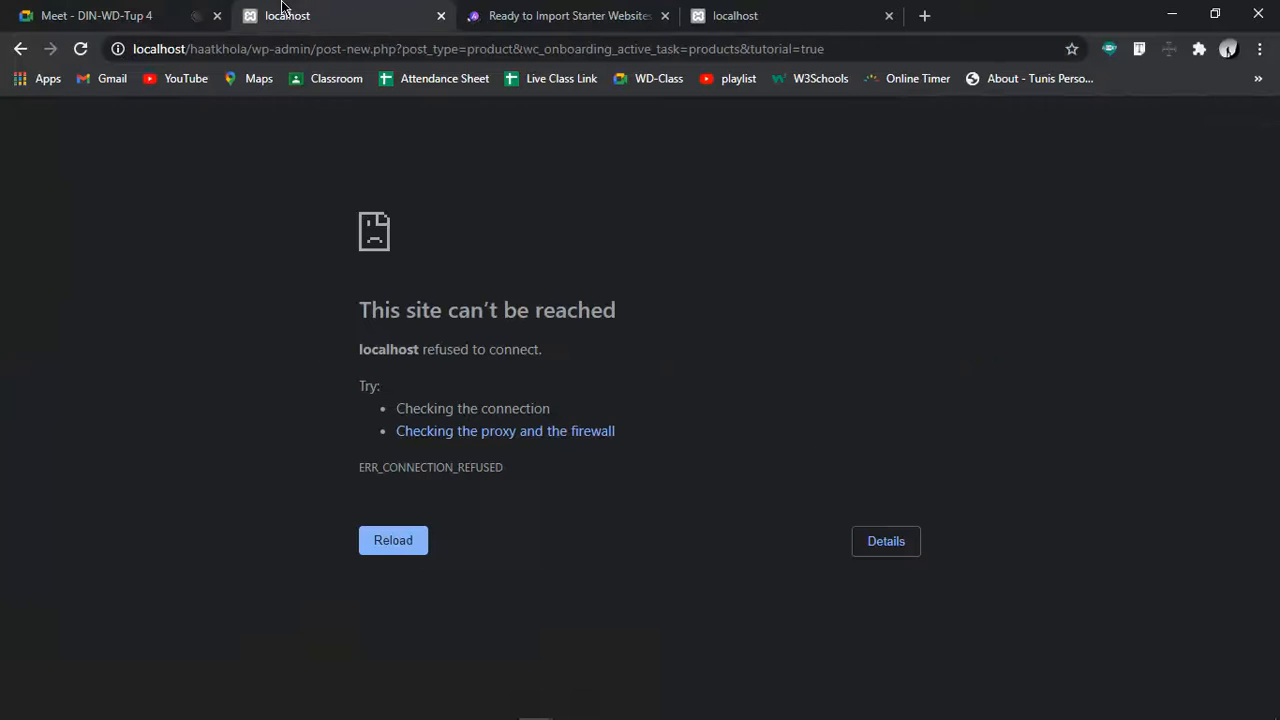
Reload the unreachable localhost page and switch to the Google Meet call tab
left_click(81, 49)
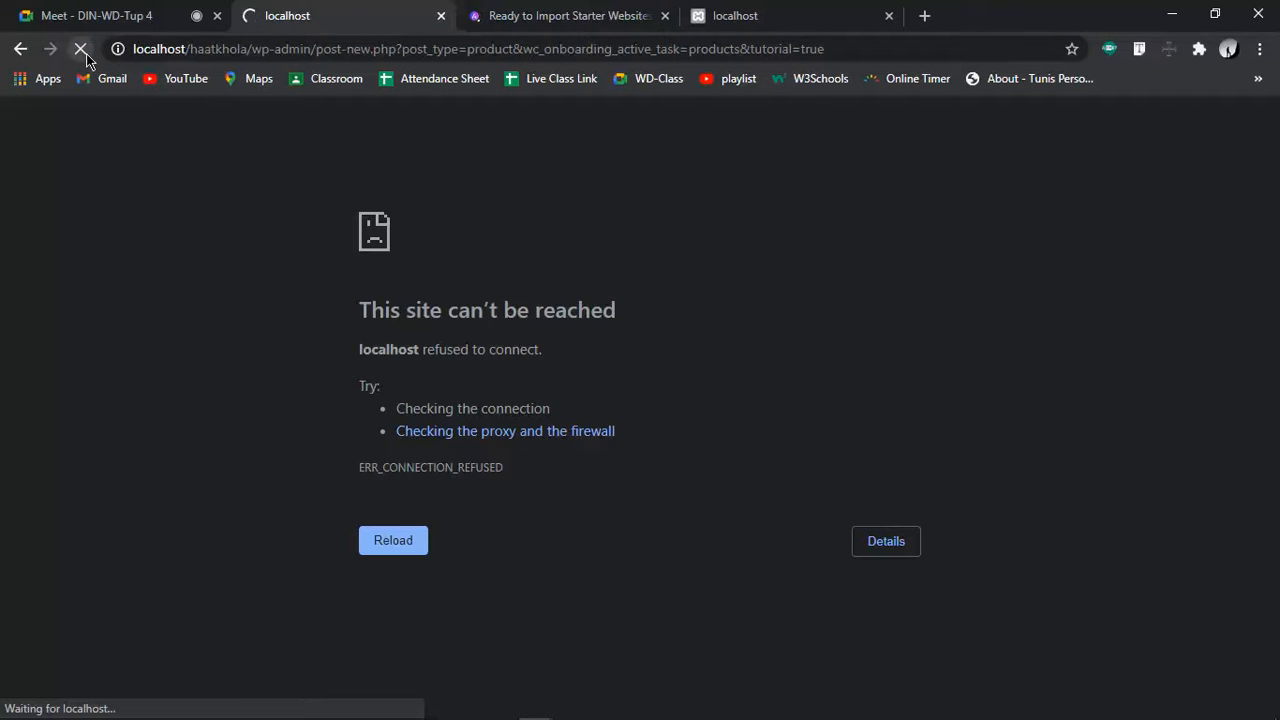
left_click(108, 12)
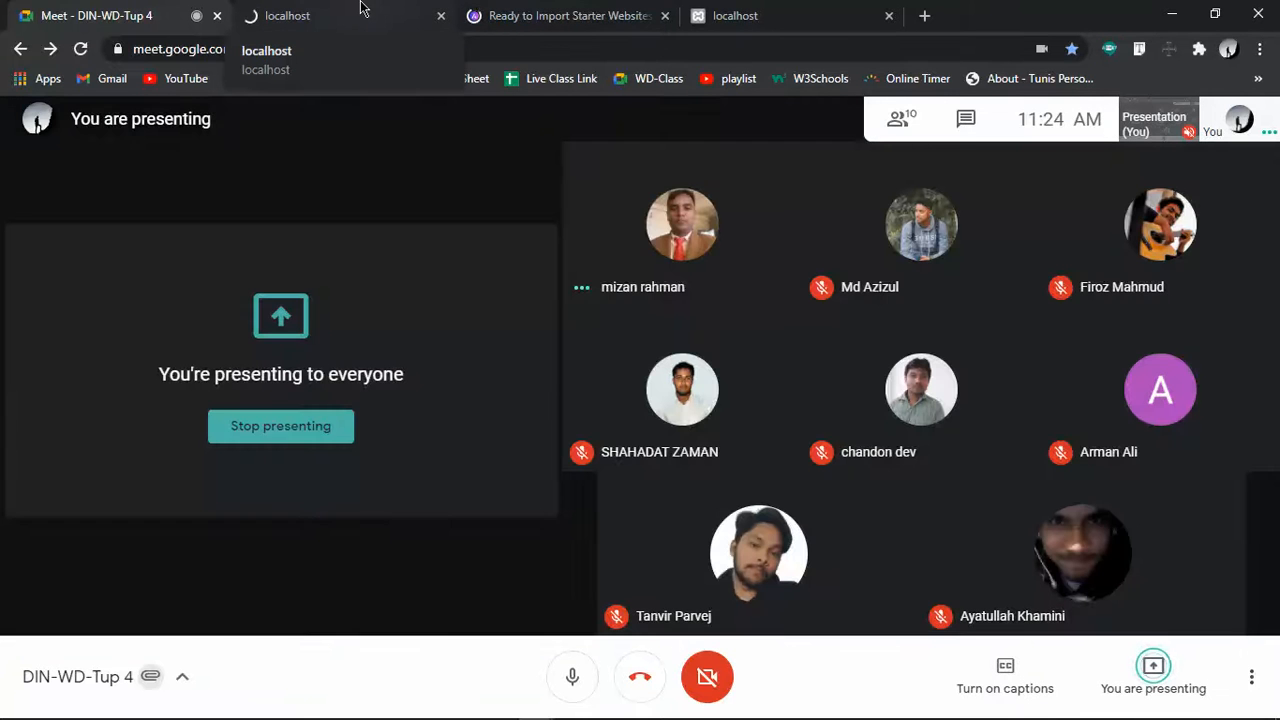
Pin and unpin the Meet presentation, then go back to the localhost add-product tab
left_click(1160, 121)
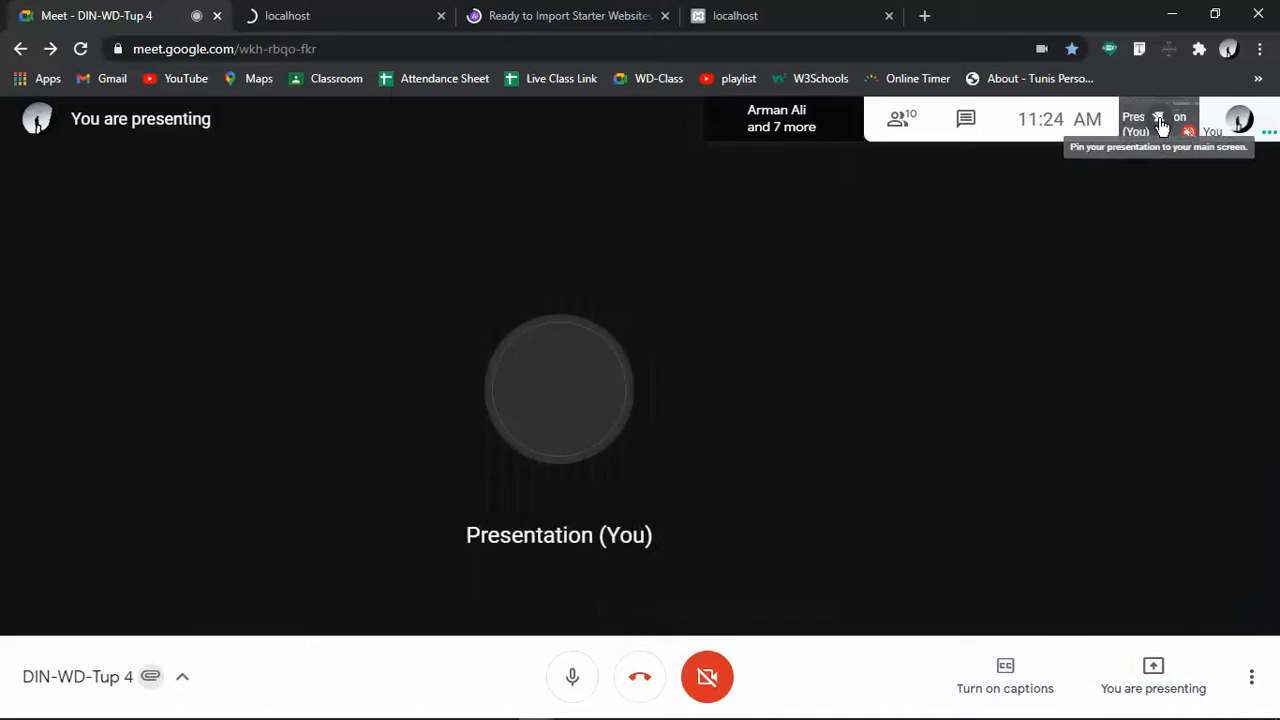
left_click(1160, 121)
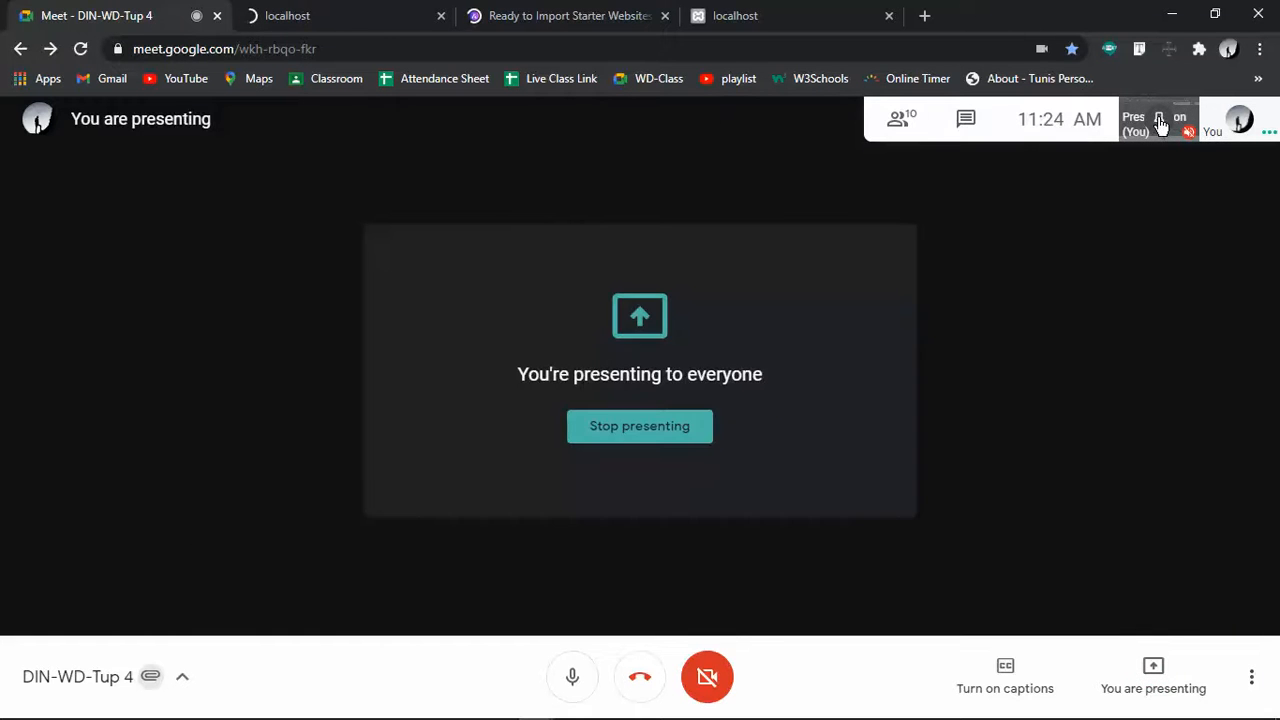
left_click(288, 10)
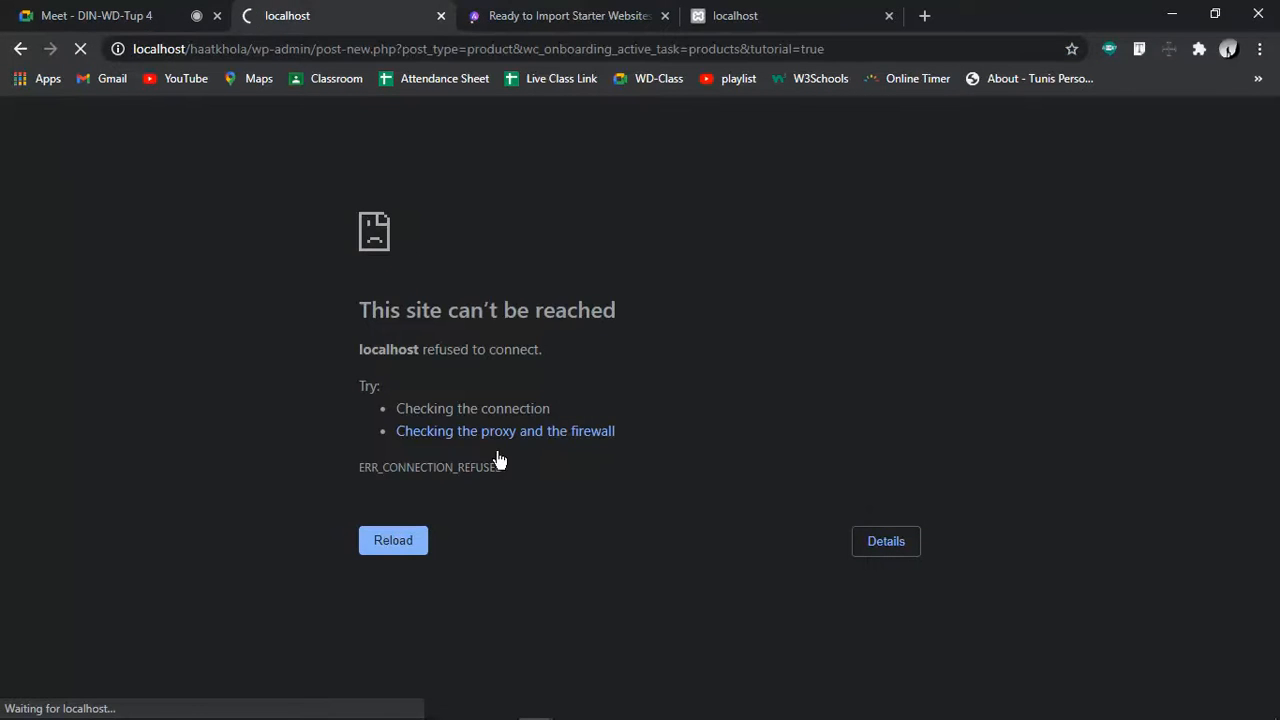
Check that Apache and MySQL are running in XAMPP, then reload localhost/haatkhola/
left_click(363, 706)
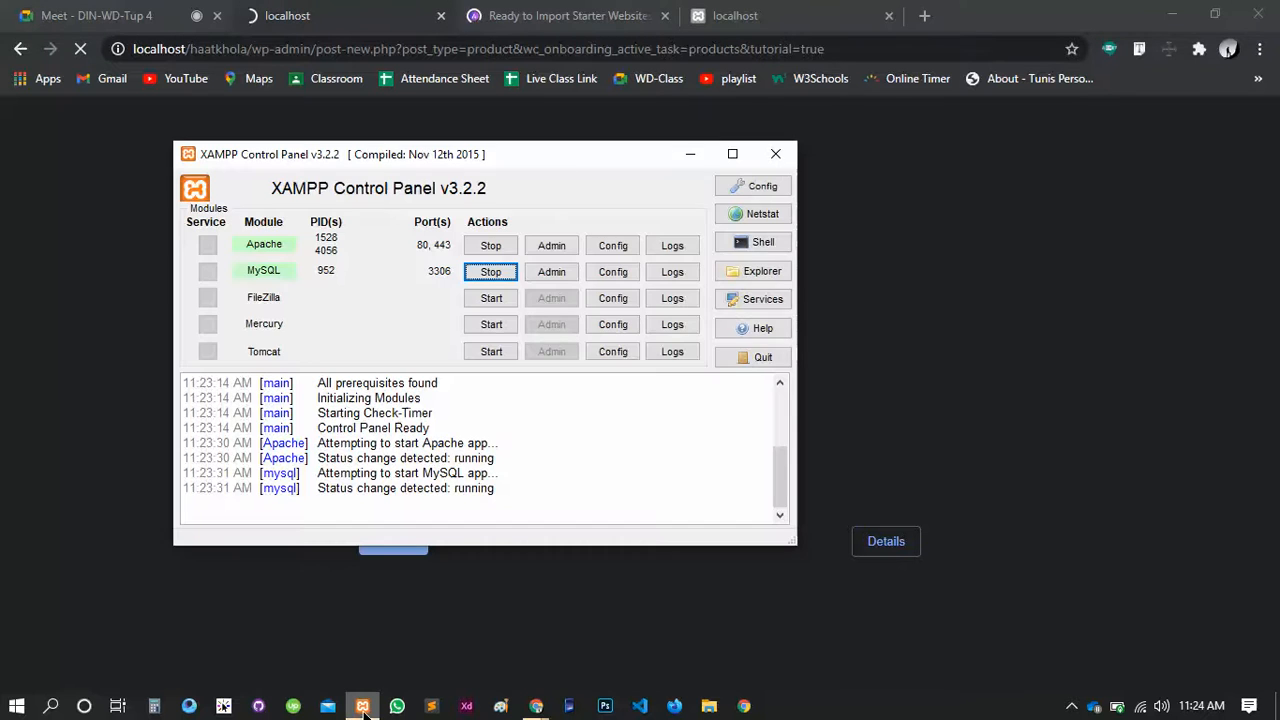
left_click(363, 706)
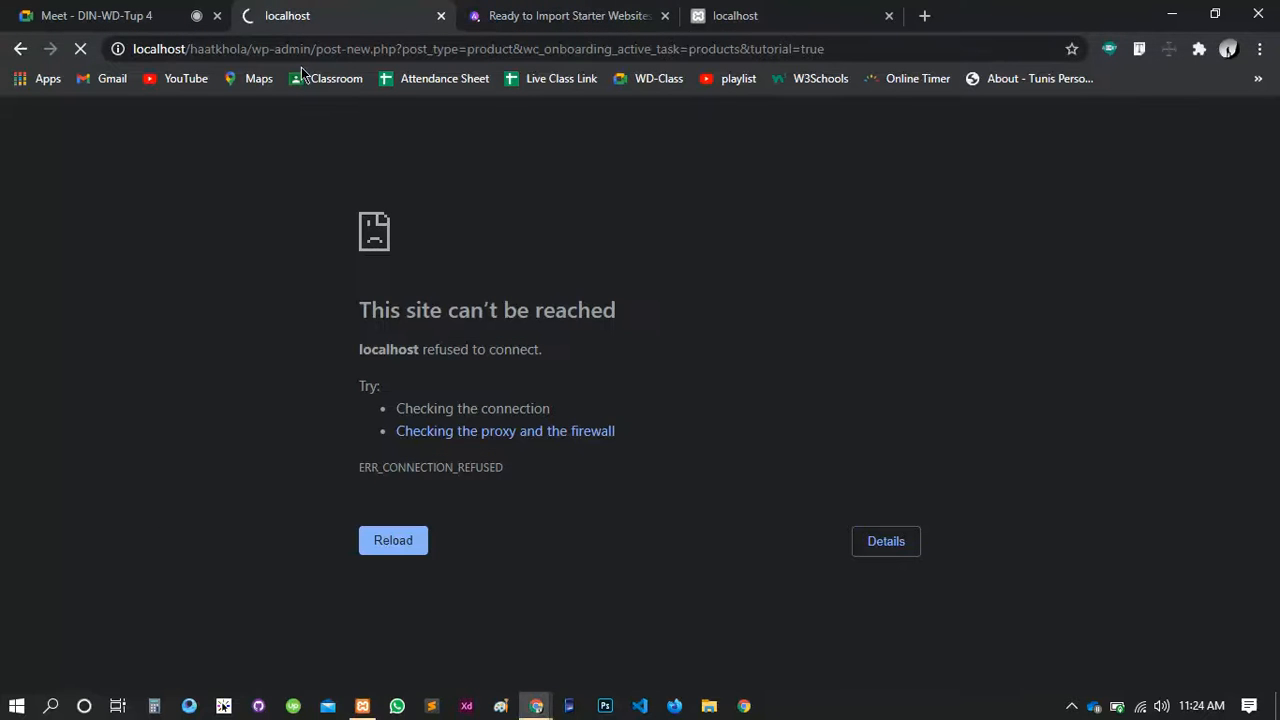
left_click(757, 15)
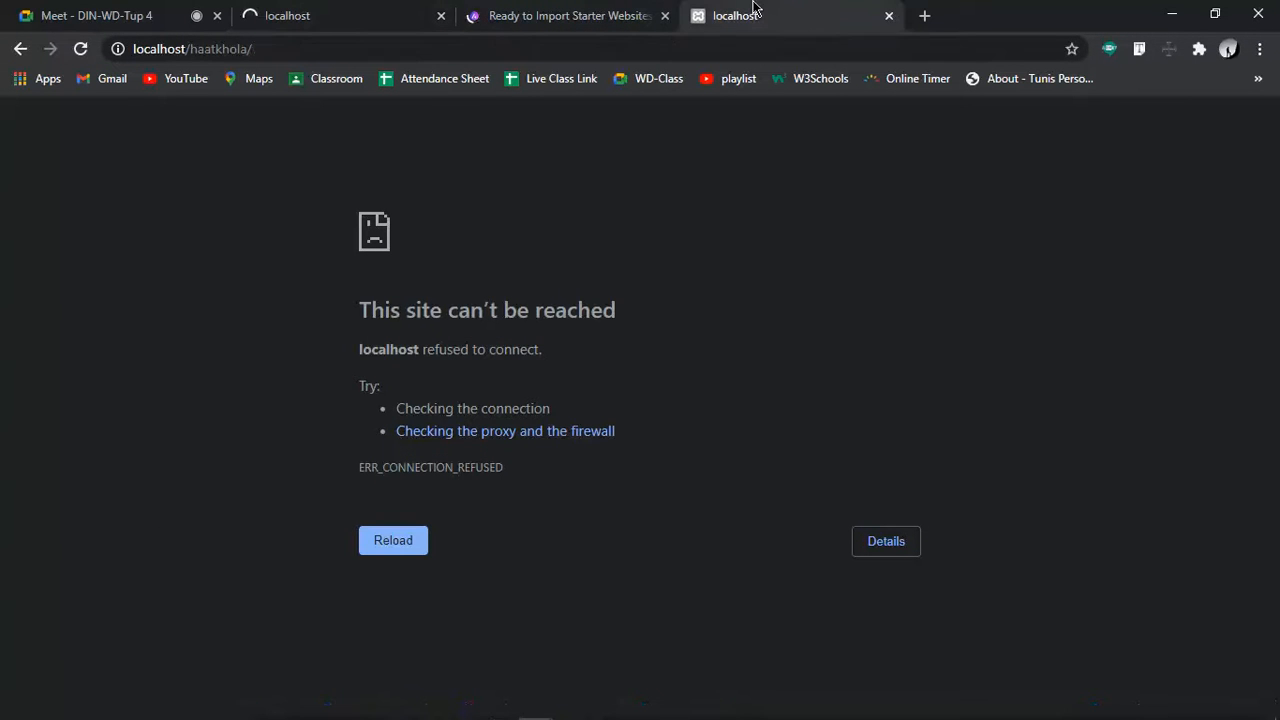
left_click(82, 55)
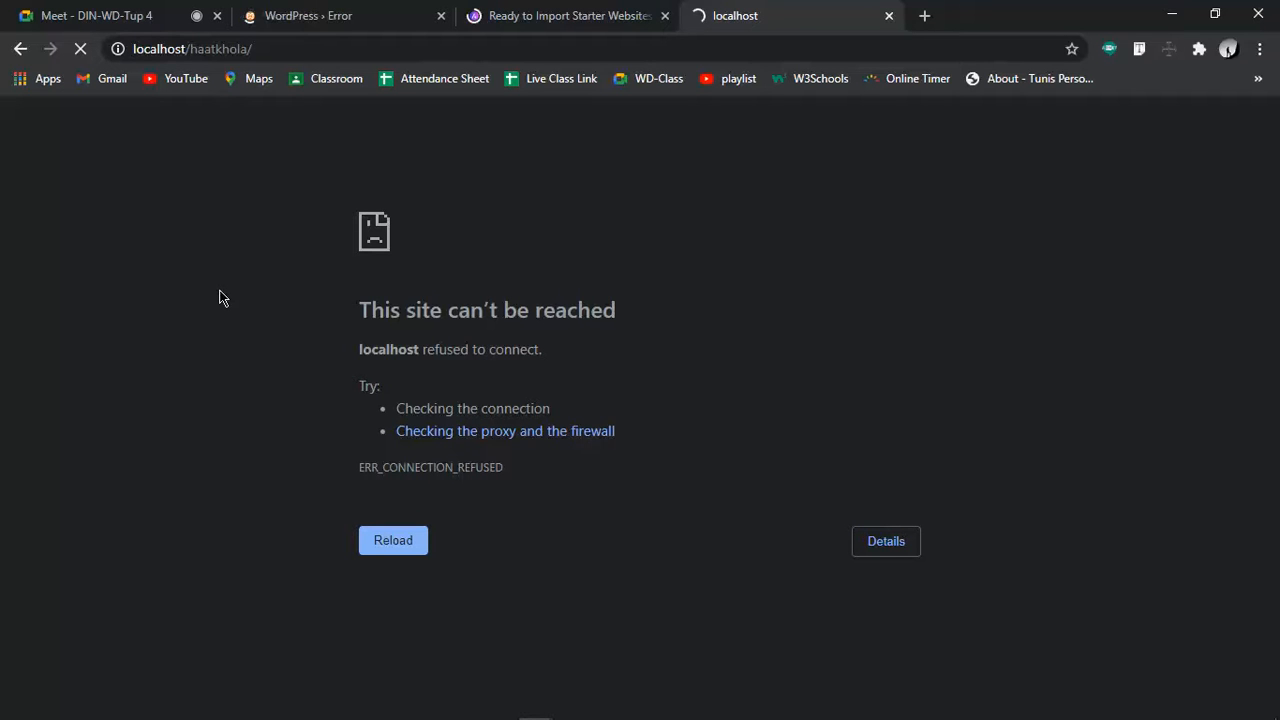
left_click(333, 7)
Reload the WordPress error page and close the Ready to Import Starter Websites tab
left_click(82, 49)
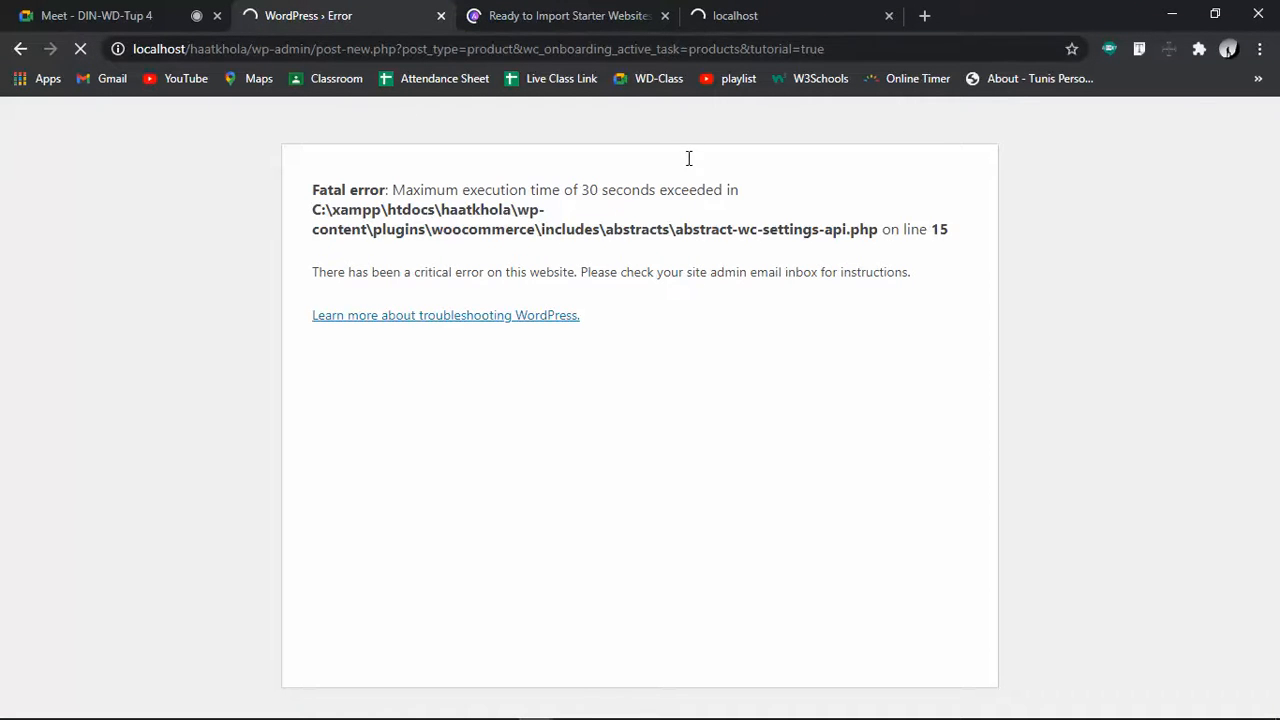
left_click(785, 28)
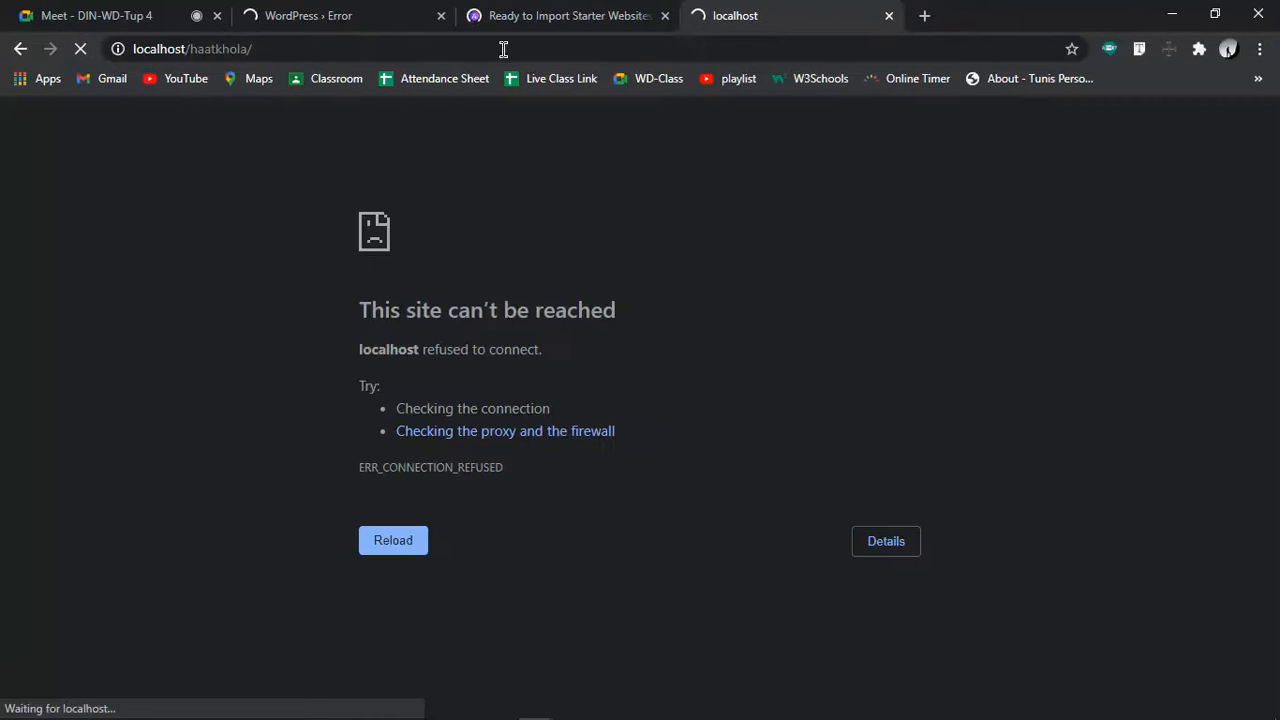
left_click(540, 15)
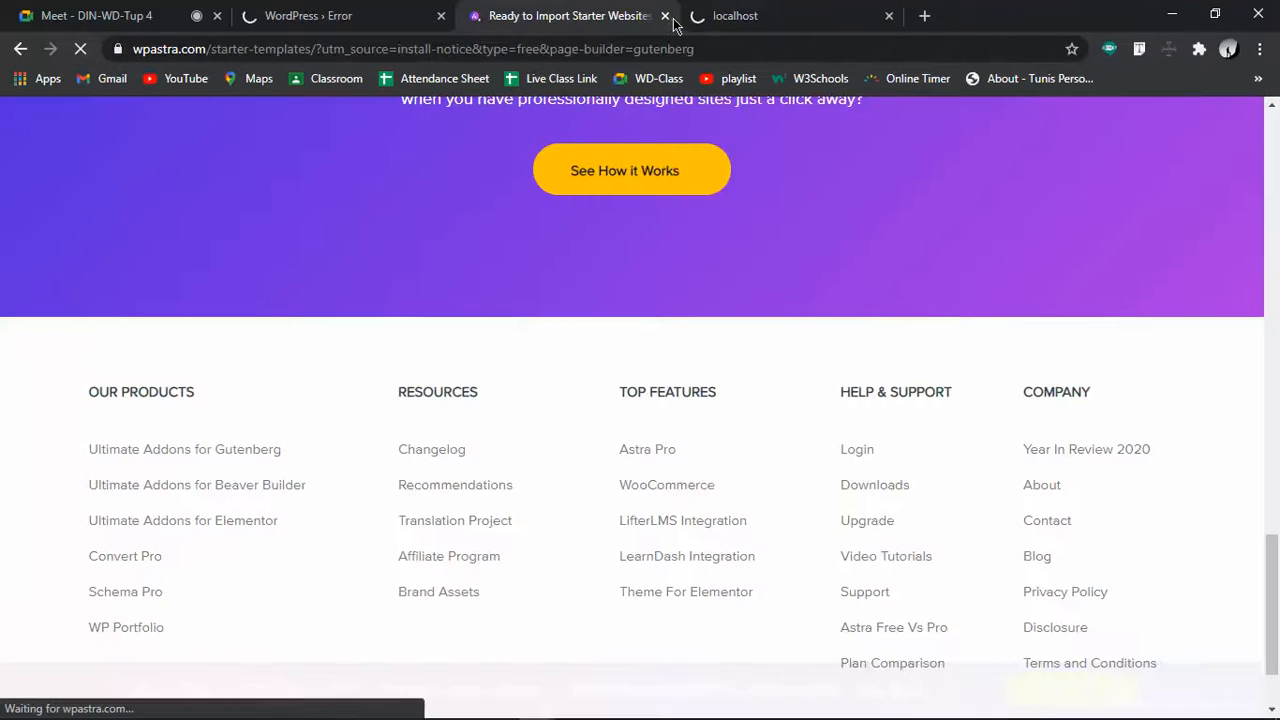
left_click(665, 16)
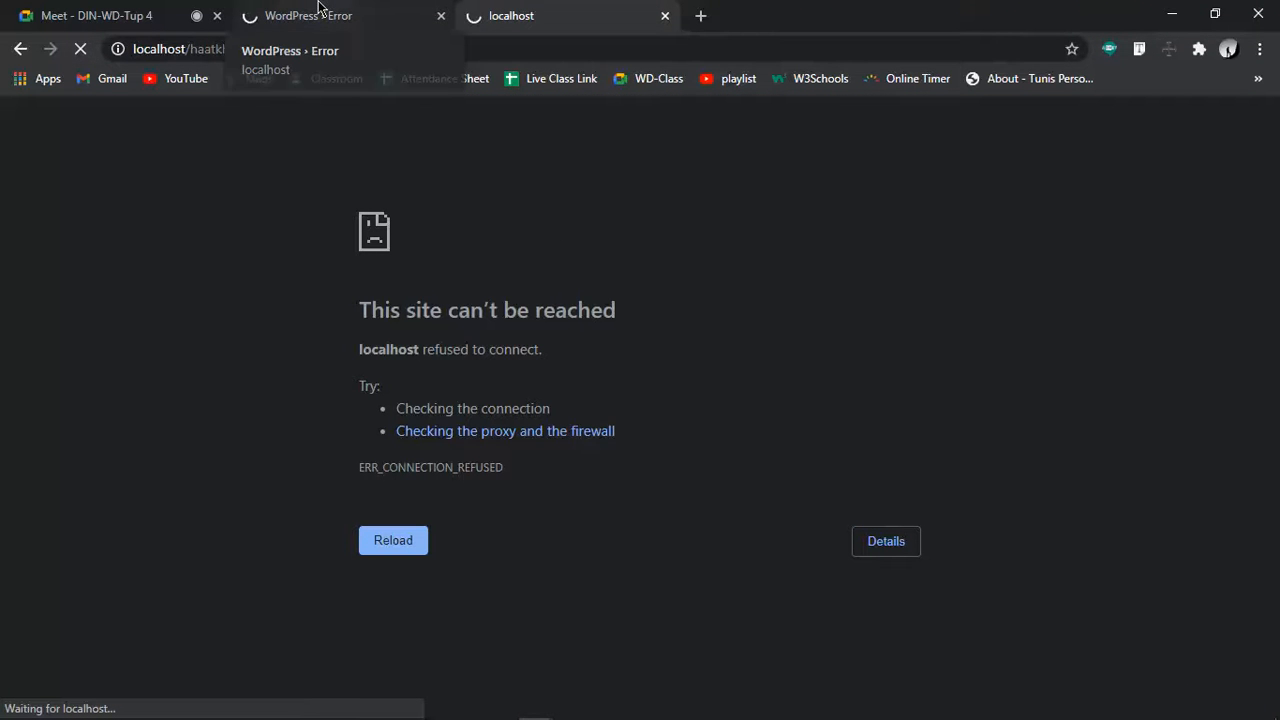
key("XF86MonBrightnessDown")
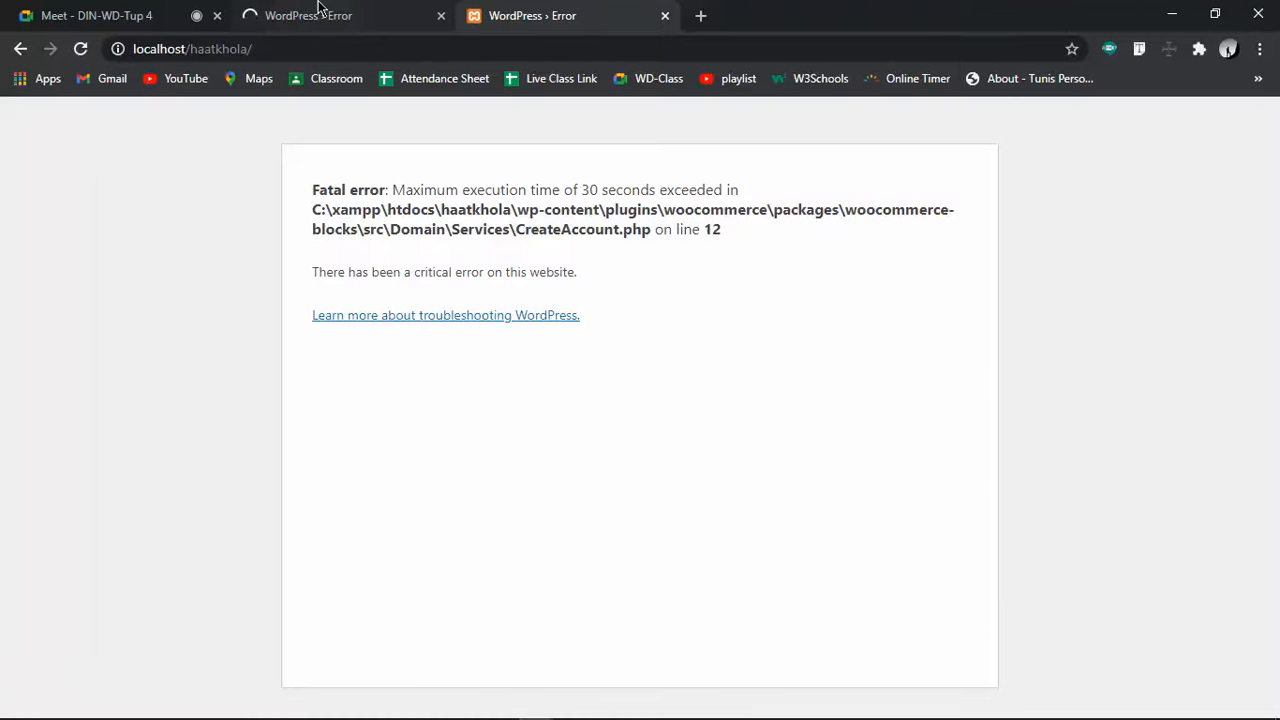
Reload the add-product and home page tabs, both hitting the 30-second execution-time error
left_click(335, 14)
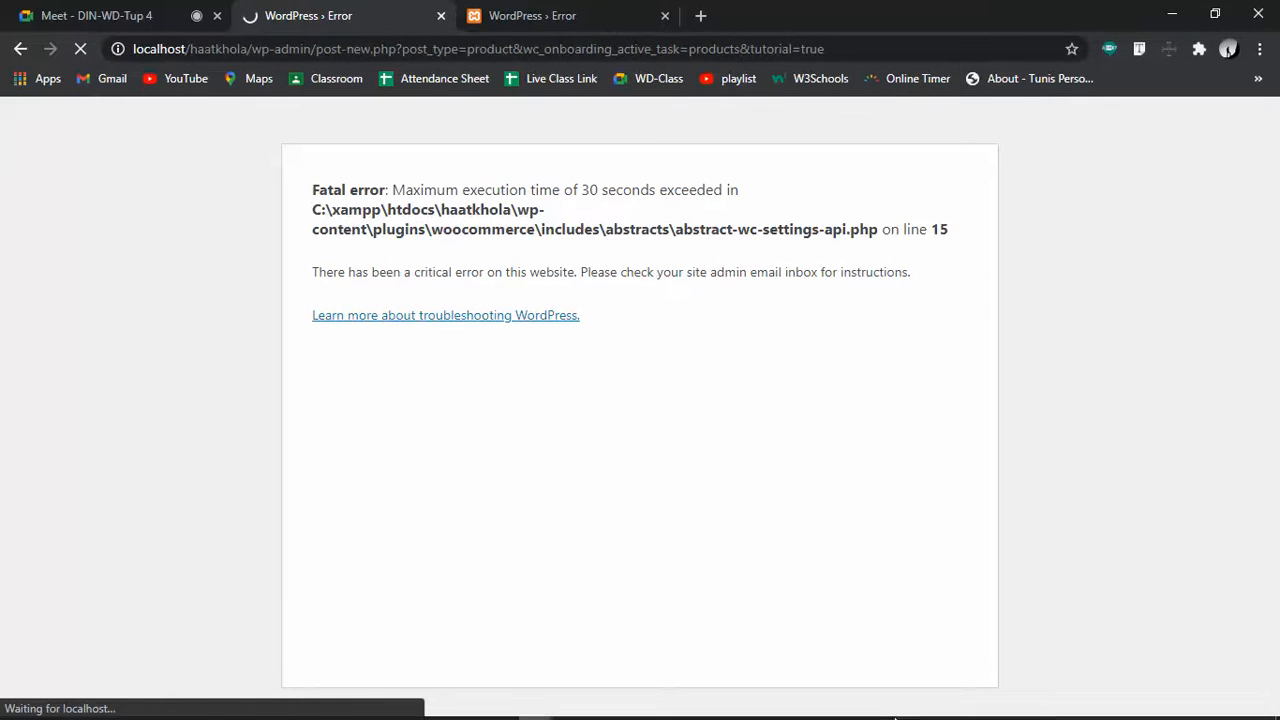
mouse_move(895, 717)
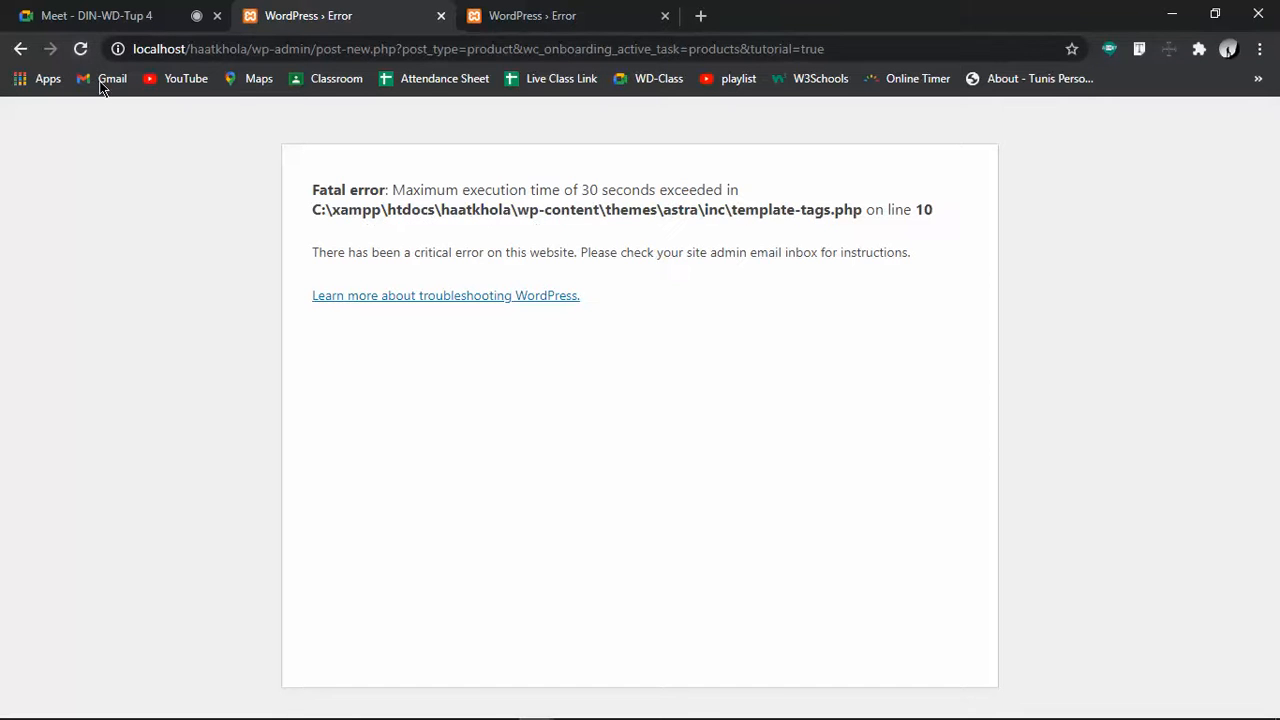
left_click(80, 48)
left_click(510, 10)
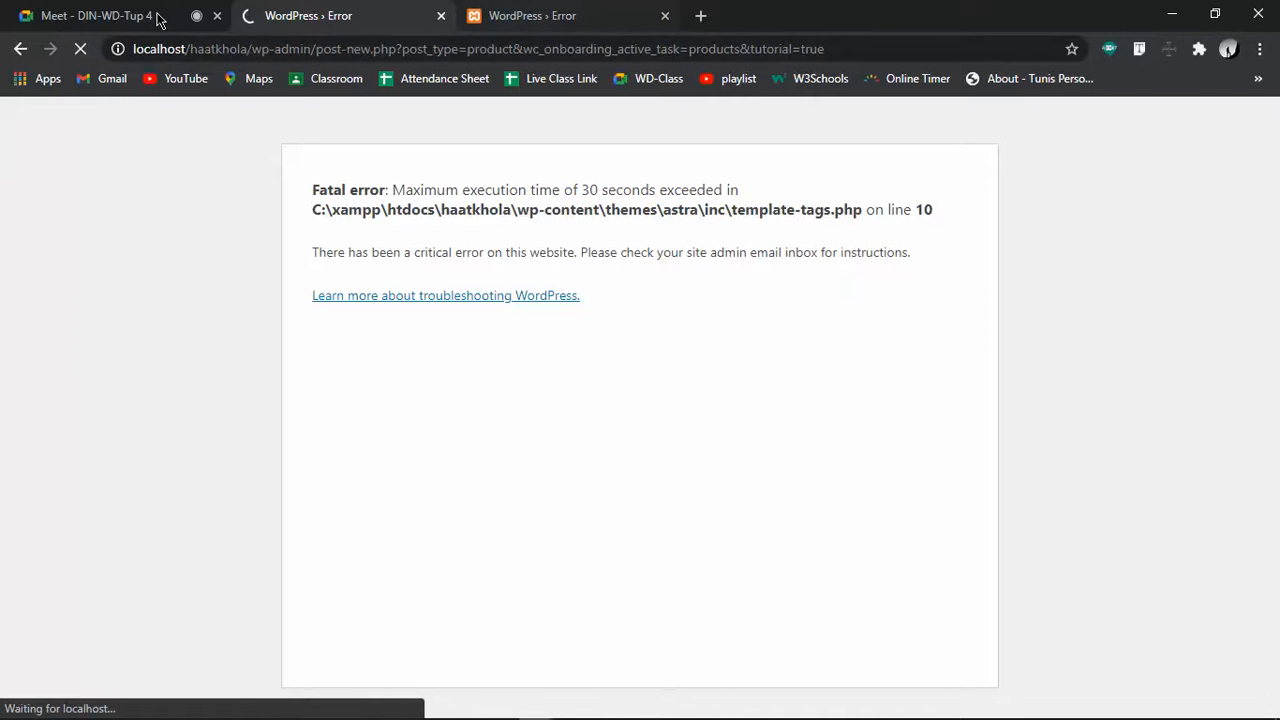
left_click(80, 48)
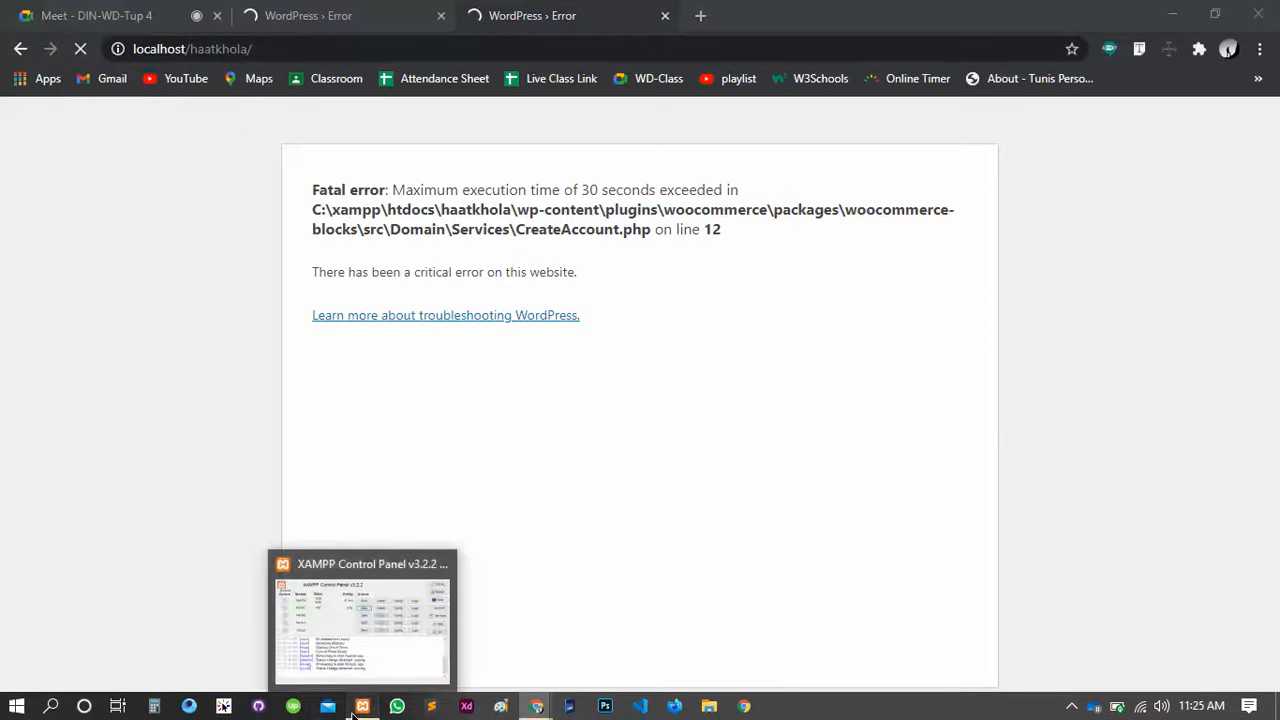
left_click(358, 708)
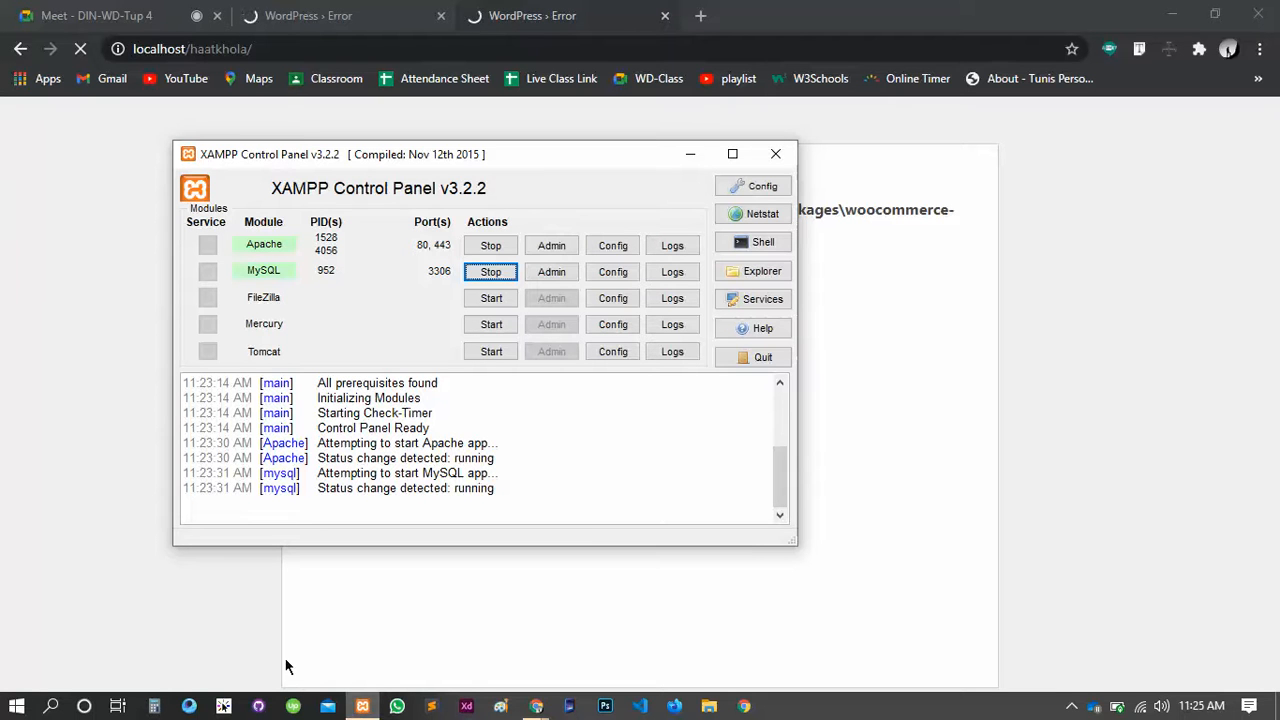
Stop Apache and MySQL in XAMPP, then start both again
left_click(484, 246)
left_click(491, 272)
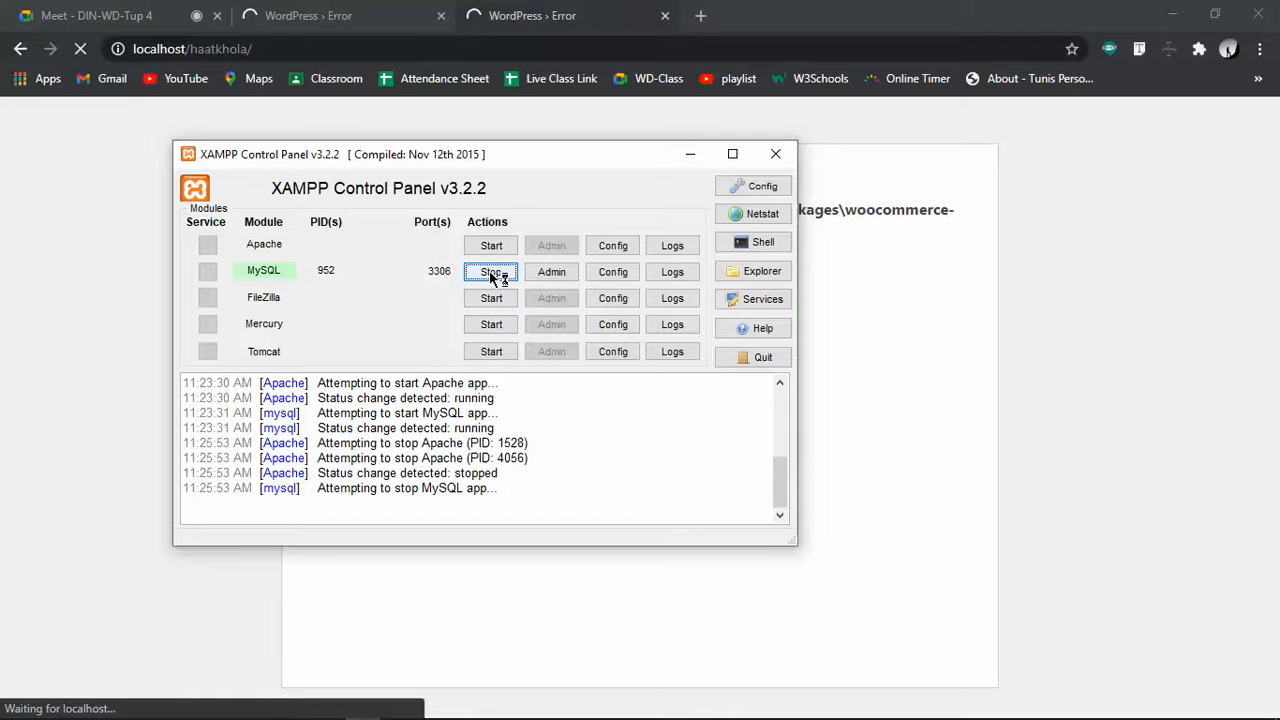
left_click(491, 246)
left_click(492, 274)
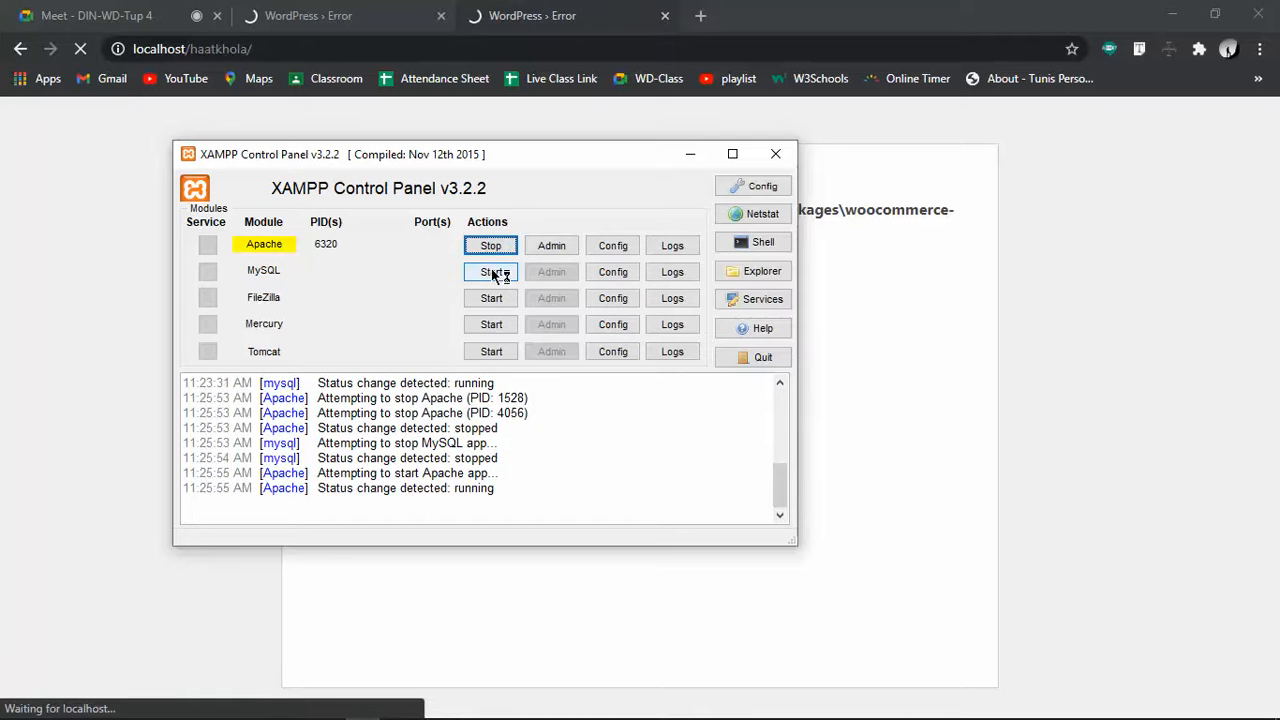
Close the extra WordPress › Error tabs in Chrome
left_click(337, 18)
left_click(440, 16)
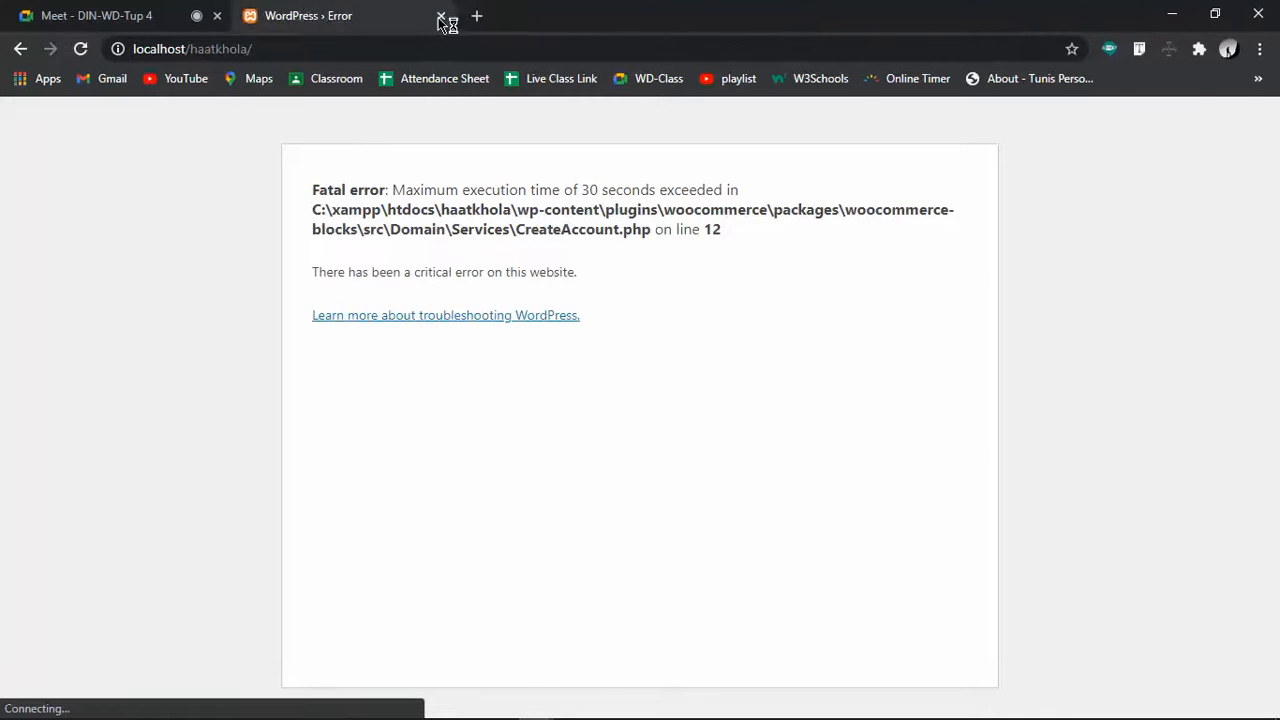
left_click(440, 16)
Open a new tab and load the localhost/haatkhola site
left_click(254, 17)
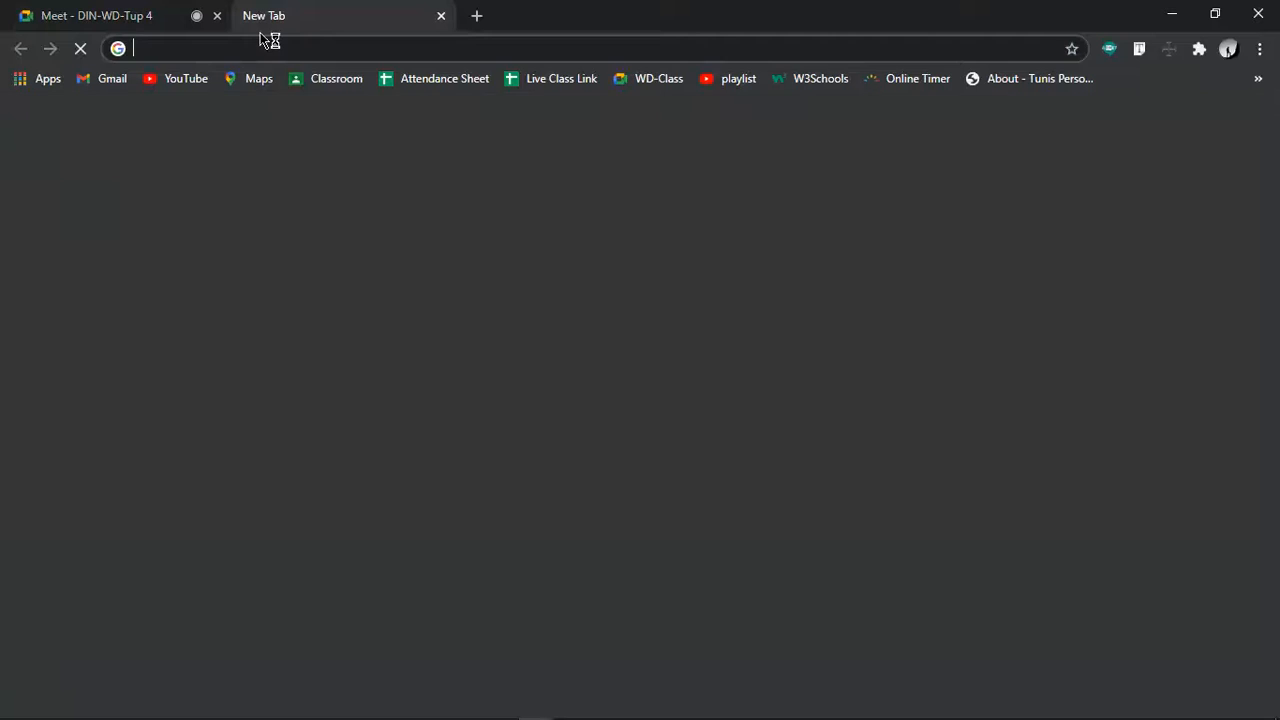
type("lo")
key("End")
key("BackSpace")
key("BackSpace")
key("BackSpace")
key("BackSpace")
key("BackSpace")
key("BackSpace")
key("BackSpace")
key("BackSpace")
key("BackSpace")
key("BackSpace")
key("BackSpace")
key("BackSpace")
key("BackSpace")
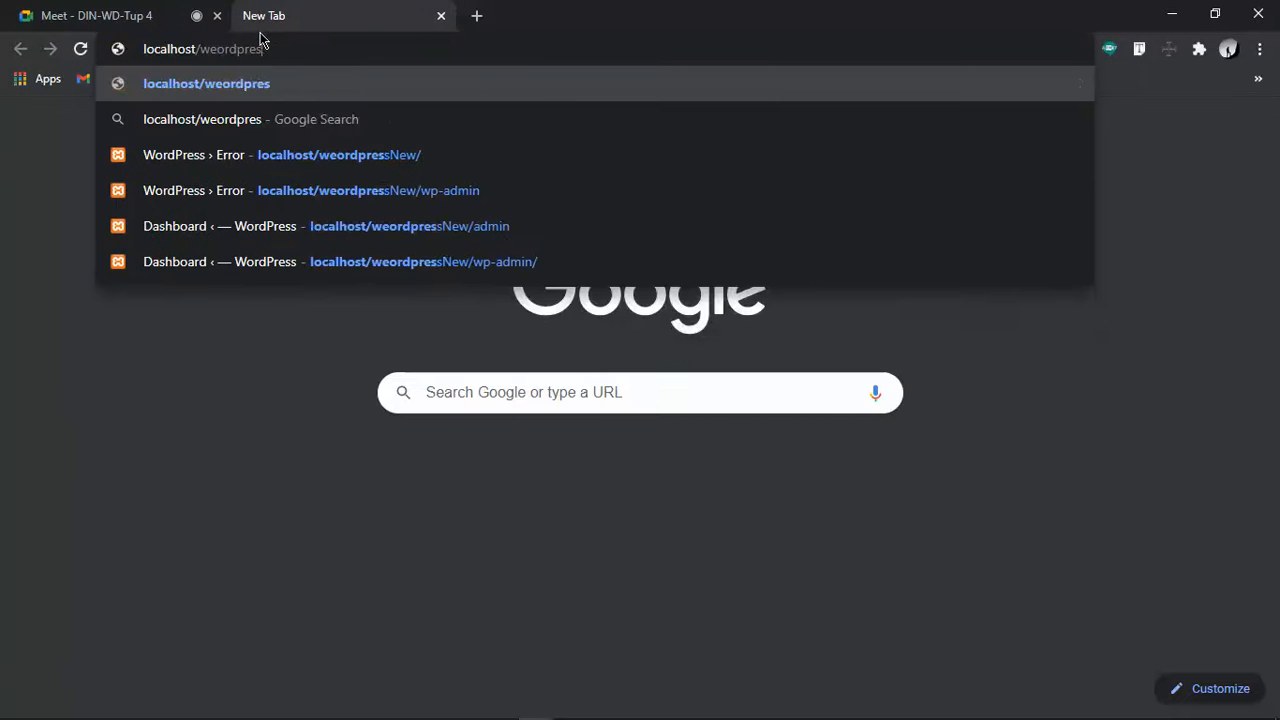
key("BackSpace")
type("ha")
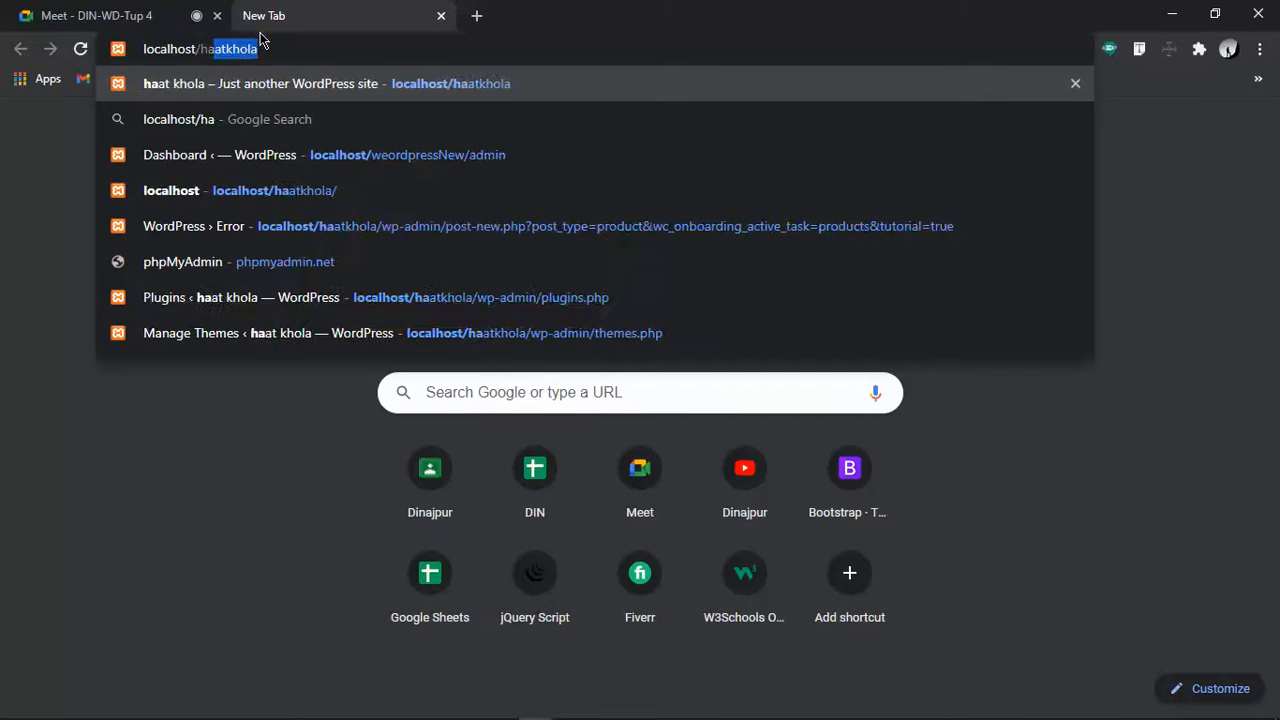
key("Return")
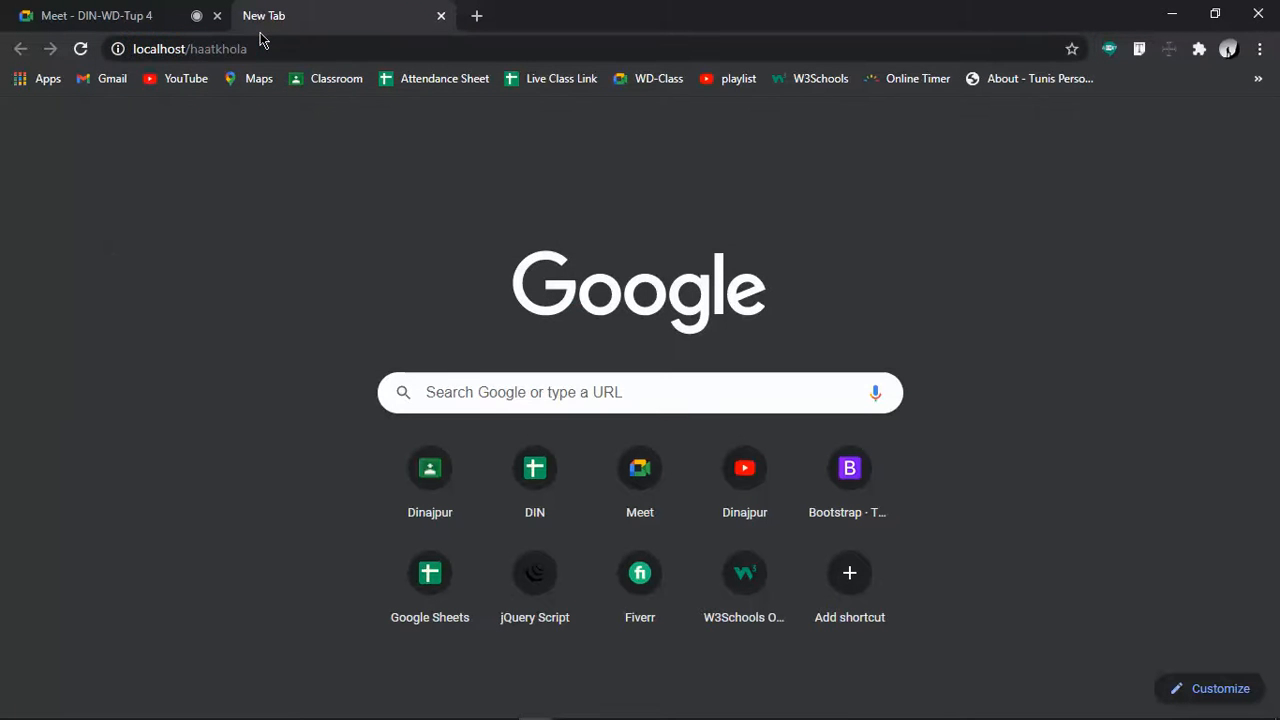
In another new tab, paste the site address and load localhost/haatkhola/wp-admin/
left_click(475, 16)
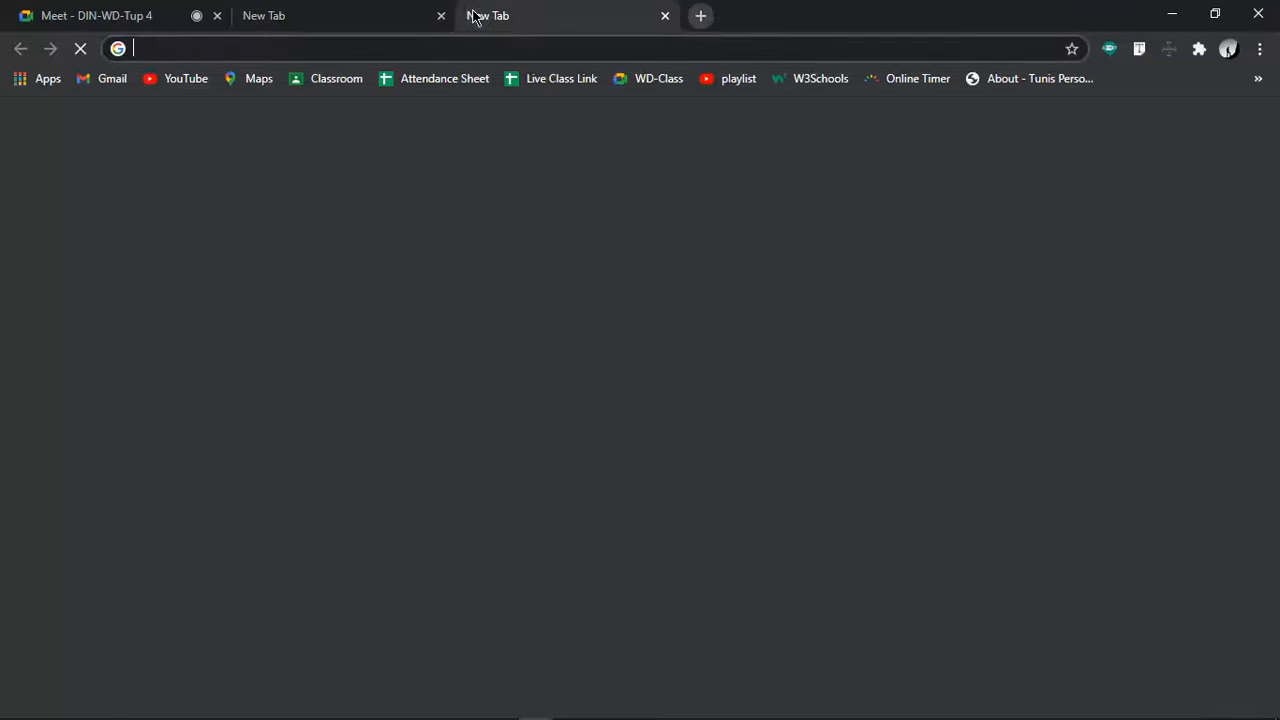
left_click(331, 14)
left_click(346, 44)
key("ctrl+c")
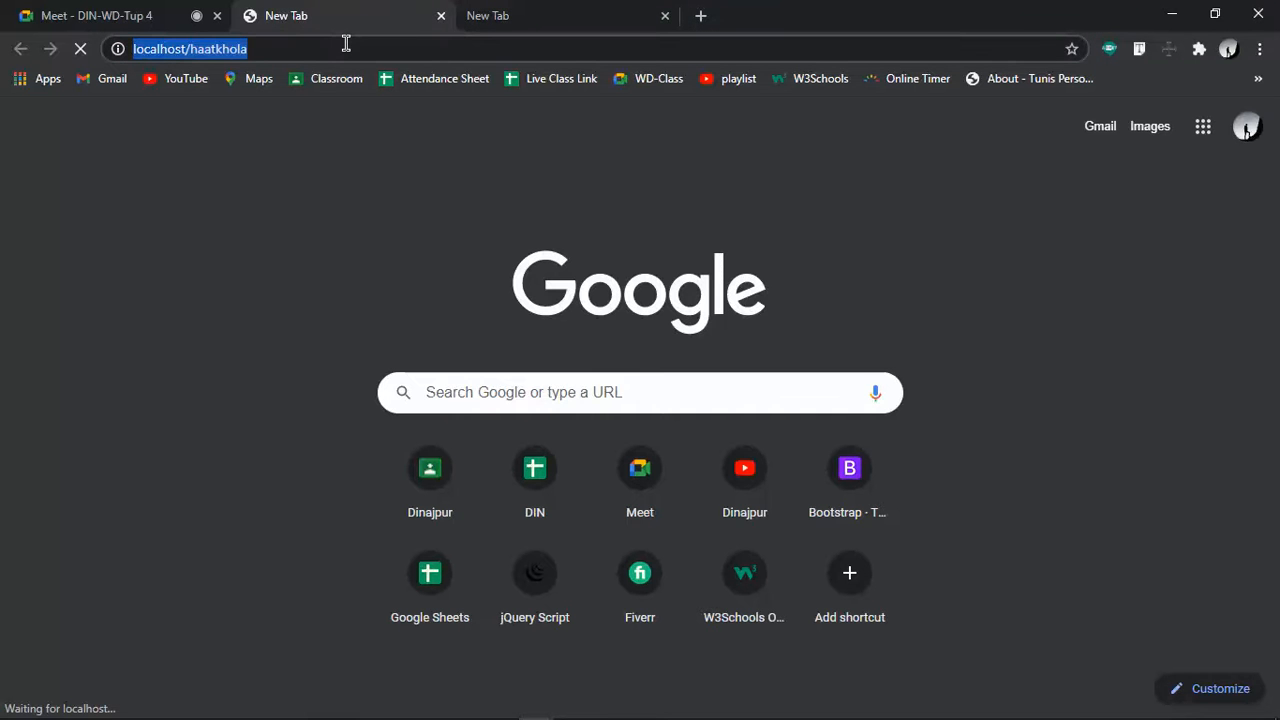
left_click(502, 14)
left_click(504, 57)
key("ctrl+v")
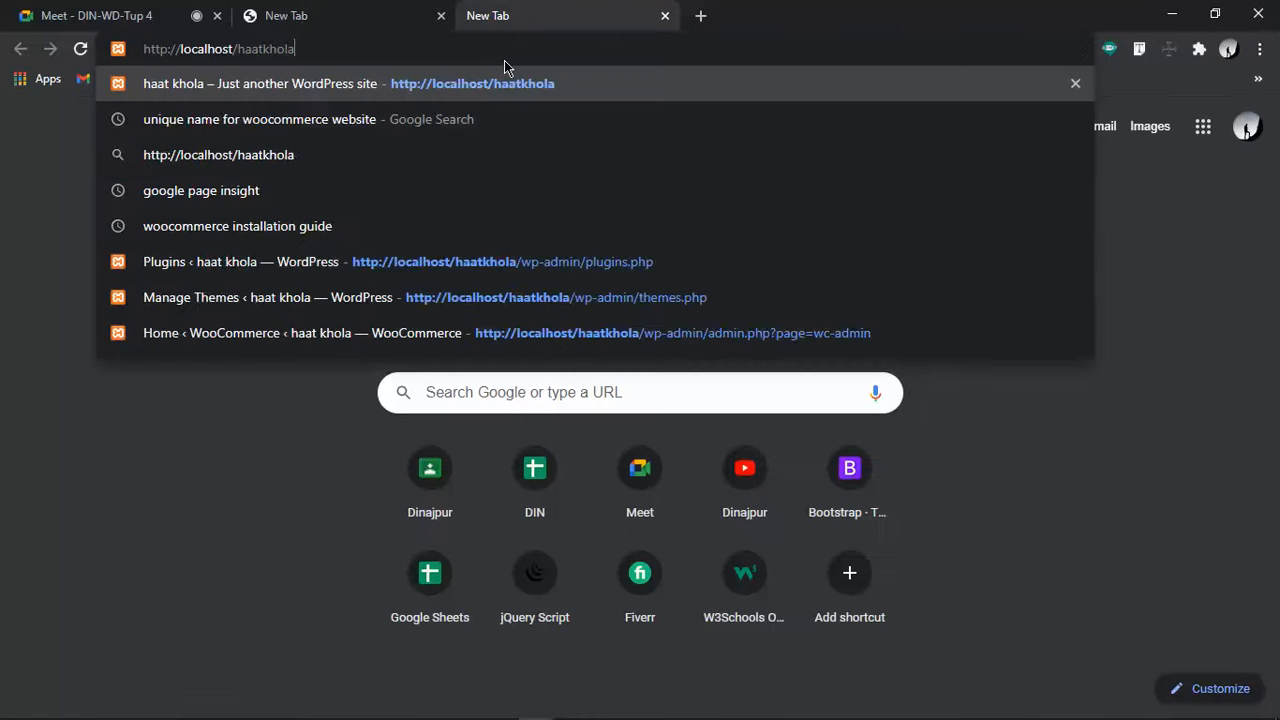
type("/w")
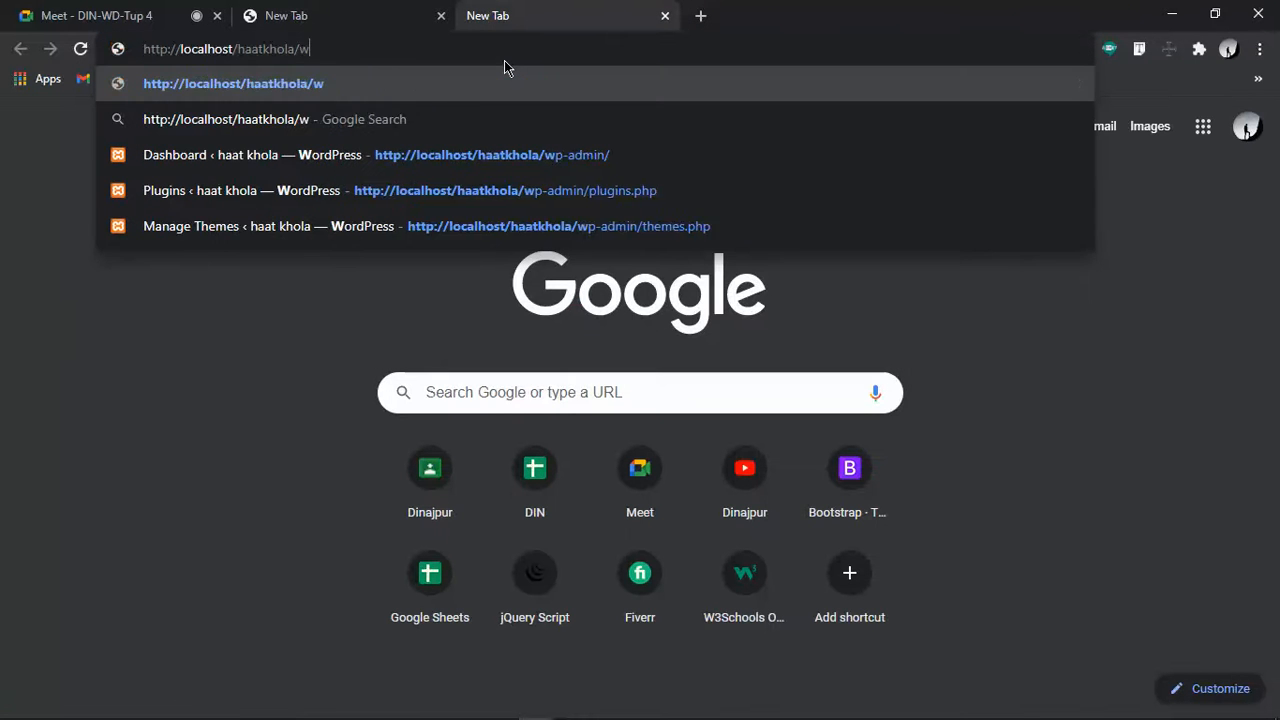
key("Down")
key("Down")
key("Return")
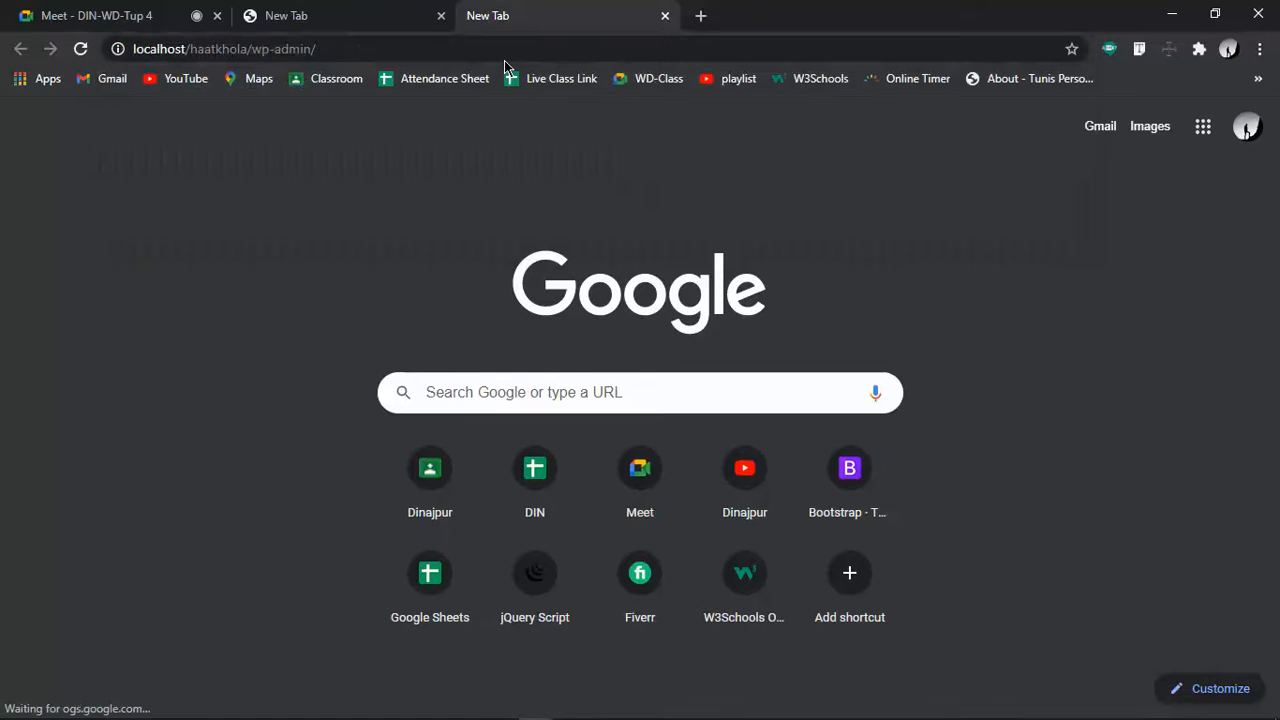
Check the XAMPP Control Panel while both tabs wait for localhost to respond
left_click(343, 10)
left_click(163, 121)
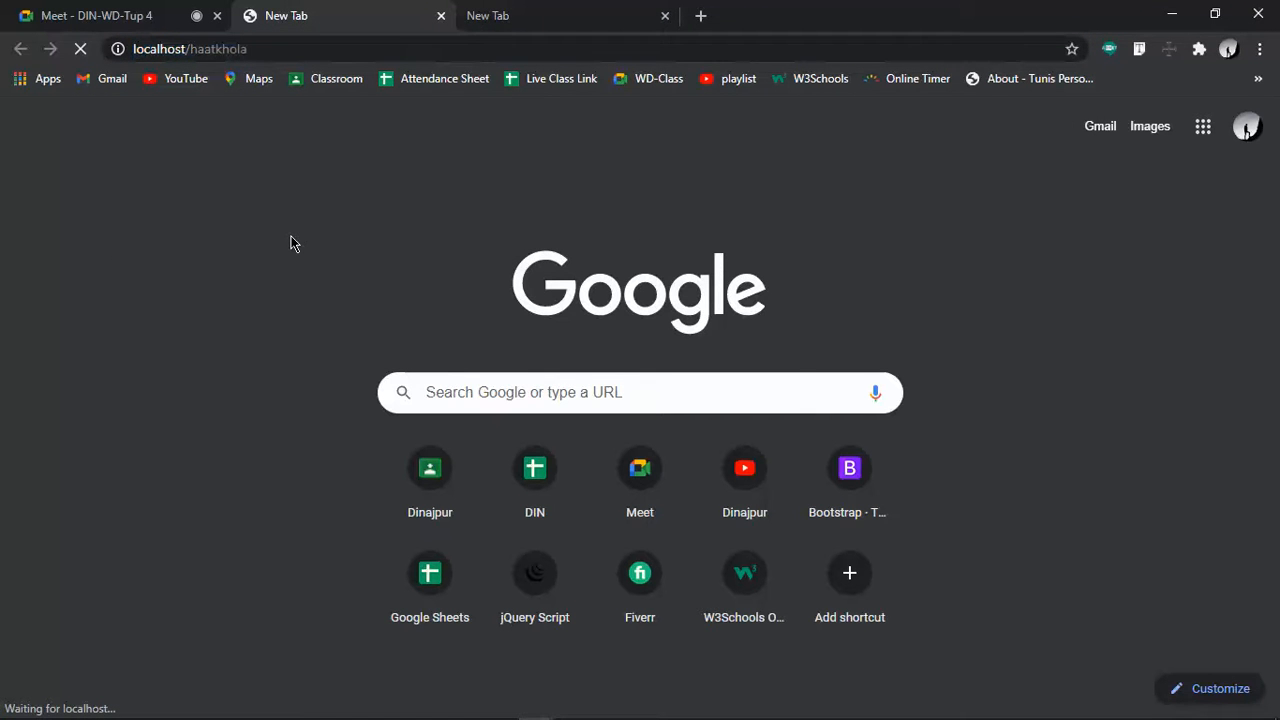
left_click(366, 706)
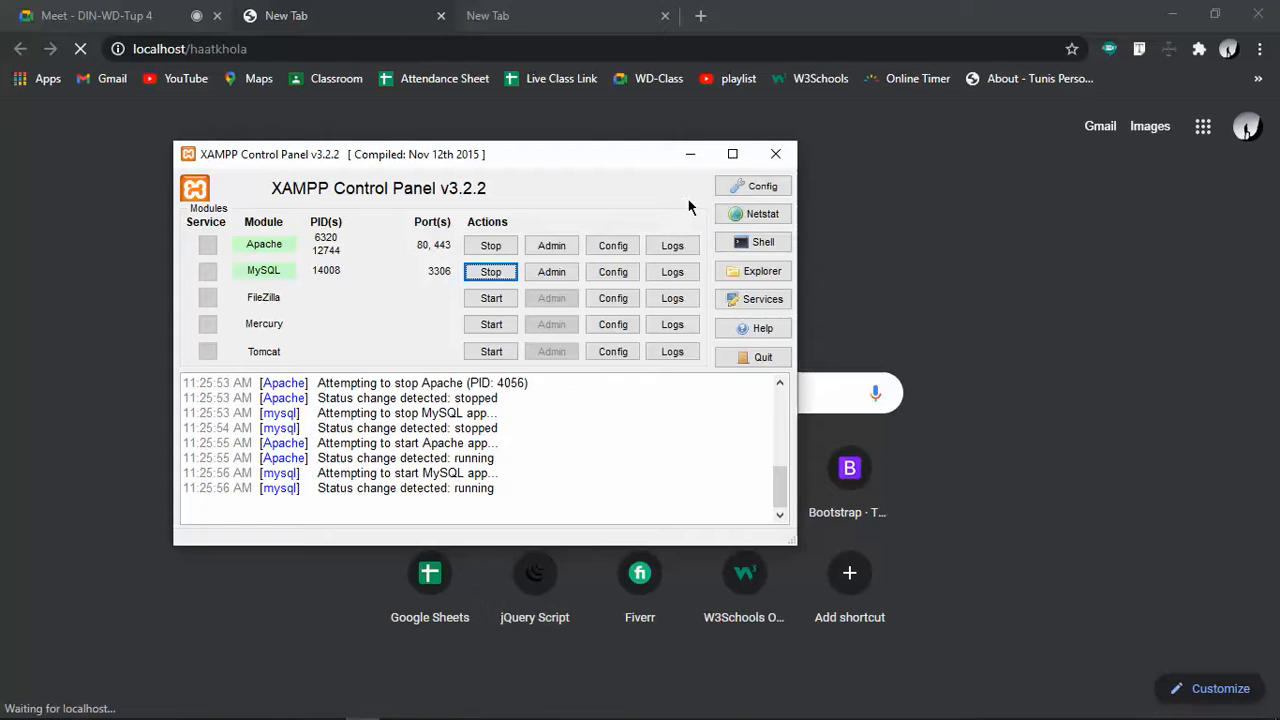
left_click(692, 155)
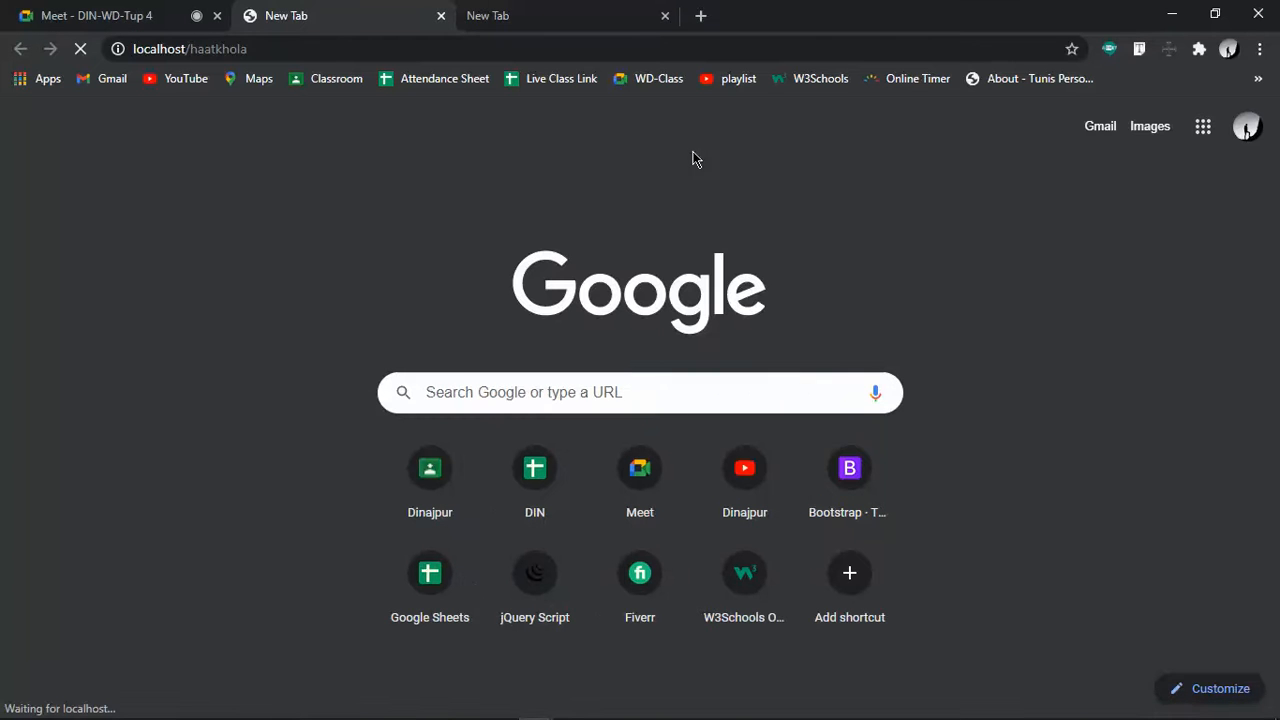
left_click(500, 12)
left_click(337, 12)
left_click(521, 14)
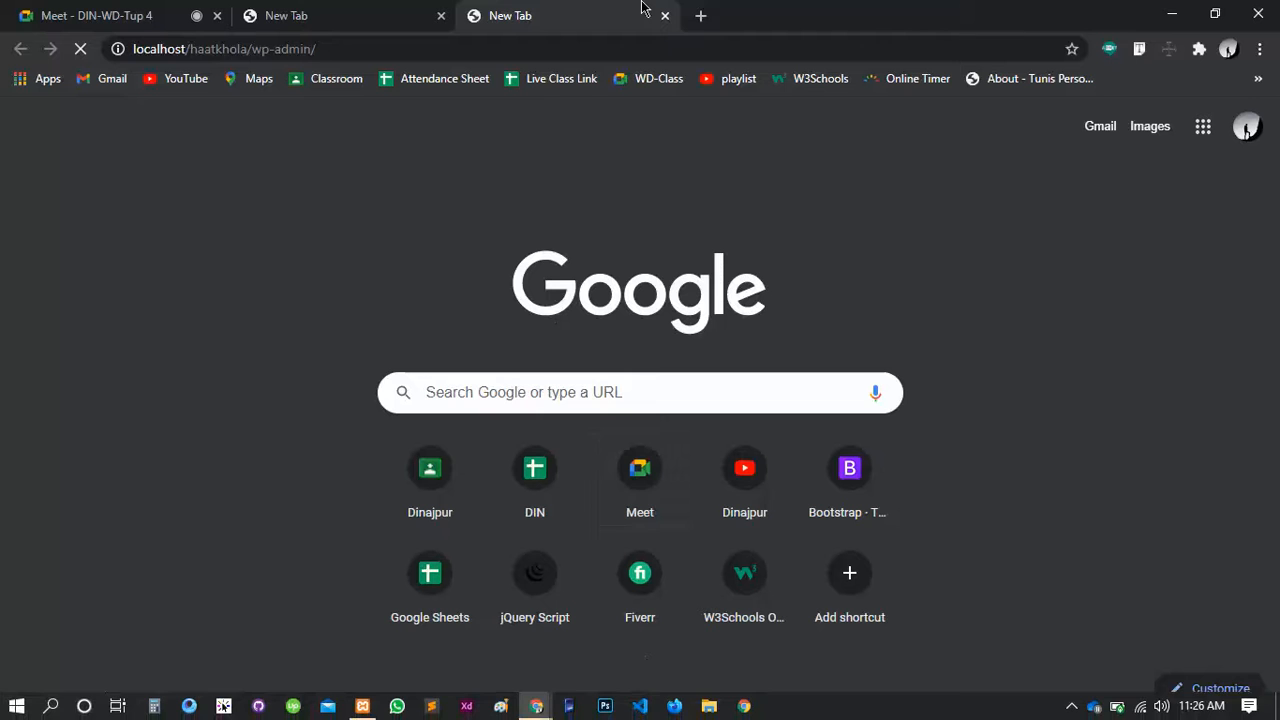
left_click(368, 708)
Dismiss the Creative Cloud notification and switch between the home and wp-admin tabs until the Dashboard loads
left_click(553, 273)
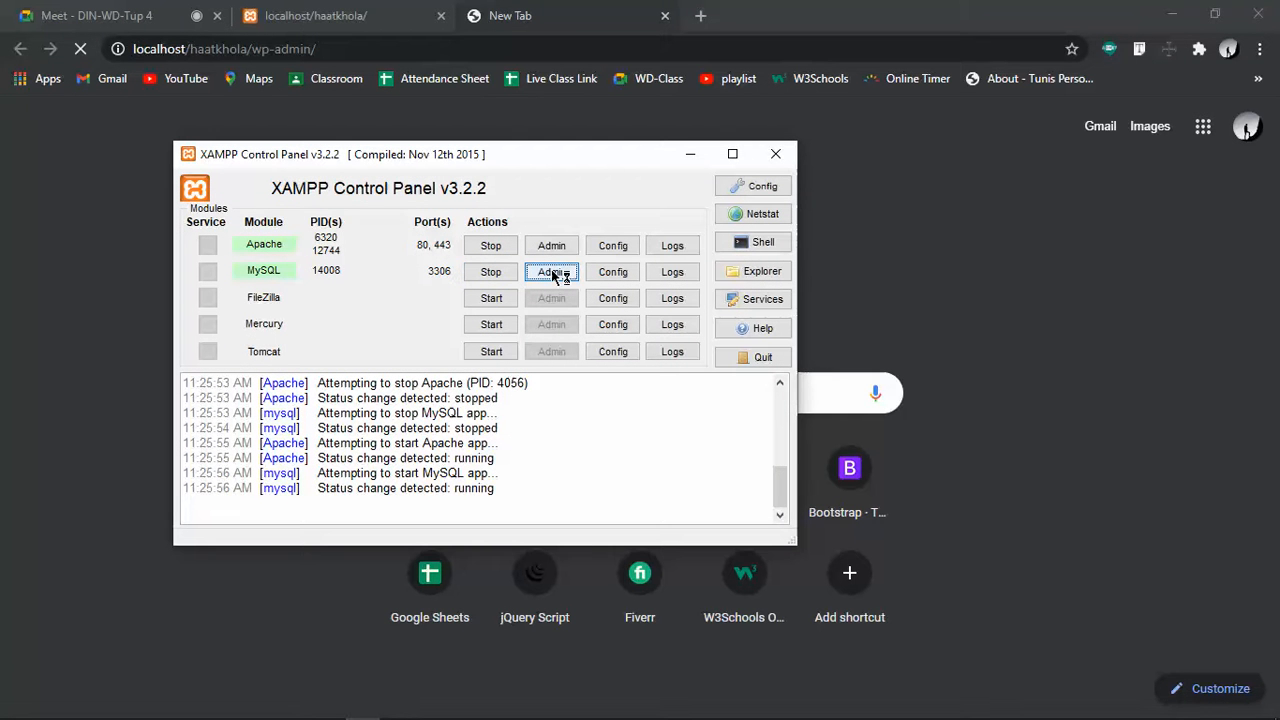
left_click(363, 6)
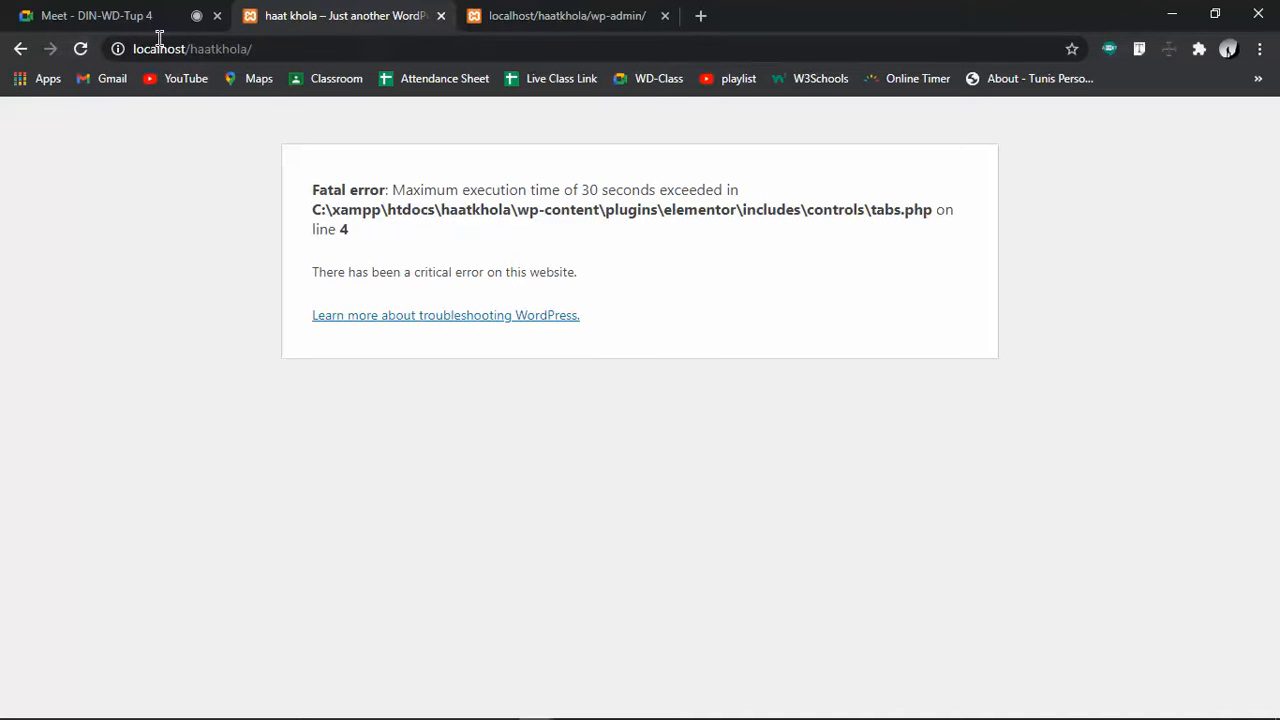
left_click(565, 16)
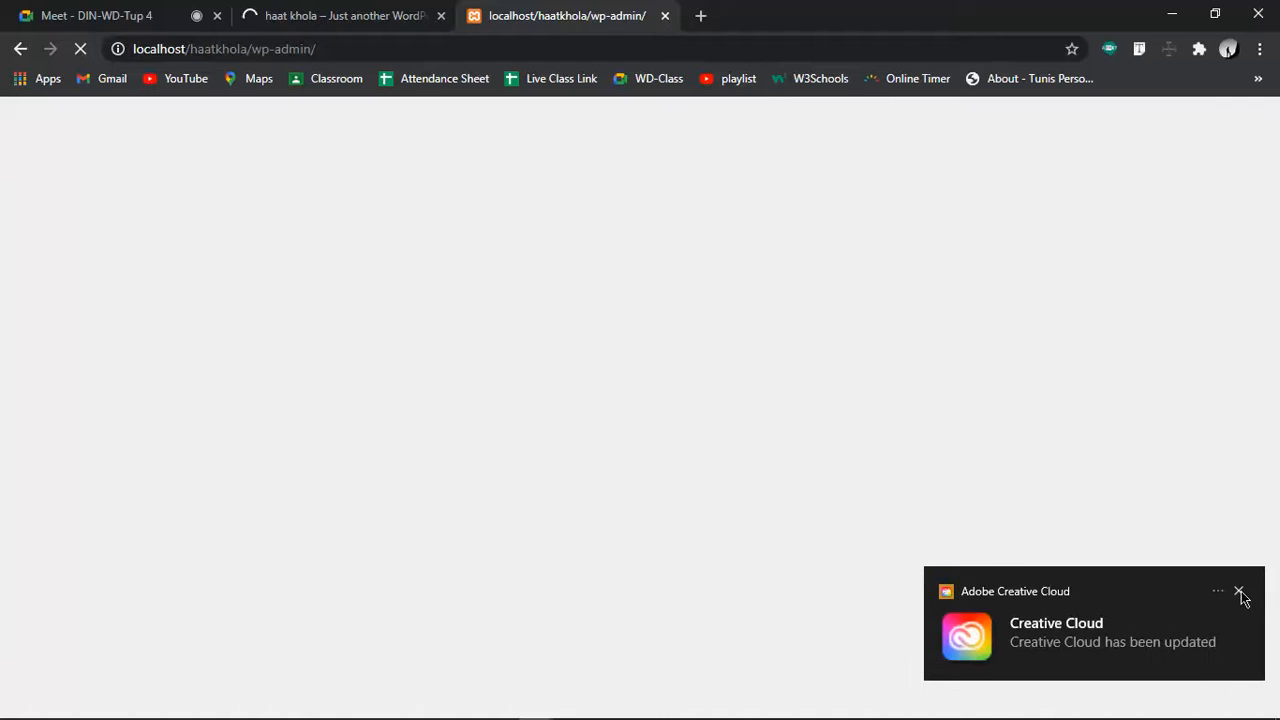
left_click(1239, 592)
left_click(349, 9)
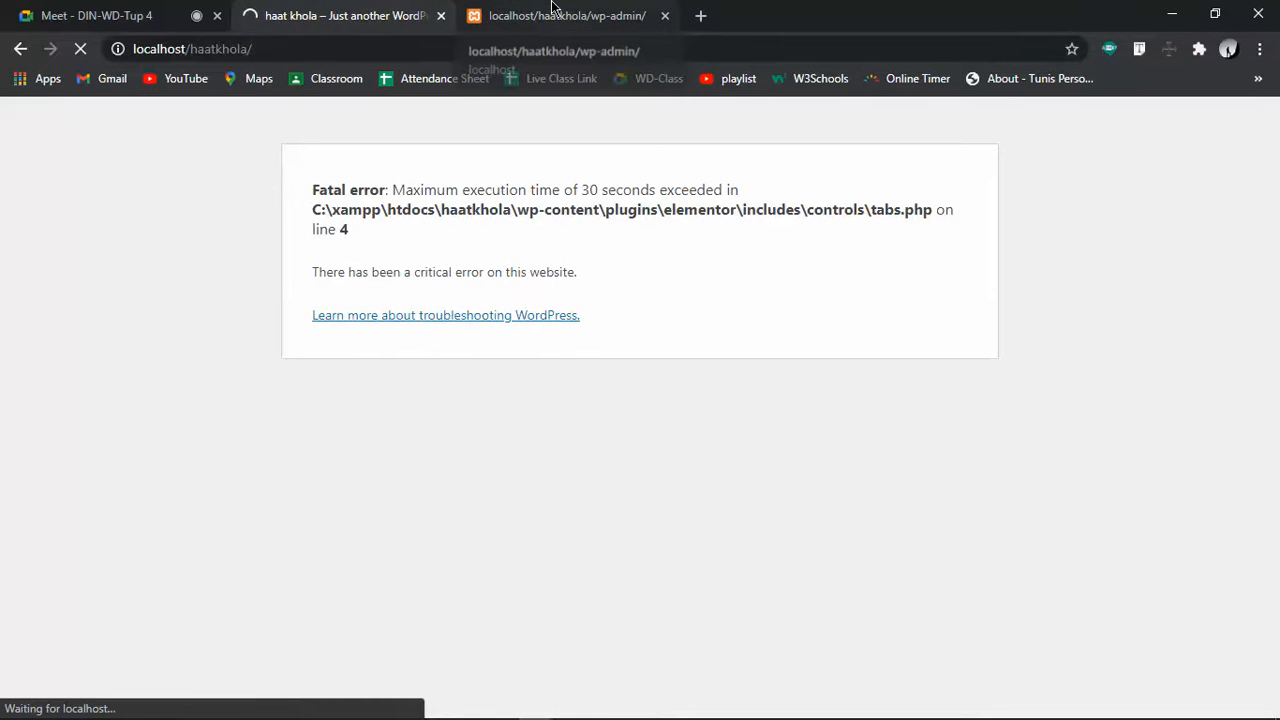
key("ctrl+Tab")
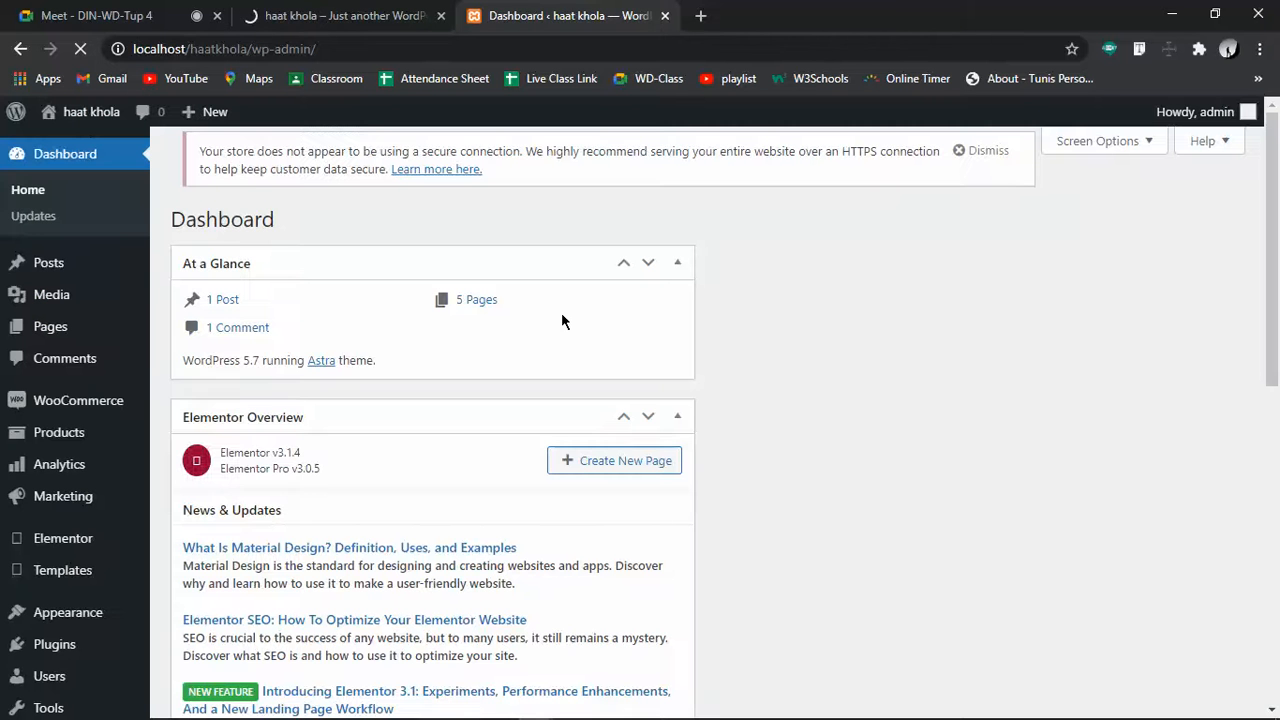
Open the Pages list from the Dashboard and move the front-end tab after the admin tab
scroll(491, 395, "down", 10)
scroll(491, 395, "up", 10)
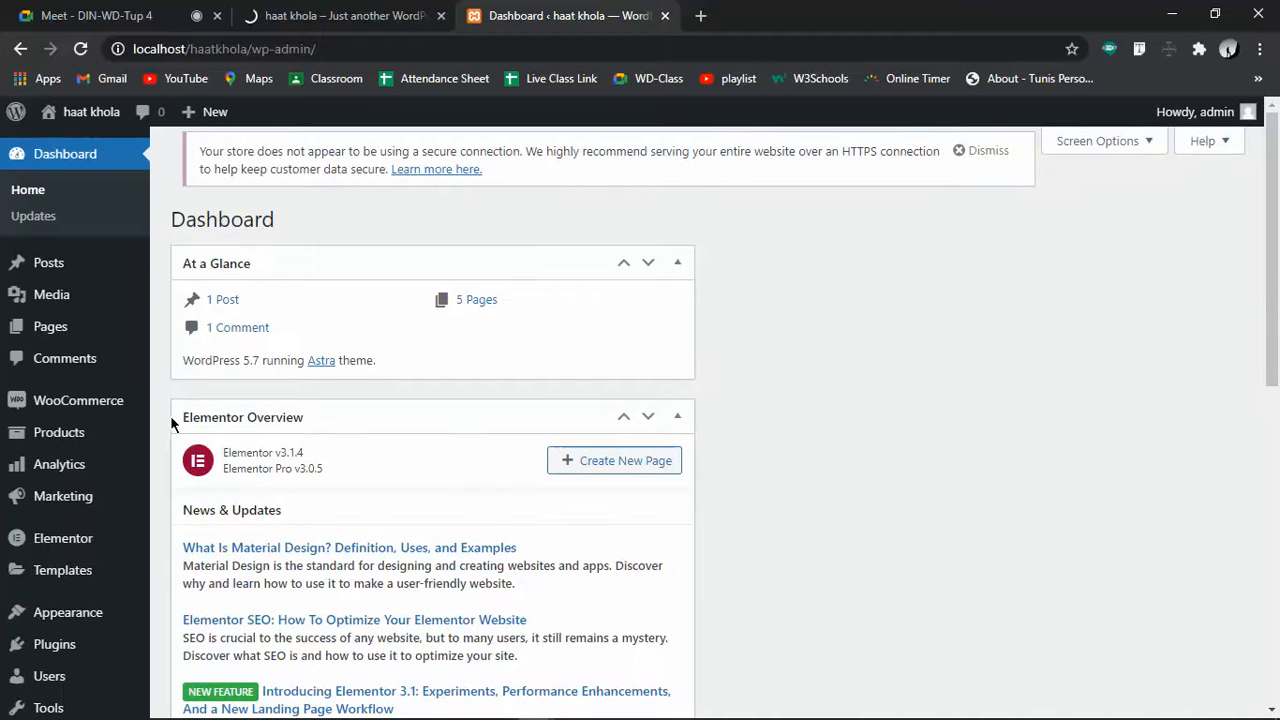
left_click(55, 335)
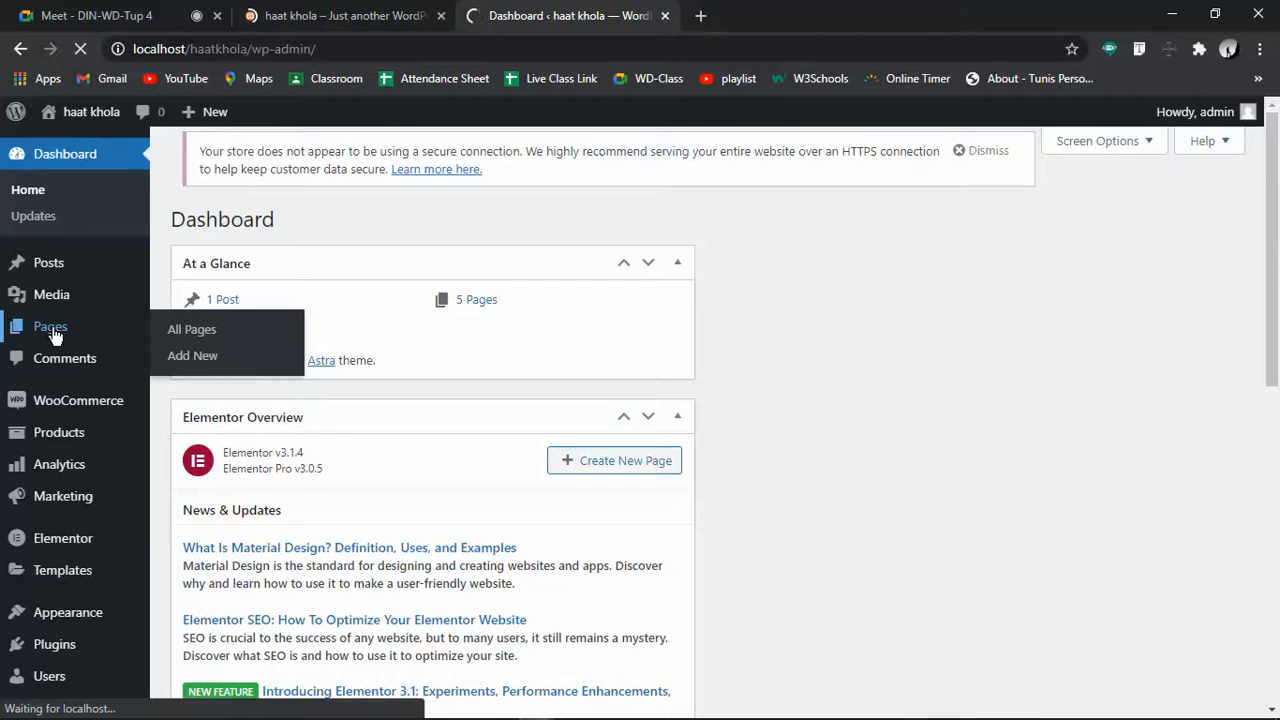
left_click(306, 10)
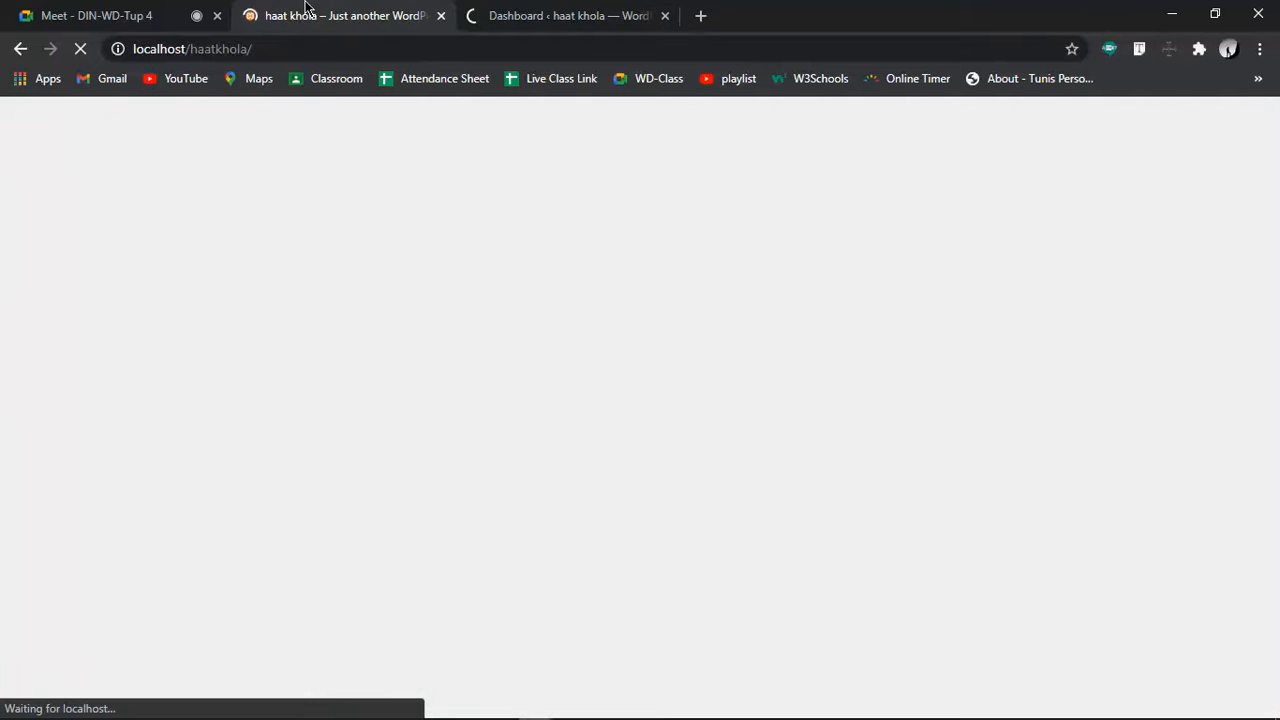
left_click_drag(360, 27, 746, 11)
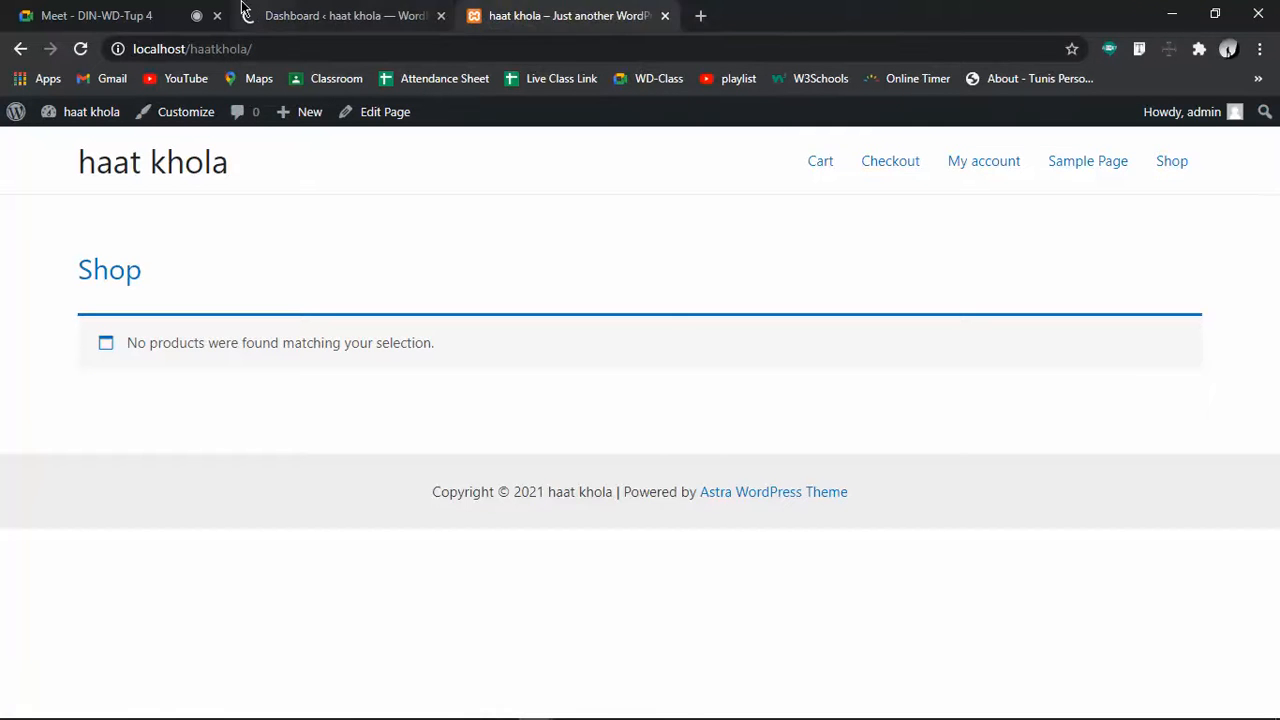
Bulk-trash the Sample Page and Privacy Policy pages with Move to Trash
left_click(242, 10)
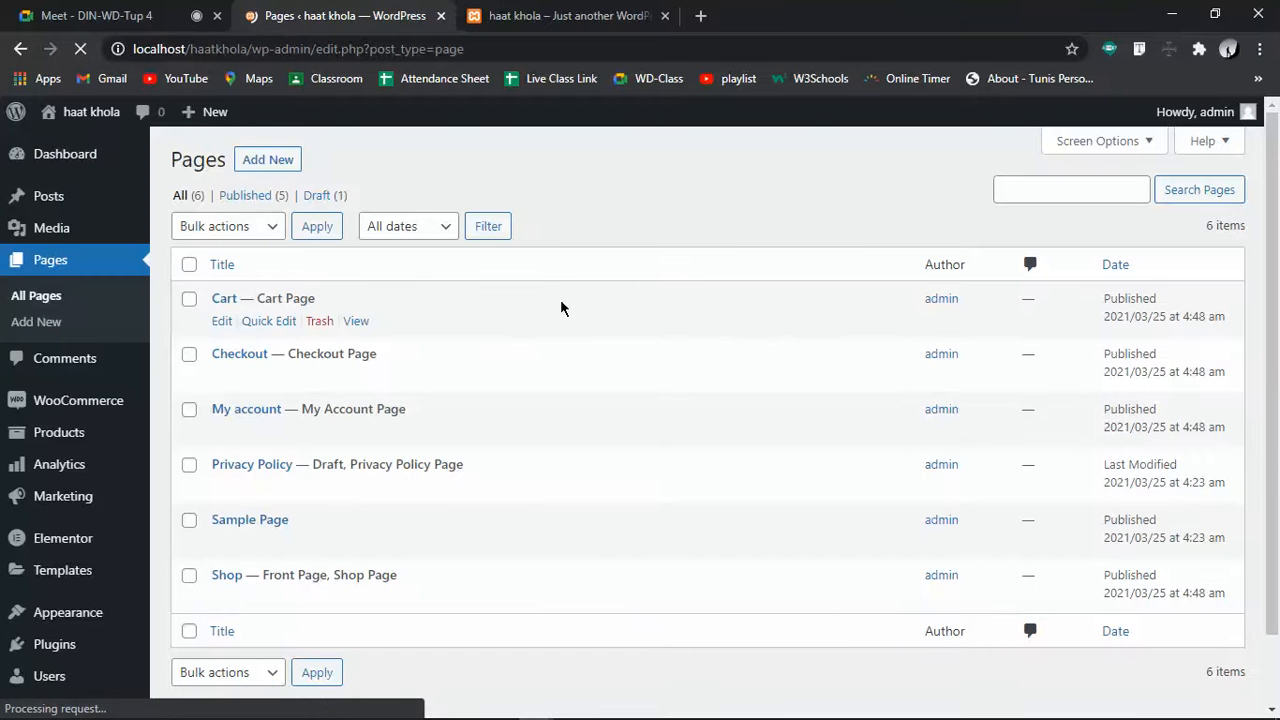
left_click(190, 521)
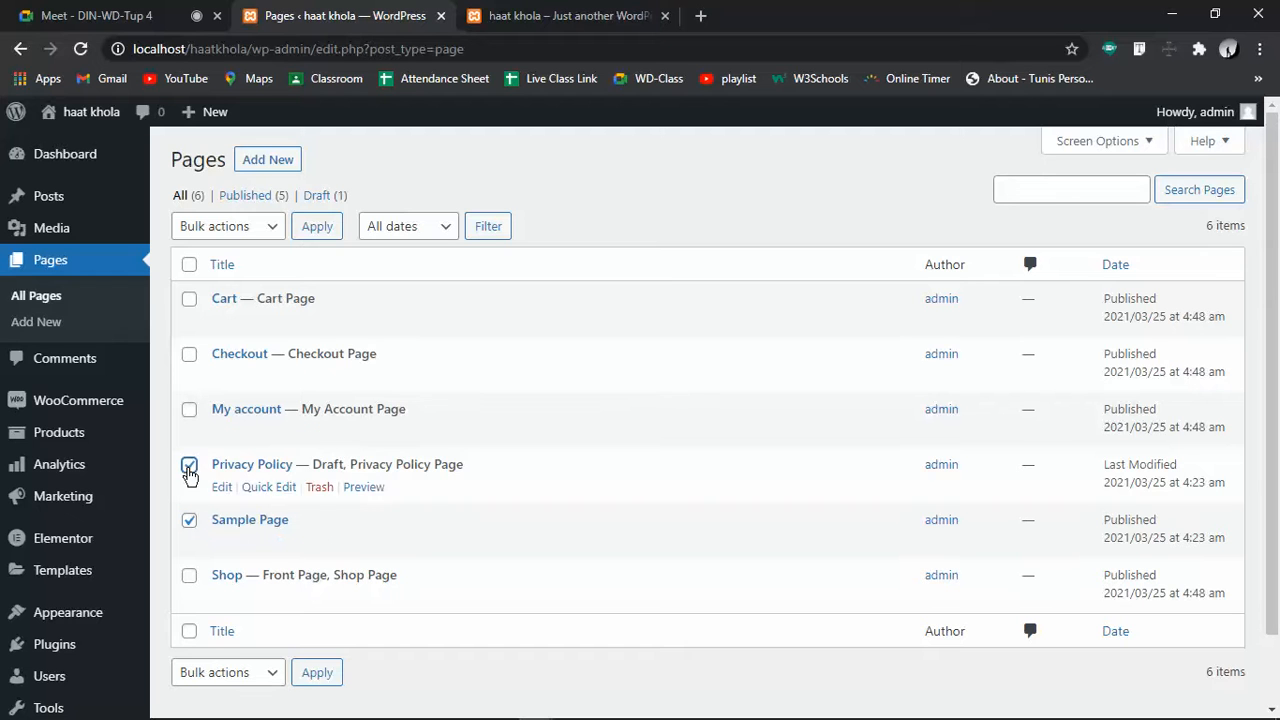
left_click(189, 467)
left_click(263, 226)
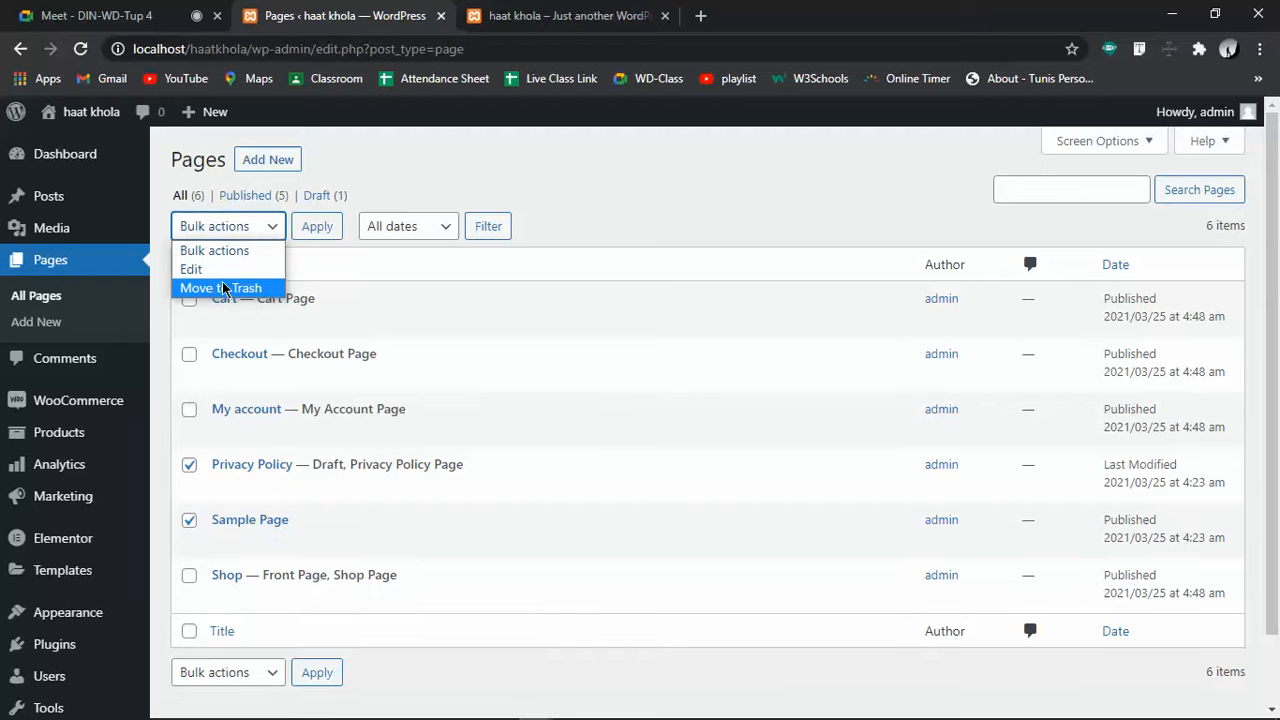
left_click(222, 288)
left_click(322, 230)
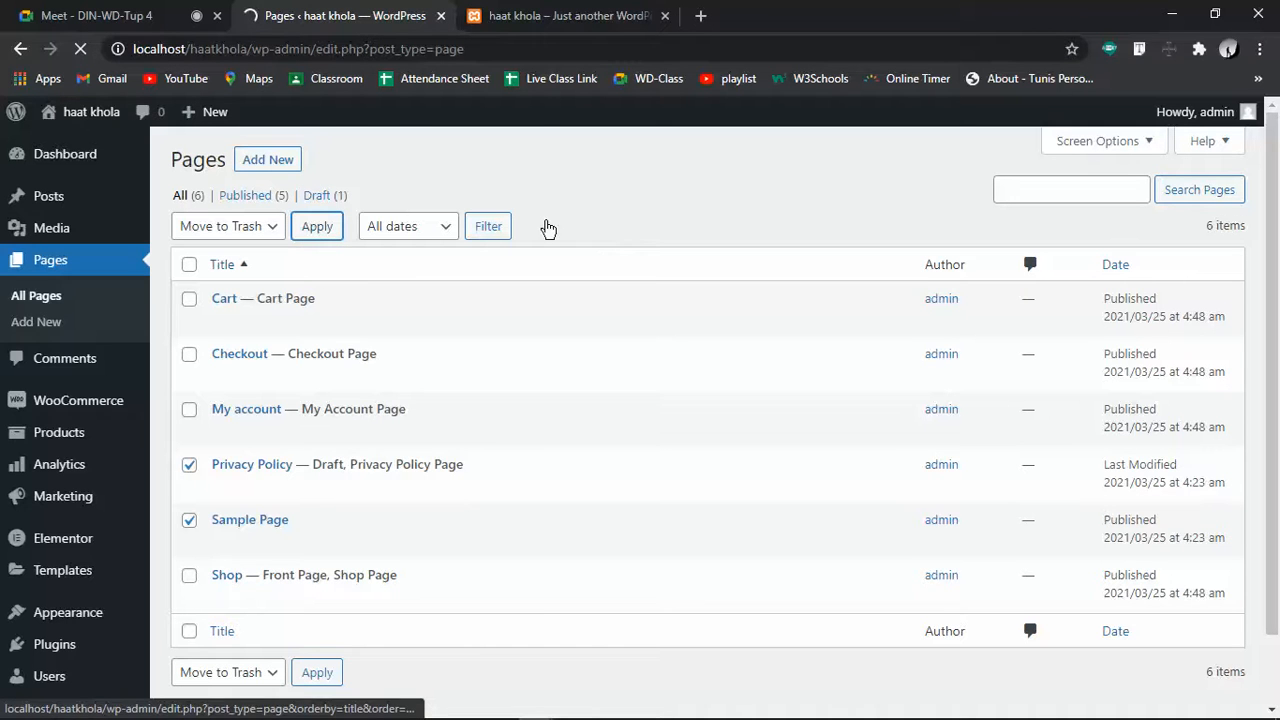
Compare the shop front page with the updated pages list
left_click(544, 16)
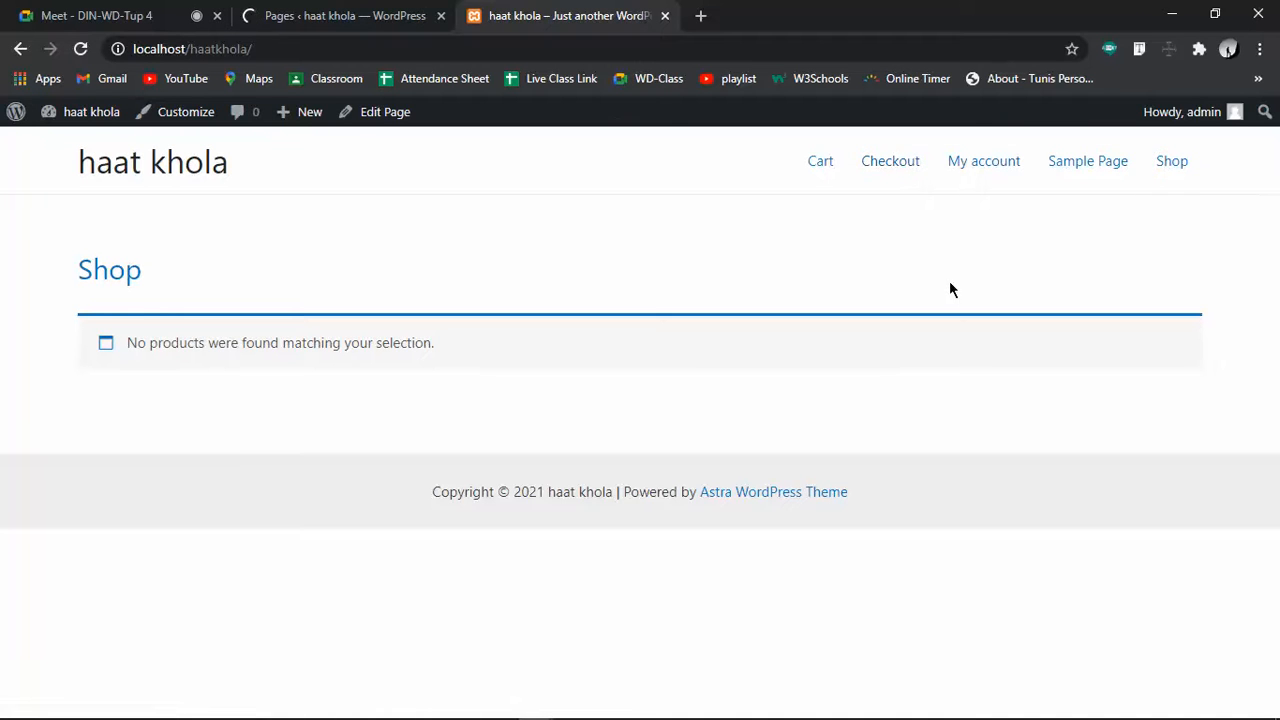
left_click(358, 14)
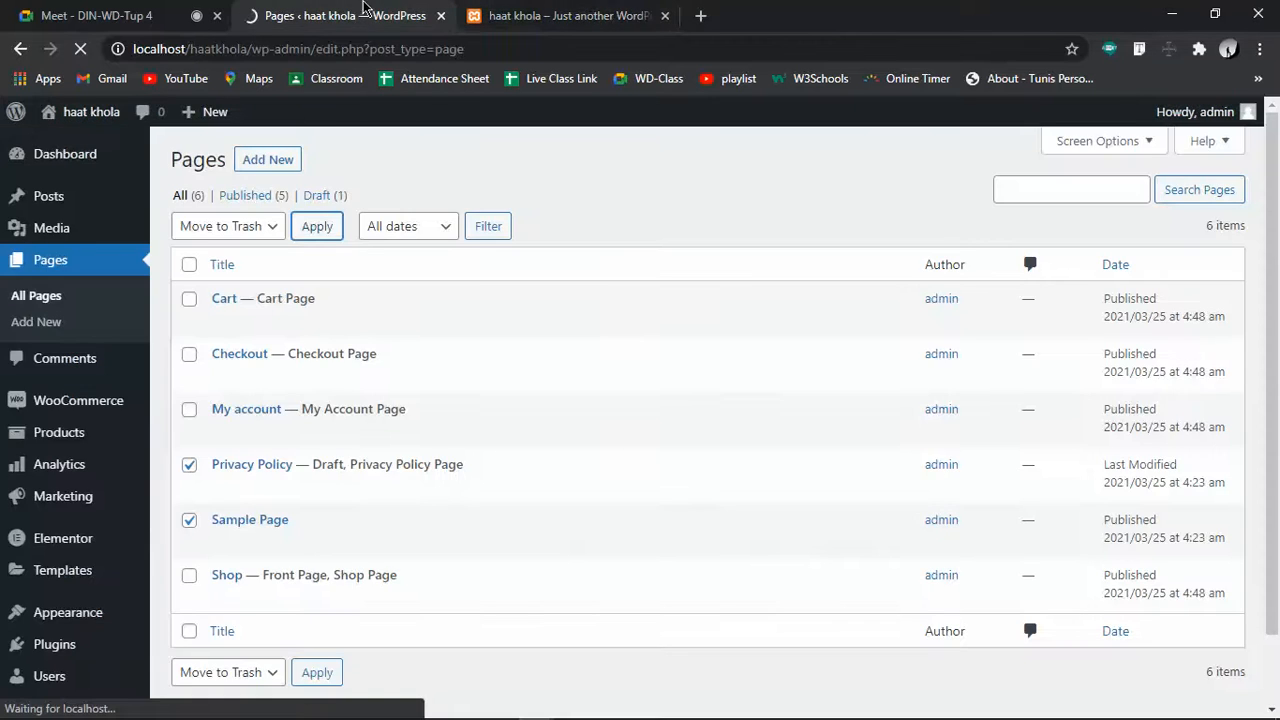
left_click(588, 12)
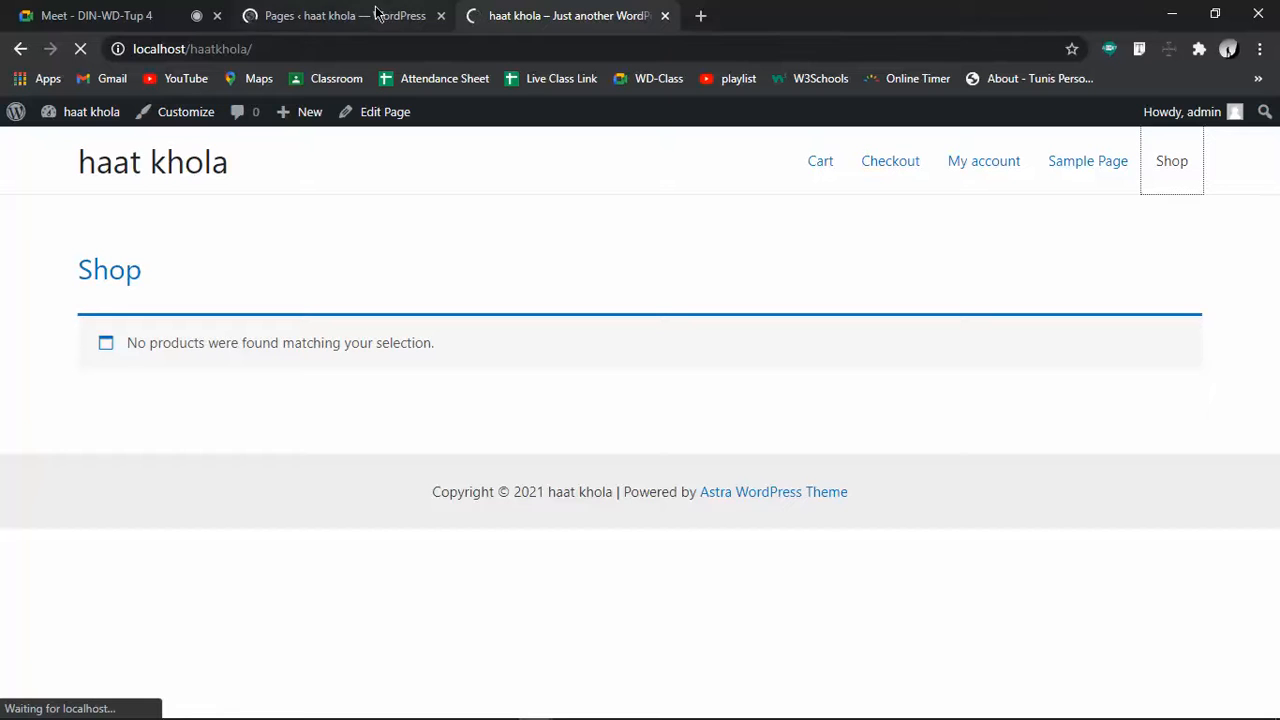
left_click(330, 14)
left_click(512, 14)
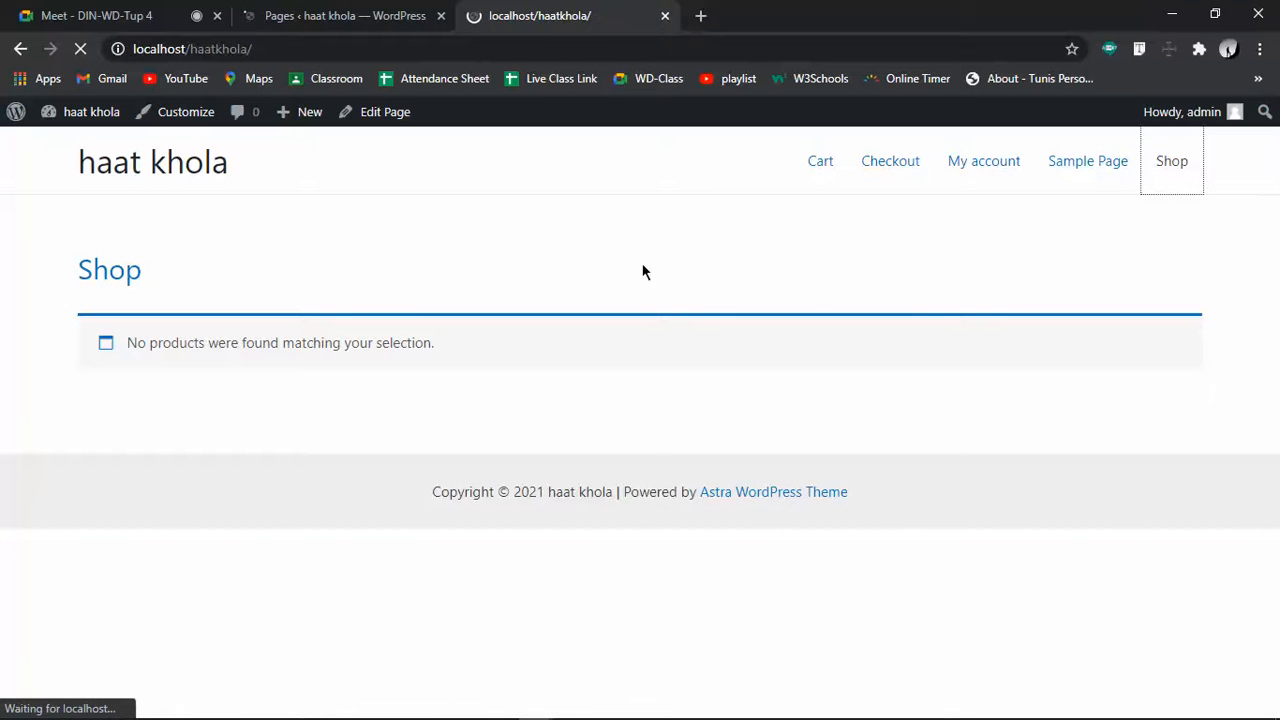
left_click(337, 14)
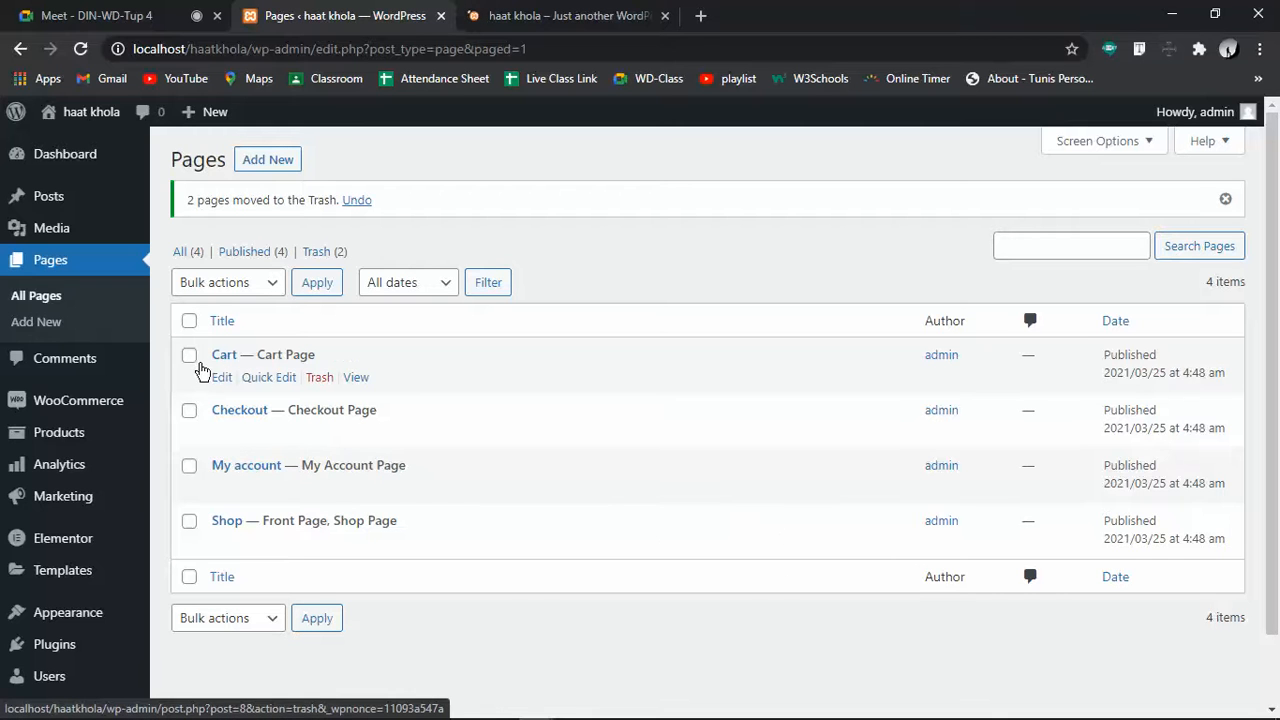
Trash the Cart page and view the Trash (3) list
left_click(190, 357)
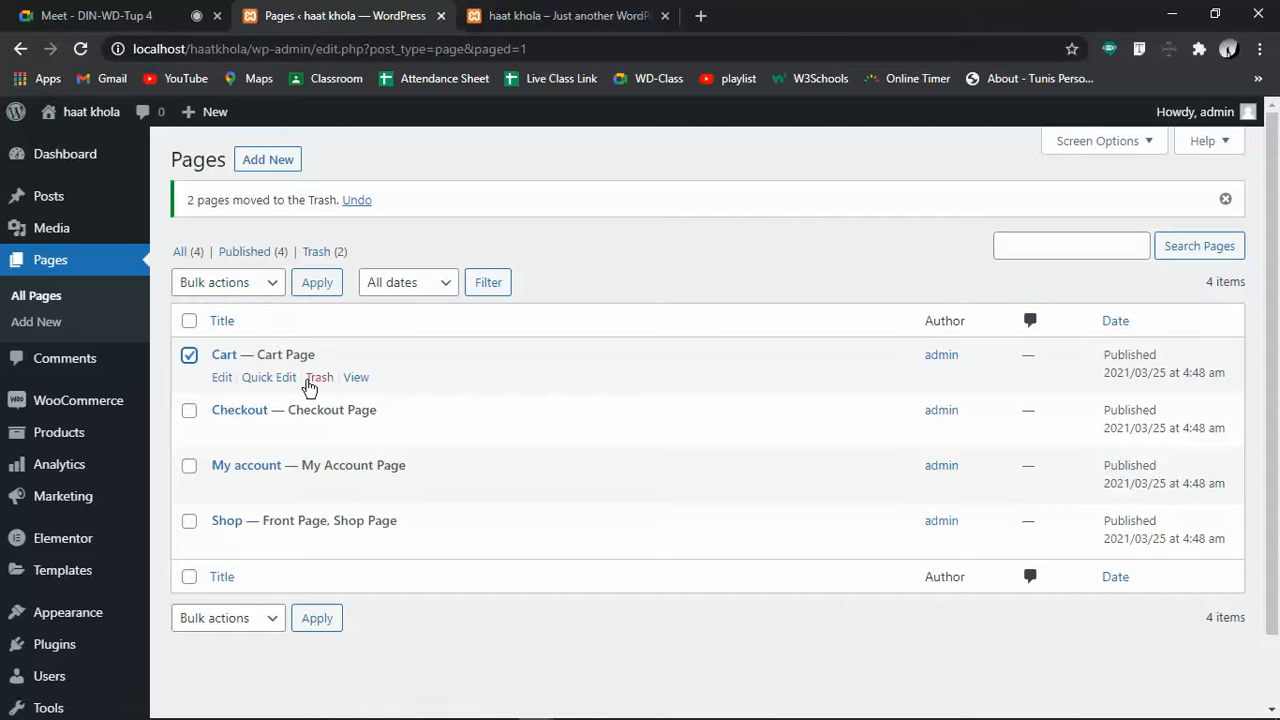
left_click(318, 380)
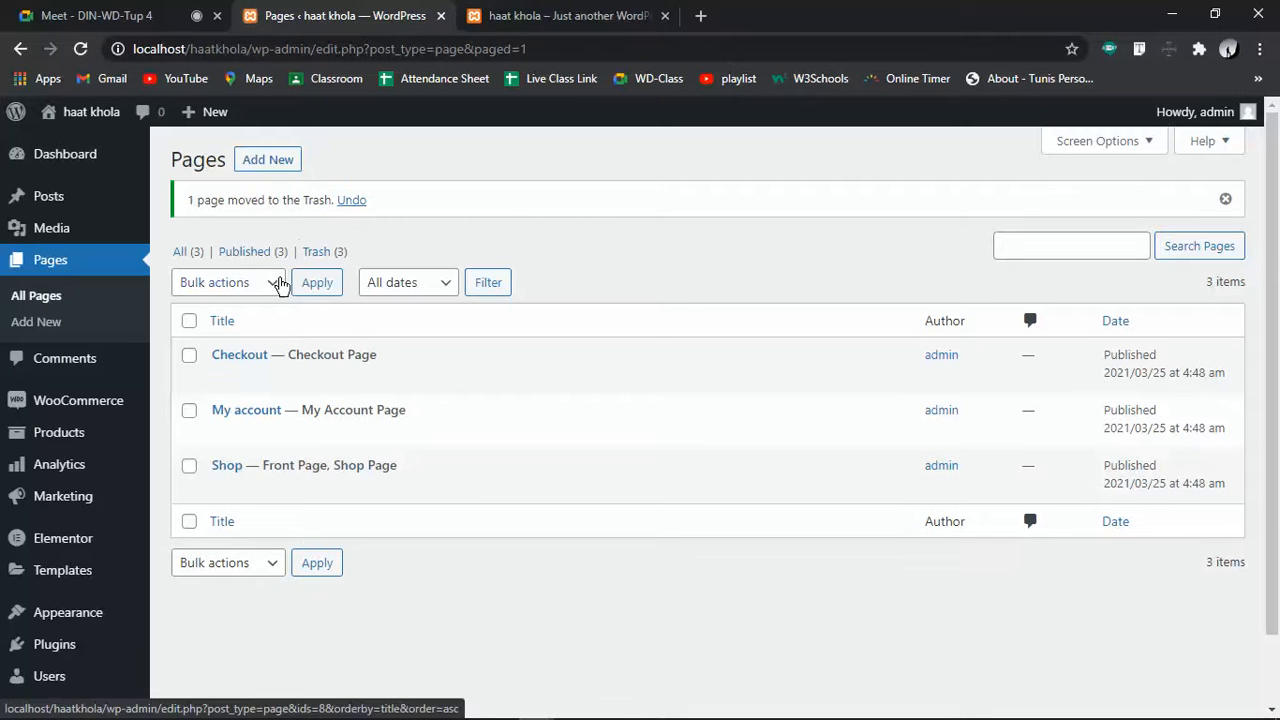
left_click(317, 253)
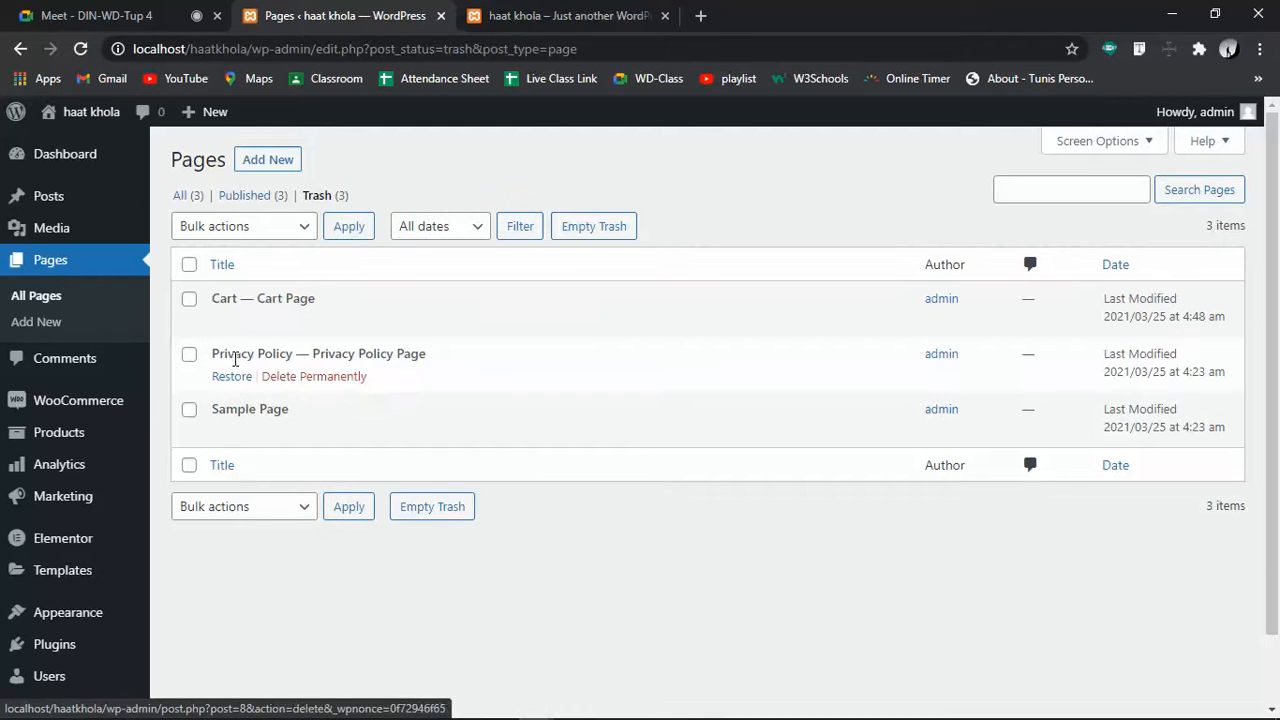
Permanently delete the Cart page from the Trash and reload the storefront to check its menu
left_click(307, 322)
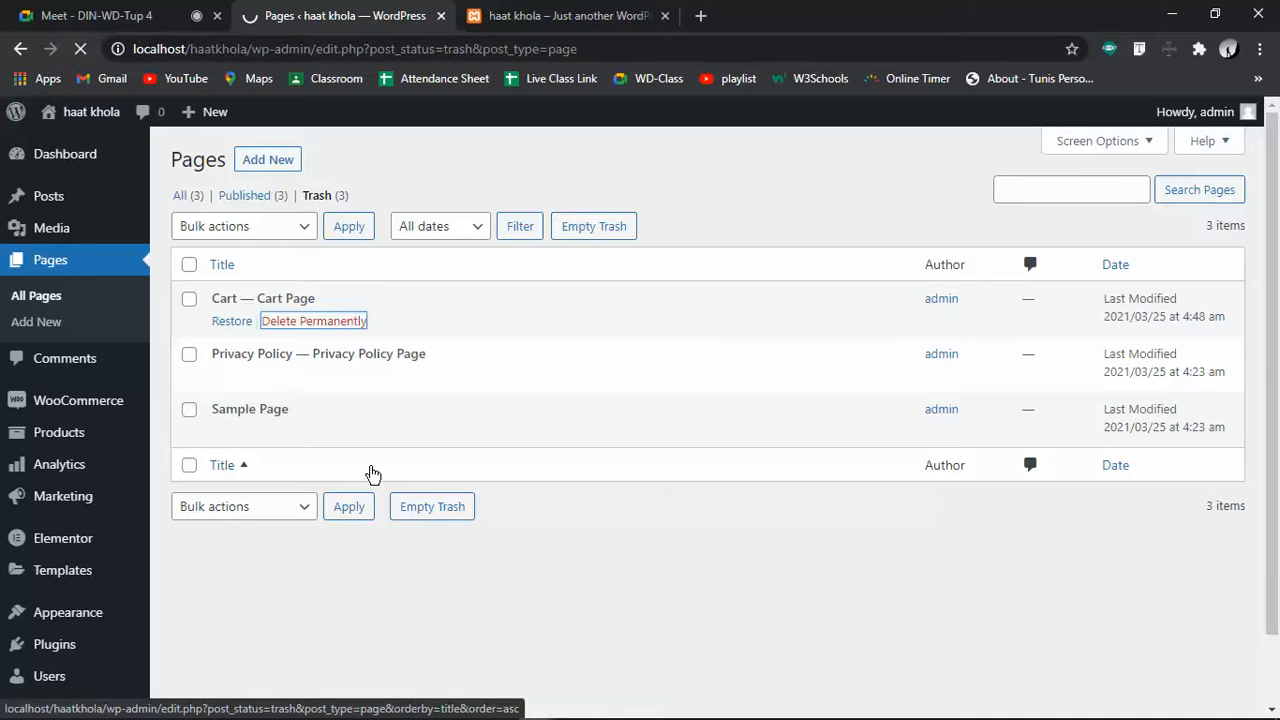
left_click(540, 15)
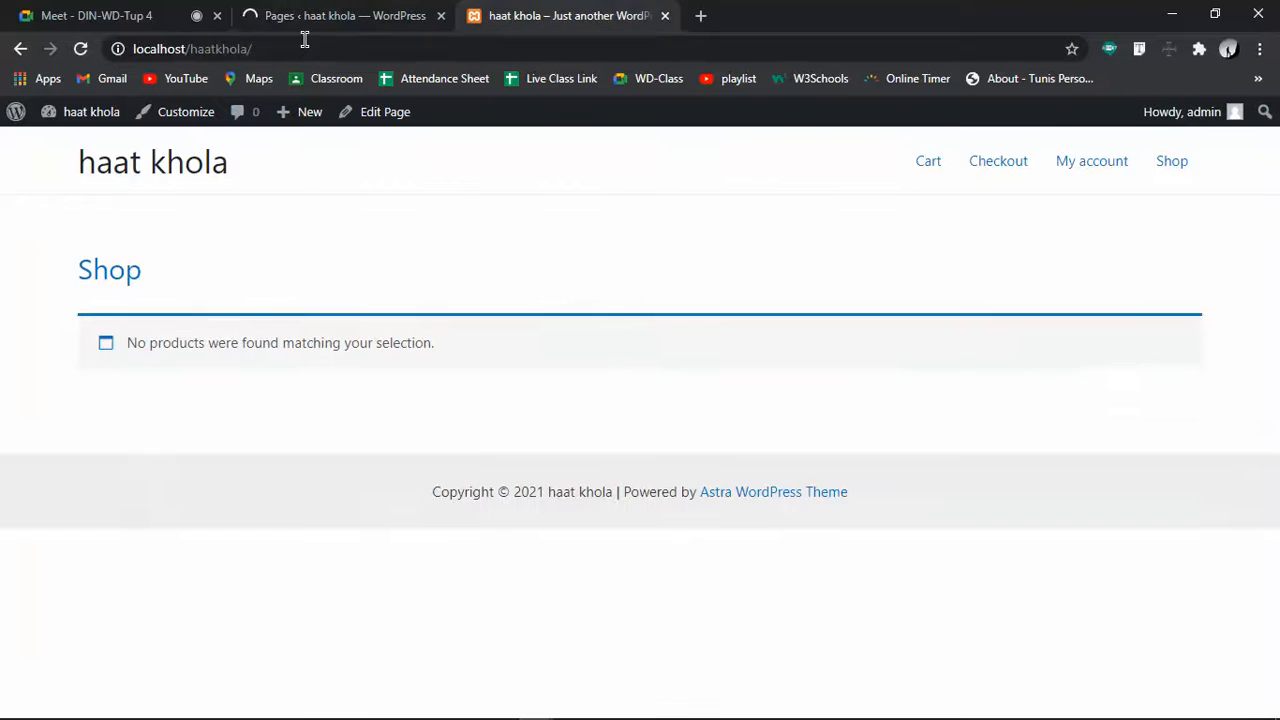
left_click(80, 48)
Review the Pages list, now containing only Checkout, My account and Shop
left_click(333, 12)
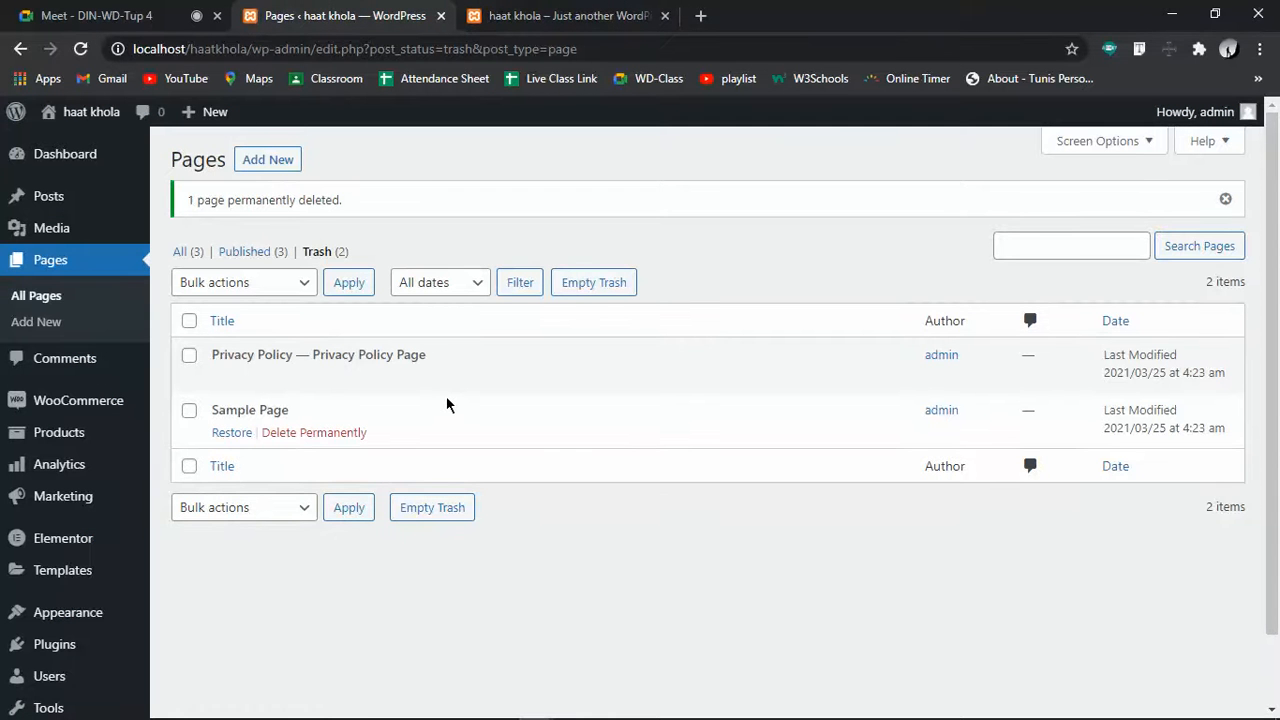
left_click(185, 258)
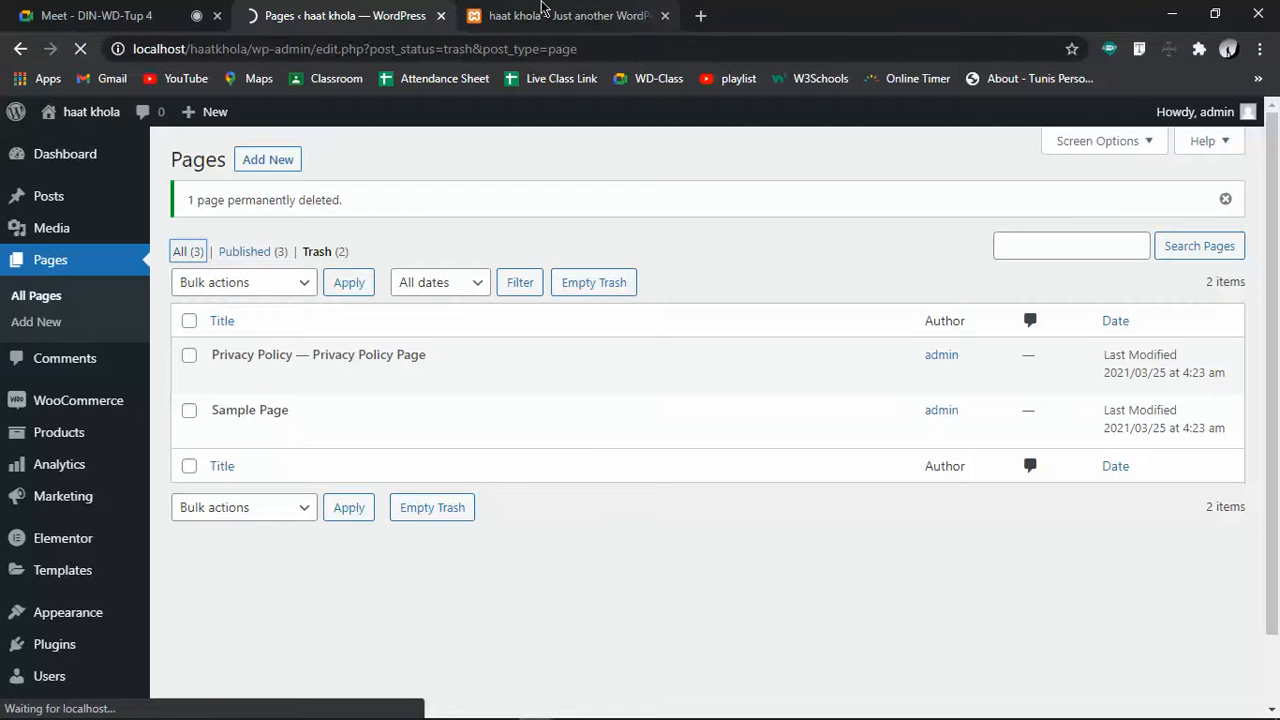
left_click(541, 12)
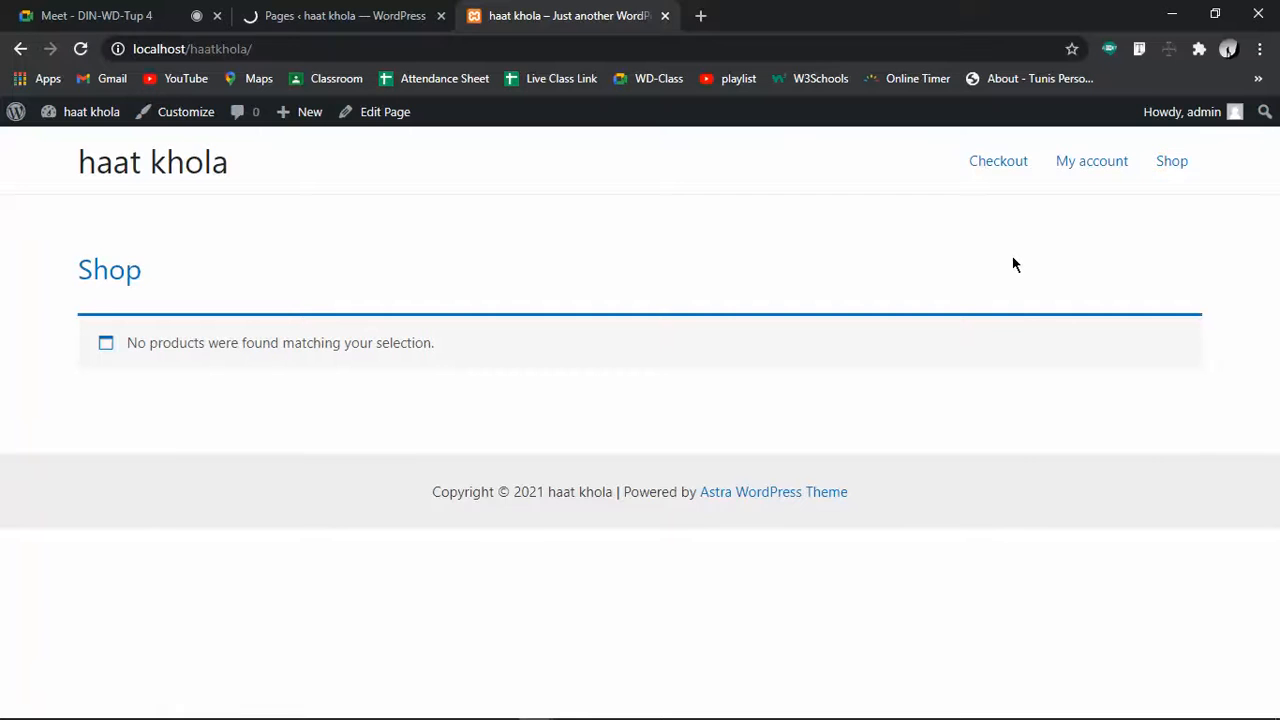
left_click(340, 12)
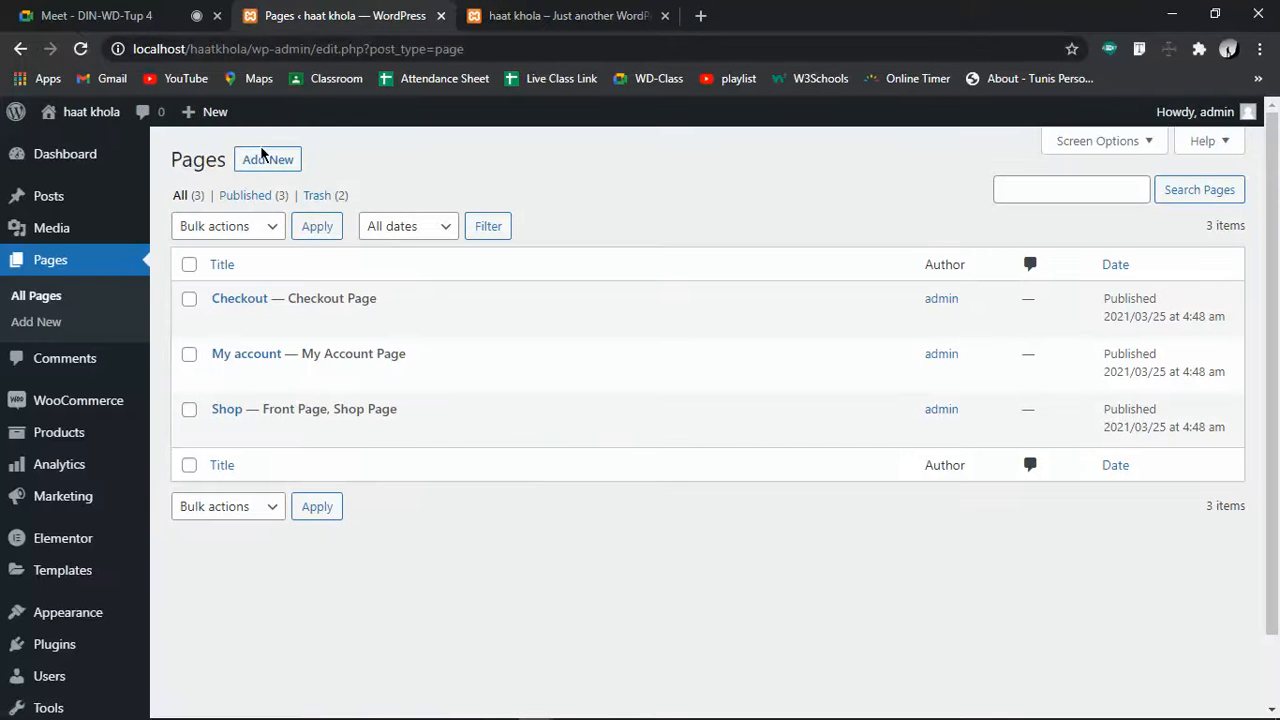
Begin a new page via Add New, loading the blank post-new.php?post_type=page editor
left_click(262, 163)
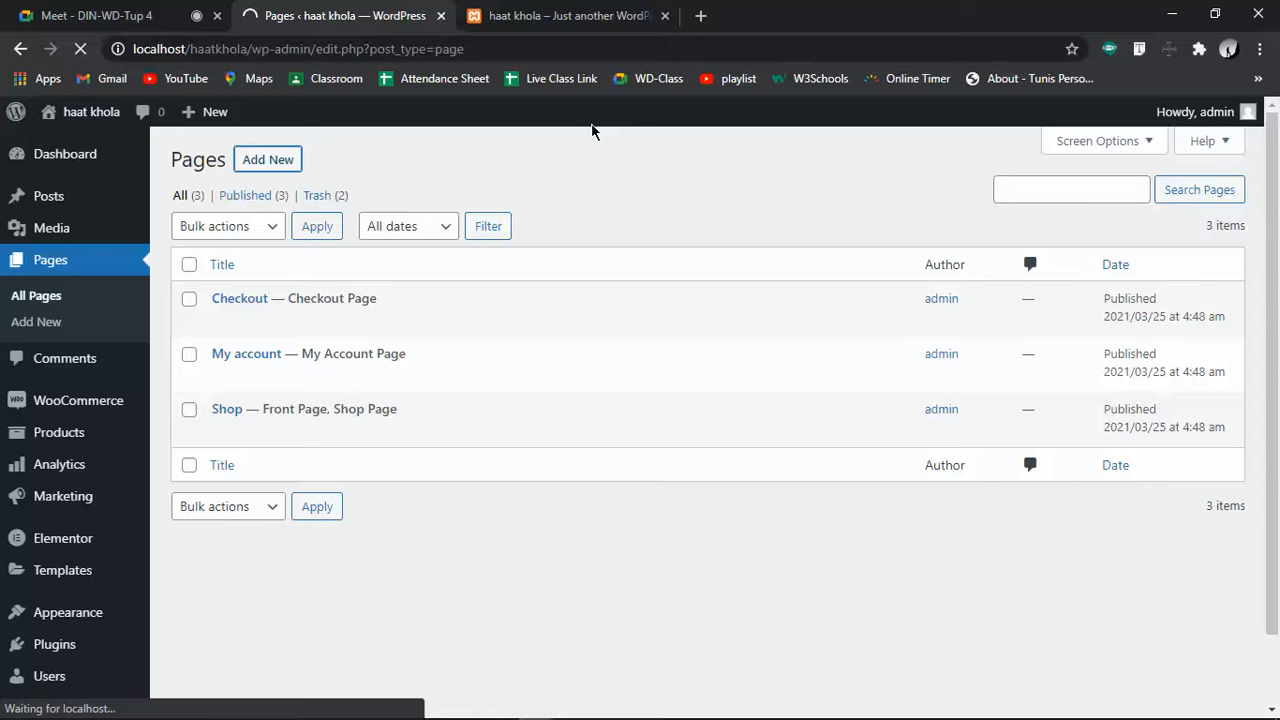
mouse_move(537, 296)
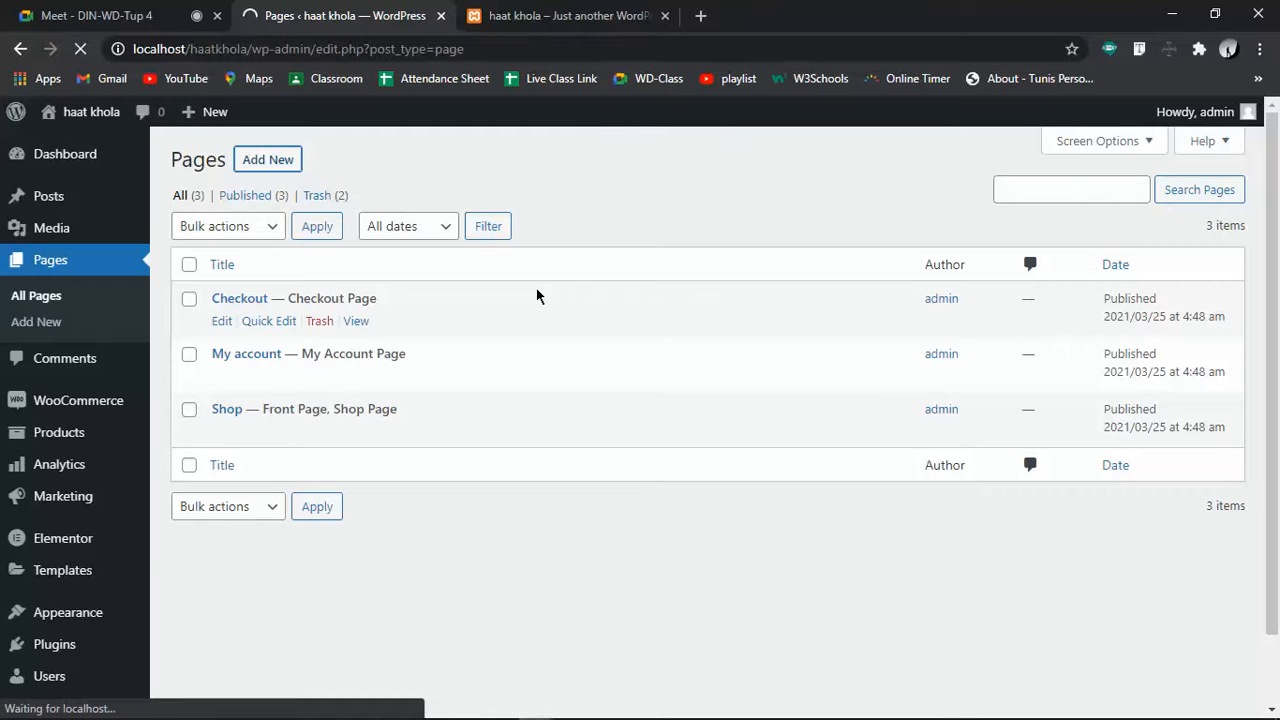
scroll(137, 490, "down", 1)
scroll(475, 518, "up", 1)
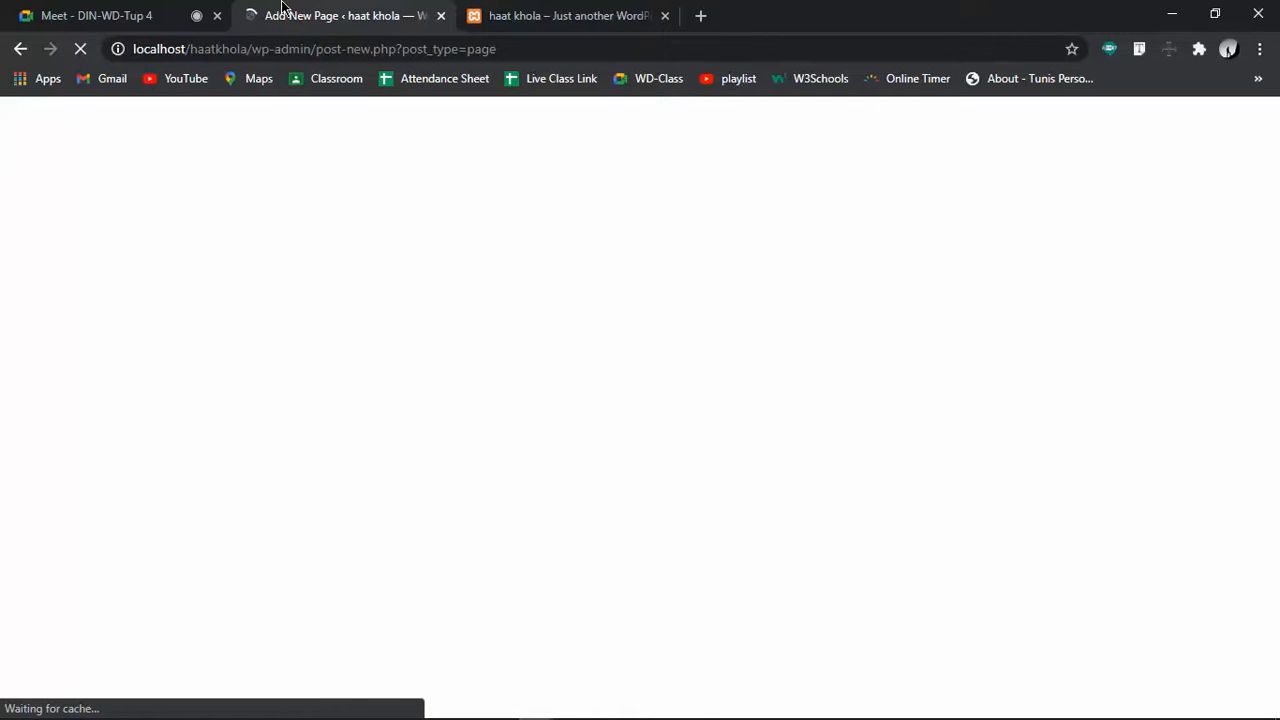
Title the new page 'myCart'
mouse_move(706, 714)
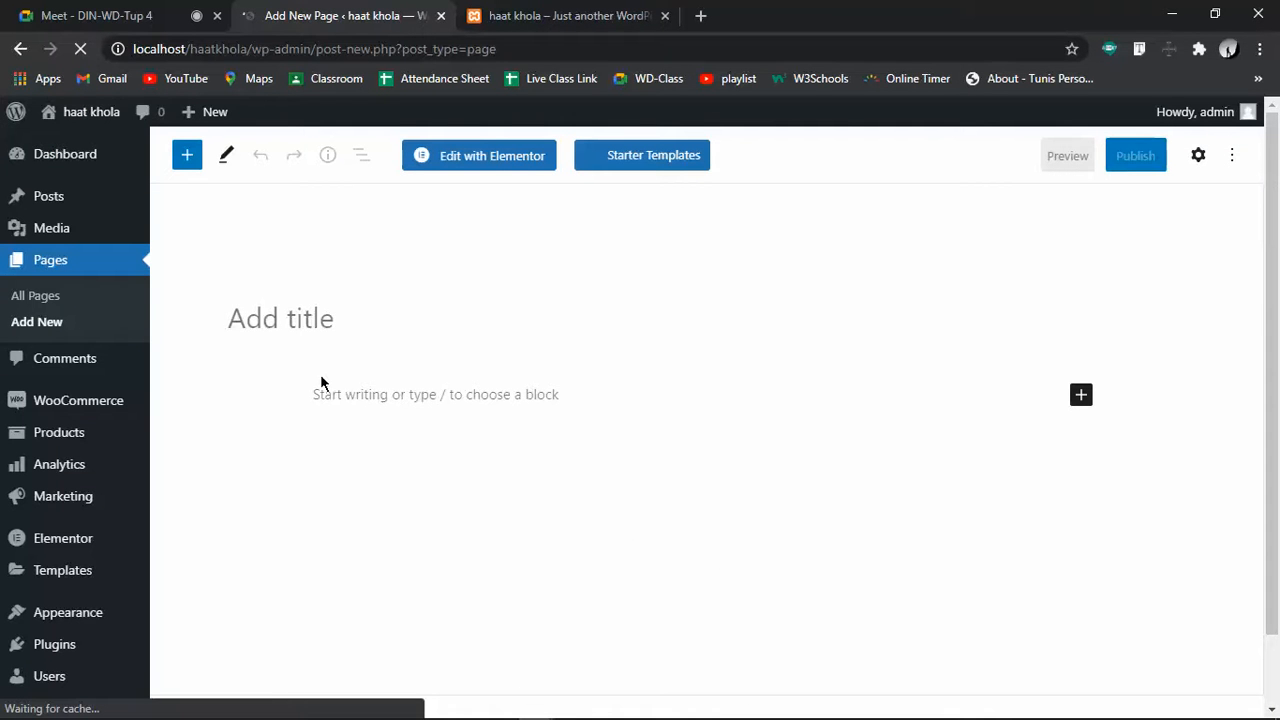
type("cart")
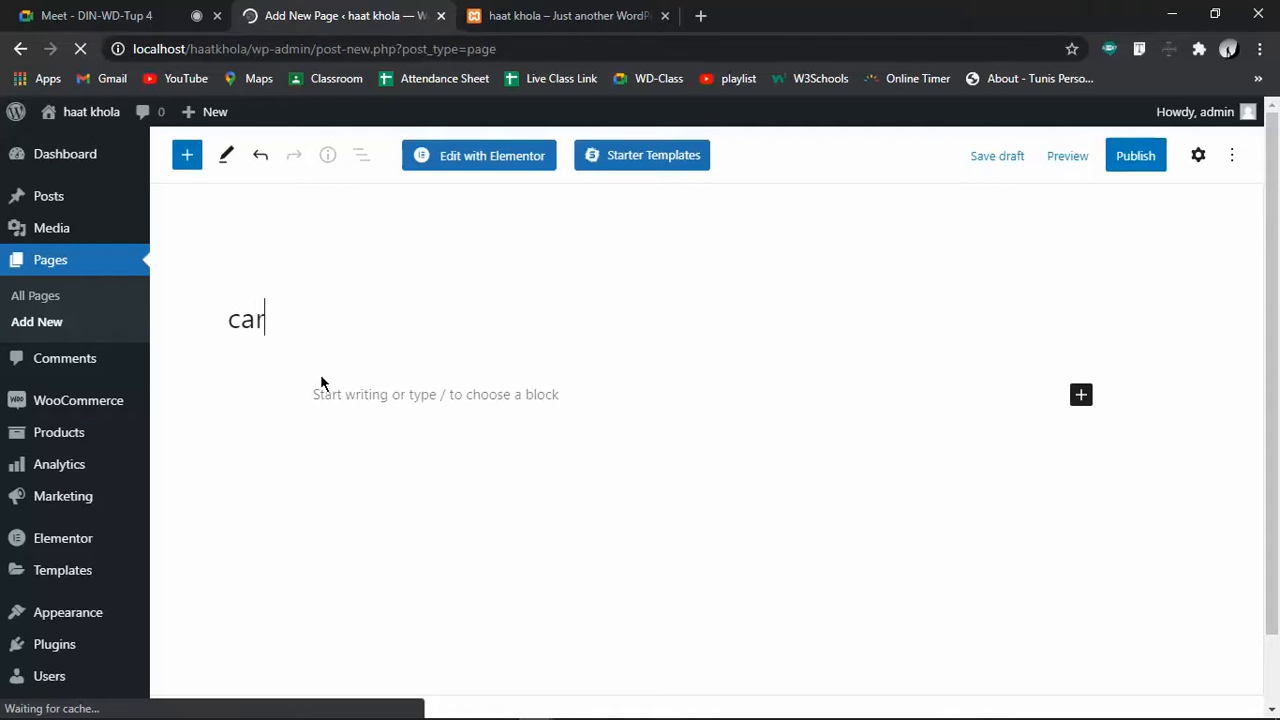
key("BackSpace")
key("BackSpace")
key("BackSpace")
key("BackSpace")
type("myCa")
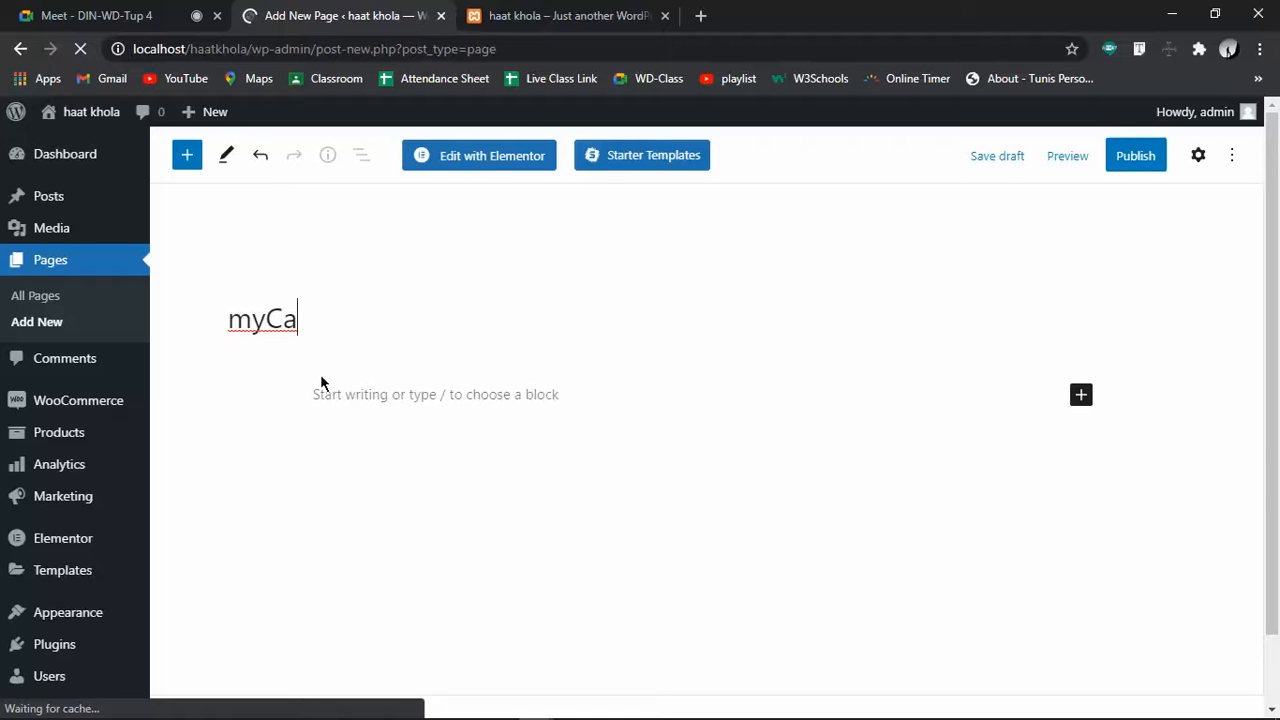
type("rt")
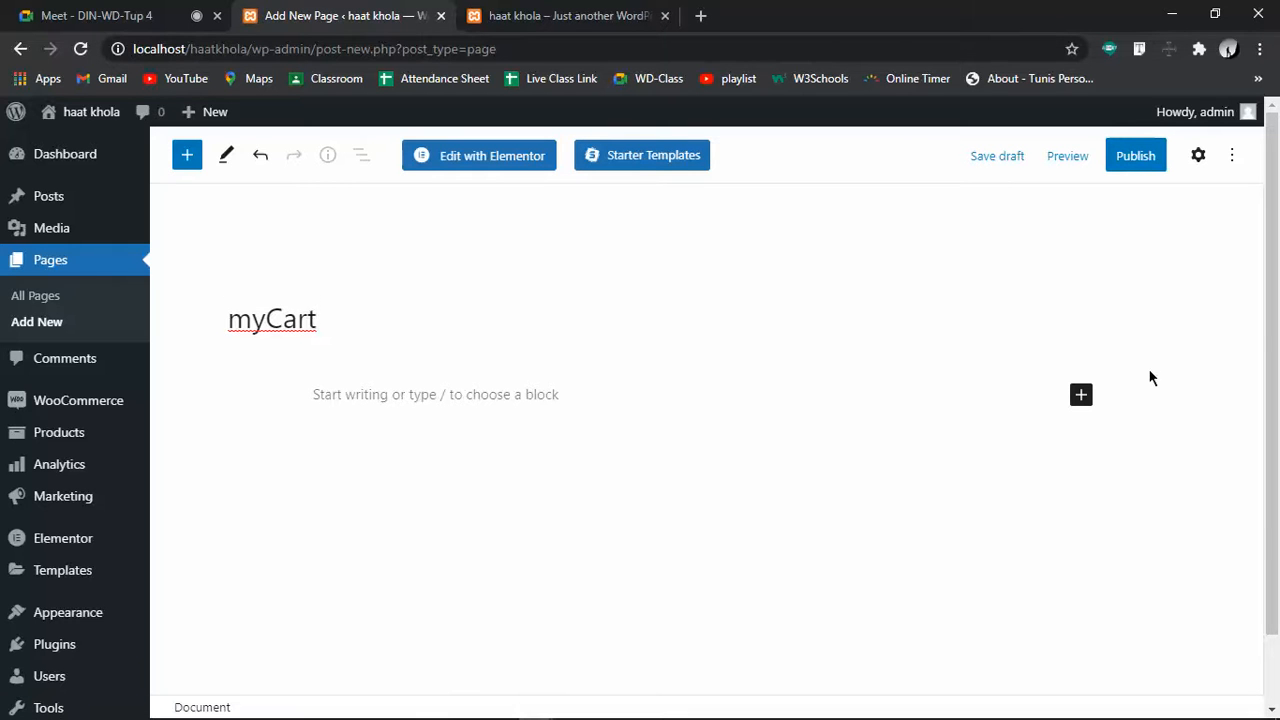
Add a Shortcode block containing [woocommerce_cart] and publish the page
left_click(1081, 396)
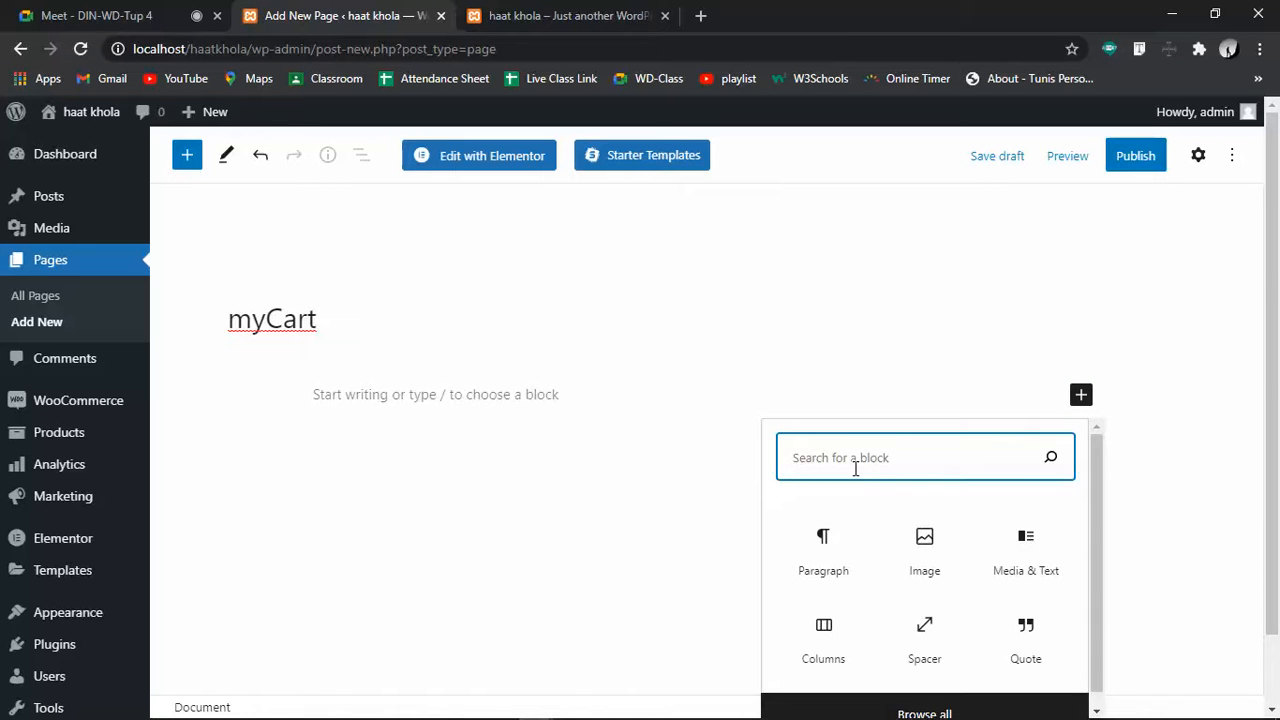
type("shor")
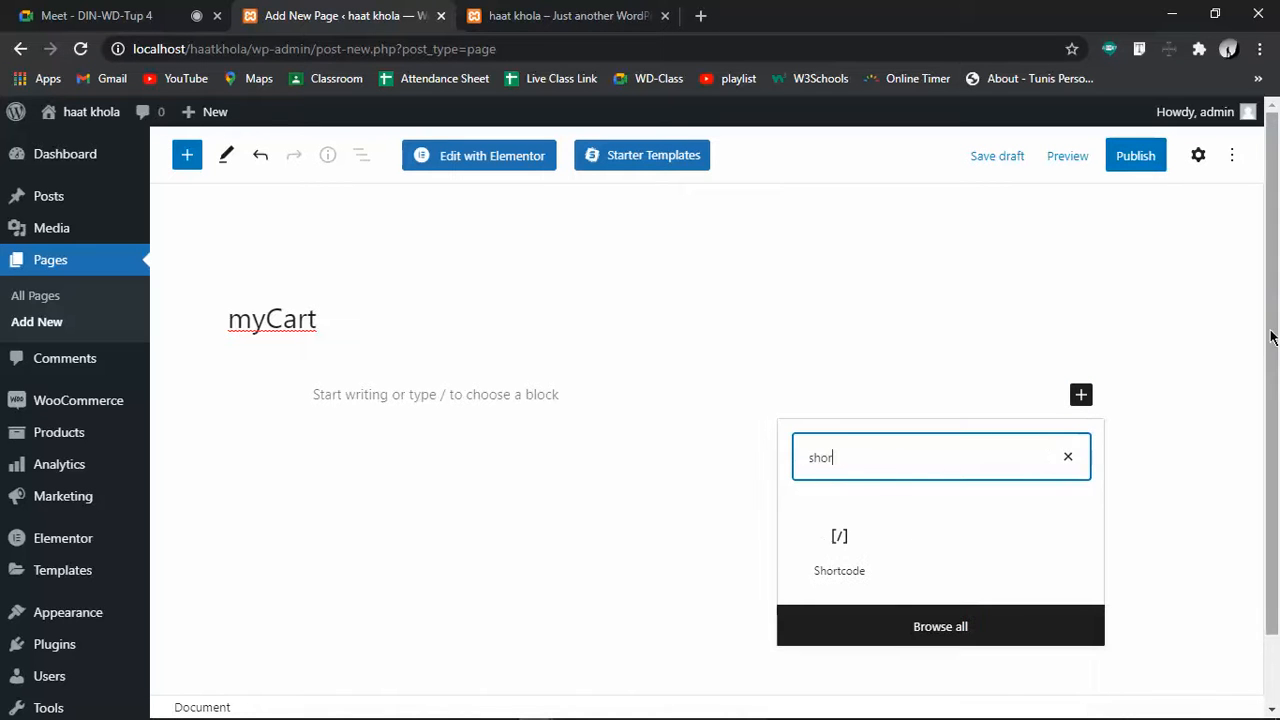
left_click(840, 545)
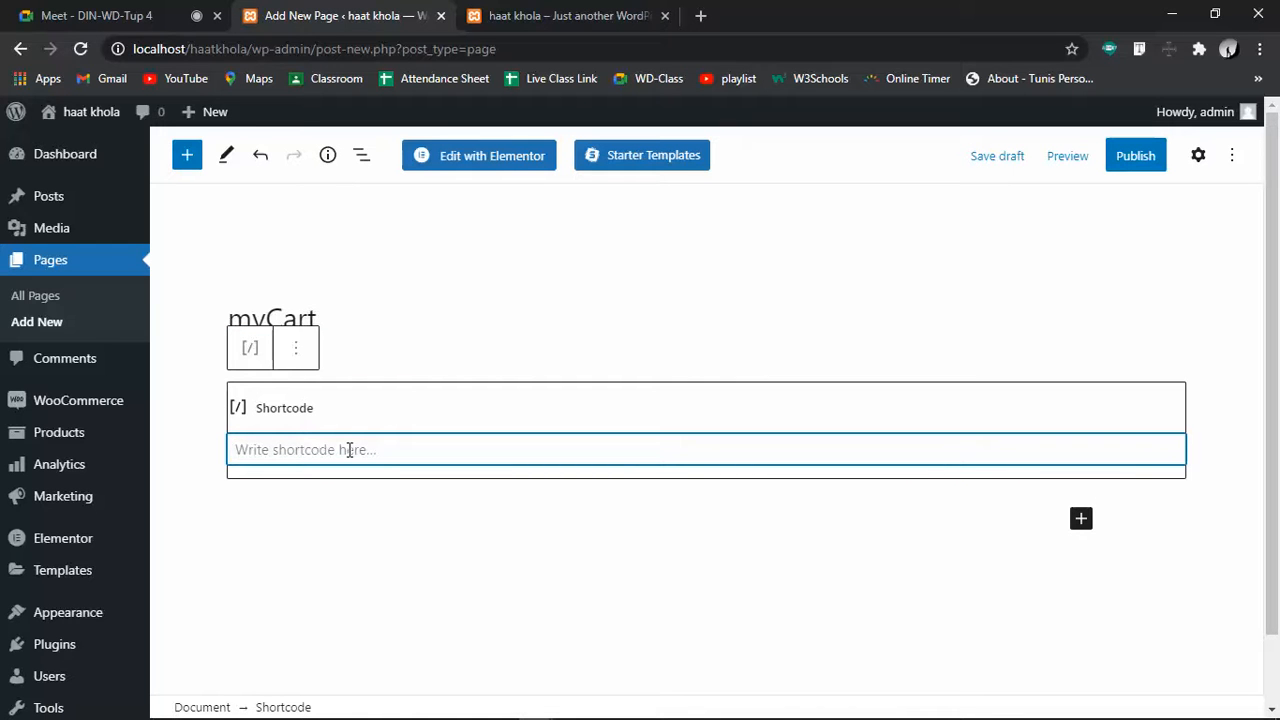
type("<>")
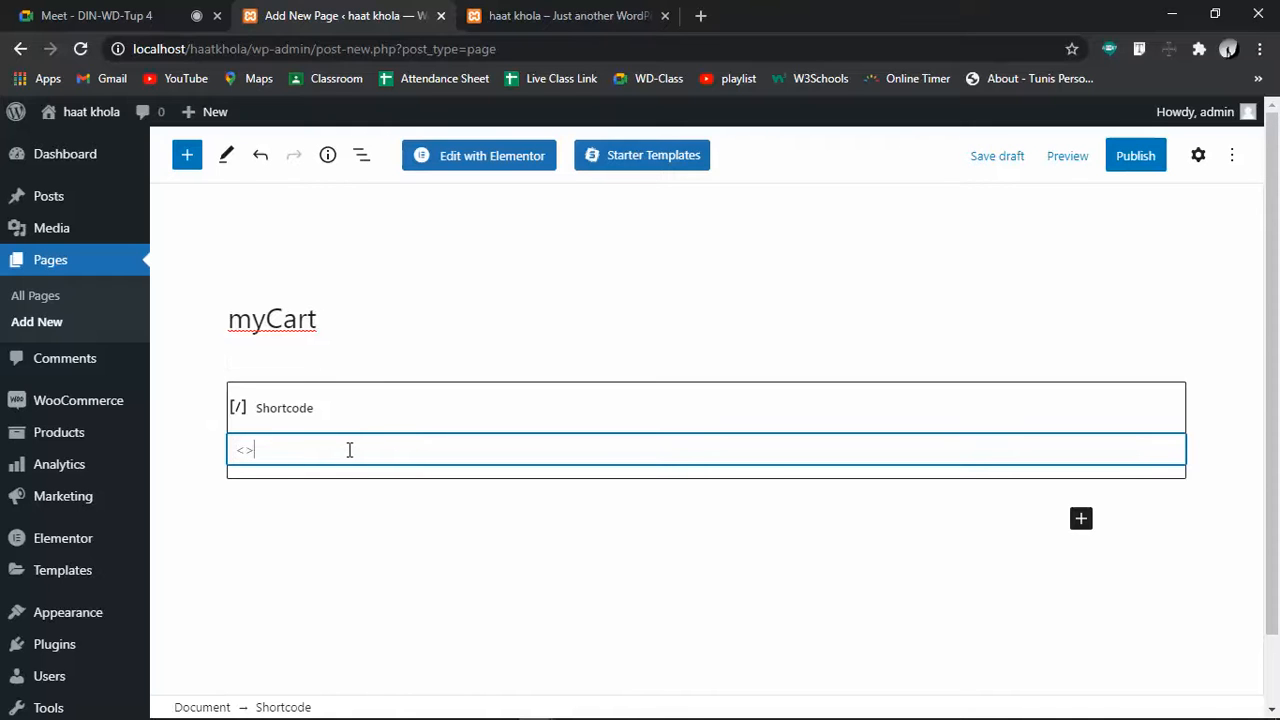
key("BackSpace")
key("BackSpace")
type("[]")
type("wooc")
type("ommerce")
type("_cart")
left_click(1133, 157)
left_click(1060, 155)
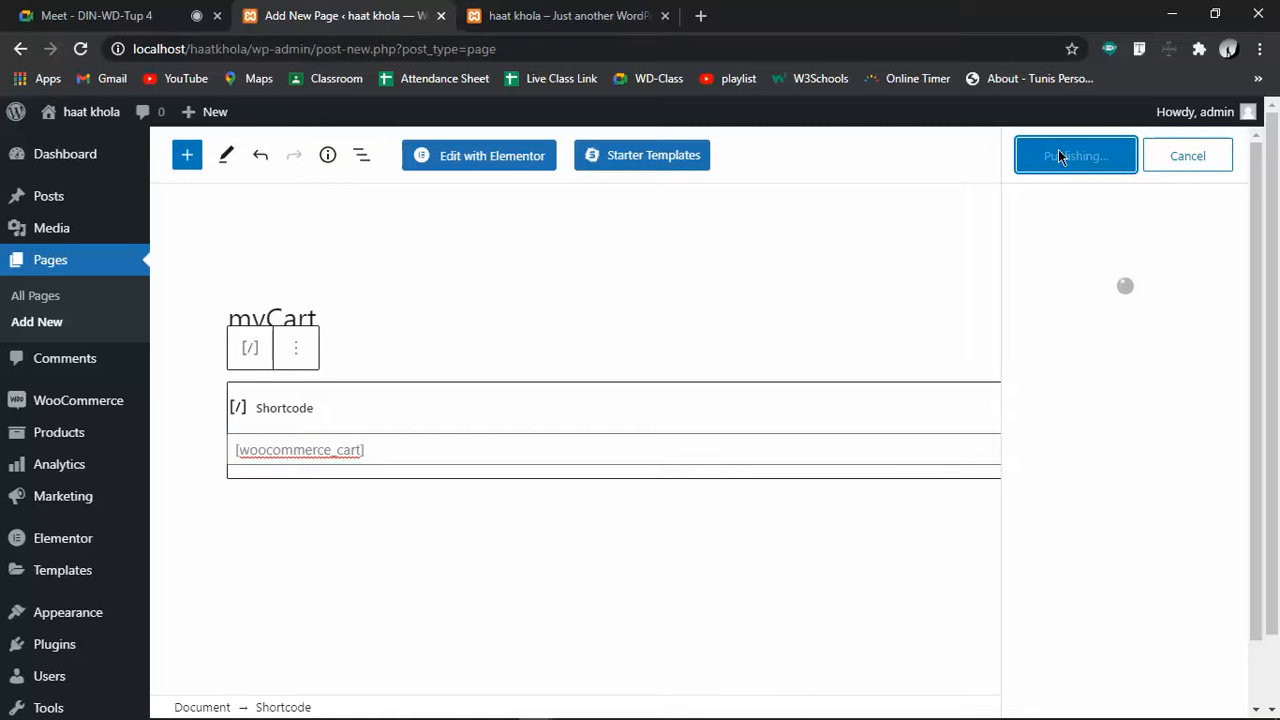
Open the live myCart page, which shows 'Your cart is currently empty'
left_click(568, 15)
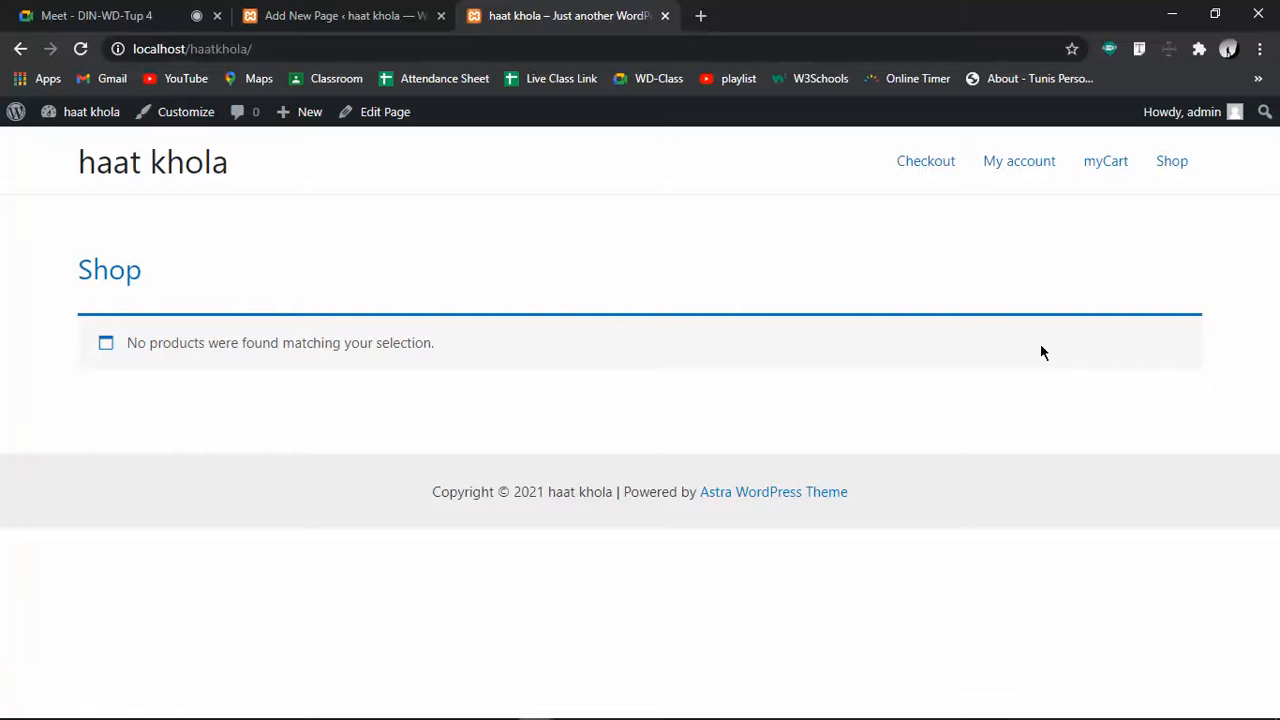
left_click(1105, 176)
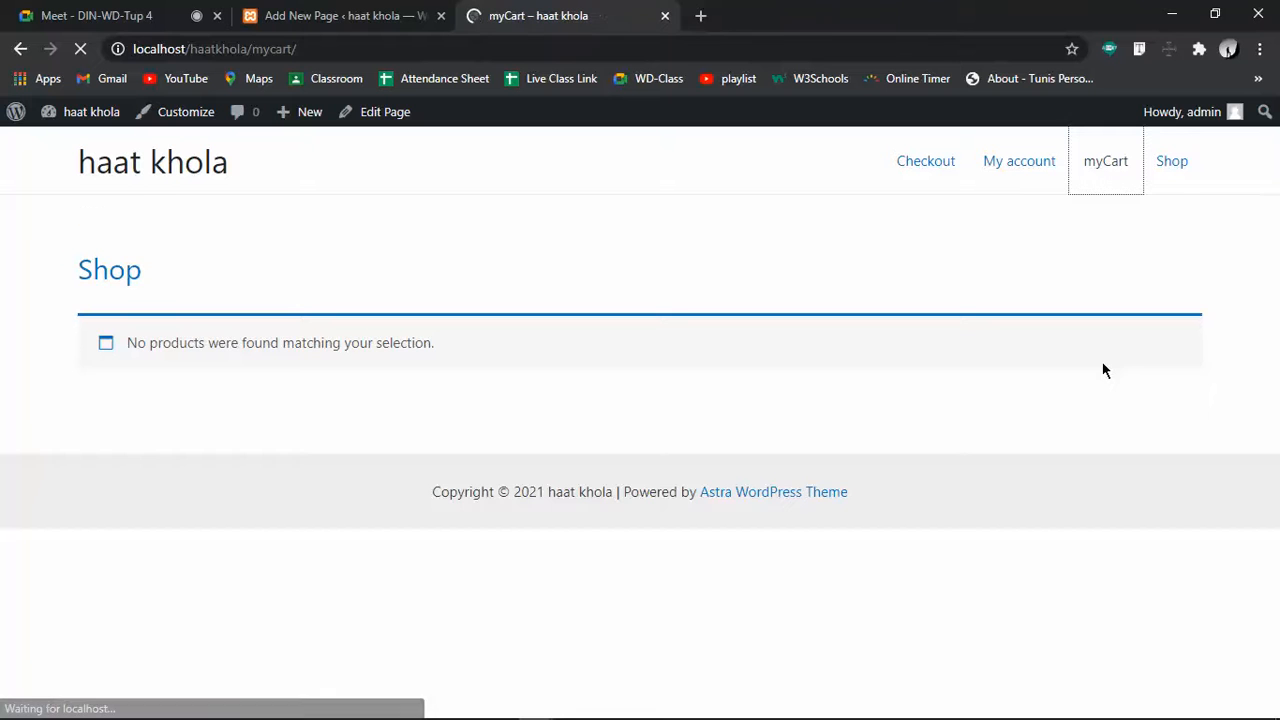
left_click_drag(369, 280, 169, 278)
left_click(407, 275)
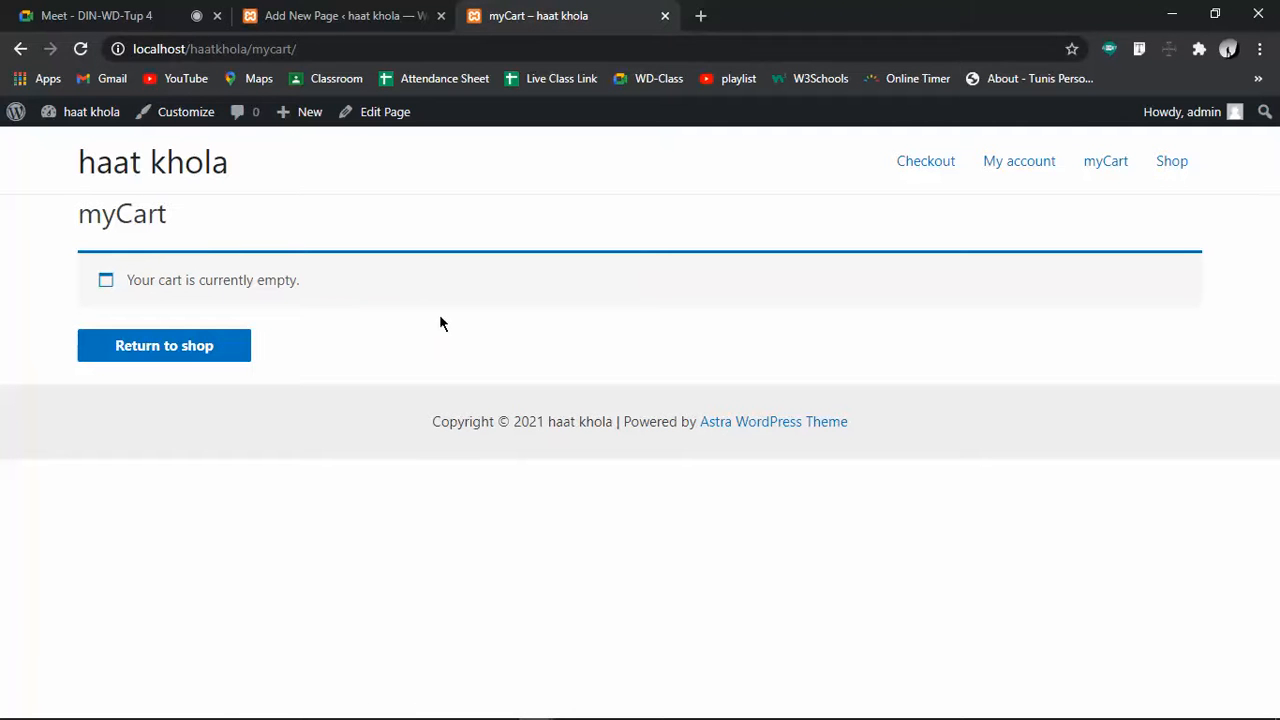
Back in the editor, place the caret between 'my' and 'Cart' in the title
left_click(365, 8)
left_click(366, 310)
left_click(268, 312)
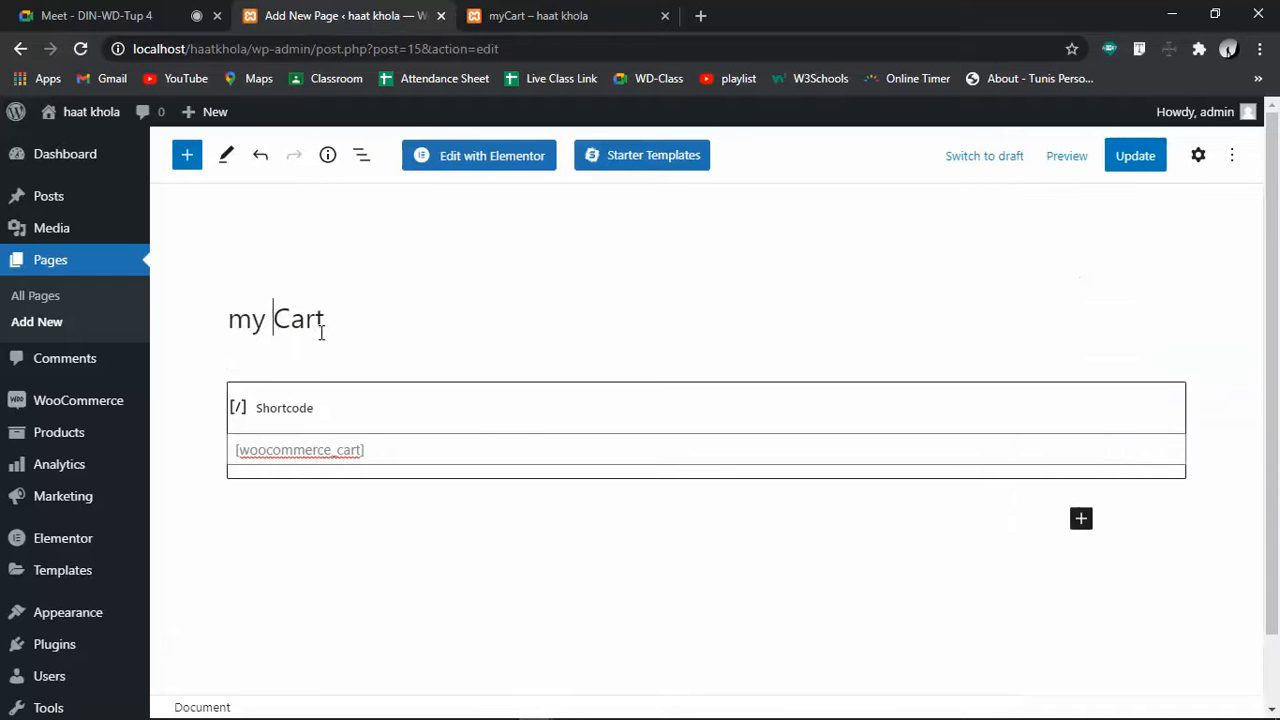
Change the page title to 'my cart' and update the page
key("Delete")
type("c")
left_click(1125, 159)
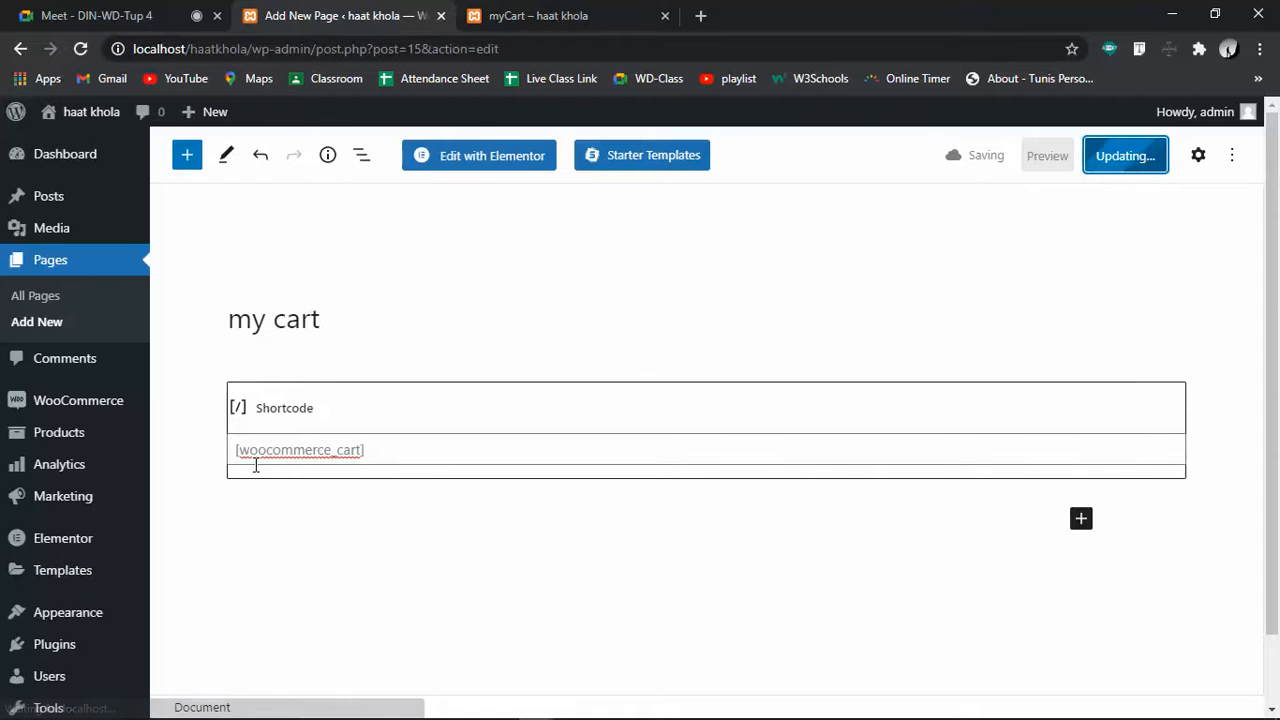
Reload the live cart page and the Pages list to confirm the 'my cart' title
left_click(543, 12)
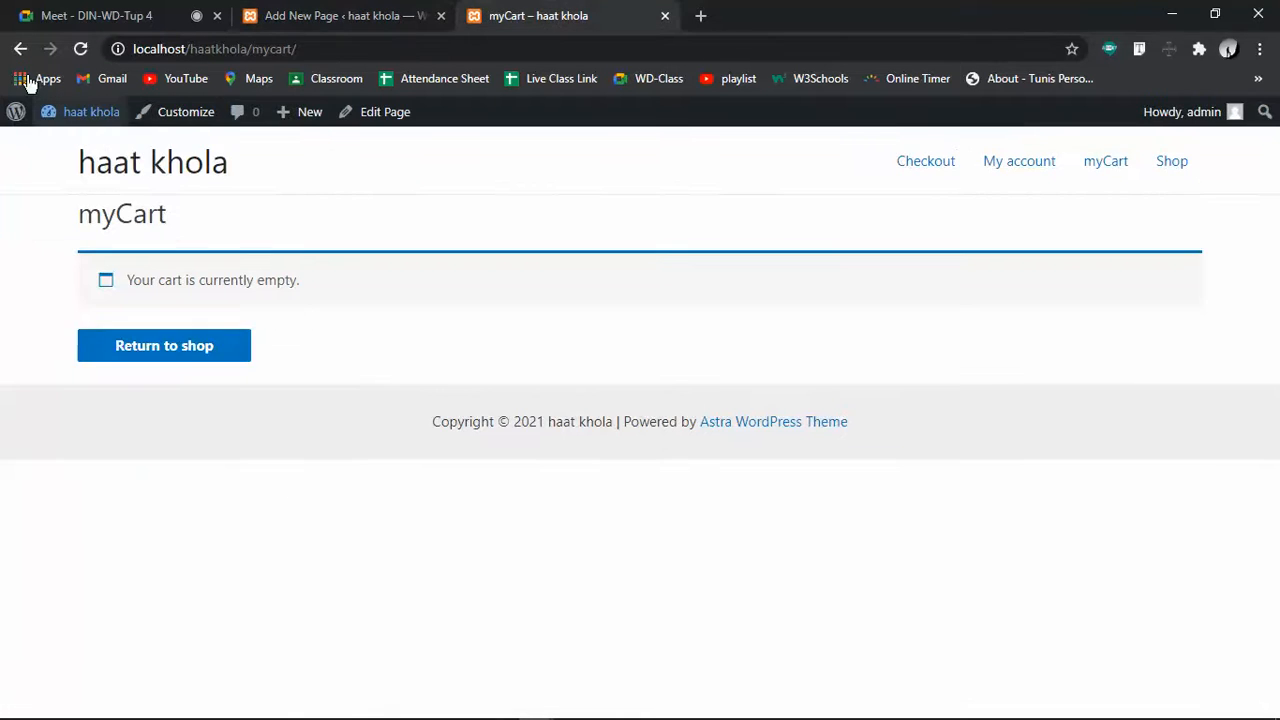
left_click(80, 48)
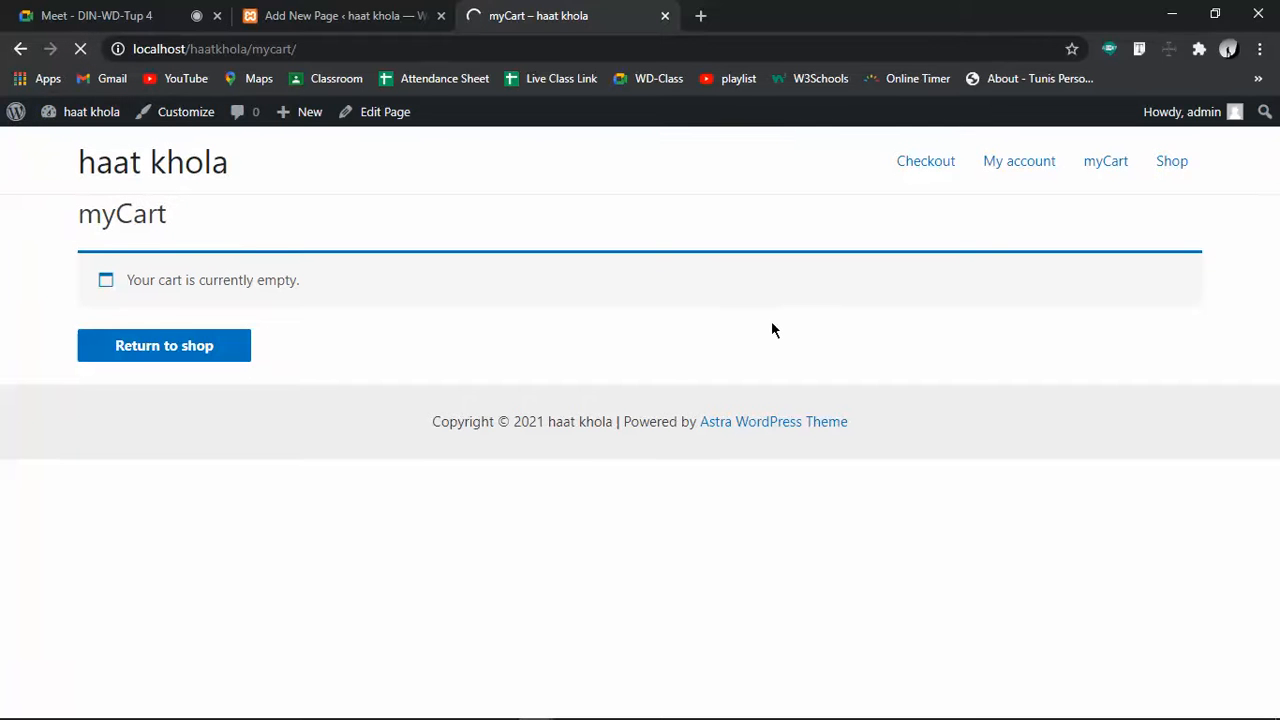
left_click(412, 18)
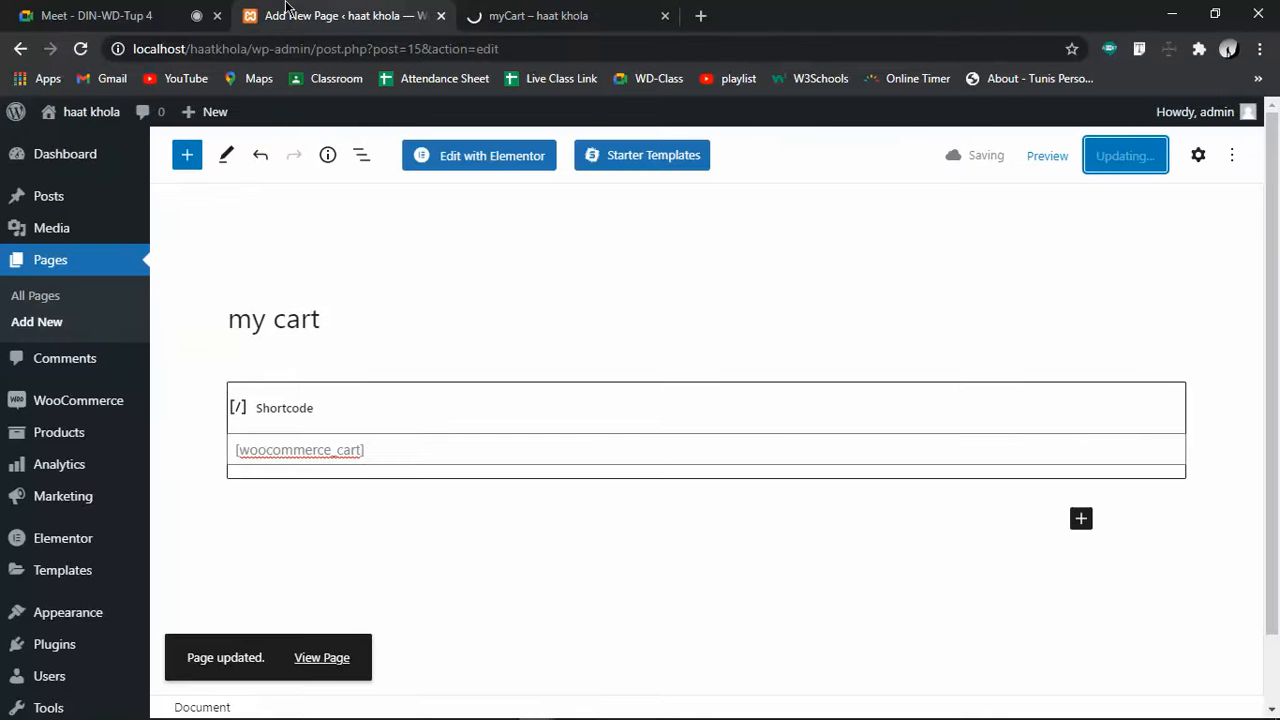
left_click(70, 261)
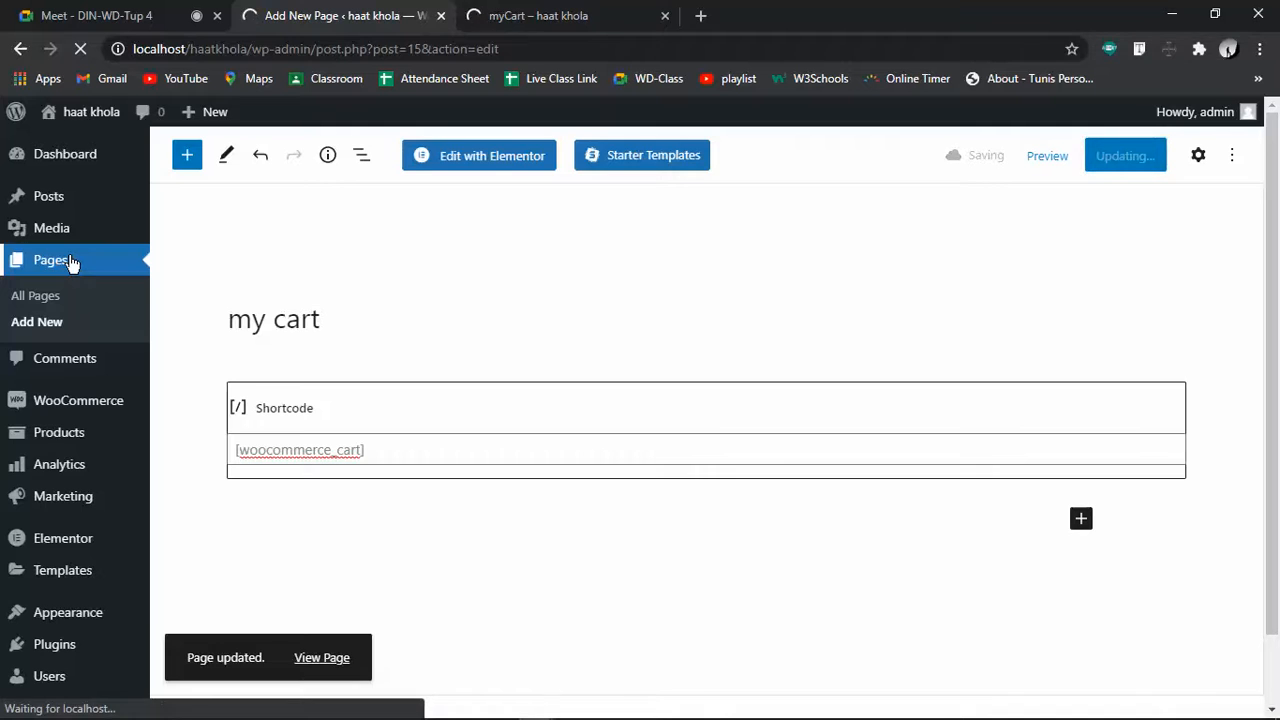
left_click(560, 15)
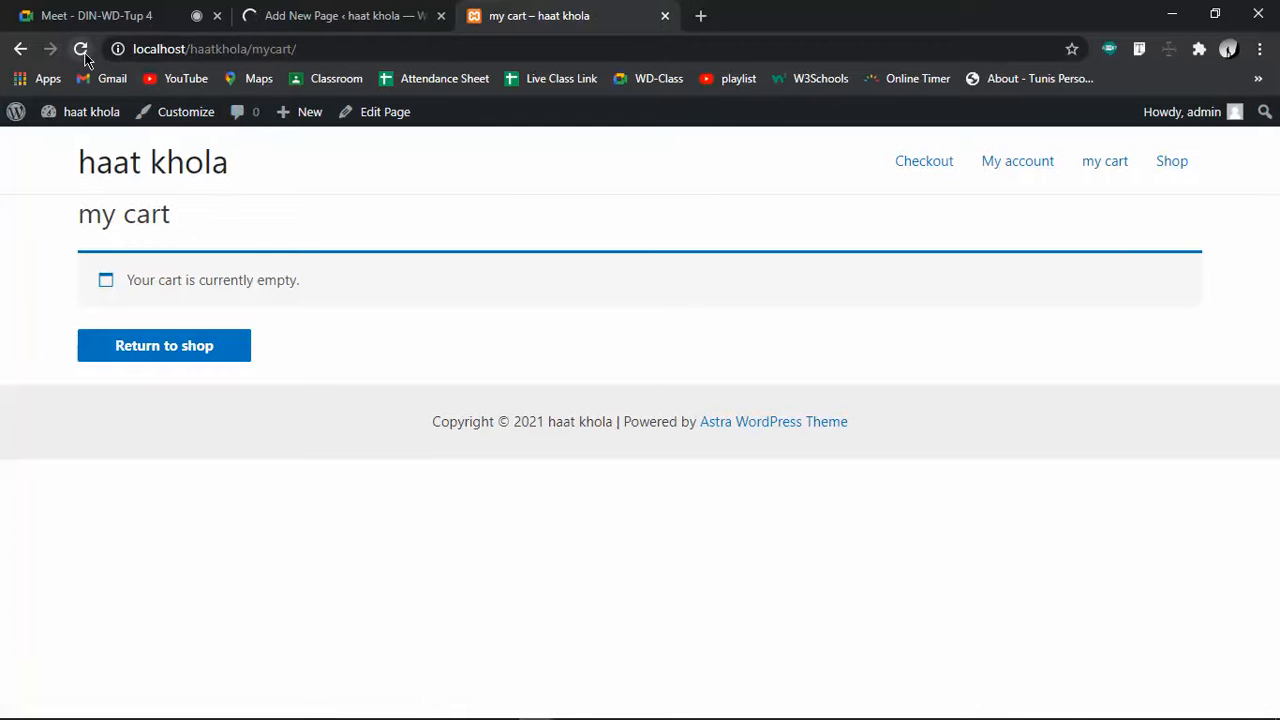
left_click(81, 49)
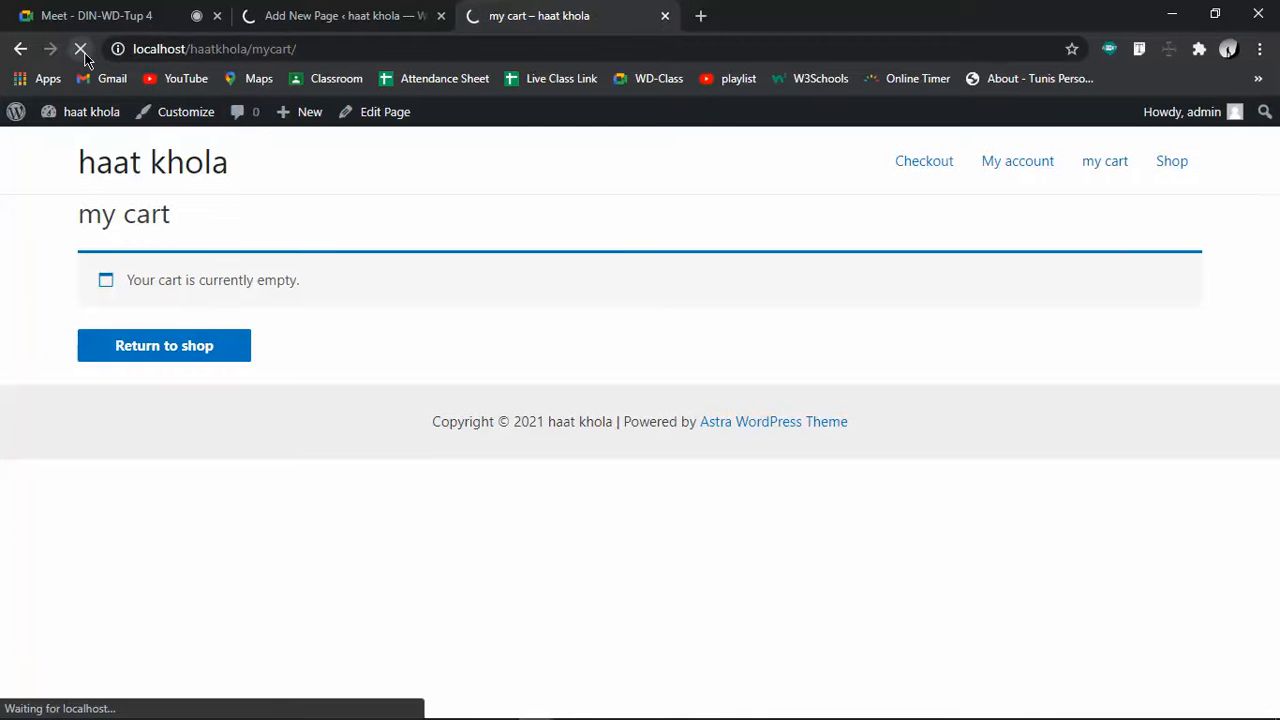
left_click(380, 12)
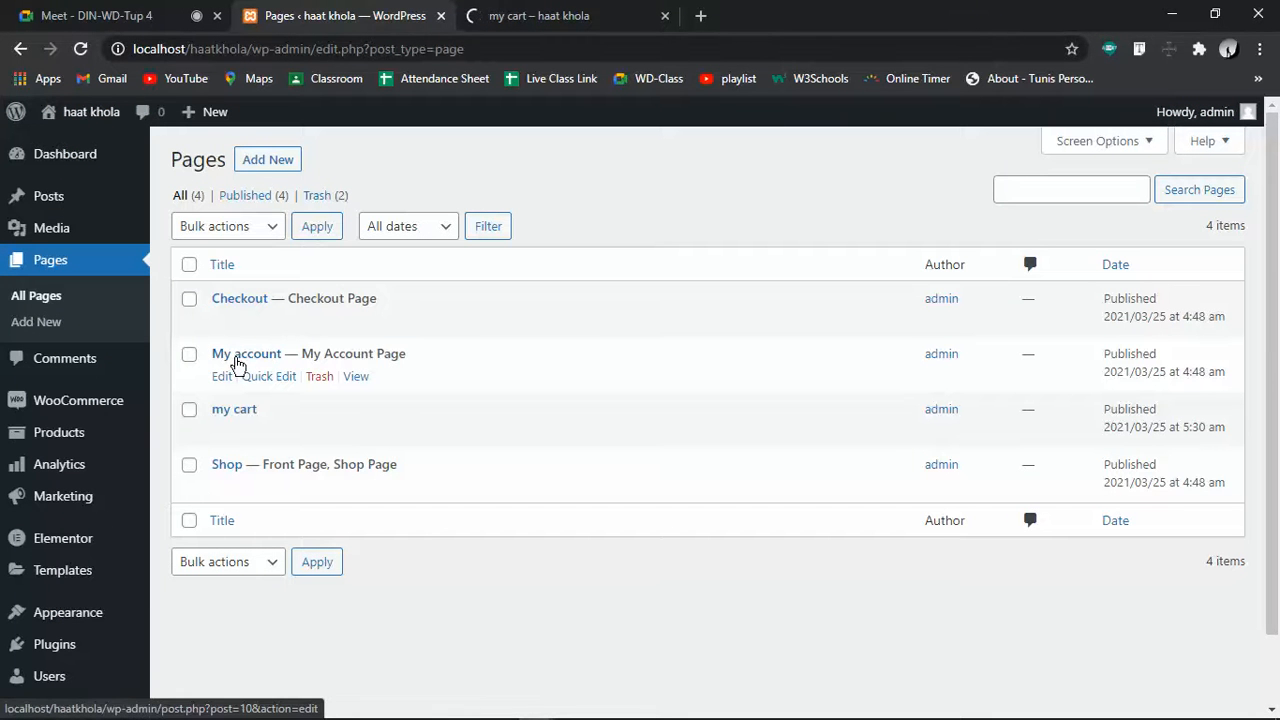
Inspect the My account page's [woocommerce_my_account] shortcode block in the editor
left_click(222, 378)
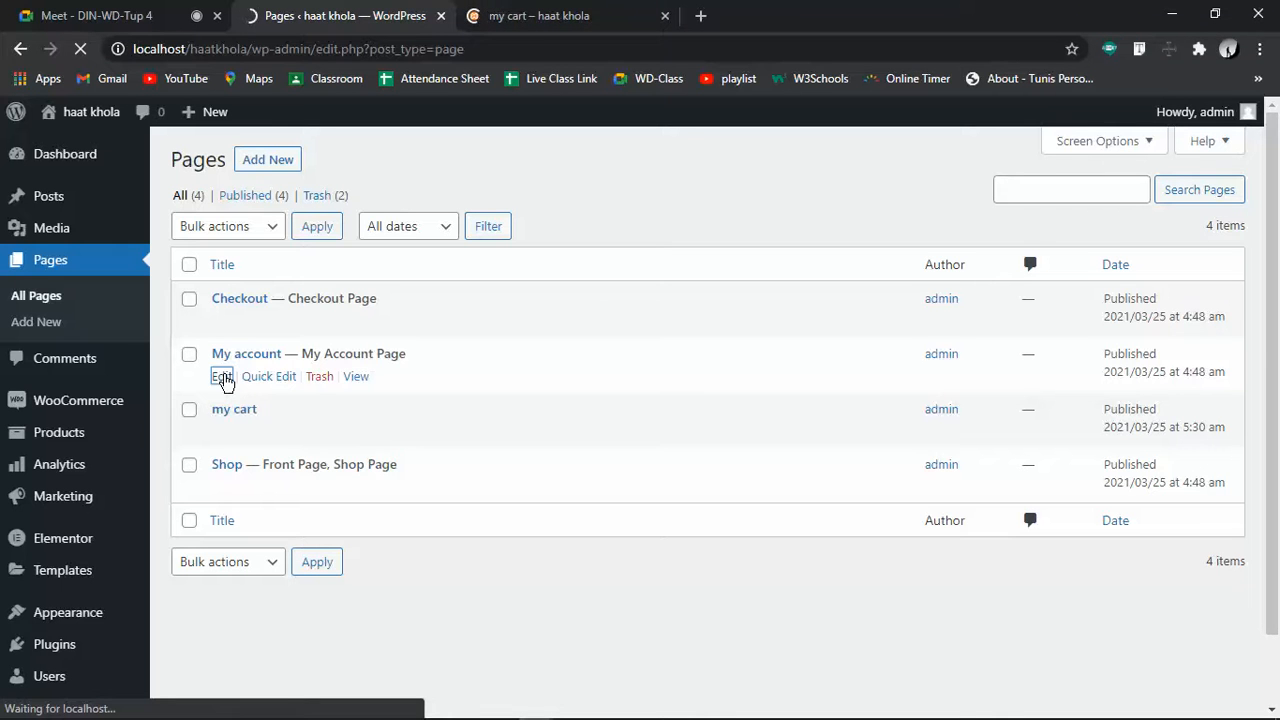
mouse_move(320, 434)
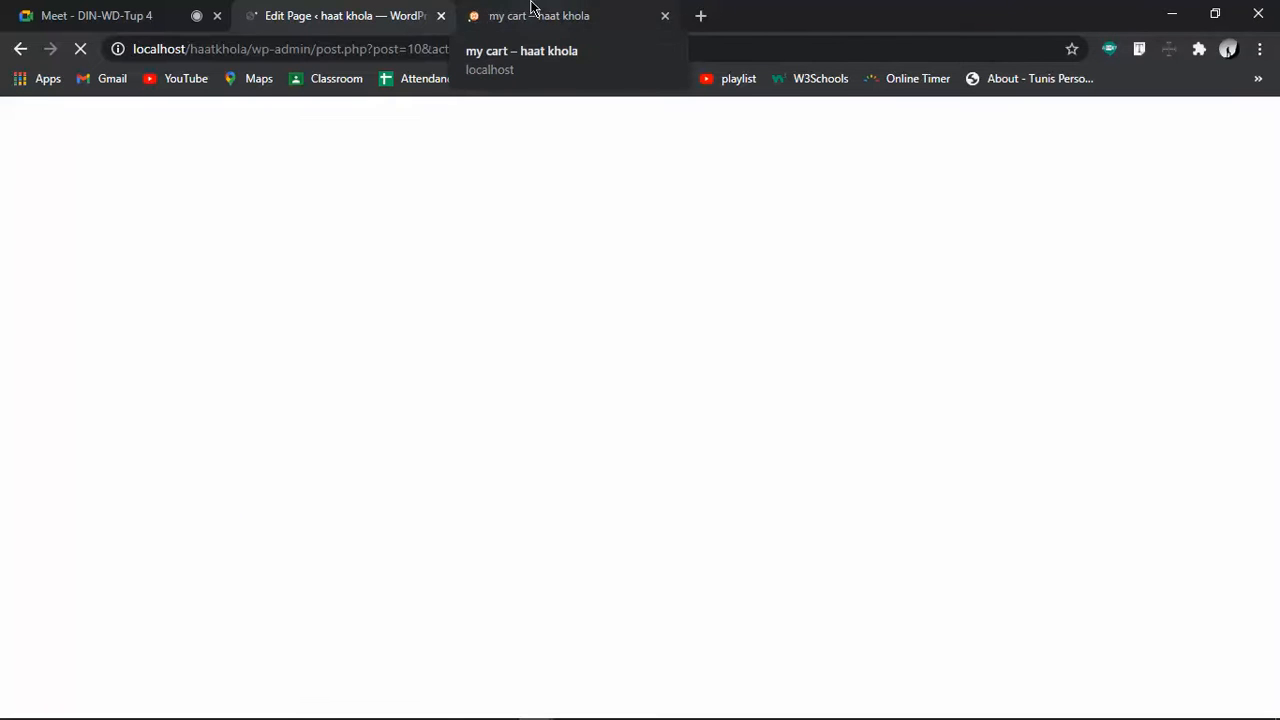
left_click(531, 7)
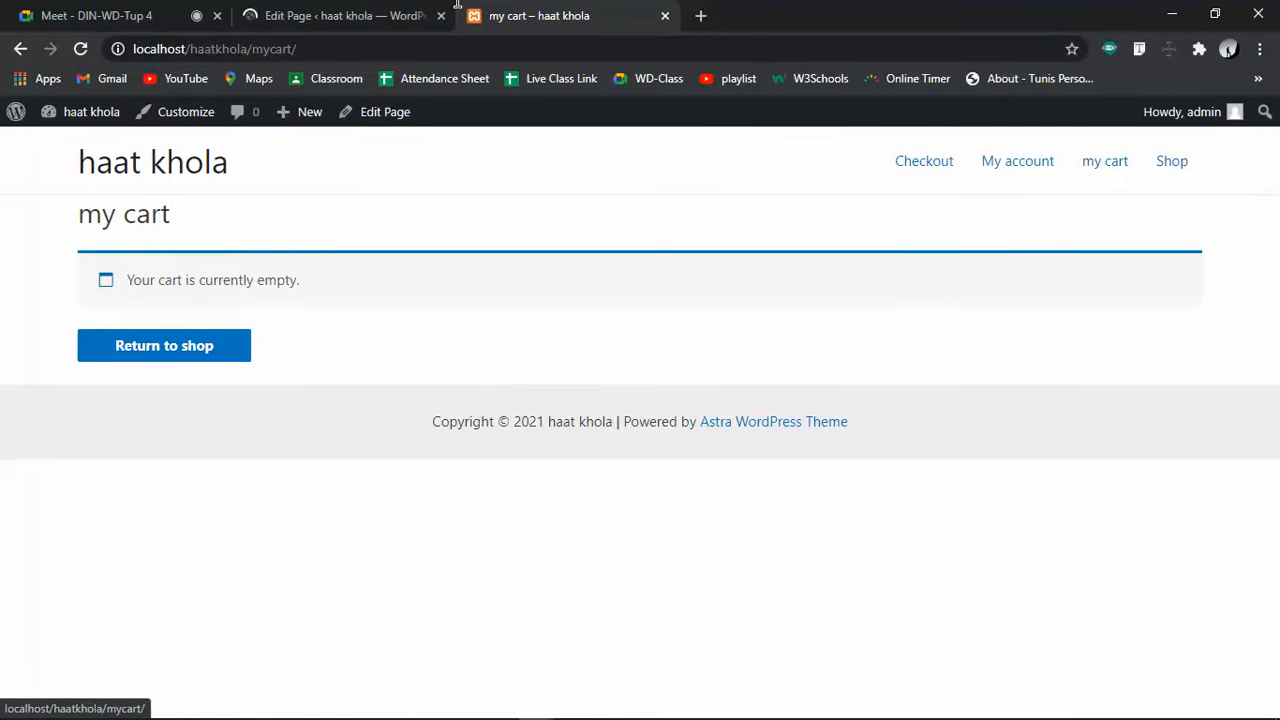
left_click(324, 12)
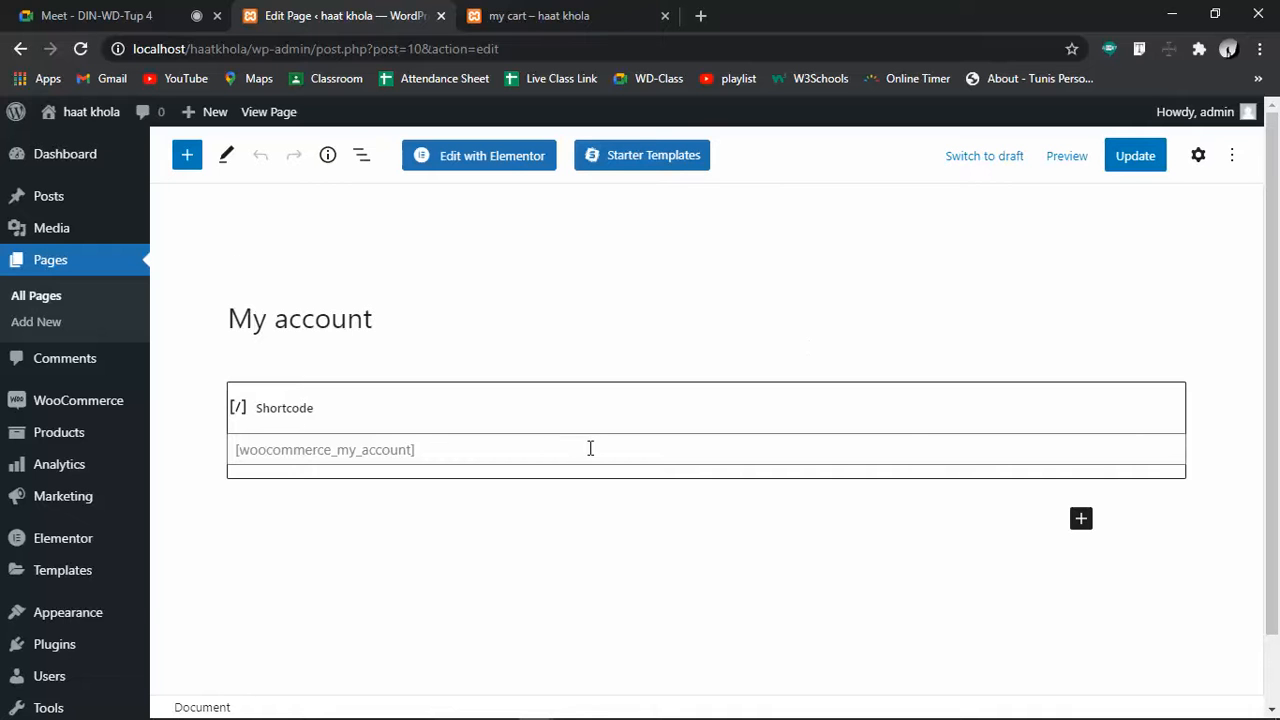
left_click_drag(434, 449, 231, 453)
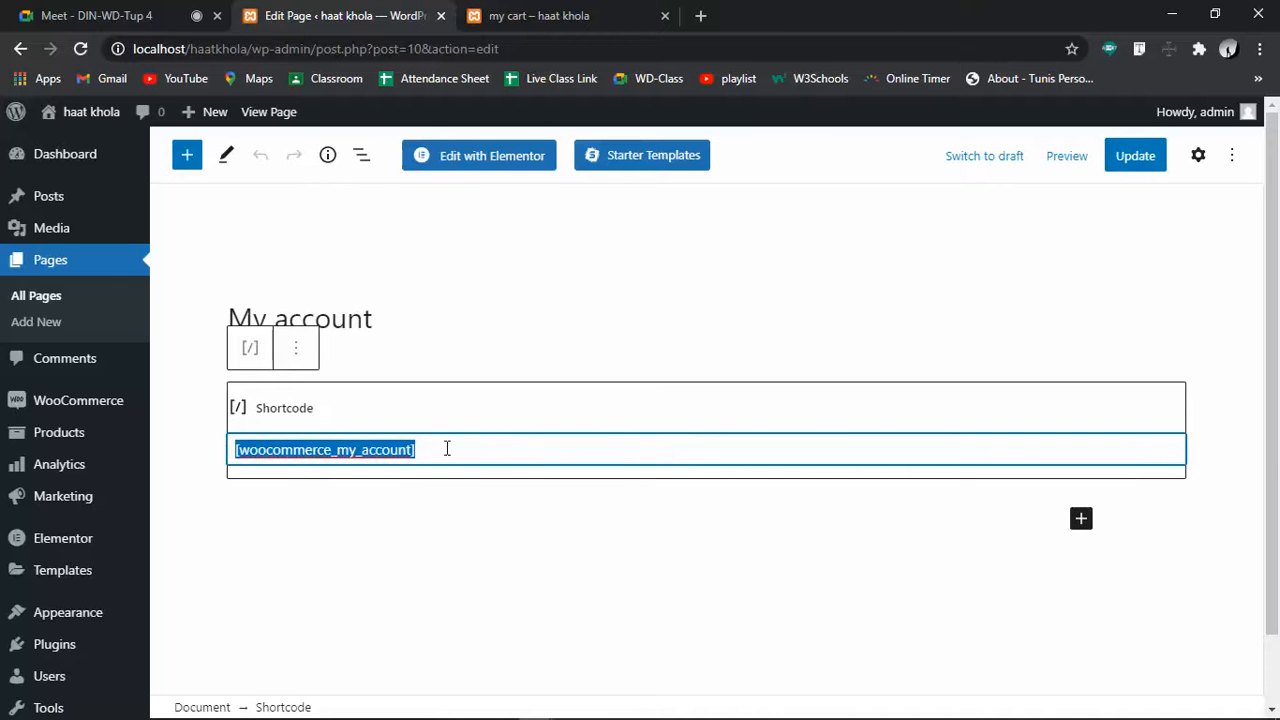
left_click(552, 342)
Return to the Pages list after glancing at the live my cart page
left_click(48, 268)
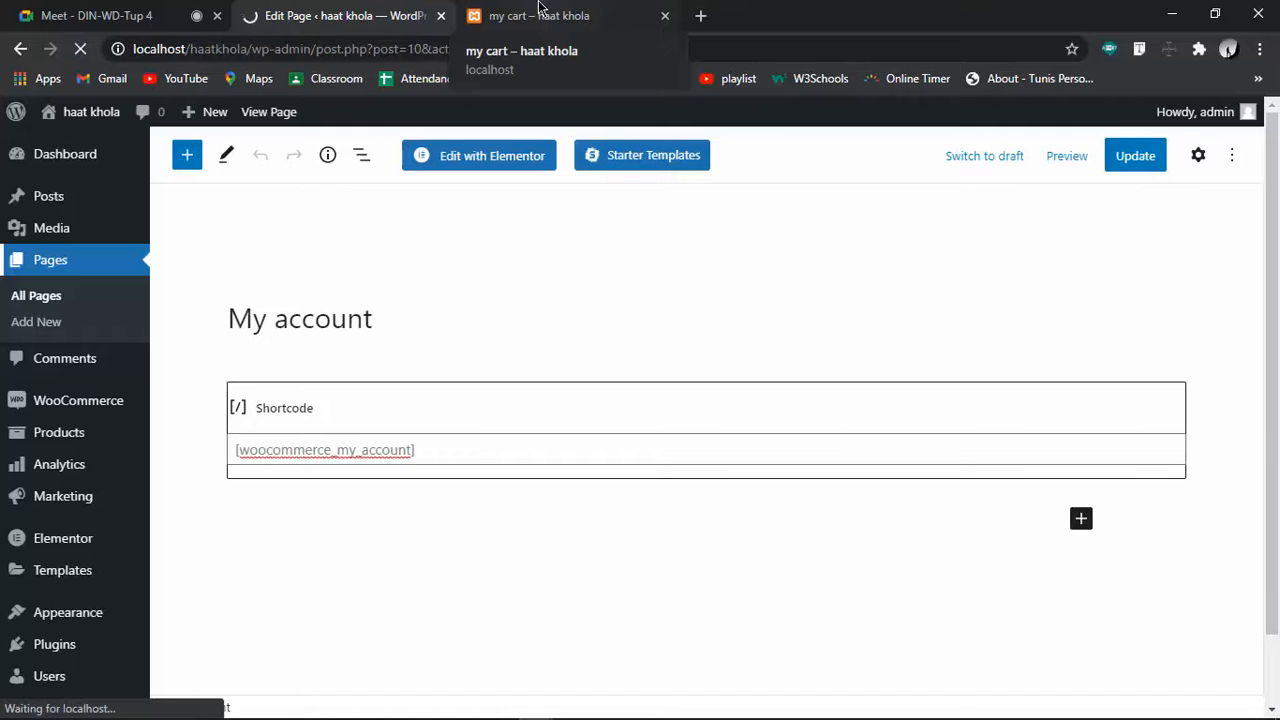
left_click(537, 10)
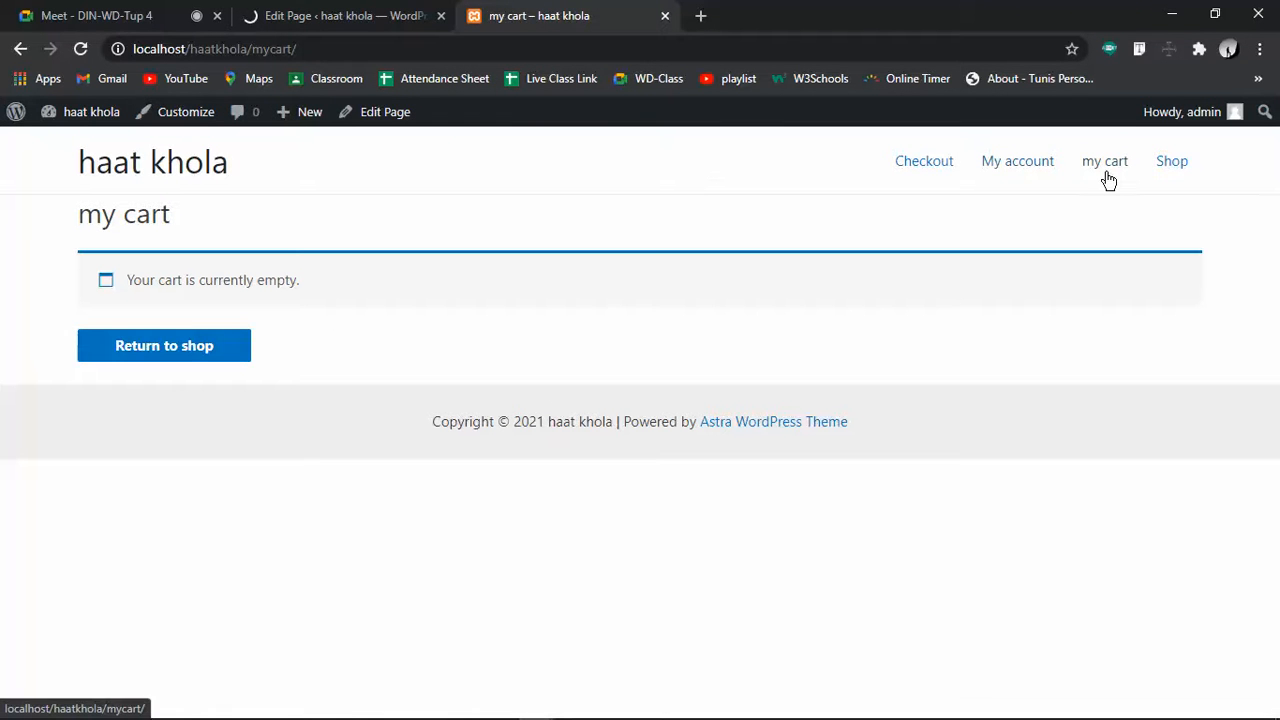
left_click(368, 10)
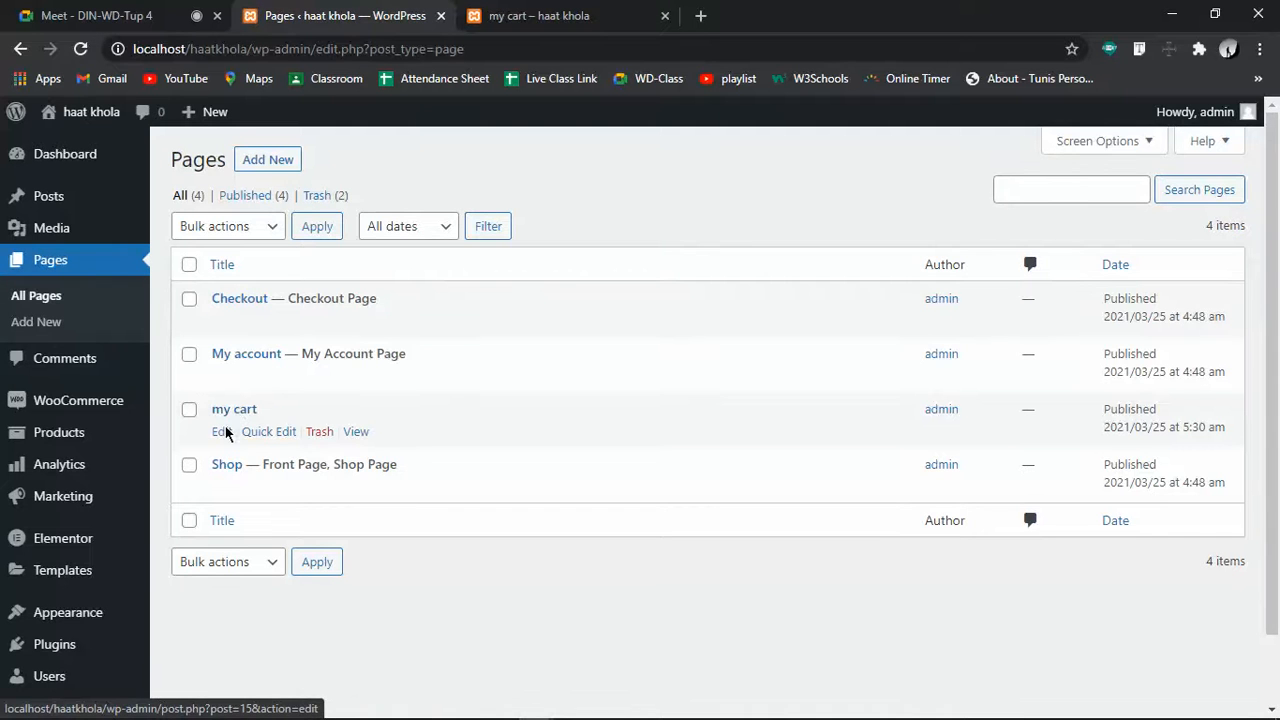
Retitle the cart page 'My cart', update it, and search 'shortcode' in a new tab
left_click(221, 432)
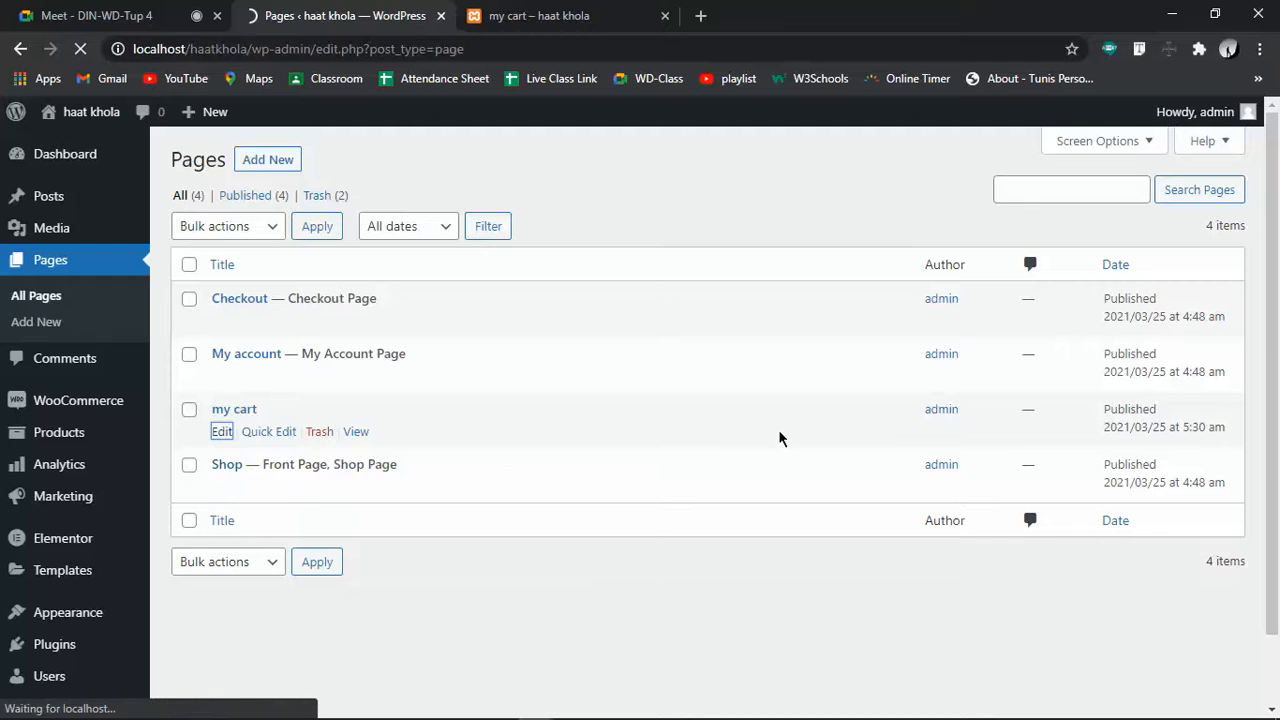
left_click(586, 12)
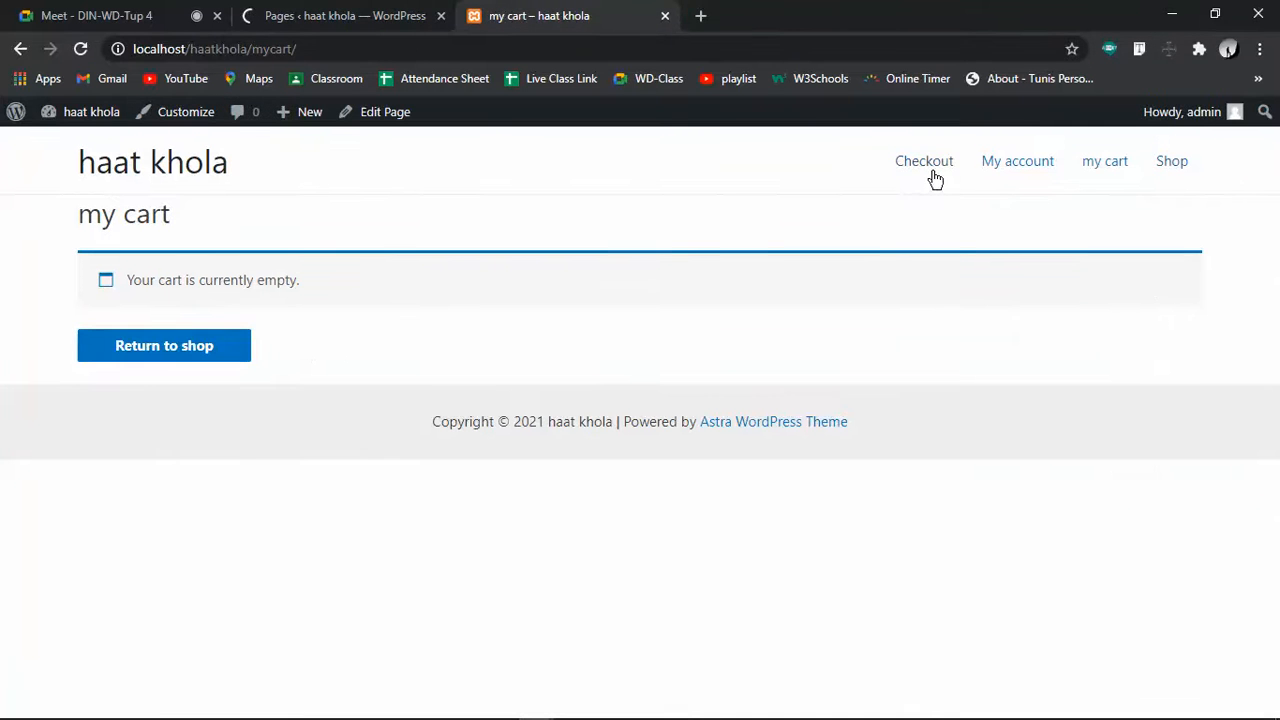
left_click(384, 10)
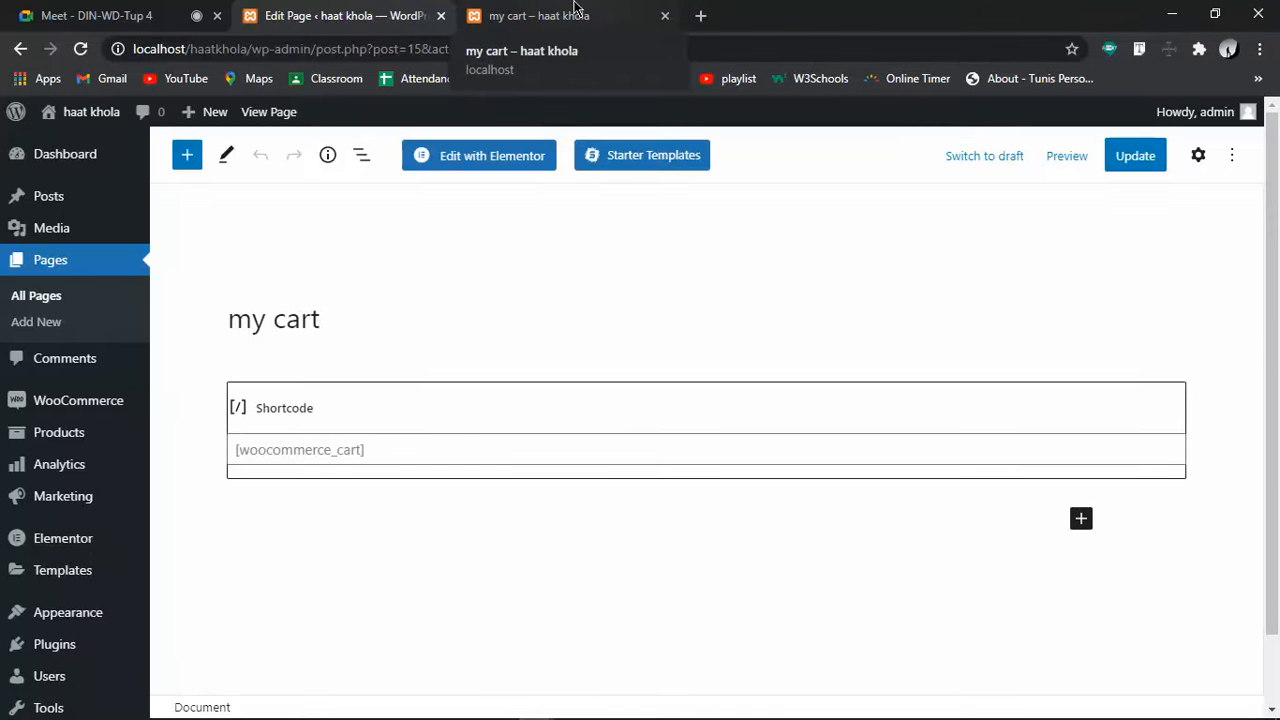
left_click(251, 318)
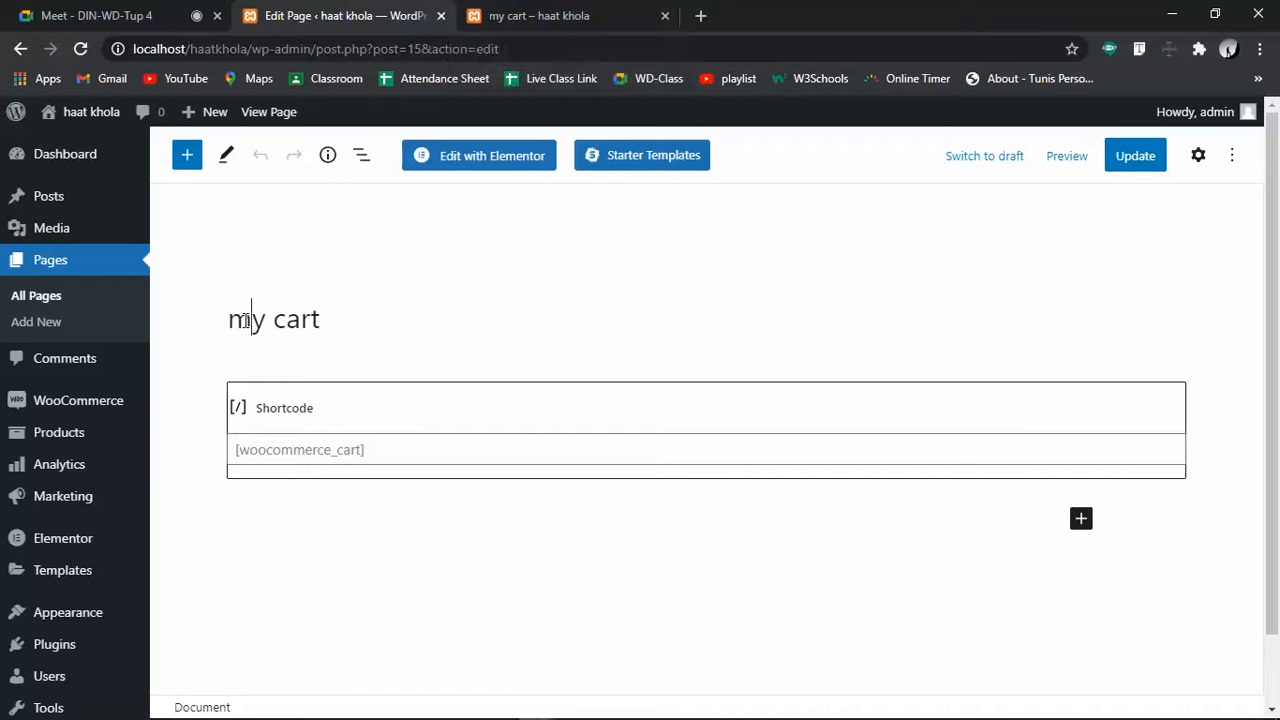
key("BackSpace")
type("M")
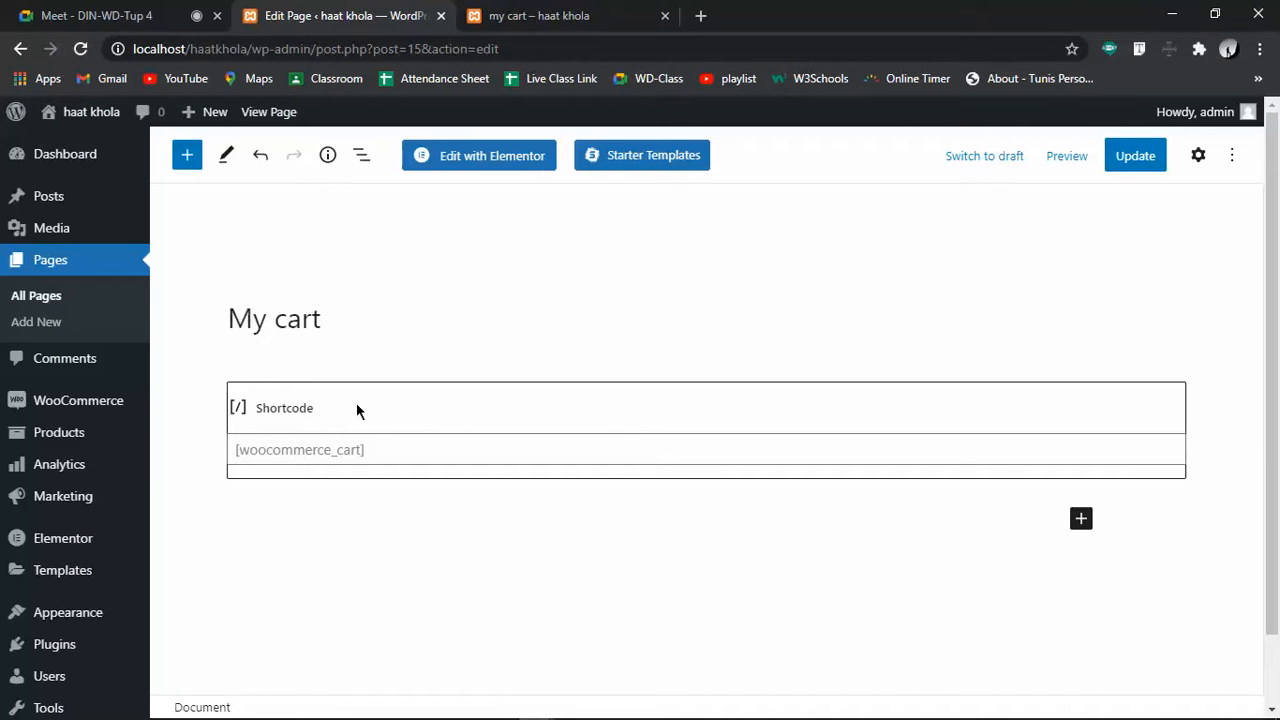
left_click(1130, 160)
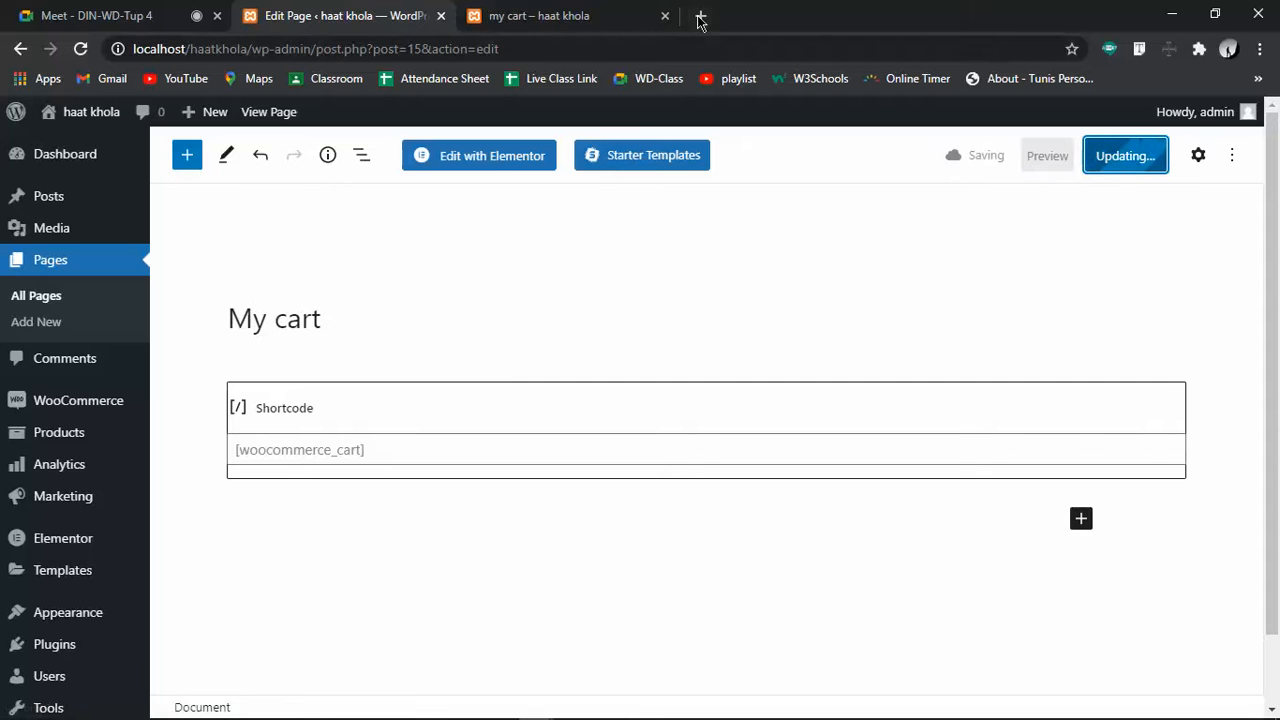
left_click(700, 15)
type("shortcode")
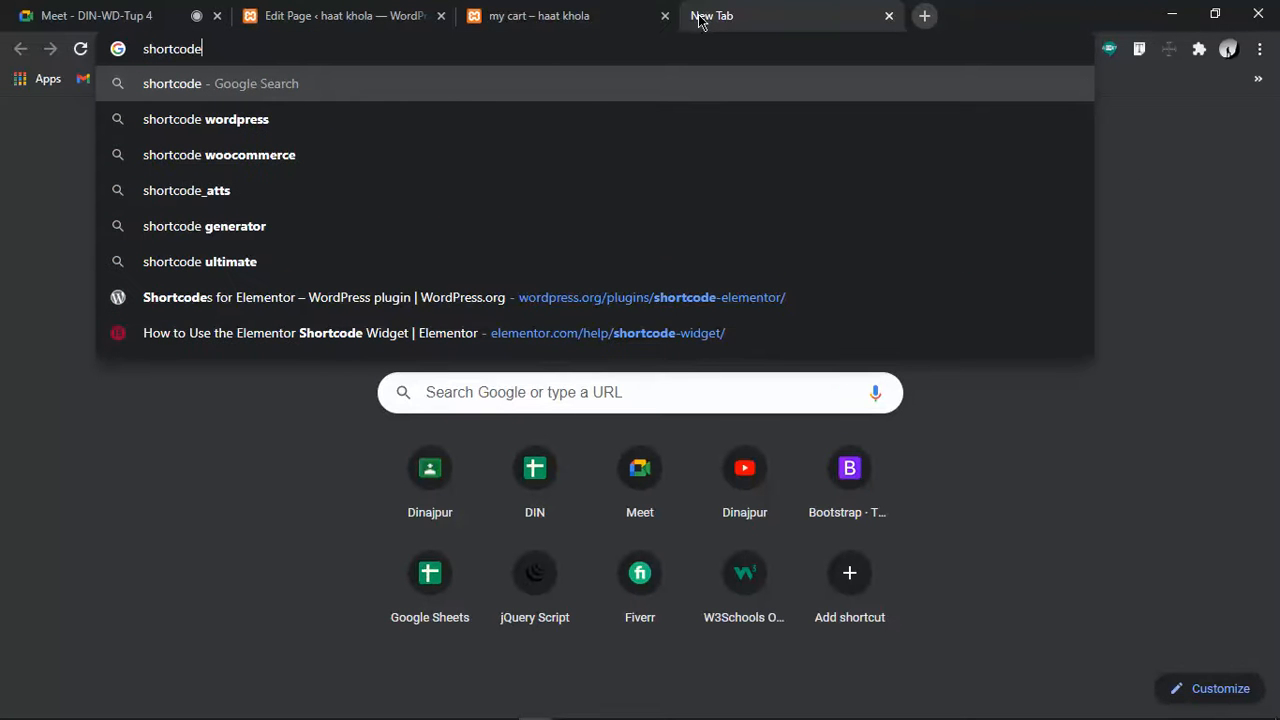
Search 'shortcode woocommerce' and open the WooCommerce shortcodes documentation
key("Down")
key("Down")
key("Return")
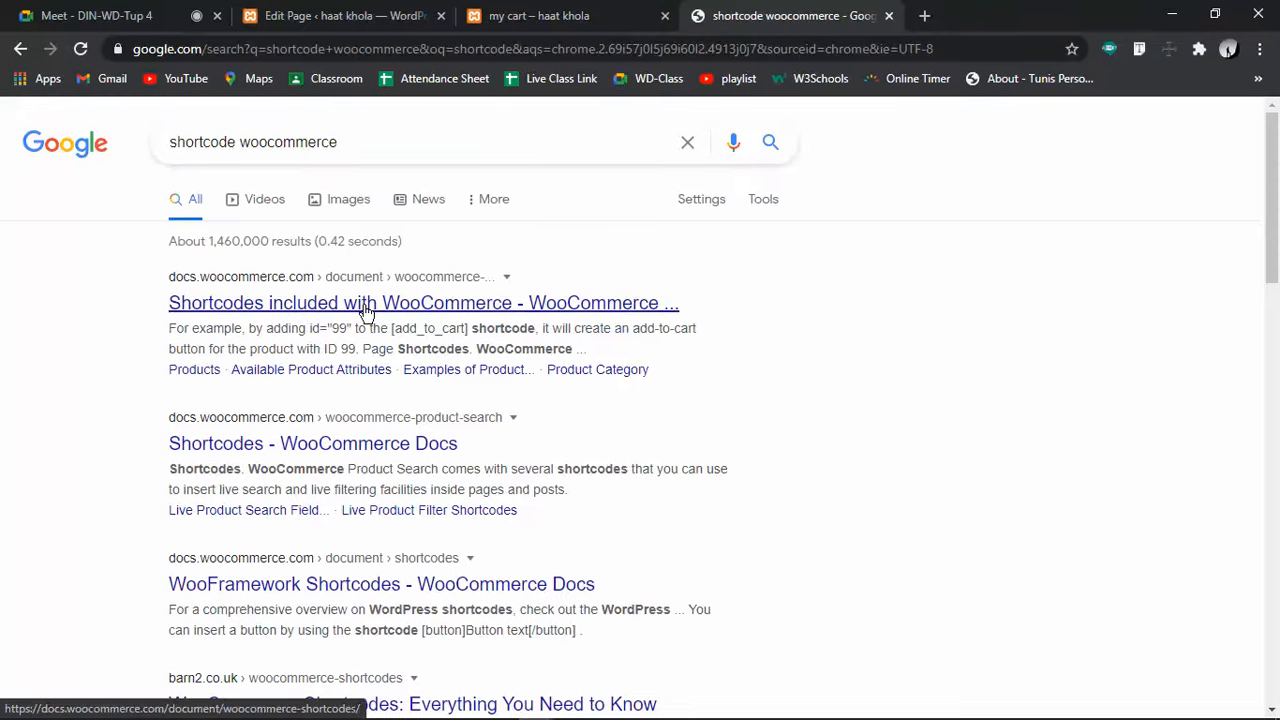
left_click(367, 304)
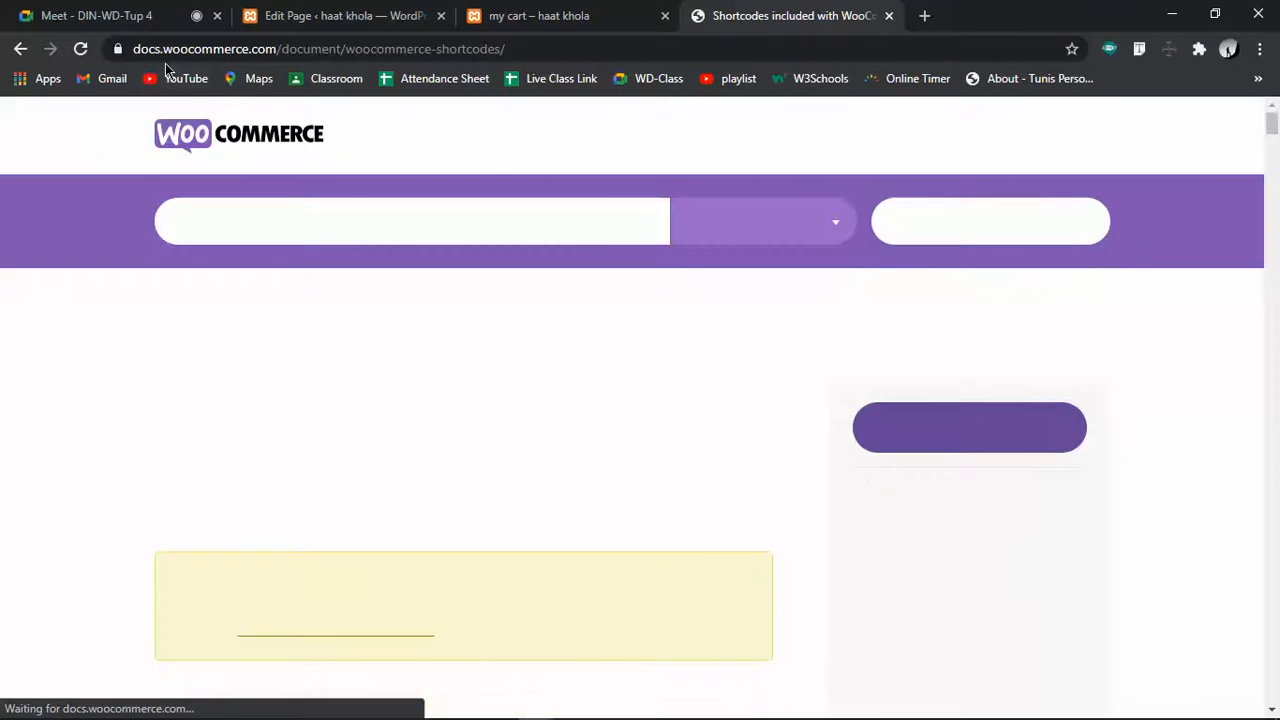
Scroll to Page Shortcodes and highlight [woocommerce_cart] and woocommerce_checkout
scroll(691, 545, "down", 3)
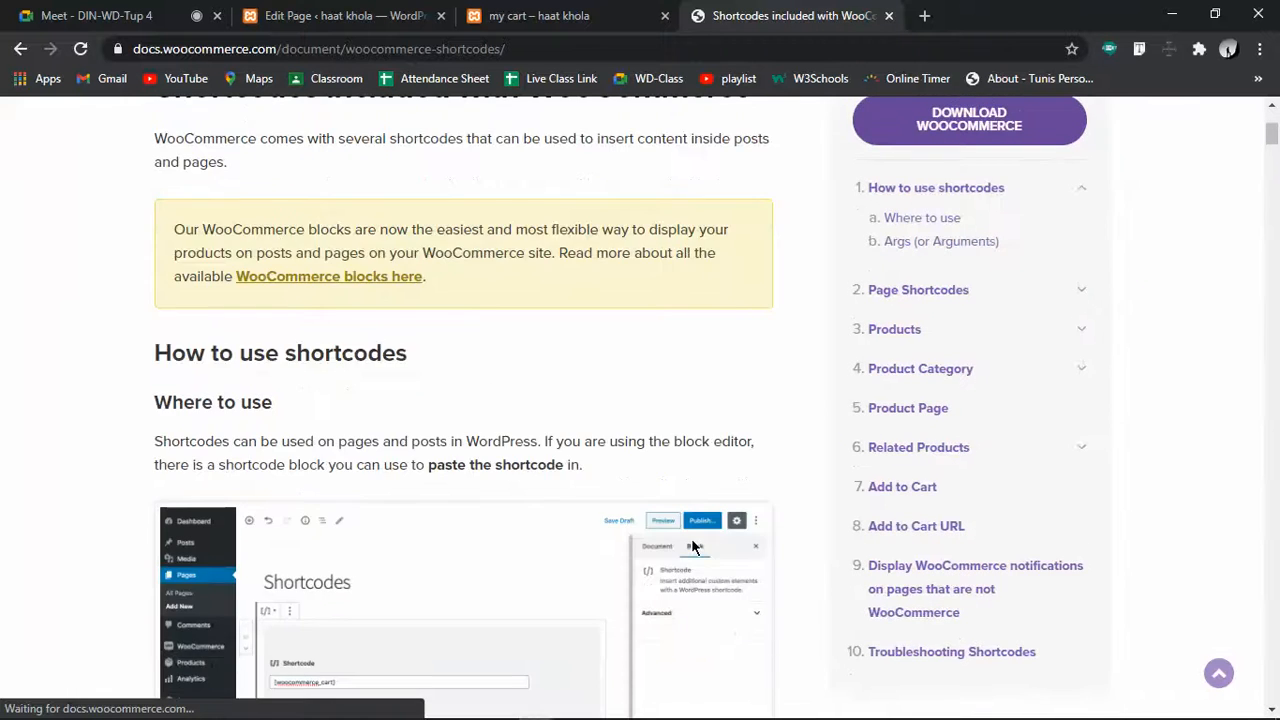
scroll(694, 546, "down", 6)
scroll(349, 417, "down", 3)
left_click_drag(163, 384, 395, 386)
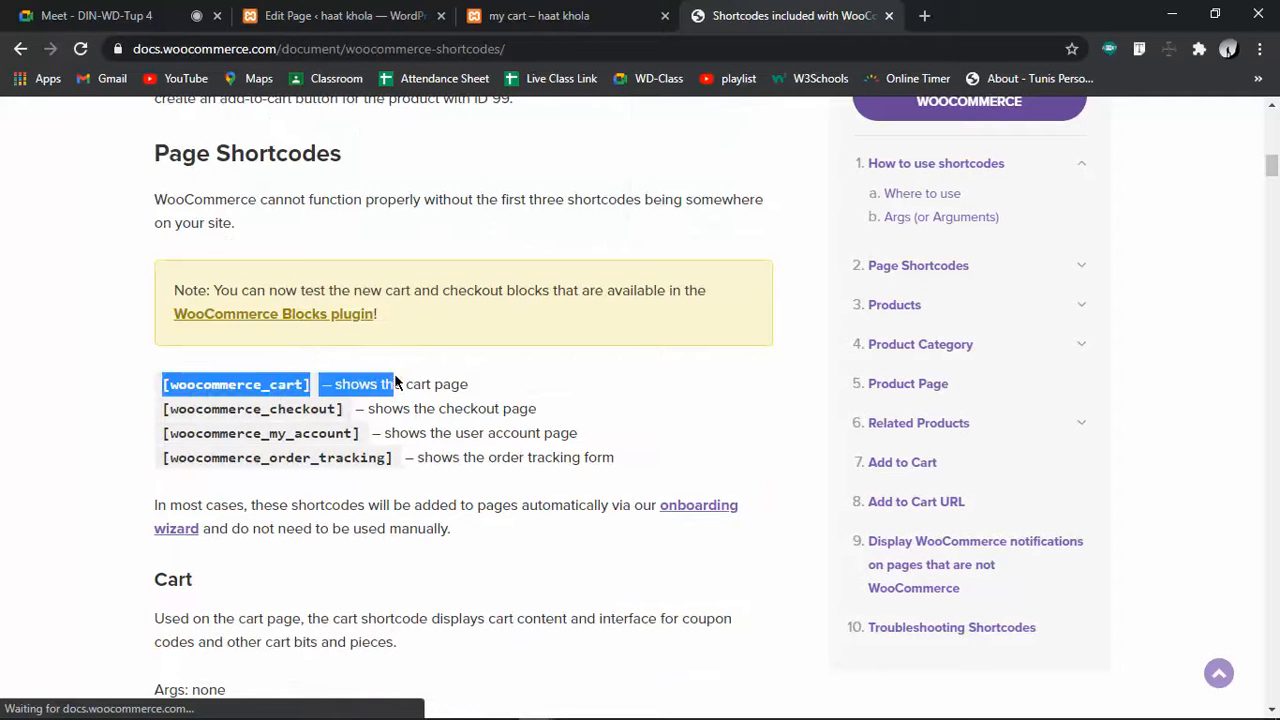
double_click(200, 410)
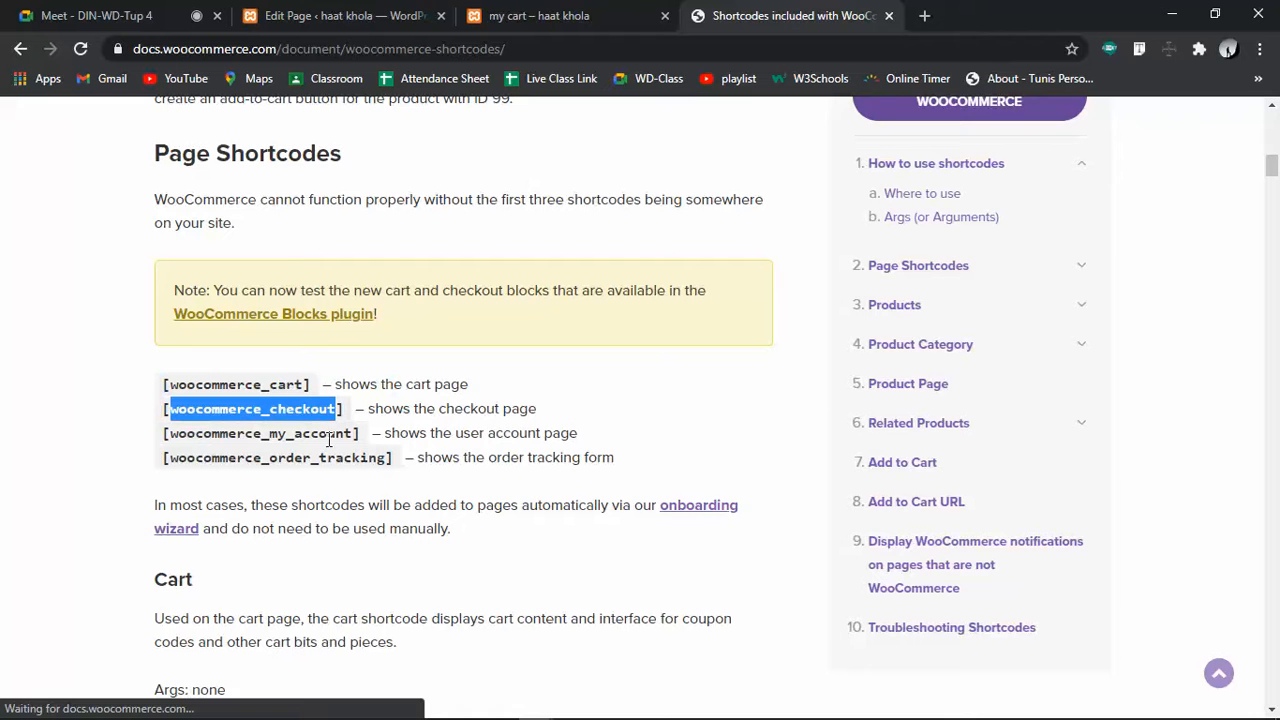
left_click(241, 464)
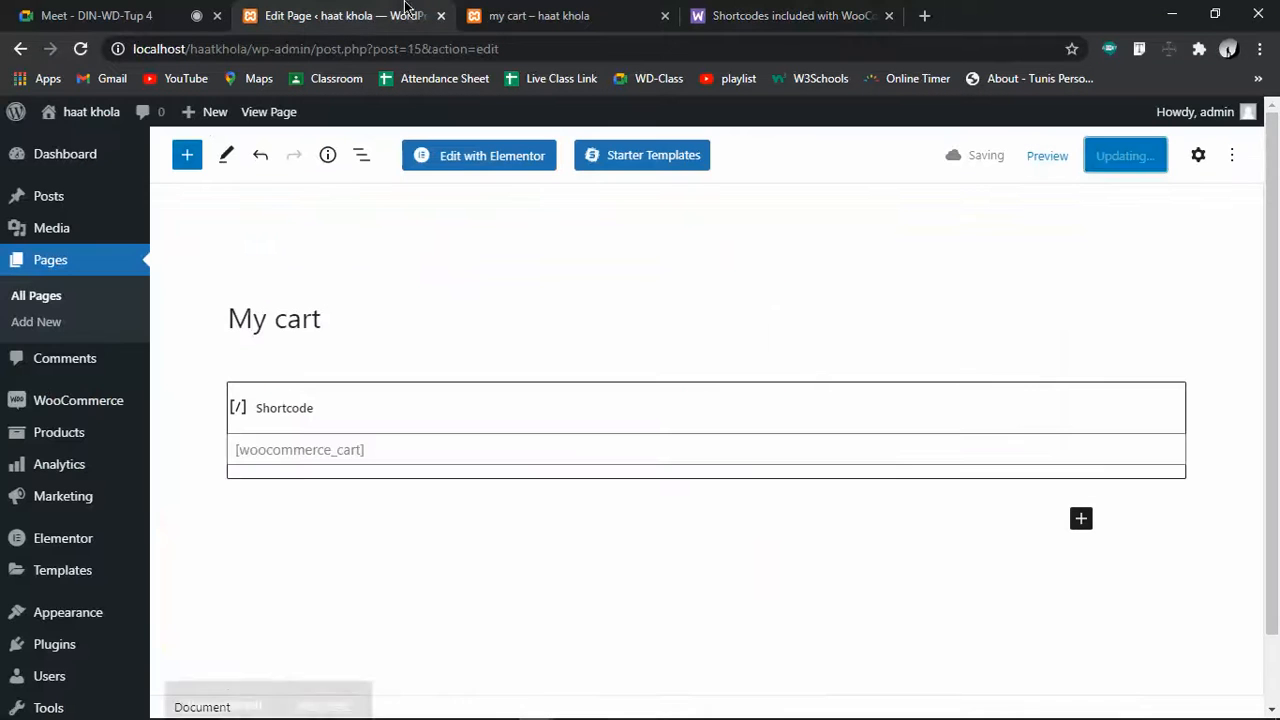
Glance at the storefront cart page, then return to the admin's All Pages list
left_click(565, 14)
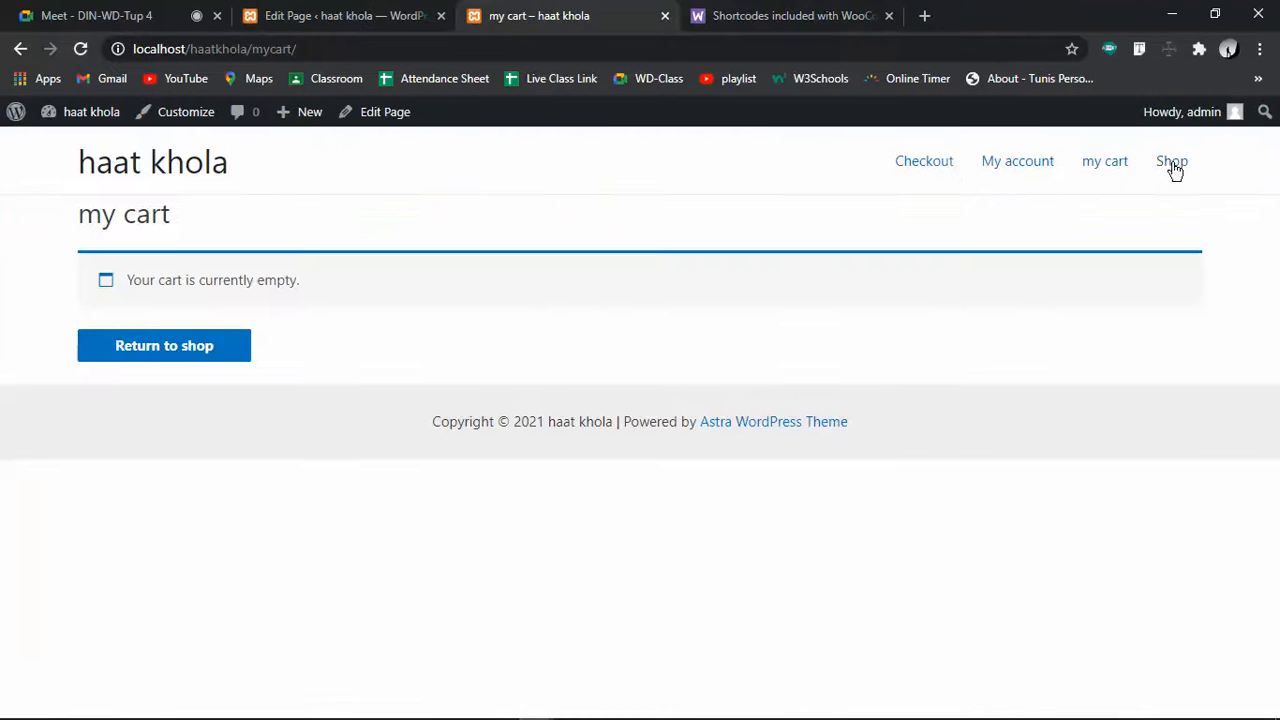
left_click(318, 14)
left_click(69, 264)
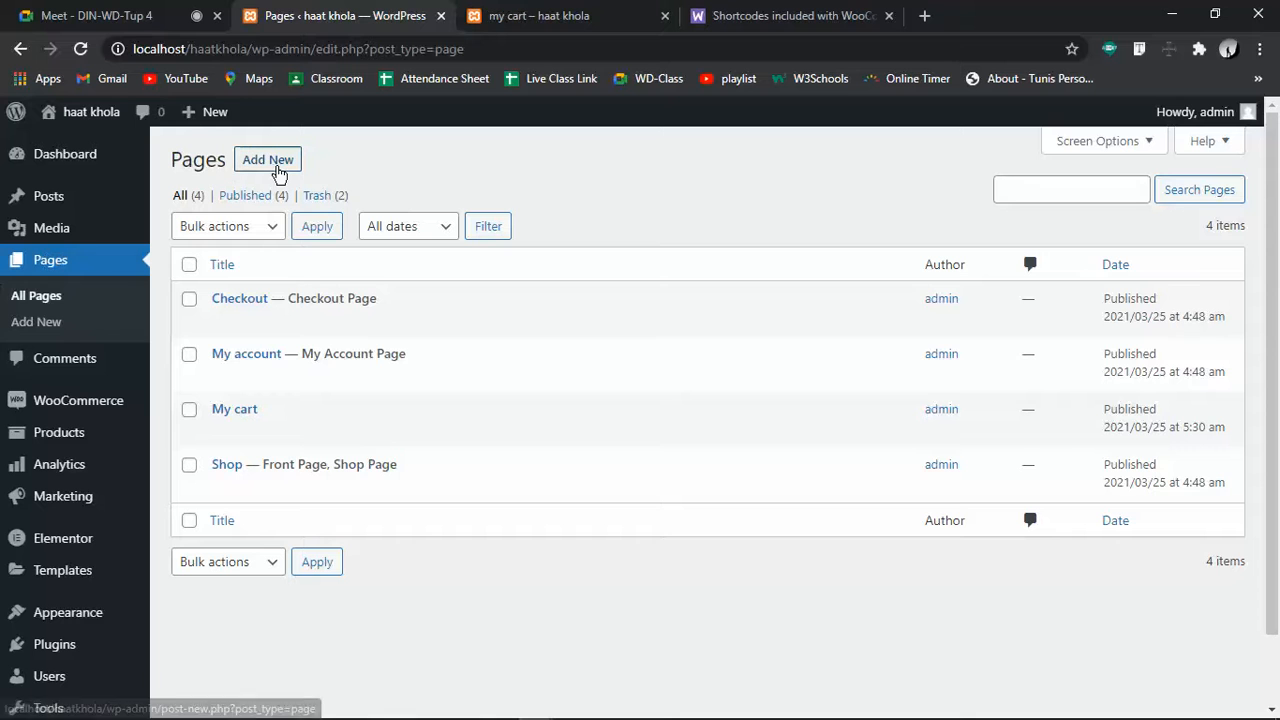
Create a new page titled 'Track order'
left_click(279, 172)
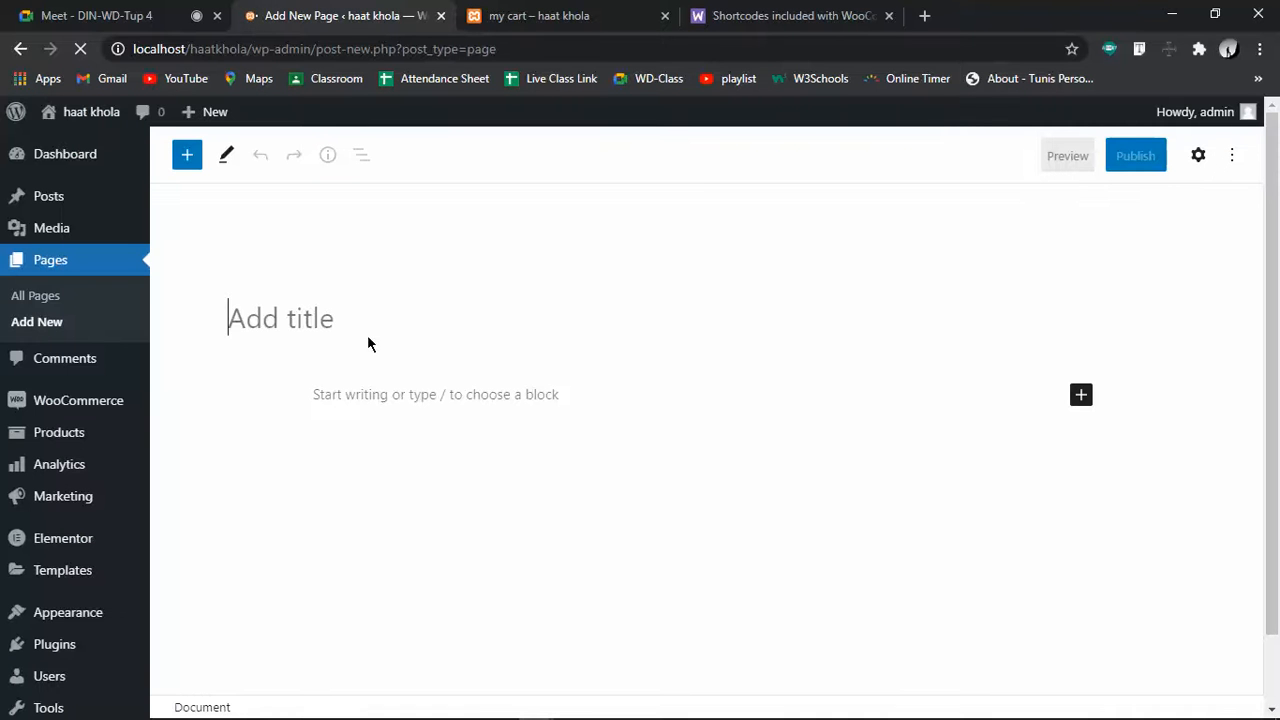
type("Track ore")
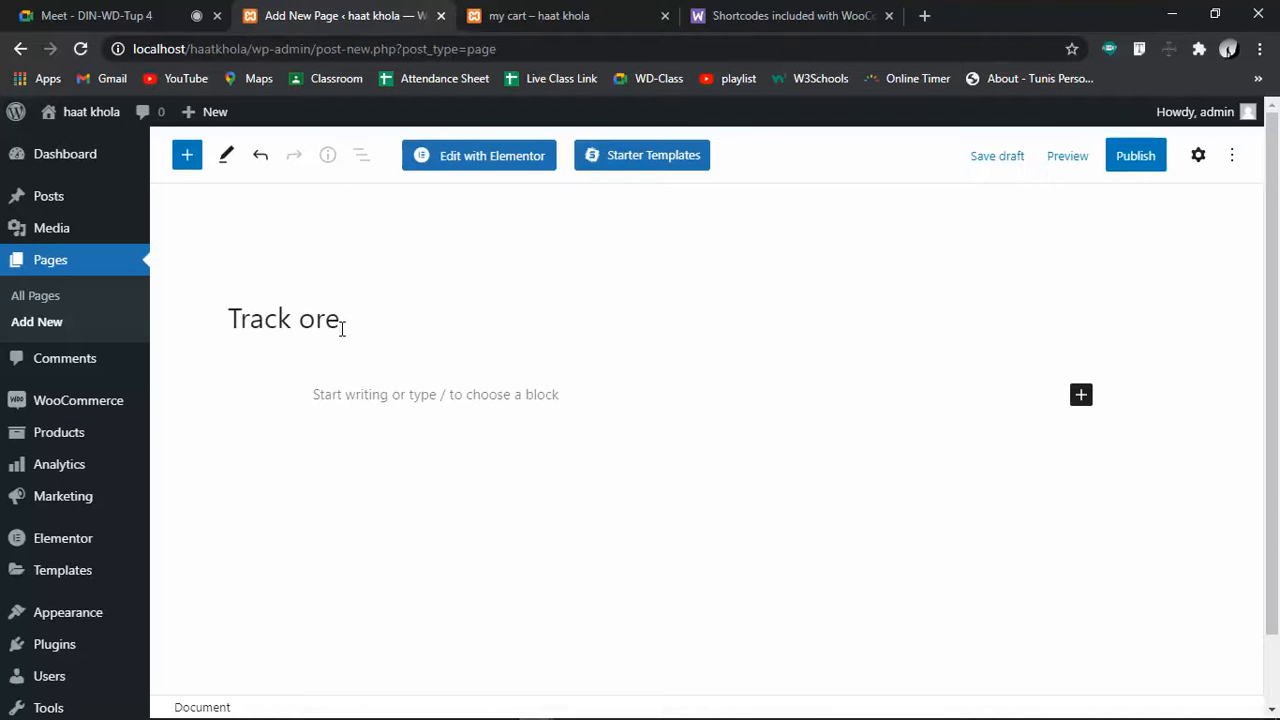
key("BackSpace")
type("der")
Insert a Shortcode block containing [woocommerce_order_tracking]
left_click(1081, 396)
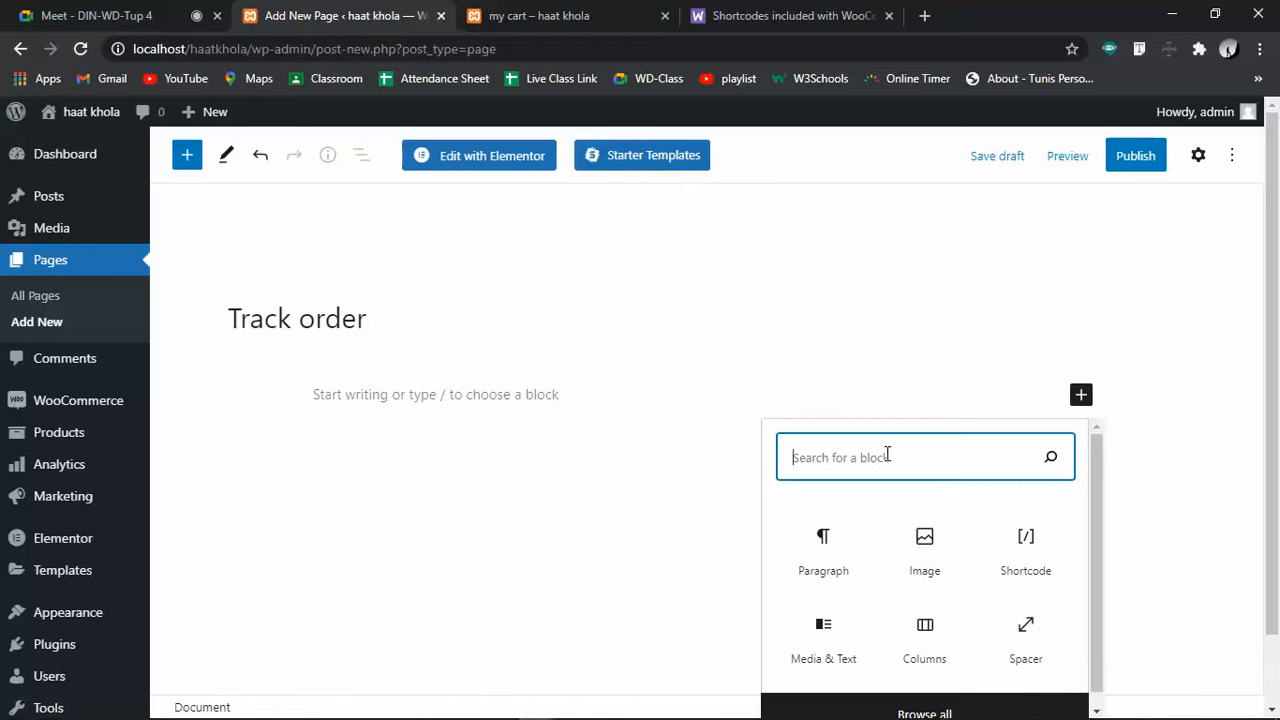
type("sha")
key("BackSpace")
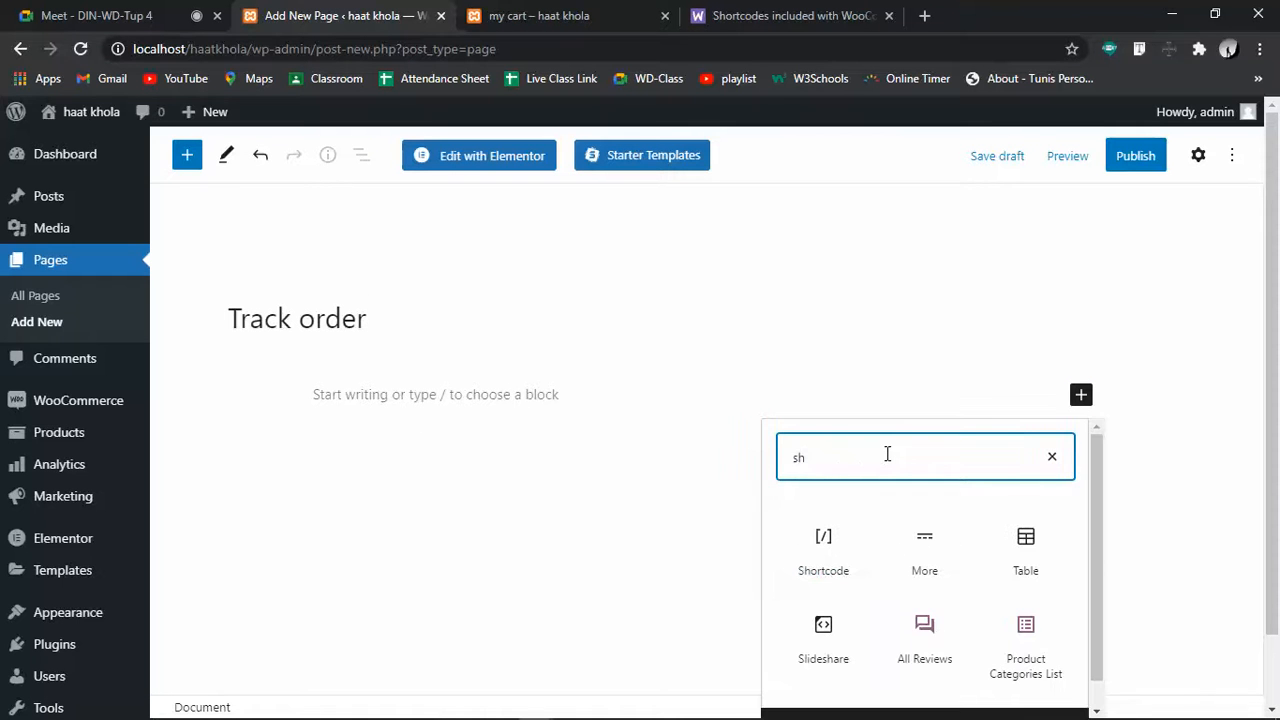
left_click(824, 555)
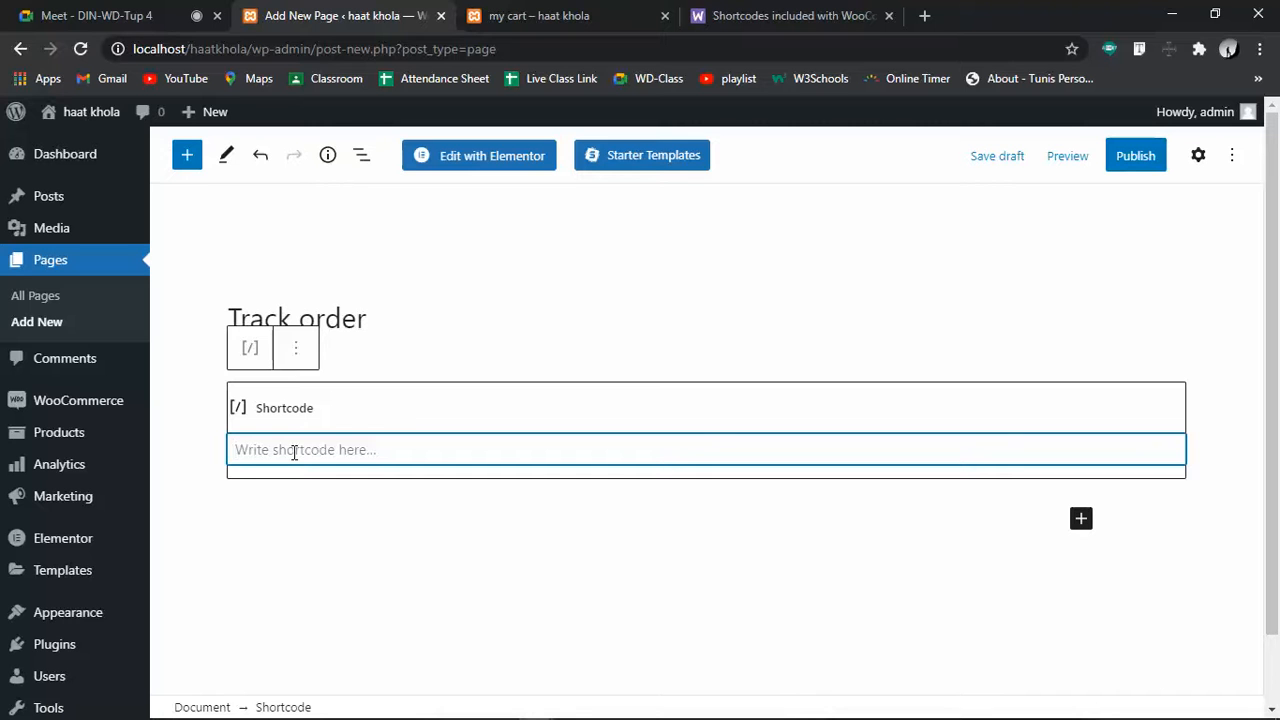
type("[")
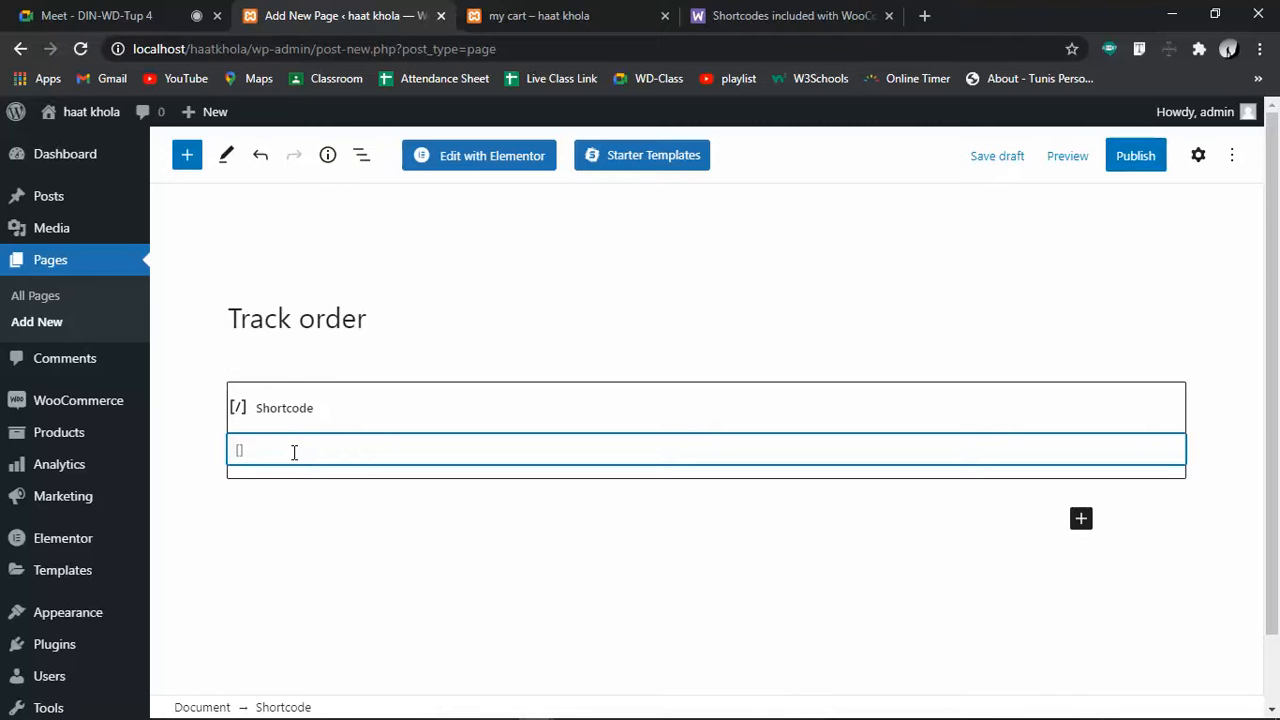
type("woocommerce_order_tracking")
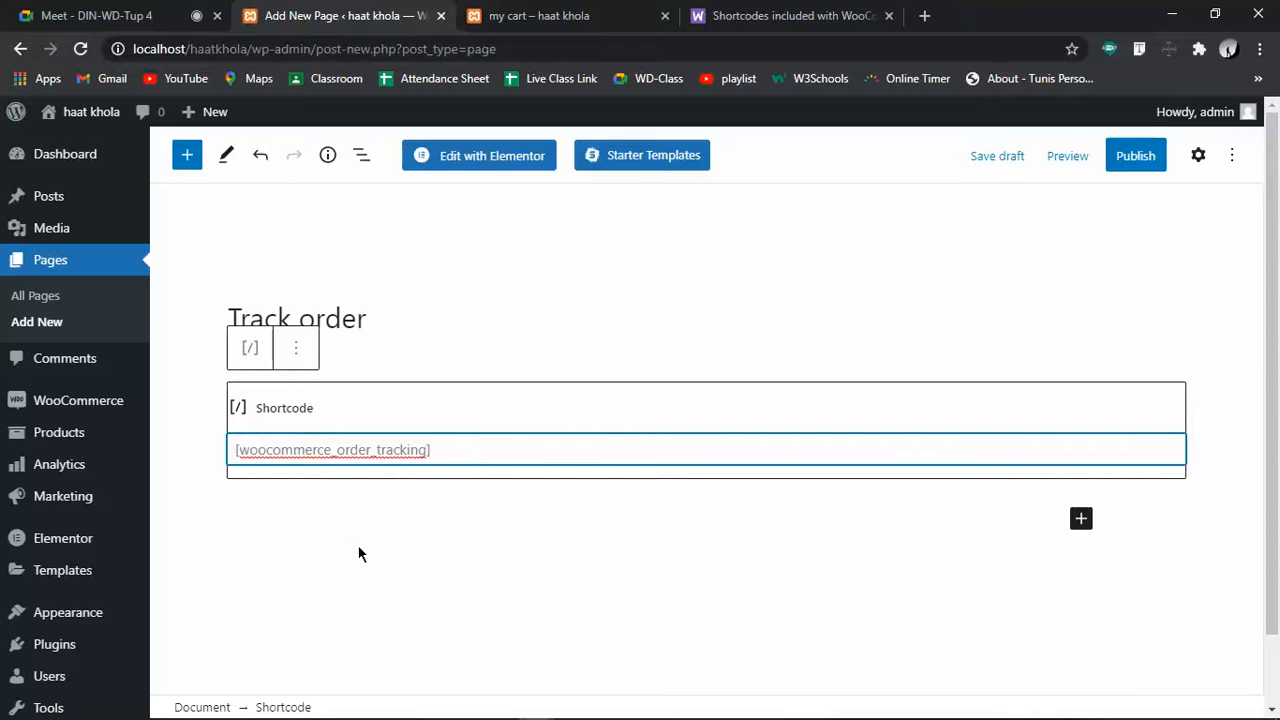
Publish the Track order page and return to the storefront cart page
left_click(1160, 162)
left_click(1071, 163)
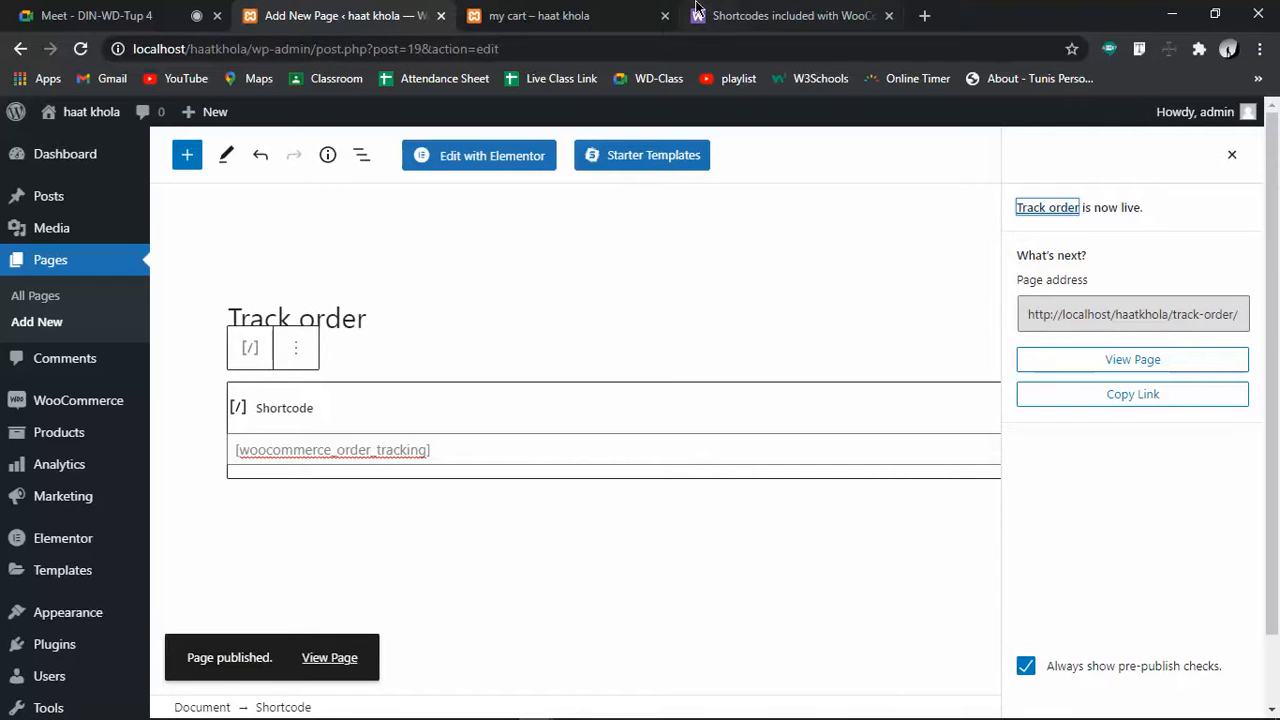
left_click(612, 12)
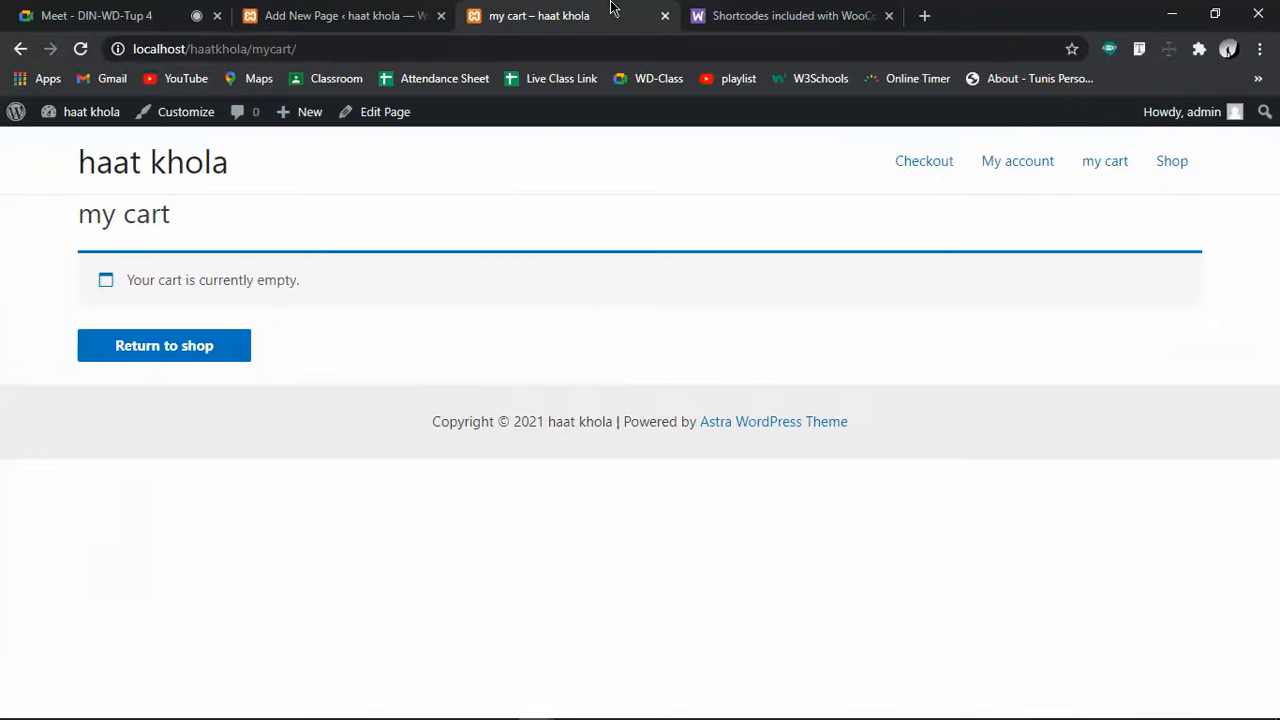
Reload the storefront and open the new Track order page from the site menu
left_click(80, 48)
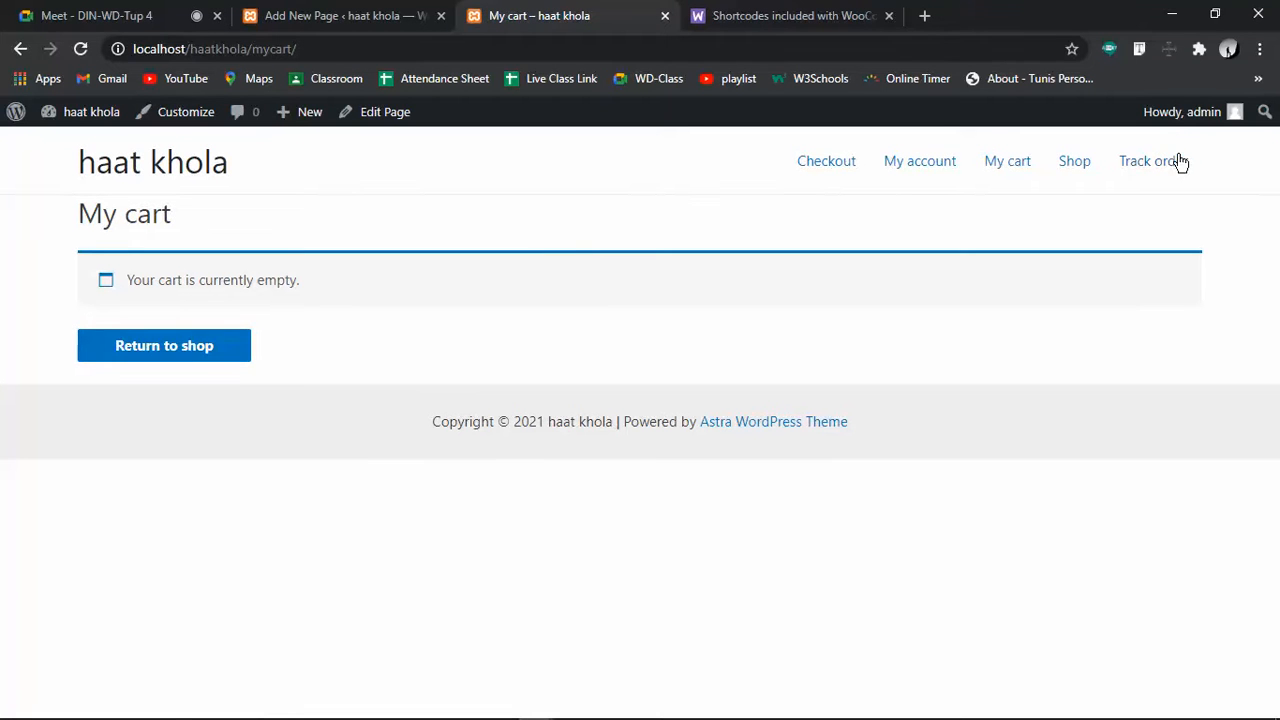
left_click(1163, 168)
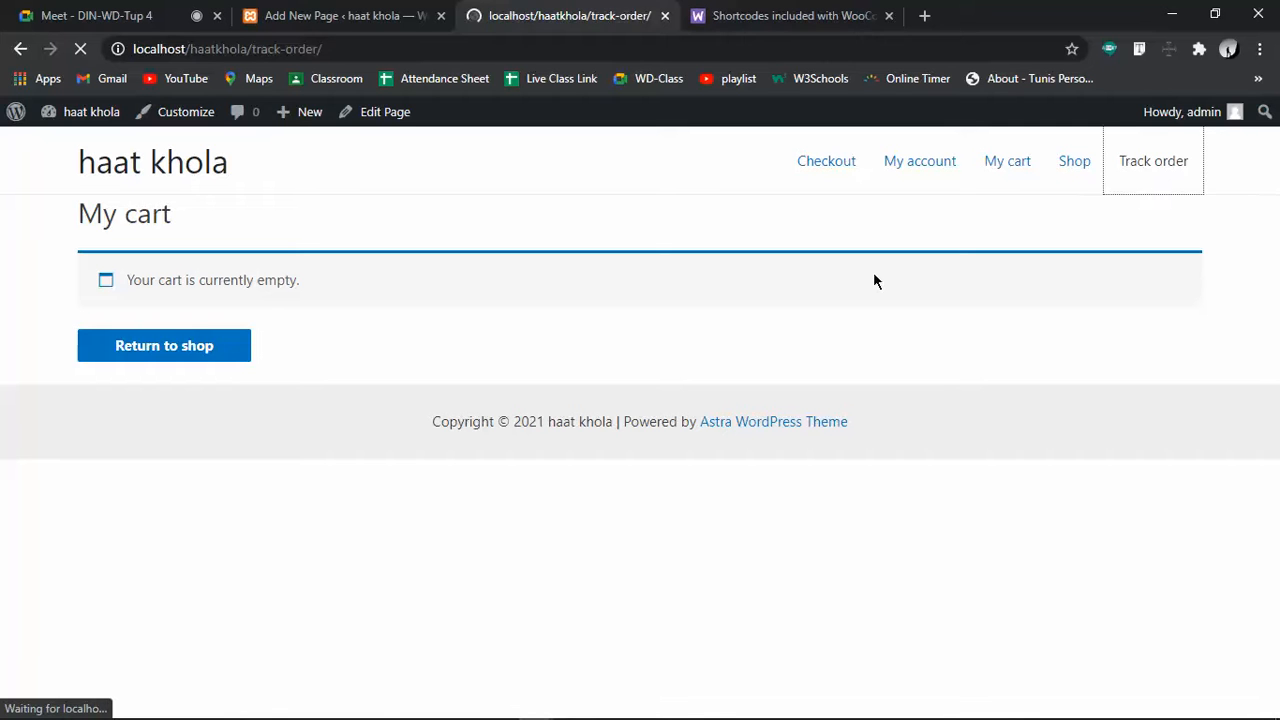
scroll(311, 437, "down", 3)
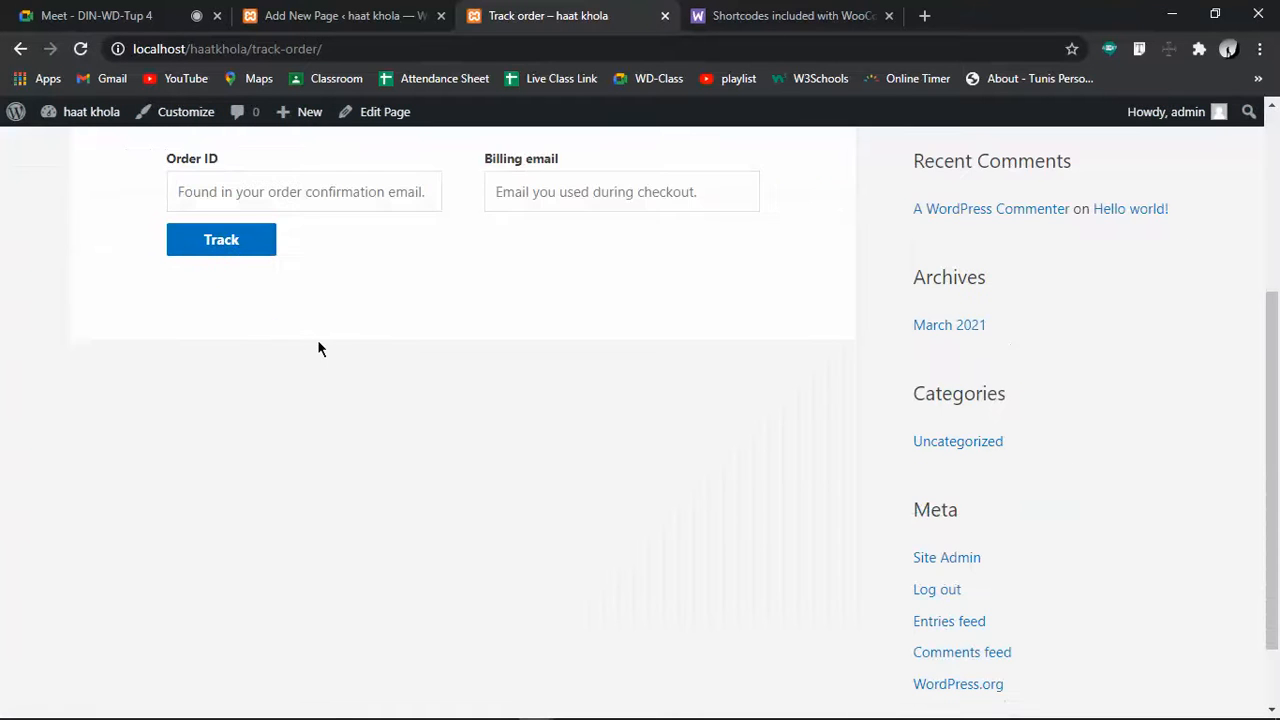
scroll(350, 427, "up", 3)
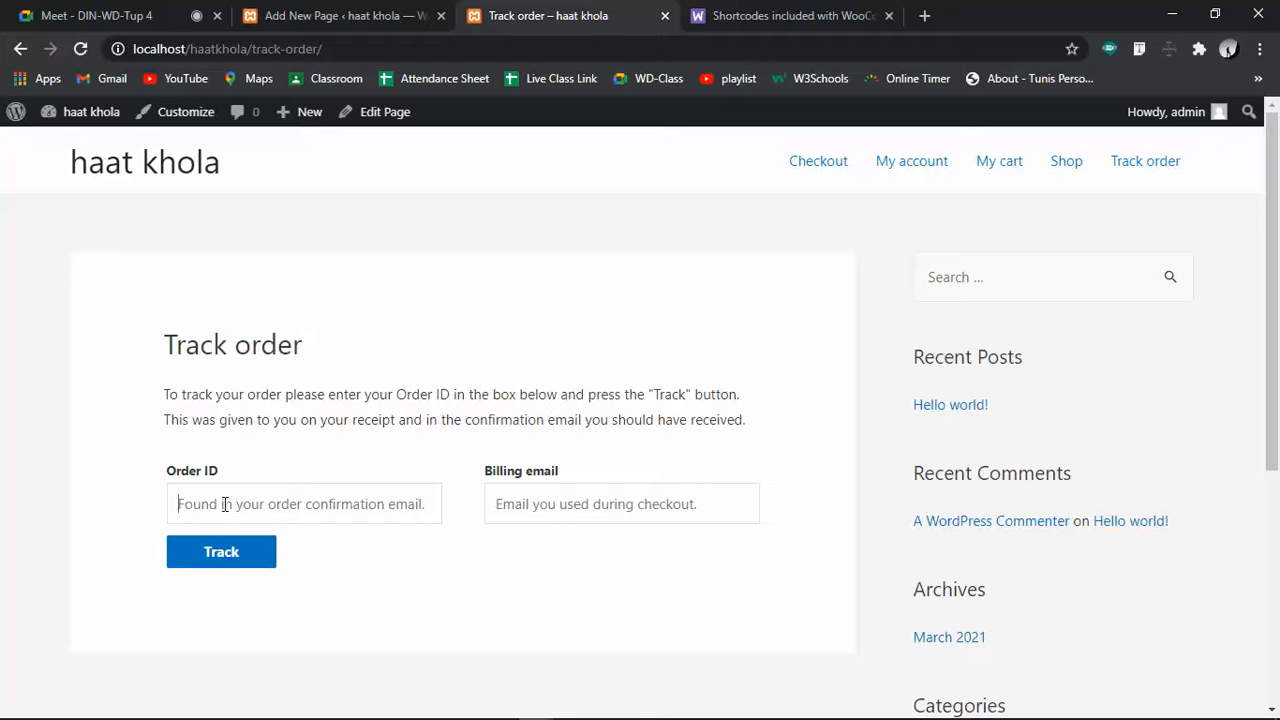
Try submitting the empty Order ID / Billing email tracking form, then return to the editor
left_click(580, 506)
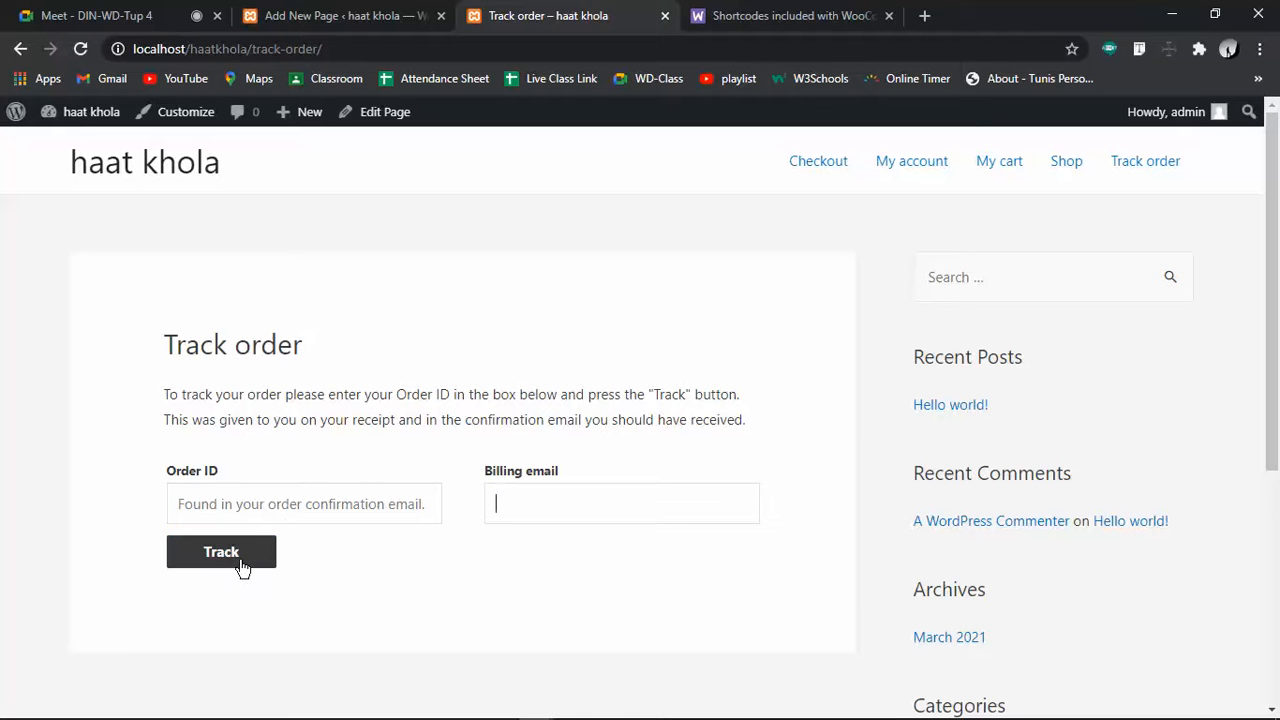
left_click(378, 601)
scroll(1166, 266, "down", 3)
scroll(805, 137, "up", 3)
left_click(300, 12)
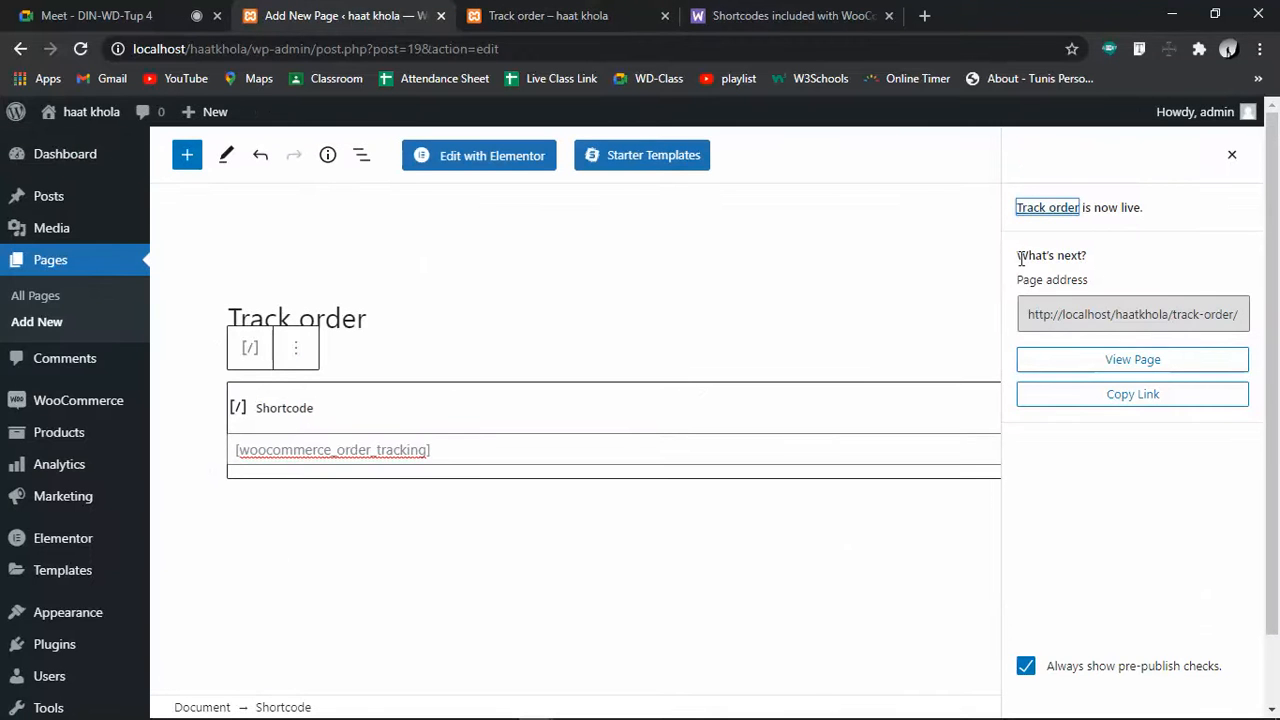
Set the Track order page's Astra sidebar option to No Sidebar
left_click(1231, 155)
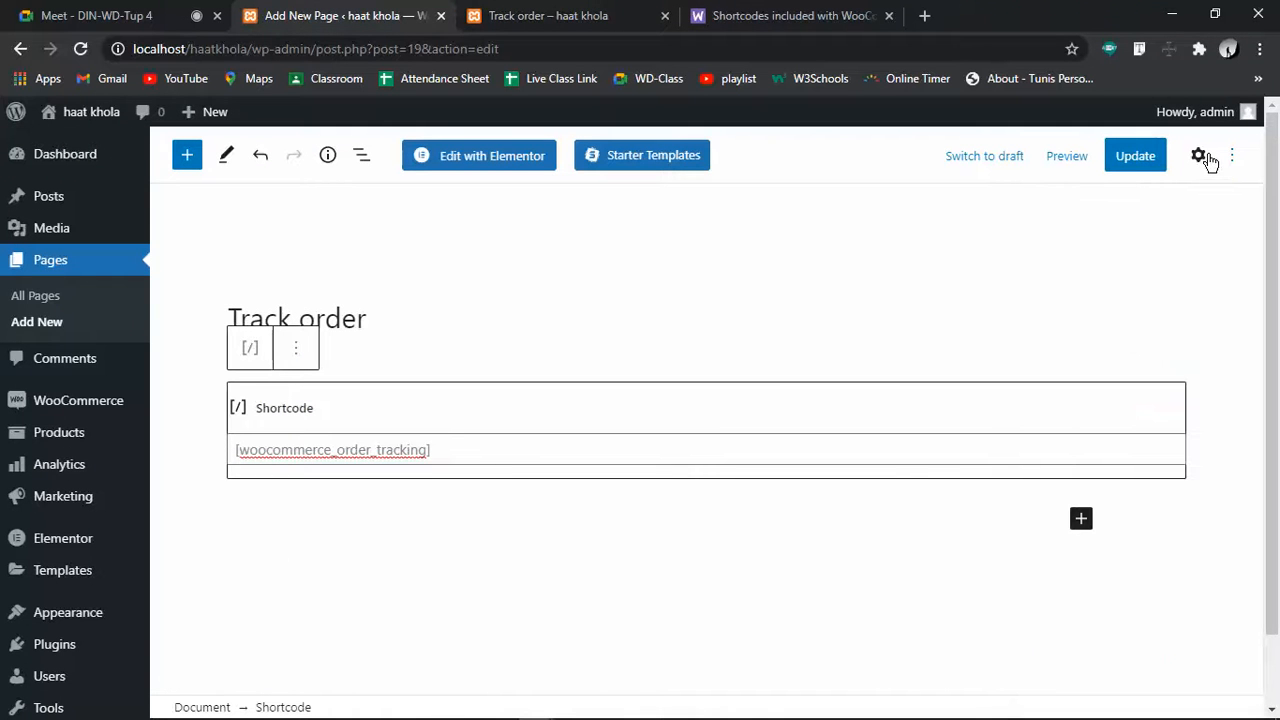
left_click(1206, 158)
left_click(1020, 207)
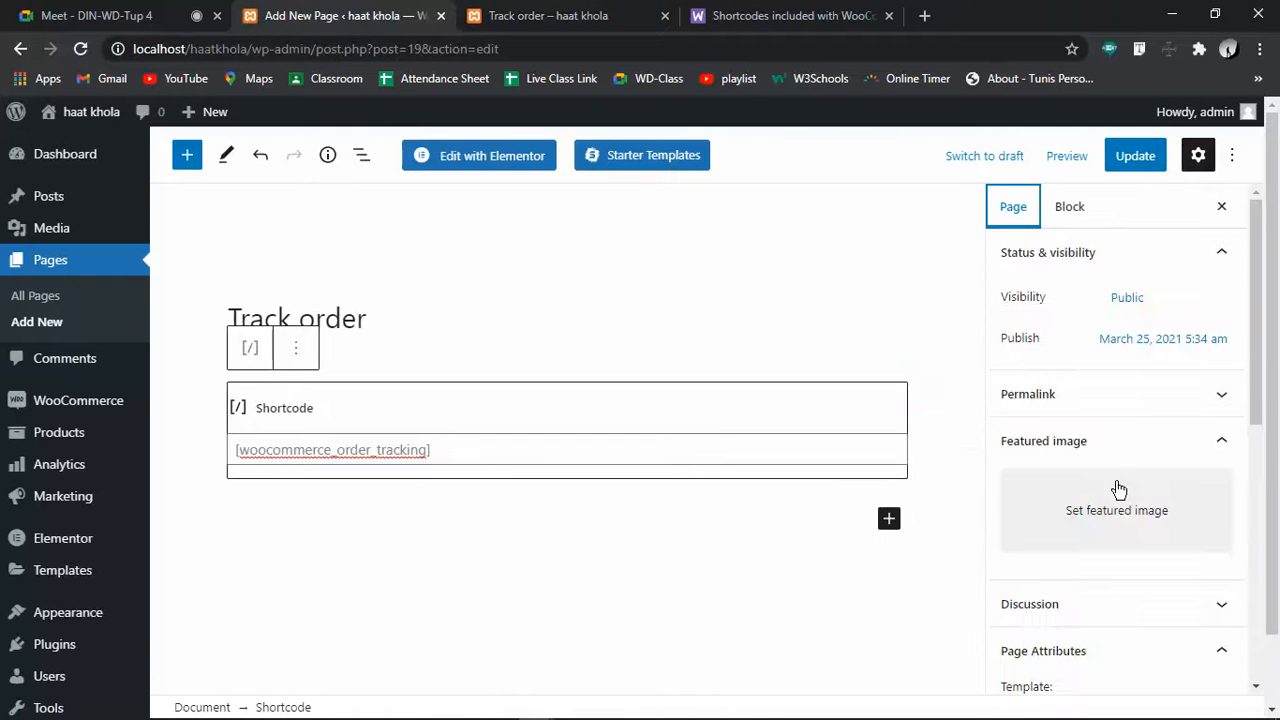
scroll(1133, 492, "down", 6)
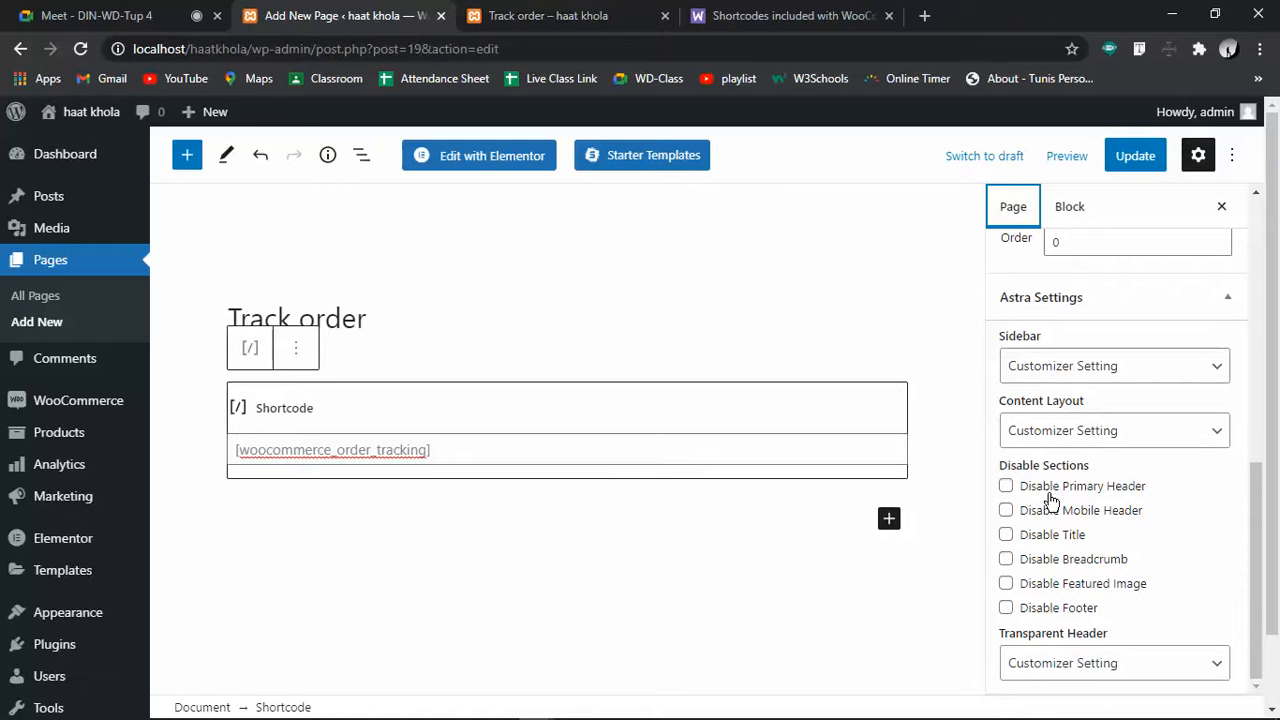
scroll(1053, 642, "down", 1)
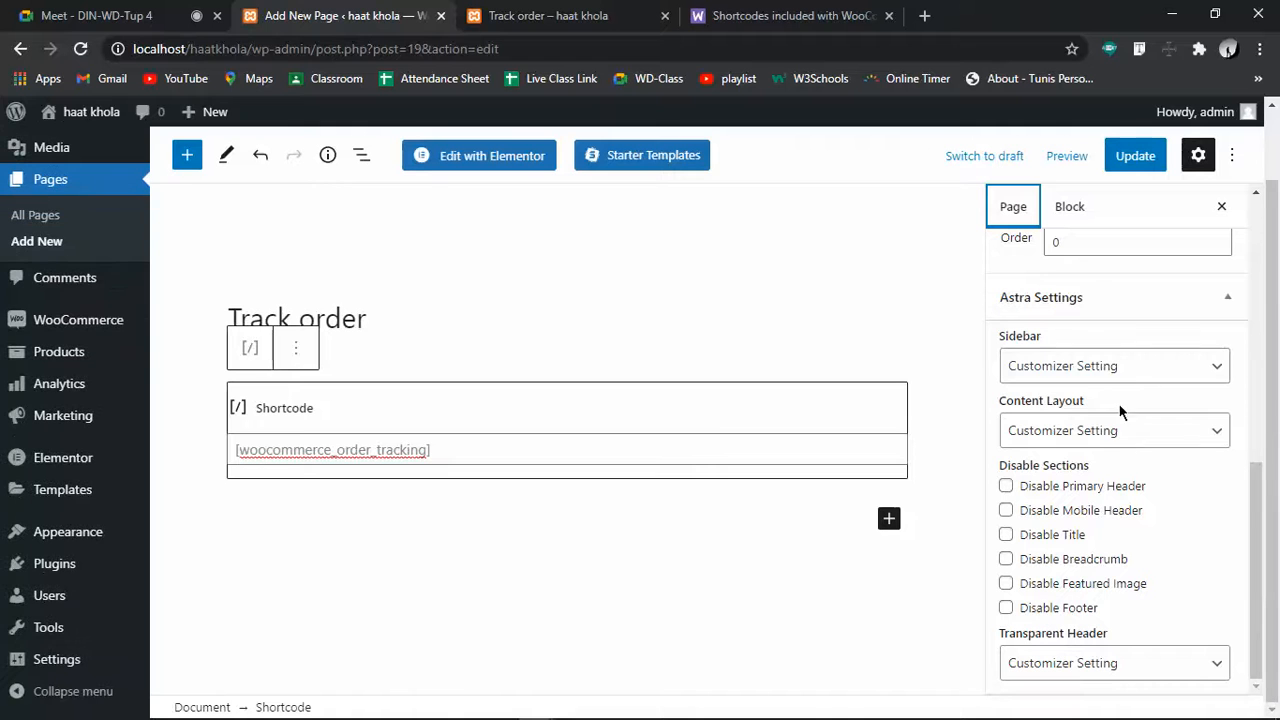
left_click(1122, 378)
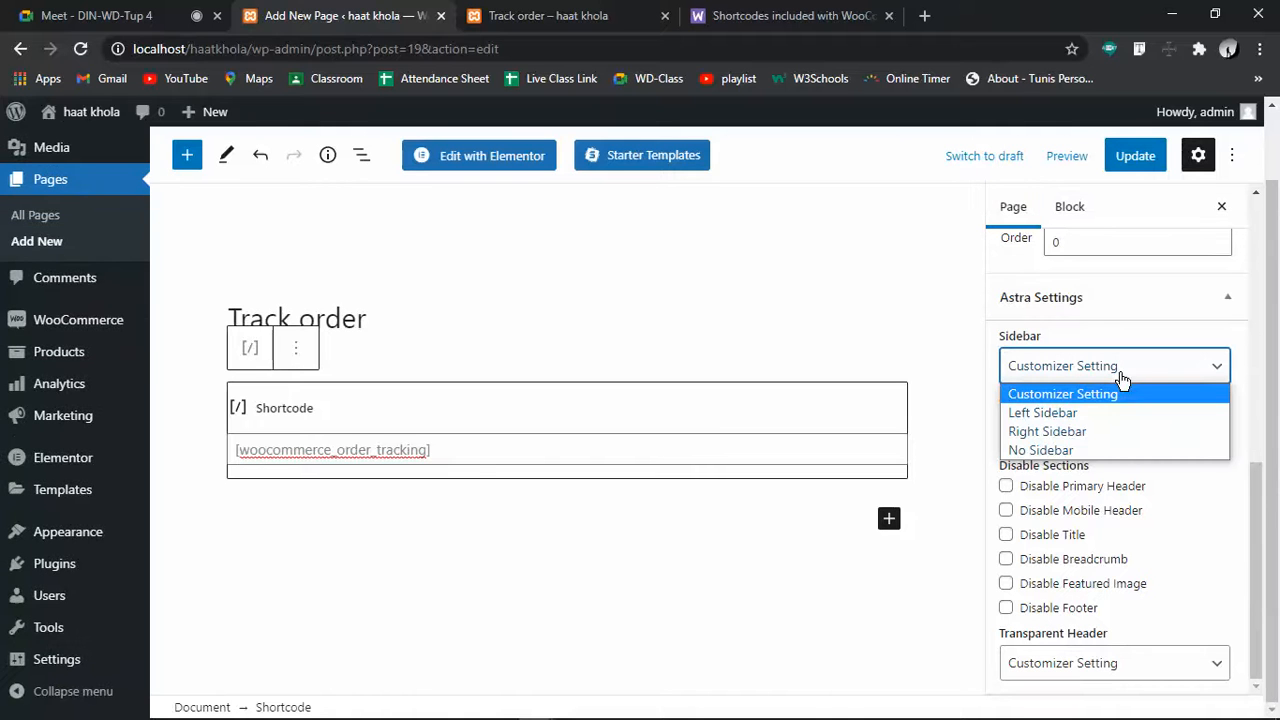
left_click(1080, 450)
Set Content Layout to Full Width / Contained with the default transparent header, and update
left_click(1080, 434)
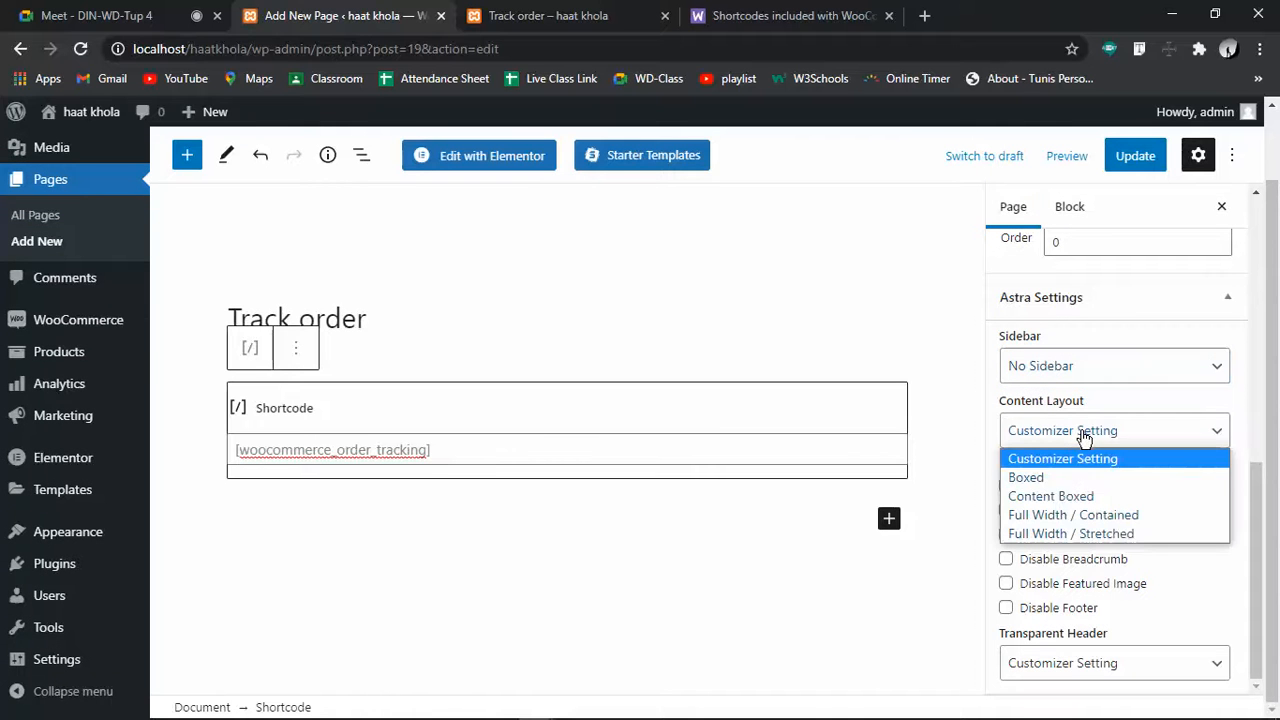
left_click(1068, 515)
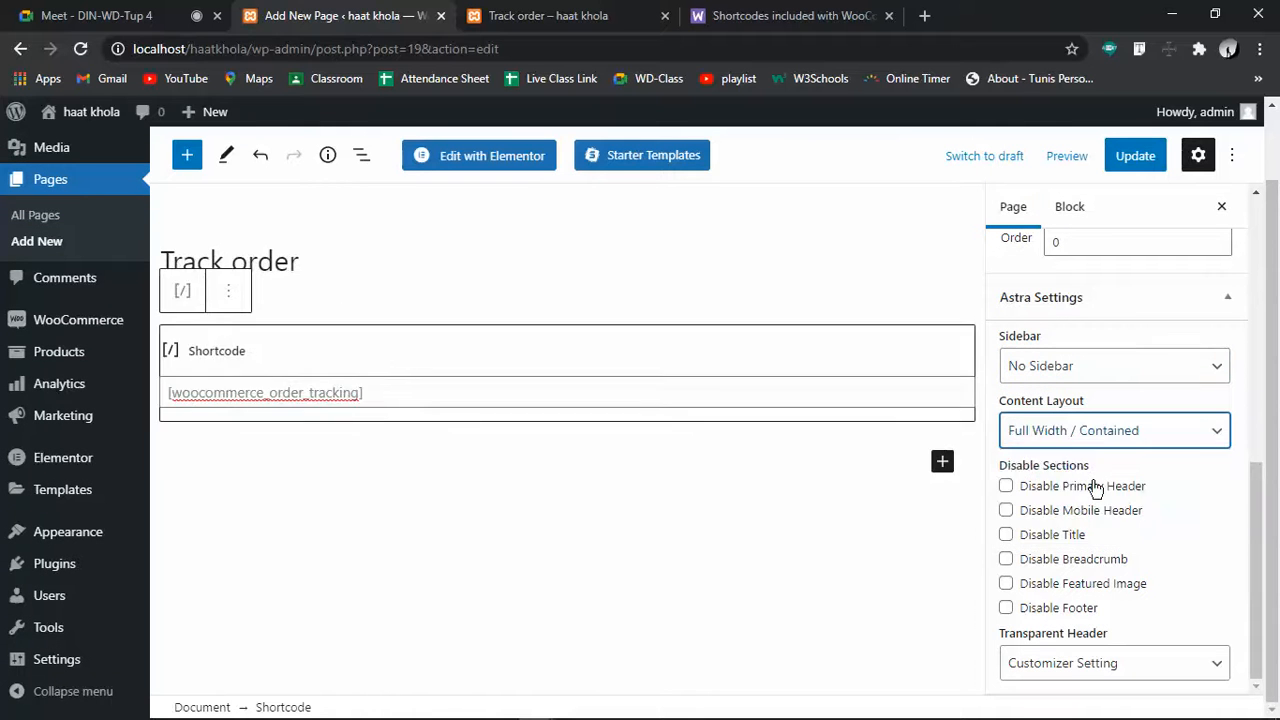
left_click(1080, 663)
left_click(1100, 597)
scroll(1087, 541, "up", 6)
left_click(1136, 156)
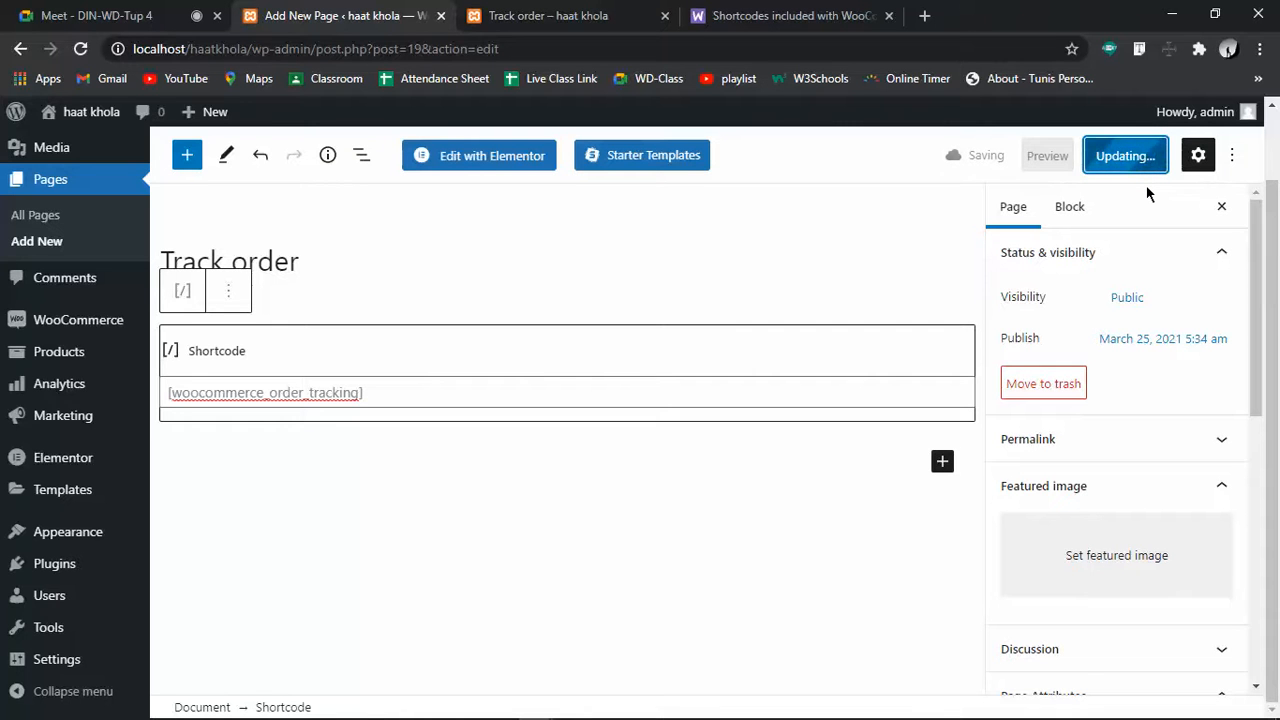
Reload the live Track order page to check its full-width layout, then select the editor title
left_click(613, 10)
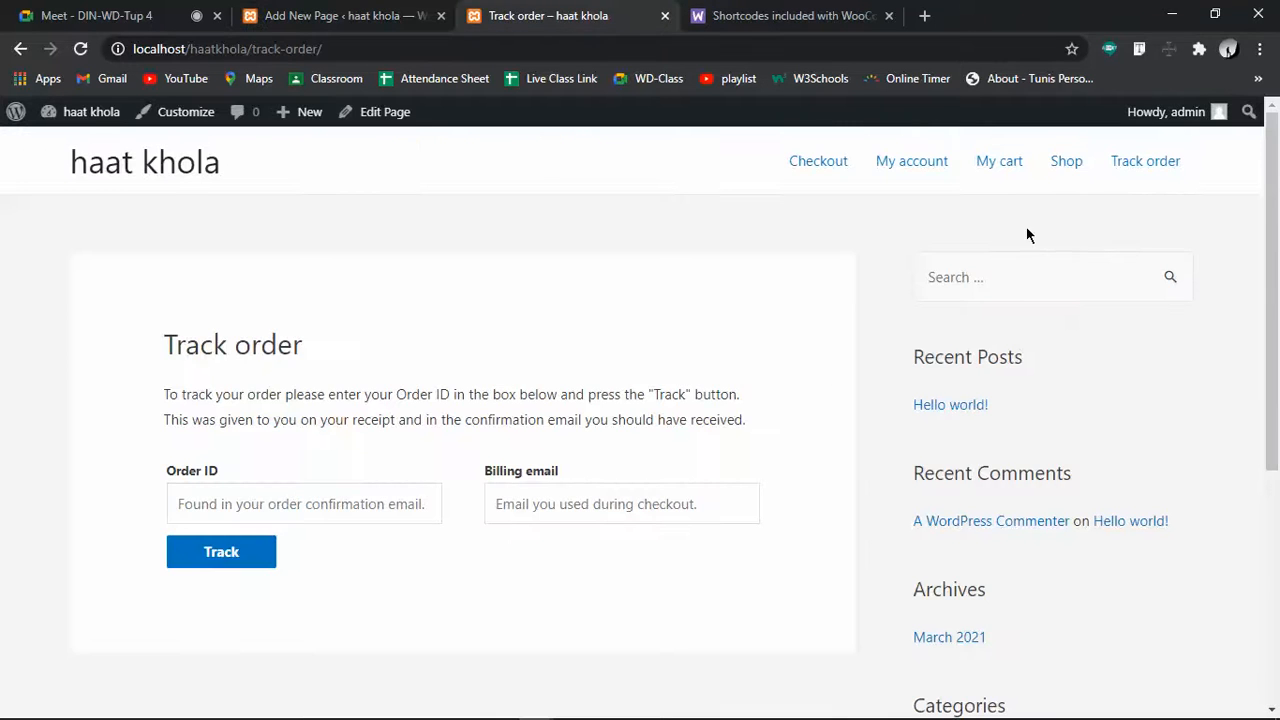
left_click(80, 49)
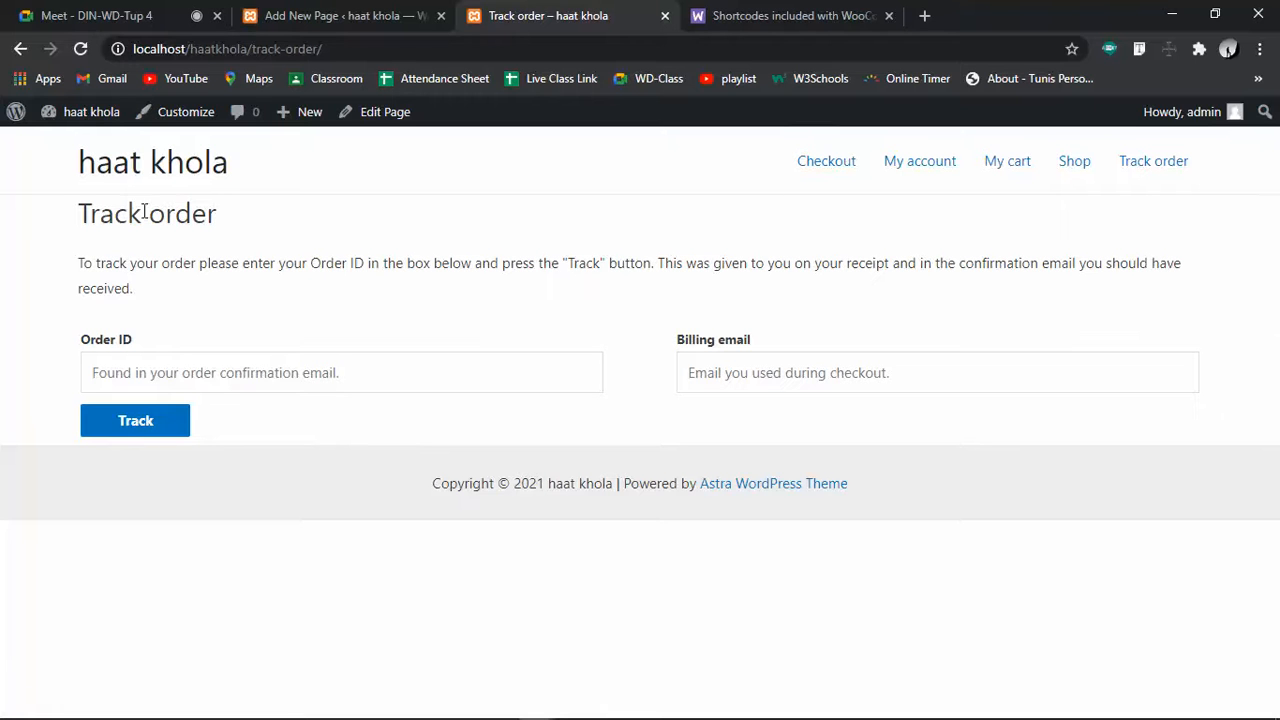
left_click_drag(35, 234, 346, 250)
left_click(680, 245)
left_click(335, 15)
left_click_drag(318, 262, 128, 254)
Delete the page title, update, and view the untitled live Track order page
key("BackSpace")
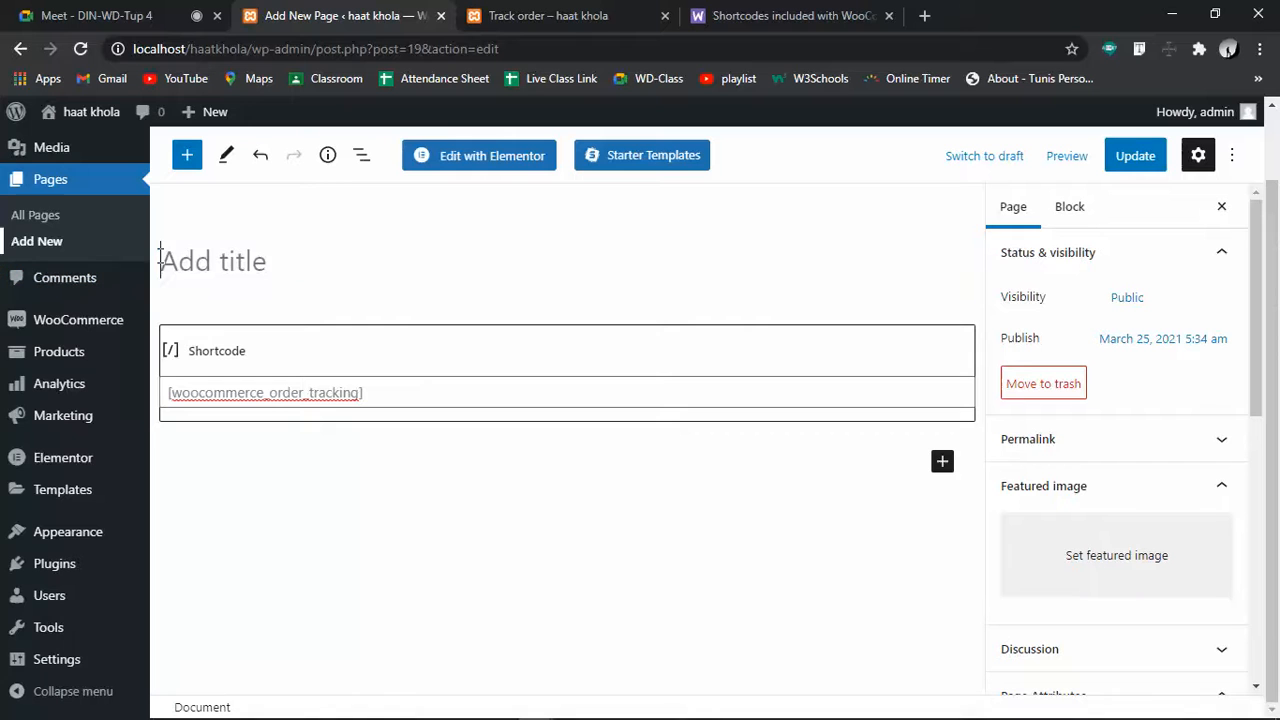
left_click(1160, 158)
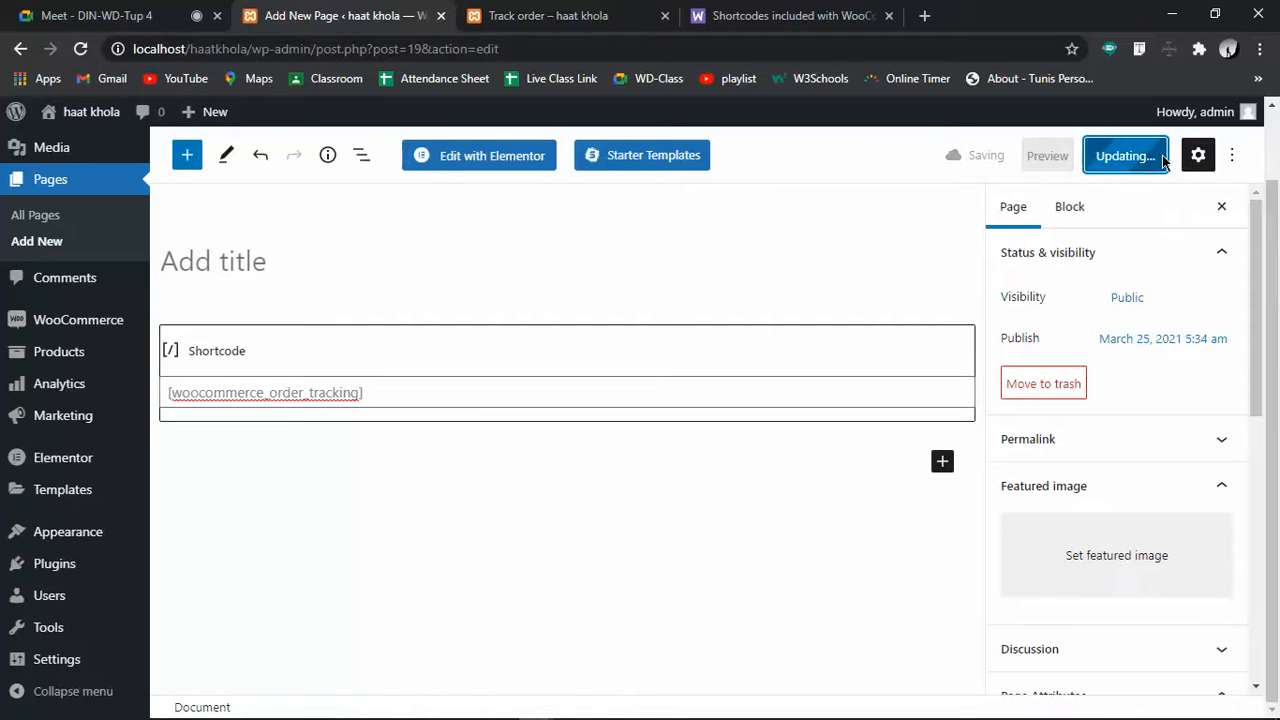
left_click(539, 15)
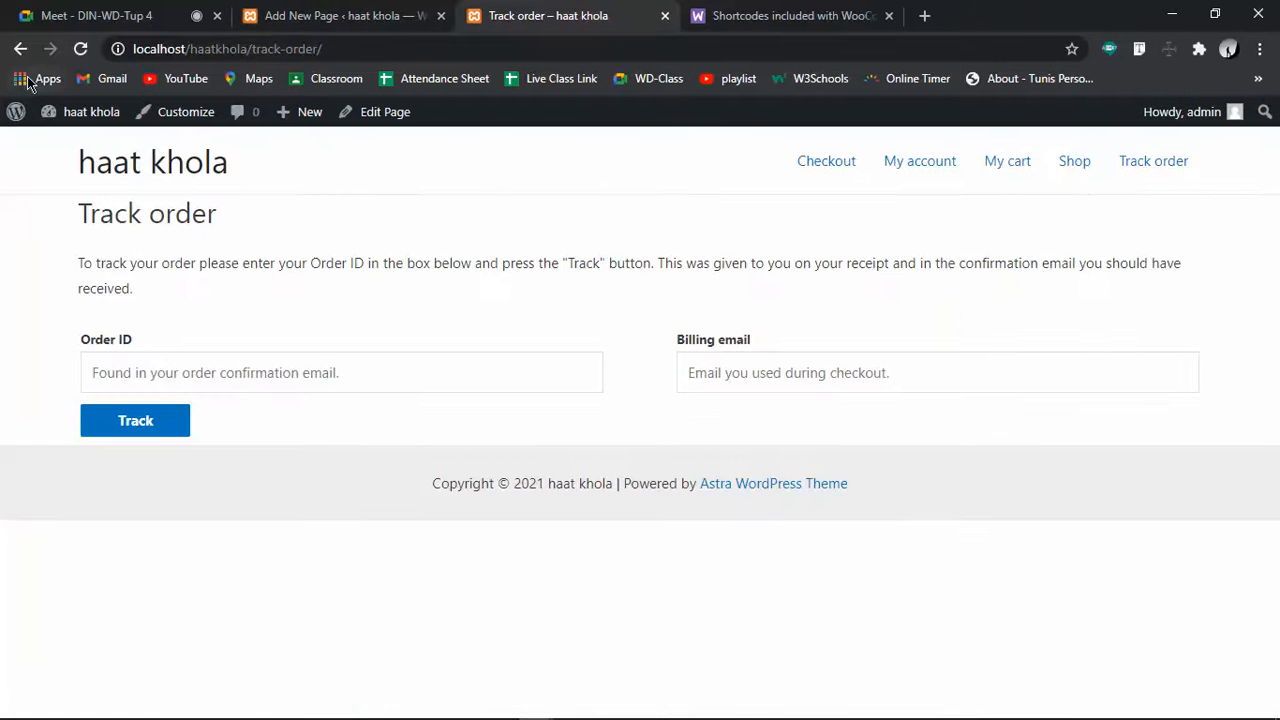
left_click(80, 48)
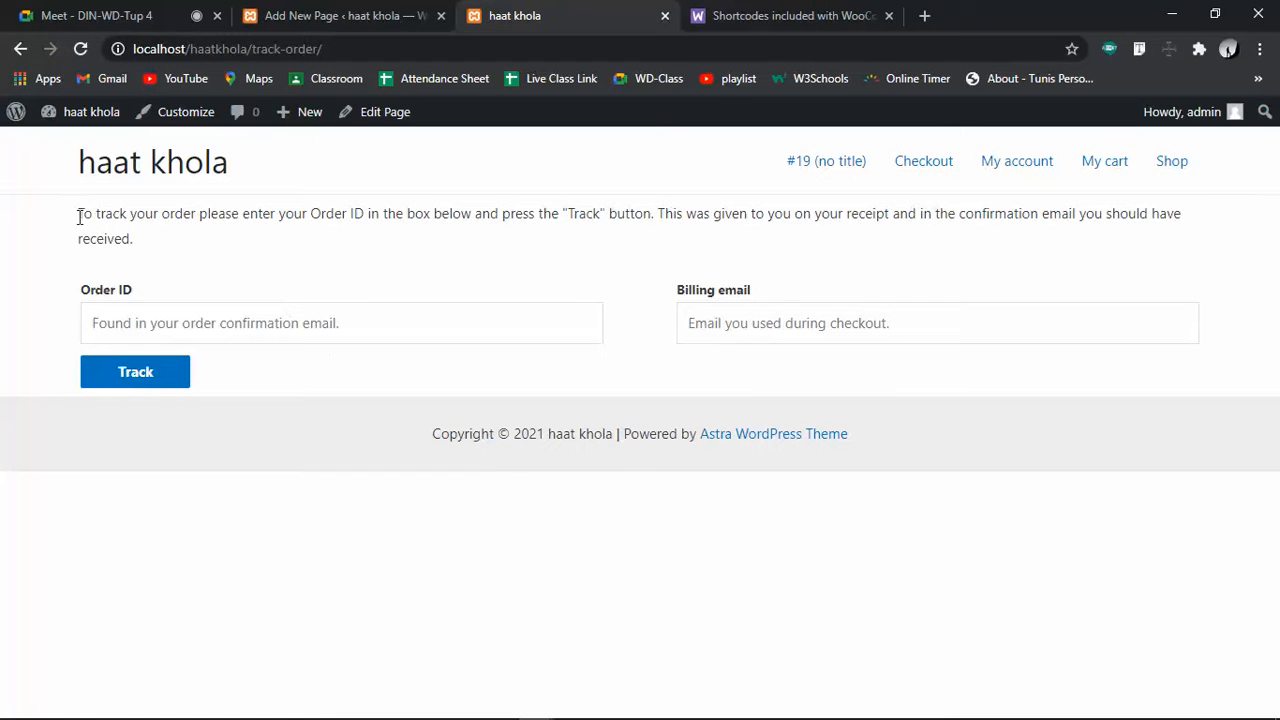
left_click_drag(64, 225, 203, 233)
left_click(235, 225)
left_click_drag(70, 212, 160, 258)
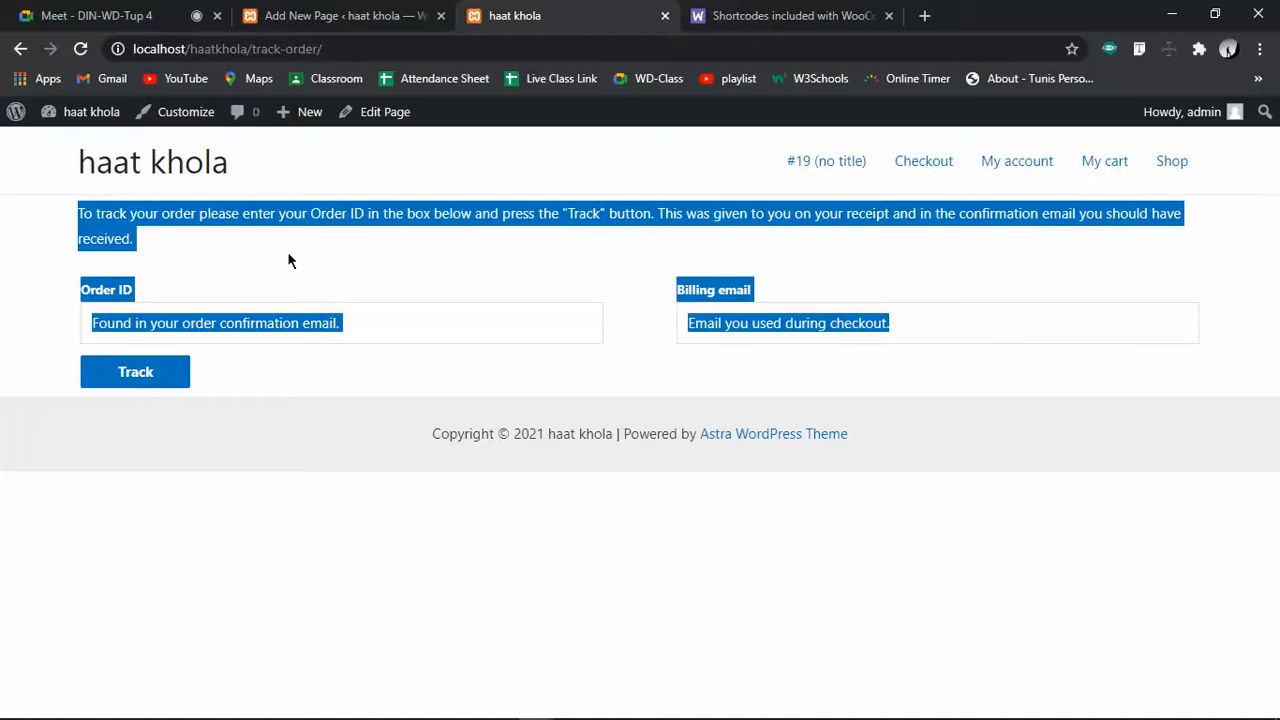
left_click(99, 232)
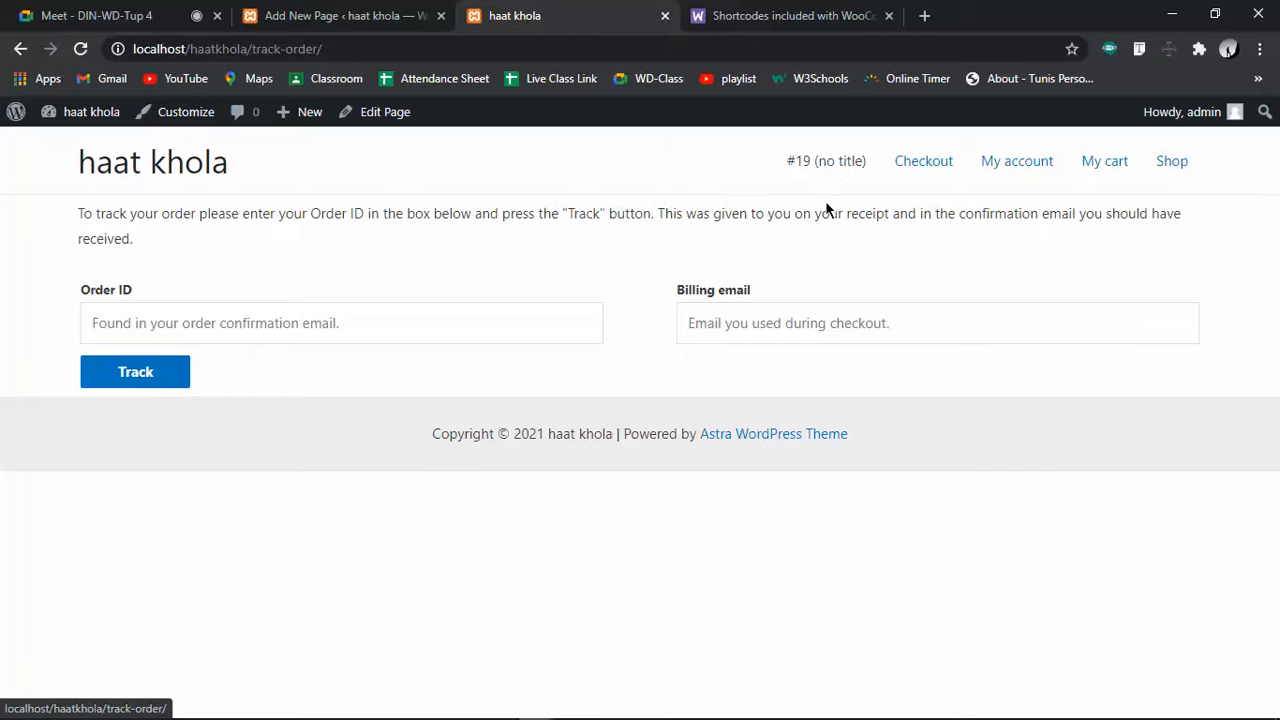
Undo to restore the 'Track order' title, update, and reload the live page
left_click(314, 10)
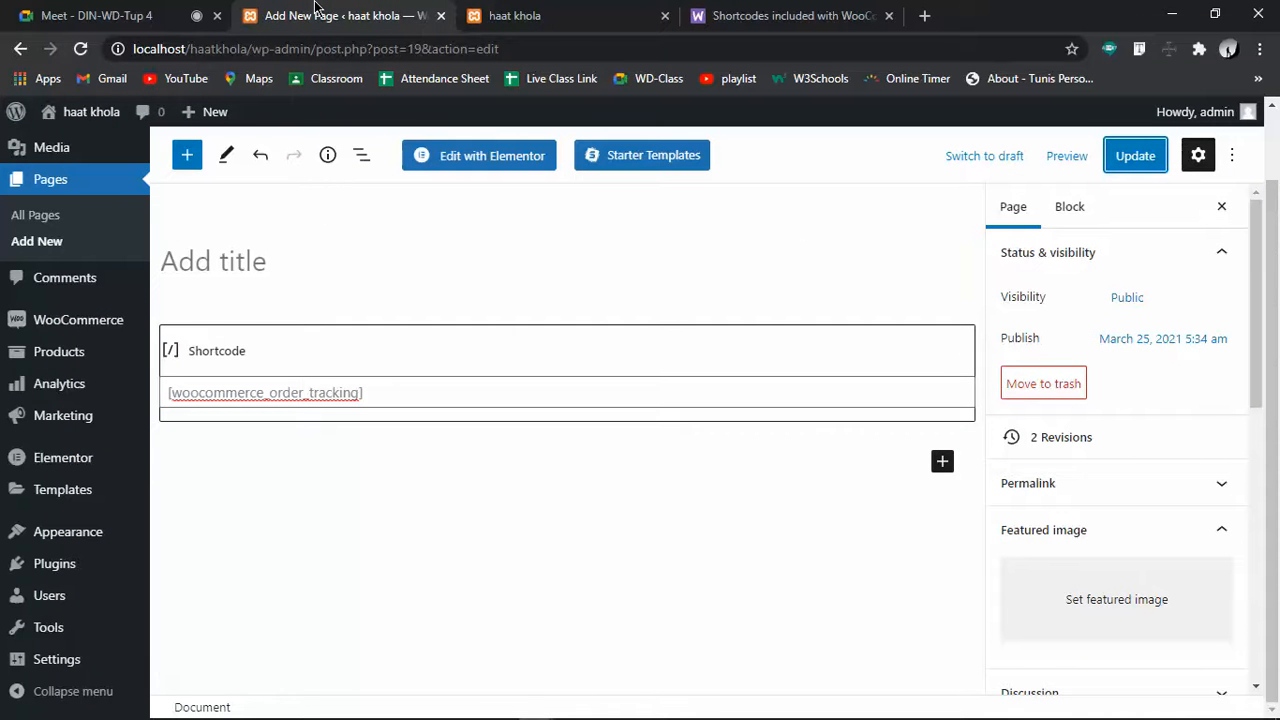
key("ctrl+z")
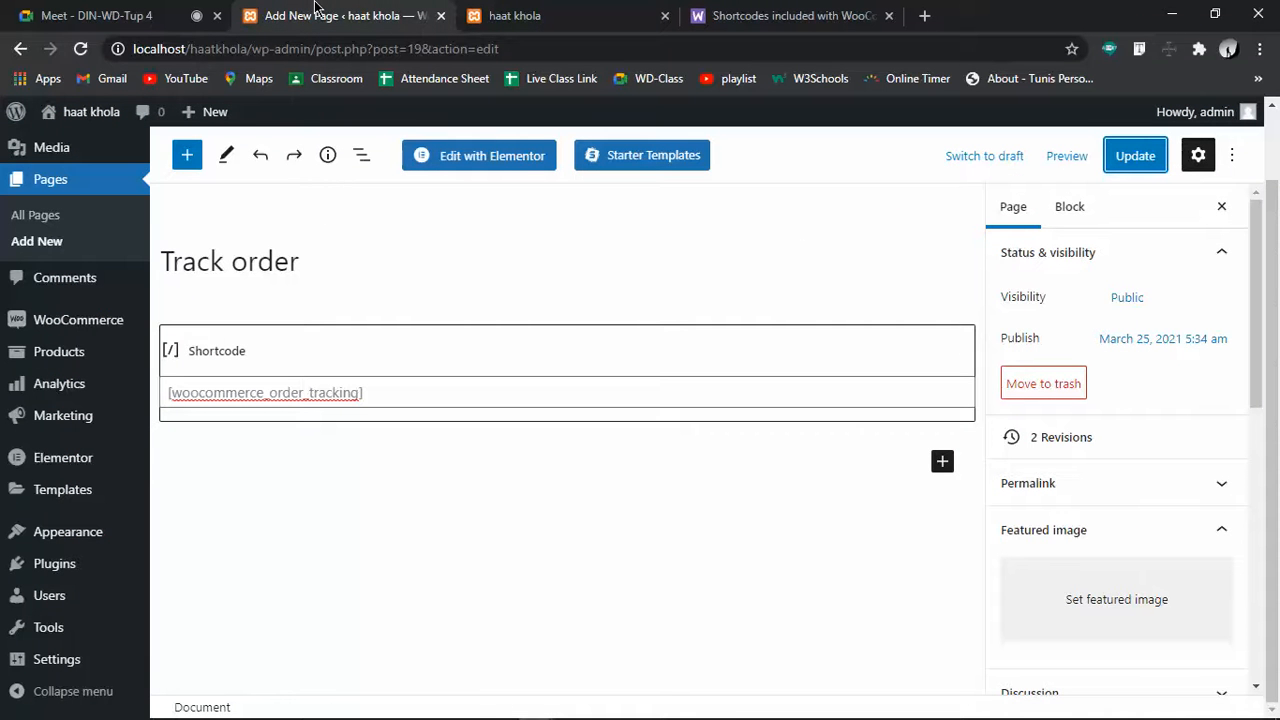
left_click(1130, 156)
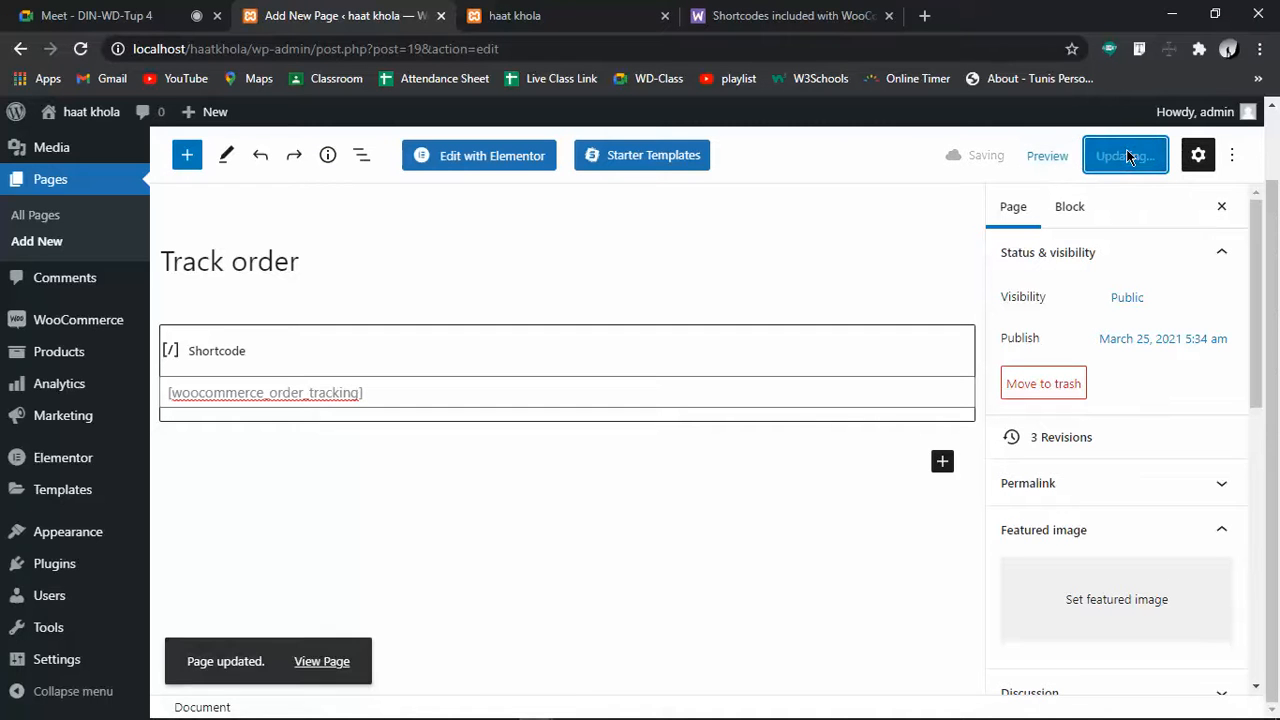
left_click(600, 15)
left_click(80, 49)
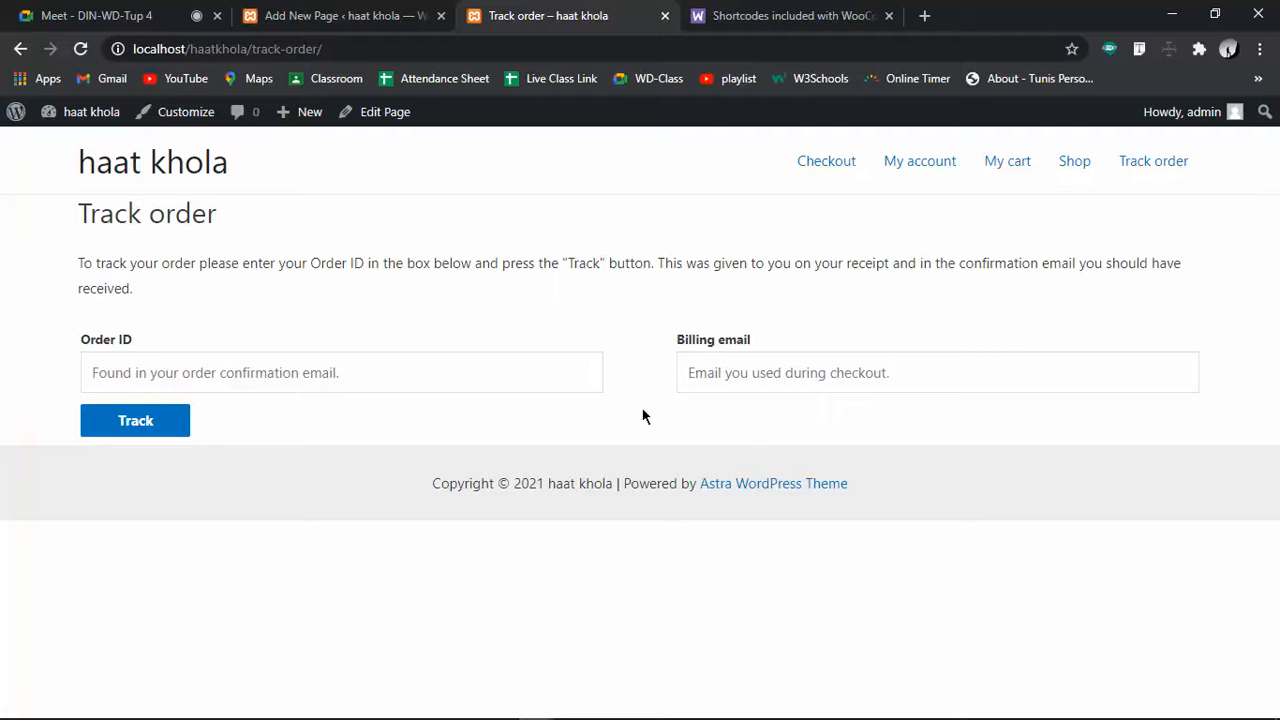
Open WooCommerce Home and look over its Finish setup checklist
left_click(350, 15)
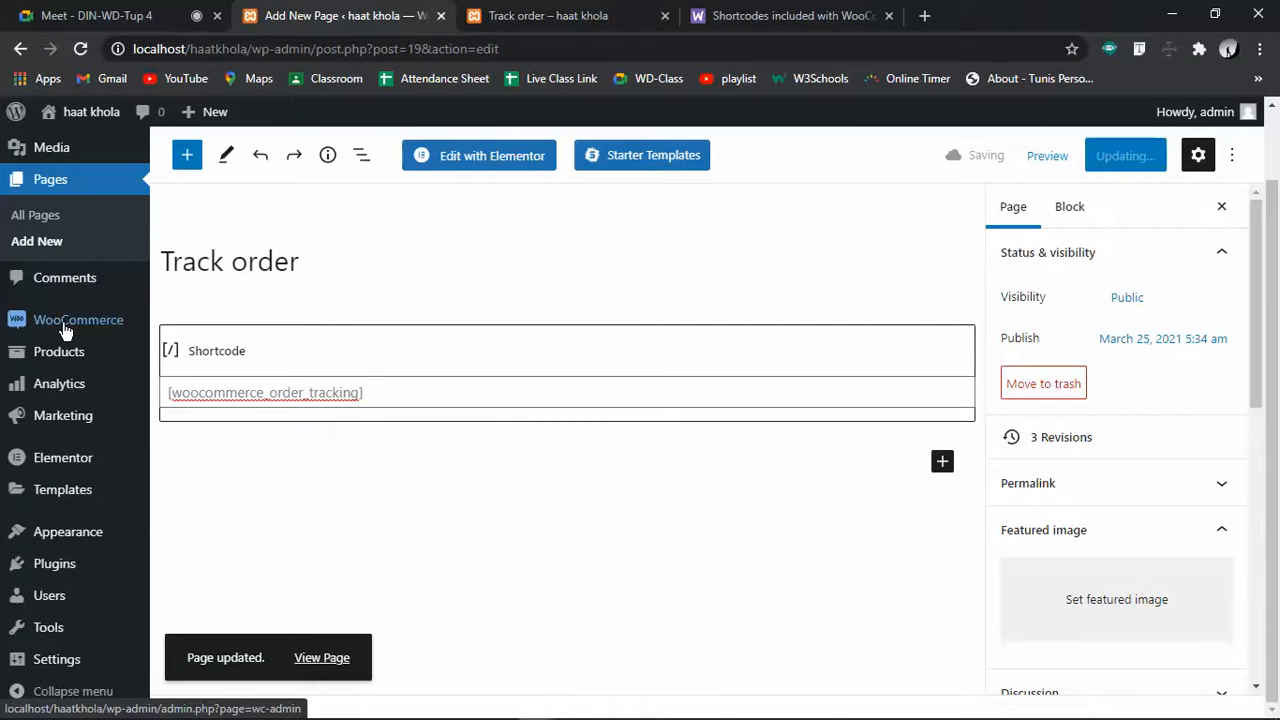
mouse_move(64, 331)
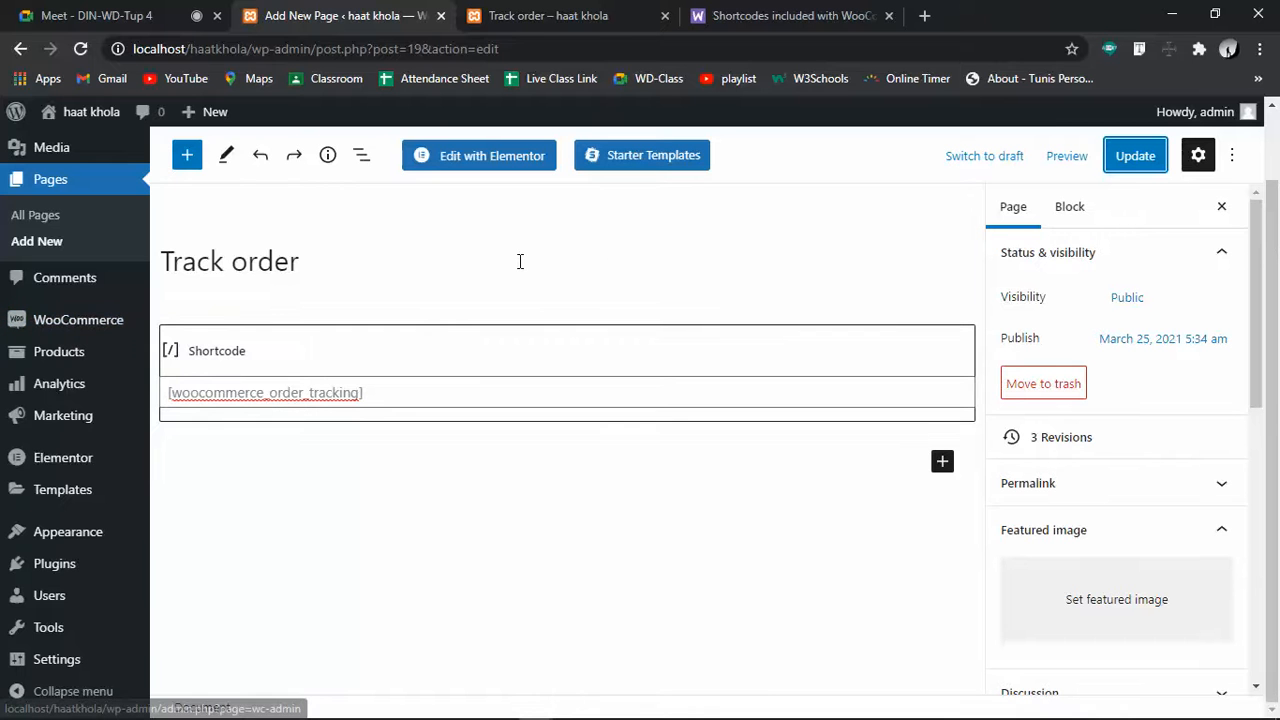
scroll(60, 365, "up", 2)
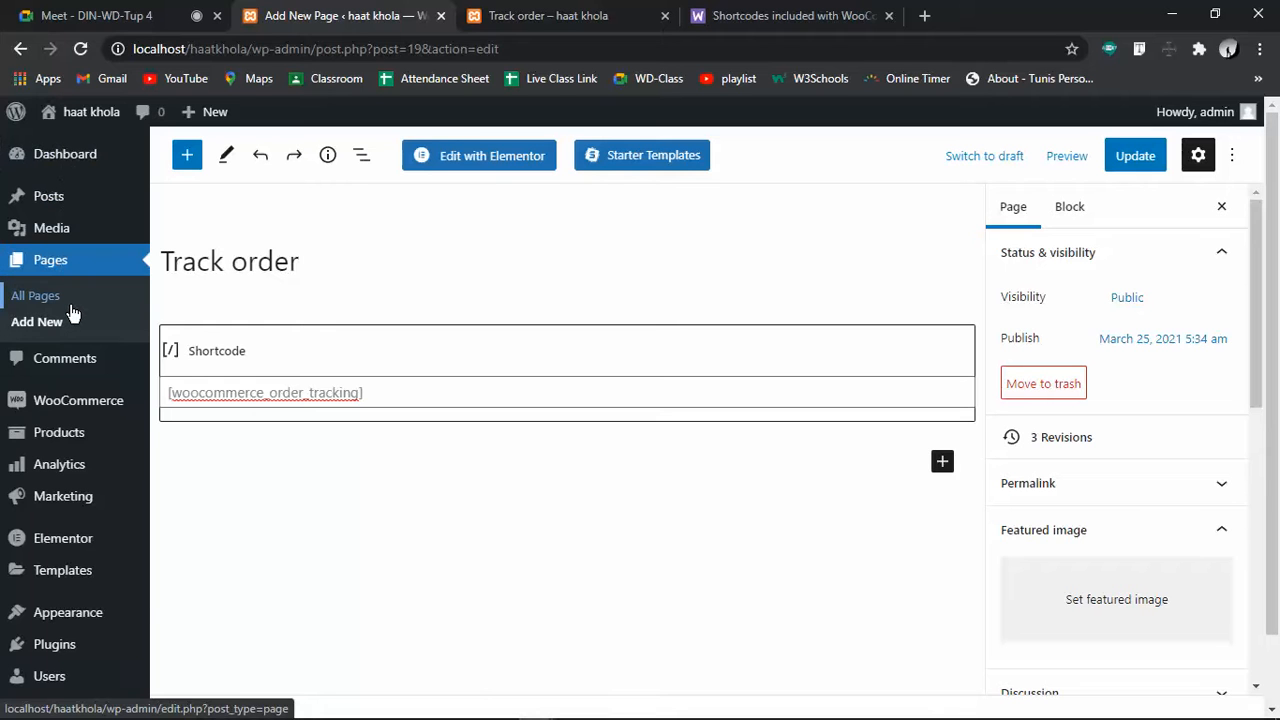
mouse_move(96, 410)
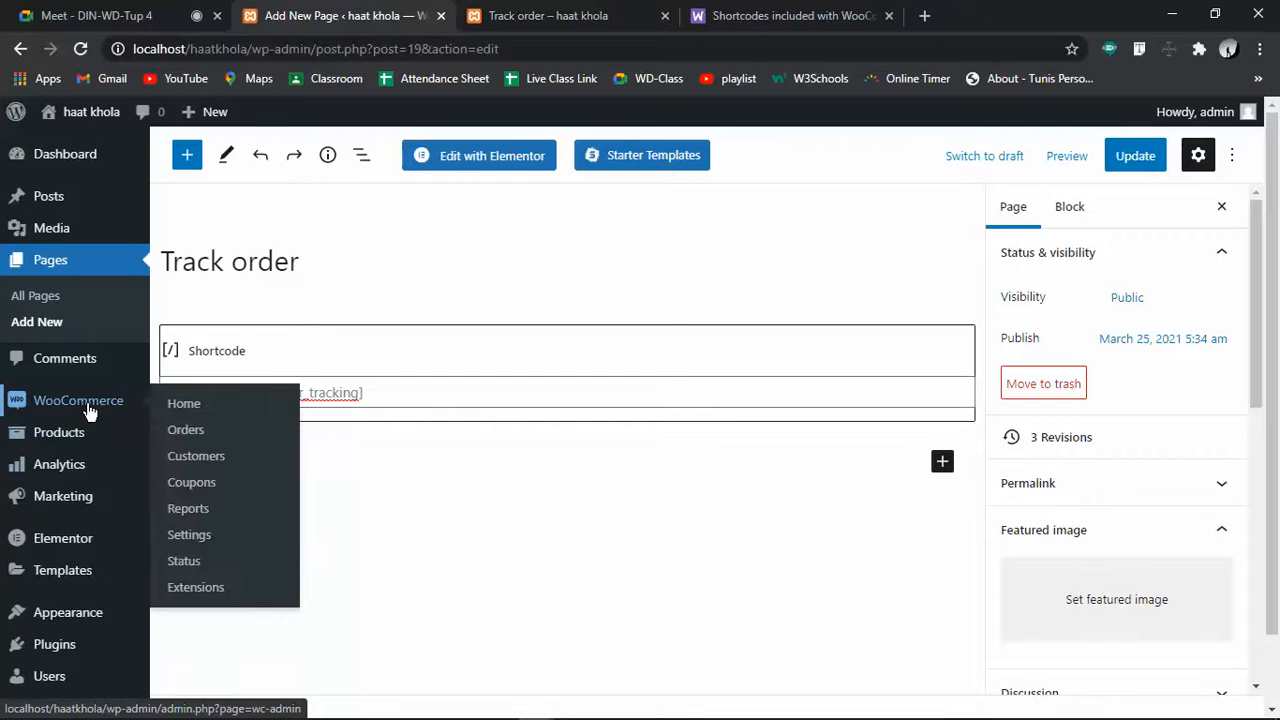
mouse_move(70, 507)
left_click(243, 408)
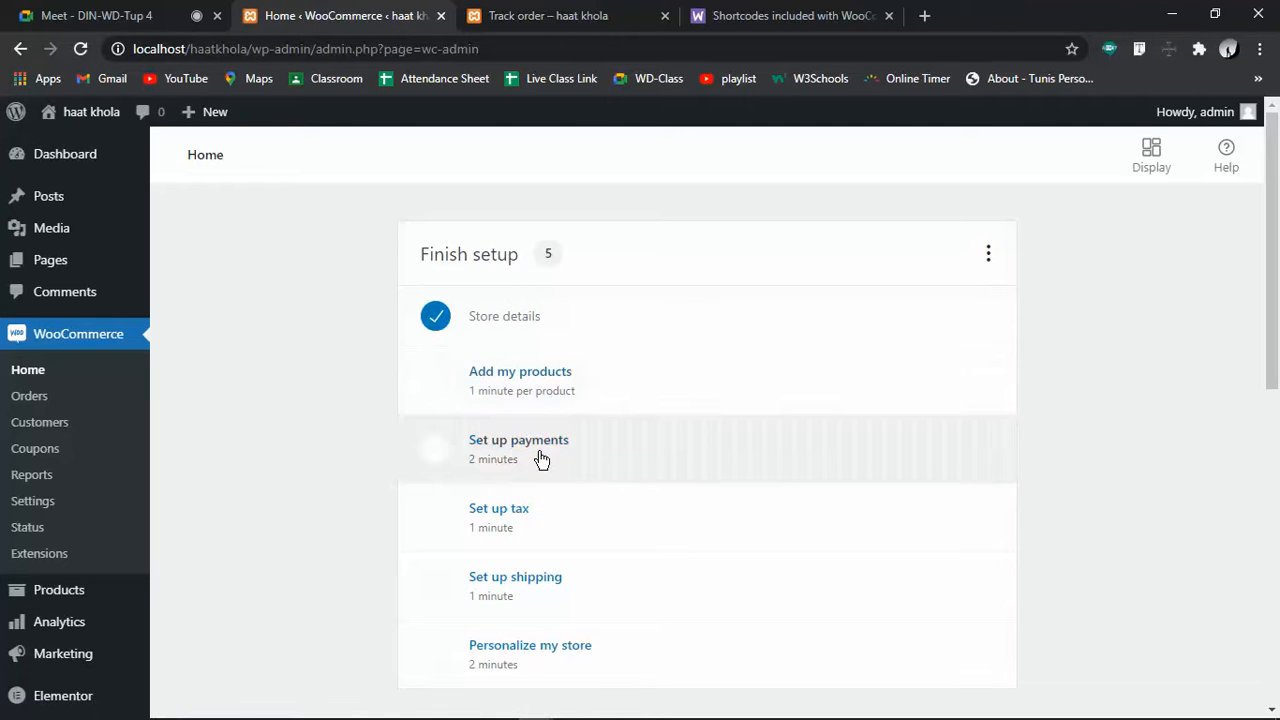
scroll(551, 523, "down", 3)
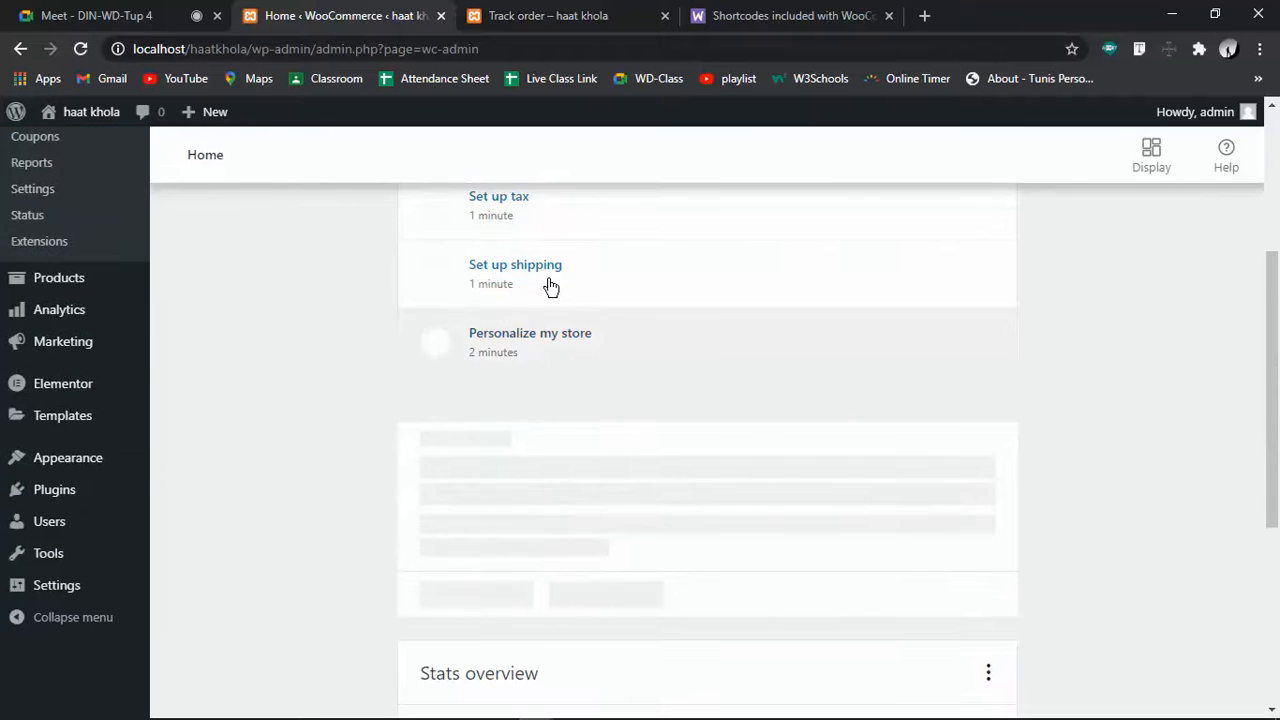
scroll(543, 369, "up", 3)
scroll(545, 368, "up", 1)
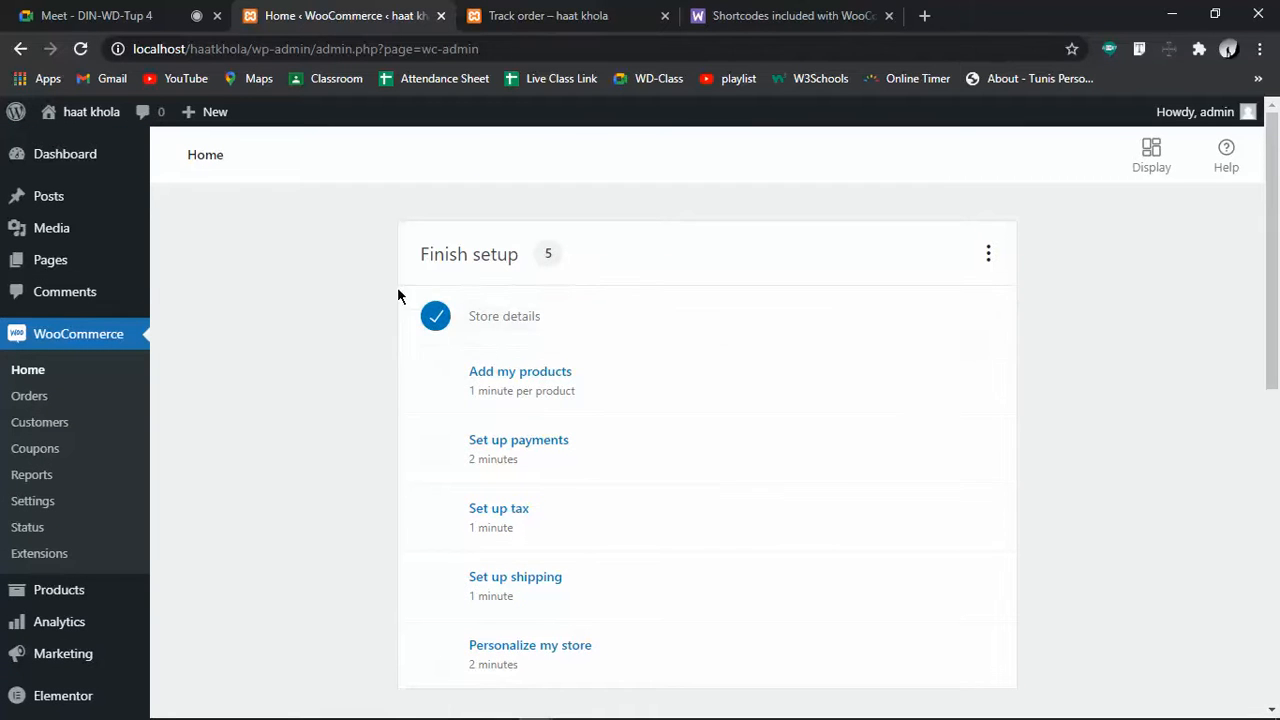
Start the Add my products task, dismiss the help popups, and choose Start with a template
left_click(548, 375)
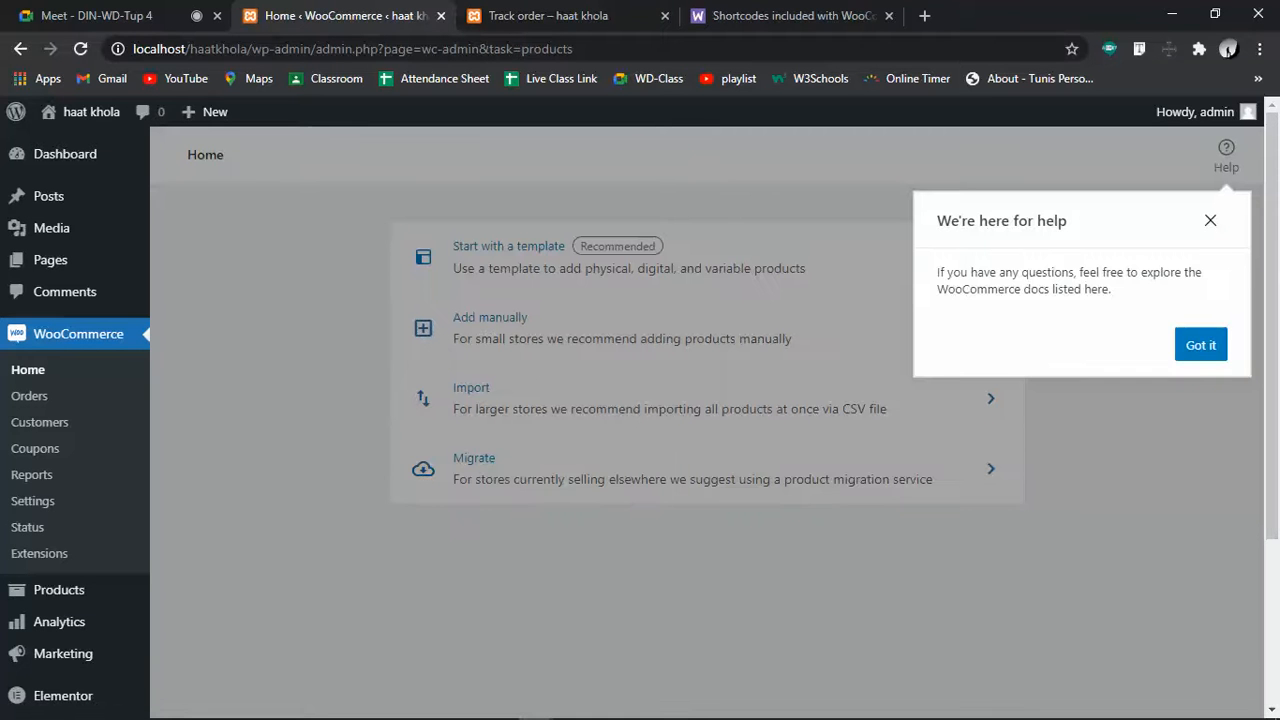
left_click(1210, 220)
left_click(1225, 160)
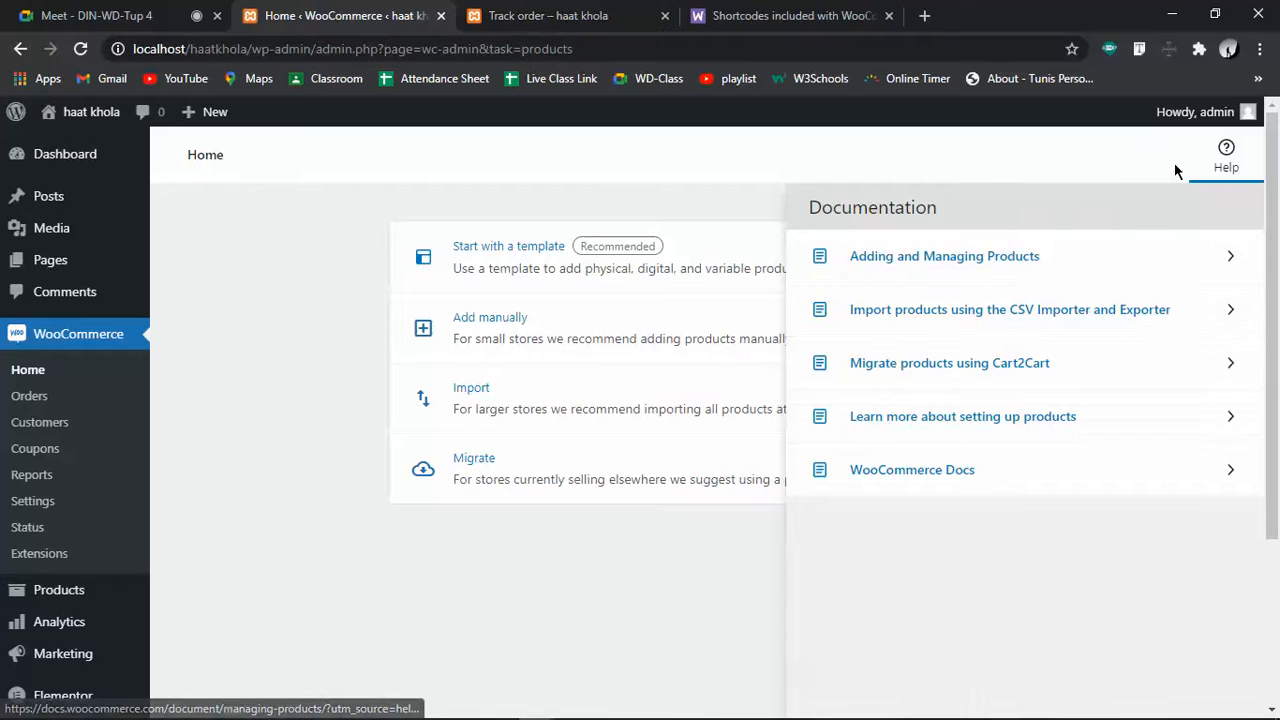
double_click(1222, 152)
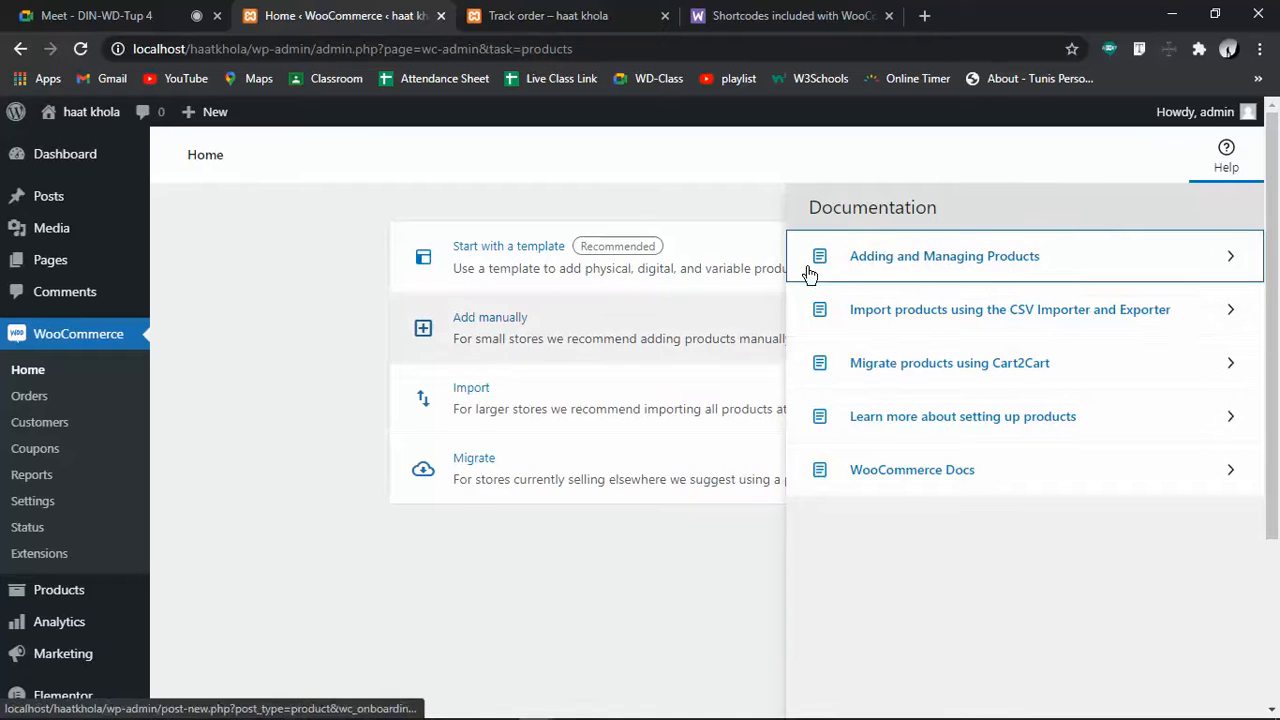
left_click(1227, 155)
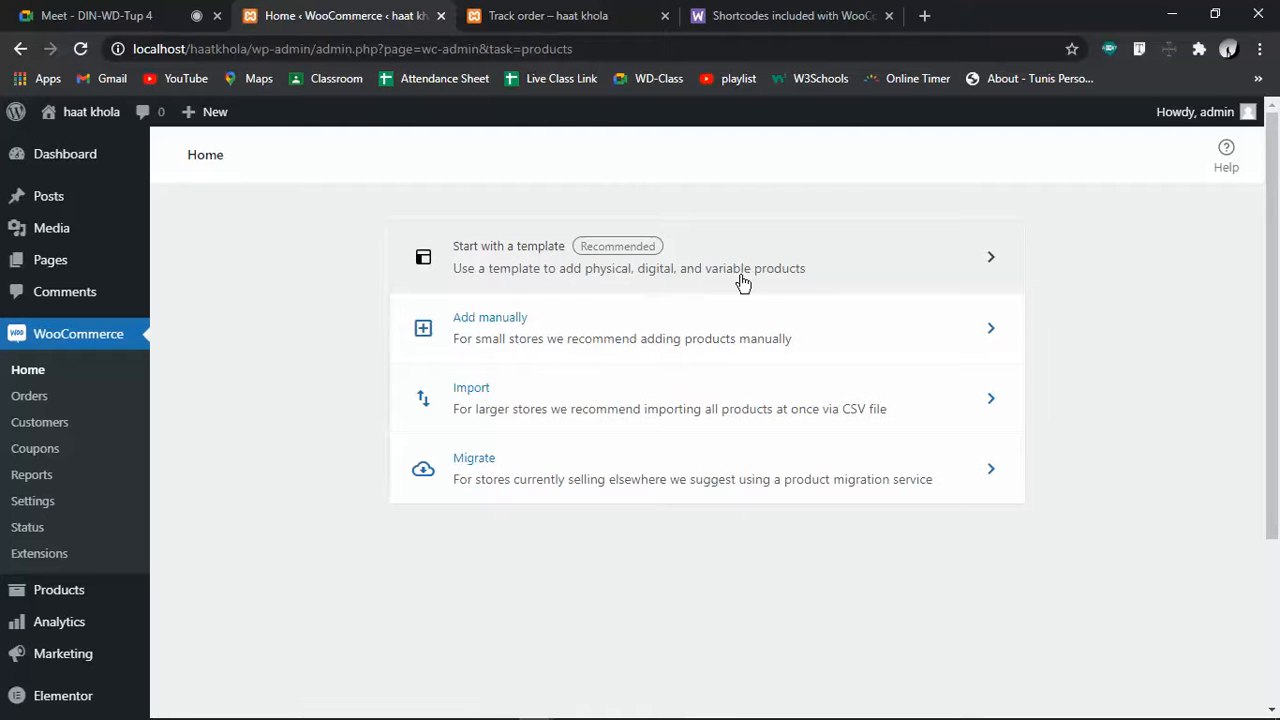
left_click(681, 275)
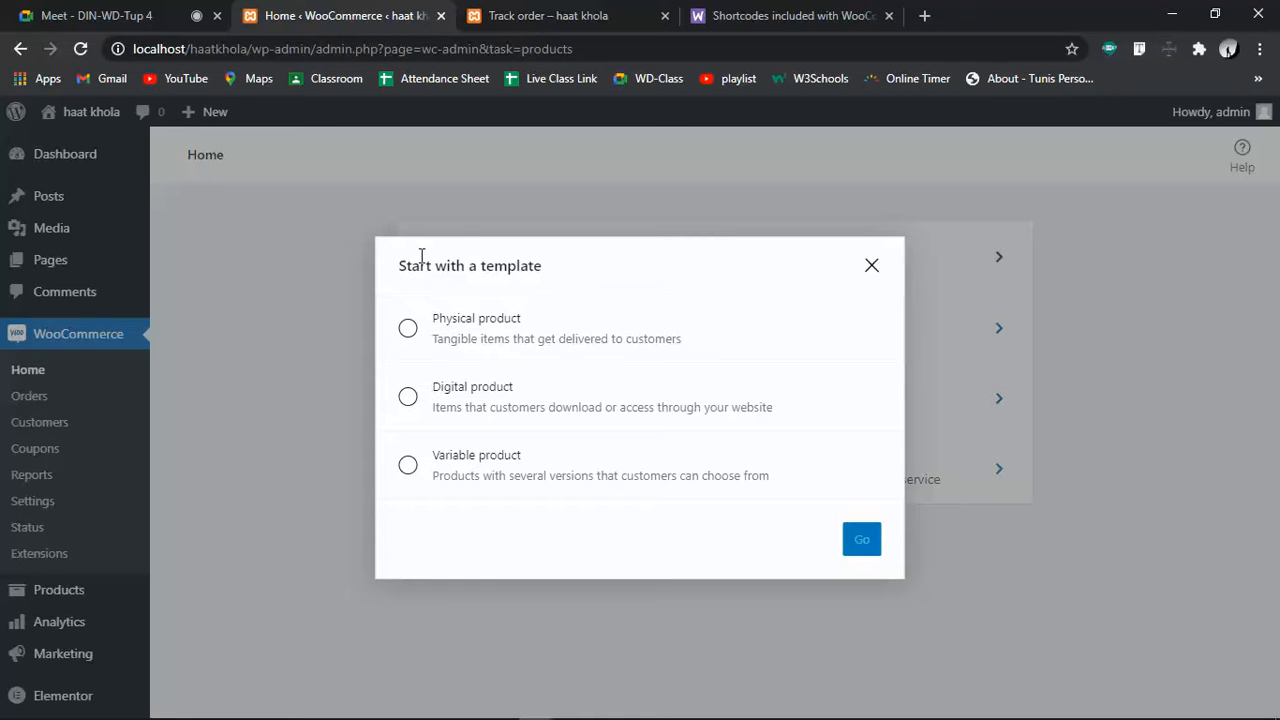
Create a new draft product from the Physical product template
left_click(410, 329)
left_click(858, 548)
left_click(857, 545)
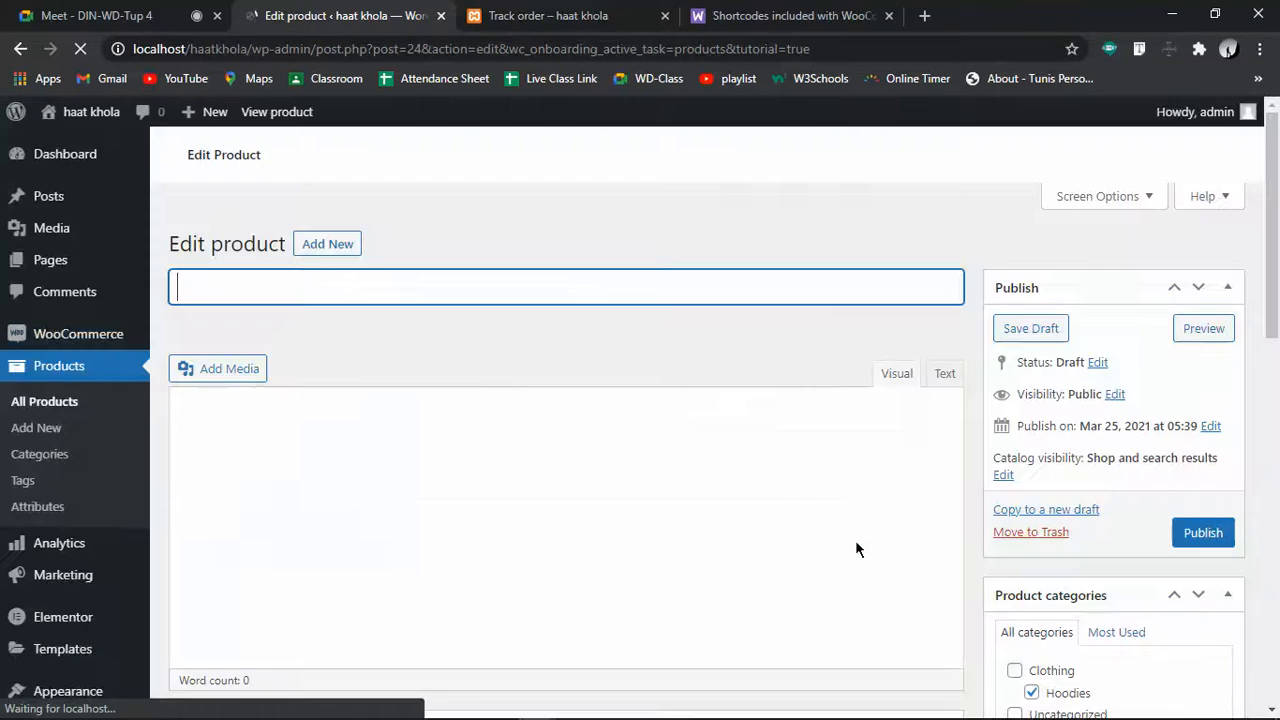
Name the product 'Hoodie', replacing the temporary title 'abcd'
scroll(494, 431, "down", 3)
scroll(496, 431, "down", 3)
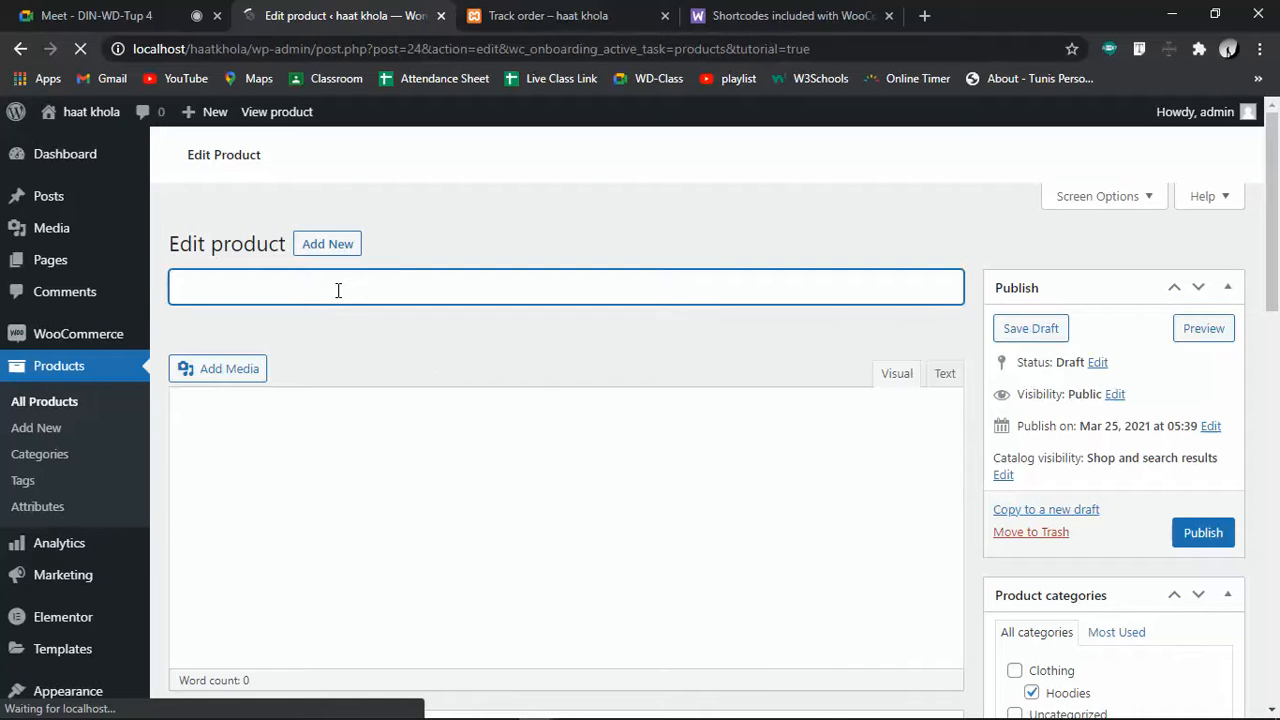
scroll(474, 529, "down", 3)
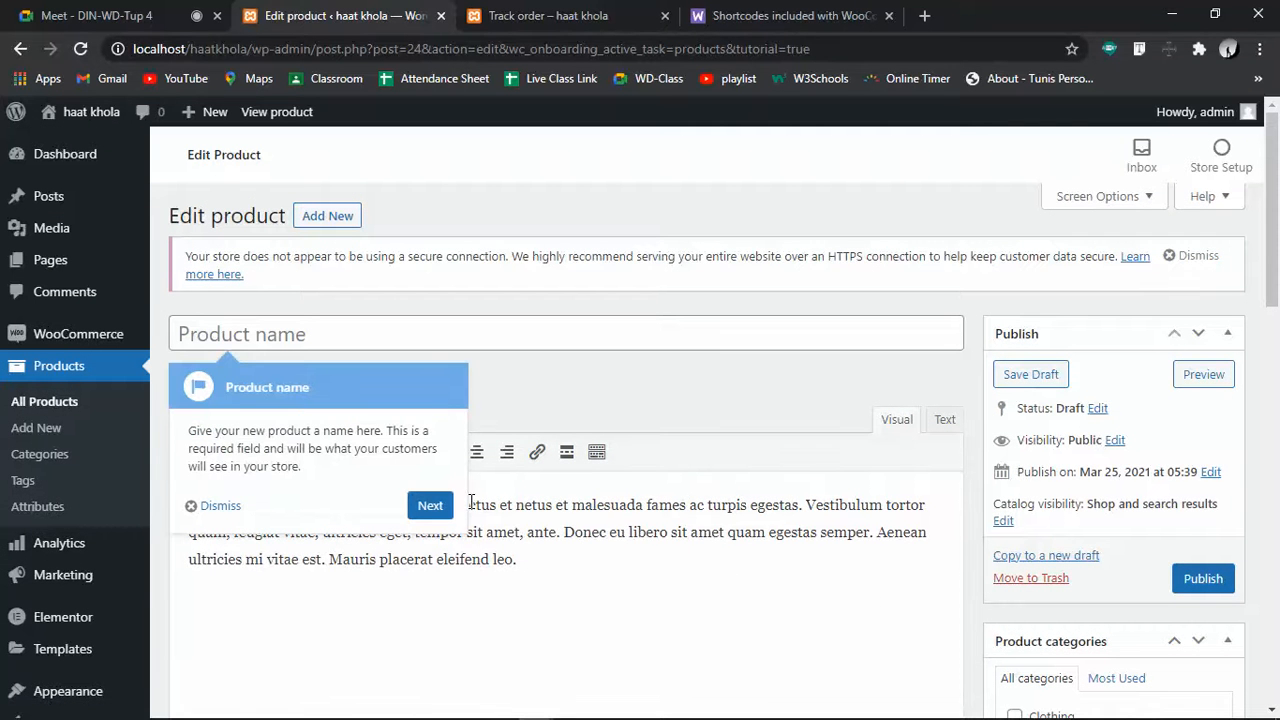
left_click(425, 505)
left_click(326, 335)
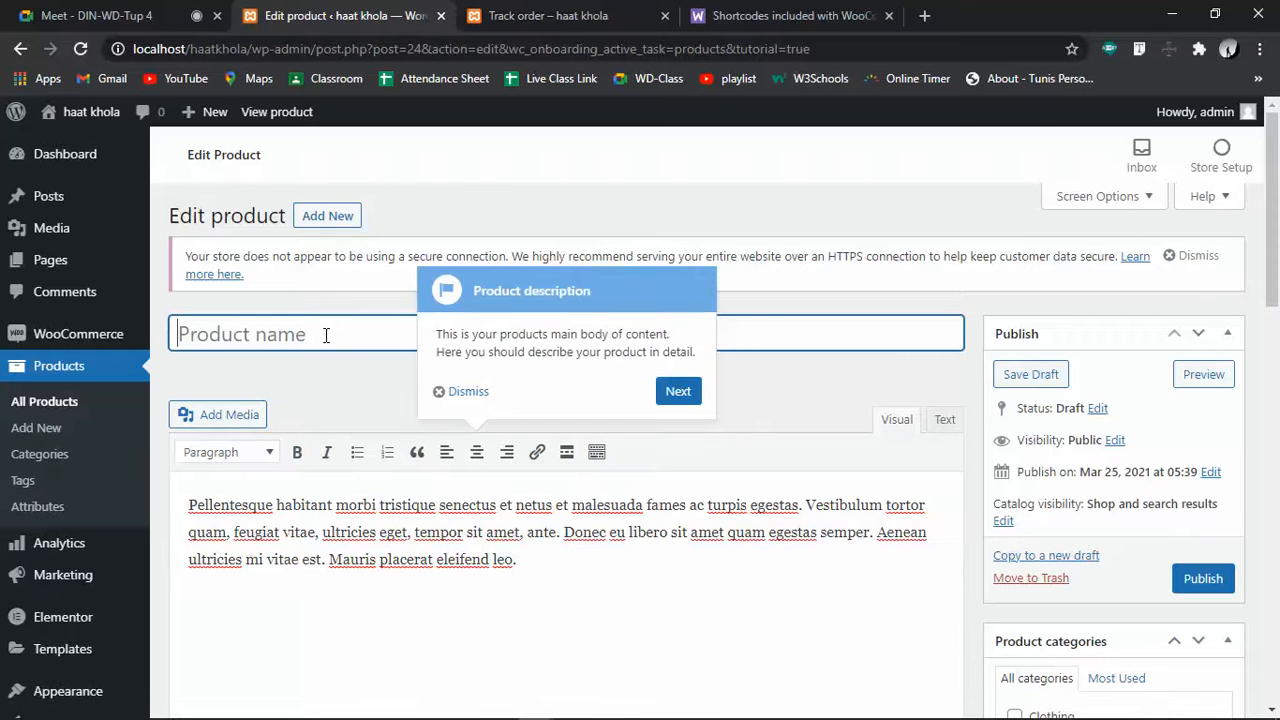
type("abcd")
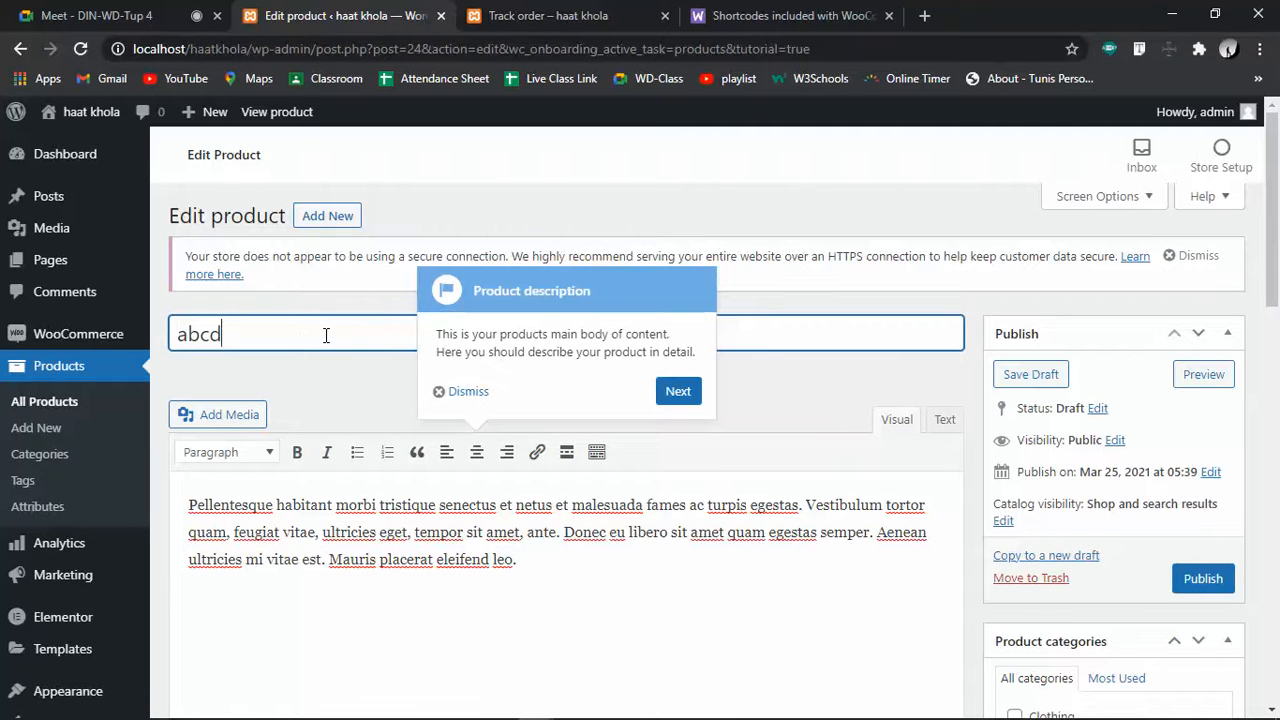
scroll(340, 400, "down", 15)
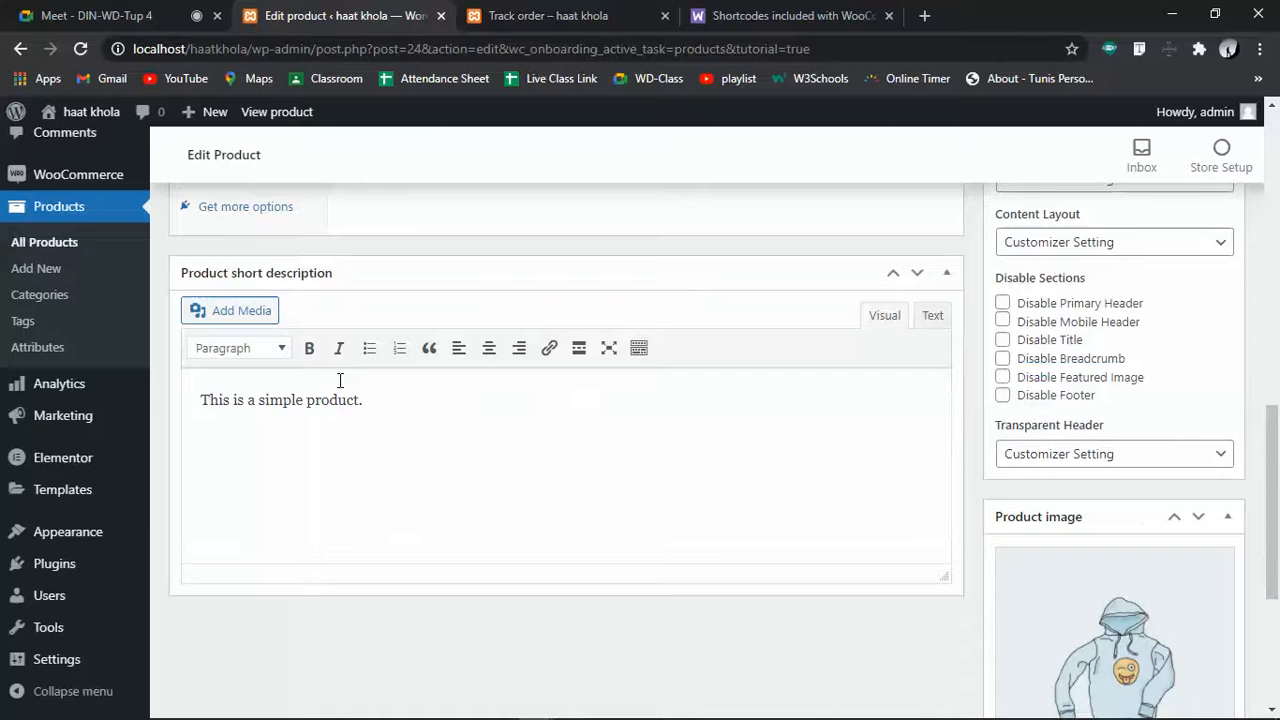
scroll(355, 400, "up", 2)
scroll(620, 430, "down", 5)
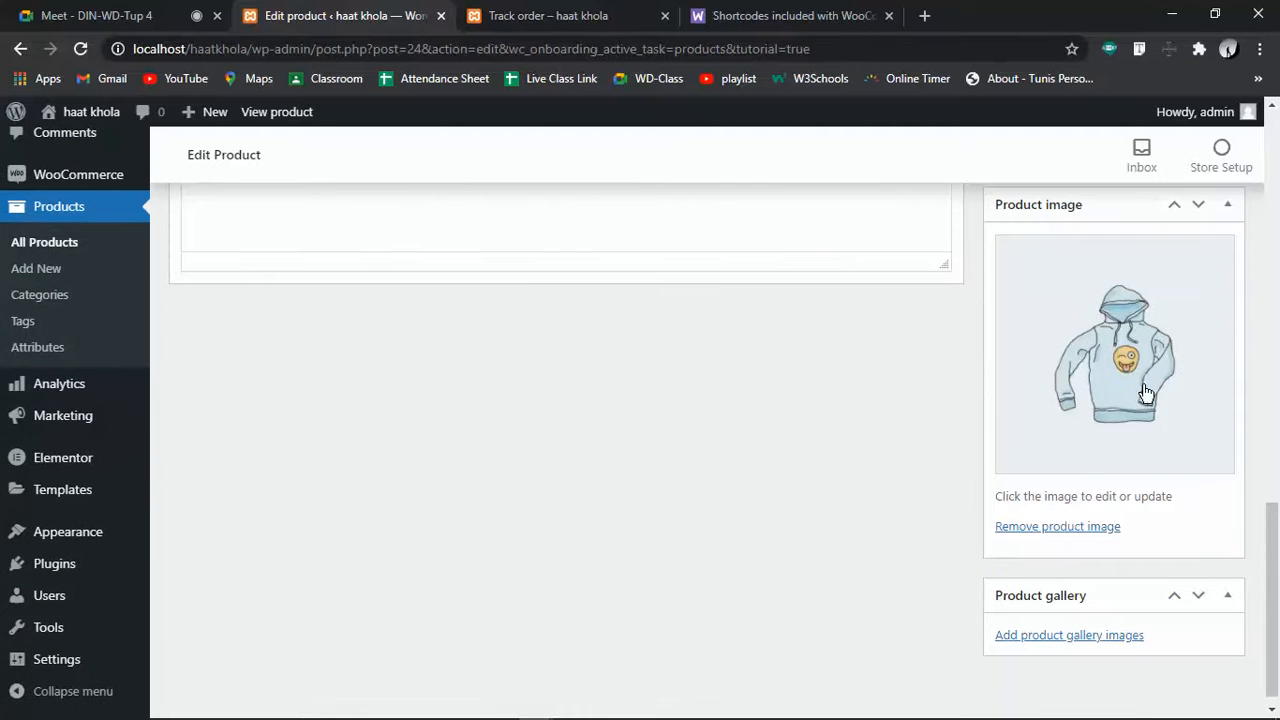
scroll(1060, 409, "up", 20)
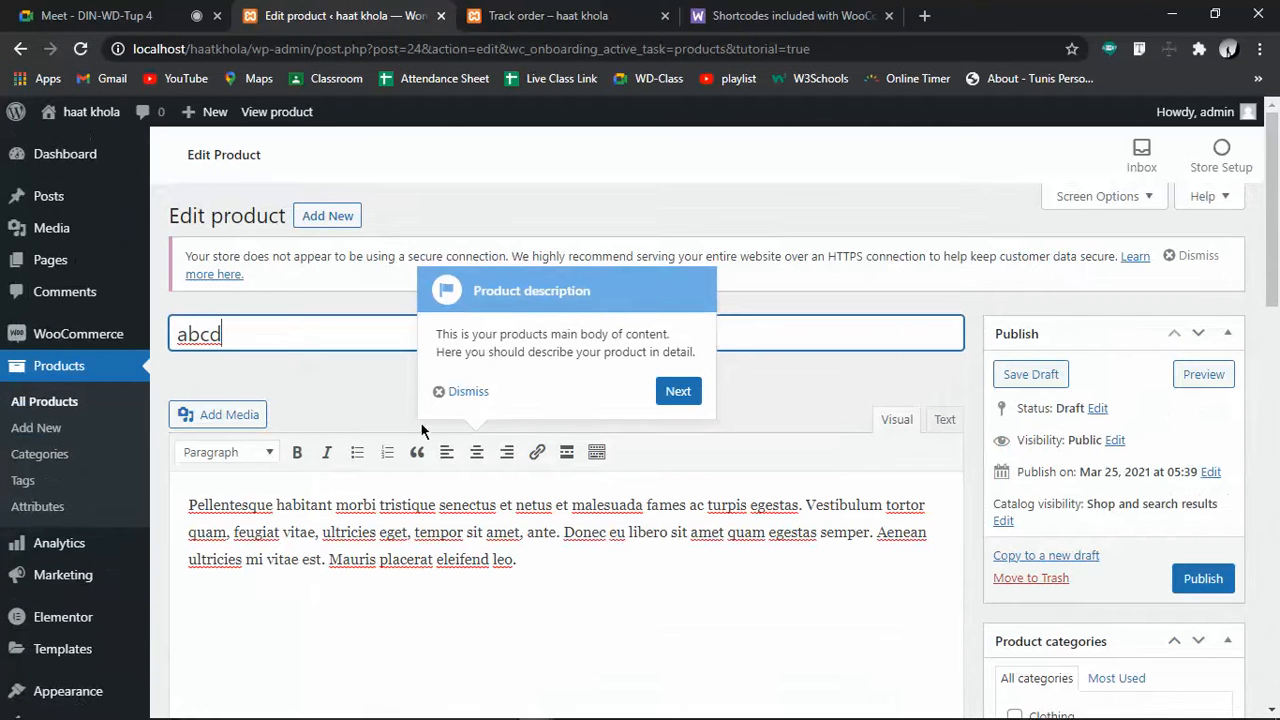
double_click(237, 330)
mouse_move(130, 327)
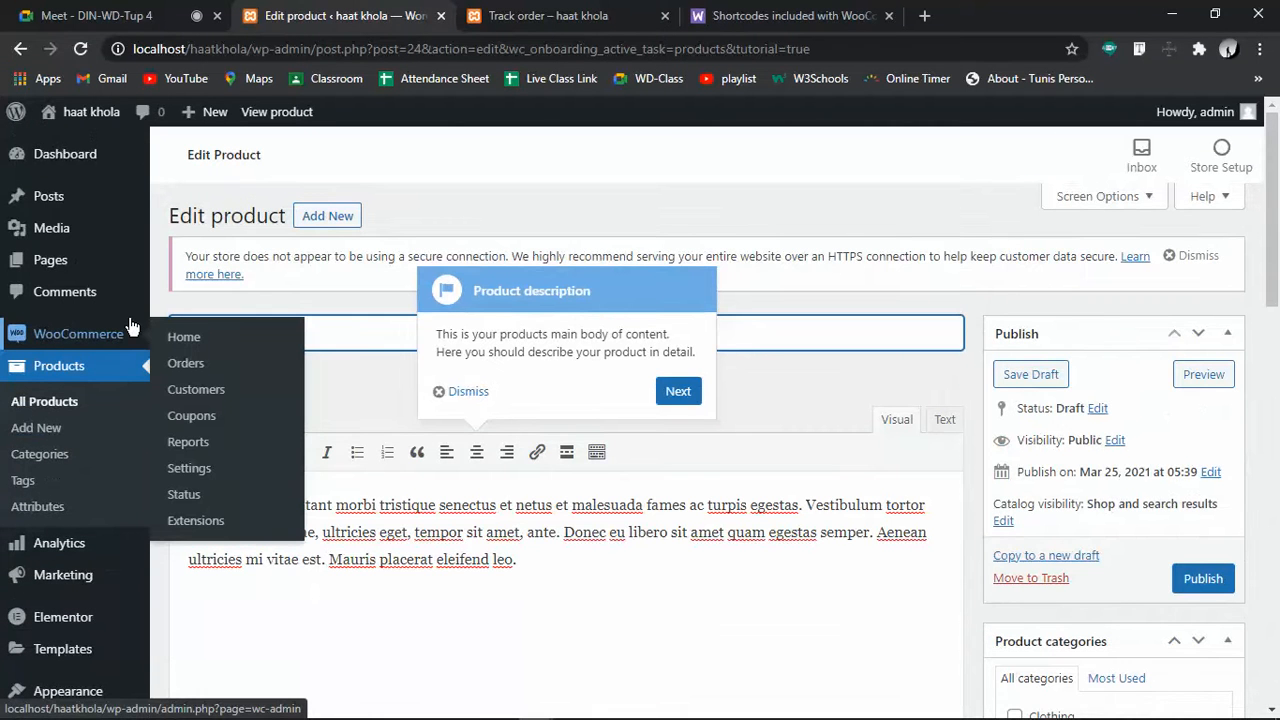
type("Hoodie")
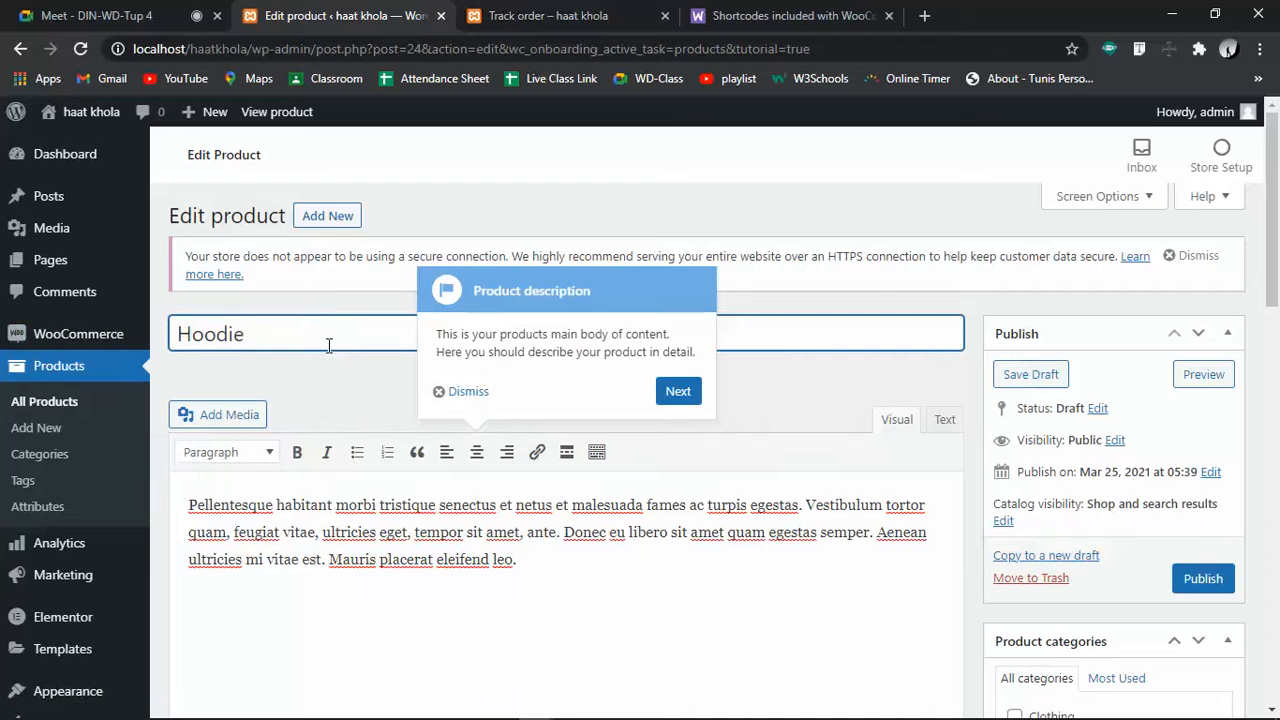
Step the product tour past the description, product type, virtual, downloadable and prices tips
left_click(676, 392)
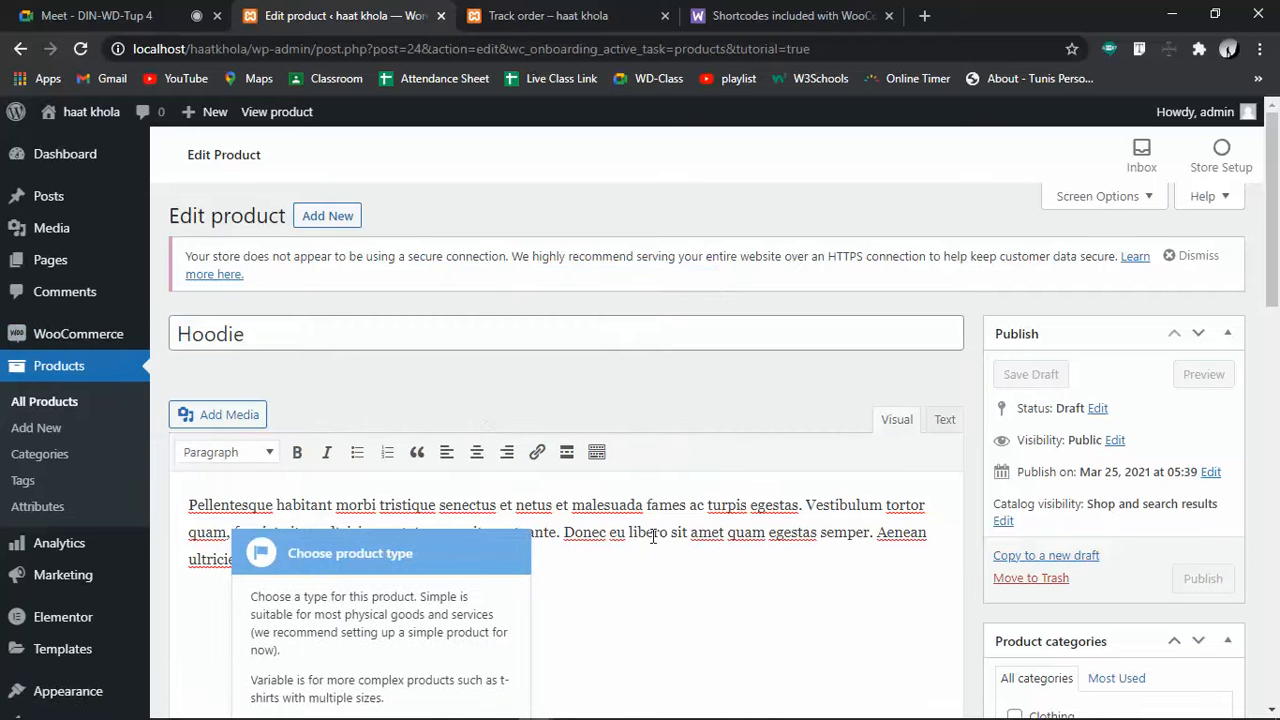
scroll(749, 514, "down", 3)
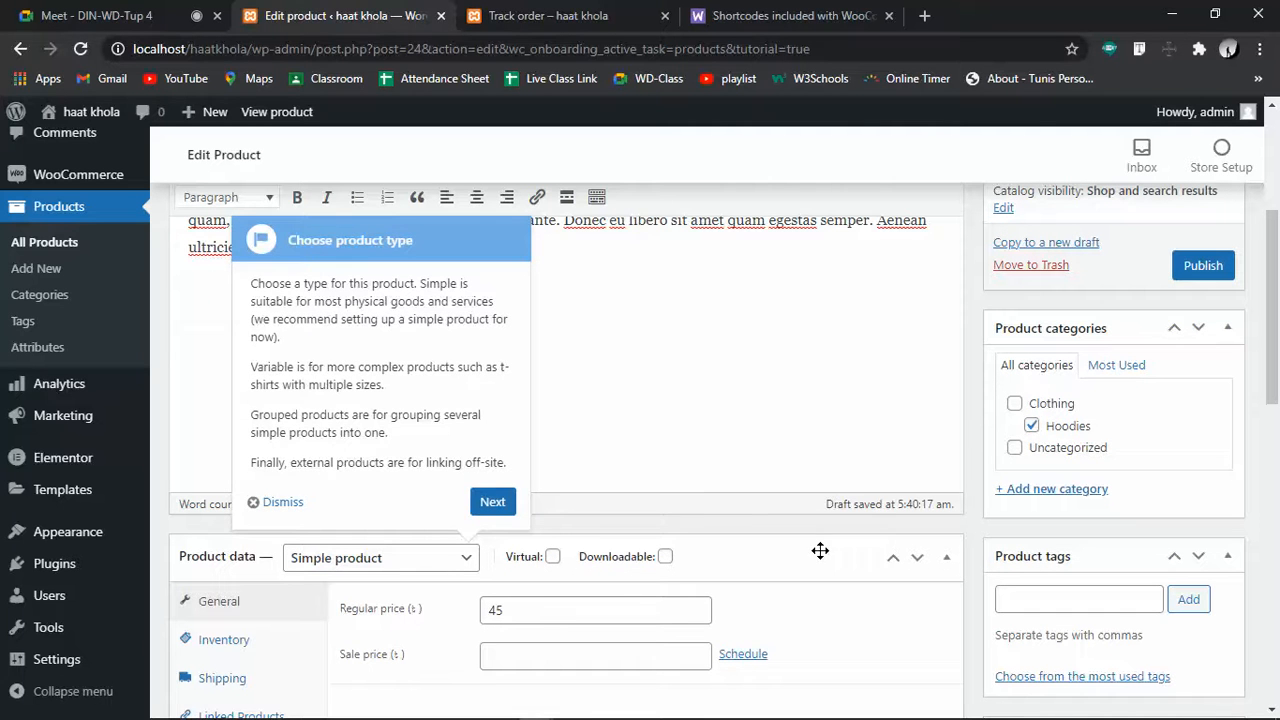
left_click(474, 497)
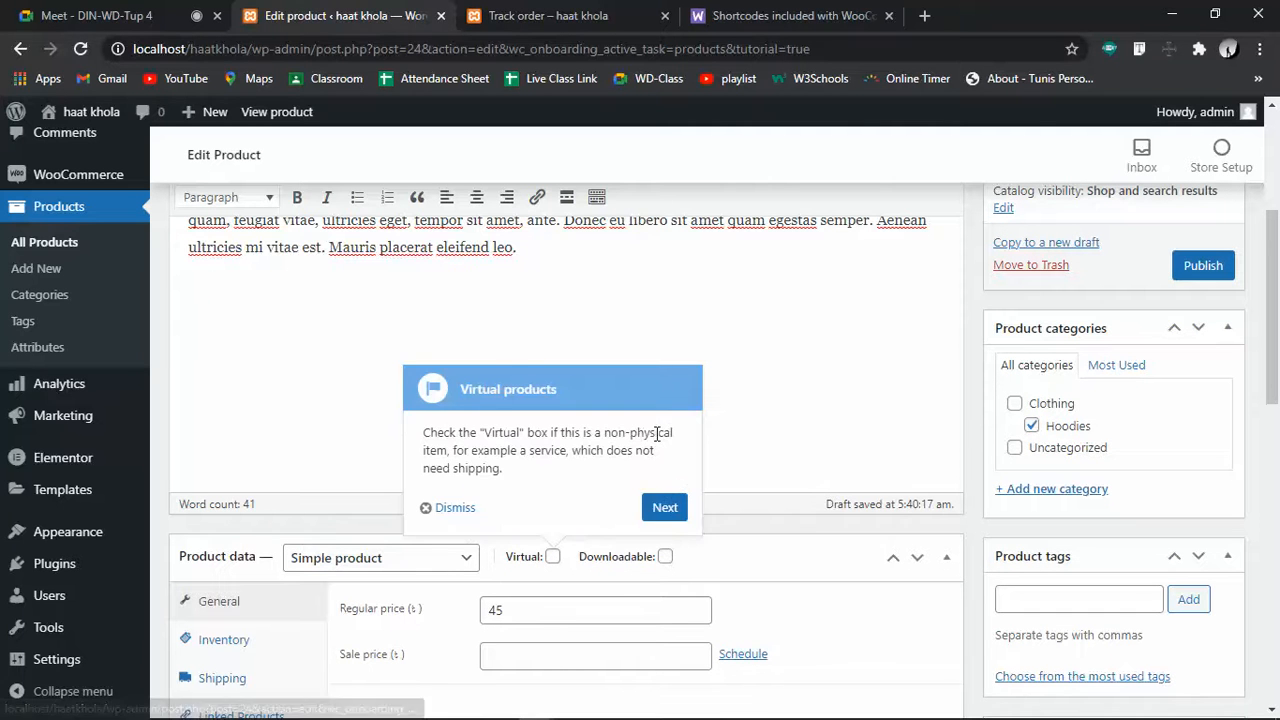
left_click(668, 508)
left_click(775, 507)
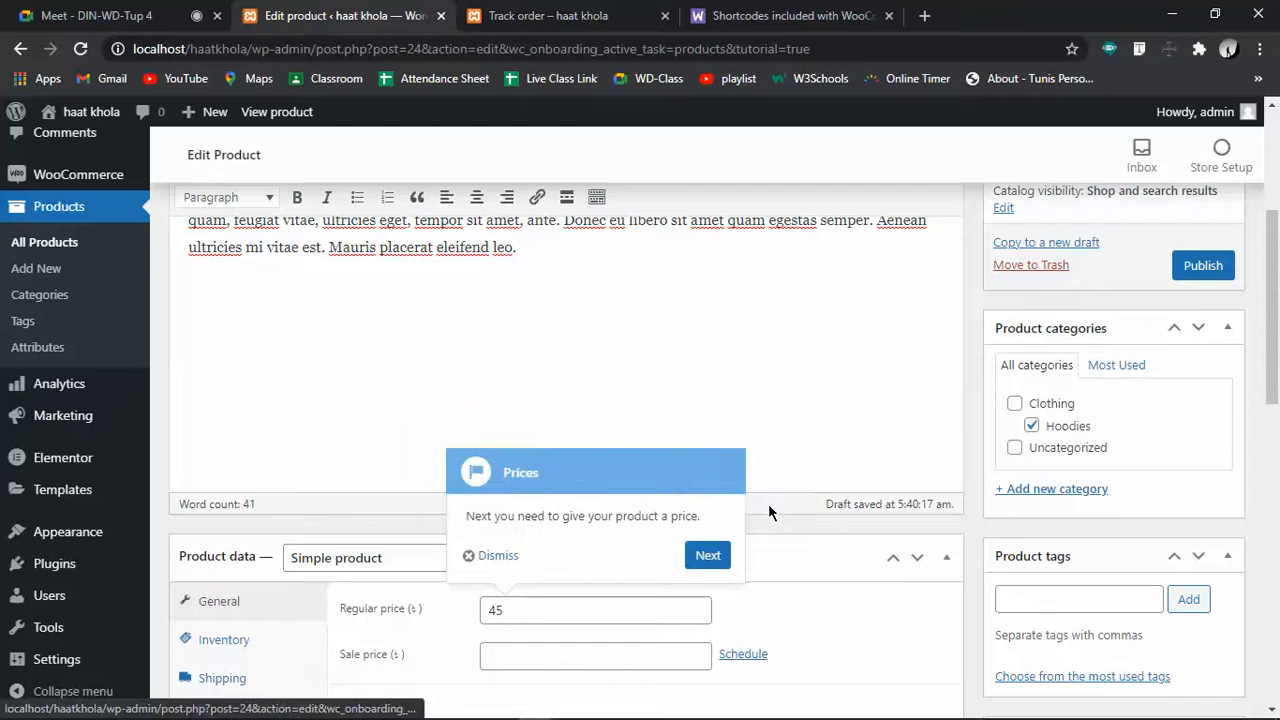
left_click(707, 556)
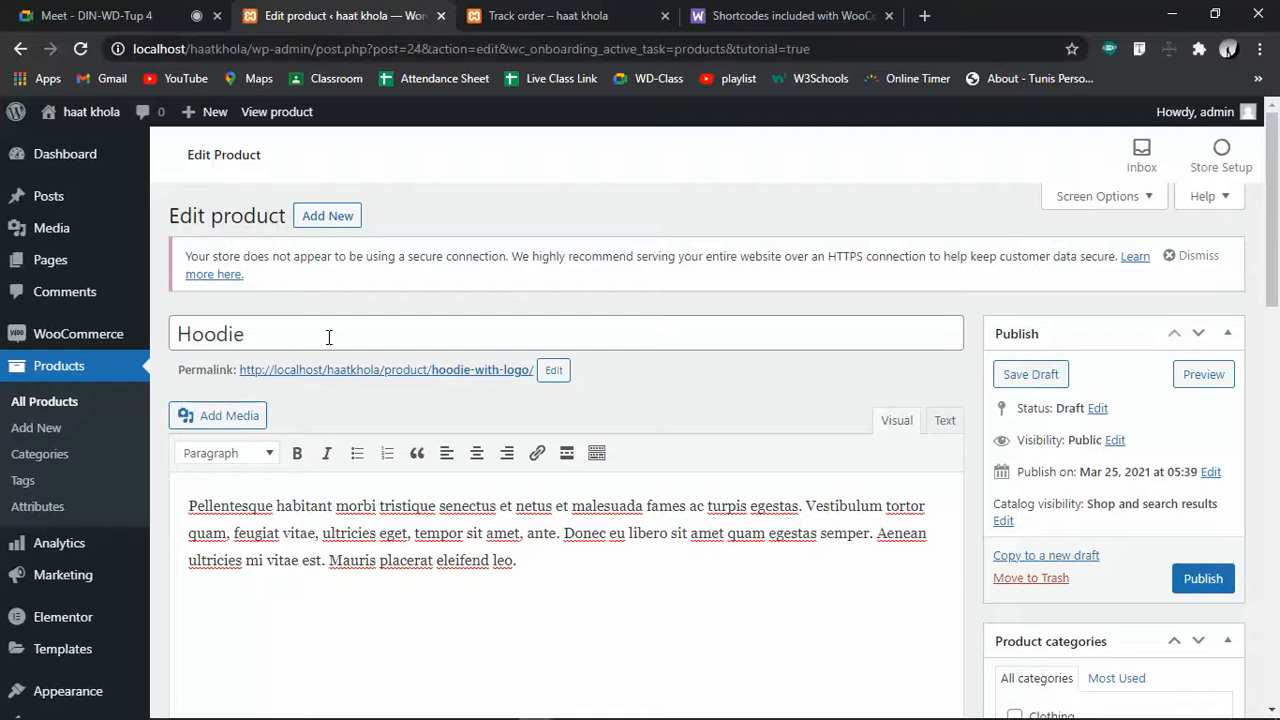
left_click(310, 326)
left_click_drag(270, 330, 177, 333)
left_click(294, 334)
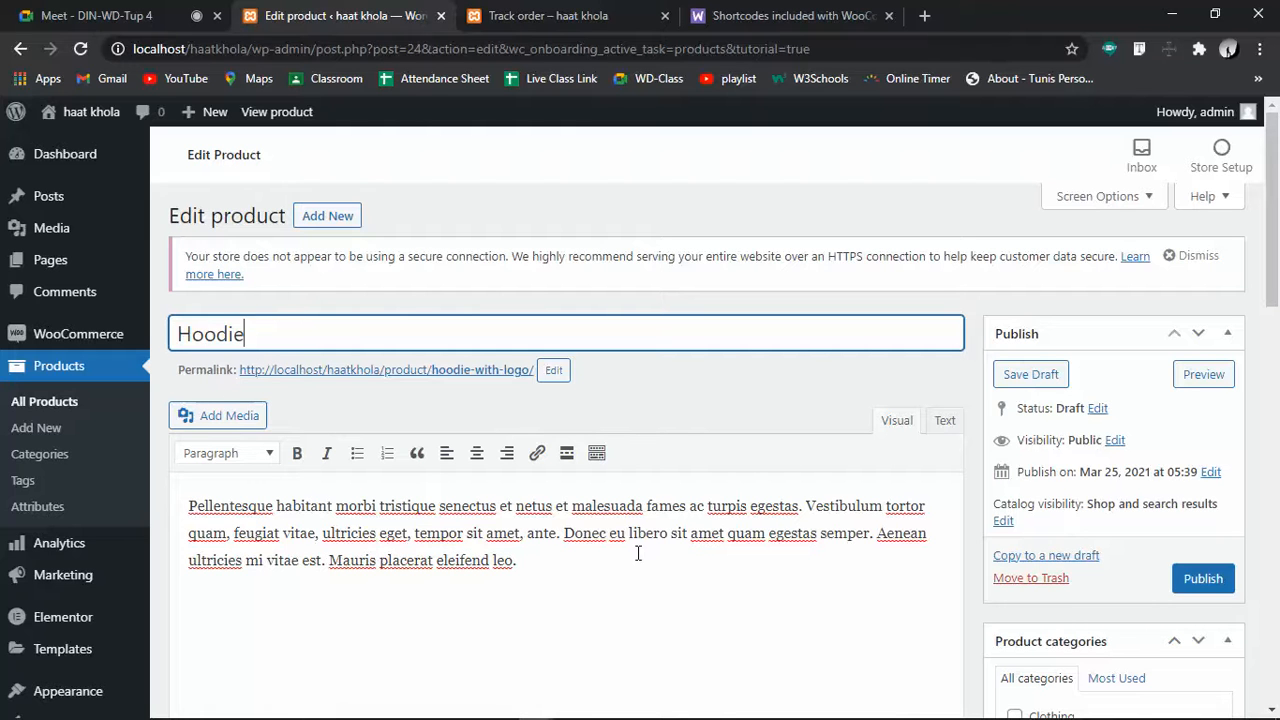
left_click_drag(557, 560, 157, 505)
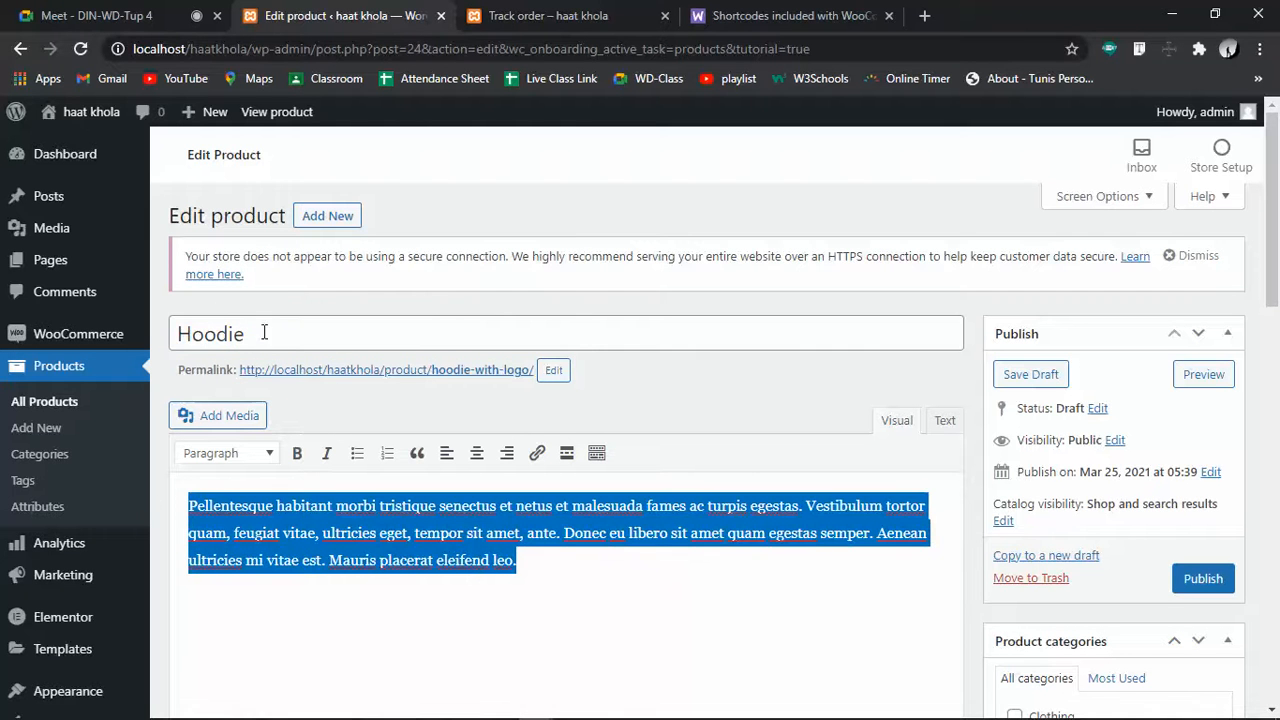
scroll(1023, 547, "down", 15)
double_click(251, 330)
left_click(471, 341)
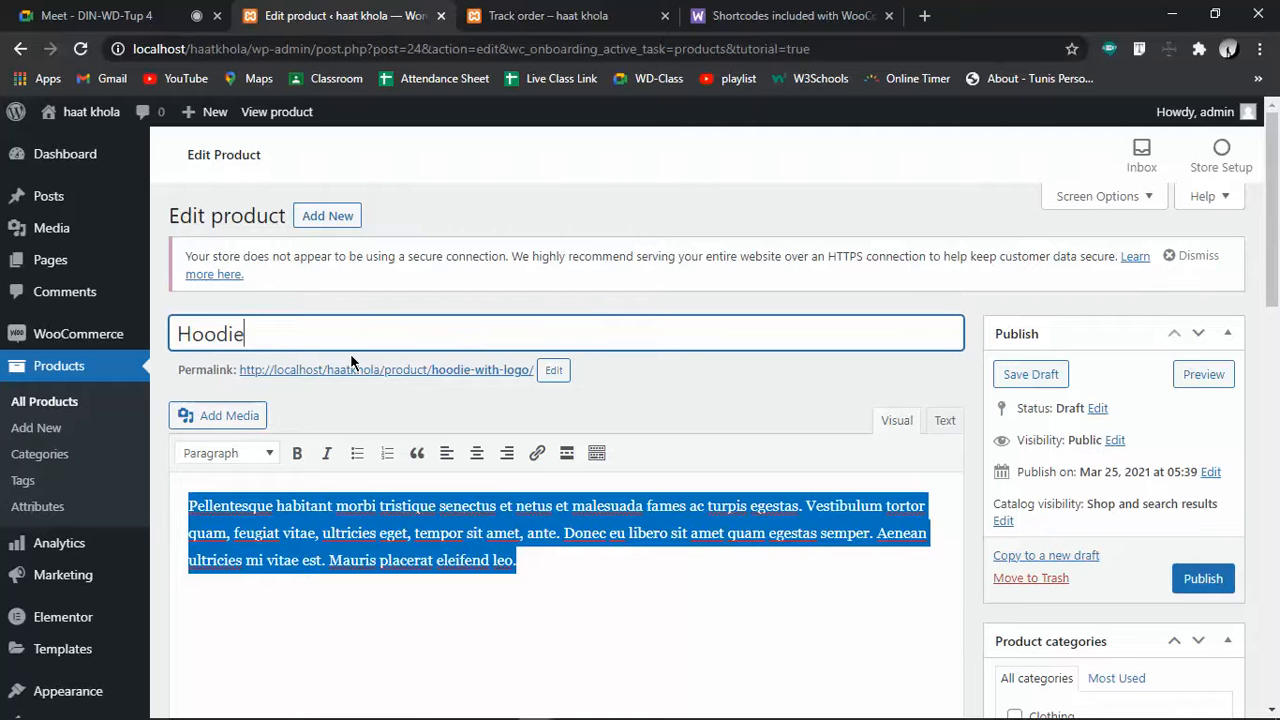
left_click(403, 557)
left_click_drag(562, 563, 183, 509)
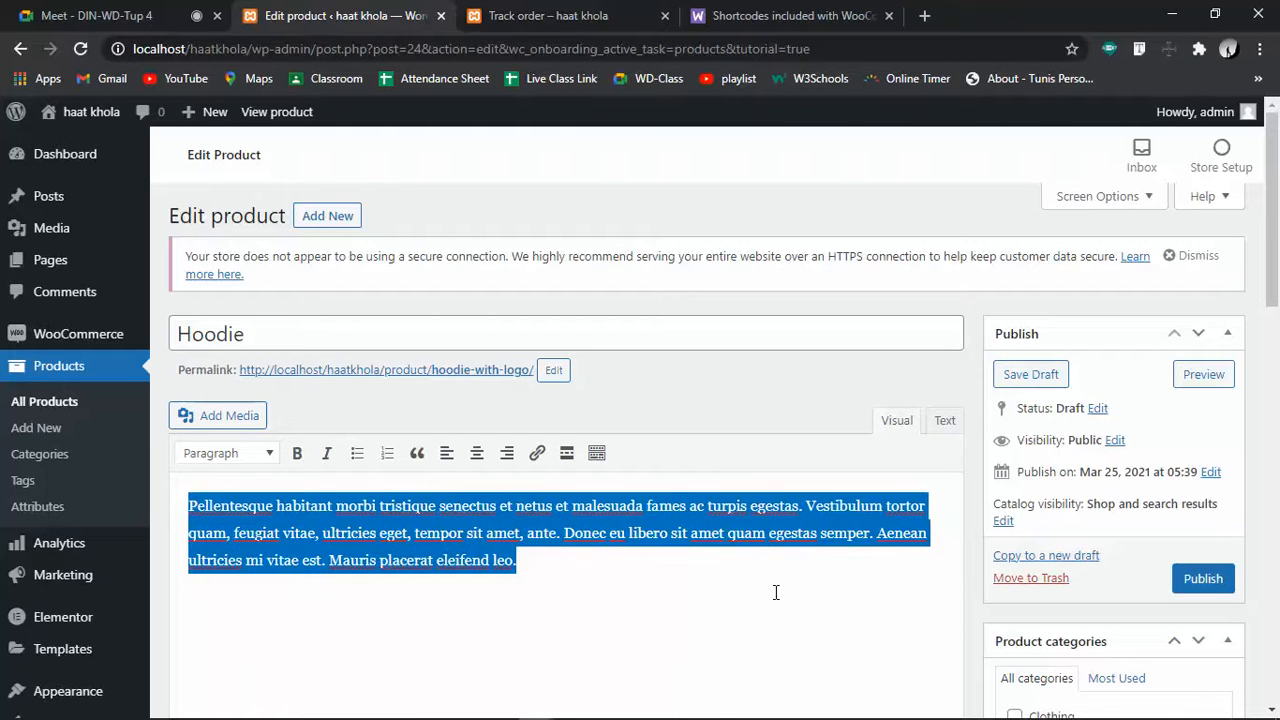
scroll(774, 591, "down", 2)
scroll(775, 592, "up", 2)
left_click(675, 575)
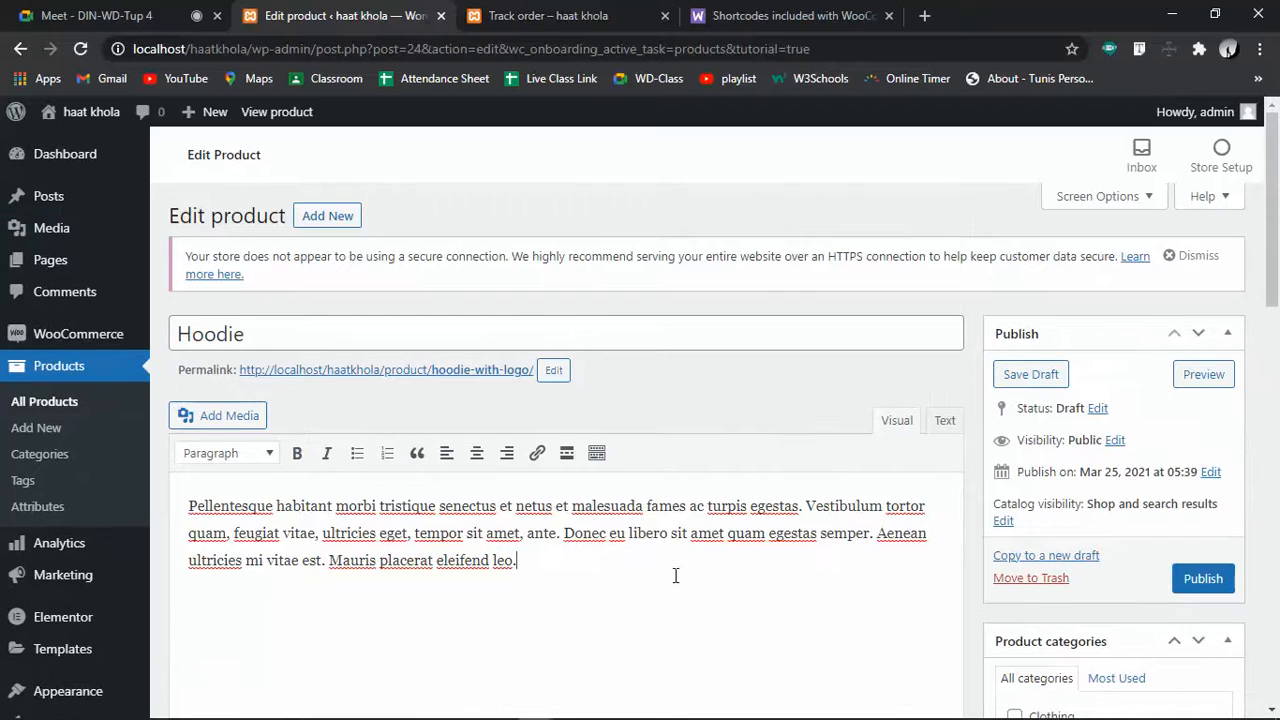
scroll(703, 645, "down", 4)
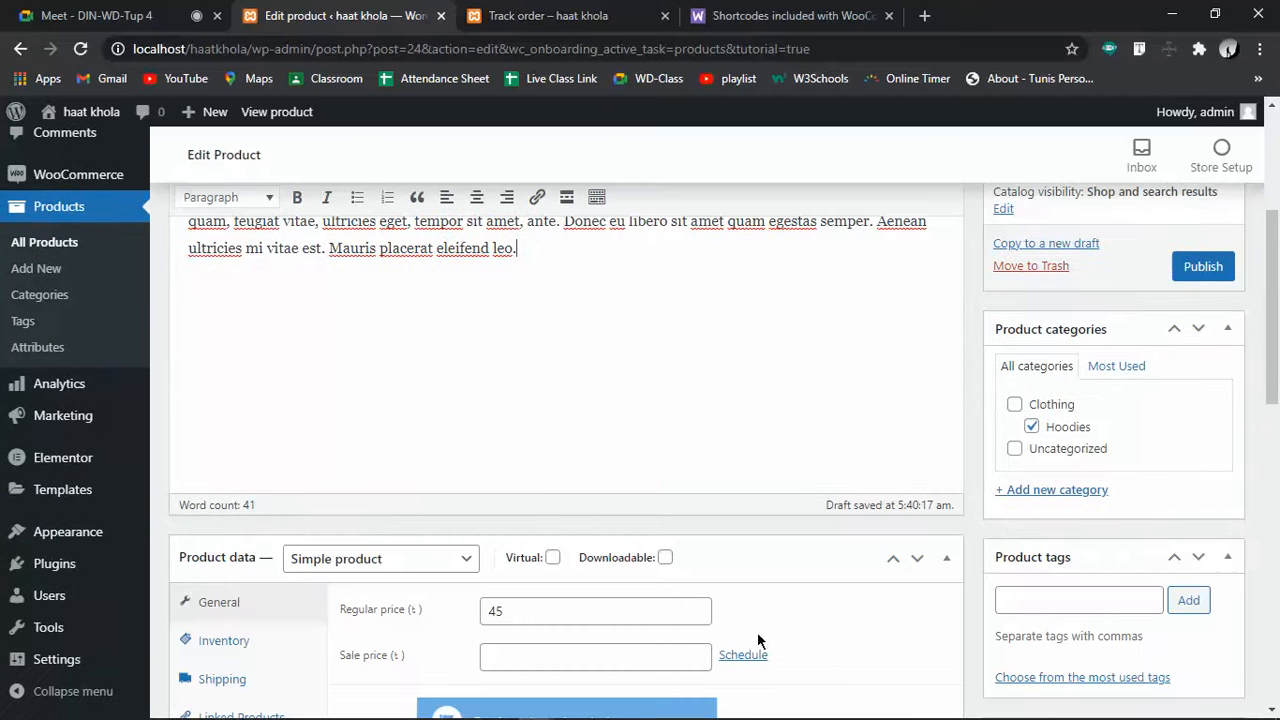
left_click_drag(534, 268, 168, 220)
left_click(525, 404)
scroll(525, 404, "down", 4)
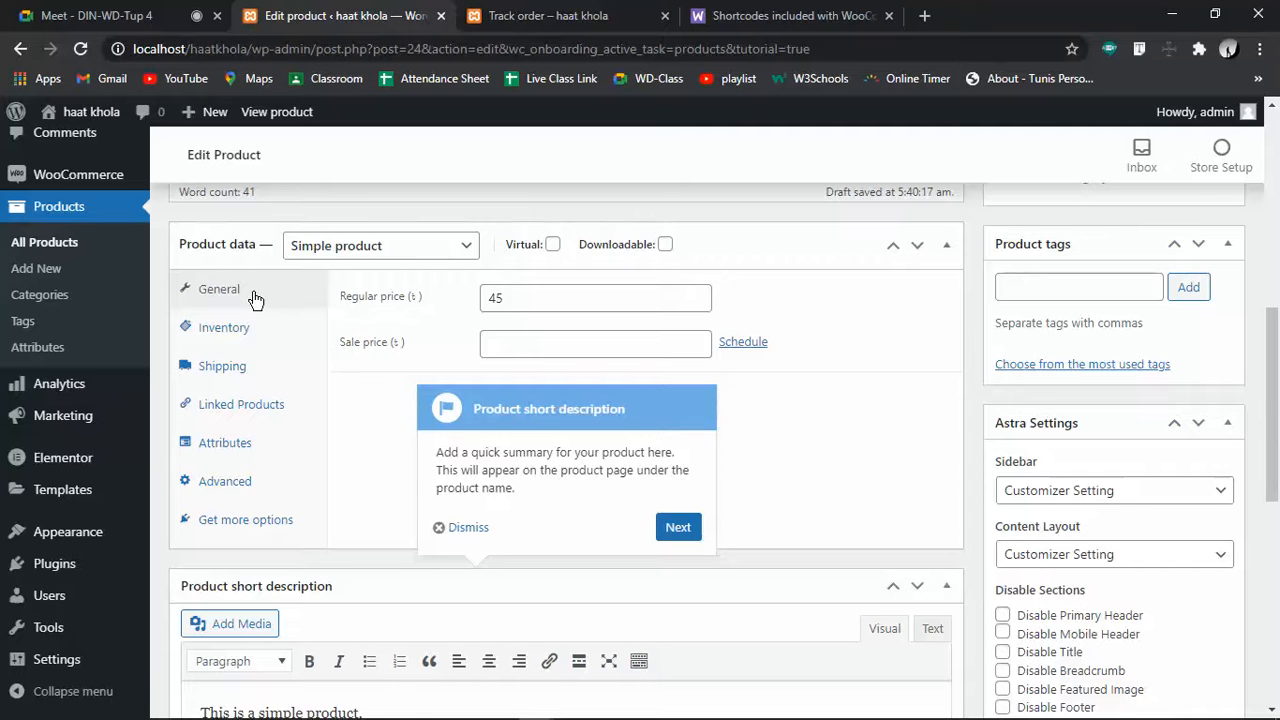
Change the regular price from 45 to 650
left_click_drag(505, 294, 444, 305)
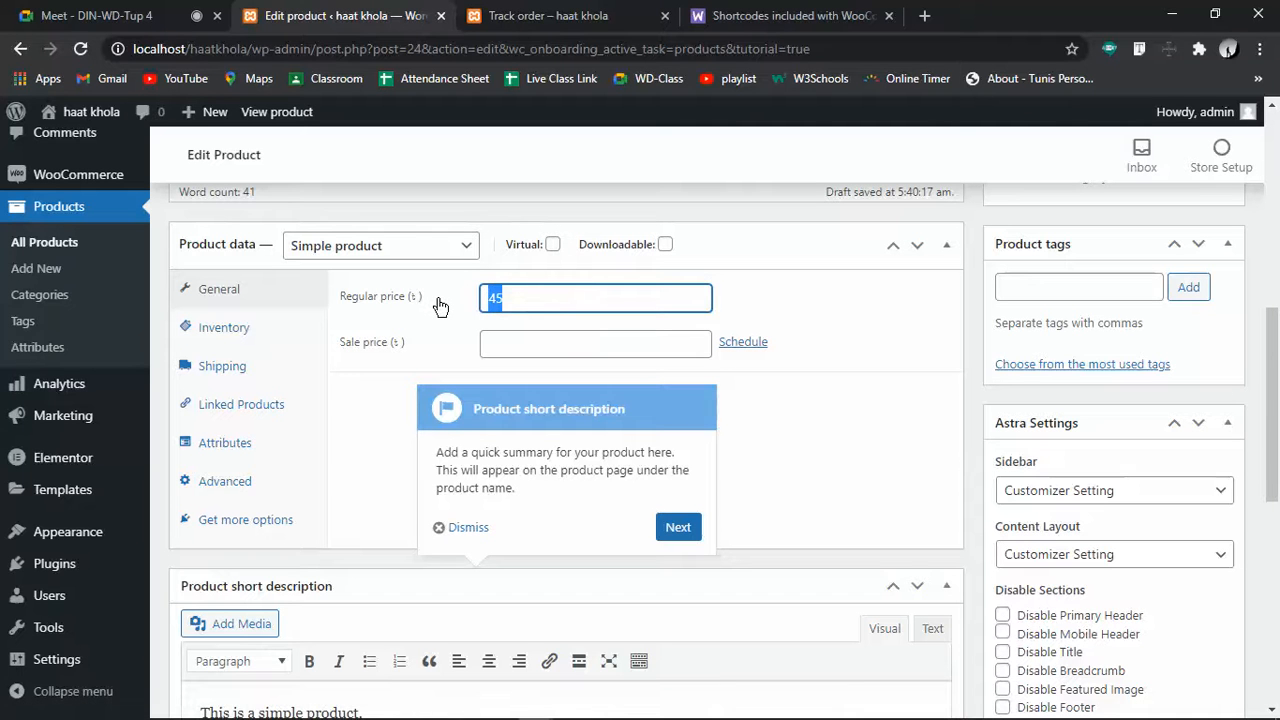
type("550")
left_click(537, 348)
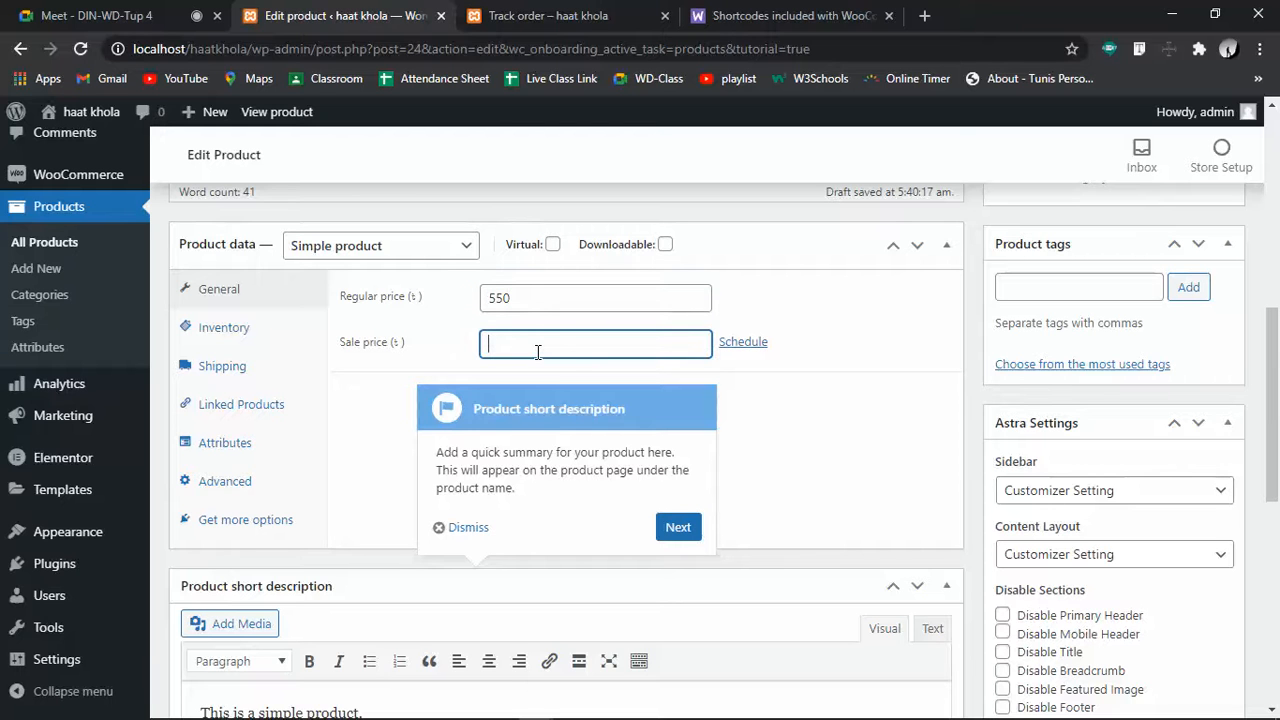
left_click(525, 293)
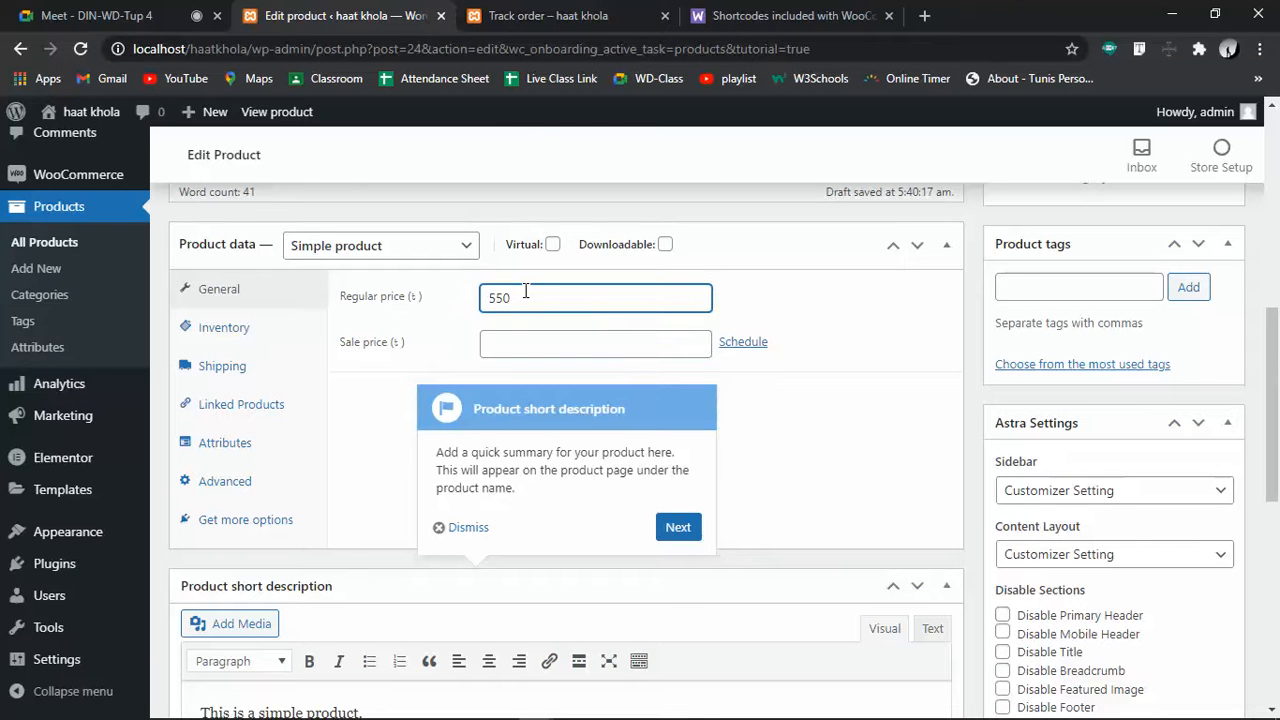
key("BackSpace")
type("6")
Enter a 550 sale price and reveal the sale schedule date fields
left_click(530, 342)
type("550")
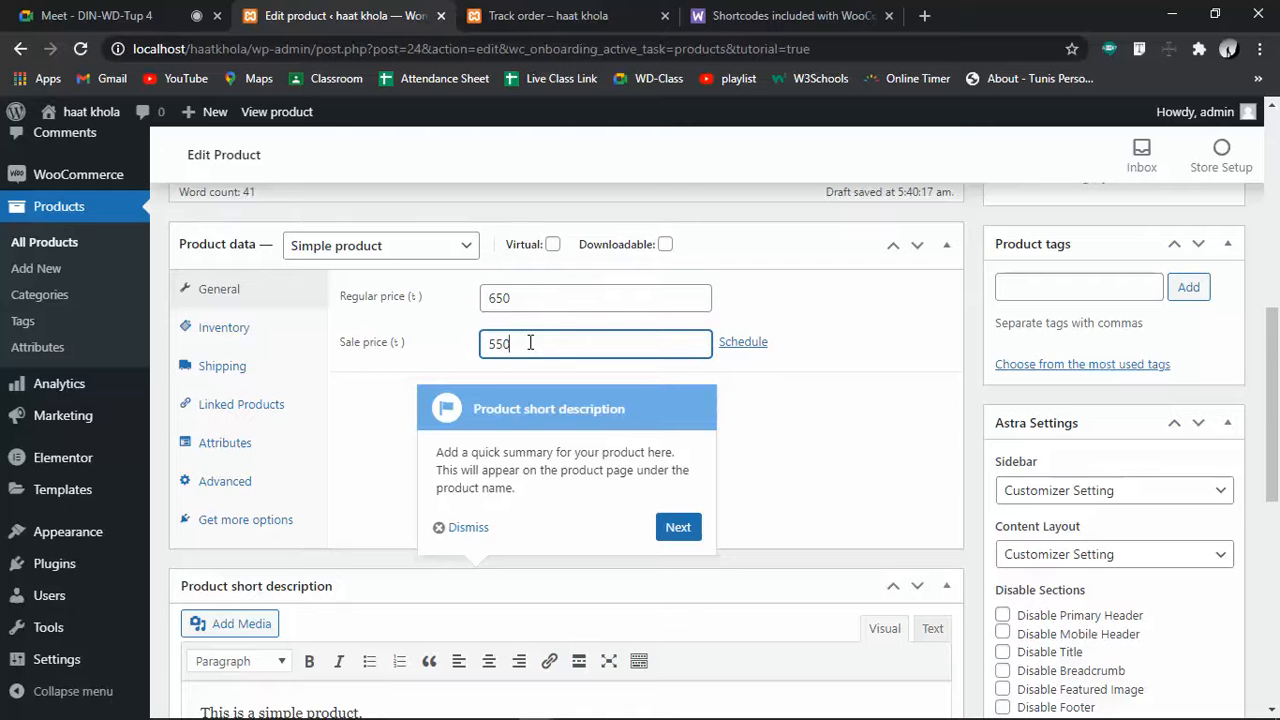
double_click(521, 292)
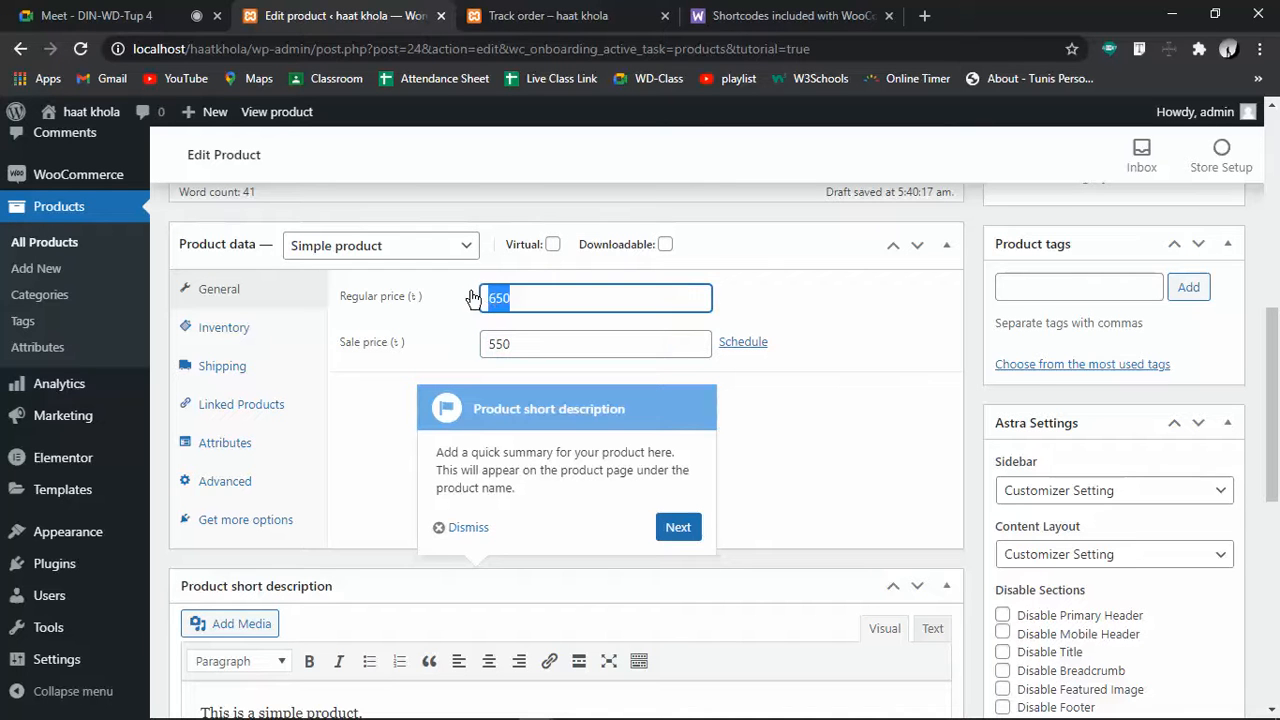
double_click(537, 342)
left_click(522, 349)
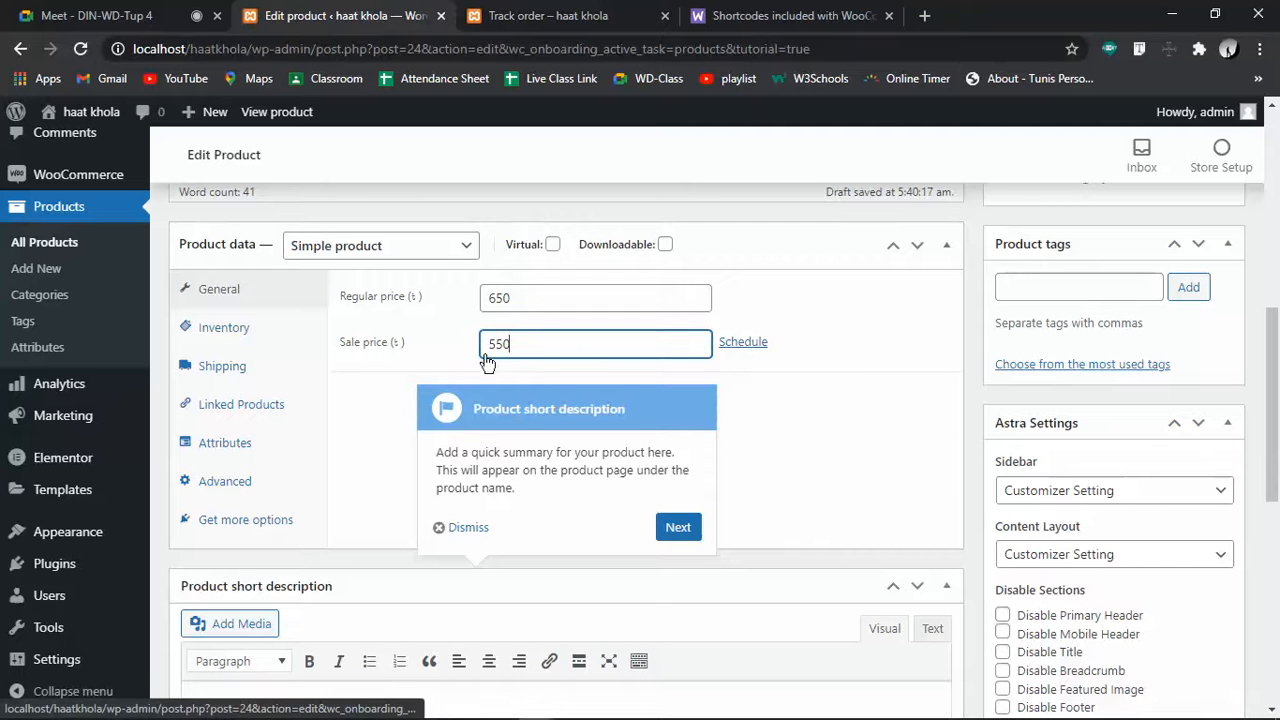
left_click(750, 343)
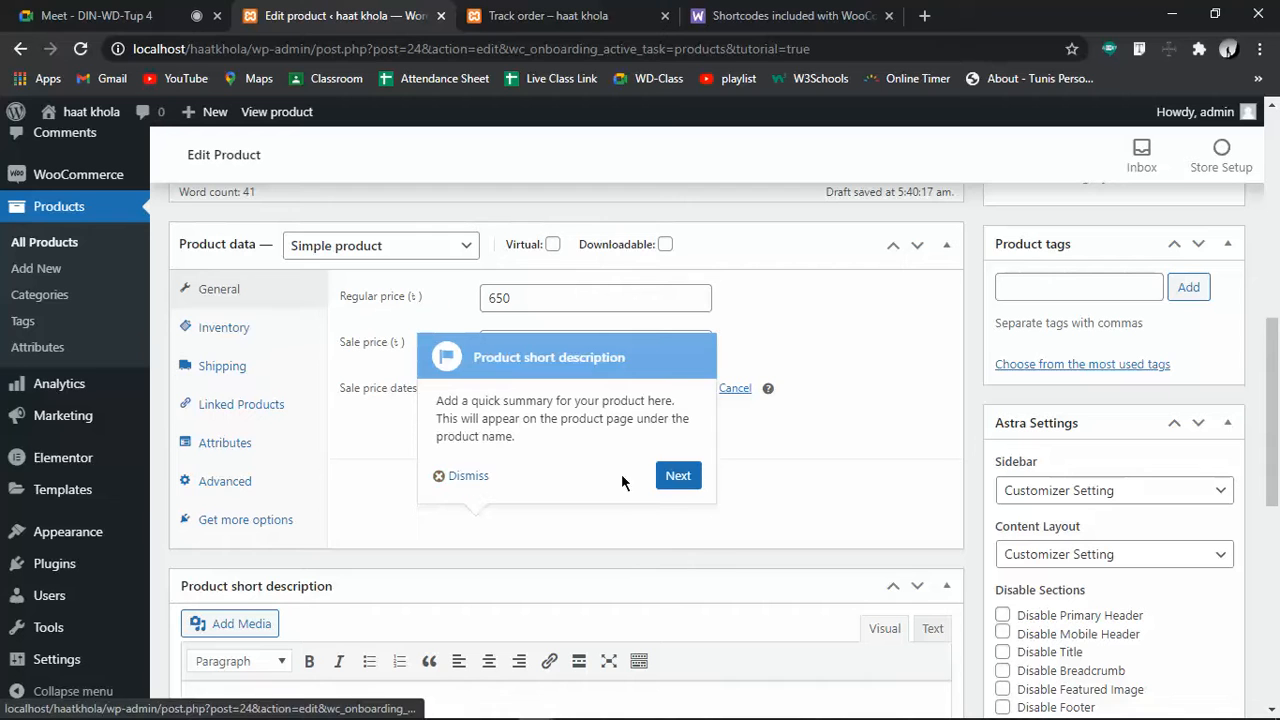
Schedule the sale to run from 2021-03-25 to 2021-03-31
left_click(678, 477)
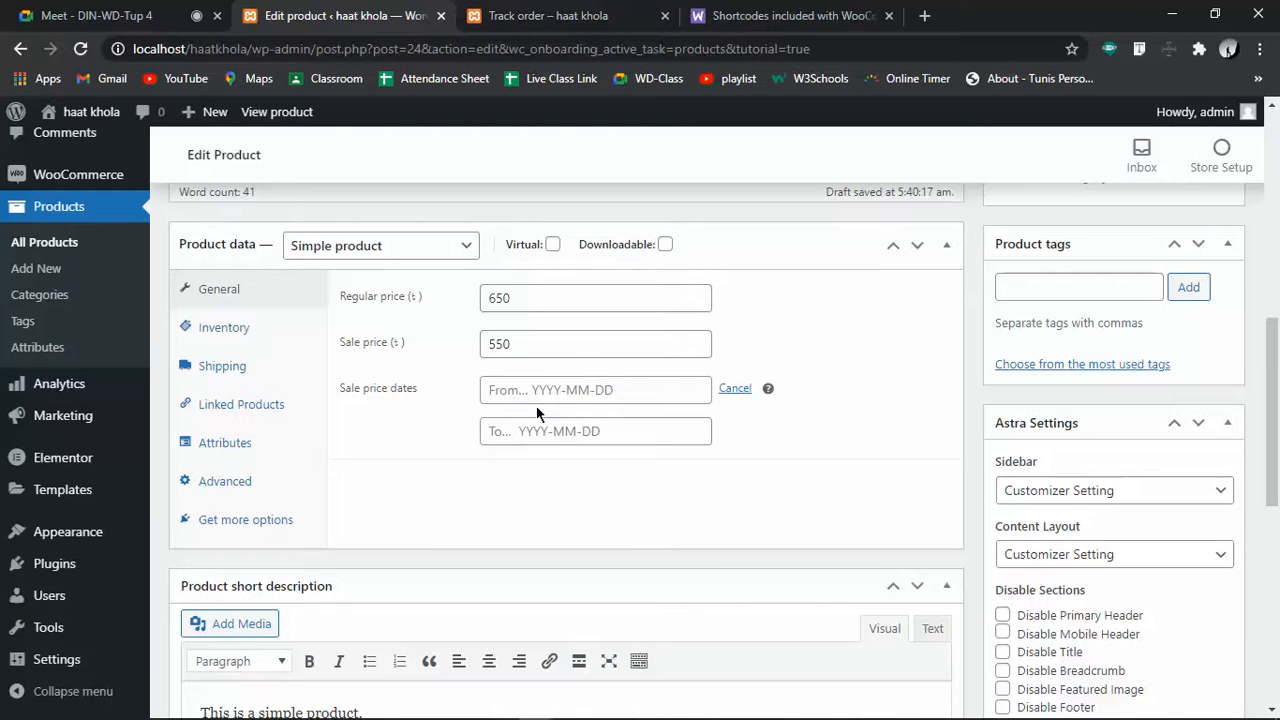
double_click(537, 305)
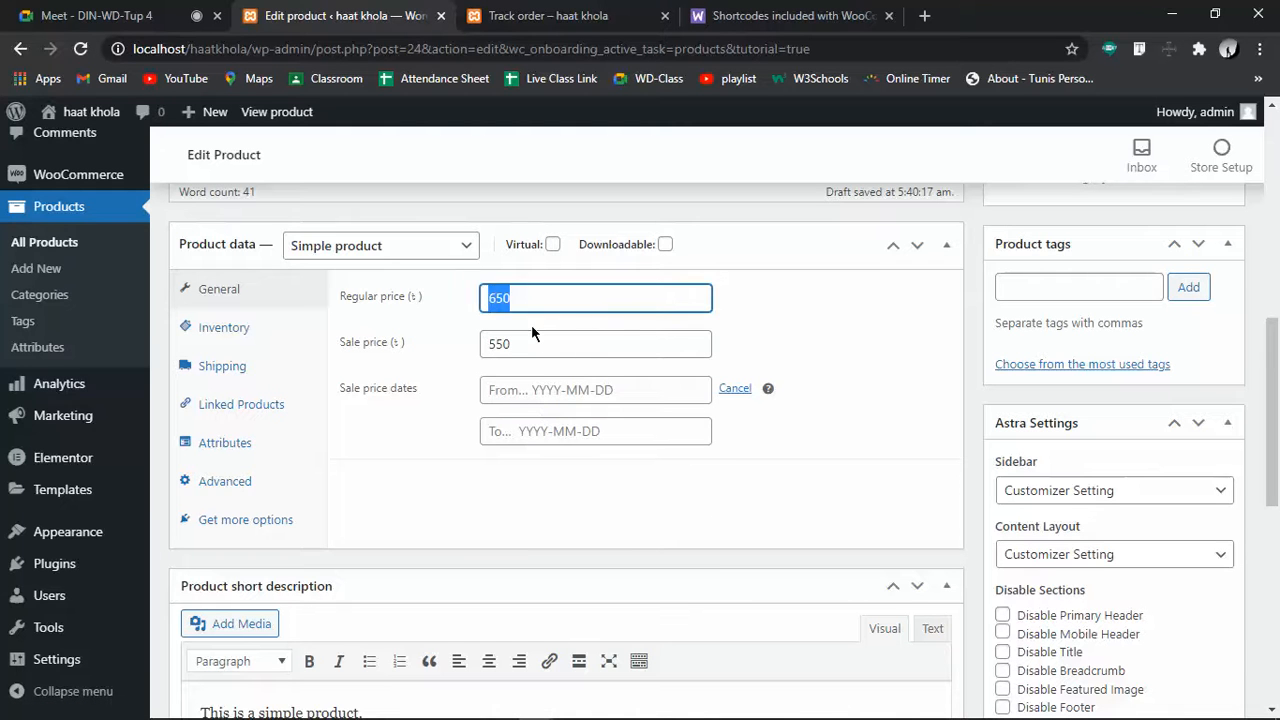
left_click_drag(528, 349, 483, 362)
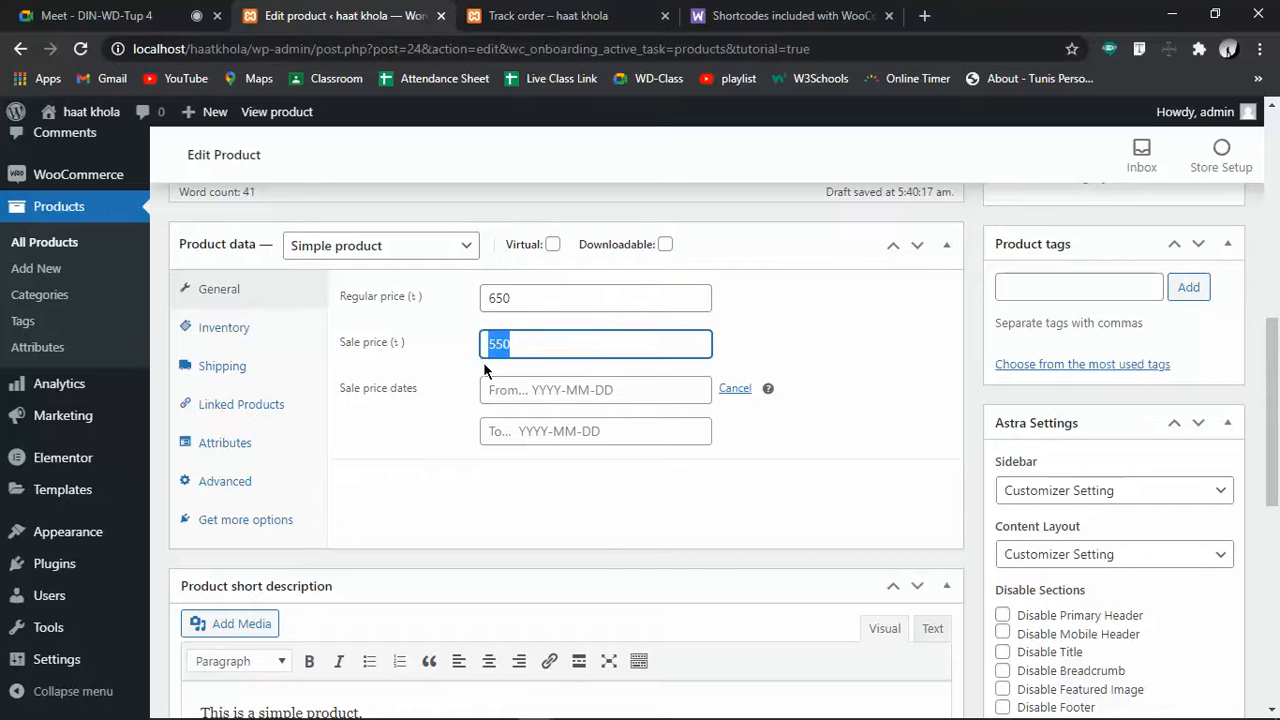
left_click(597, 393)
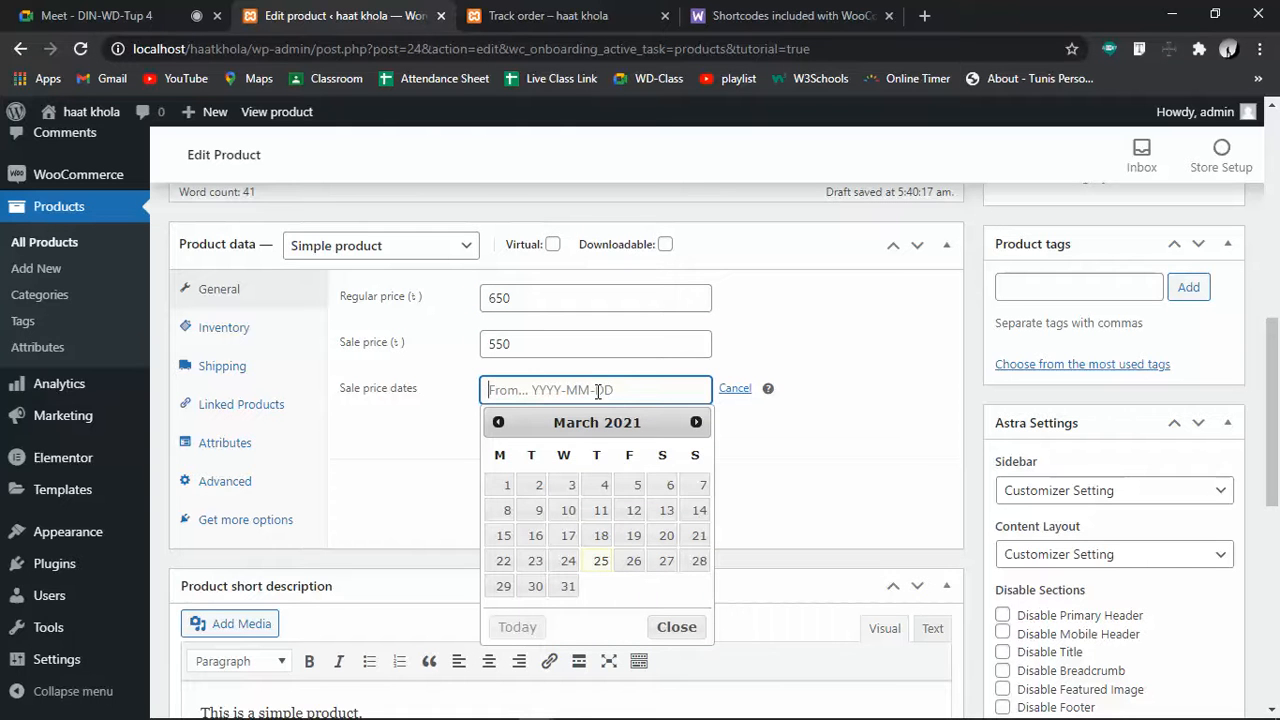
left_click(600, 561)
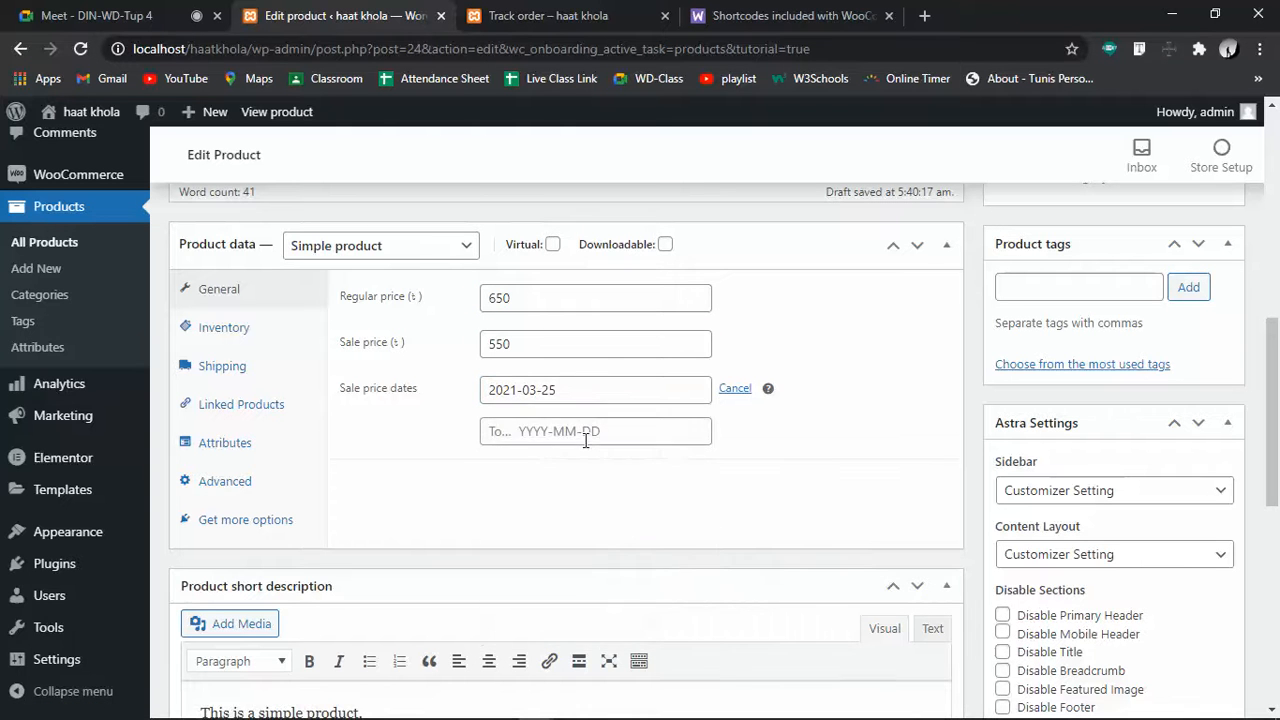
left_click(586, 437)
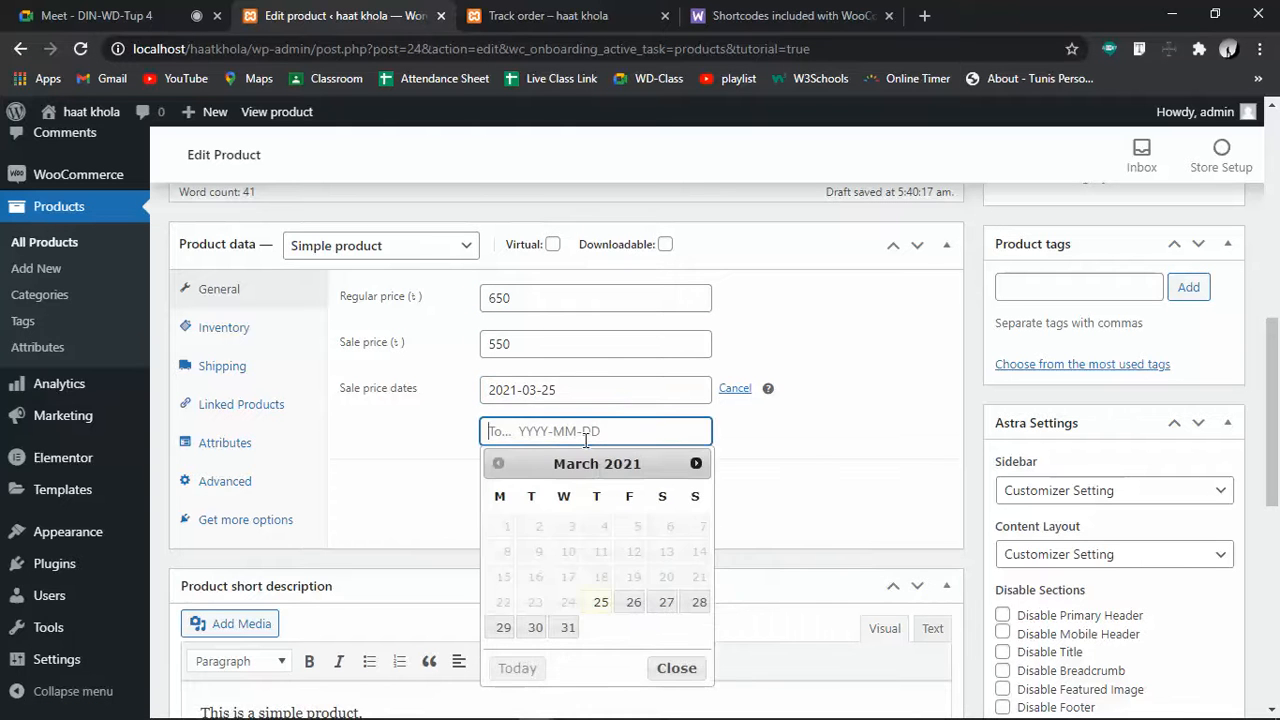
left_click(567, 627)
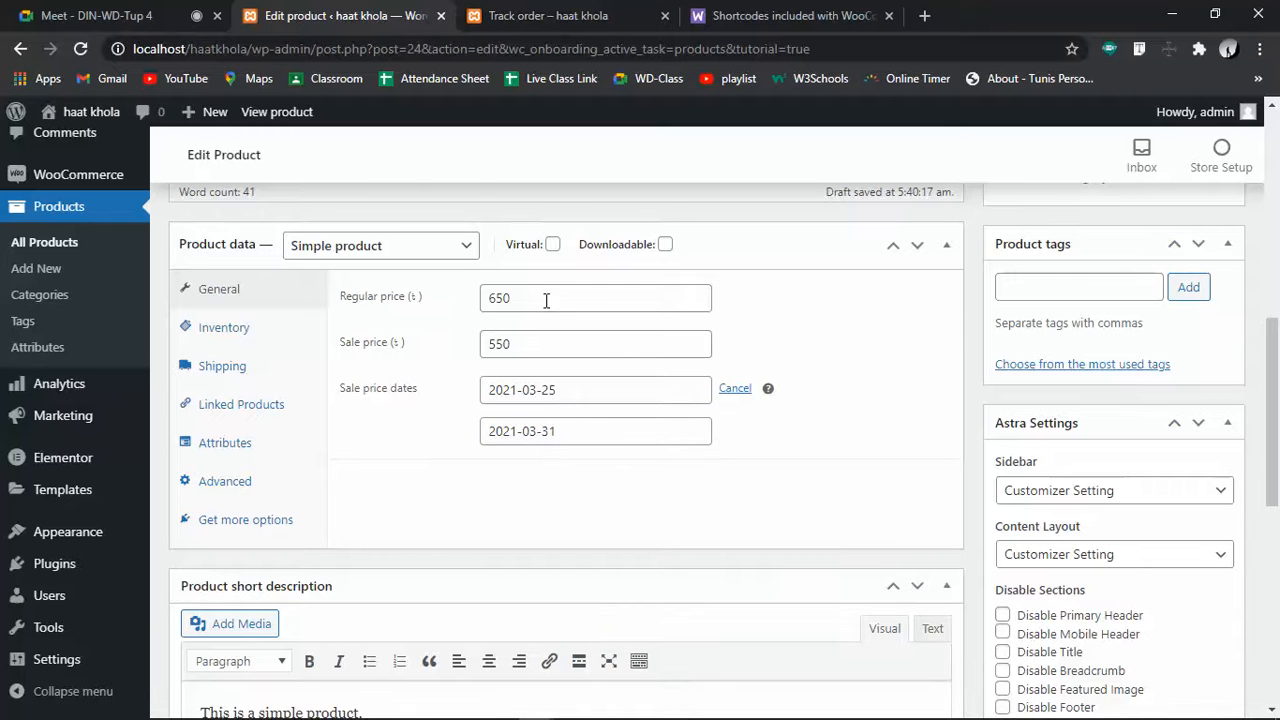
Review the prices, then open the Inventory settings and focus the empty SKU field
left_click_drag(546, 301, 489, 301)
left_click_drag(474, 348, 515, 354)
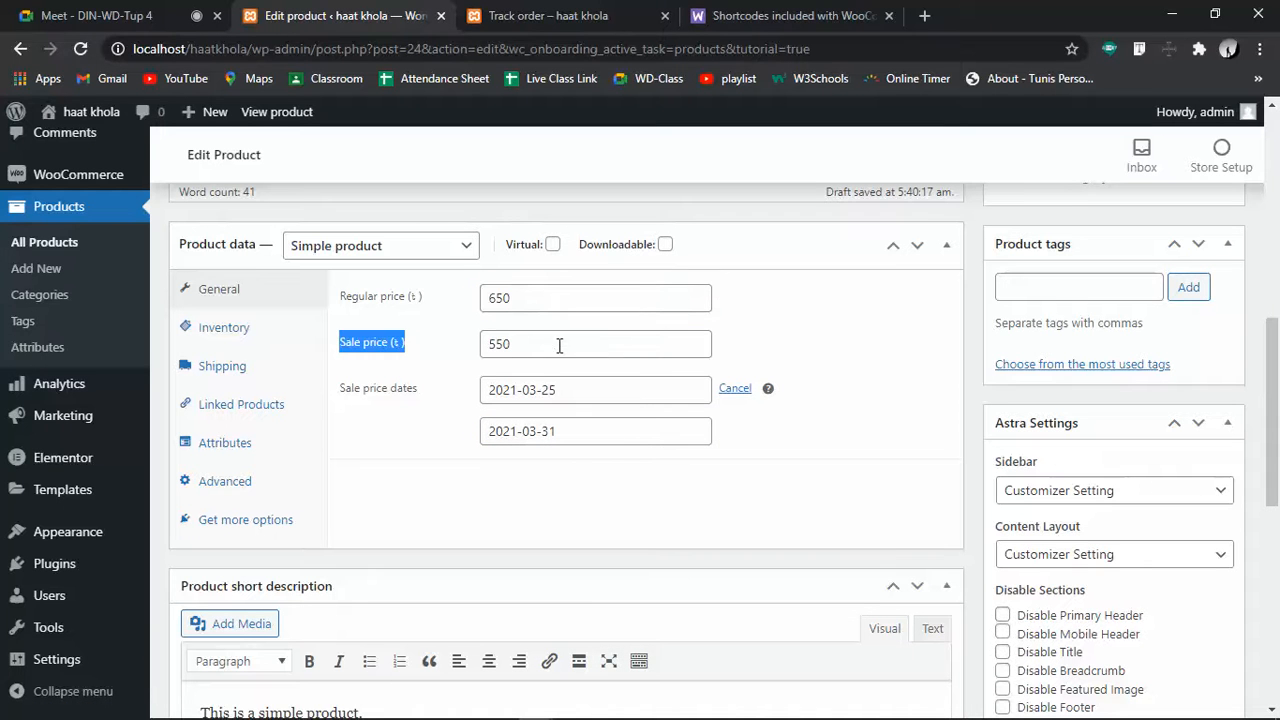
left_click(559, 346)
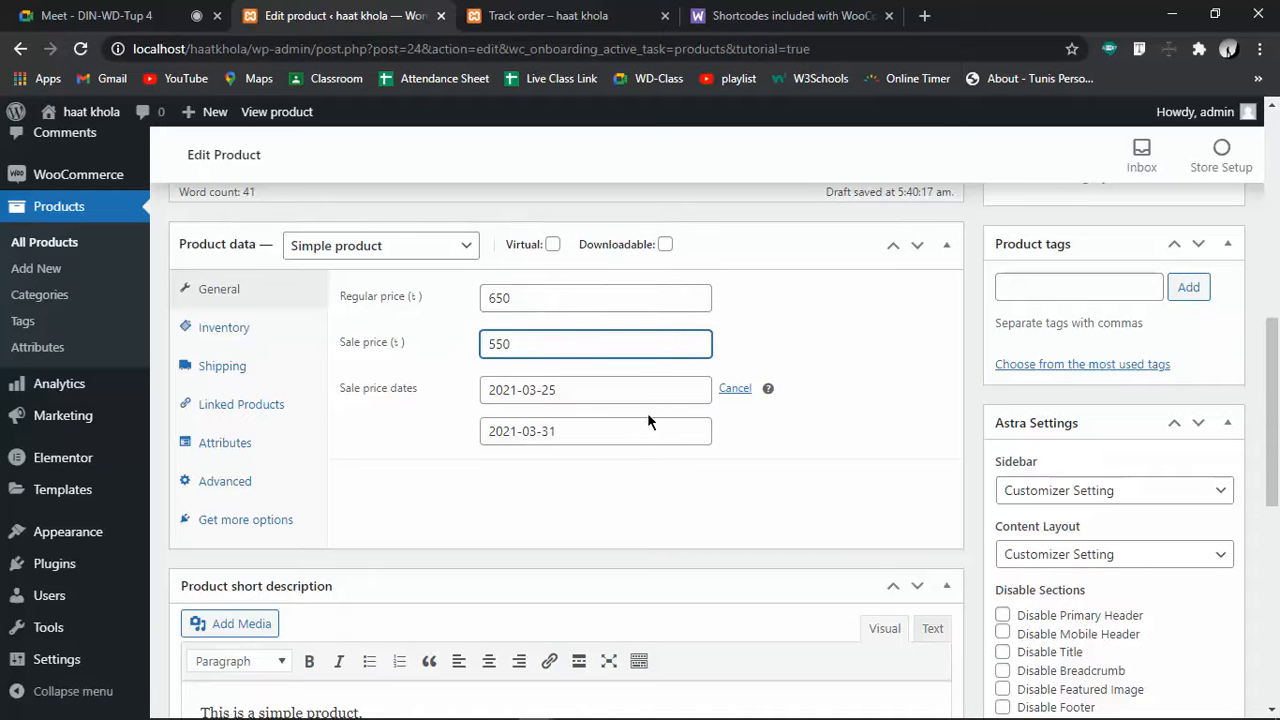
left_click(238, 330)
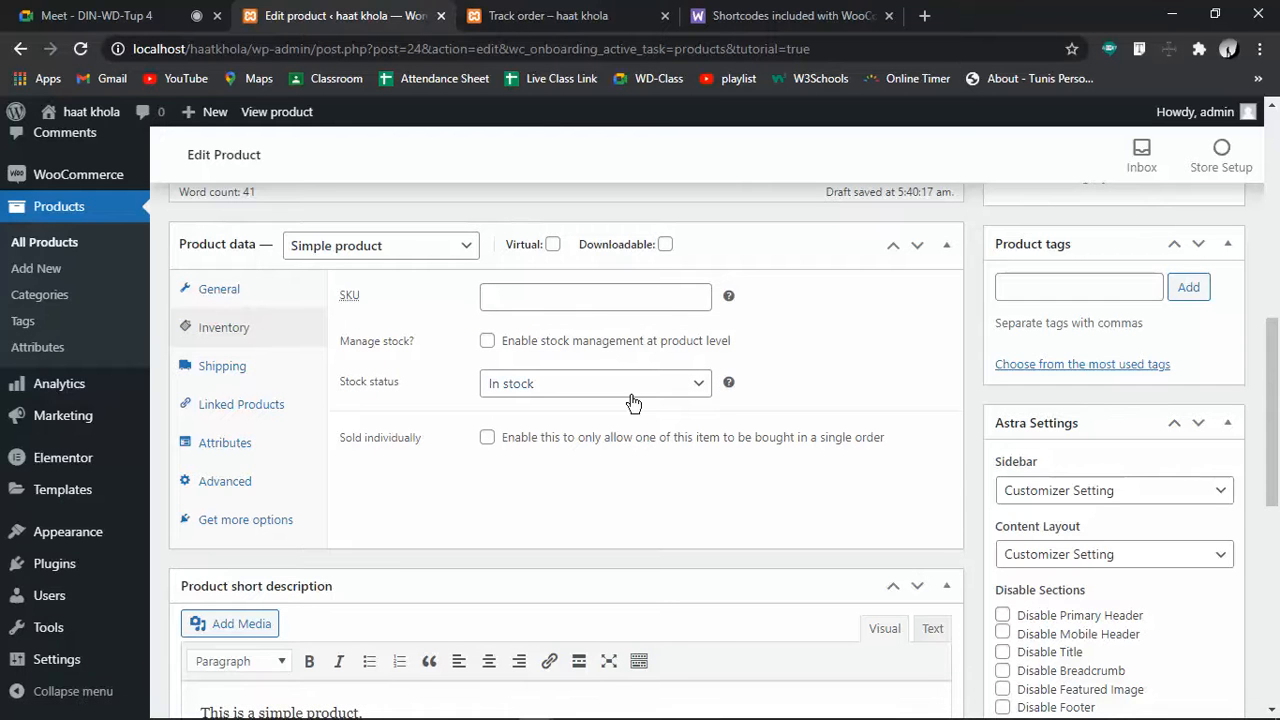
left_click(566, 294)
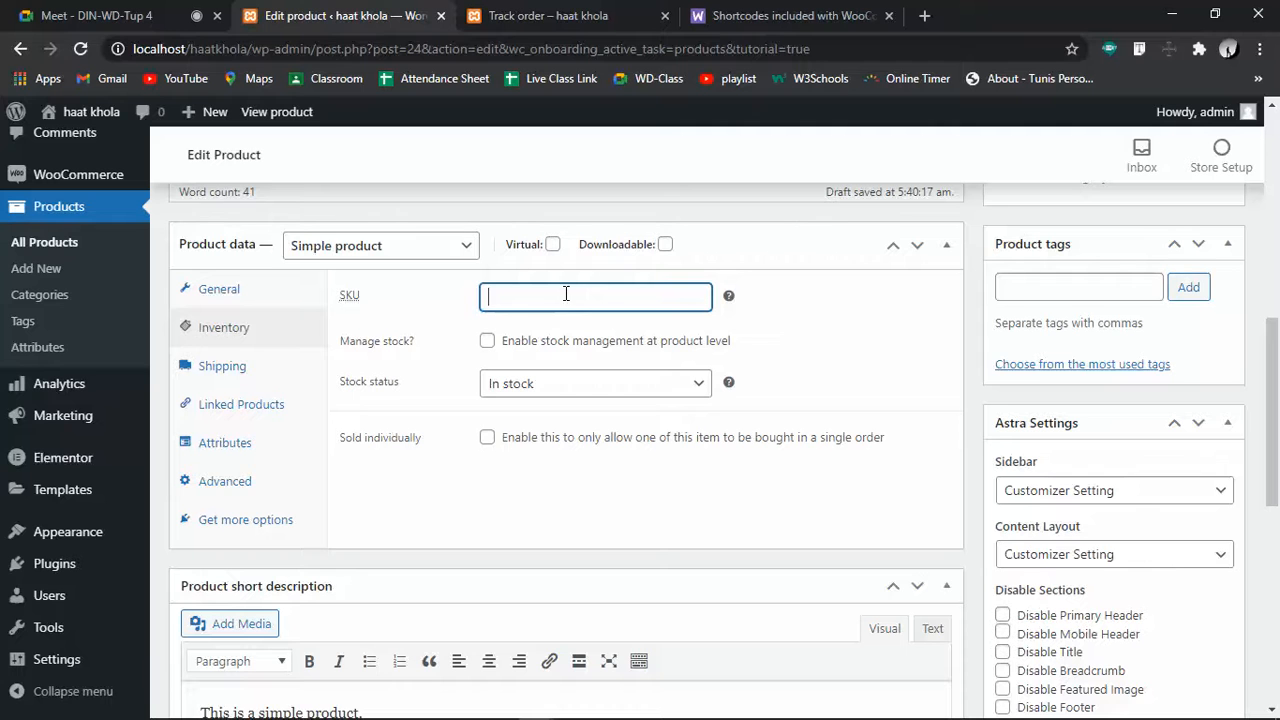
In a new tab, search Google for 'daraz bd', open daraz.com.bd and scroll to Just For You listings
left_click(918, 12)
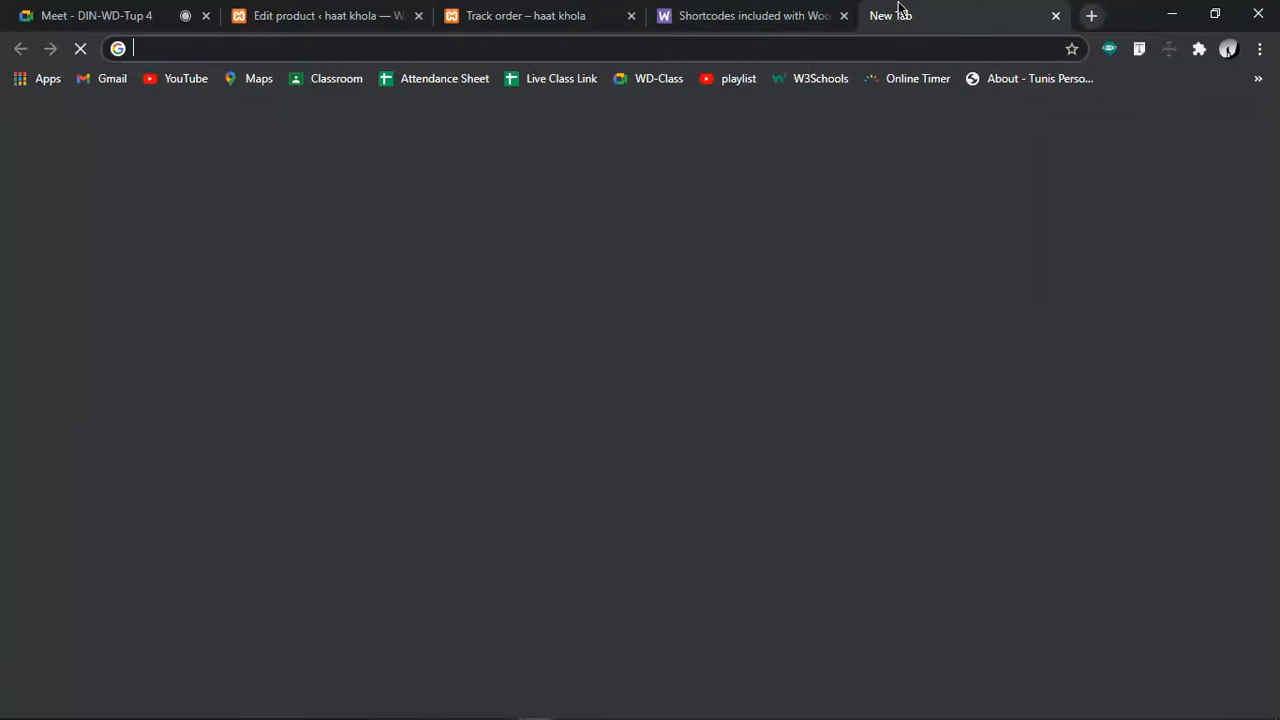
type("dara")
key("Down")
key("Return")
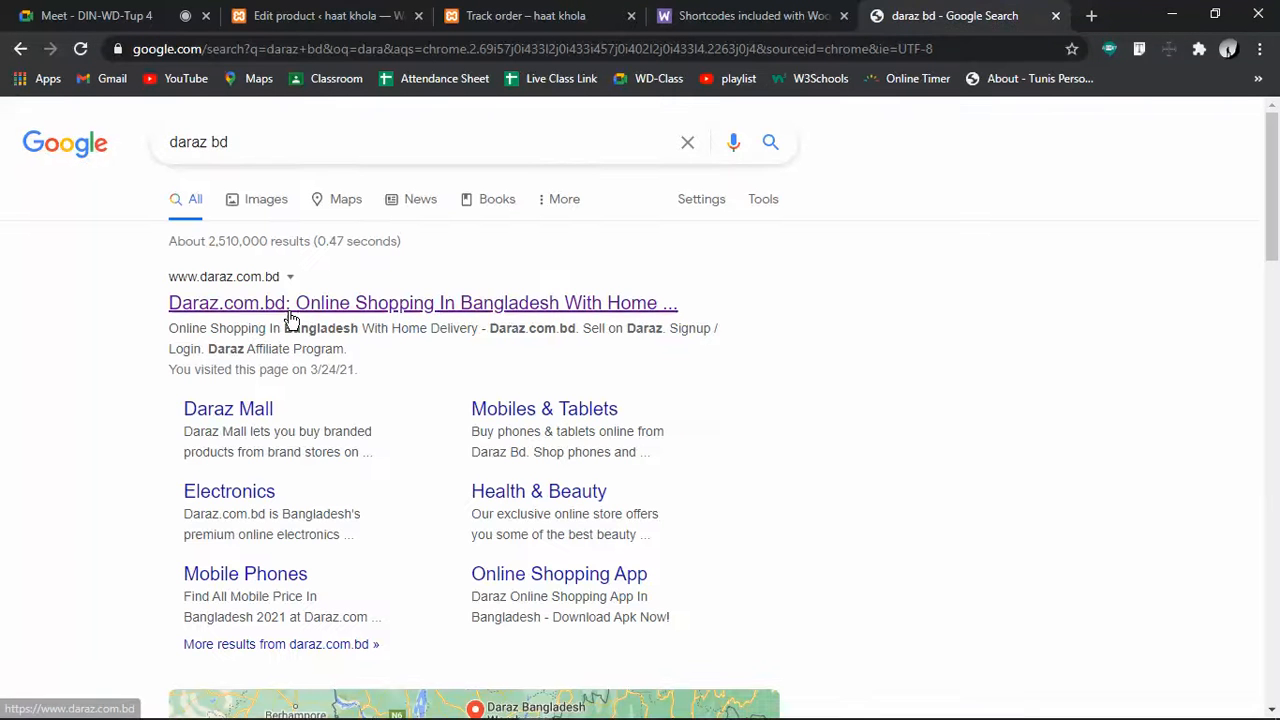
left_click(290, 314)
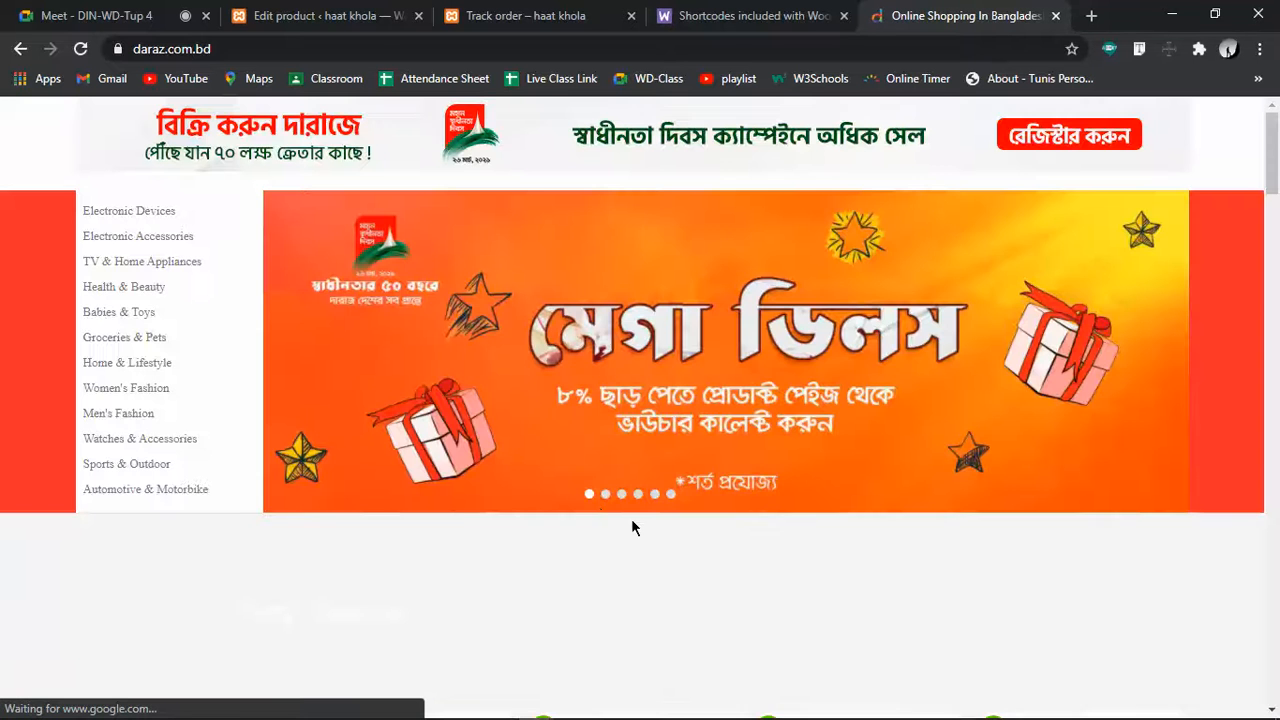
scroll(610, 511, "down", 5)
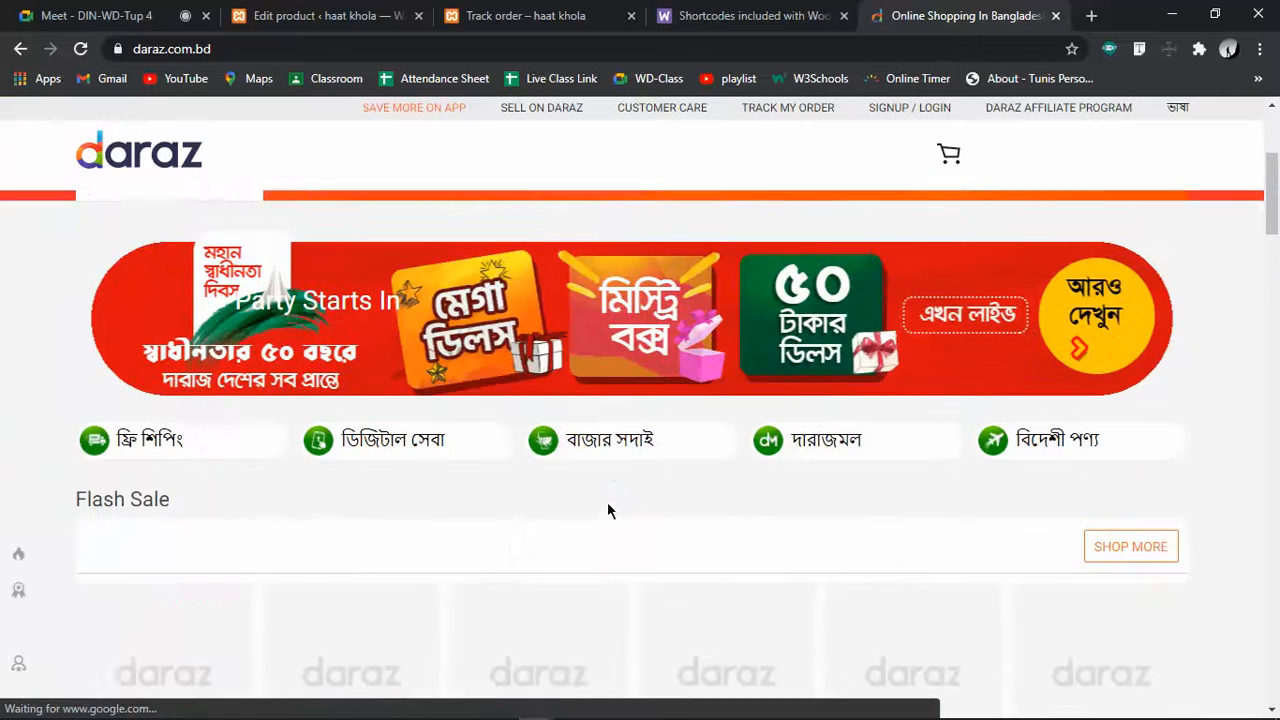
scroll(610, 511, "down", 6)
scroll(610, 511, "down", 3)
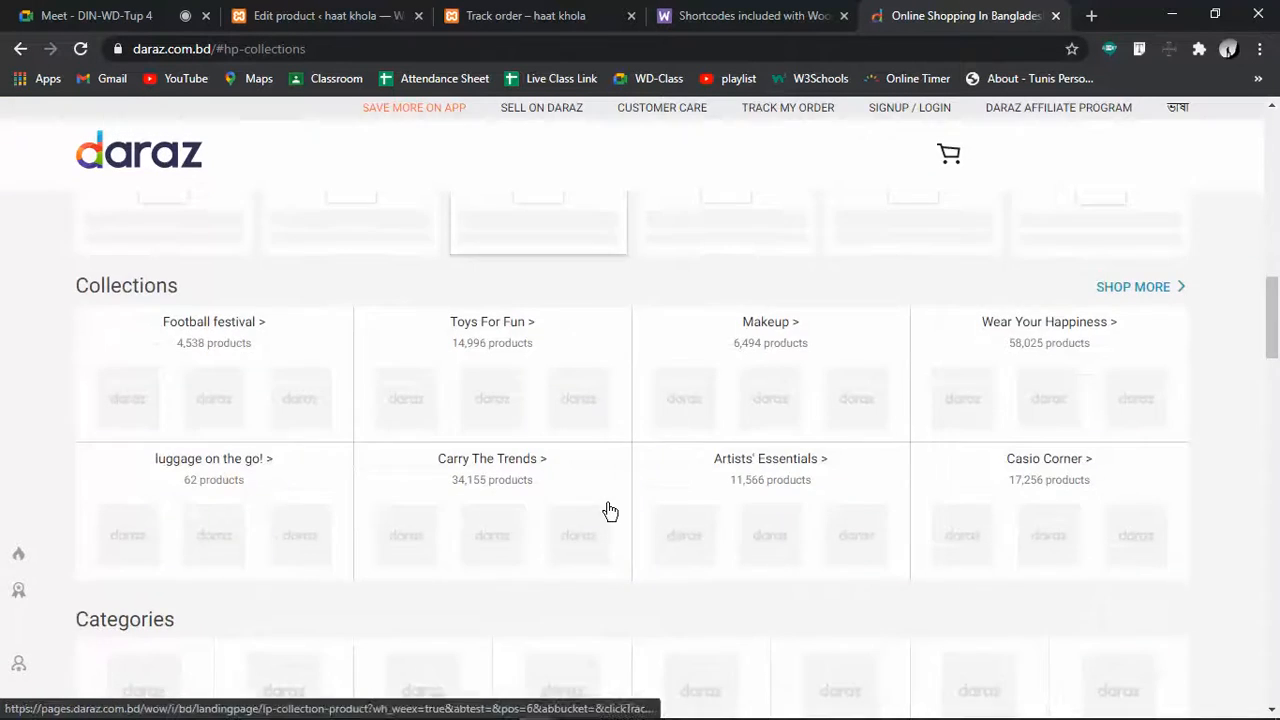
scroll(610, 511, "down", 4)
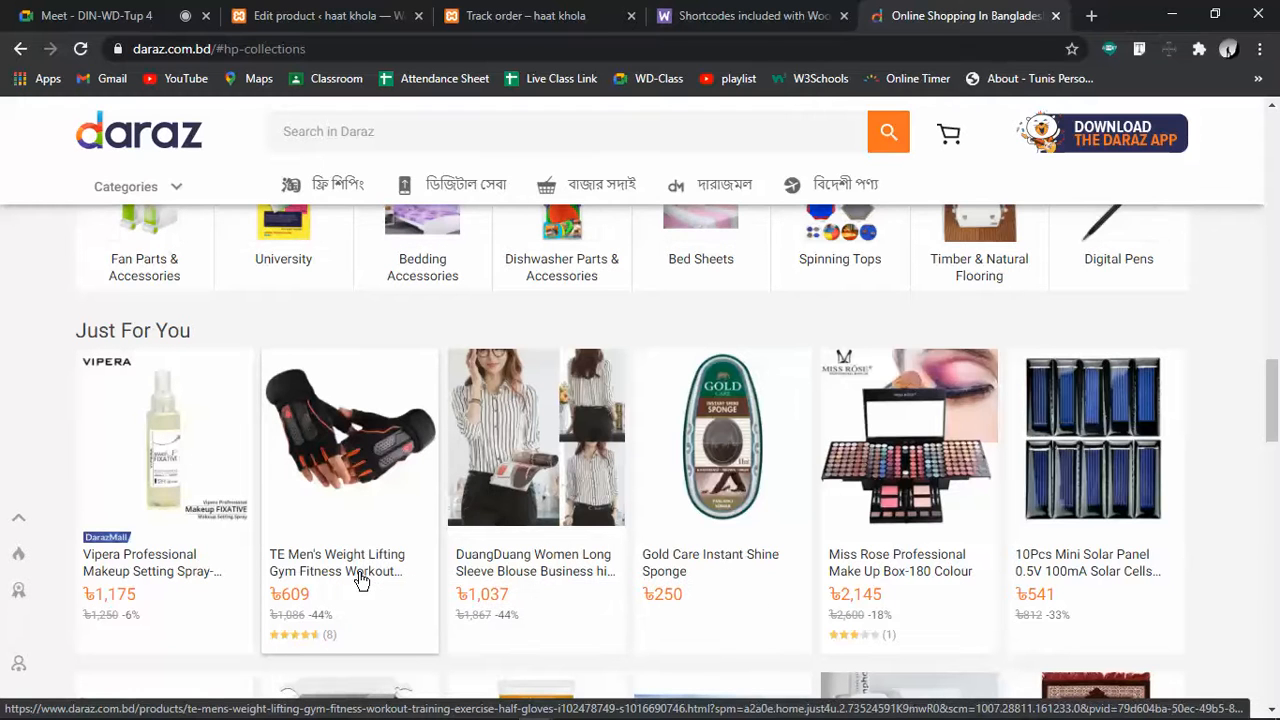
Open the TE Men's Weight Lifting half gloves page (৳609) and dismiss the ships-from-overseas notice
left_click(361, 582)
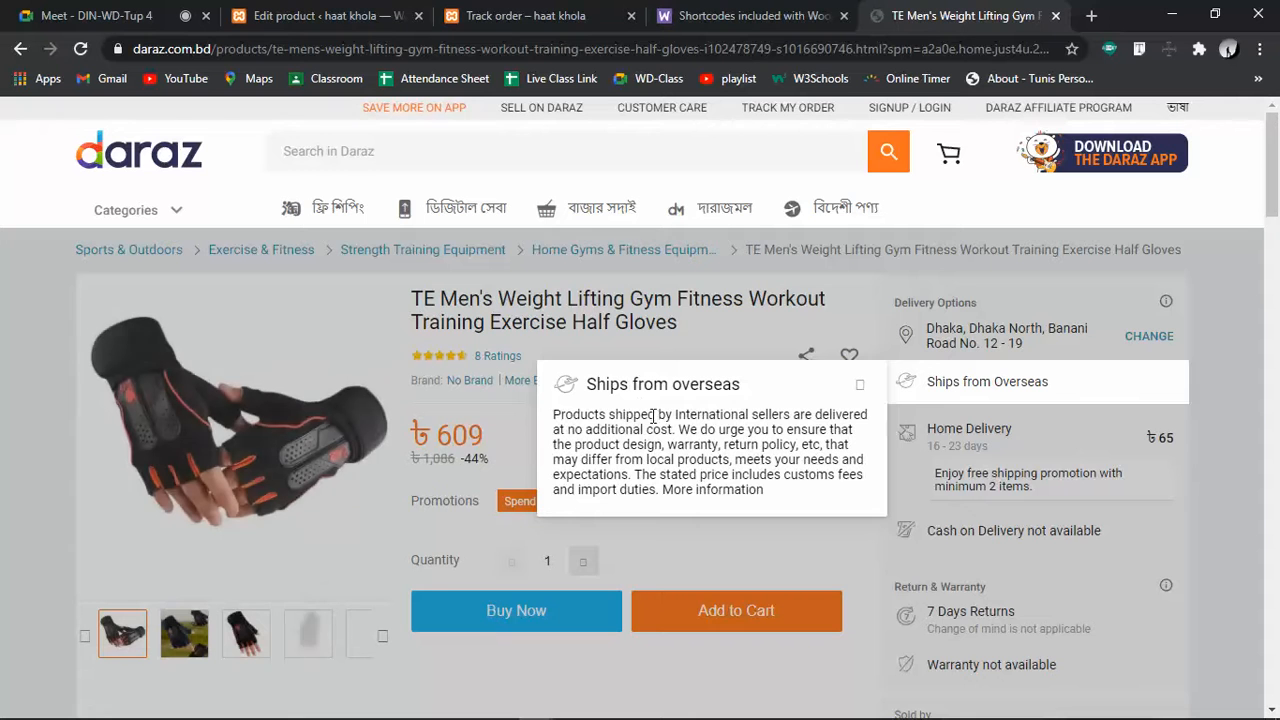
left_click(790, 554)
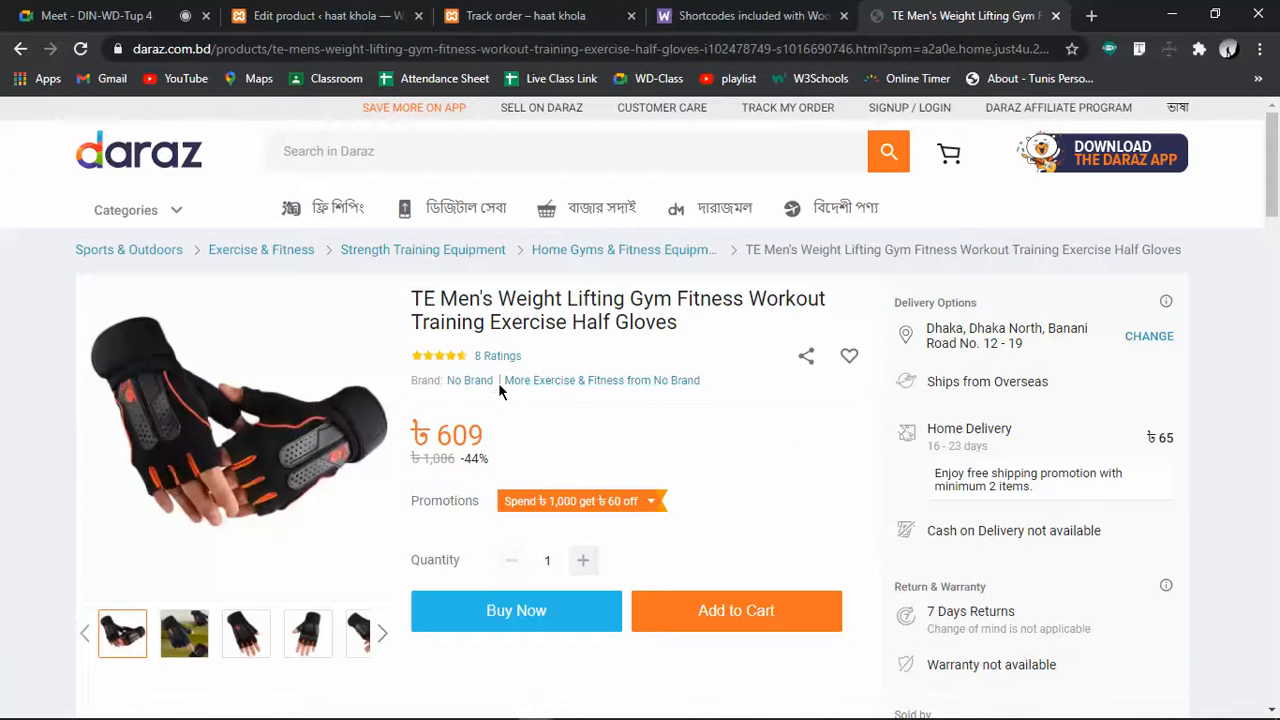
scroll(1002, 540, "down", 3)
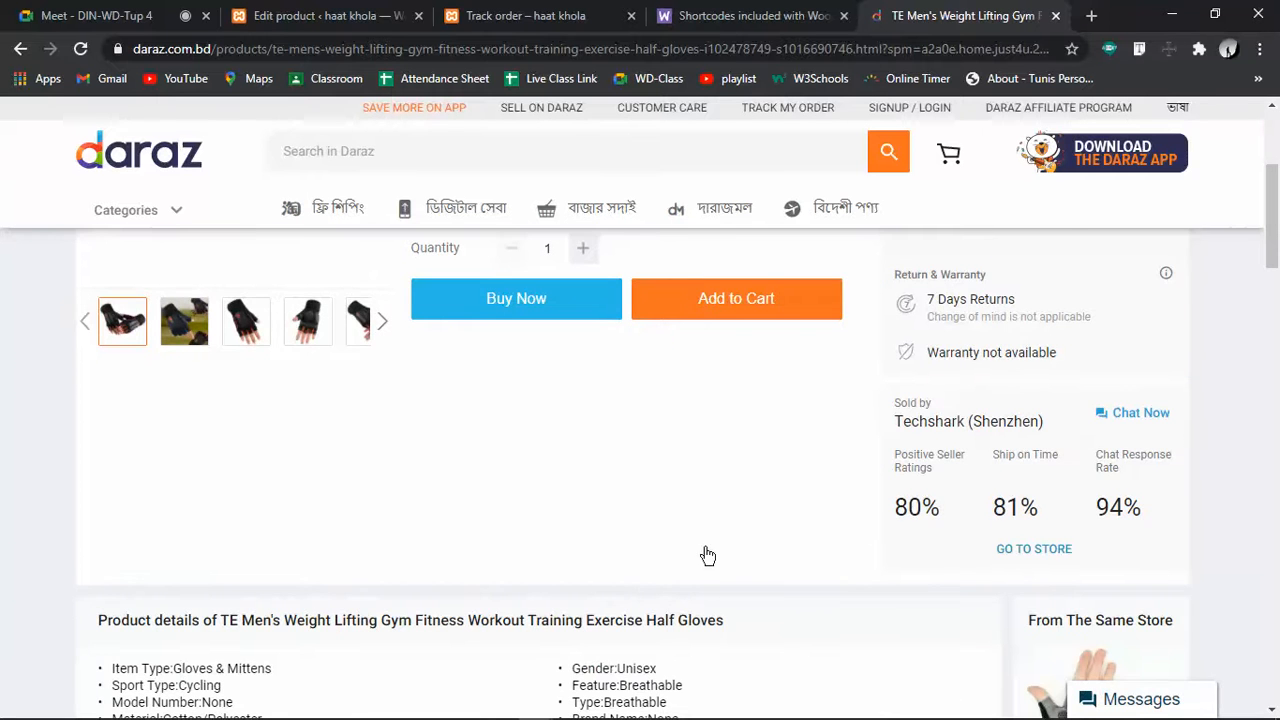
scroll(707, 555, "down", 3)
scroll(221, 535, "down", 3)
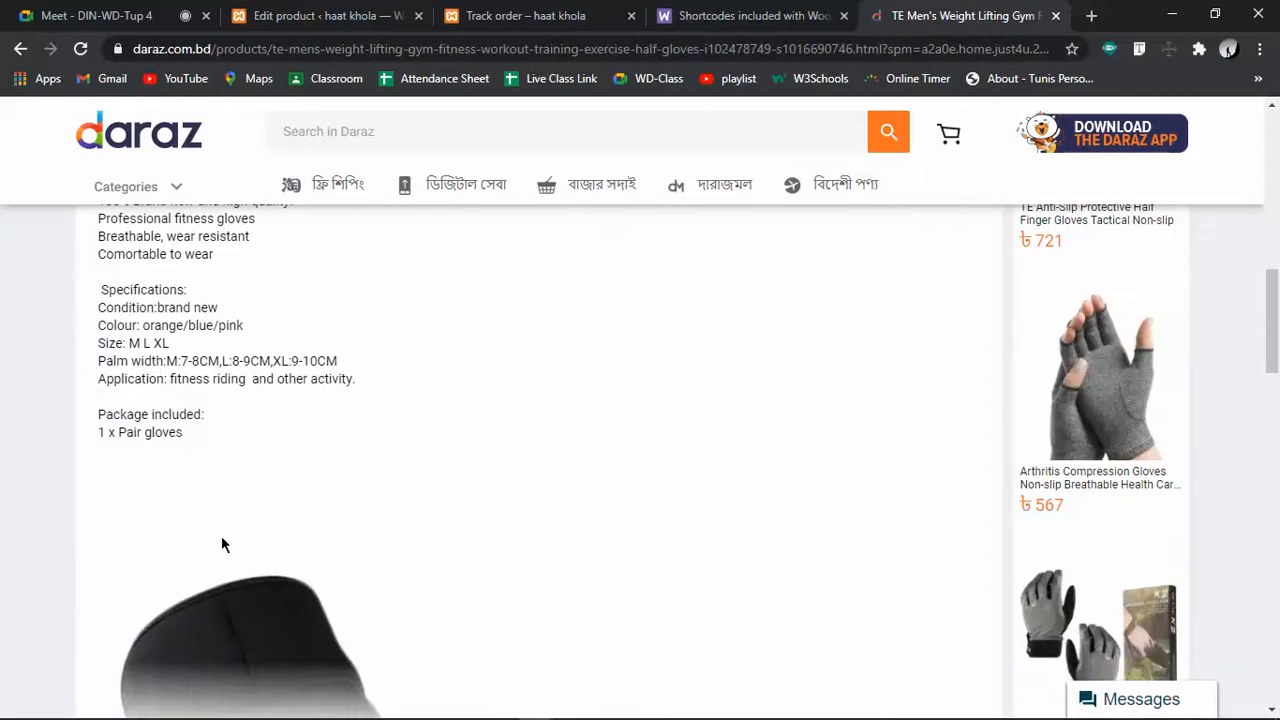
Browse down through the gloves product details, then start a new blank tab
scroll(218, 486, "up", 3)
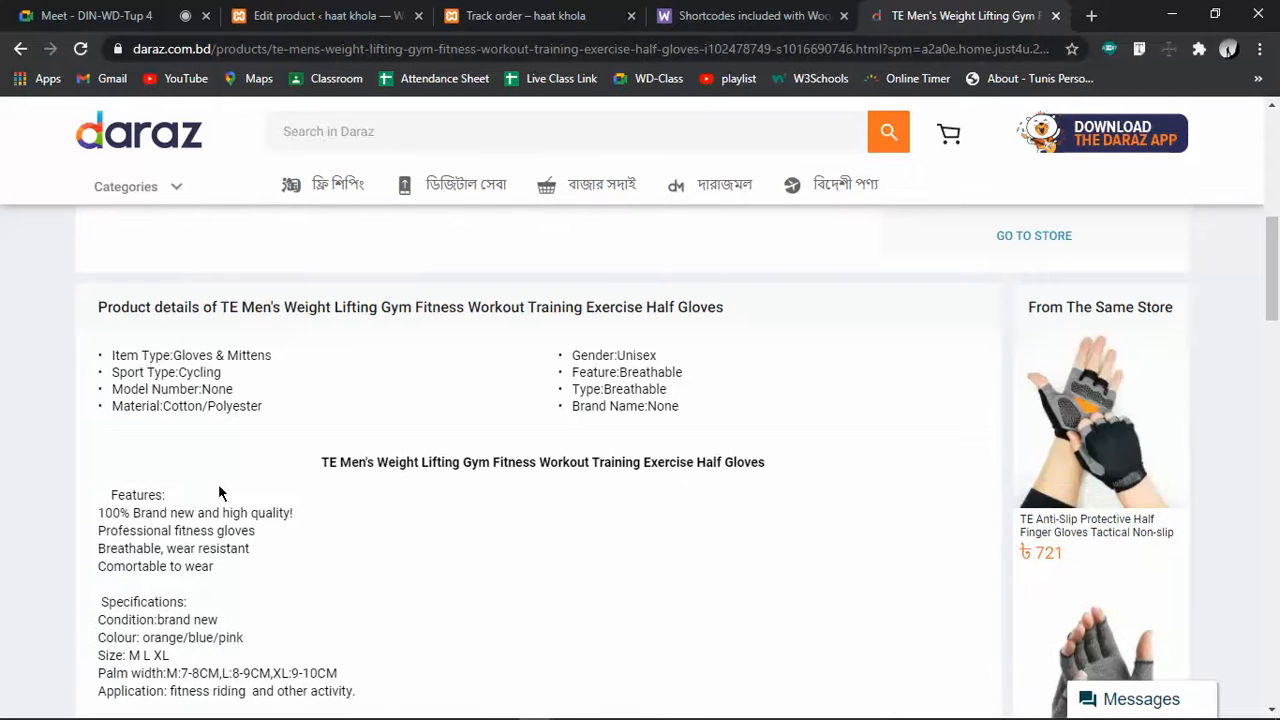
scroll(218, 490, "down", 9)
scroll(219, 492, "down", 3)
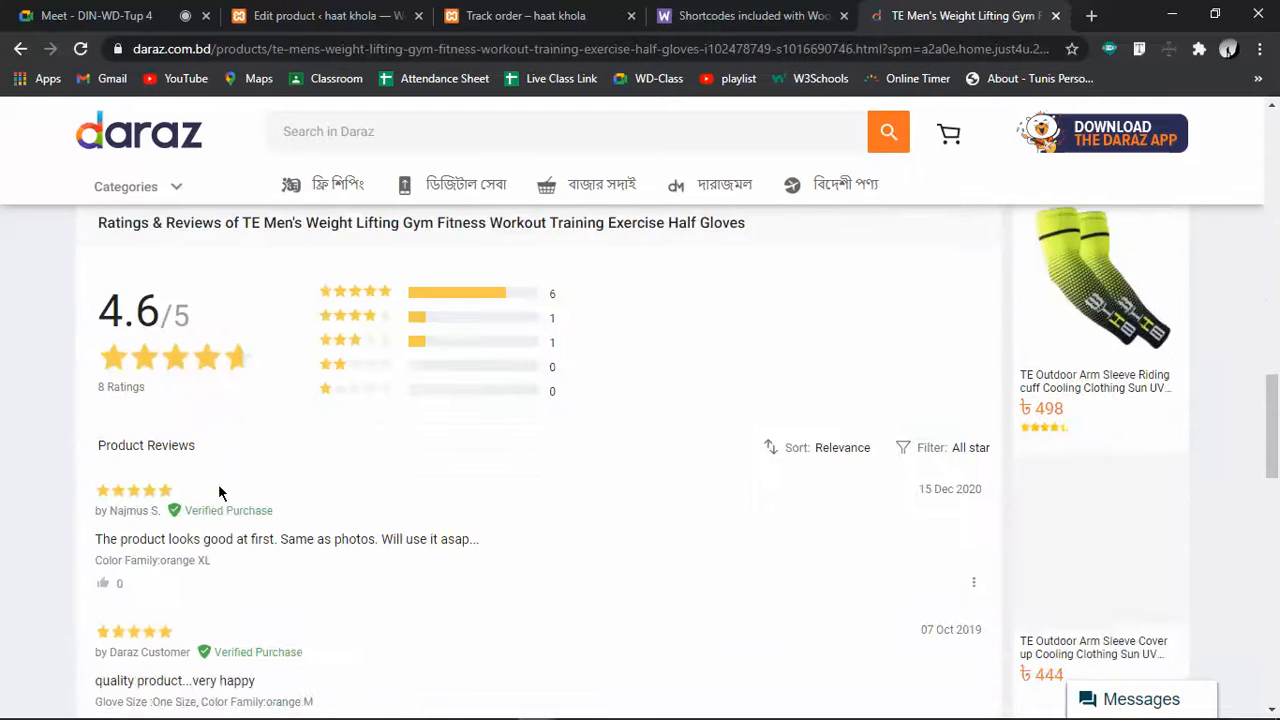
scroll(220, 492, "down", 7)
scroll(220, 490, "down", 3)
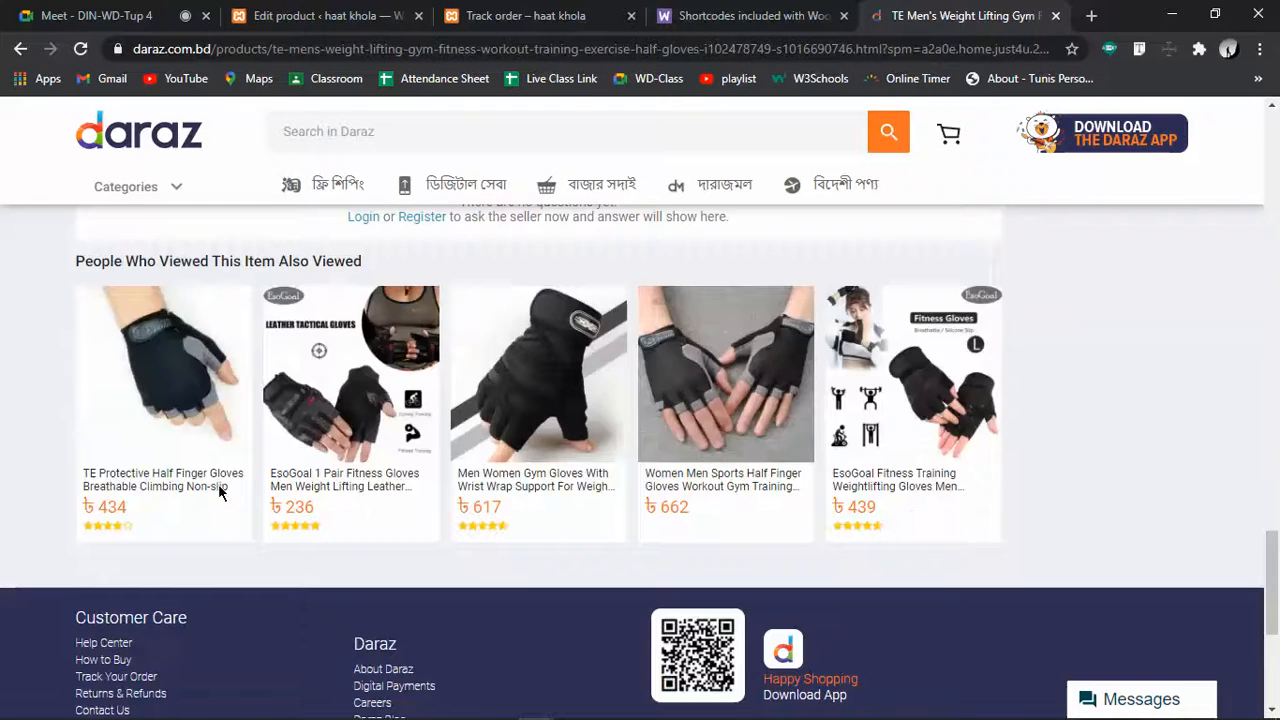
scroll(219, 490, "up", 20)
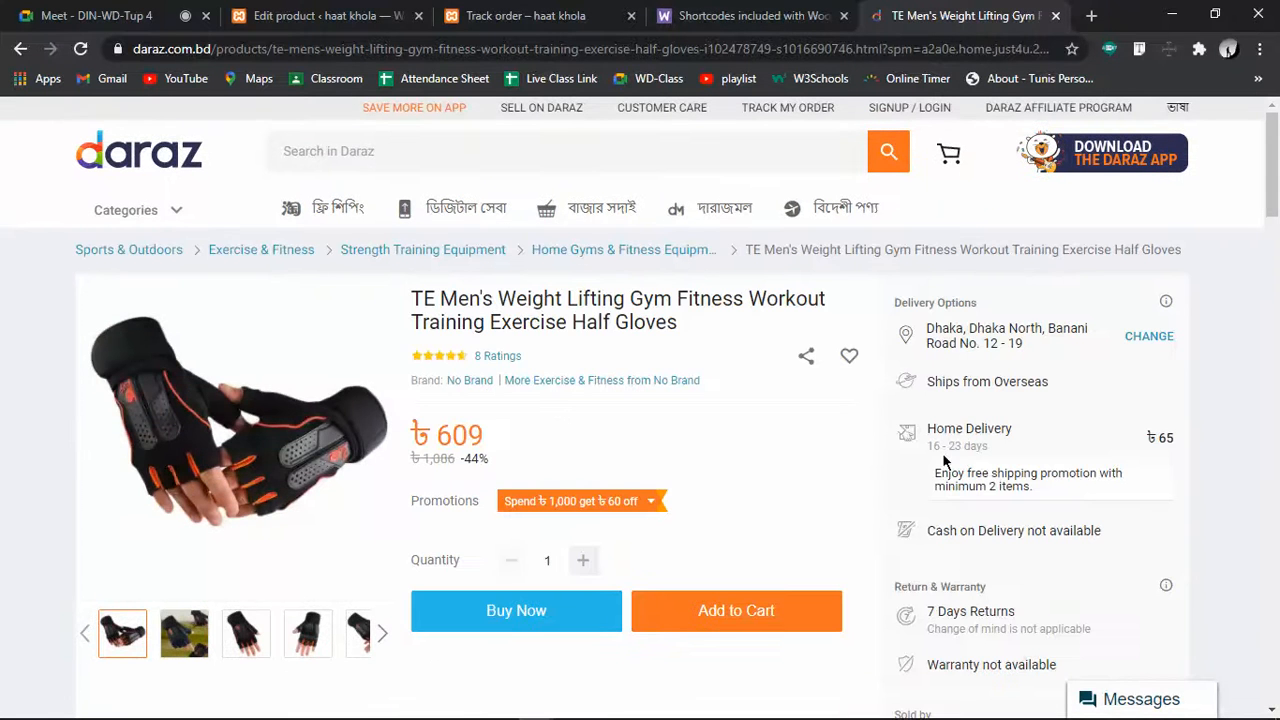
scroll(789, 455, "down", 3)
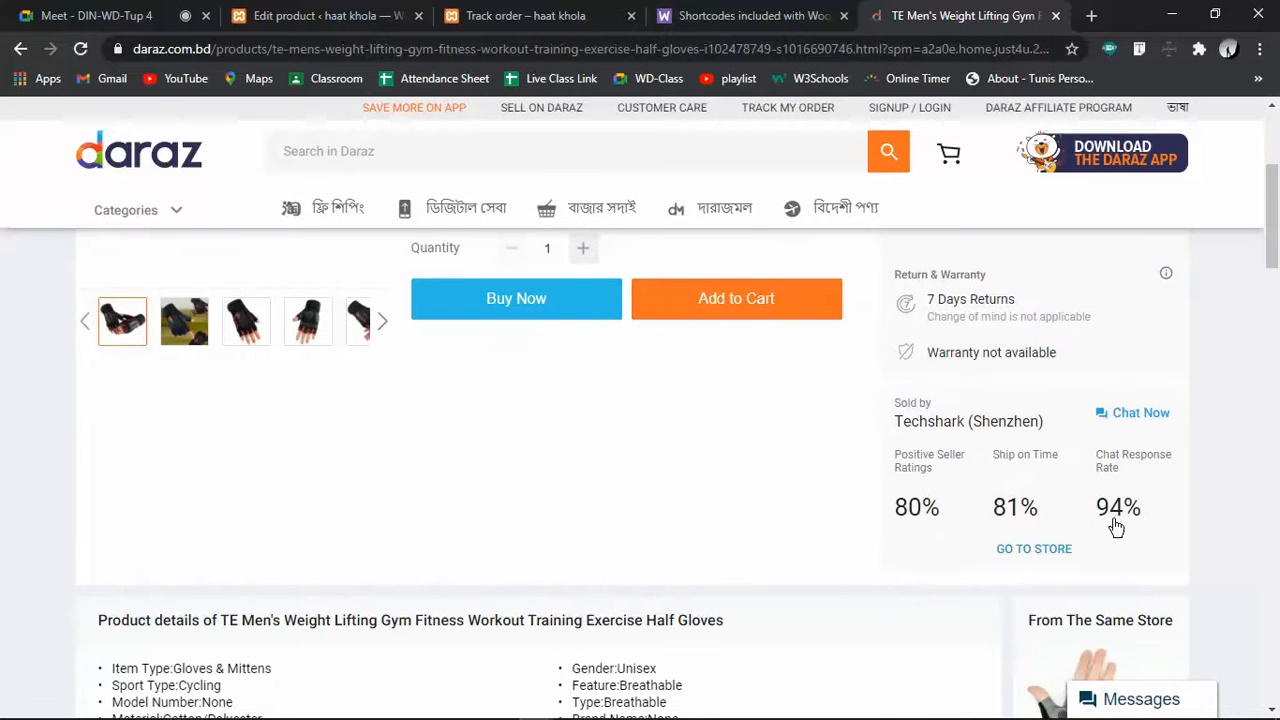
scroll(1030, 540, "up", 3)
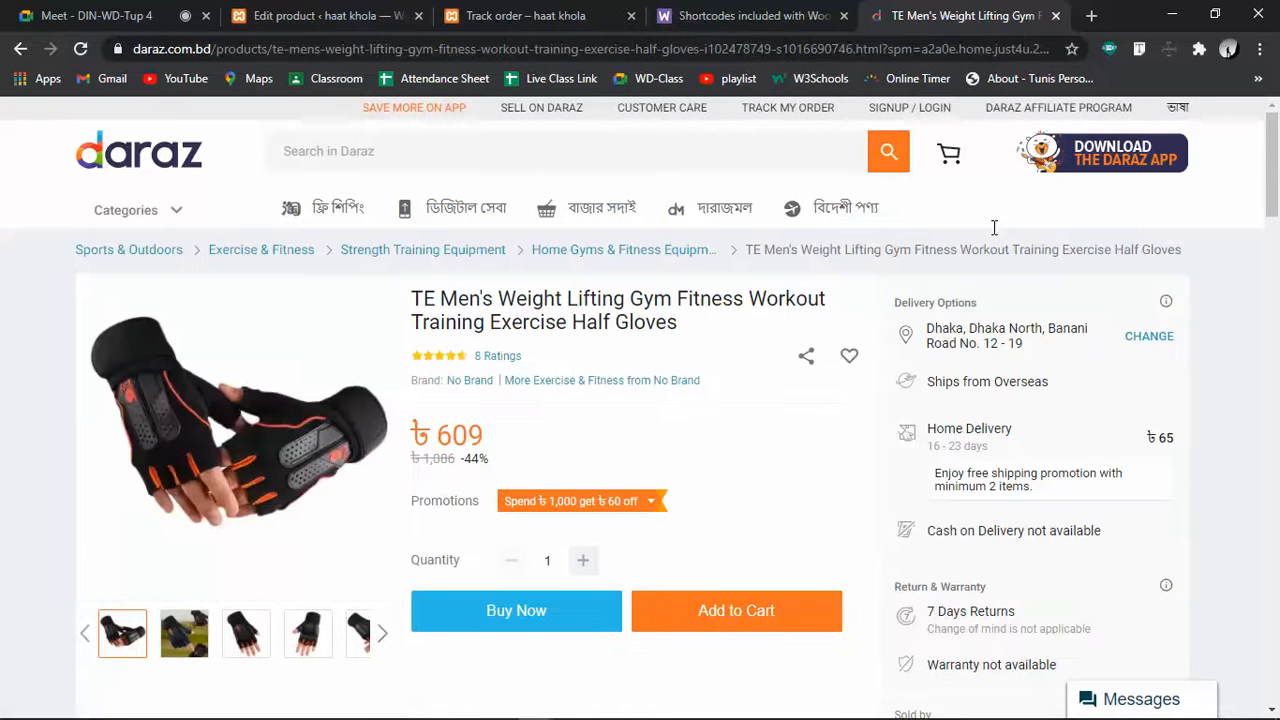
left_click(1090, 16)
Search 'sku meaning in daraz', highlight the Stock Keeping Unit definition and expand 'What is SKU on daraz?'
type("sku")
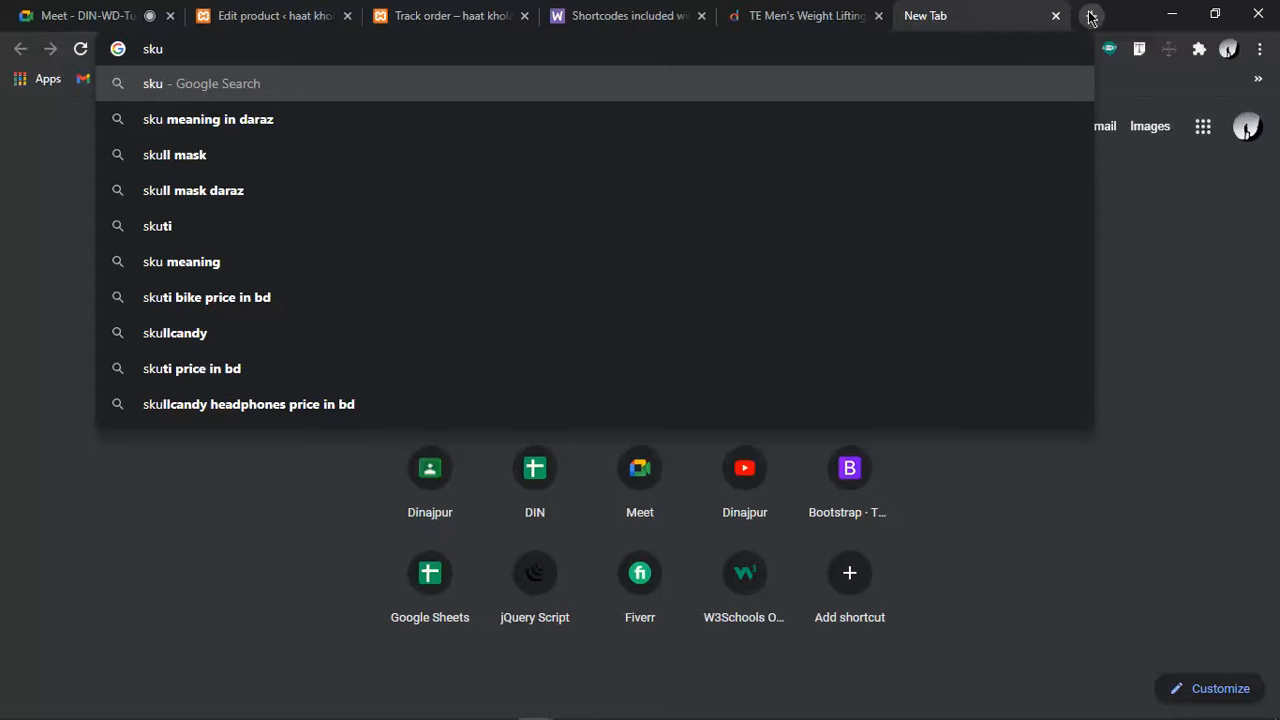
key("Down")
key("Return")
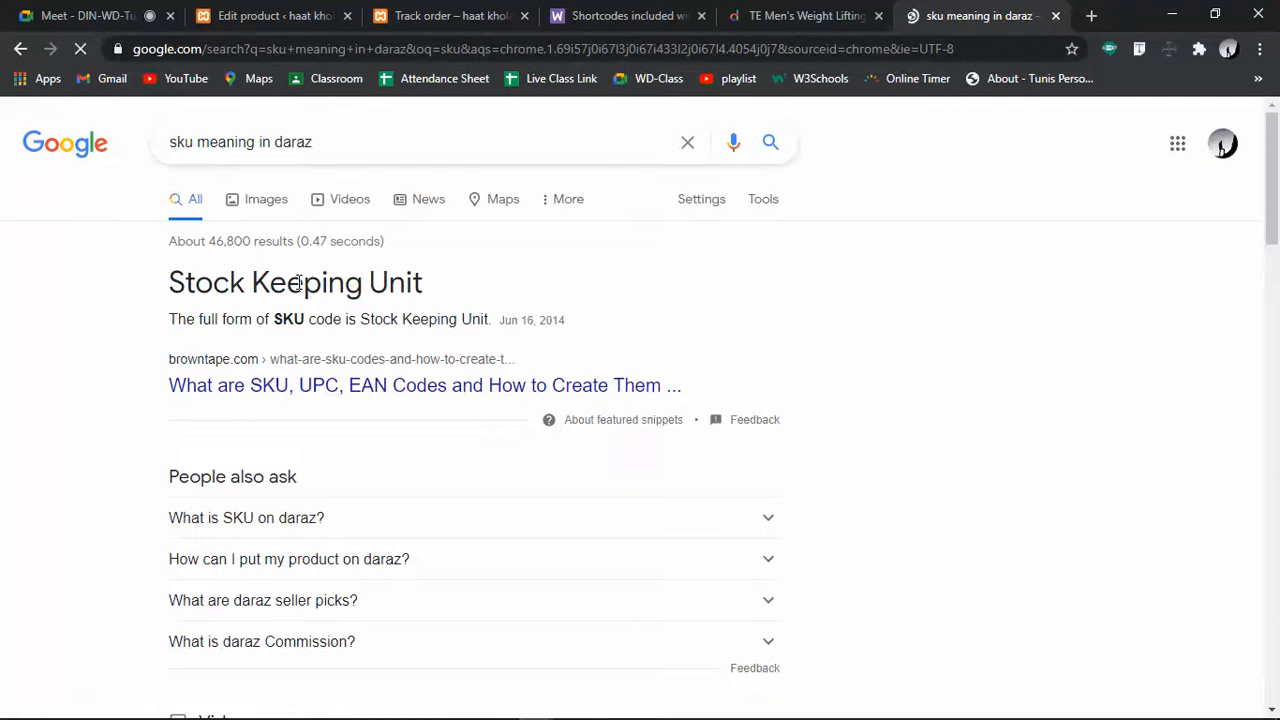
left_click_drag(168, 282, 457, 289)
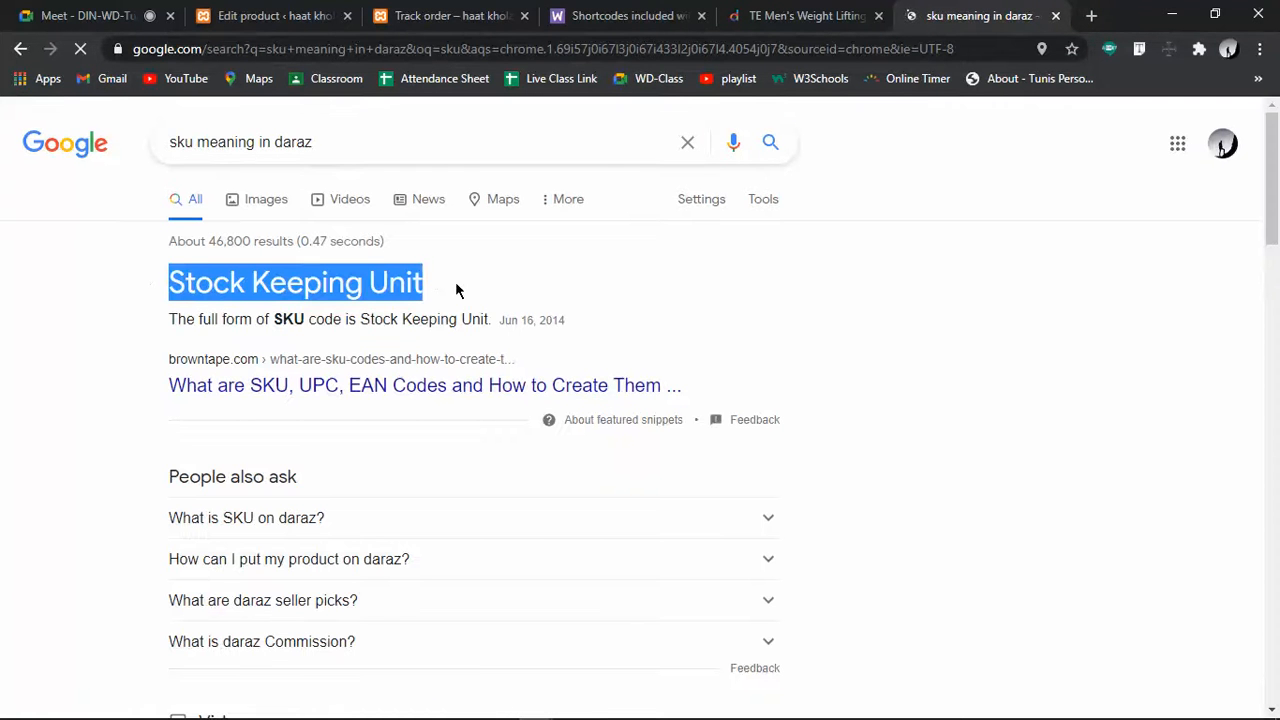
left_click(609, 309)
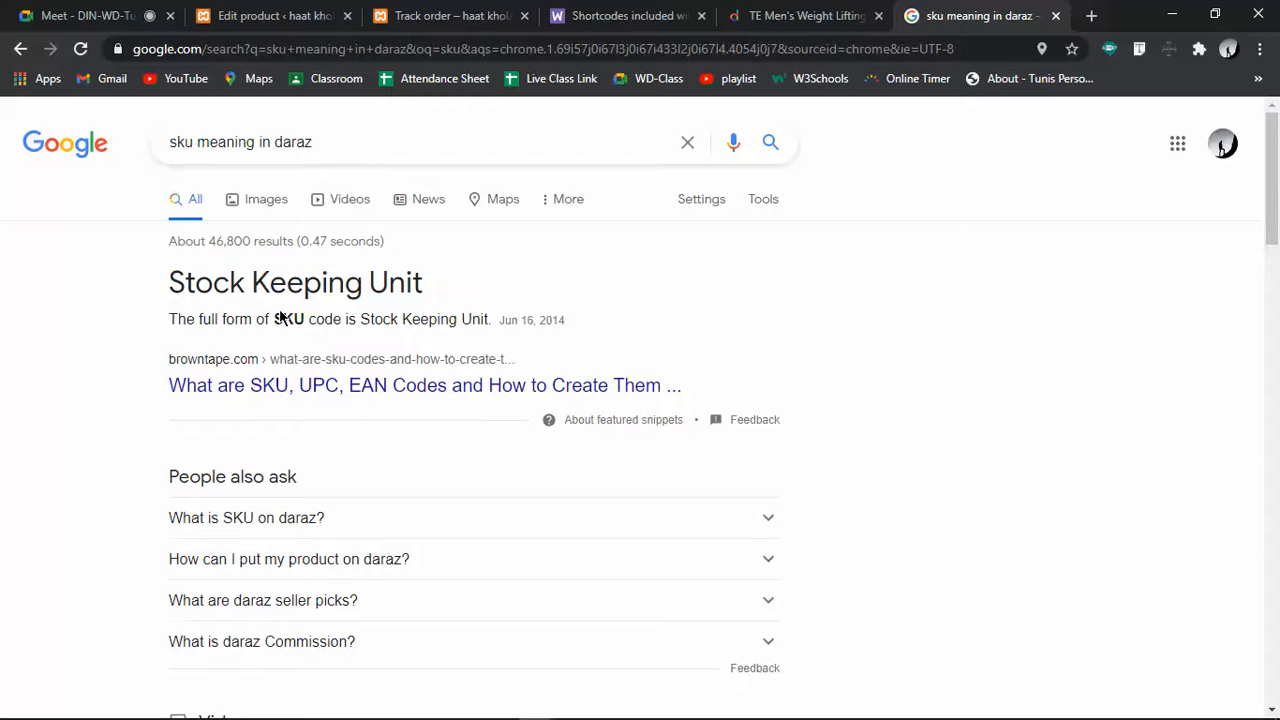
left_click(407, 520)
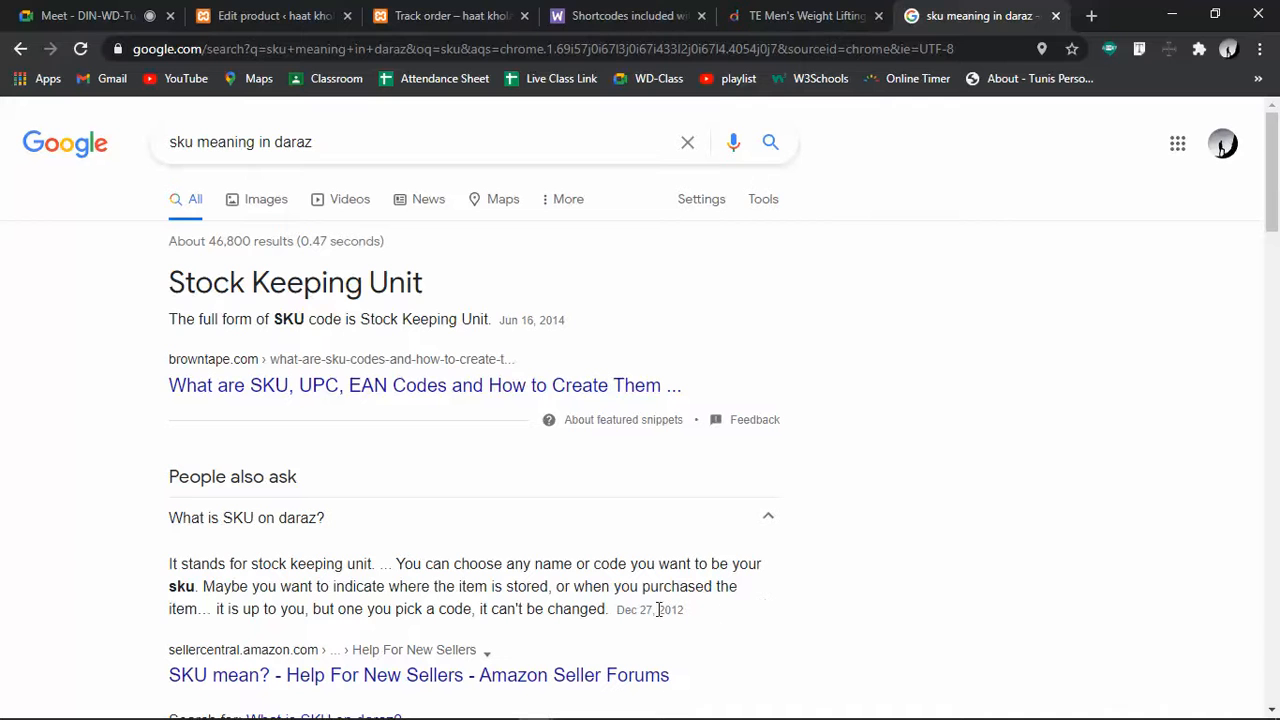
Highlight the date in Google's SKU answer, then return to the Edit product tab
mouse_move(620, 614)
left_mouse_down()
mouse_move(710, 598)
mouse_move(615, 609)
left_mouse_up()
left_click(710, 597)
left_click(708, 594)
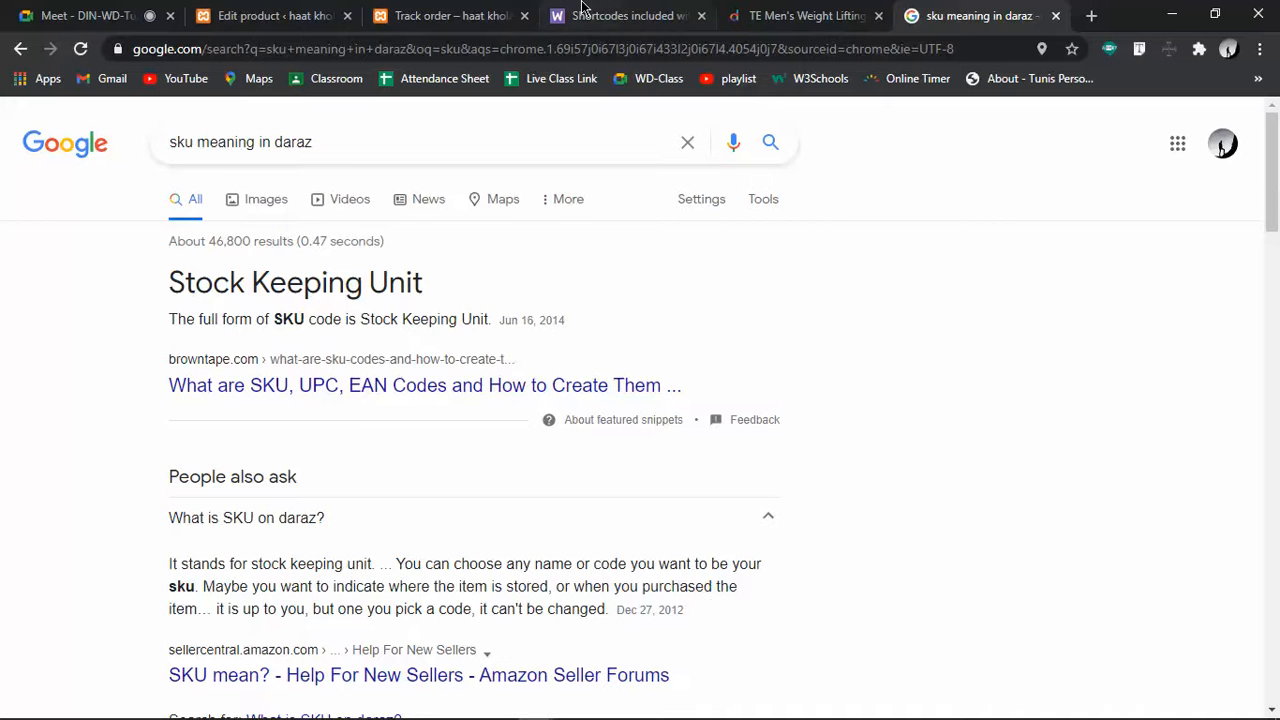
left_click(320, 16)
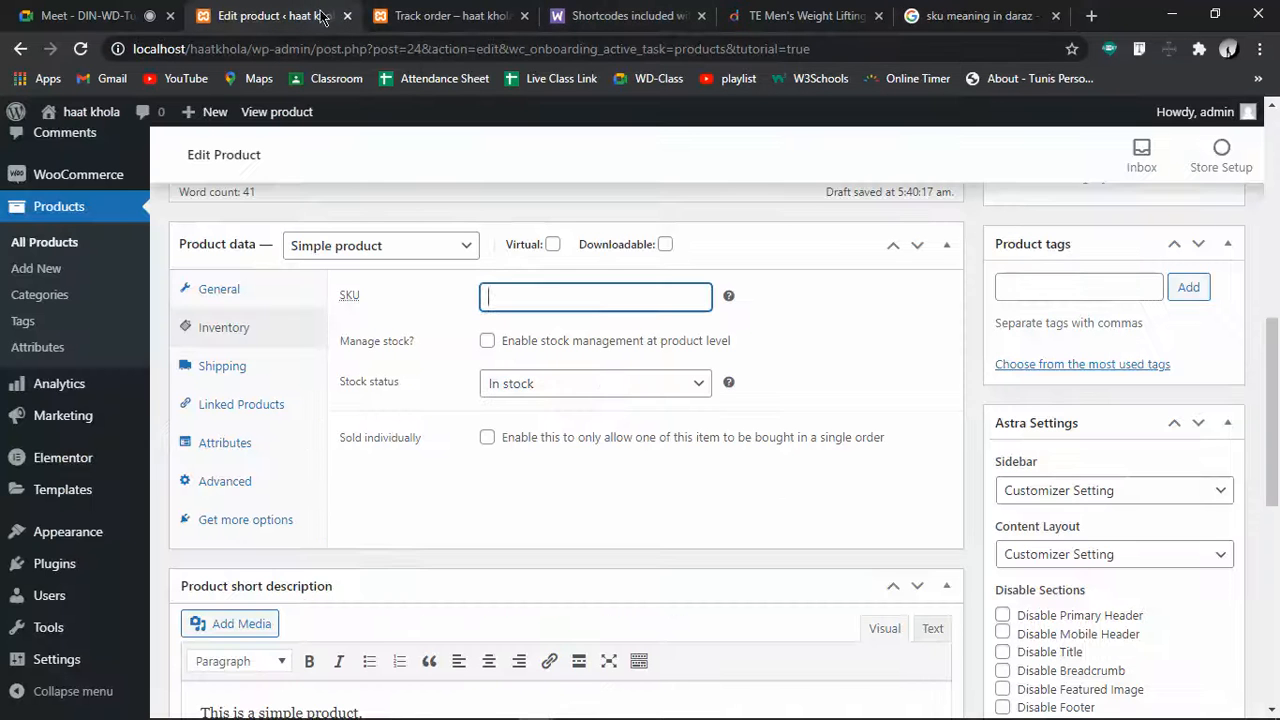
Keep Stock status as In stock and enter then erase a test SKU, leaving SKU empty
left_click(600, 384)
left_click(550, 408)
left_click(581, 293)
type("jbscyua8")
key("ctrl+a")
key("BackSpace")
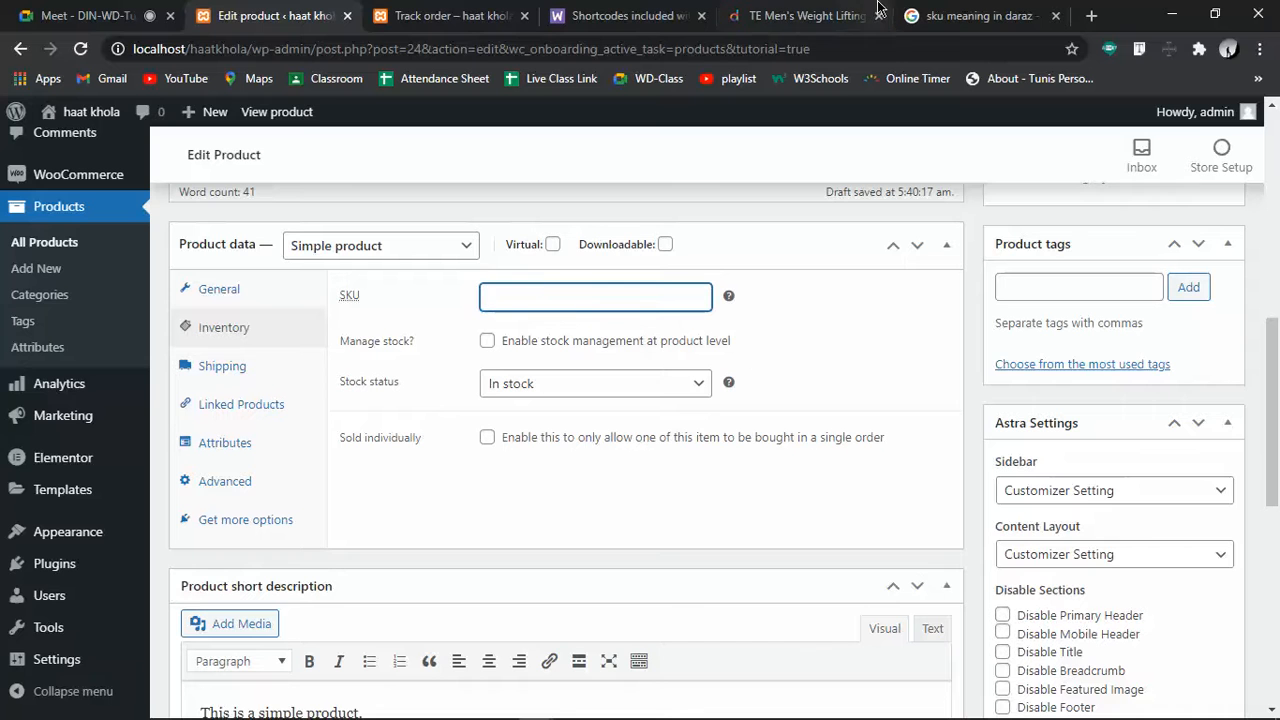
Cycle through the browser tabs to reach the Daraz gloves product page
left_click(455, 15)
left_click(610, 12)
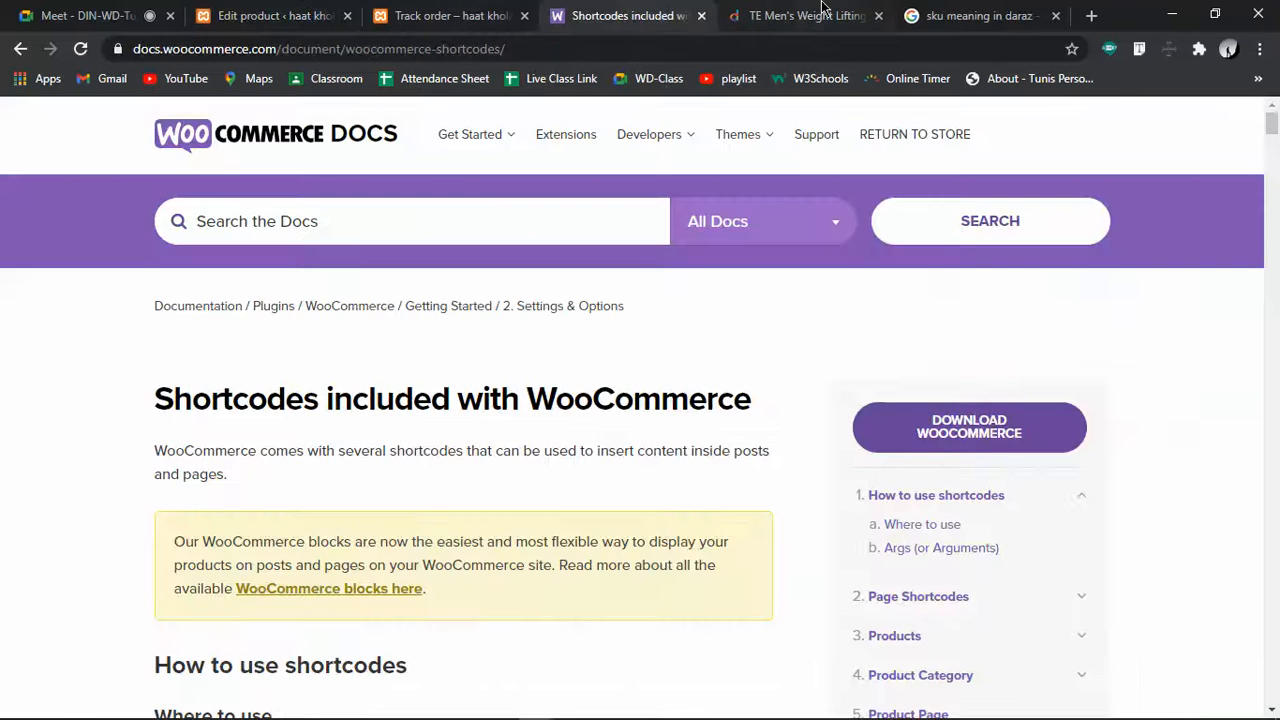
left_click(780, 14)
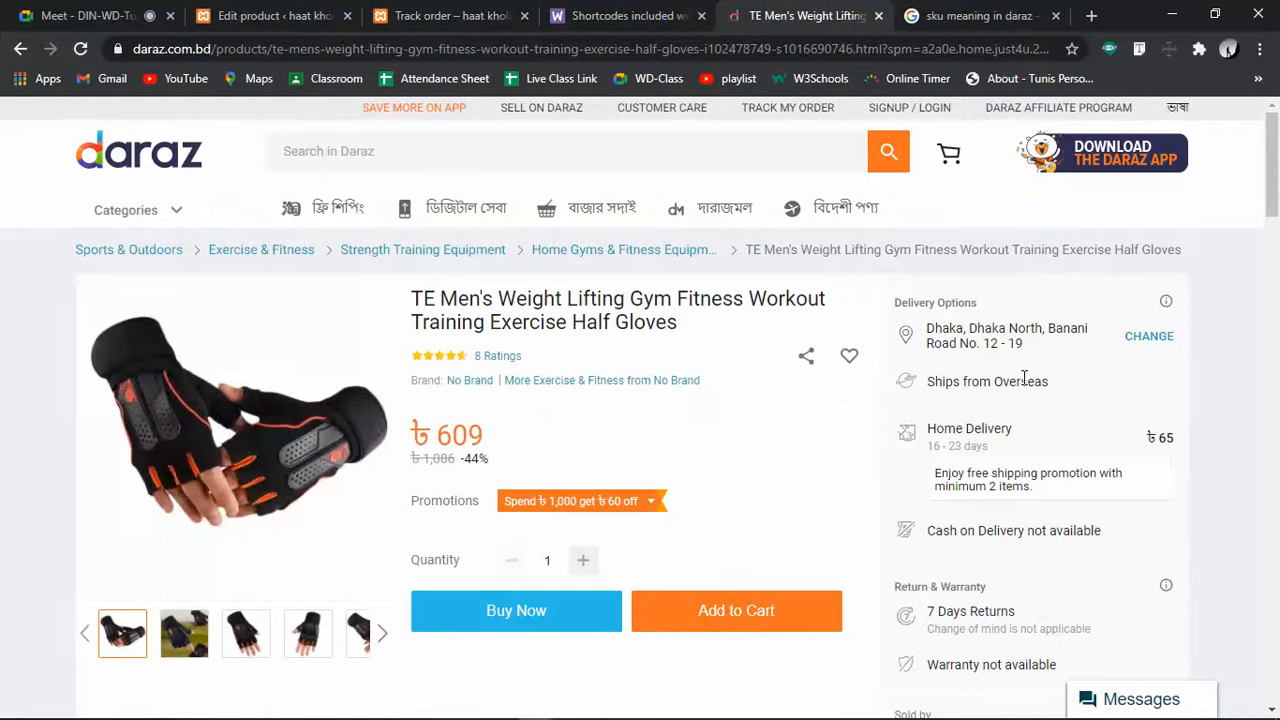
Scroll through the Daraz gym-gloves product details, then go back to the Daraz home page
scroll(1008, 585, "down", 3)
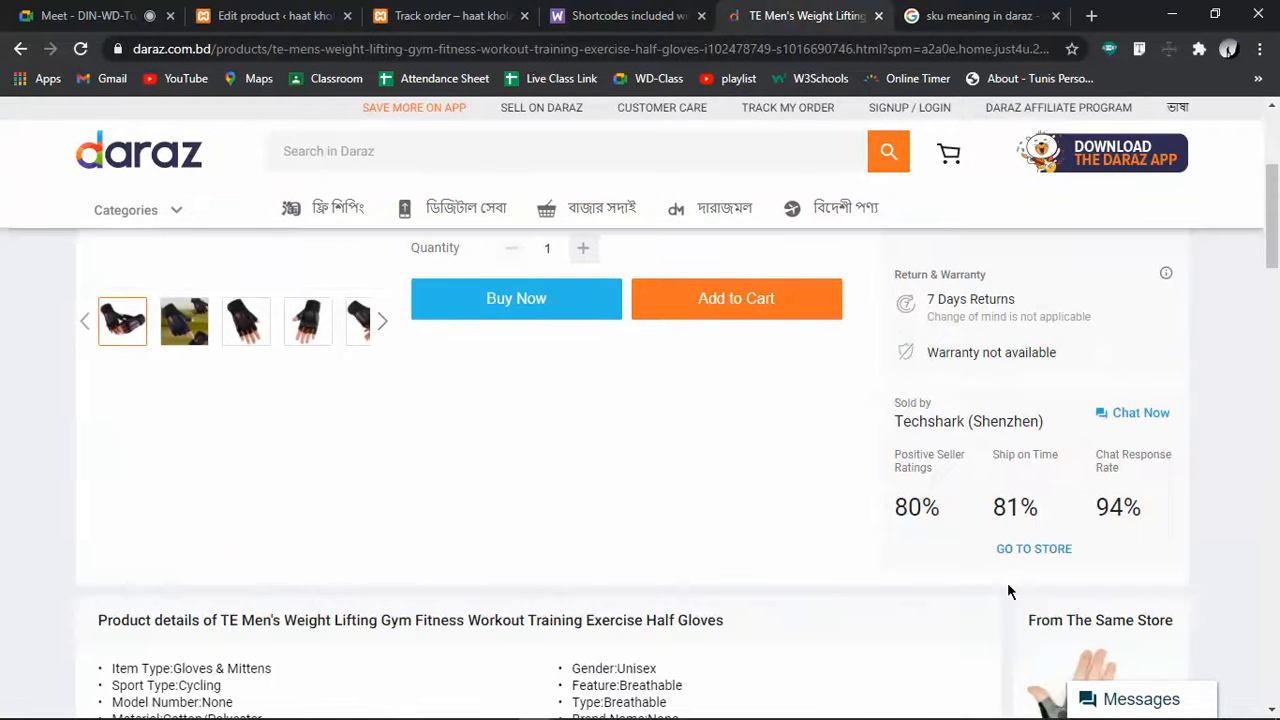
scroll(1007, 582, "down", 3)
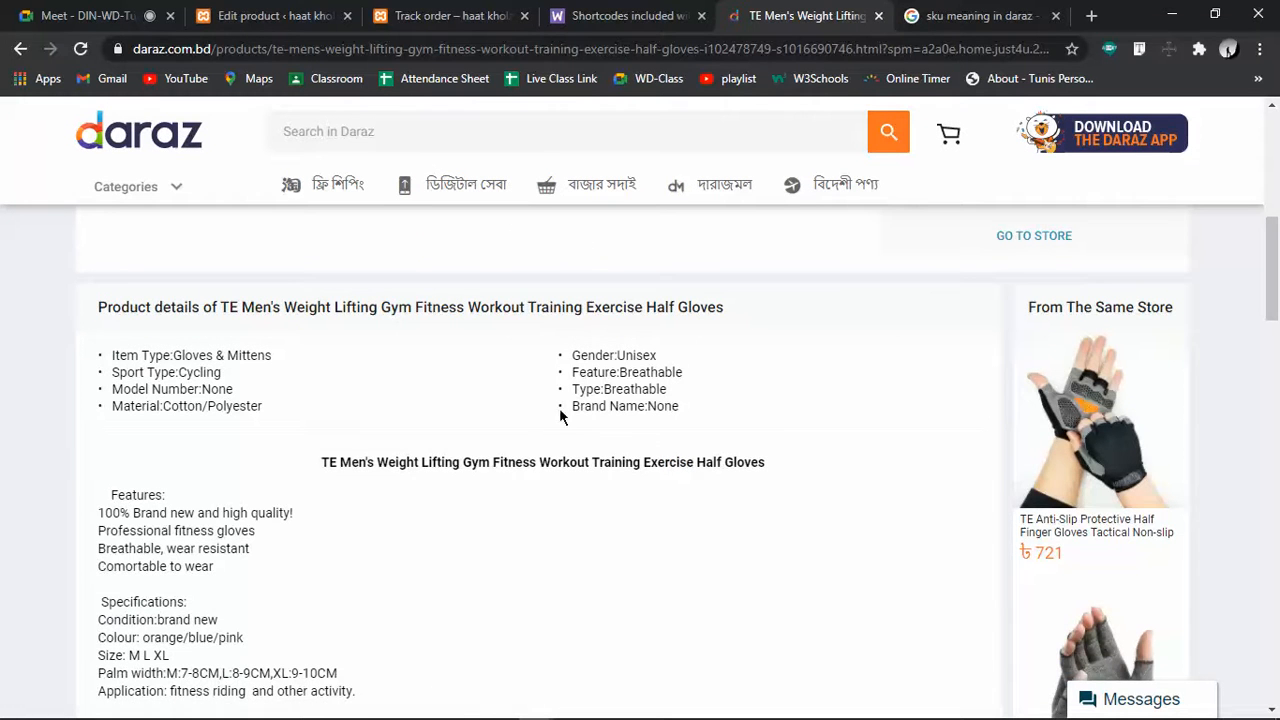
scroll(360, 460, "down", 3)
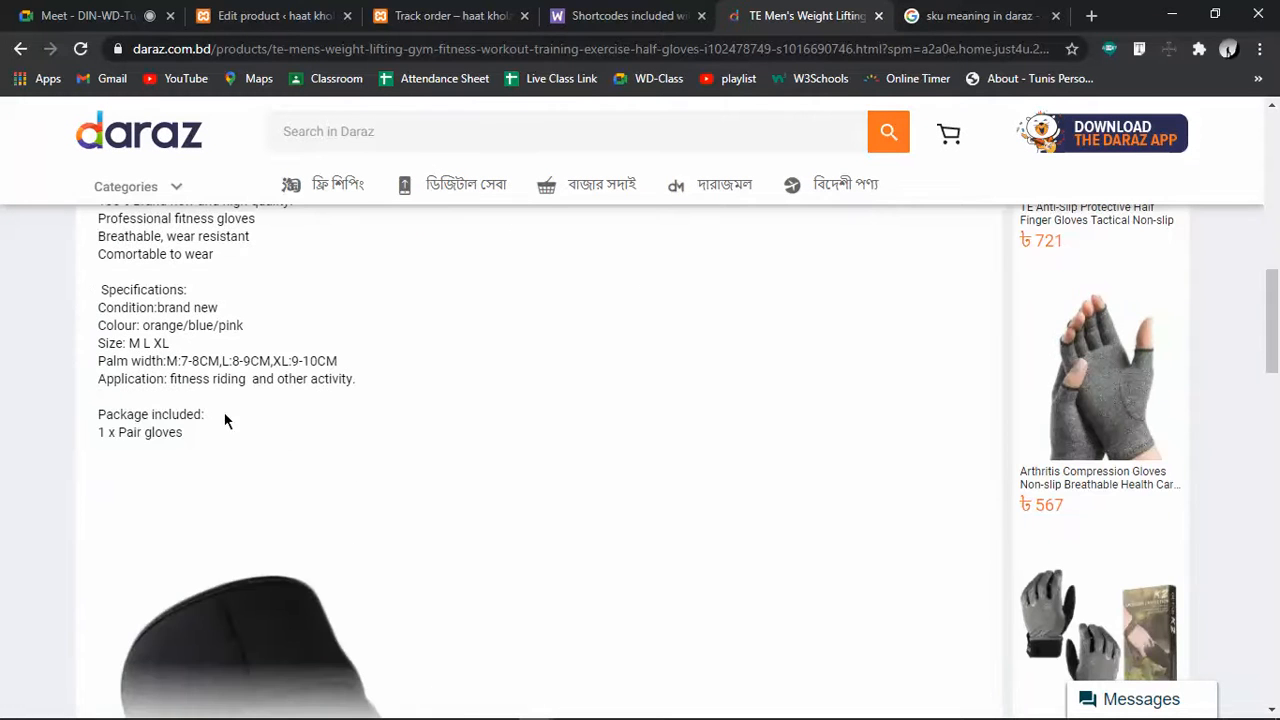
scroll(384, 433, "down", 6)
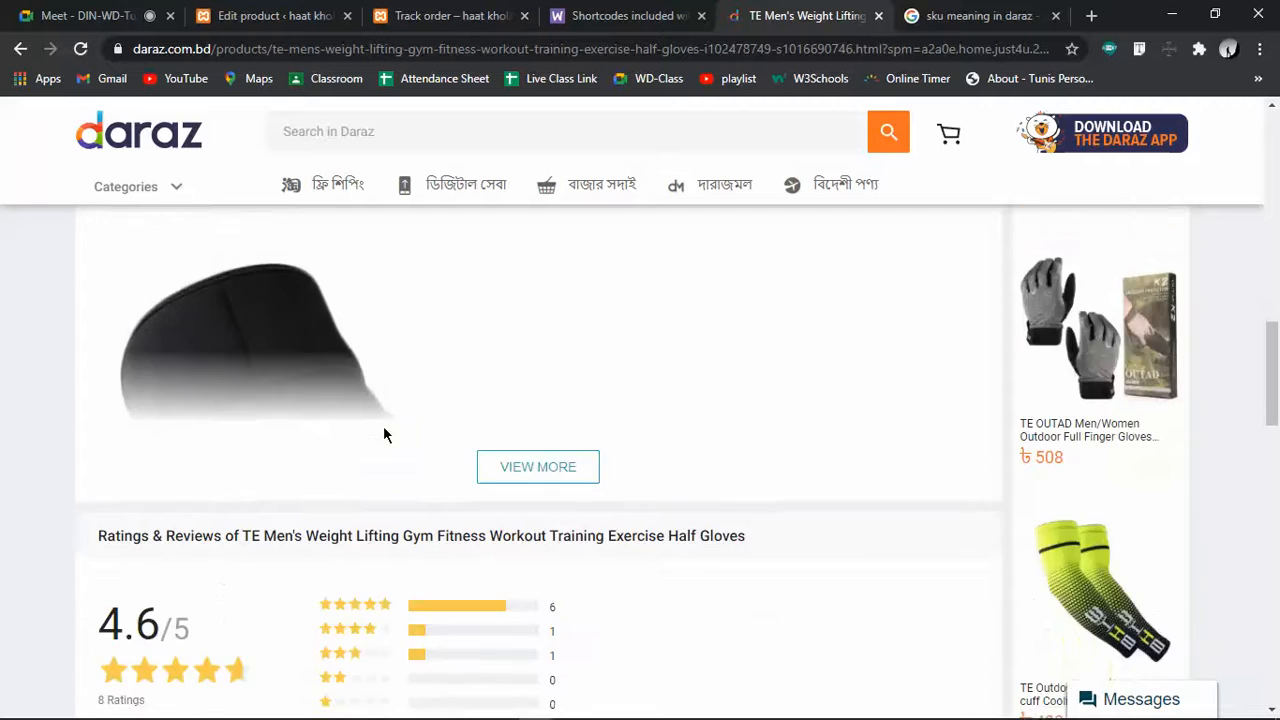
scroll(384, 434, "up", 15)
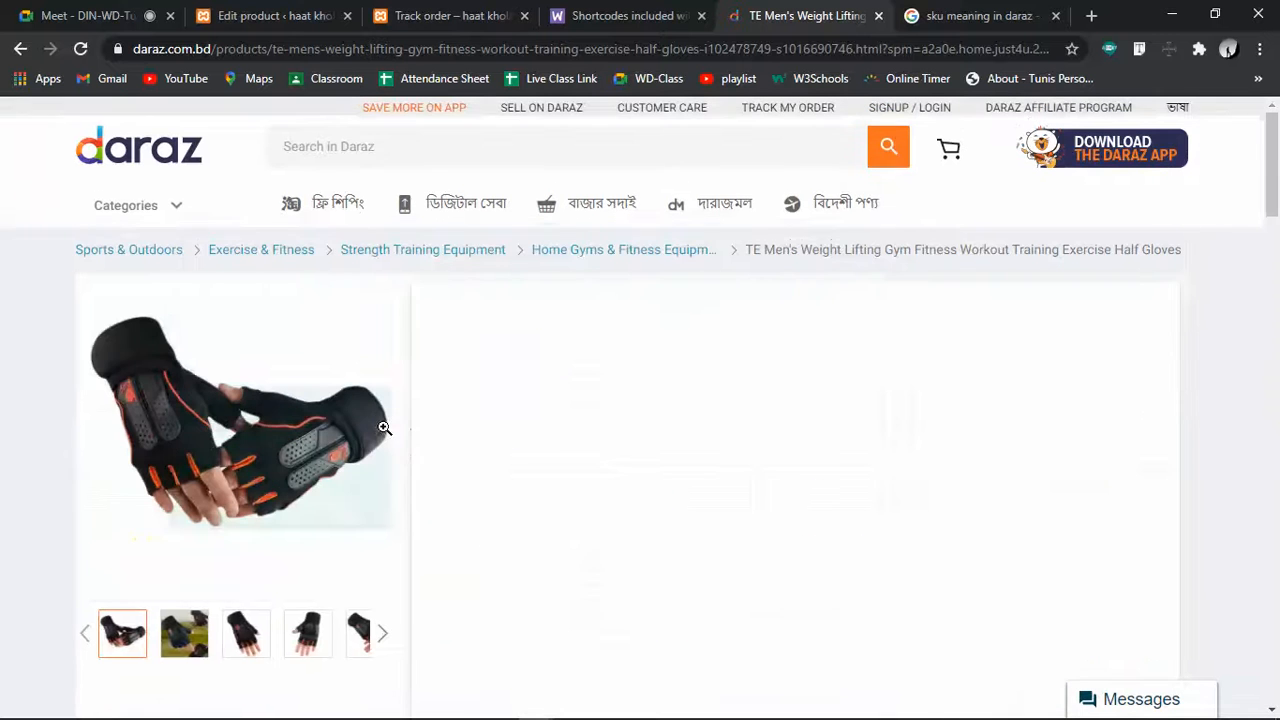
left_click(21, 51)
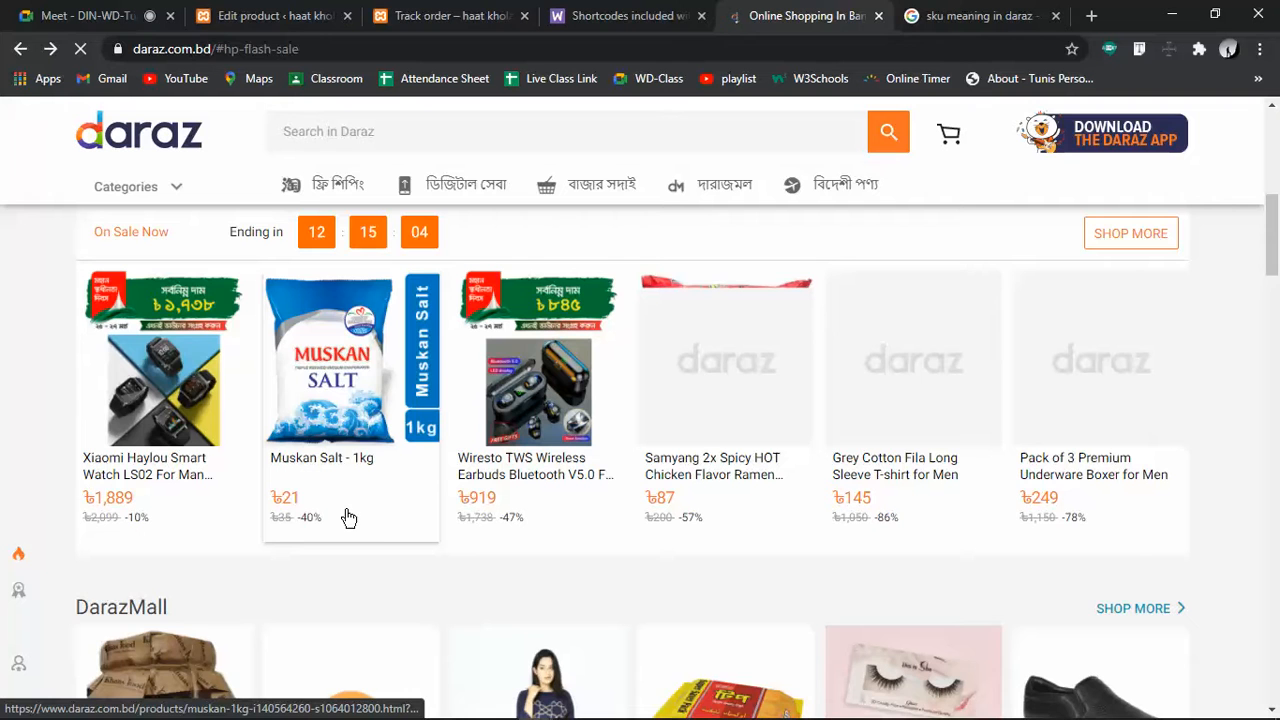
Open the Olympic DarazMall store, browse its products, and open Olympic Energy Plus Family - 240gm
scroll(346, 517, "down", 3)
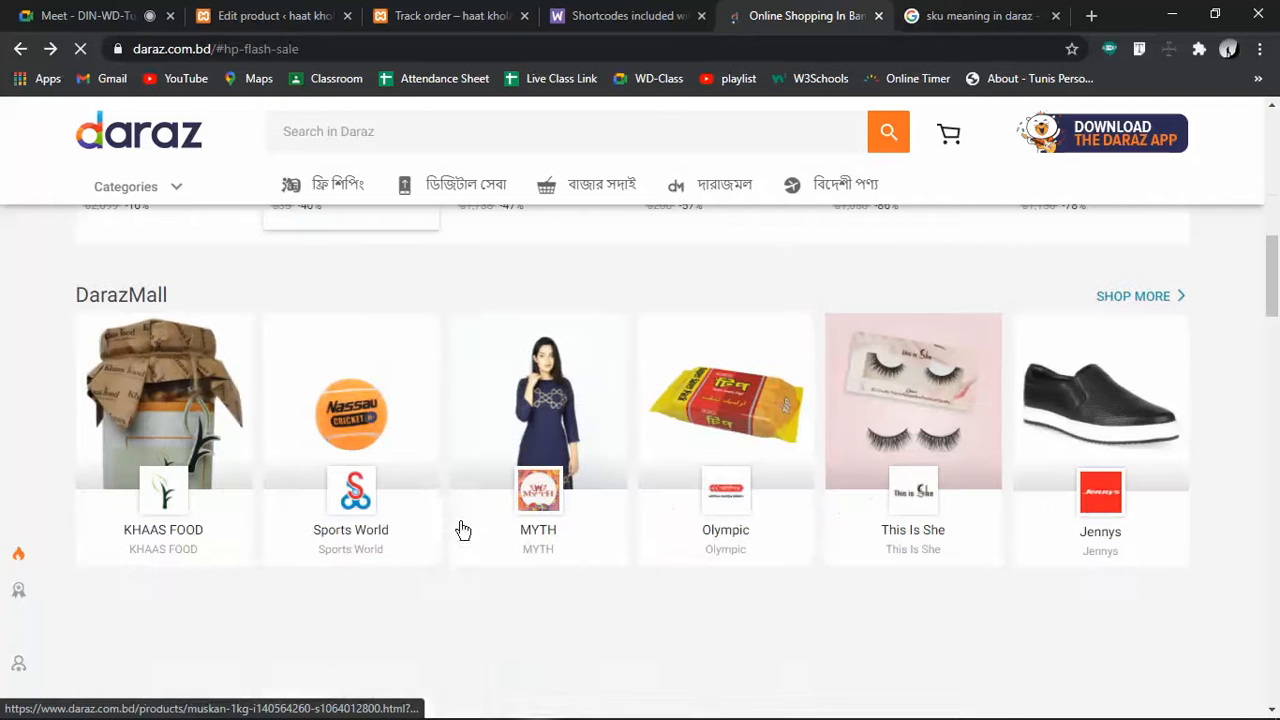
left_click(725, 538)
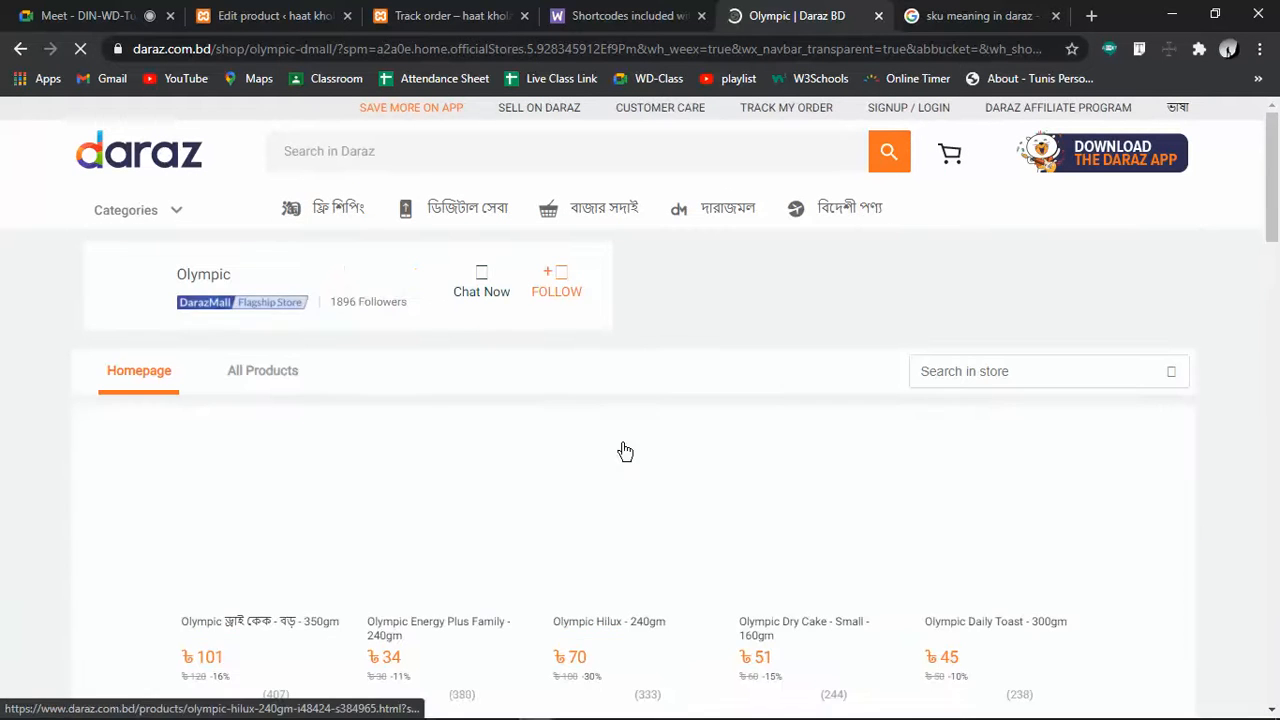
scroll(616, 452, "down", 3)
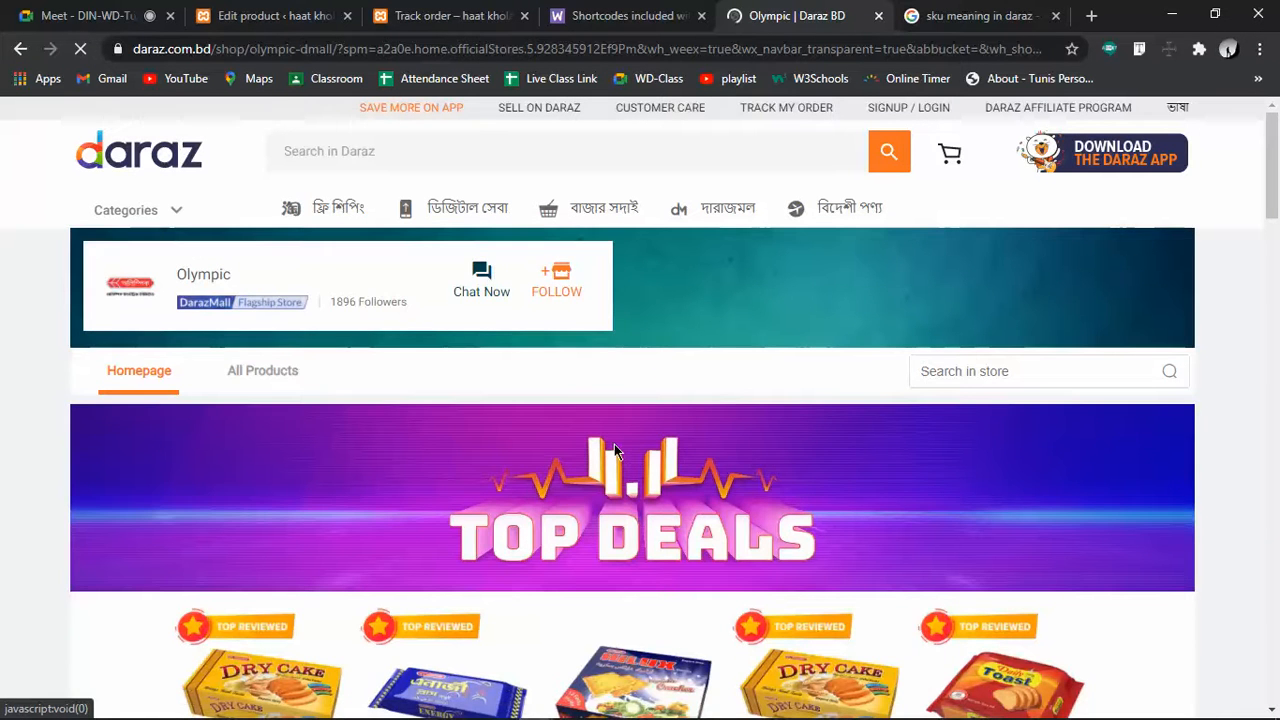
scroll(678, 512, "down", 3)
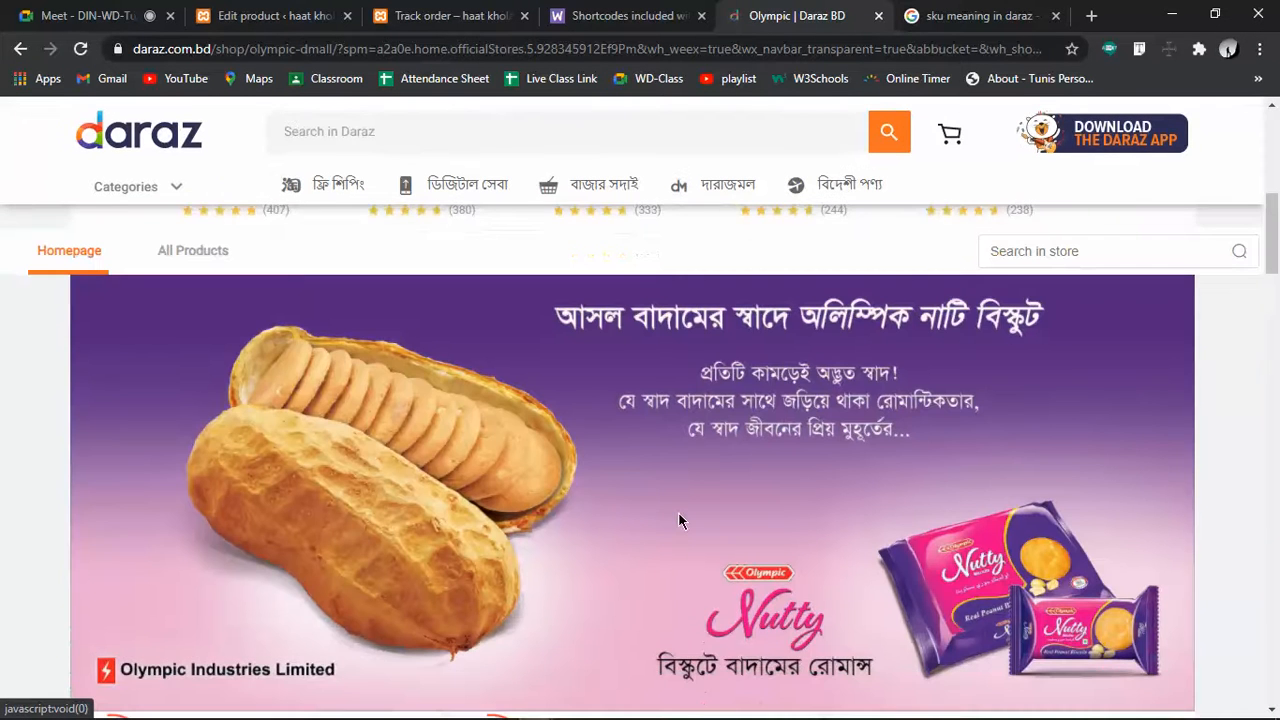
scroll(678, 512, "down", 3)
scroll(678, 521, "down", 5)
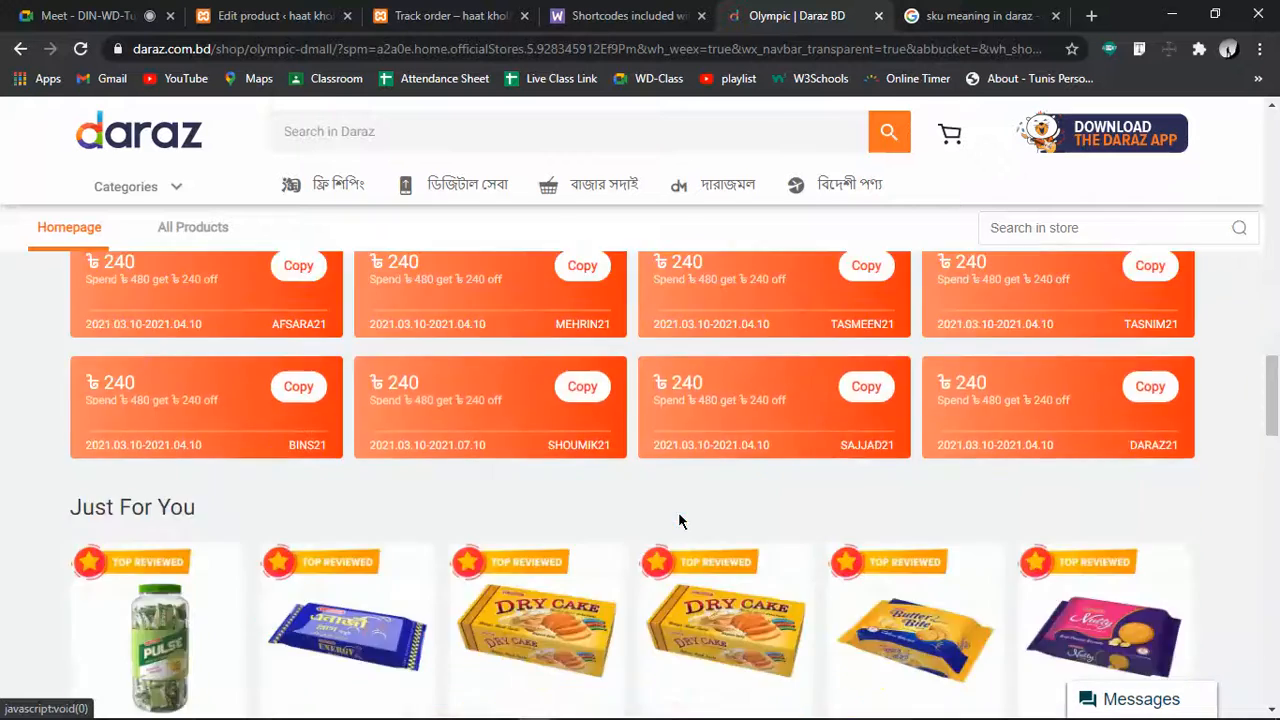
scroll(678, 521, "up", 7)
scroll(678, 521, "down", 5)
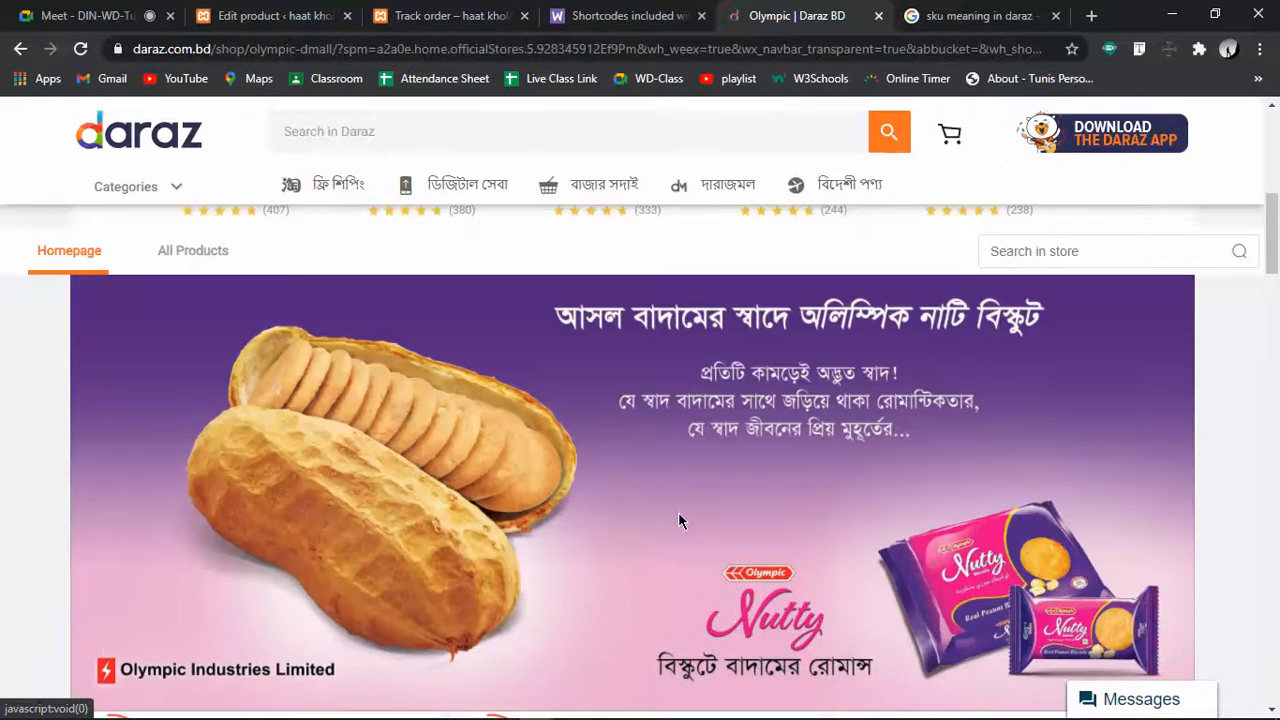
scroll(551, 485, "down", 3)
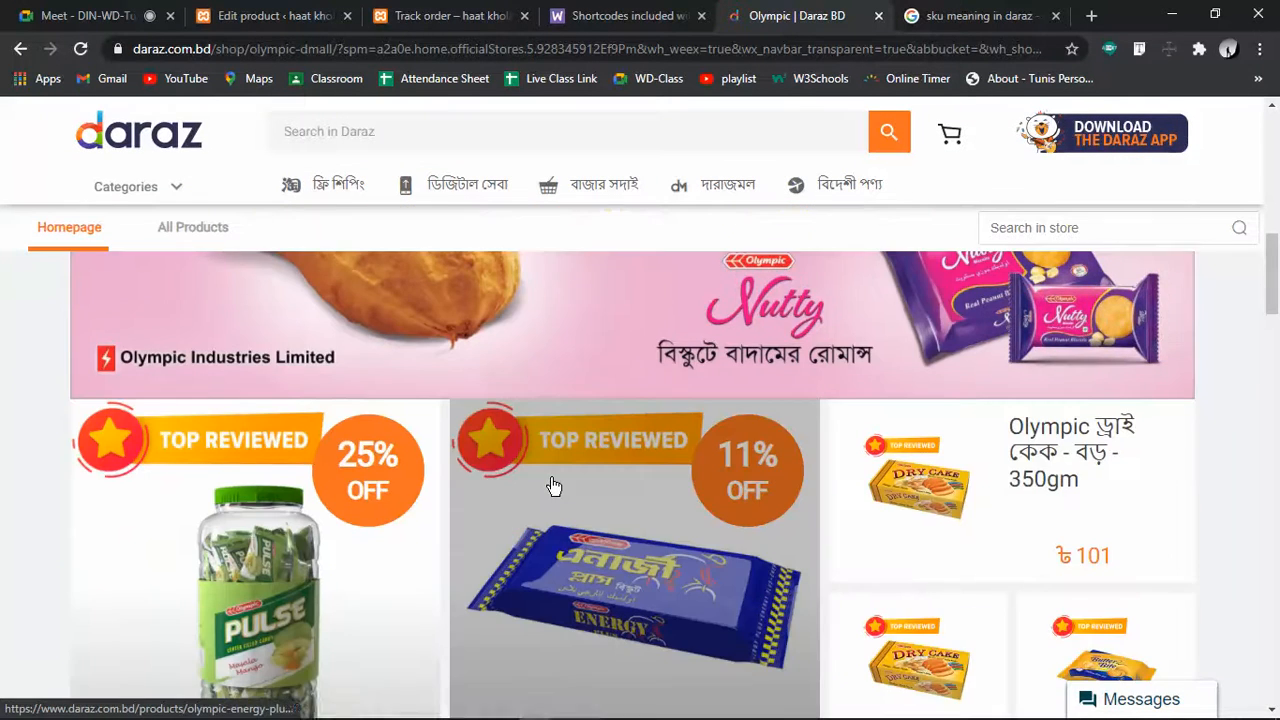
scroll(551, 485, "down", 2)
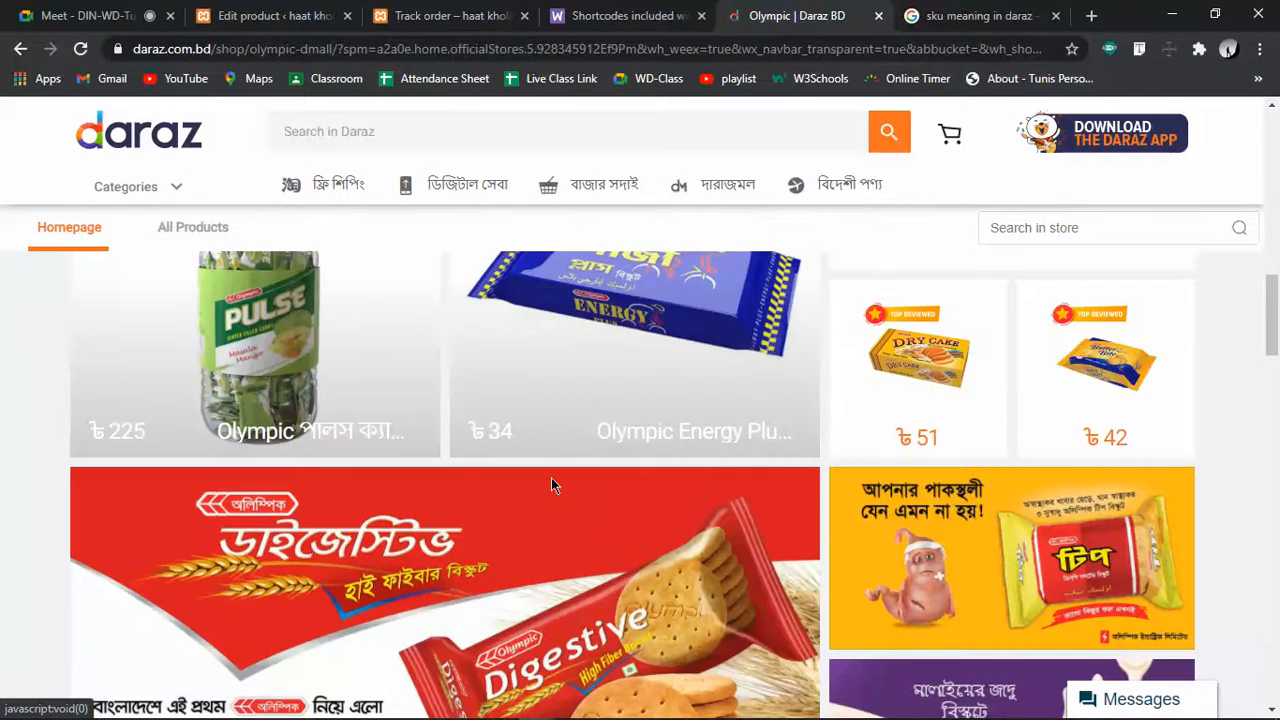
scroll(551, 477, "up", 3)
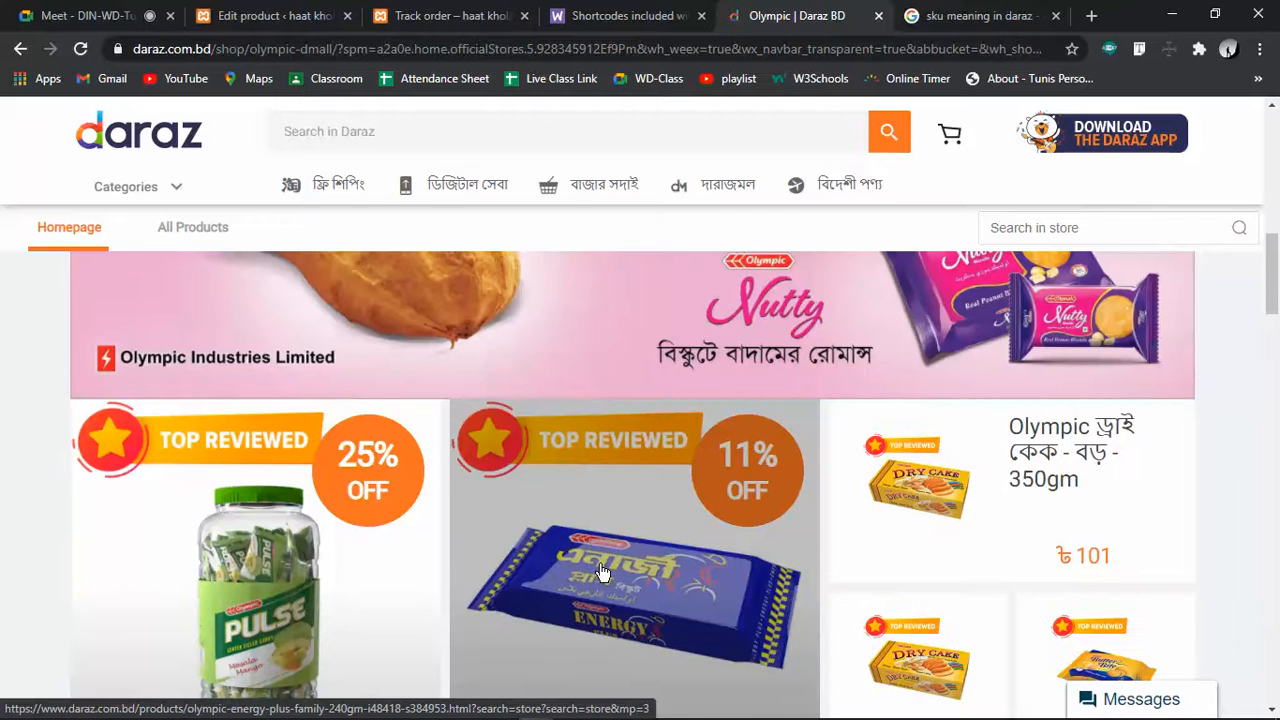
left_click(601, 572)
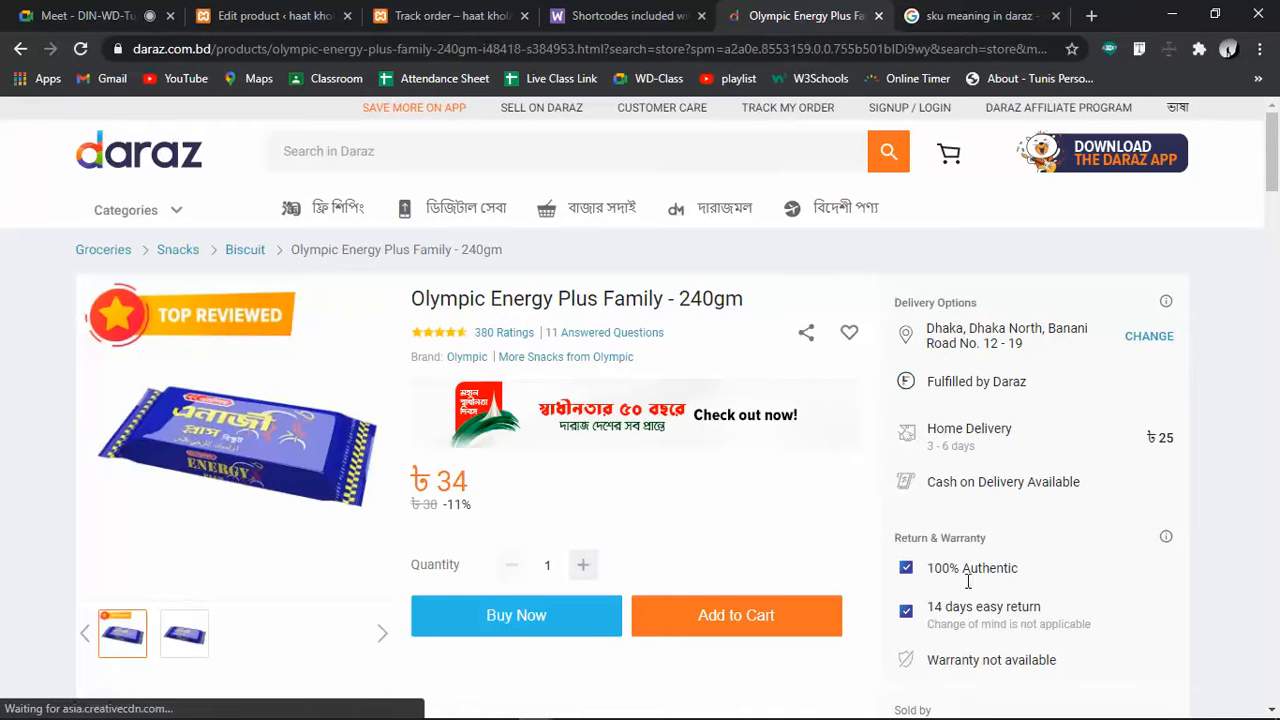
scroll(1053, 487, "down", 3)
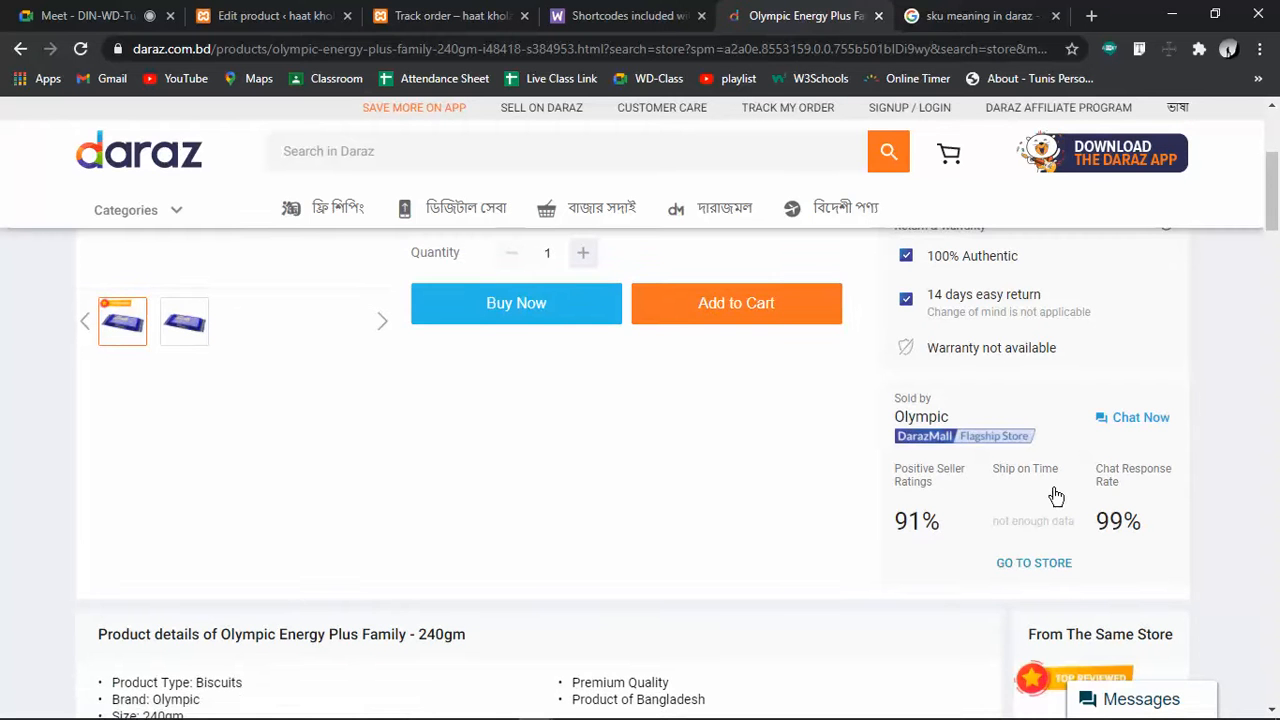
scroll(824, 492, "down", 3)
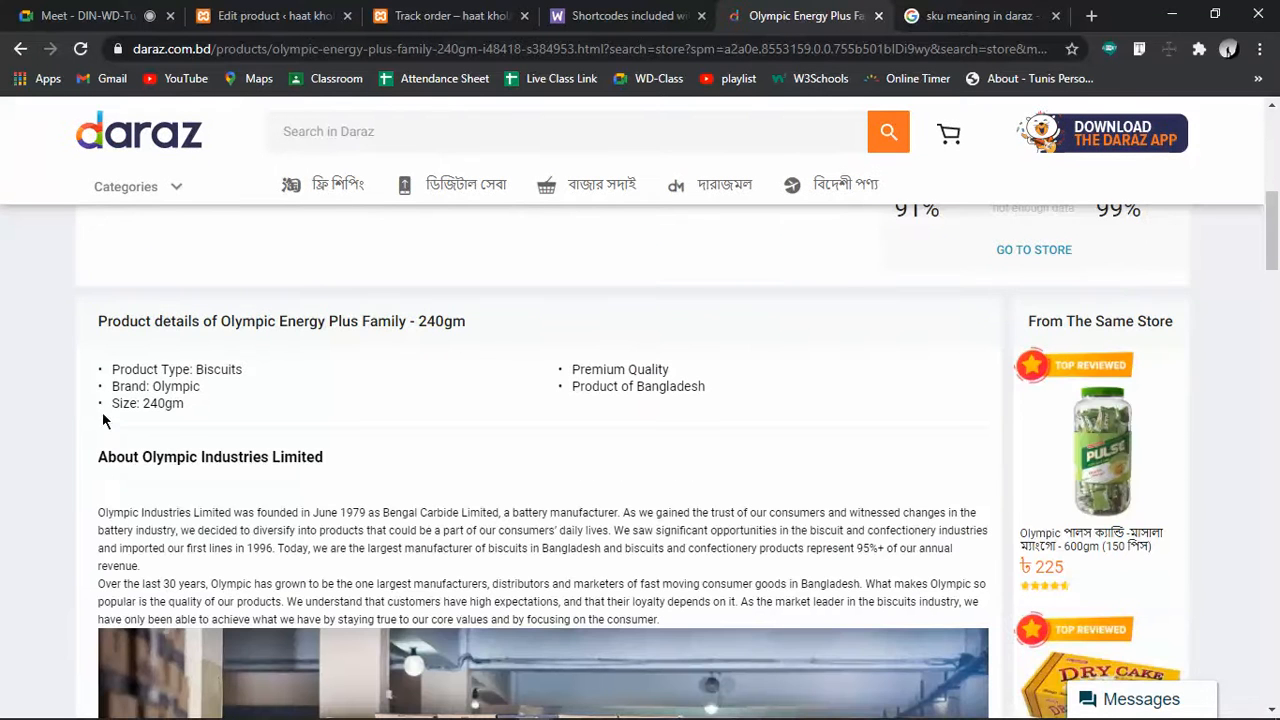
scroll(517, 516, "down", 3)
scroll(629, 505, "down", 2)
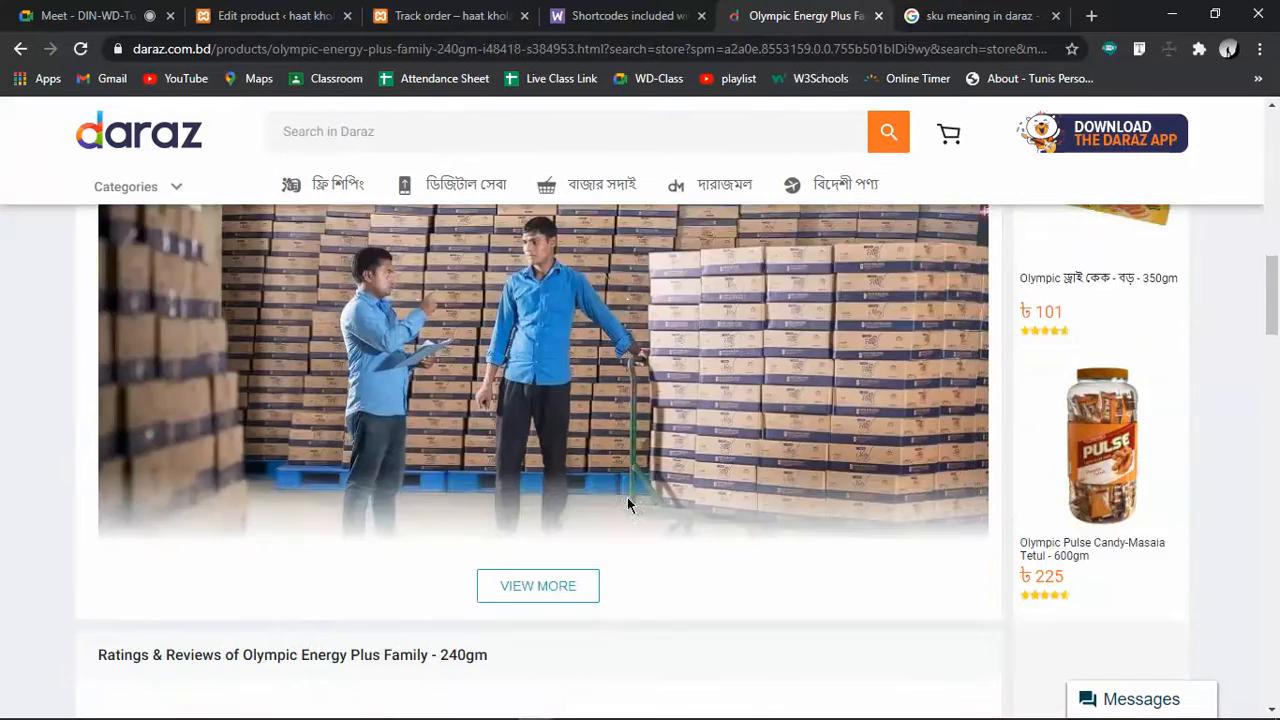
scroll(629, 505, "down", 1)
scroll(631, 505, "down", 3)
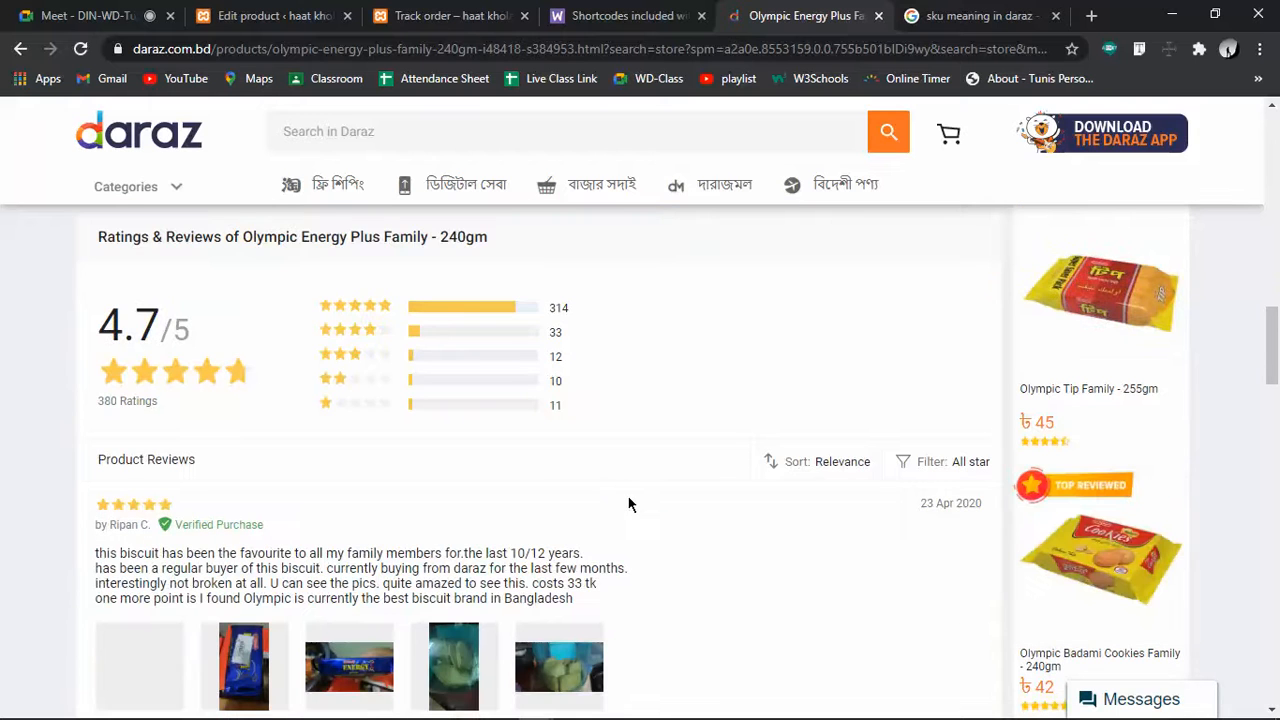
scroll(629, 505, "up", 8)
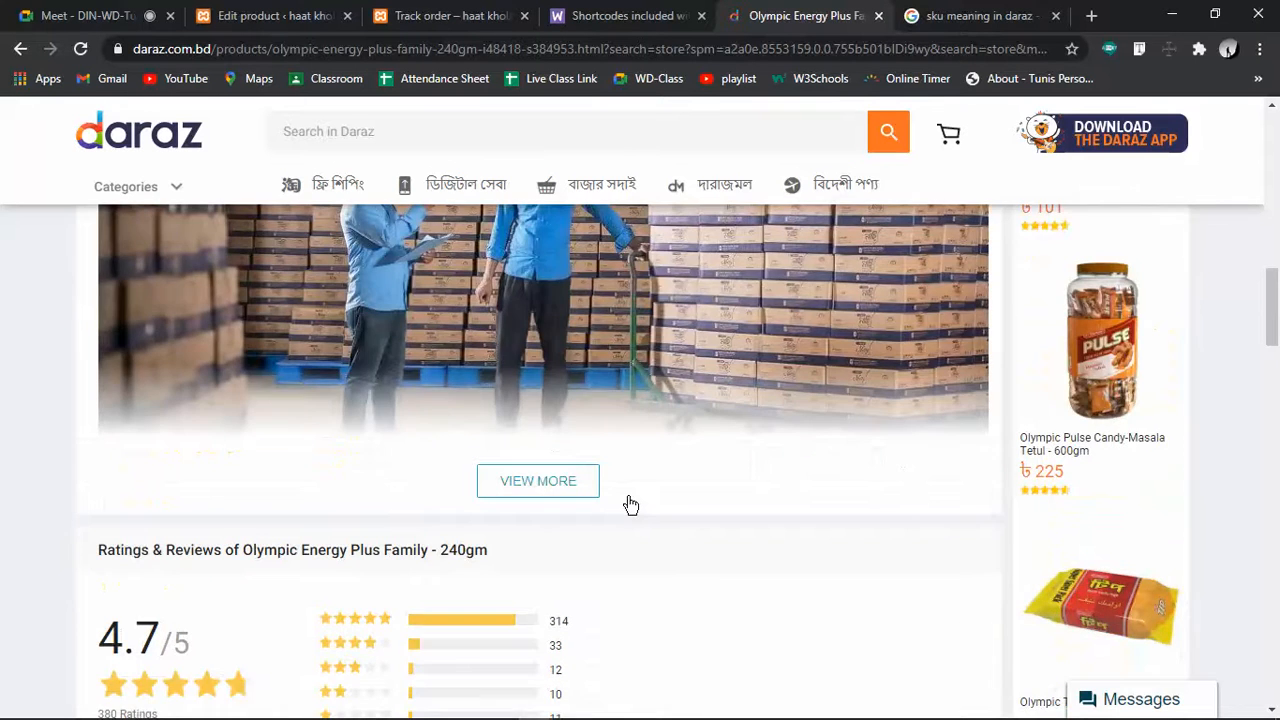
scroll(631, 505, "down", 3)
left_click(585, 486)
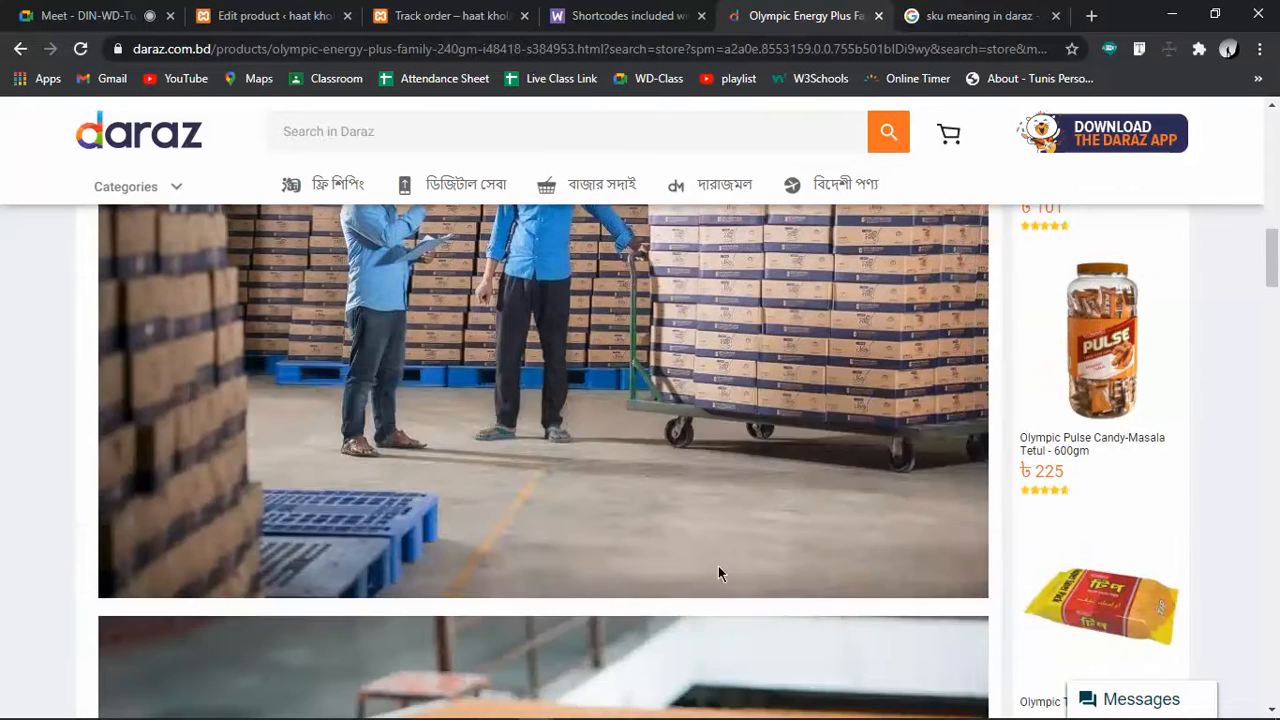
scroll(716, 575, "down", 8)
scroll(718, 573, "down", 3)
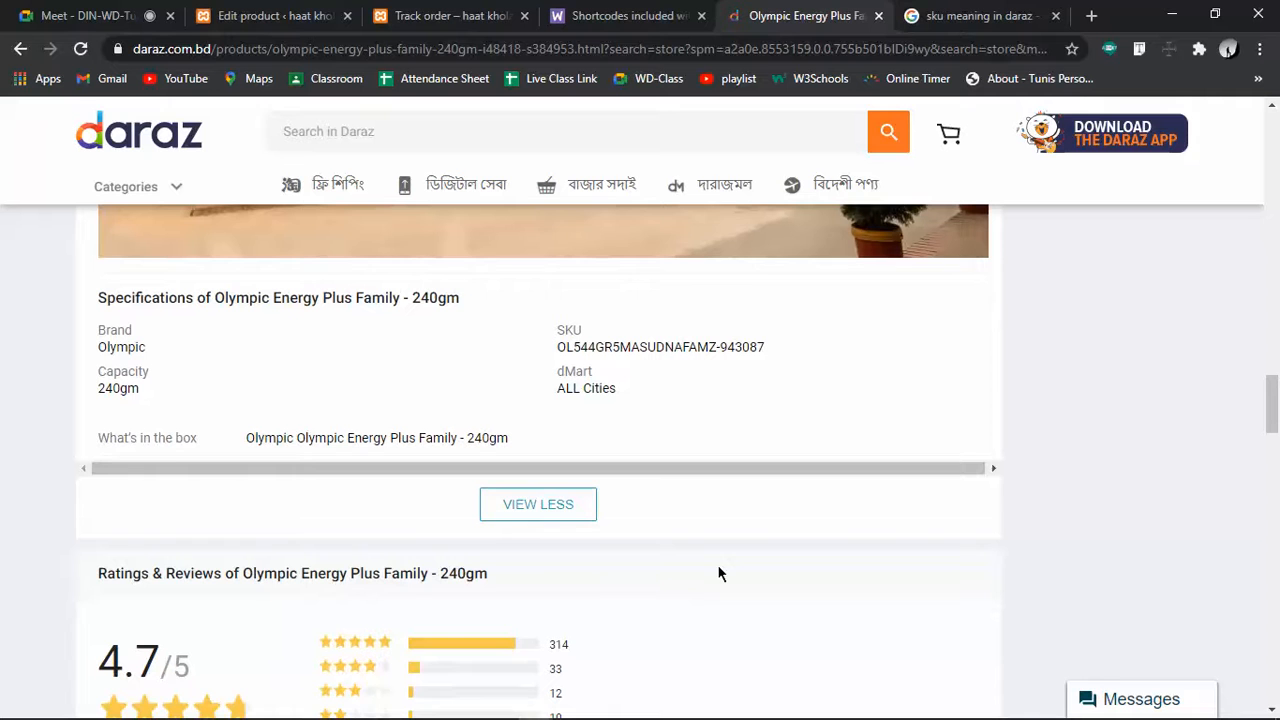
left_click_drag(557, 347, 796, 349)
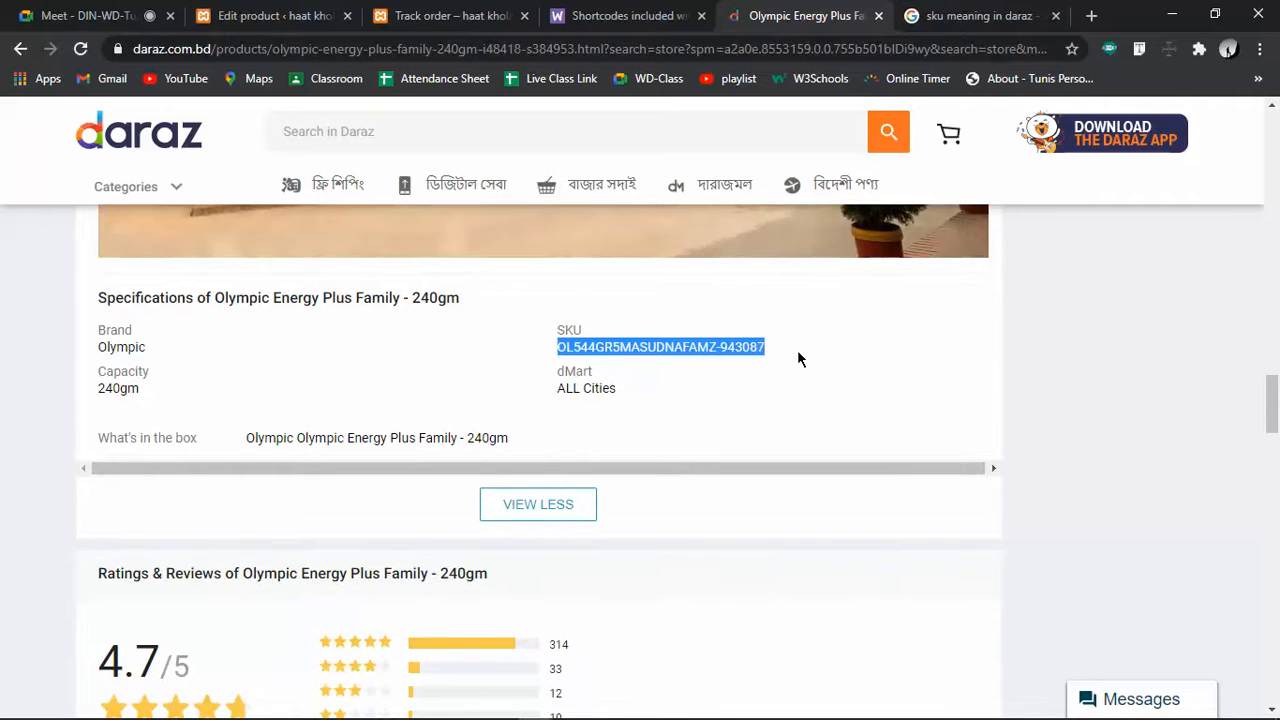
left_click(797, 349)
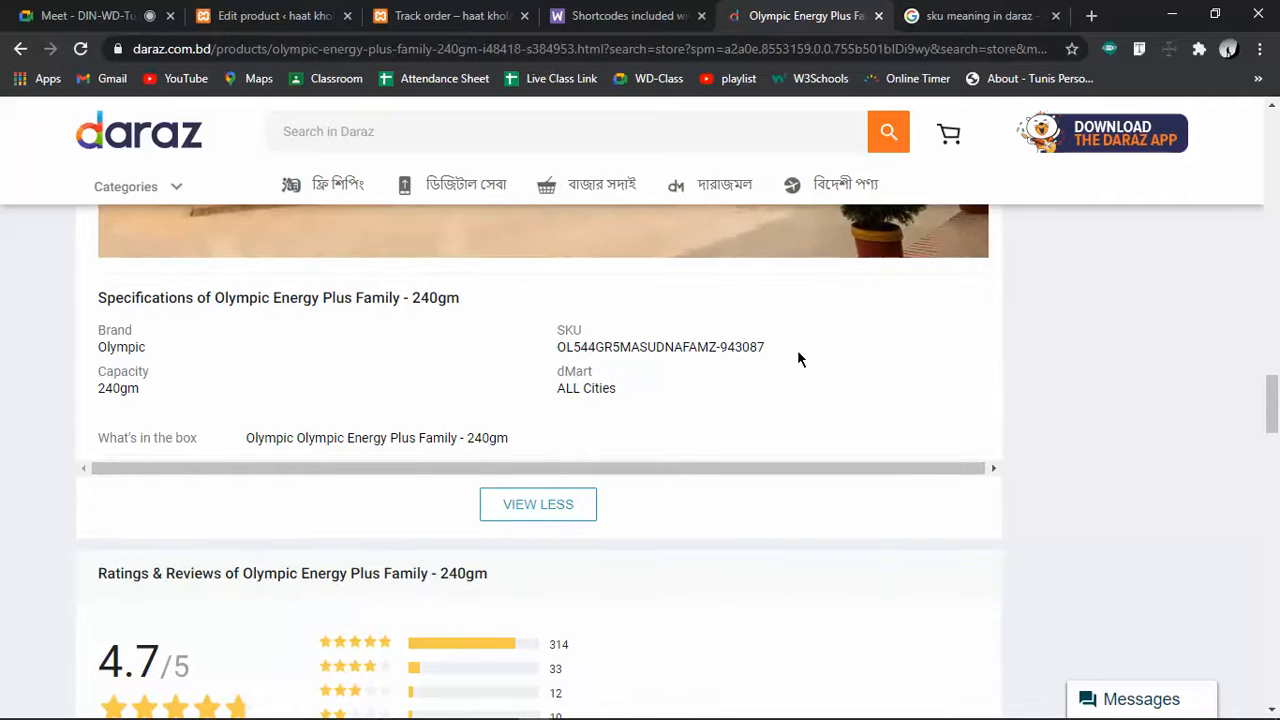
left_click_drag(557, 347, 570, 347)
left_click(576, 347)
left_click_drag(573, 347, 712, 347)
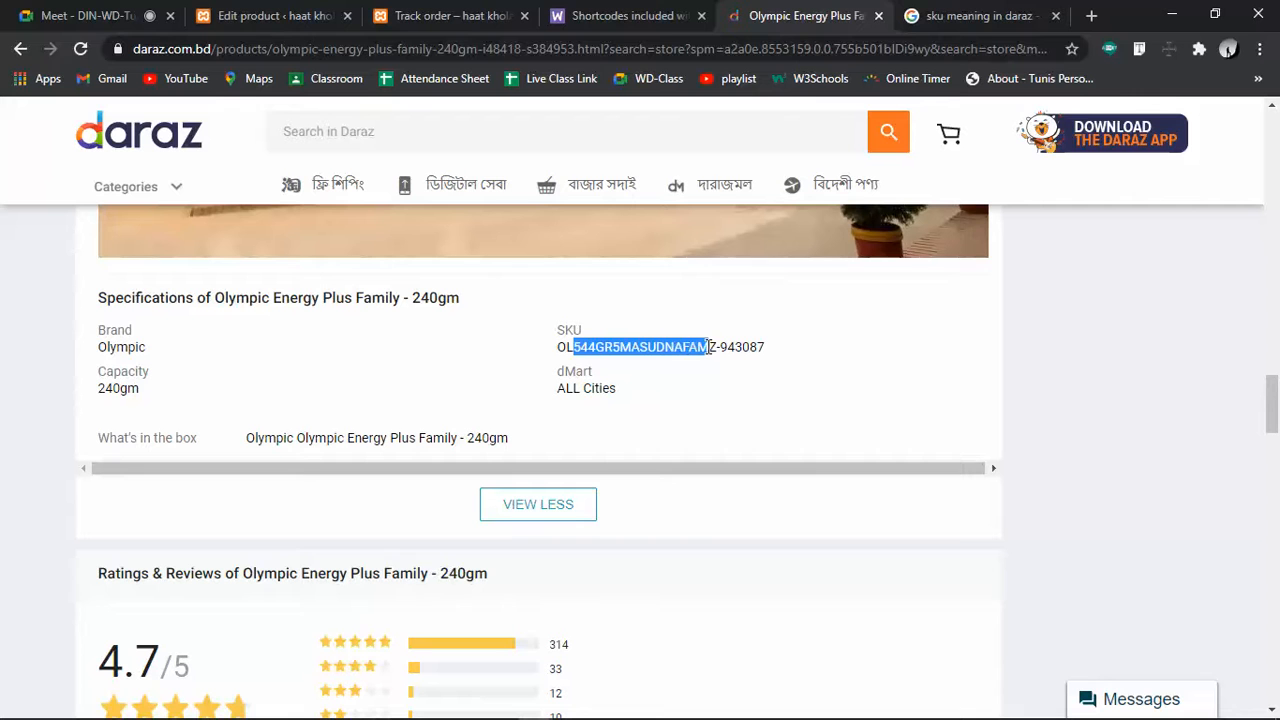
left_click(712, 347)
left_click_drag(620, 347, 706, 349)
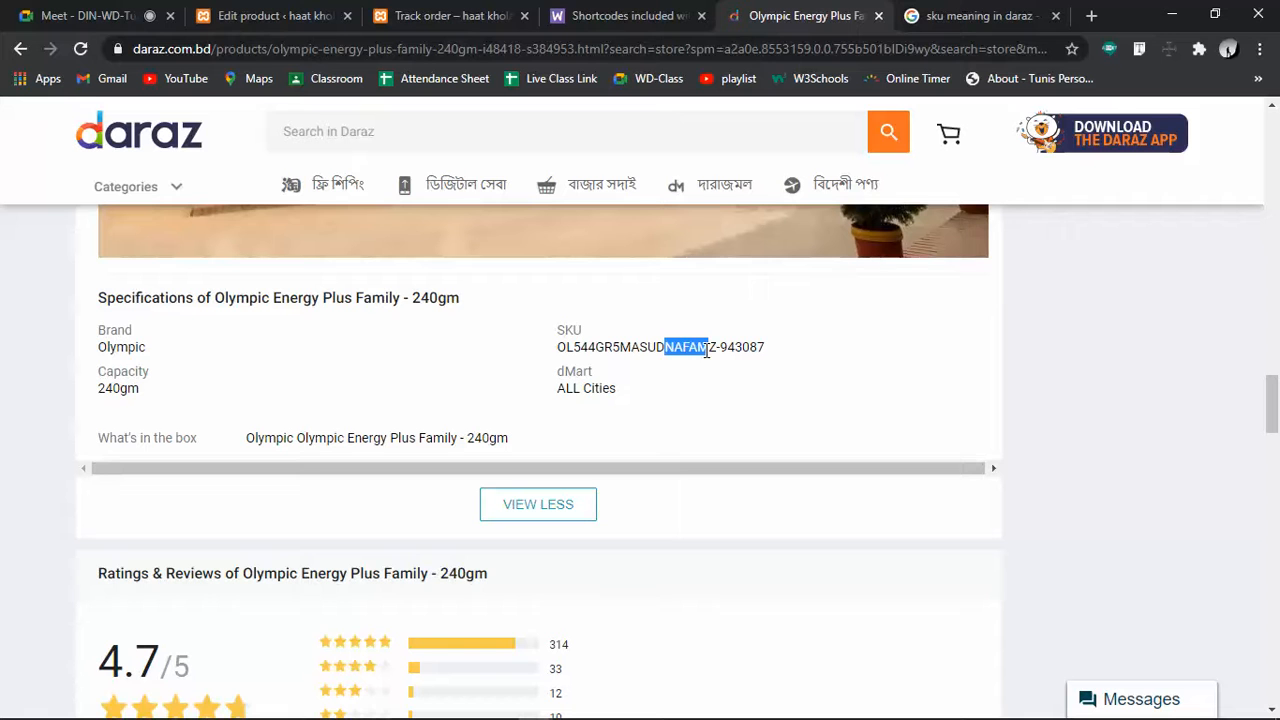
left_click(694, 345)
left_click_drag(557, 347, 783, 352)
scroll(631, 410, "up", 15)
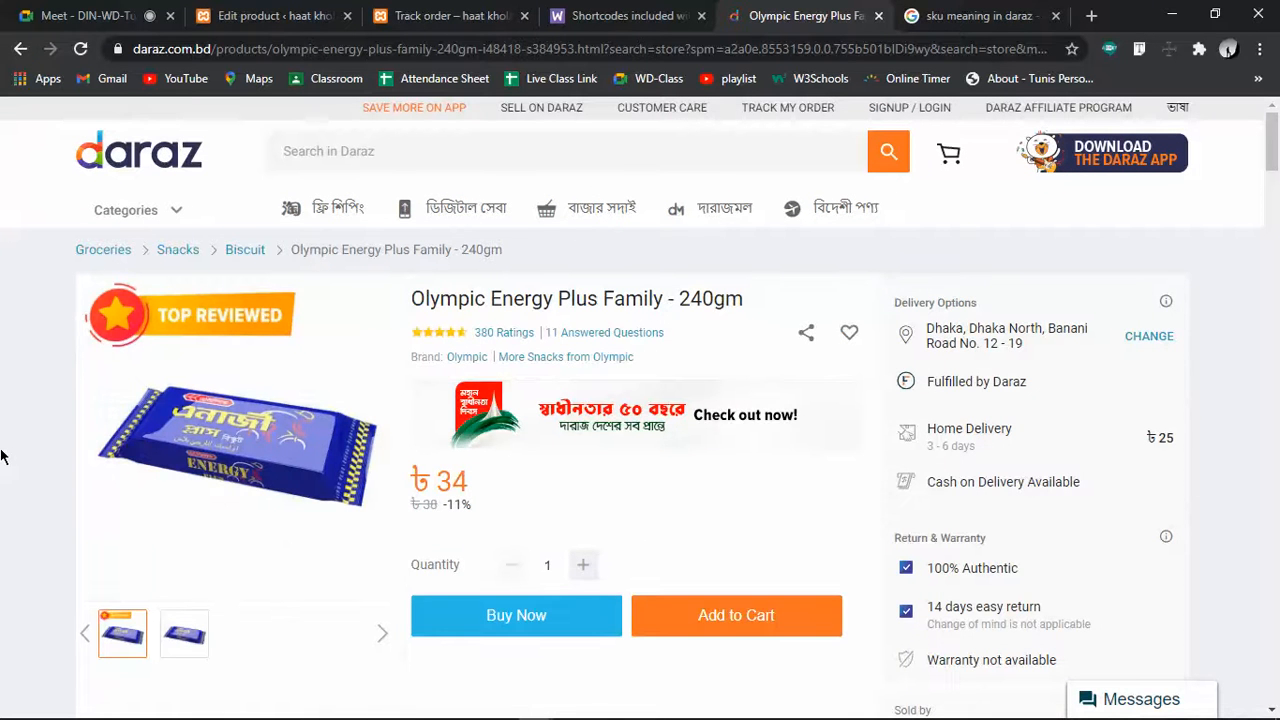
scroll(730, 604, "down", 10)
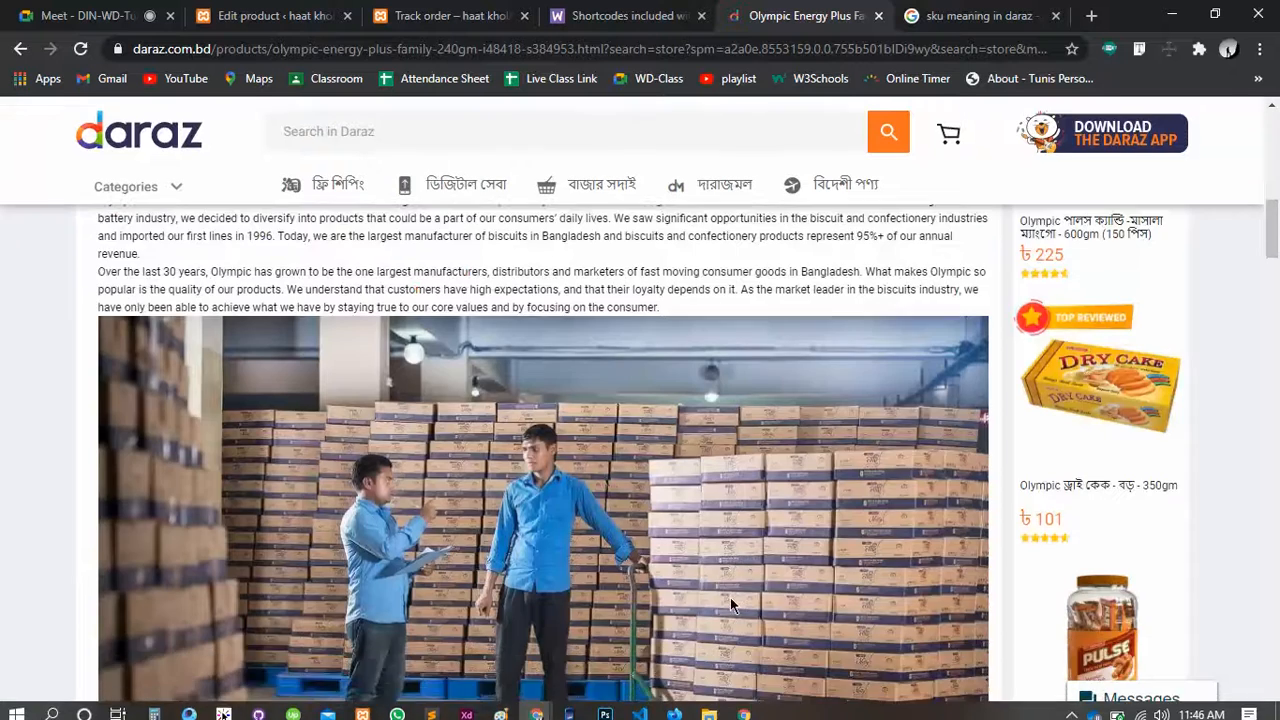
scroll(730, 598, "down", 10)
scroll(730, 598, "up", 5)
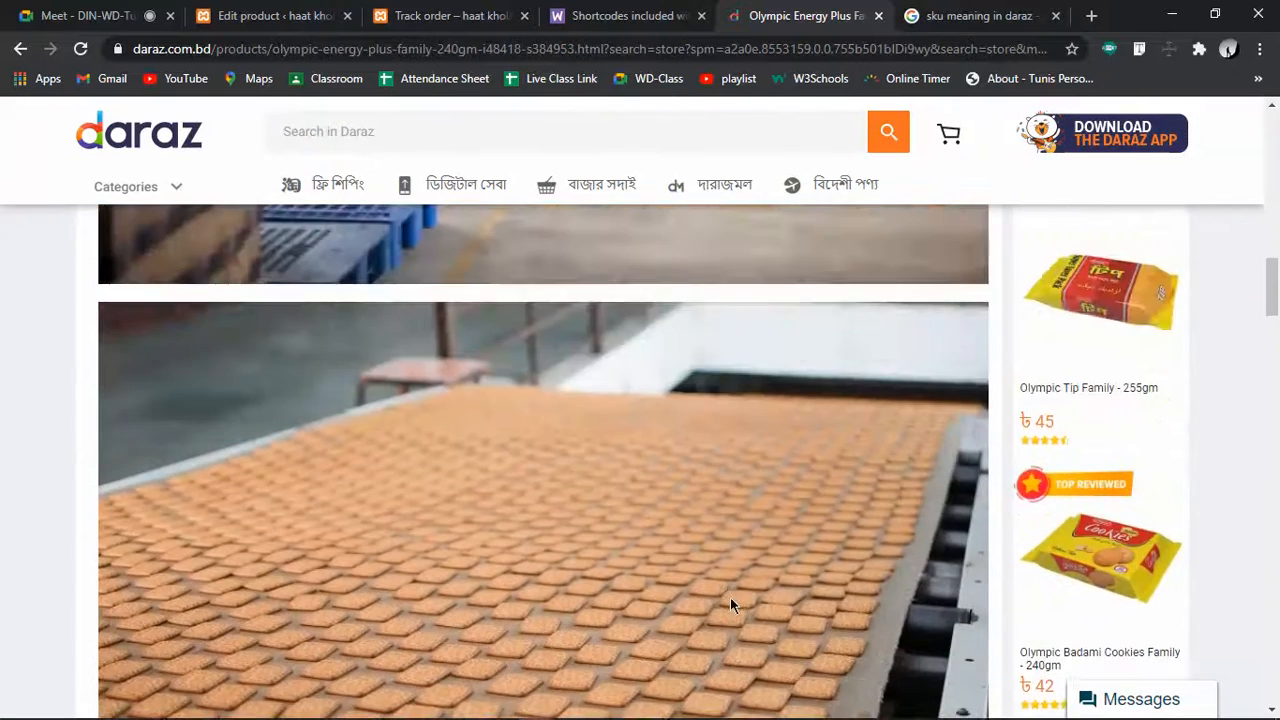
scroll(730, 605, "down", 4)
scroll(730, 605, "down", 3)
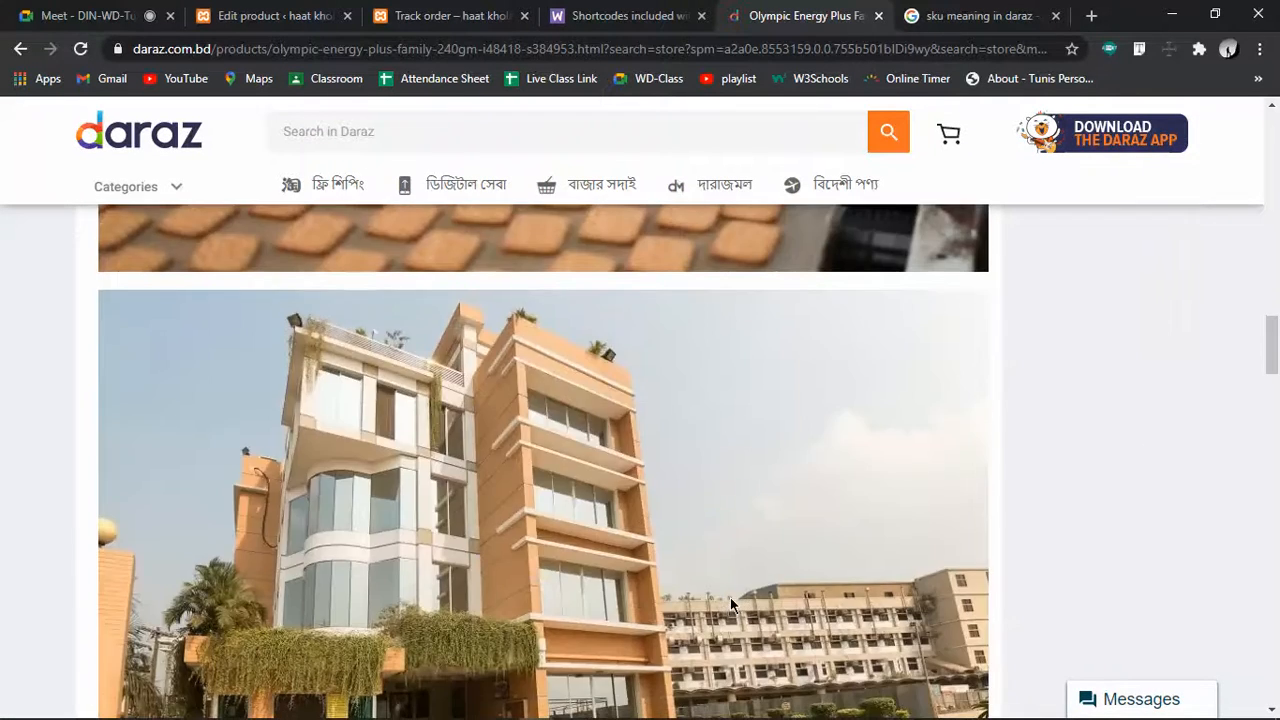
scroll(730, 604, "down", 3)
scroll(730, 605, "up", 6)
scroll(600, 597, "down", 6)
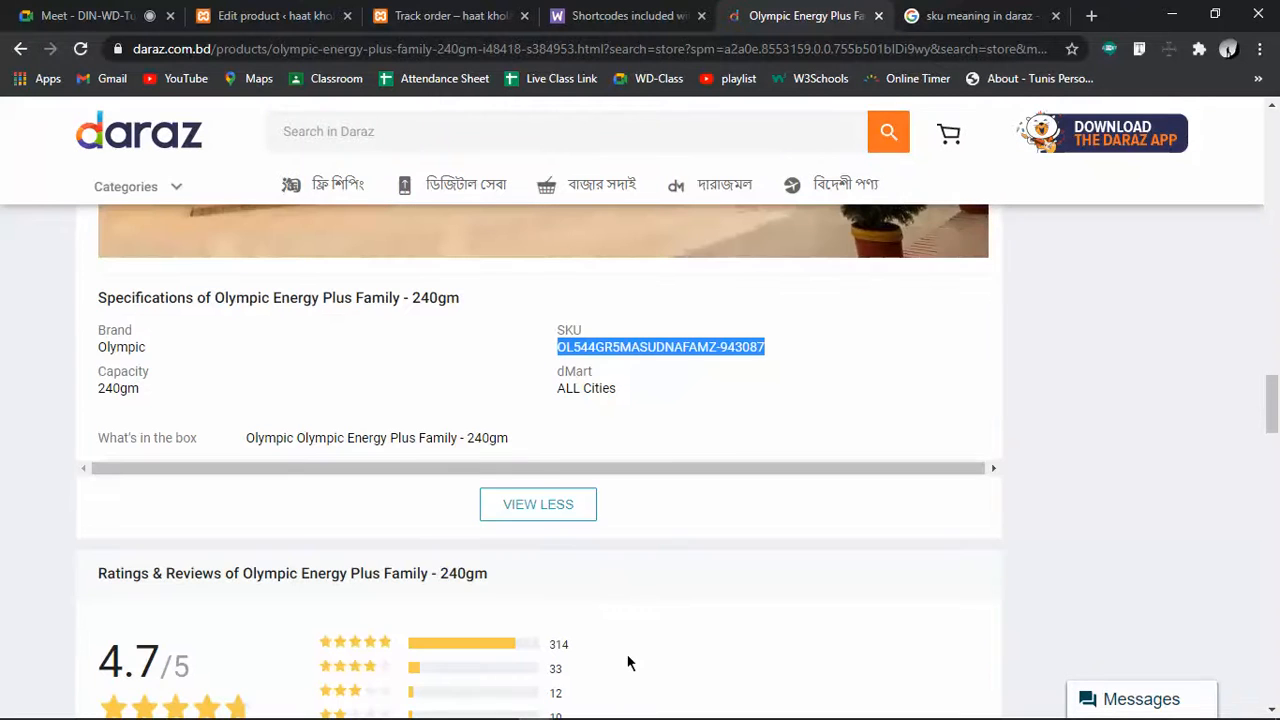
left_click(256, 14)
Enter SKU 12345678 and enable Manage stock for the product
left_click(583, 307)
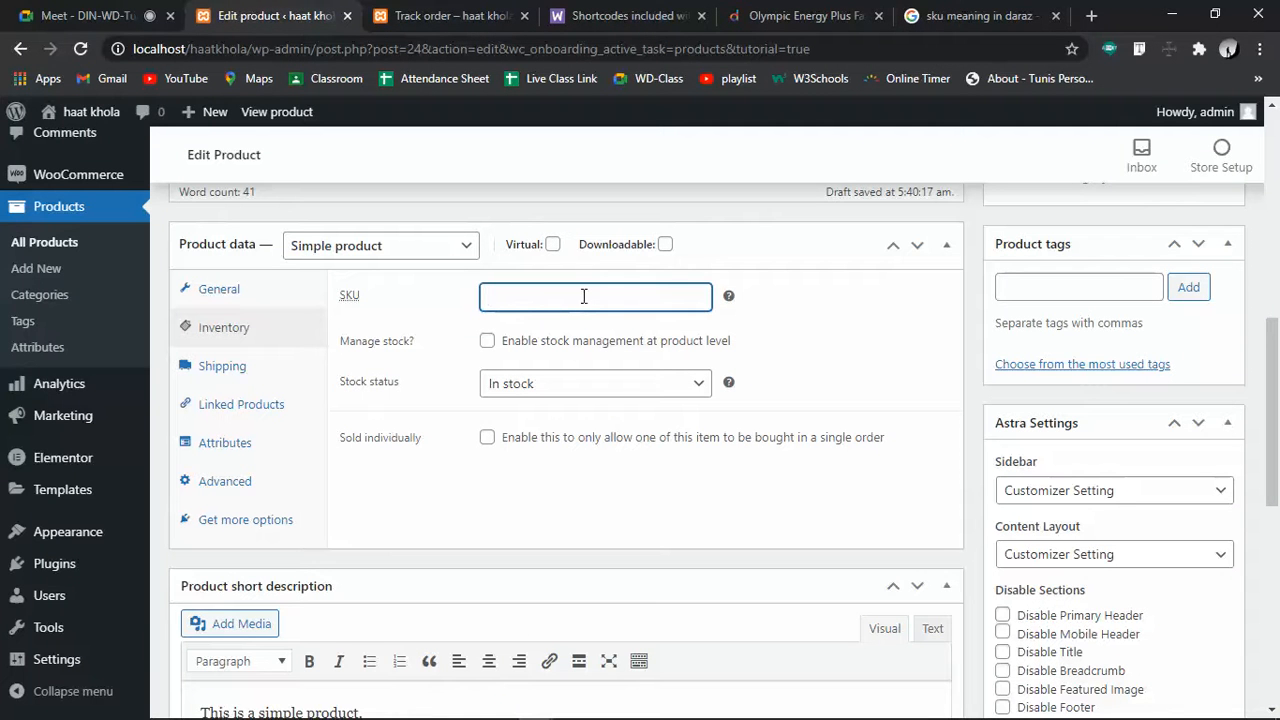
type("12345678")
left_click(487, 342)
Set stock quantity to 20, keep backorders at Do not allow, and toggle one-per-order restriction
left_click(500, 384)
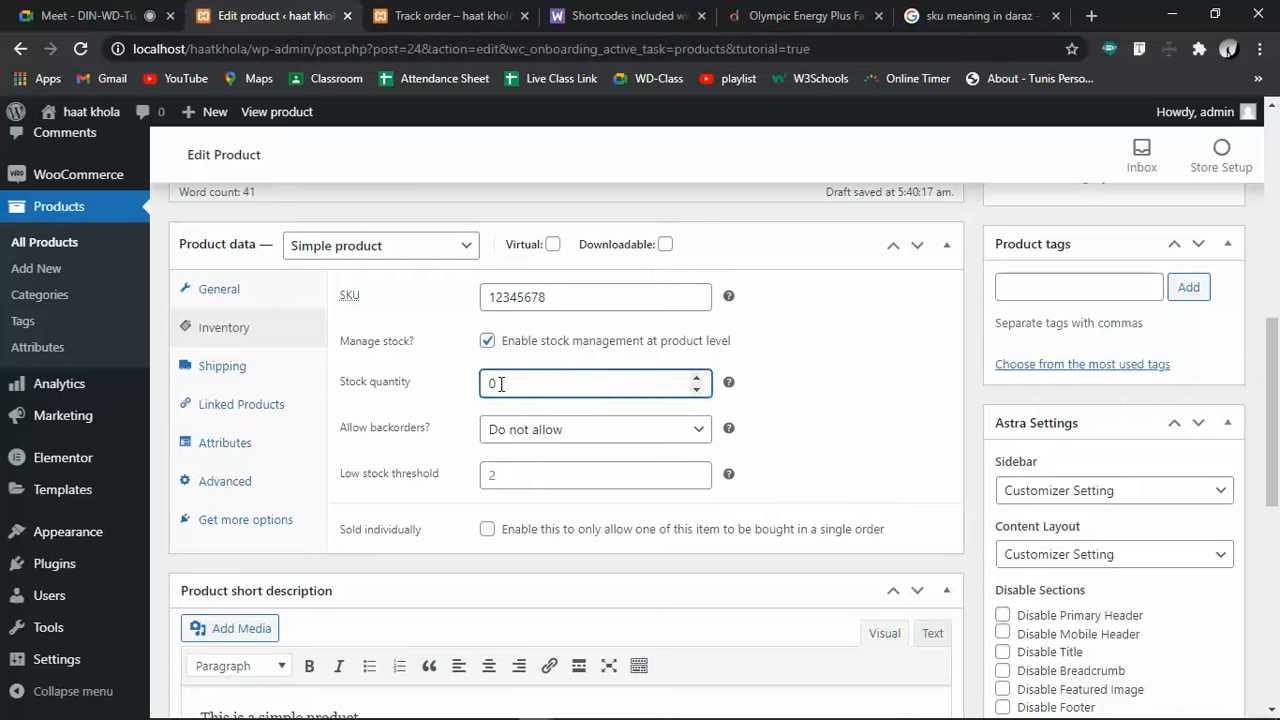
left_click(620, 430)
left_click(620, 430)
left_click(563, 477)
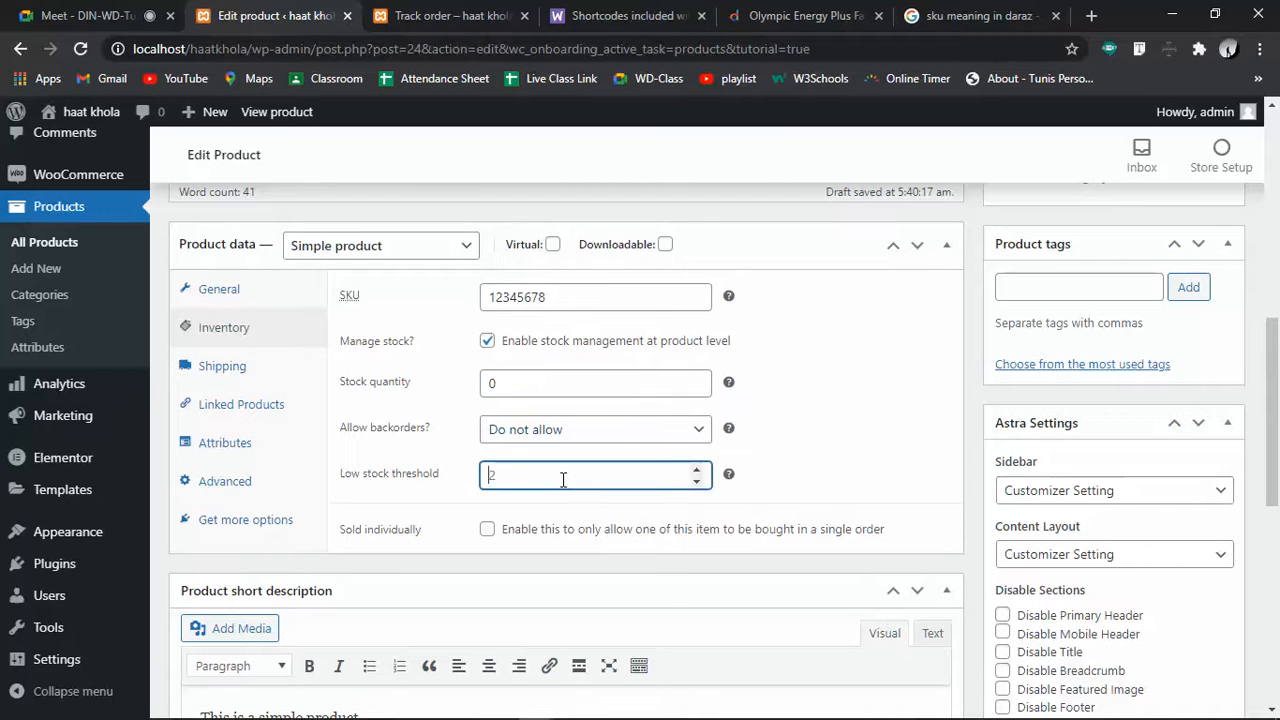
left_click(550, 381)
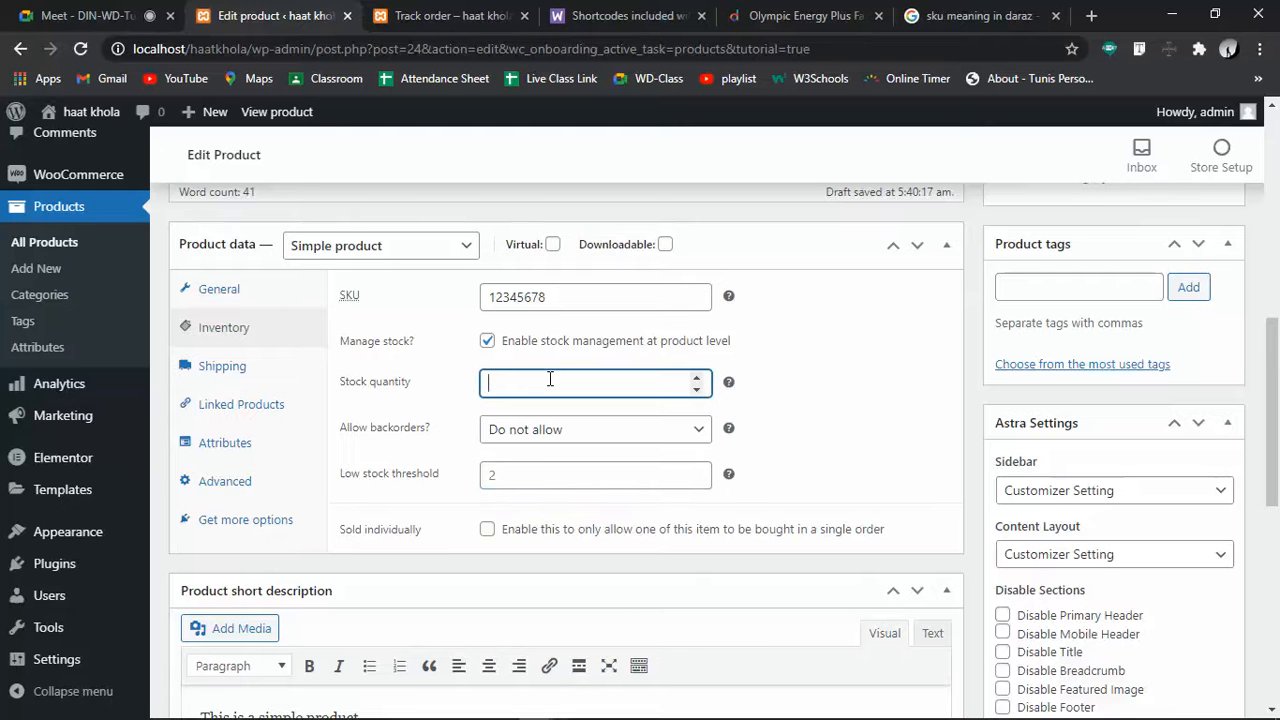
type("20")
left_click(551, 432)
left_click(551, 435)
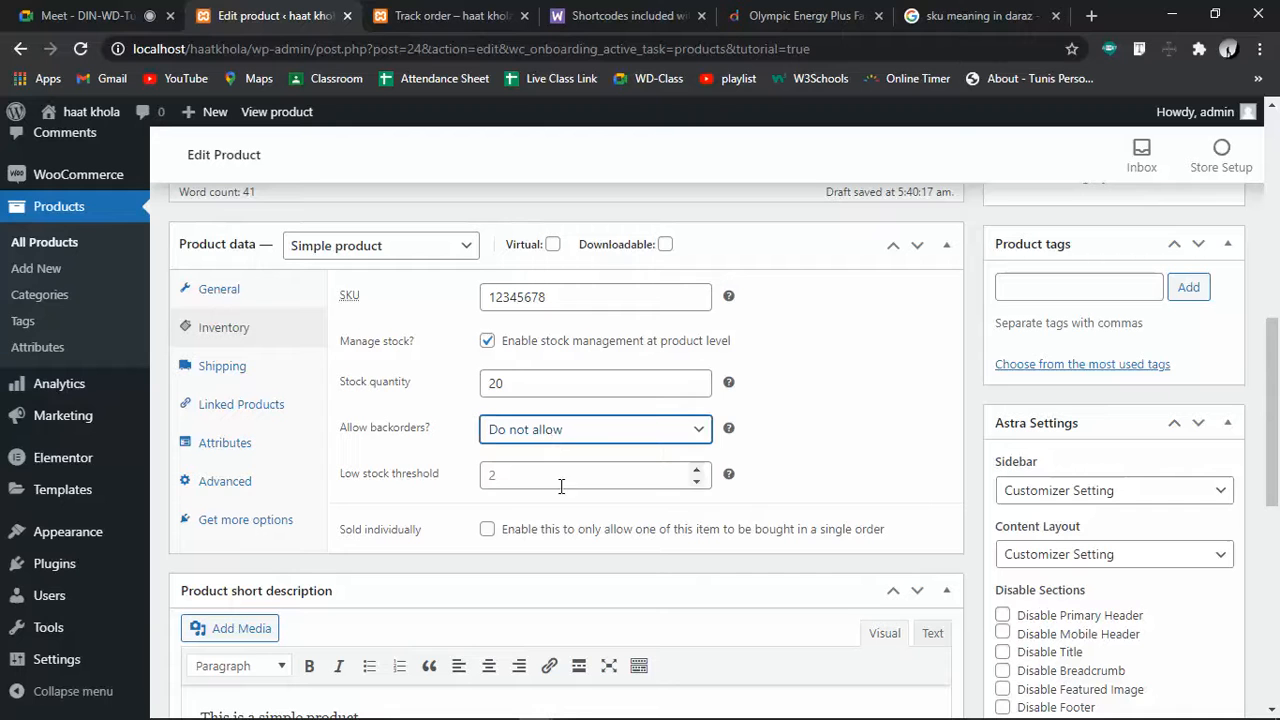
left_click(541, 478)
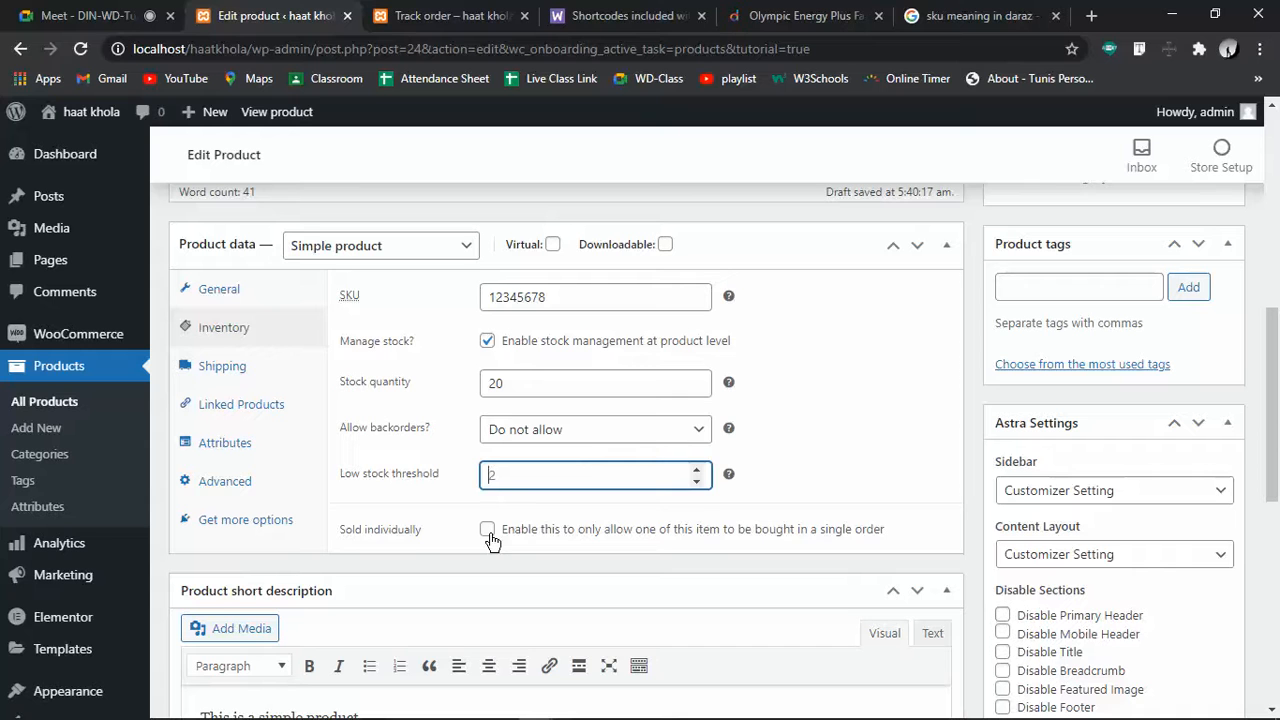
left_click(489, 535)
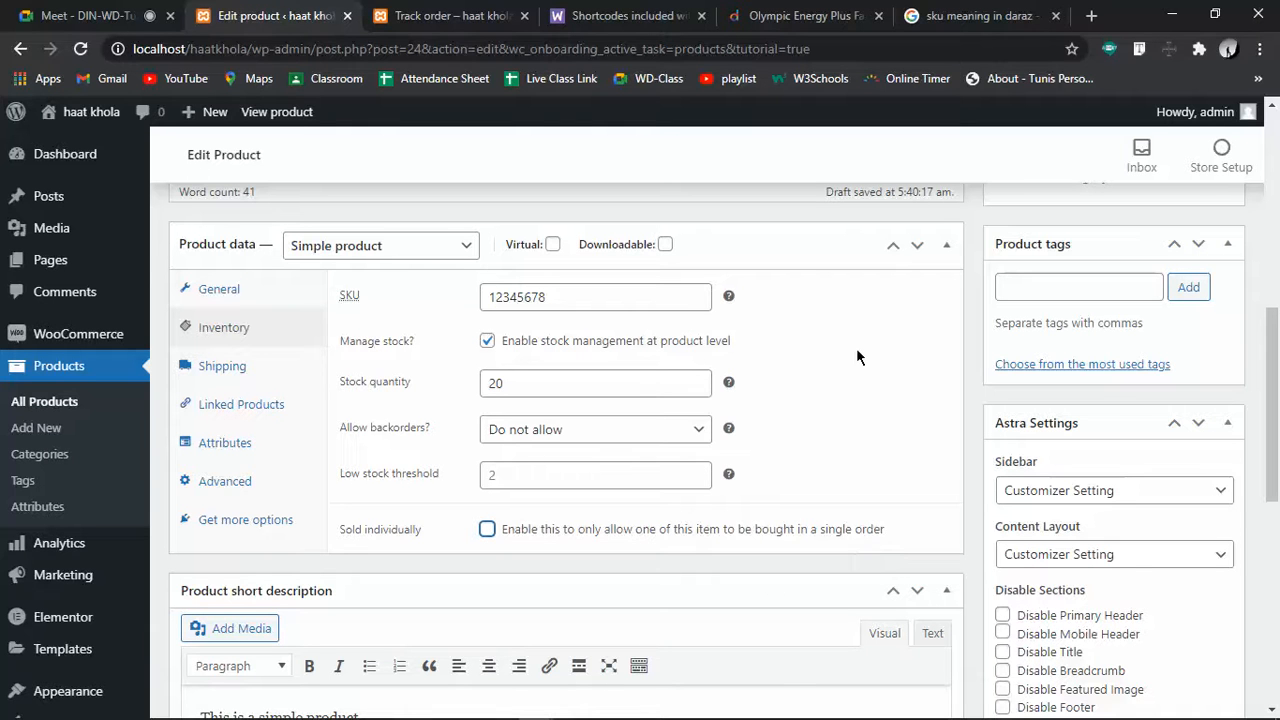
Select and then deselect the sample short description text
scroll(856, 348, "down", 5)
scroll(856, 348, "up", 2)
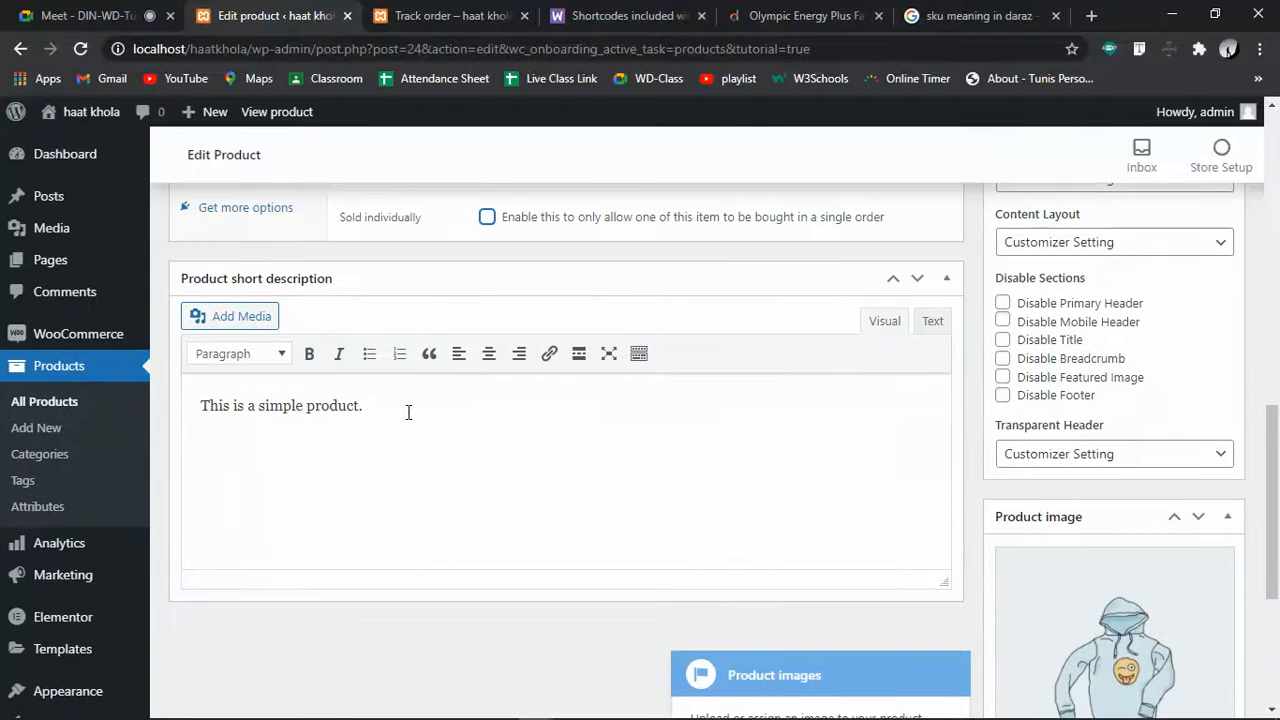
left_click_drag(406, 409, 73, 433)
left_click(480, 417)
Advance the product tour past Product image to the Product tags tip, then switch browser tabs
scroll(740, 594, "down", 3)
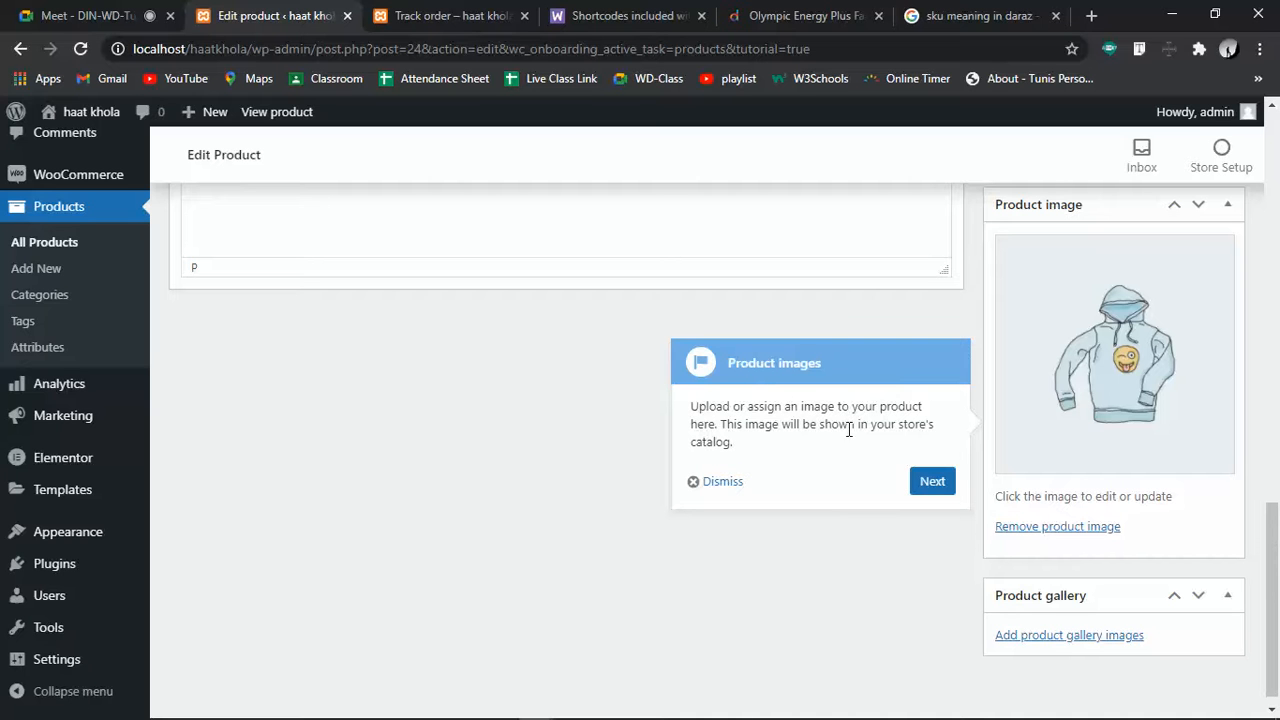
left_click(928, 483)
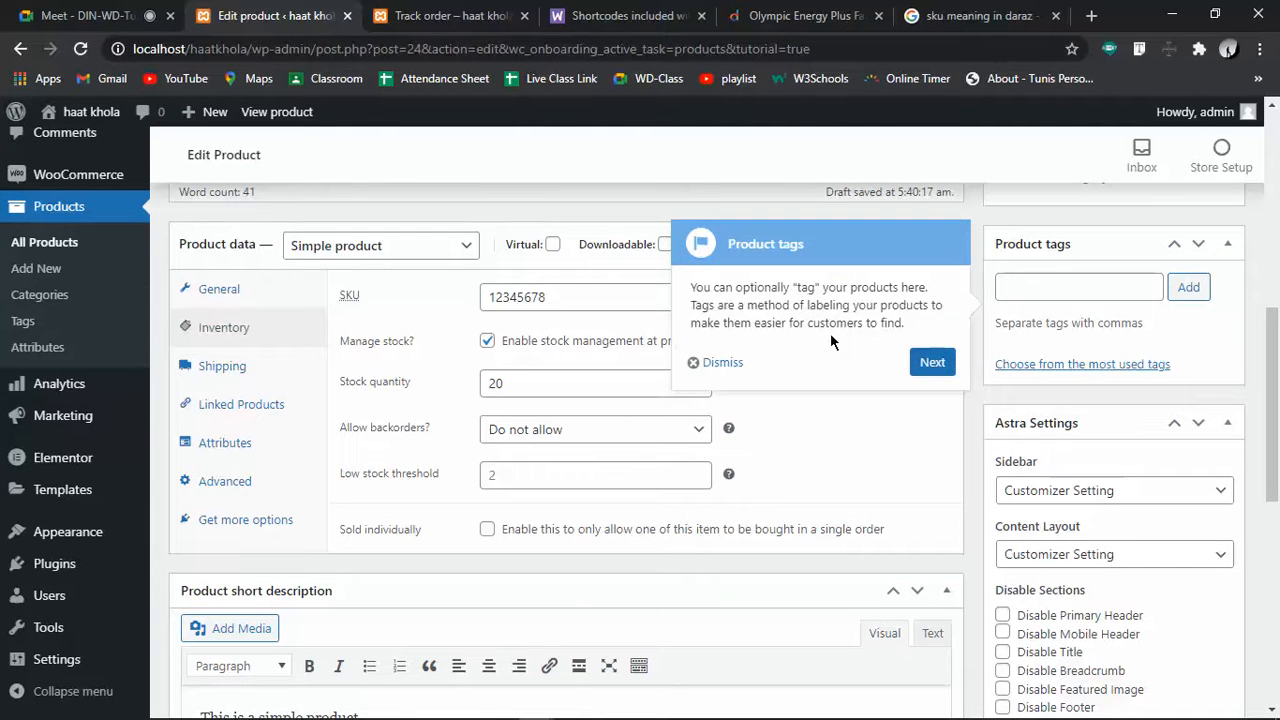
left_click(1021, 291)
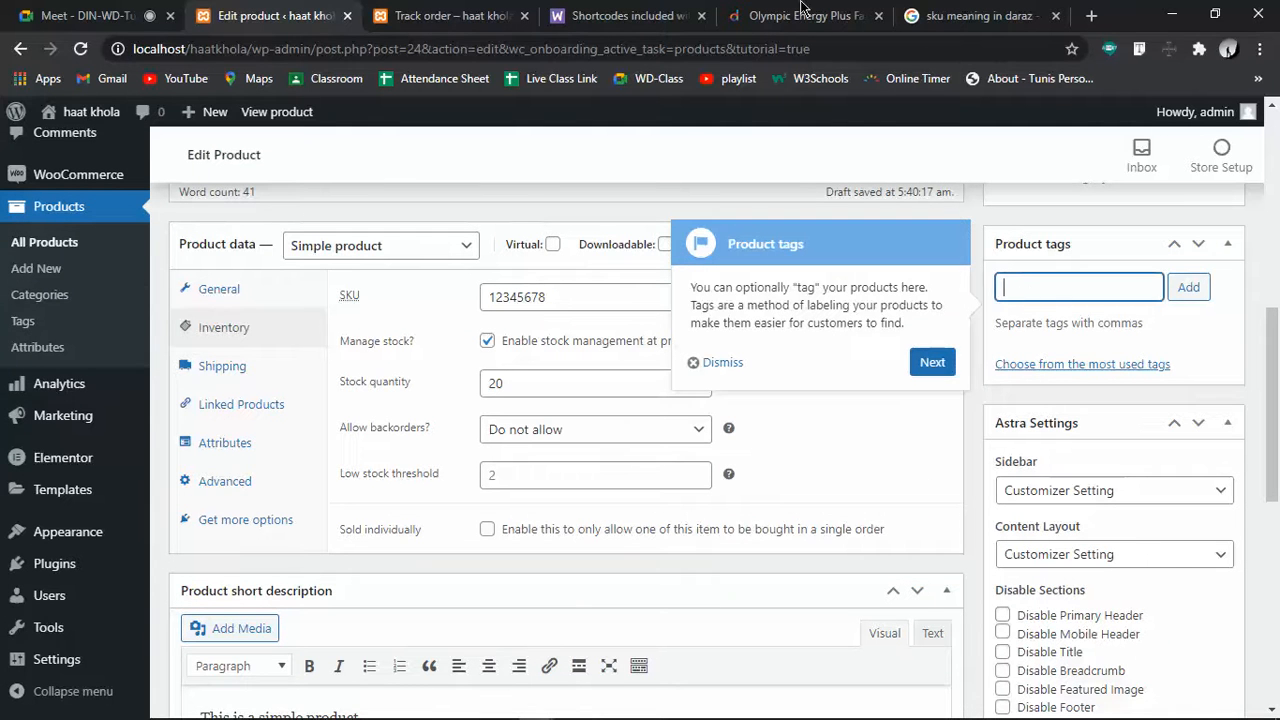
left_click(620, 15)
Review the Daraz Olympic Energy Plus page details, then switch to the haat khola Track order tab
left_click(740, 16)
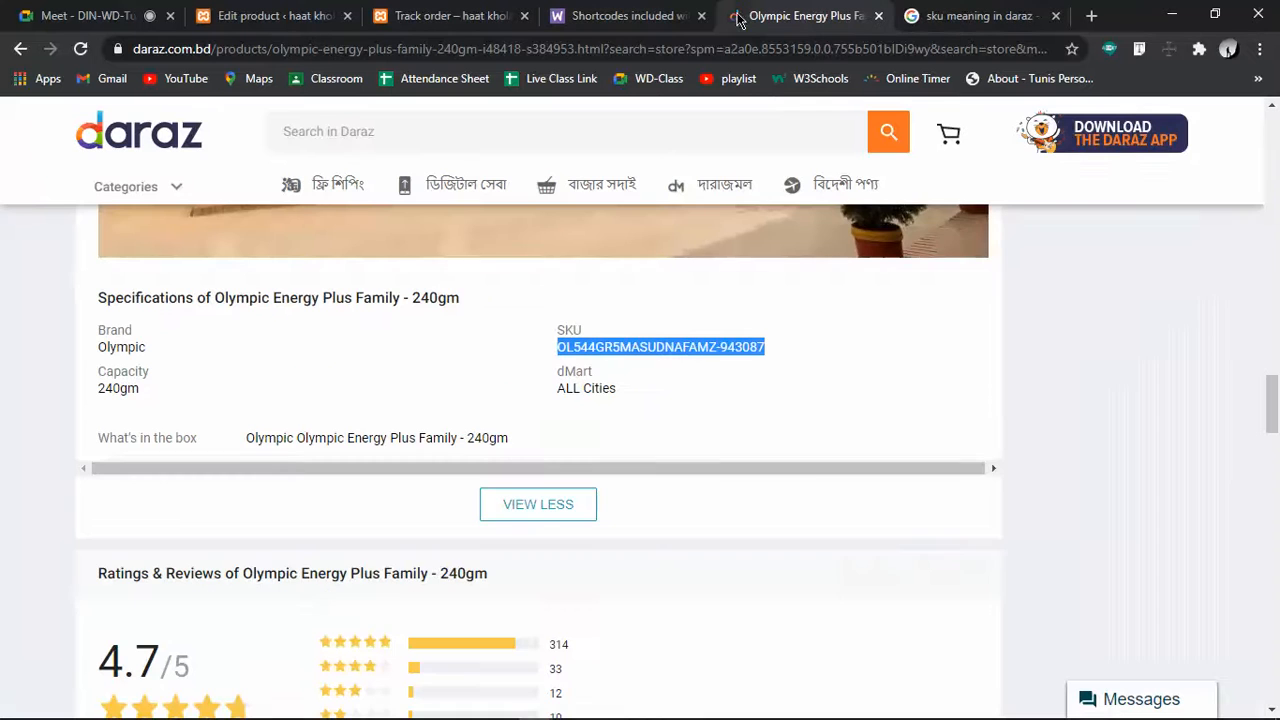
scroll(254, 472, "down", 3)
scroll(251, 458, "down", 6)
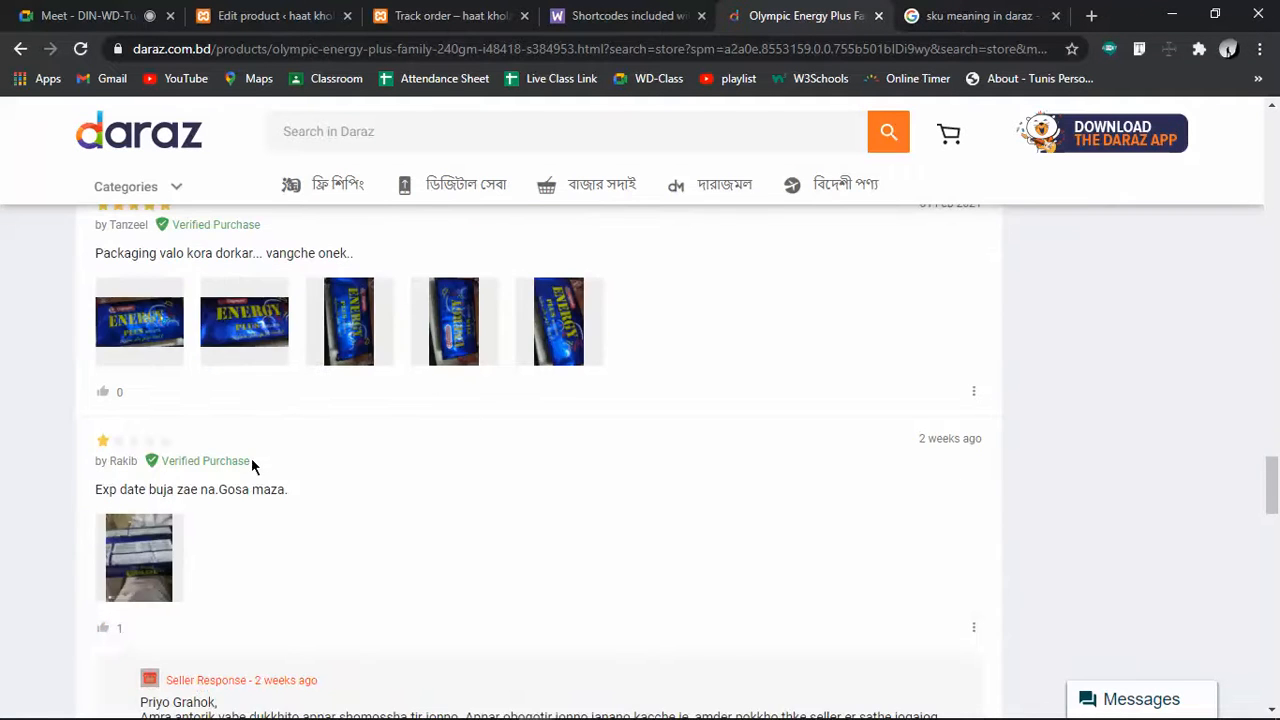
scroll(251, 458, "down", 15)
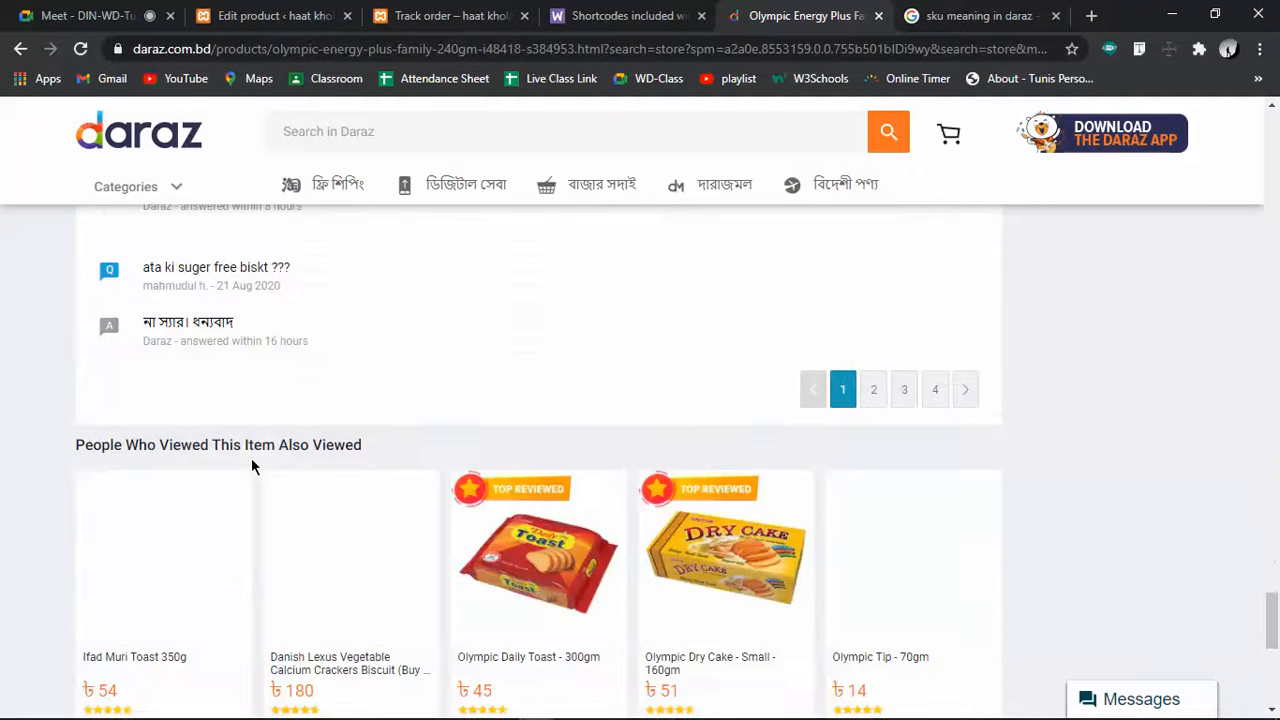
scroll(251, 458, "up", 10)
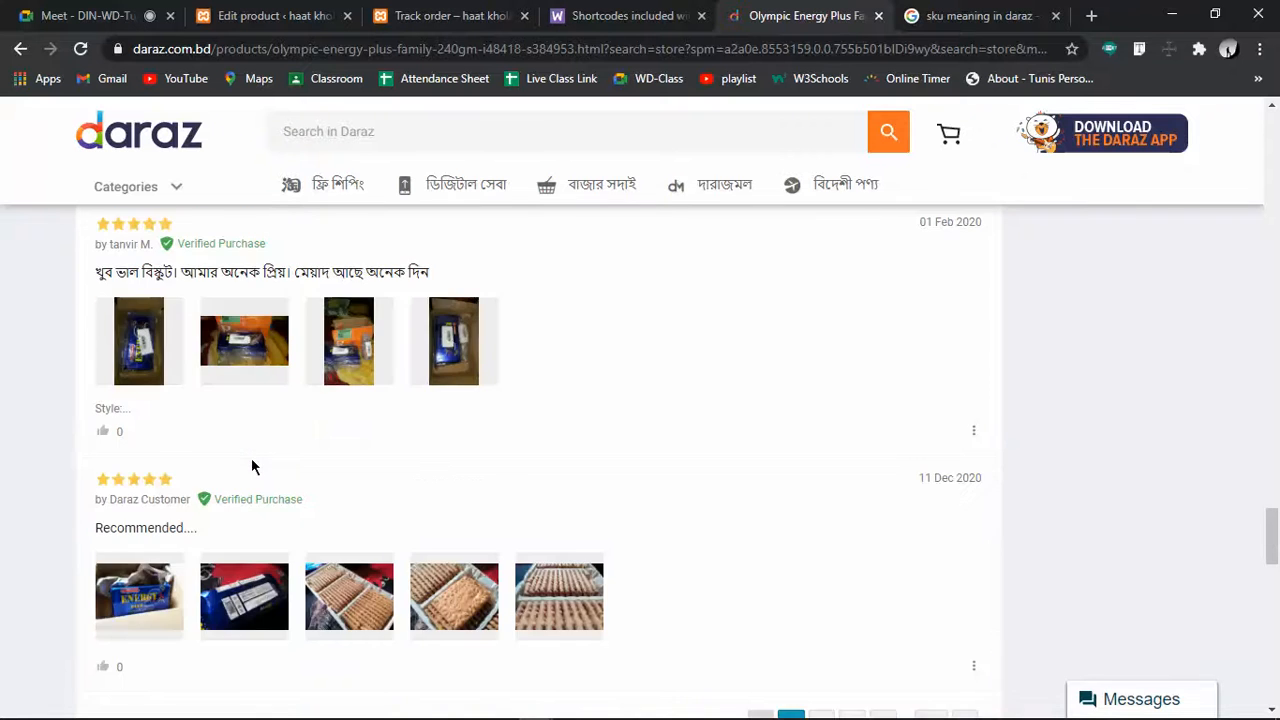
scroll(251, 466, "up", 9)
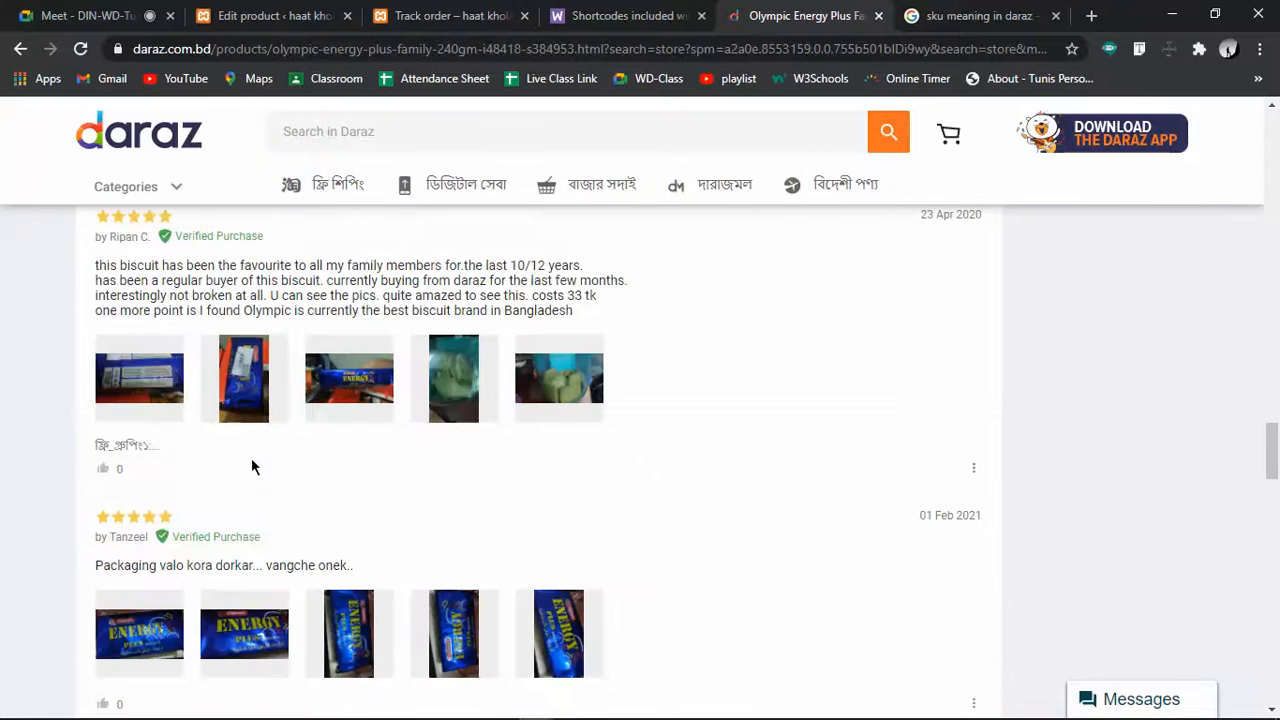
scroll(251, 466, "up", 10)
scroll(251, 466, "down", 3)
scroll(251, 466, "up", 10)
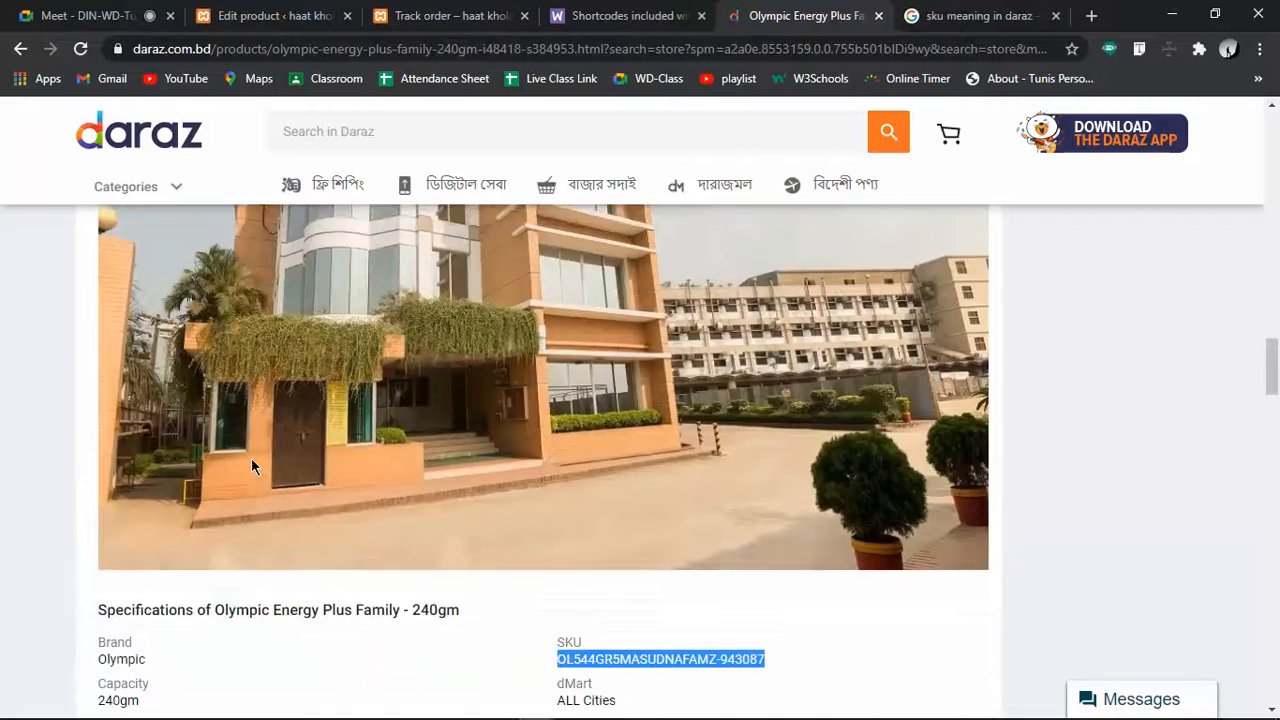
scroll(251, 458, "up", 15)
scroll(251, 458, "down", 8)
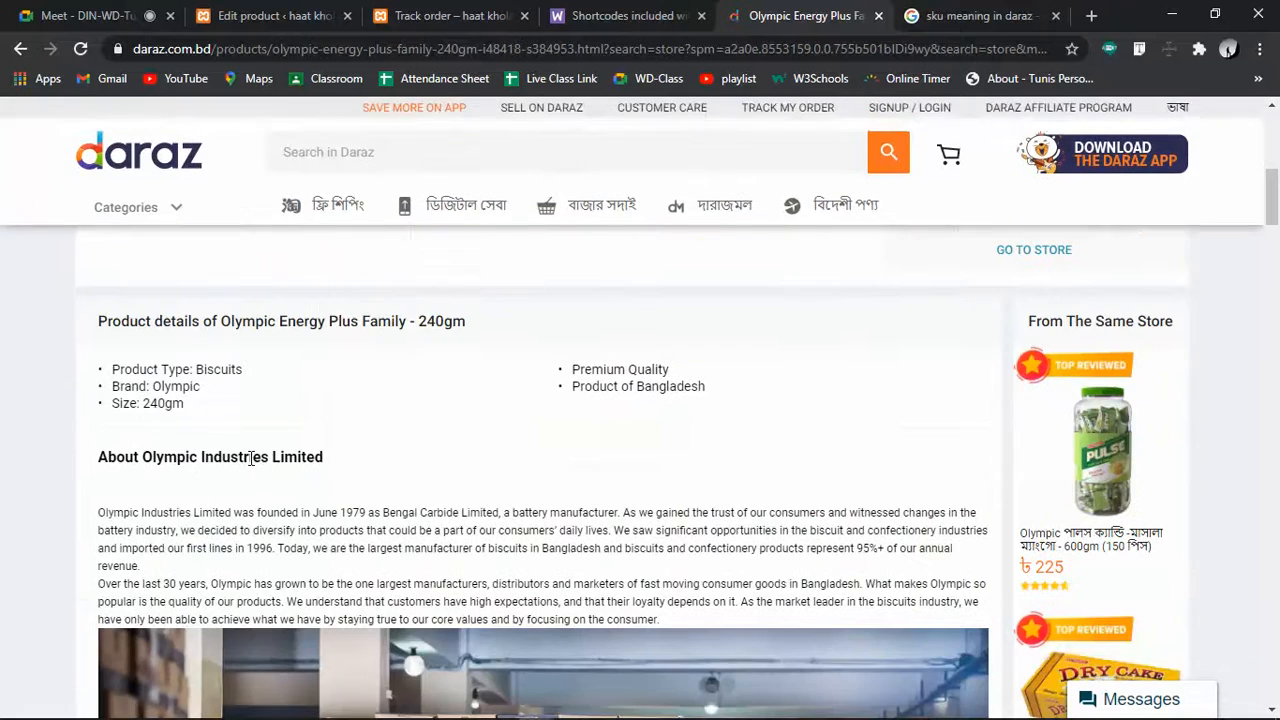
scroll(251, 458, "up", 8)
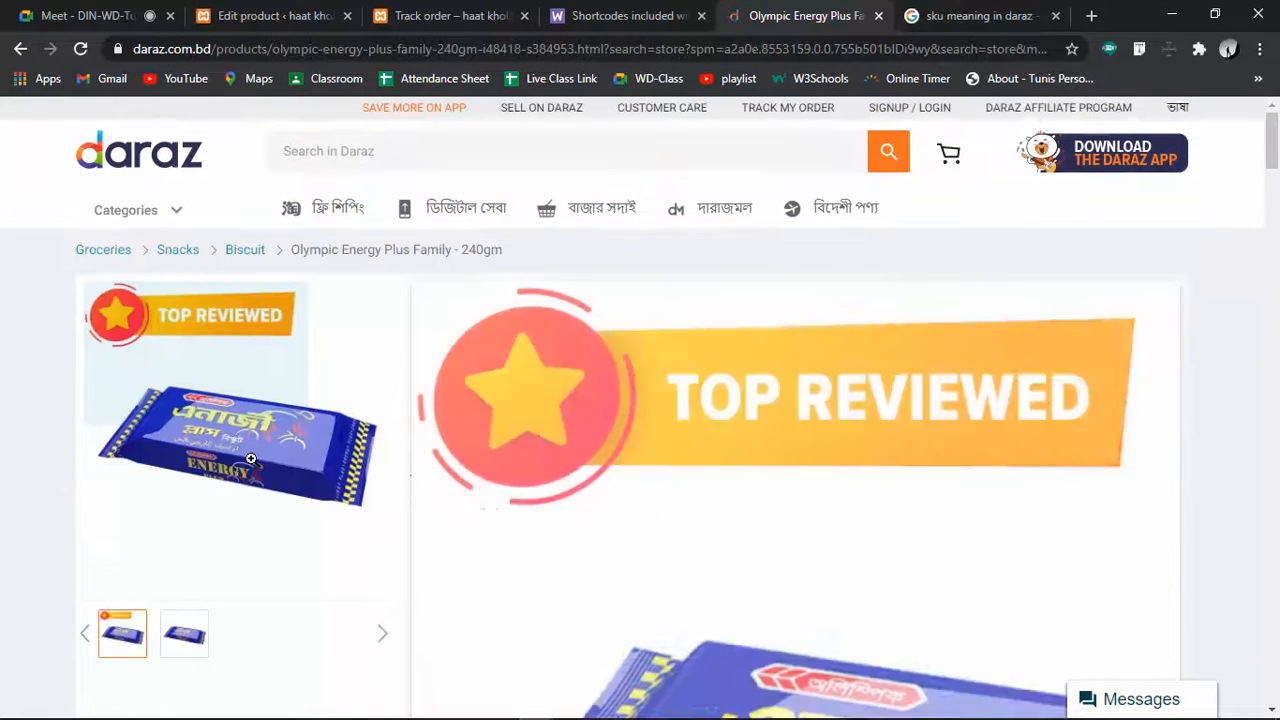
scroll(251, 458, "down", 8)
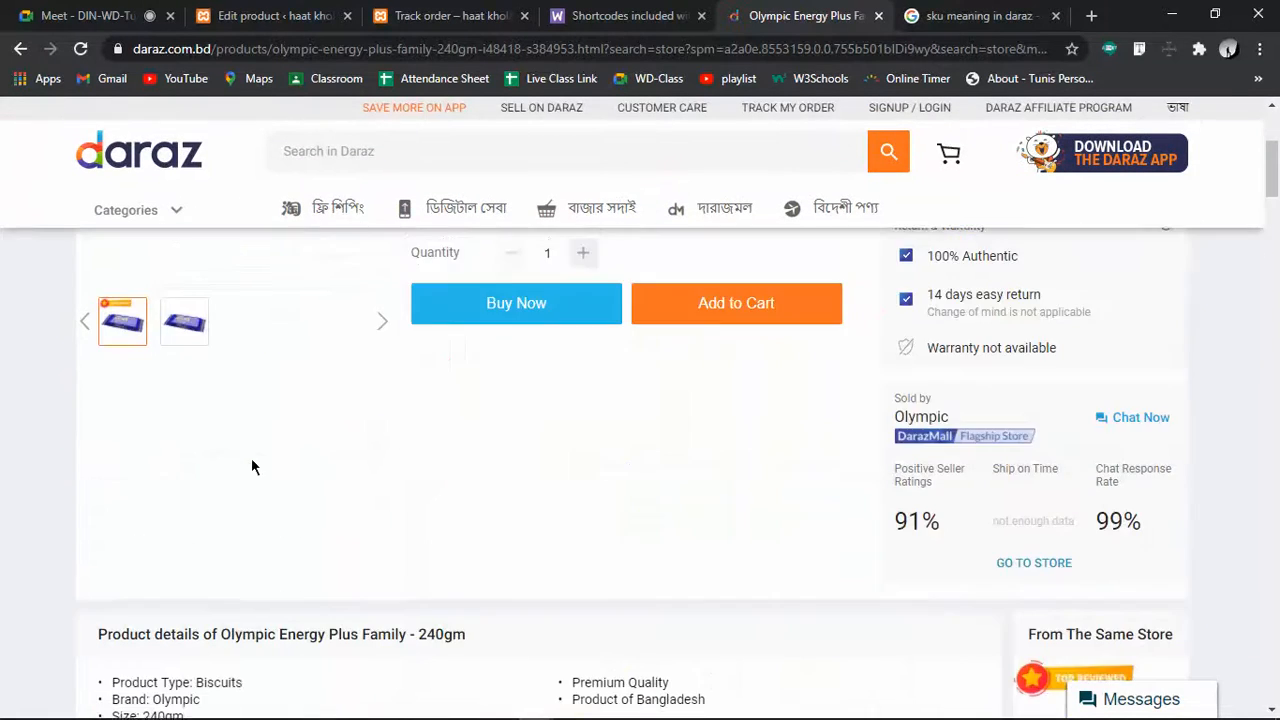
scroll(251, 458, "down", 6)
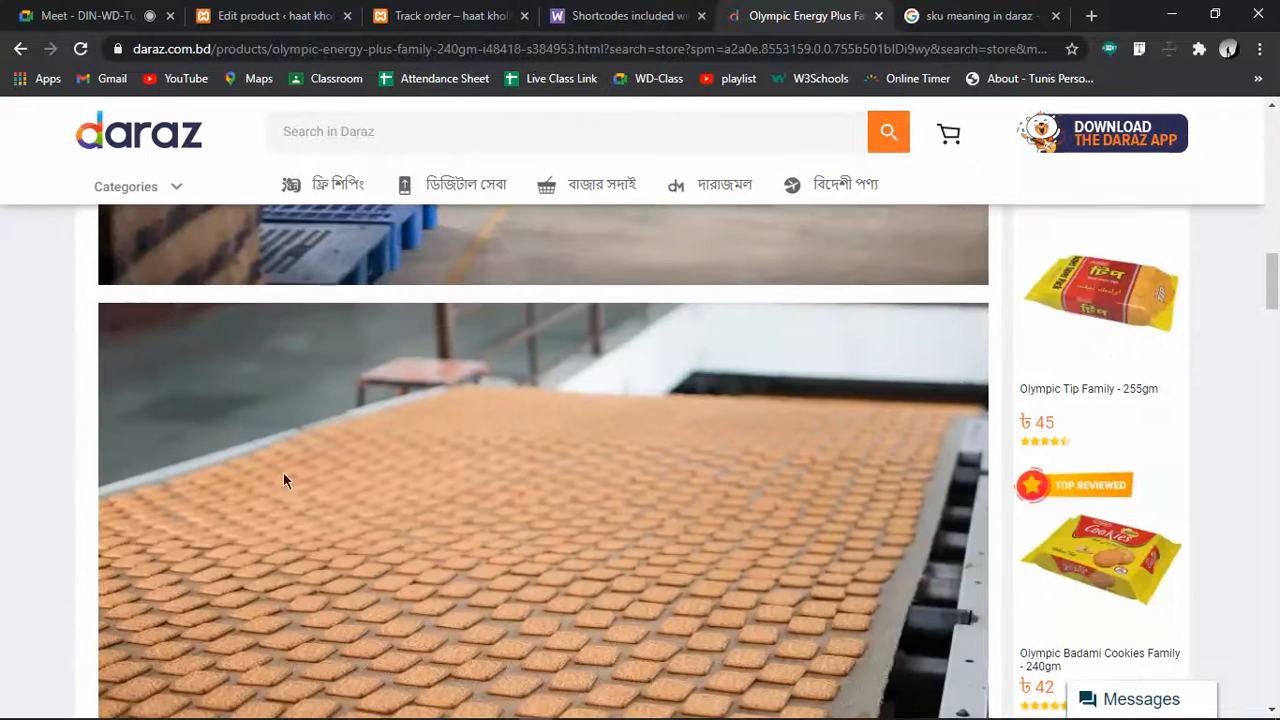
left_click(433, 12)
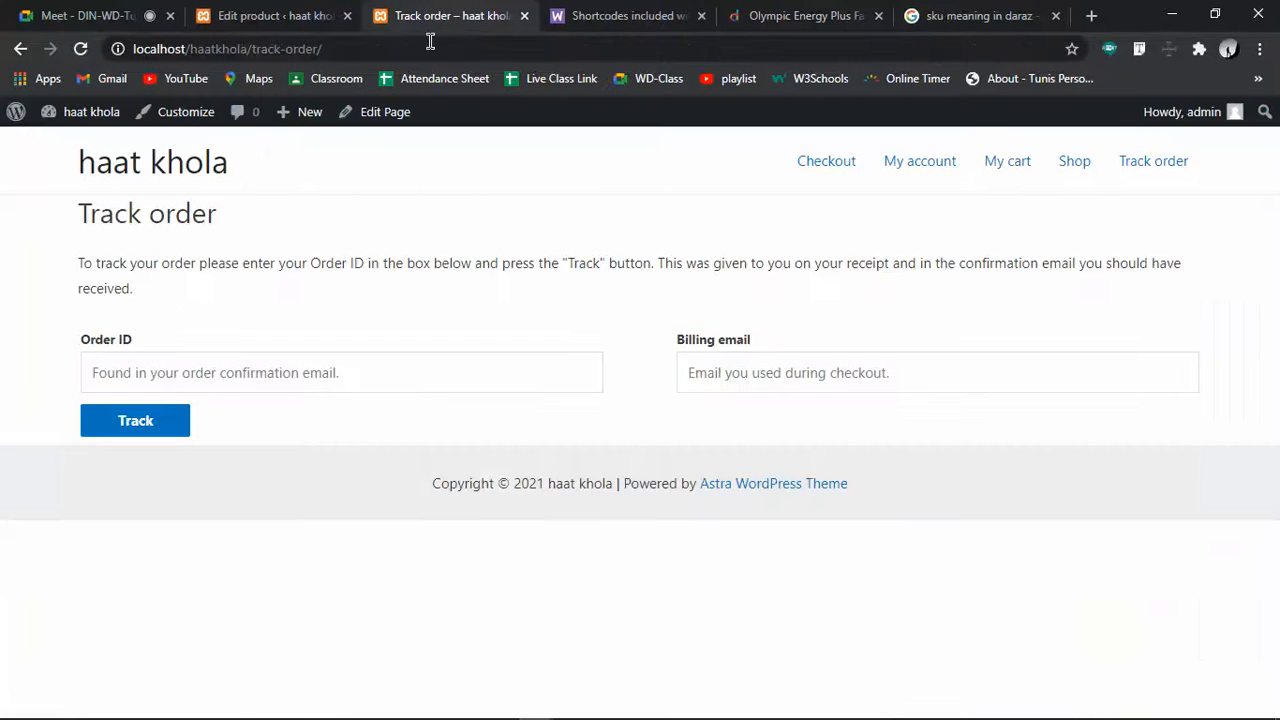
Add the product tags hoodie and red hoodie in the editor
left_click(280, 12)
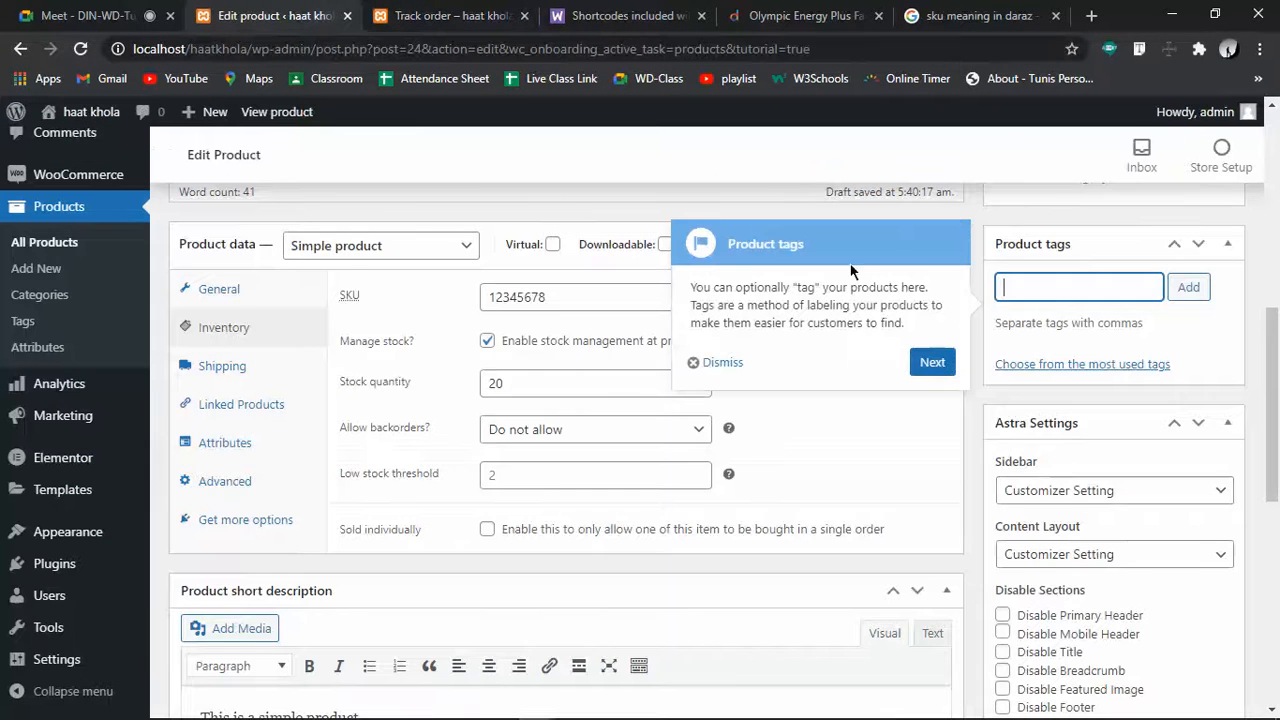
left_click(1013, 281)
type("hoodie,")
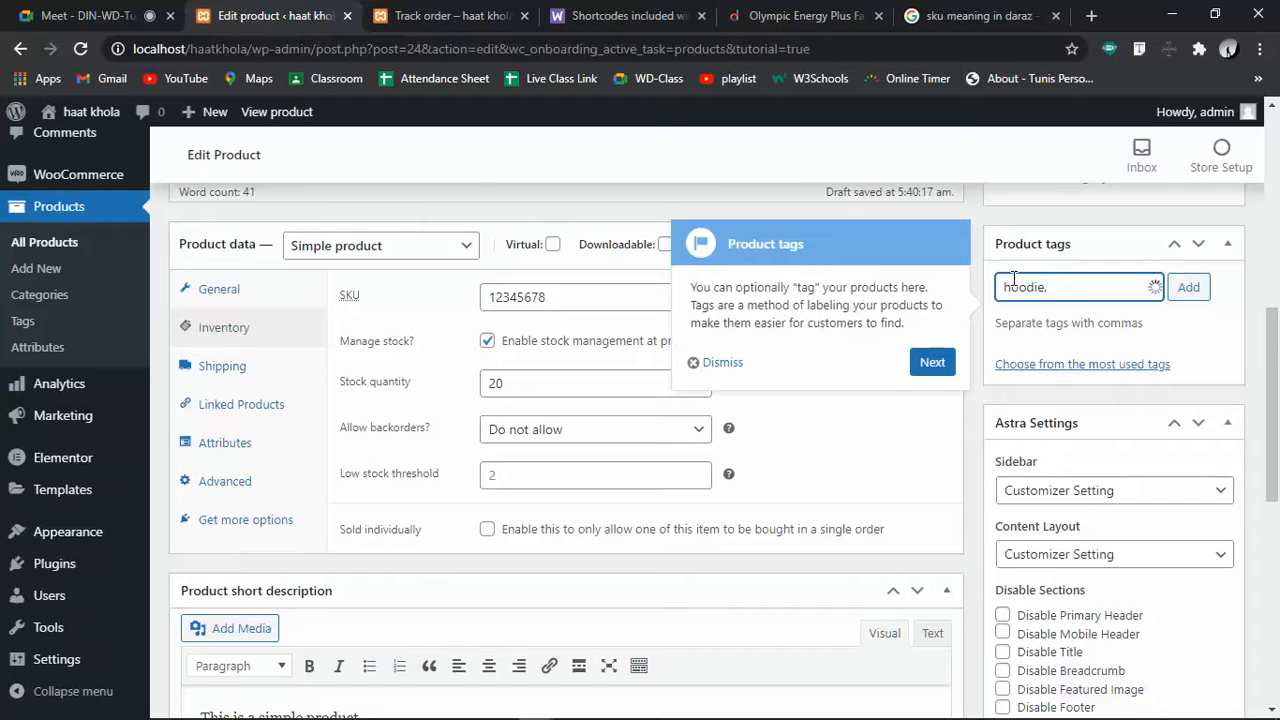
type(" redhoo")
key("BackSpace")
key("BackSpace")
key("BackSpace")
type("hoodie")
left_click(1190, 287)
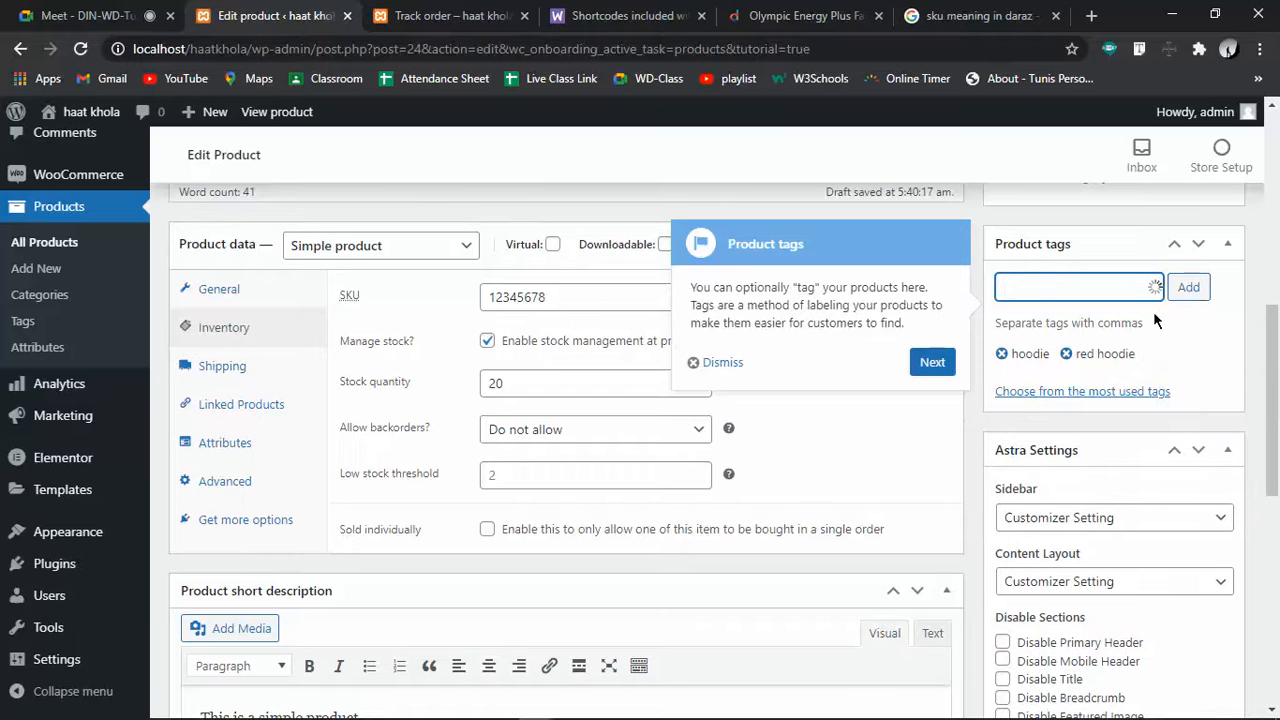
Add the tags blue hoodie and bangla new song
scroll(1112, 388, "down", 8)
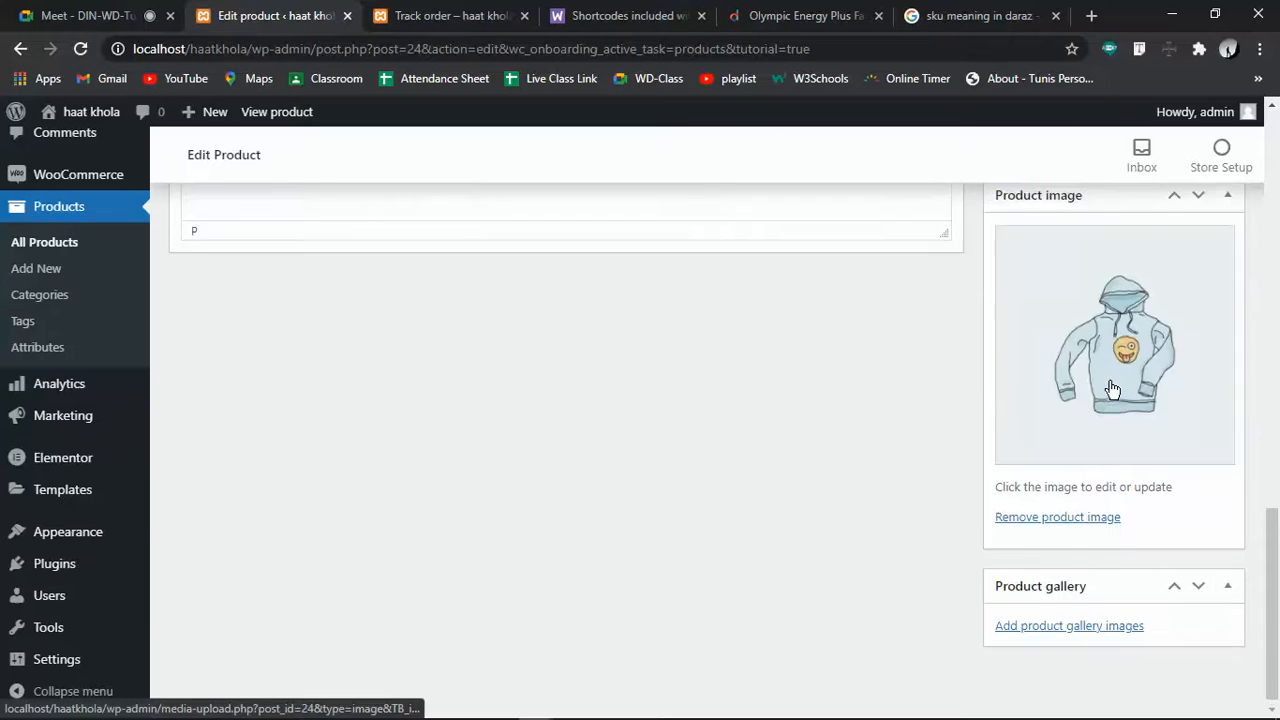
scroll(1112, 390, "up", 7)
type("bl")
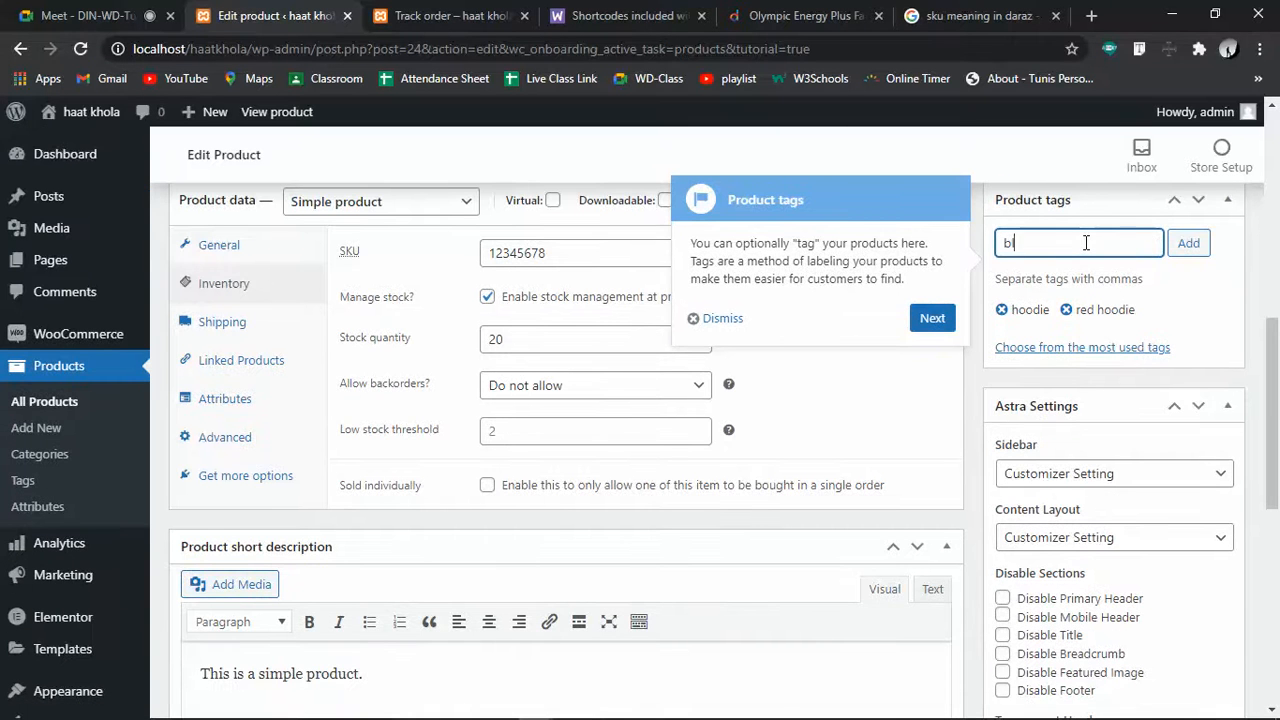
type("ue hoodie")
left_click(1182, 243)
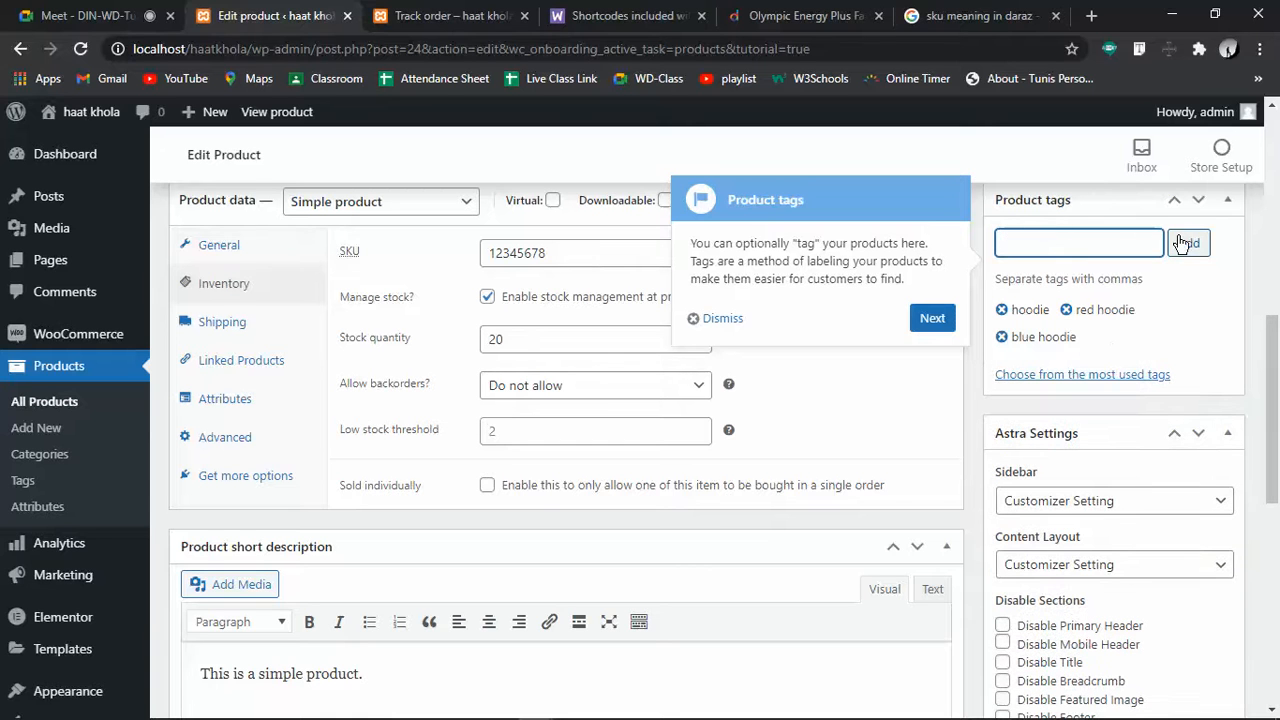
type("bangla new song")
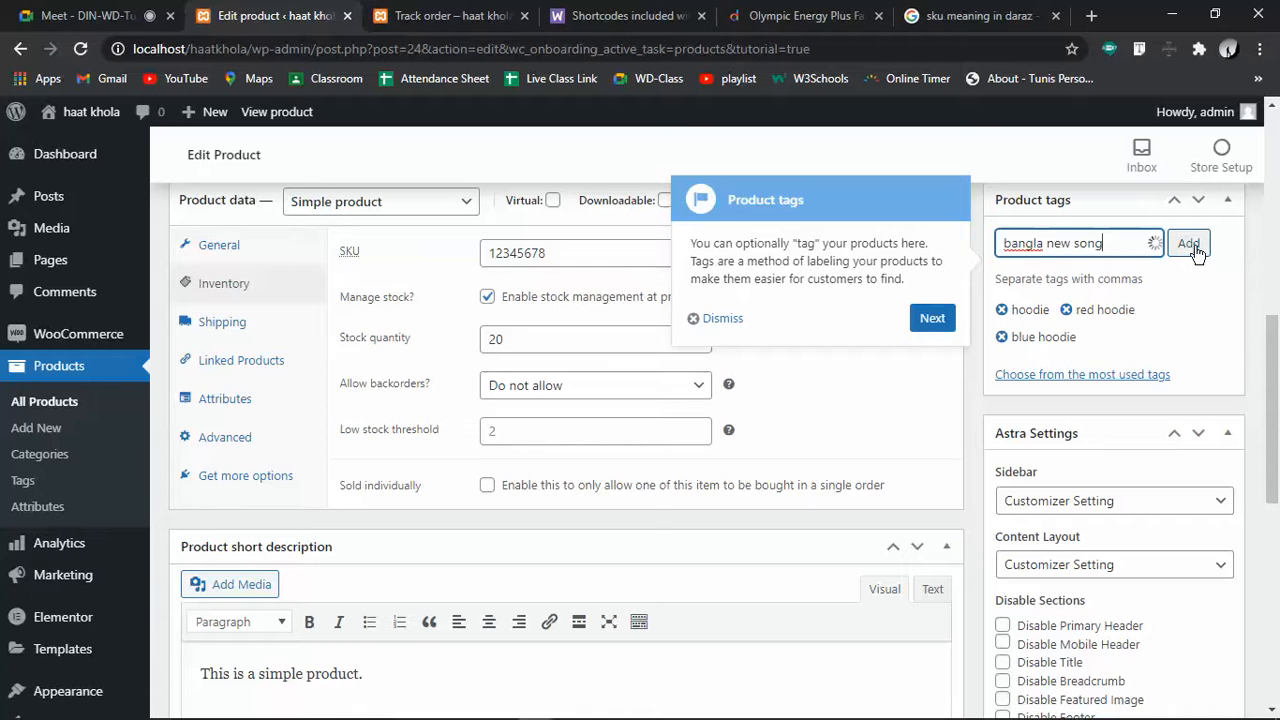
left_click(1199, 255)
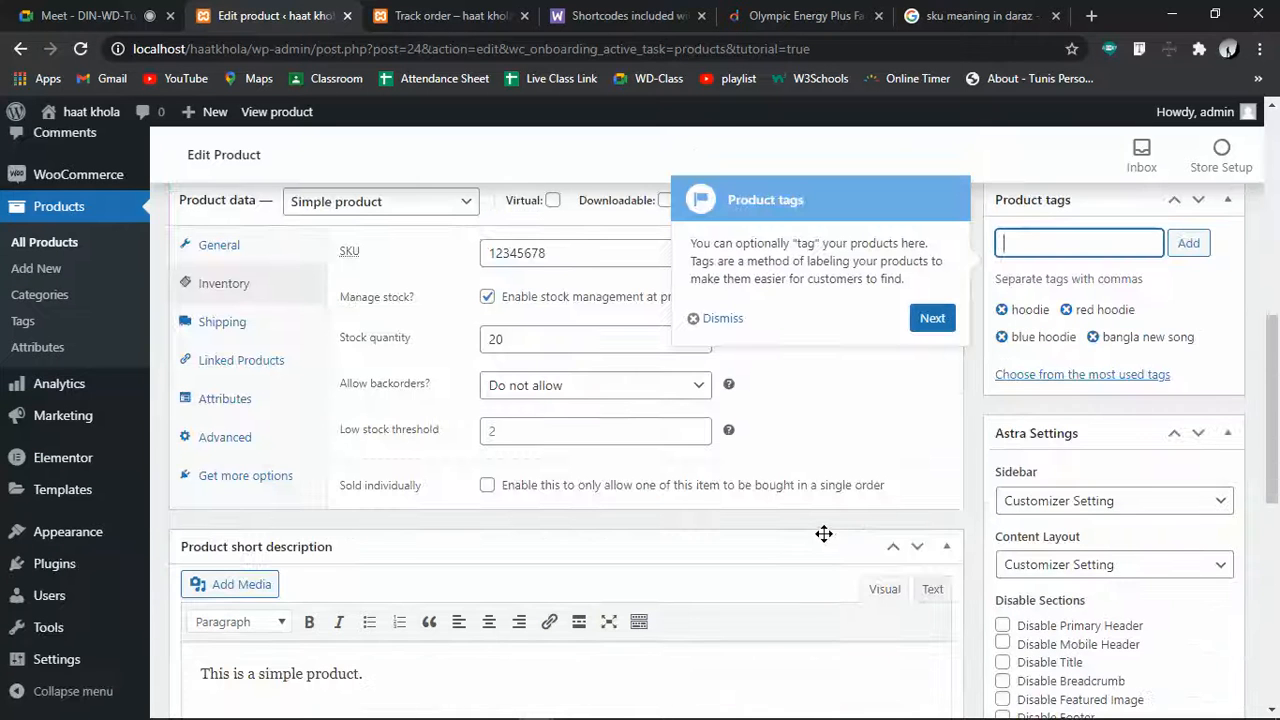
Step through the categories and publishing tour tips and publish the Hoodie product
left_click(930, 318)
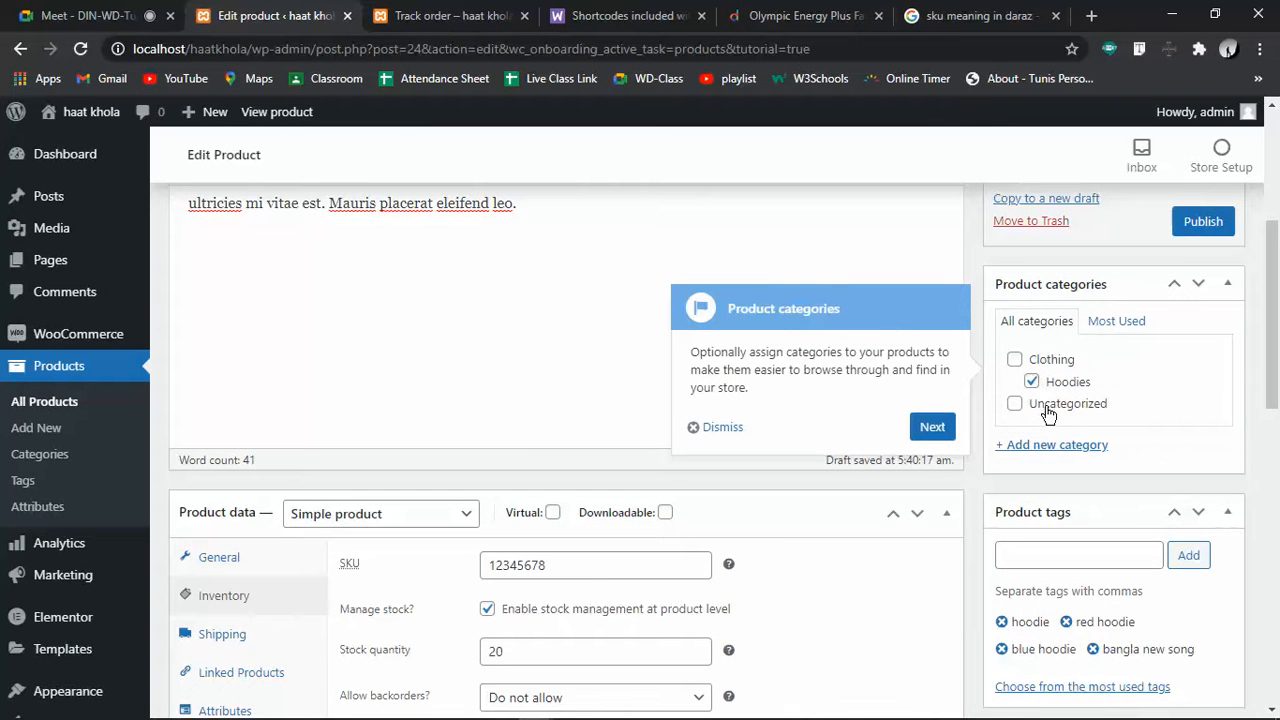
left_click(951, 441)
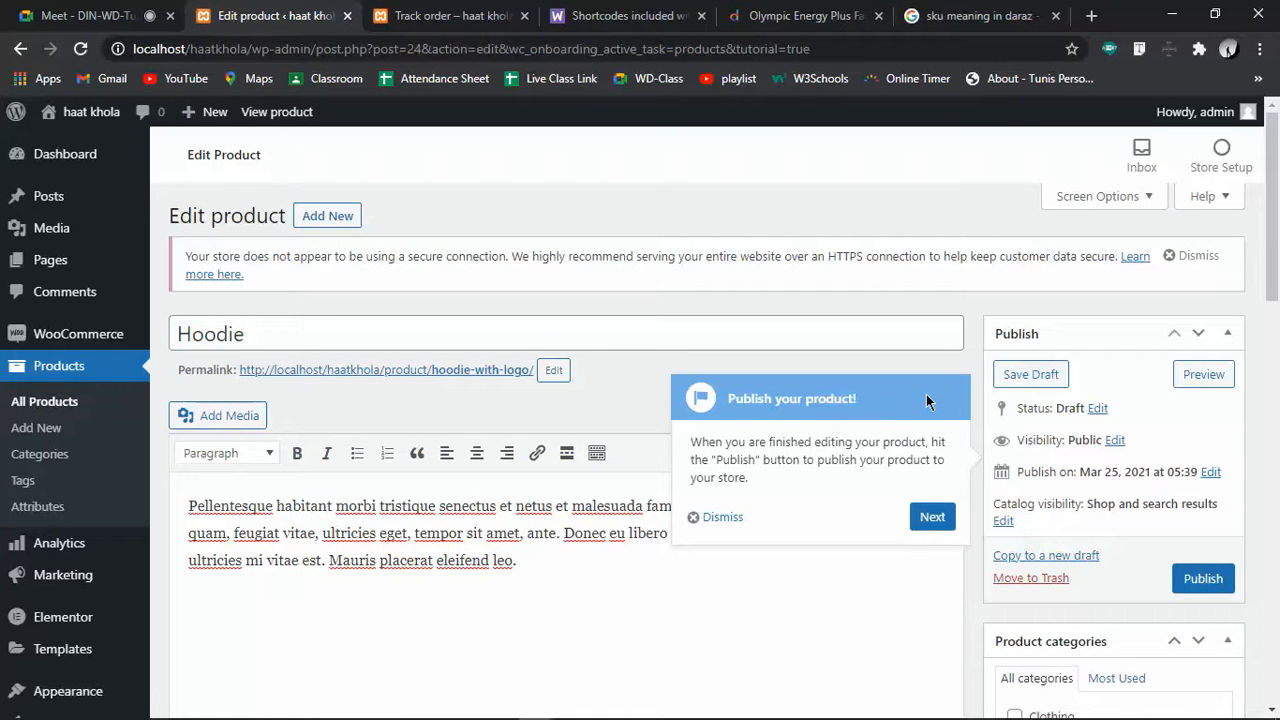
left_click(1200, 577)
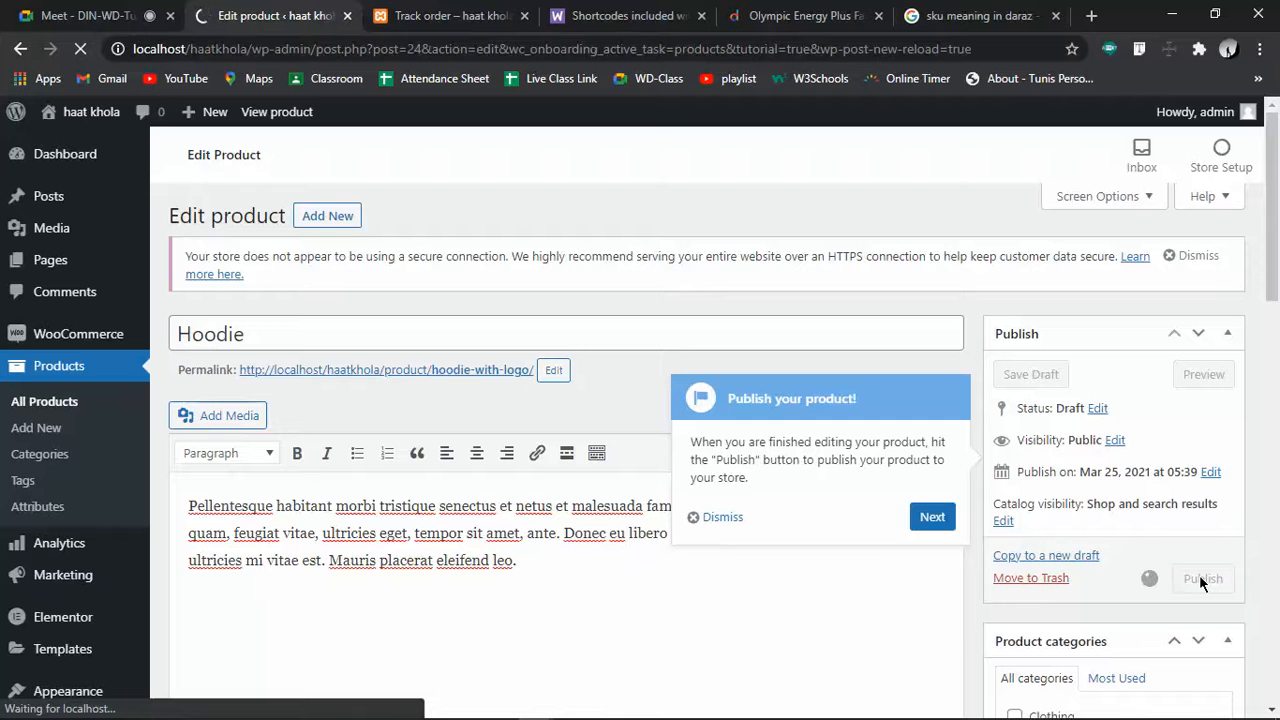
left_click(934, 517)
Look over the published product, then switch to the store's Track order tab
scroll(753, 488, "down", 13)
scroll(753, 488, "up", 13)
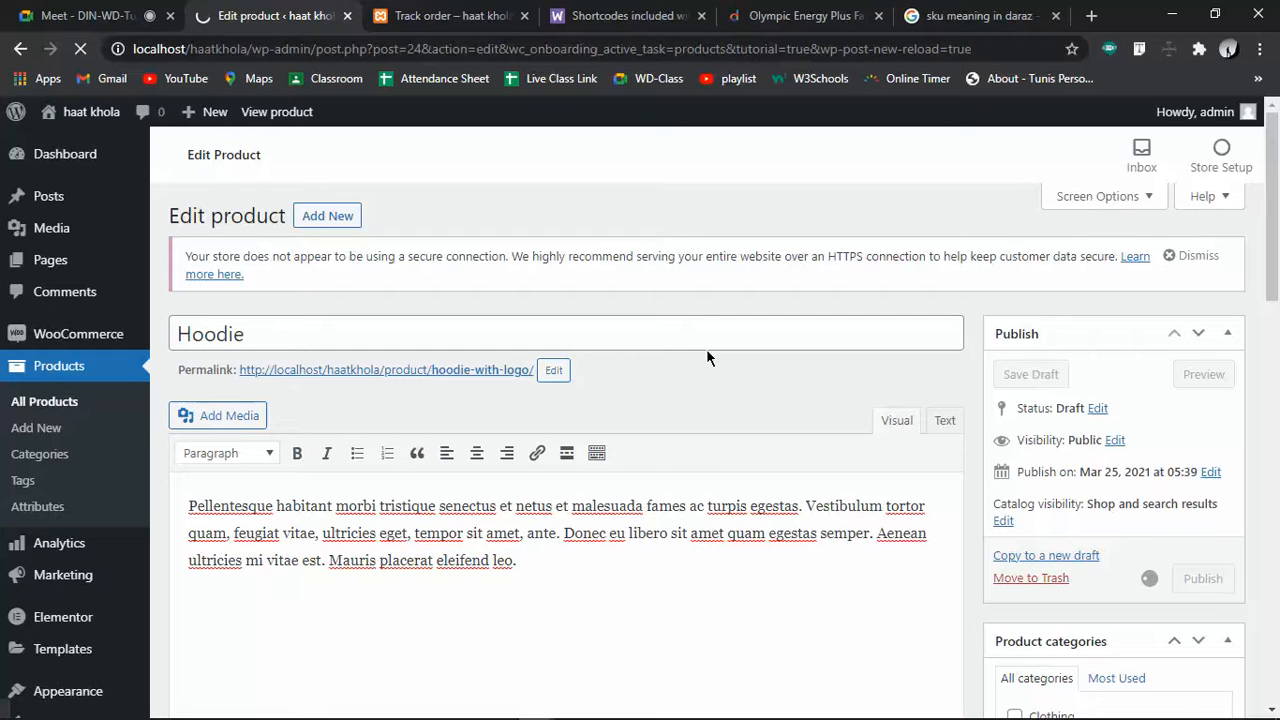
left_click_drag(184, 260, 222, 256)
left_click(490, 250)
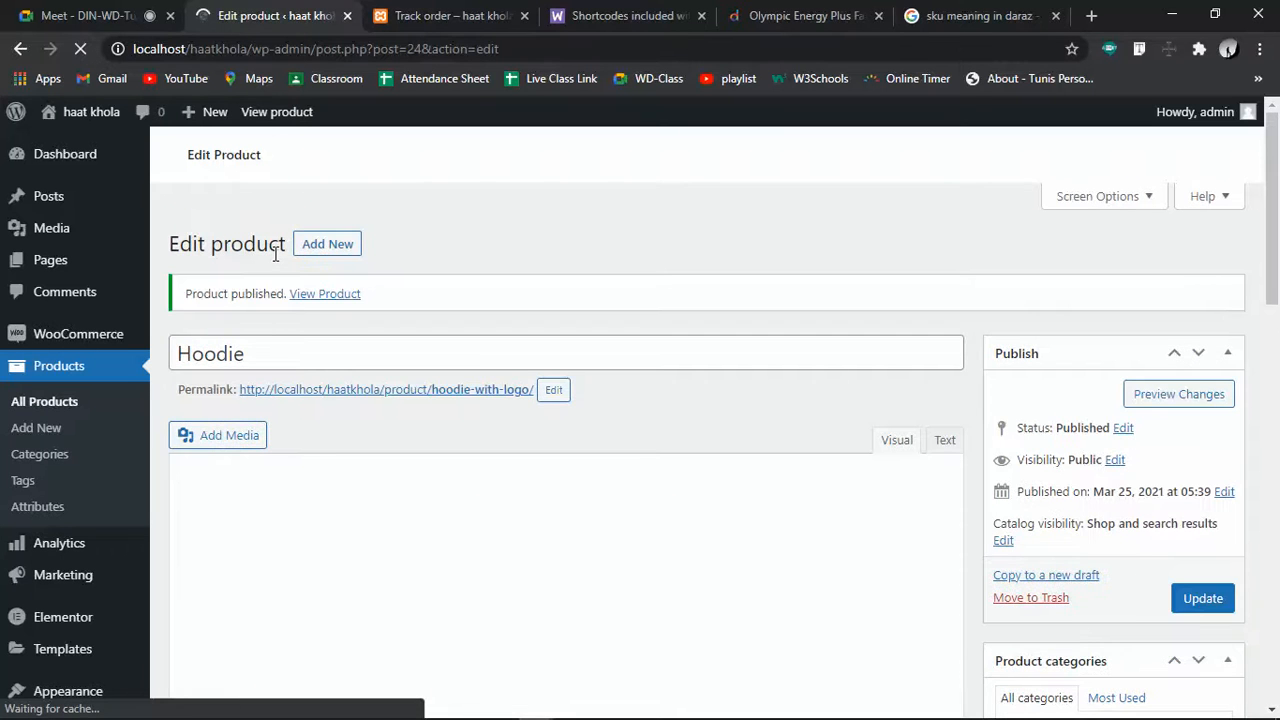
left_click(430, 15)
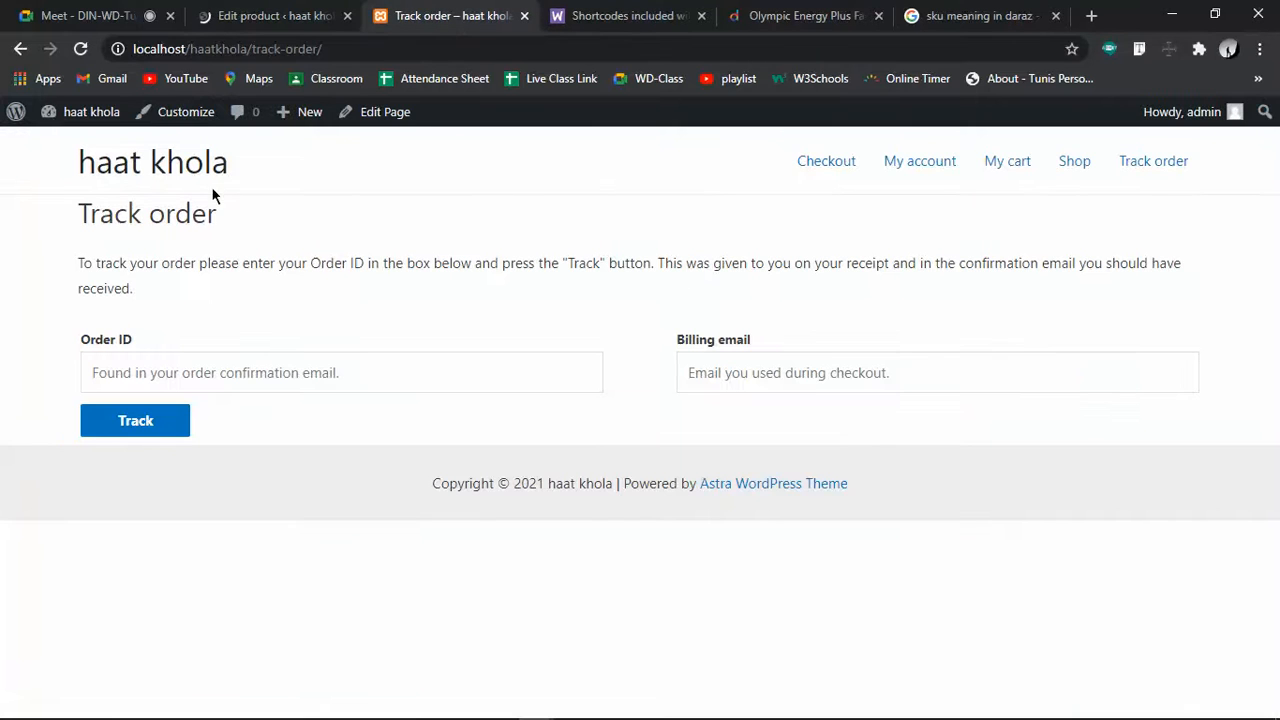
Open the haat khola shop homepage and scroll to the Hoodie listing
left_click(155, 165)
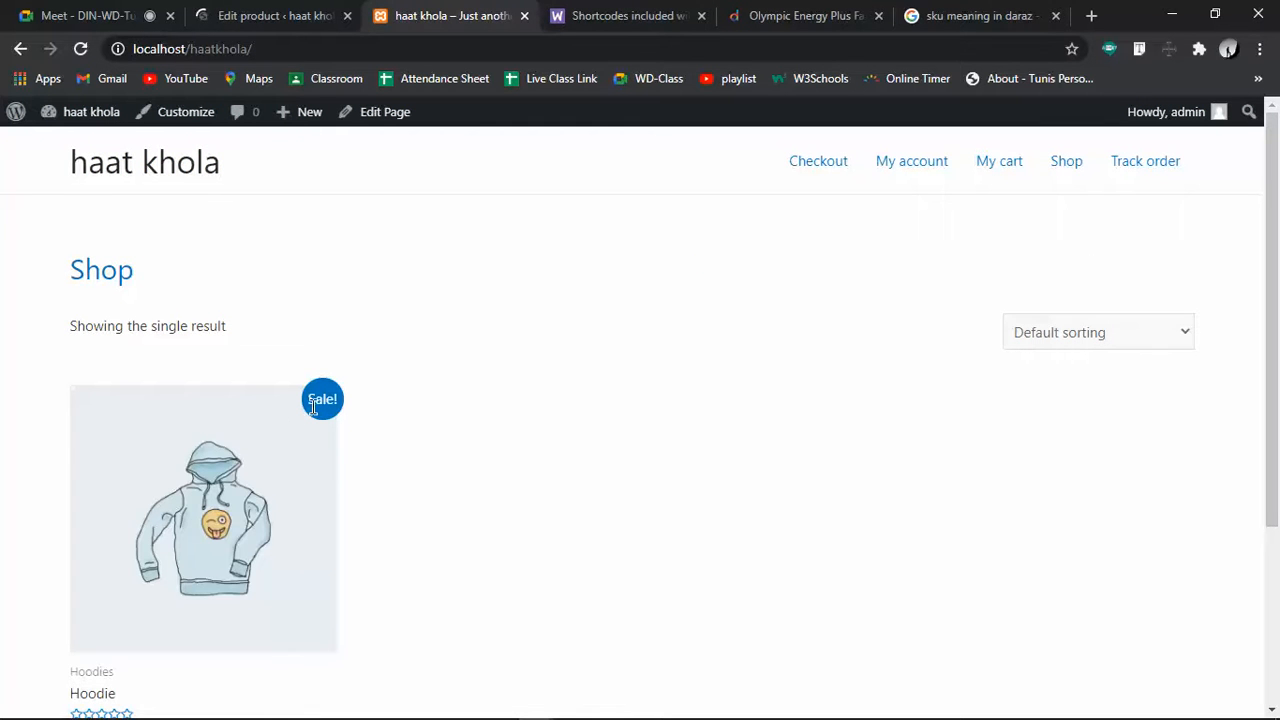
scroll(345, 410, "down", 3)
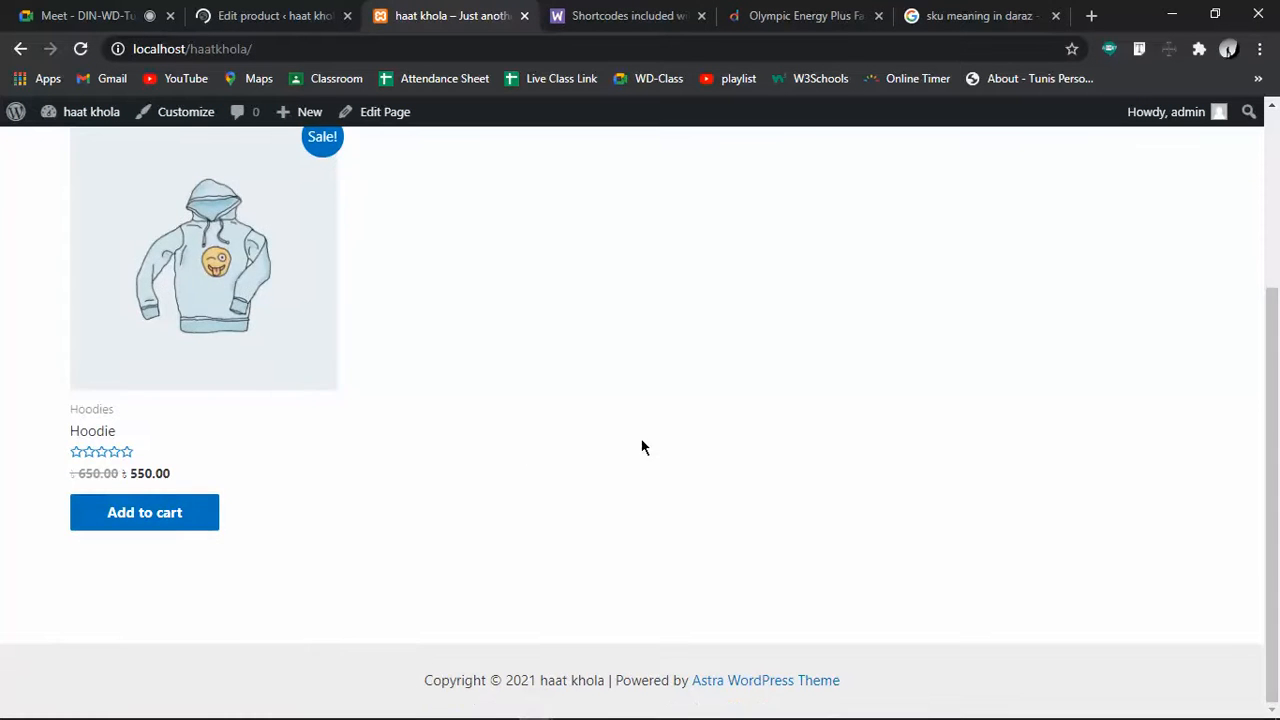
scroll(383, 363, "up", 3)
scroll(381, 365, "down", 3)
scroll(858, 463, "up", 3)
scroll(858, 463, "down", 3)
scroll(858, 463, "up", 3)
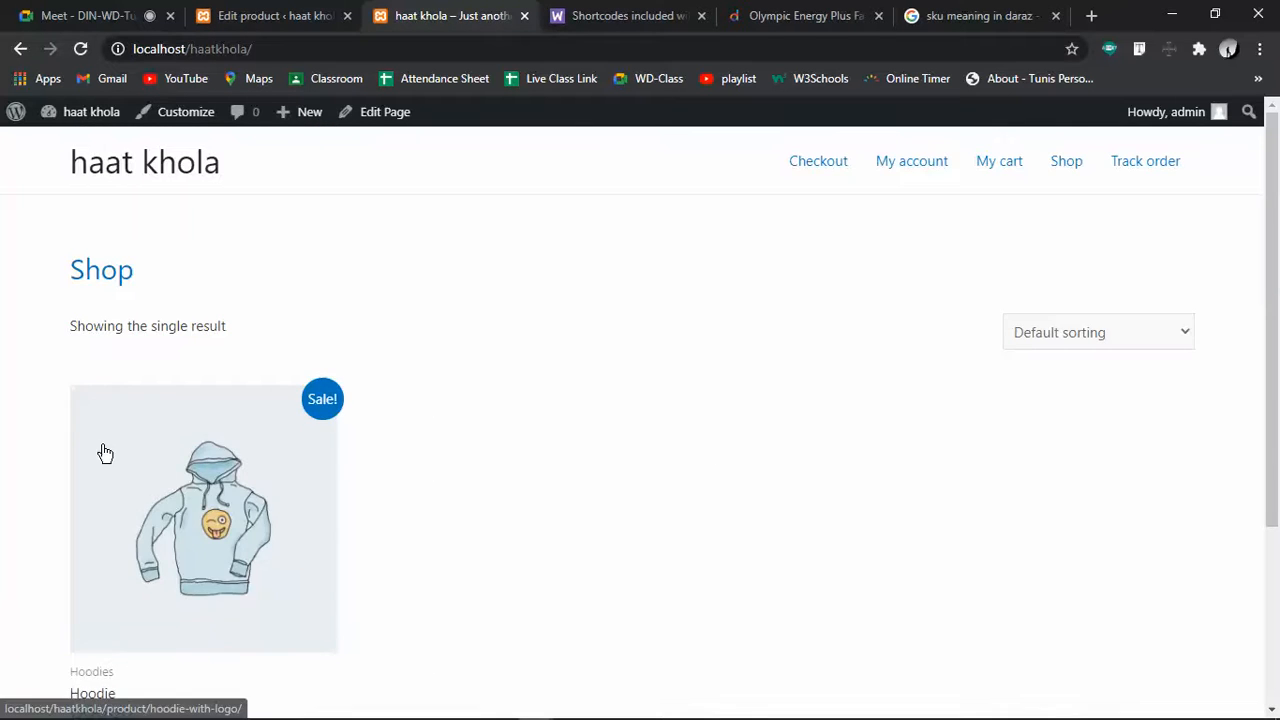
scroll(105, 453, "down", 3)
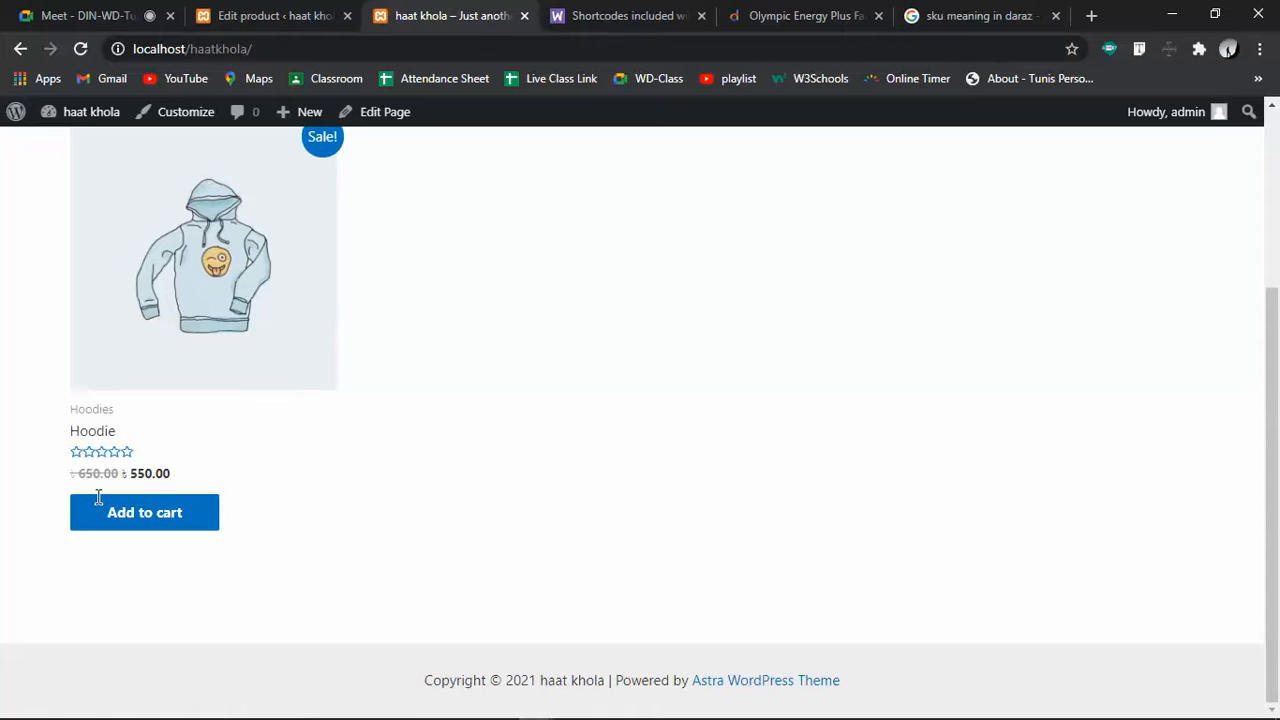
scroll(586, 468, "up", 3)
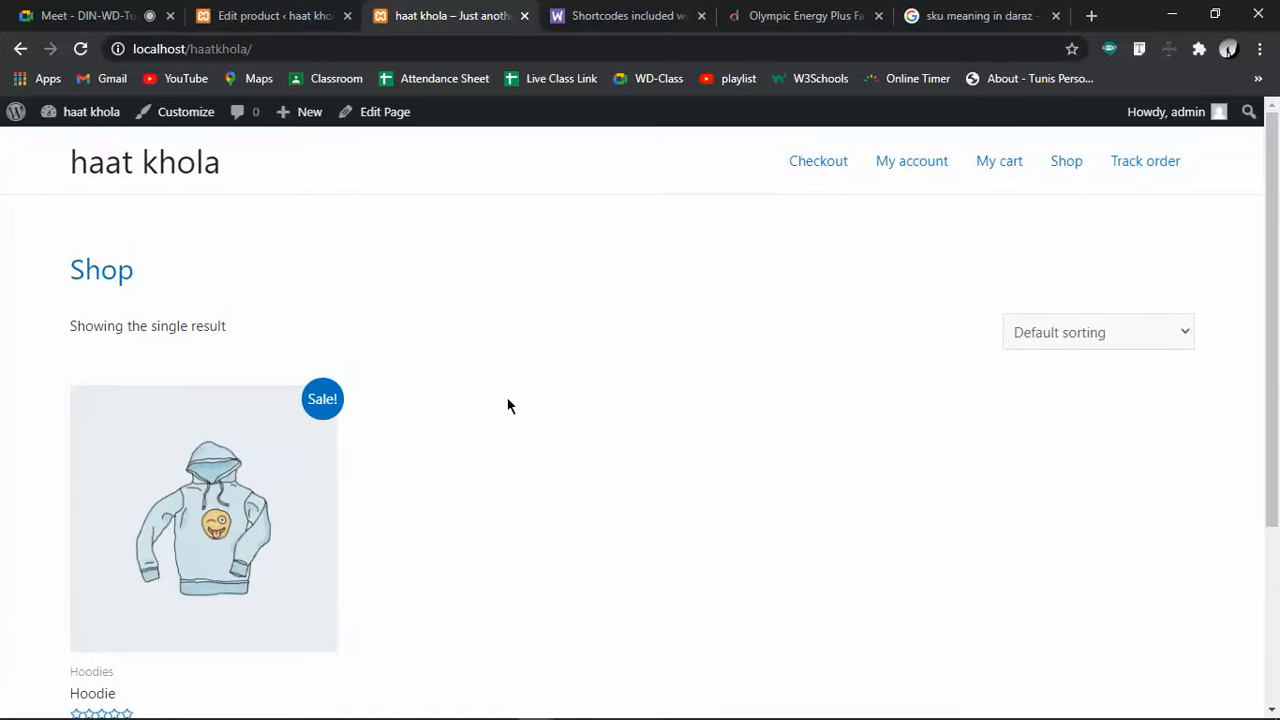
Inspect the Hoodie's Sale price of 550.00 down from 650.00, highlighting the taka symbol
left_click_drag(329, 396, 369, 418)
left_click(369, 418)
scroll(369, 418, "down", 3)
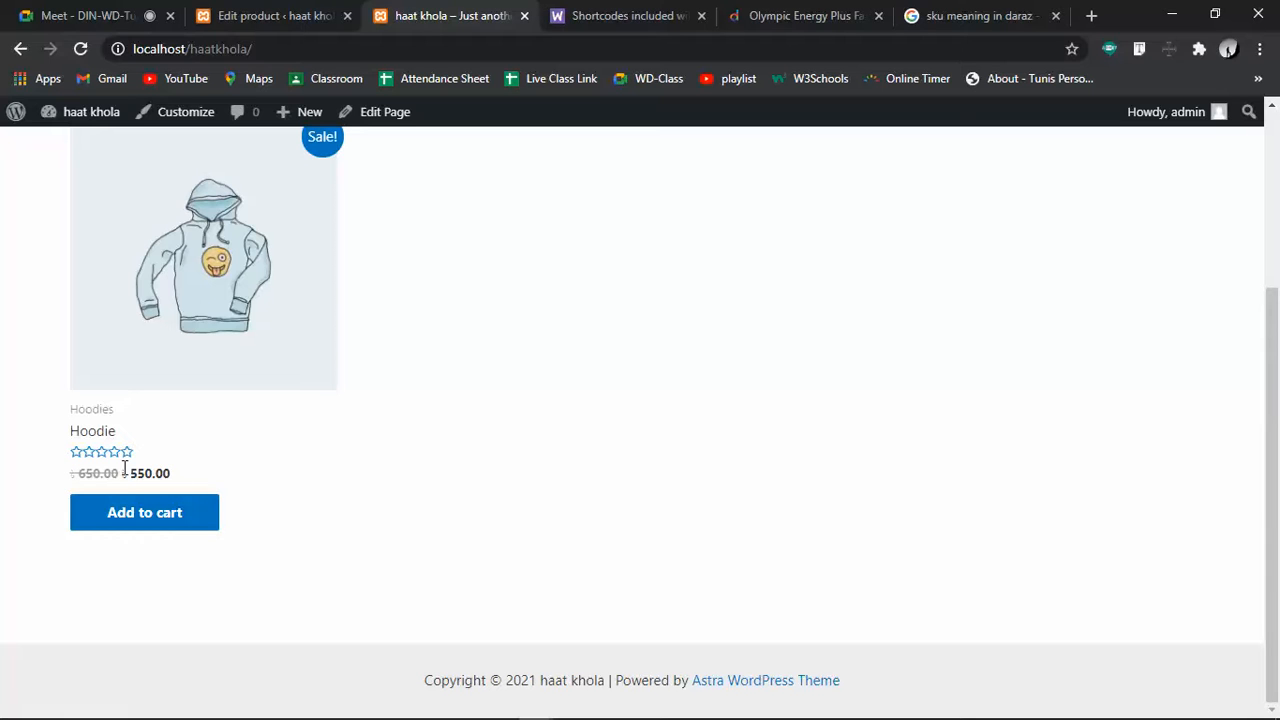
left_click_drag(128, 477, 116, 477)
left_click(415, 454)
left_click(327, 492)
scroll(797, 414, "up", 3)
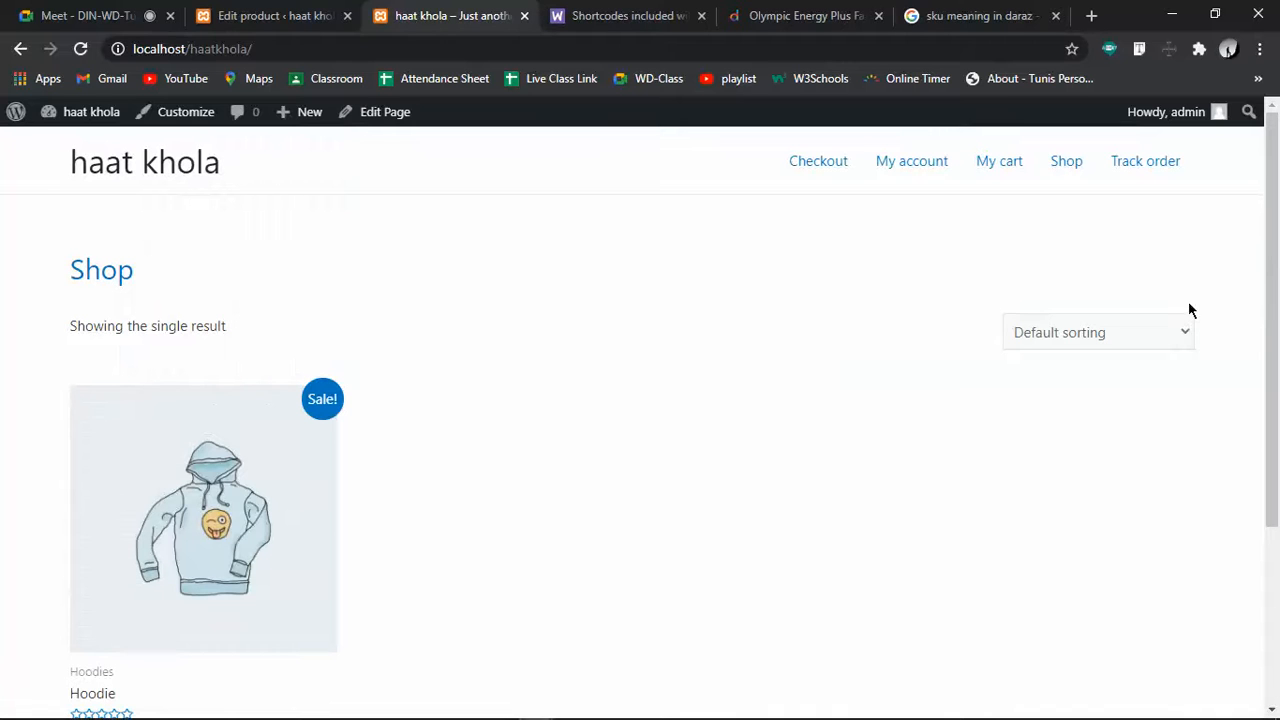
Open the Shop sorting dropdown and close it without changing the order
left_click(1165, 331)
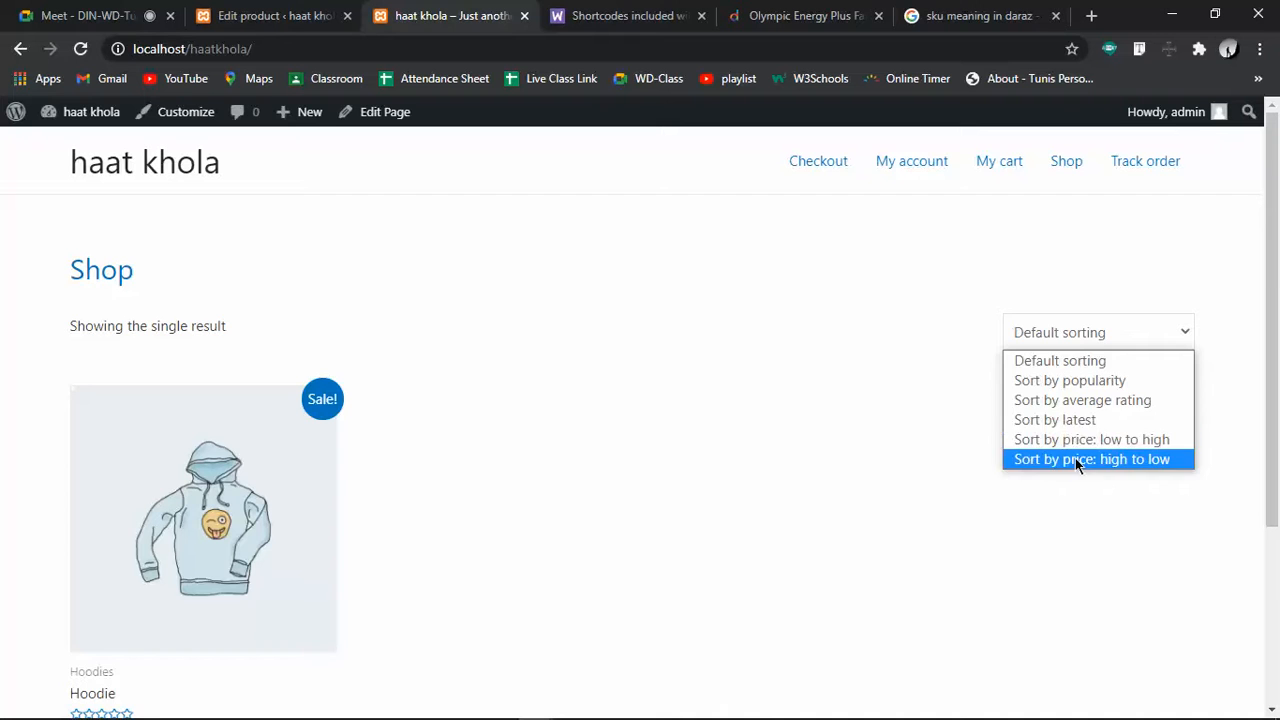
left_click(977, 340)
scroll(645, 372, "down", 3)
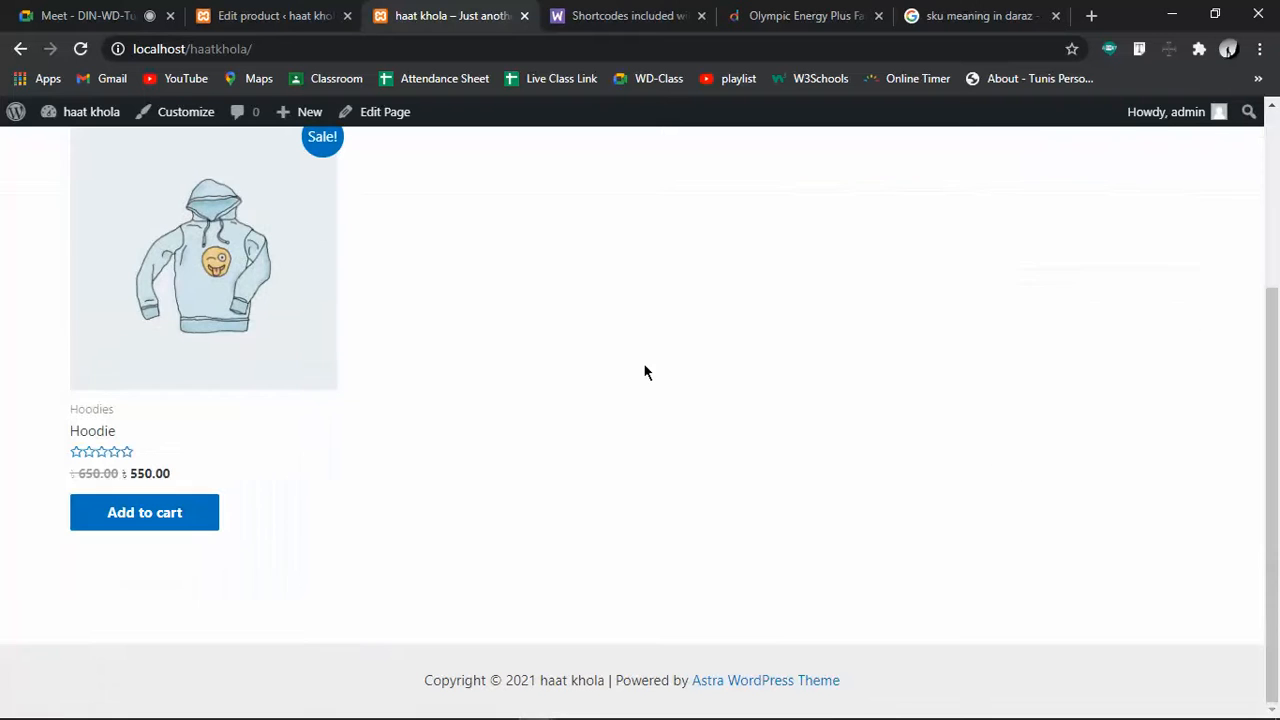
Add the Hoodie to the cart and view the cart
left_click(155, 528)
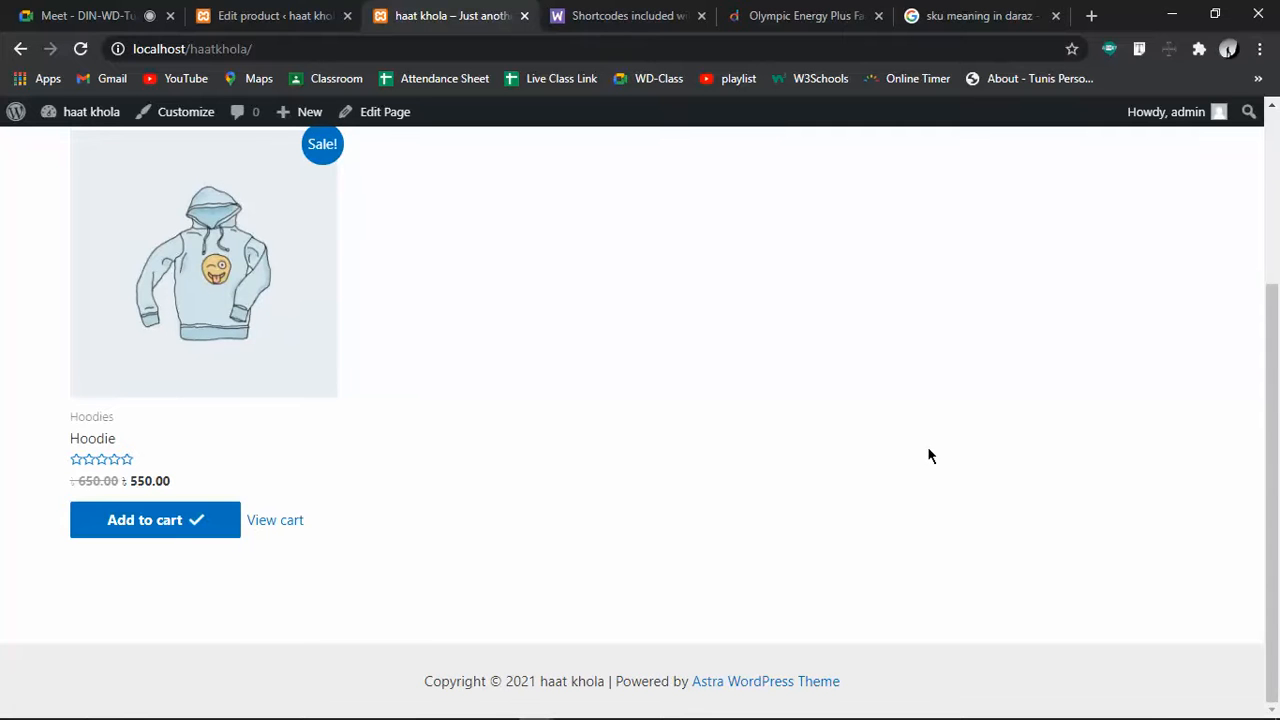
left_click(268, 522)
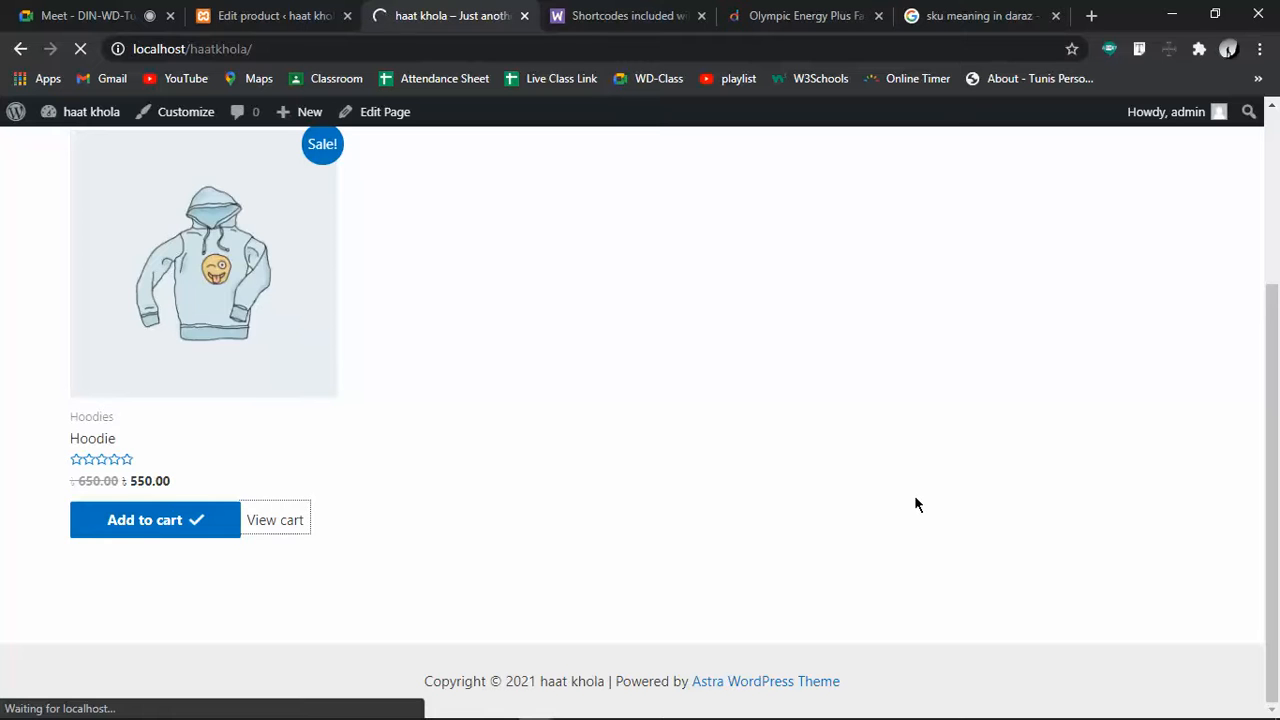
scroll(175, 620, "down", 2)
scroll(173, 616, "down", 1)
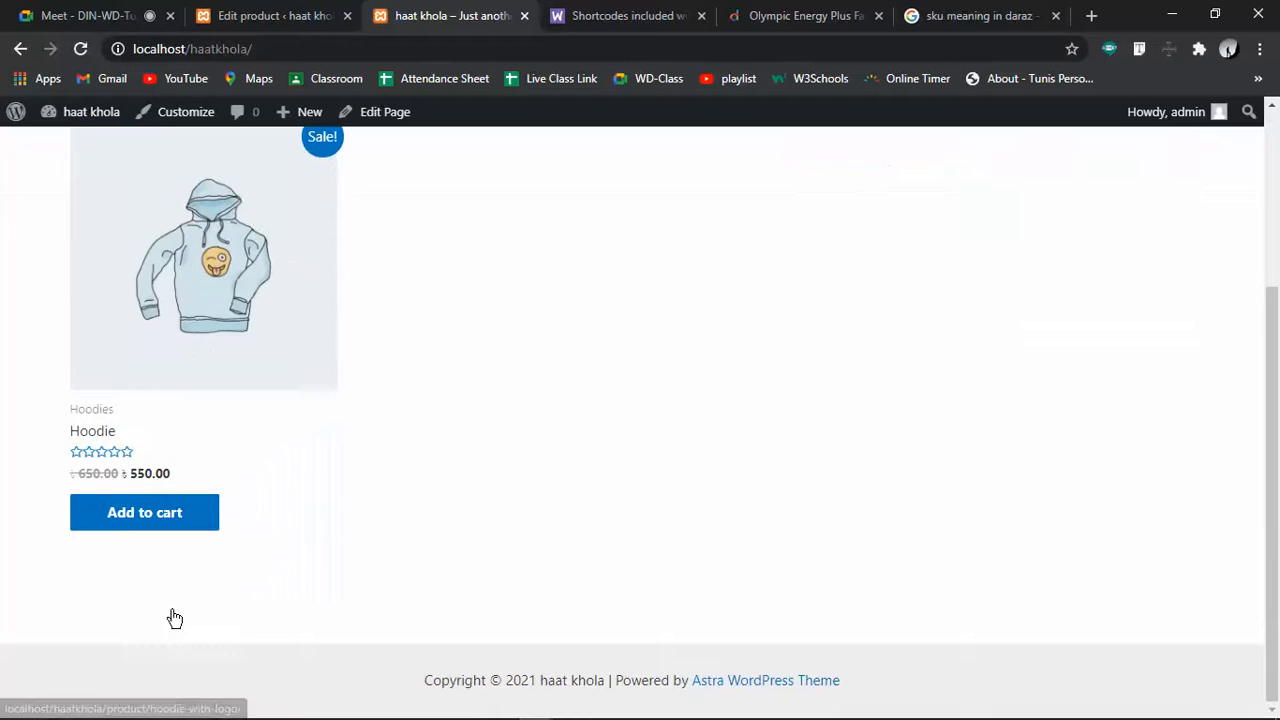
scroll(543, 488, "up", 3)
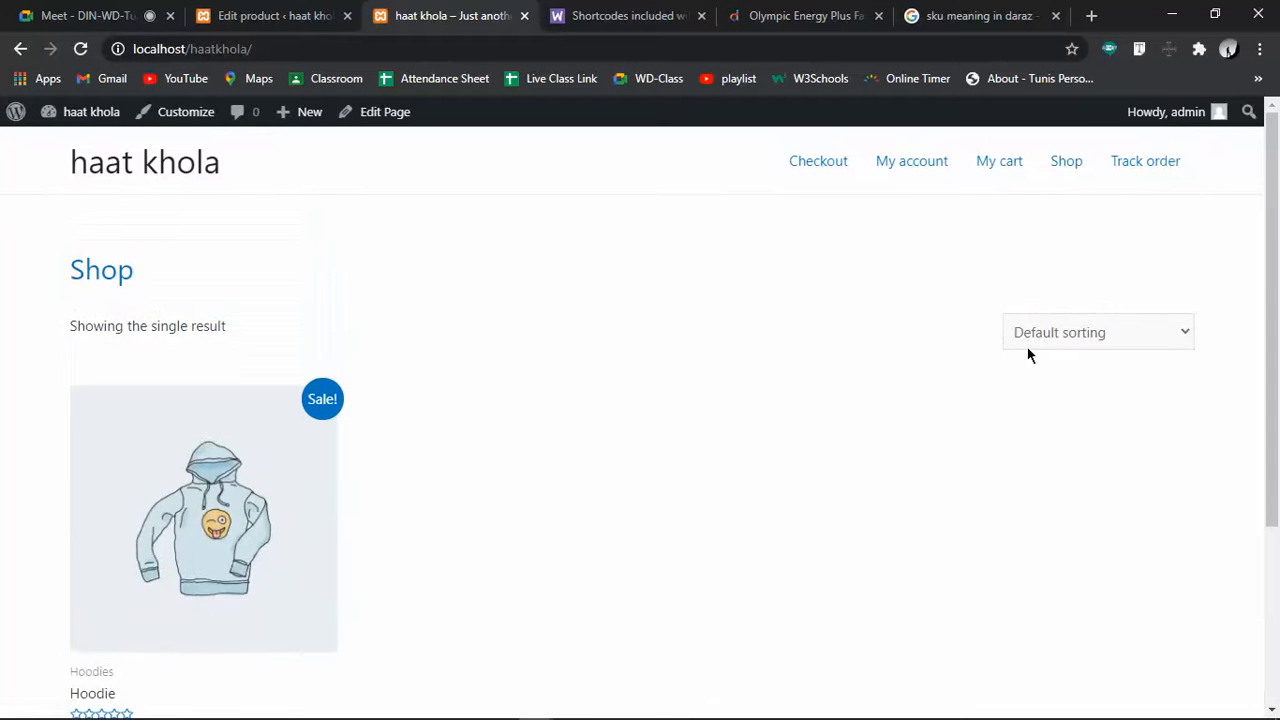
On the My cart page, raise the Hoodie quantity and update the cart
left_click(1004, 168)
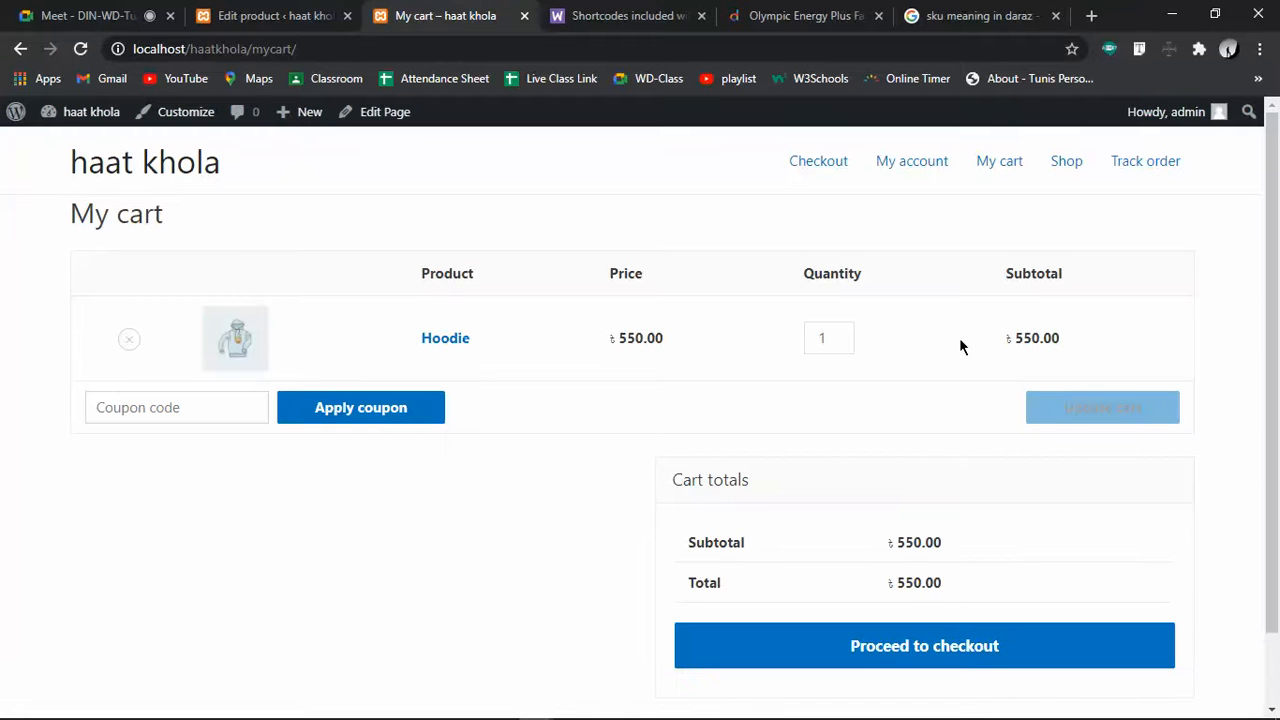
left_click(842, 334)
left_click(842, 334)
left_click(842, 334)
left_click(842, 334)
left_click(842, 334)
left_click(842, 335)
left_click(842, 335)
left_click(843, 335)
left_click(842, 335)
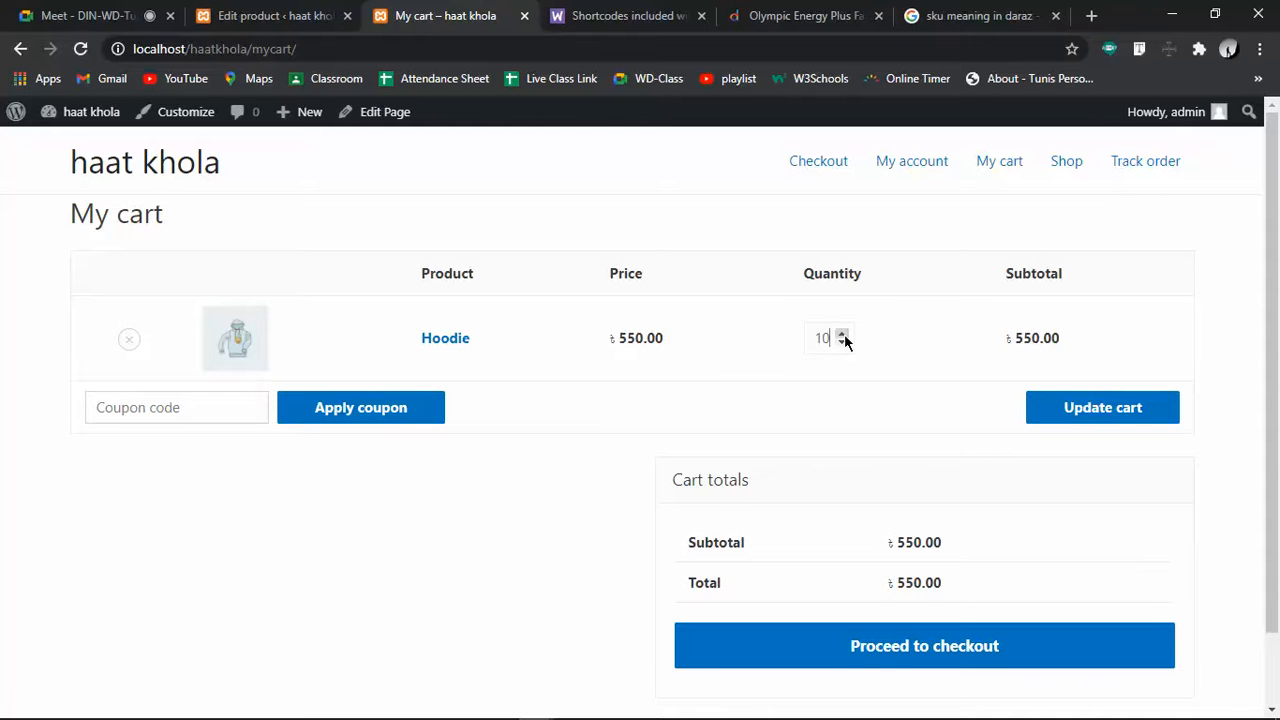
left_click(1104, 412)
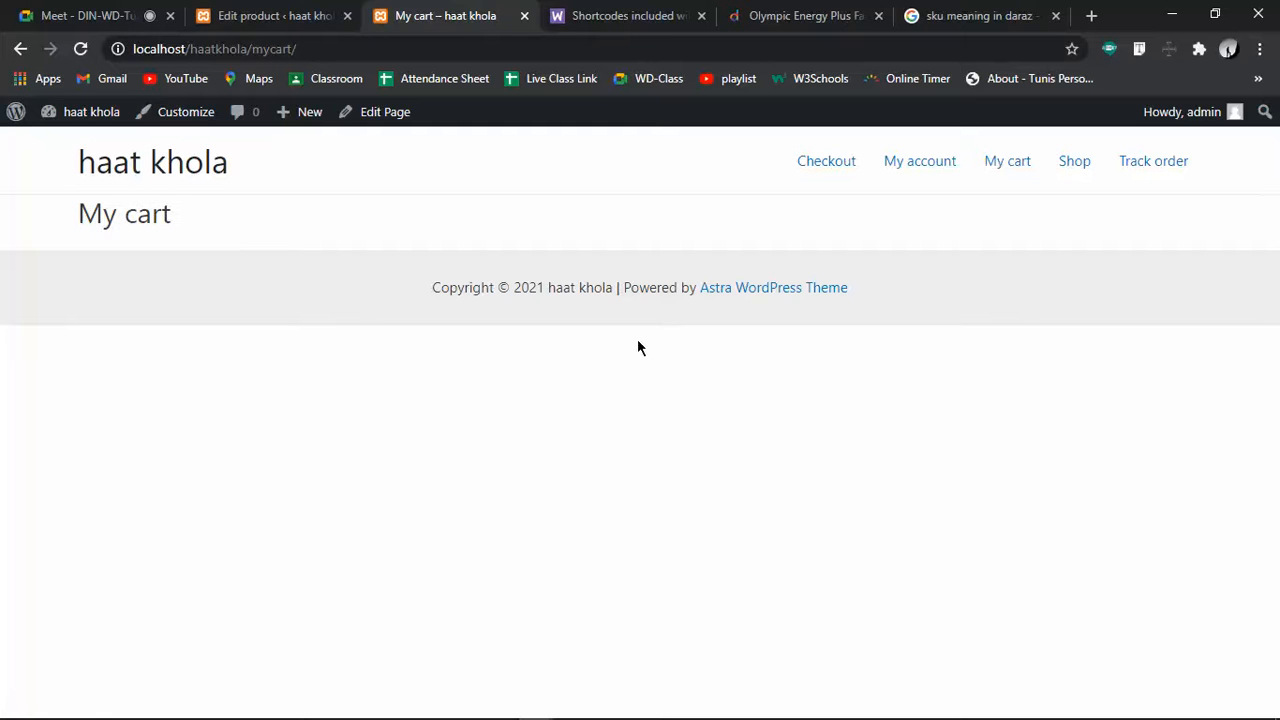
Reload the cart via the My cart link and move on to the Checkout page
left_click(1015, 167)
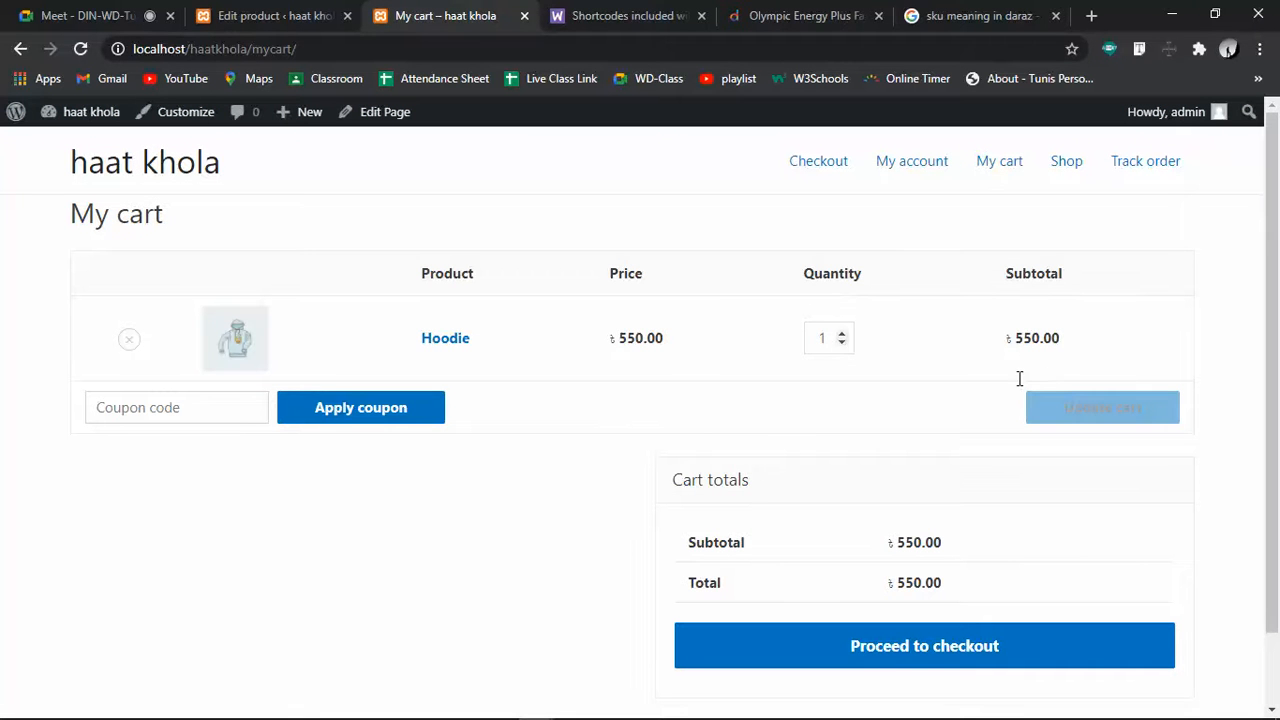
left_click(134, 408)
scroll(509, 475, "down", 1)
Proceed from the cart to checkout and dismiss the chat notification
left_click(940, 569)
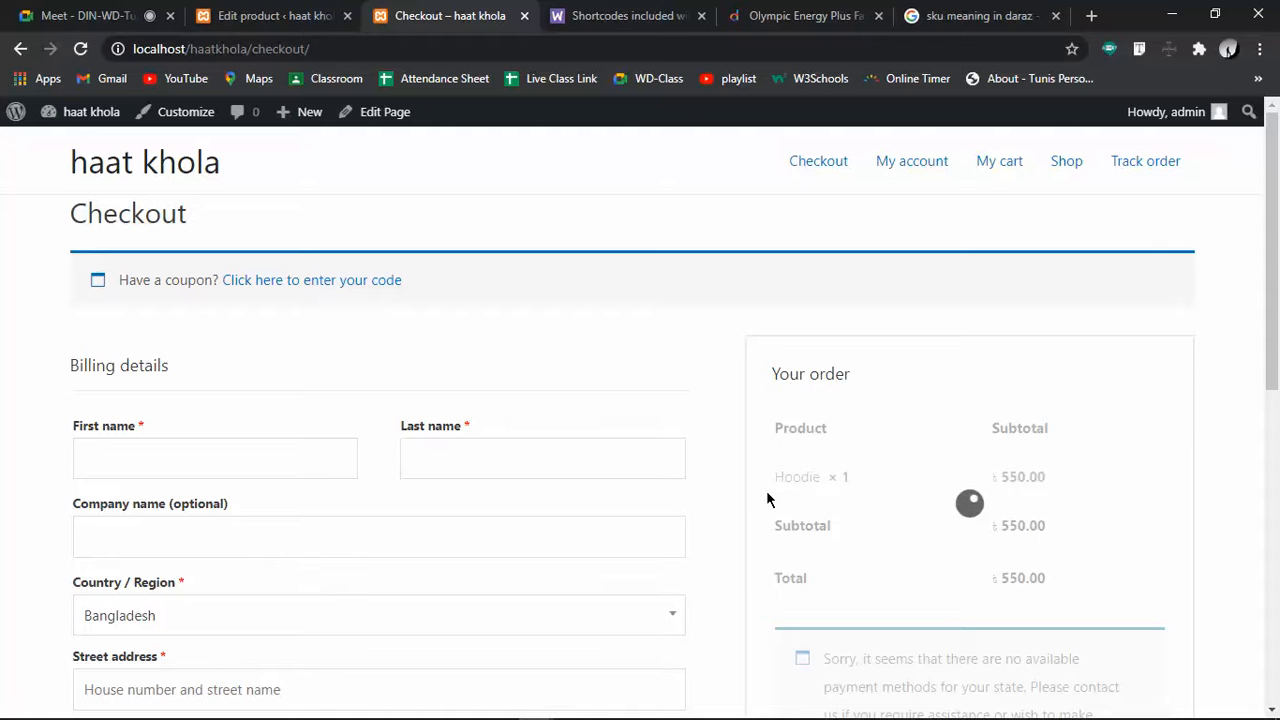
scroll(687, 441, "down", 3)
scroll(687, 441, "down", 4)
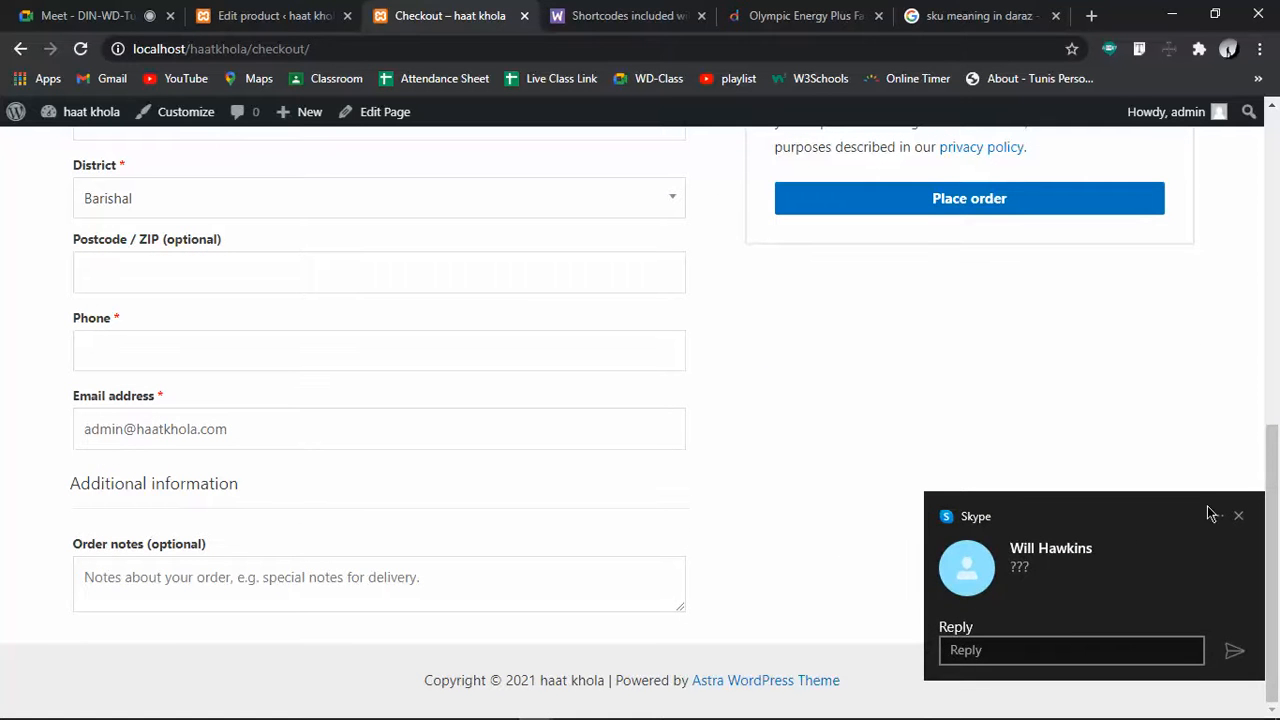
left_click(1238, 516)
left_click(600, 531)
scroll(600, 531, "up", 7)
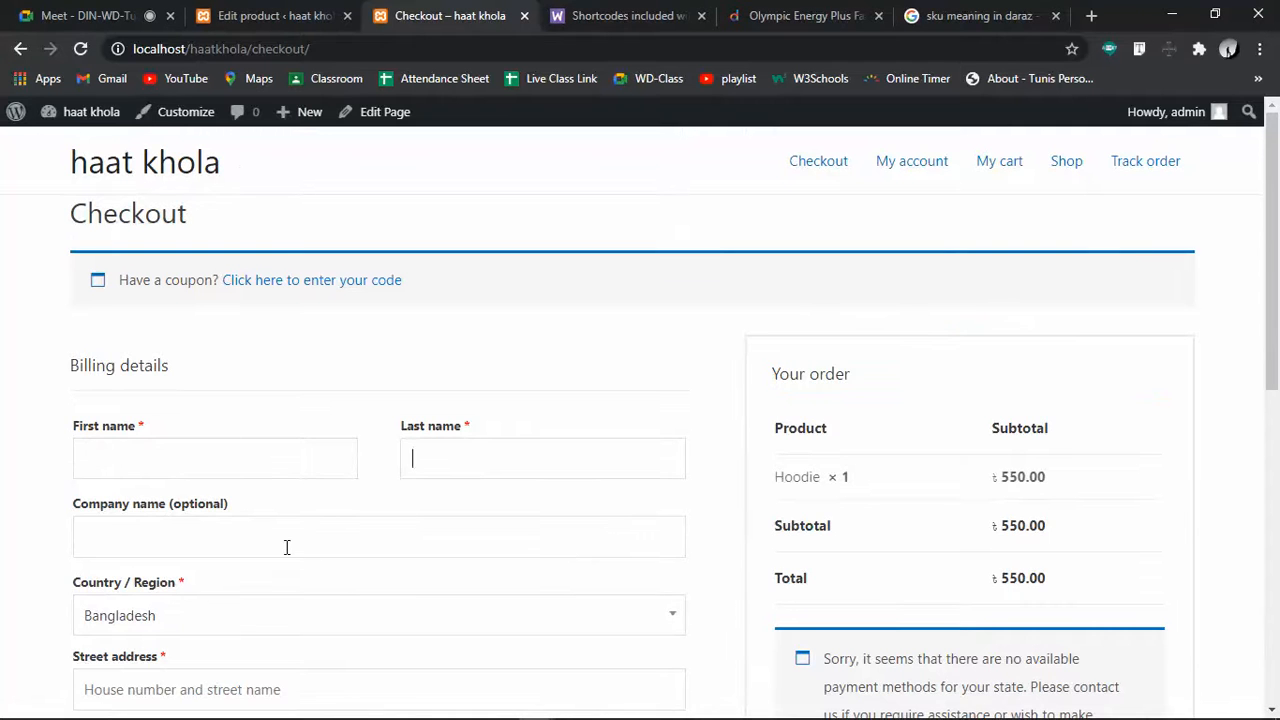
scroll(286, 546, "down", 3)
Keep Bangladesh as the country and place the order with the billing form still empty
left_click(222, 314)
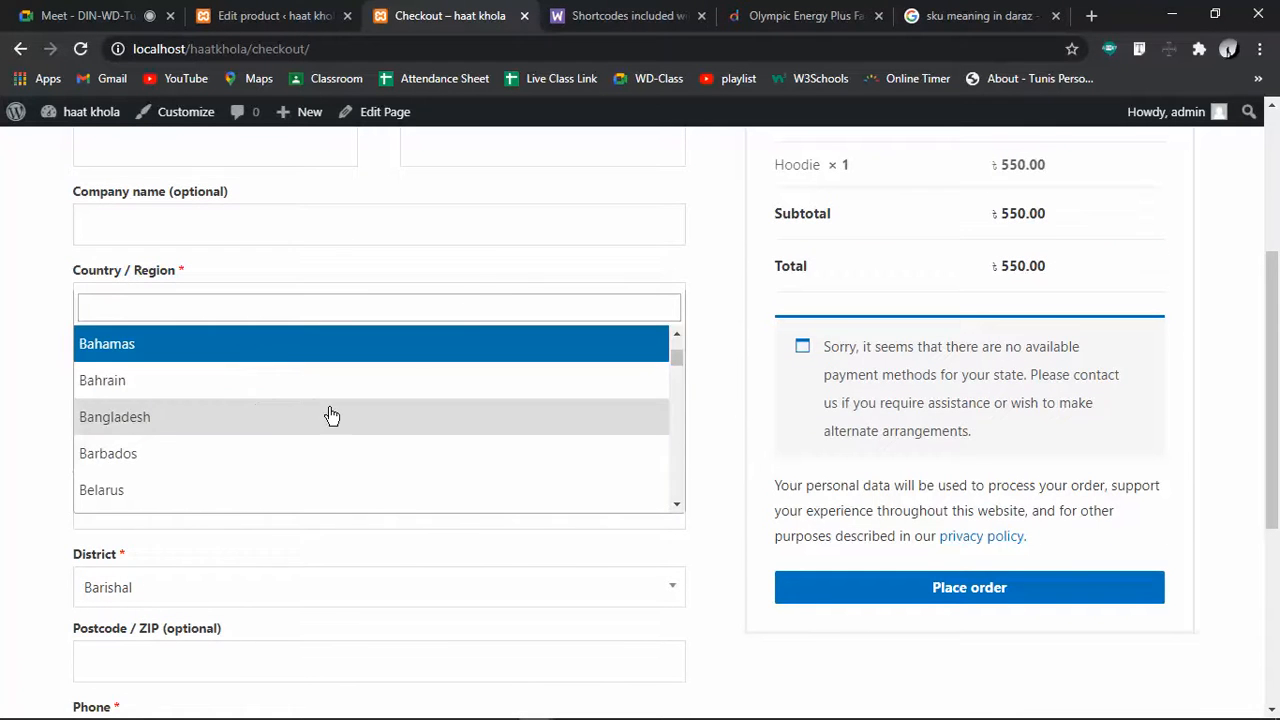
left_click(483, 282)
scroll(286, 550, "down", 4)
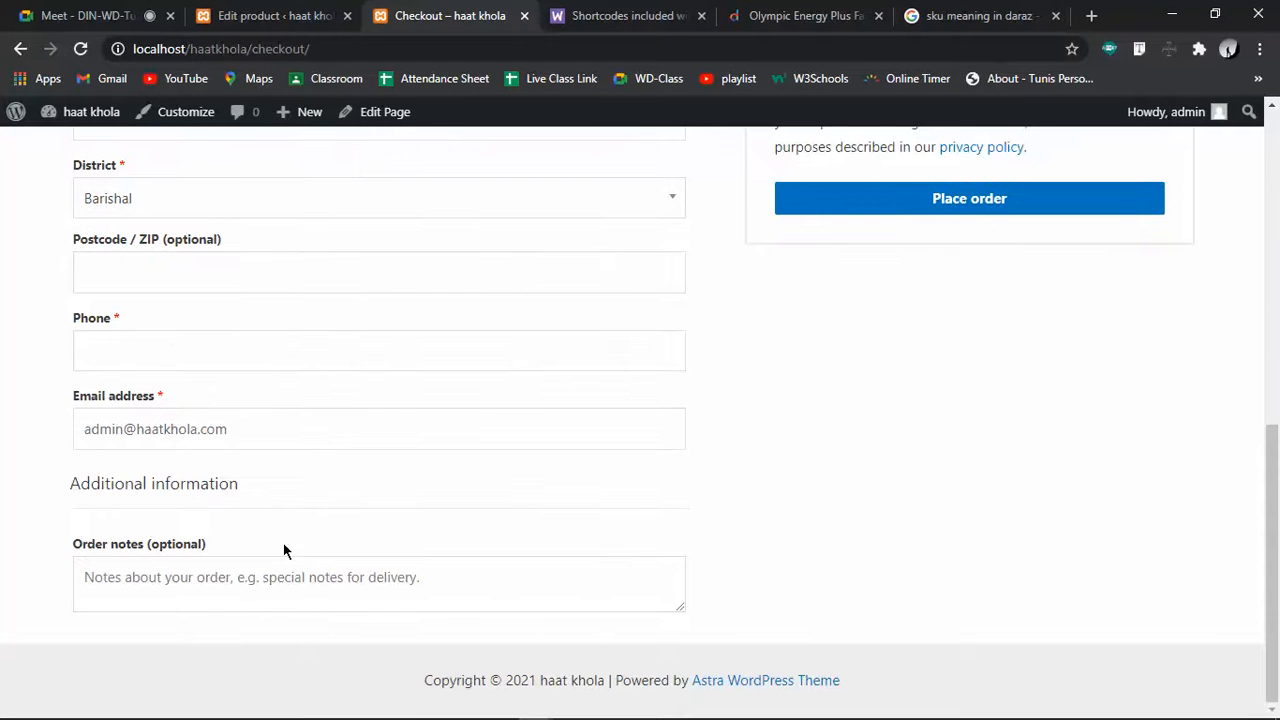
scroll(920, 515, "up", 7)
scroll(920, 518, "down", 3)
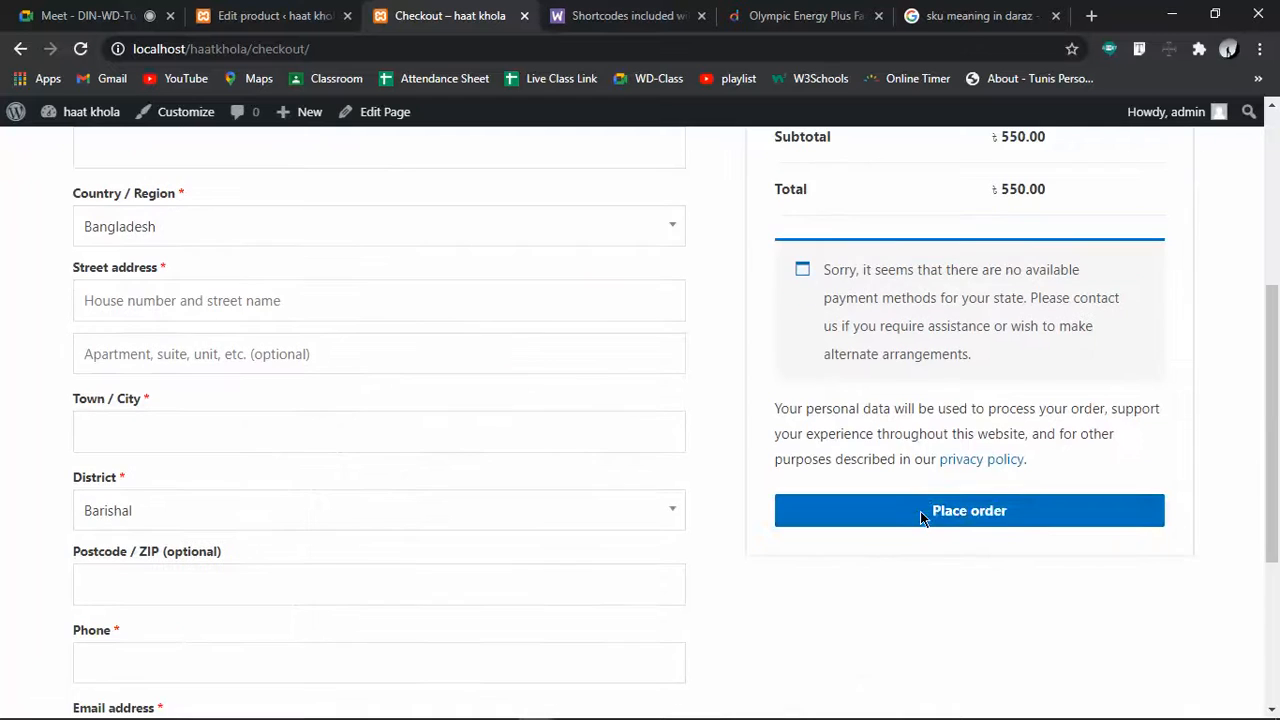
scroll(971, 509, "up", 3)
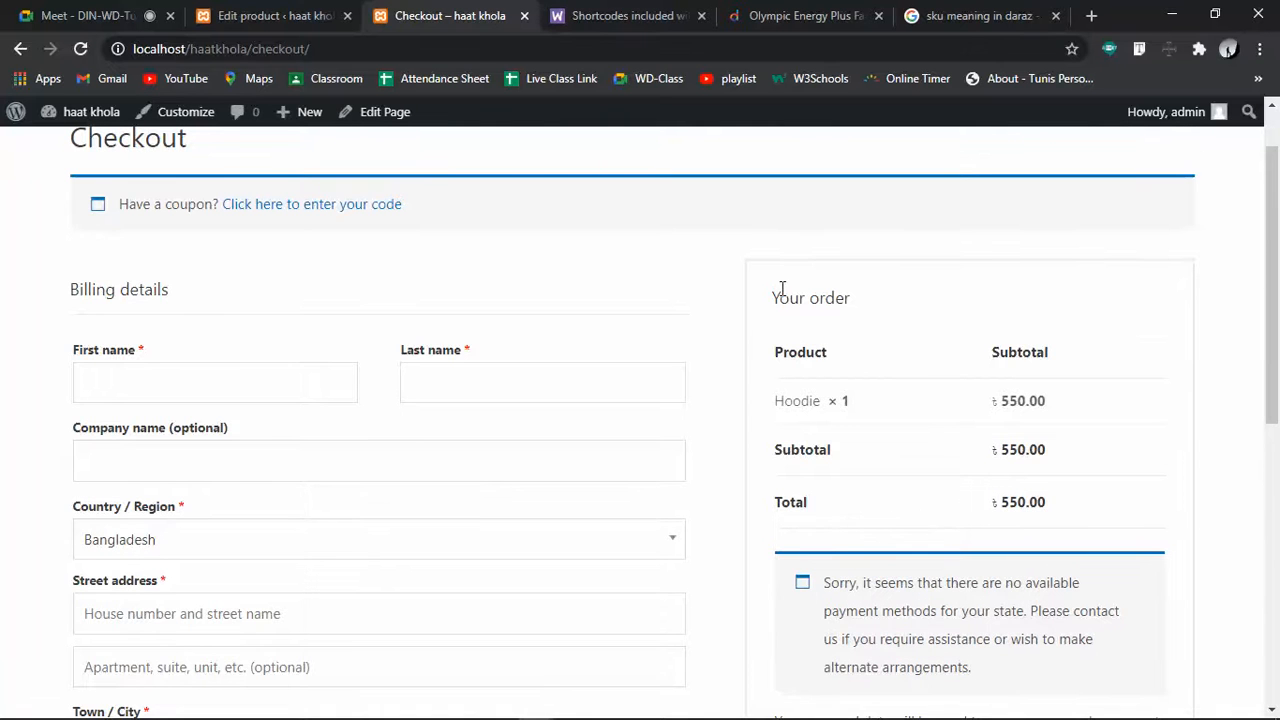
scroll(950, 570, "down", 3)
left_click(980, 518)
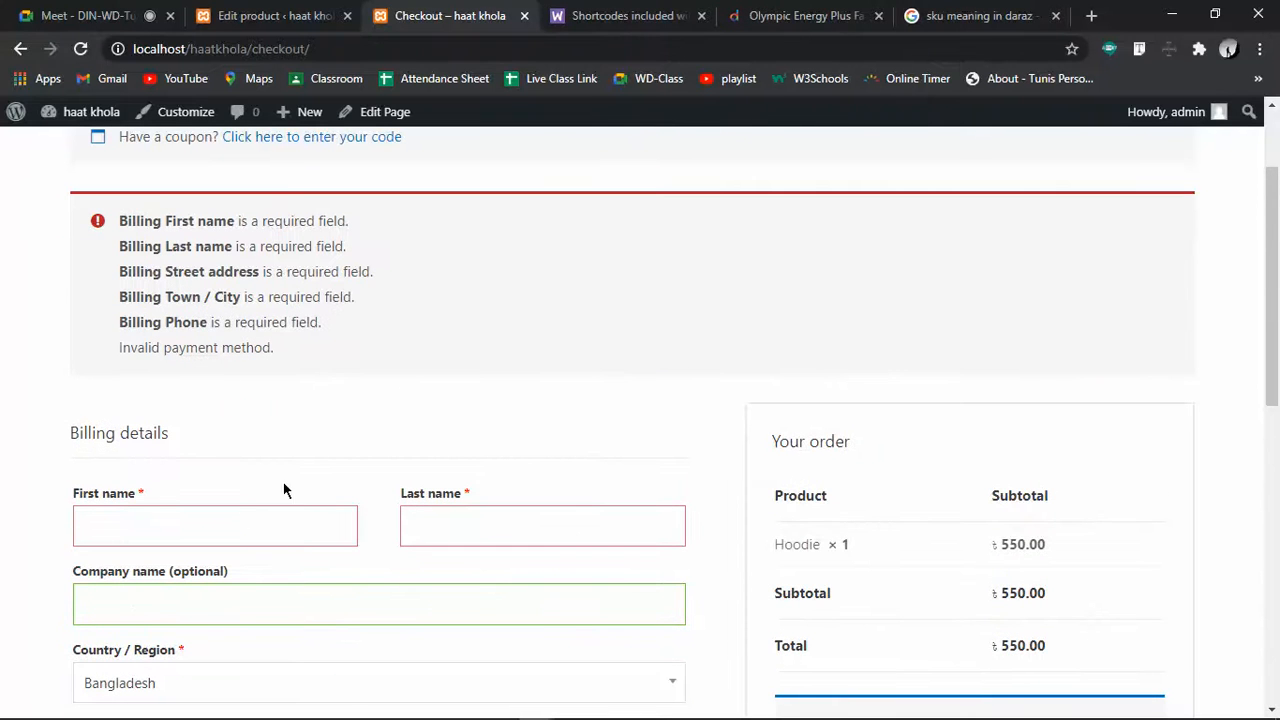
Enter billing last name 'b' and street address 'c', keeping Bangladesh as country
left_click(511, 532)
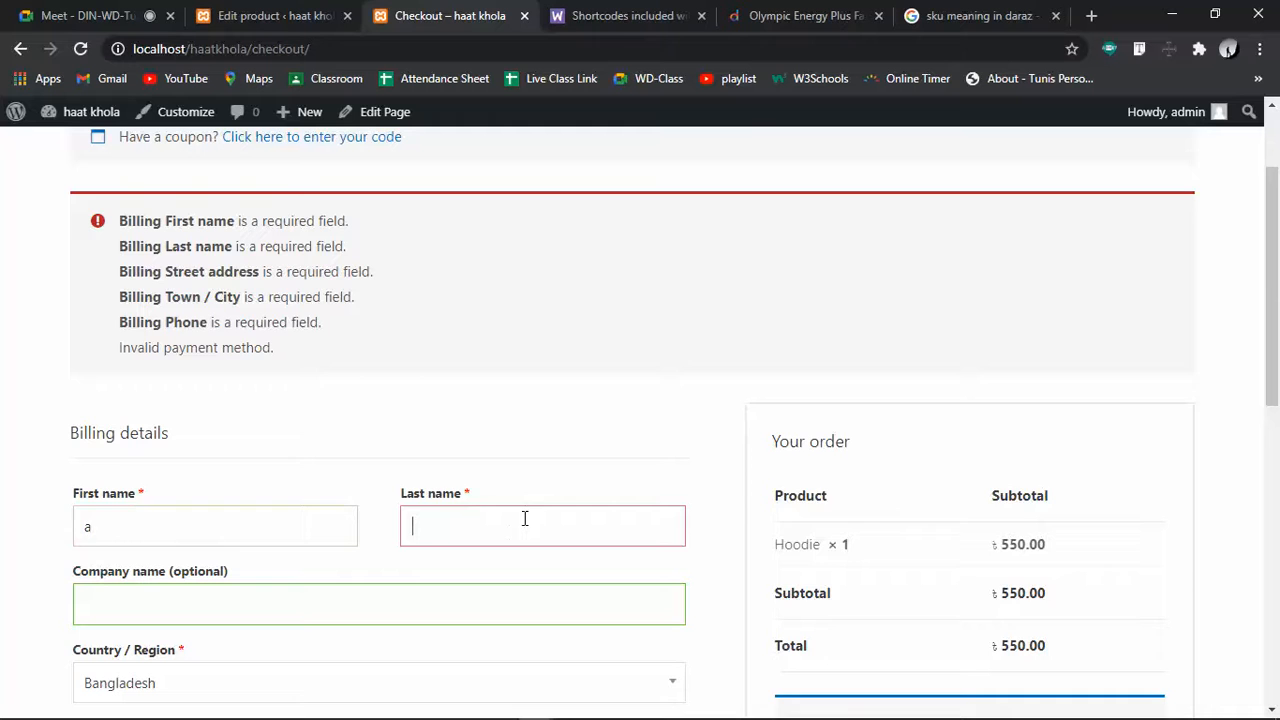
type("b")
scroll(523, 531, "down", 3)
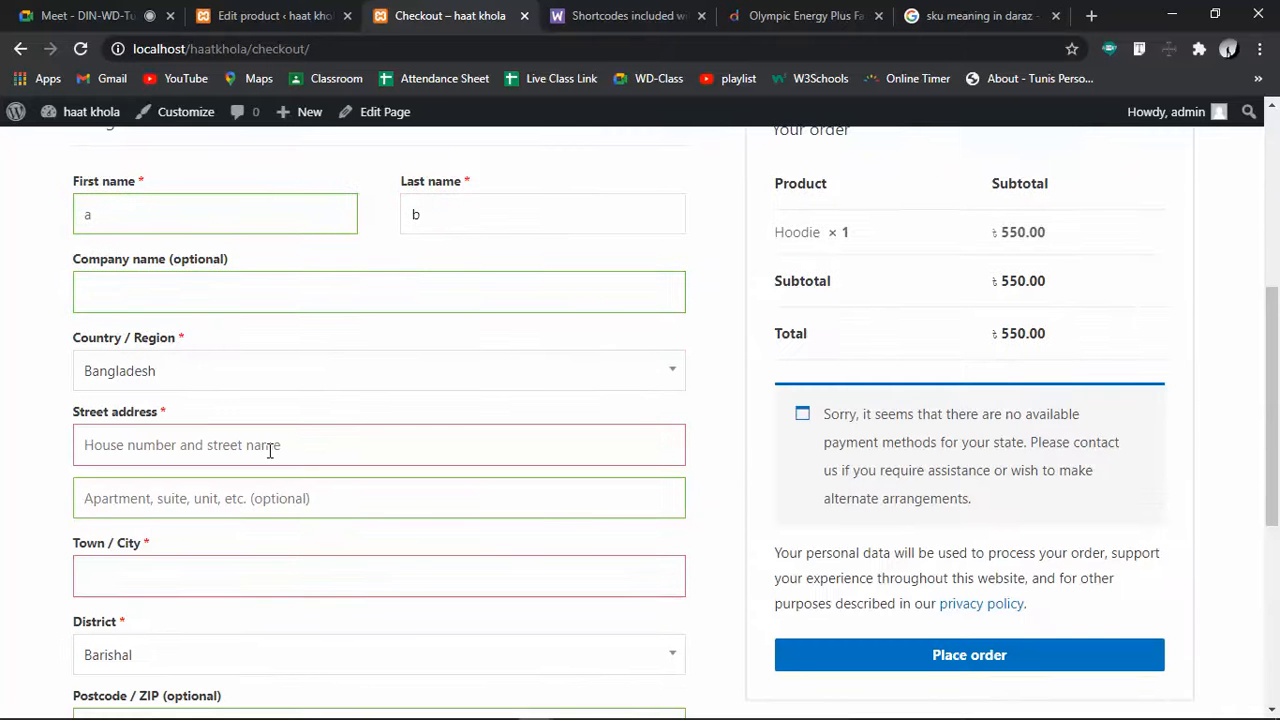
left_click(182, 374)
left_click(2, 398)
left_click(257, 452)
type("c")
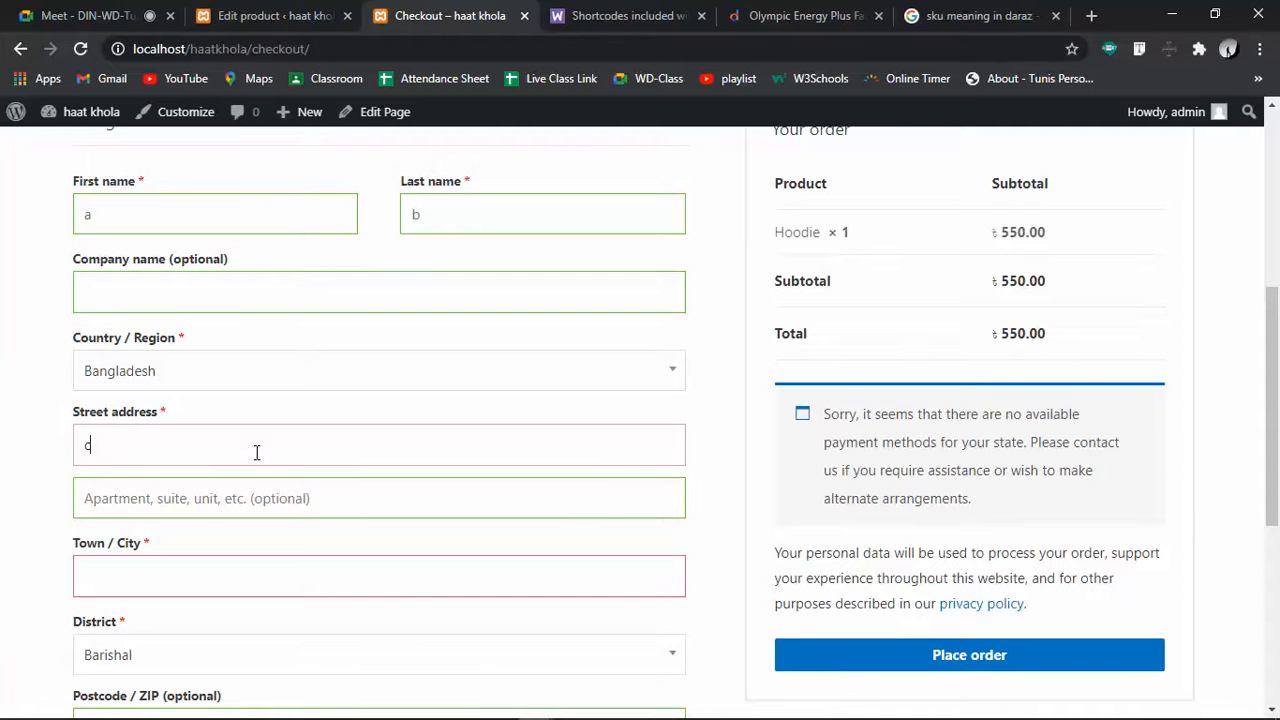
Fill town 'd', postcode 3333 and phone '13e1', then place the order
left_click(223, 572)
type("d")
scroll(215, 500, "down", 3)
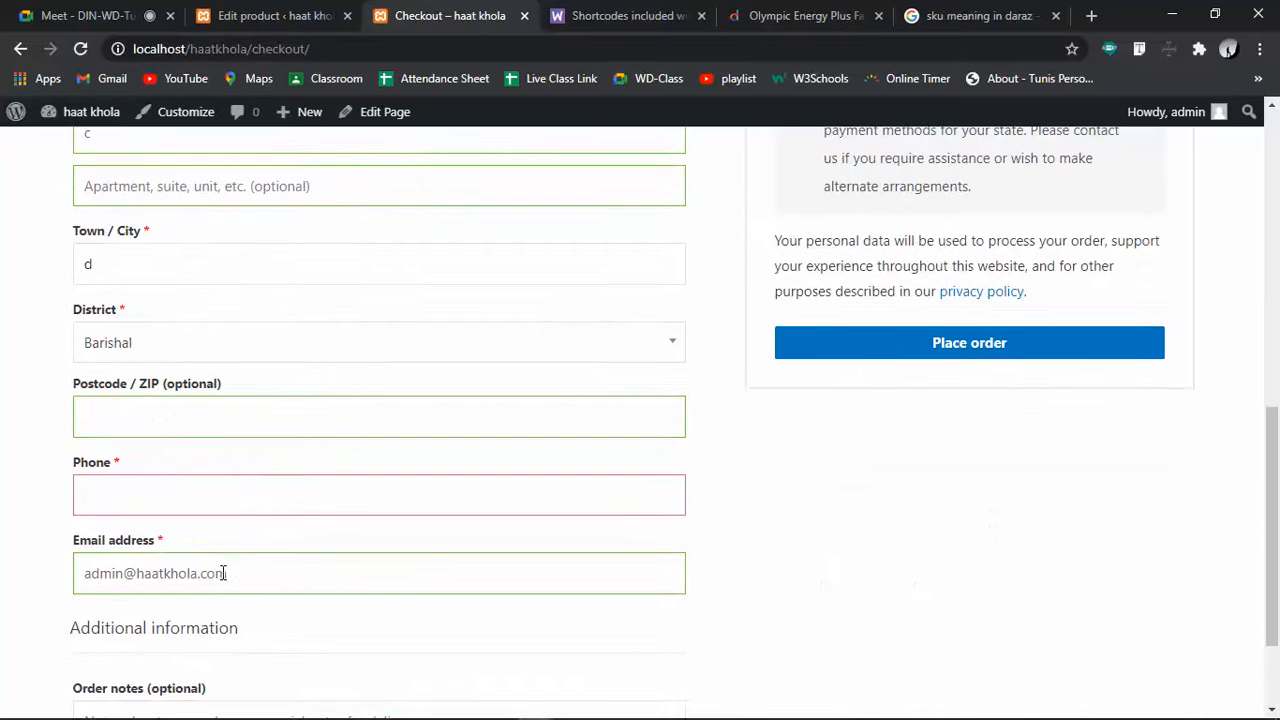
left_click(206, 403)
type("3333")
left_click(216, 513)
type("13e1")
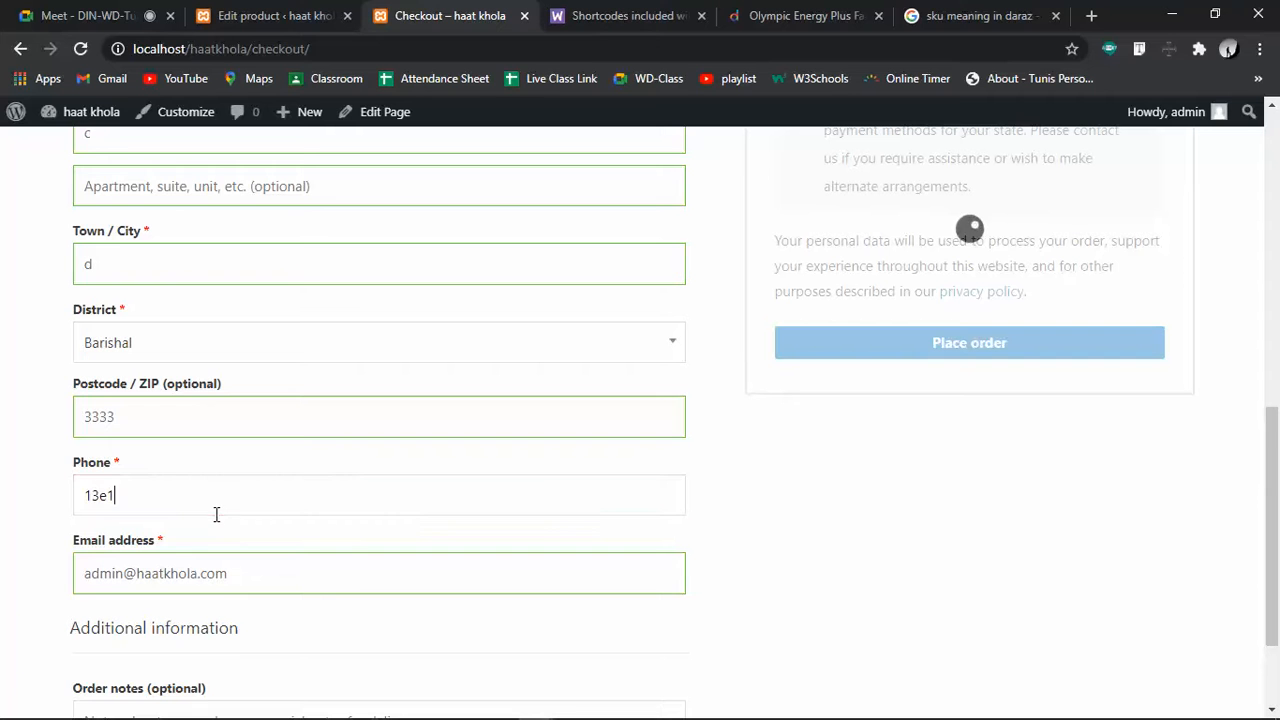
left_click(224, 577)
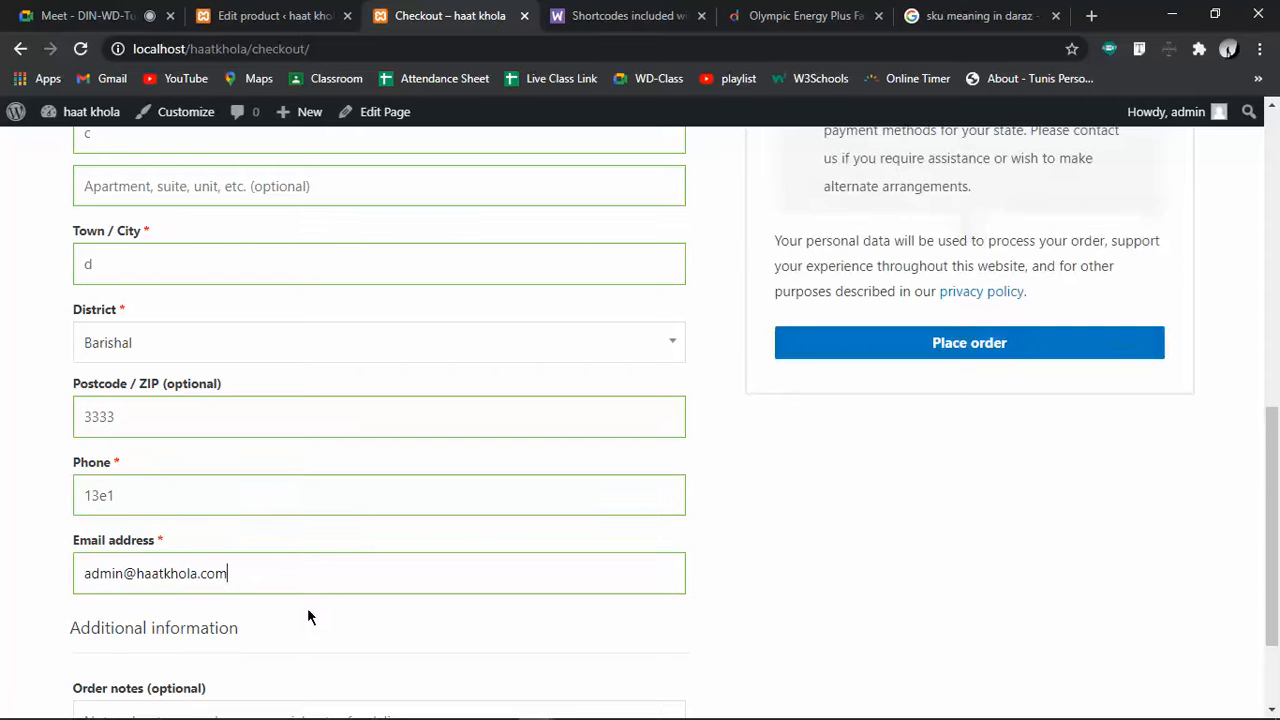
scroll(327, 614, "down", 3)
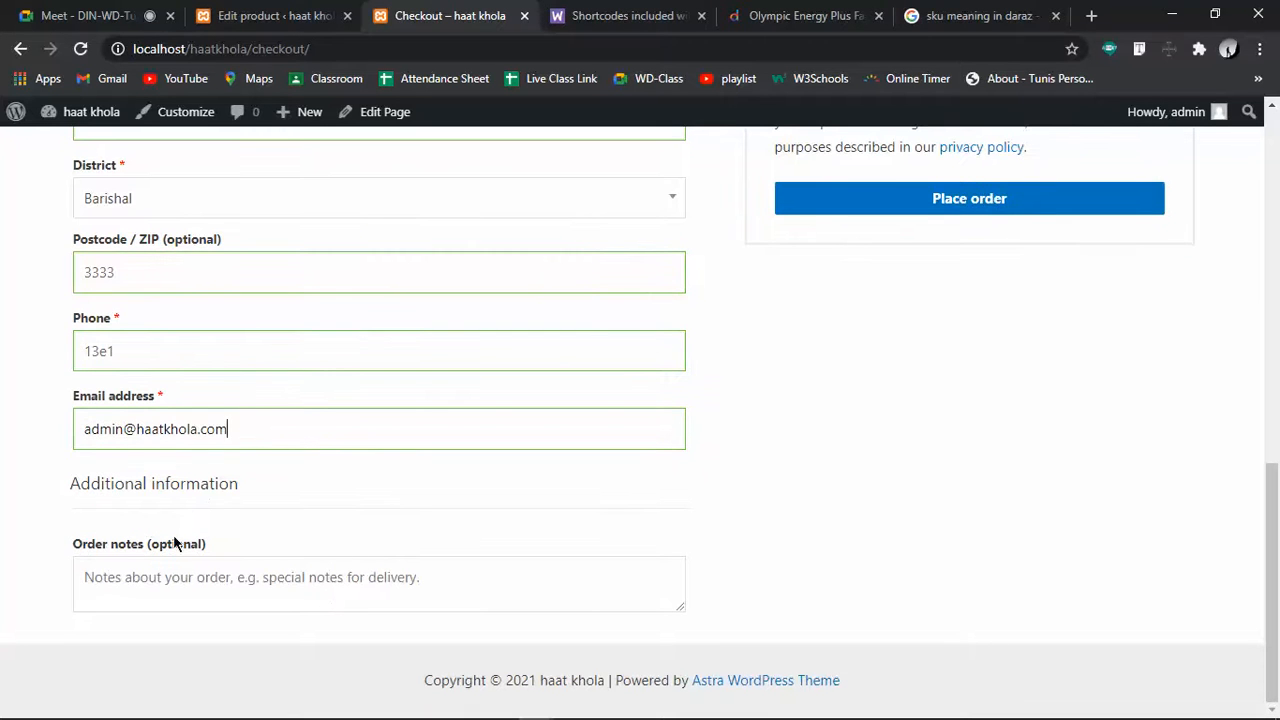
scroll(626, 471, "up", 5)
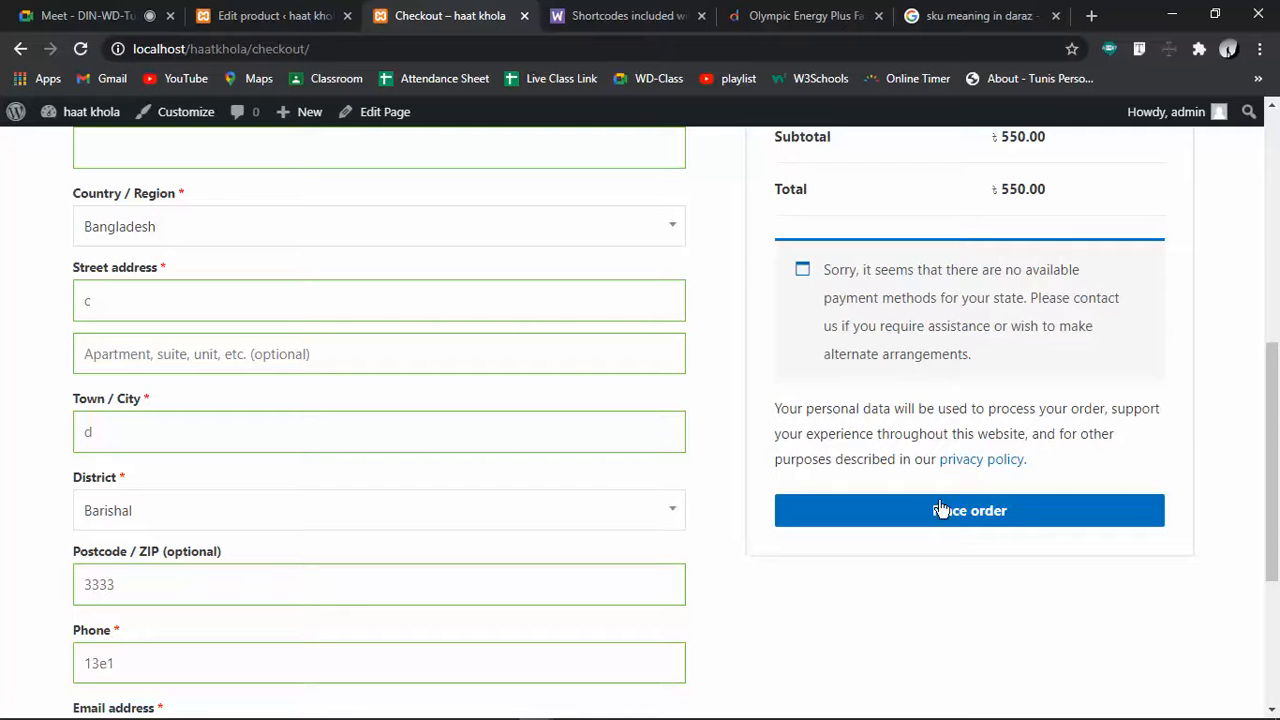
left_click(965, 514)
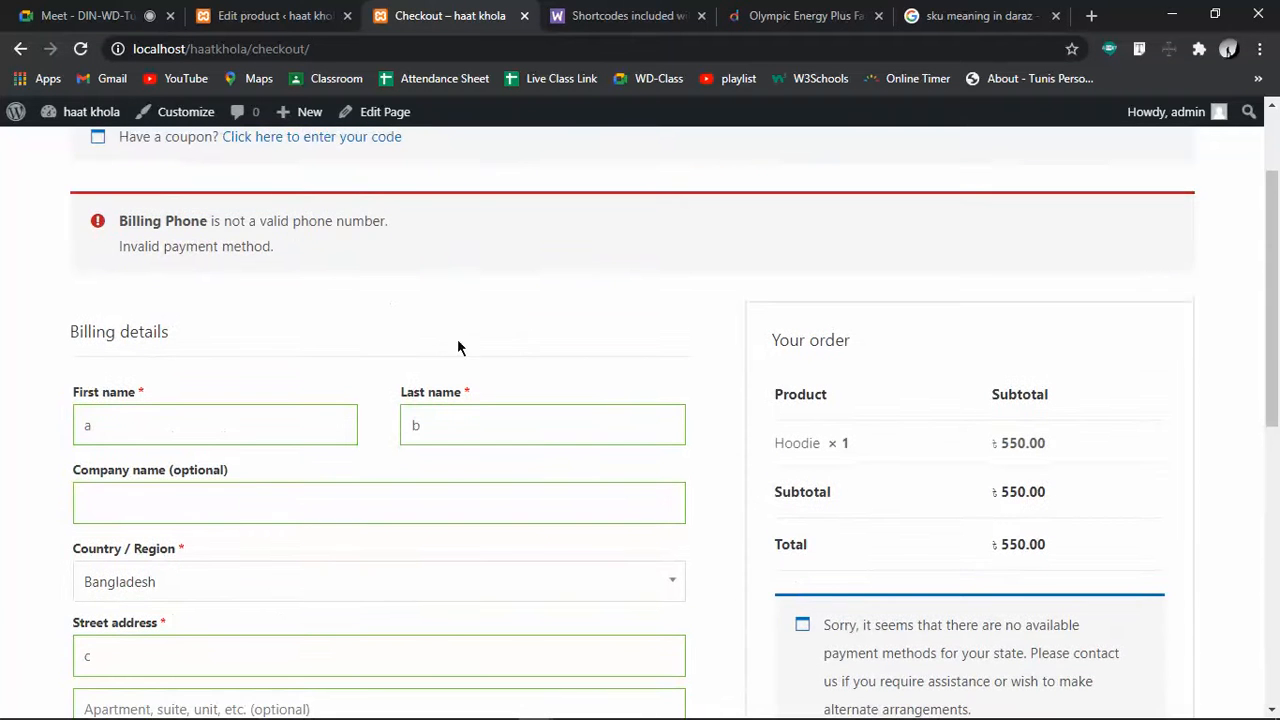
scroll(540, 388, "down", 5)
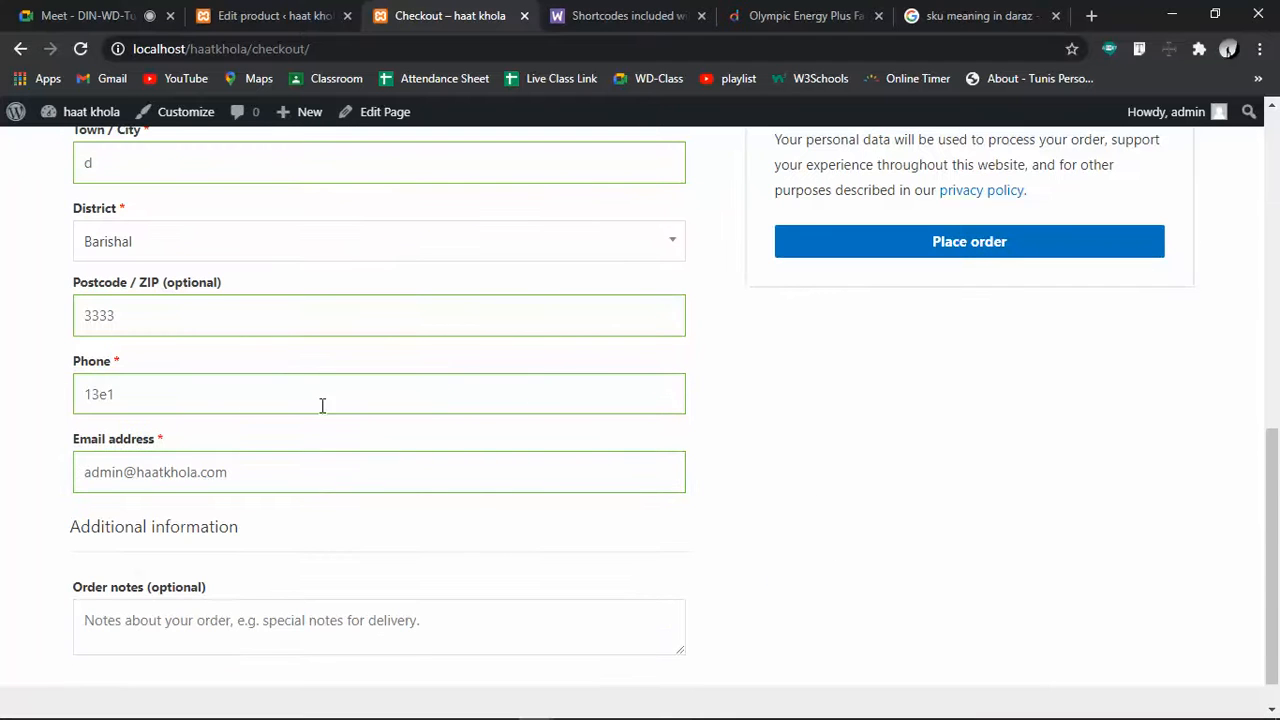
left_click_drag(220, 403, 88, 397)
type("1234567890")
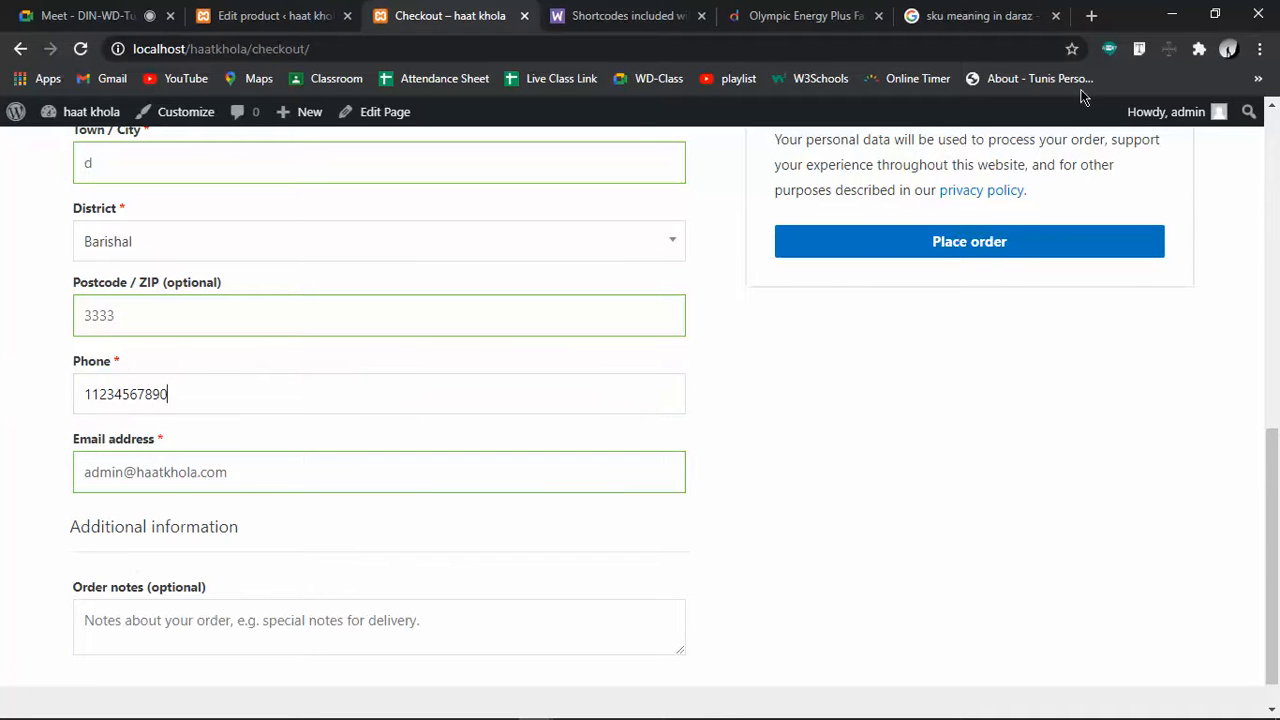
left_click(1006, 248)
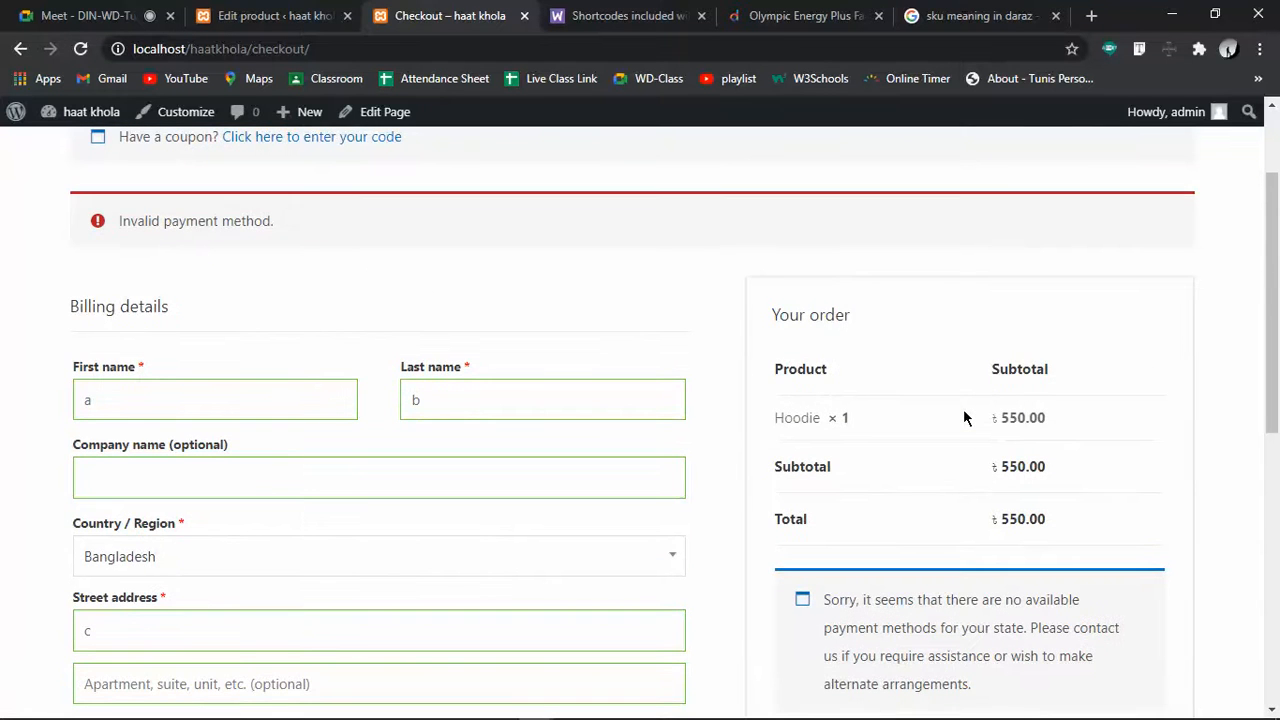
scroll(965, 418, "down", 3)
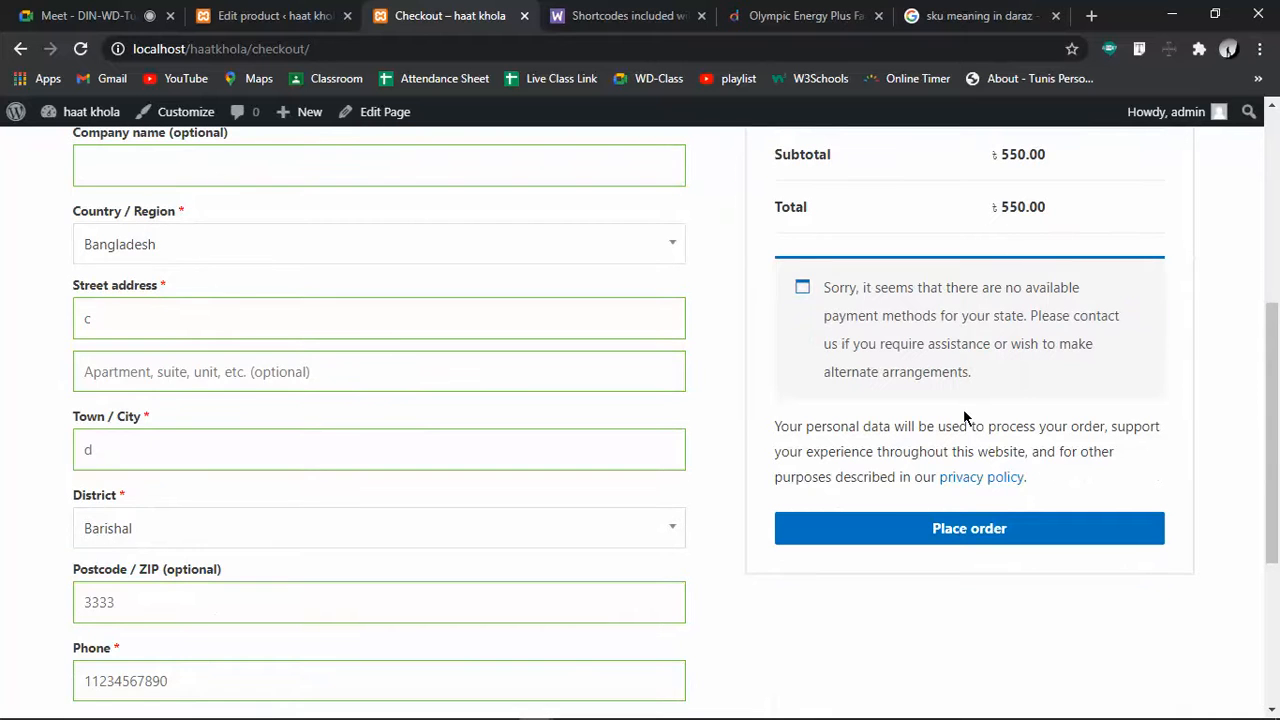
scroll(965, 418, "up", 3)
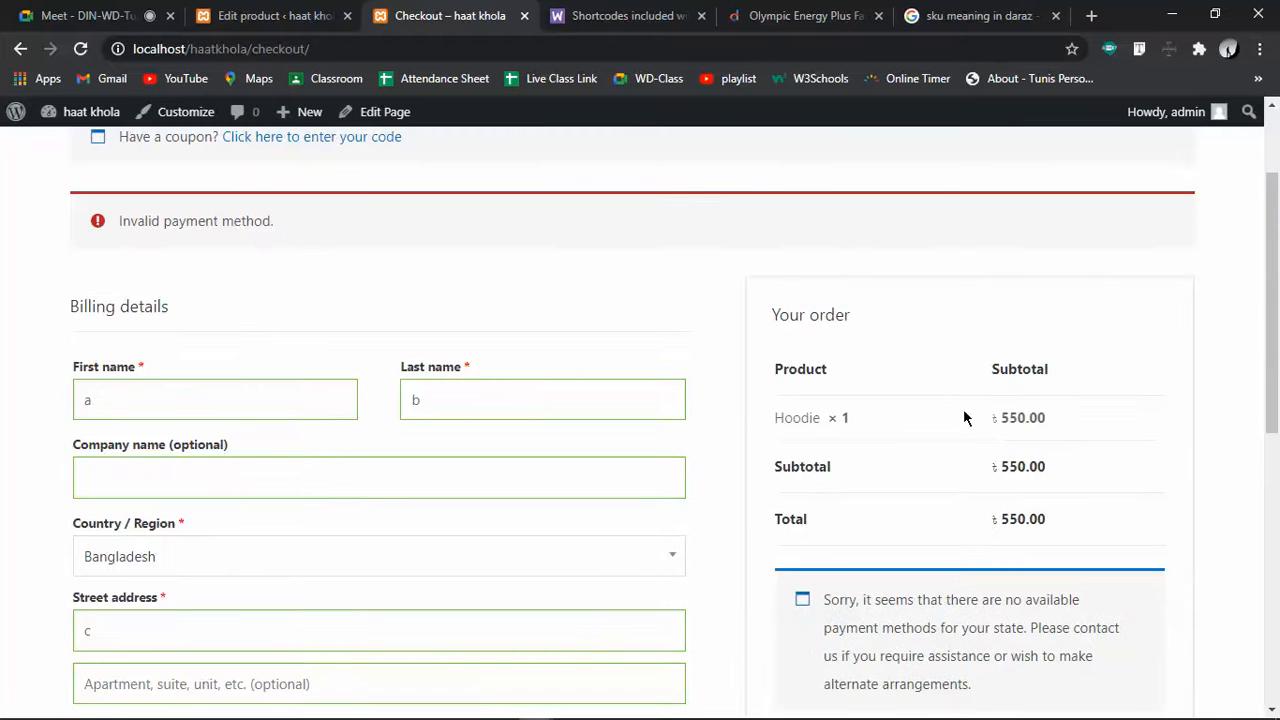
scroll(965, 418, "down", 6)
scroll(963, 409, "up", 10)
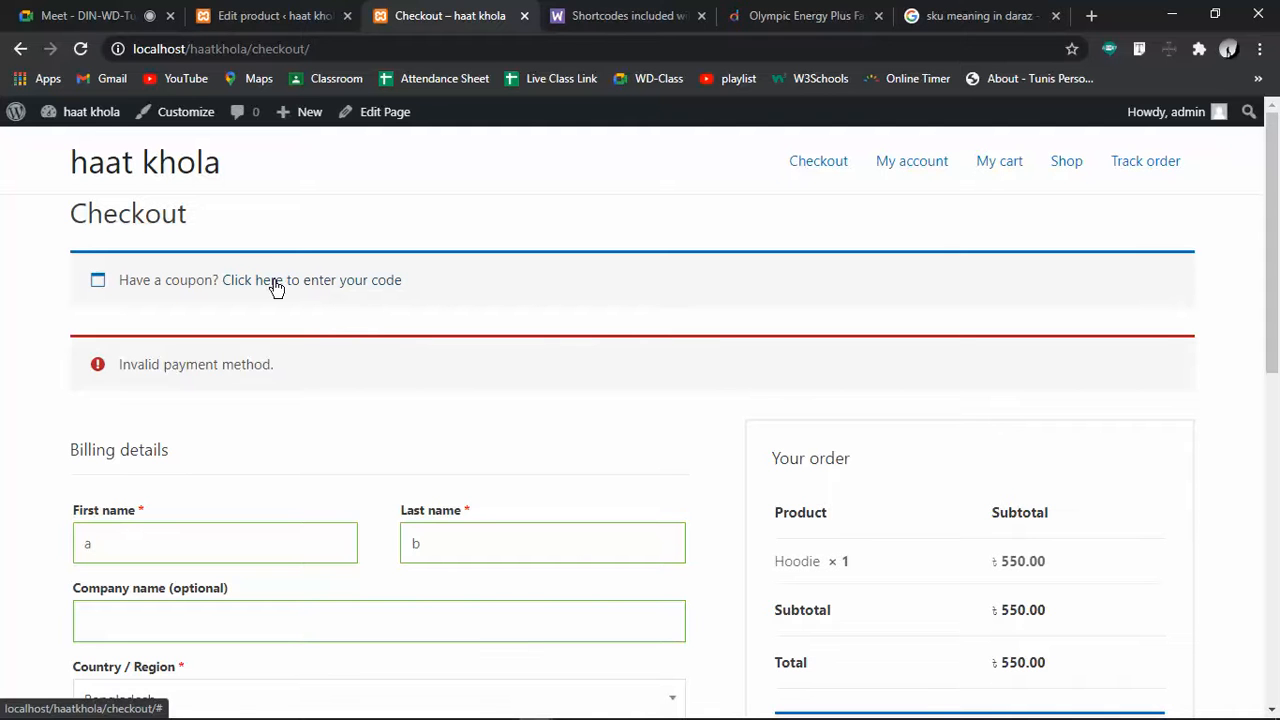
Open the store's Orders list from the WooCommerce admin menu
left_click(280, 15)
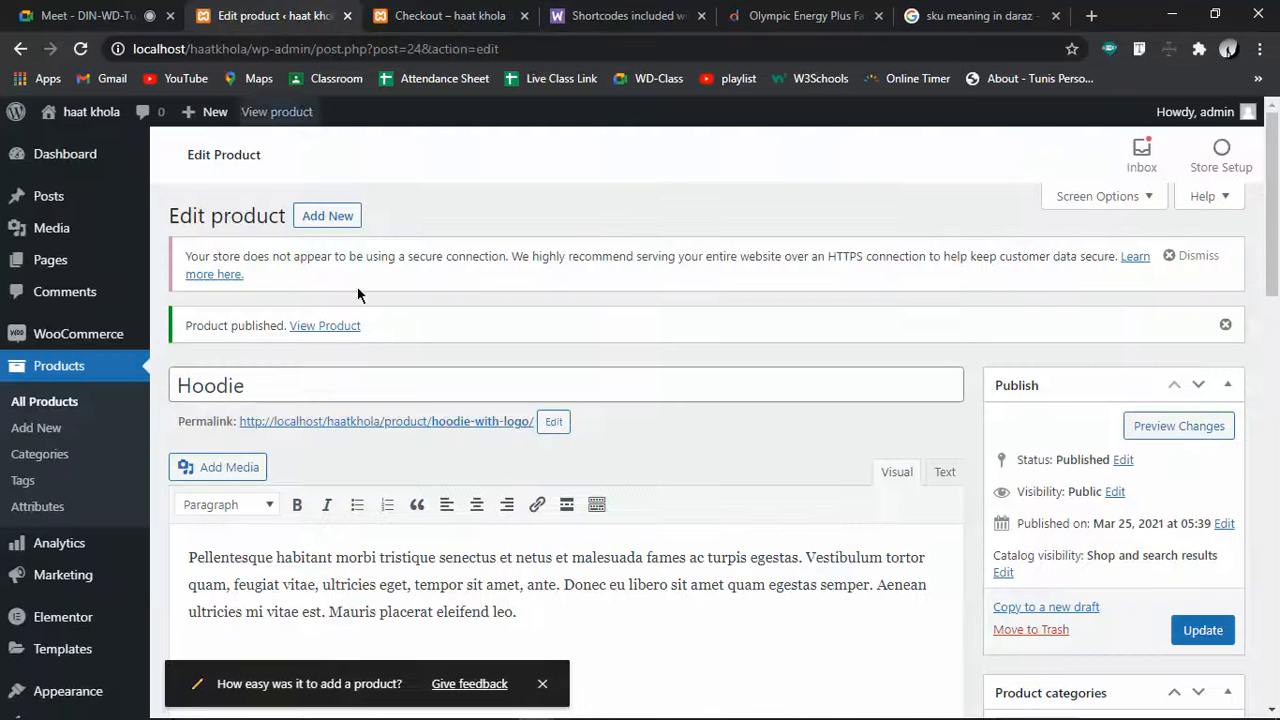
scroll(1061, 546, "down", 7)
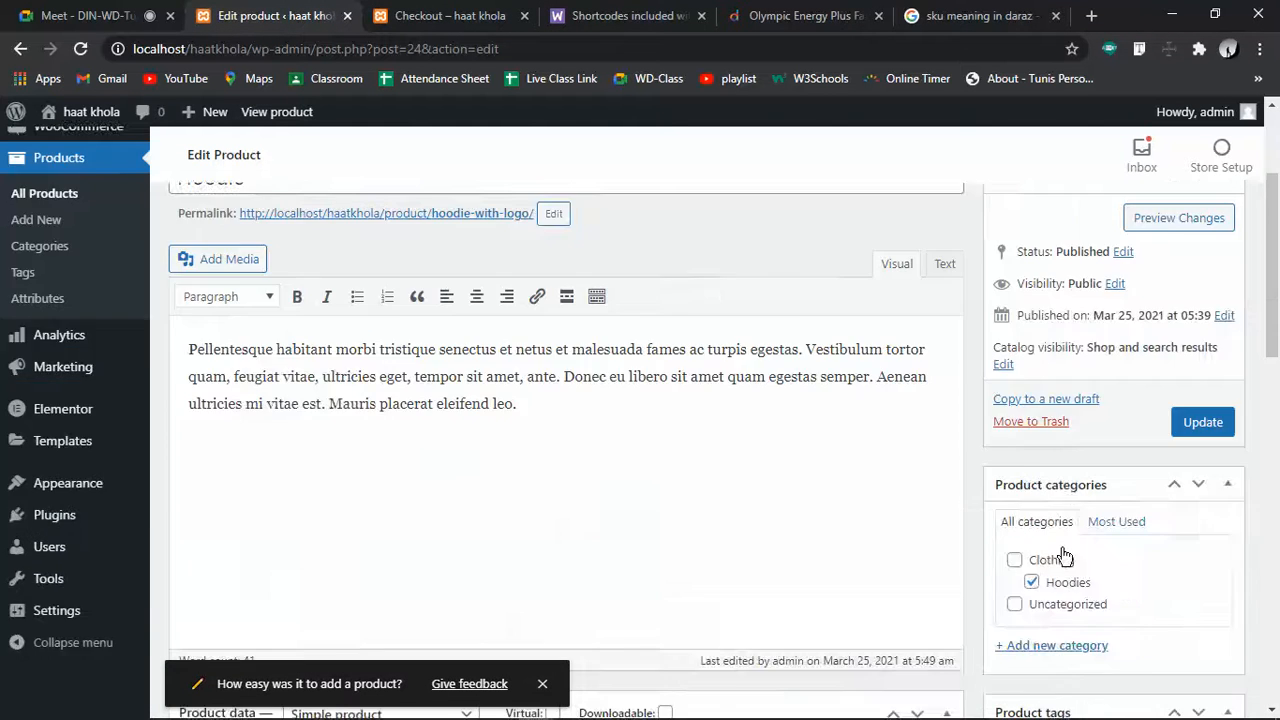
scroll(417, 389, "up", 7)
mouse_move(42, 340)
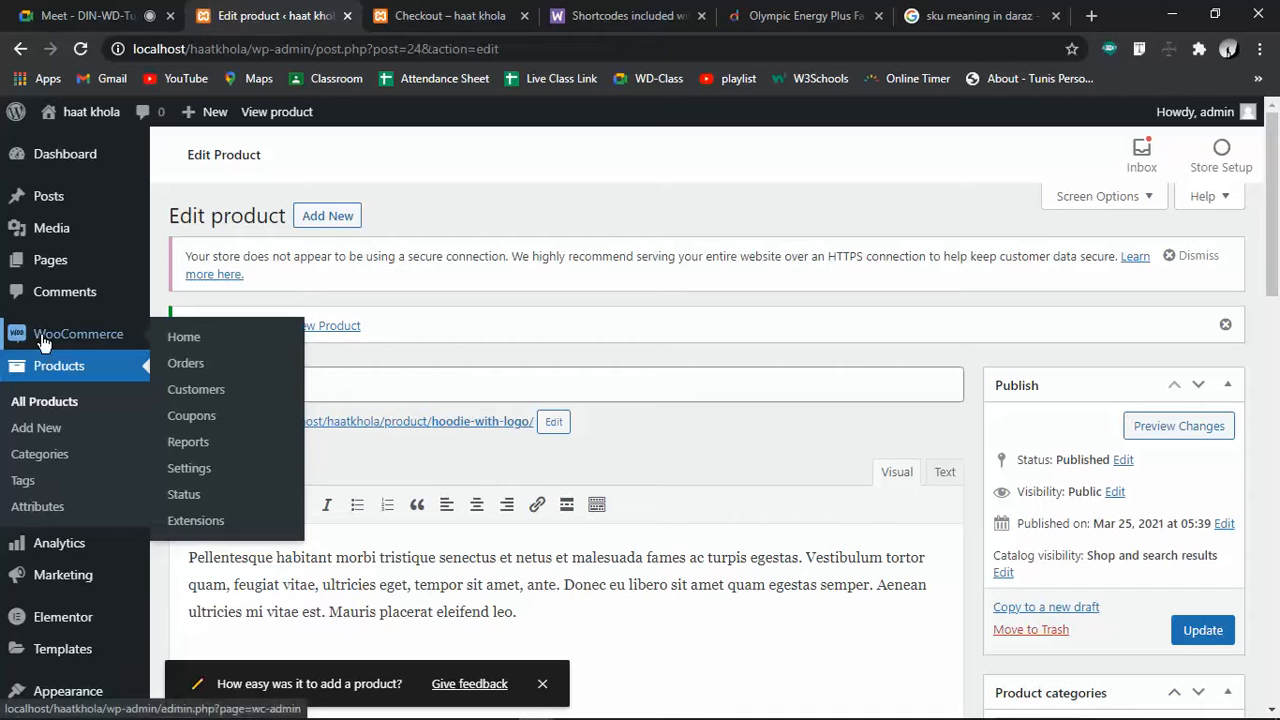
left_click(240, 364)
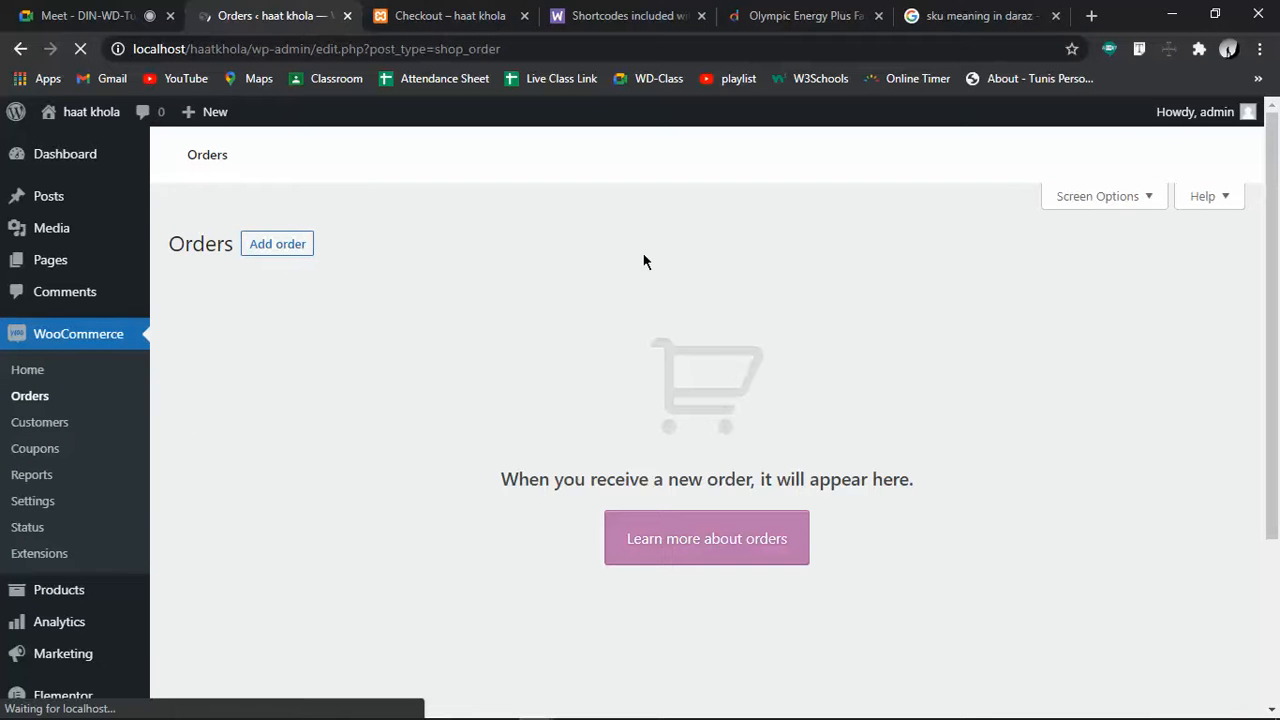
Compare the checkout tab with the empty Orders list, then open WooCommerce Home
left_click(427, 12)
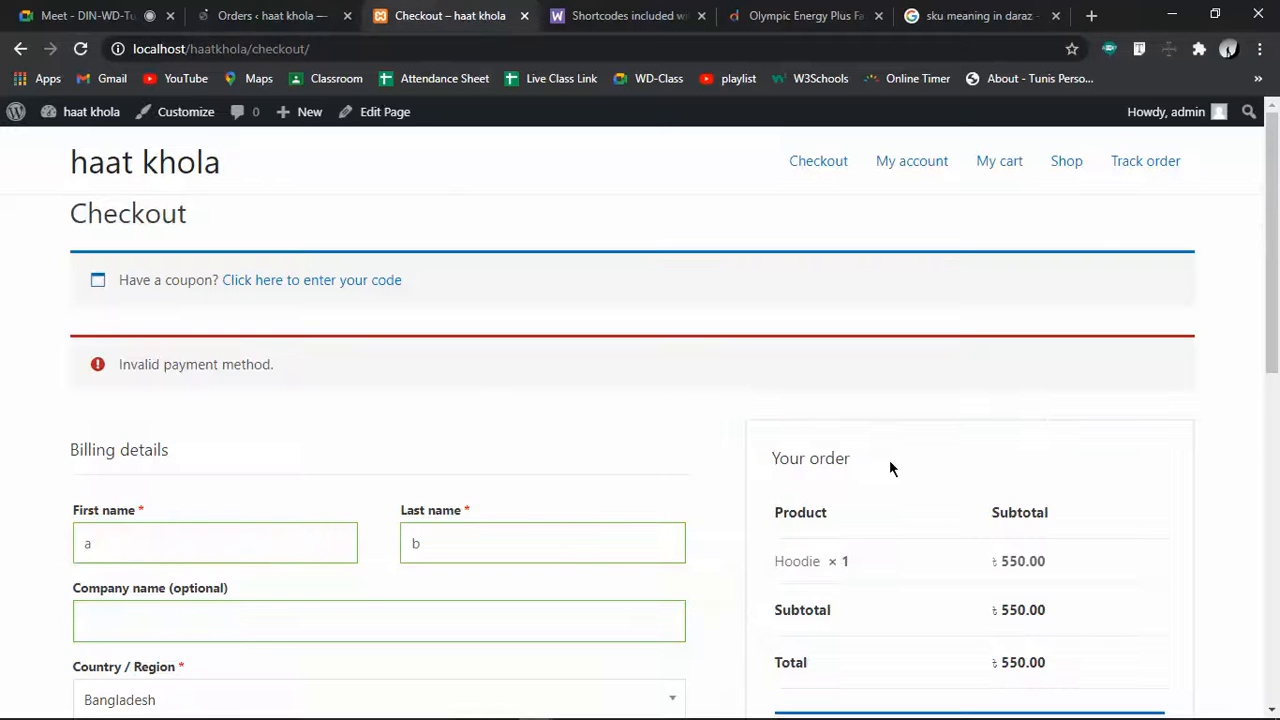
scroll(897, 459, "down", 9)
left_click(268, 15)
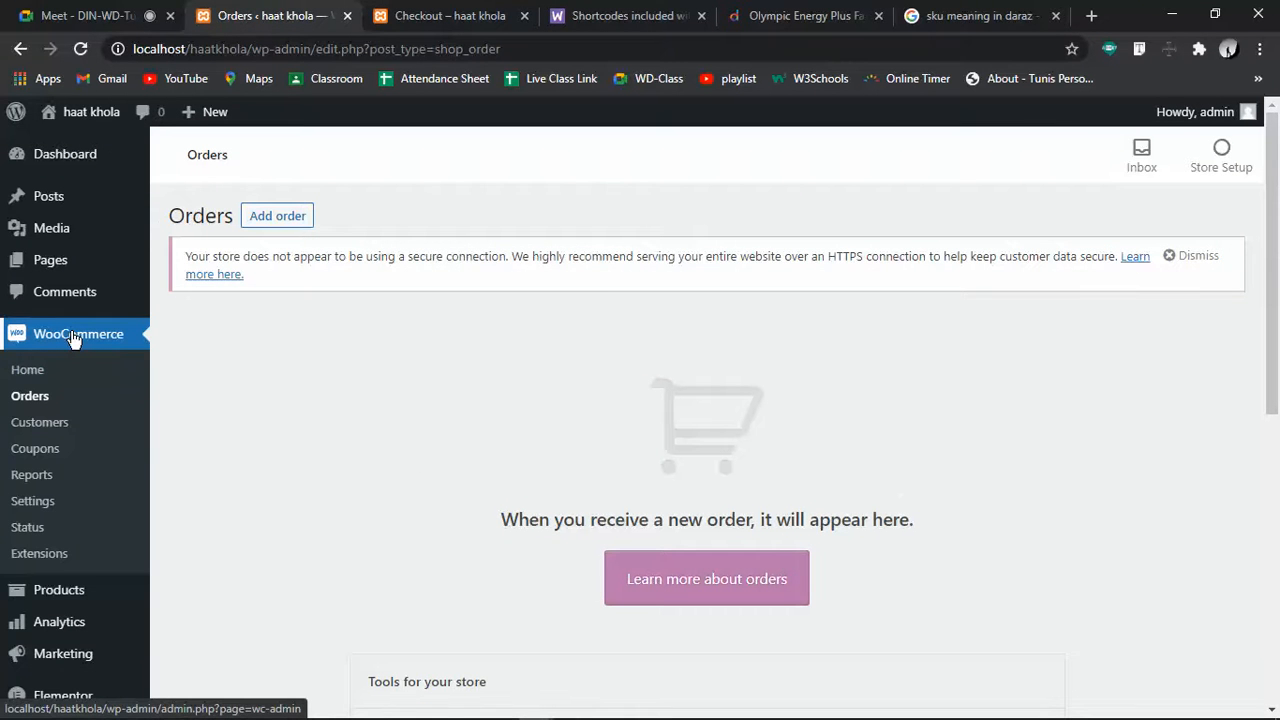
left_click(25, 369)
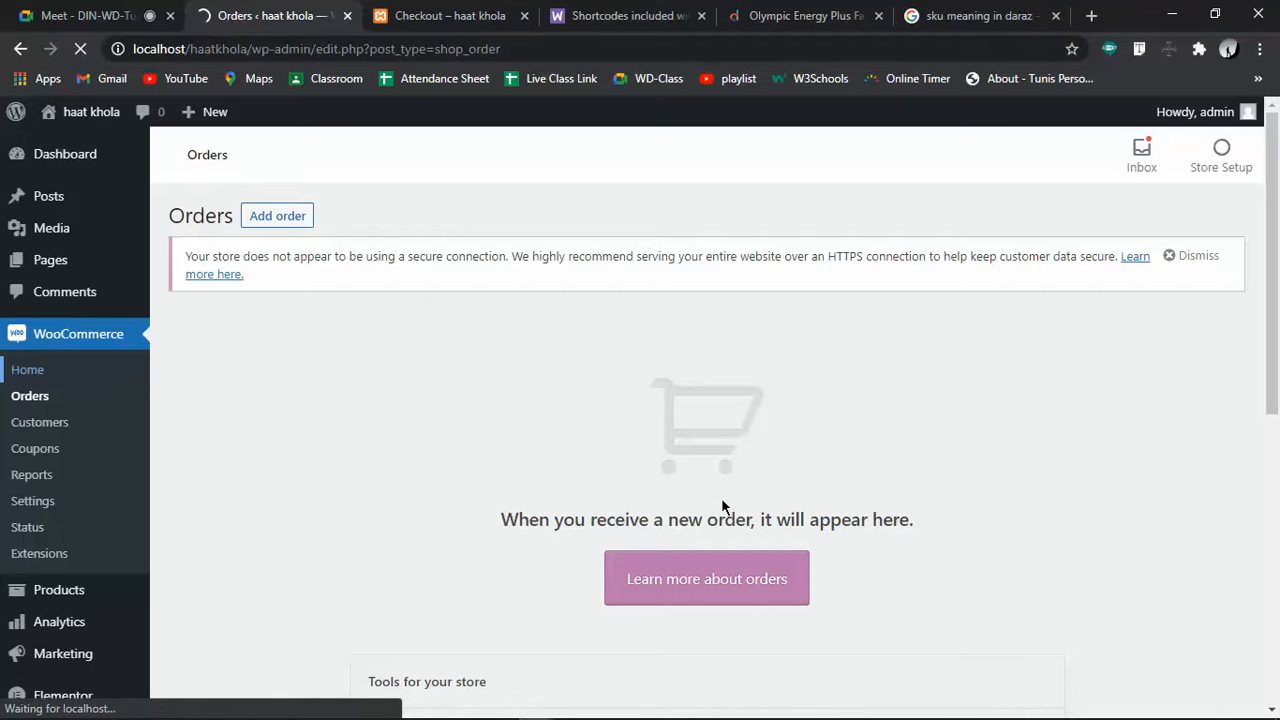
left_click(452, 8)
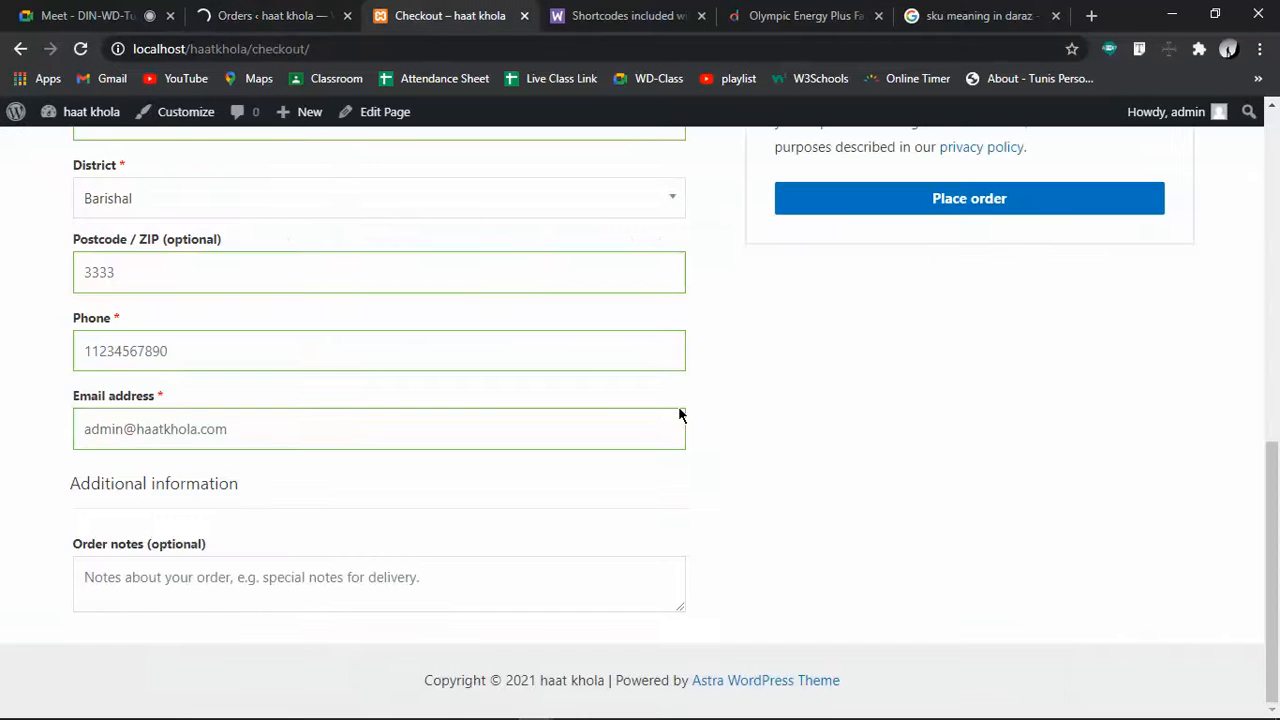
scroll(678, 406, "up", 8)
left_click(107, 172)
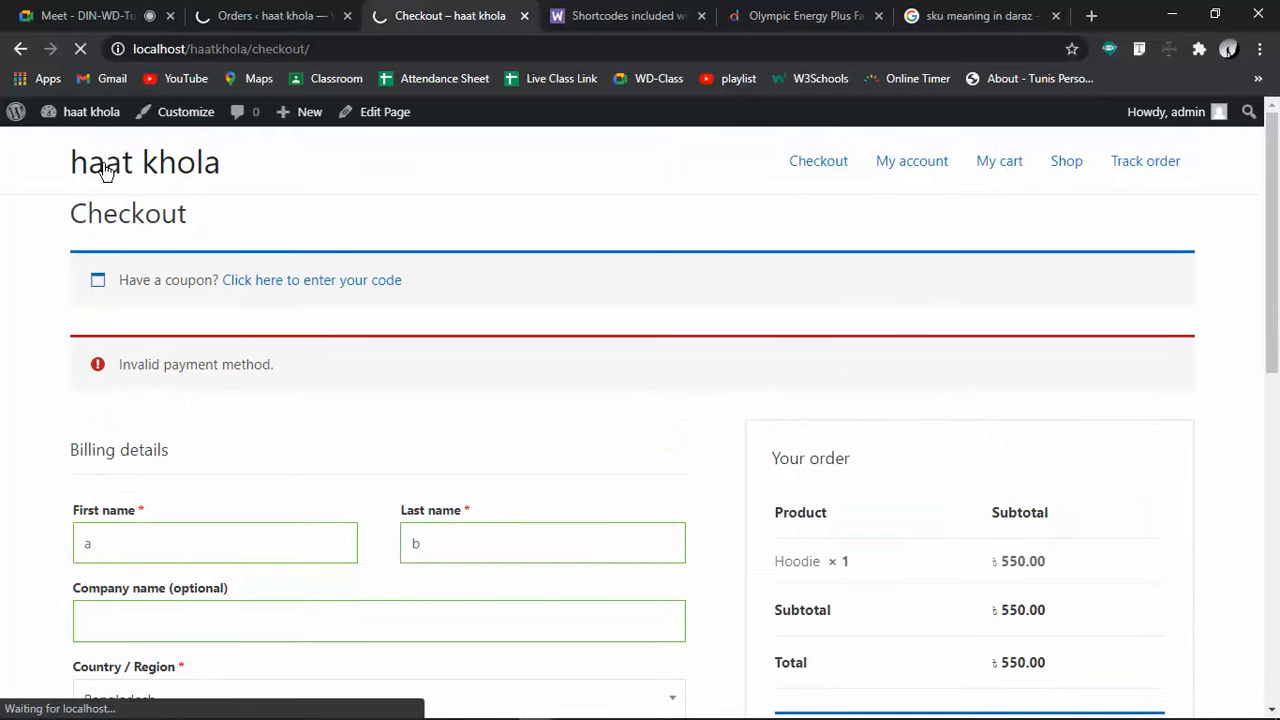
left_click(240, 8)
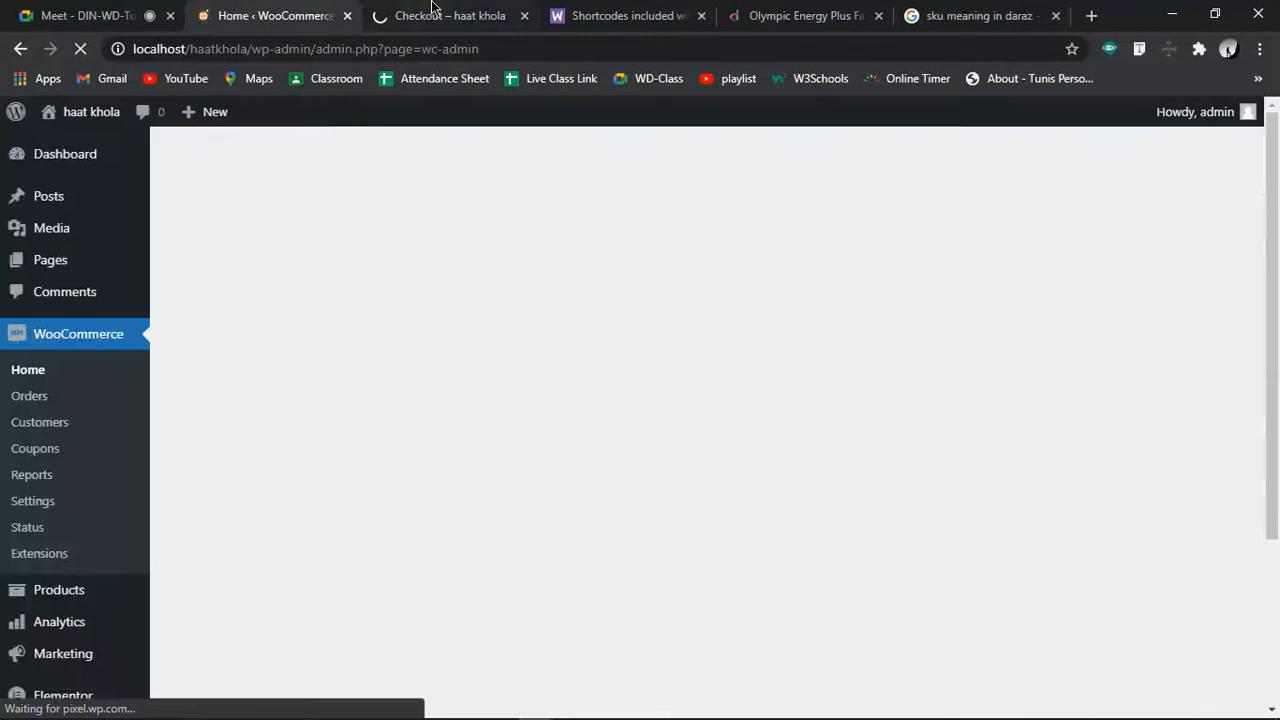
Choose Add my products > Add manually on WooCommerce Home, then return to the storefront's Hoodie listing
left_click(430, 13)
scroll(360, 406, "down", 3)
scroll(360, 406, "up", 3)
left_click(303, 10)
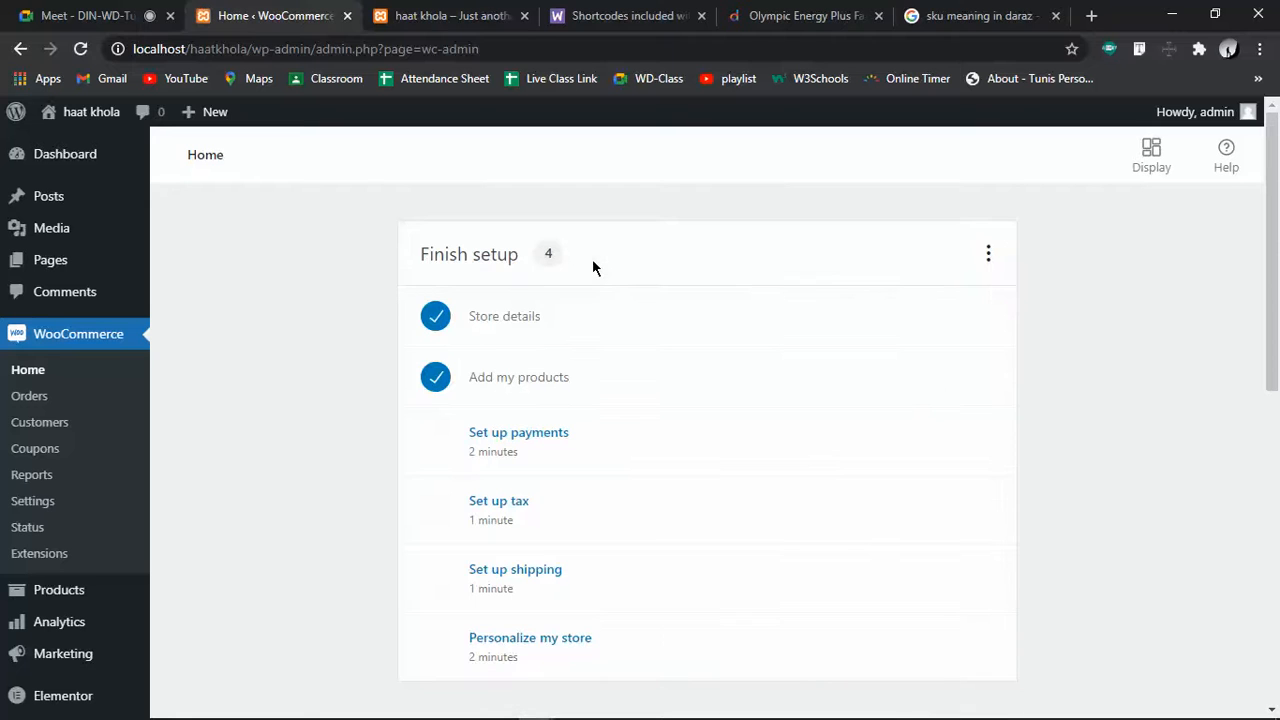
left_click(545, 380)
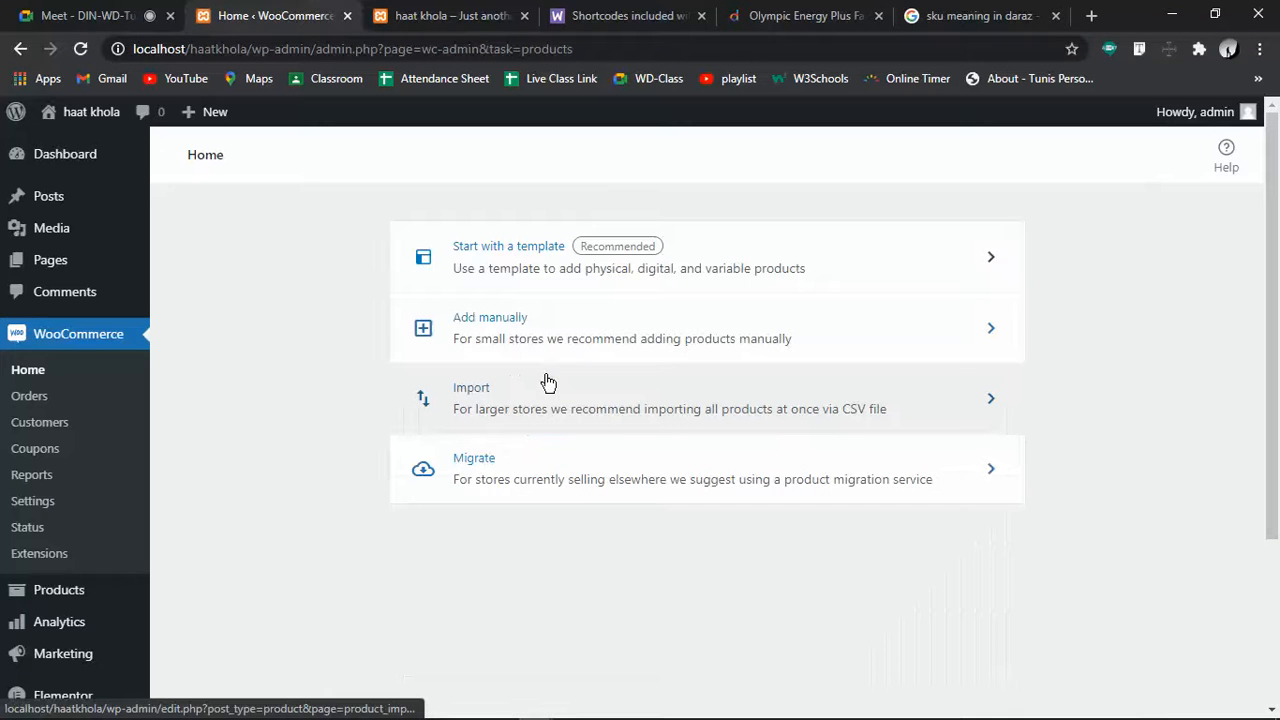
left_click(525, 322)
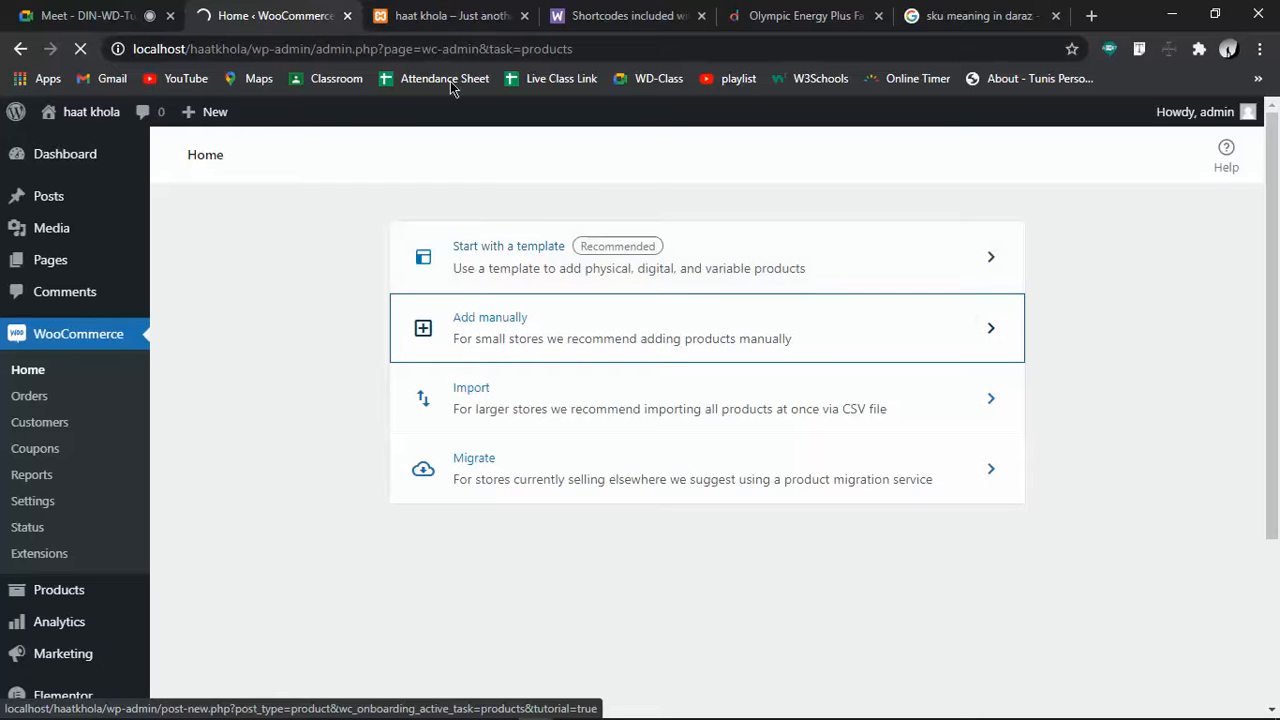
left_click(434, 8)
scroll(423, 234, "down", 3)
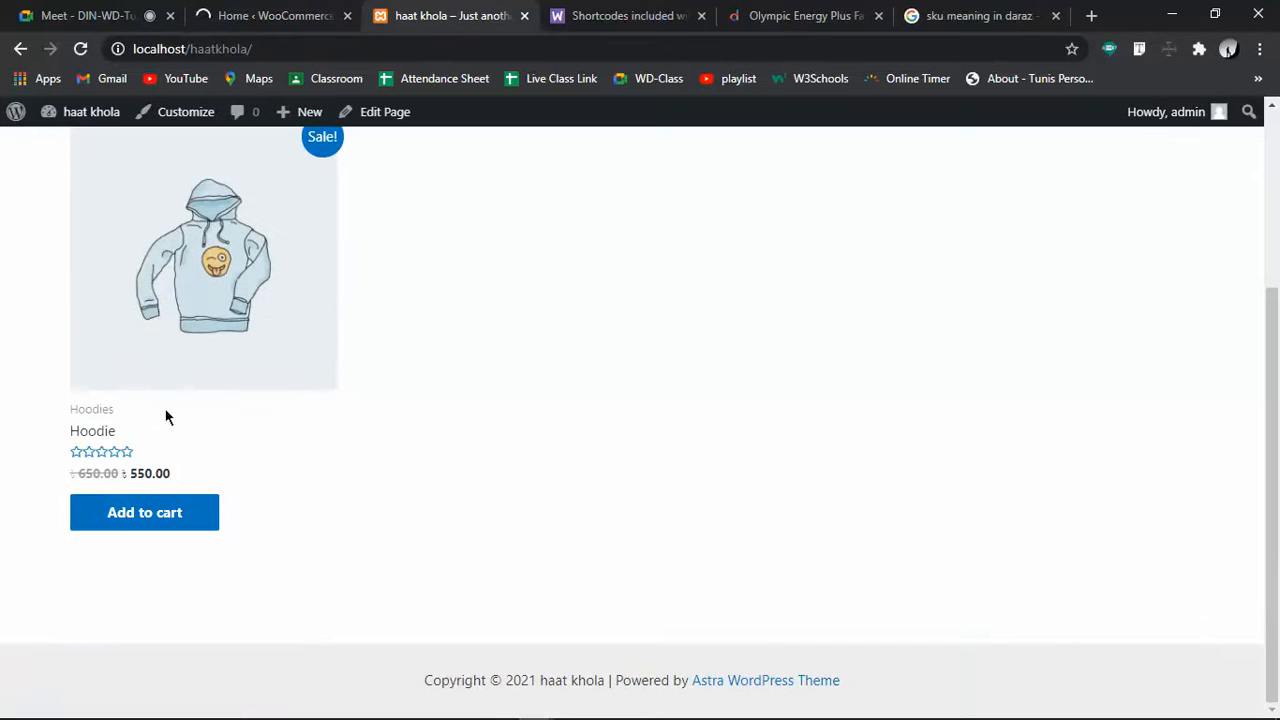
Open the Hoodie product page and check its stock and SKU 12345678
left_click(105, 440)
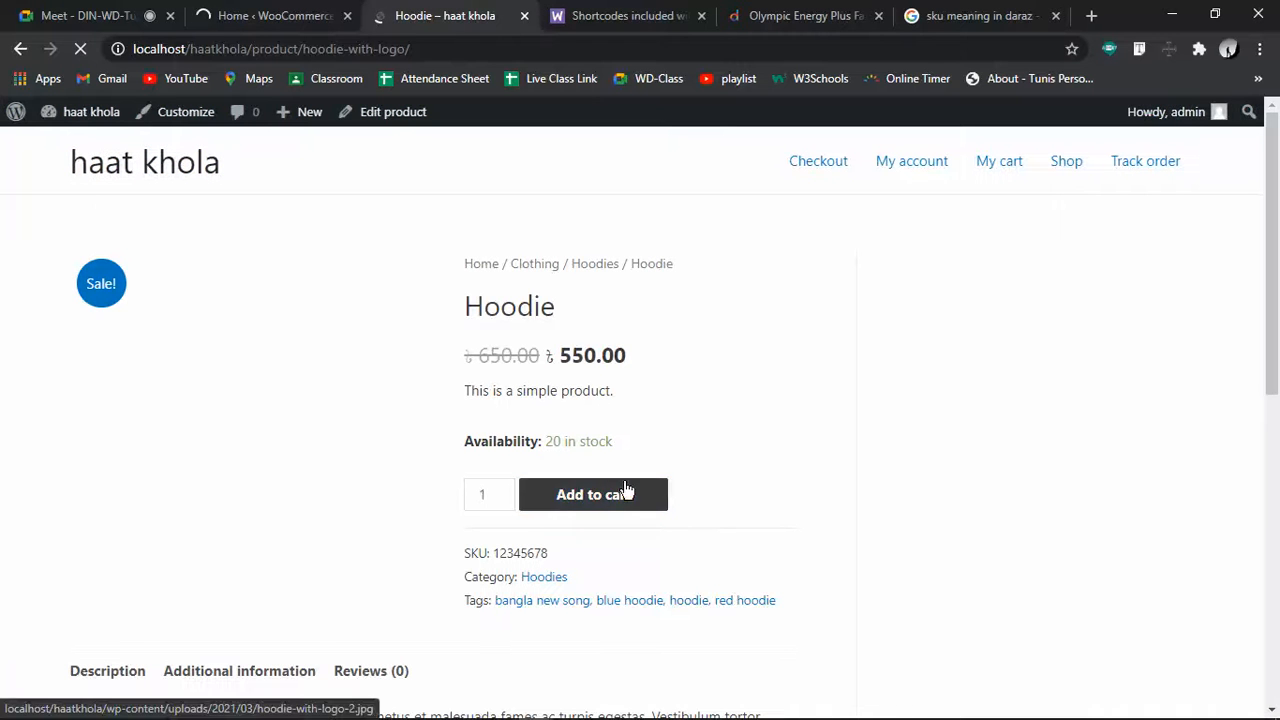
left_click_drag(486, 418, 455, 384)
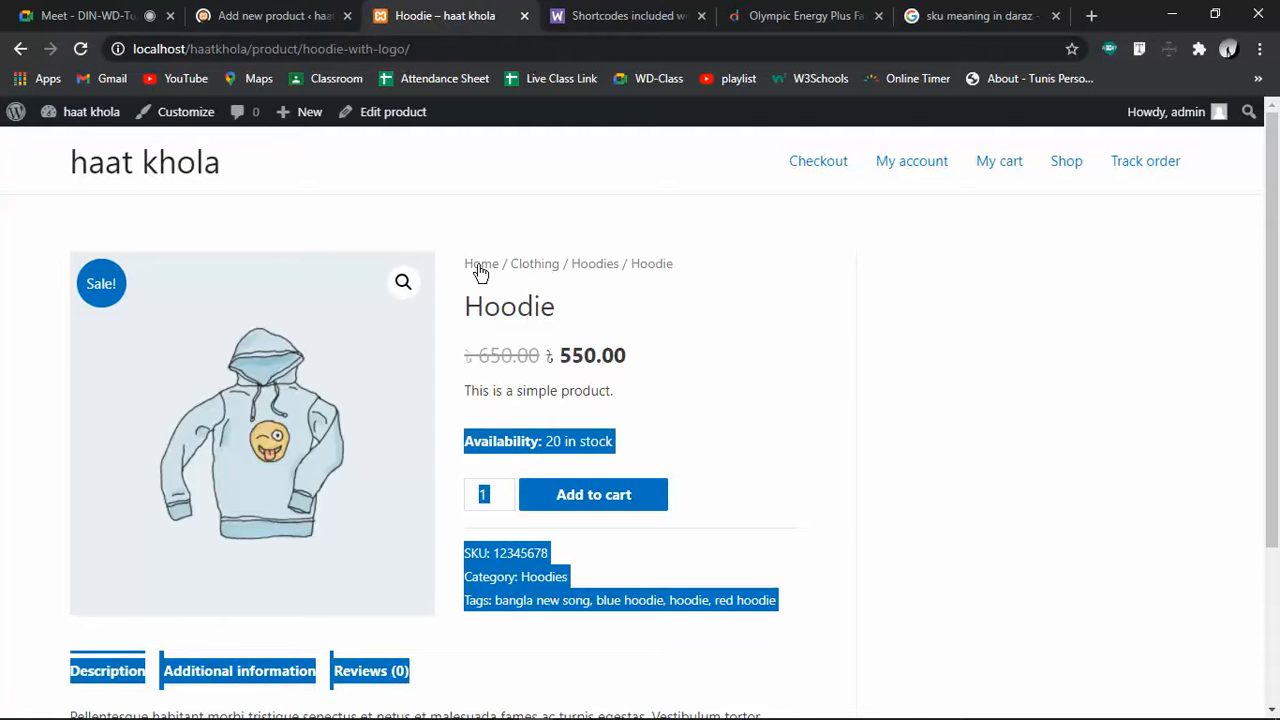
left_click(682, 311)
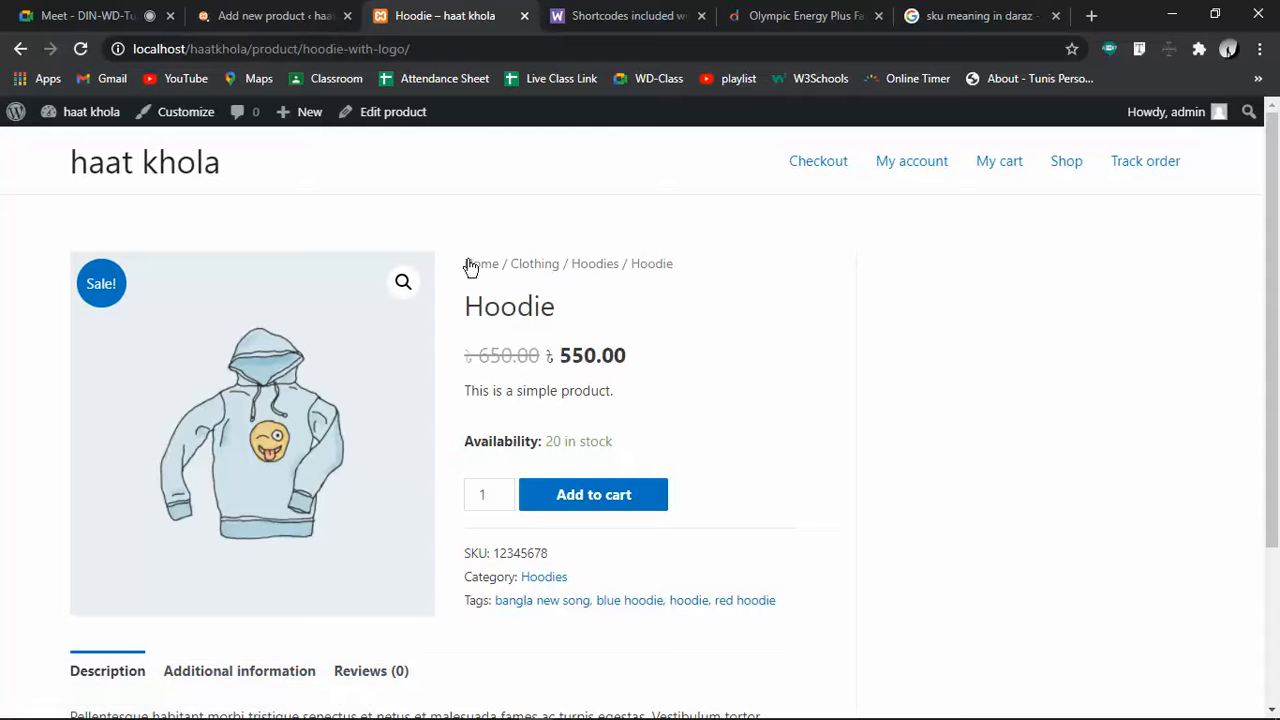
left_click_drag(553, 552, 519, 551)
double_click(519, 551)
left_click(543, 612)
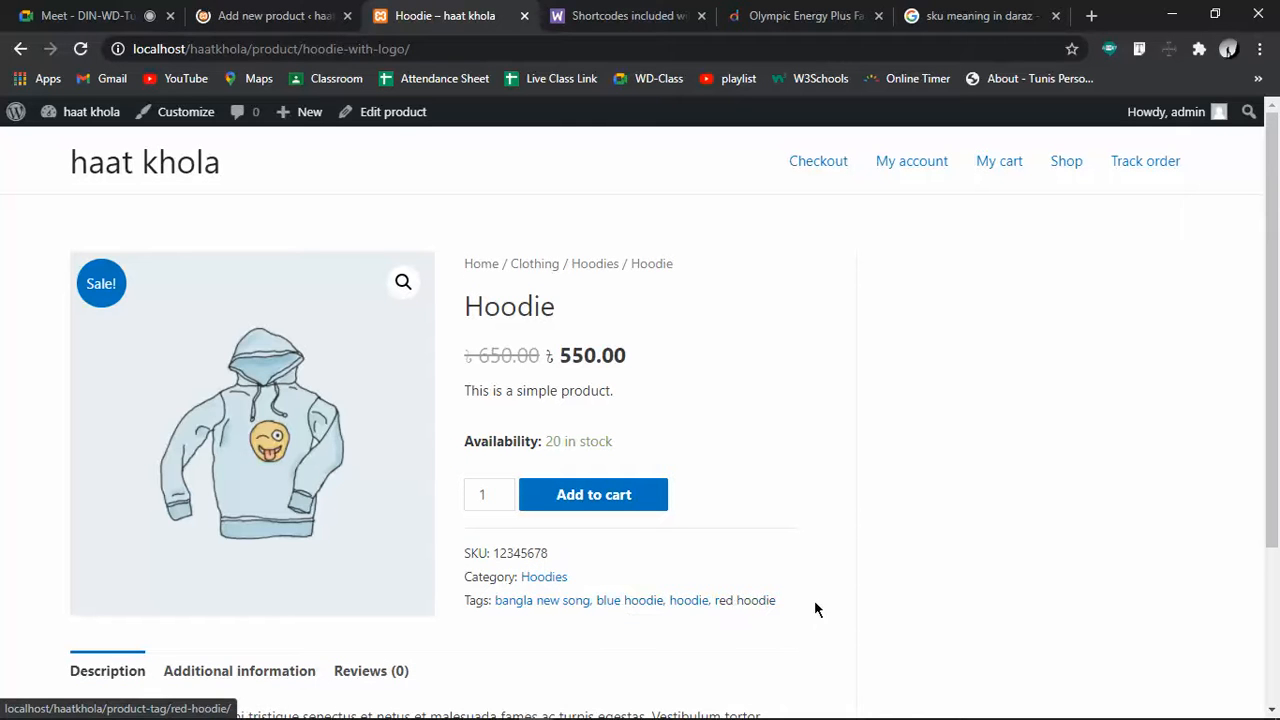
scroll(668, 611, "down", 3)
View the Hoodie's Additional information and Reviews tabs
left_click(229, 451)
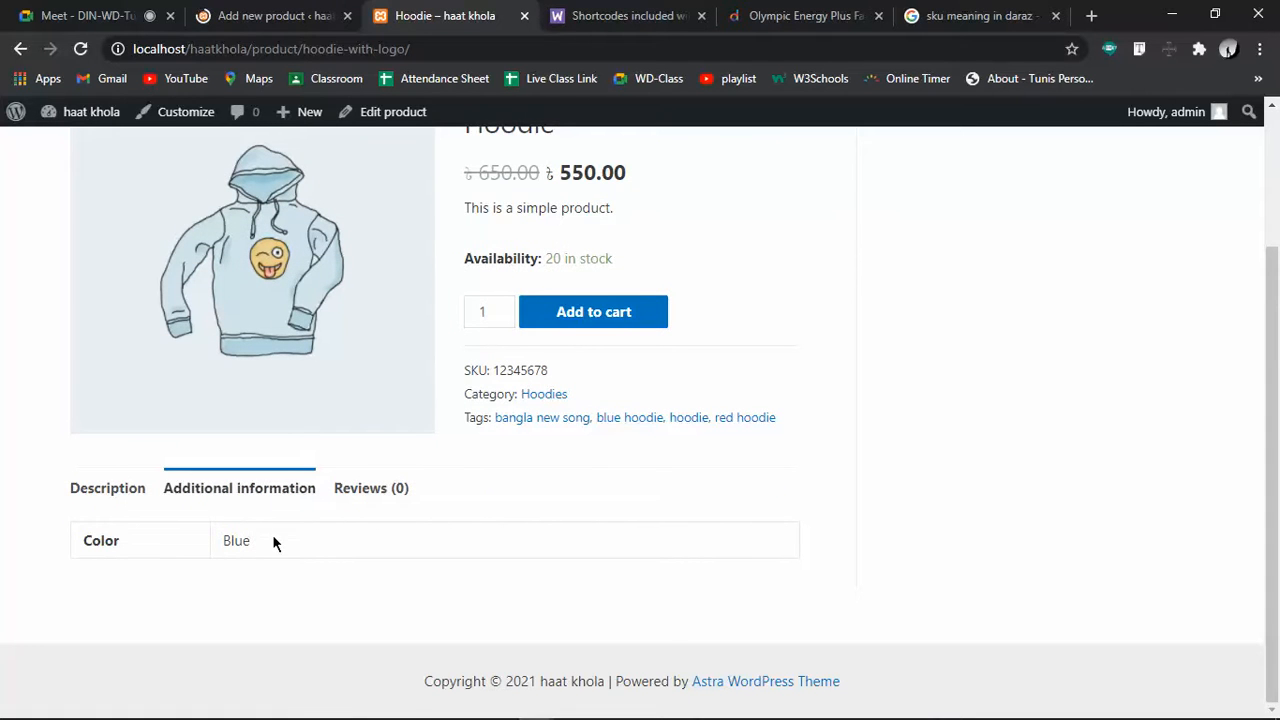
left_click(362, 490)
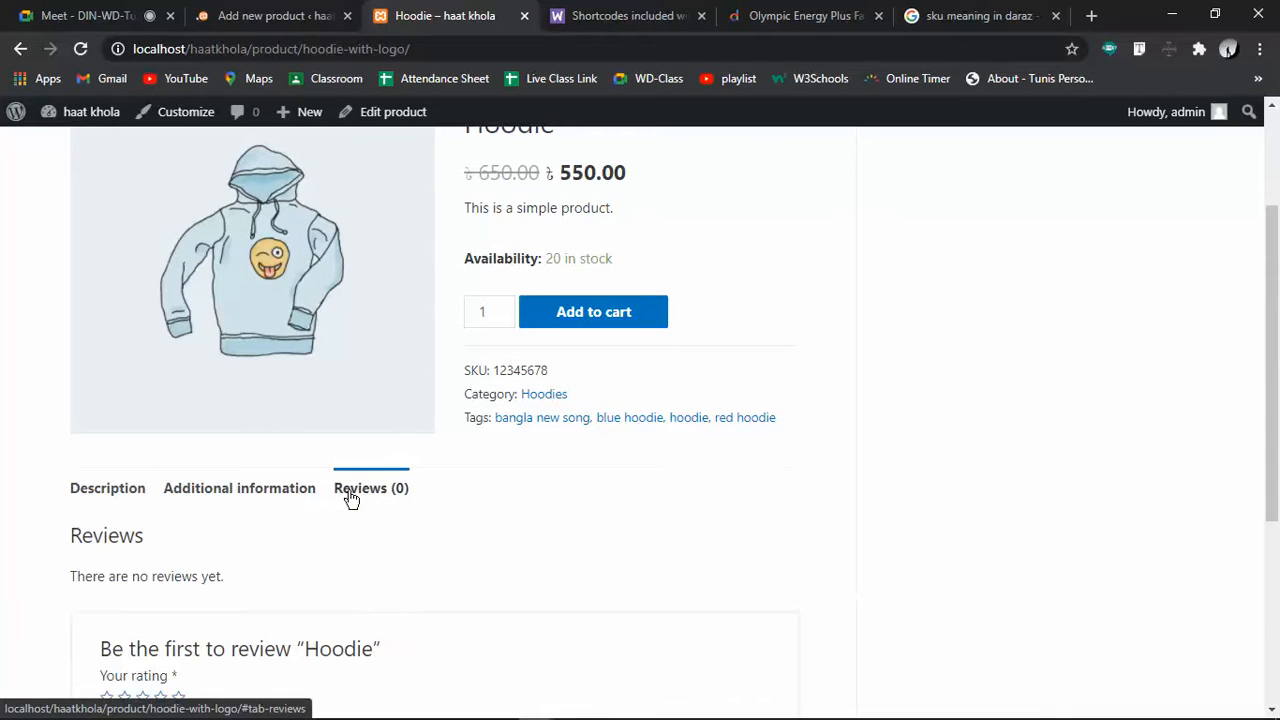
scroll(350, 497, "down", 3)
Rate the Hoodie five stars and submit the review 'this product is awesome'
left_click(178, 386)
left_click(190, 473)
type("this product is awesoim")
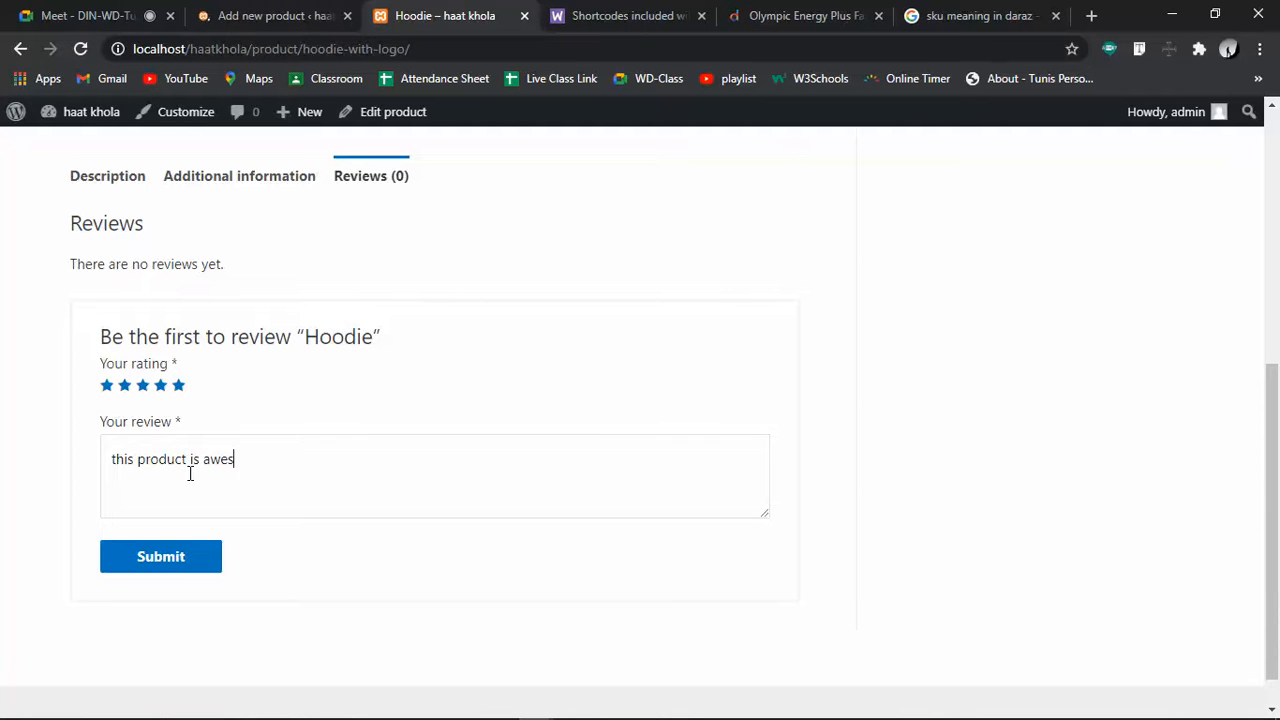
key("BackSpace")
key("BackSpace")
type("me")
left_click(160, 563)
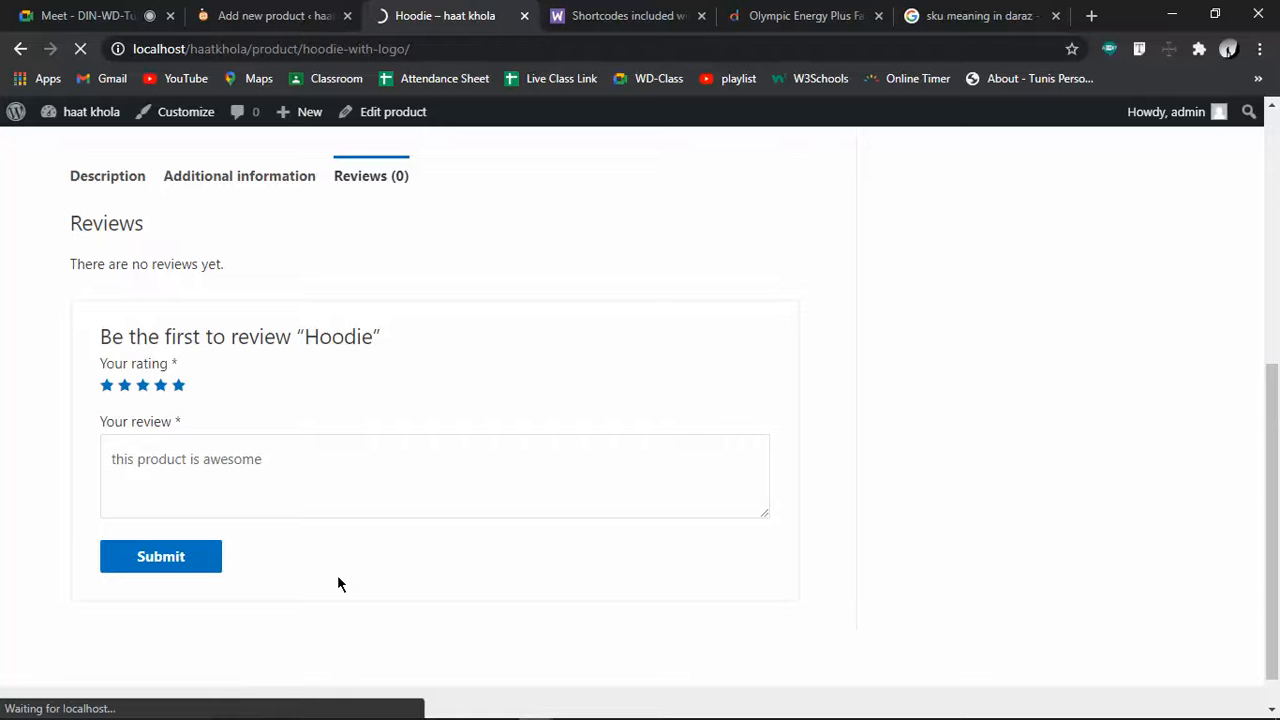
Glance at the add-new-product tab, then return to the Hoodie's posted review
left_click(293, 10)
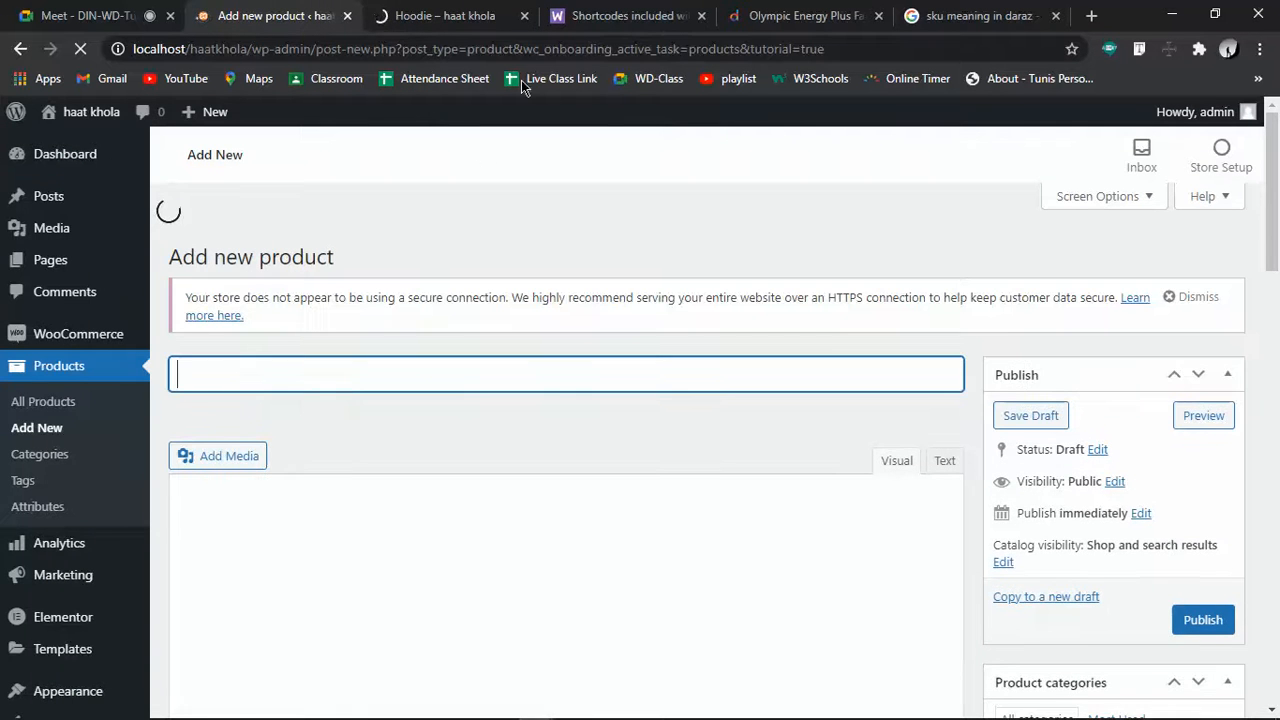
left_click(447, 9)
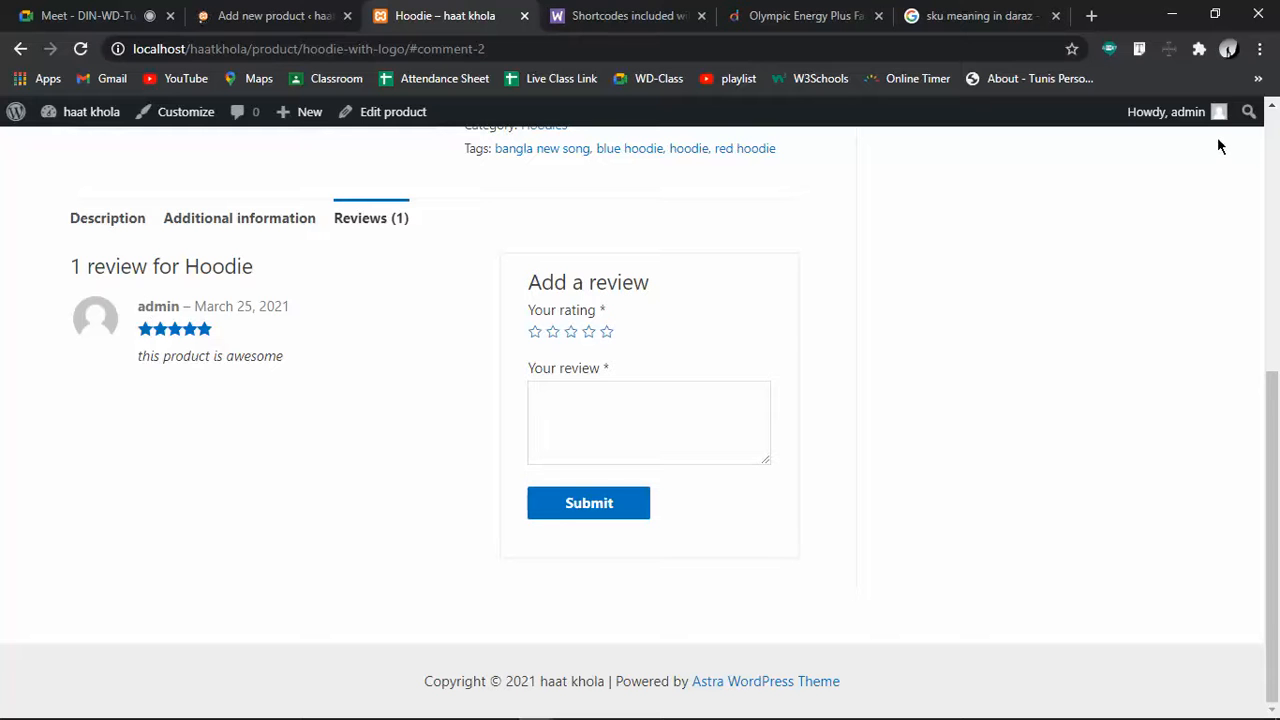
scroll(388, 396, "up", 3)
scroll(263, 374, "up", 2)
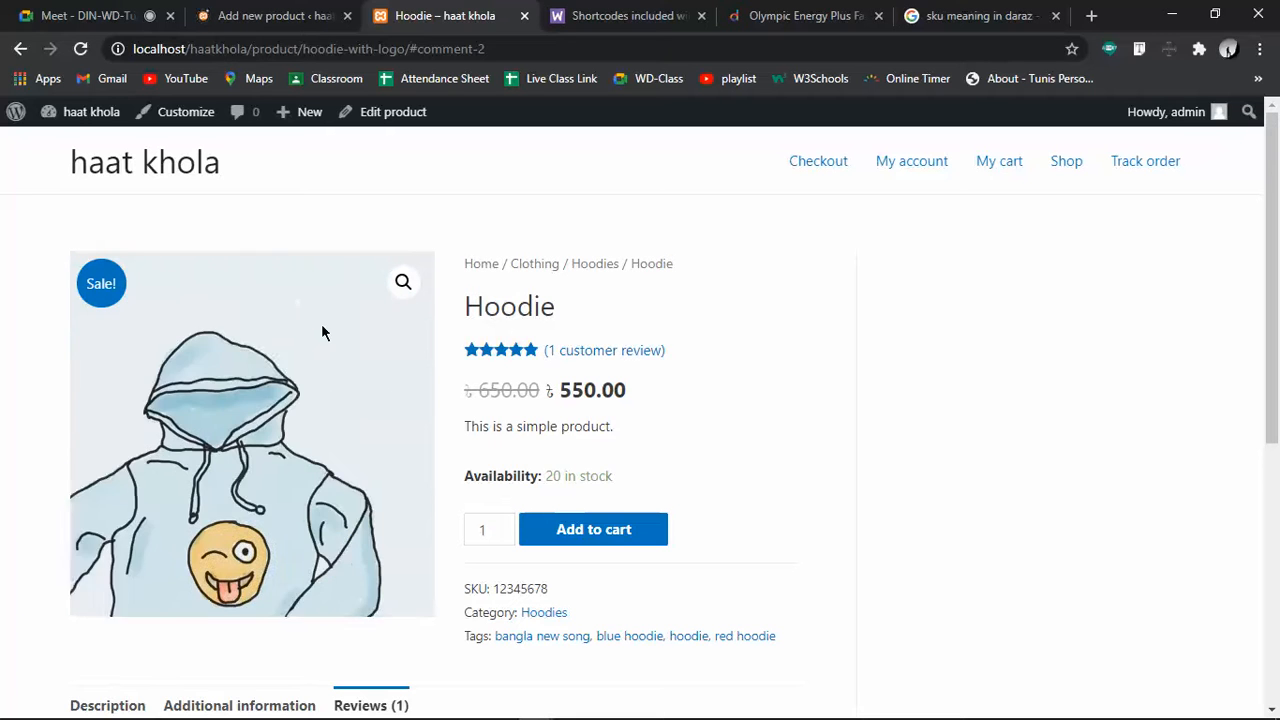
Name the new product 'Stylish tshirt'
left_click(160, 172)
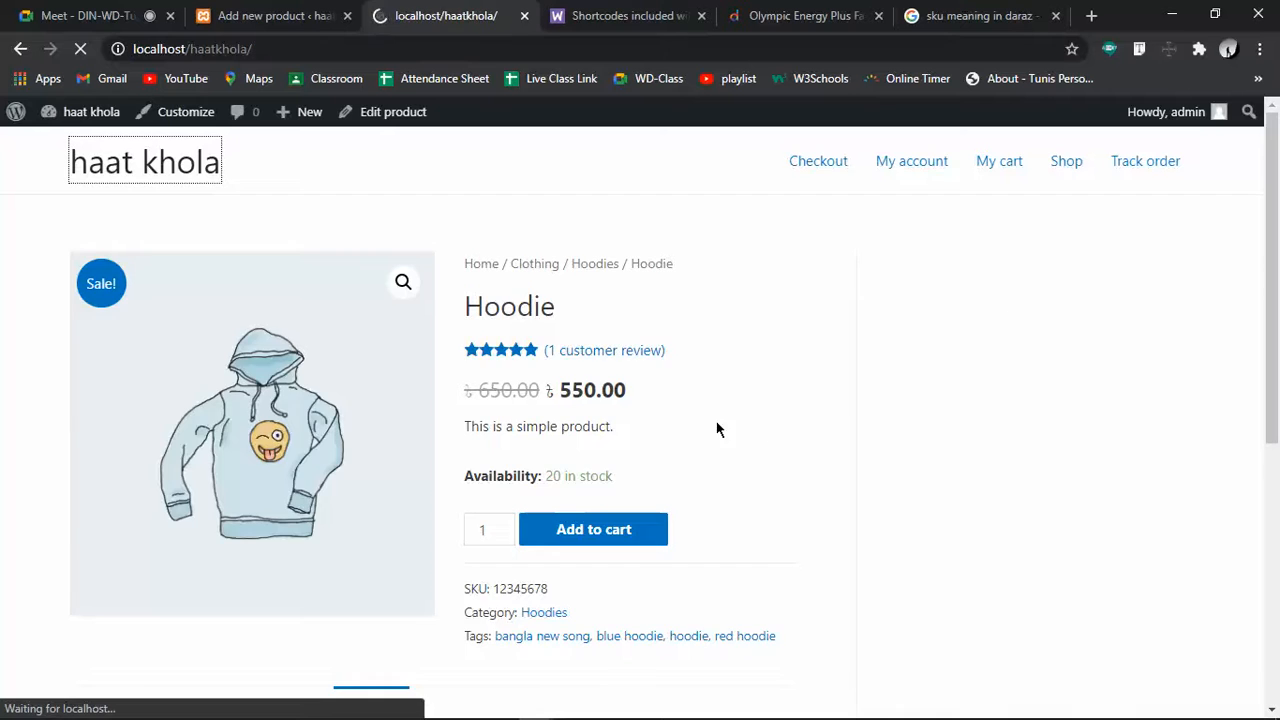
scroll(530, 385, "down", 3)
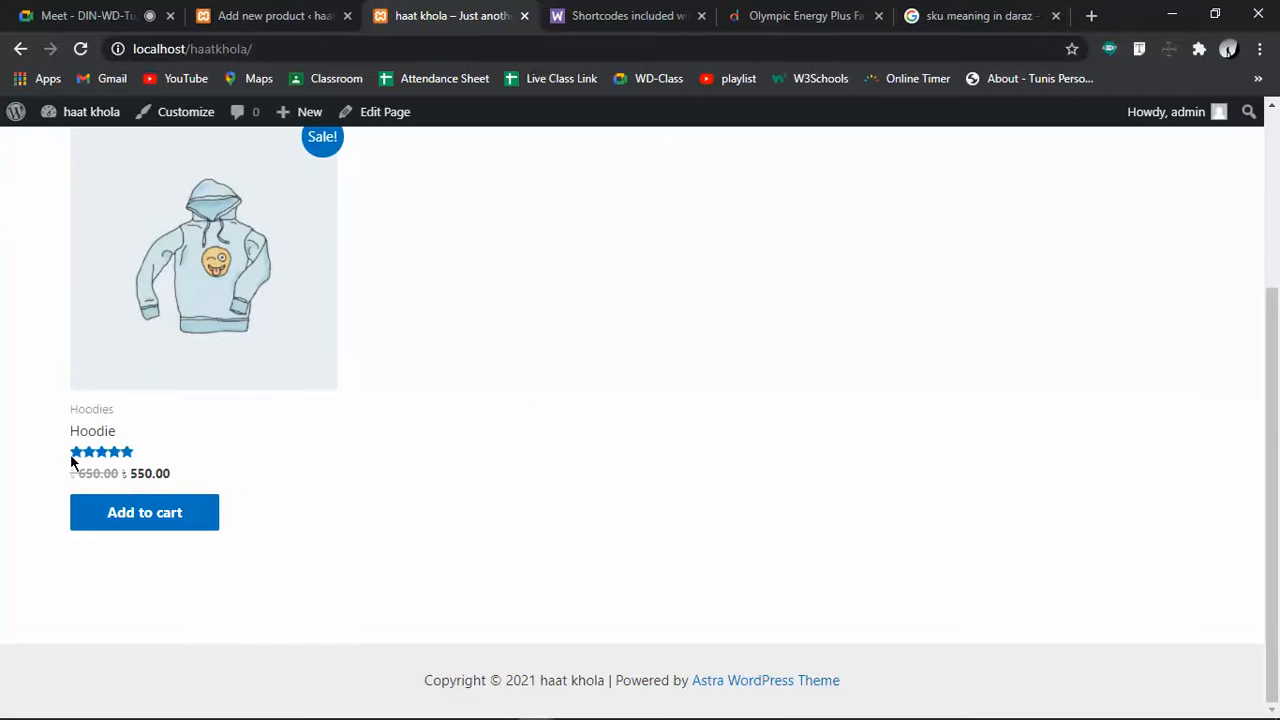
left_click(258, 15)
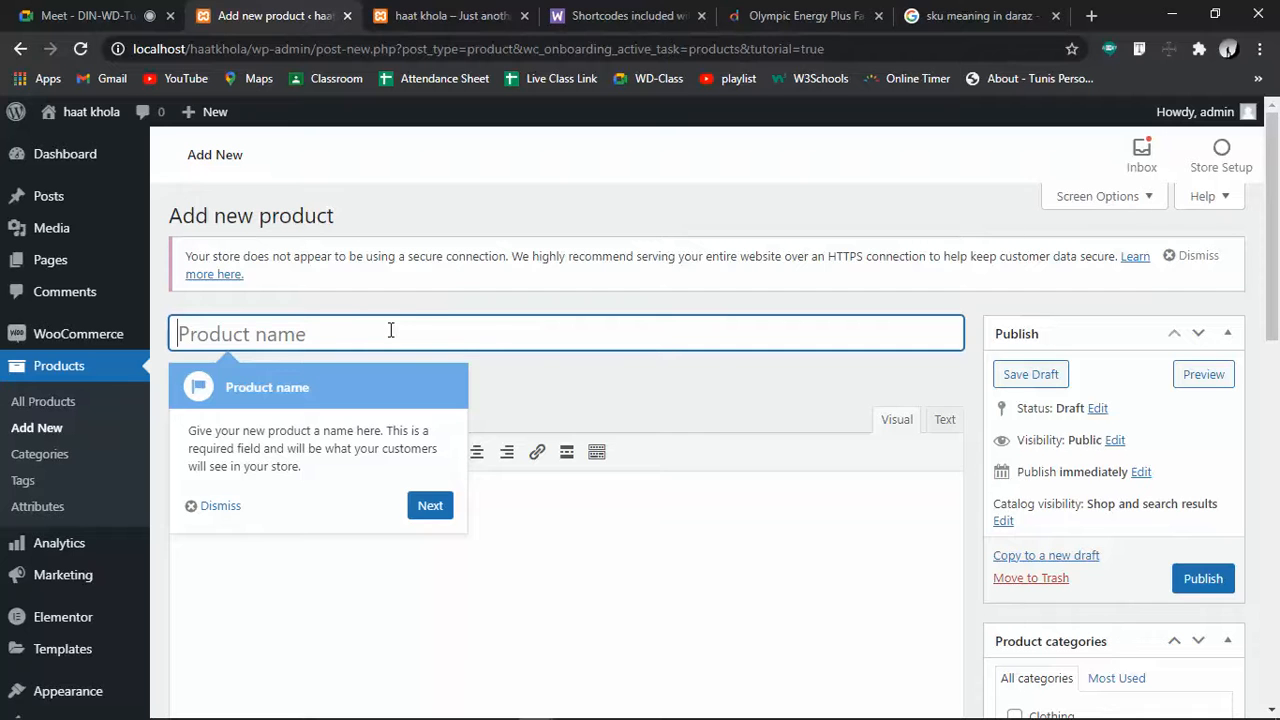
type("tshi")
key("BackSpace")
key("BackSpace")
key("BackSpace")
key("BackSpace")
type("Styl")
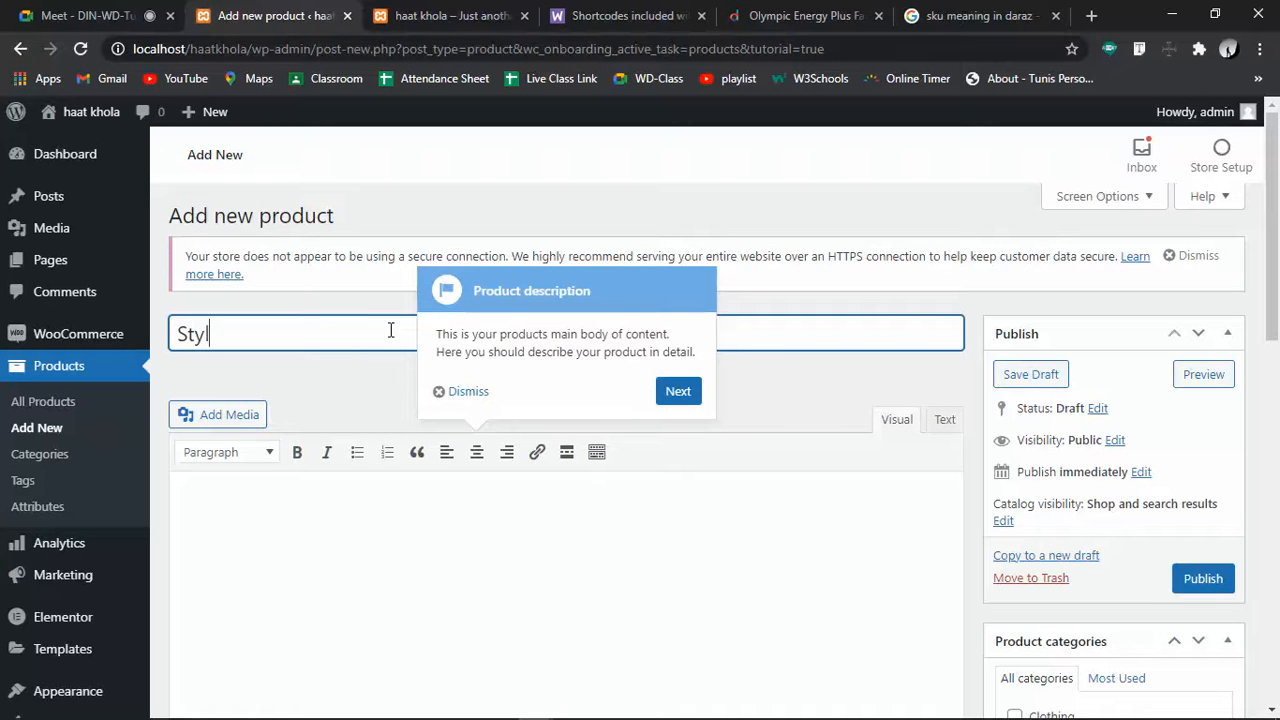
type("ish tshirt")
Copy the store's secure-connection notice text
left_click(449, 396)
left_click(474, 575)
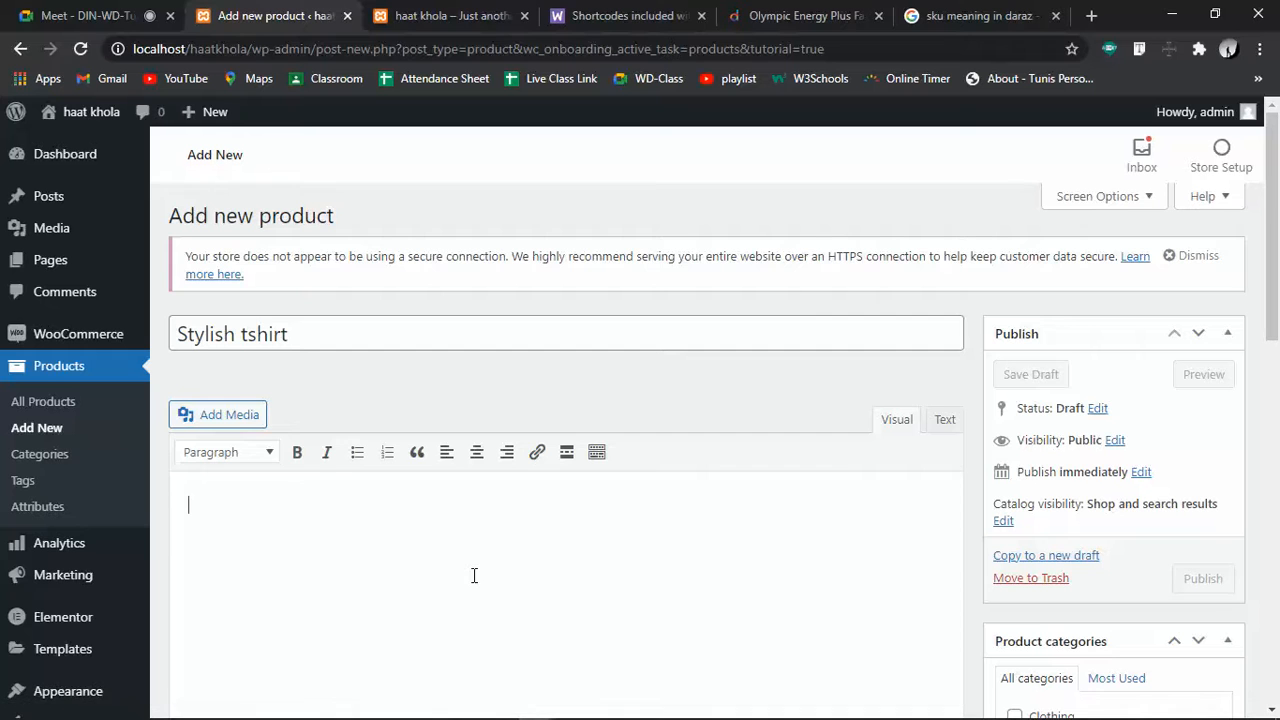
scroll(474, 575, "down", 5)
scroll(474, 575, "up", 5)
left_click_drag(177, 239, 247, 283)
key("ctrl+c")
Paste the notice into the product description and delete 'Learn more here.'
scroll(563, 369, "down", 3)
left_click(543, 418)
key("ctrl+v")
scroll(405, 361, "up", 3)
left_click_drag(716, 531, 598, 531)
key("BackSpace")
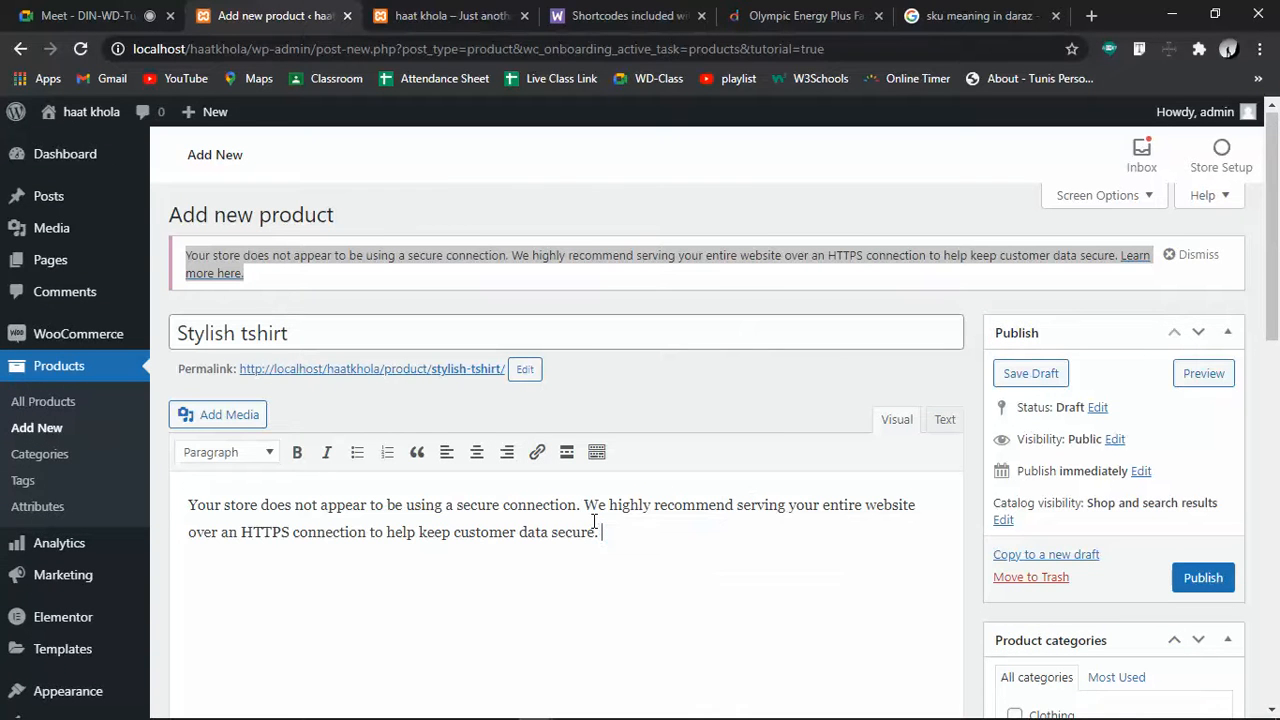
scroll(594, 520, "down", 5)
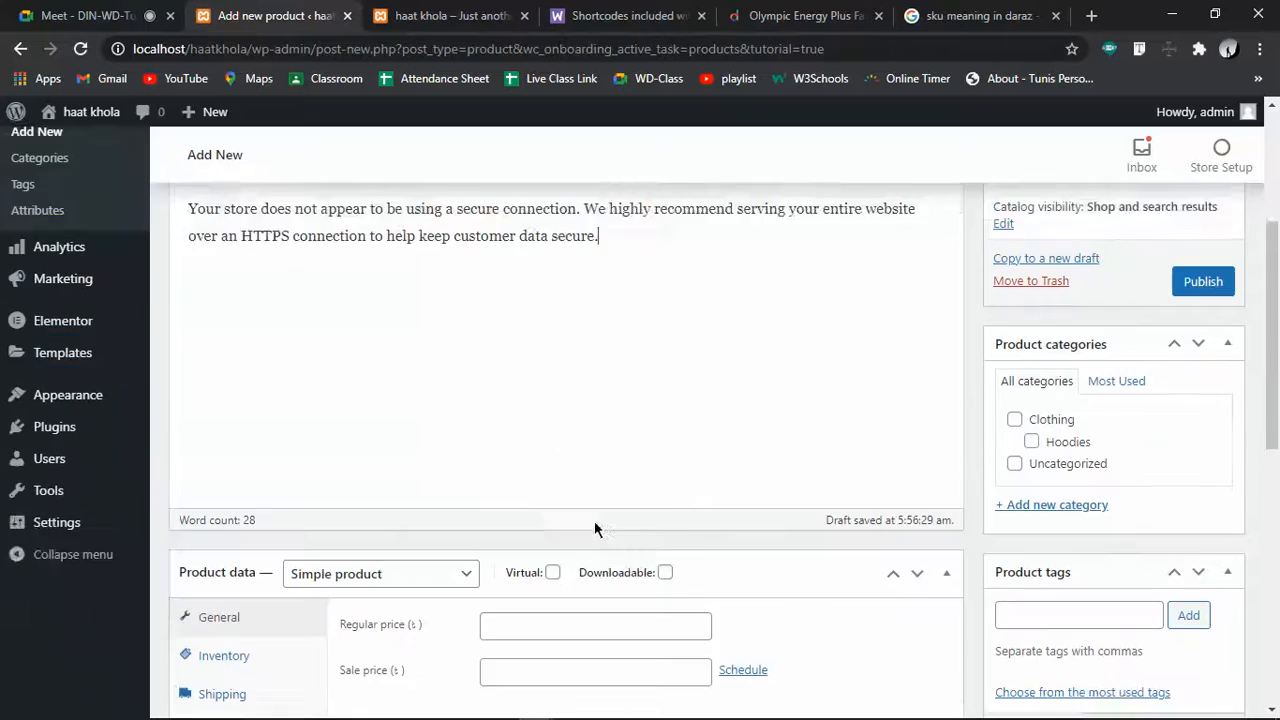
Set the product's regular price to 250
scroll(513, 487, "down", 3)
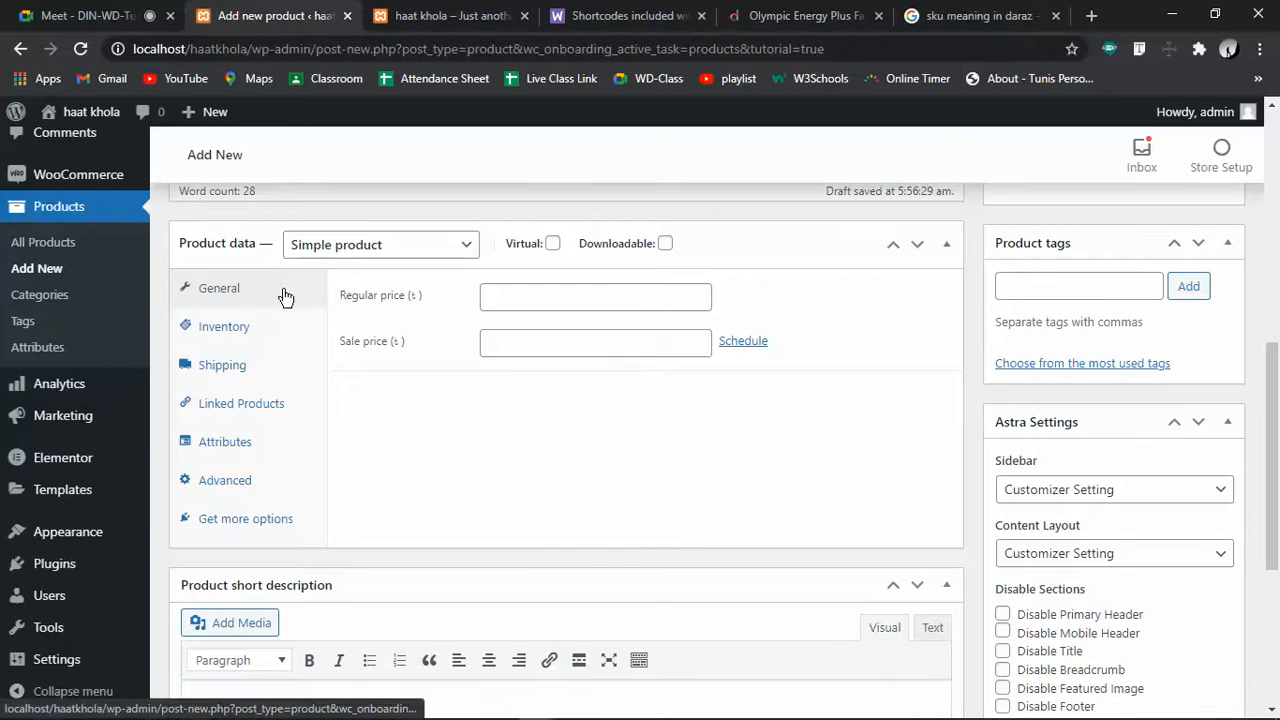
left_click(555, 305)
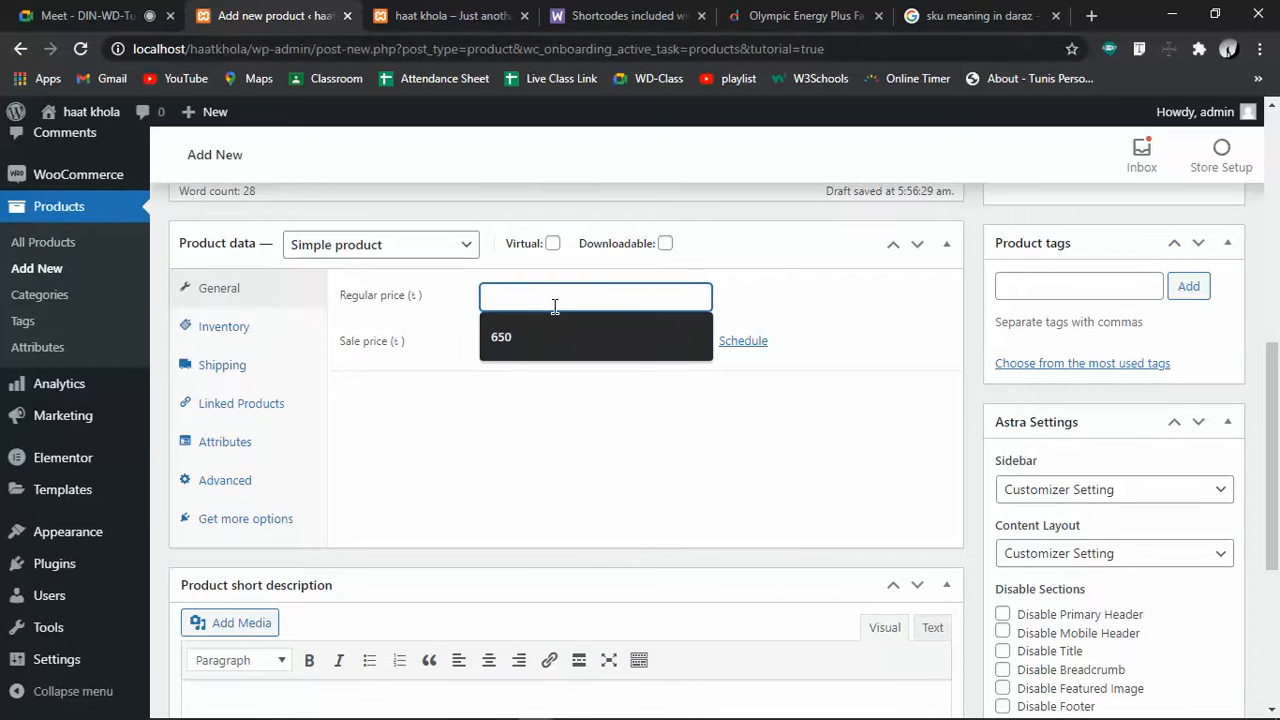
type("250")
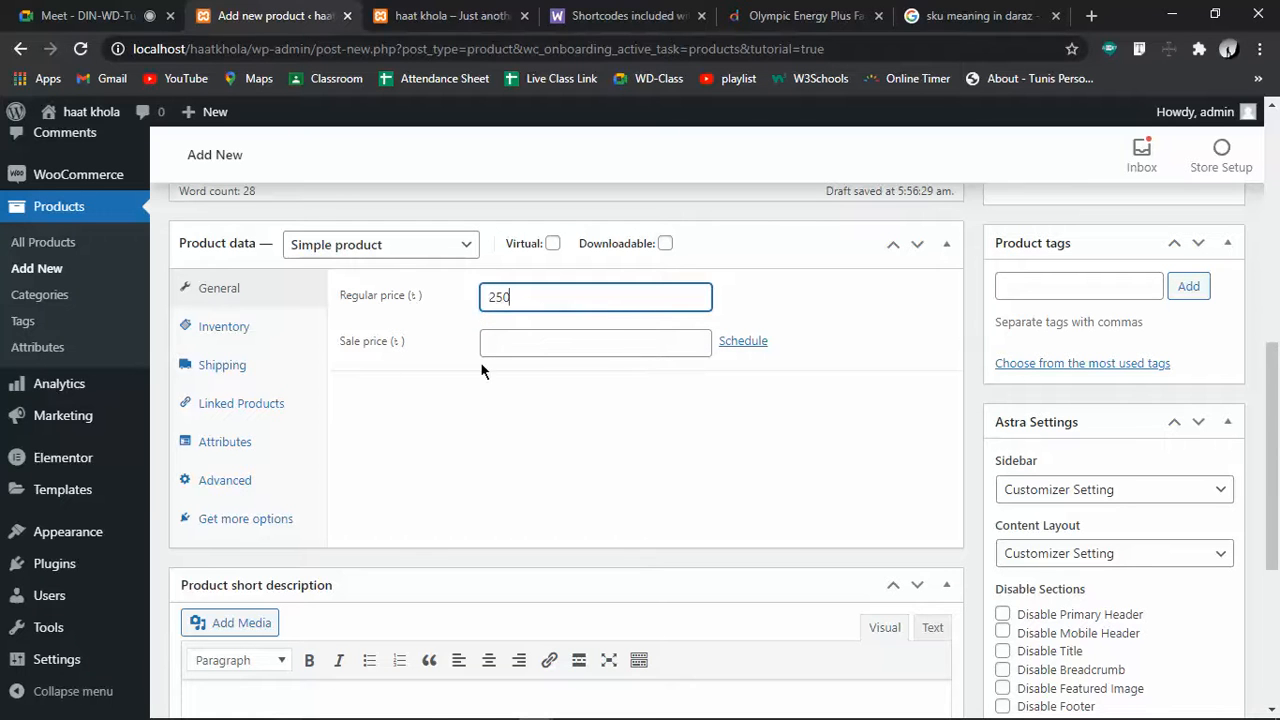
Set SKU 98765432, manage stock with quantity 50, and enable Sold individually
left_click(214, 328)
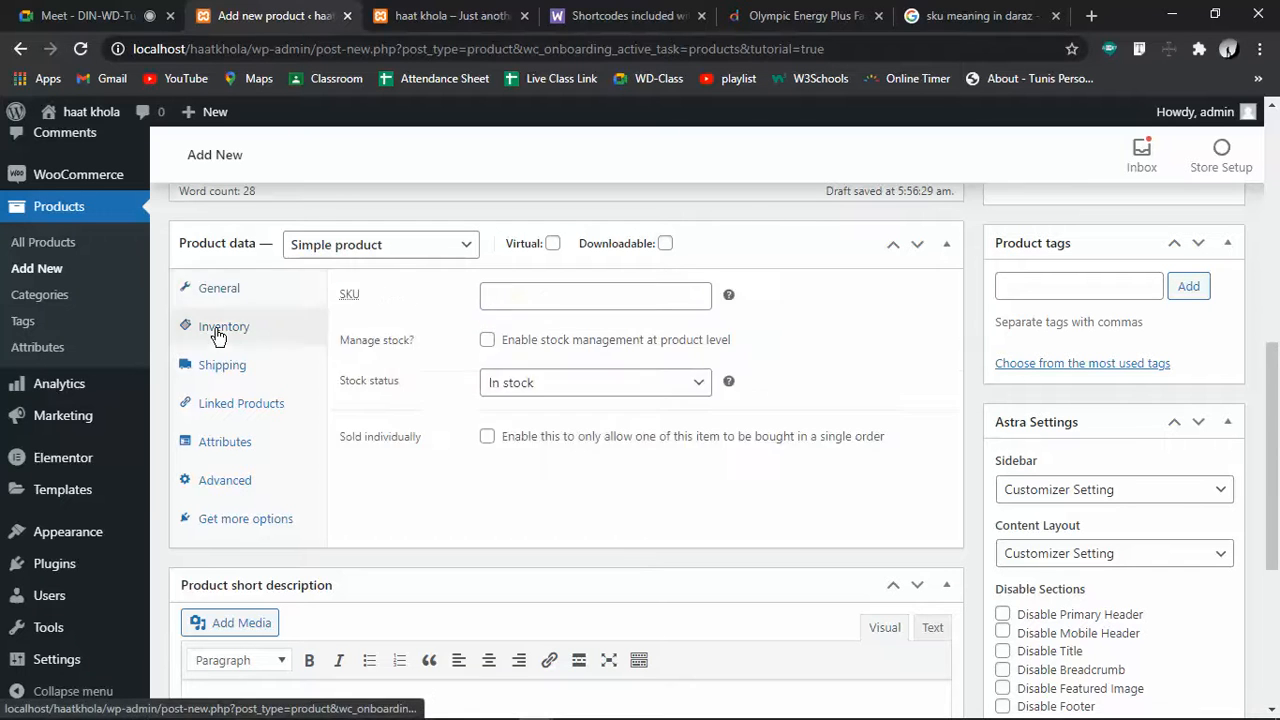
left_click(553, 298)
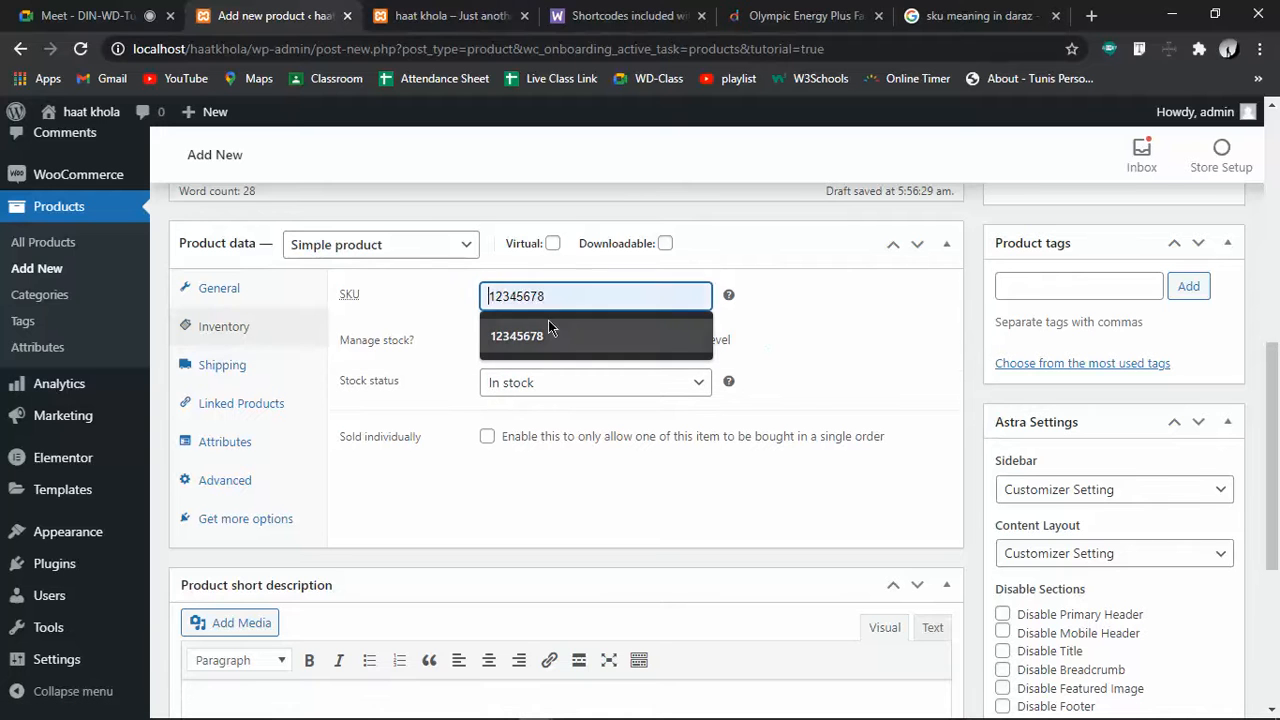
type("98765432")
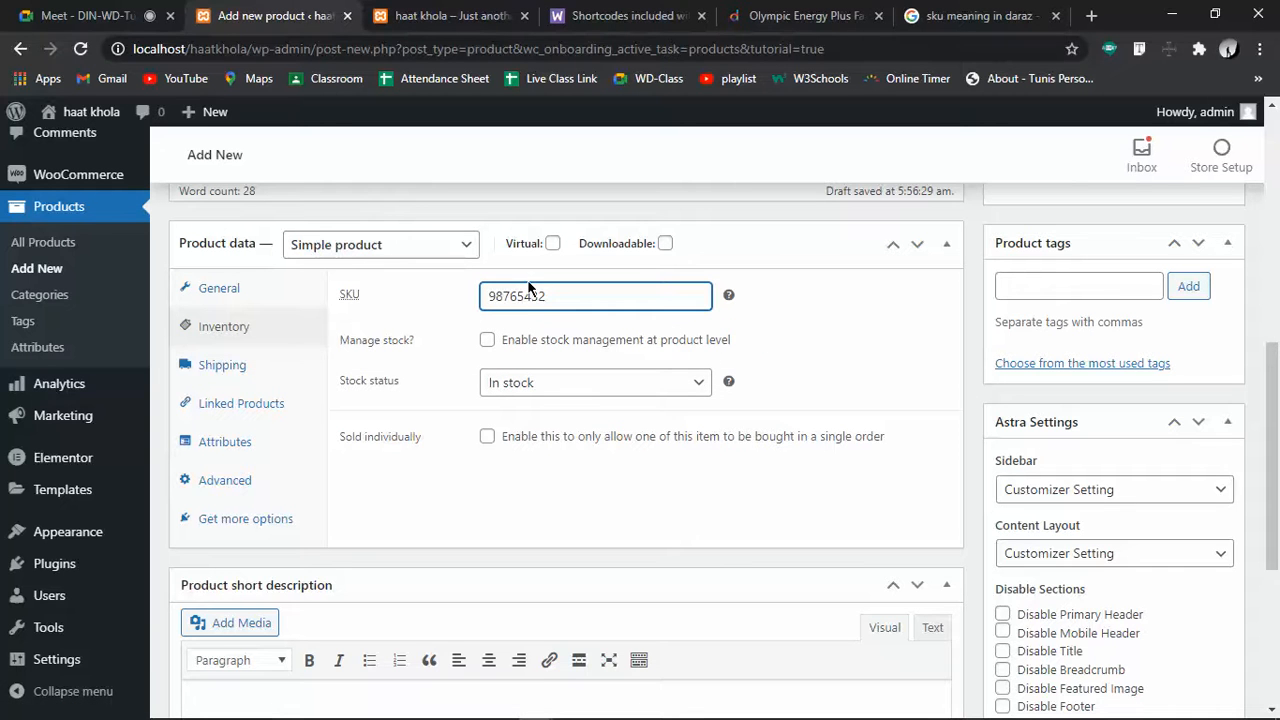
left_click(488, 340)
left_click_drag(508, 373, 488, 380)
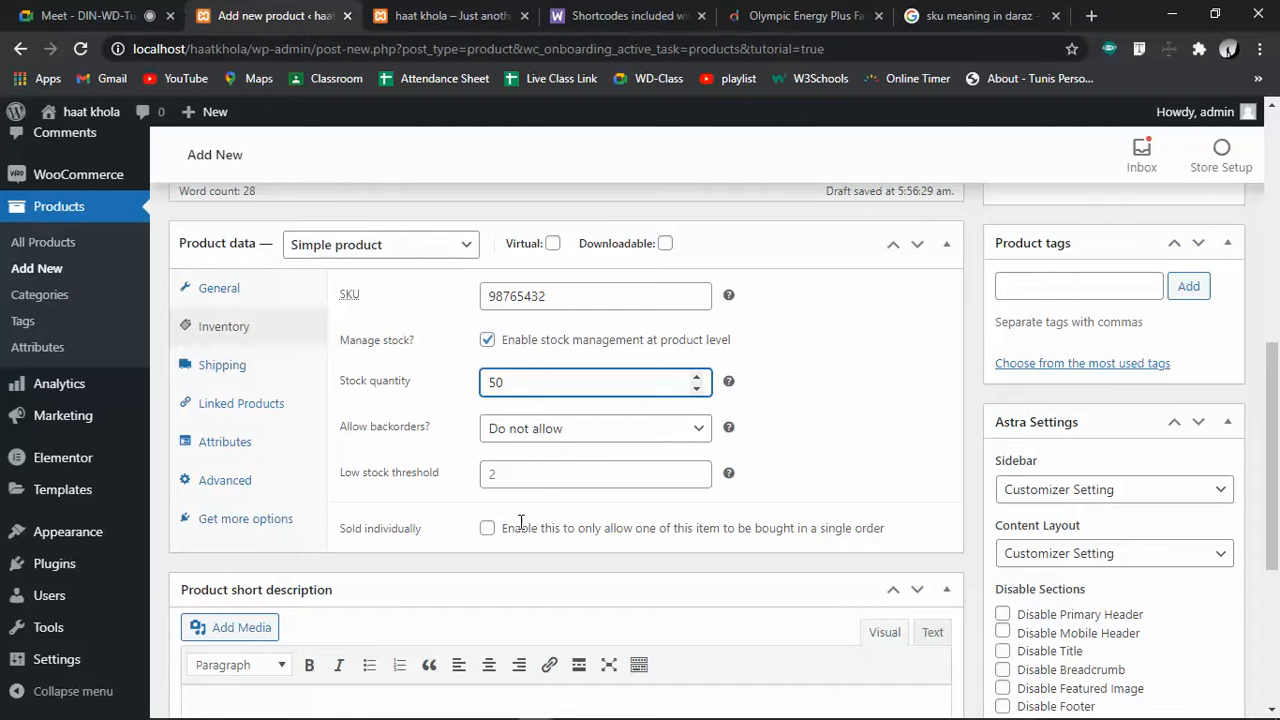
left_click(488, 530)
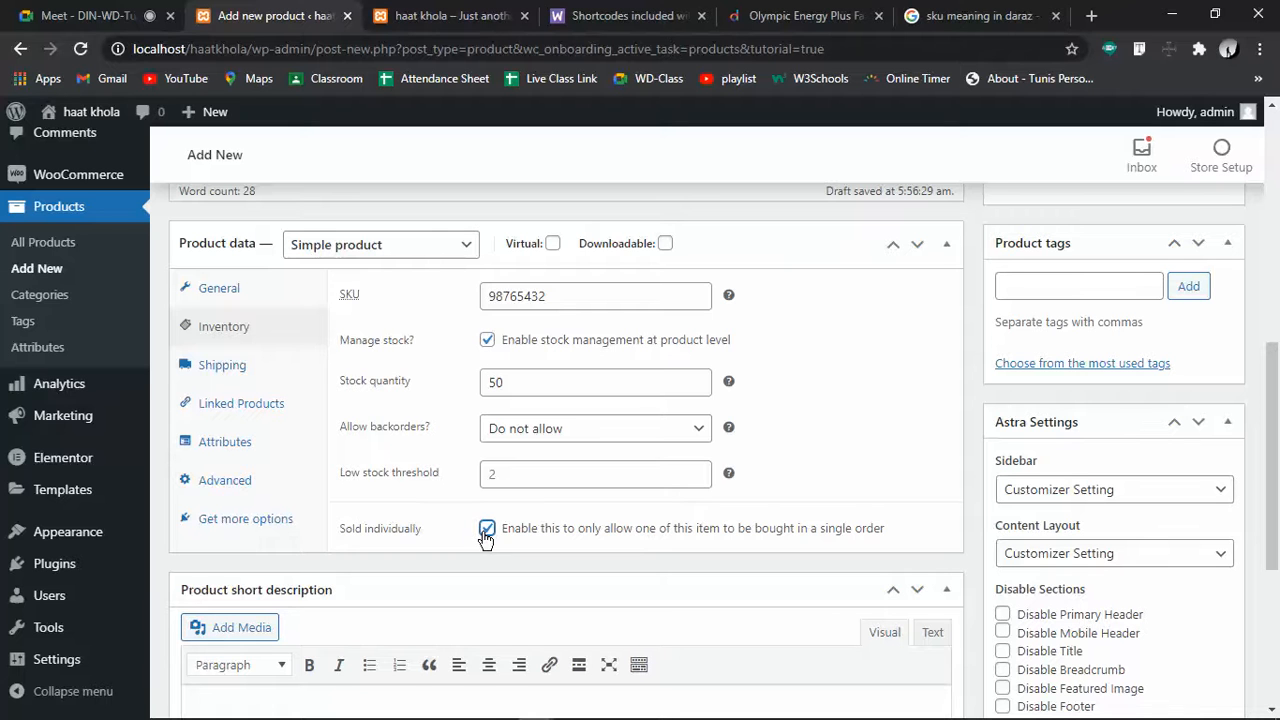
left_click(216, 366)
left_click(514, 291)
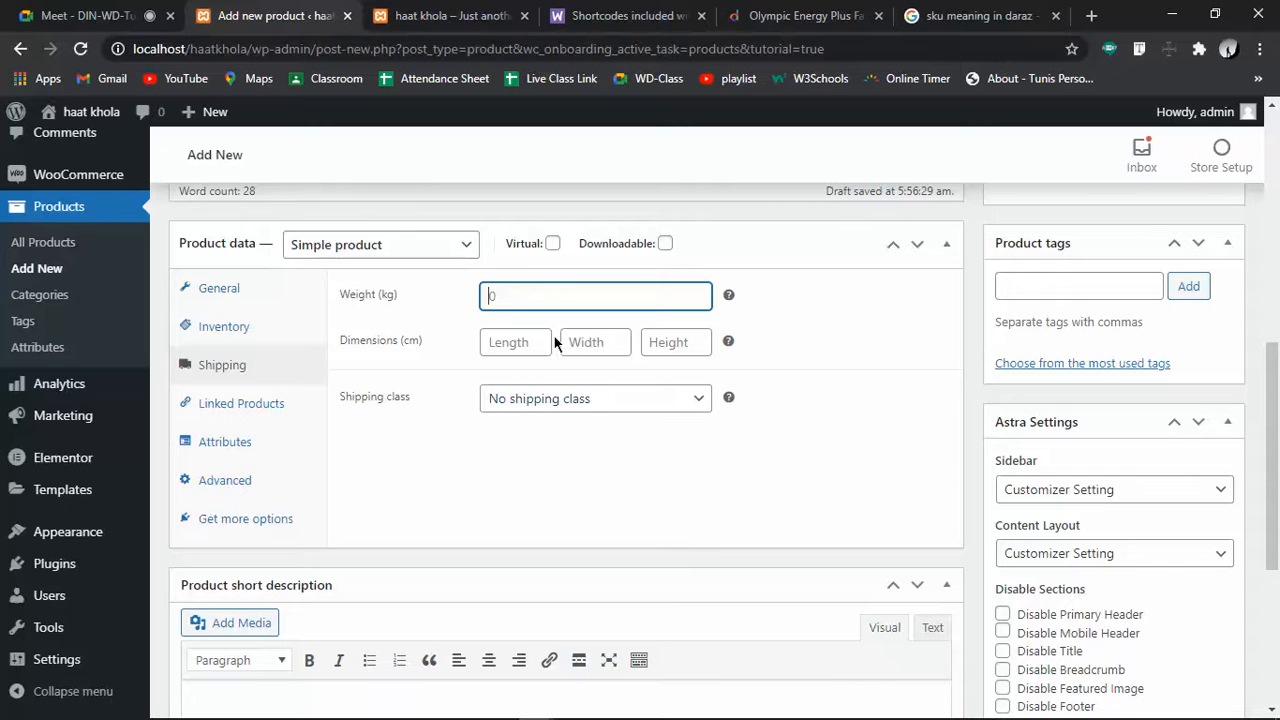
Leave the shipping length, shipping class, upsells and cross-sells all empty
left_click(521, 345)
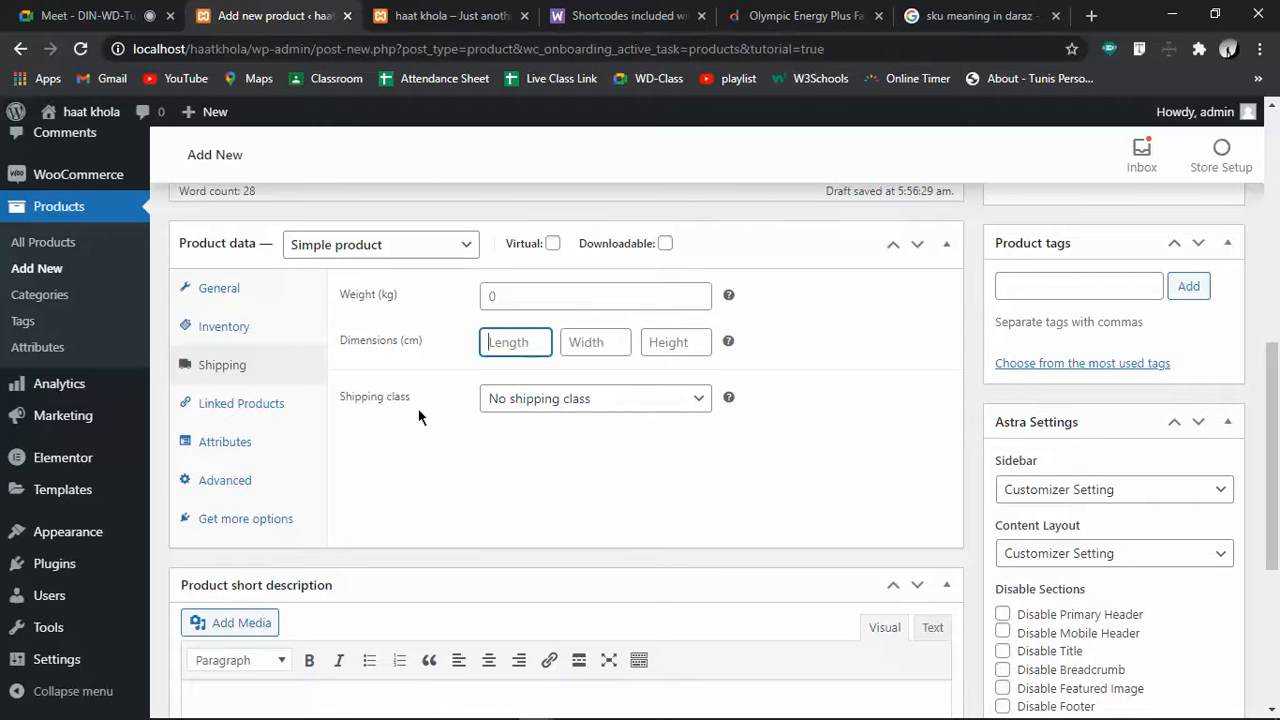
left_click(589, 408)
left_click(589, 420)
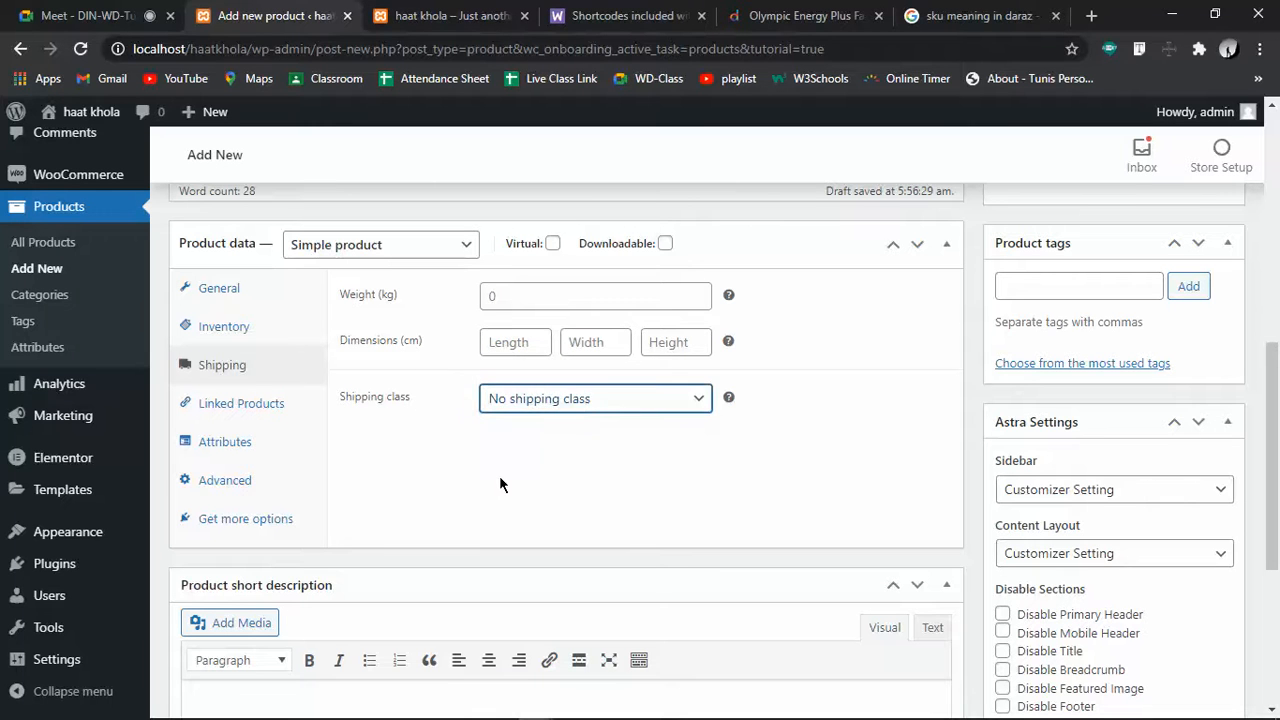
left_click(255, 410)
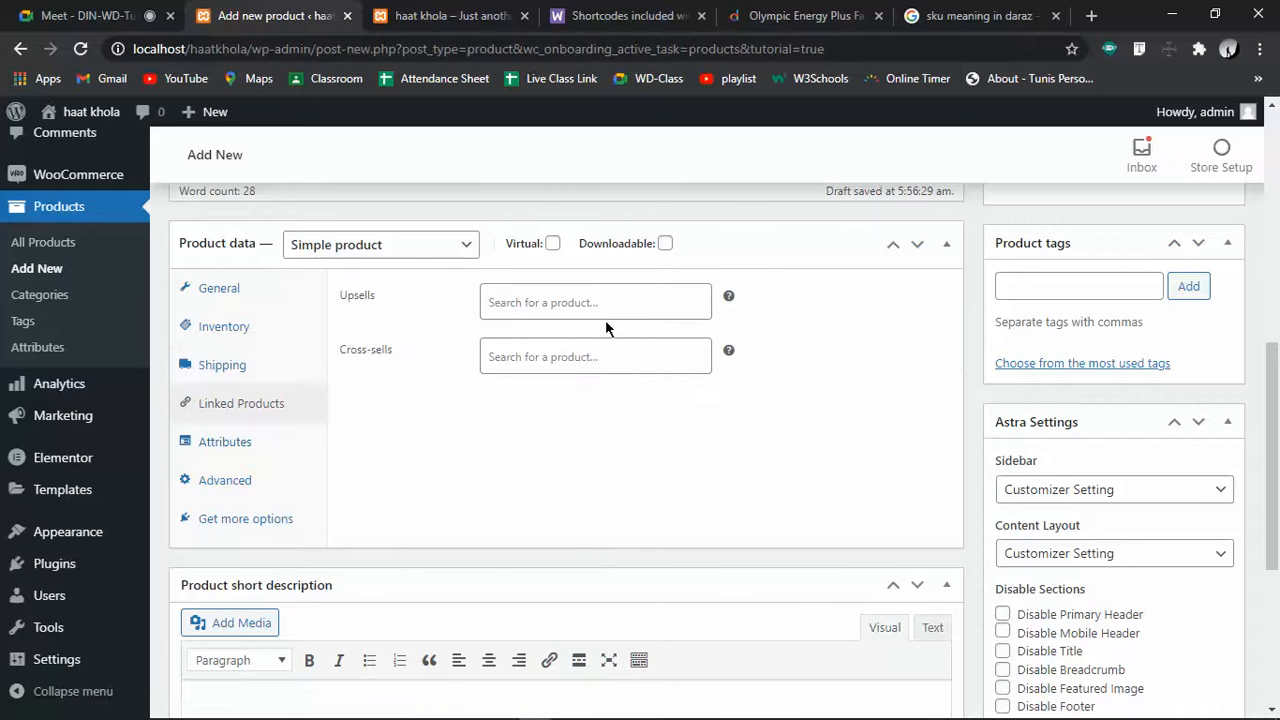
left_click(599, 303)
left_click(592, 405)
left_click(584, 357)
left_click(415, 445)
In Attributes, pick Color from the attribute dropdown and add it to the product
left_click(226, 443)
left_click(406, 296)
left_click(407, 336)
left_click(546, 292)
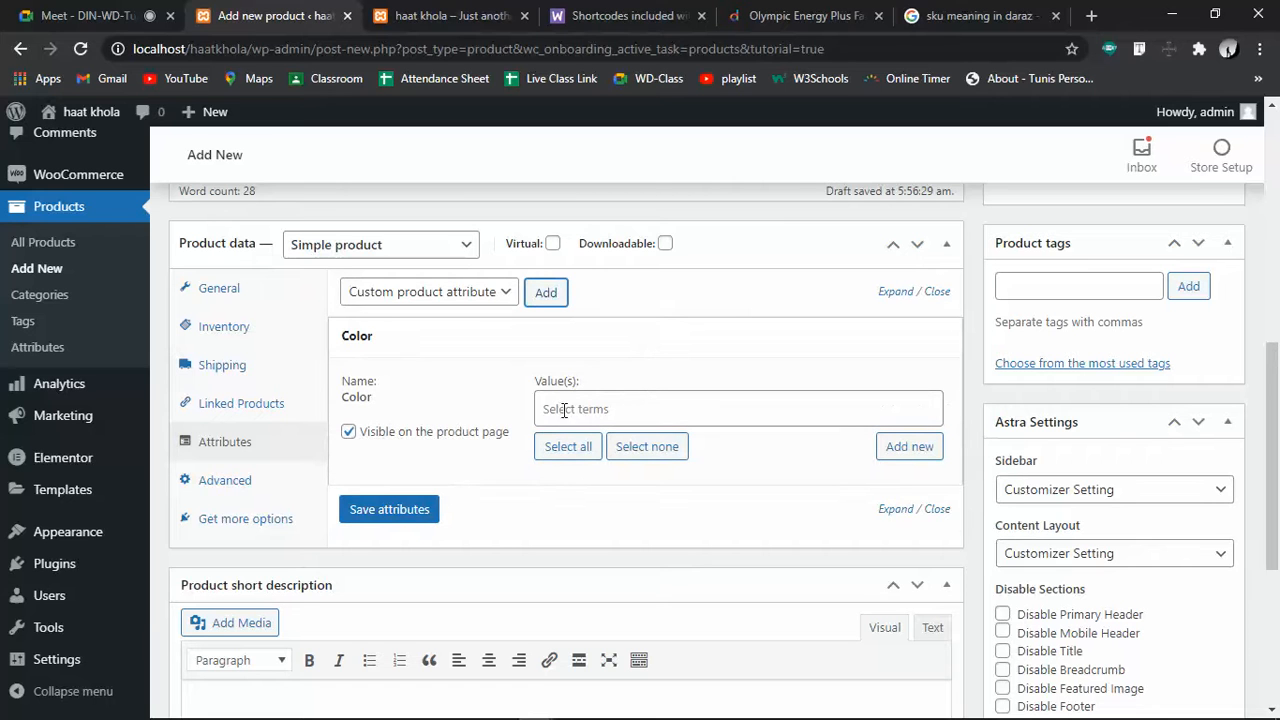
Browse the existing Color terms, briefly assigning Blue and then removing it
left_click(599, 408)
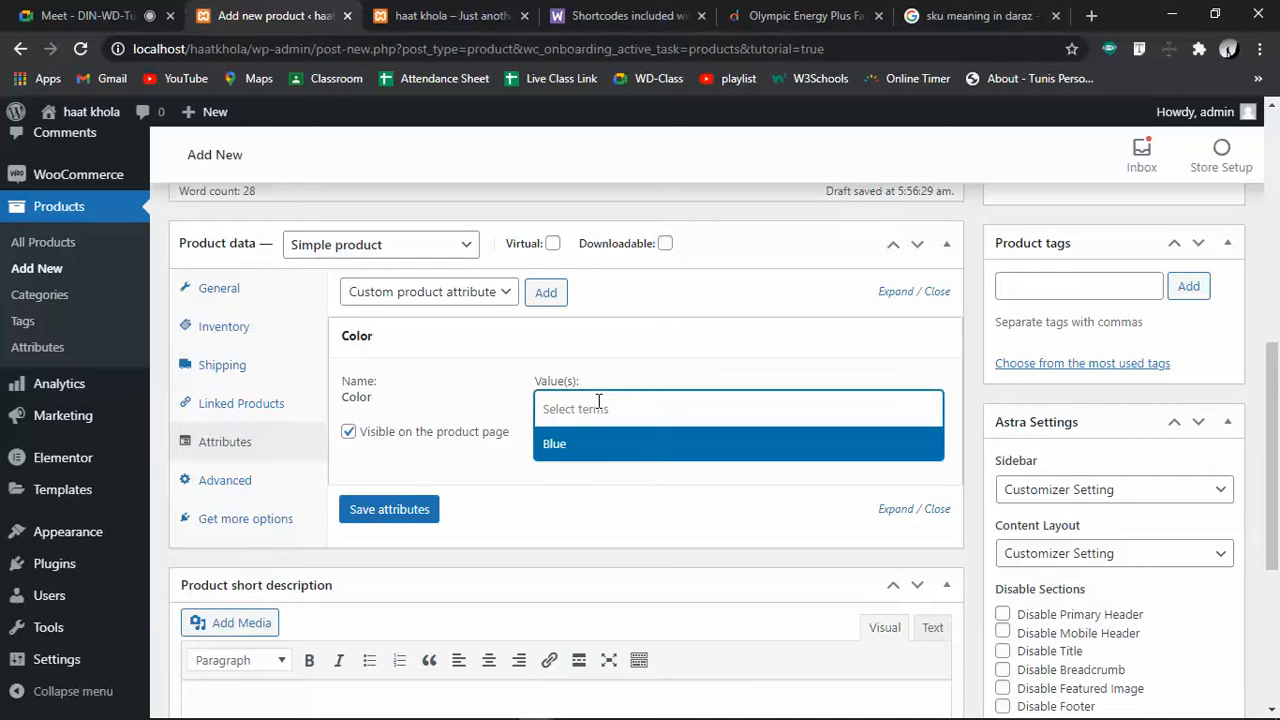
left_click(450, 396)
left_click(582, 400)
type("red")
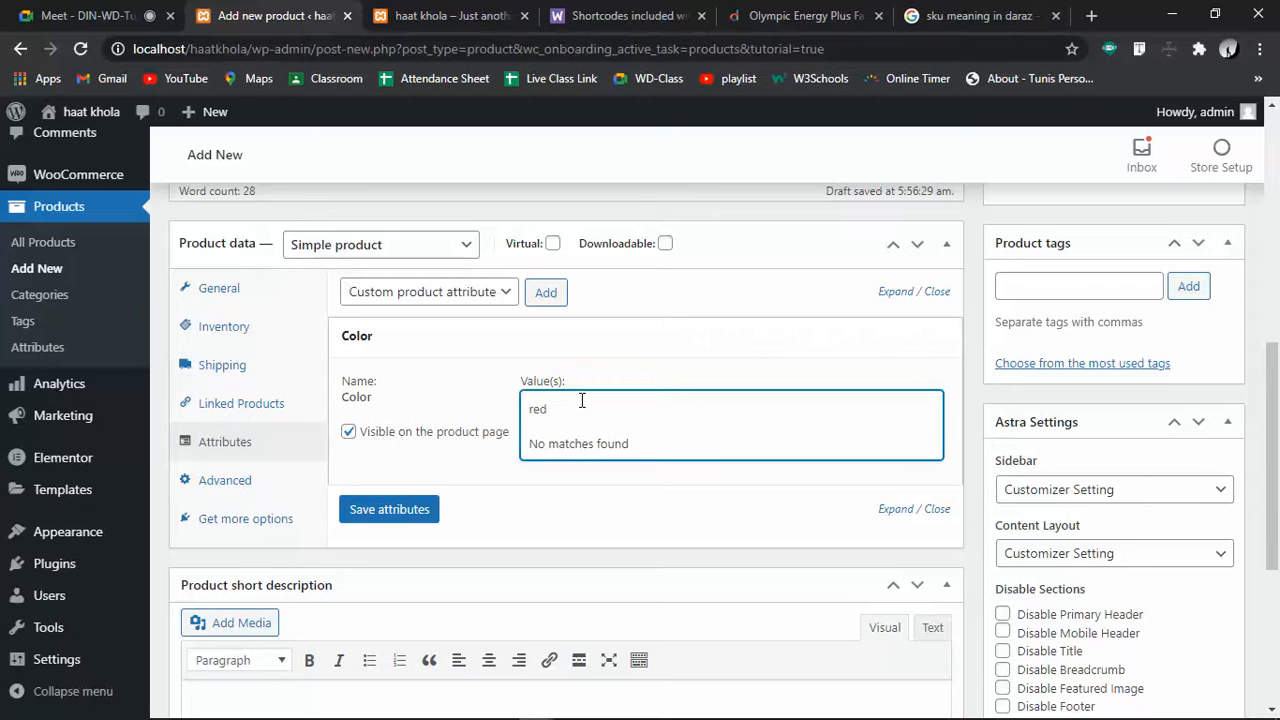
left_click(704, 335)
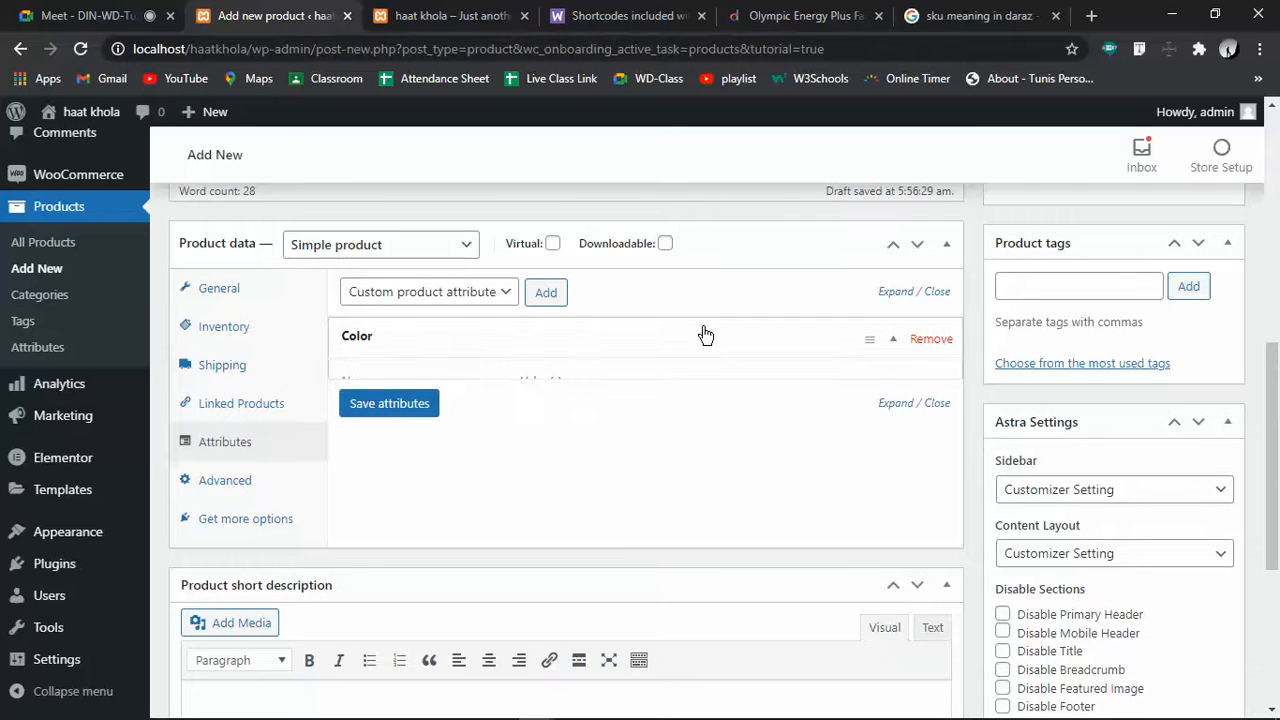
left_click(704, 335)
left_click(607, 411)
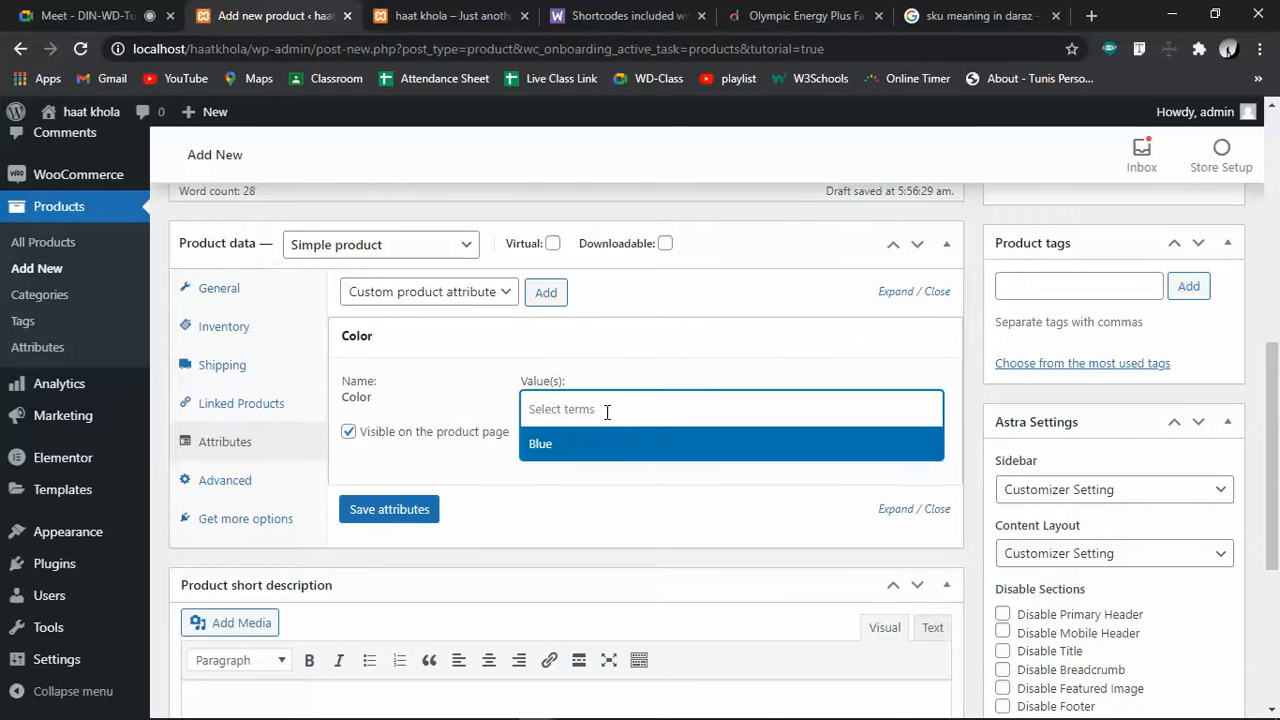
left_click(576, 443)
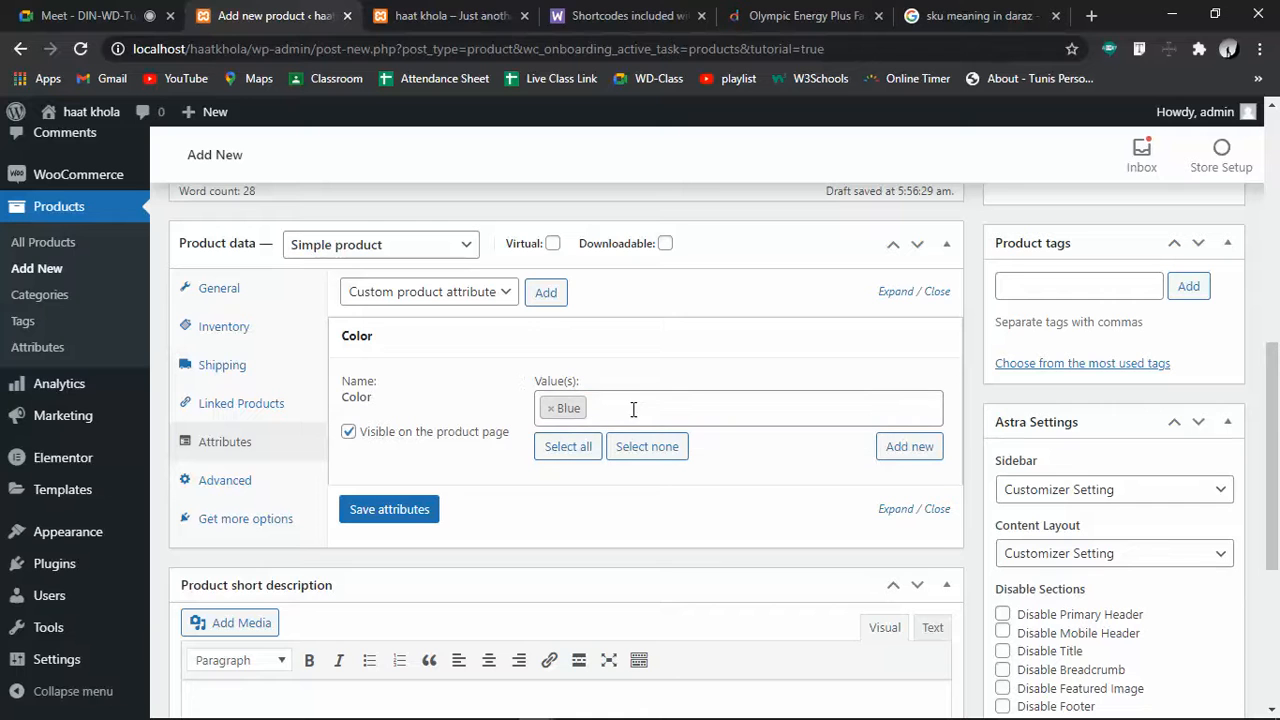
left_click(550, 408)
left_click(638, 487)
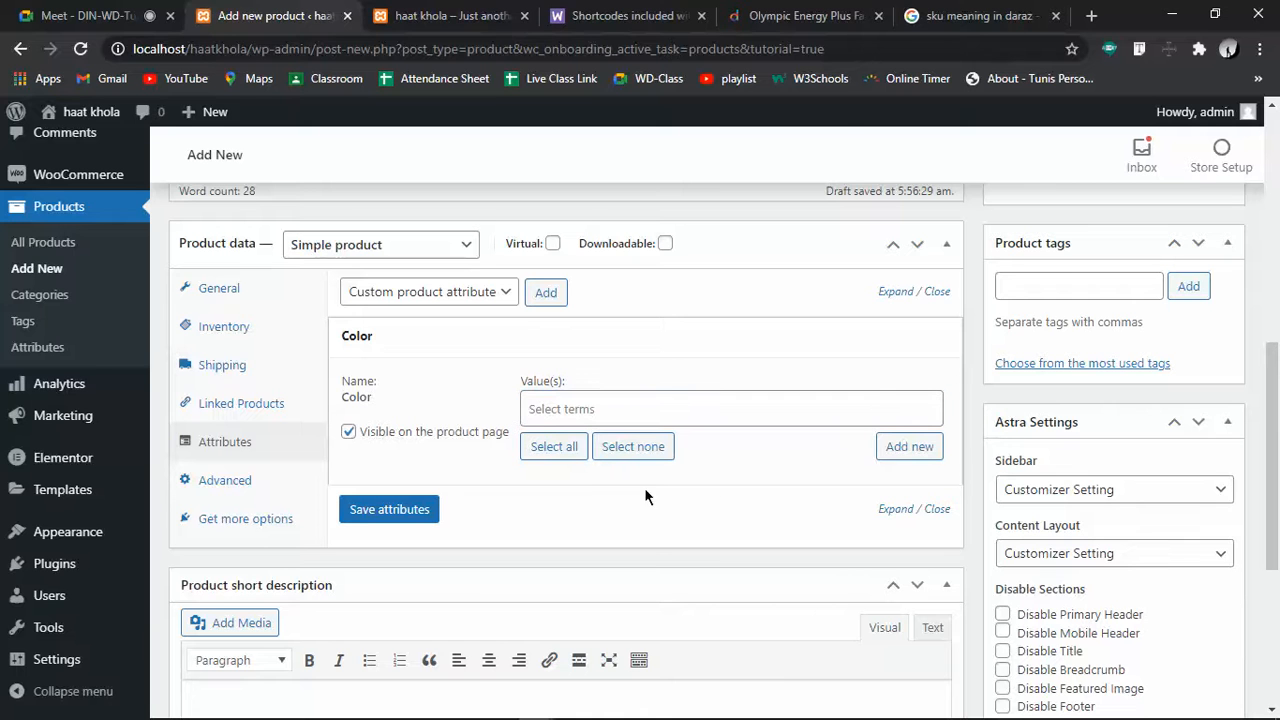
Create a new Color term 'red' and save the product attributes
left_click(907, 447)
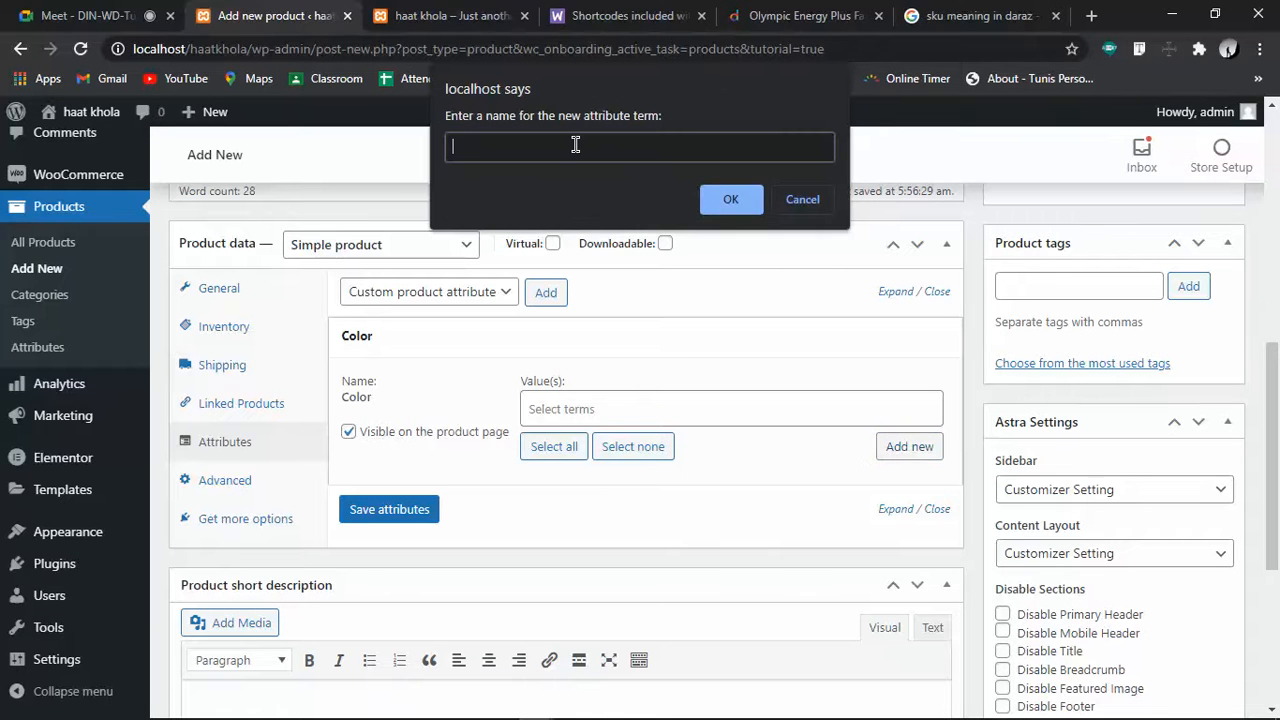
left_click(716, 199)
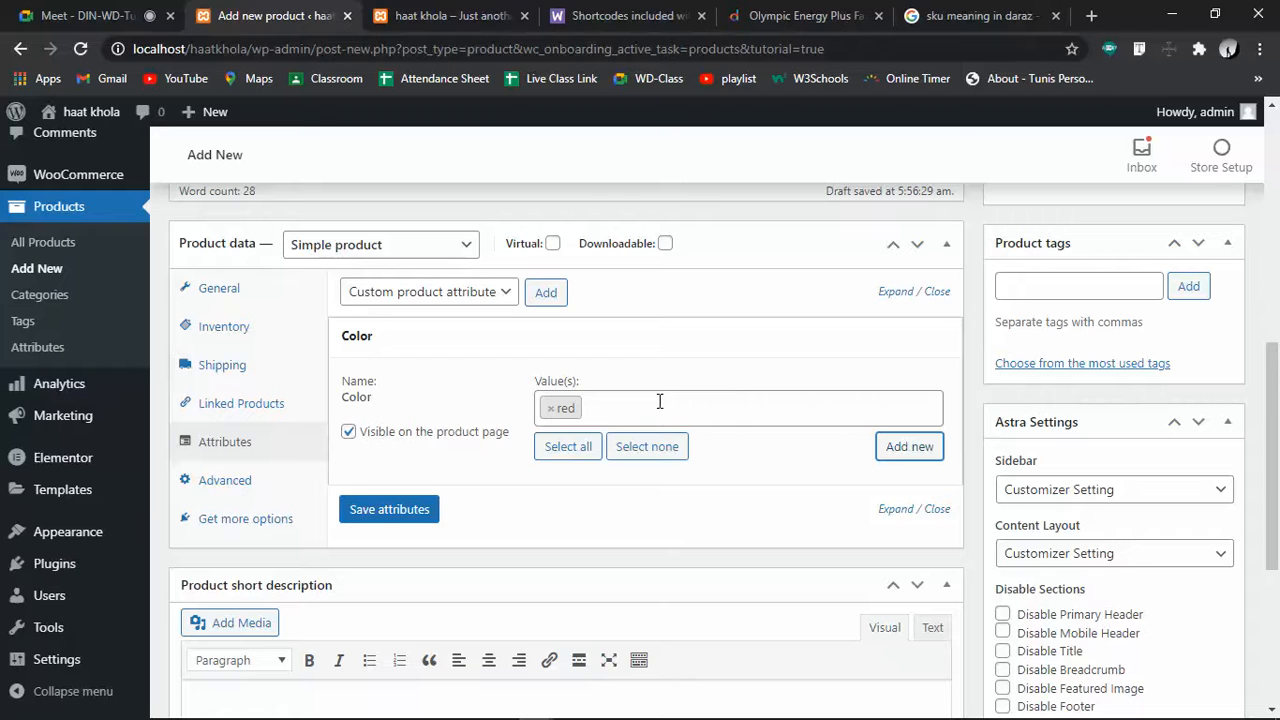
left_click(428, 515)
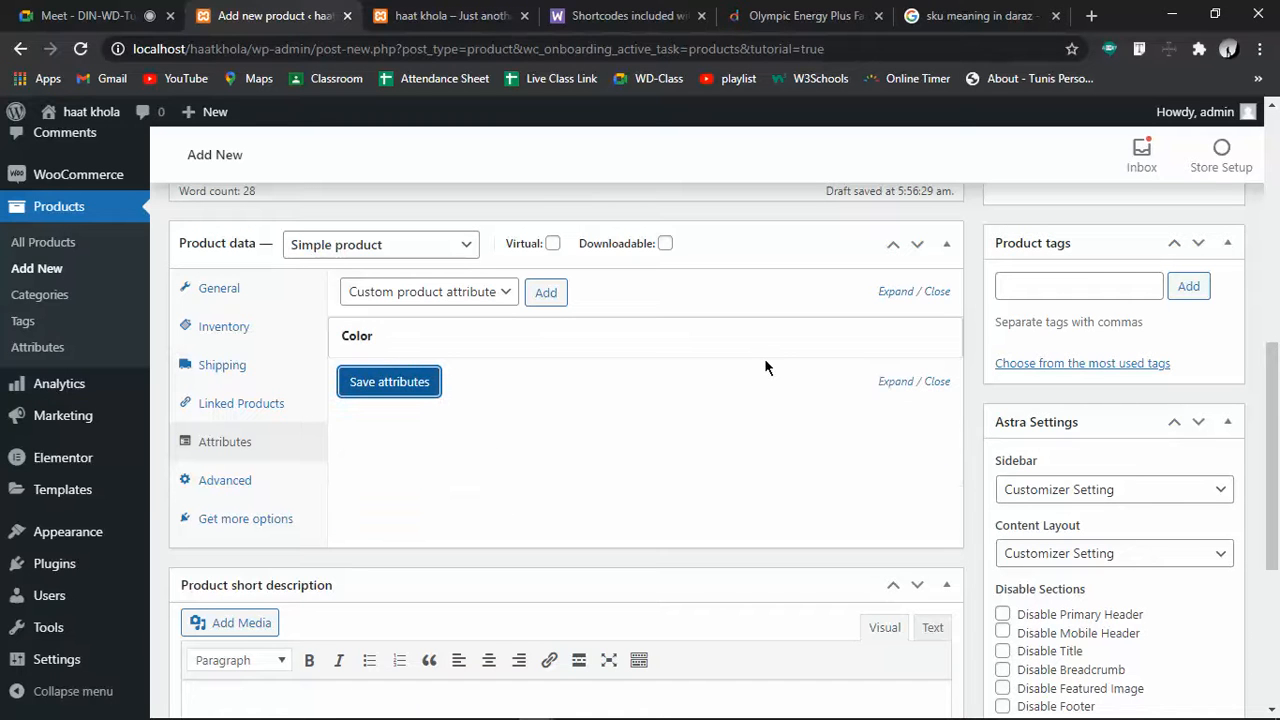
Add a custom attribute, clear its name, then cancel removing the Color attribute
left_click(546, 296)
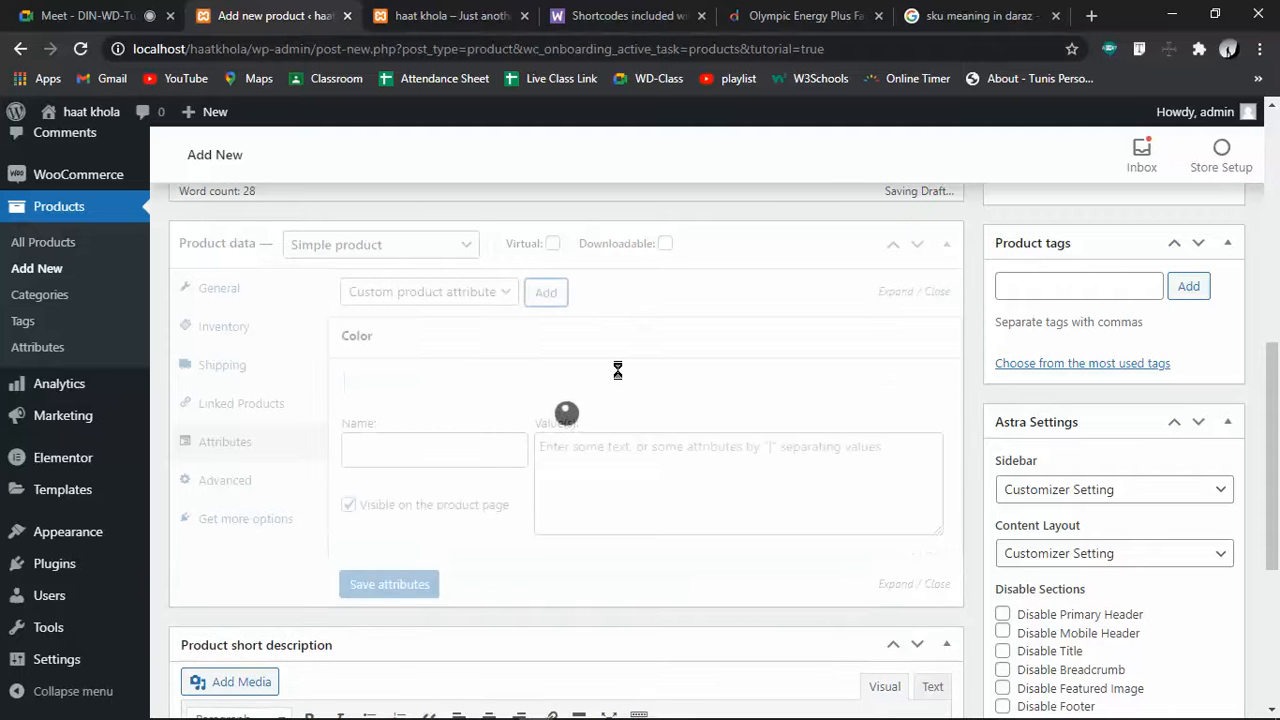
left_click(462, 463)
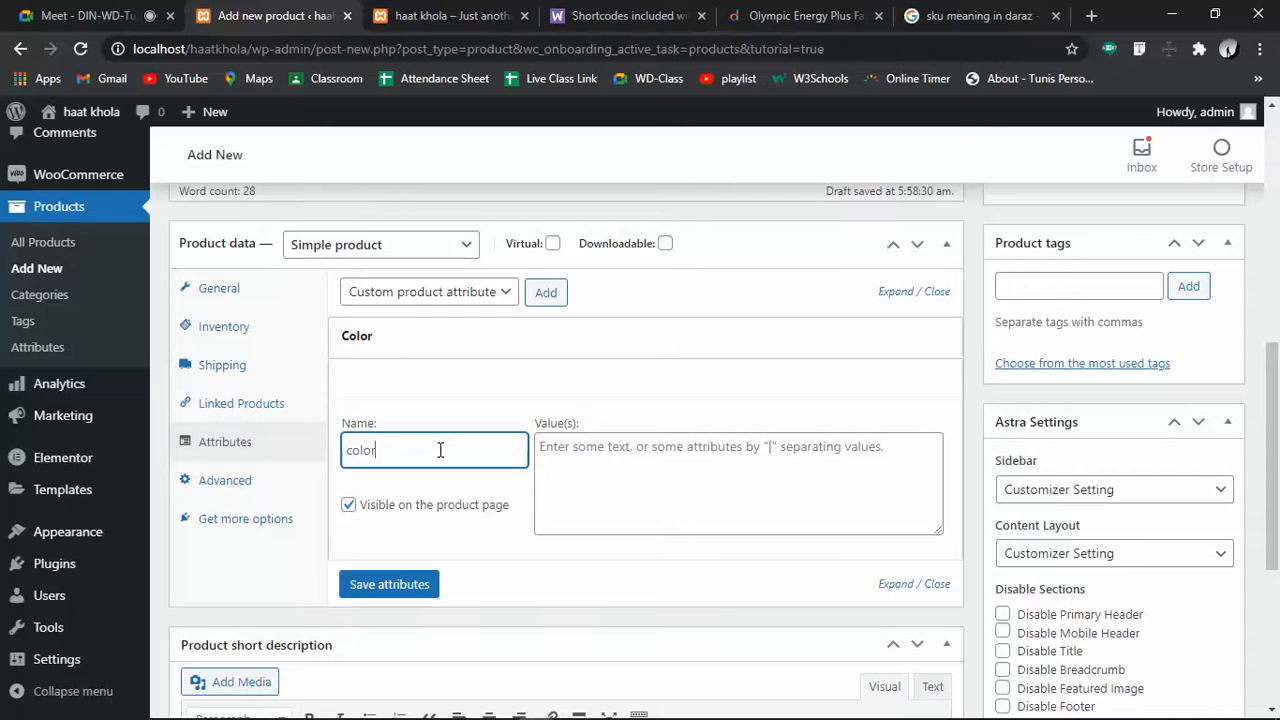
left_click(613, 493)
left_click_drag(400, 451, 323, 446)
key("BackSpace")
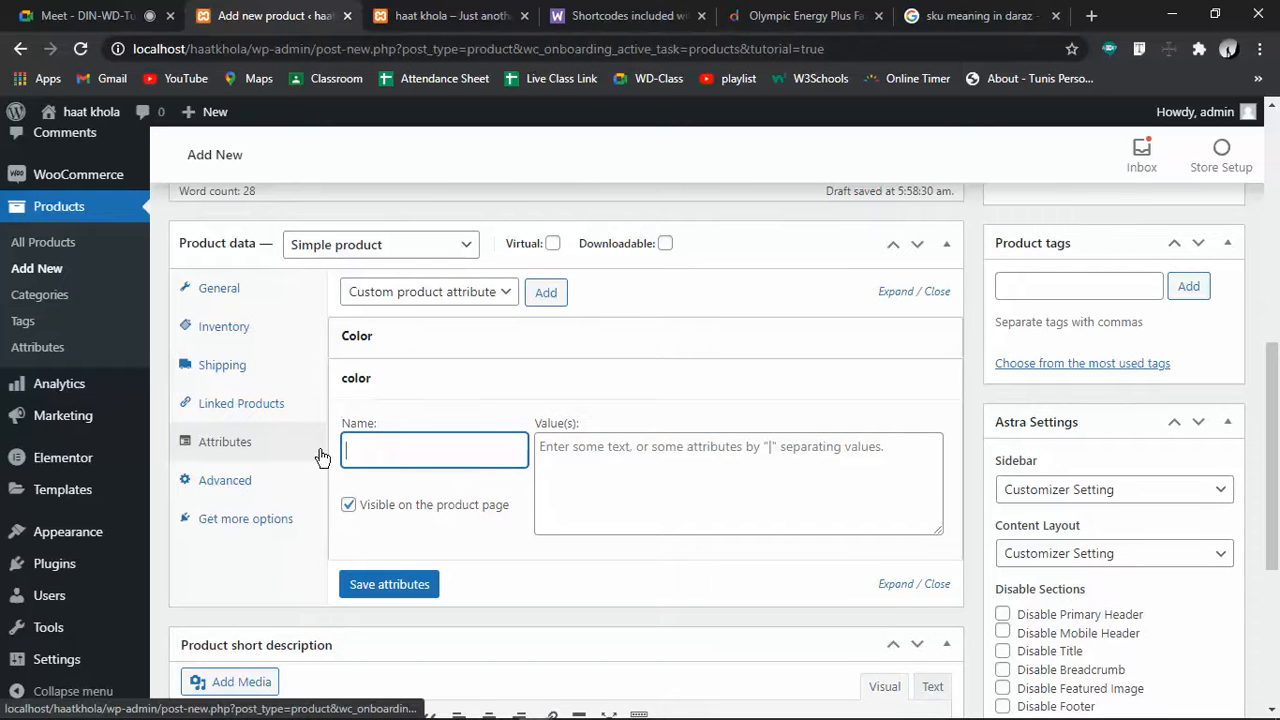
left_click(652, 468)
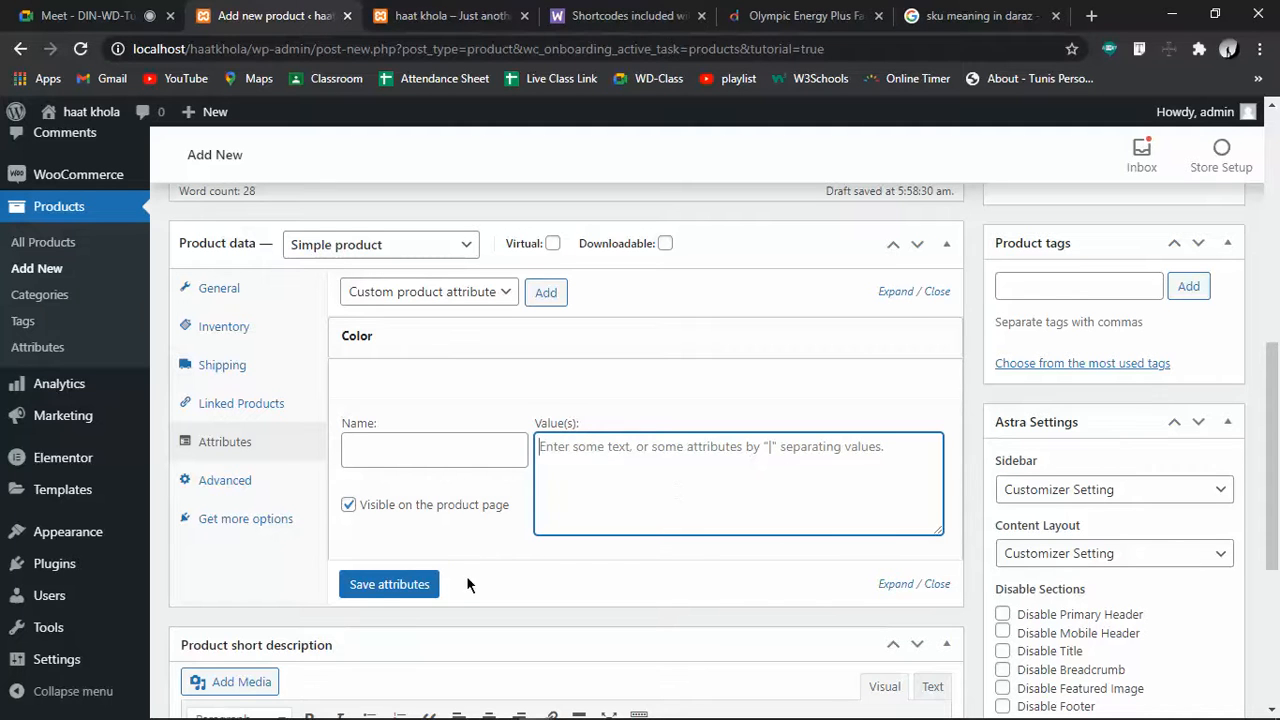
left_click(917, 341)
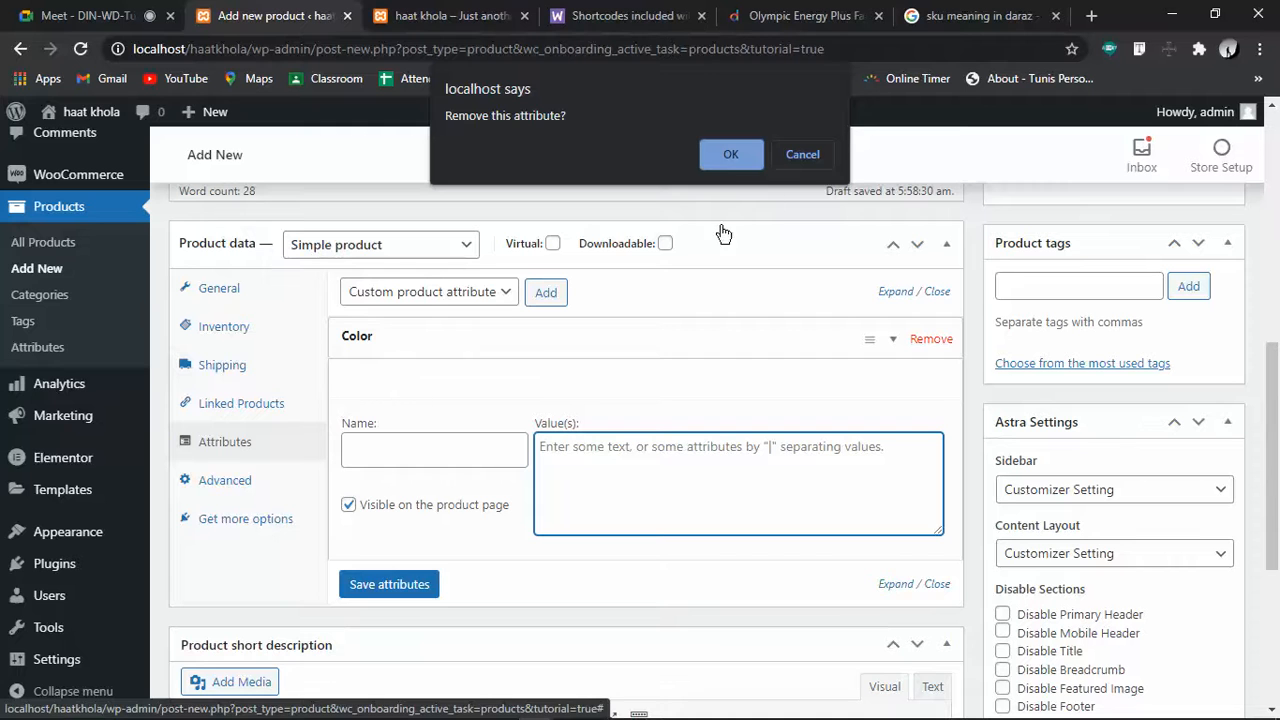
key("Escape")
left_click(224, 480)
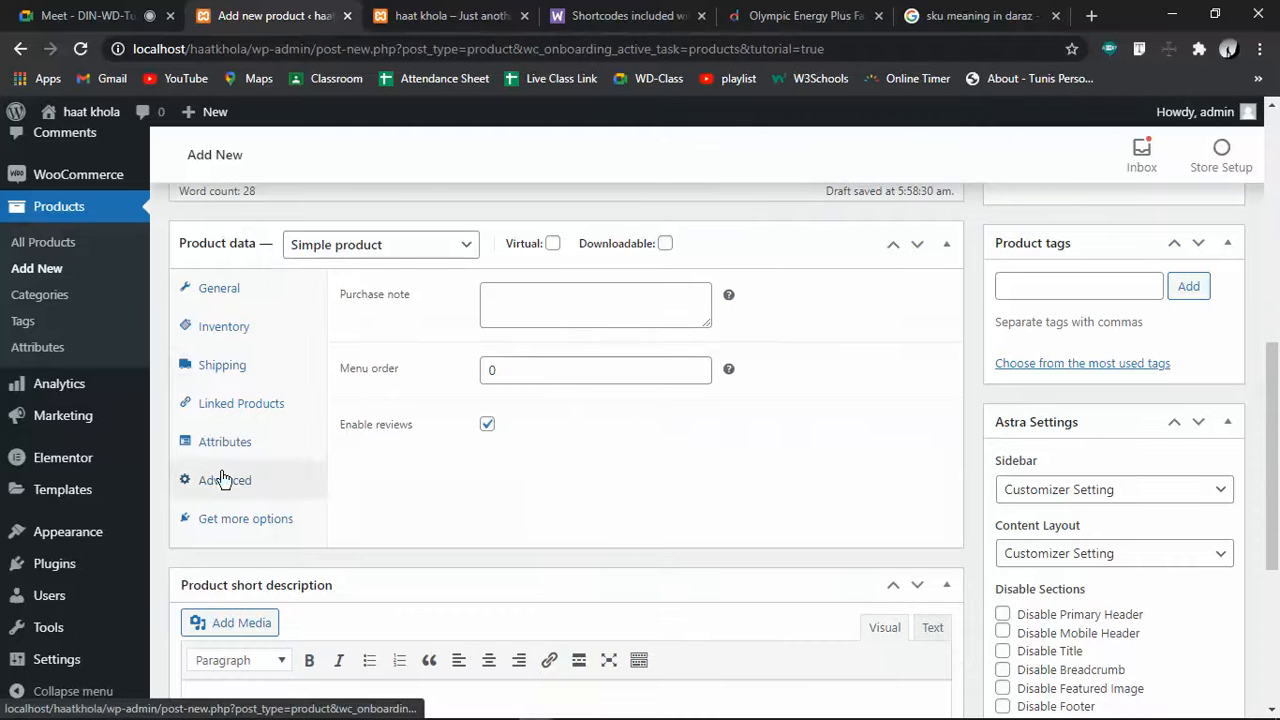
left_click(576, 305)
left_click(541, 369)
left_click(492, 454)
left_click(487, 425)
left_click(490, 428)
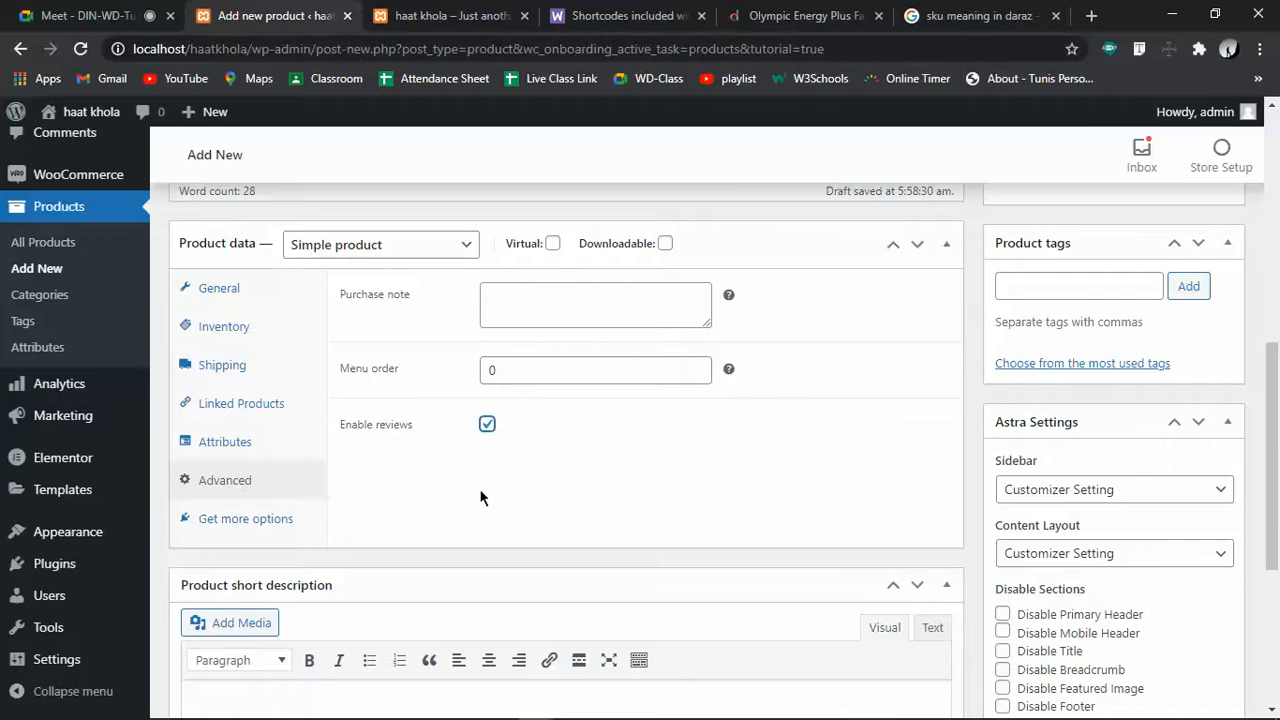
left_click(275, 517)
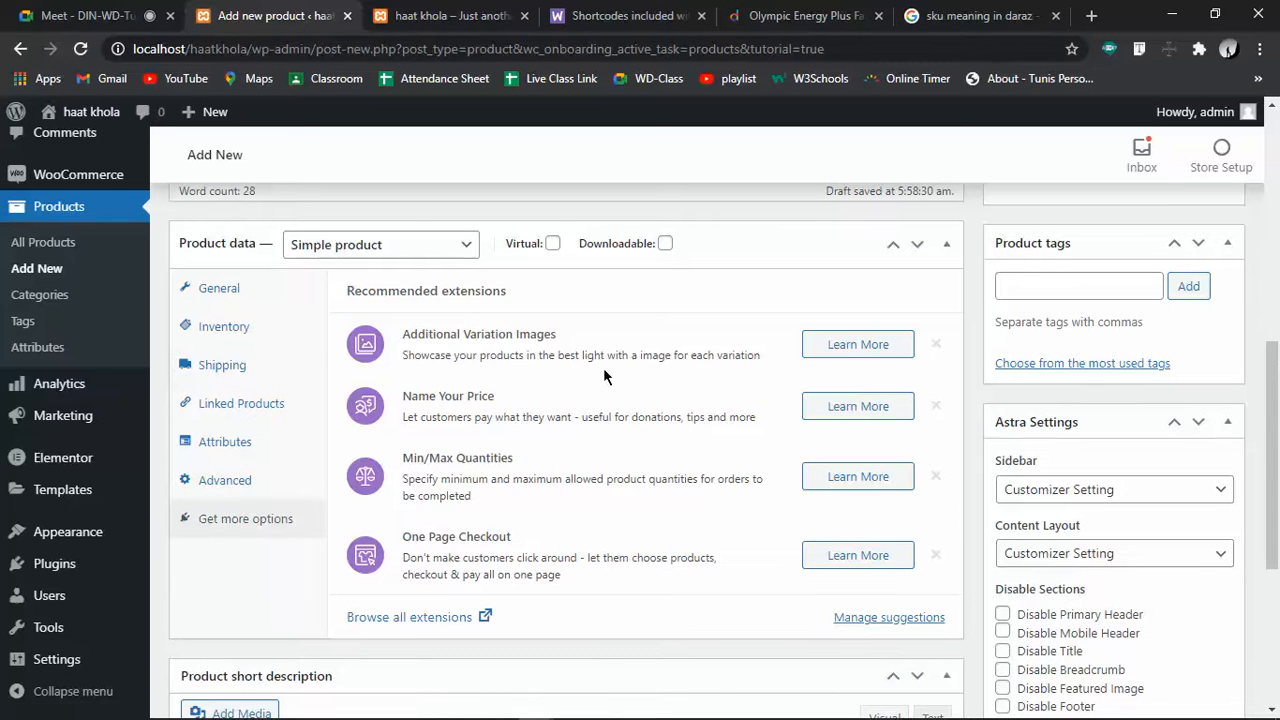
scroll(569, 369, "down", 4)
scroll(569, 394, "up", 6)
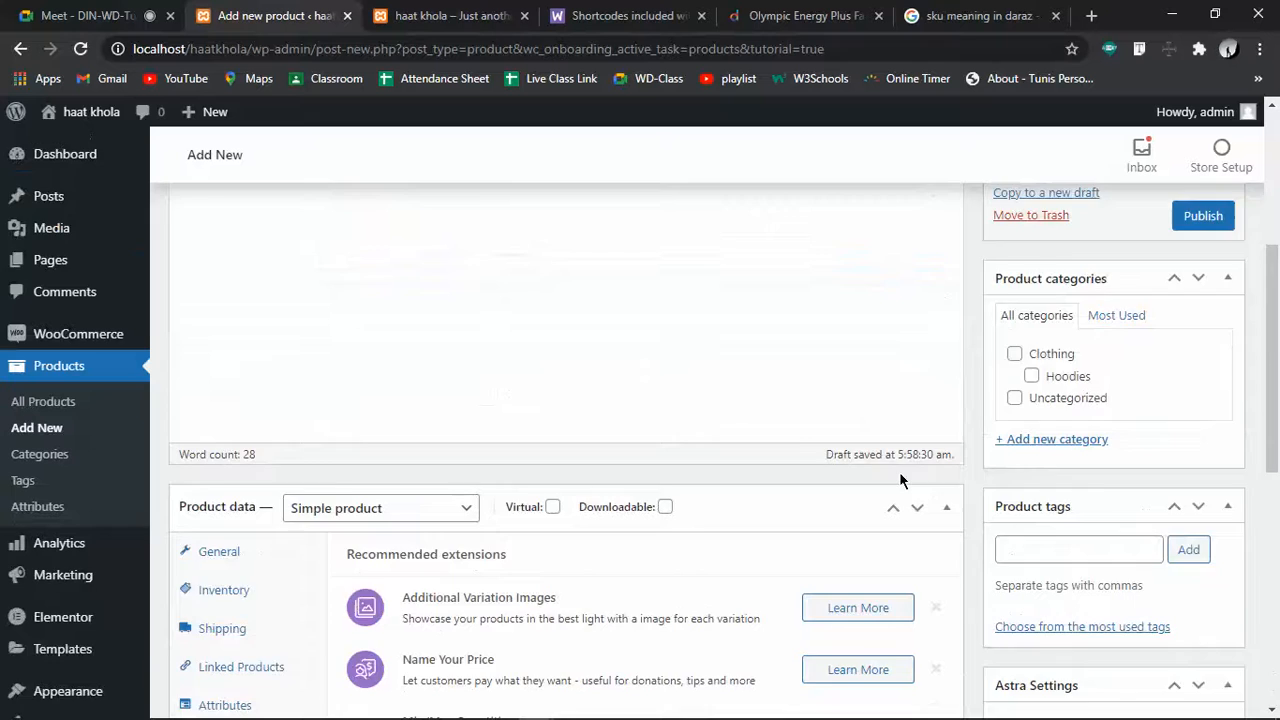
scroll(899, 478, "down", 3)
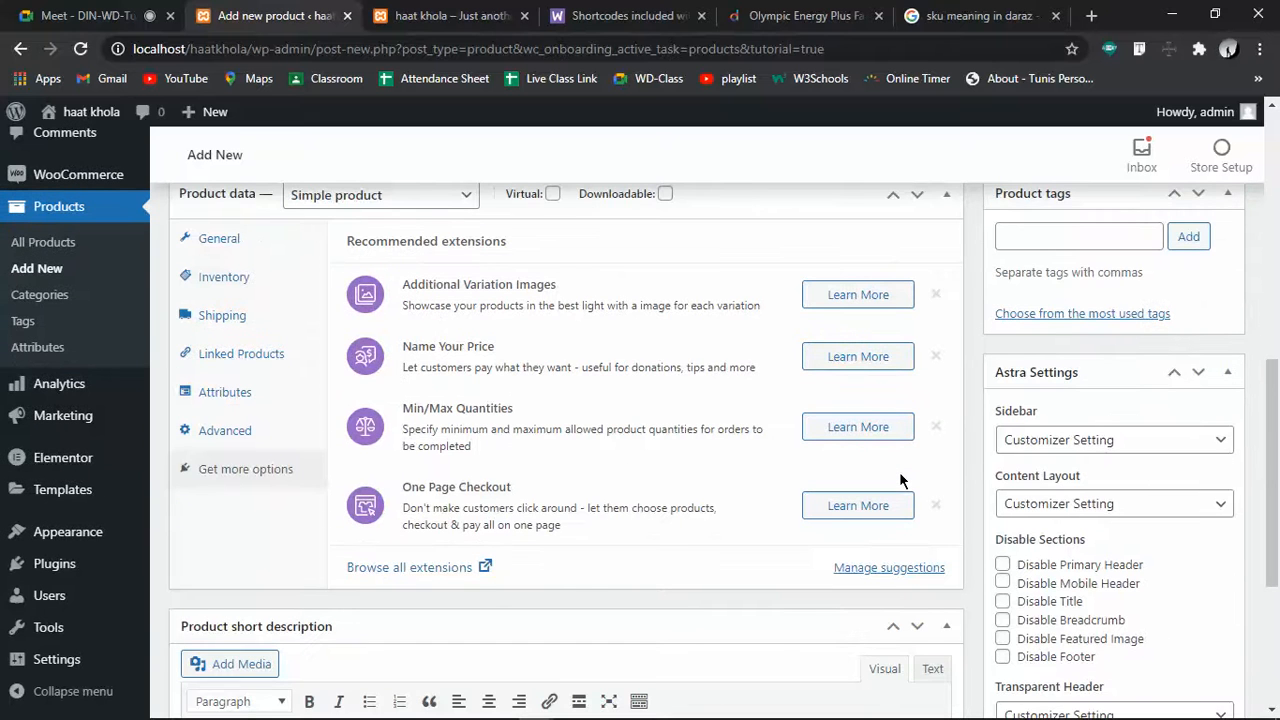
scroll(457, 371, "down", 3)
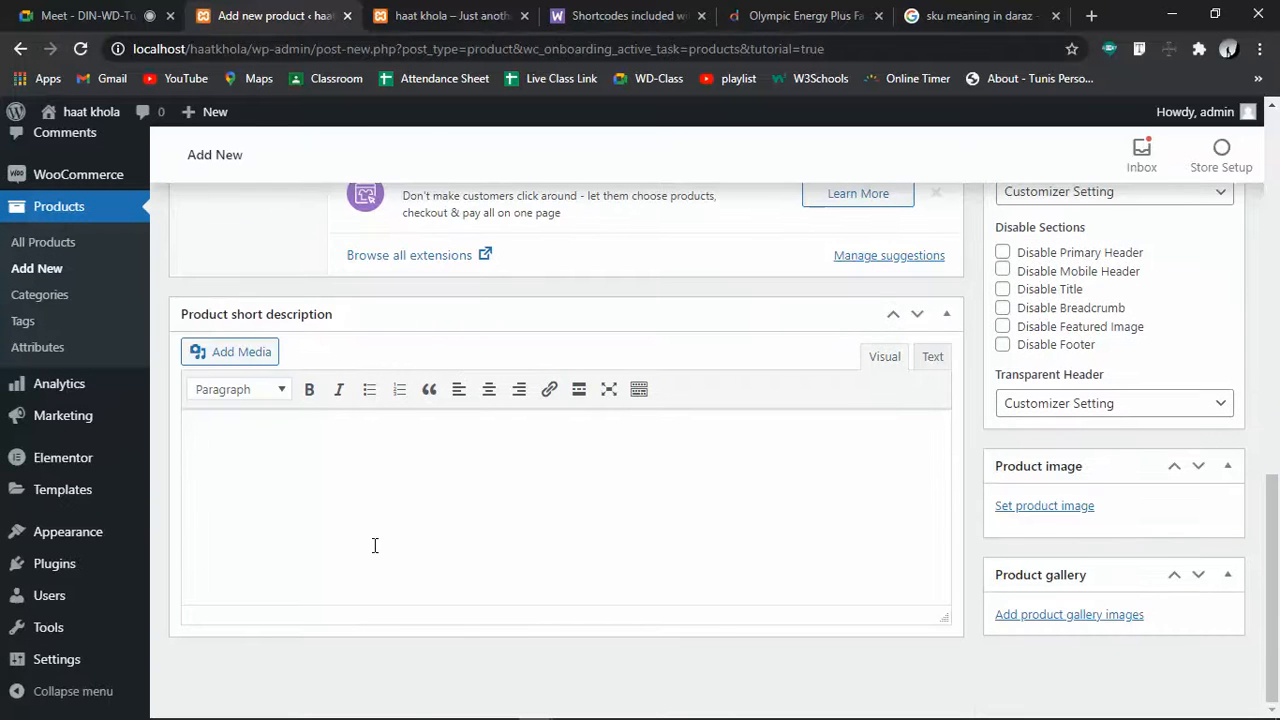
scroll(449, 557, "up", 15)
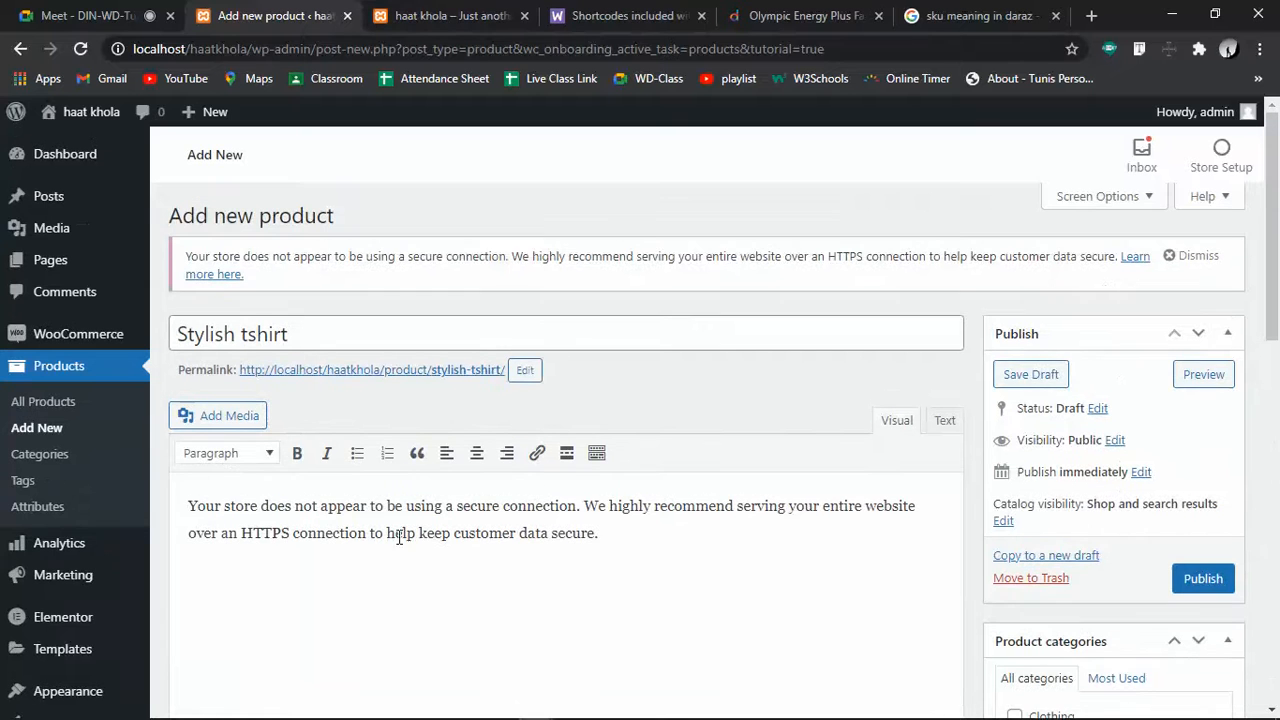
left_click_drag(598, 533, 143, 510)
scroll(403, 627, "down", 15)
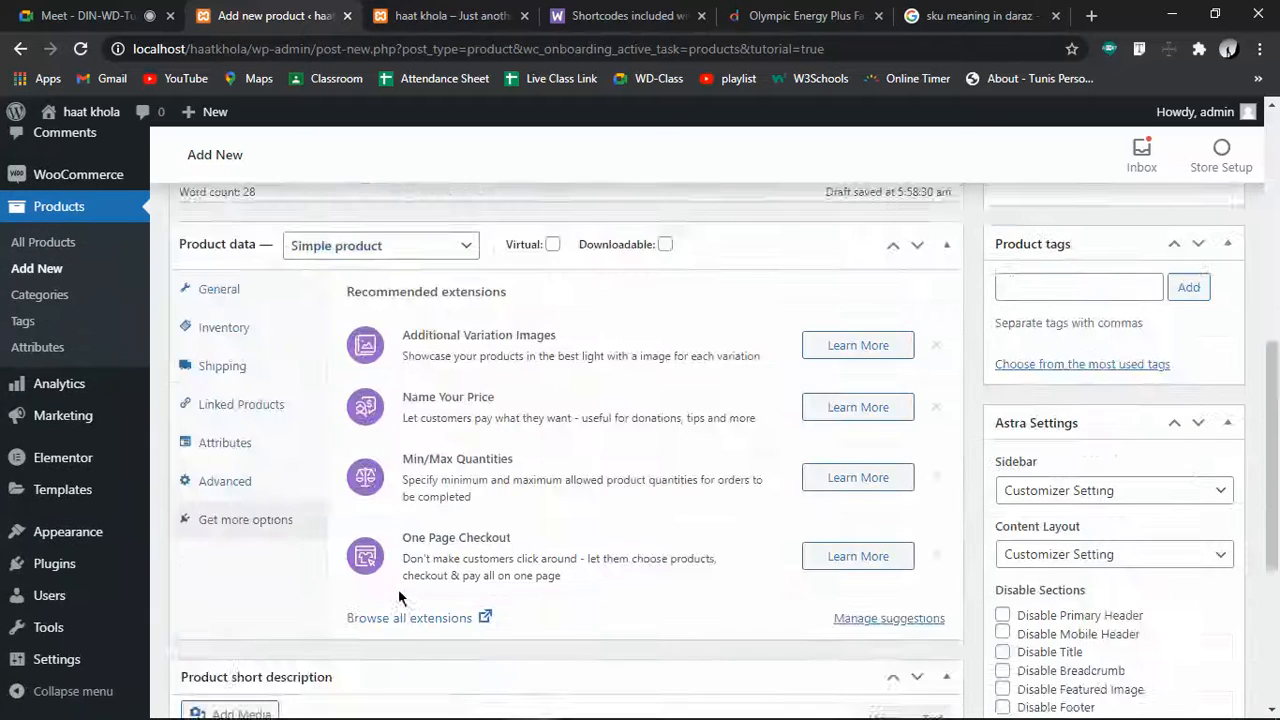
Check the Hoodie's storefront long and short descriptions, then return to the Stylish tshirt editor
left_click(390, 560)
left_click(415, 12)
scroll(633, 372, "up", 10)
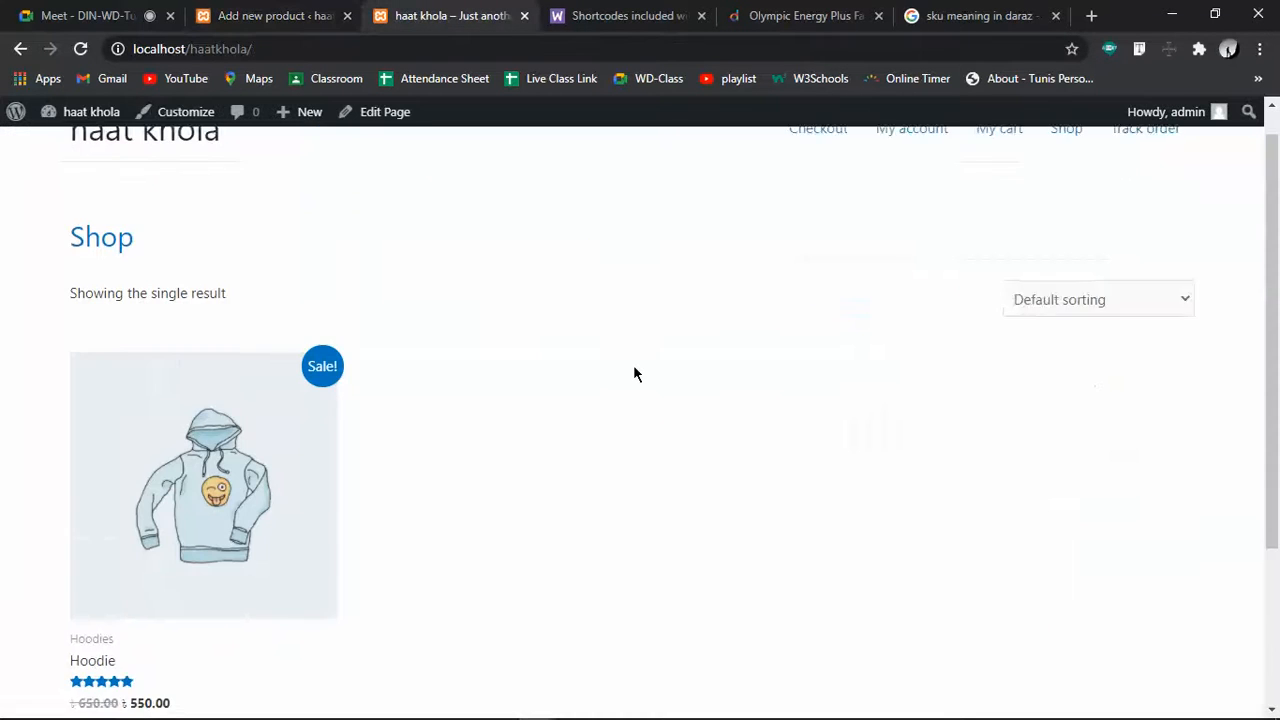
scroll(633, 374, "down", 3)
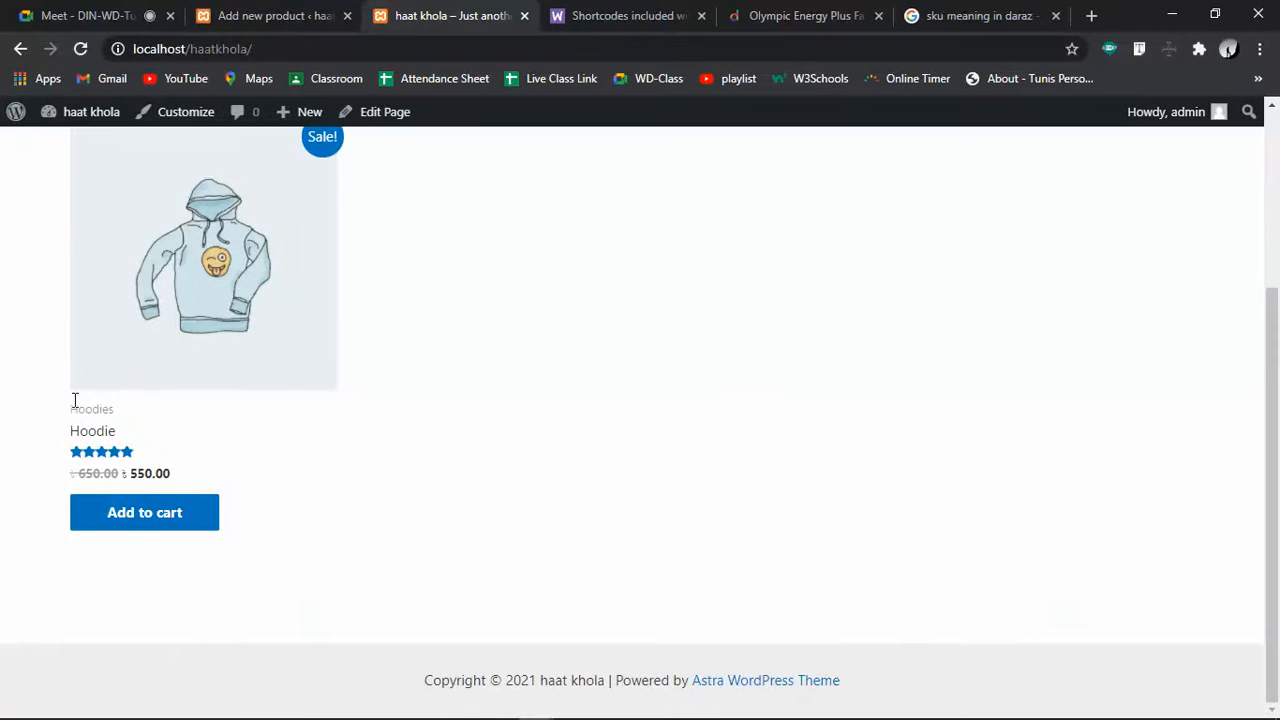
left_click(84, 430)
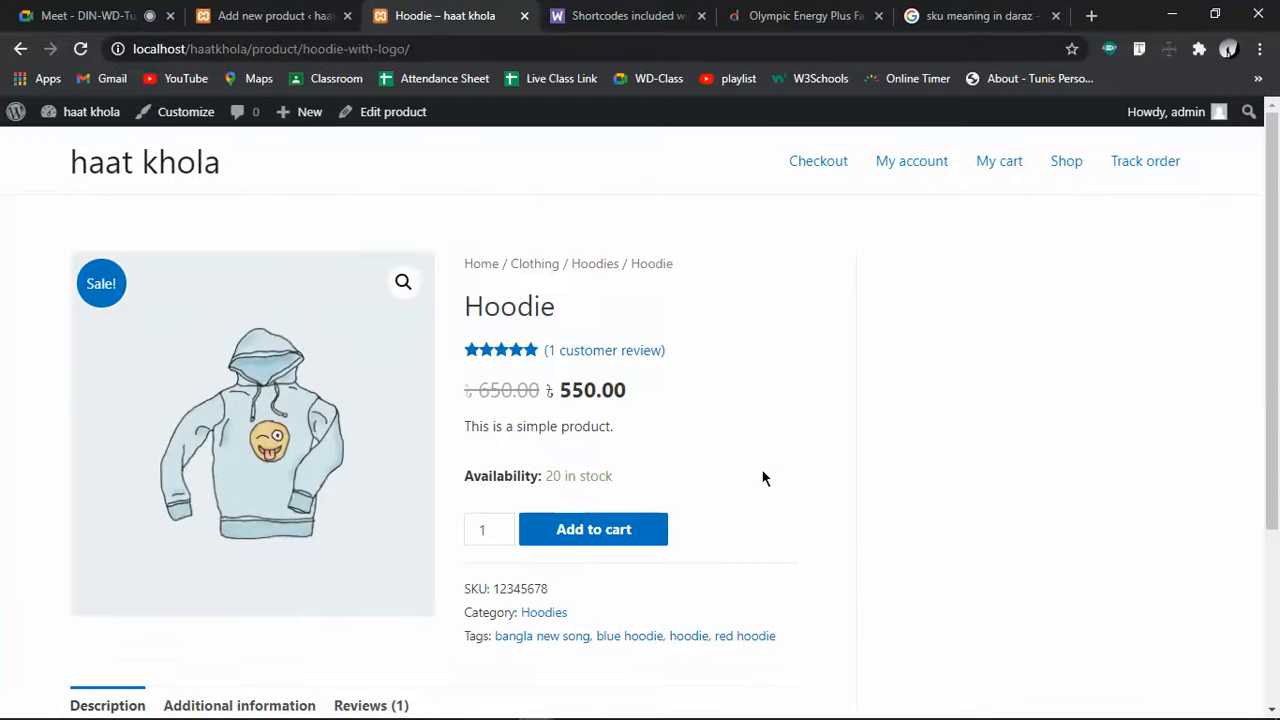
scroll(763, 478, "down", 3)
left_click_drag(72, 497, 415, 565)
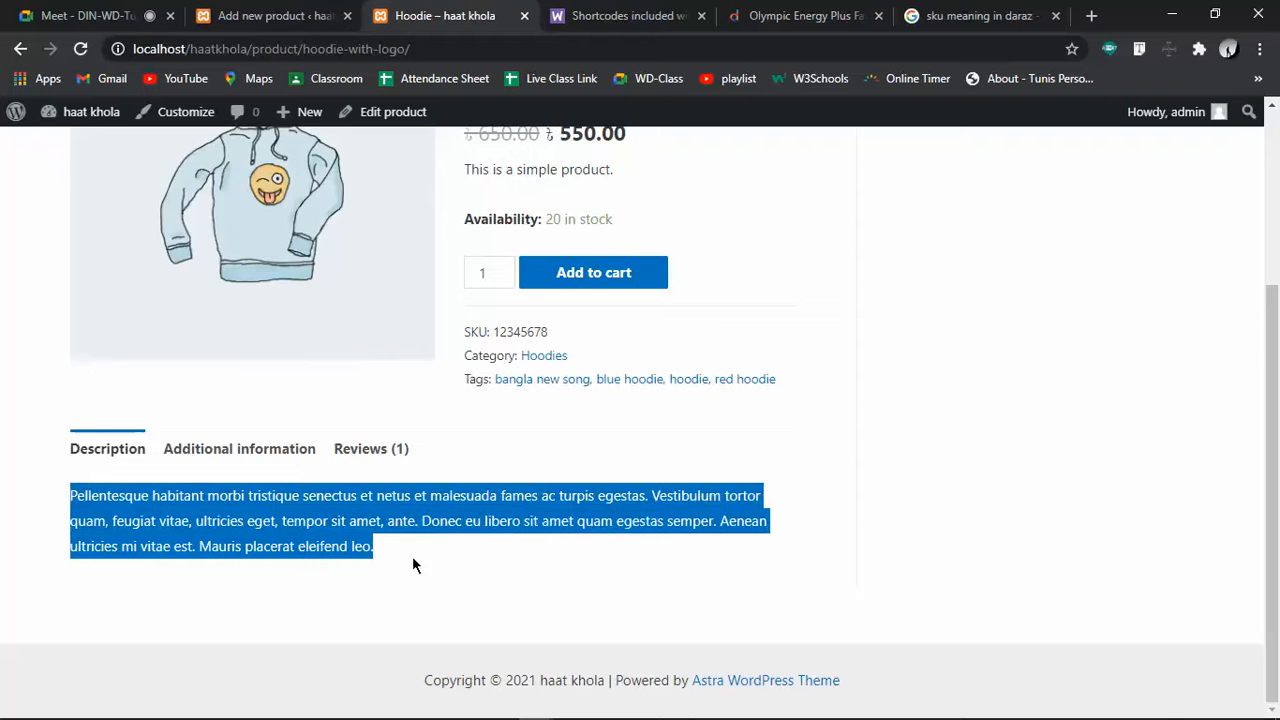
scroll(638, 543, "up", 3)
left_click_drag(561, 428, 465, 425)
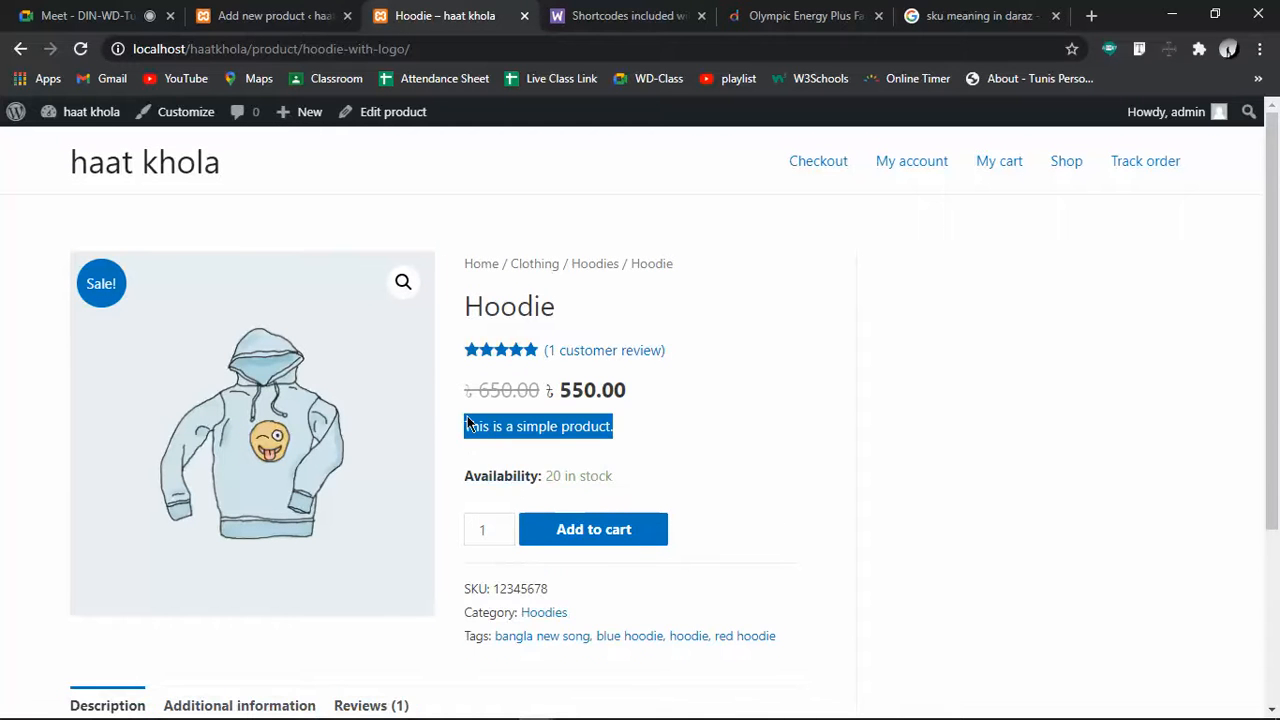
left_click(275, 15)
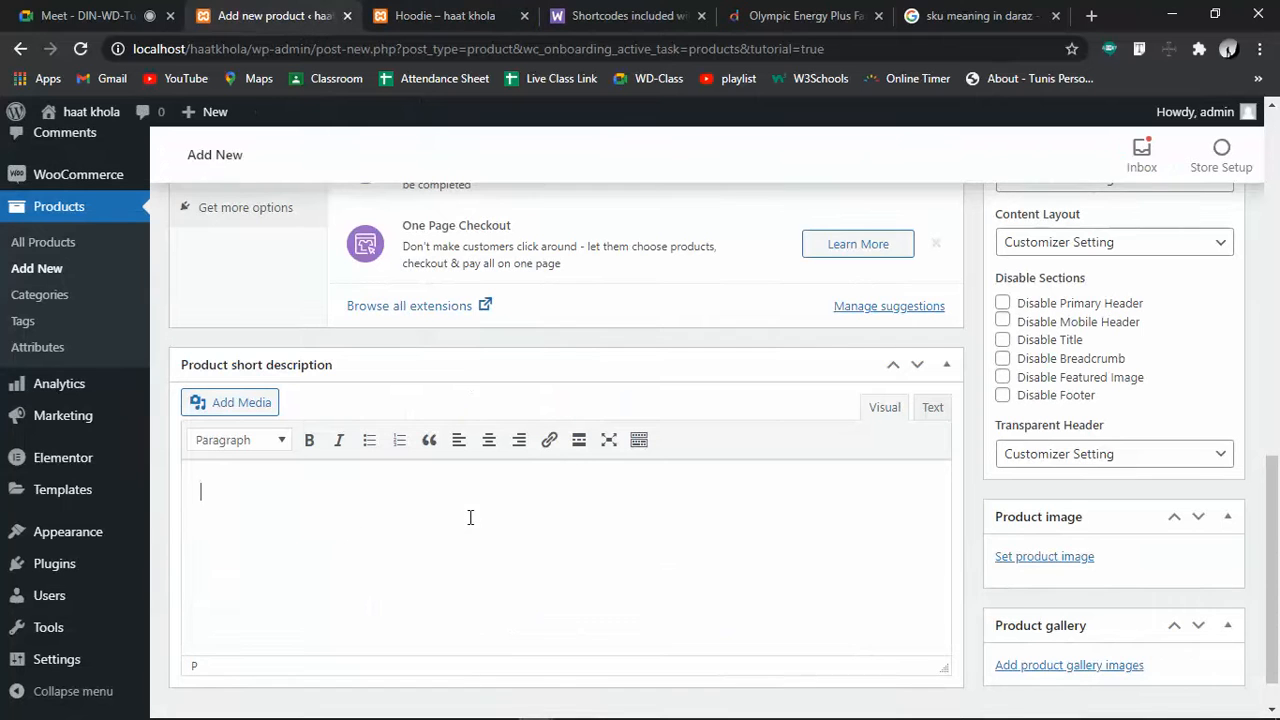
Enter 'This tshirt is awesome' as the short description and start adding product gallery images
type("h")
type("is ")
type("tshir")
type("t is lo")
type("oging g")
key("BackSpace")
key("BackSpace")
key("BackSpace")
key("BackSpace")
key("BackSpace")
key("BackSpace")
key("BackSpace")
key("BackSpace")
key("BackSpace")
key("BackSpace")
key("BackSpace")
type("is awesome")
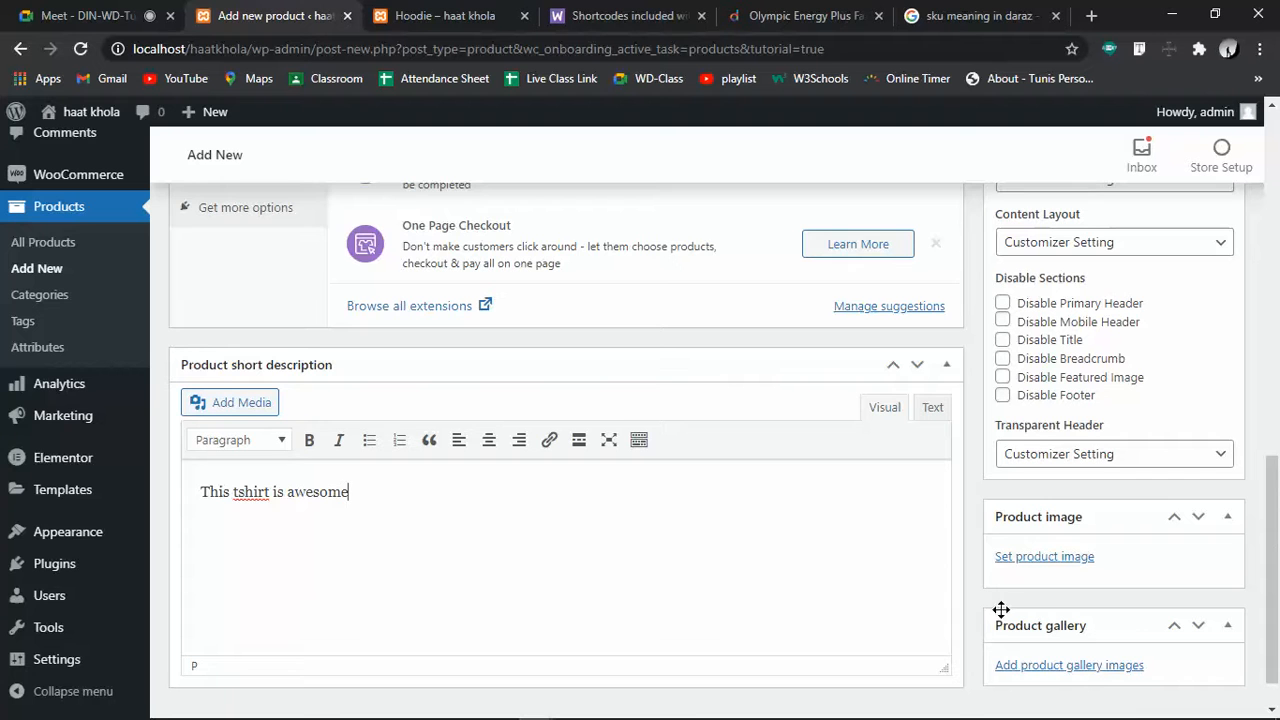
scroll(700, 571, "up", 6)
scroll(702, 580, "down", 5)
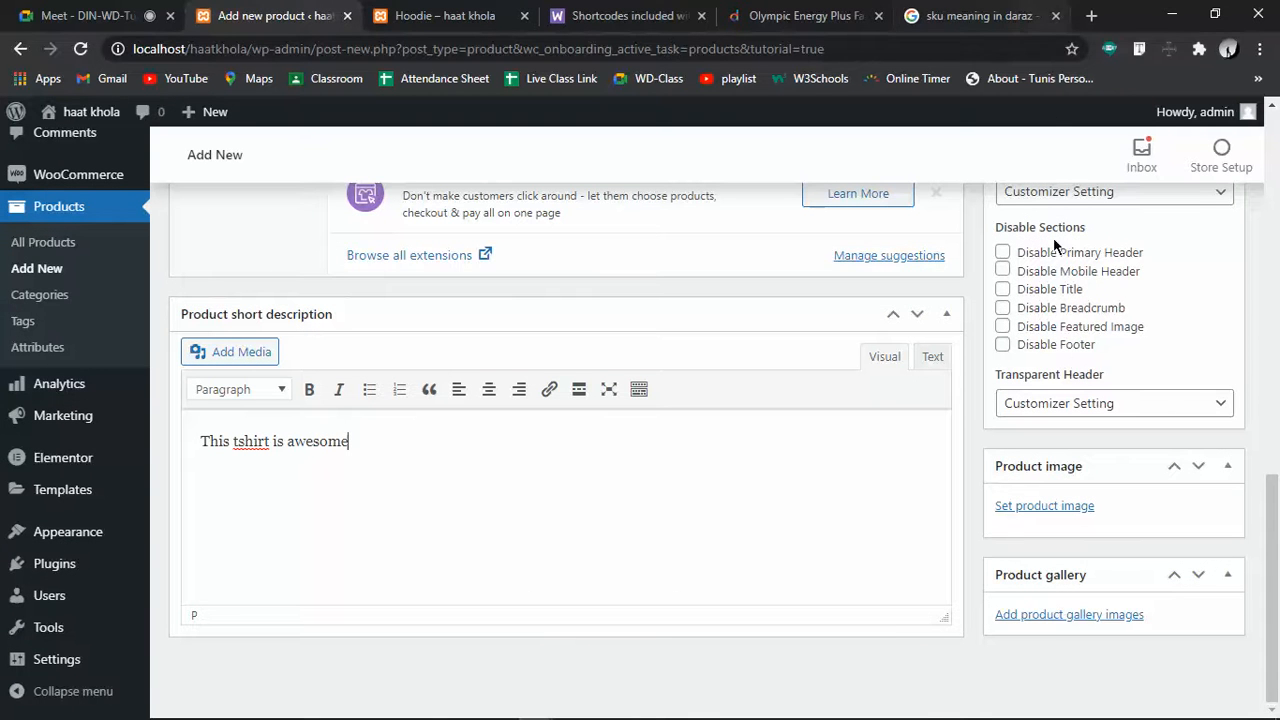
left_click(1084, 617)
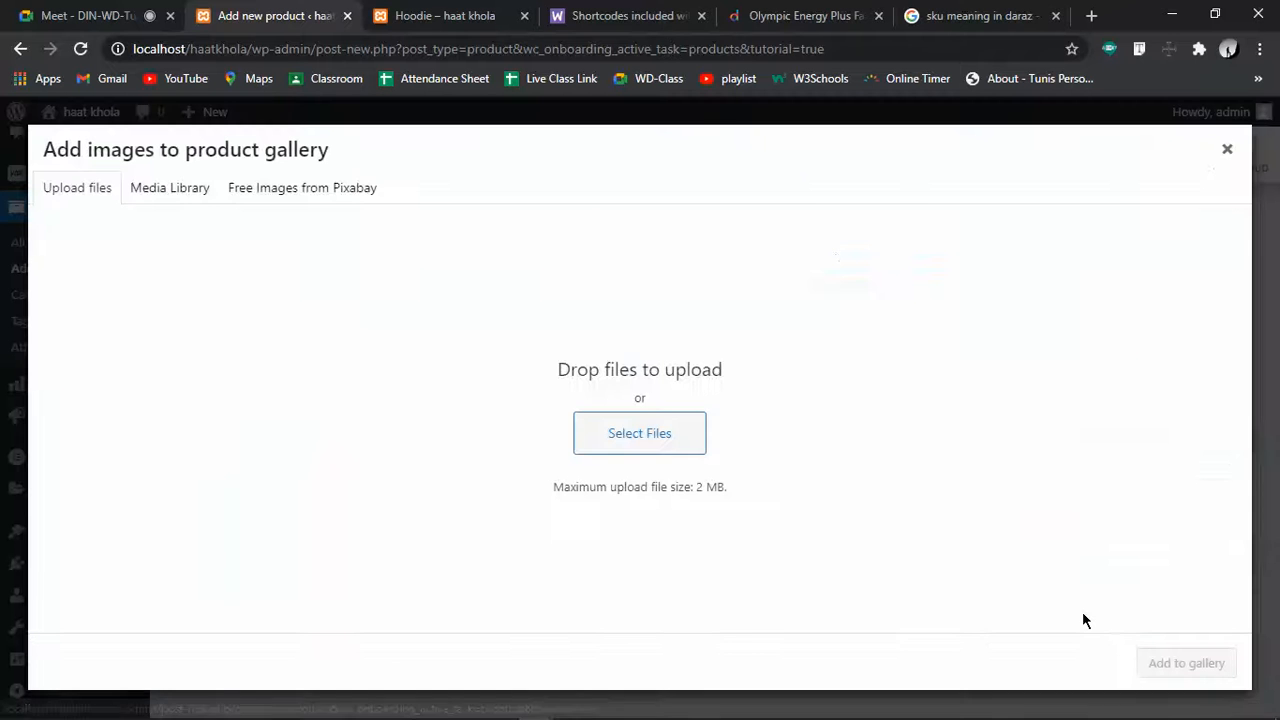
Browse the upload dialog to the promissionmcss images\blog folder on drive E:
left_click(700, 440)
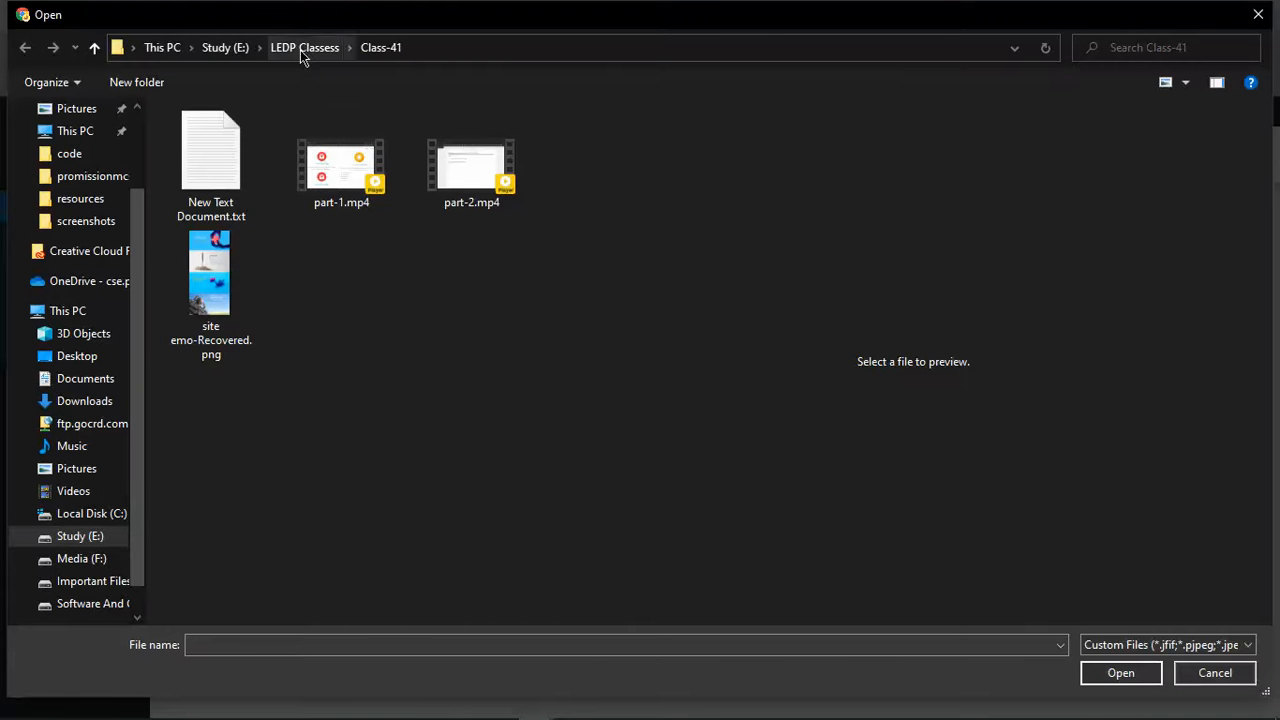
left_click(215, 48)
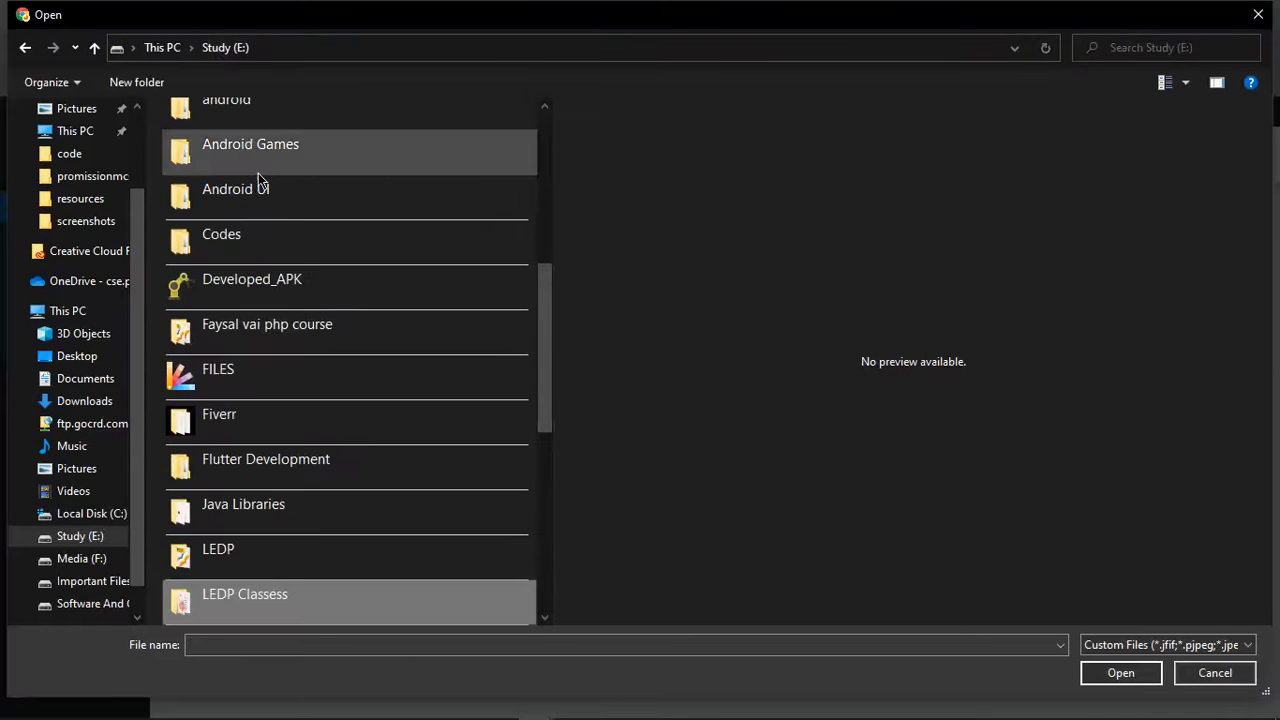
double_click(278, 421)
double_click(300, 220)
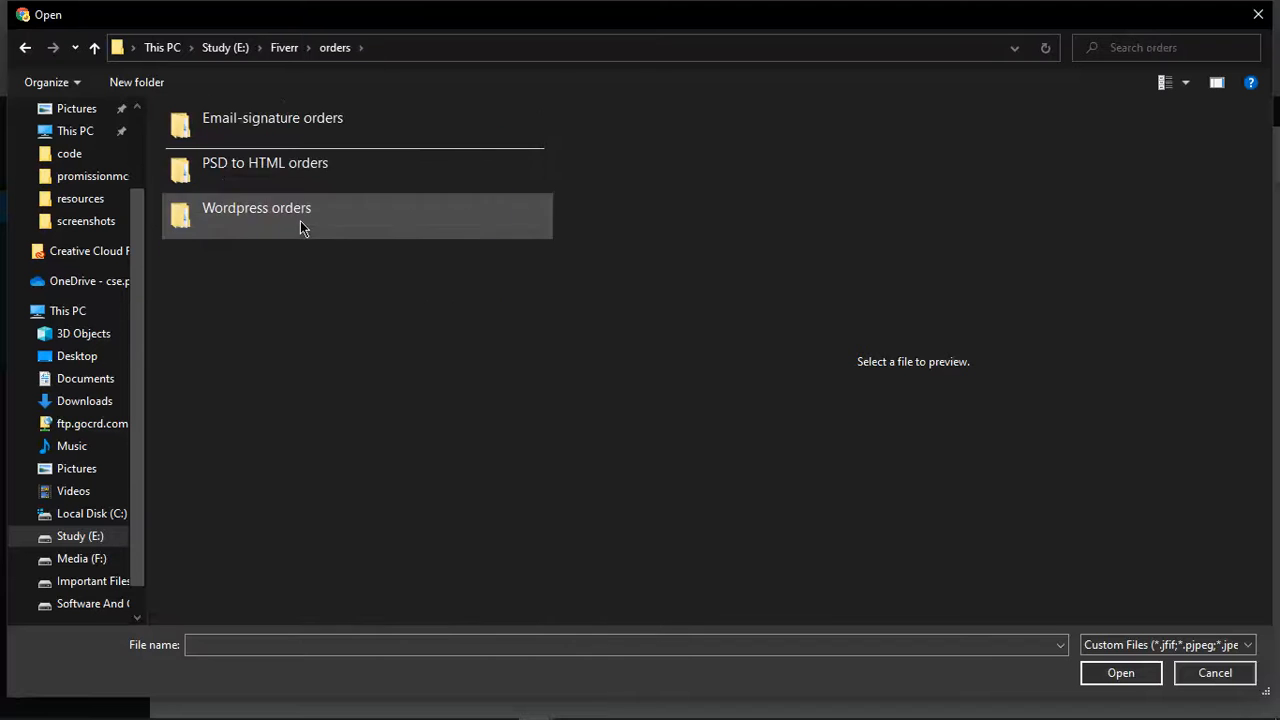
double_click(296, 160)
scroll(326, 381, "down", 20)
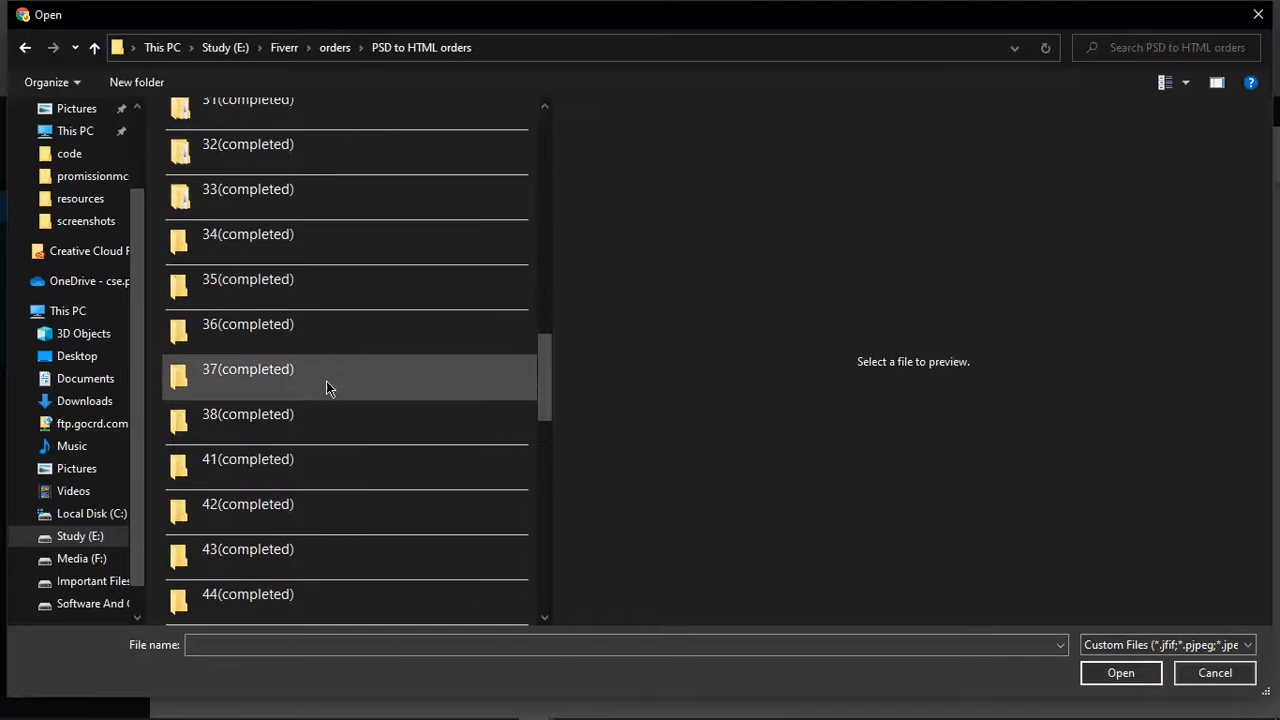
double_click(313, 470)
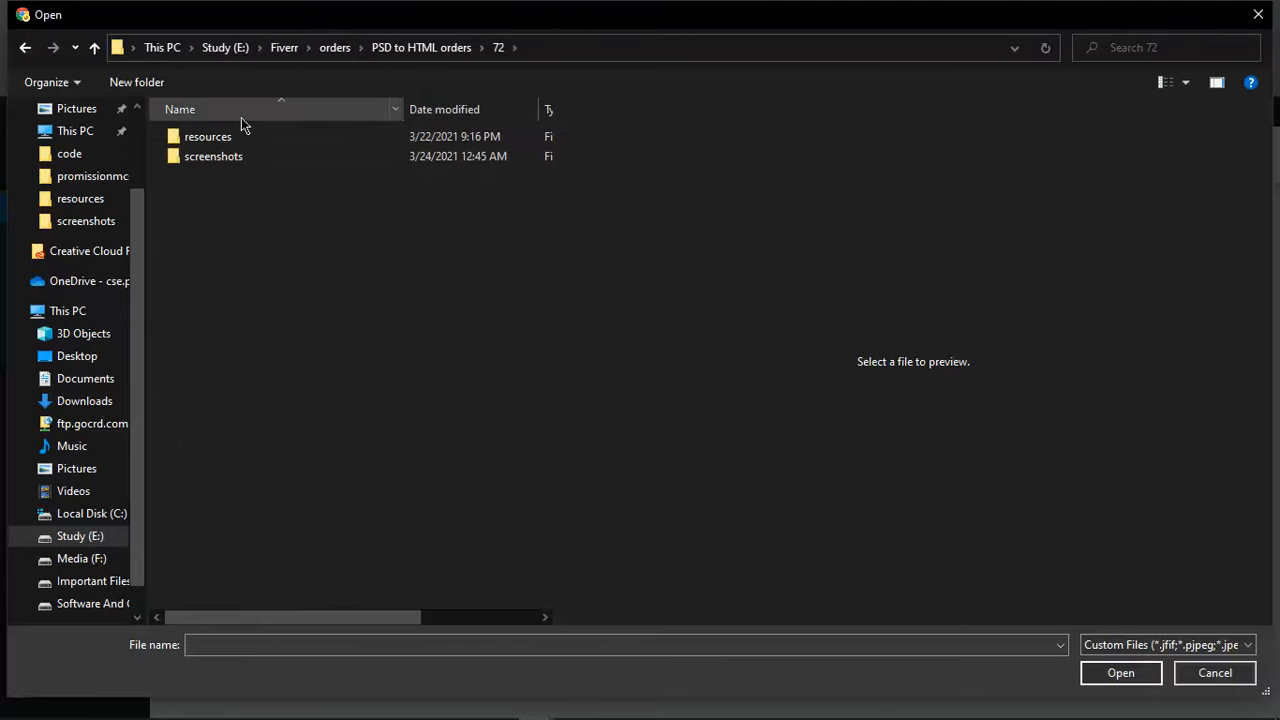
double_click(246, 136)
double_click(246, 136)
double_click(247, 135)
left_click(239, 143)
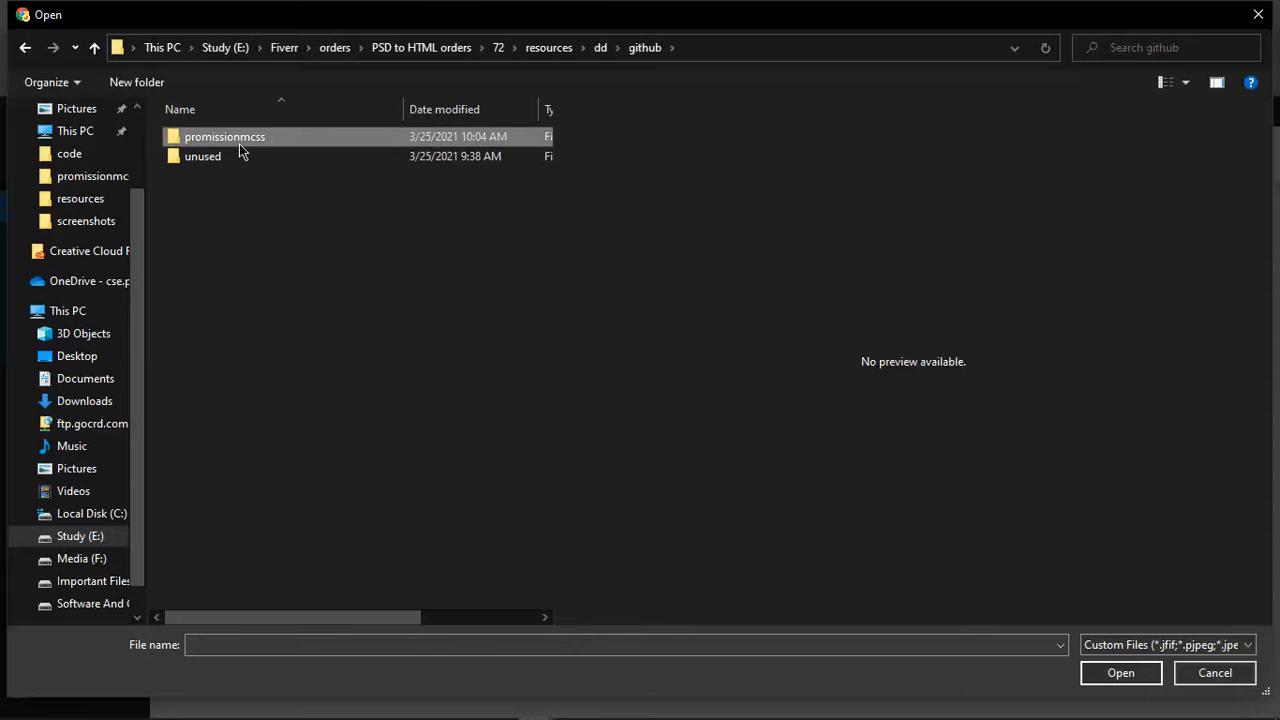
double_click(239, 143)
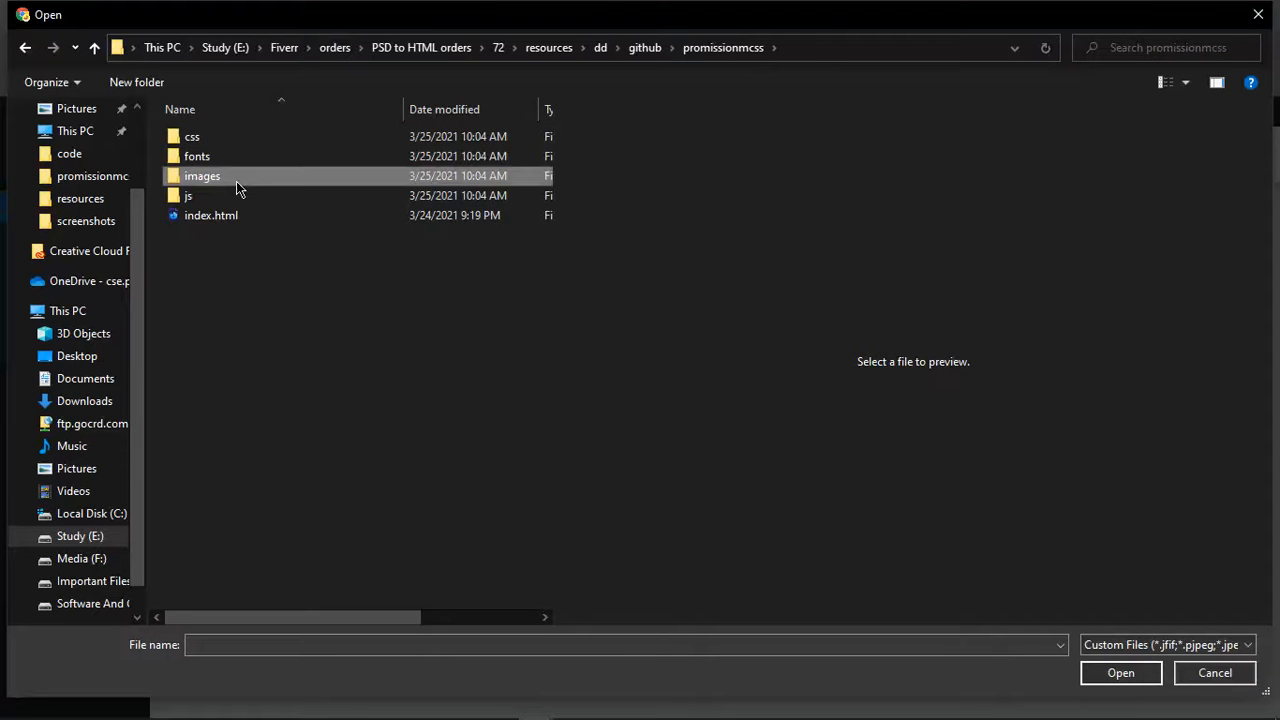
double_click(236, 181)
left_click(460, 160)
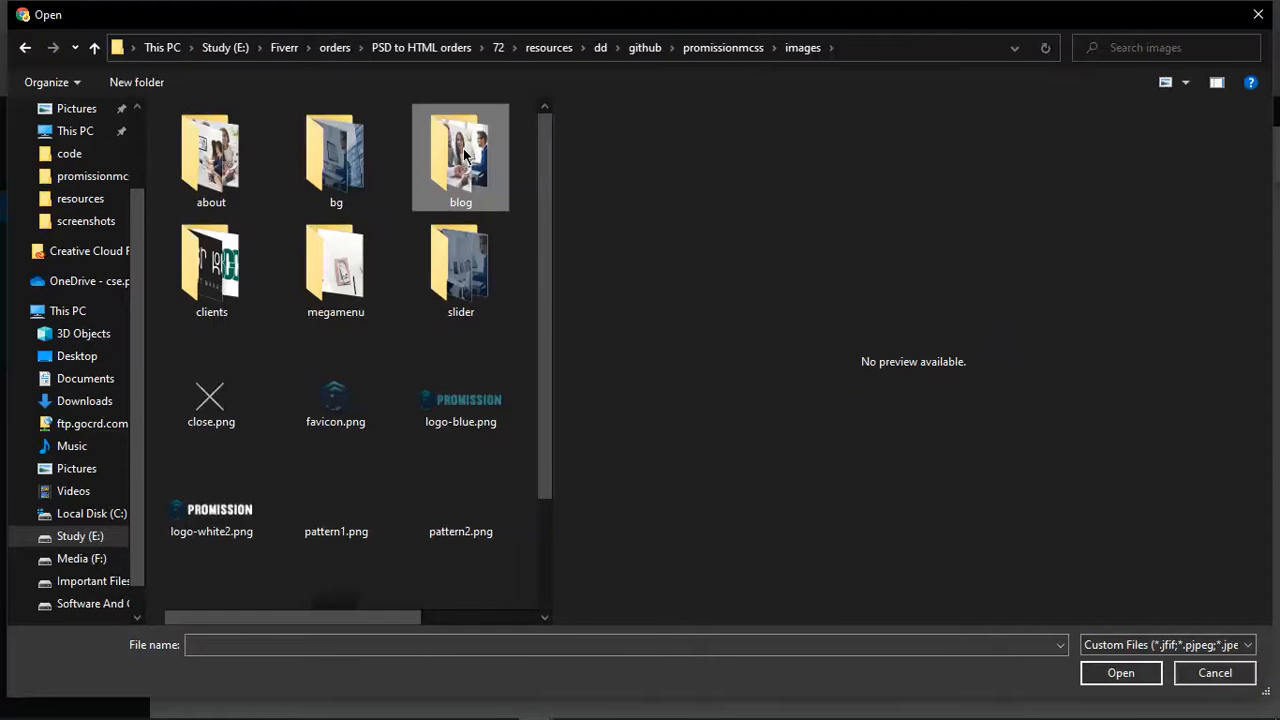
double_click(460, 160)
Upload 1.jpg, 2.jpg and news3.jpg from the blog folder
left_click(250, 195)
left_click(340, 165, "ctrl")
left_click(460, 190, "ctrl")
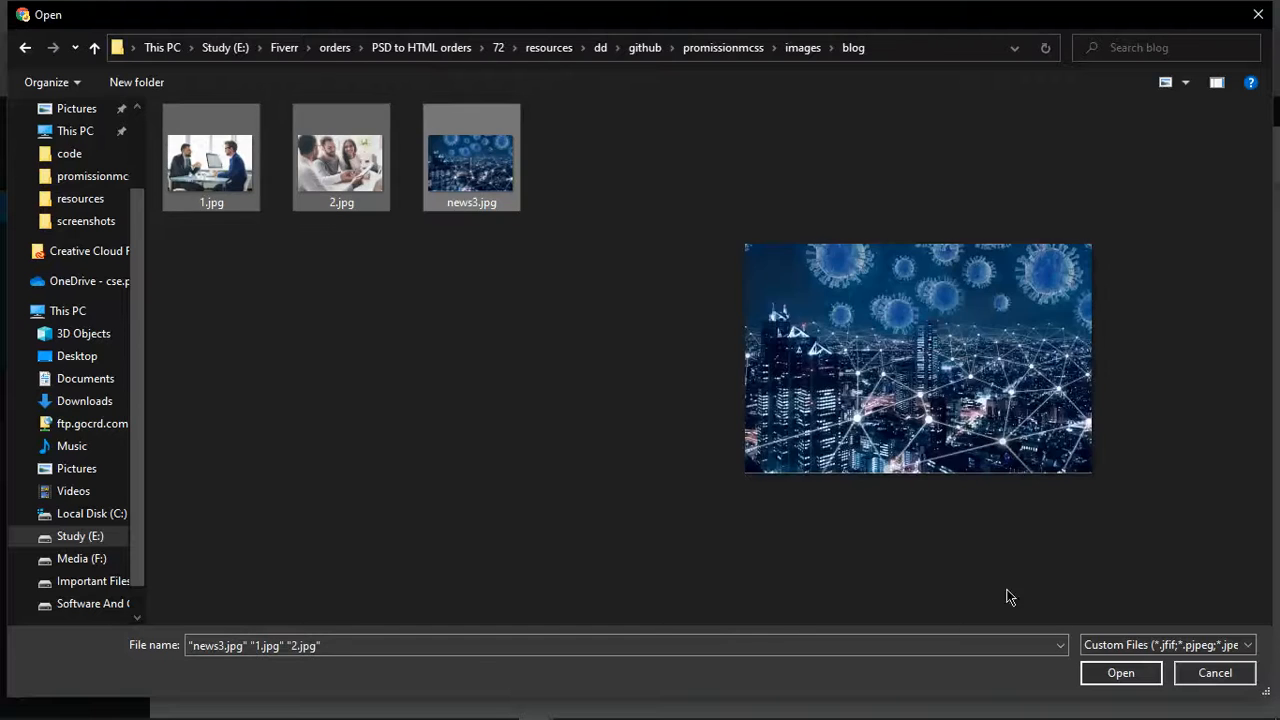
left_click(1133, 674)
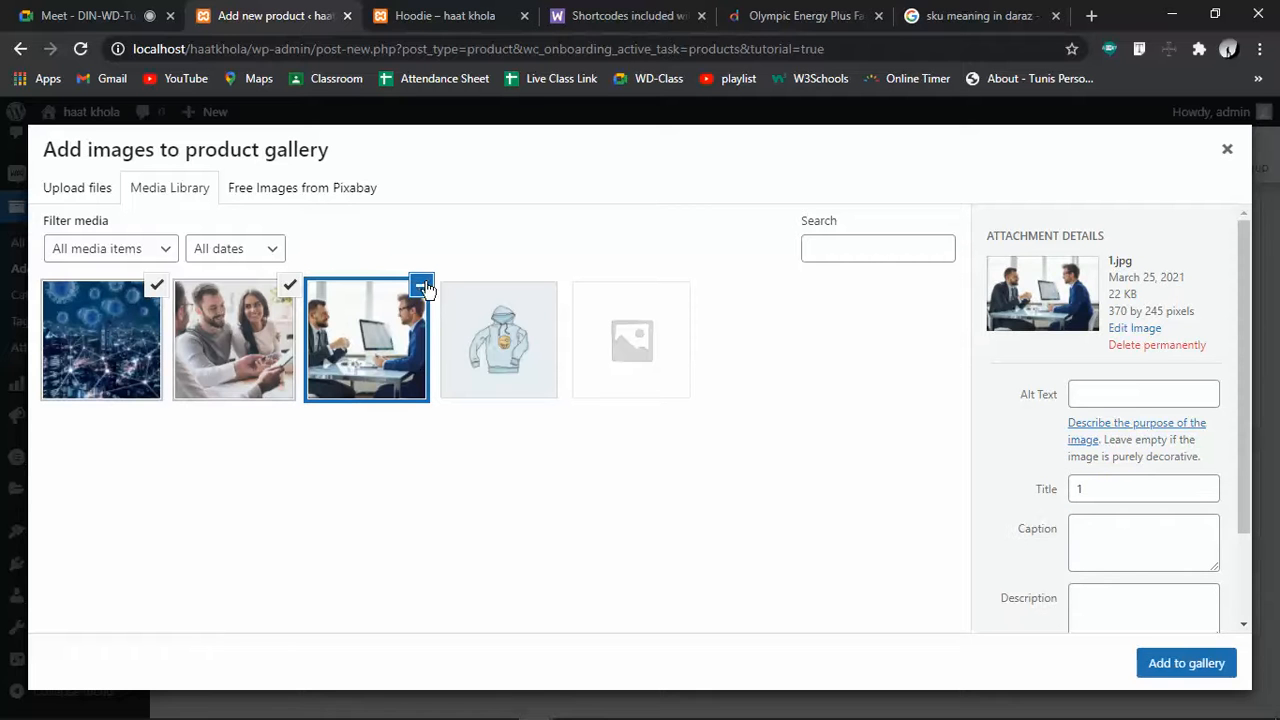
Put the three images into the gallery and set news3.jpg as the product image
mouse_move(1248, 700)
left_click(1214, 663)
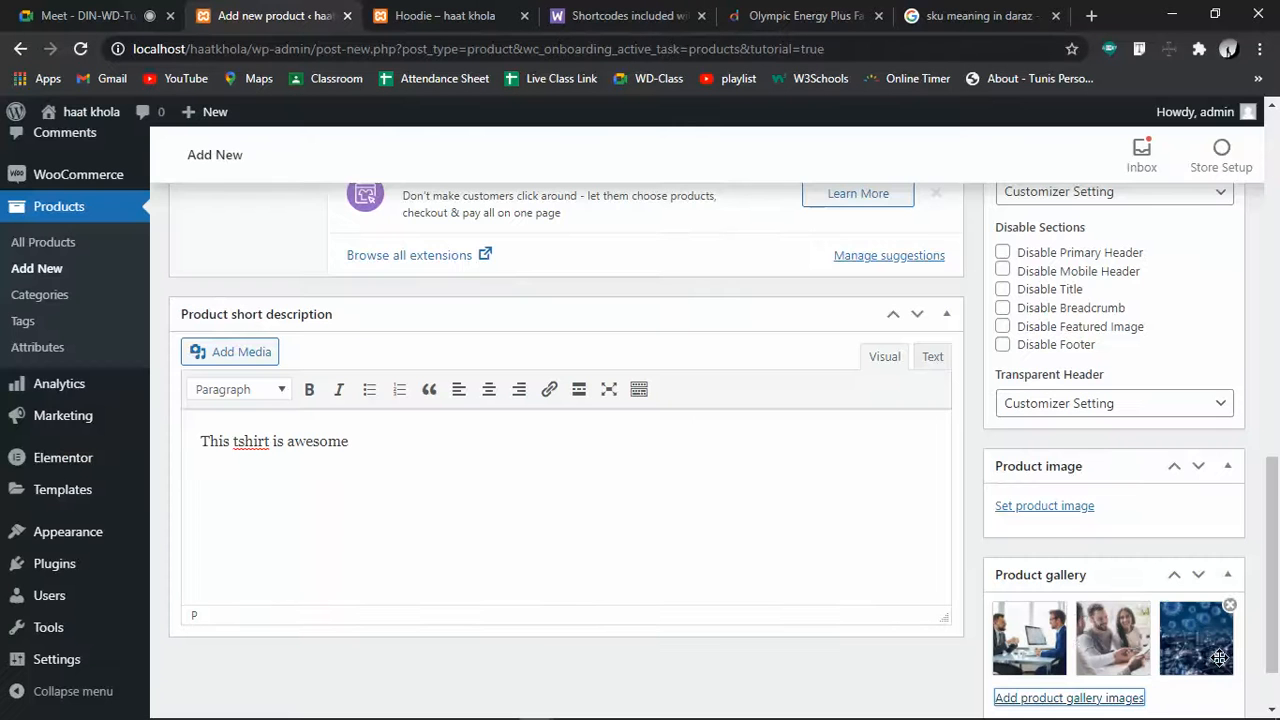
scroll(1083, 655, "down", 1)
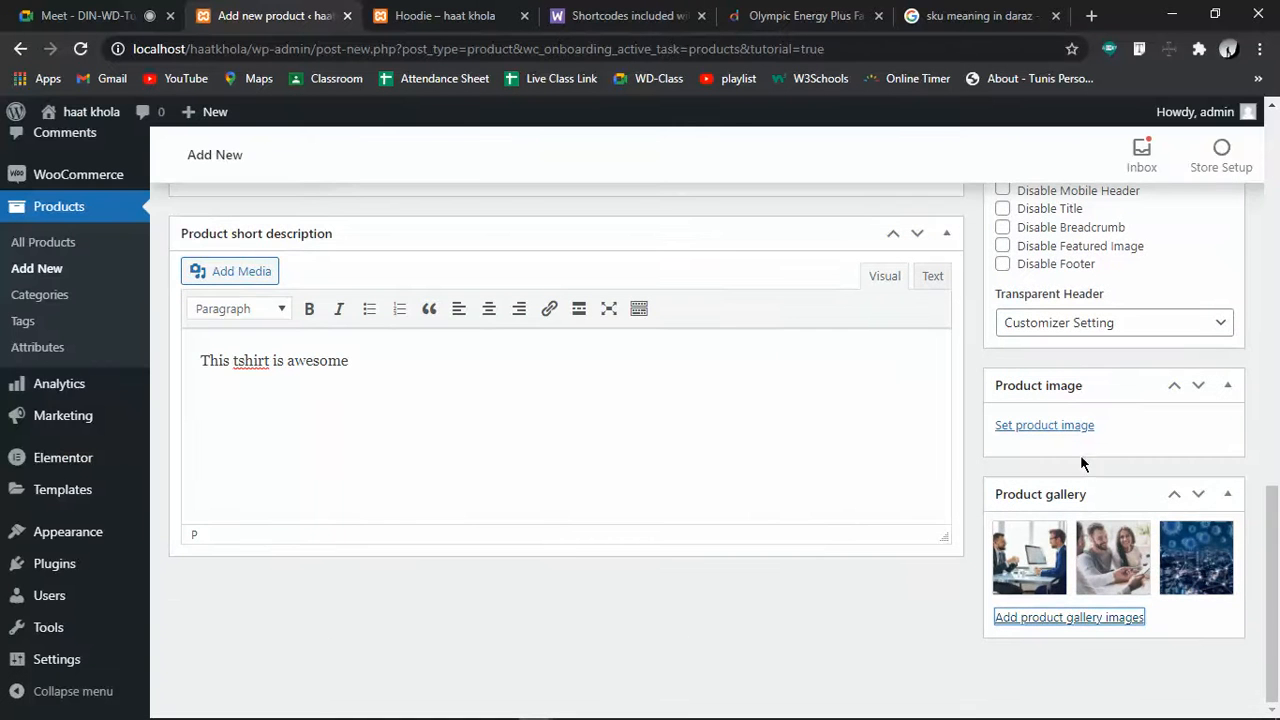
left_click(1069, 429)
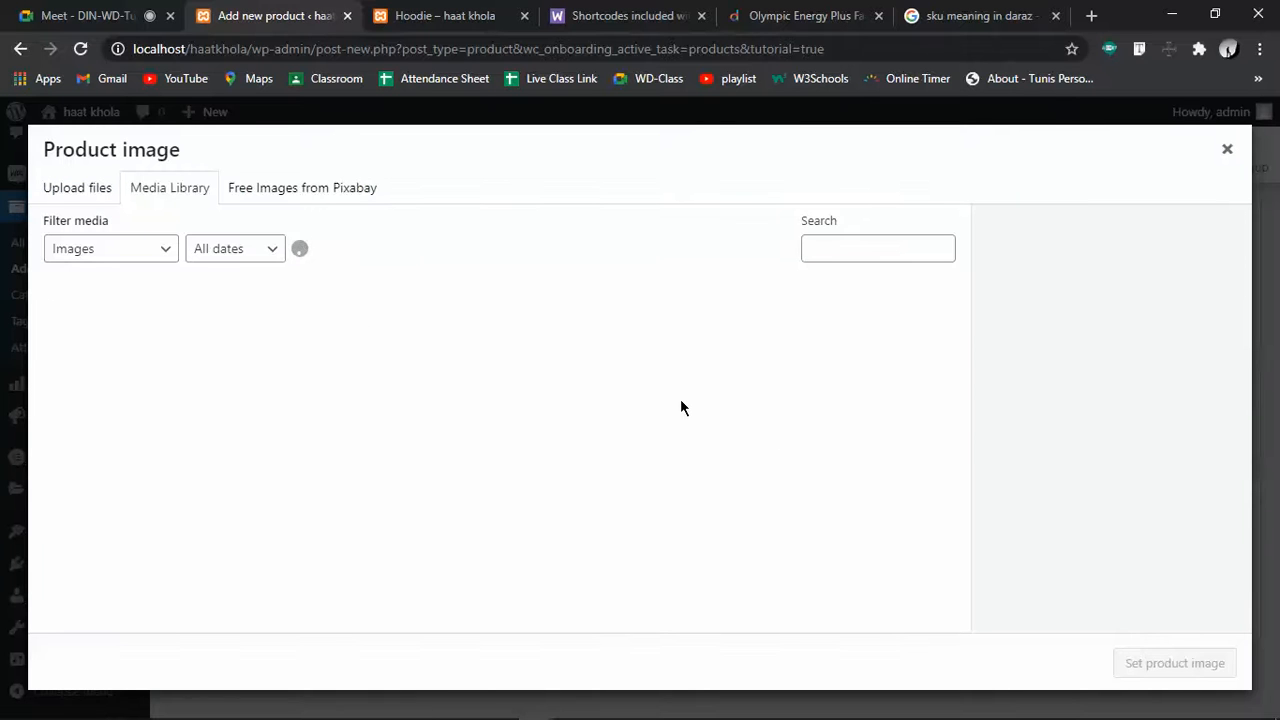
left_click(116, 328)
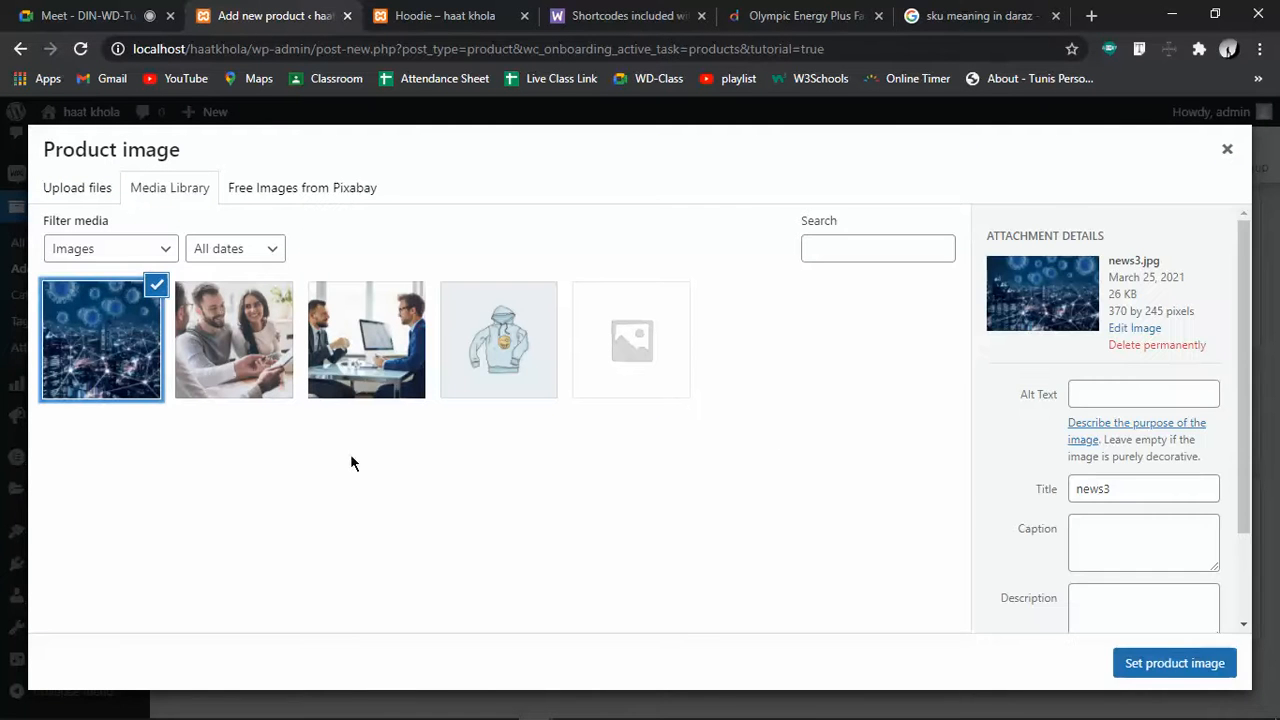
left_click(1171, 663)
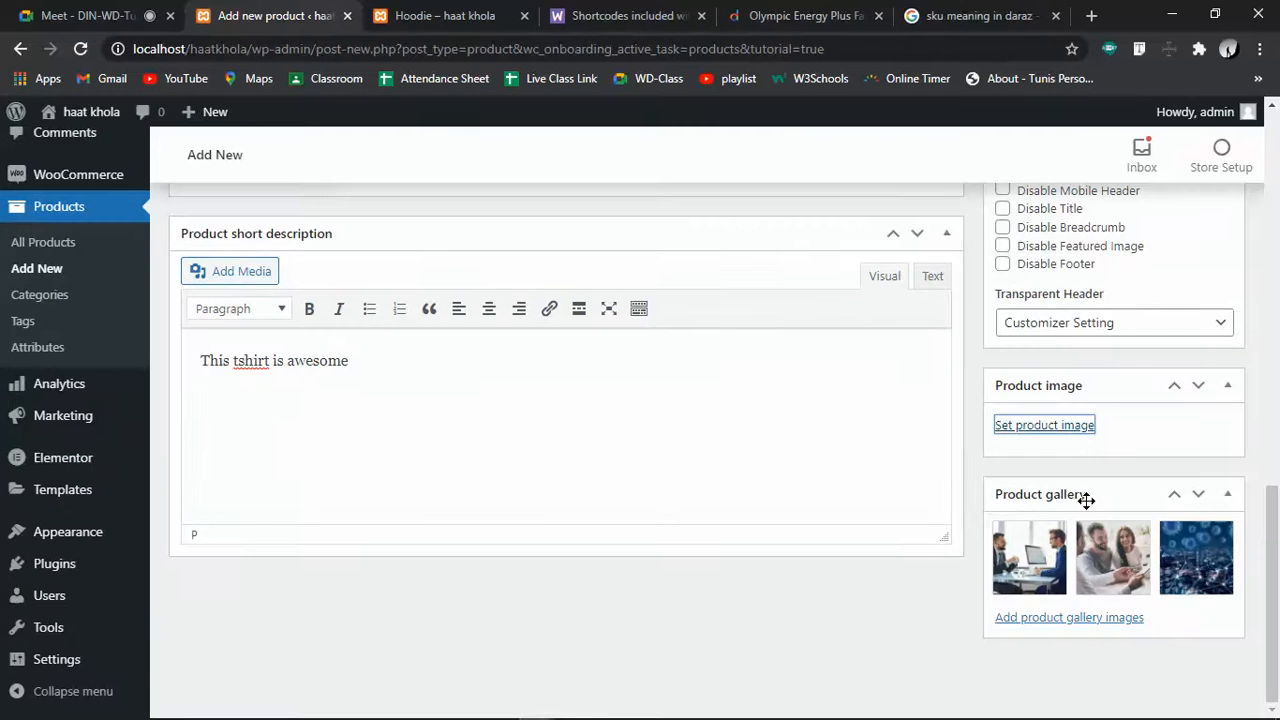
Collapse the Astra Settings panel on the product edit page
scroll(1086, 500, "up", 6)
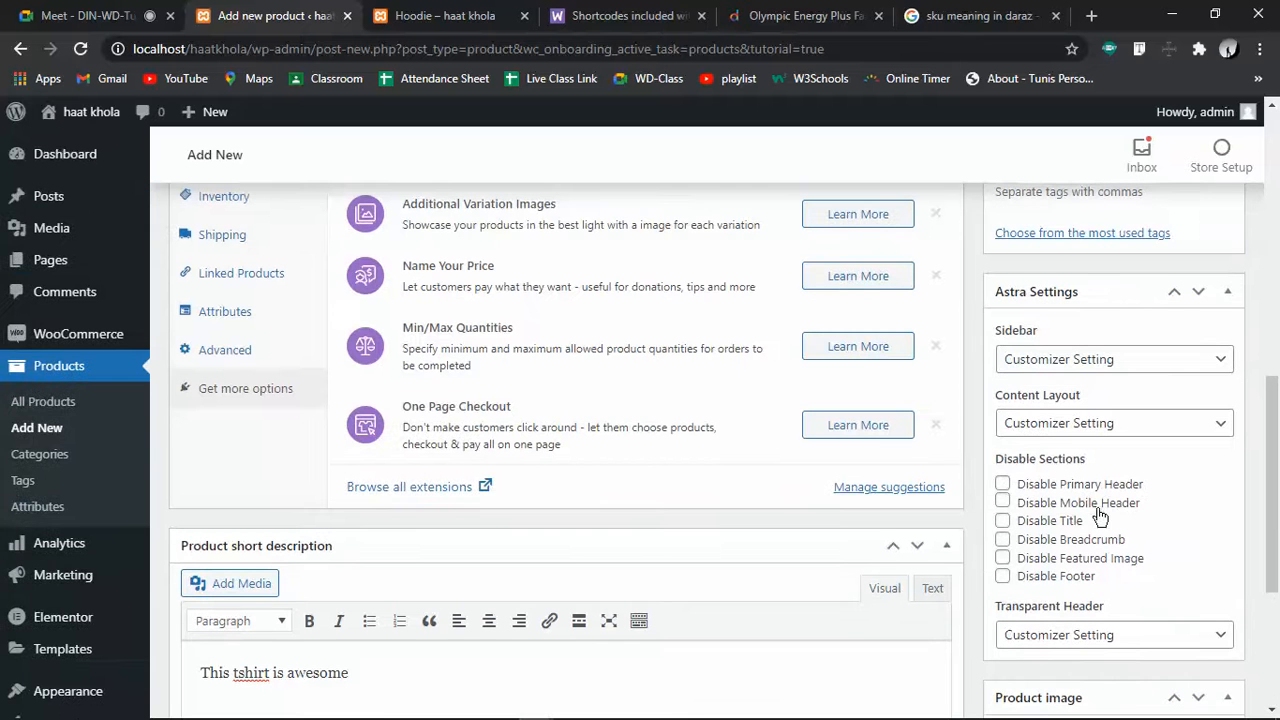
scroll(1089, 575, "down", 3)
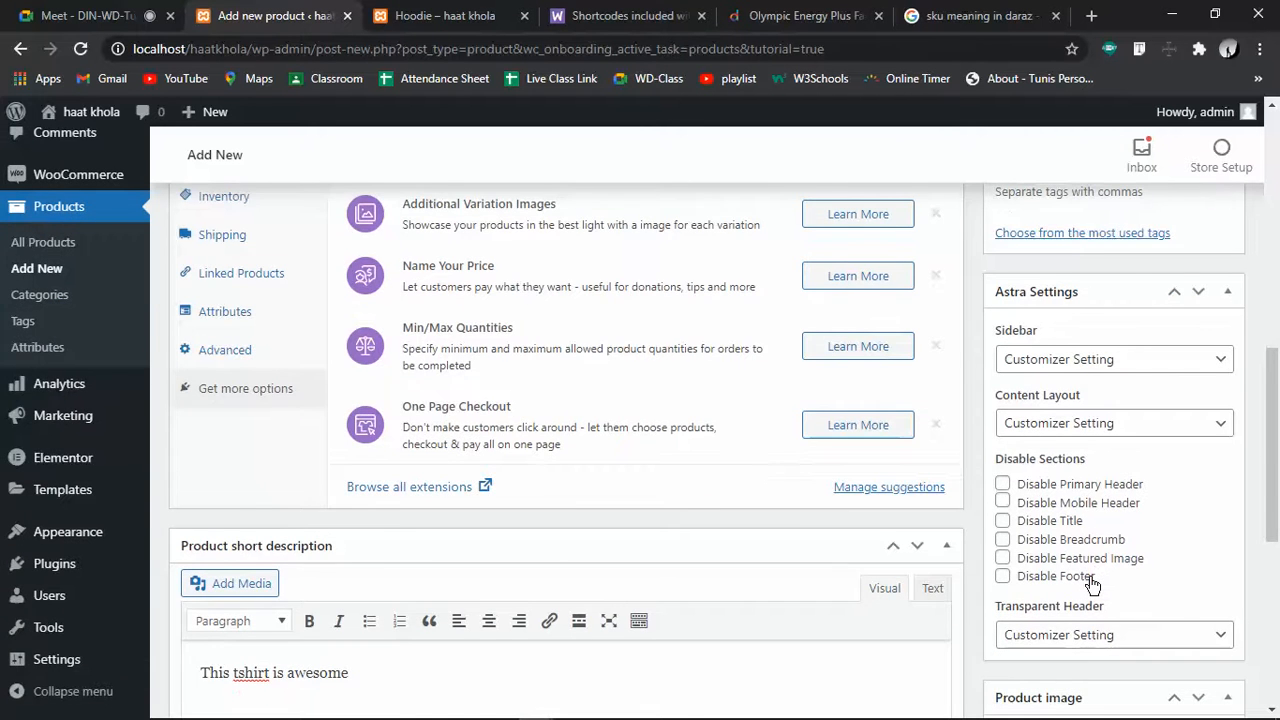
scroll(1090, 583, "up", 3)
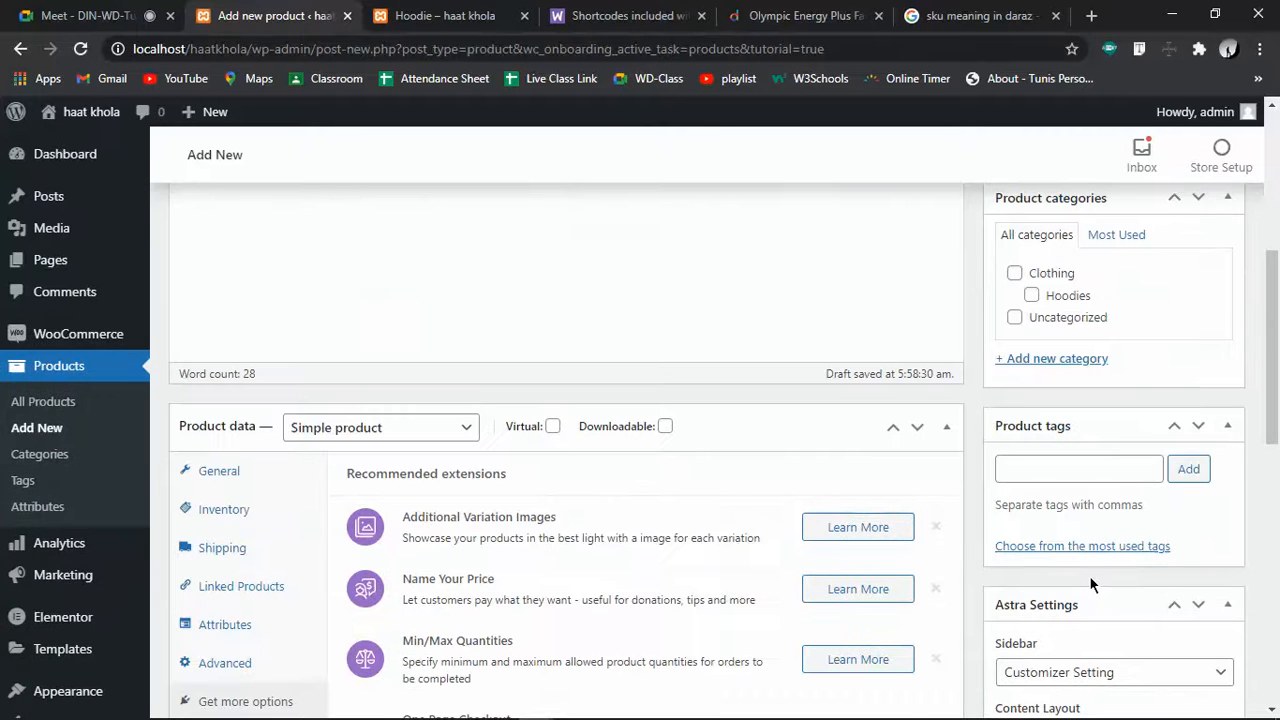
scroll(1090, 583, "down", 4)
scroll(1090, 585, "down", 4)
scroll(1069, 457, "up", 4)
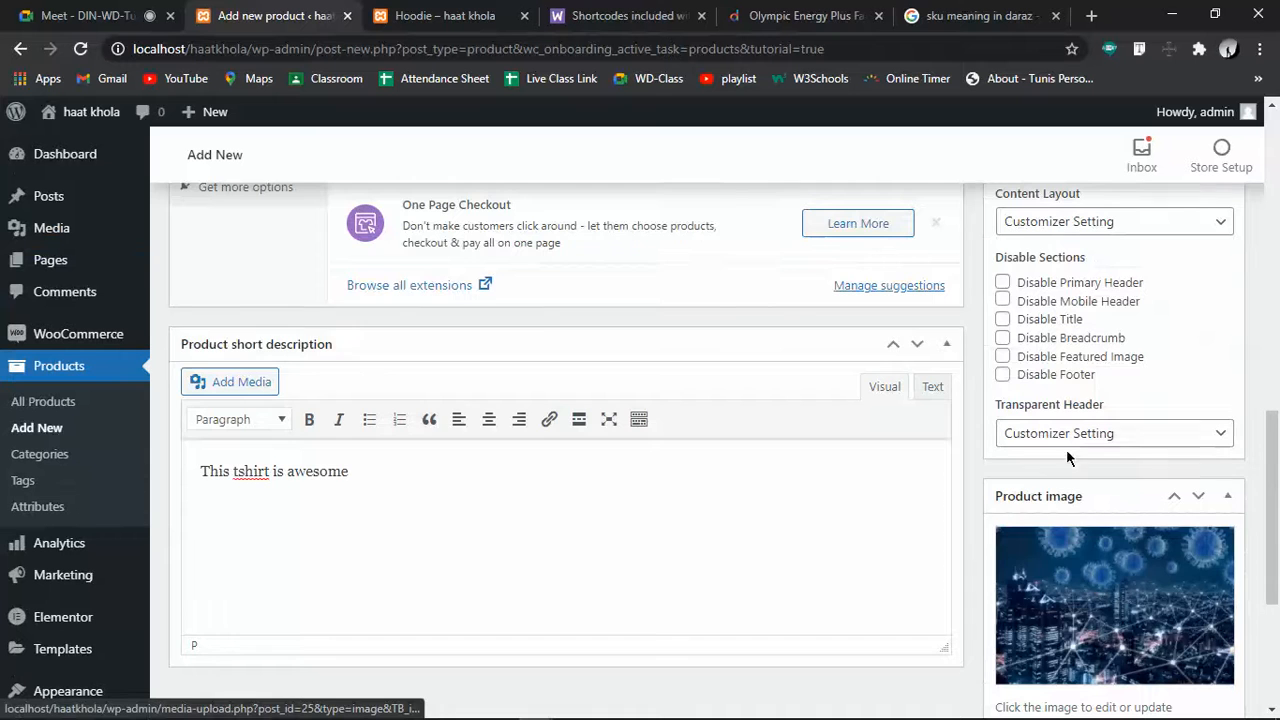
scroll(1067, 457, "up", 3)
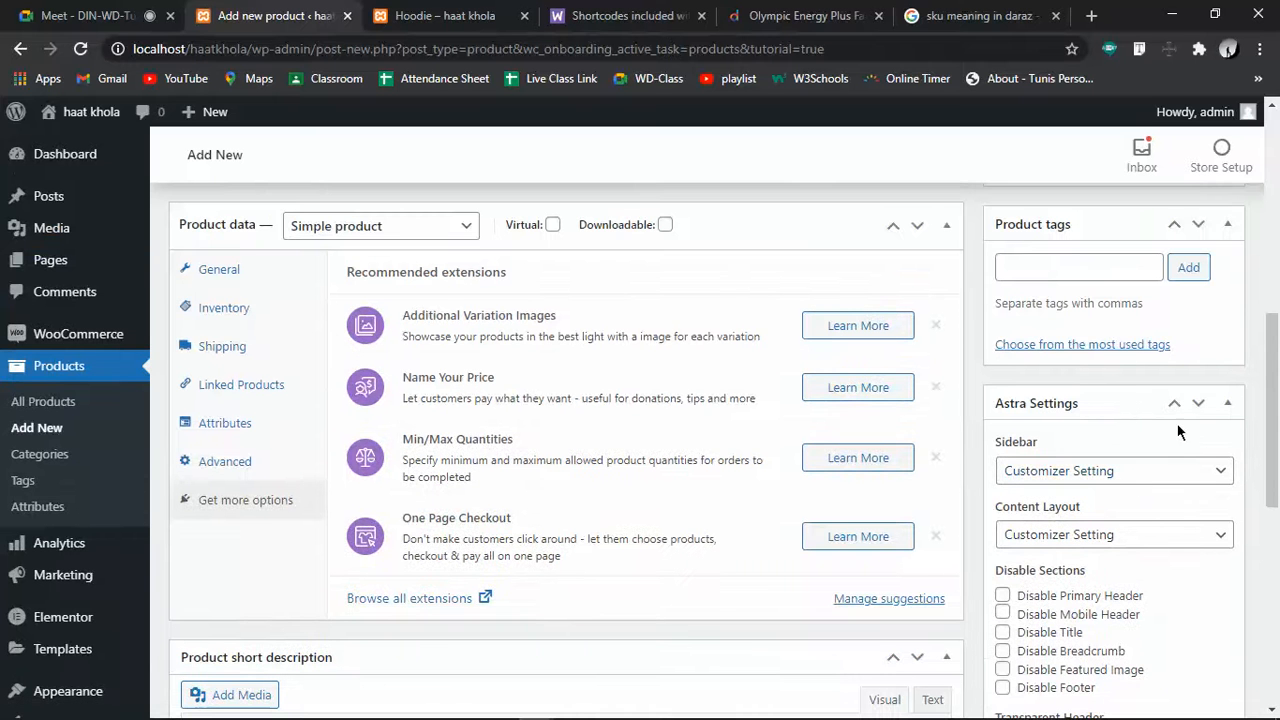
left_click(1226, 405)
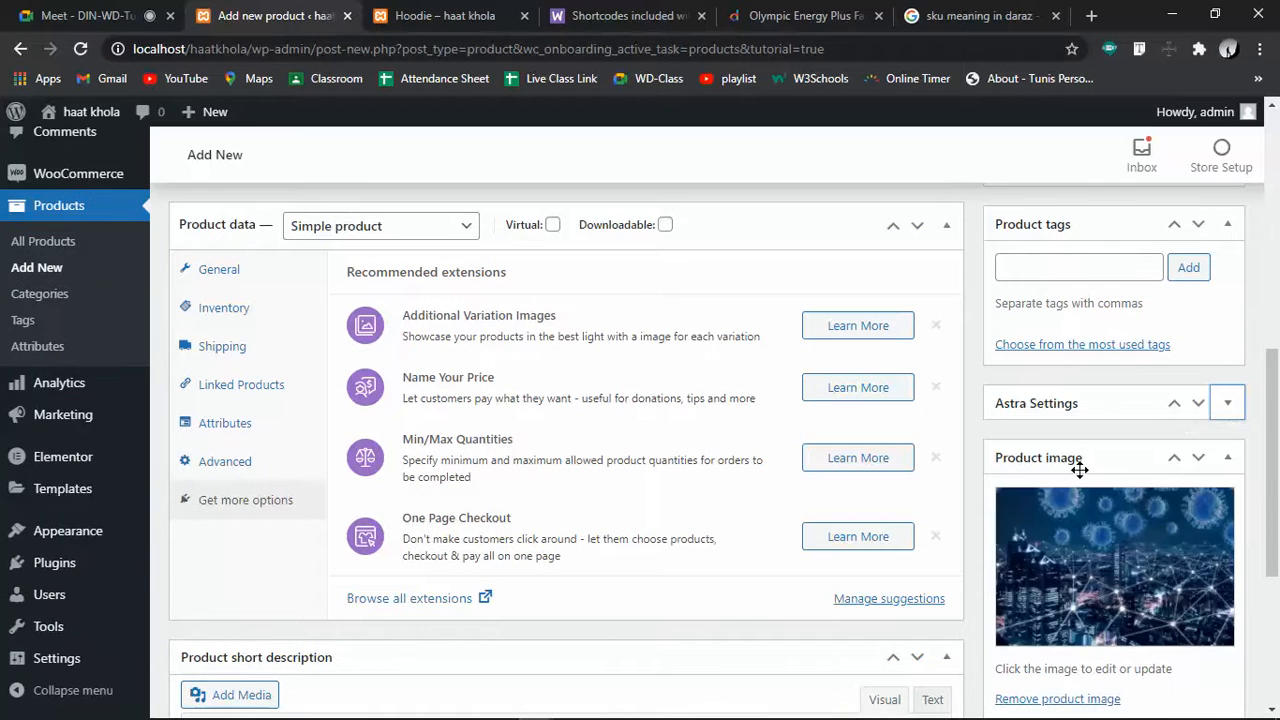
scroll(1082, 478, "up", 3)
scroll(1080, 470, "down", 3)
Add the product tags thirt, genji, shirt and red tshirt
left_click(1079, 256)
type("thirt,")
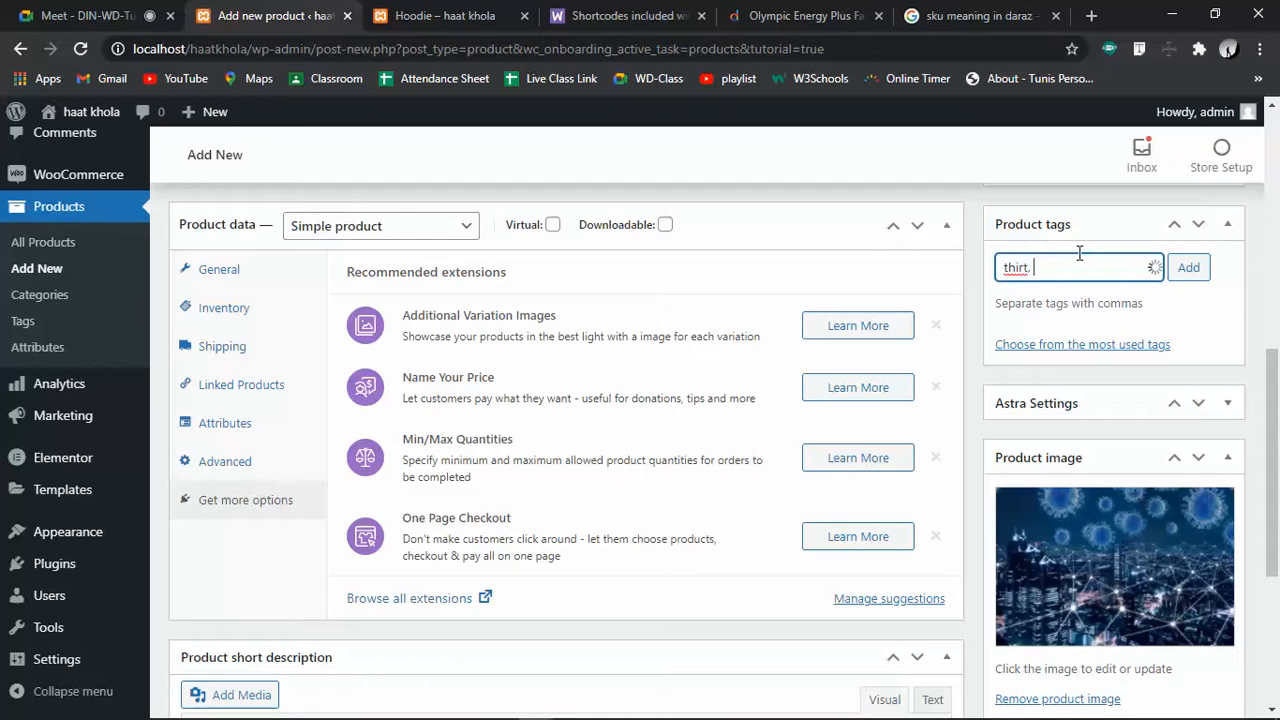
type(" genji, shirt, red tshirts")
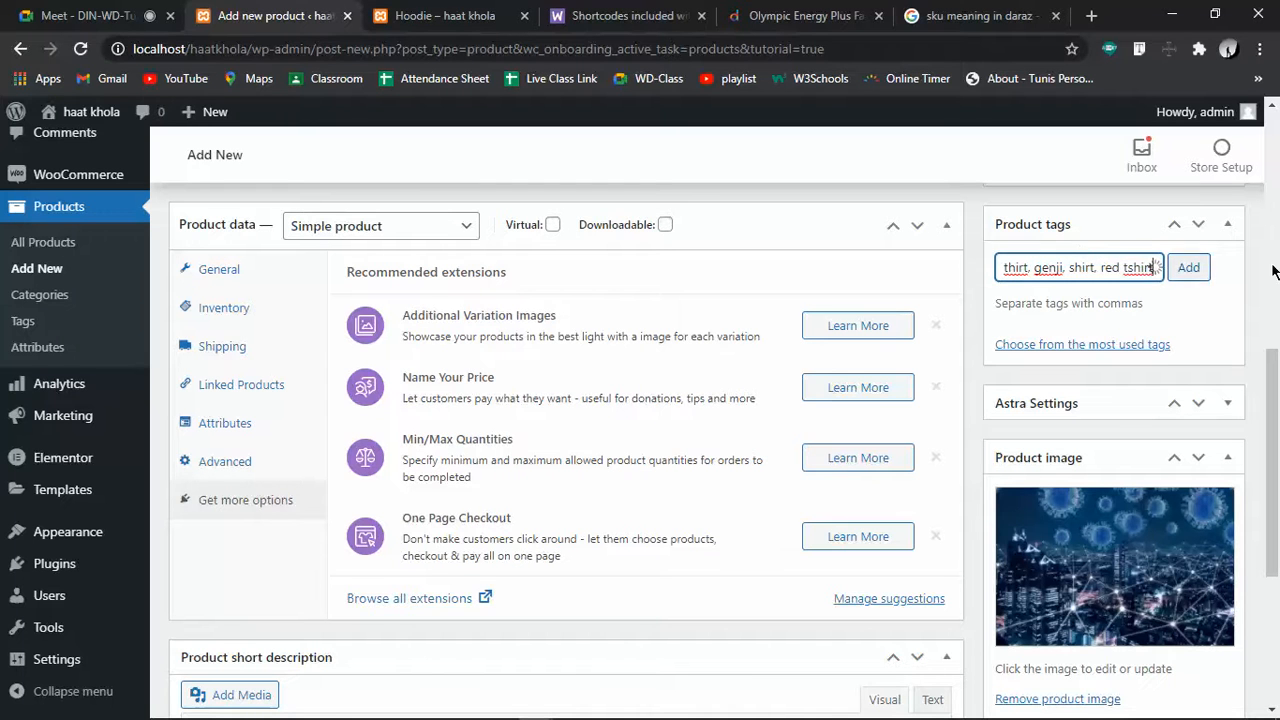
left_click(1196, 272)
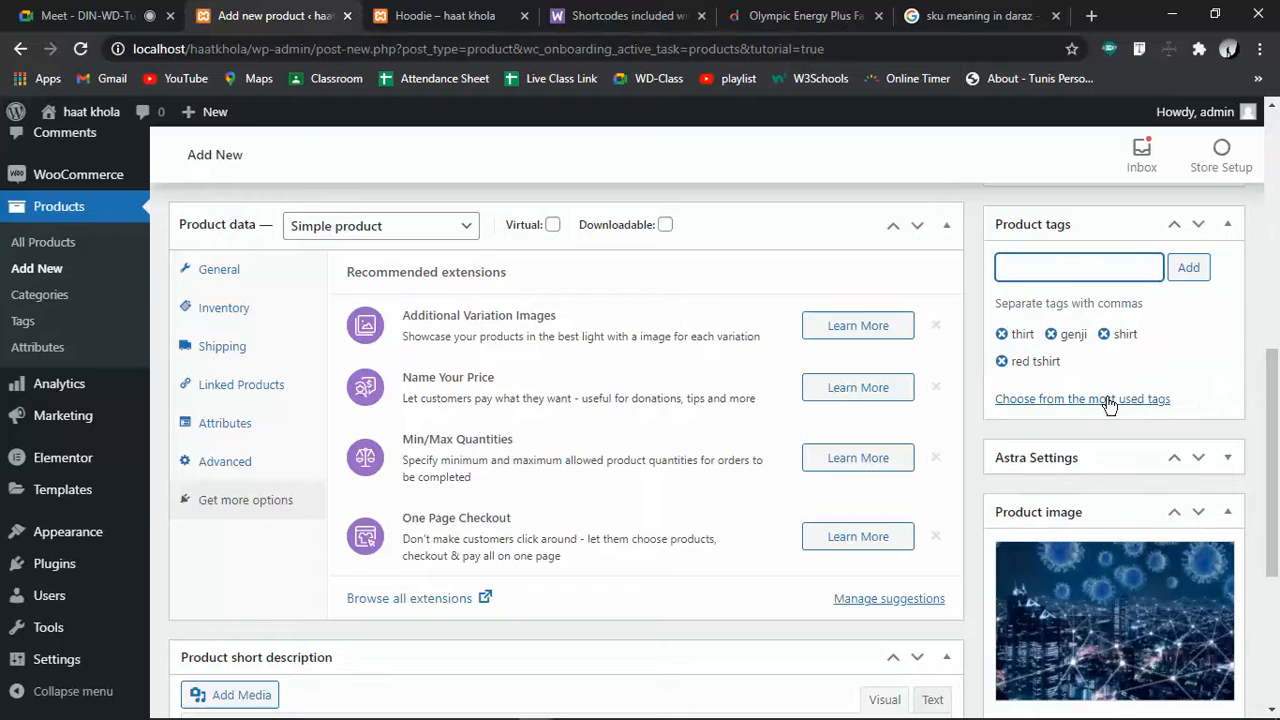
scroll(1110, 400, "up", 3)
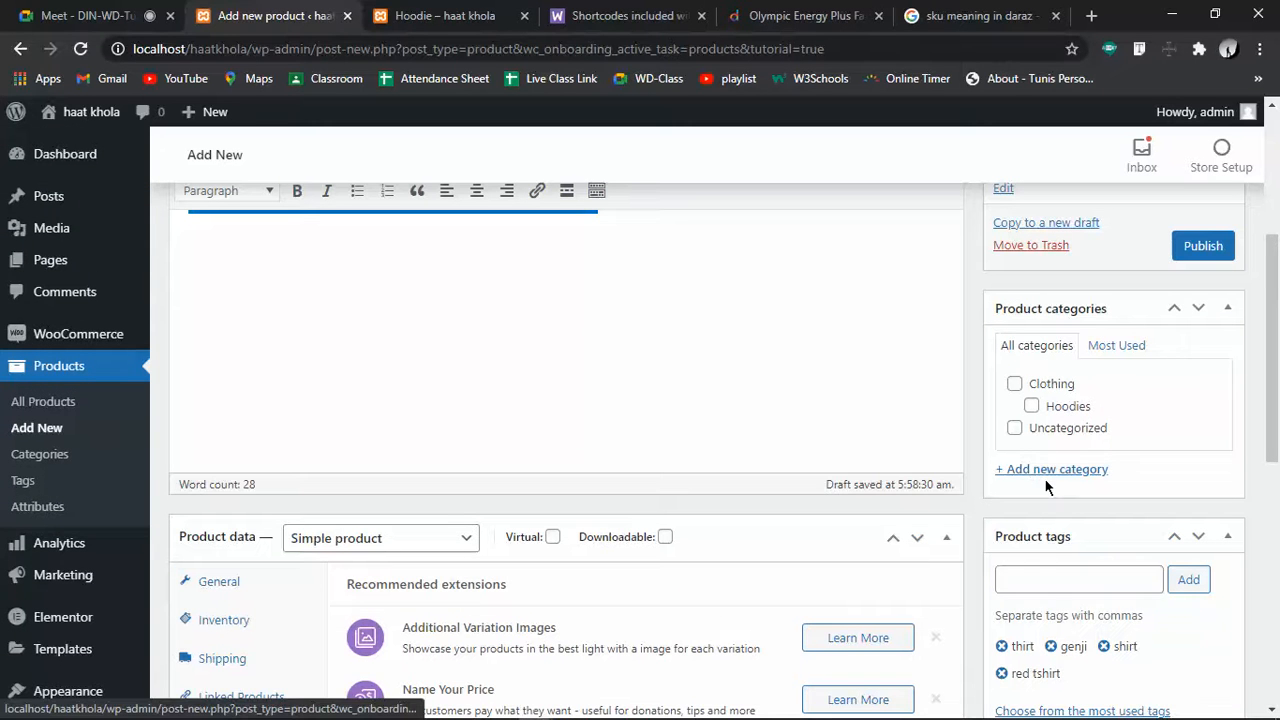
Create a 't-shirt' category with Clothing as its parent category
left_click(1046, 474)
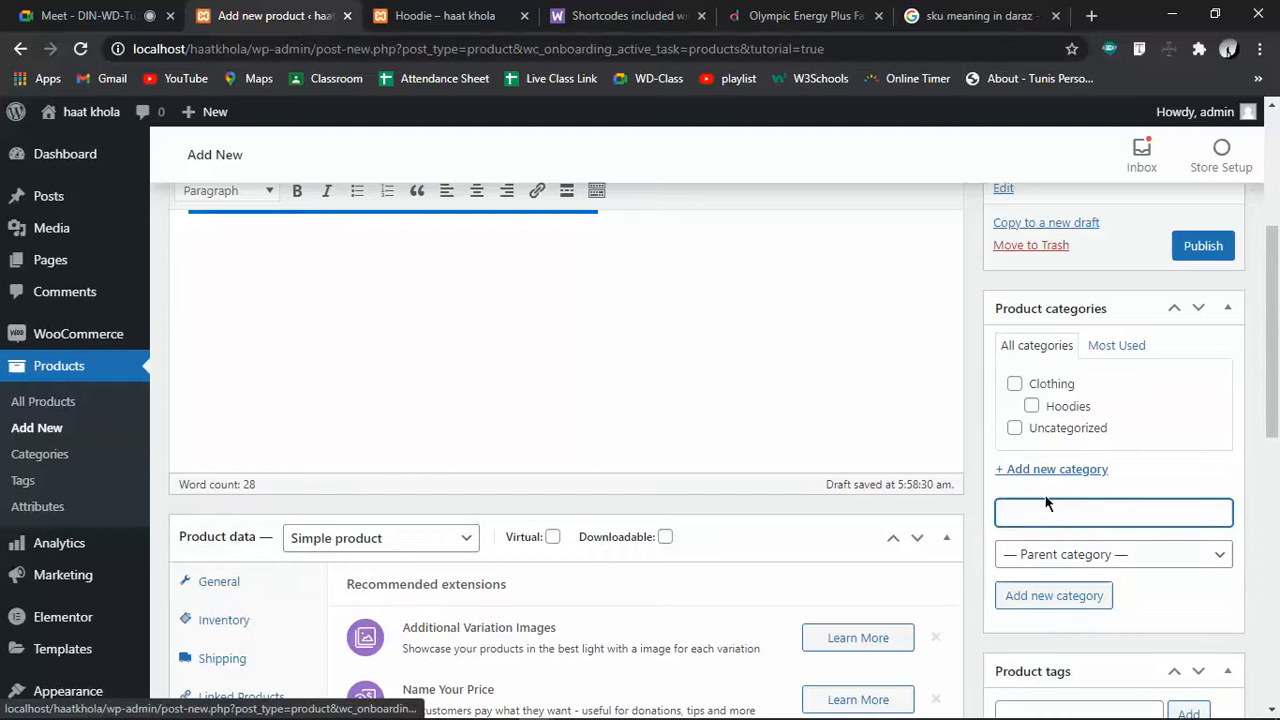
left_click(1069, 560)
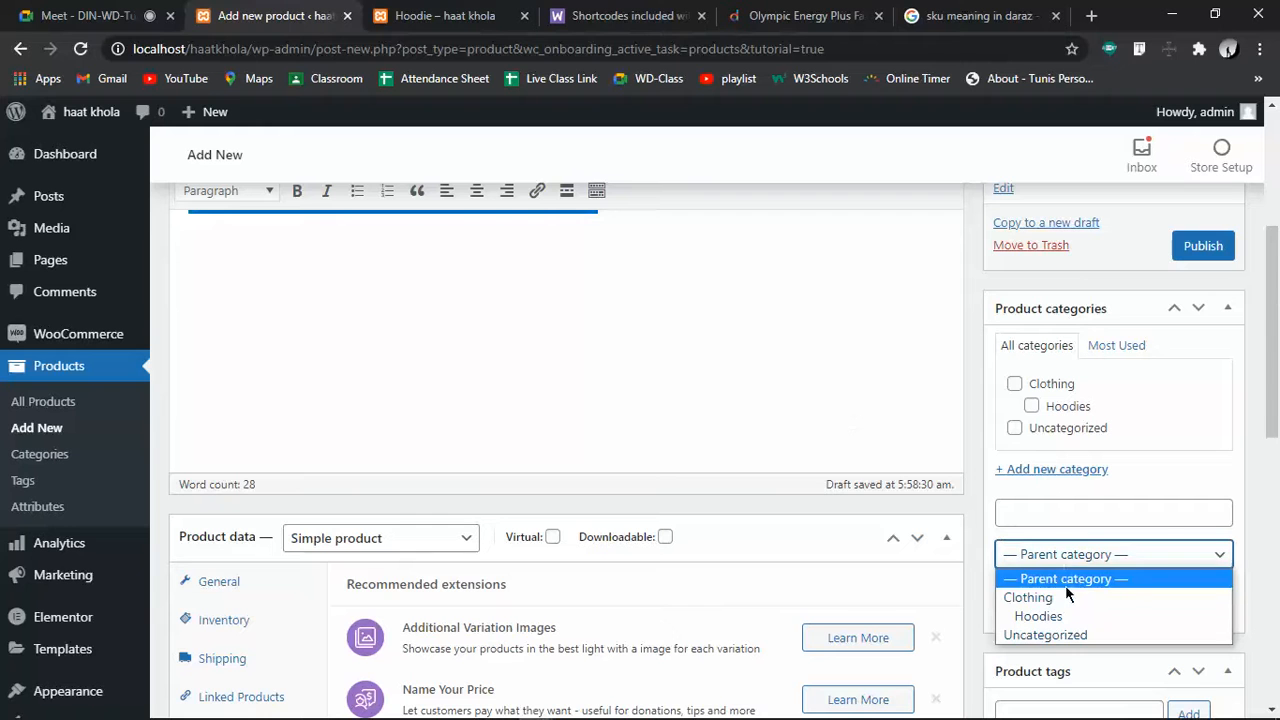
left_click(1030, 597)
left_click(1047, 522)
type("thirs")
key("BackSpace")
type("t")
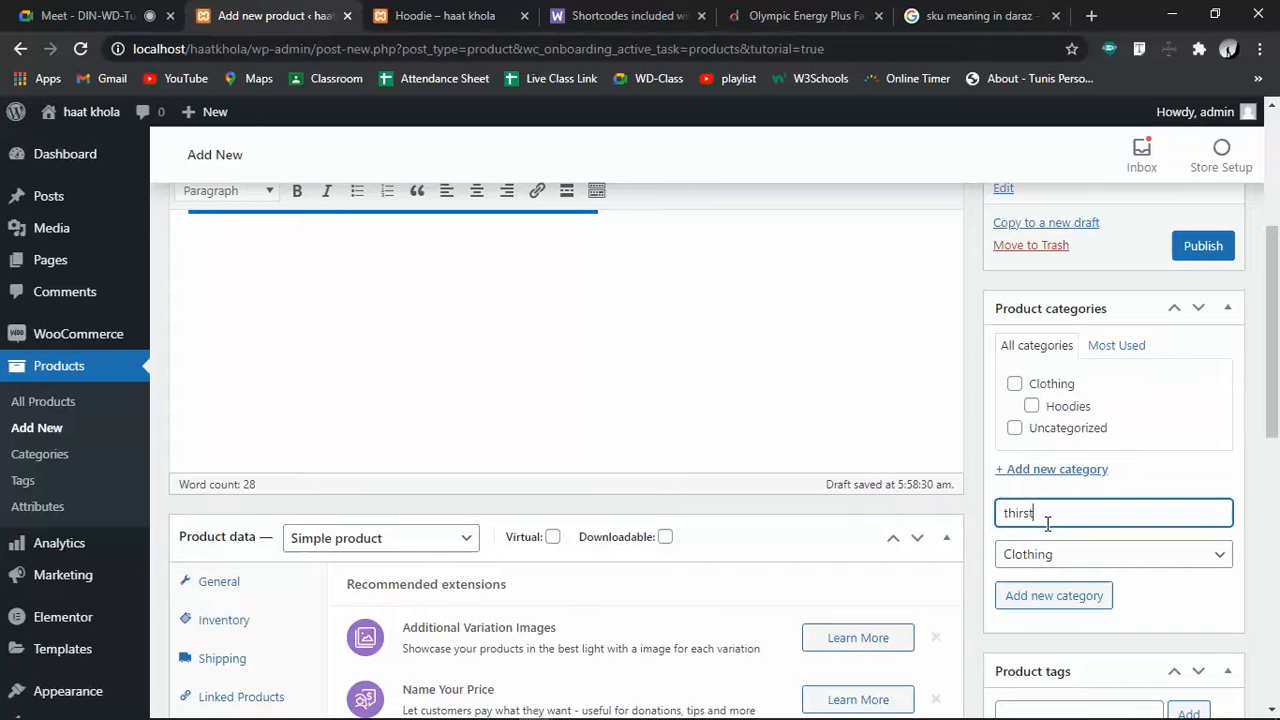
key("Left")
key("Left")
key("Left")
type("-s")
left_click(1055, 598)
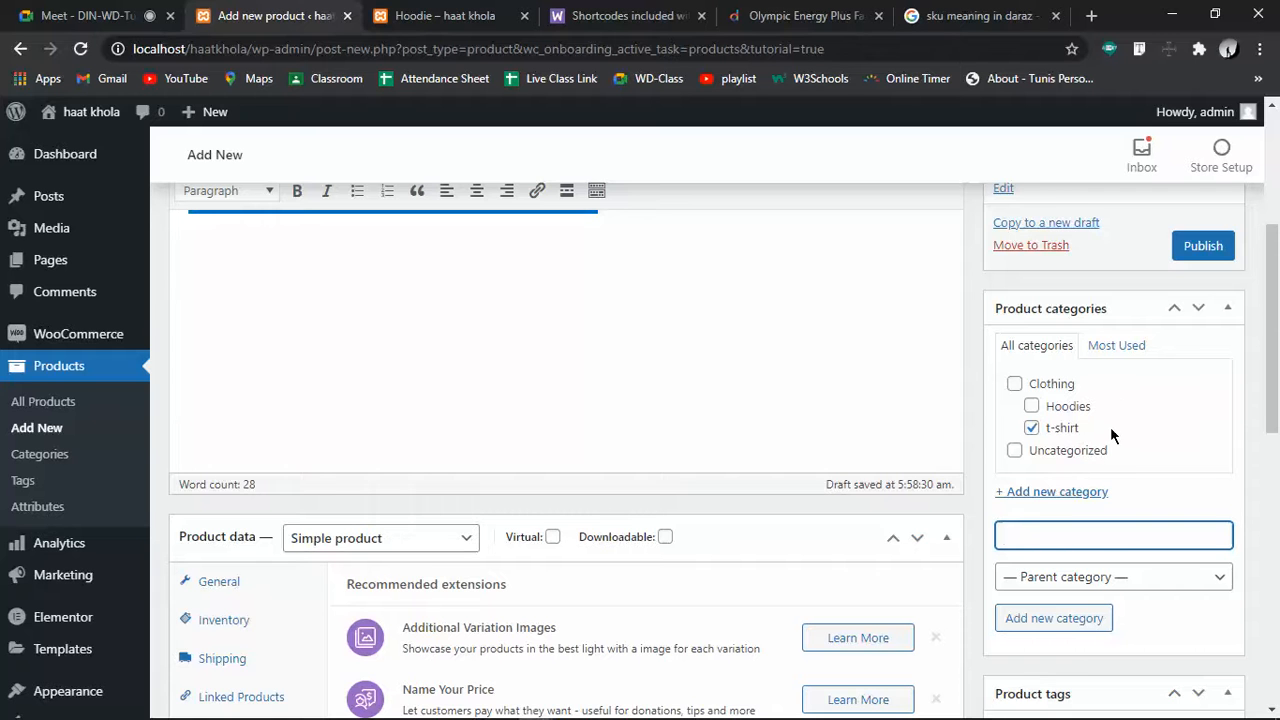
scroll(1110, 427, "up", 3)
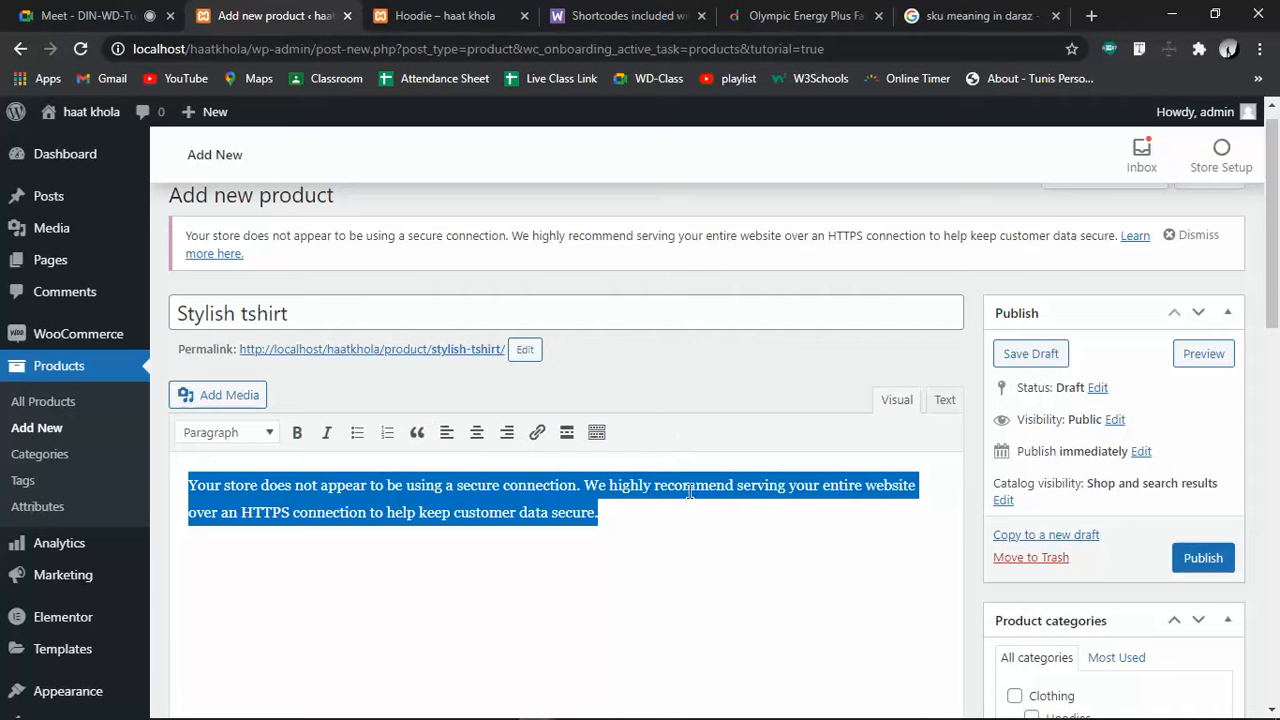
Publish Stylish tshirt and find it at 250.00 on the haat khola Shop page
left_click(1192, 560)
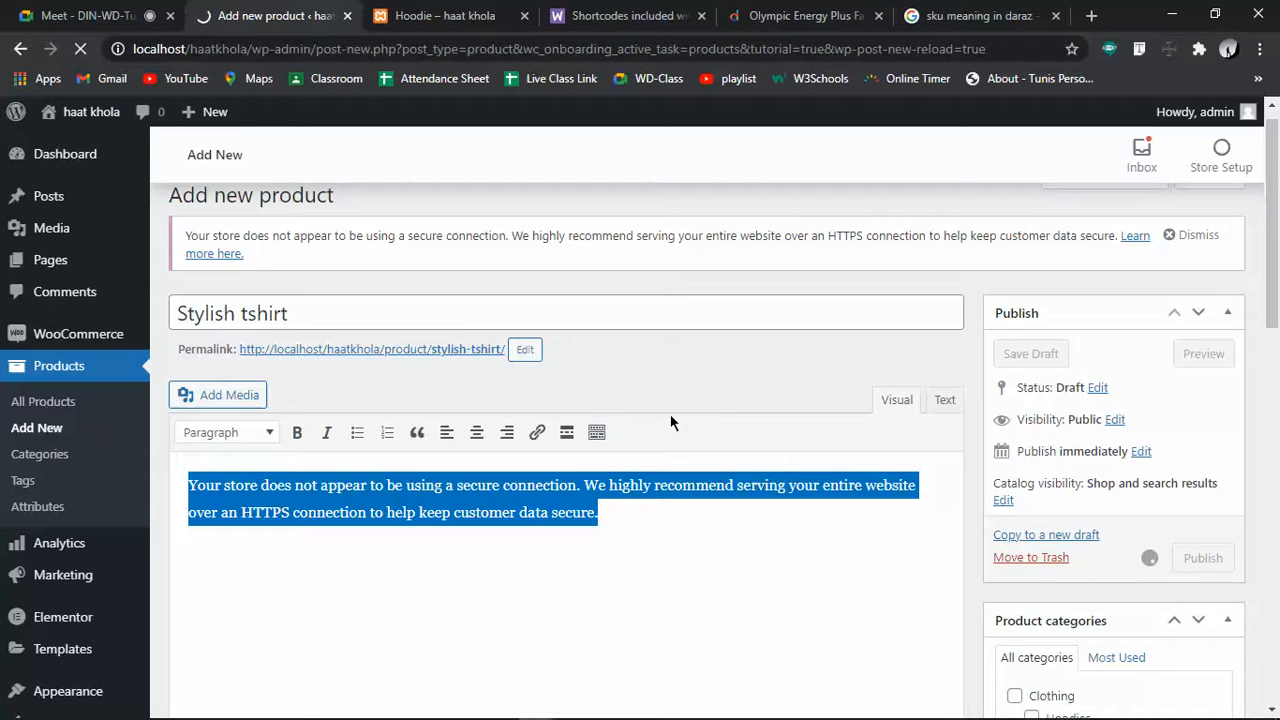
left_click(632, 542)
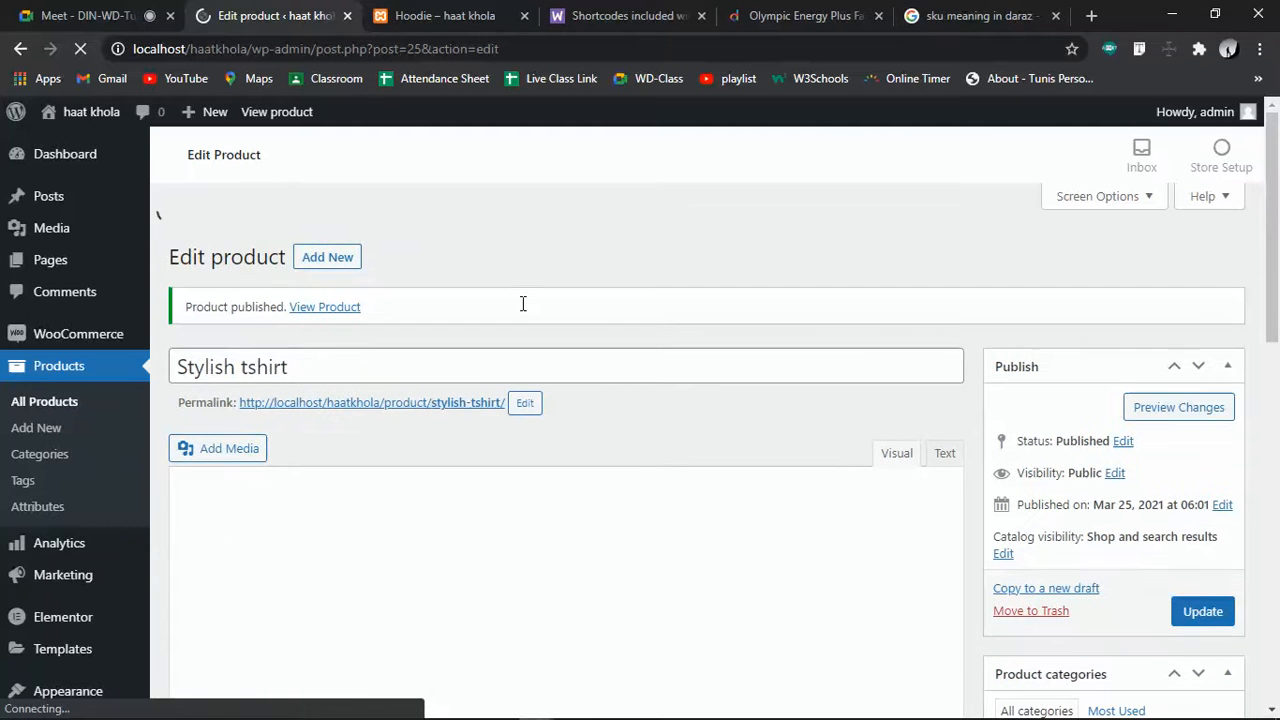
left_click(436, 12)
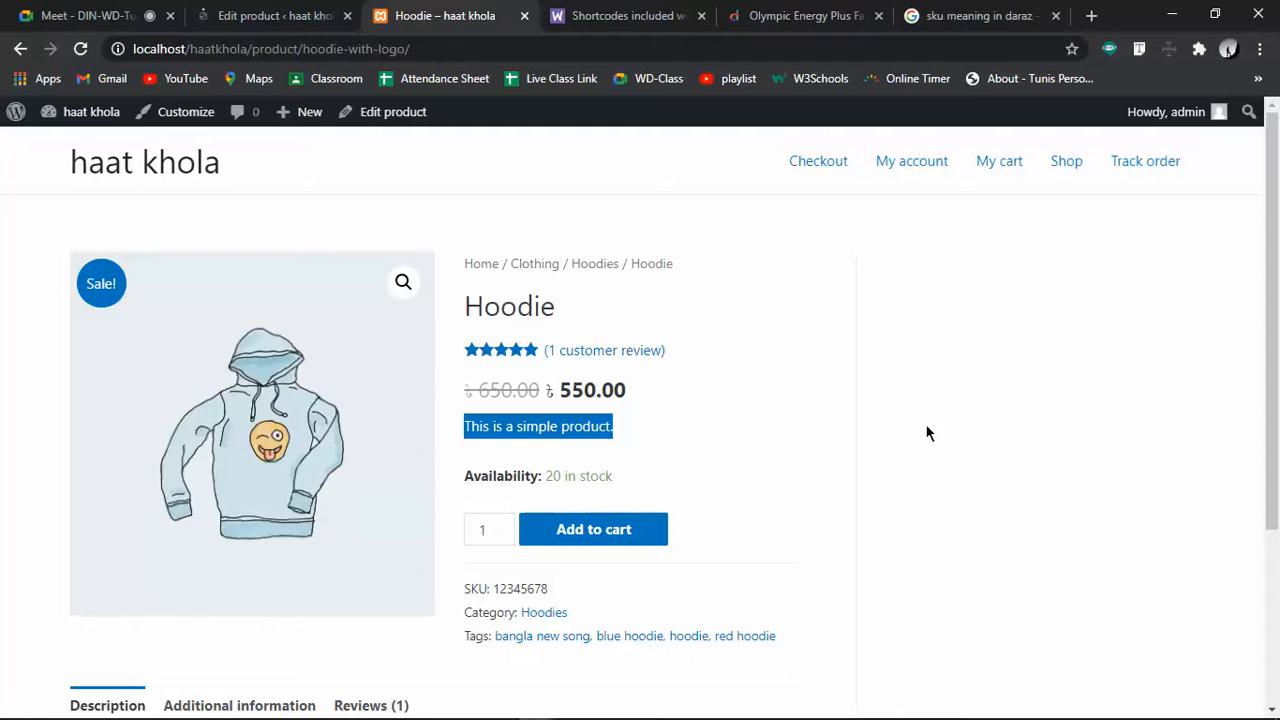
left_click(130, 168)
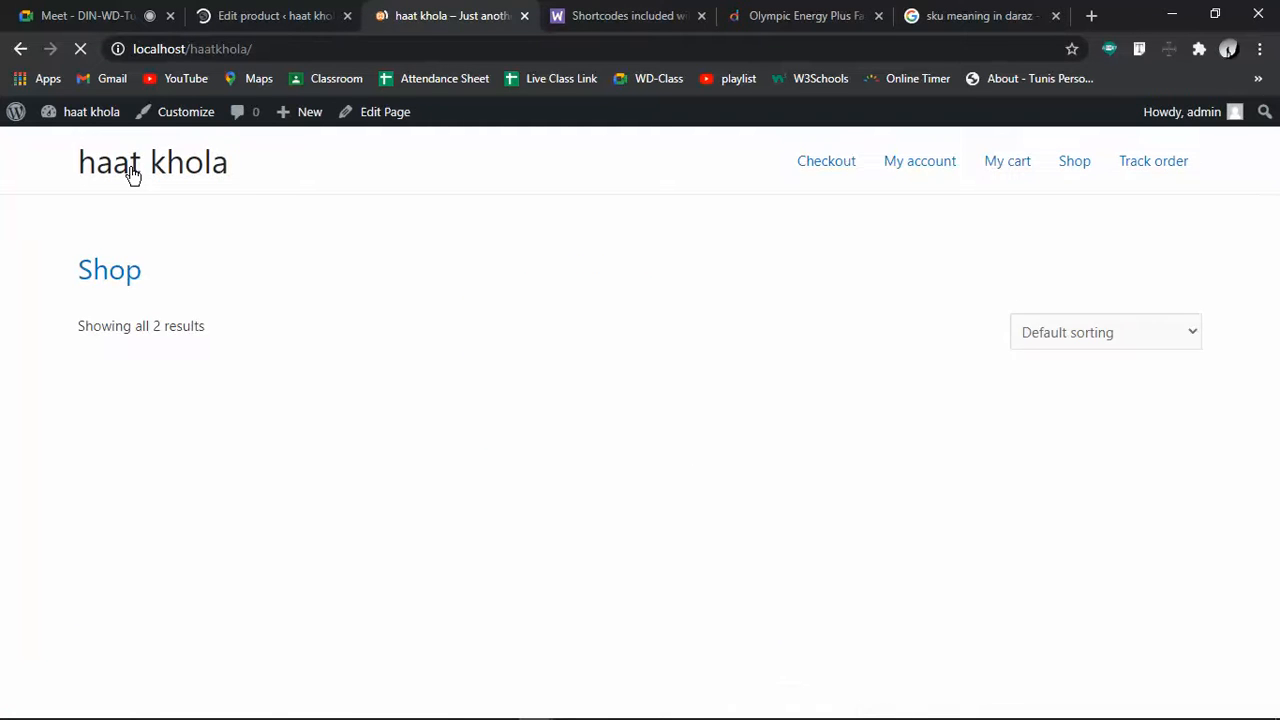
scroll(884, 555, "down", 3)
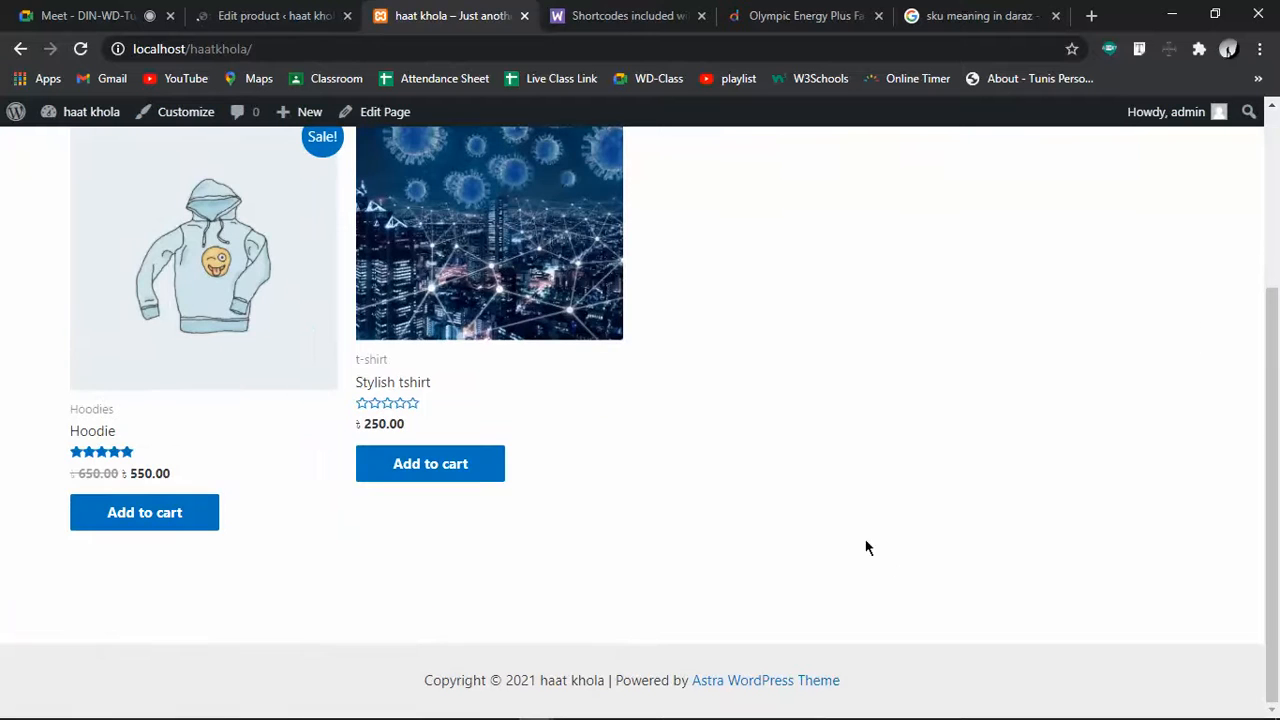
scroll(751, 416, "up", 3)
scroll(540, 475, "down", 3)
Open the Stylish tshirt product page and cycle through its four gallery images
left_click(402, 390)
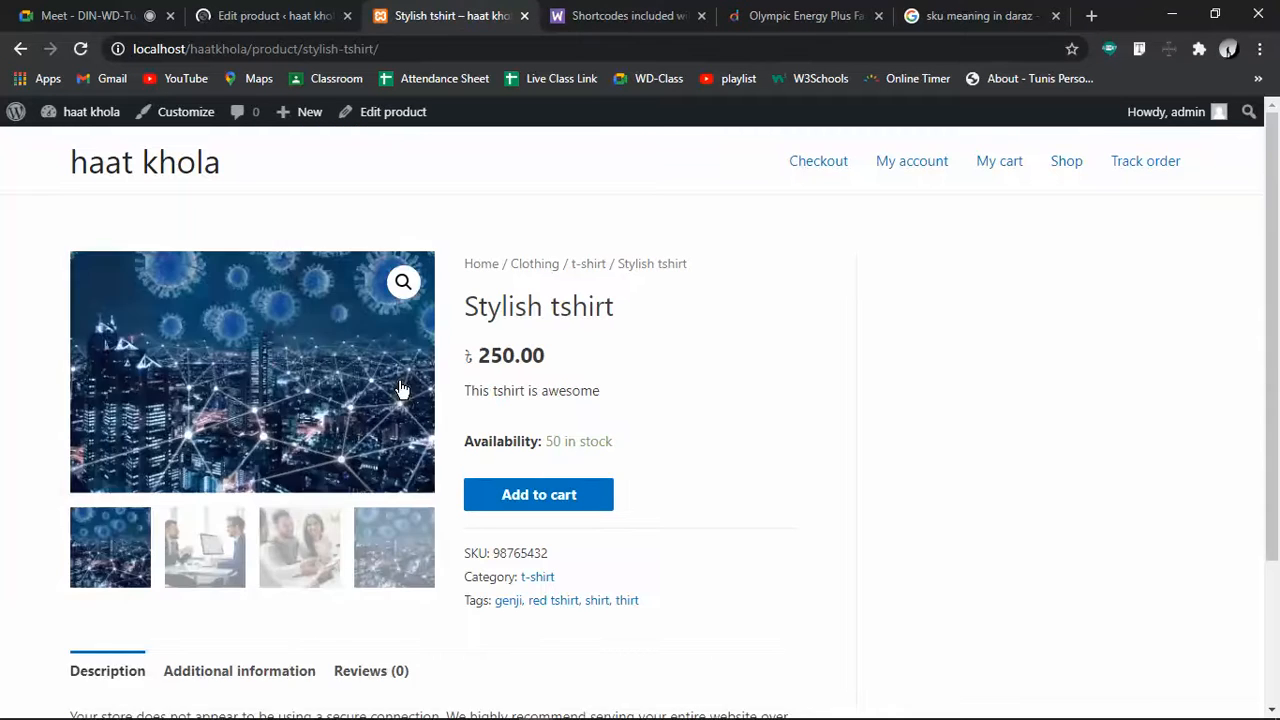
left_click(190, 549)
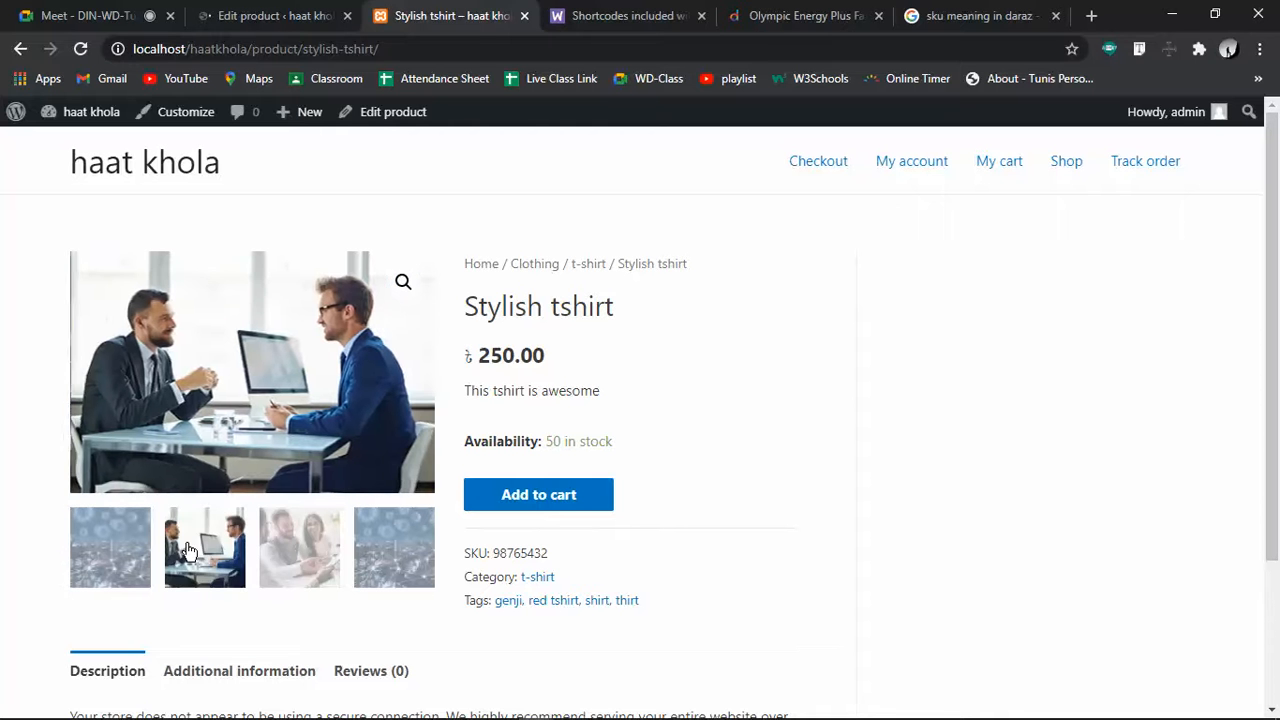
left_click(282, 556)
left_click(394, 556)
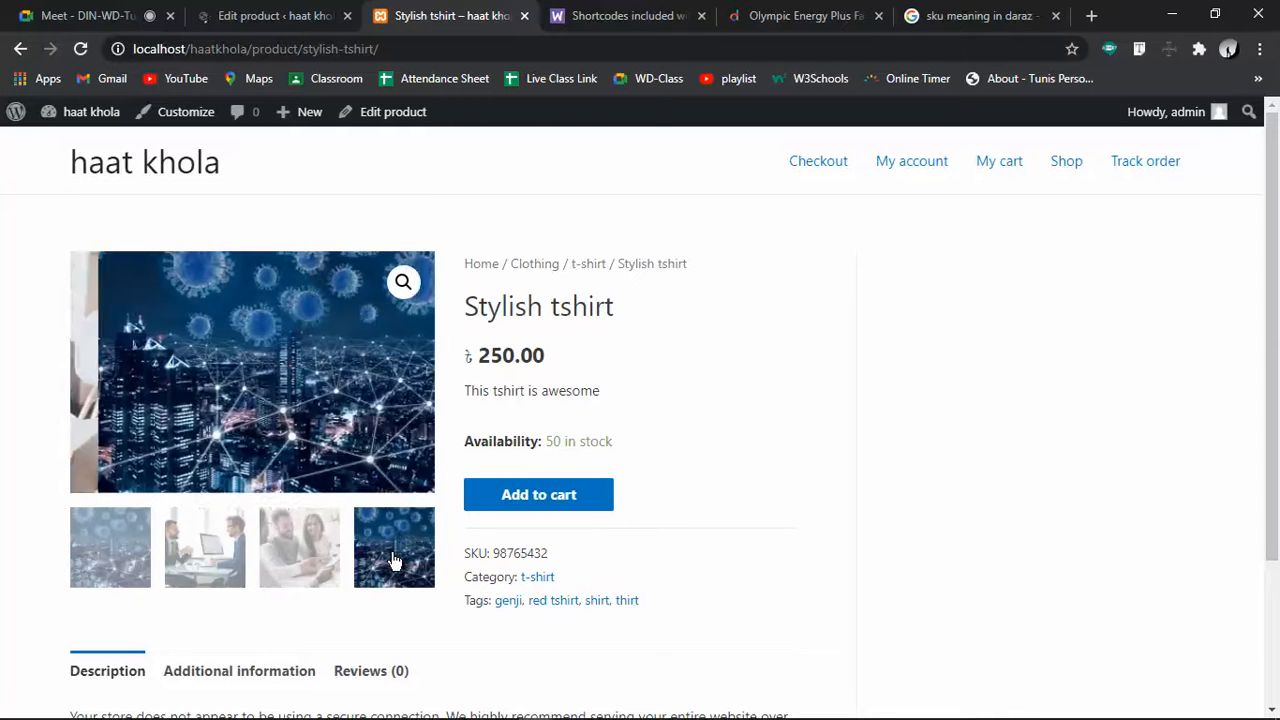
left_click(127, 550)
left_click(184, 557)
left_click(300, 552)
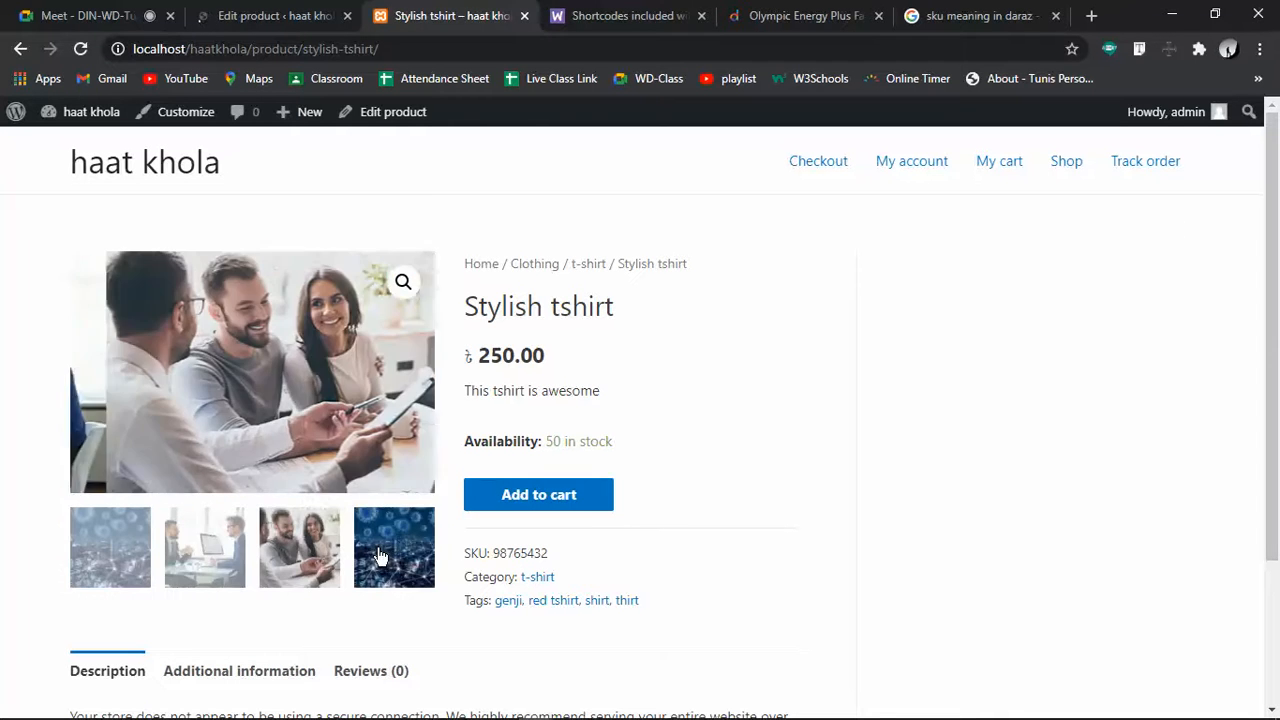
left_click(380, 557)
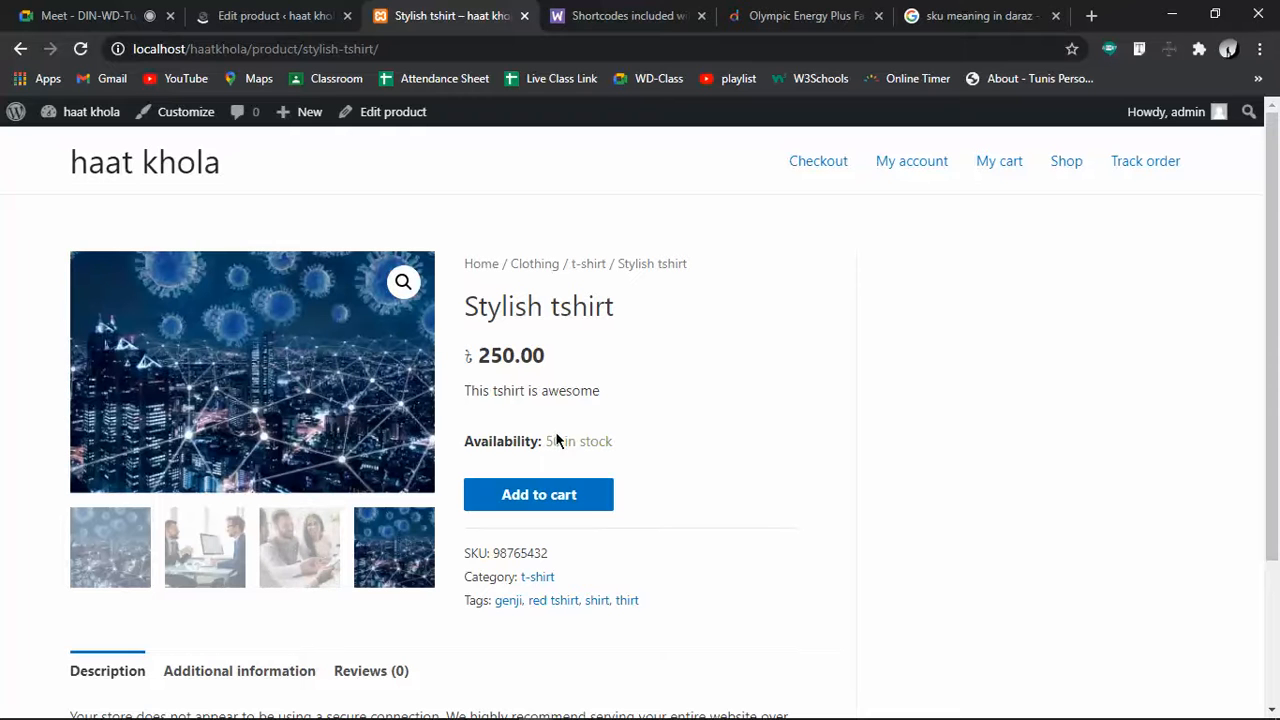
Review the stock count, short description, SKU 98765432, tags and reviews on the page
left_click_drag(547, 444, 578, 441)
left_click(659, 446)
left_click_drag(466, 409, 634, 420)
left_click(511, 412)
scroll(519, 415, "down", 2)
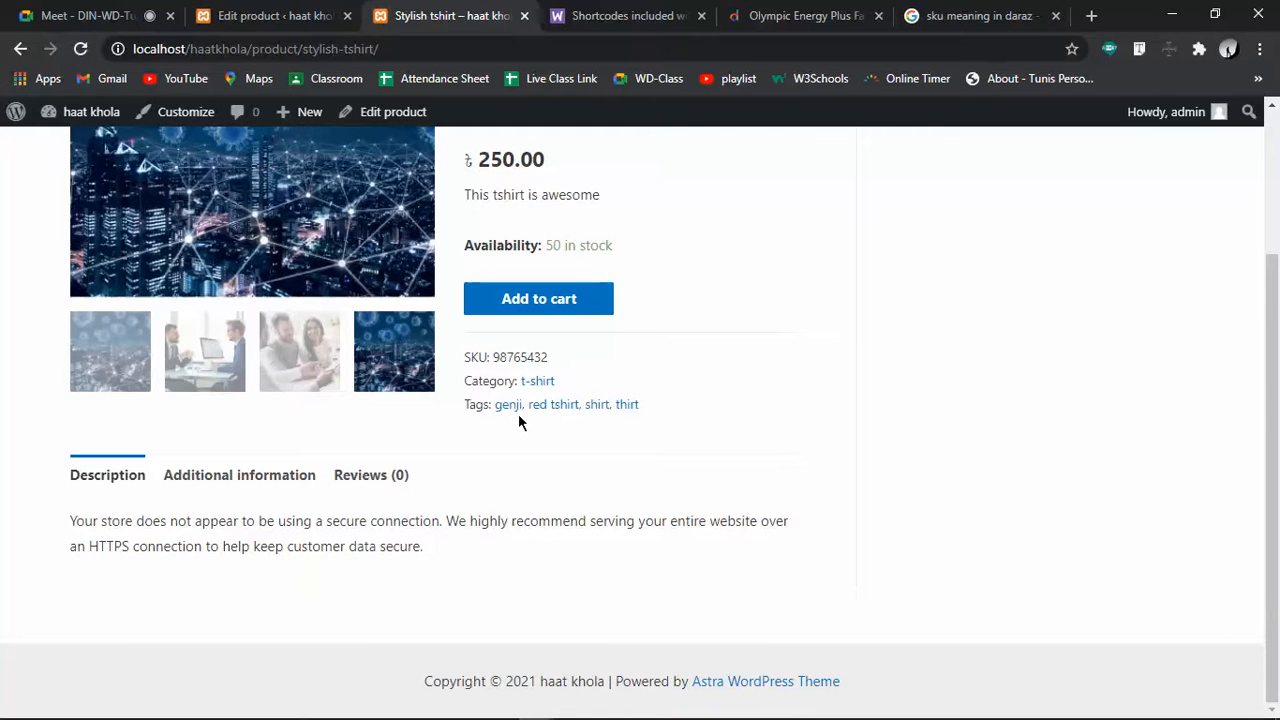
scroll(519, 421, "up", 2)
scroll(463, 656, "down", 2)
scroll(550, 521, "up", 2)
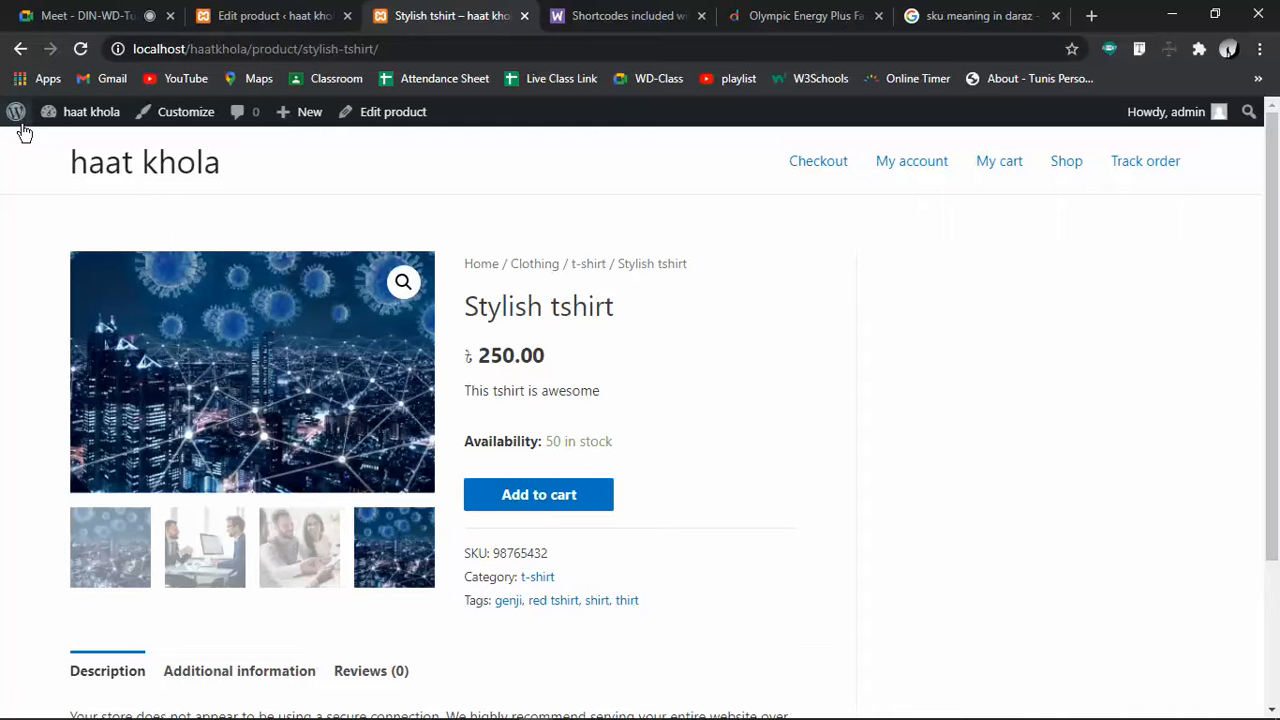
Leave the Stylish tshirt editor for a new product form and dismiss the feedback prompt
left_click(262, 14)
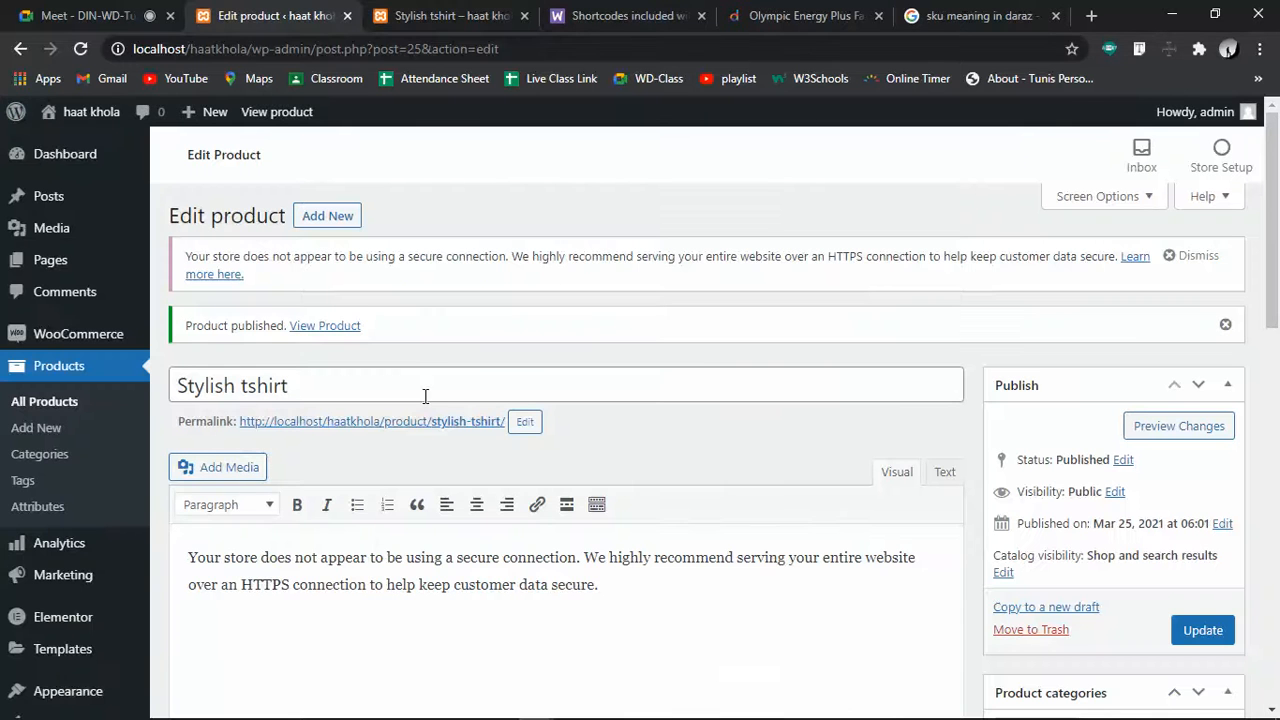
left_click(338, 222)
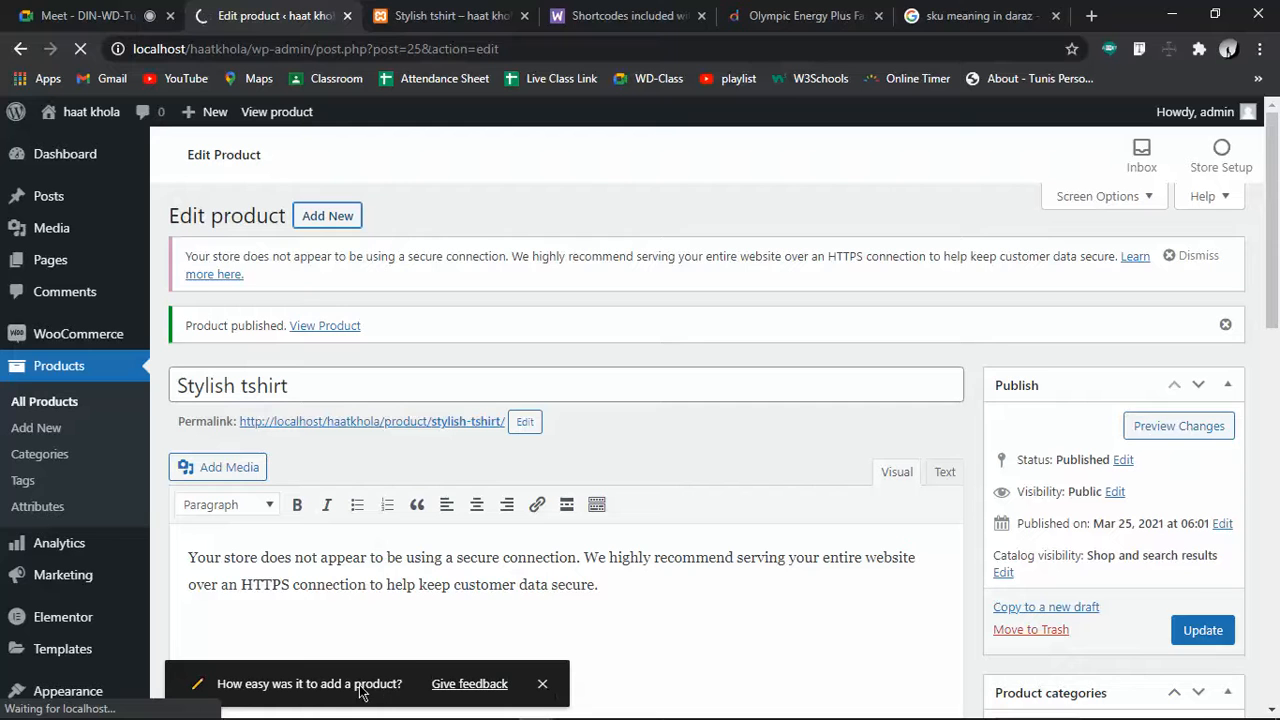
left_click(542, 688)
Dismiss the HTTPS security notice and check the product type options, leaving them unchanged
left_click(326, 218)
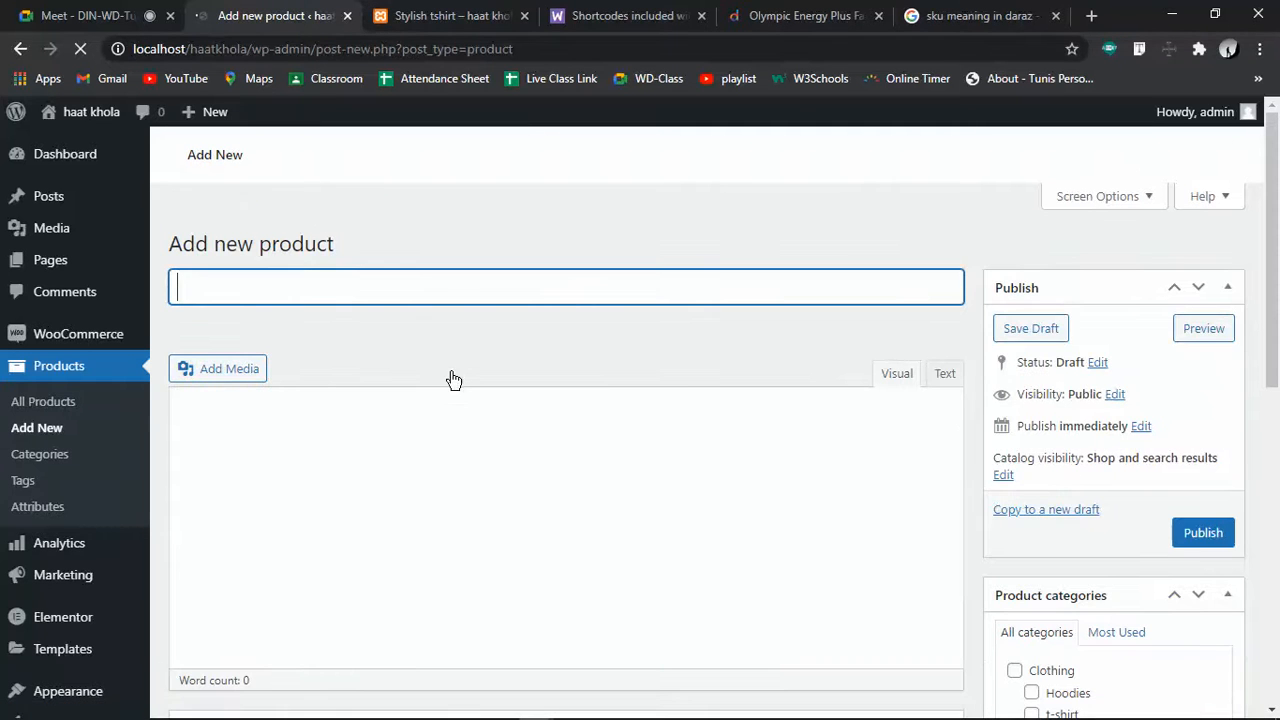
scroll(517, 426, "down", 3)
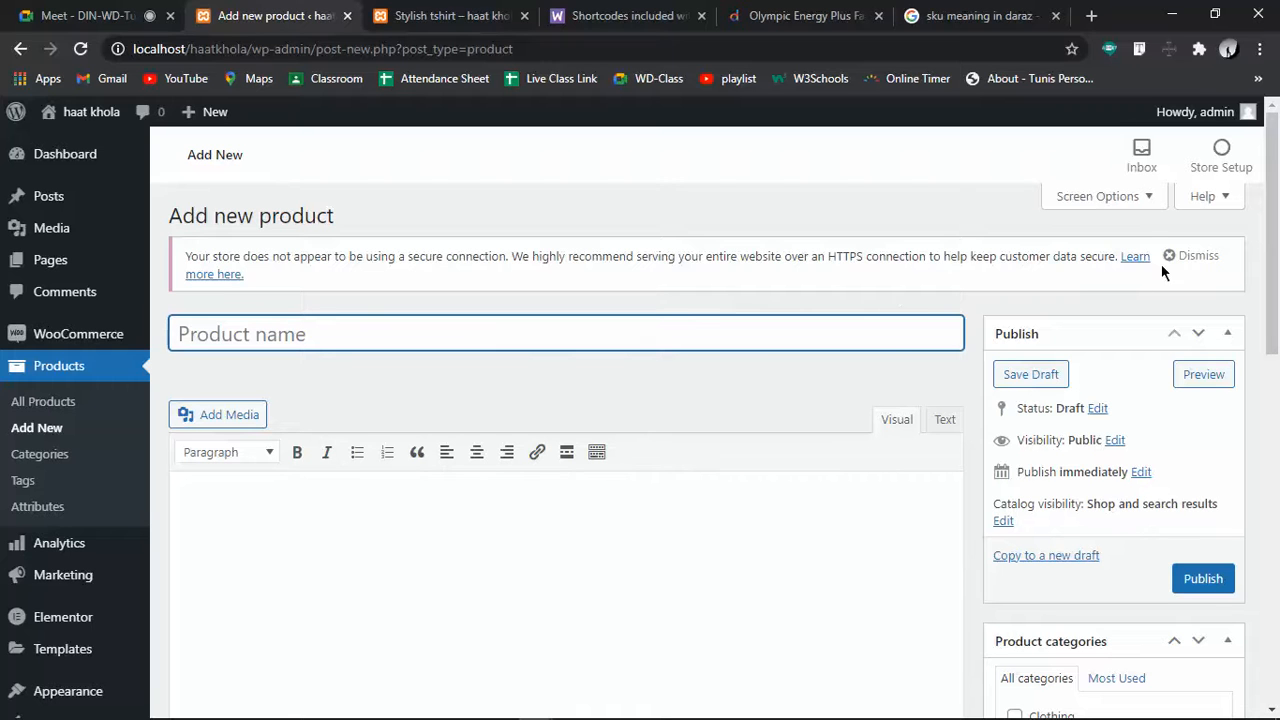
left_click(1190, 256)
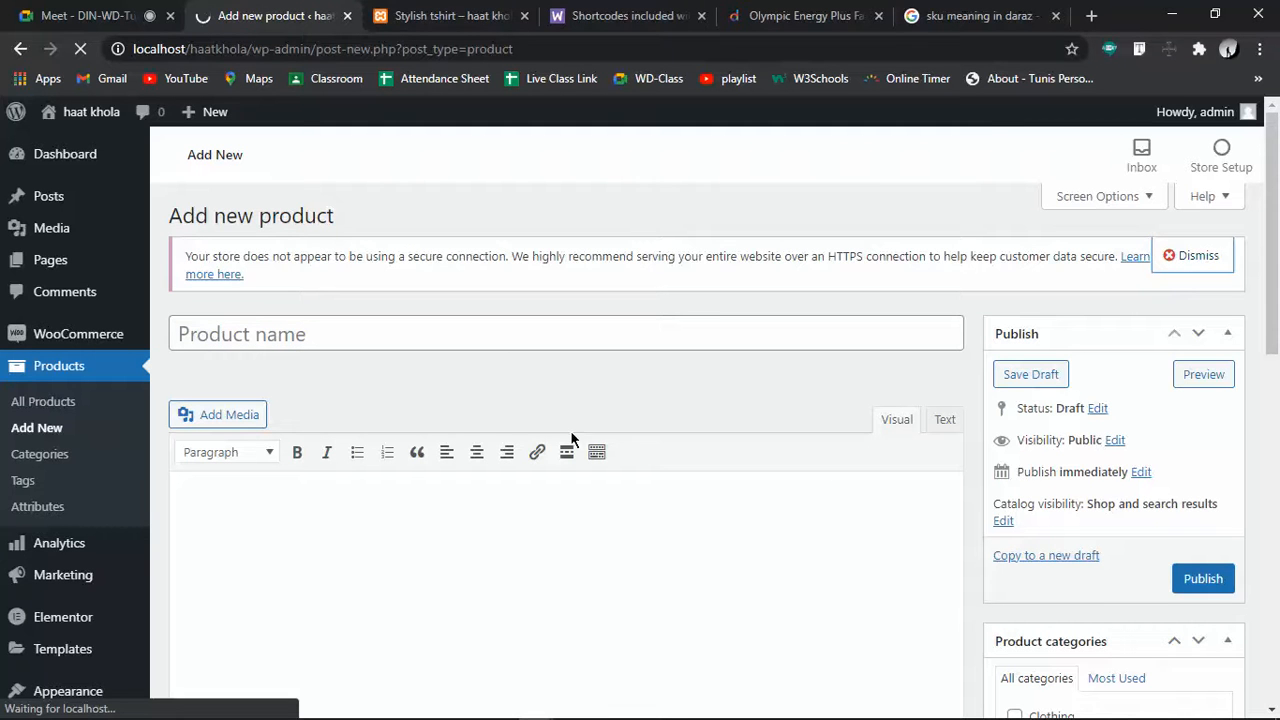
scroll(600, 542, "down", 2)
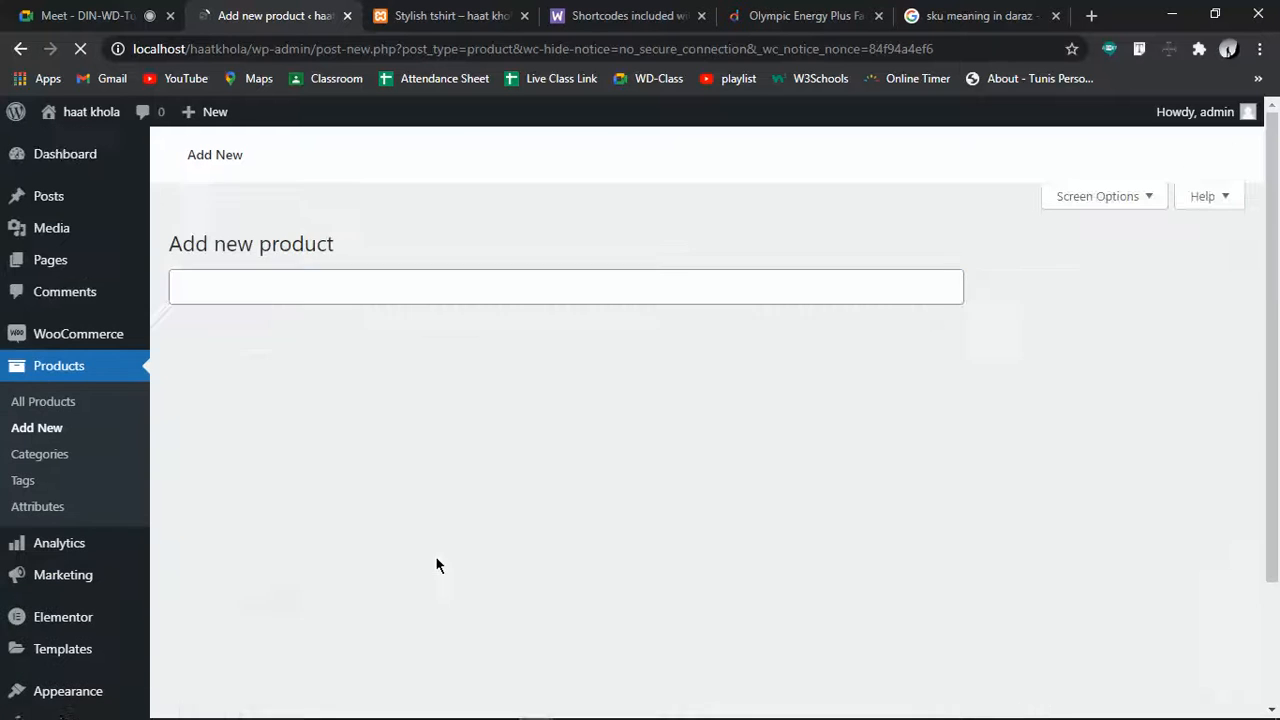
scroll(437, 563, "down", 5)
scroll(437, 563, "down", 1)
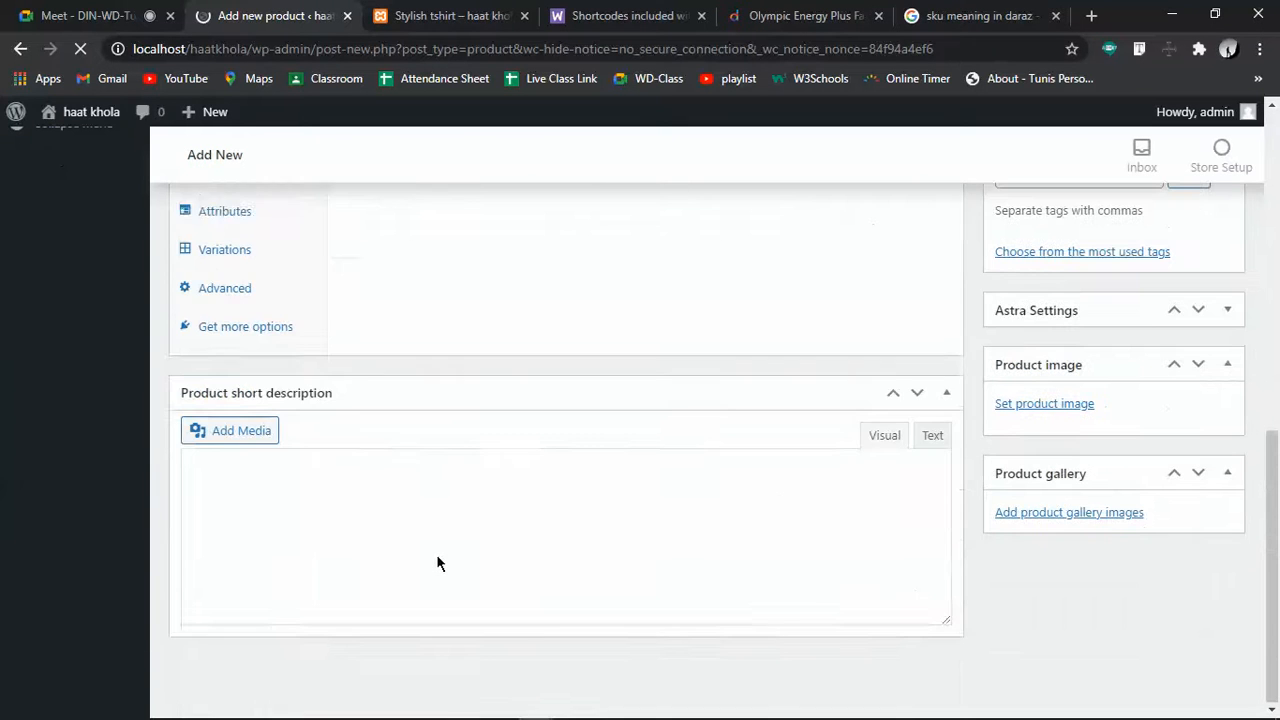
scroll(437, 563, "down", 3)
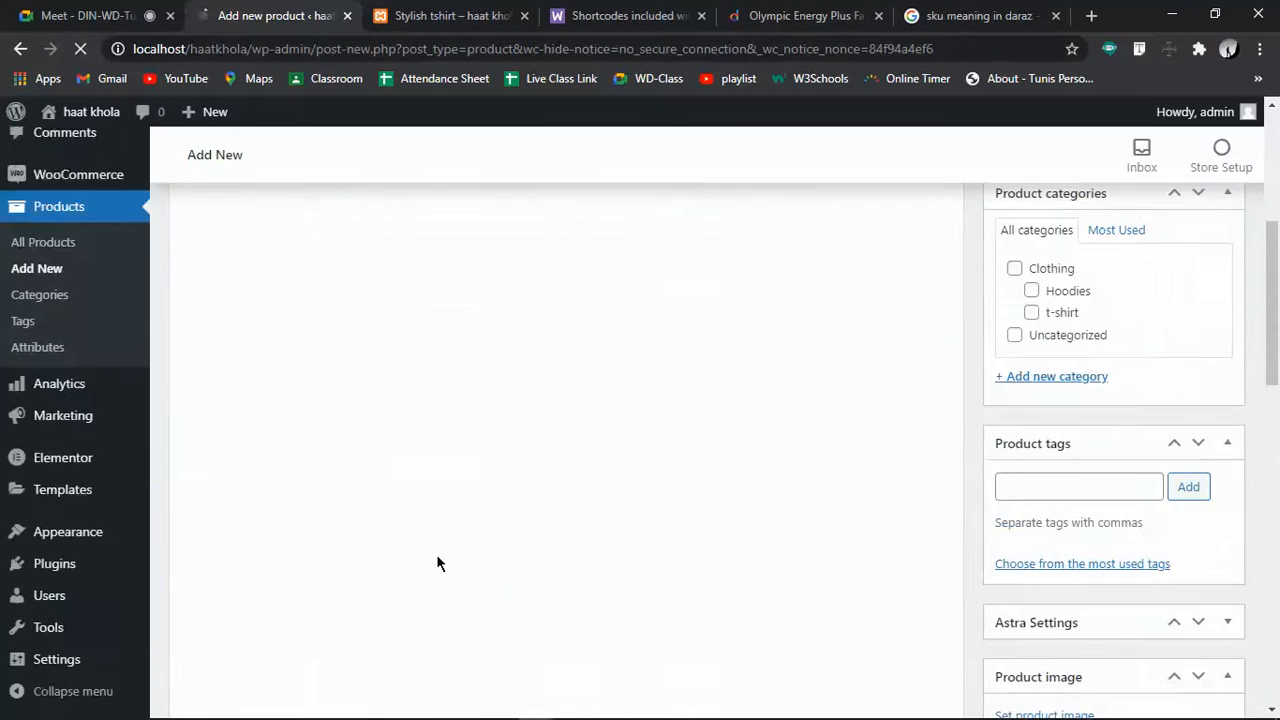
scroll(440, 563, "down", 2)
scroll(440, 563, "down", 1)
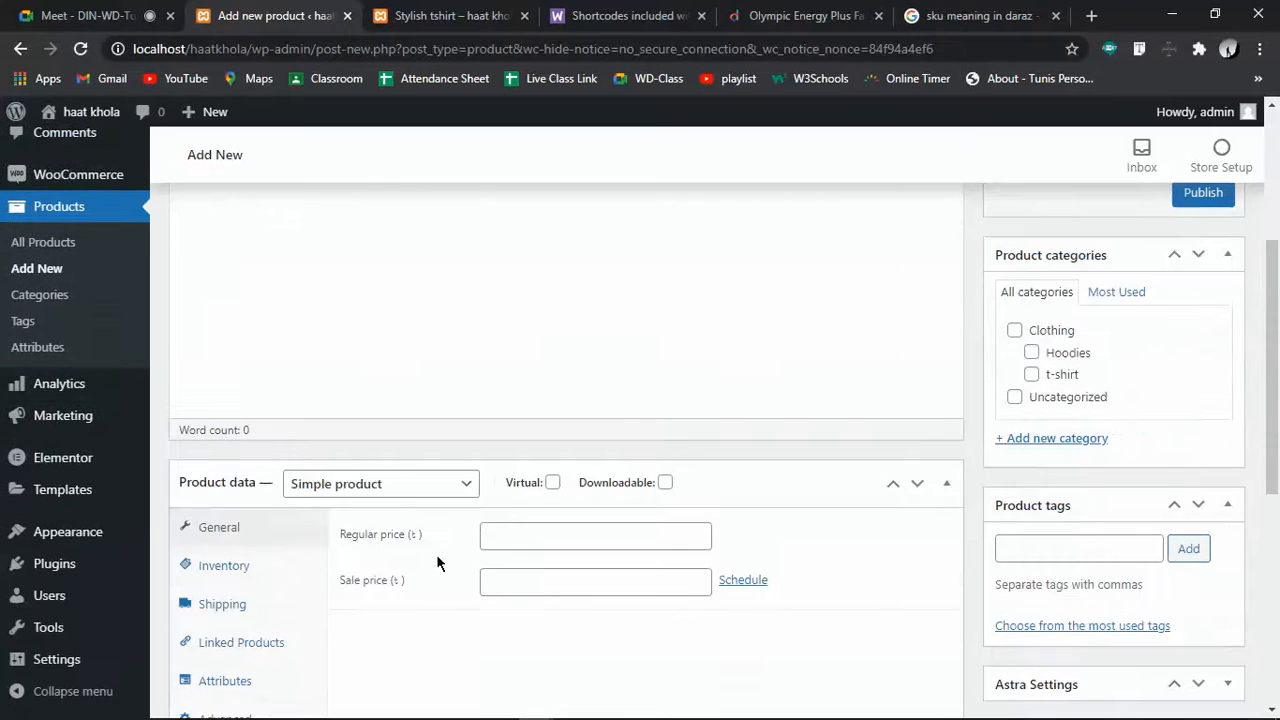
left_click(425, 486)
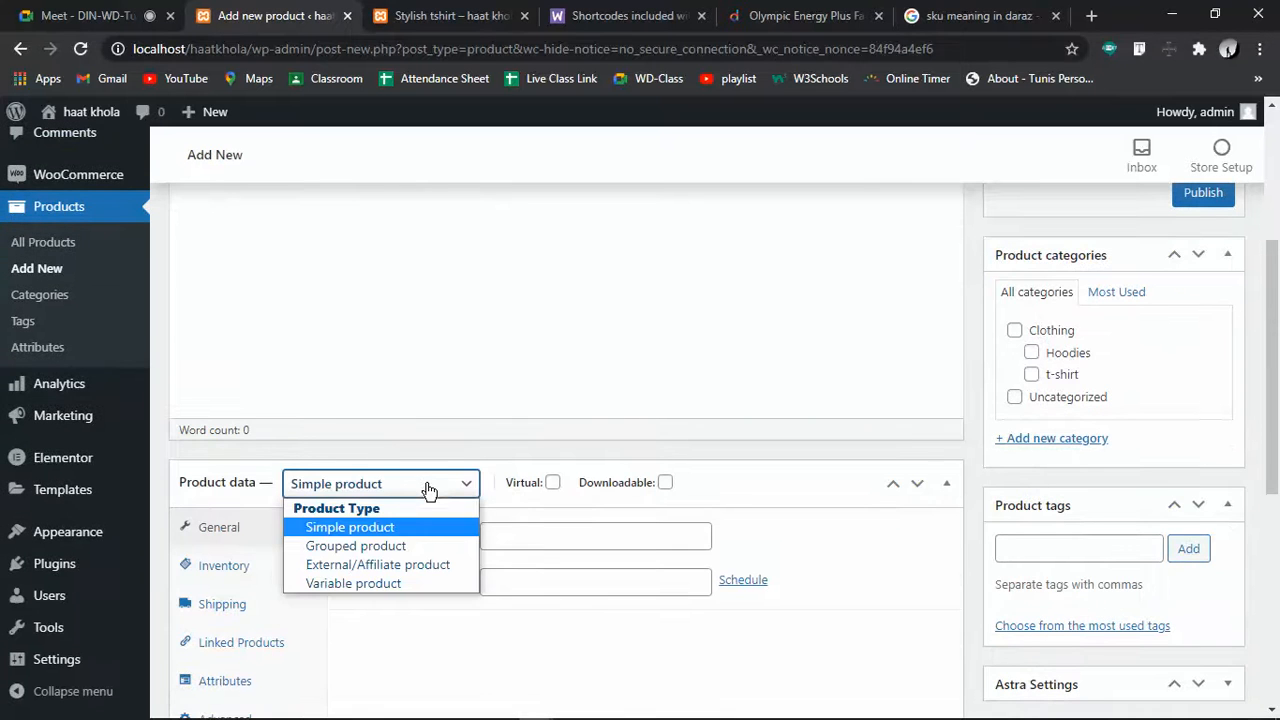
left_click(409, 411)
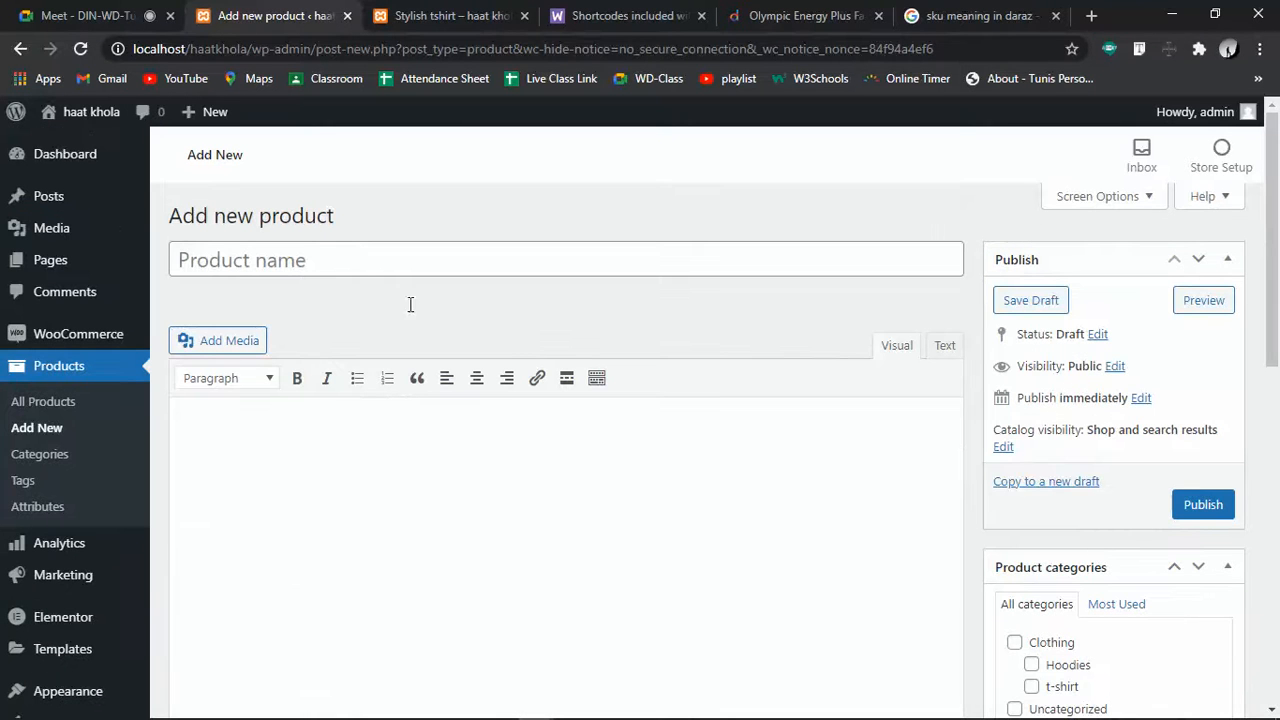
Name the new product 'Lungi'
left_click(313, 255)
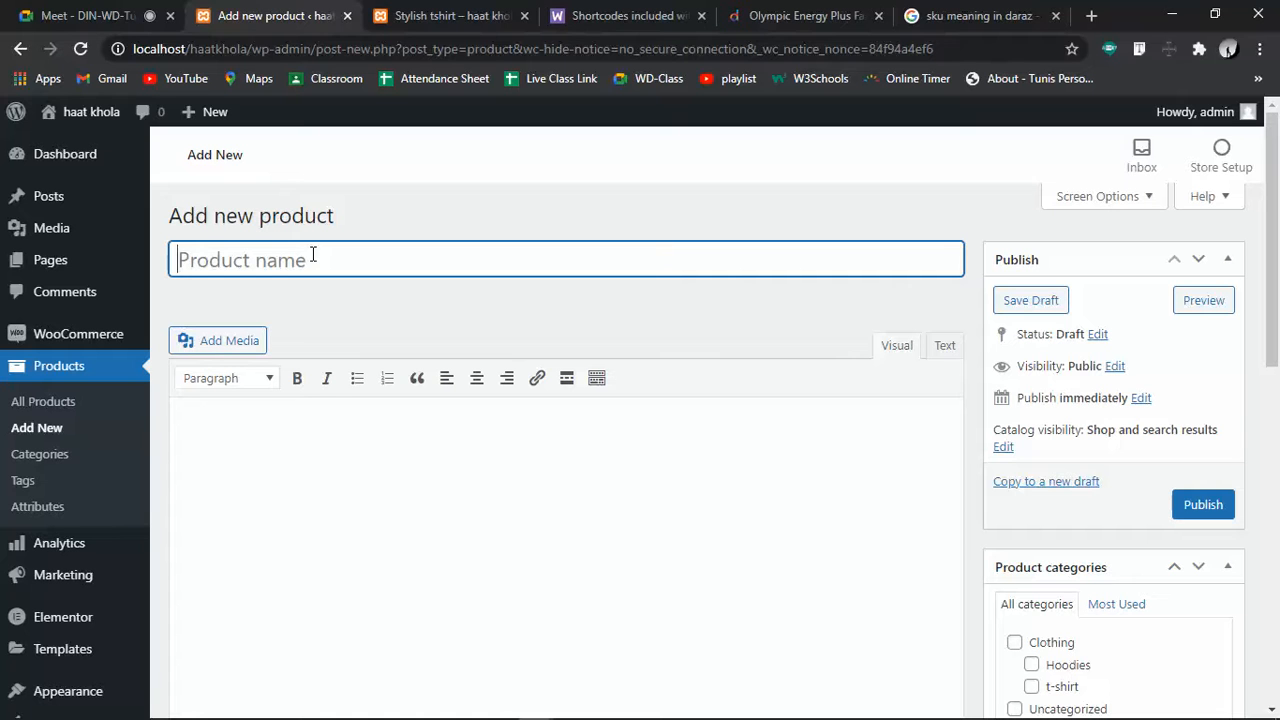
type("Lungi")
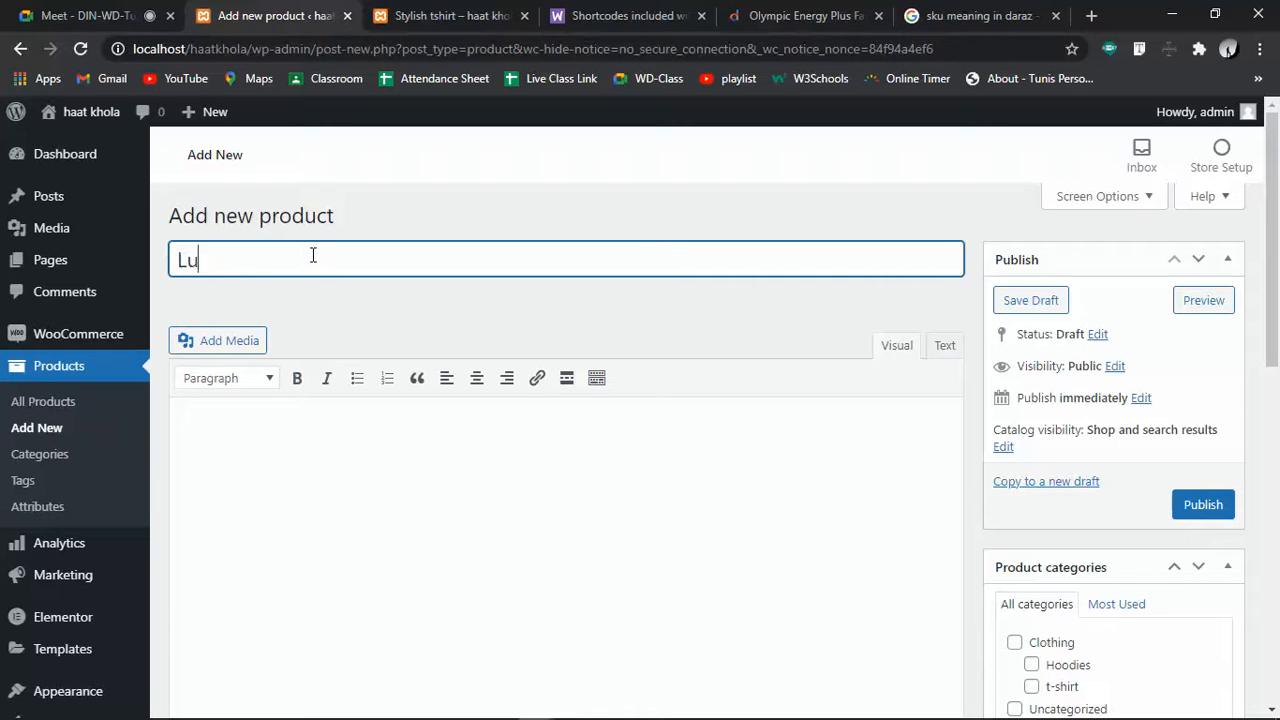
left_click(530, 488)
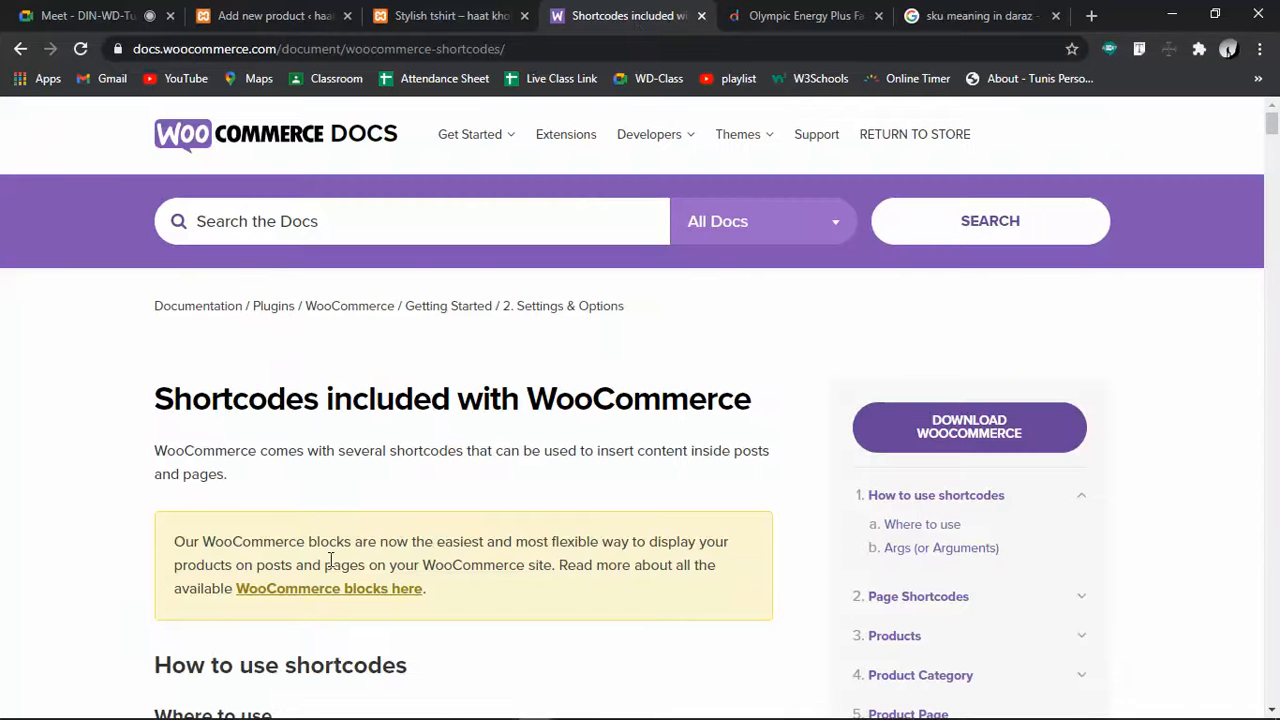
Copy the My Account shortcode paragraph from the WooCommerce docs and return to the Lungi editor
scroll(209, 535, "down", 5)
scroll(209, 540, "down", 5)
scroll(209, 540, "up", 1)
scroll(209, 540, "down", 6)
scroll(207, 539, "down", 6)
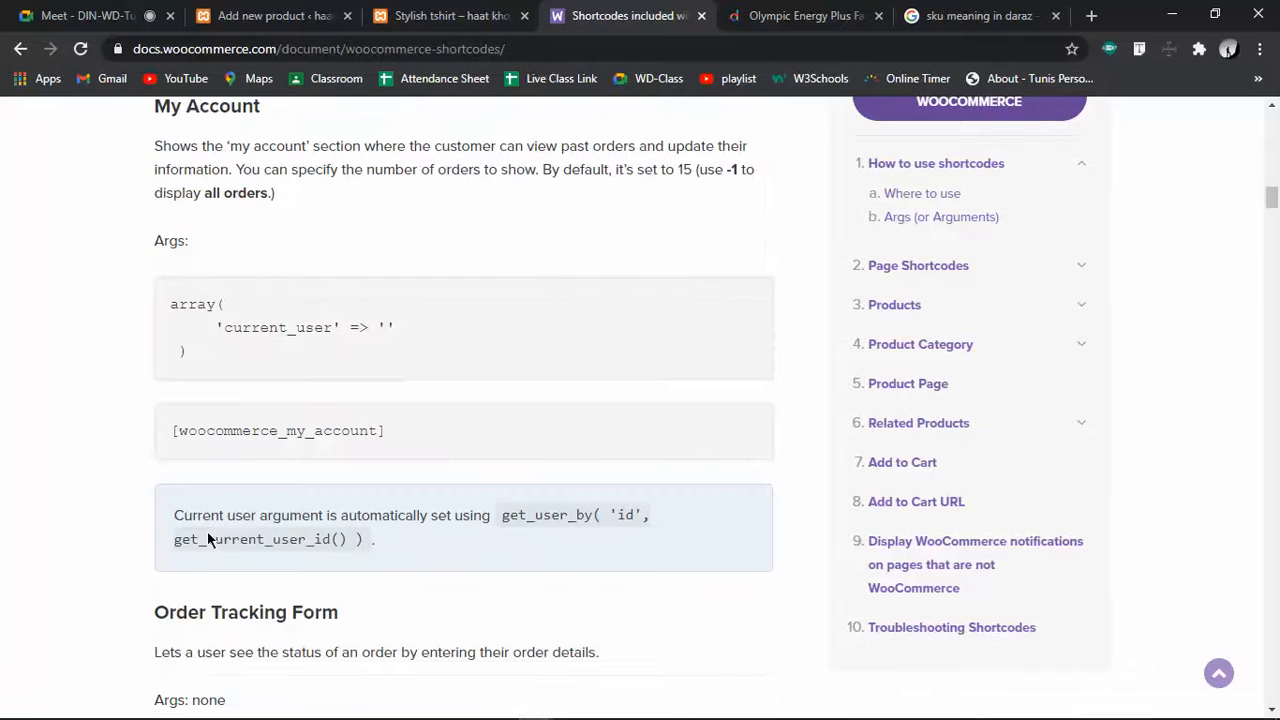
left_click_drag(156, 147, 302, 187)
key("ctrl+c")
left_click(320, 10)
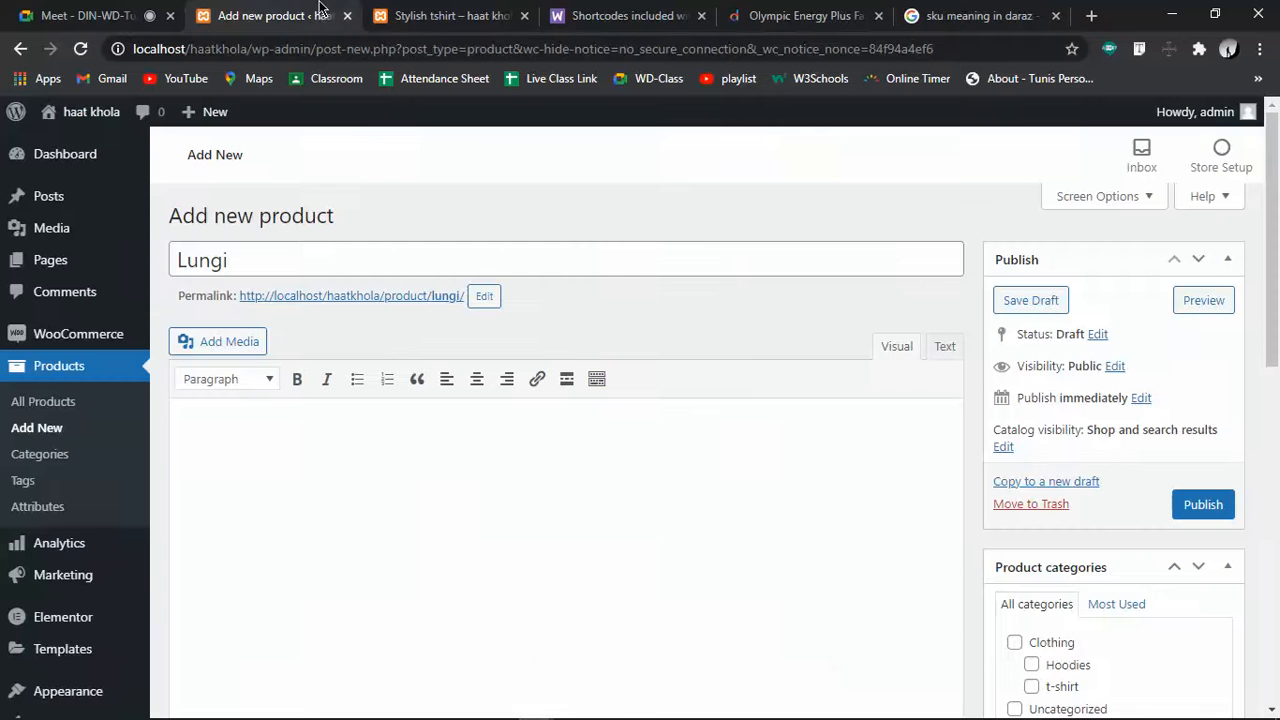
Paste the copied My Account paragraph into the Lungi description
left_click(440, 499)
key("ctrl+v")
scroll(440, 499, "down", 3)
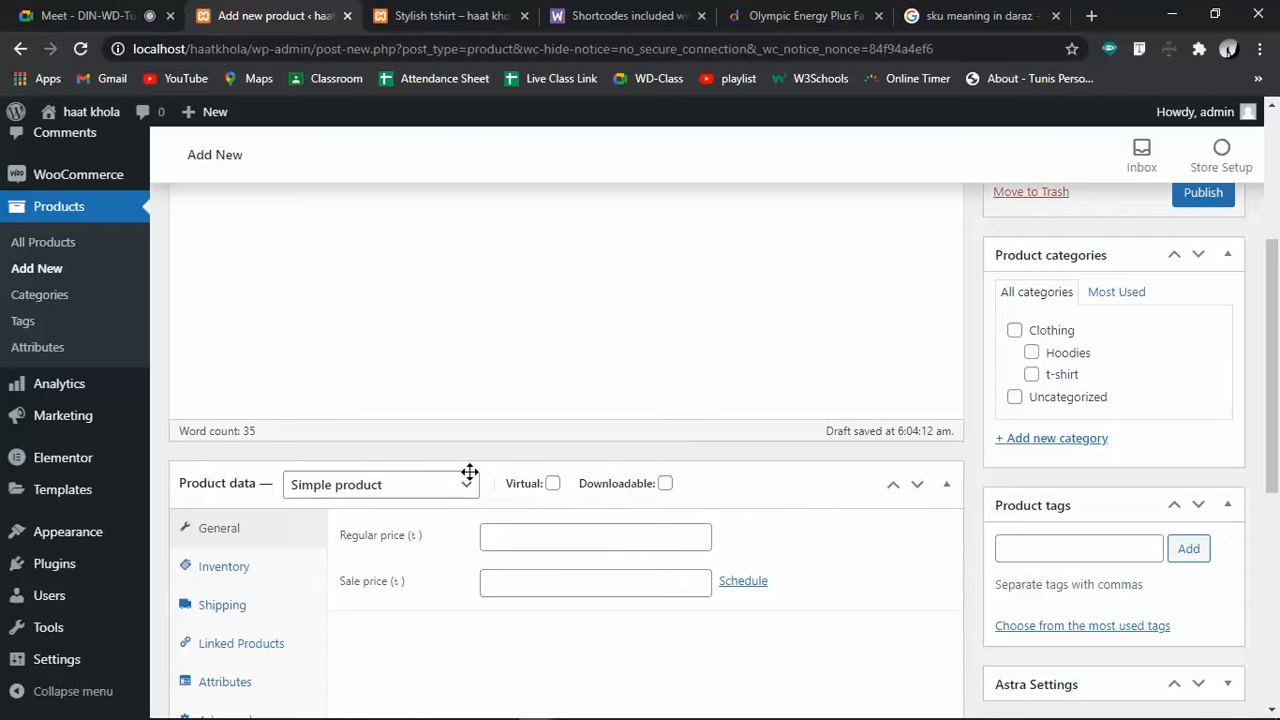
Set the Lungi product type to Variable product
left_click(408, 486)
left_click(408, 486)
left_click(408, 486)
left_click(408, 486)
left_click(408, 486)
left_click(408, 486)
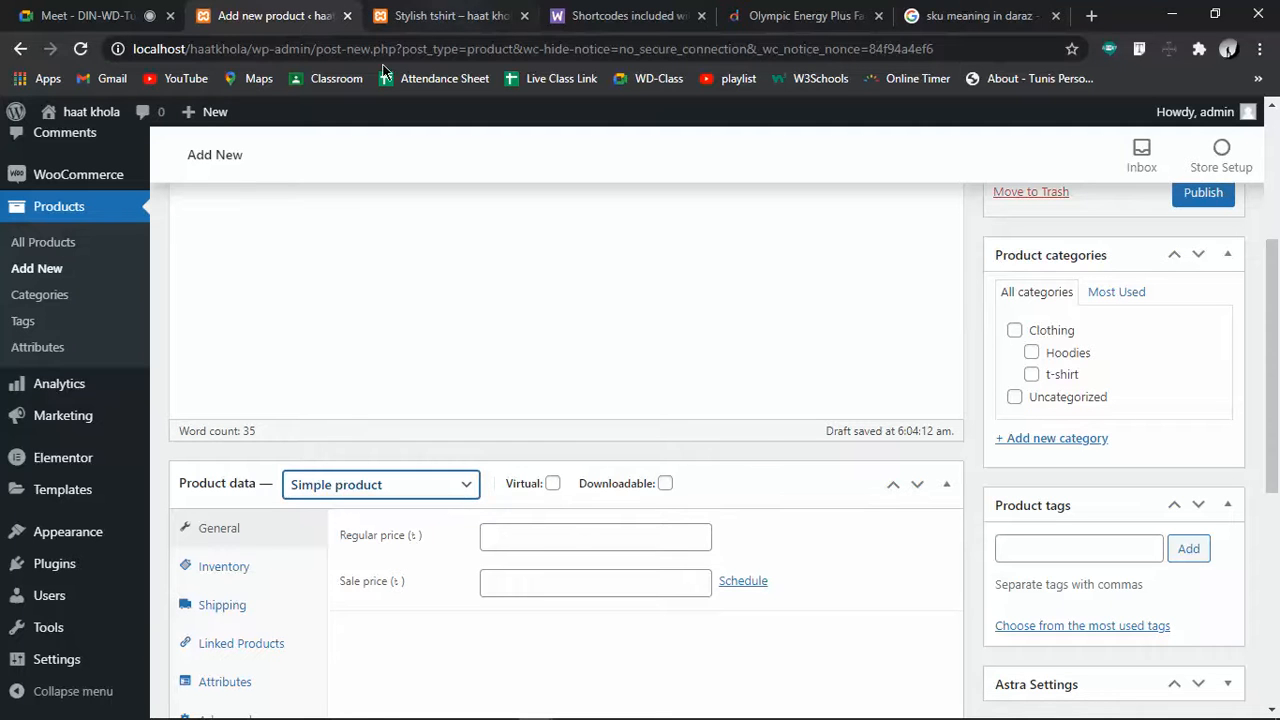
left_click(350, 482)
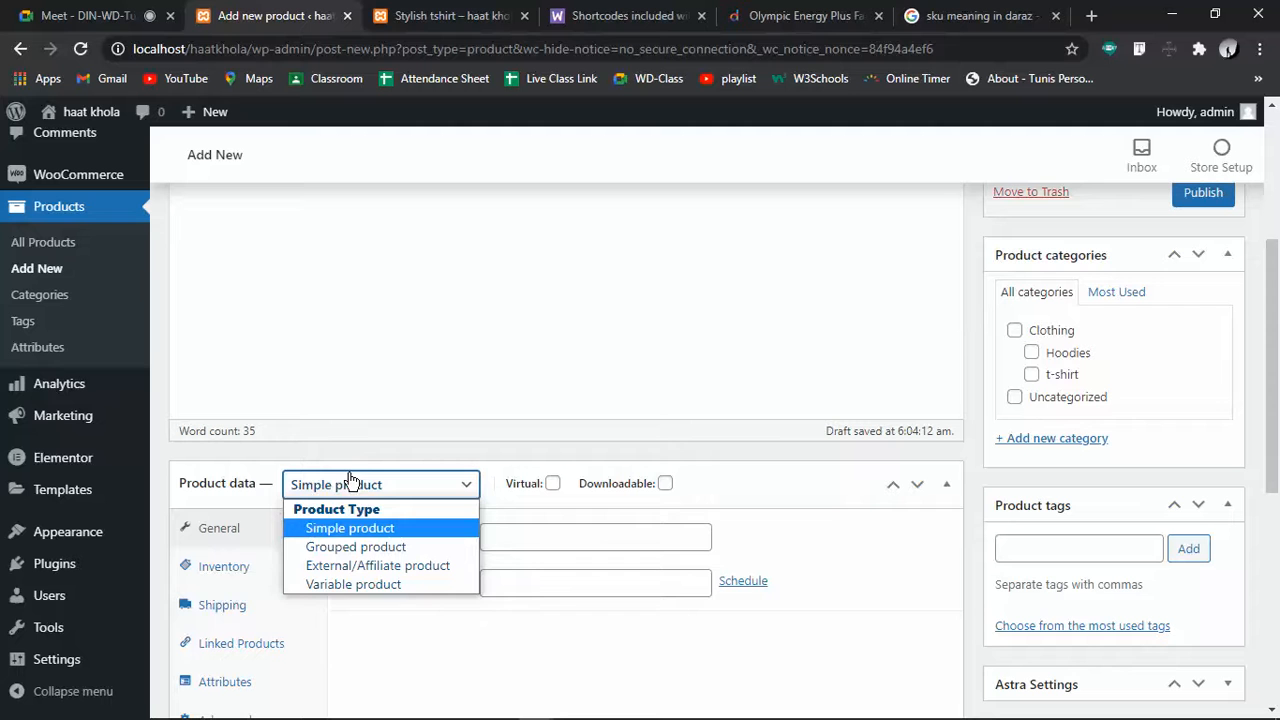
left_click(341, 586)
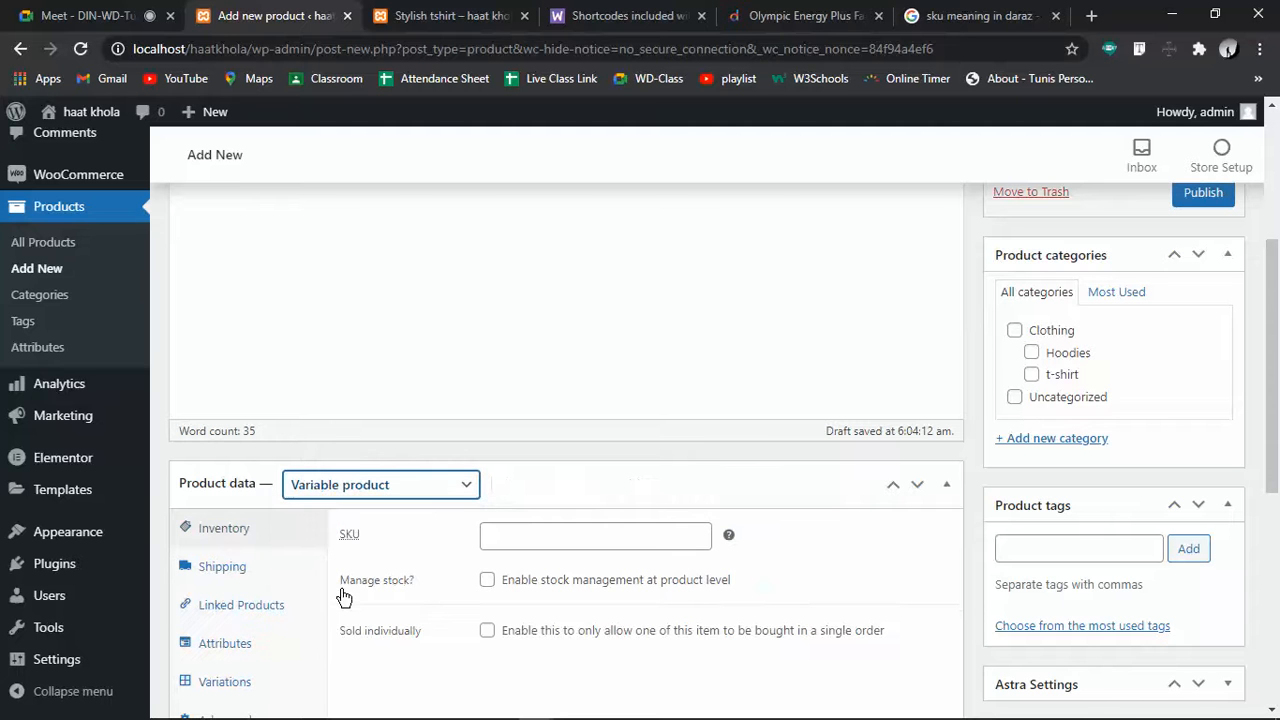
scroll(394, 591, "down", 3)
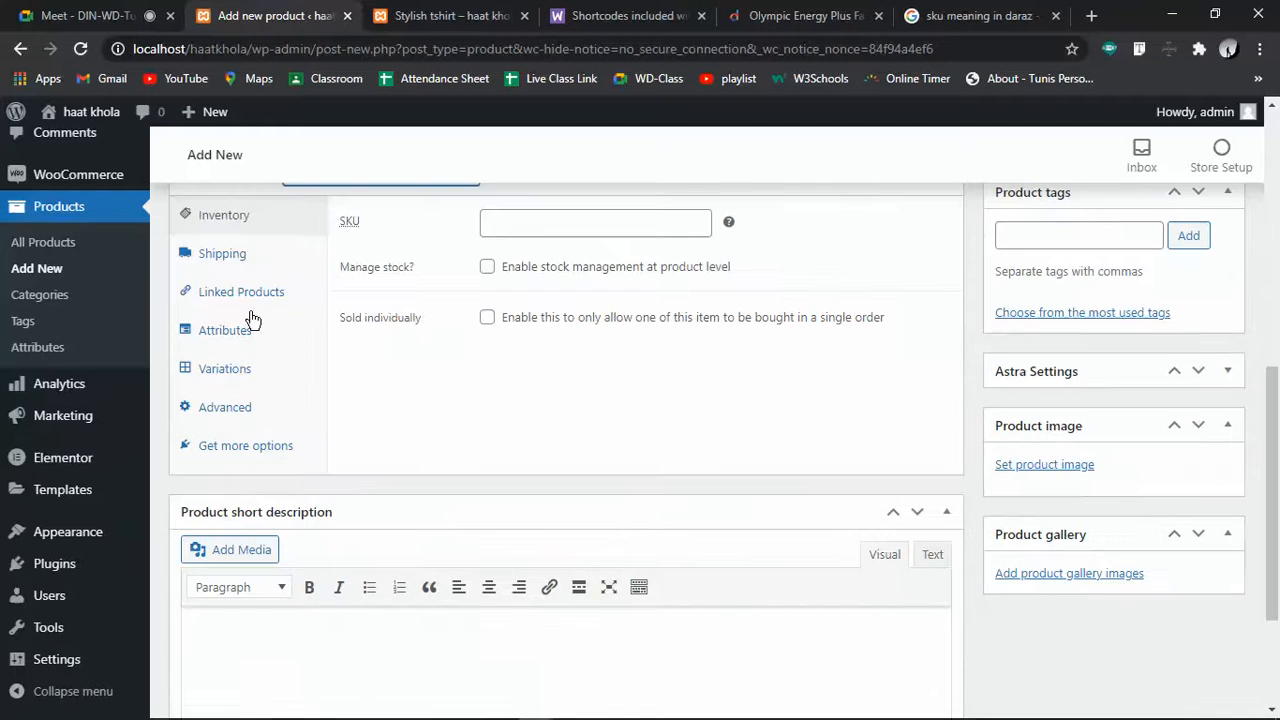
scroll(210, 355, "up", 3)
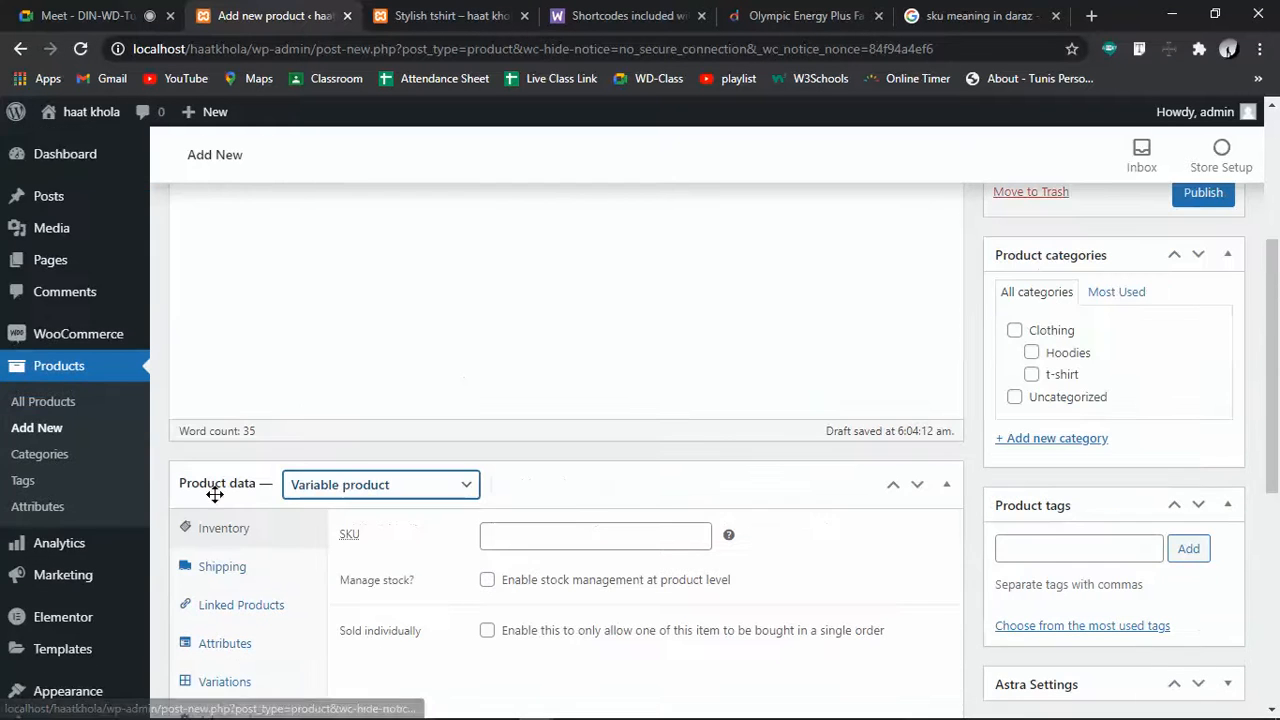
Give Lungi SKU 7635y5y and enable stock management with a stock quantity of 200
left_click(592, 535)
type("7635y5y")
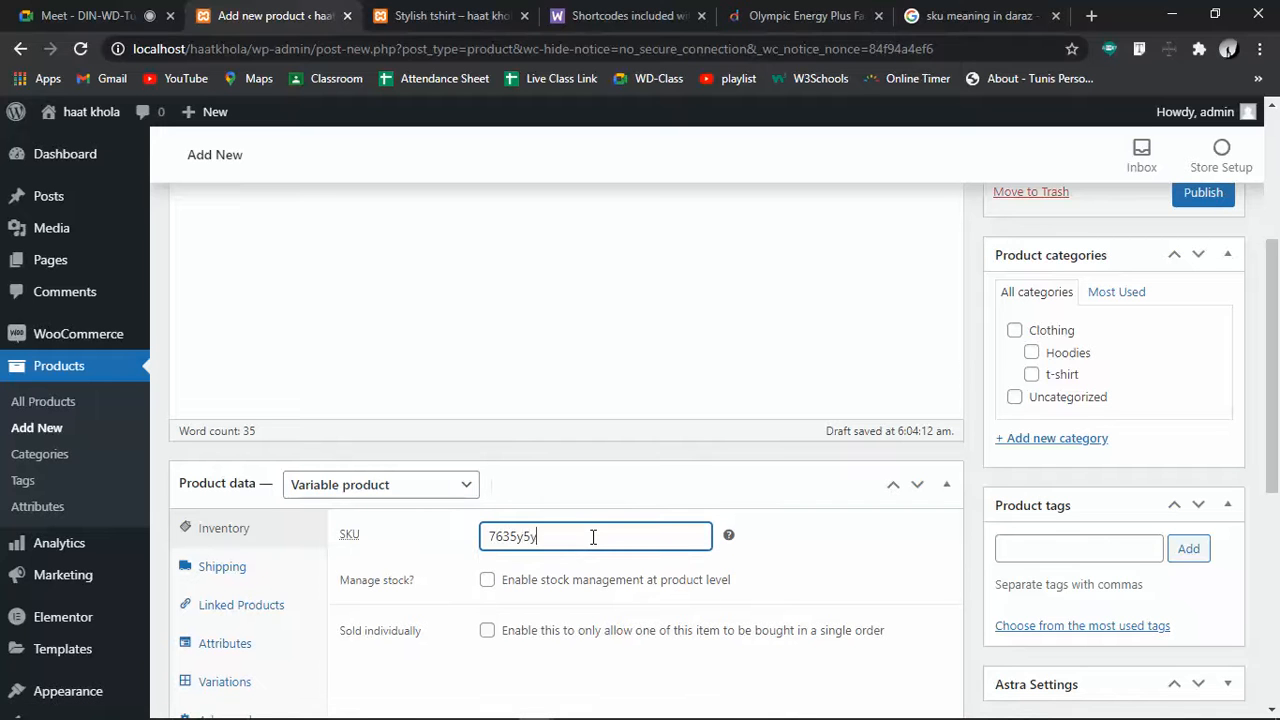
left_click(487, 580)
left_click(506, 622)
type("200")
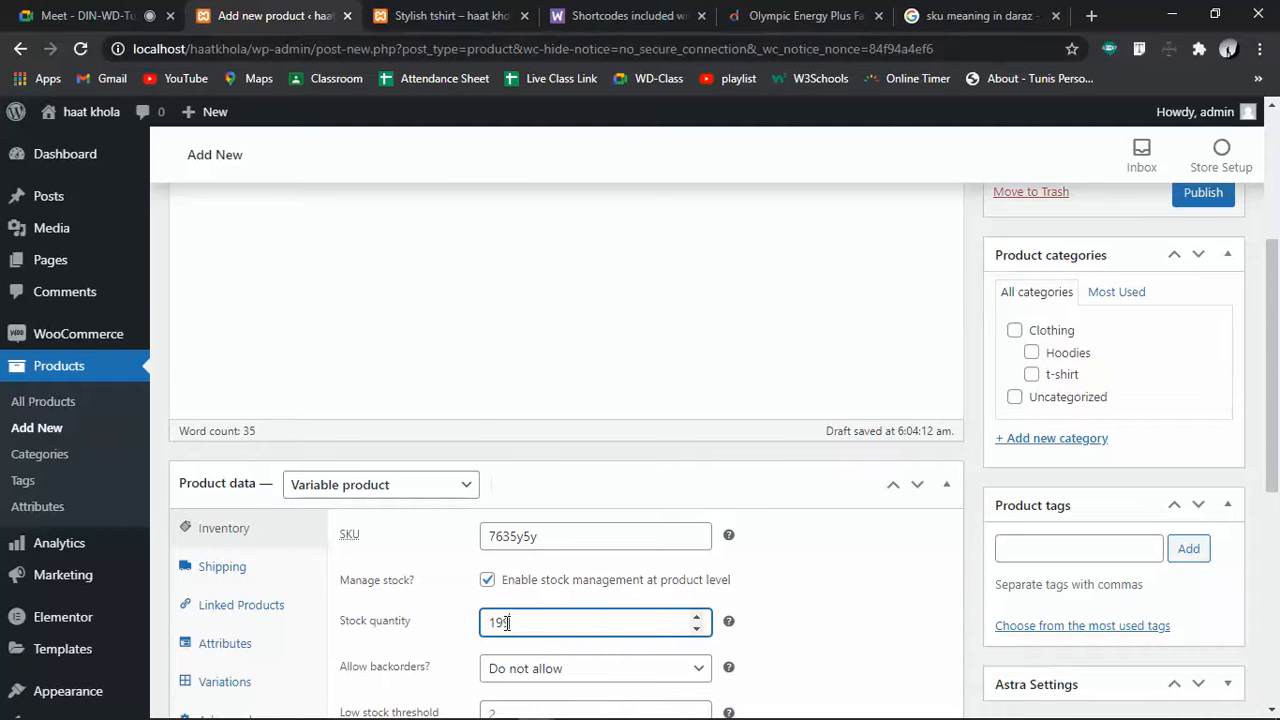
Leave sold-individually off and look through the shipping weight and package dimension fields
scroll(854, 476, "down", 3)
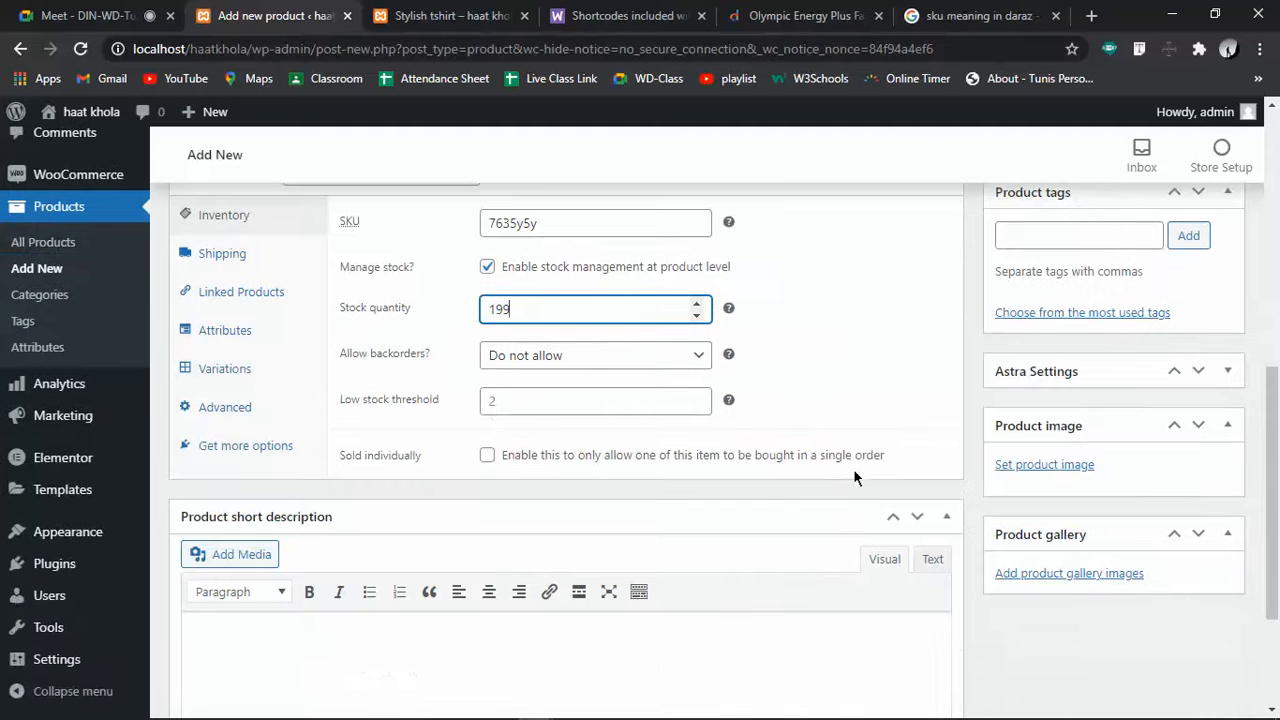
left_click(488, 458)
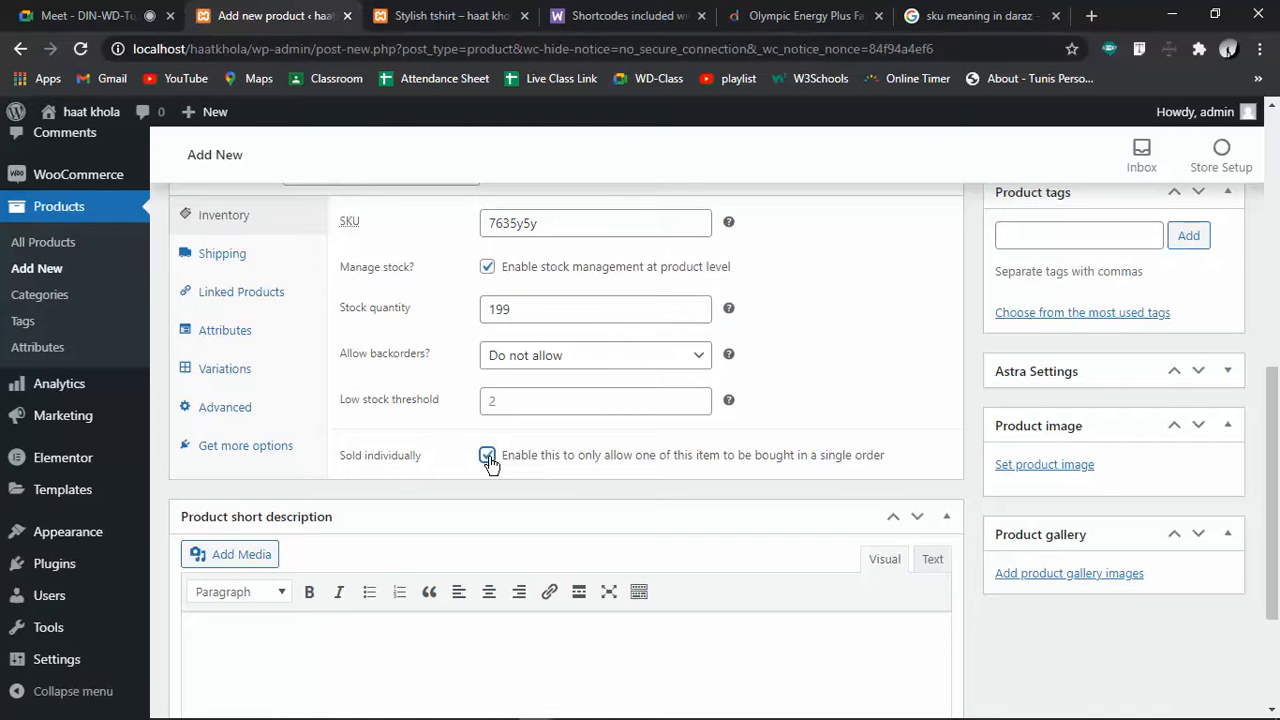
left_click(486, 462)
scroll(445, 478, "up", 3)
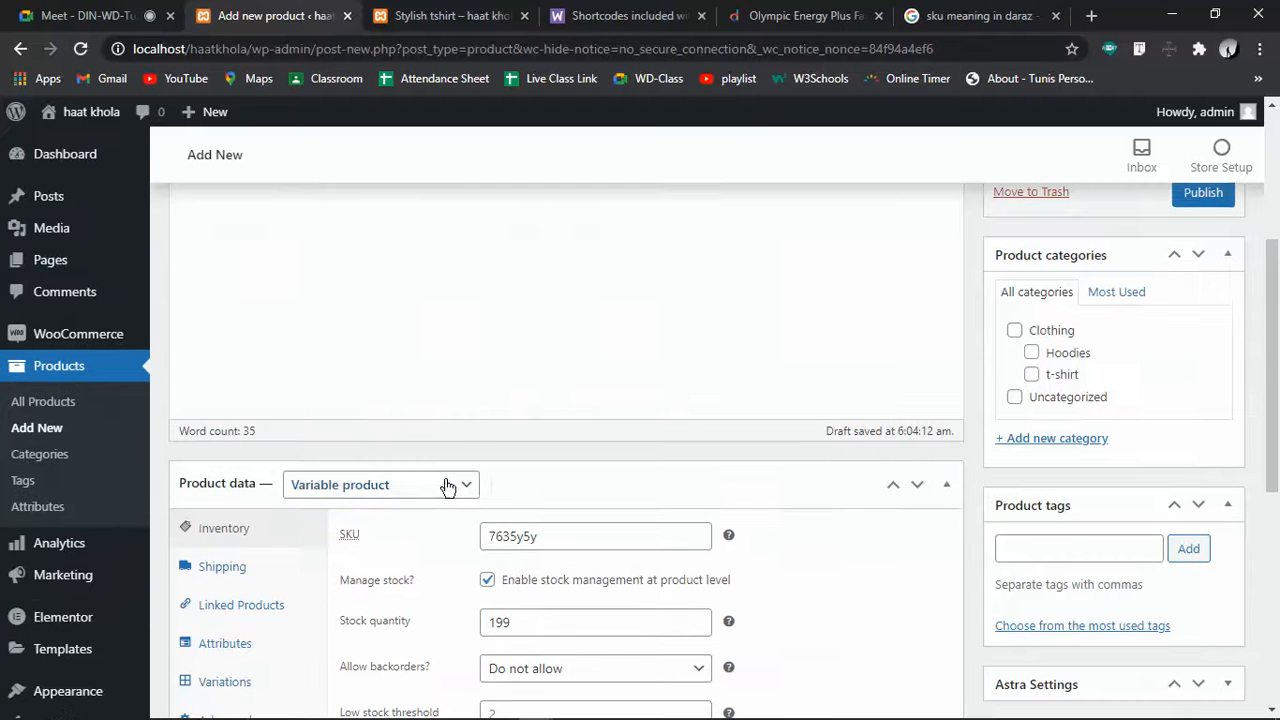
left_click(250, 567)
left_click(490, 535)
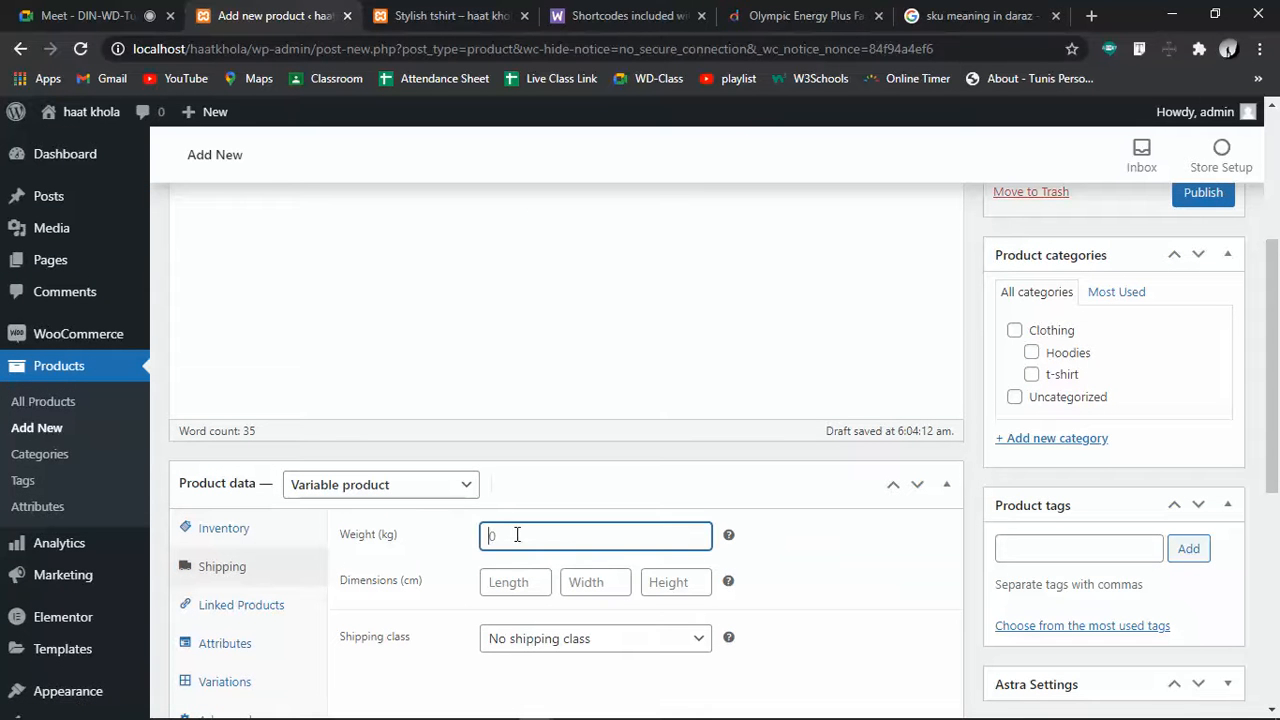
left_click(517, 581)
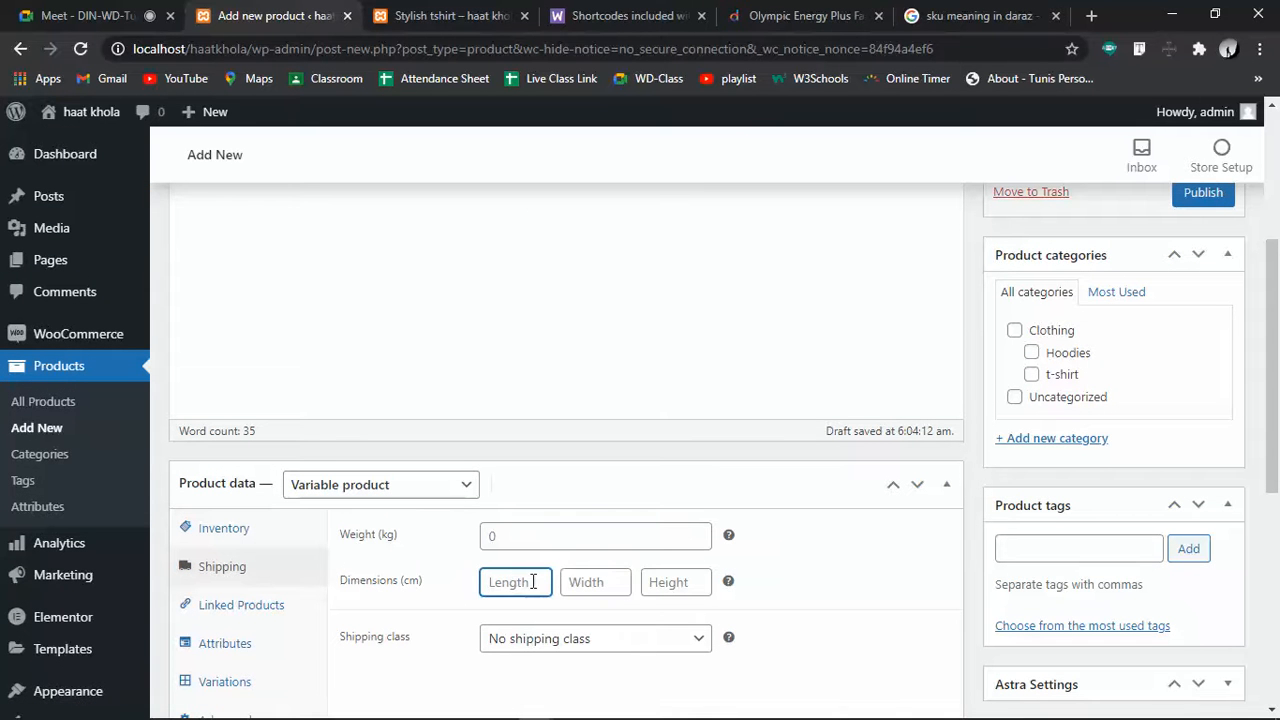
left_click(580, 581)
left_click(503, 580)
left_click(658, 583)
Glance at the upsells and cross-sells settings before moving to the Attributes settings
left_click(208, 605)
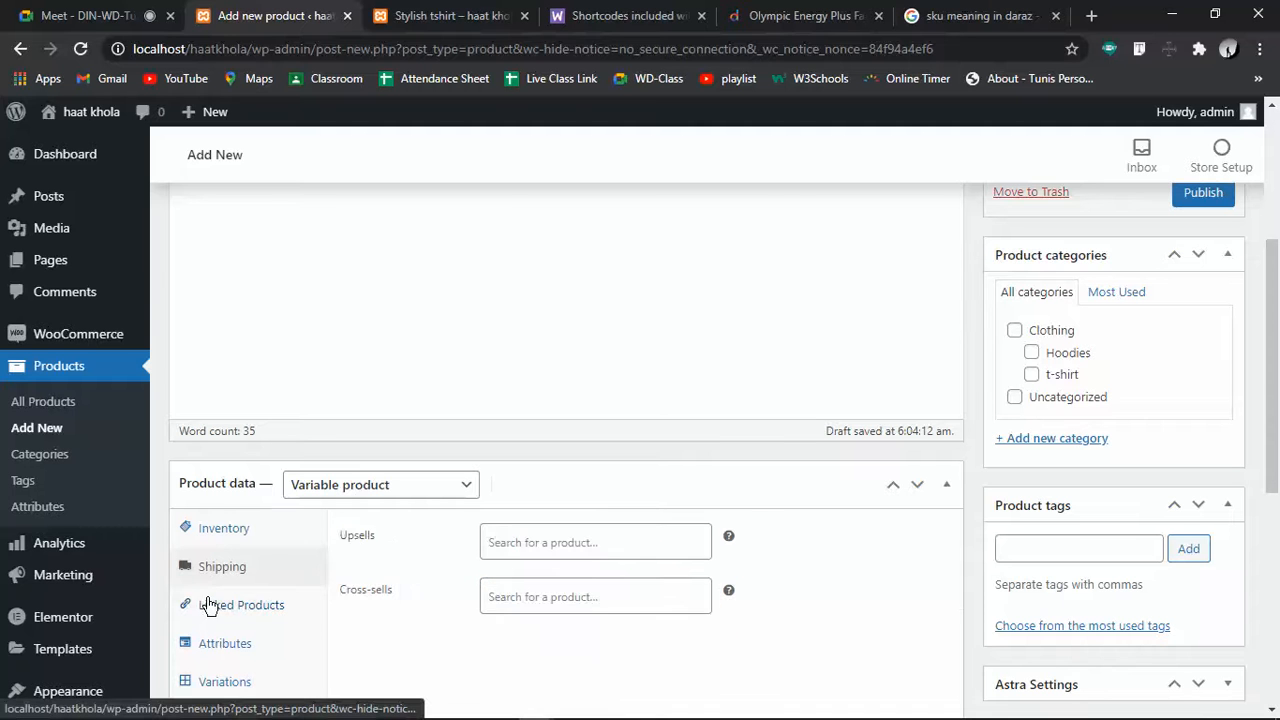
scroll(314, 608, "down", 3)
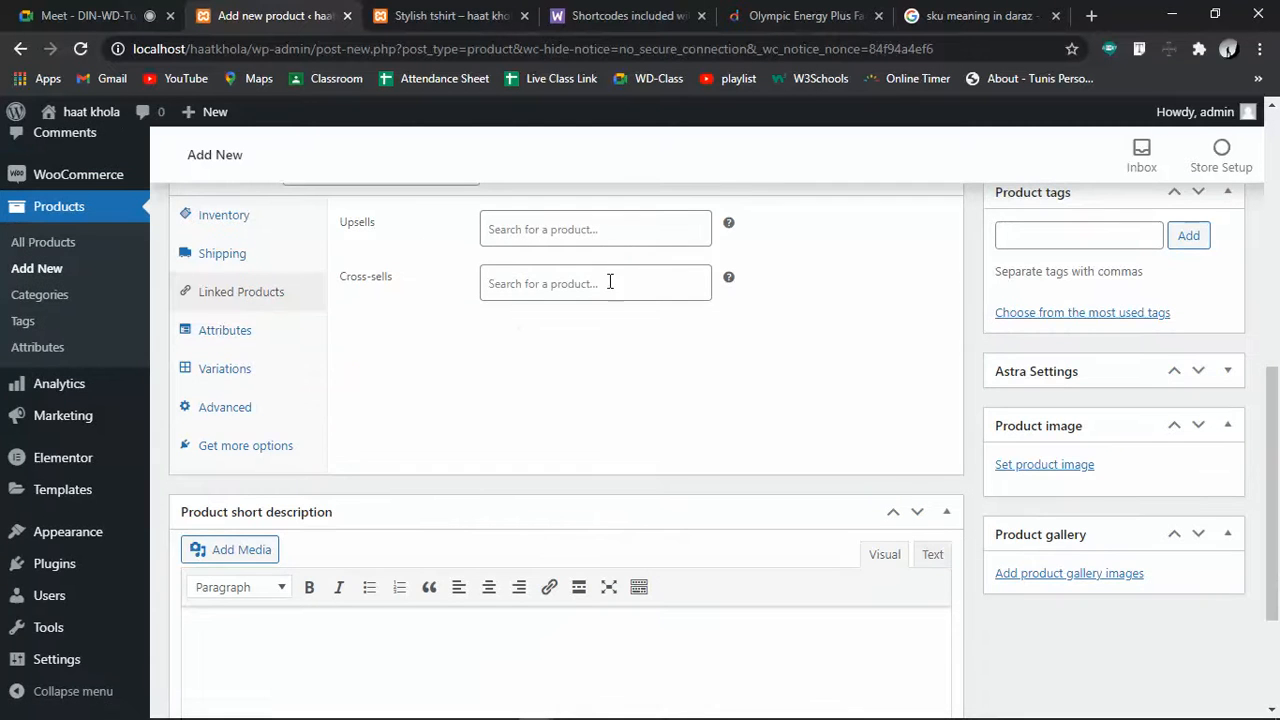
left_click(266, 334)
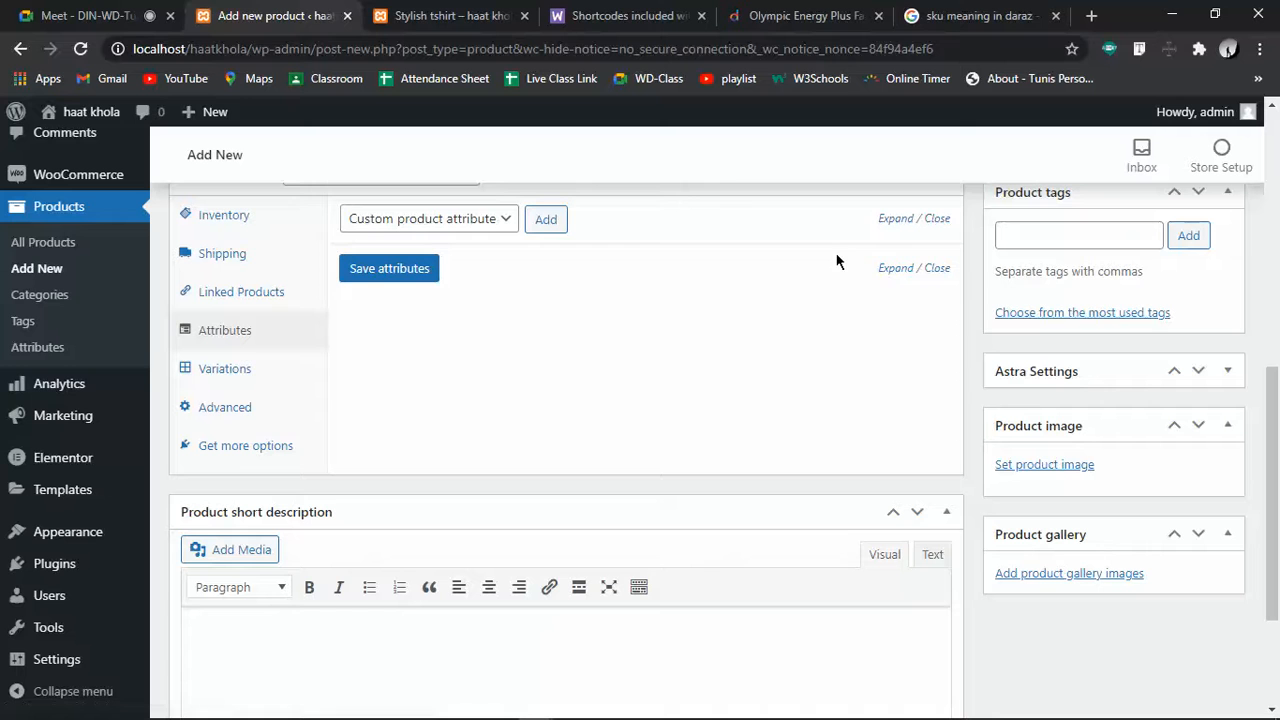
Add a custom Color attribute with value Red, used for variations, and save it
left_click(533, 219)
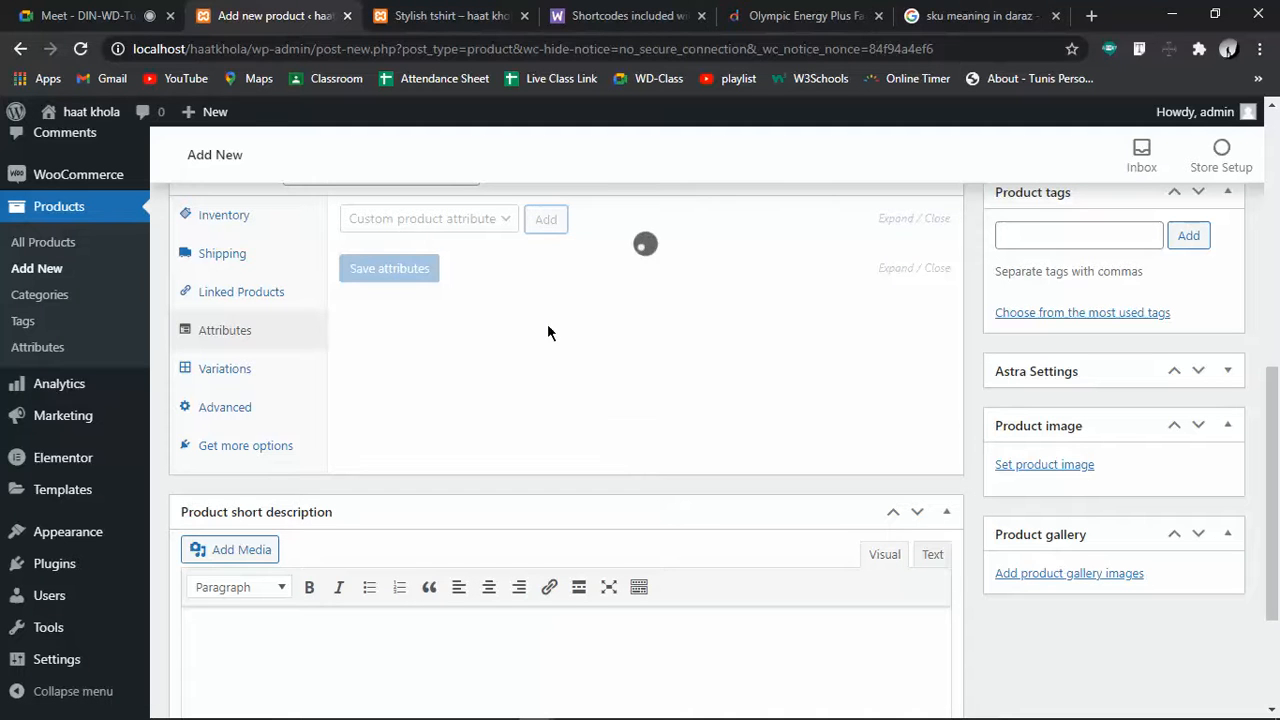
left_click(423, 342)
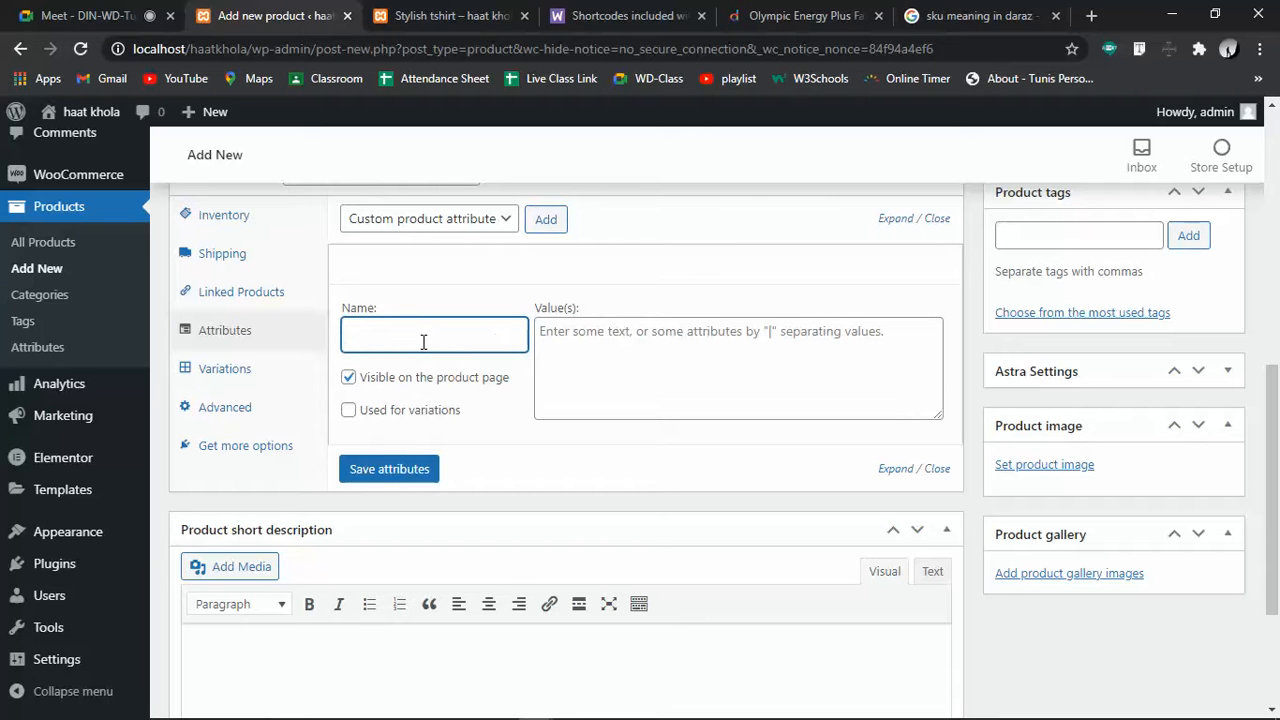
left_click(420, 418)
left_click(417, 343)
type("COlor")
key("BackSpace")
key("BackSpace")
key("BackSpace")
type("lor")
left_click(806, 382)
type("Red")
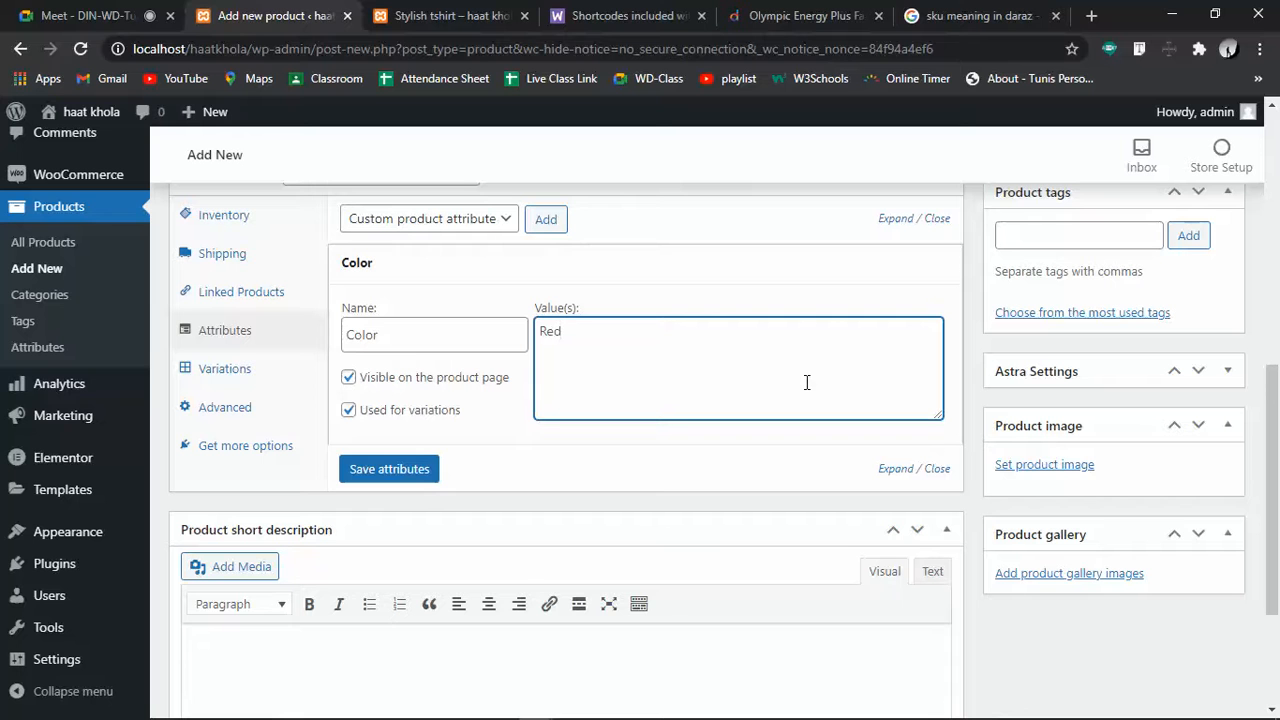
left_click(410, 478)
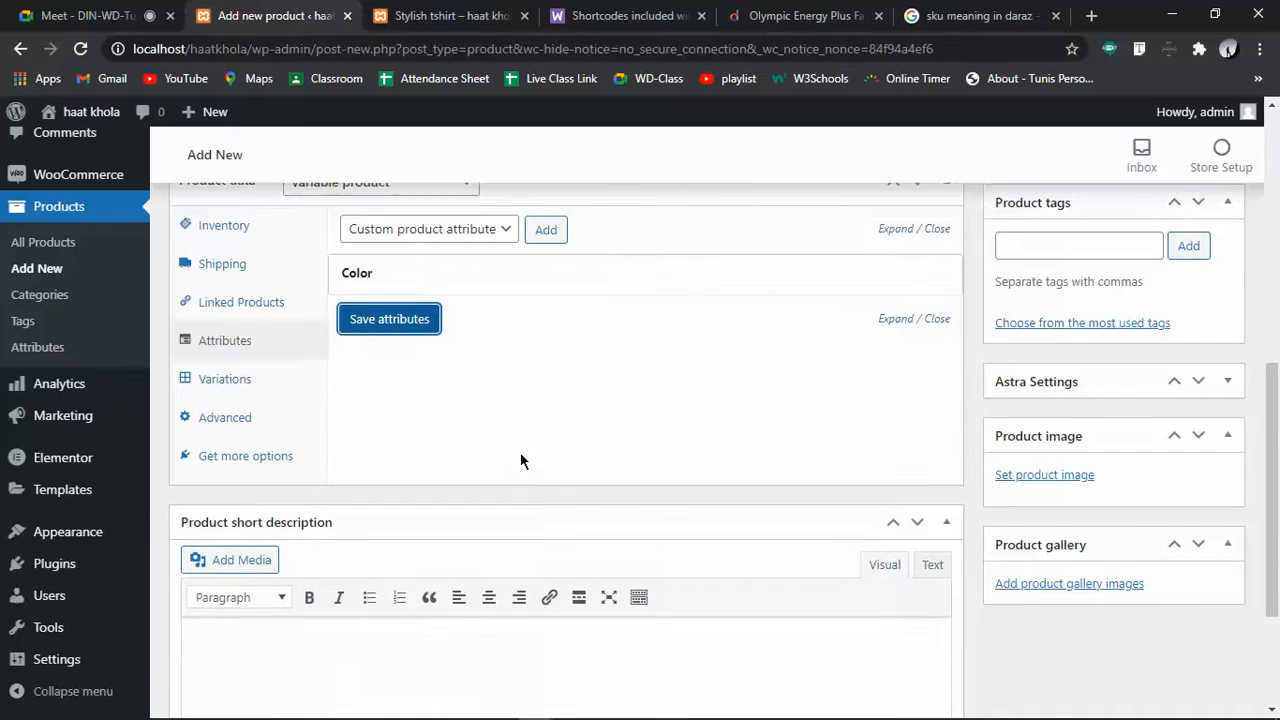
Bring up the product's Variations settings
scroll(520, 460, "up", 3)
scroll(520, 460, "down", 3)
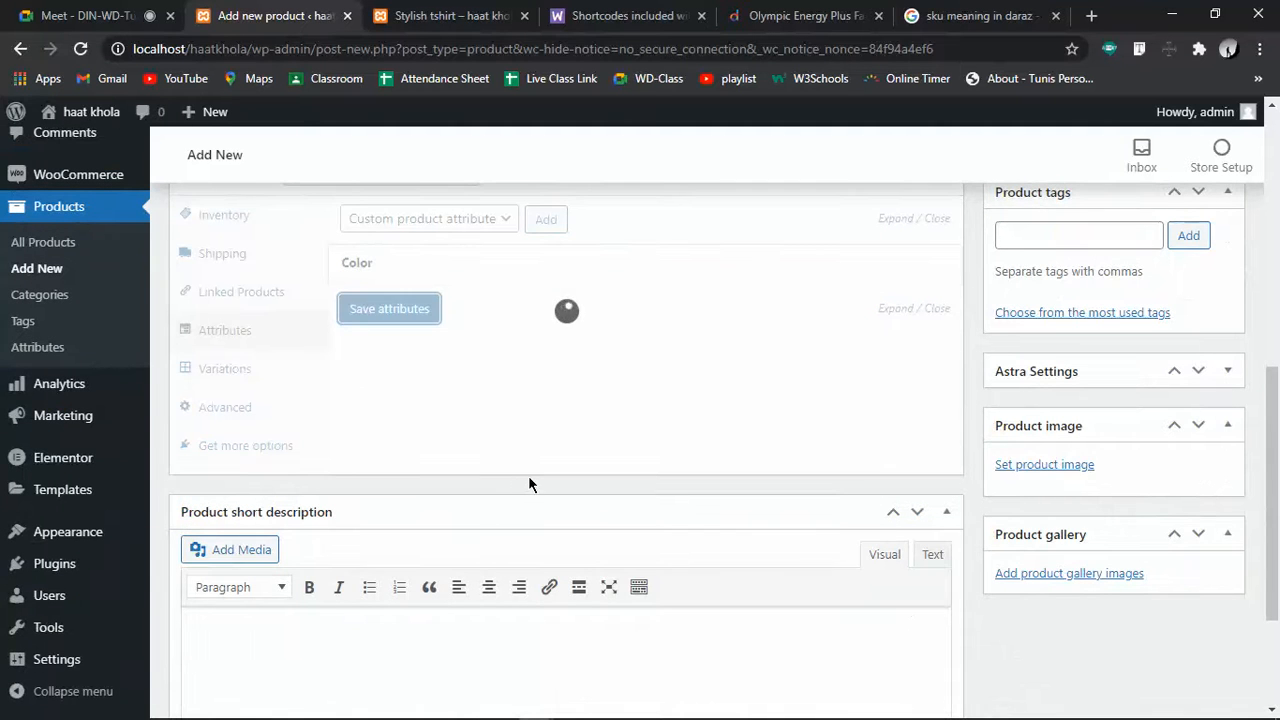
left_click(224, 368)
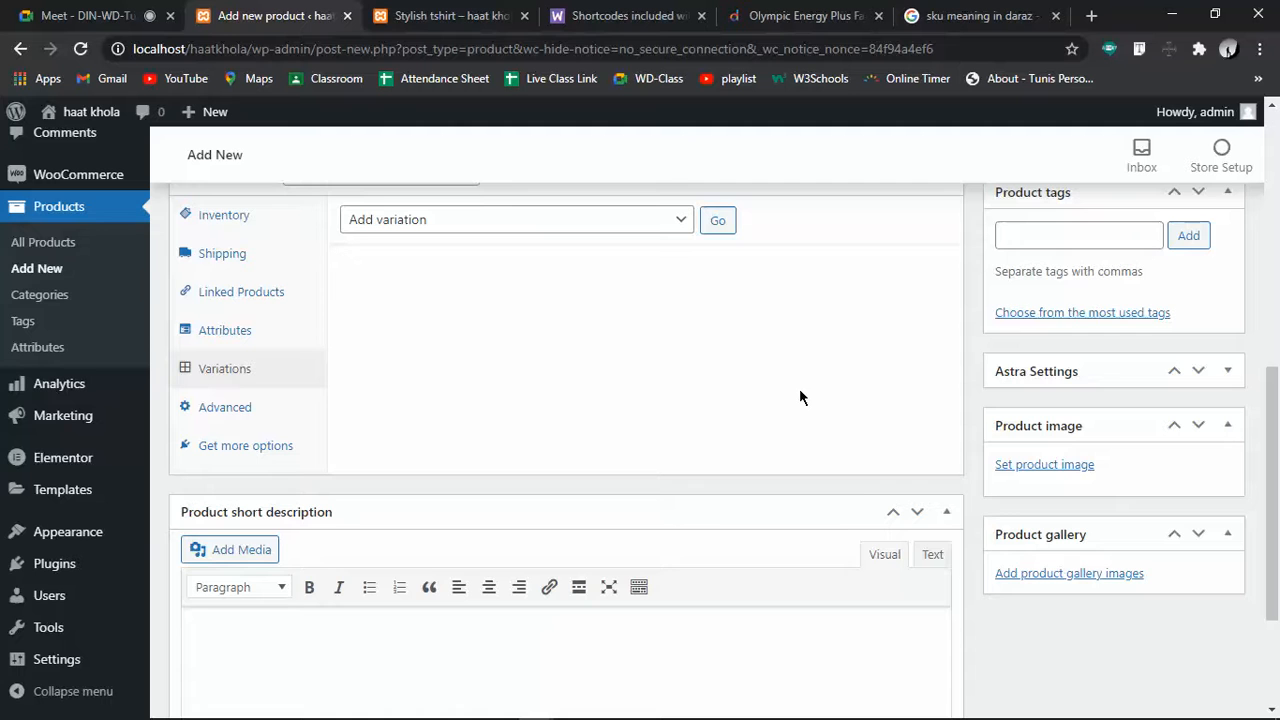
scroll(799, 397, "up", 3)
left_click(684, 540)
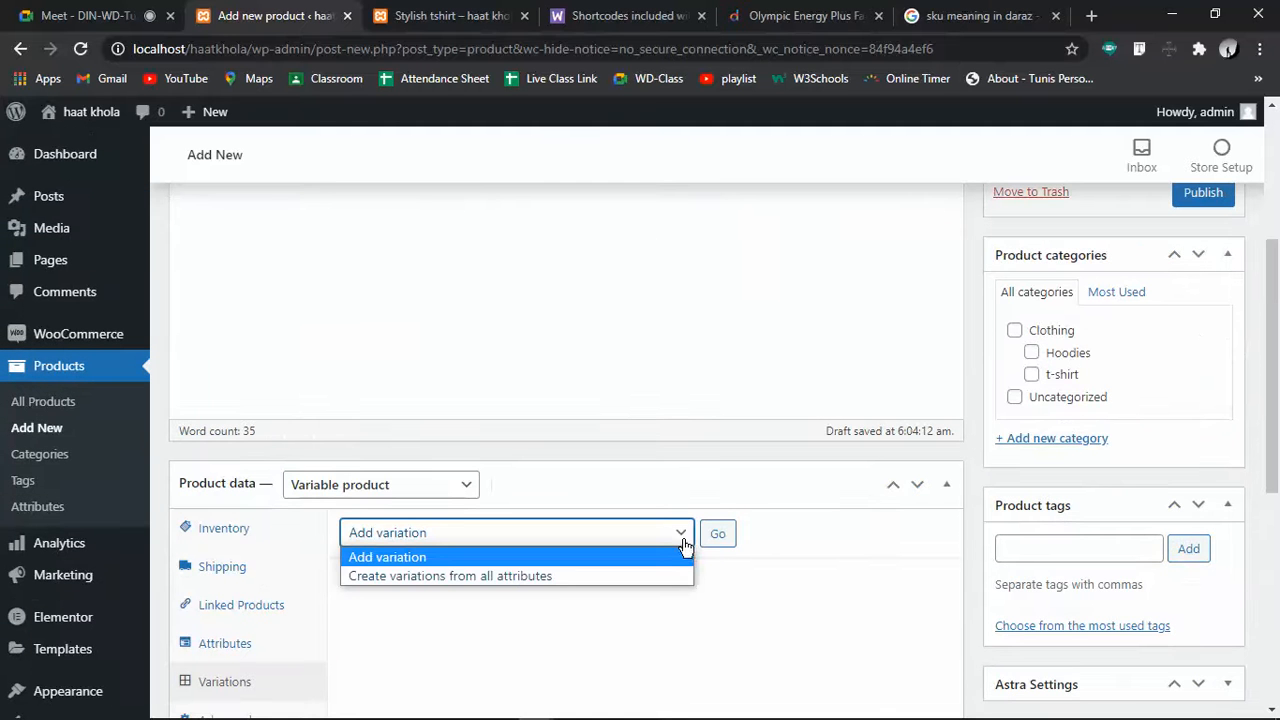
scroll(627, 448, "down", 3)
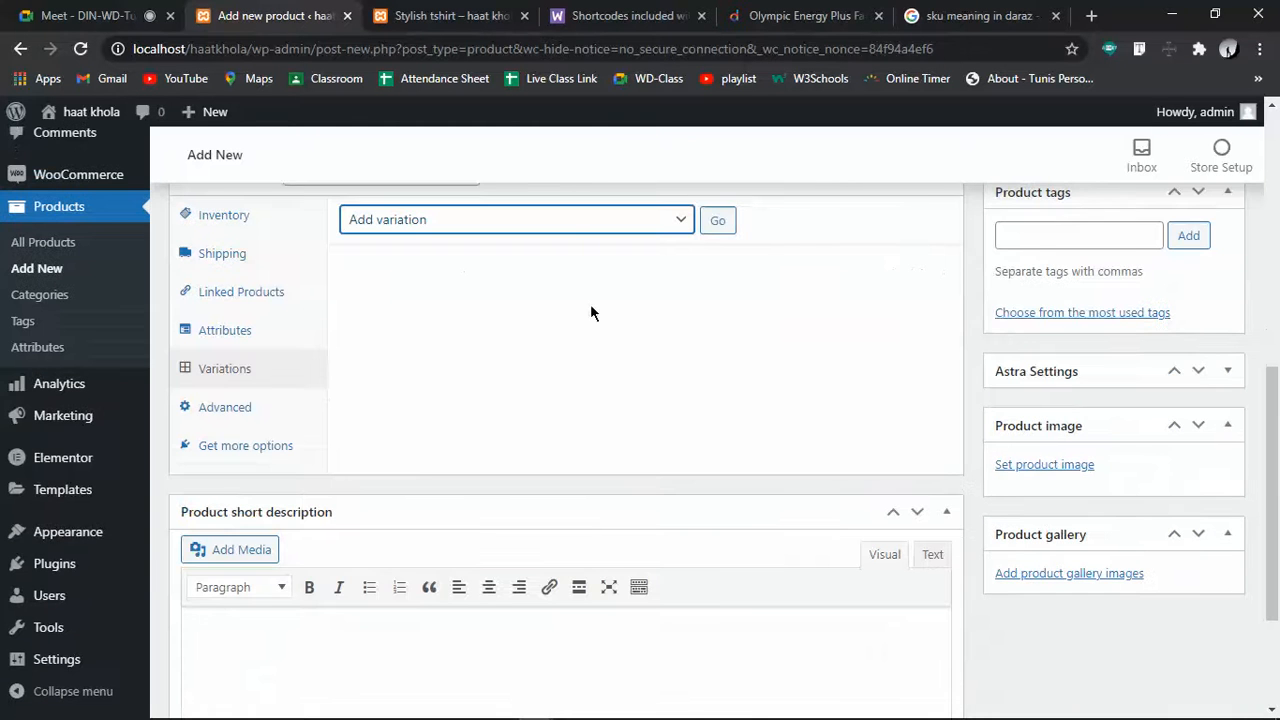
left_click(693, 224)
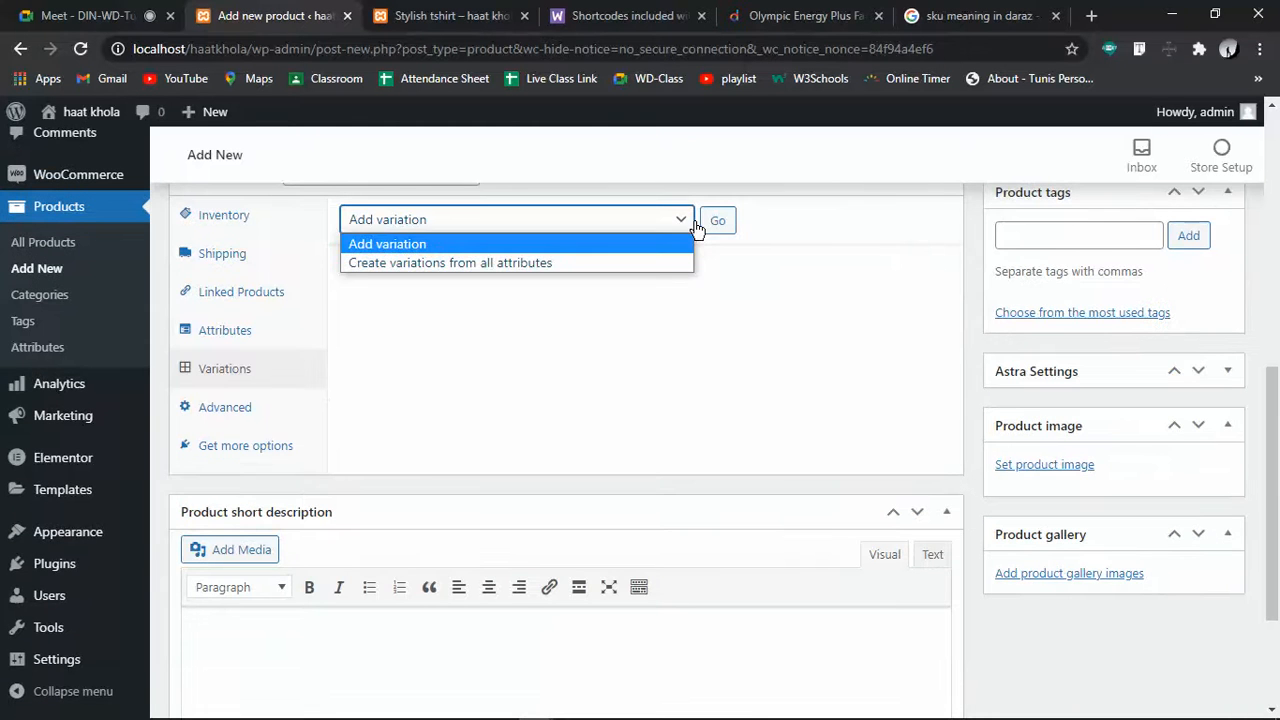
left_click(601, 361)
left_click(240, 333)
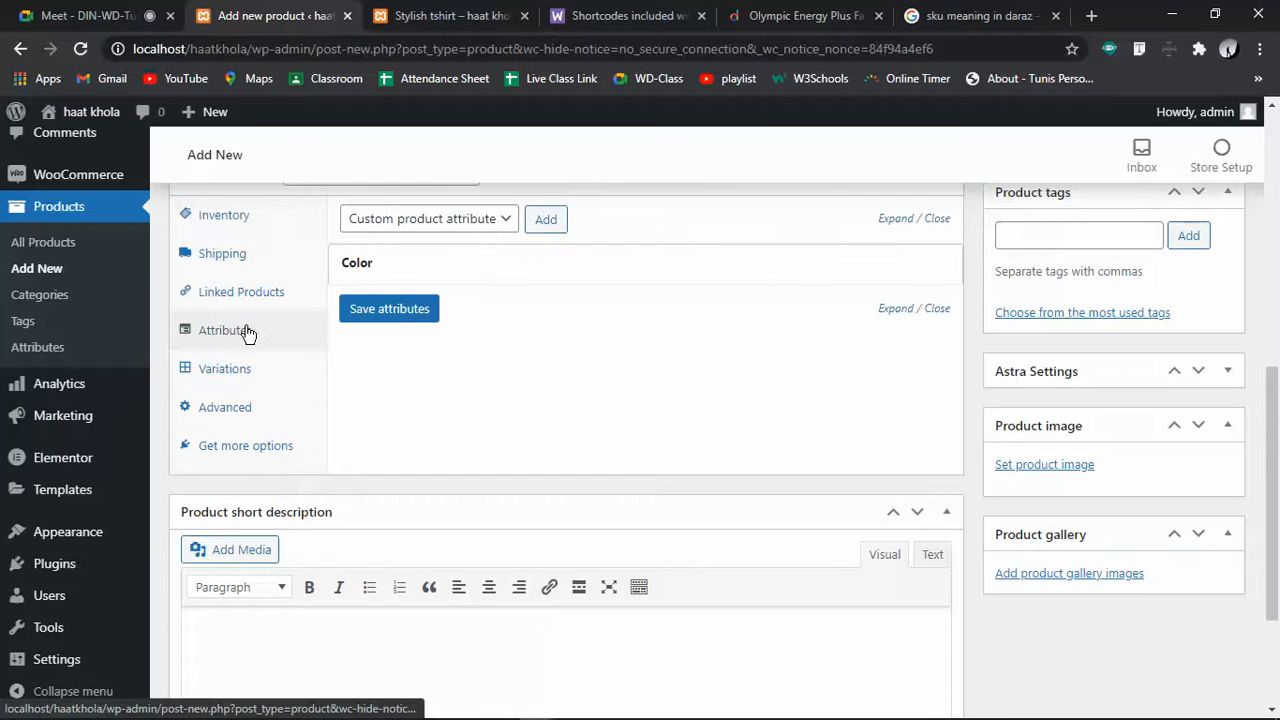
Add another custom attribute named Color with value Blue and save the attributes
left_click(545, 222)
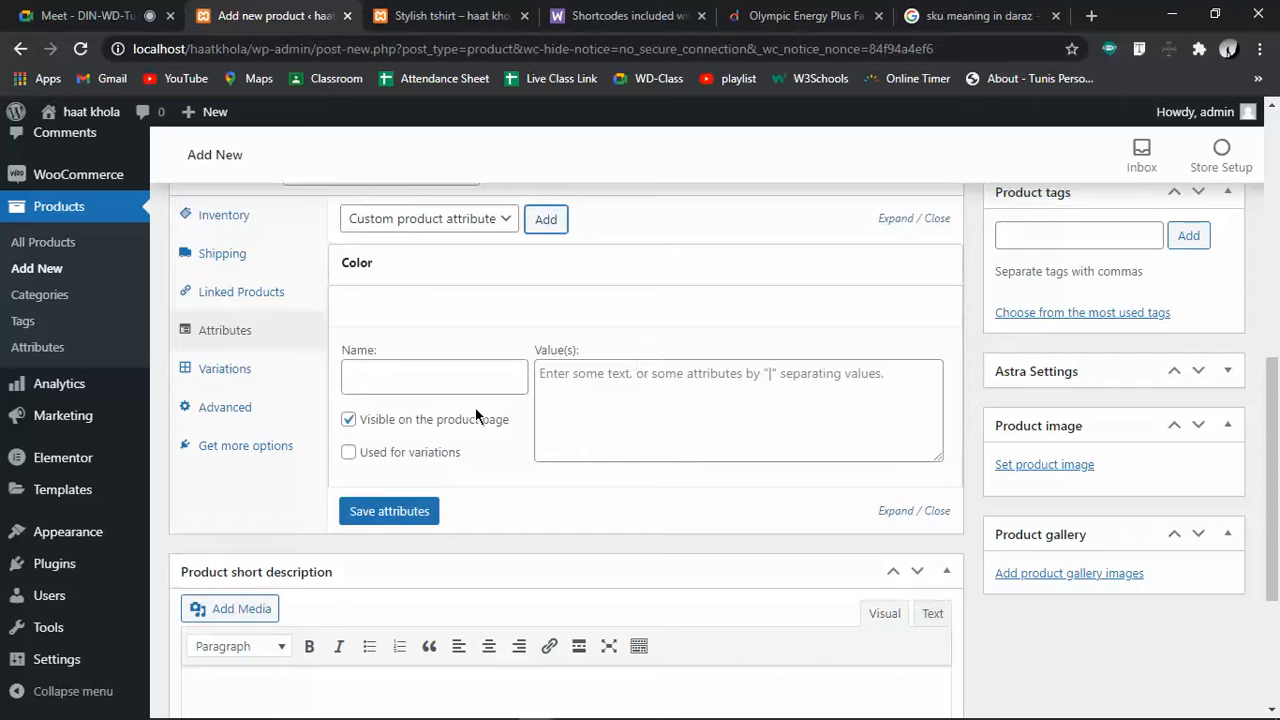
left_click(452, 375)
type("COlor")
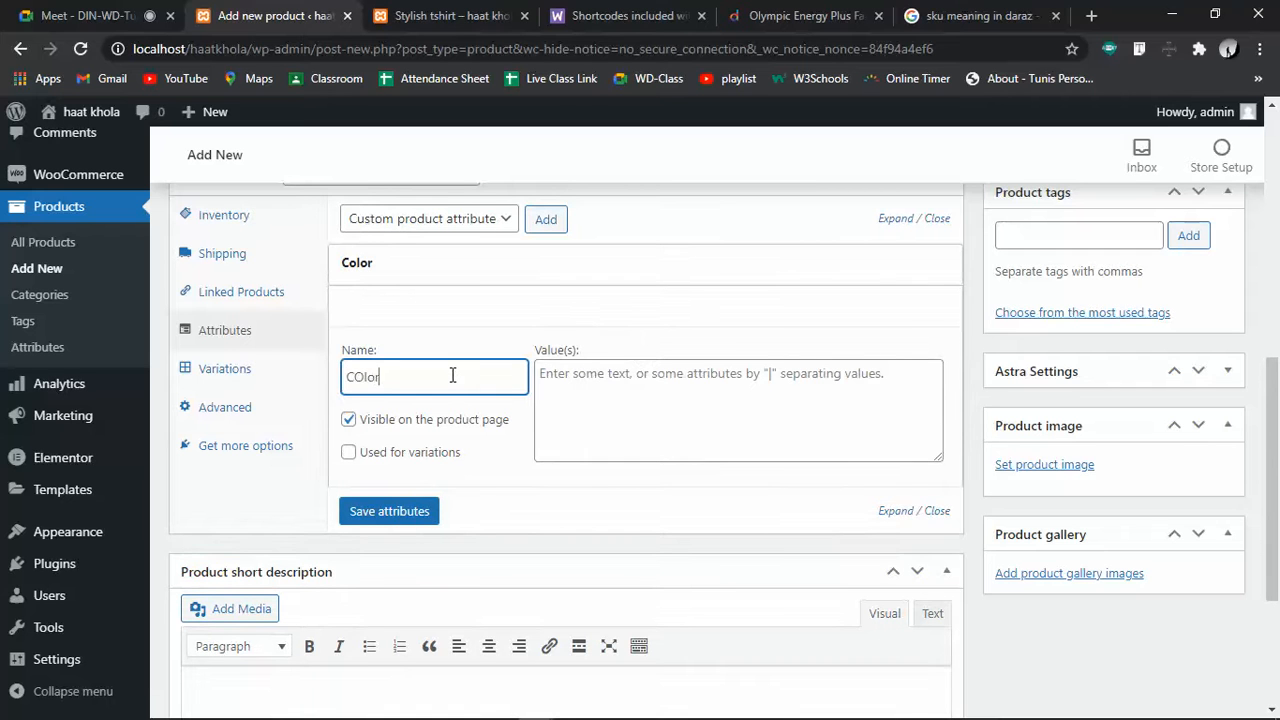
key("BackSpace")
type("lor")
left_click(669, 448)
type("Blue")
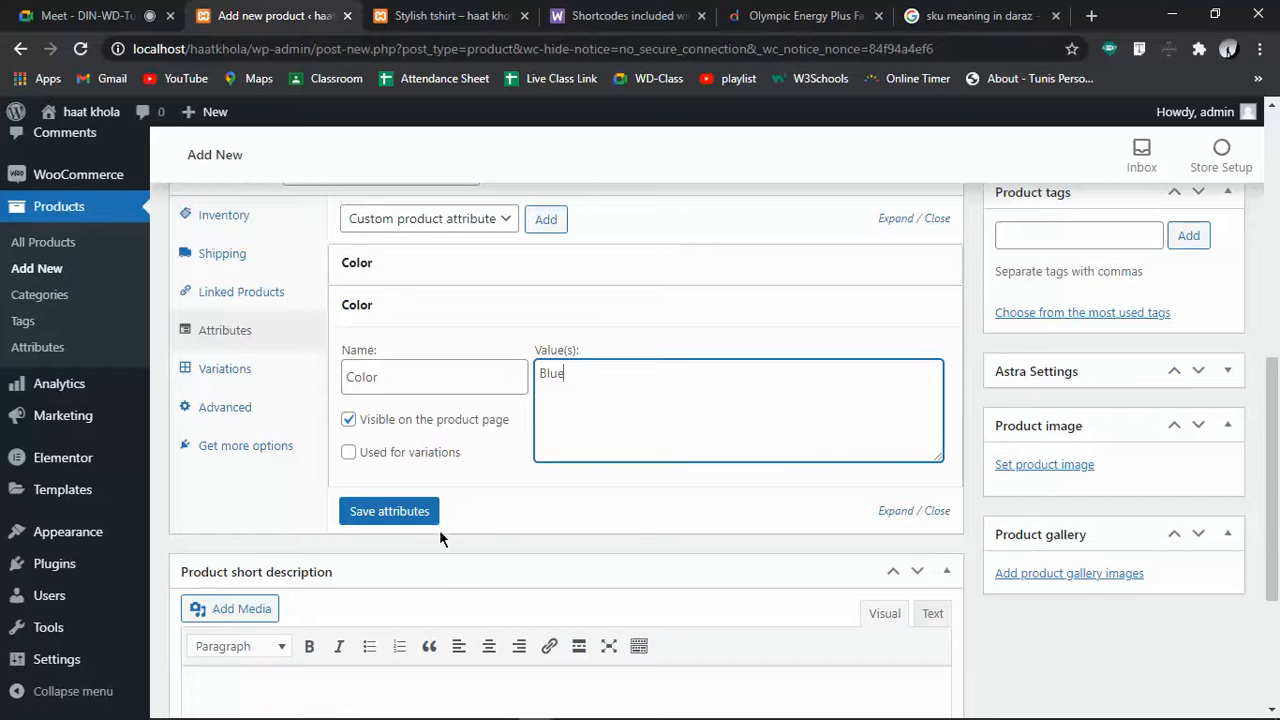
left_click(412, 515)
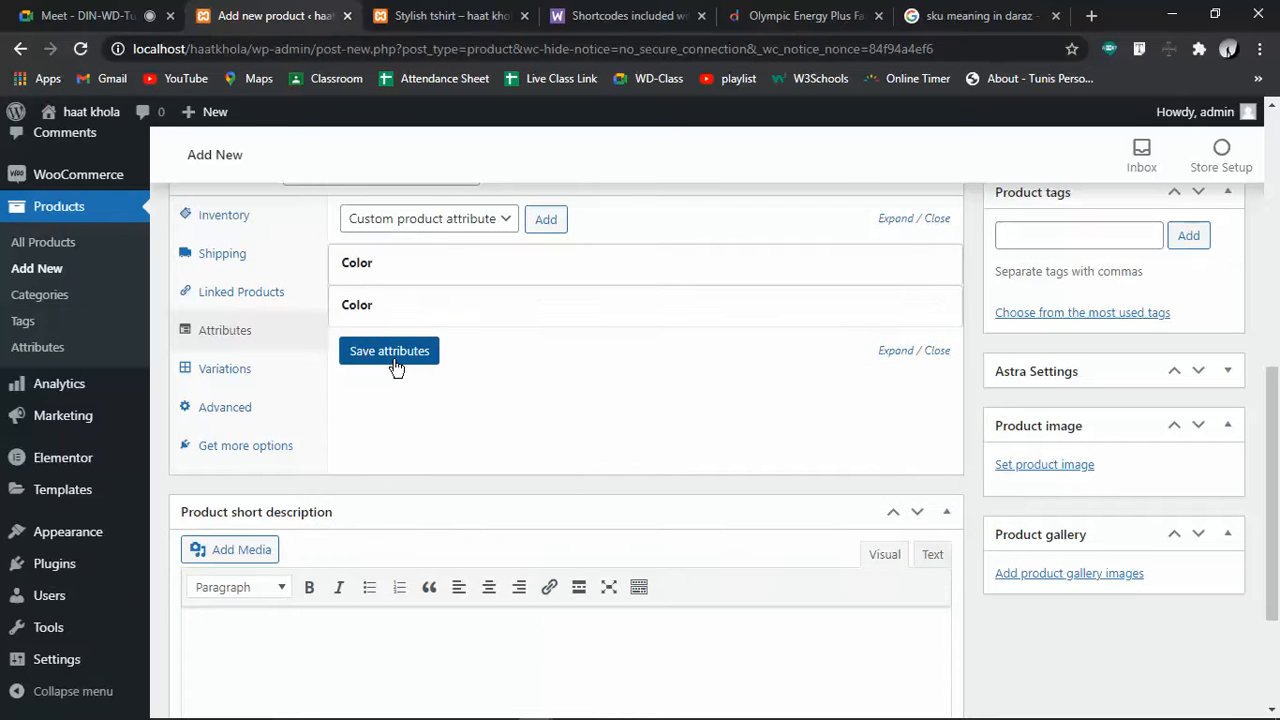
Add a custom Size attribute with value 5 and save it
left_click(543, 219)
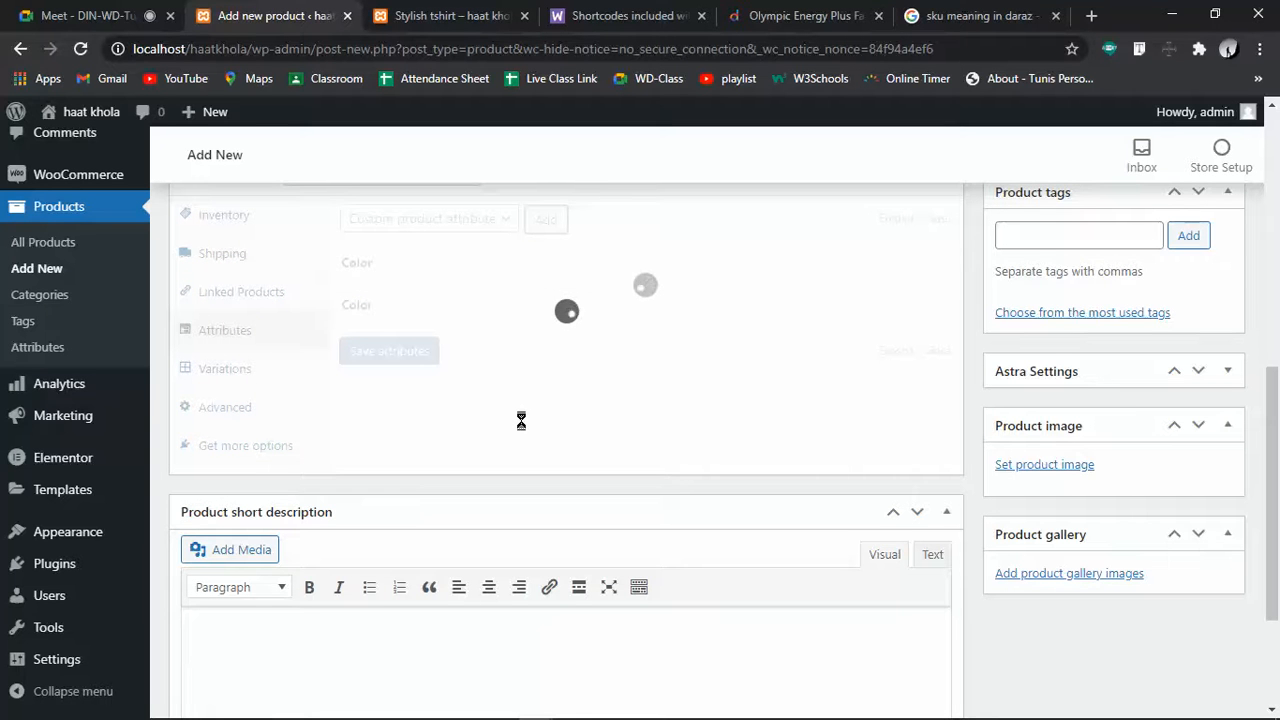
left_click(444, 432)
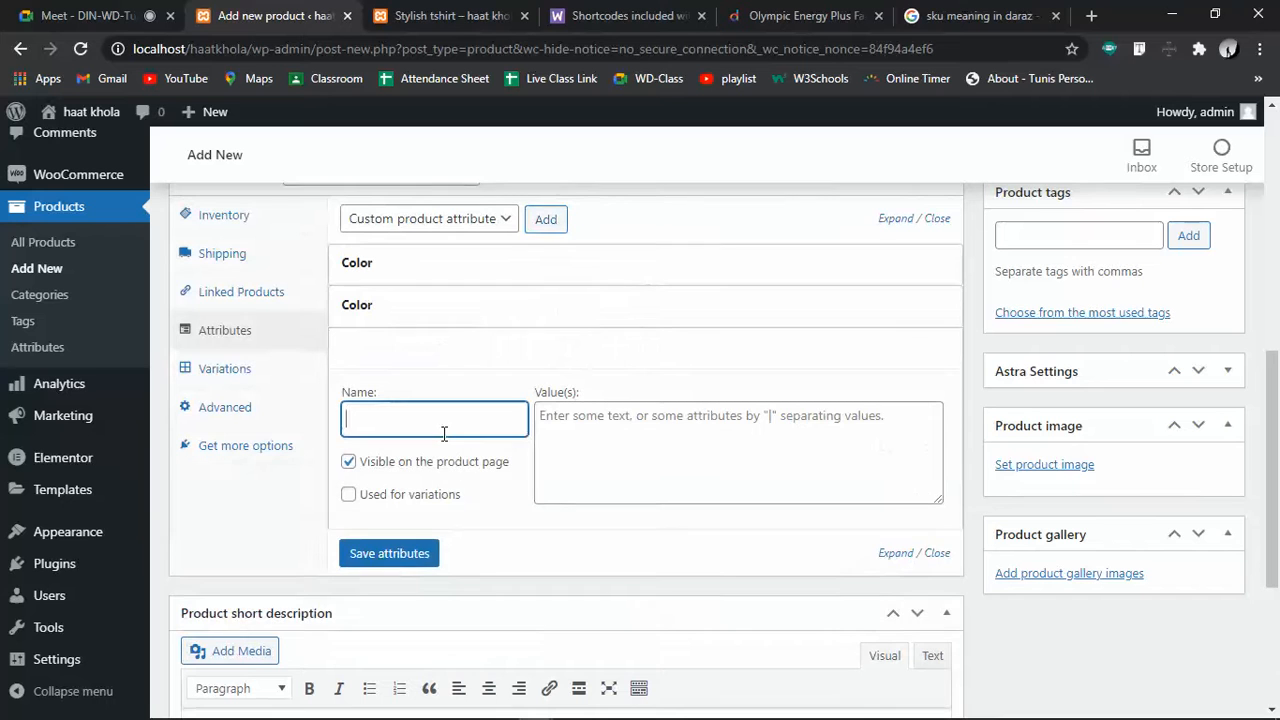
type("Size")
left_click(593, 458)
type("X")
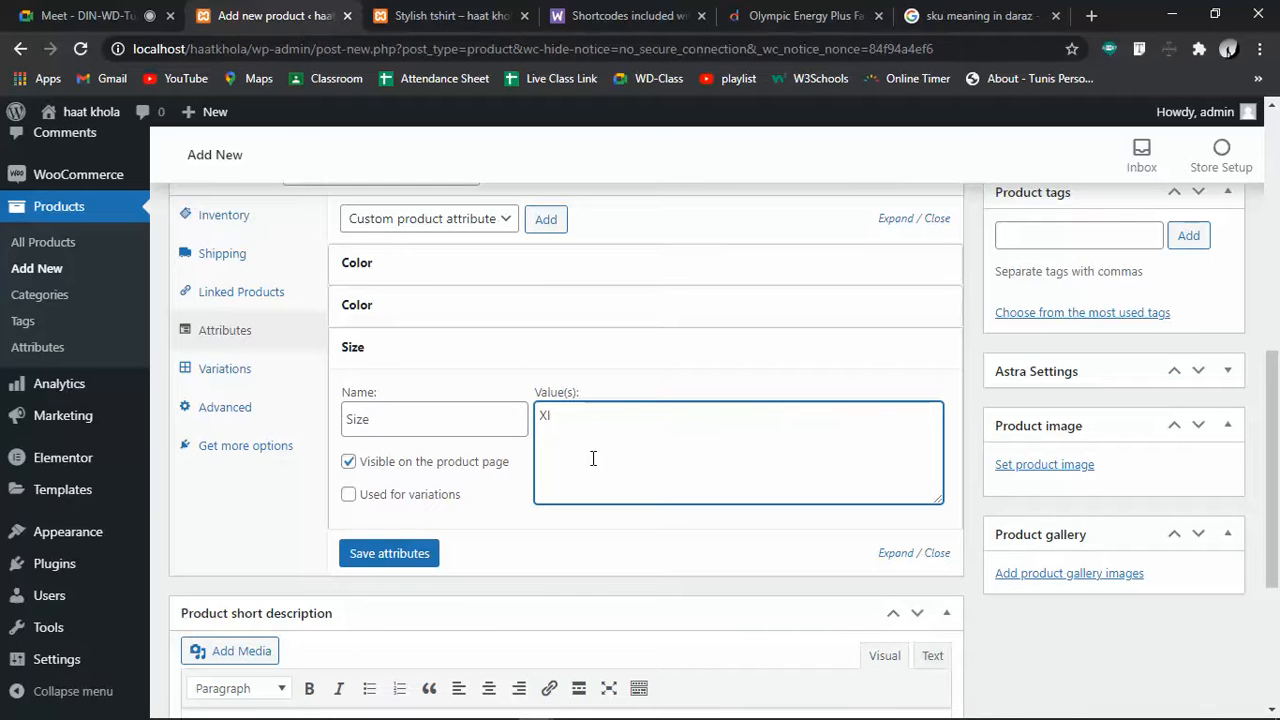
key("BackSpace")
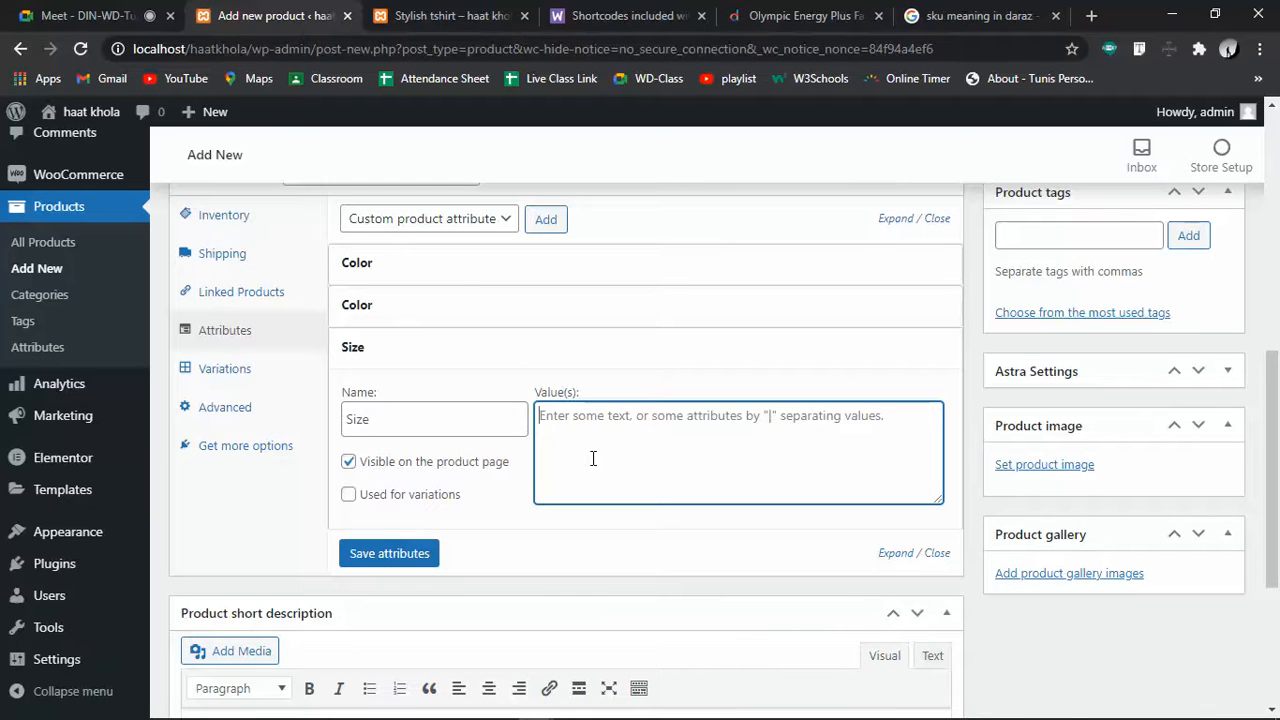
type("5")
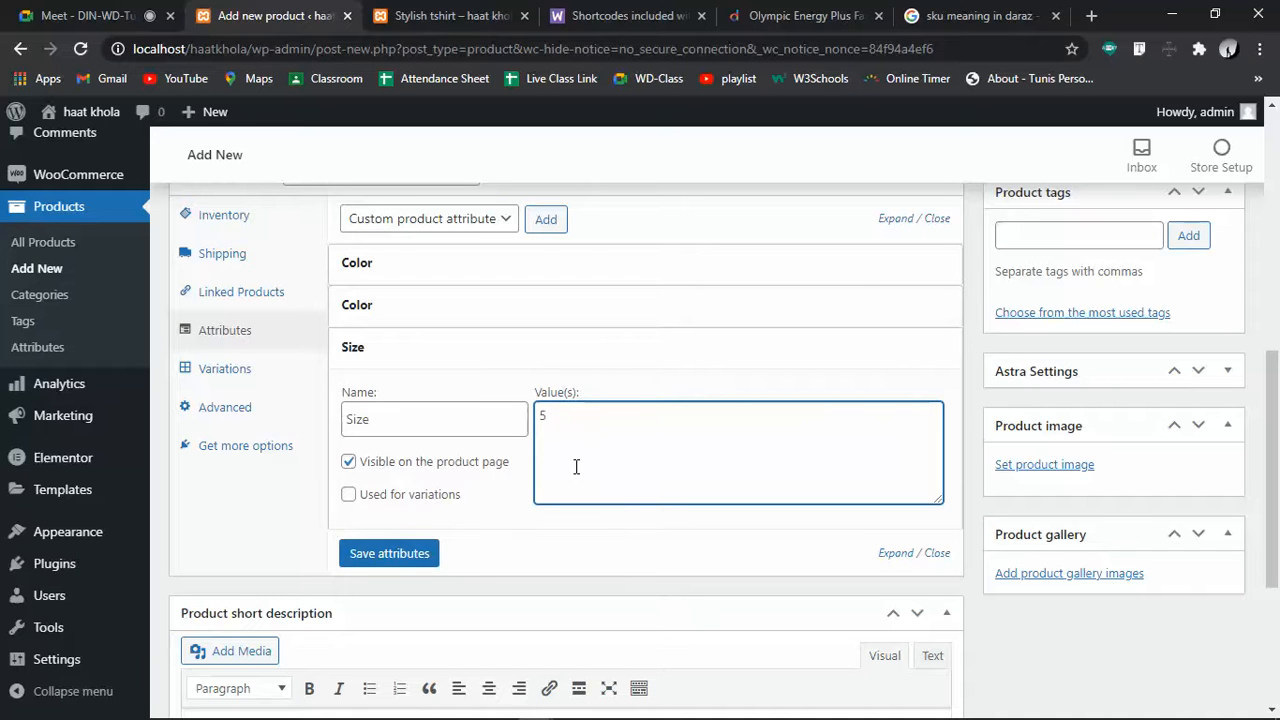
left_click(404, 555)
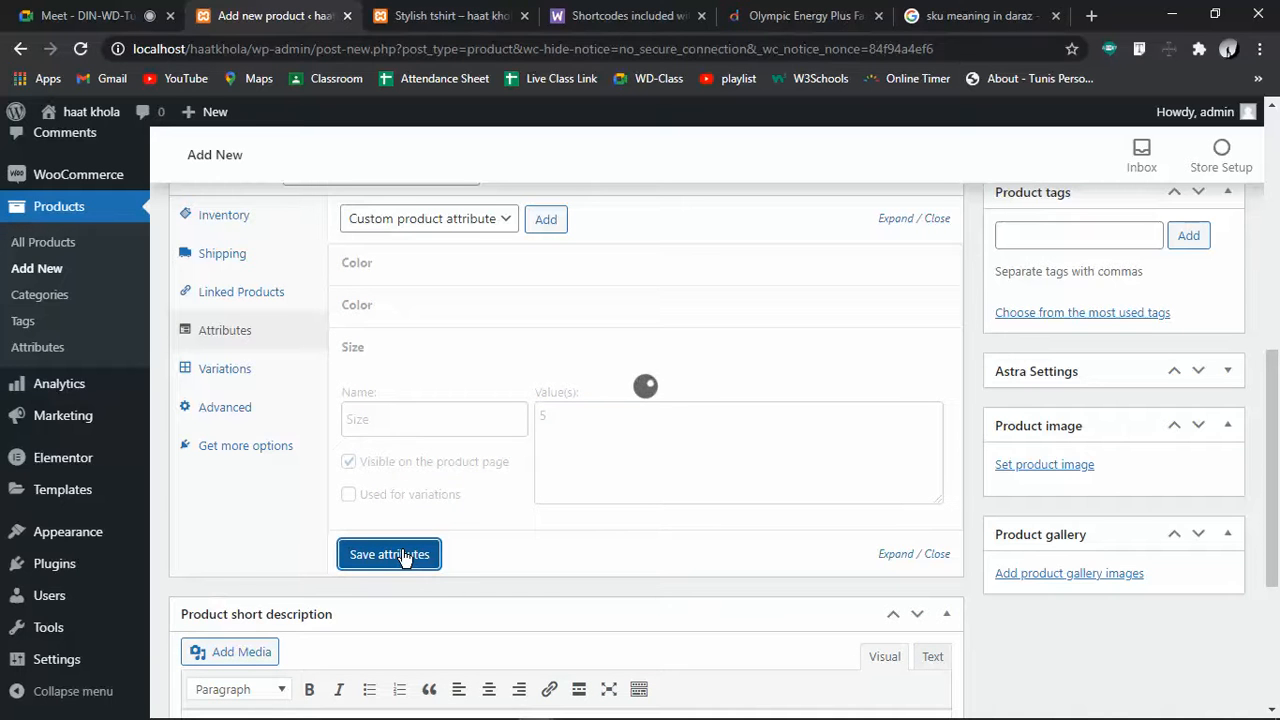
Add a second Size attribute with value 6 and save it
left_click(550, 219)
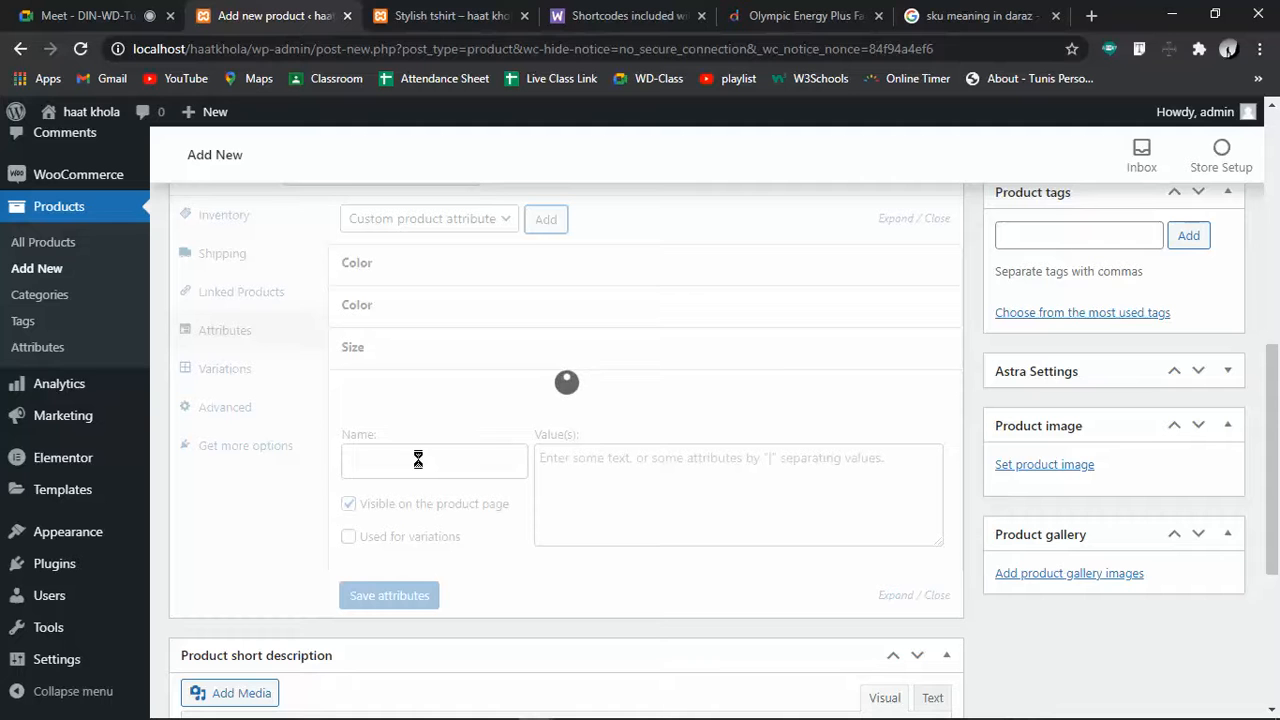
left_click(418, 458)
type("Size")
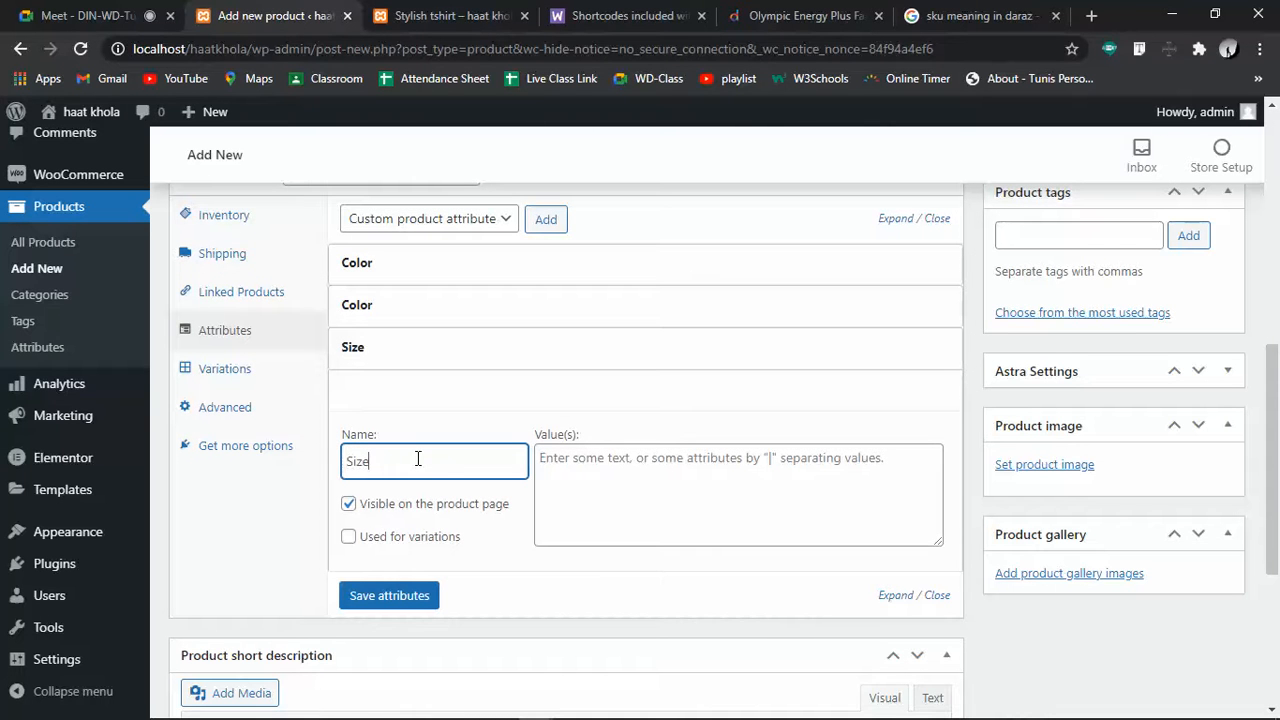
left_click(680, 477)
type("6")
left_click(389, 597)
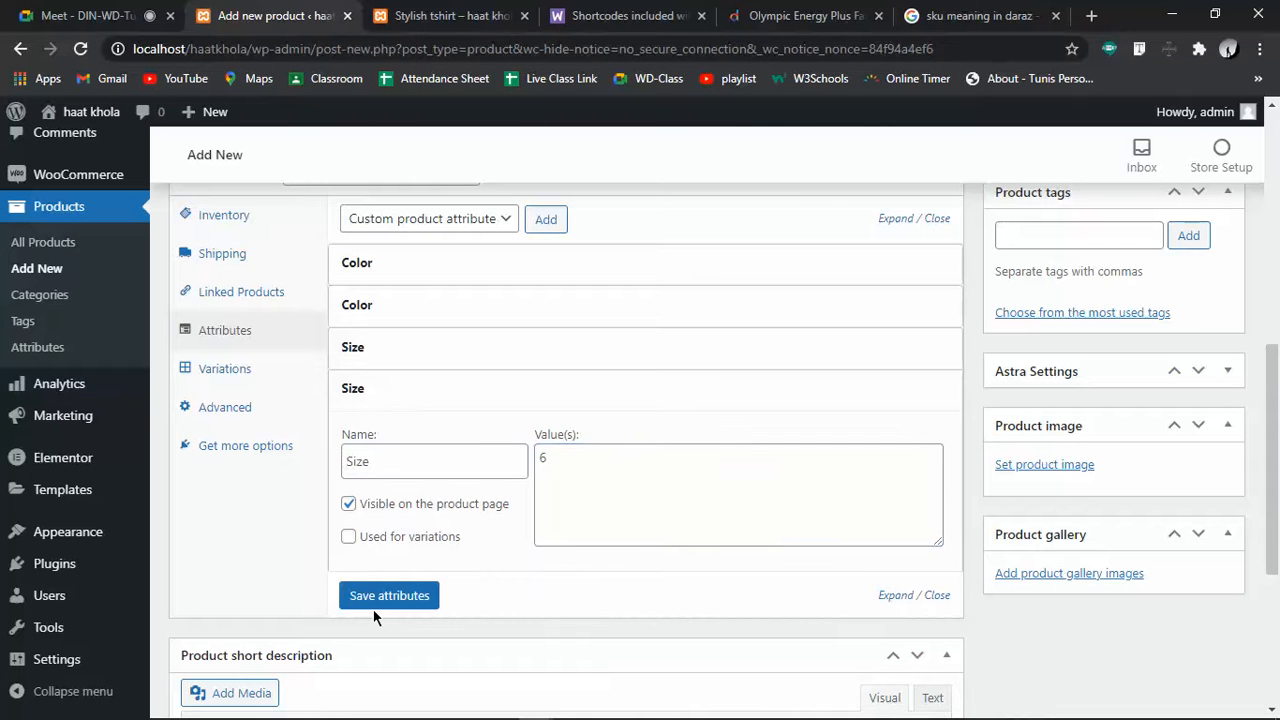
left_click(385, 597)
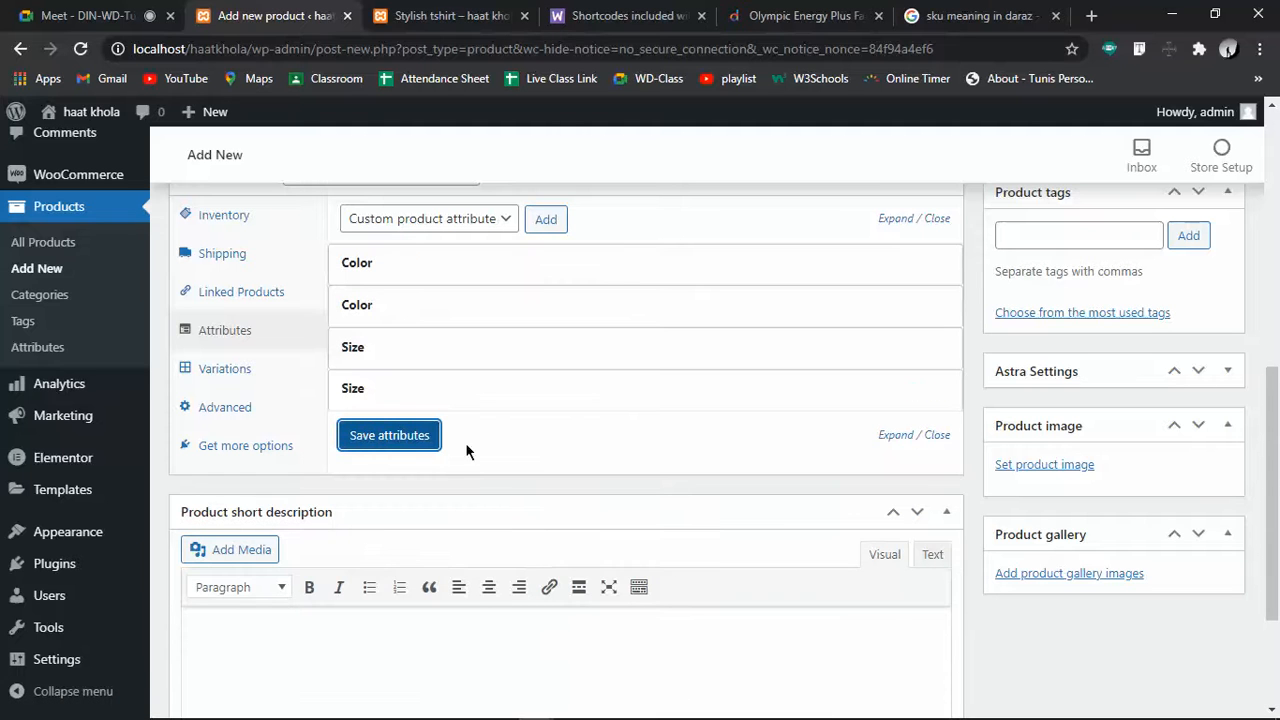
Compare the Variations and Attributes settings, then open the variable-product documentation via Learn more
double_click(209, 370)
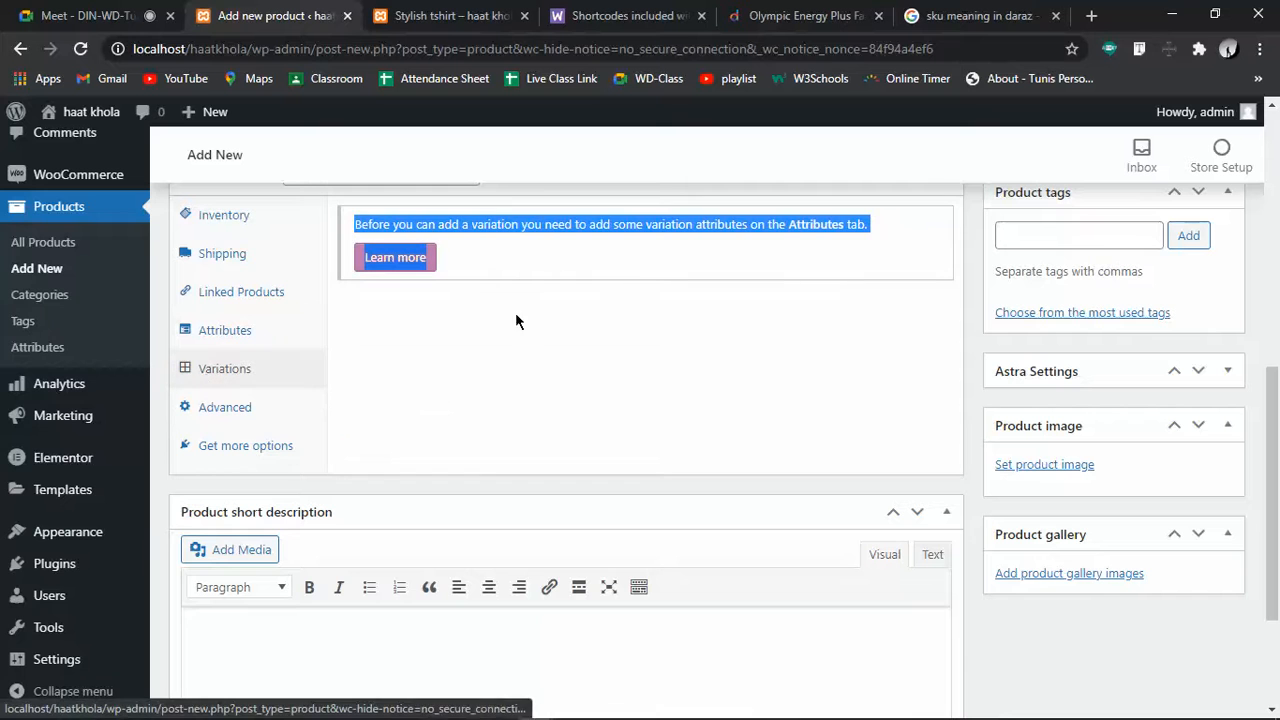
left_click(585, 299)
scroll(537, 305, "up", 7)
scroll(538, 458, "down", 7)
scroll(538, 464, "up", 3)
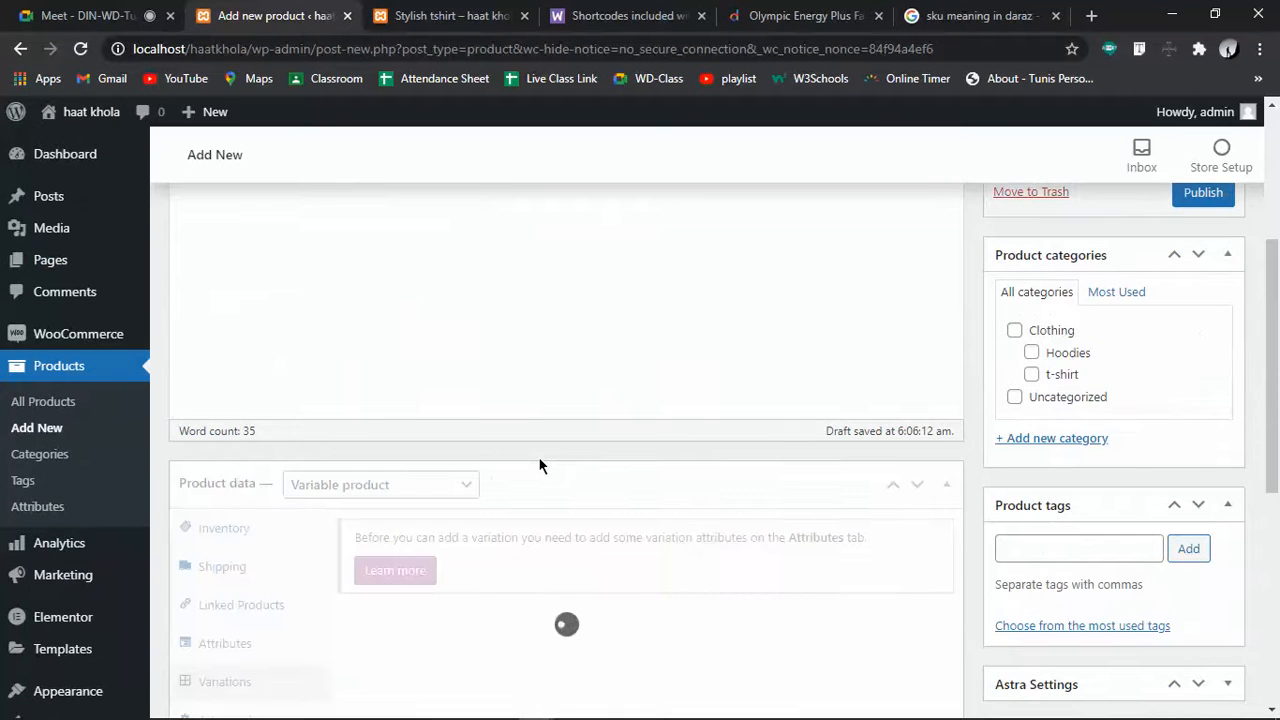
scroll(539, 465, "down", 3)
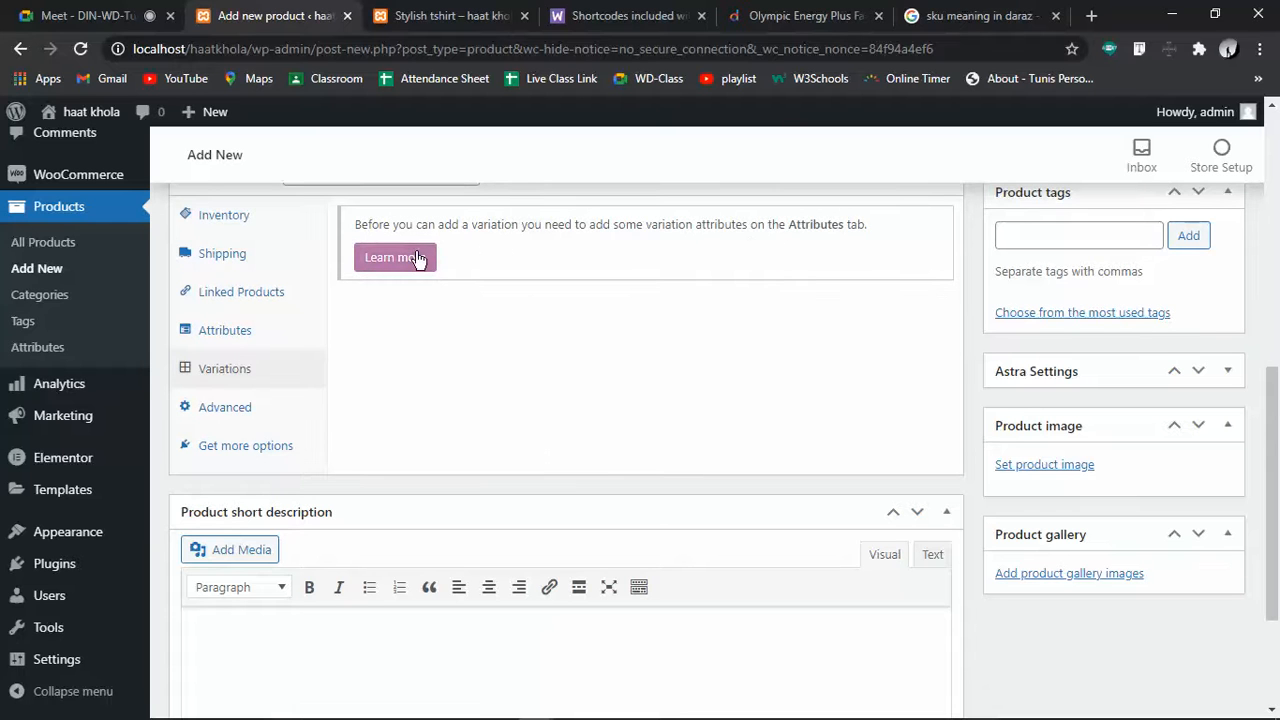
left_click(240, 338)
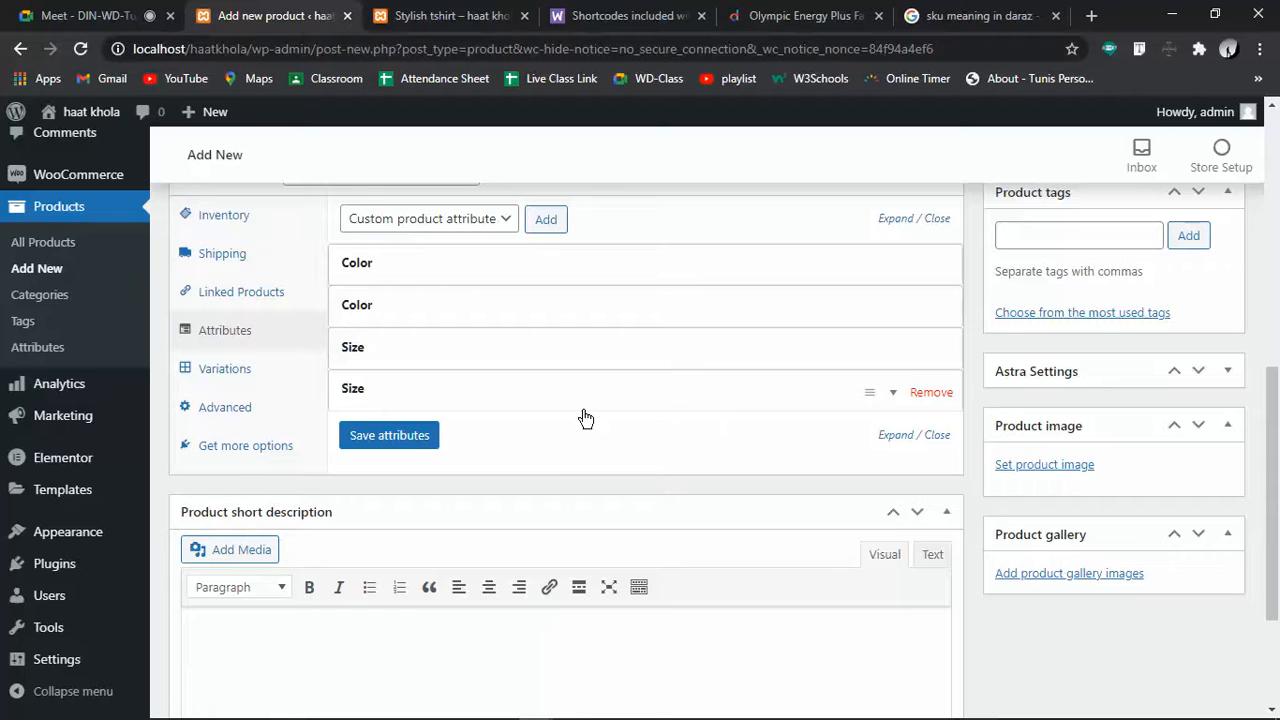
left_click(278, 378)
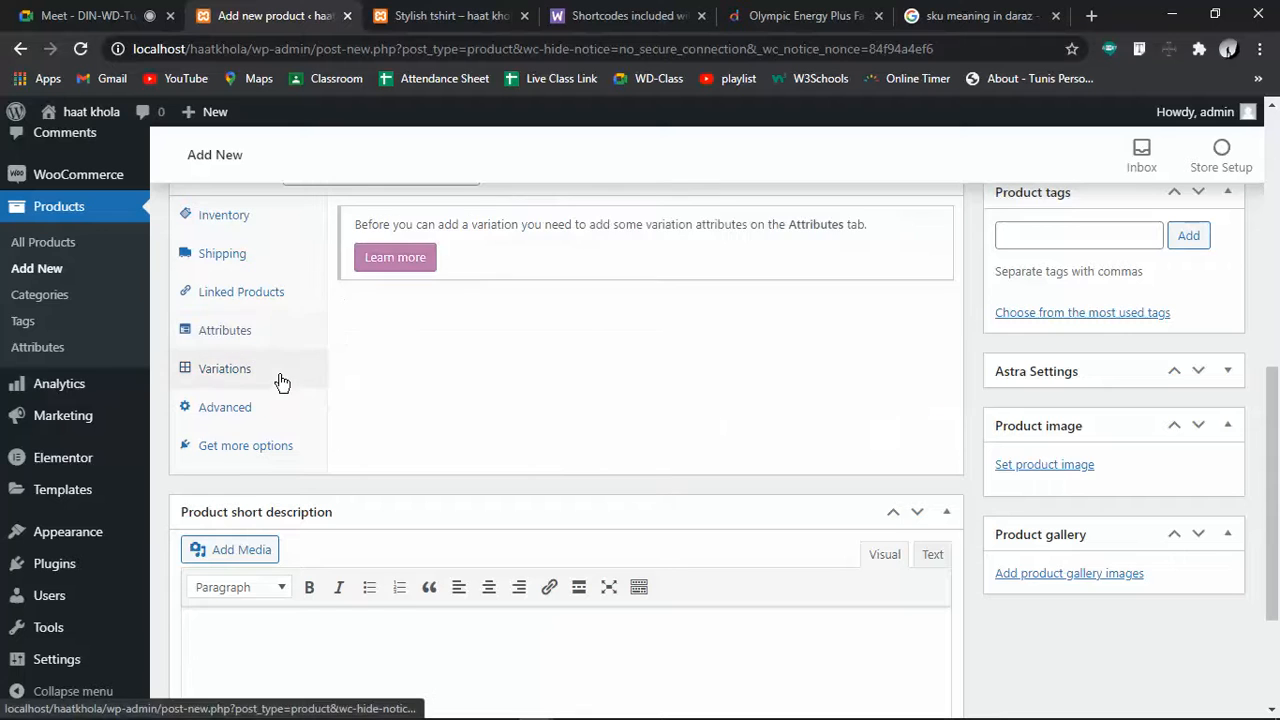
left_click(424, 257)
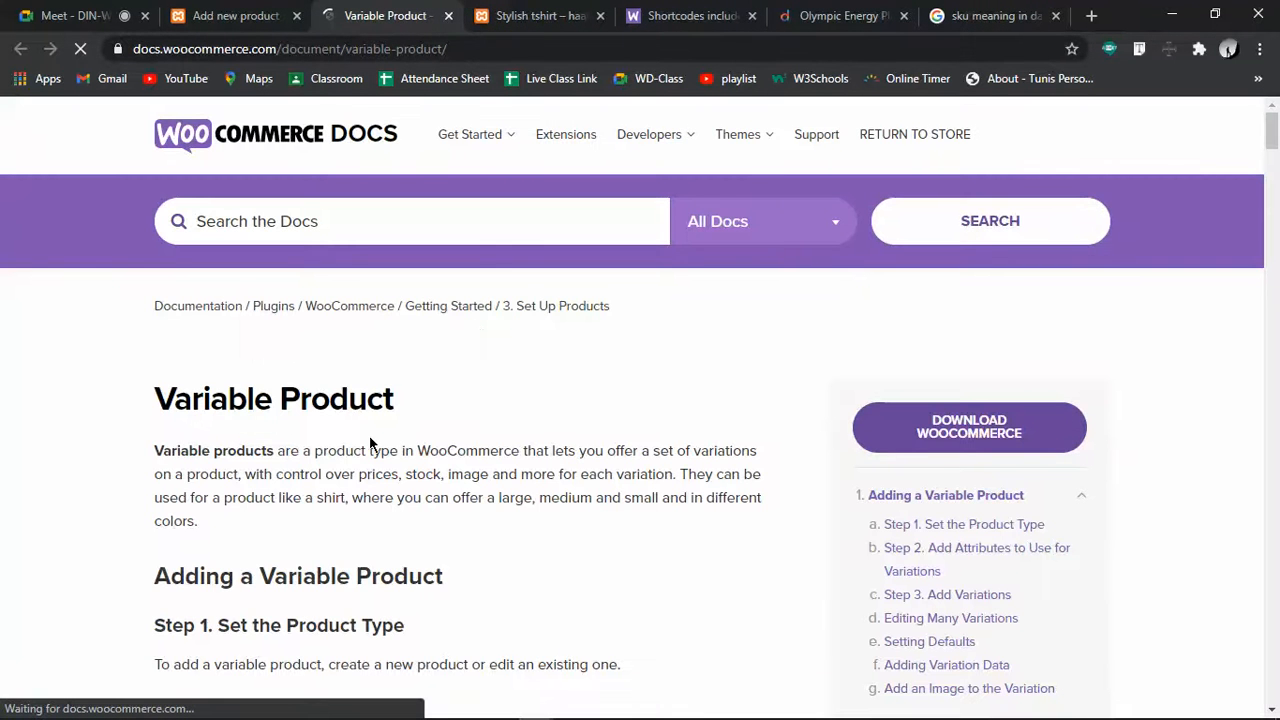
Read the variable-product docs to Global Attributes, then return to Lungi's Color and Size attribute list
scroll(479, 363, "down", 3)
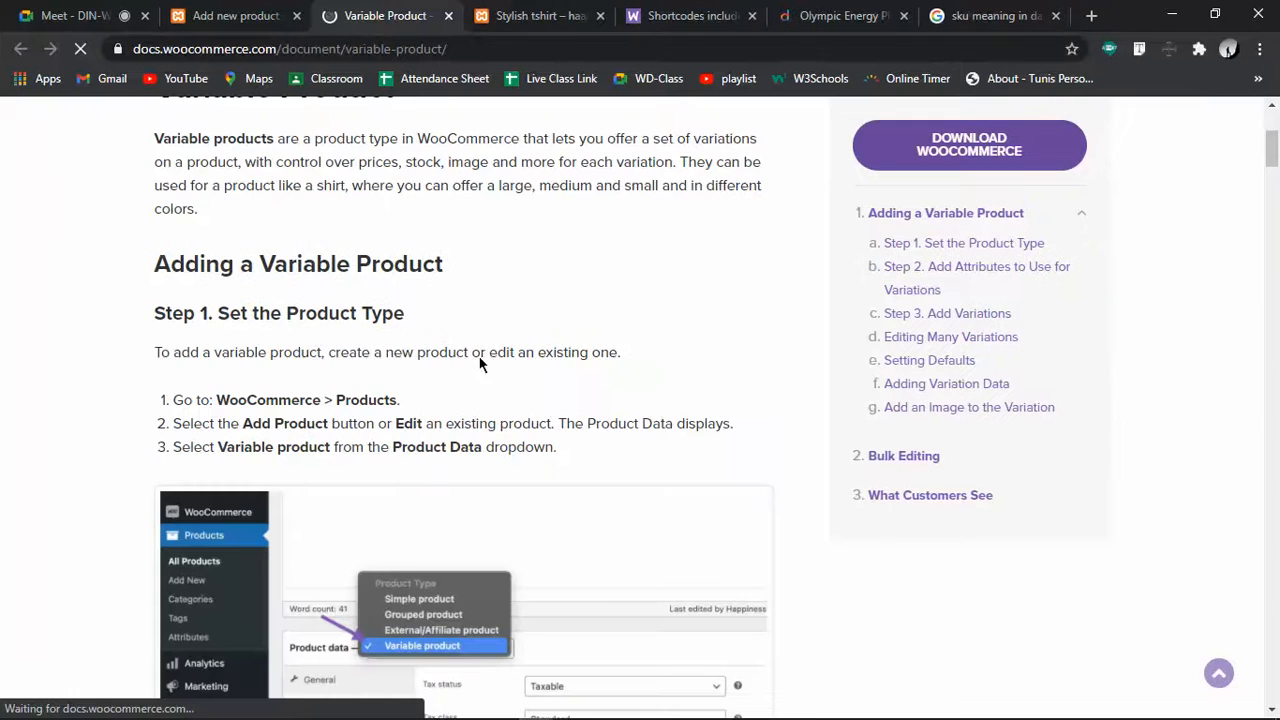
scroll(405, 592, "down", 3)
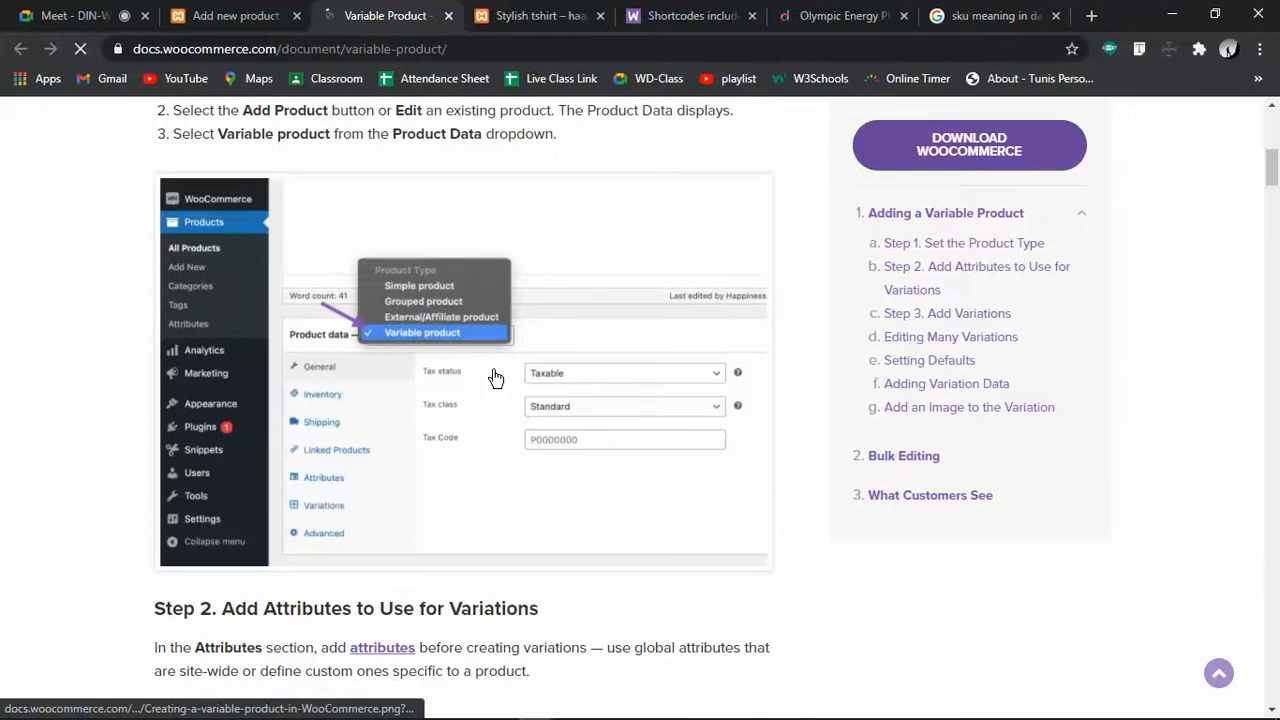
scroll(374, 430, "down", 6)
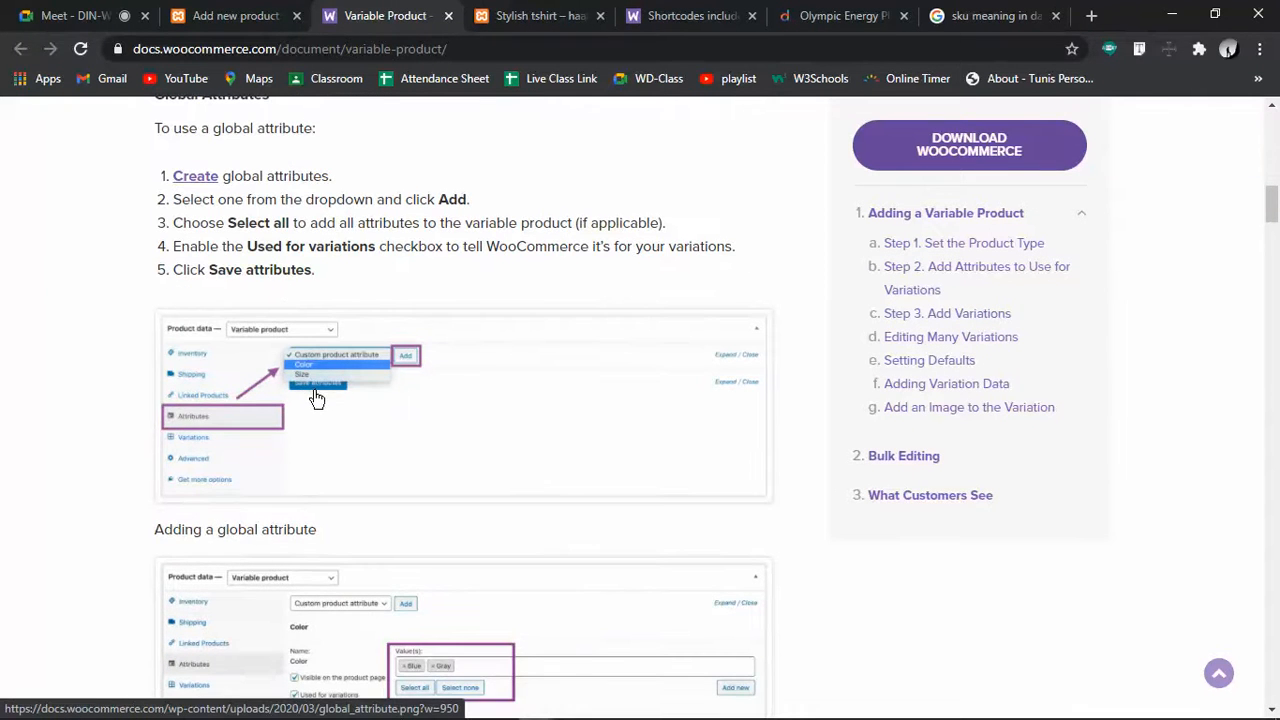
left_click(245, 16)
scroll(380, 450, "up", 3)
scroll(275, 582, "down", 3)
left_click(229, 330)
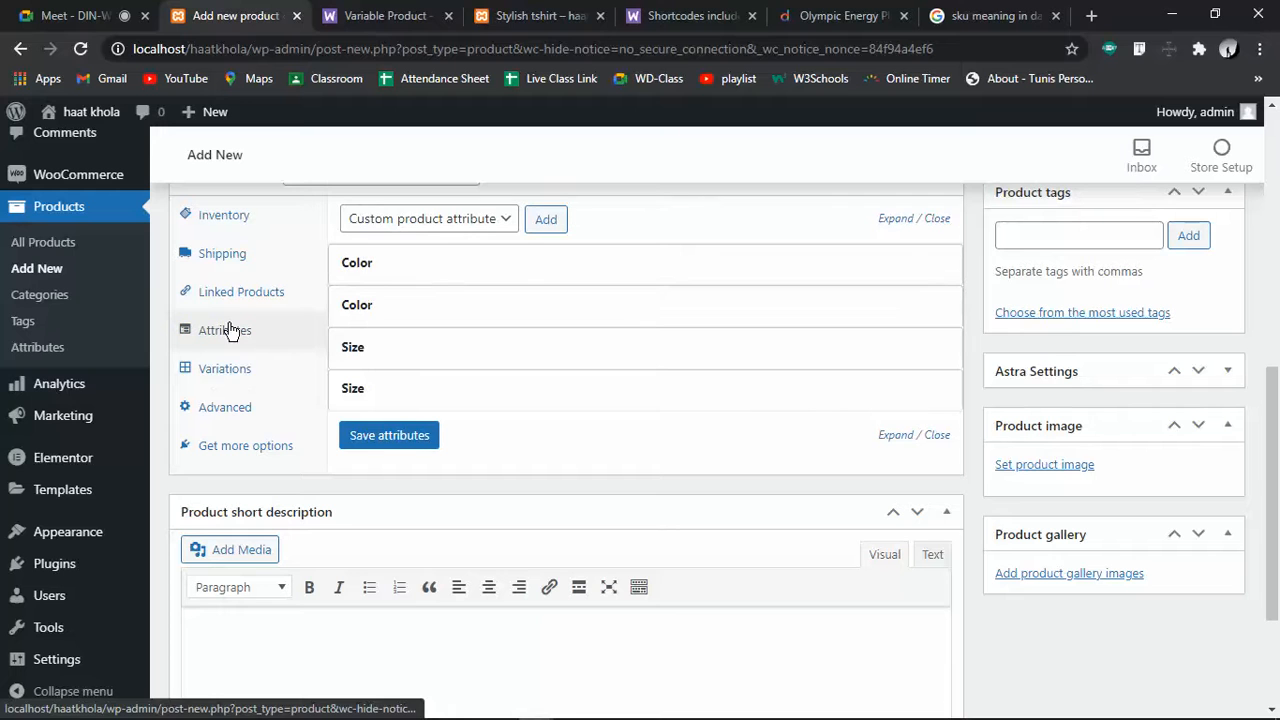
Remove both Size attributes from the Lungi product, confirming each deletion
left_click(497, 219)
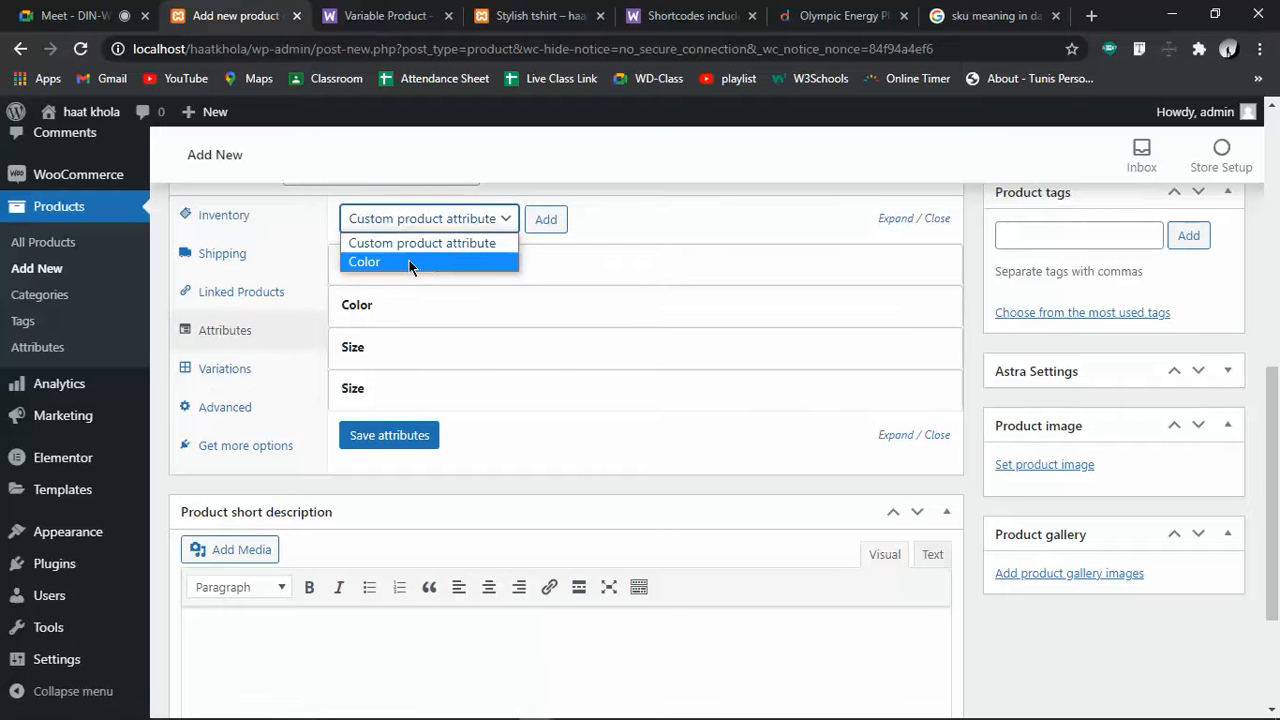
left_click(411, 263)
left_click(478, 221)
left_click(638, 218)
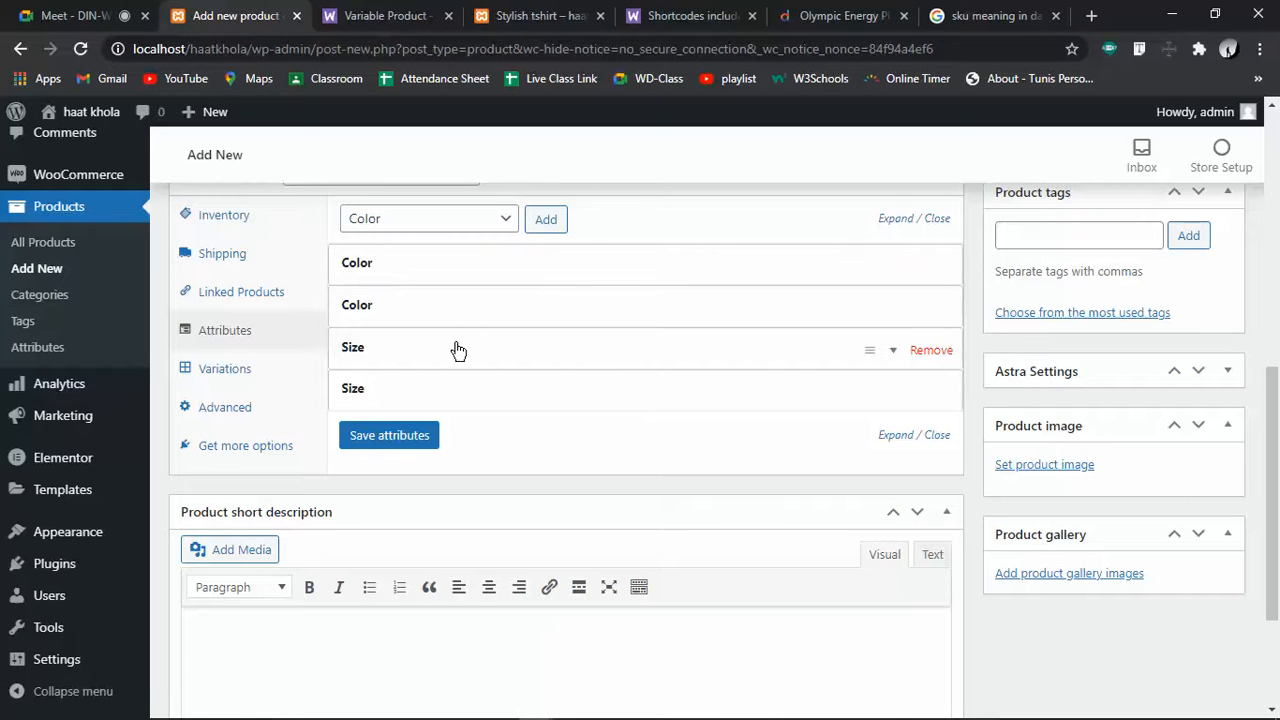
left_click(940, 360)
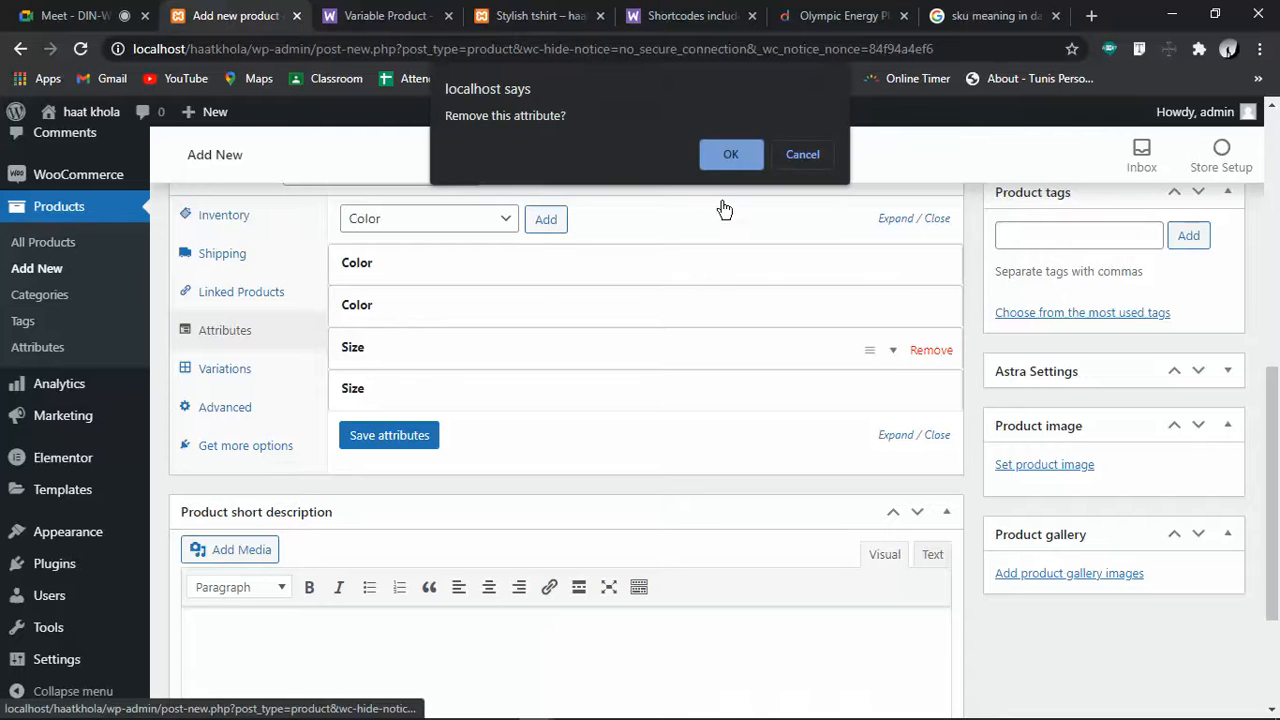
left_click(711, 163)
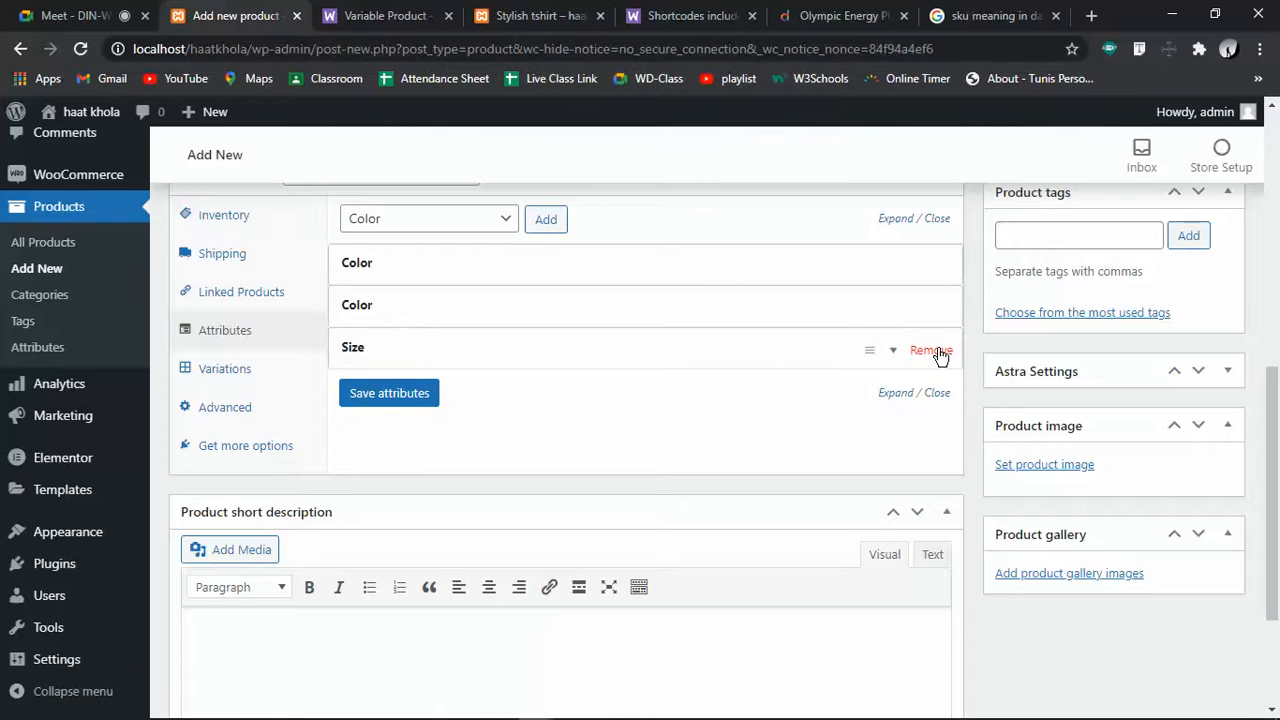
left_click(935, 350)
left_click(758, 157)
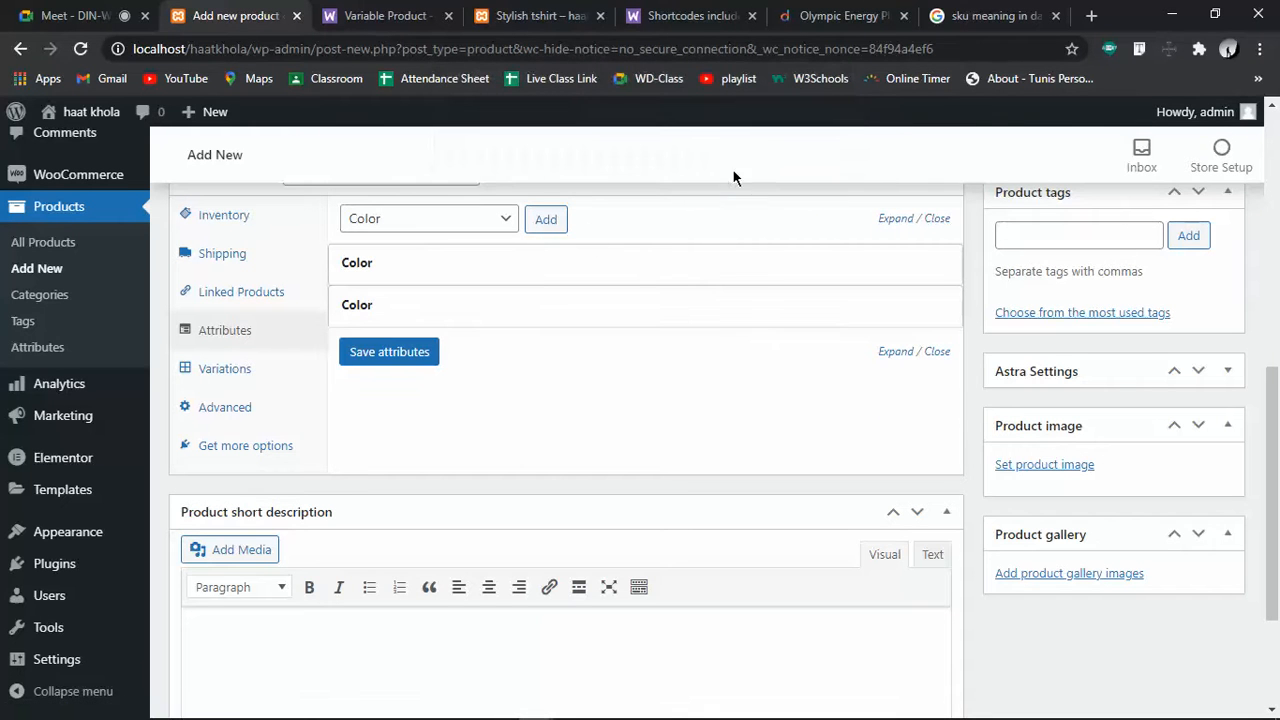
Reset the attribute type dropdown back to Custom product attribute
left_click(508, 221)
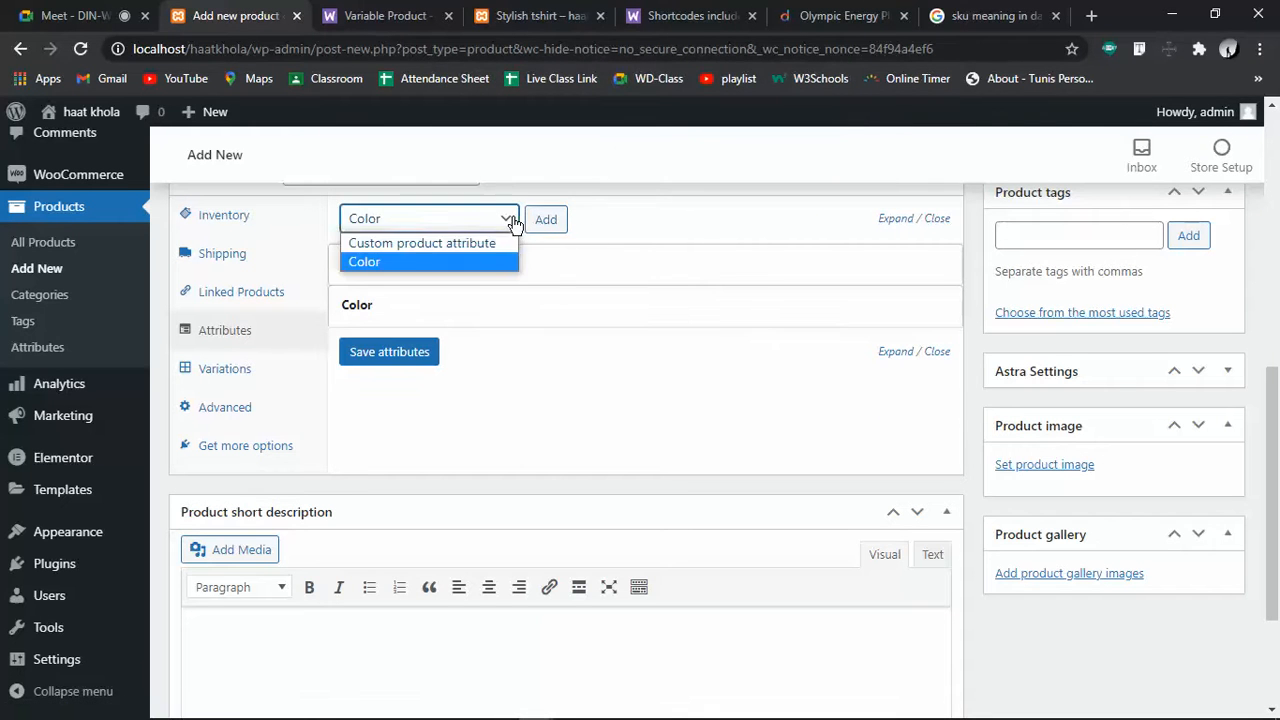
left_click(410, 247)
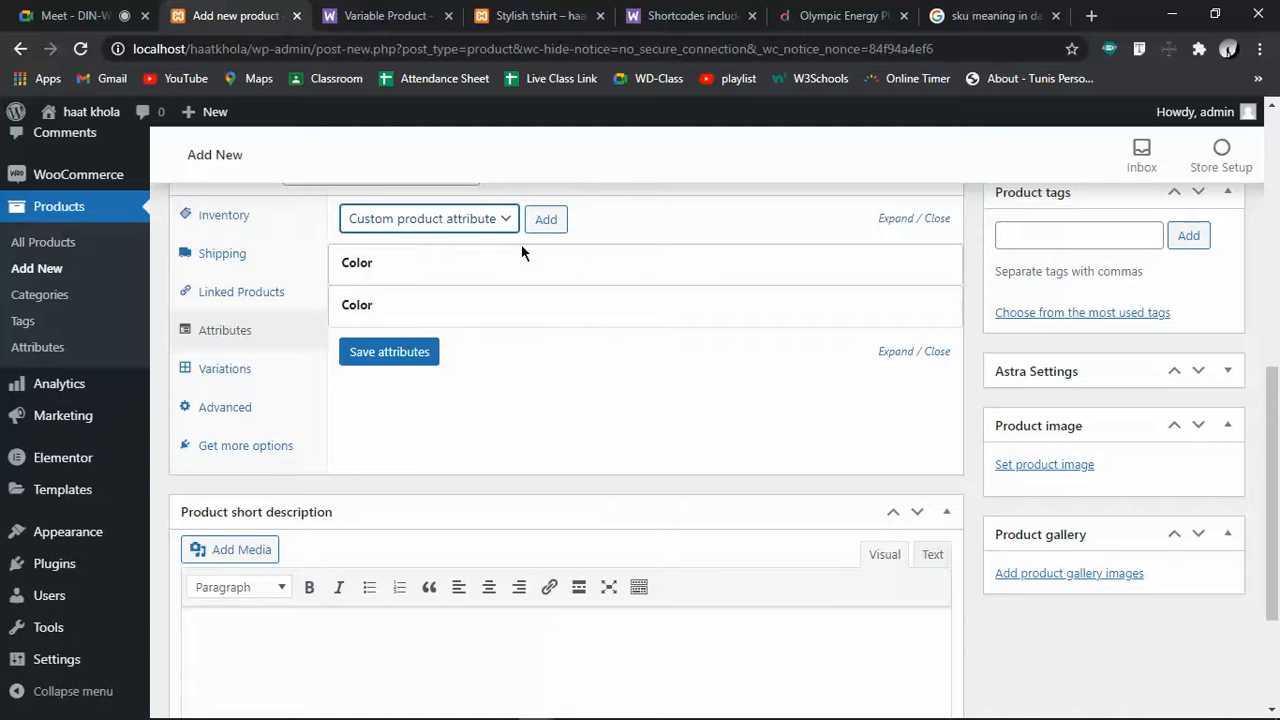
scroll(523, 251, "up", 3)
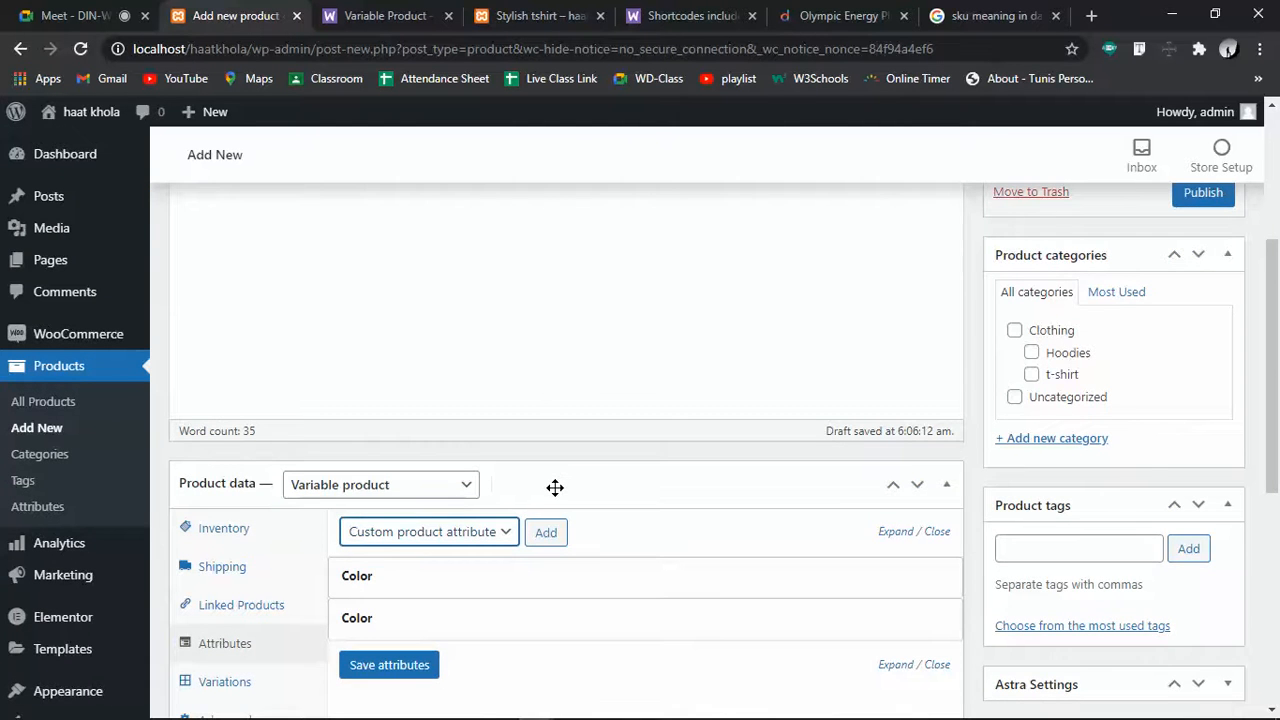
scroll(555, 487, "down", 3)
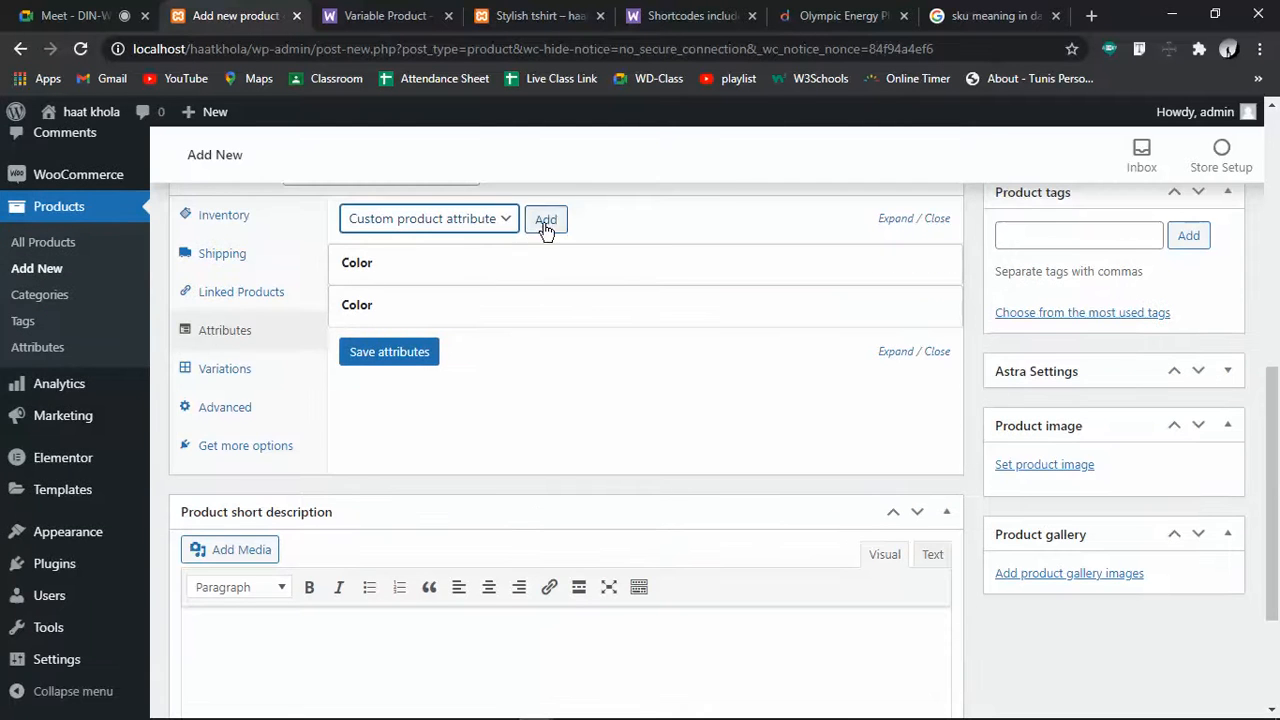
Add a custom Size attribute with value 5 and save it
left_click(545, 222)
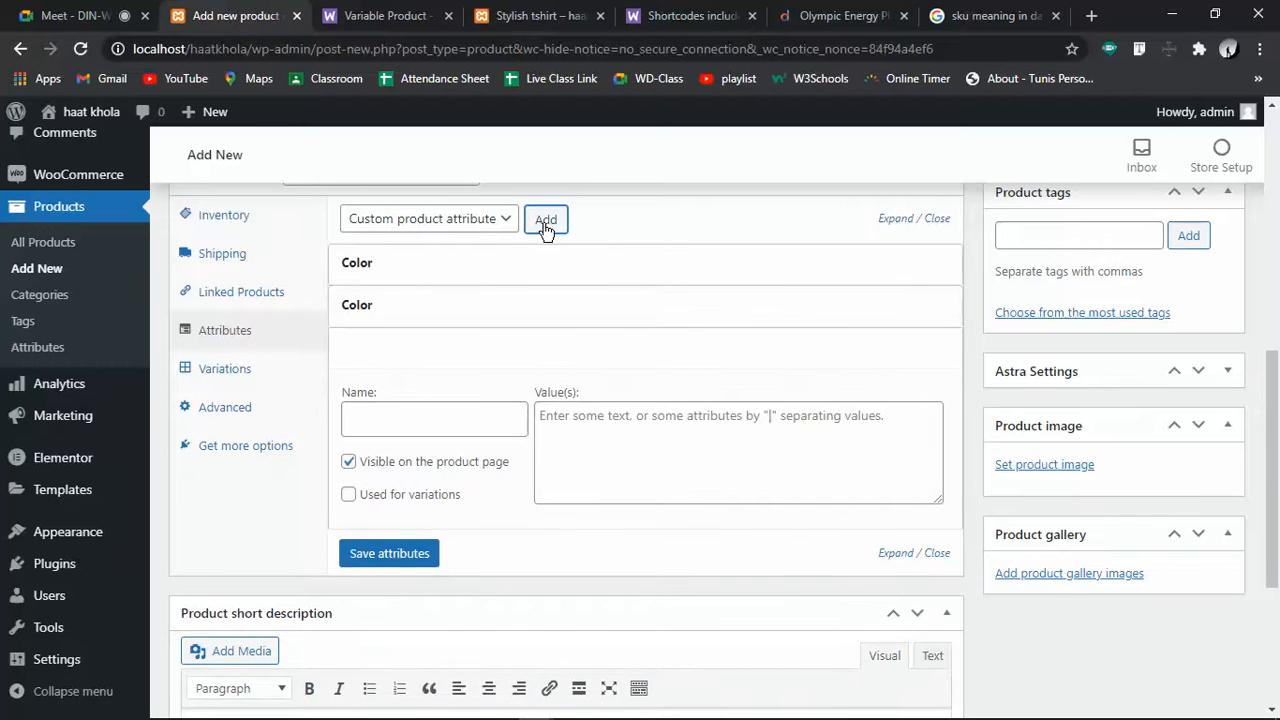
left_click(388, 421)
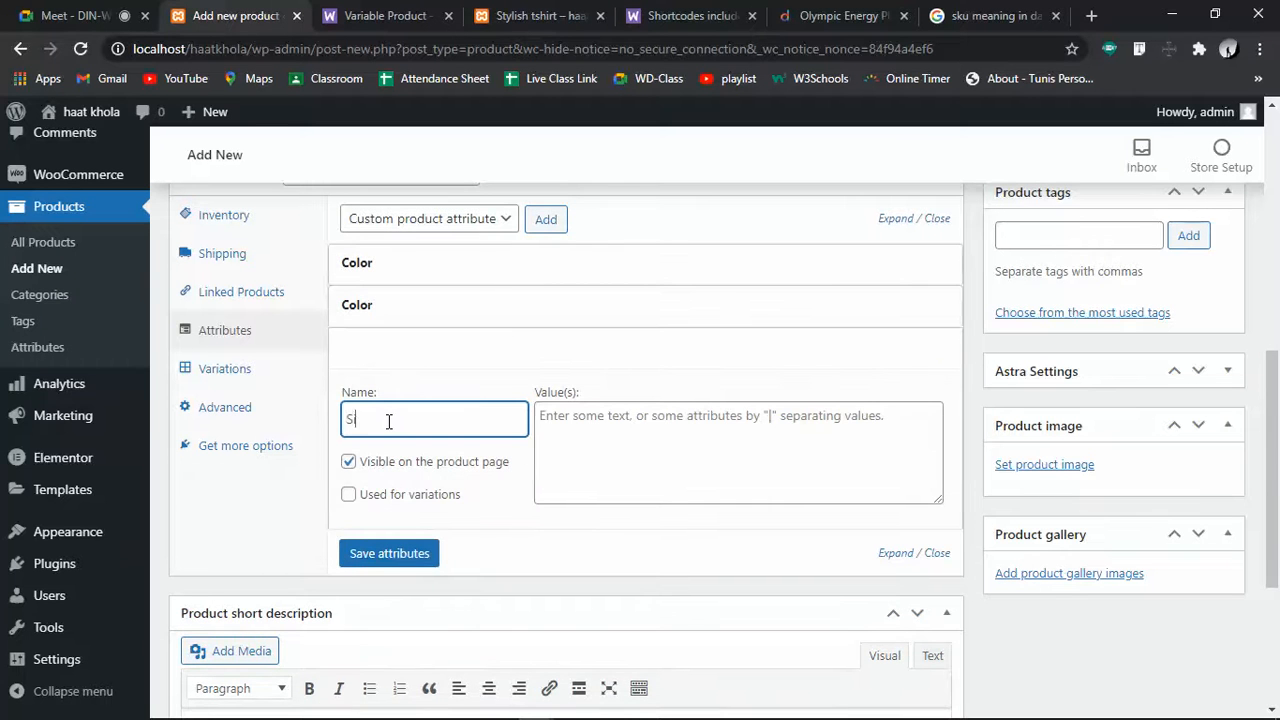
left_click(669, 455)
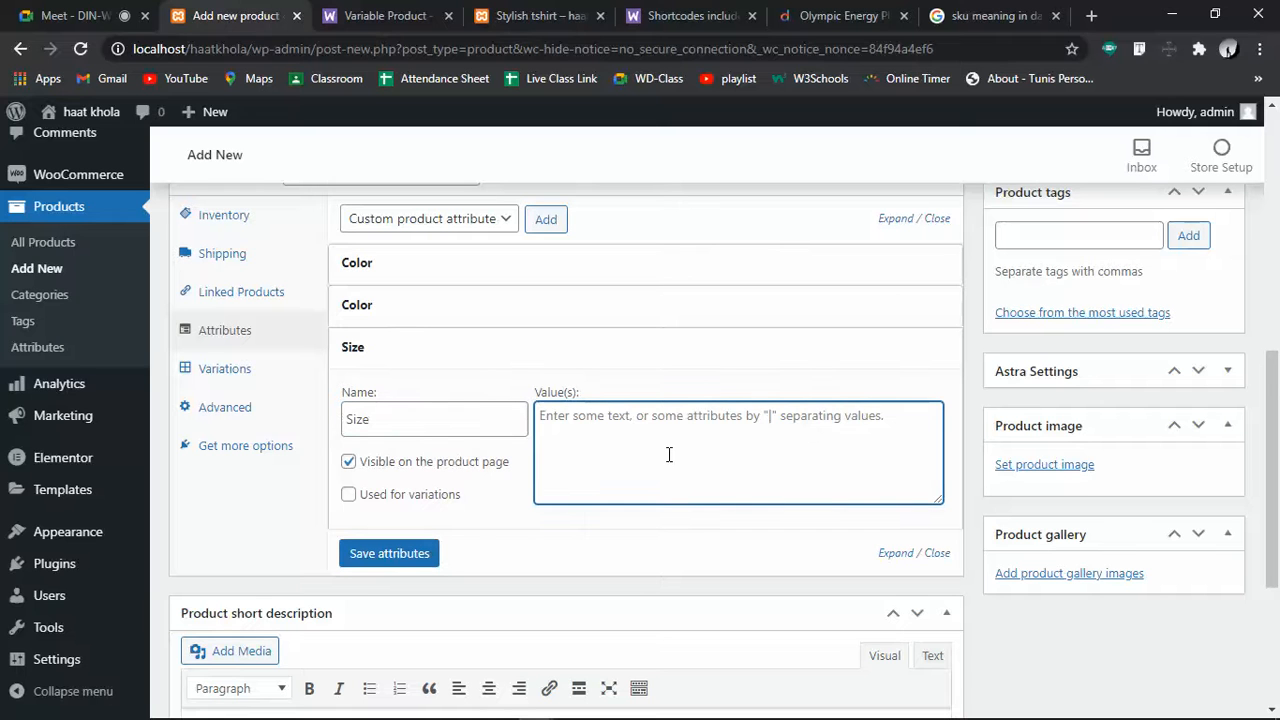
type("S")
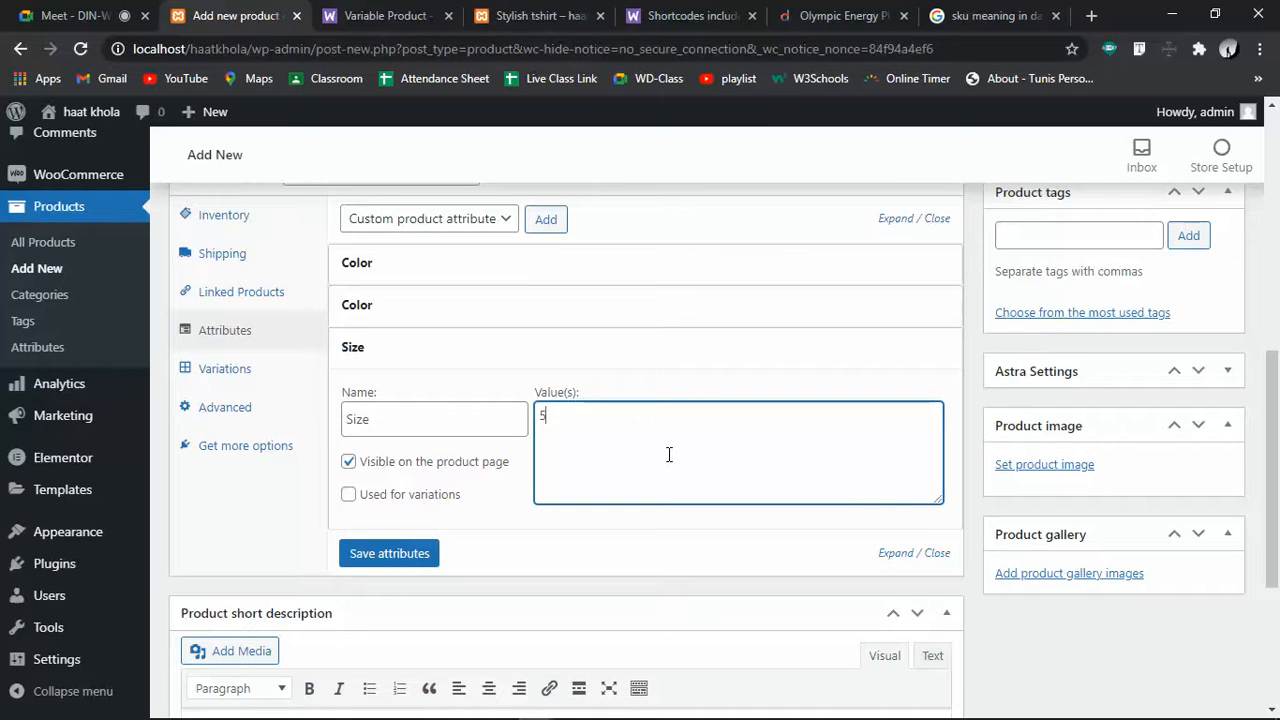
left_click(398, 555)
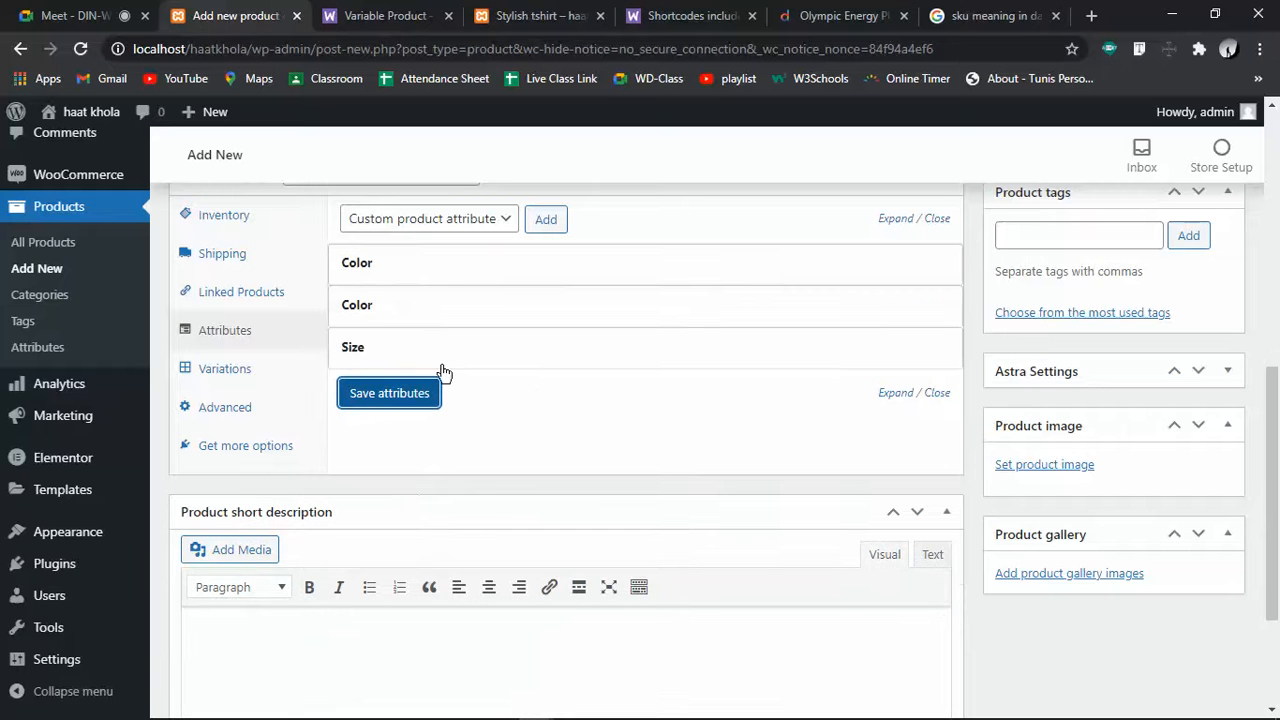
Mark both Color attributes as Used for variations and save the attributes
left_click(445, 280)
left_click(378, 411)
left_click(390, 554)
left_click(383, 307)
left_click(384, 452)
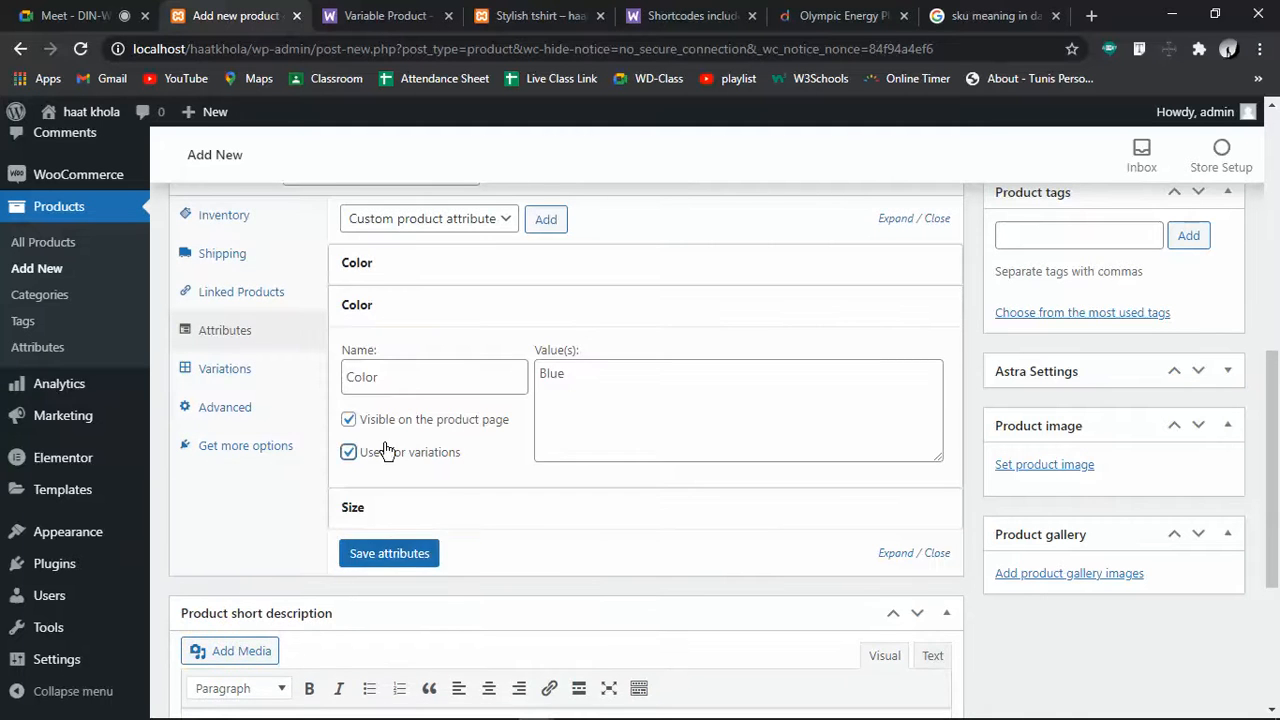
left_click(380, 553)
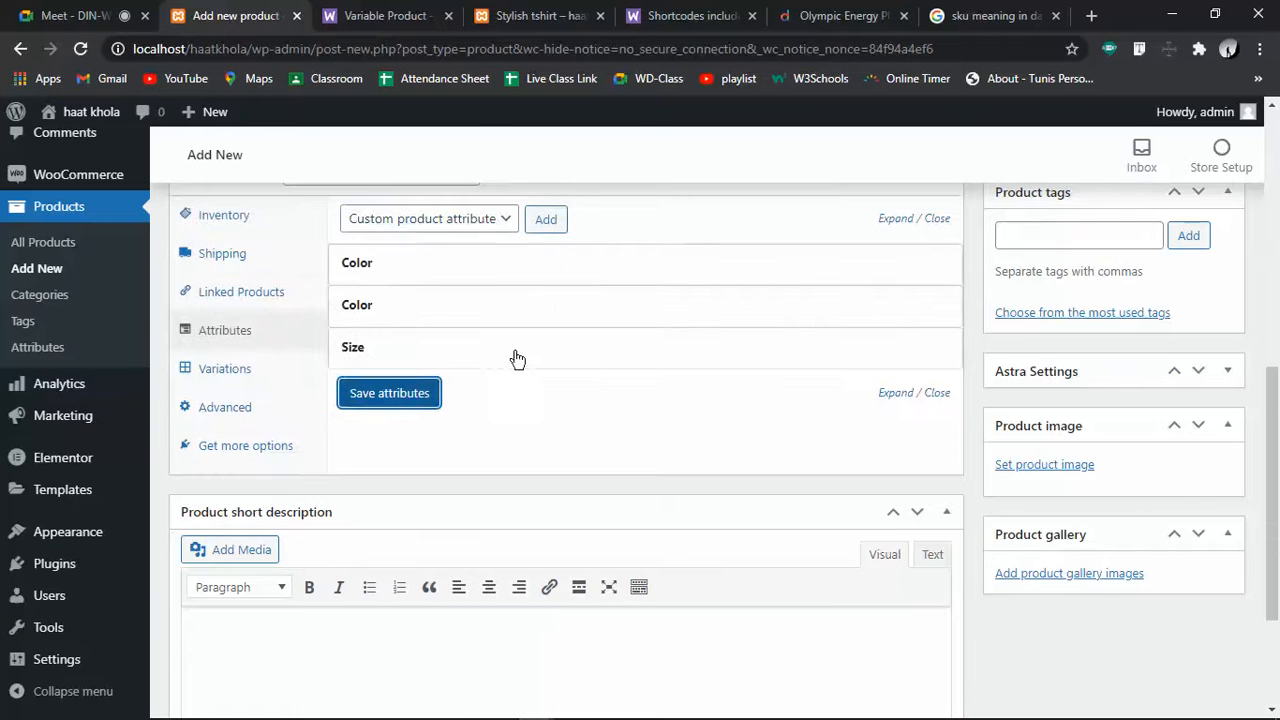
Mark the Size attribute as Used for variations, save, and show the Variations panel
left_click(505, 220)
left_click(507, 226)
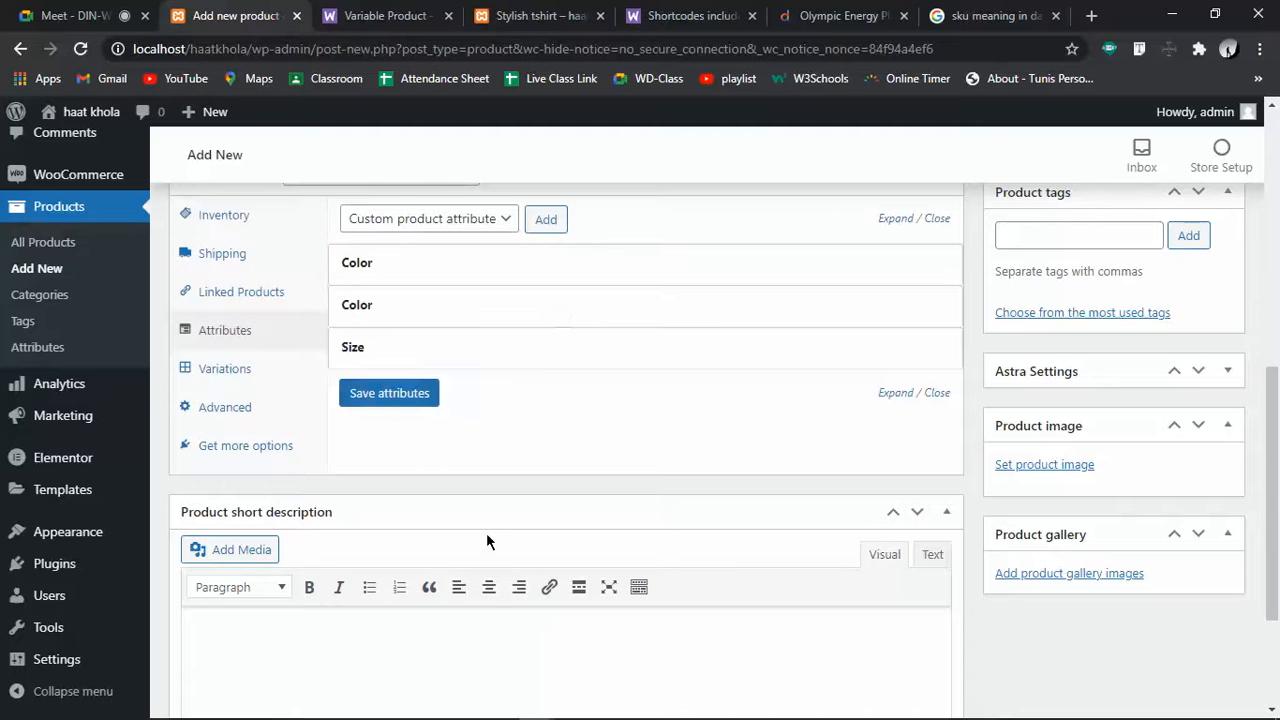
left_click(392, 350)
left_click(364, 498)
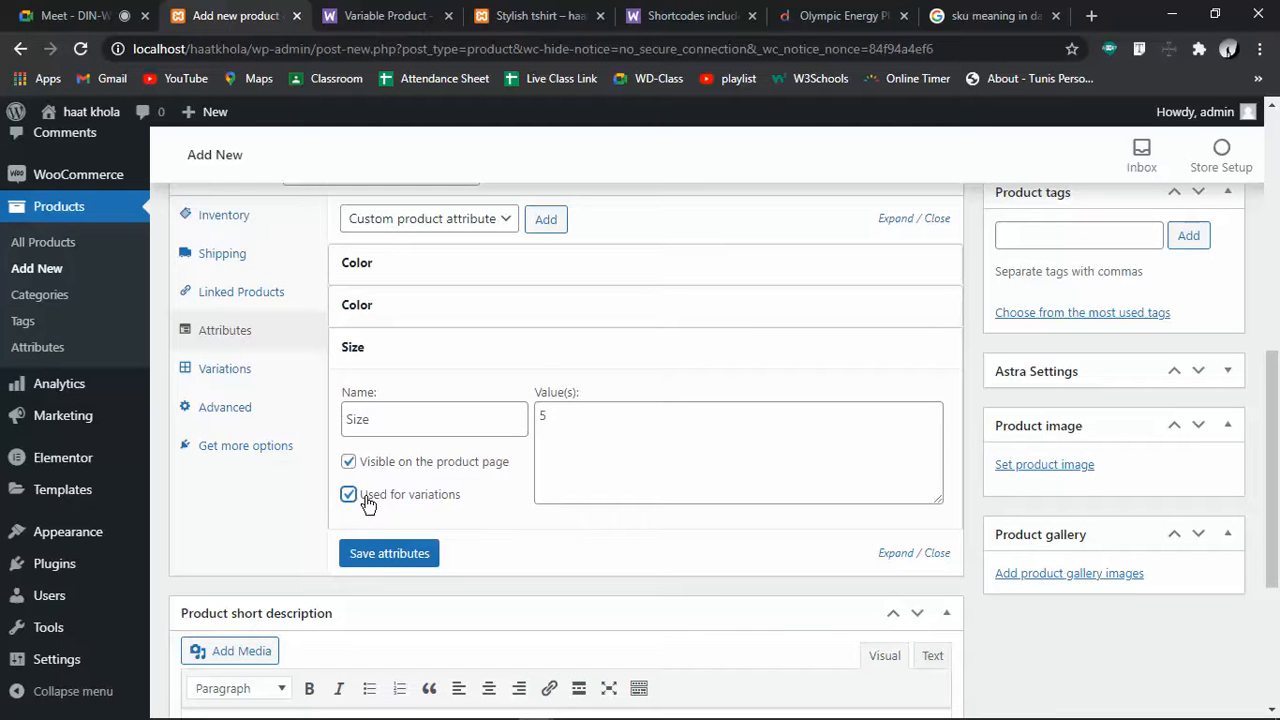
left_click(392, 560)
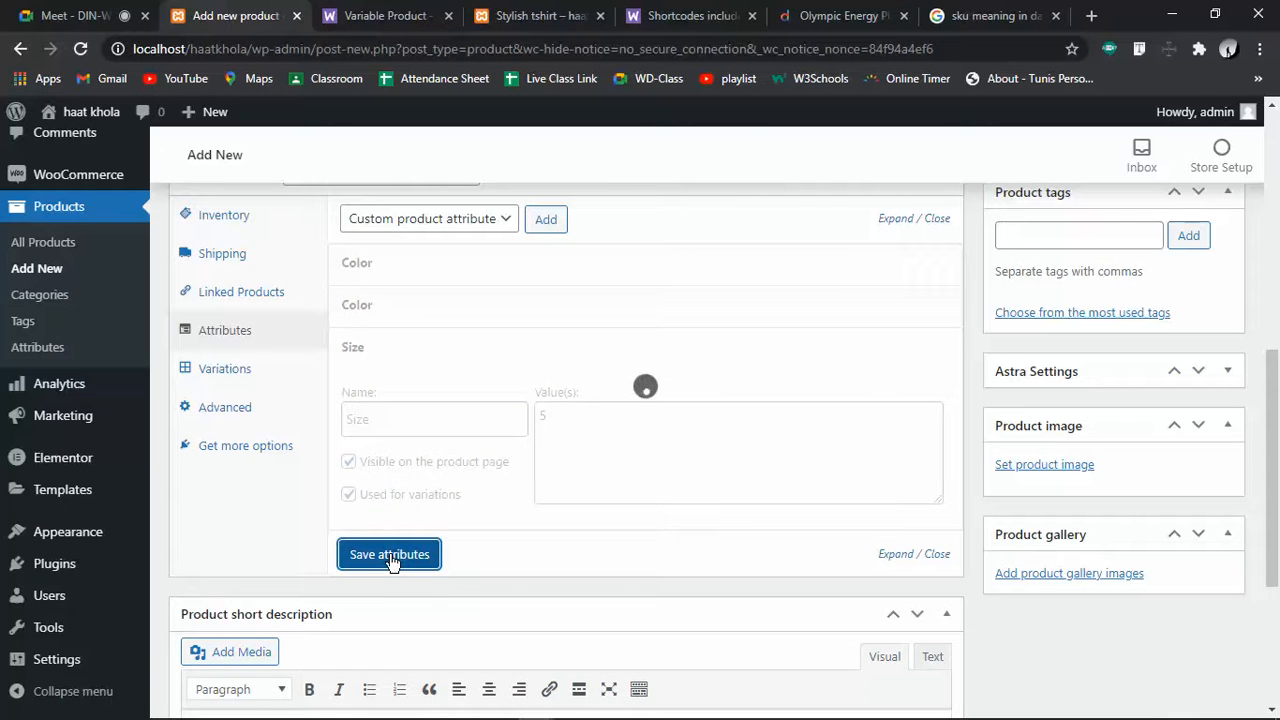
left_click(203, 369)
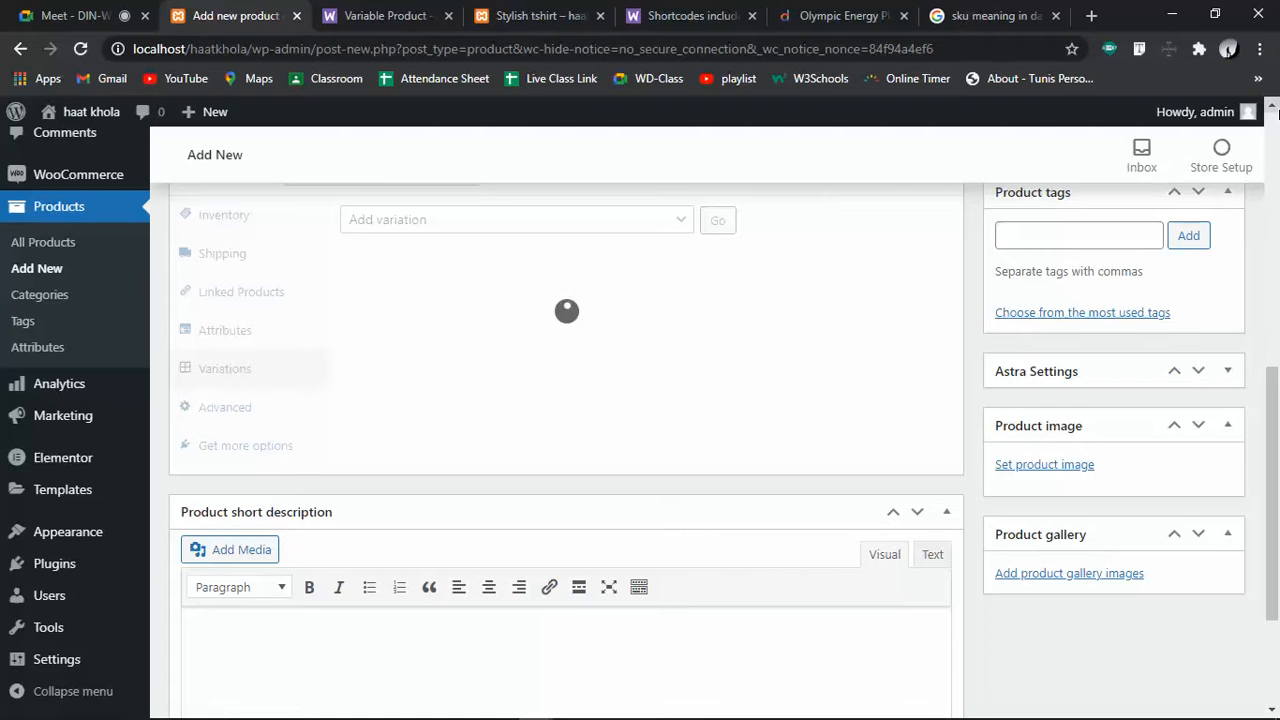
Create variations from all attributes, producing variation #32 (Blue, 5) with no price
scroll(1273, 110, "up", 3)
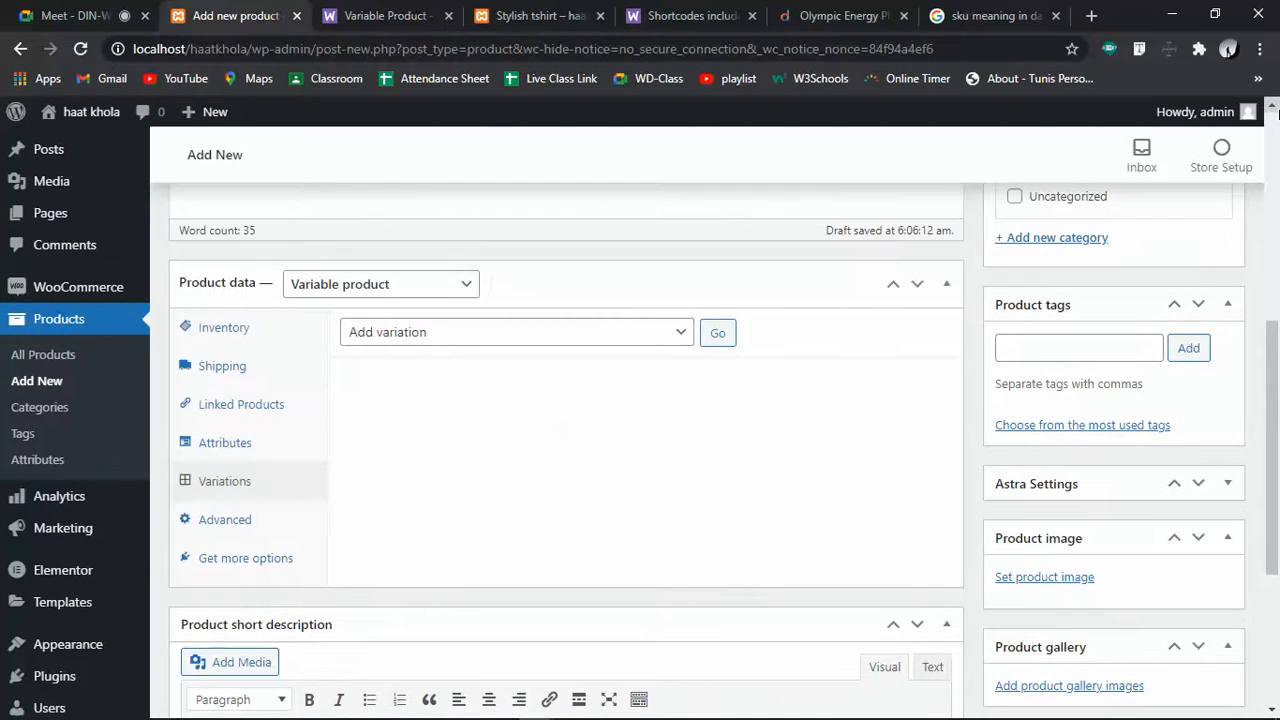
left_click(663, 340)
left_click(415, 376)
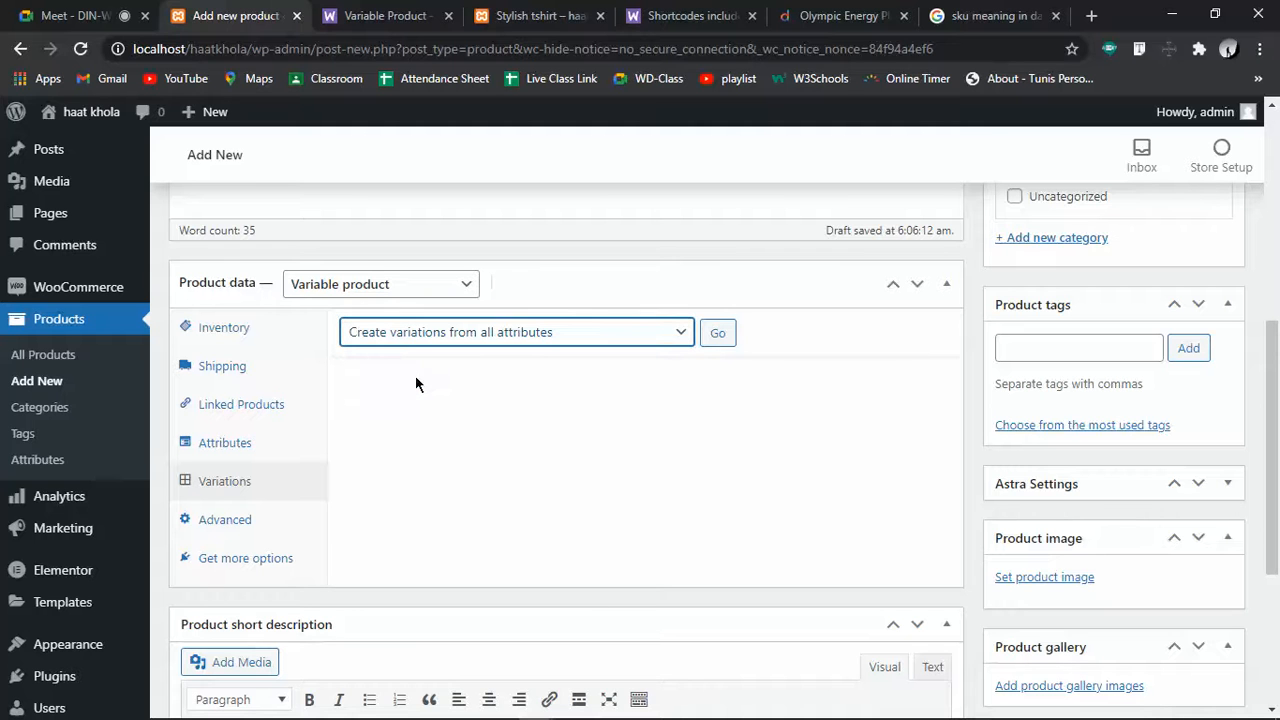
left_click(717, 340)
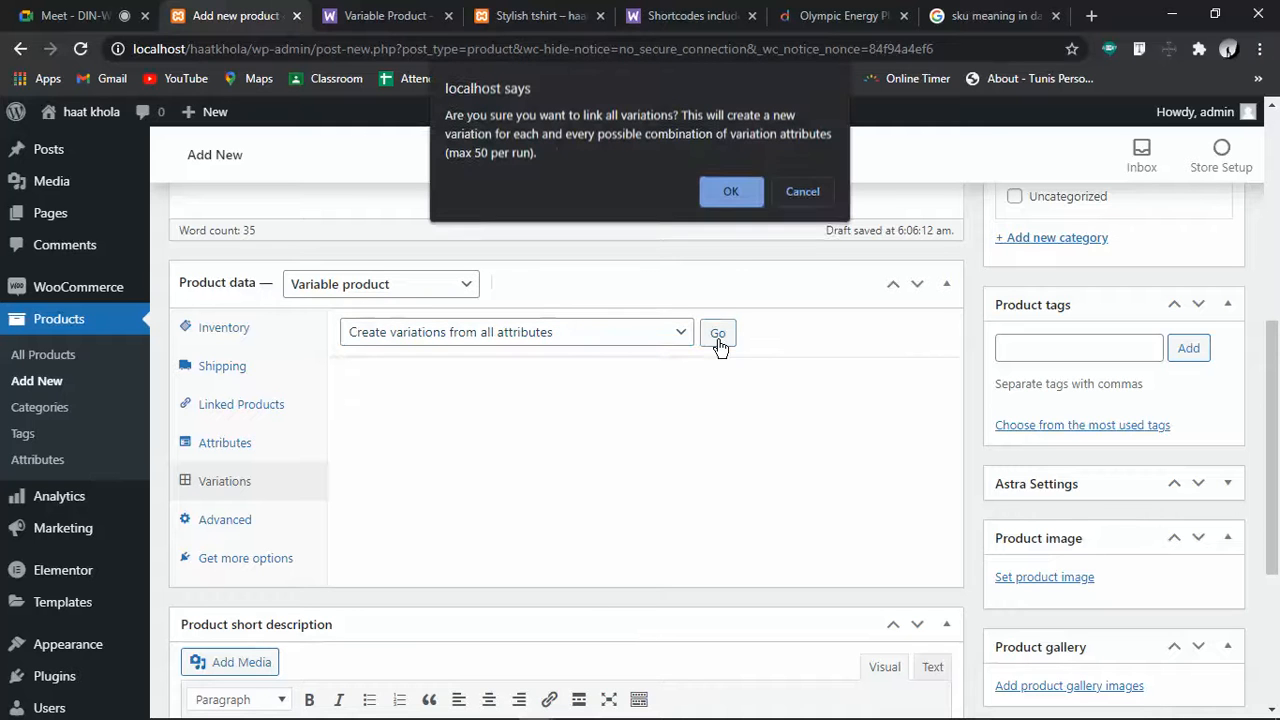
left_click(731, 193)
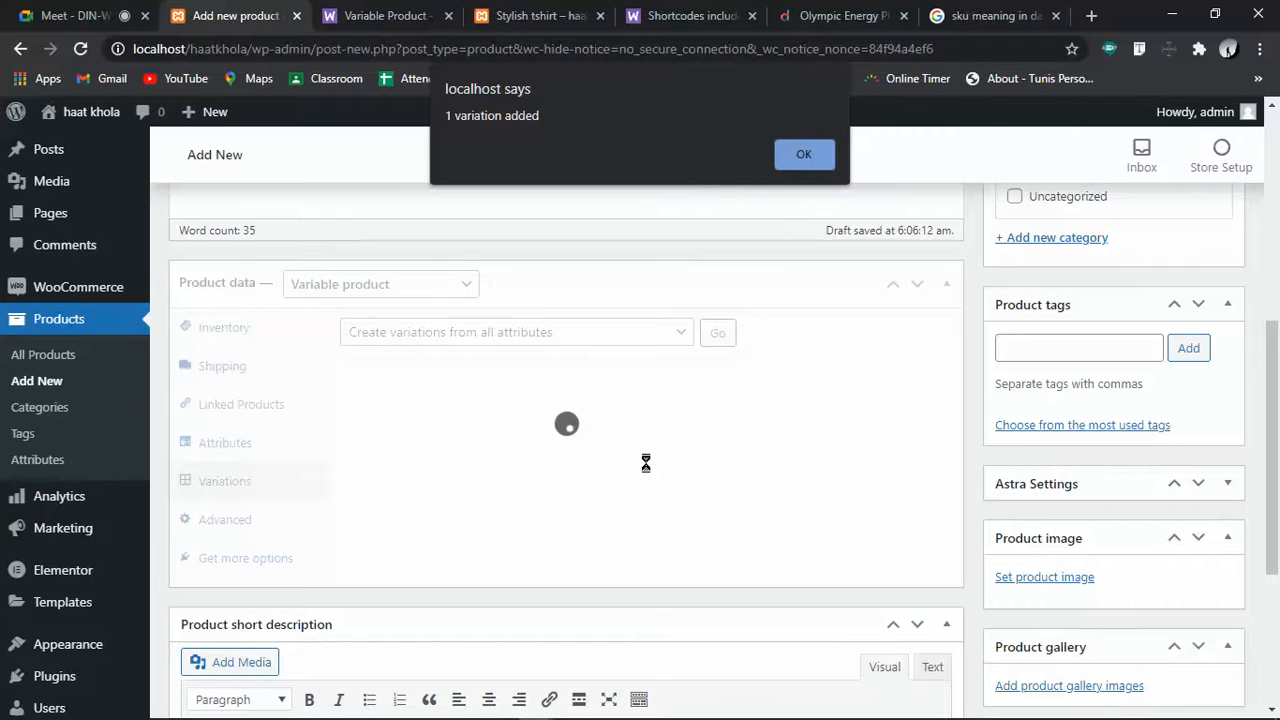
left_click(791, 155)
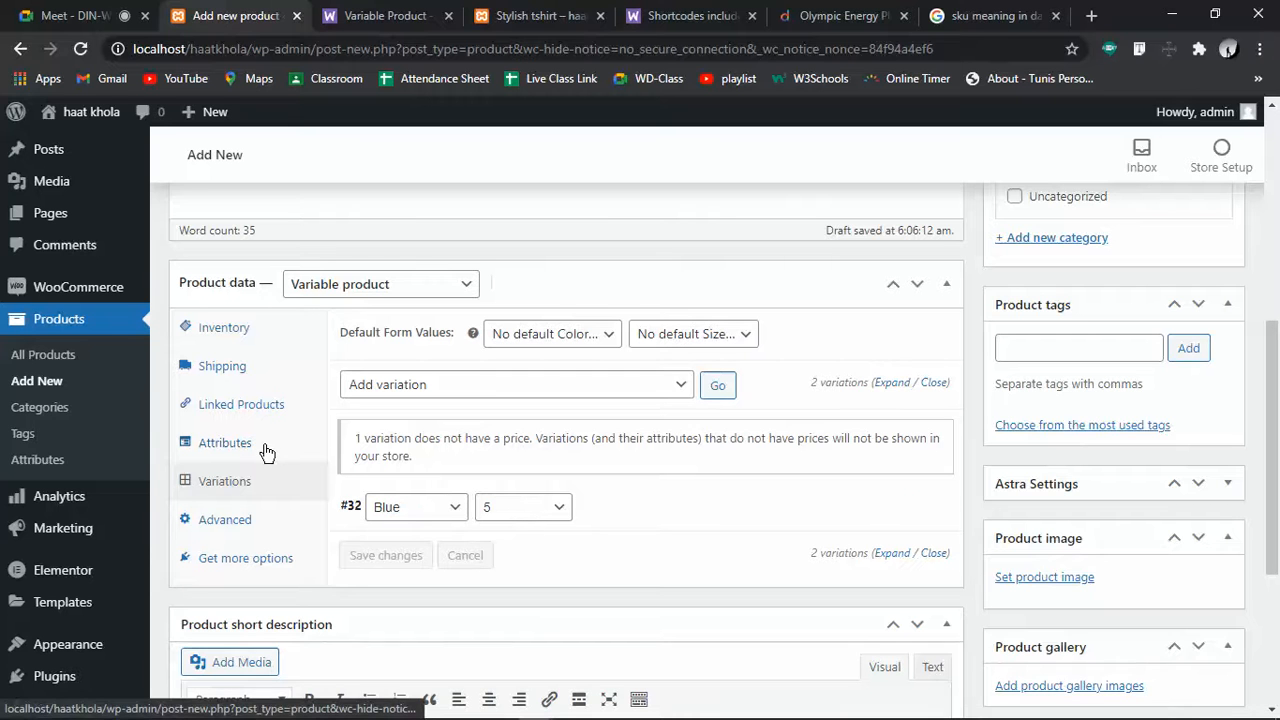
left_click(405, 510)
left_click(408, 508)
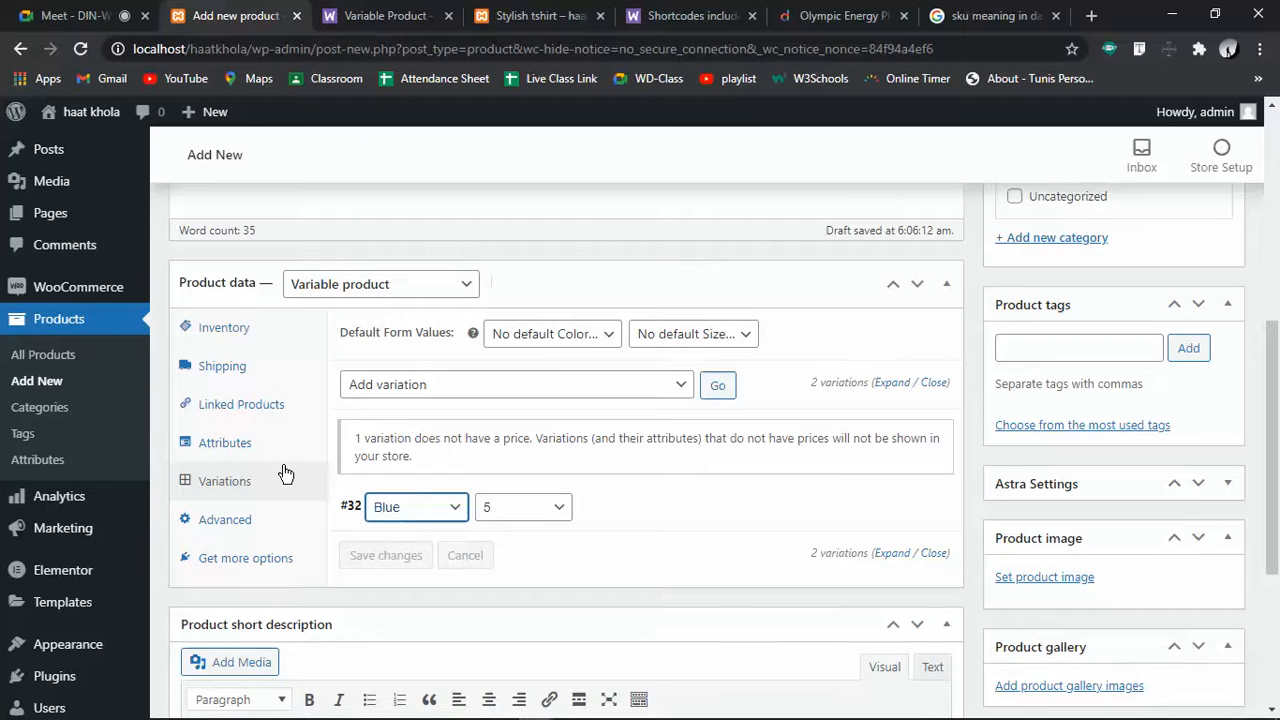
Change the second Color attribute's value from Blue to Red and save the attributes
left_click(248, 448)
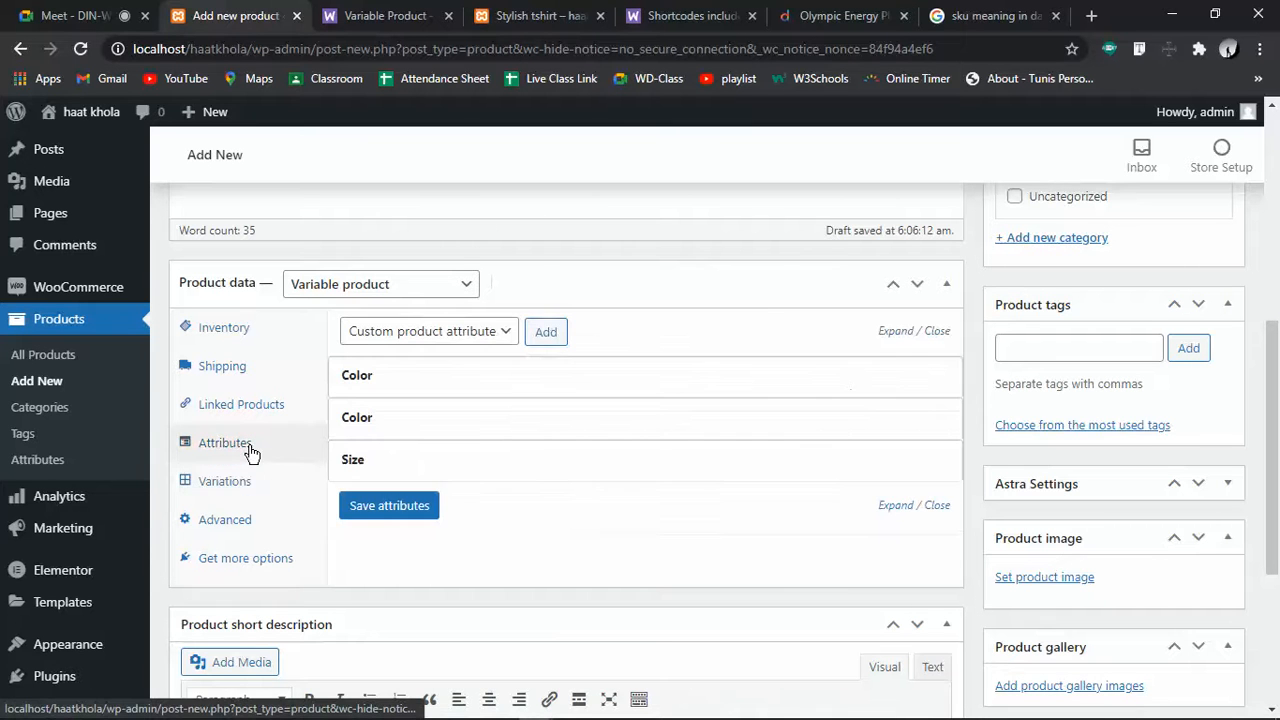
left_click(363, 420)
left_click(383, 373)
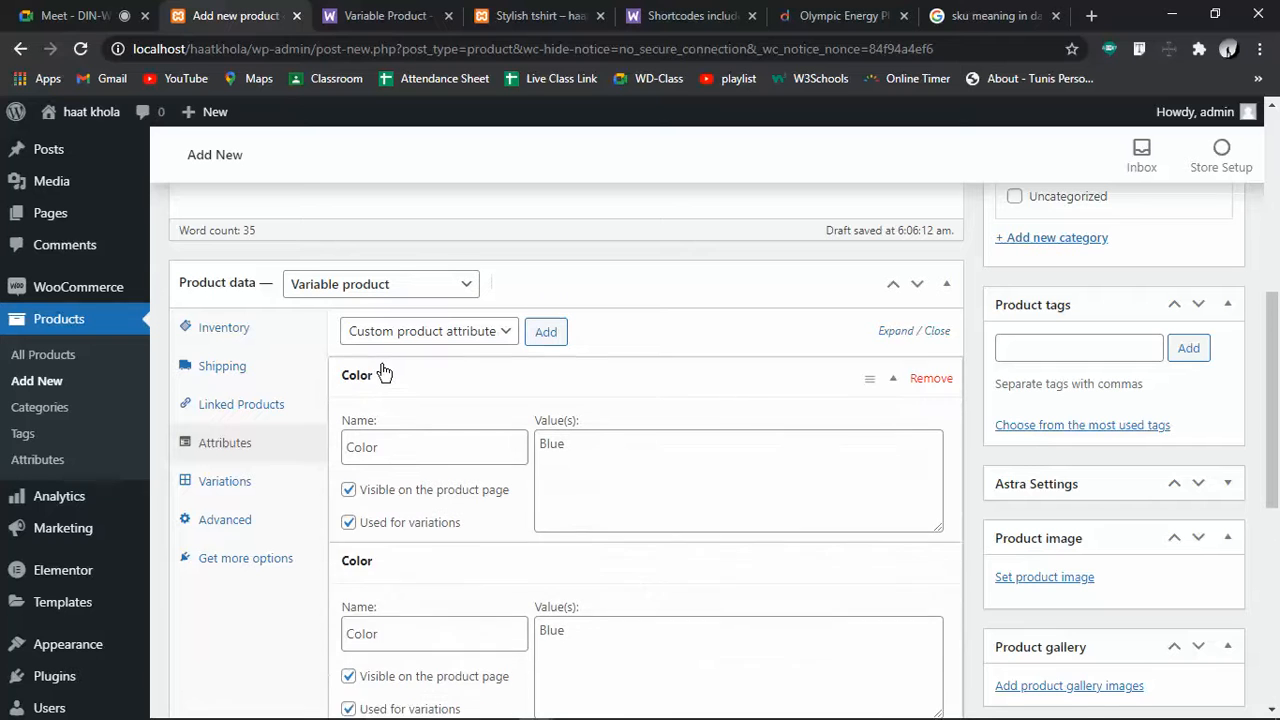
left_click_drag(613, 645, 514, 643)
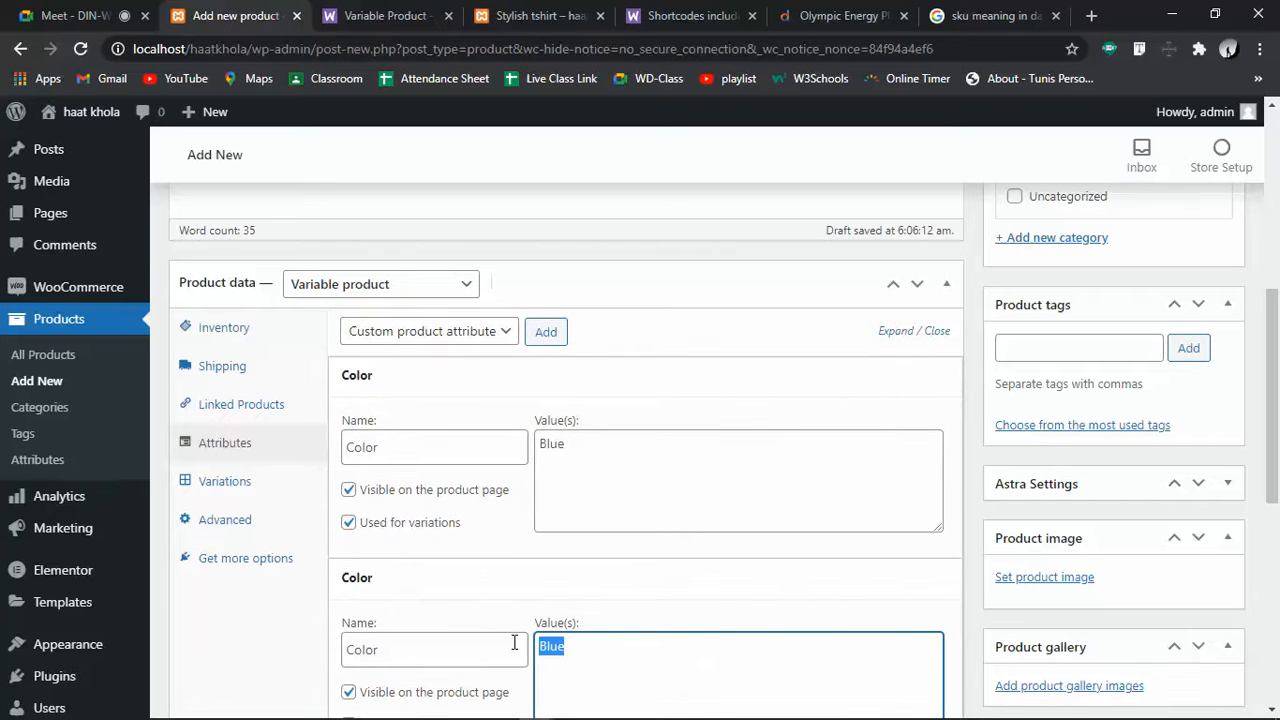
type("Red")
scroll(514, 643, "down", 3)
left_click(357, 526)
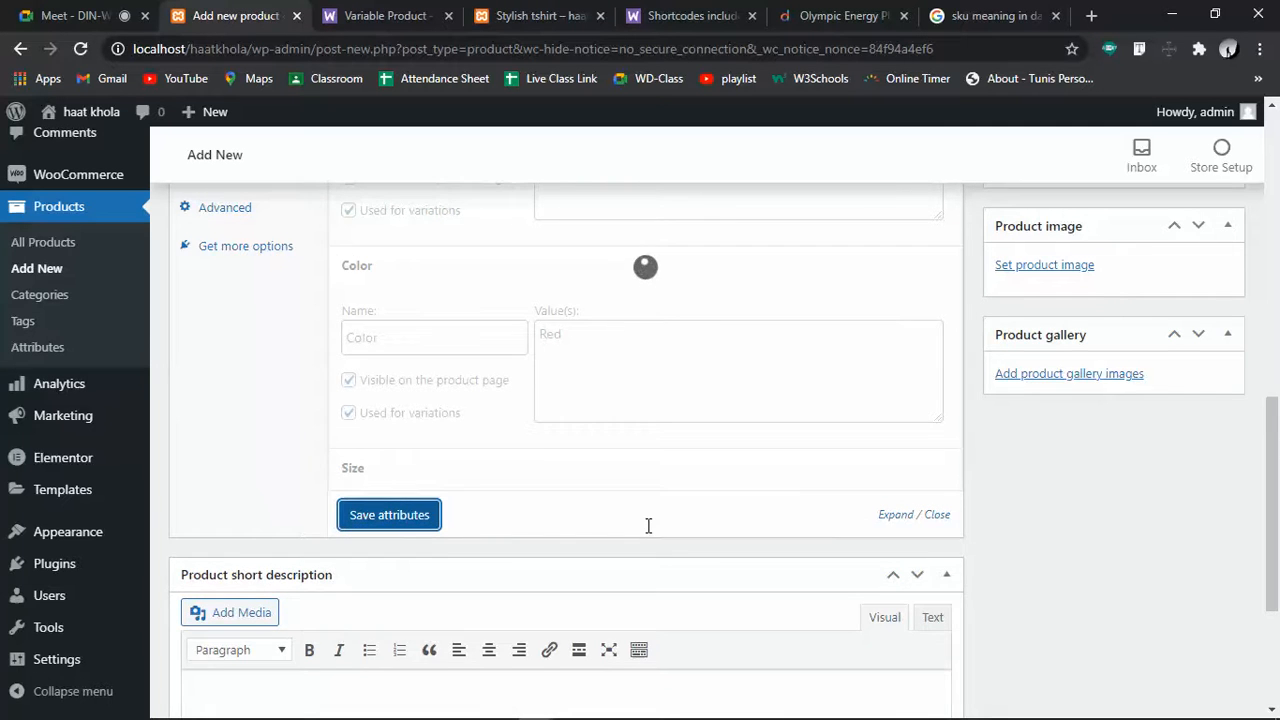
scroll(648, 525, "up", 3)
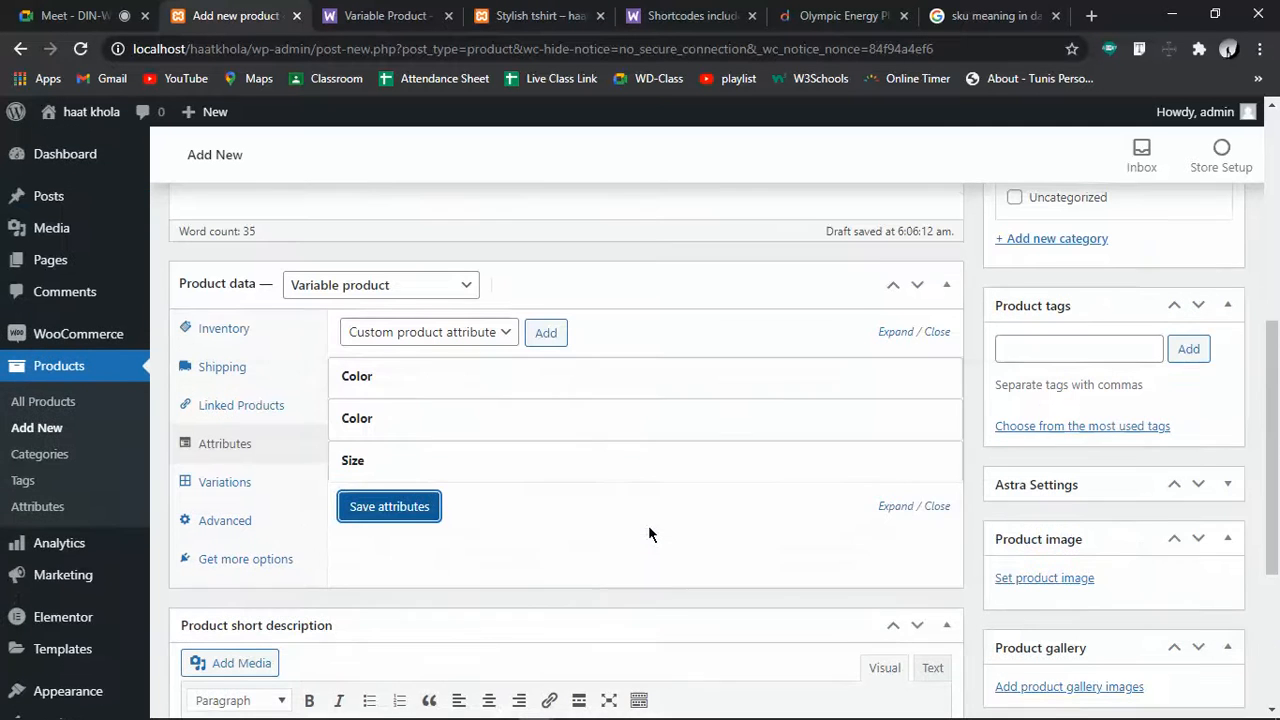
left_click(377, 466)
Add a second custom Size attribute with value 6 and save it
left_click(377, 466)
left_click(544, 332)
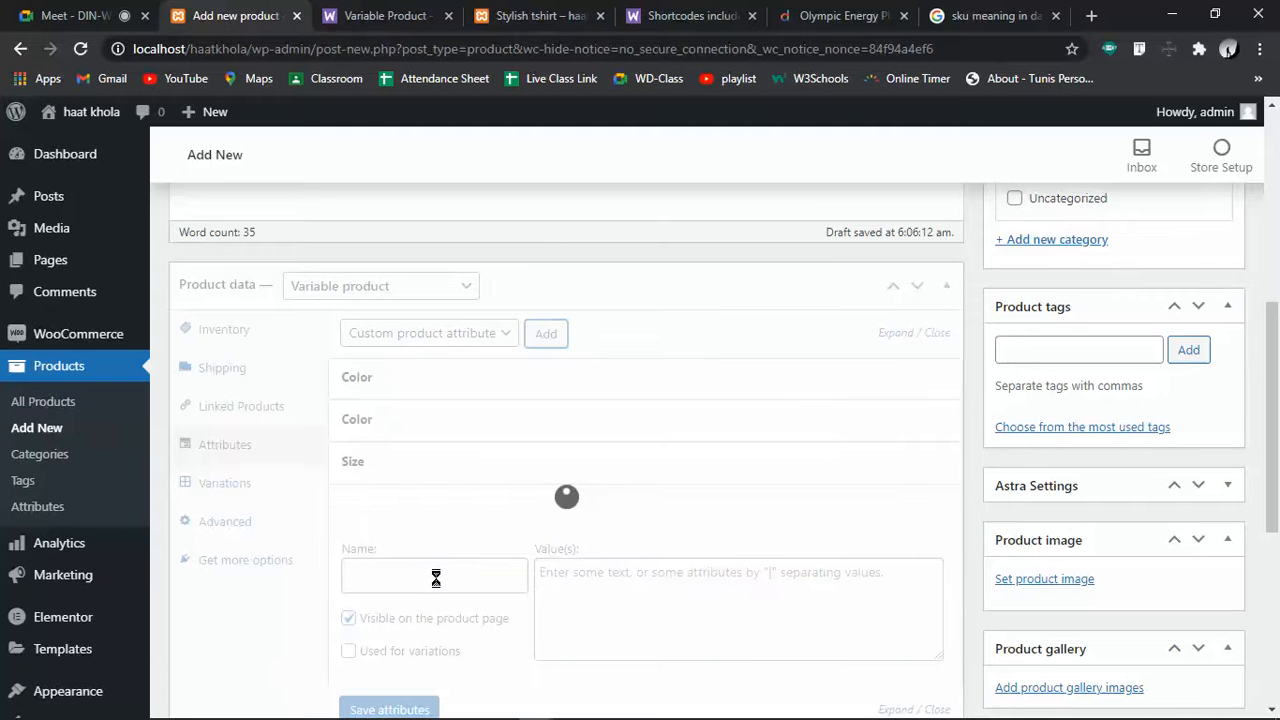
left_click(428, 572)
type("Size")
left_click(669, 602)
type("6")
left_click(391, 708)
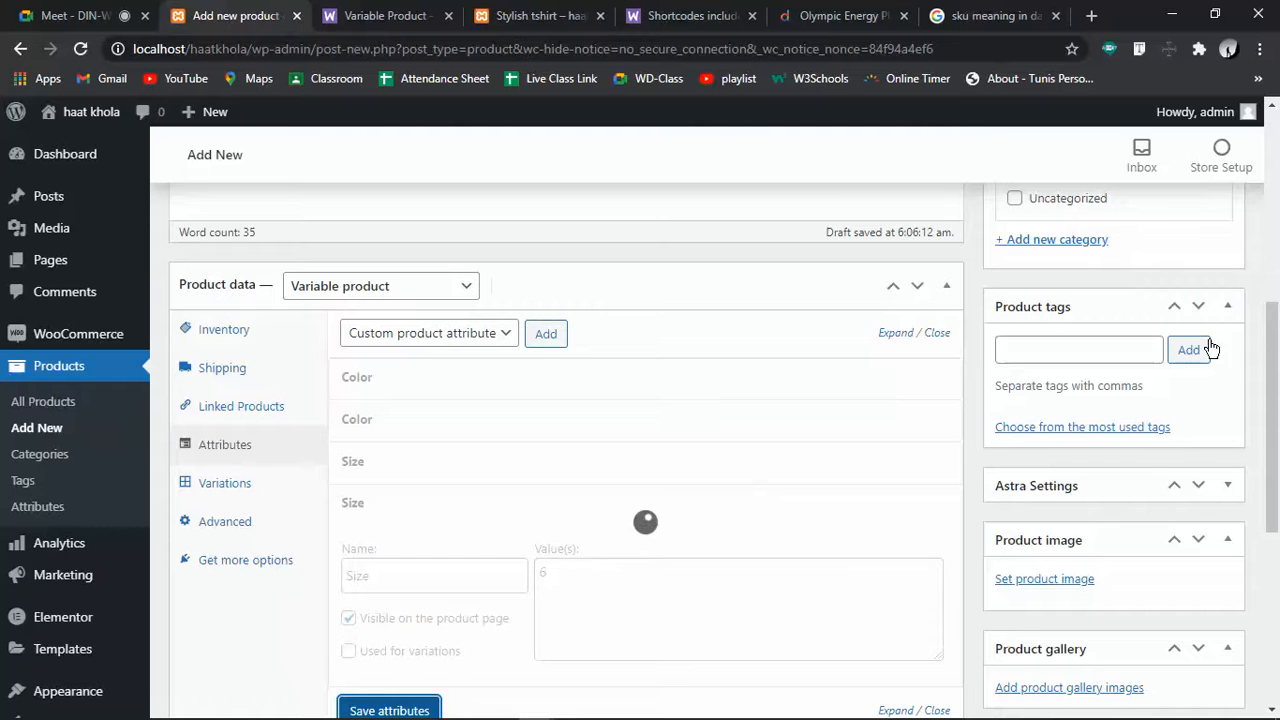
Mark the new Size attribute as Used for variations, save, and show the variations
left_click_drag(1266, 343, 1275, 378)
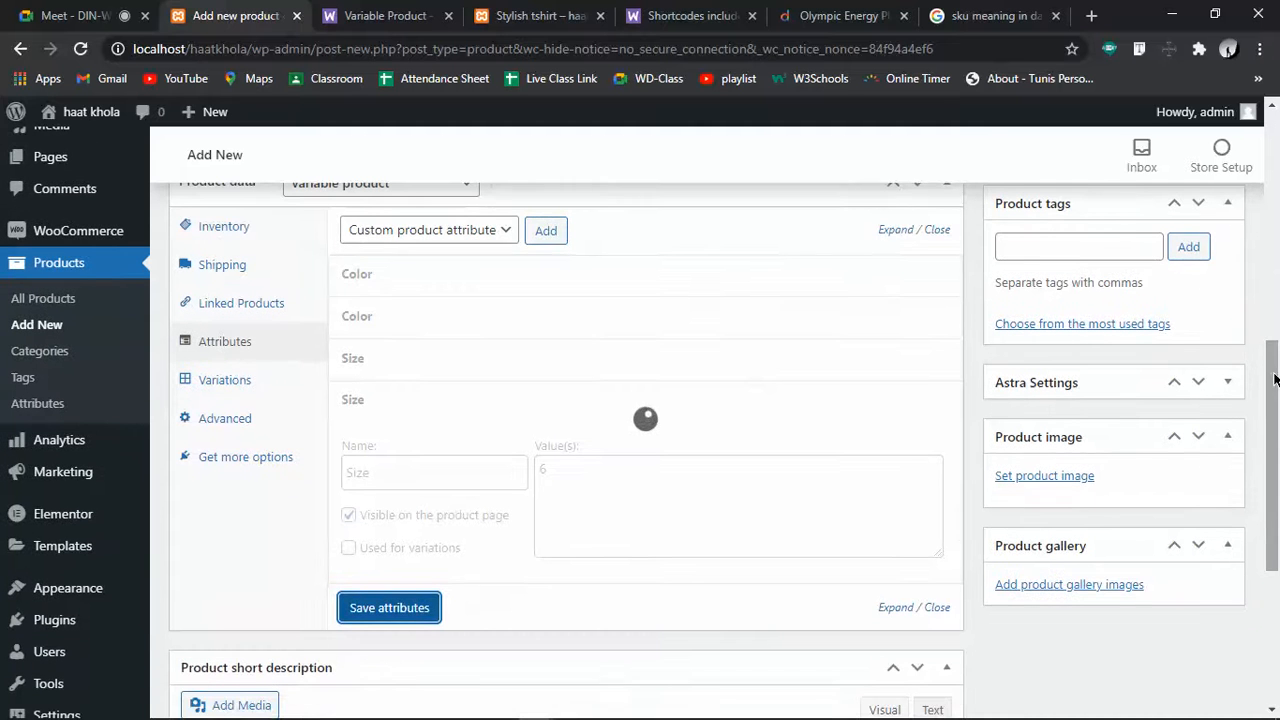
left_click(420, 403)
left_click(380, 552)
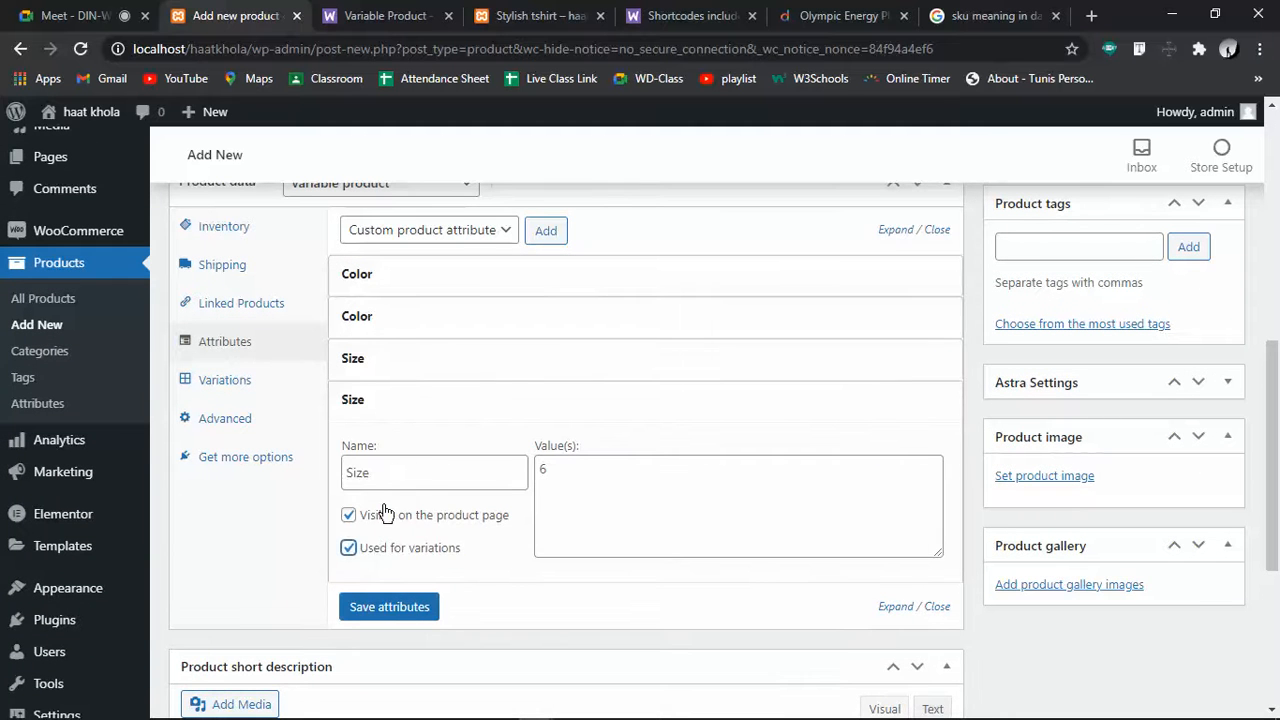
left_click(390, 606)
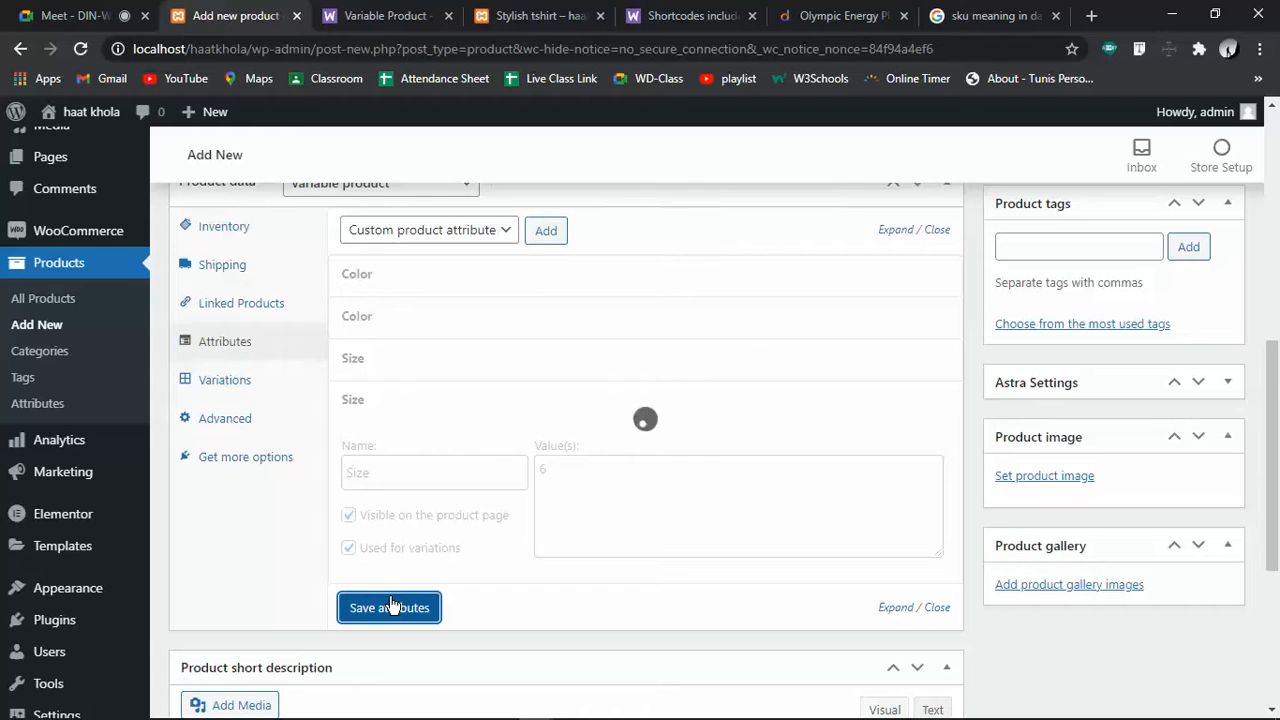
left_click(390, 606)
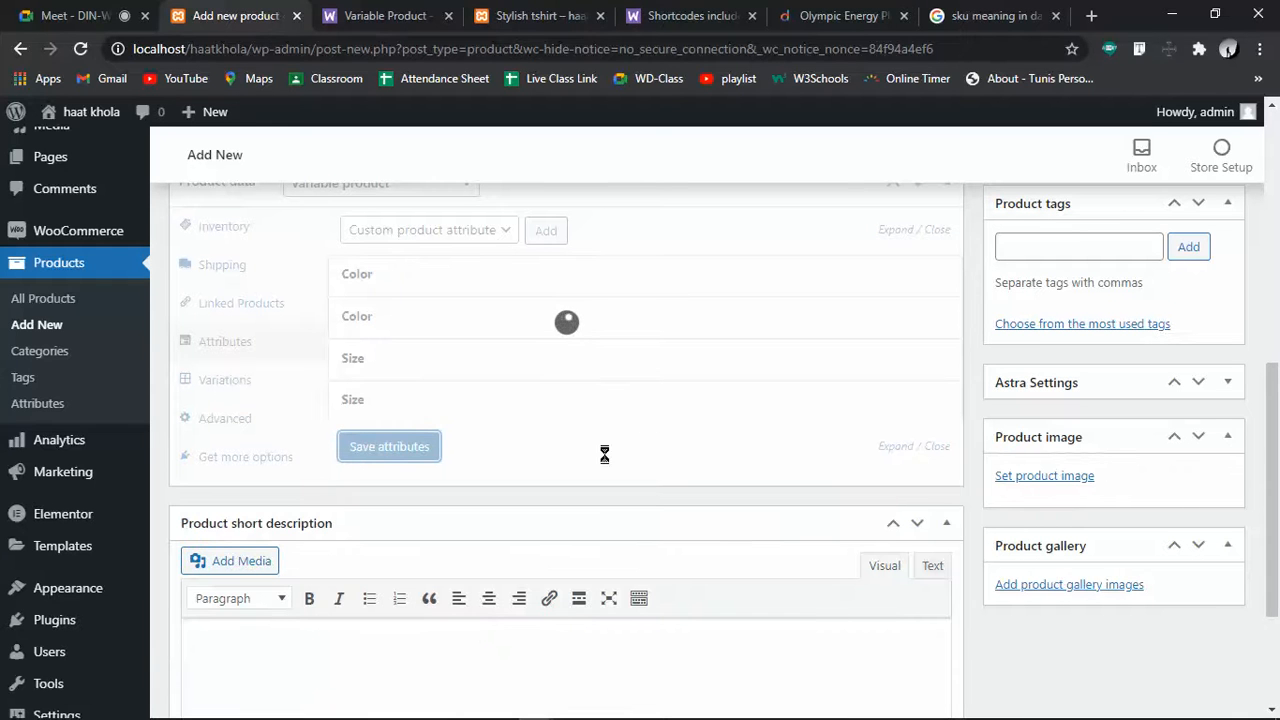
scroll(680, 303, "up", 1)
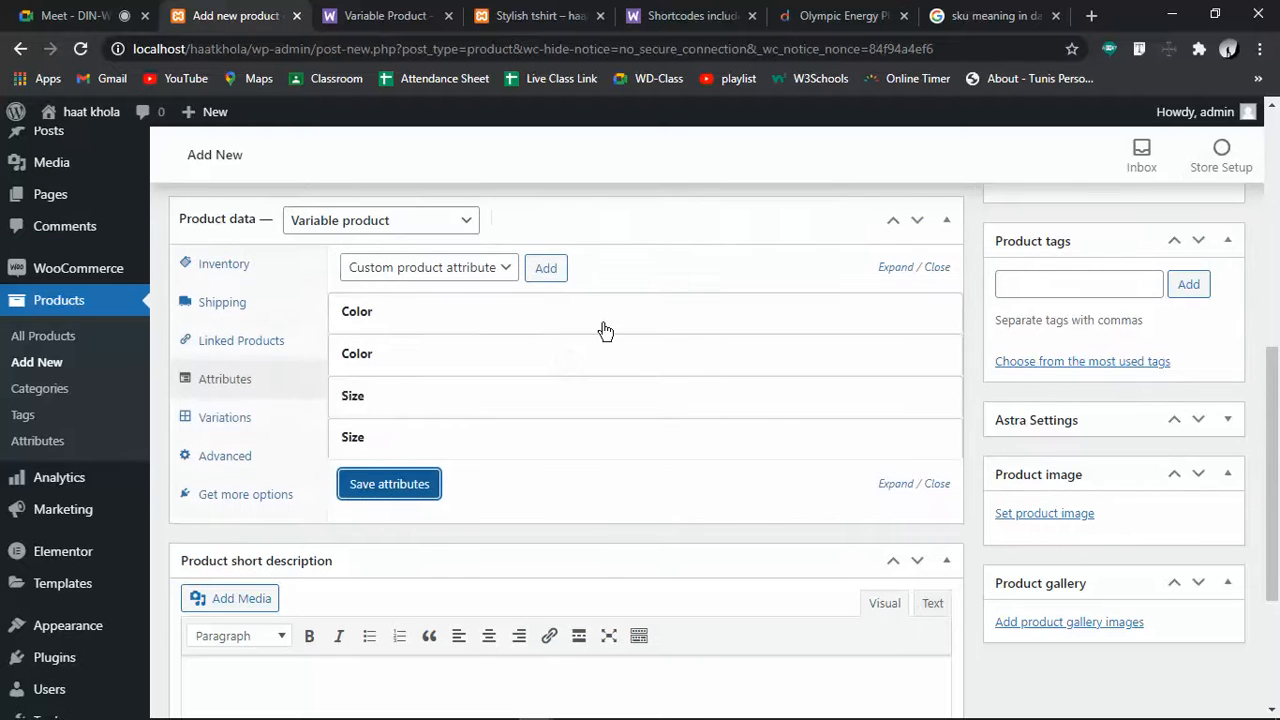
left_click(248, 408)
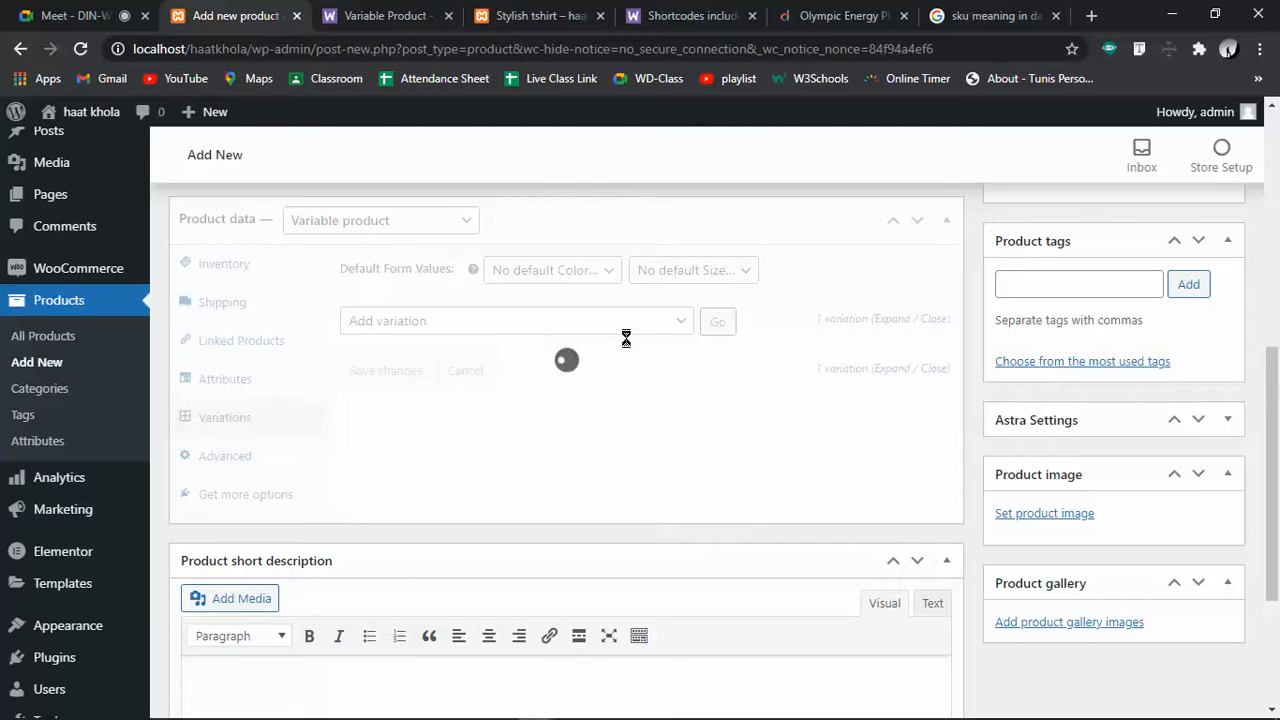
Check variation #32's colour and size, then add a blank variation #33
left_click(456, 445)
left_click(456, 445)
left_click(456, 445)
left_click(456, 445)
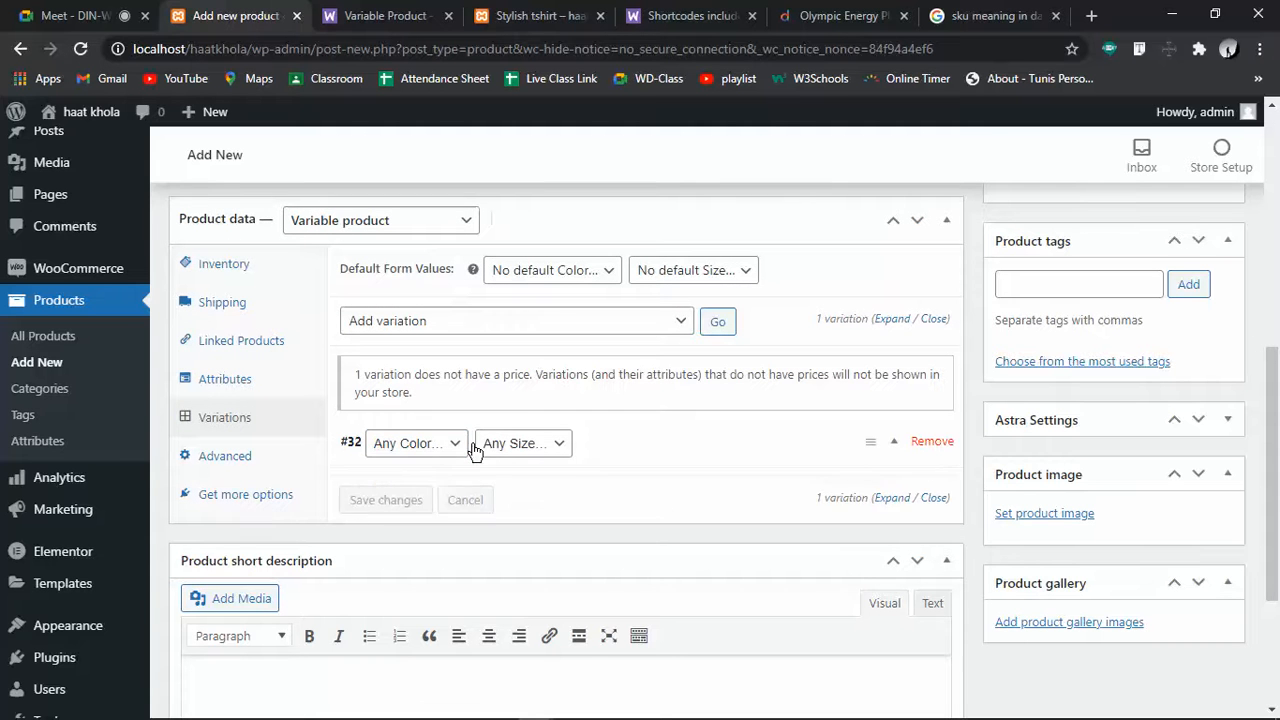
left_click(490, 443)
left_click(490, 443)
left_click(717, 320)
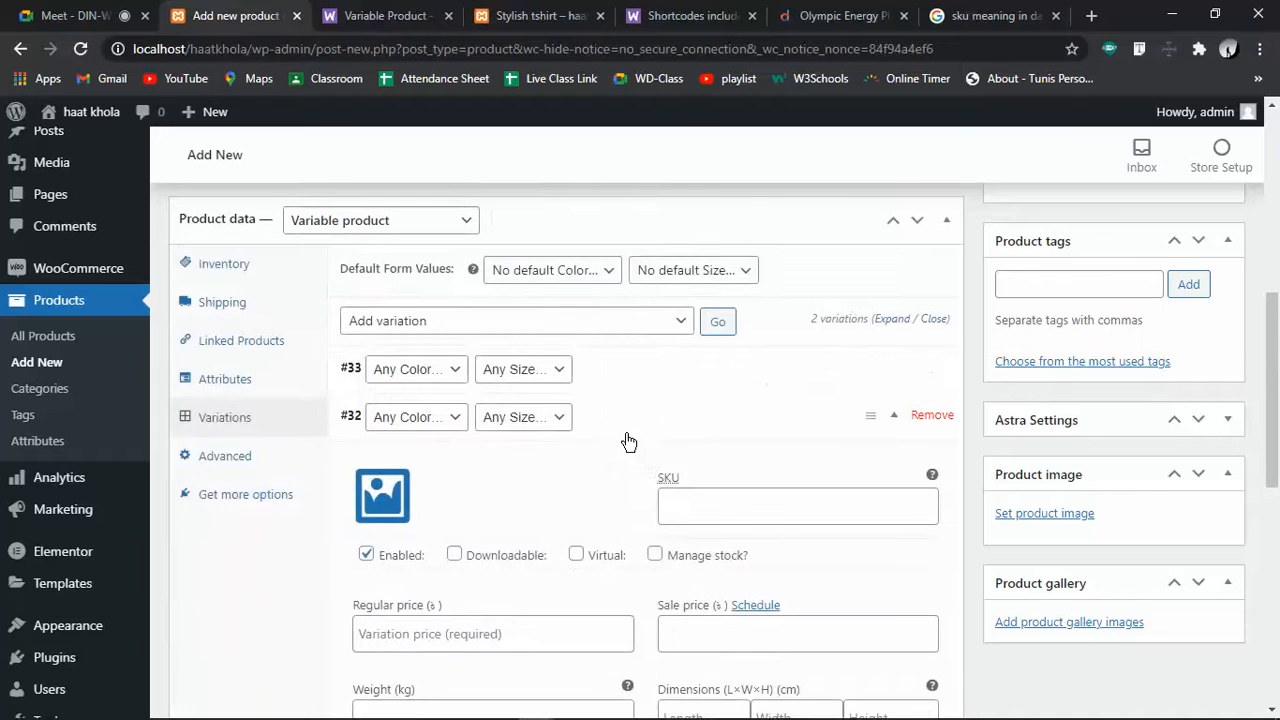
Create variations from all attributes, saving and confirming, and dismiss the 1-variation-added notice
scroll(498, 463, "down", 3)
scroll(577, 437, "up", 6)
scroll(591, 471, "down", 3)
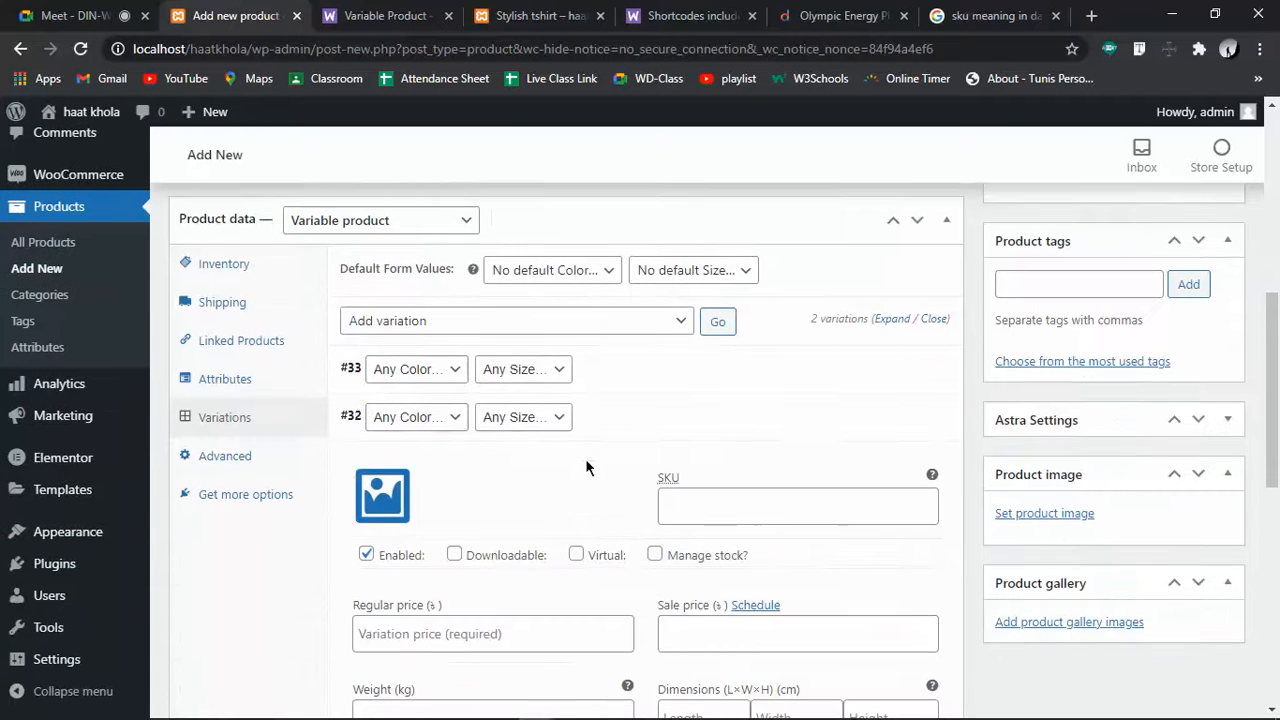
left_click(617, 321)
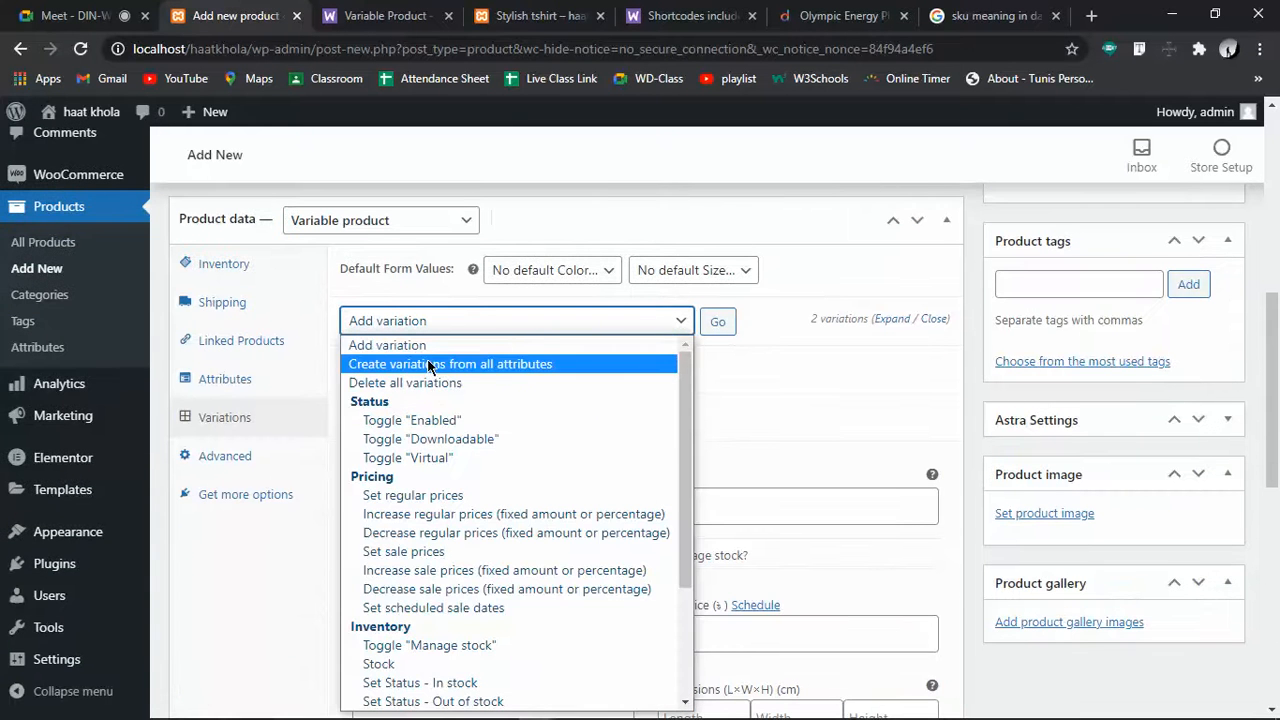
left_click(543, 366)
left_click(720, 325)
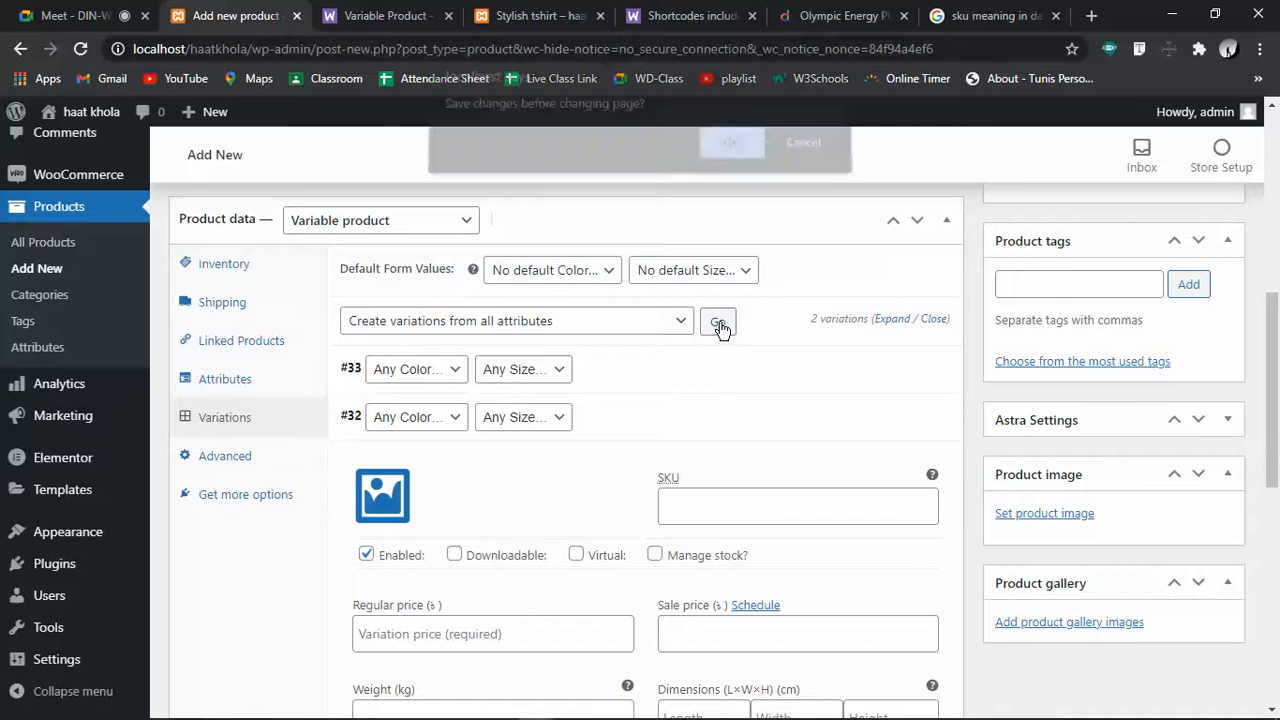
left_click(734, 158)
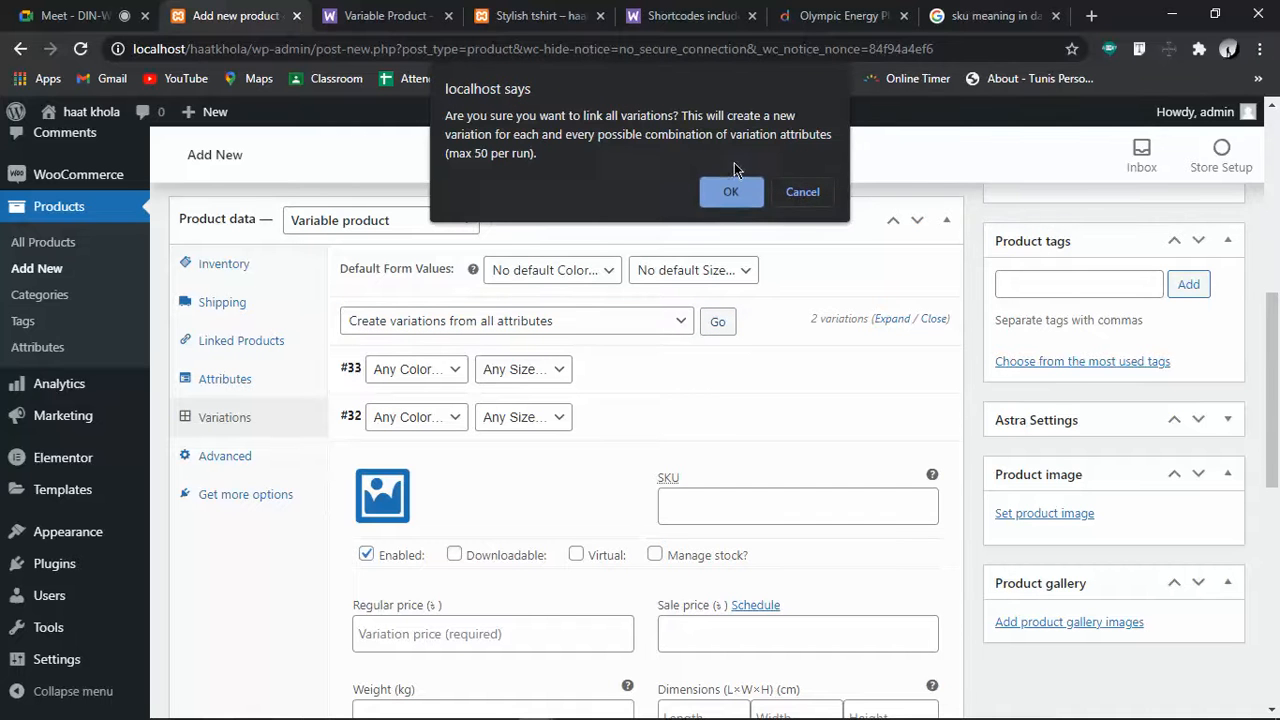
left_click(734, 192)
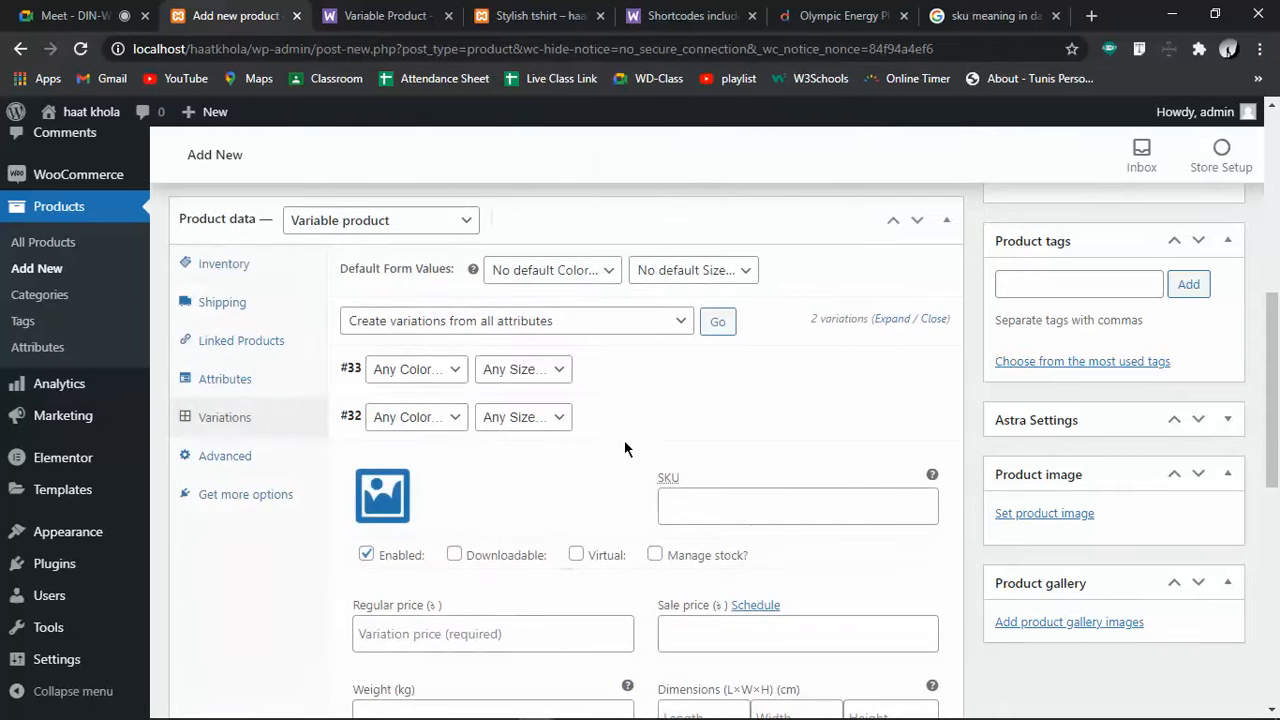
scroll(624, 440, "up", 2)
scroll(624, 440, "up", 1)
scroll(624, 440, "down", 3)
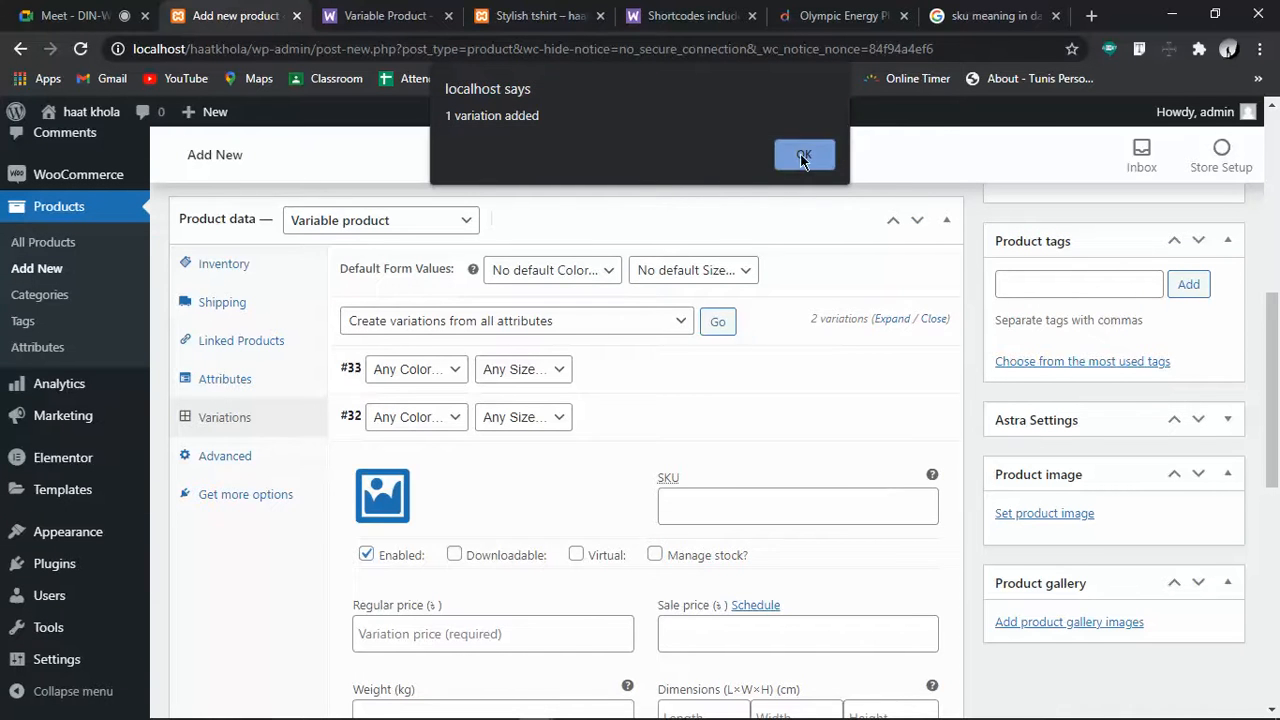
left_click(804, 156)
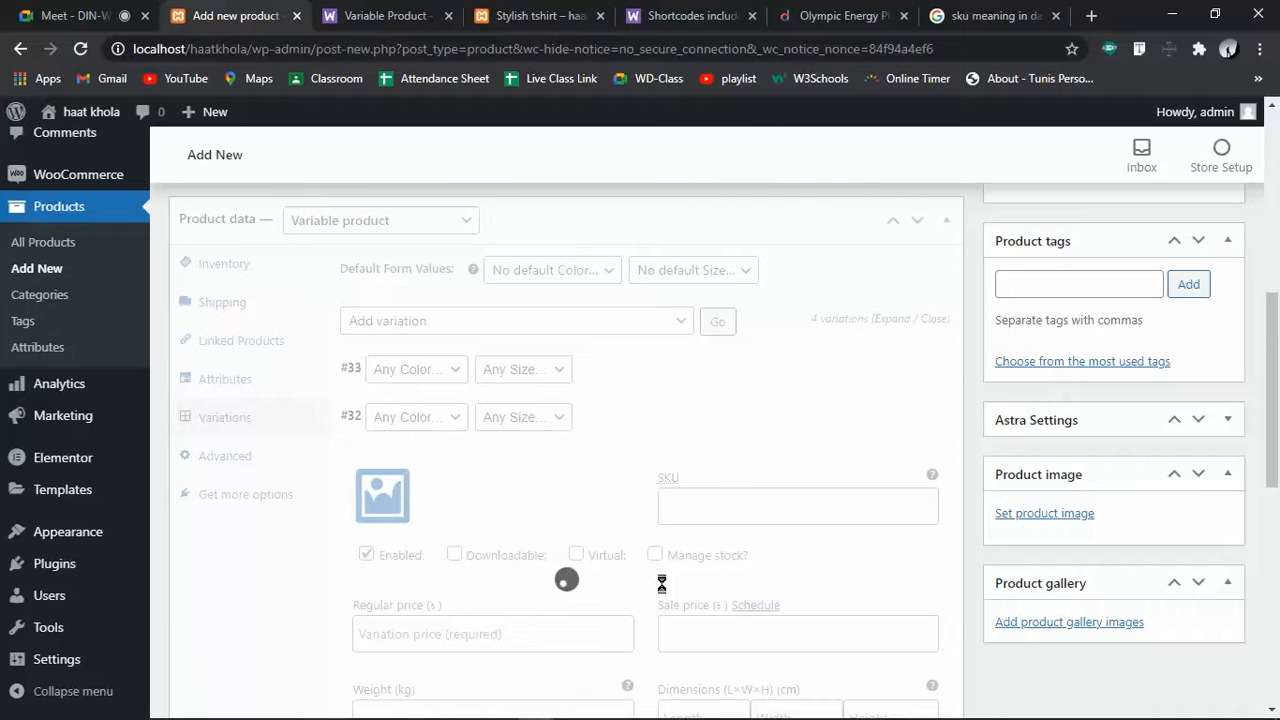
Review the colour and size of variations #32, #34 and #33, then delete #33
left_click(430, 540)
left_click(440, 548)
left_click(523, 541)
left_click(537, 531)
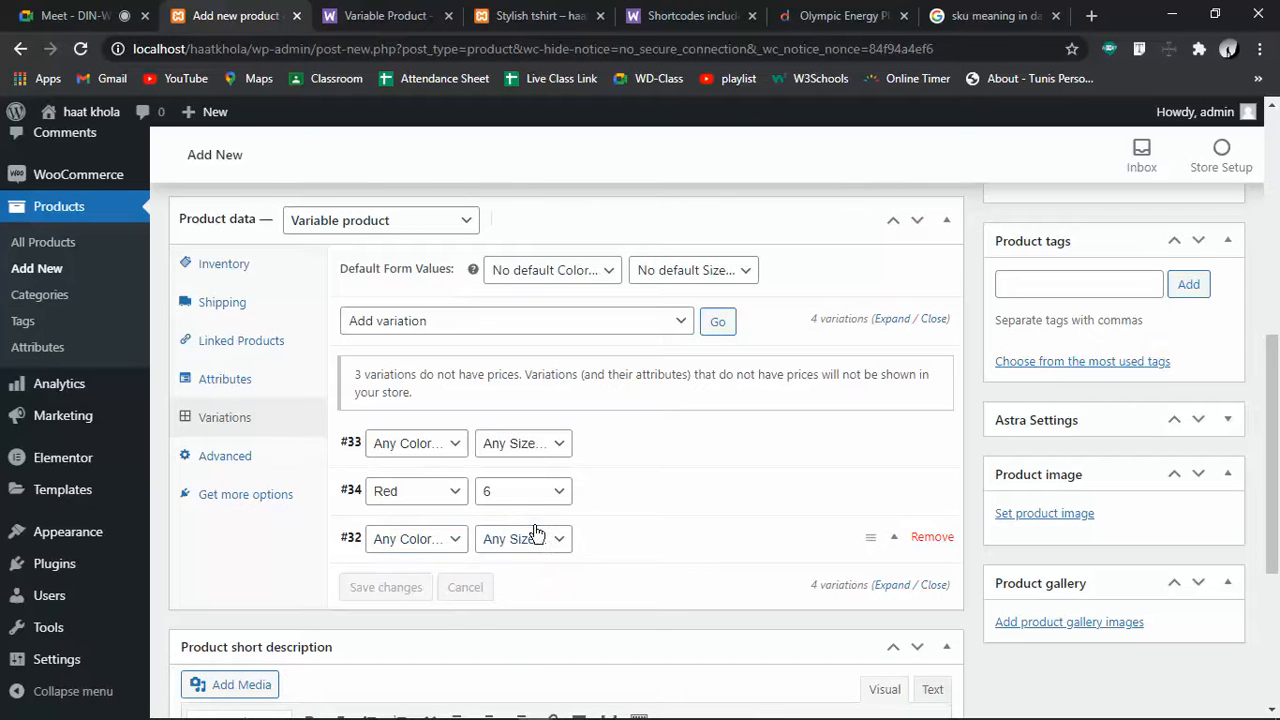
left_click(460, 497)
left_click(462, 501)
left_click(503, 494)
left_click(430, 450)
left_click(430, 450)
left_click(524, 447)
left_click(932, 450)
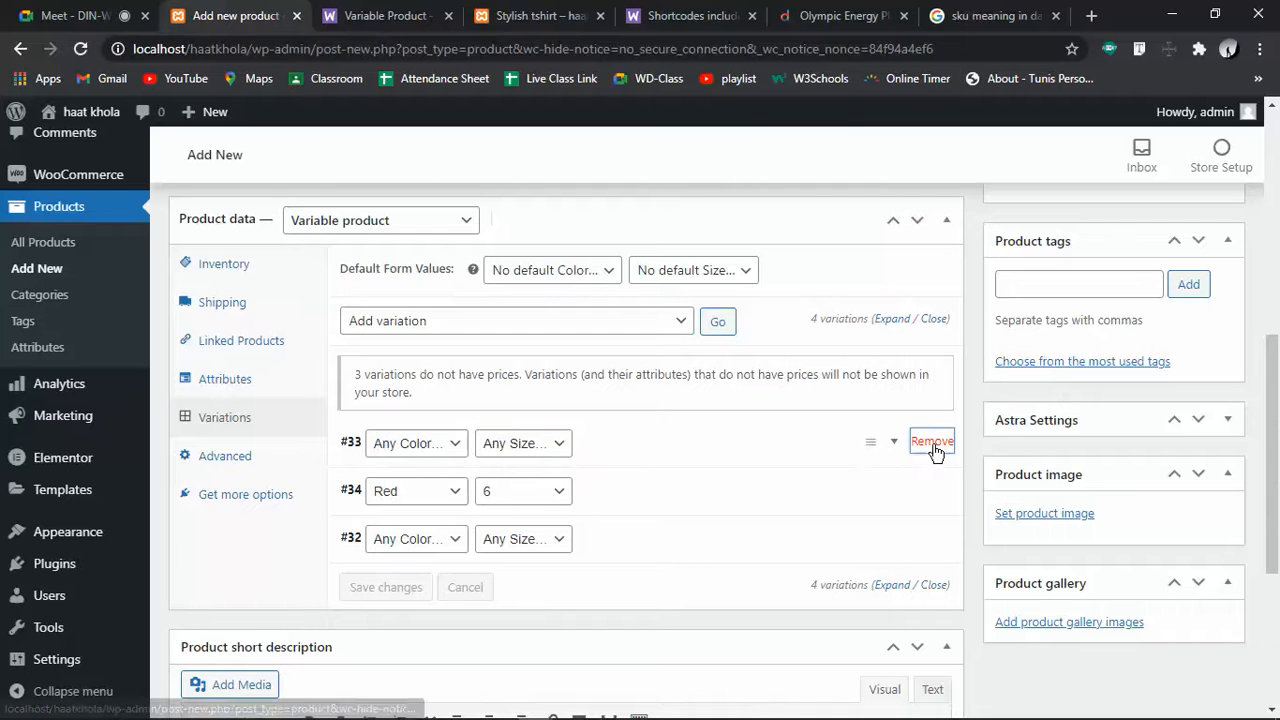
left_click(747, 156)
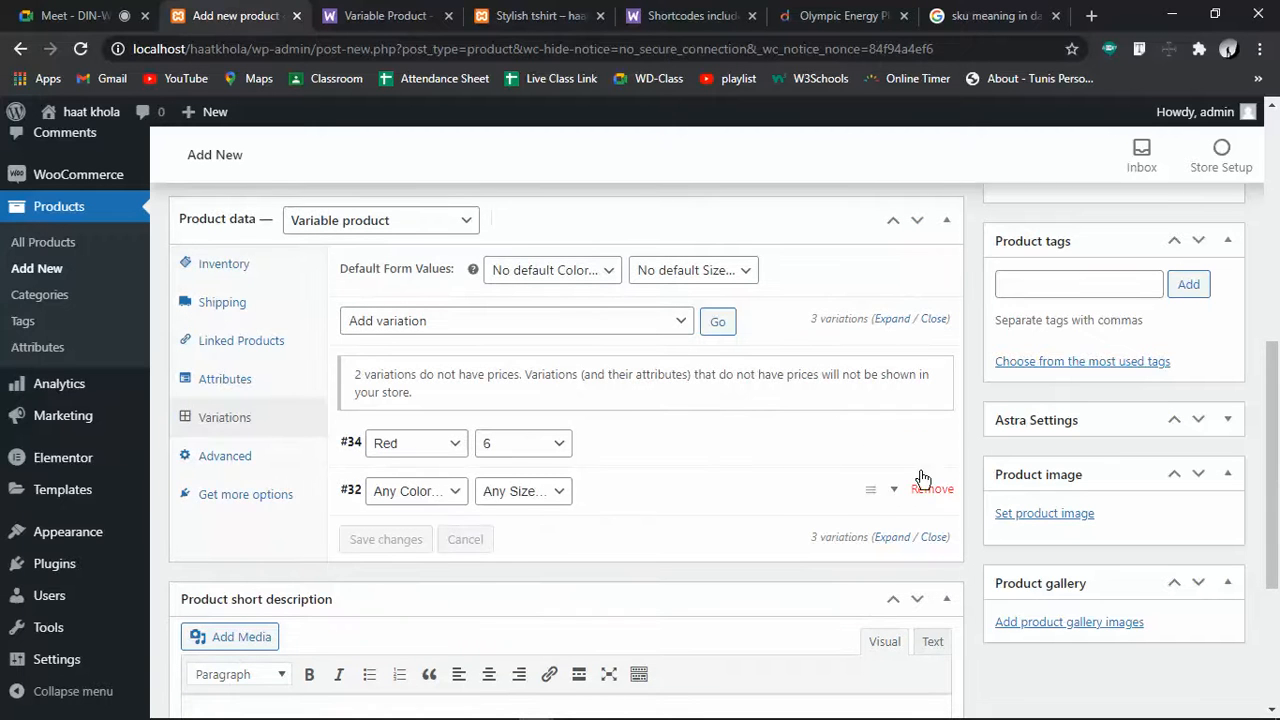
Delete variations #34 and #32, then return to the product's attributes
left_click(930, 440)
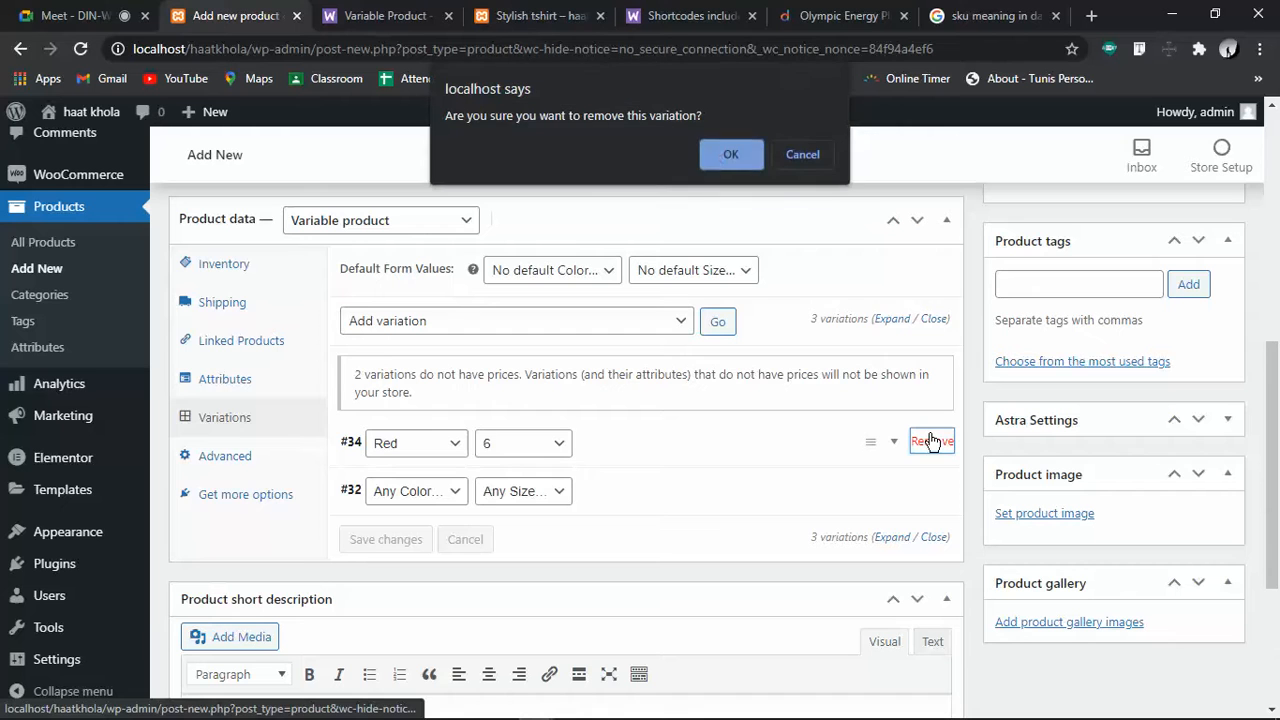
left_click(716, 150)
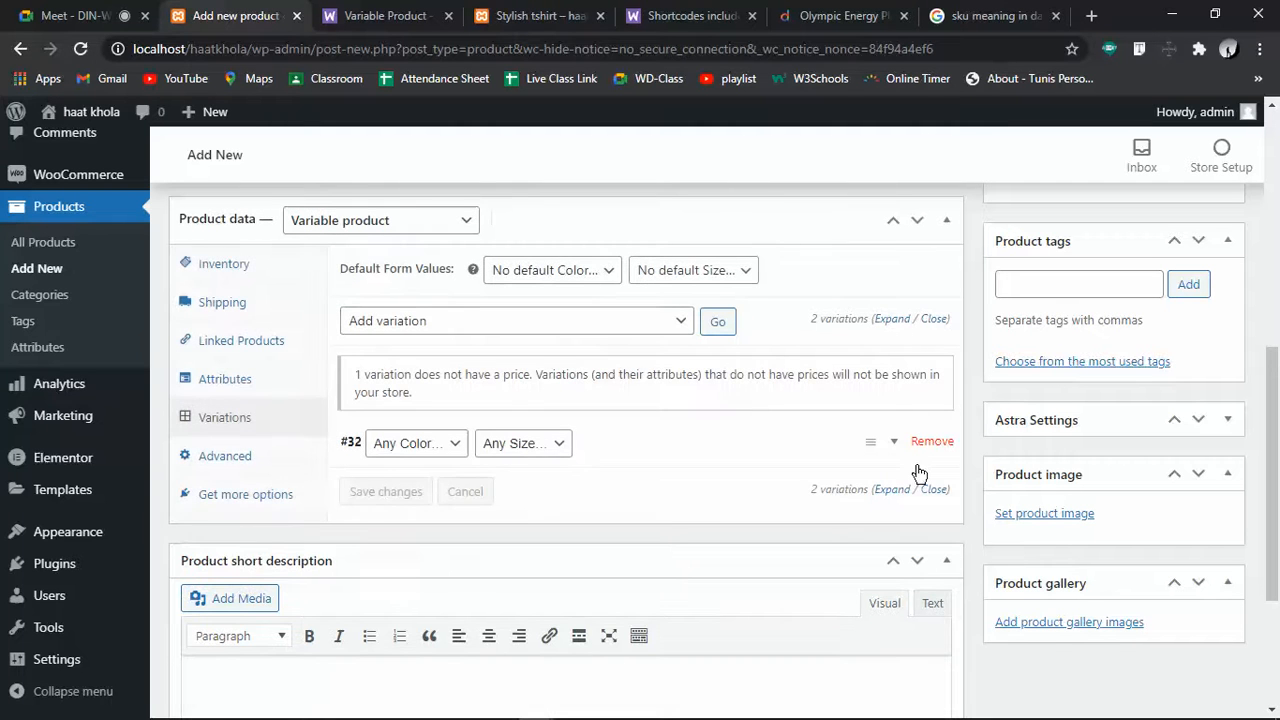
left_click(931, 441)
left_click(738, 158)
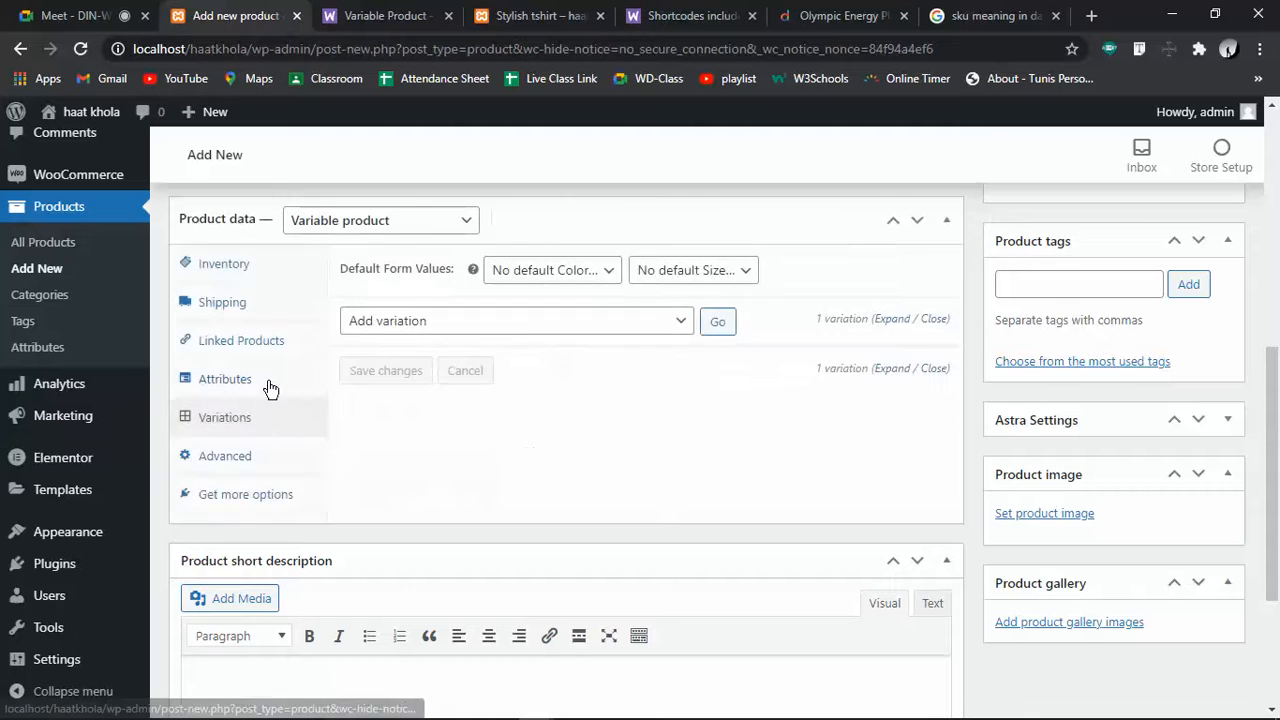
left_click(238, 380)
Add a custom Price attribute with value 500, used for variations, and save it
scroll(460, 437, "down", 2)
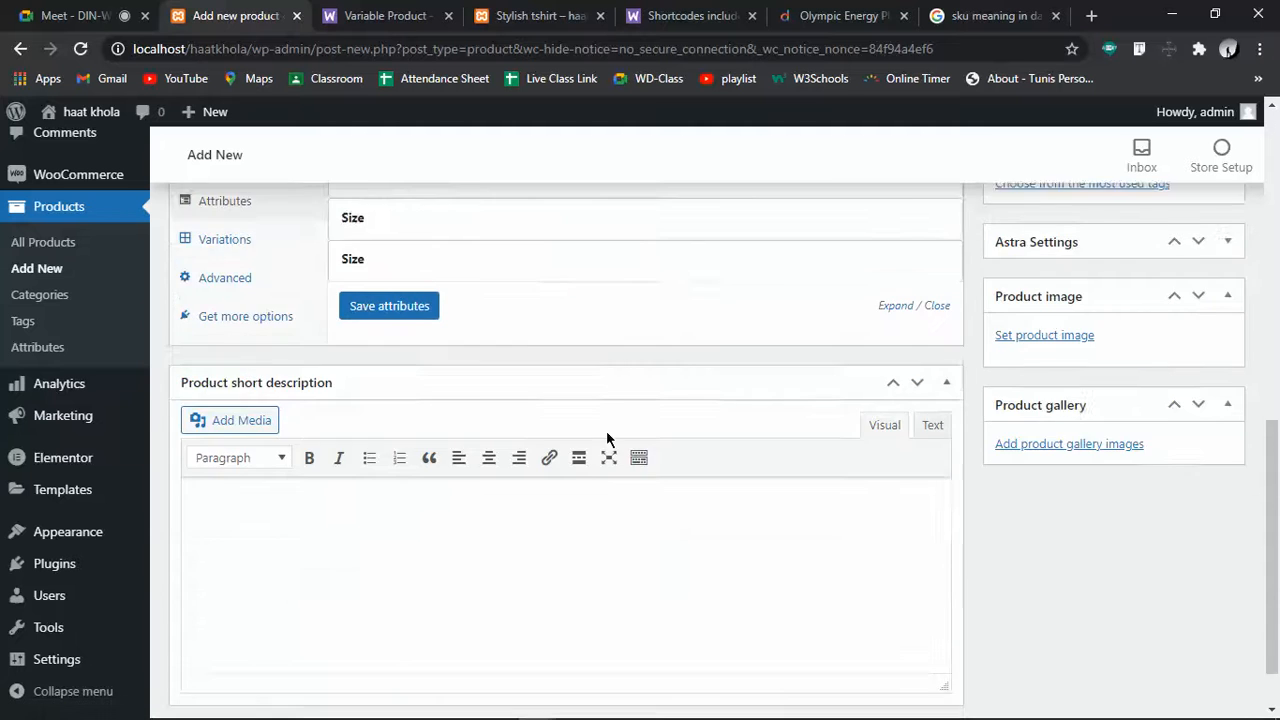
scroll(606, 437, "up", 3)
left_click(500, 334)
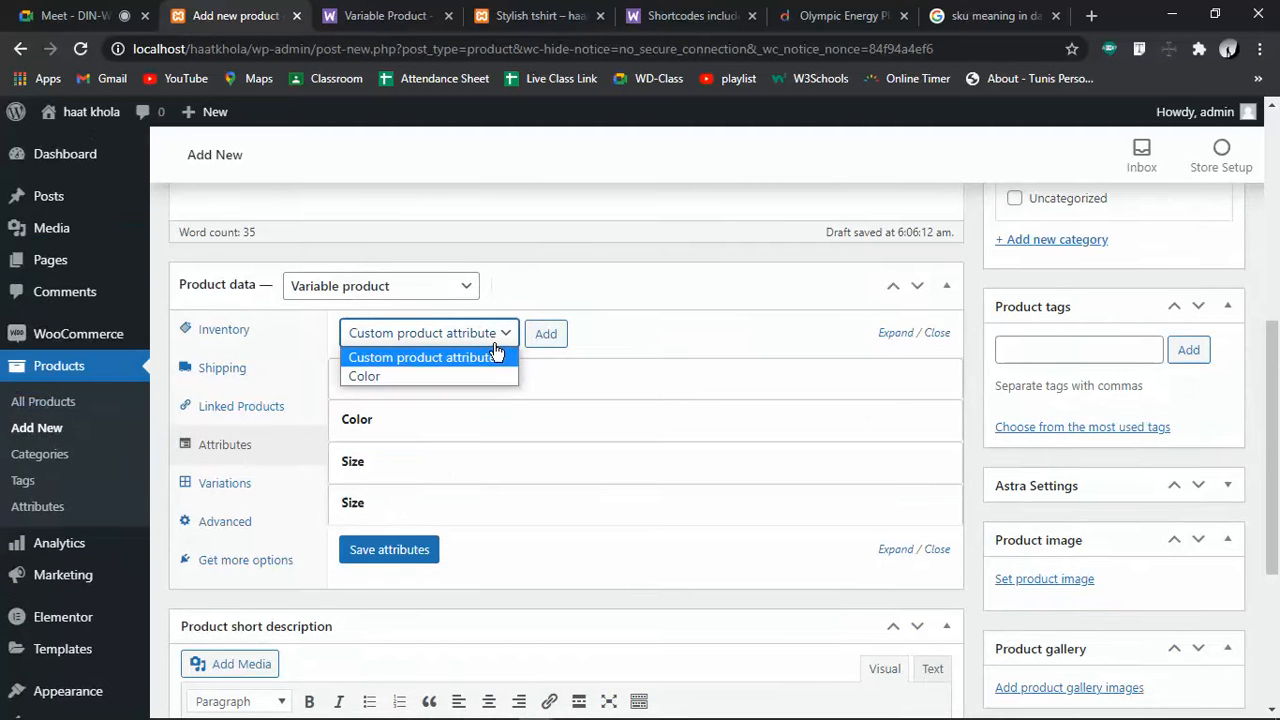
left_click(553, 333)
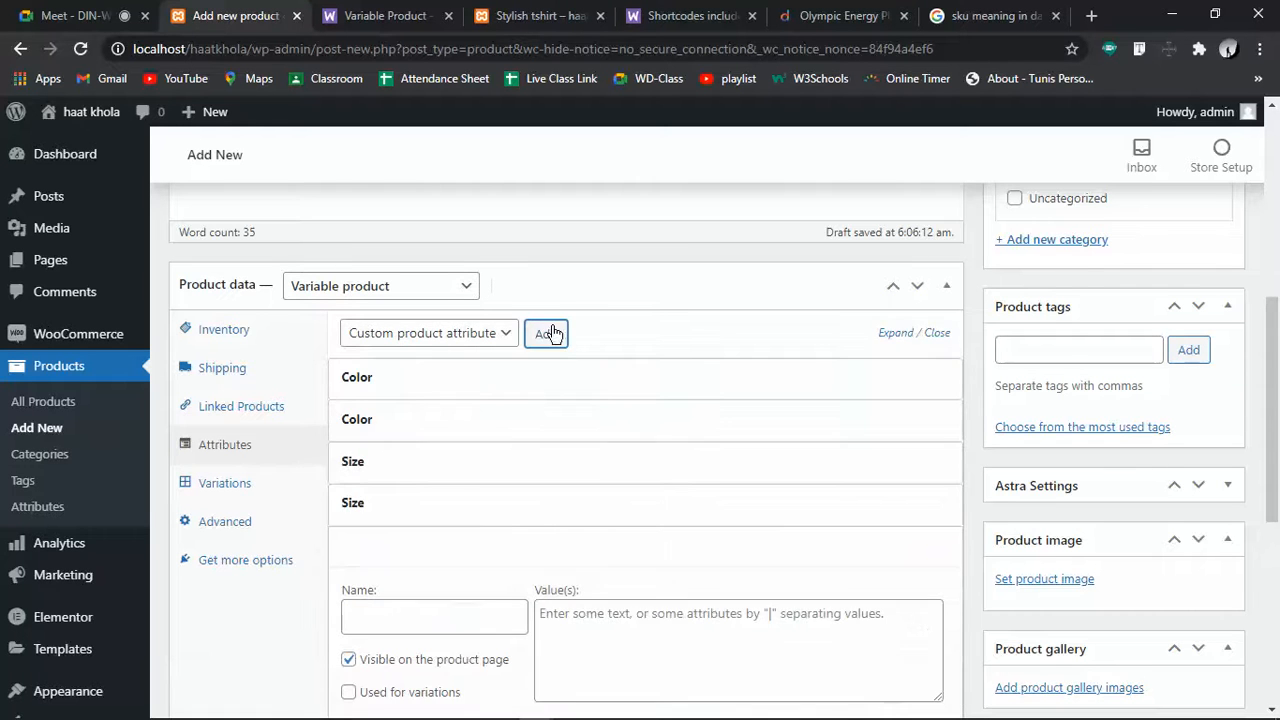
scroll(501, 524, "down", 3)
left_click(409, 302)
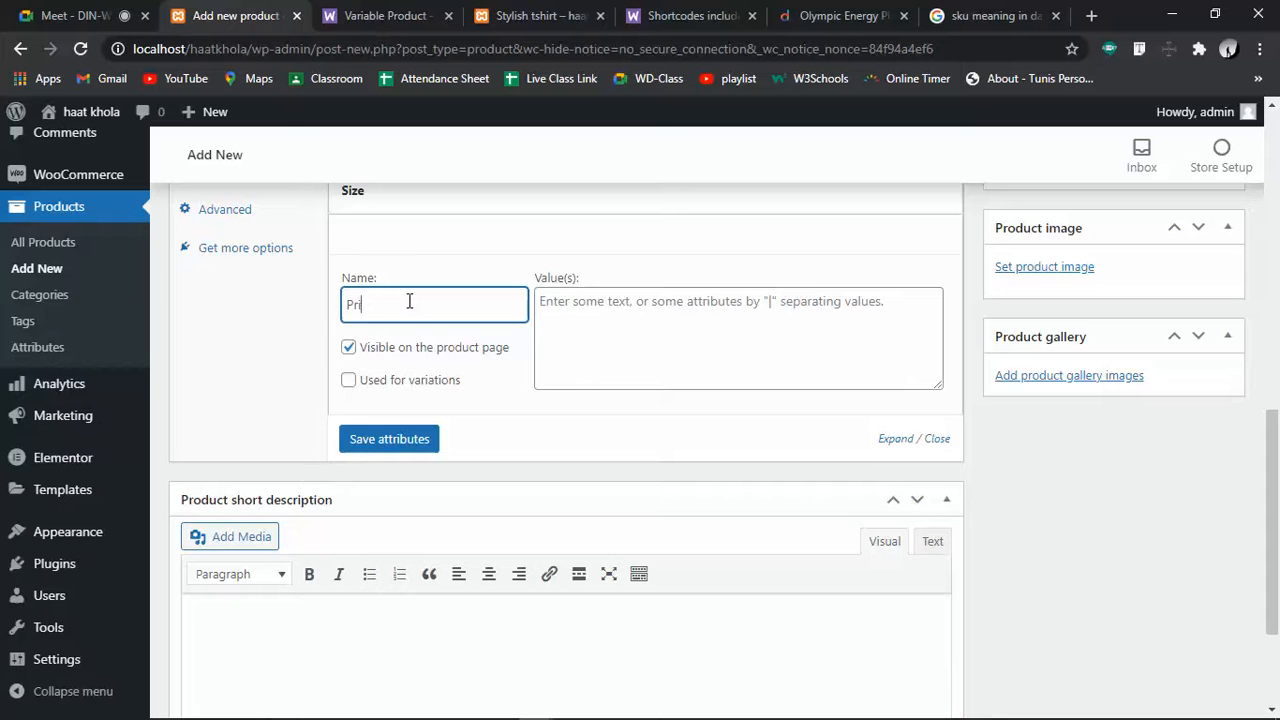
left_click(752, 307)
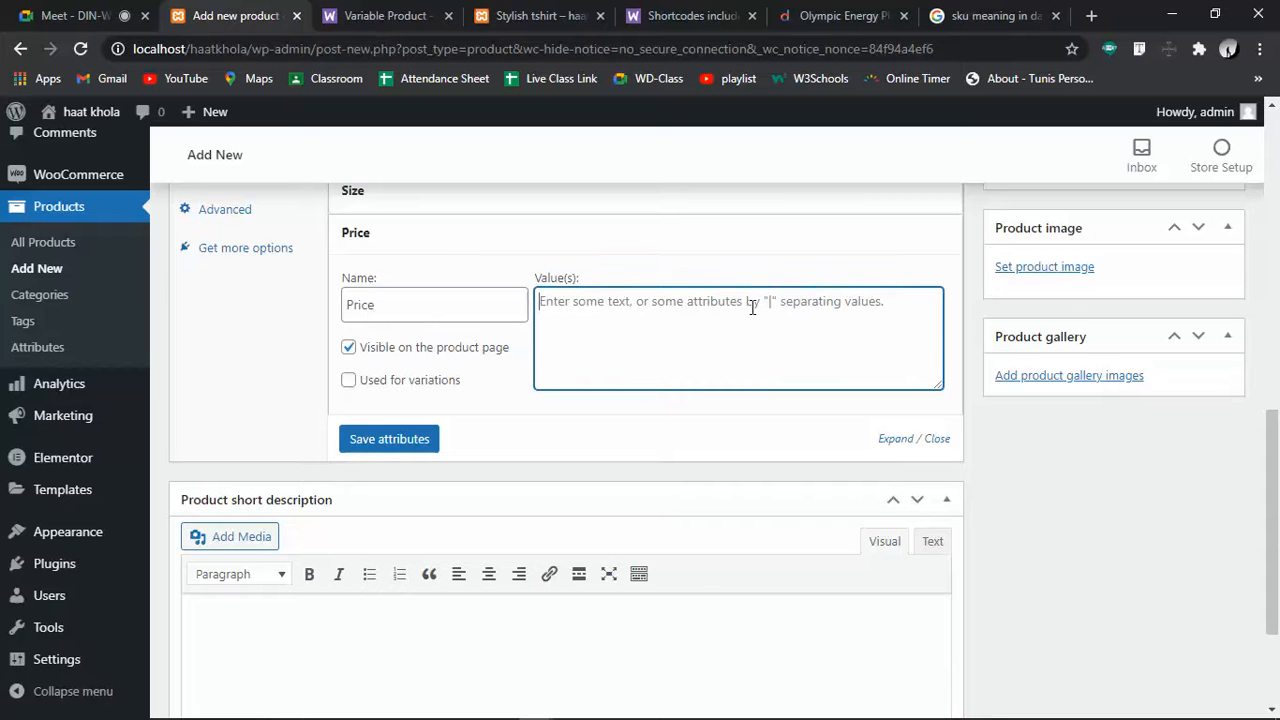
type("500")
left_click(349, 381)
left_click(378, 457)
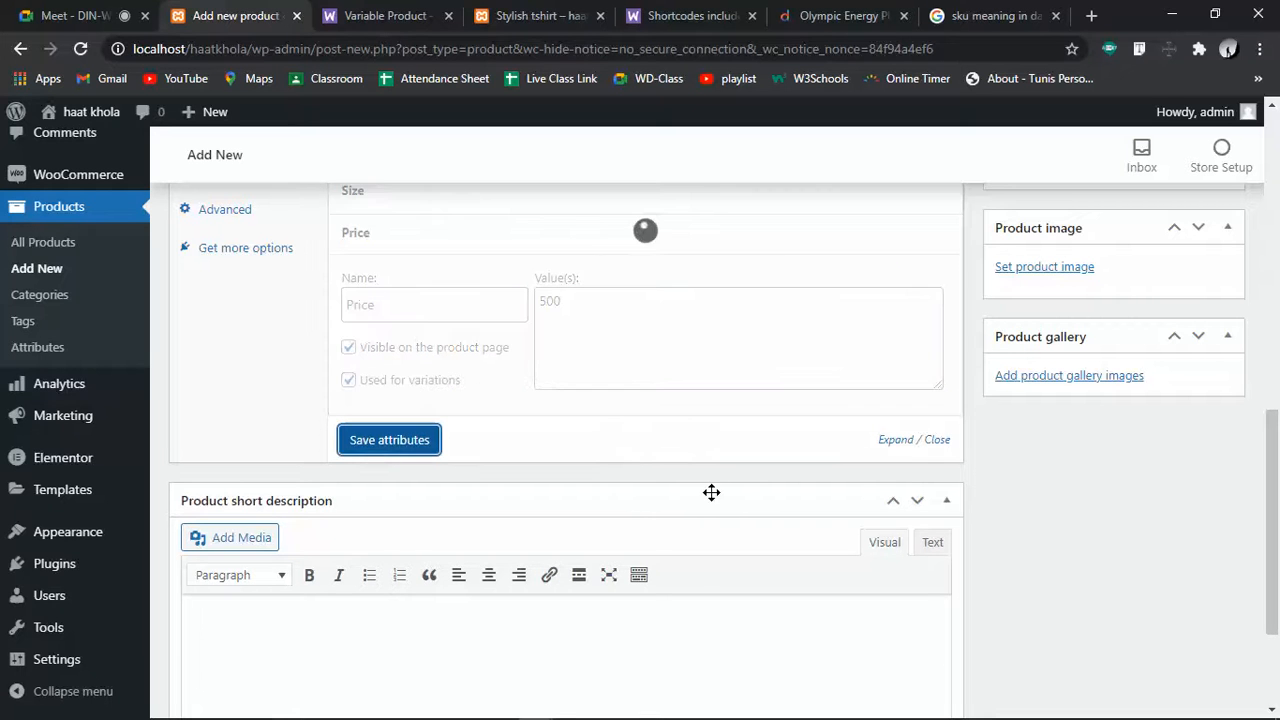
Add another empty custom product attribute
scroll(711, 492, "up", 3)
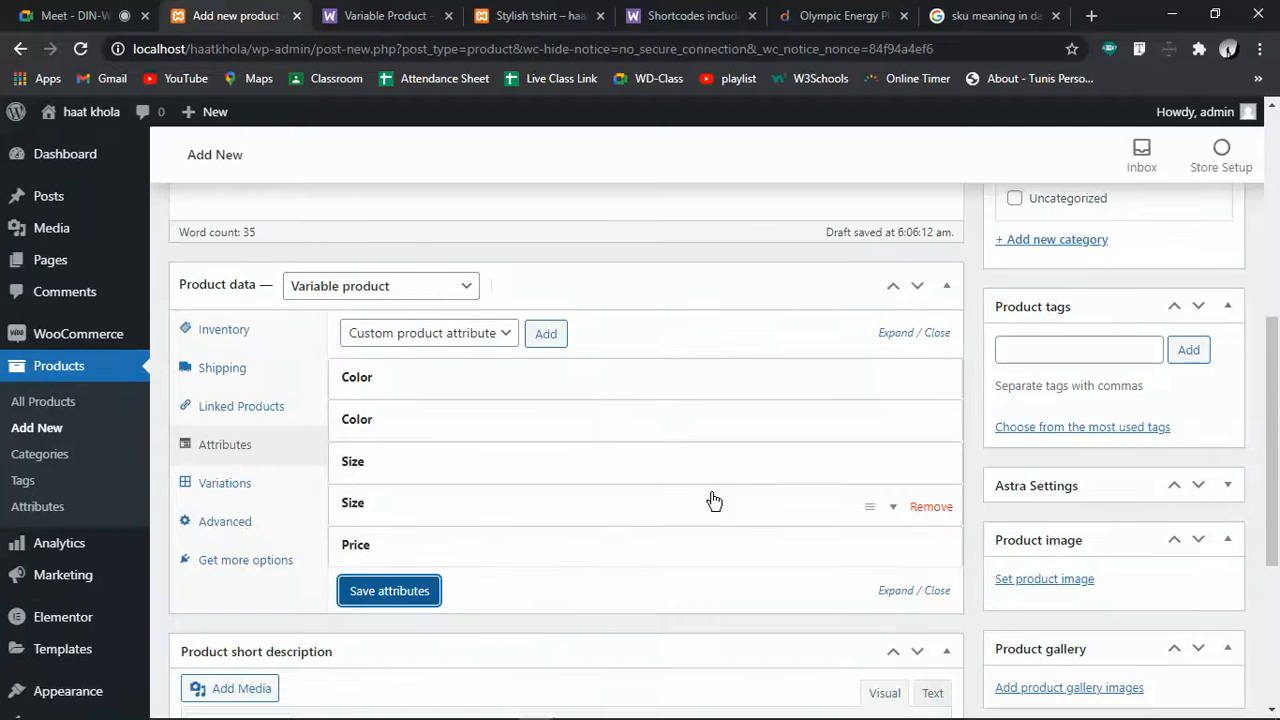
left_click(455, 333)
left_click(451, 345)
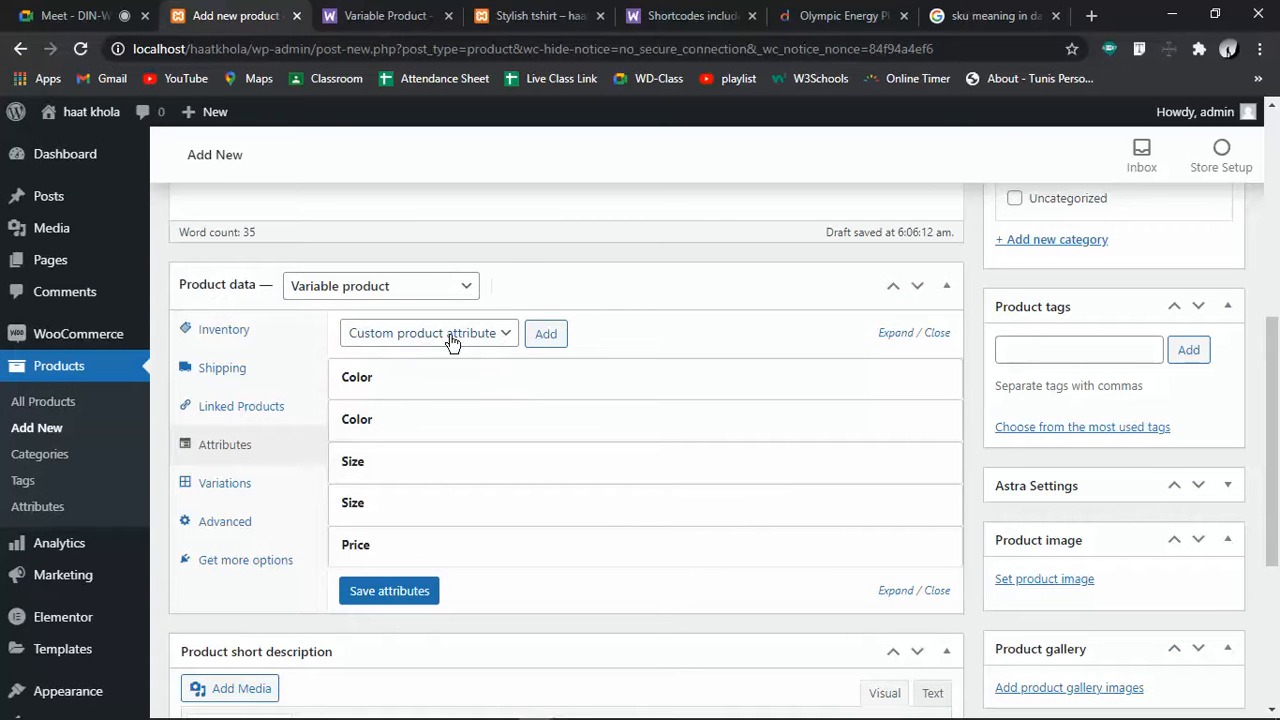
left_click(545, 336)
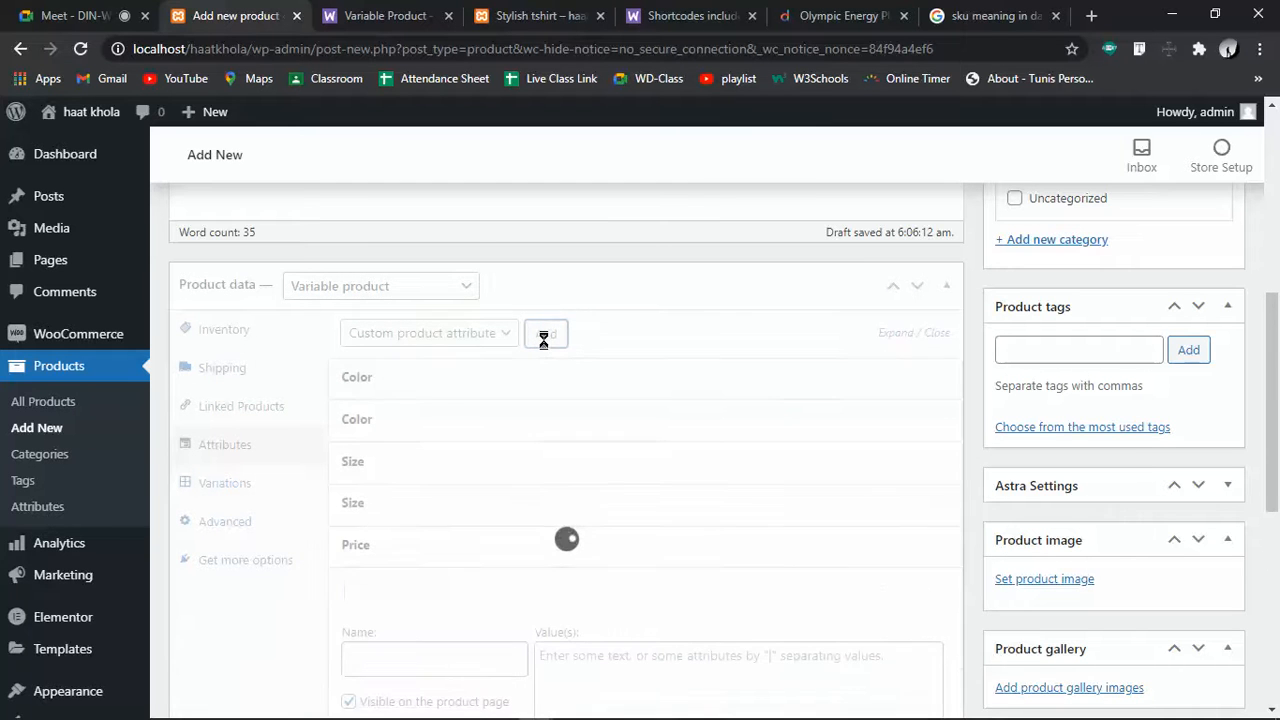
Remove the duplicate Color and Size attribute rows from the product
scroll(558, 570, "down", 3)
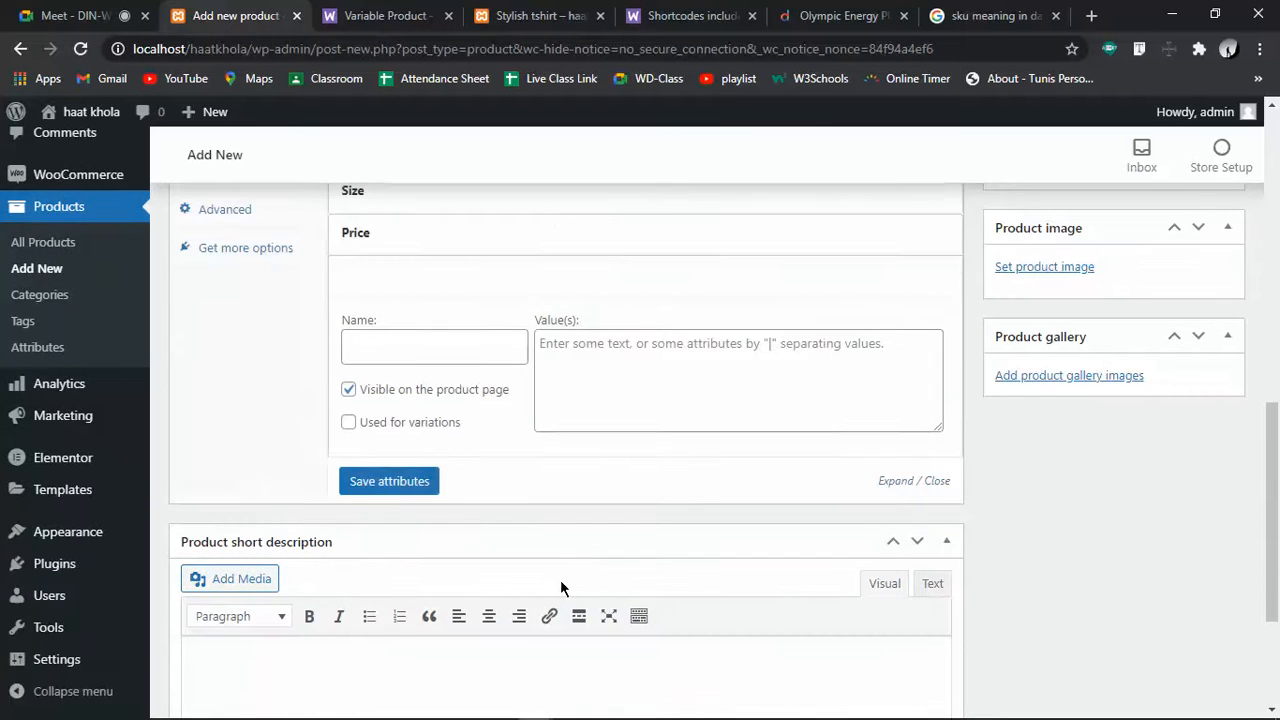
left_click(624, 355)
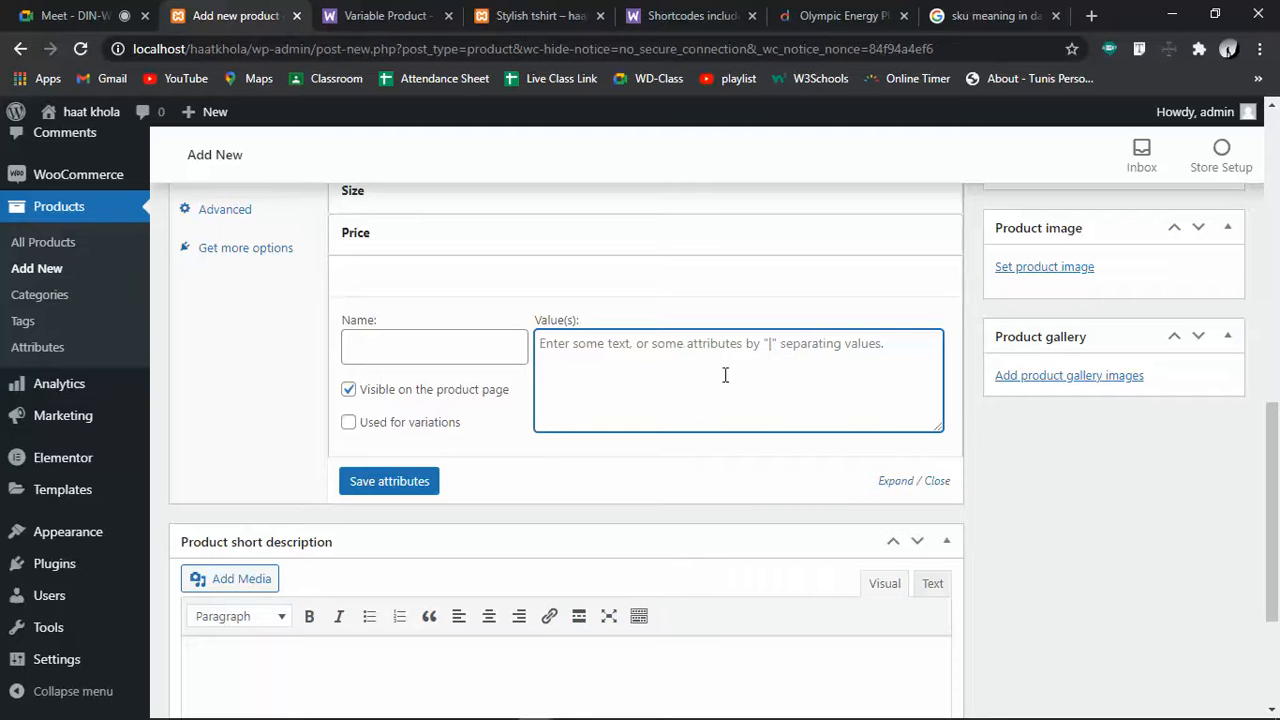
scroll(722, 374, "up", 3)
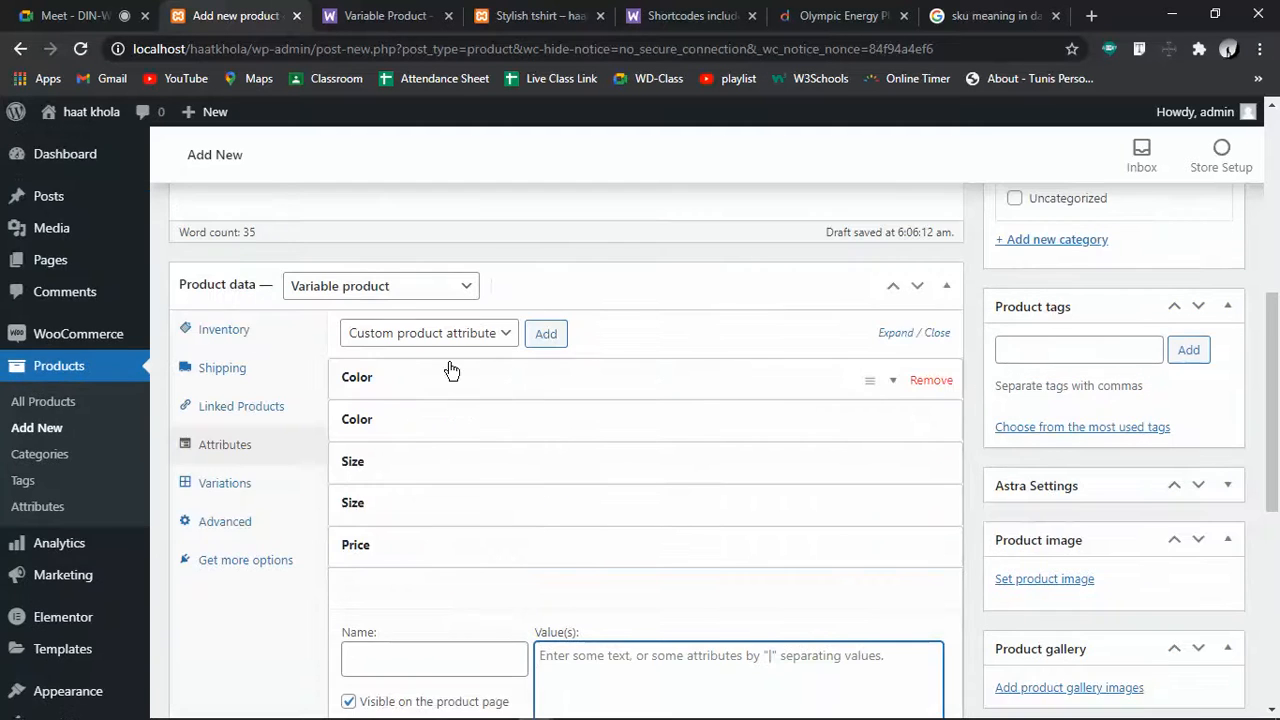
left_click(917, 387)
left_click(799, 163)
left_click(560, 418)
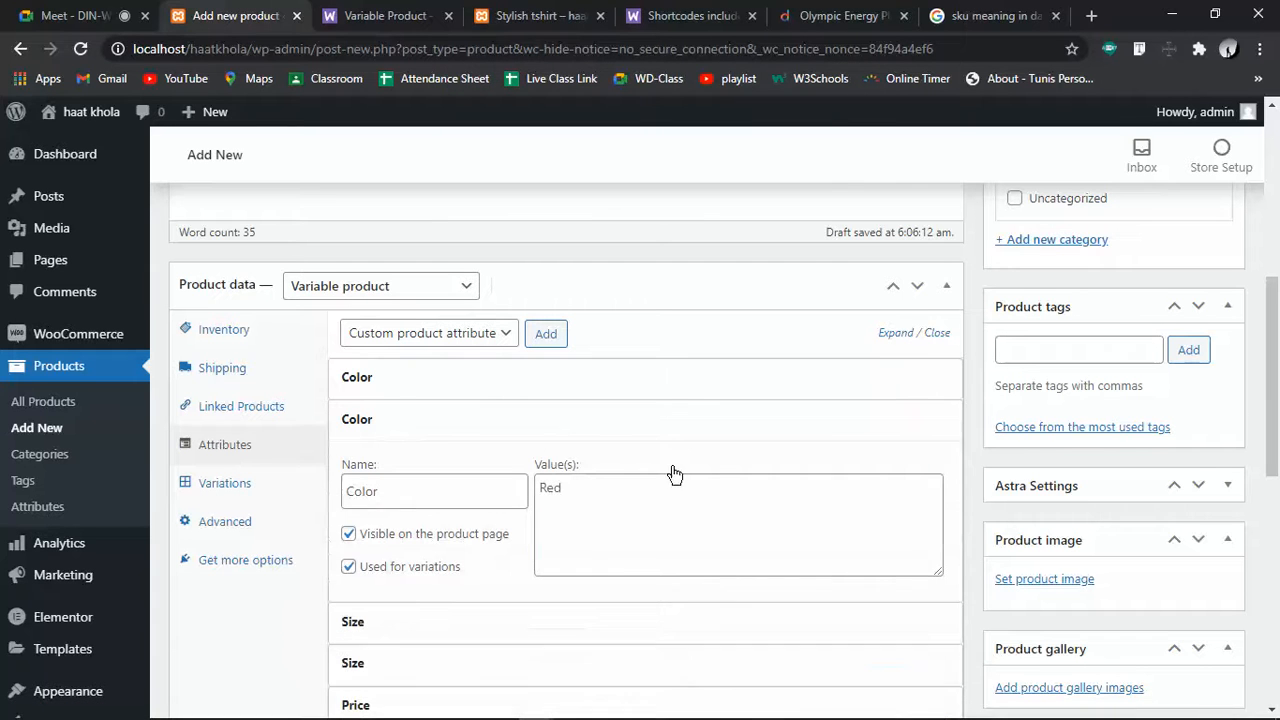
left_click(931, 422)
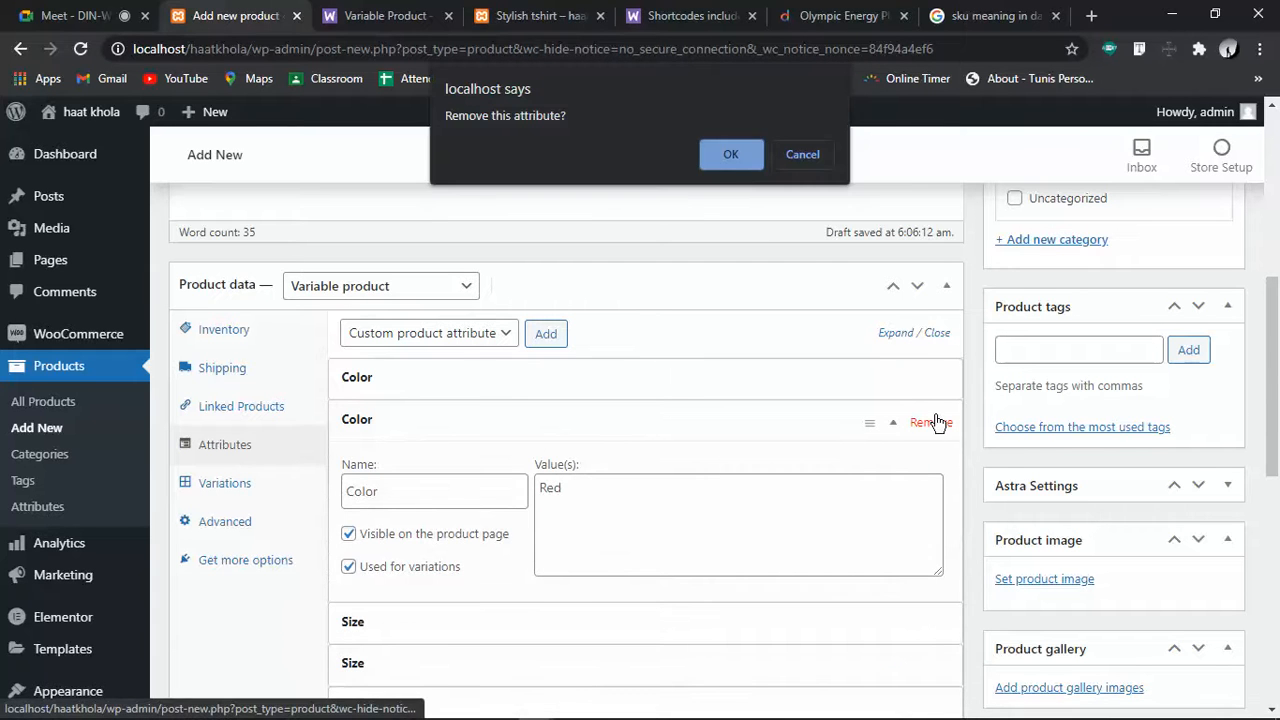
left_click(735, 157)
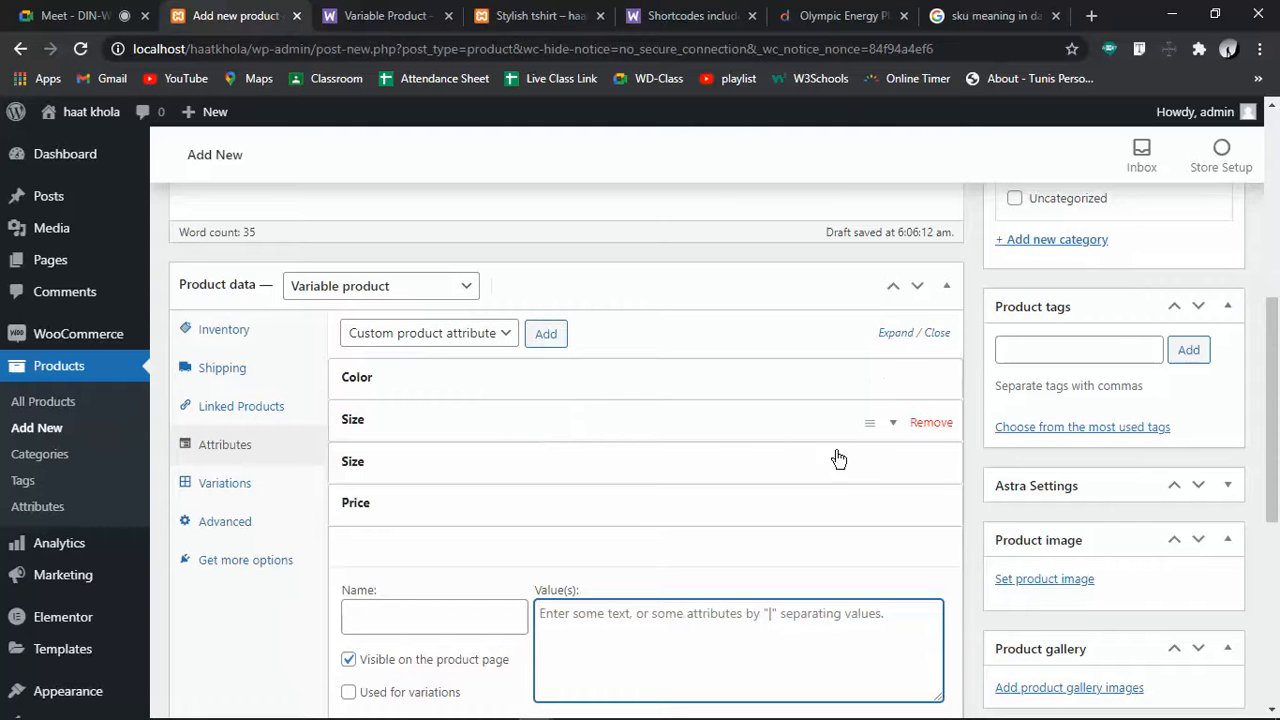
left_click(930, 466)
left_click(722, 144)
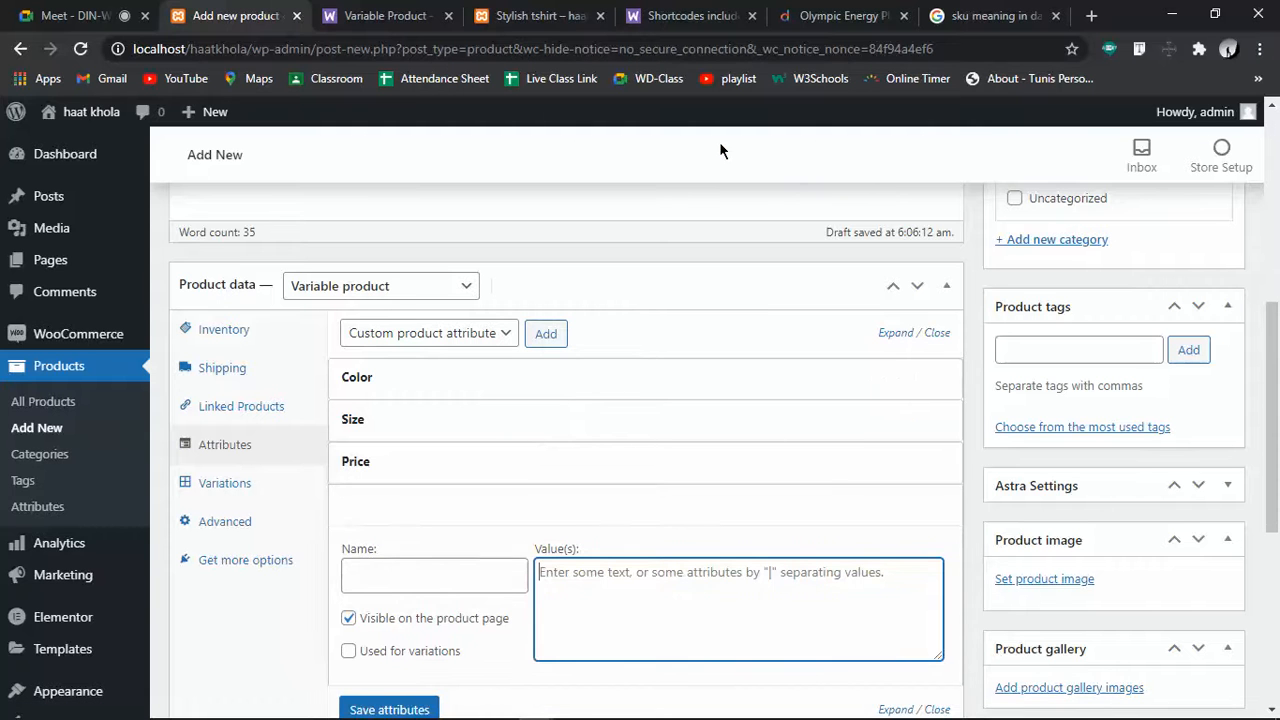
Set Color values to Red | Blue | yellow and Size values to 5 | 6 | 7
left_click(509, 390)
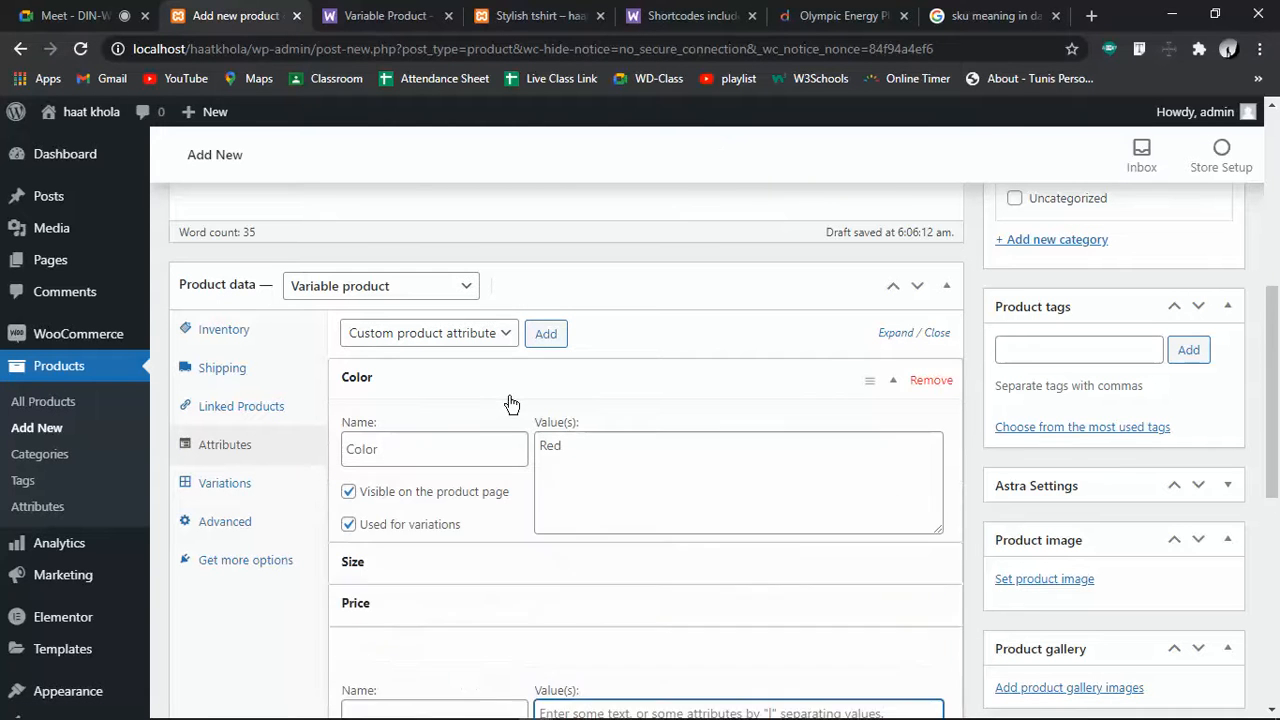
left_click(655, 455)
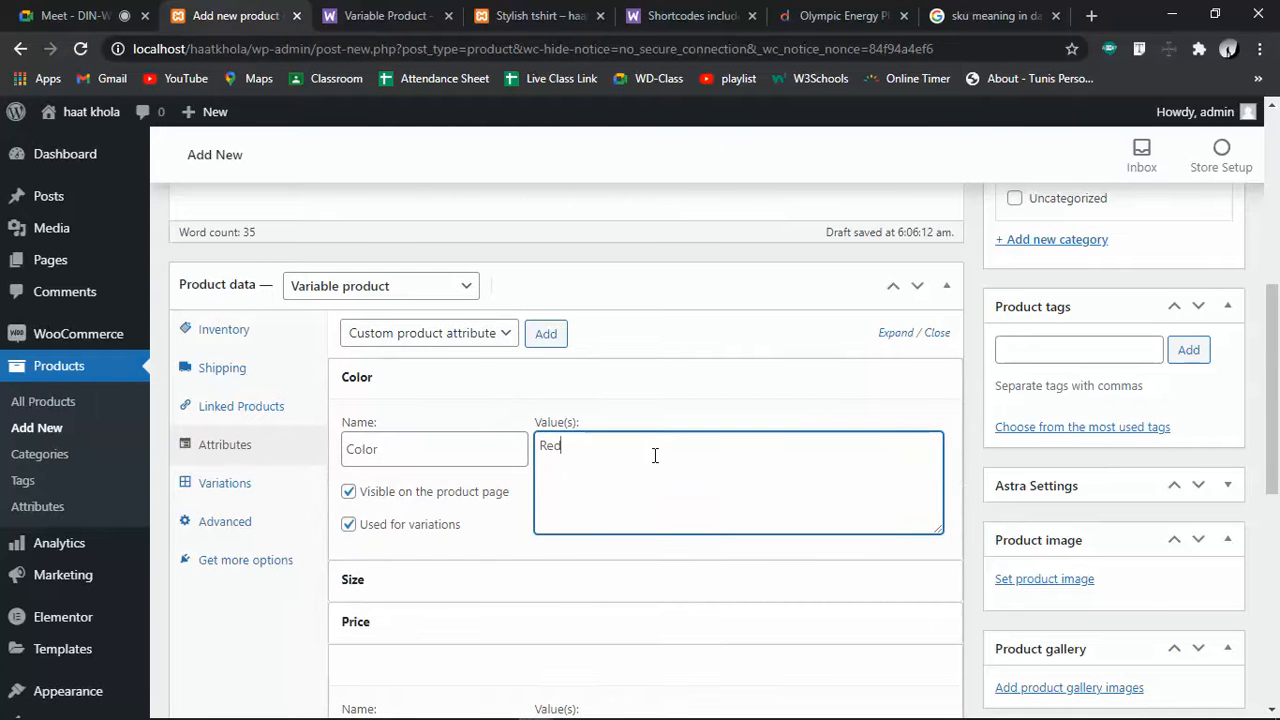
type("|Blue|y")
scroll(380, 620, "down", 3)
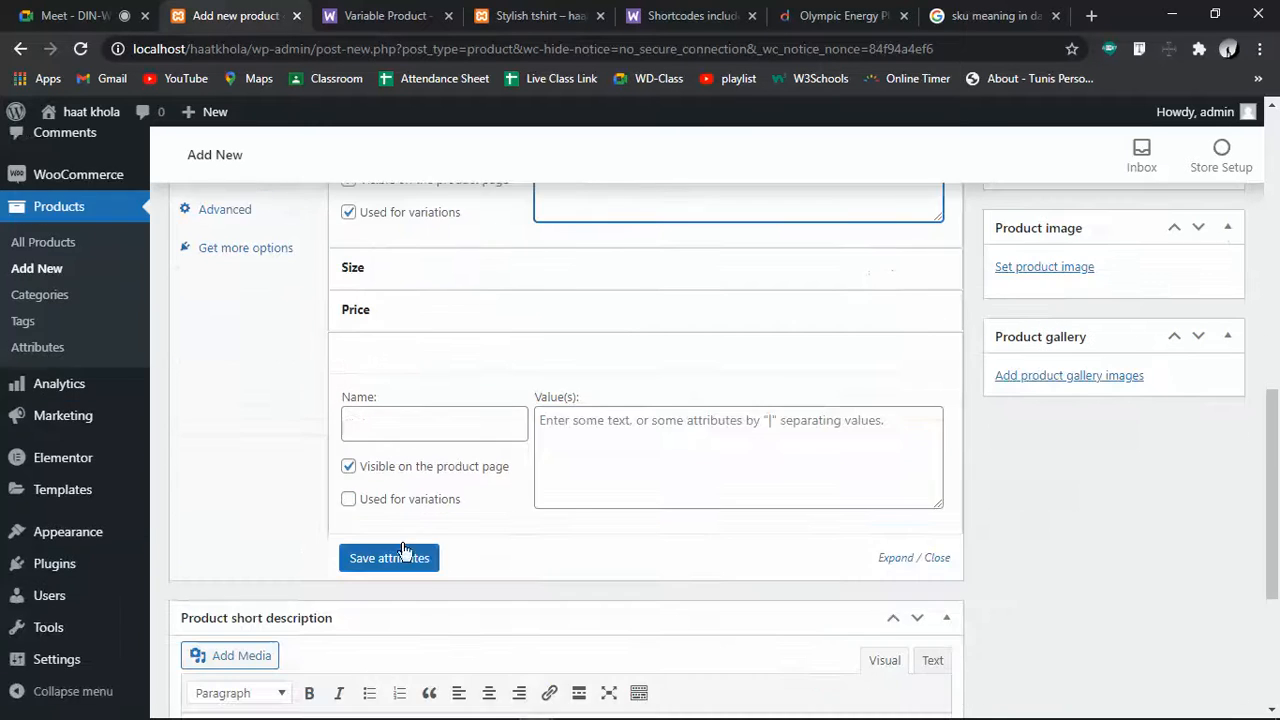
left_click(457, 268)
left_click(635, 375)
key("BackSpace")
type("5|6|")
key("Return")
type("7")
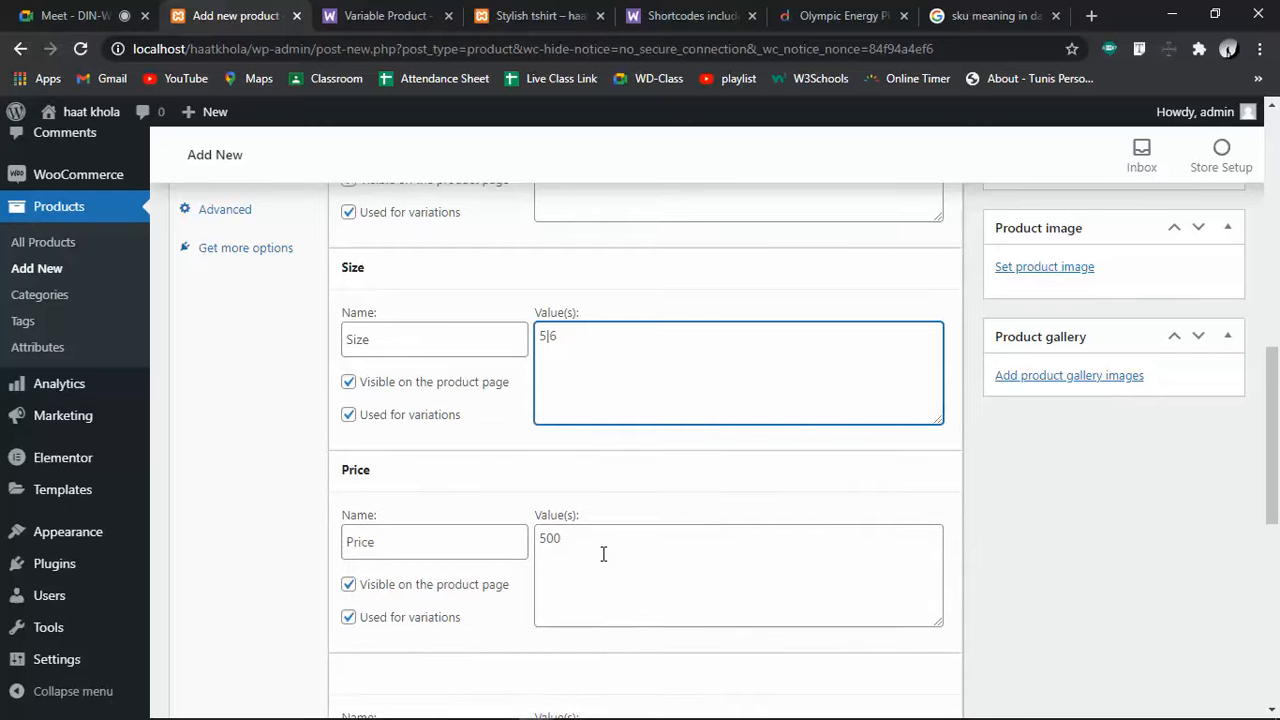
Set the Price attribute values to 500 | 600 | 900
left_click(603, 554)
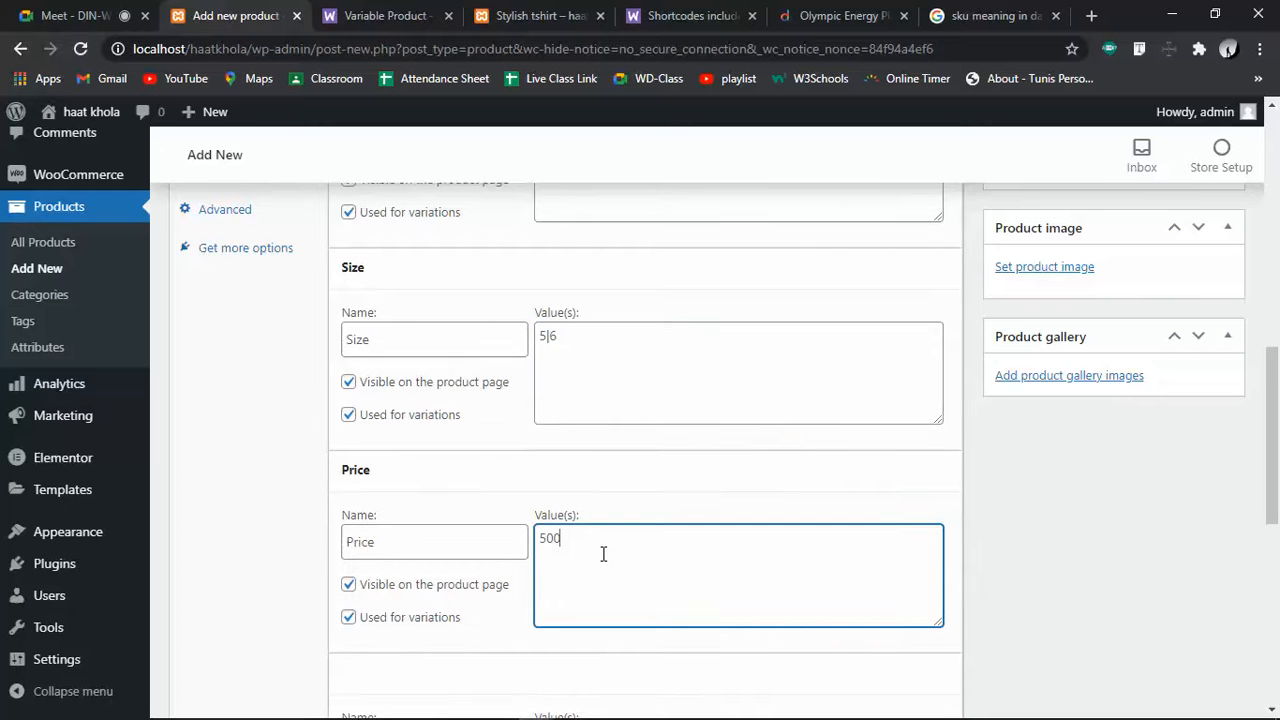
type("|600")
scroll(603, 553, "up", 4)
scroll(603, 553, "down", 4)
left_click(568, 349)
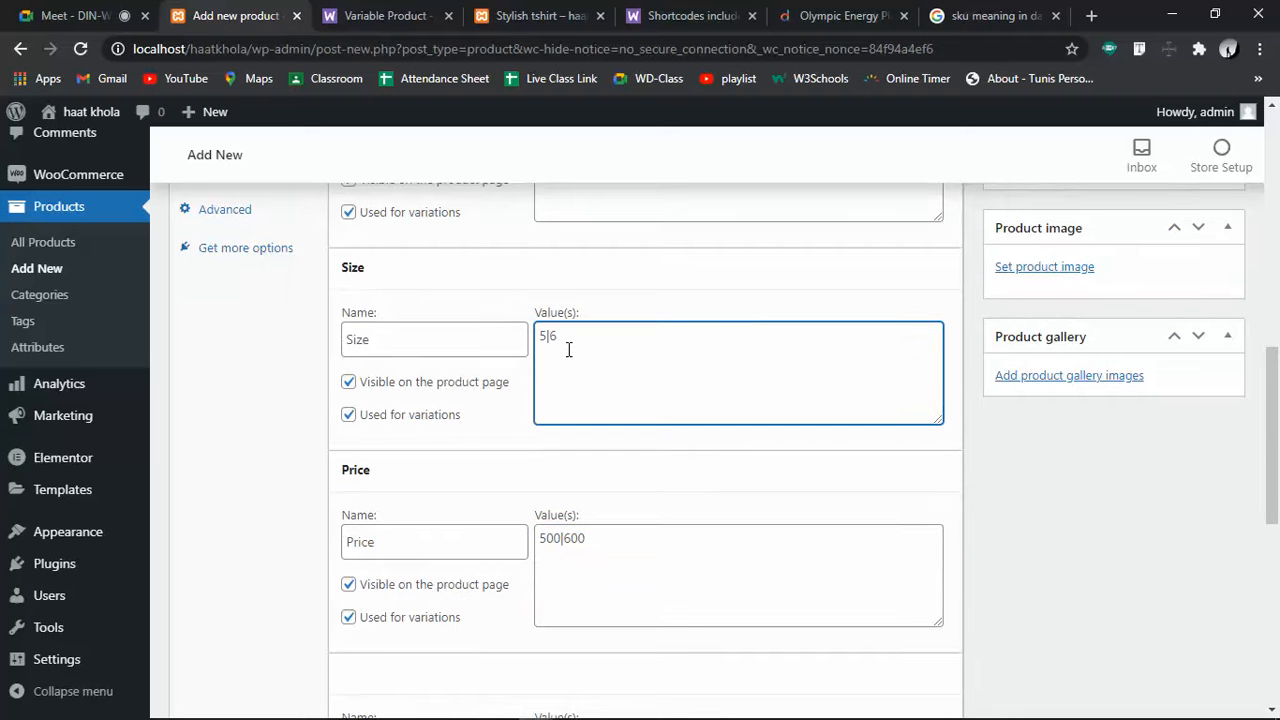
left_click(613, 557)
type("|900")
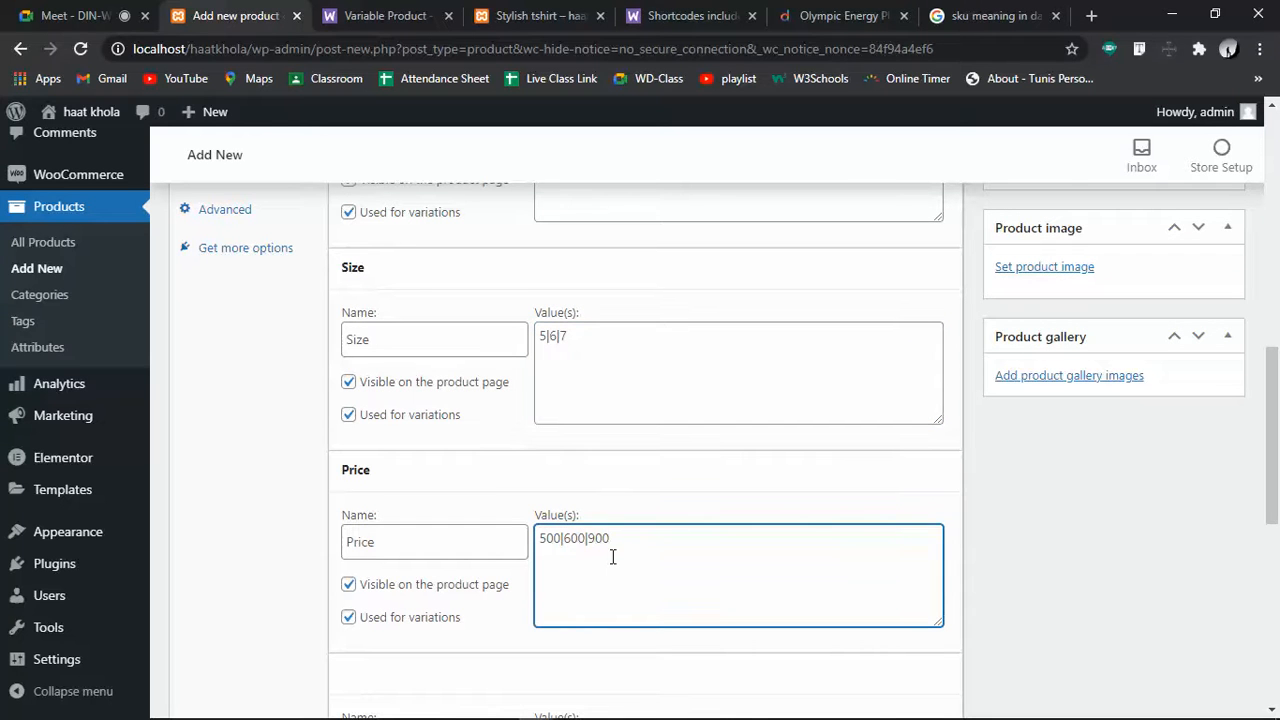
Save the attributes and check the saved Price and Size values
scroll(613, 557, "down", 5)
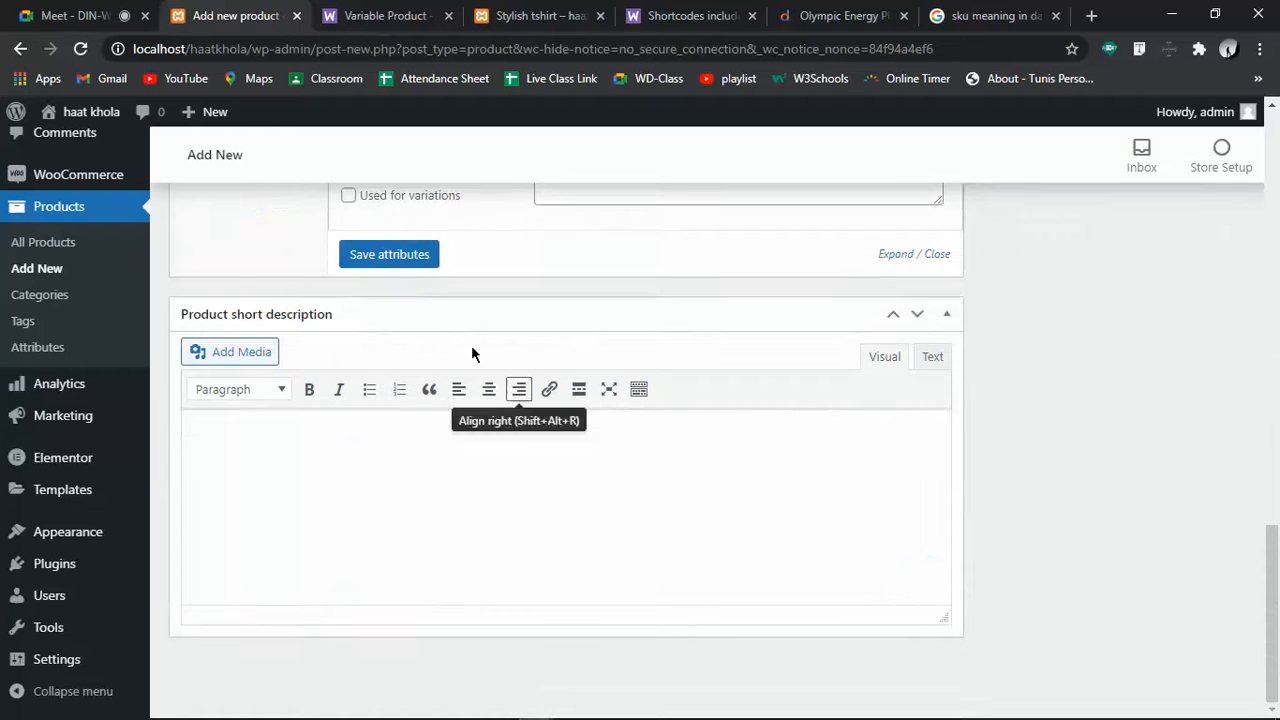
left_click(392, 257)
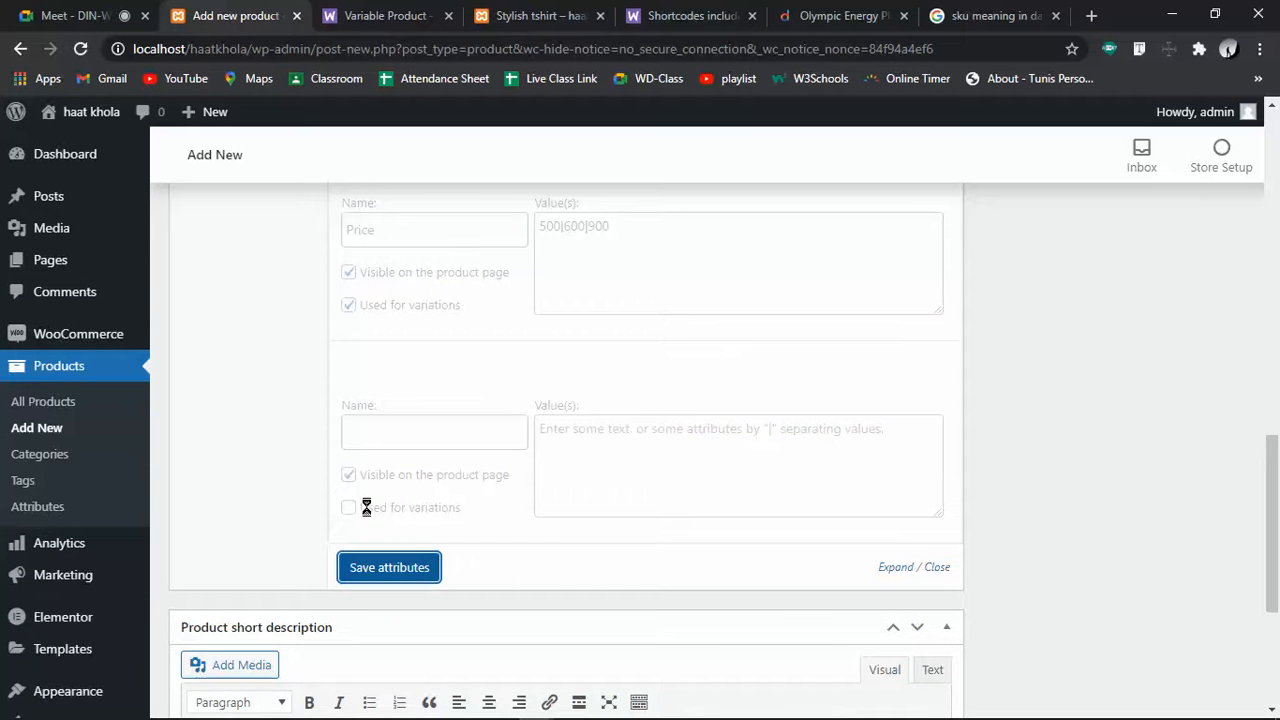
scroll(366, 507, "down", 4)
scroll(366, 507, "up", 4)
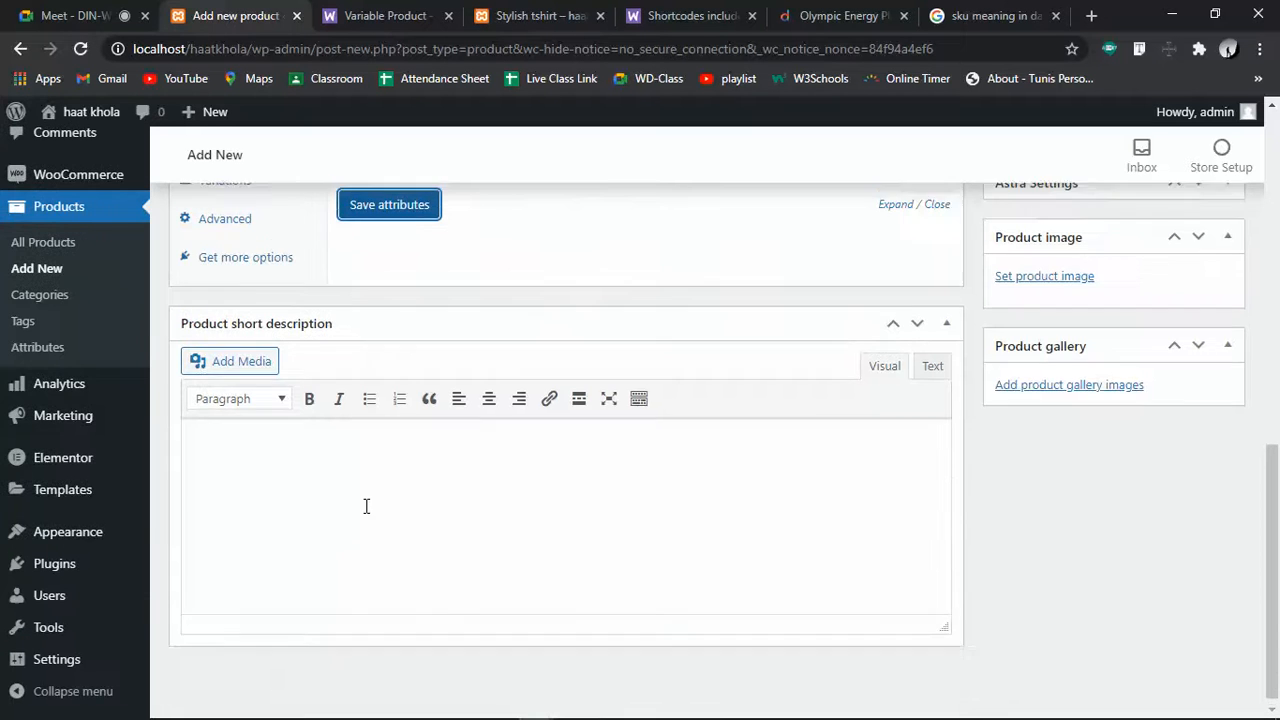
left_click(364, 468)
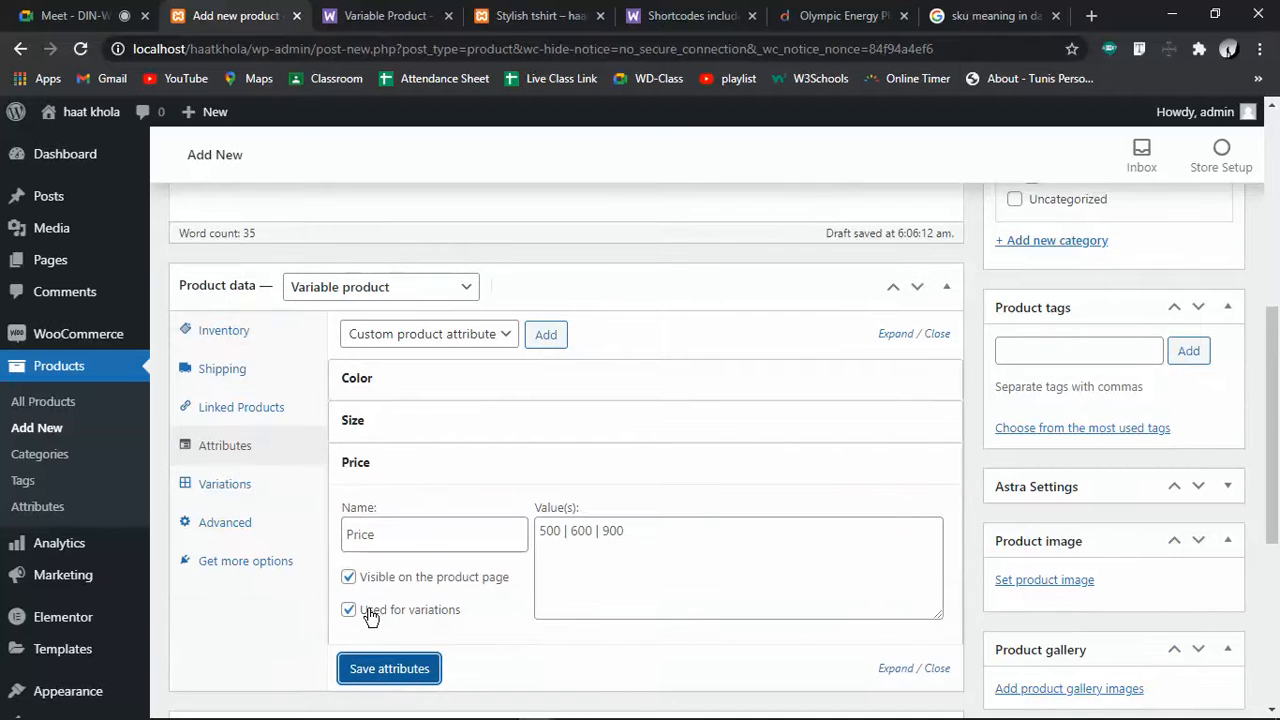
left_click(393, 434)
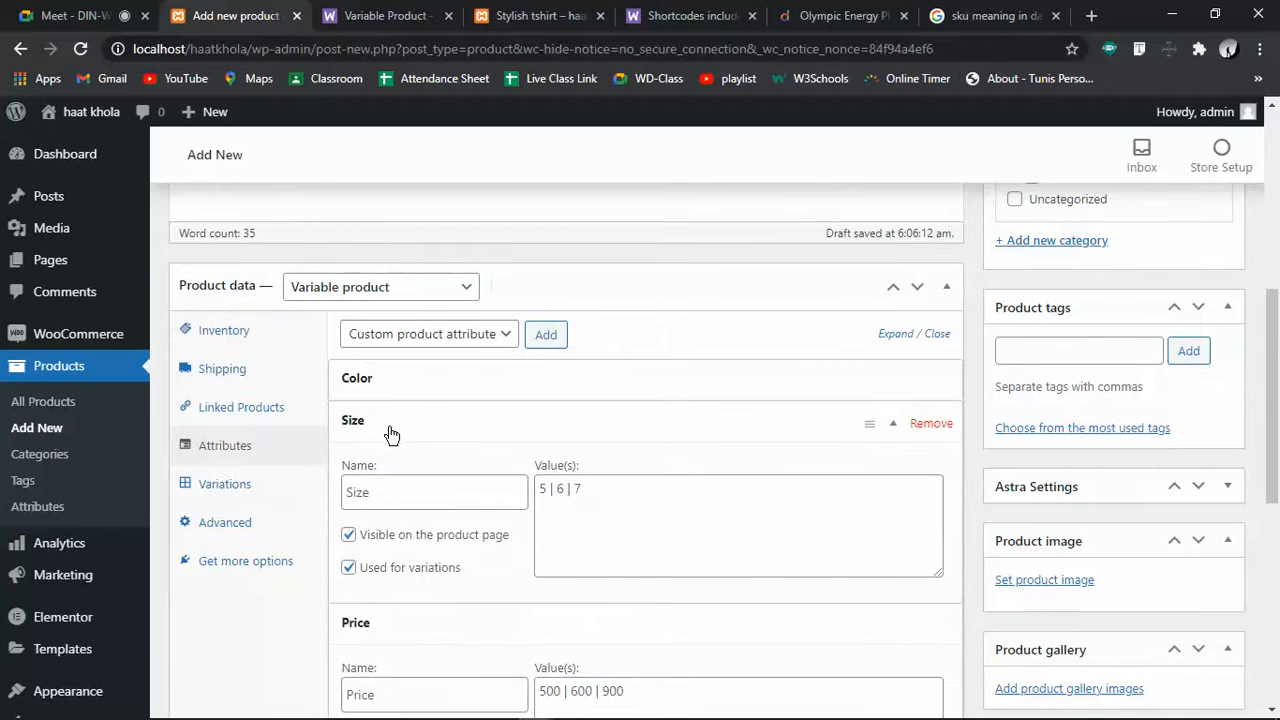
Generate all 27 Color/Size/Price variations from the attributes and dismiss the confirmation notice
left_click(410, 374)
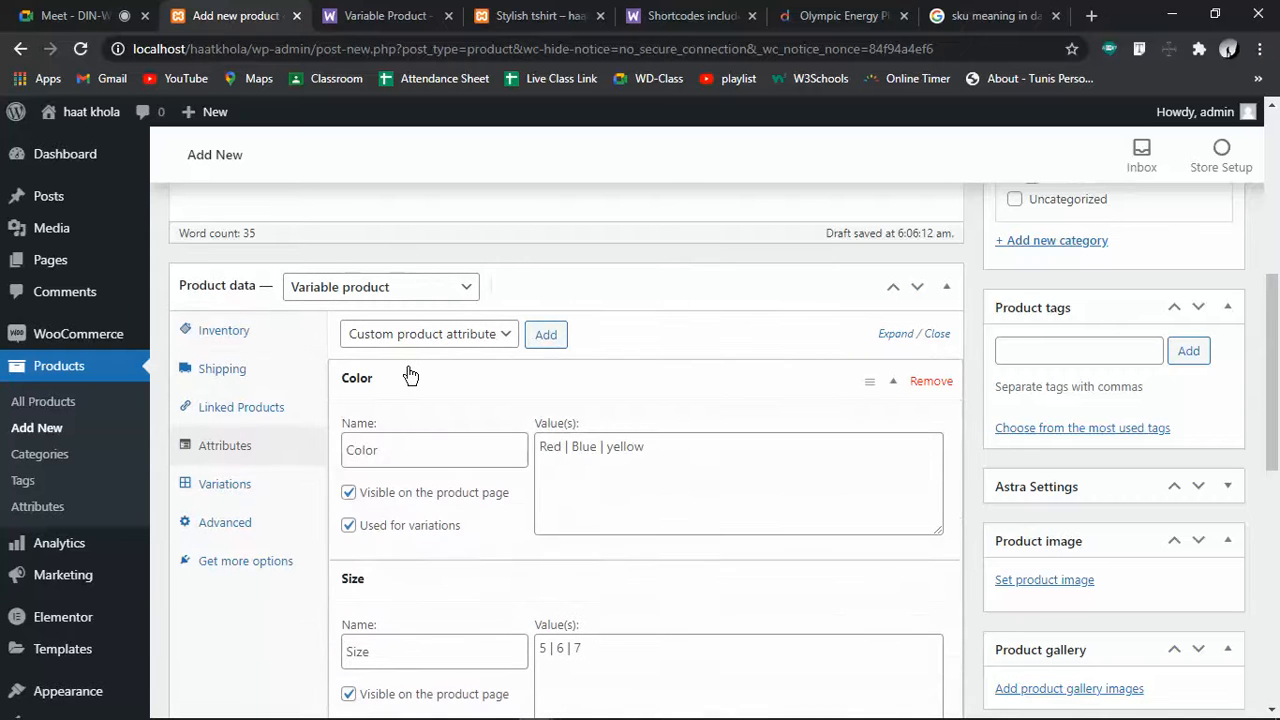
left_click(205, 484)
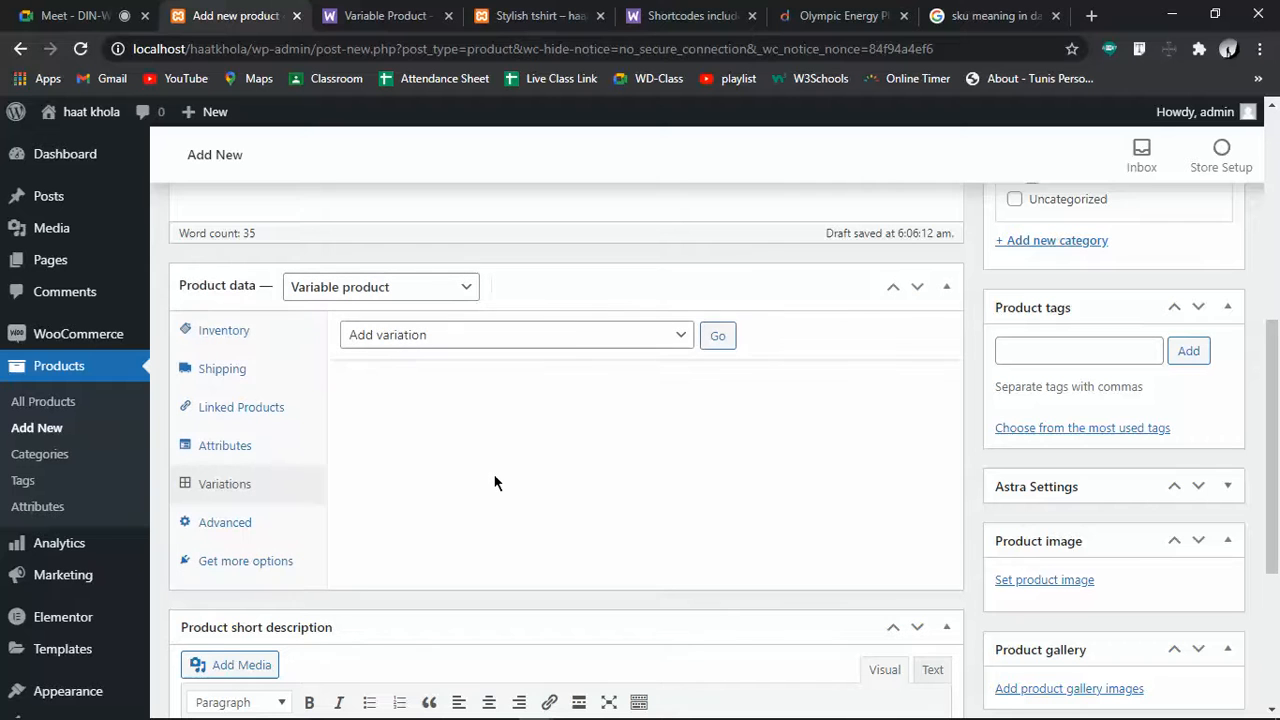
left_click(568, 336)
left_click(440, 388)
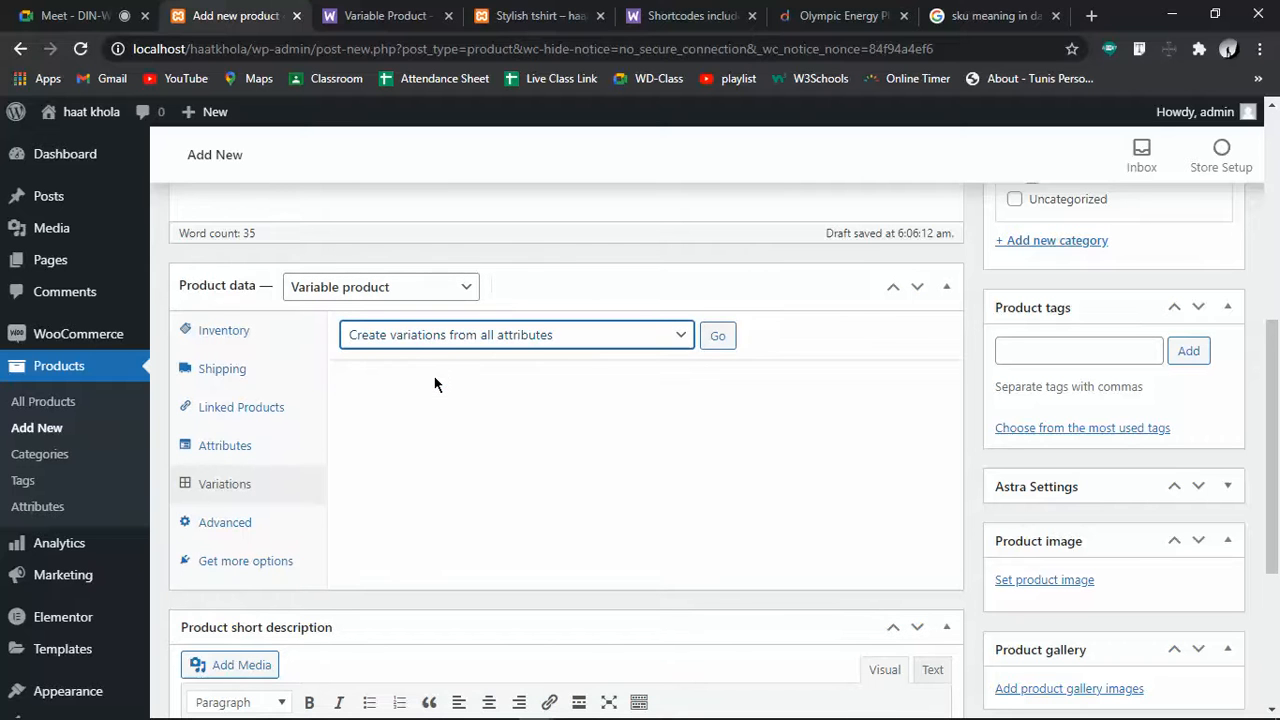
left_click(718, 336)
left_click(733, 193)
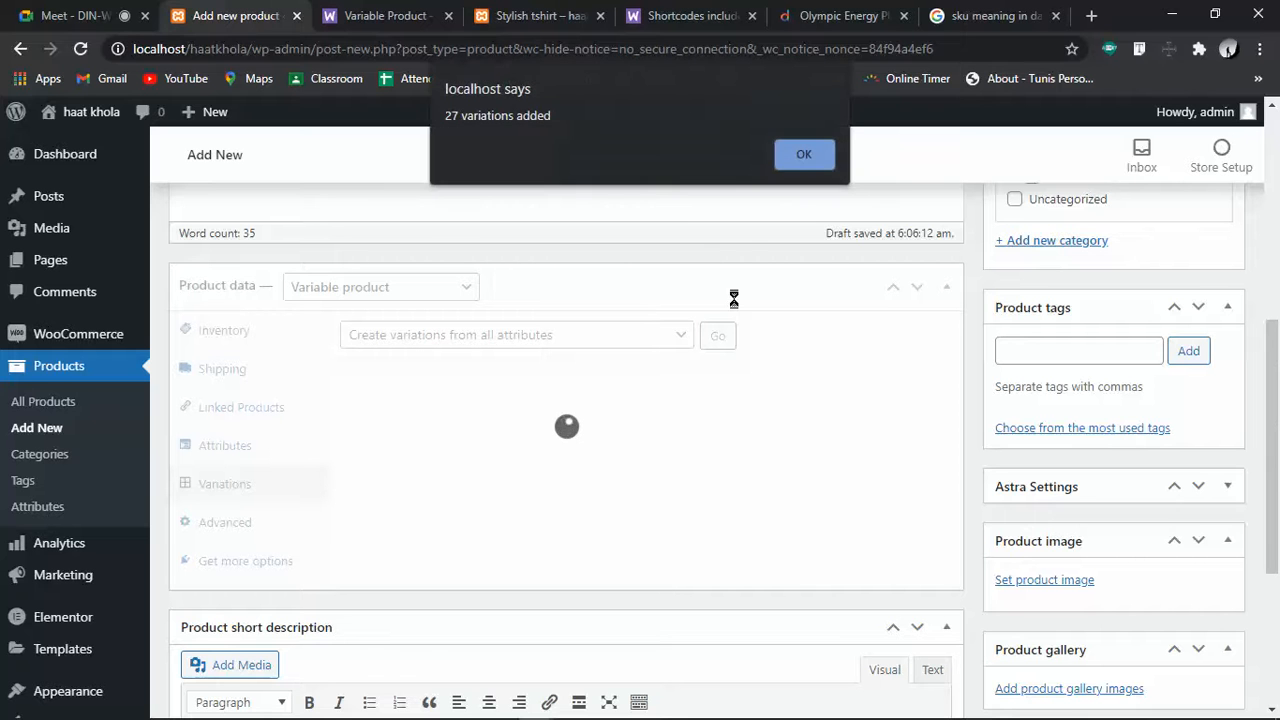
left_click(800, 157)
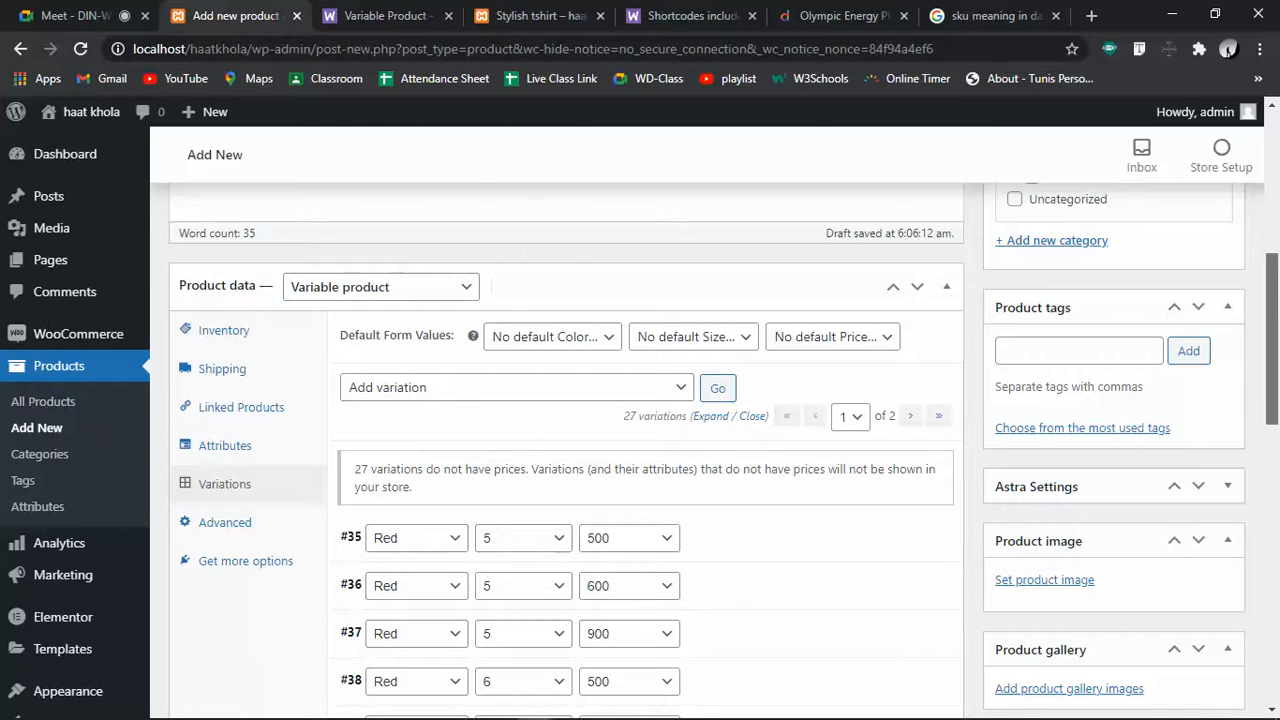
scroll(1276, 325, "down", 2)
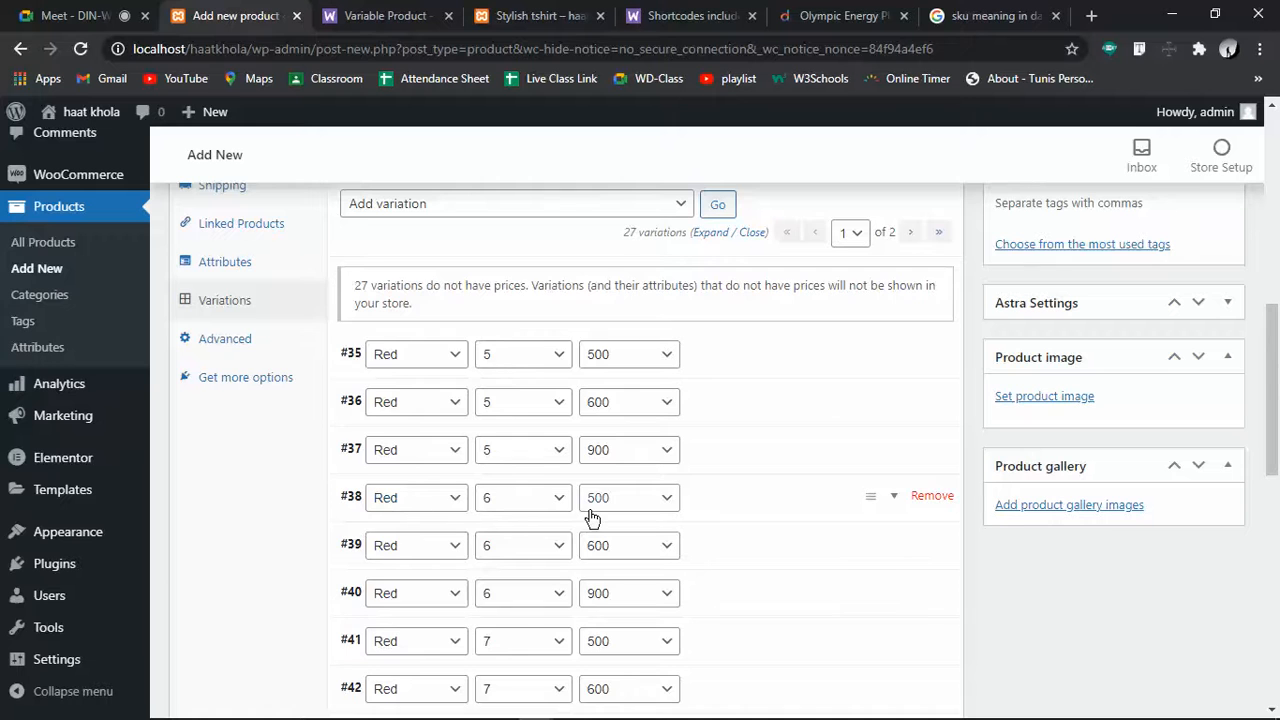
Review the variations and the 'Amanot Shah Lungi' short description, then bring up the gallery image picker
scroll(590, 512, "down", 8)
scroll(593, 518, "up", 3)
scroll(593, 518, "up", 2)
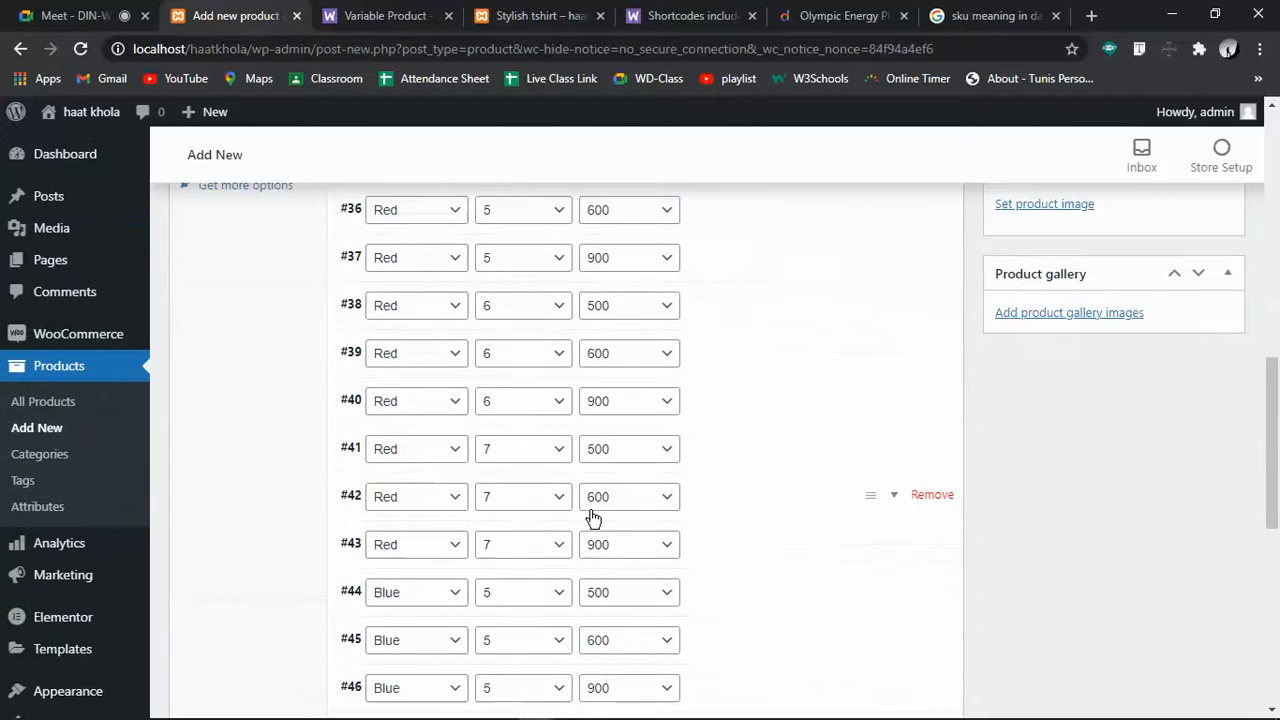
scroll(592, 516, "down", 5)
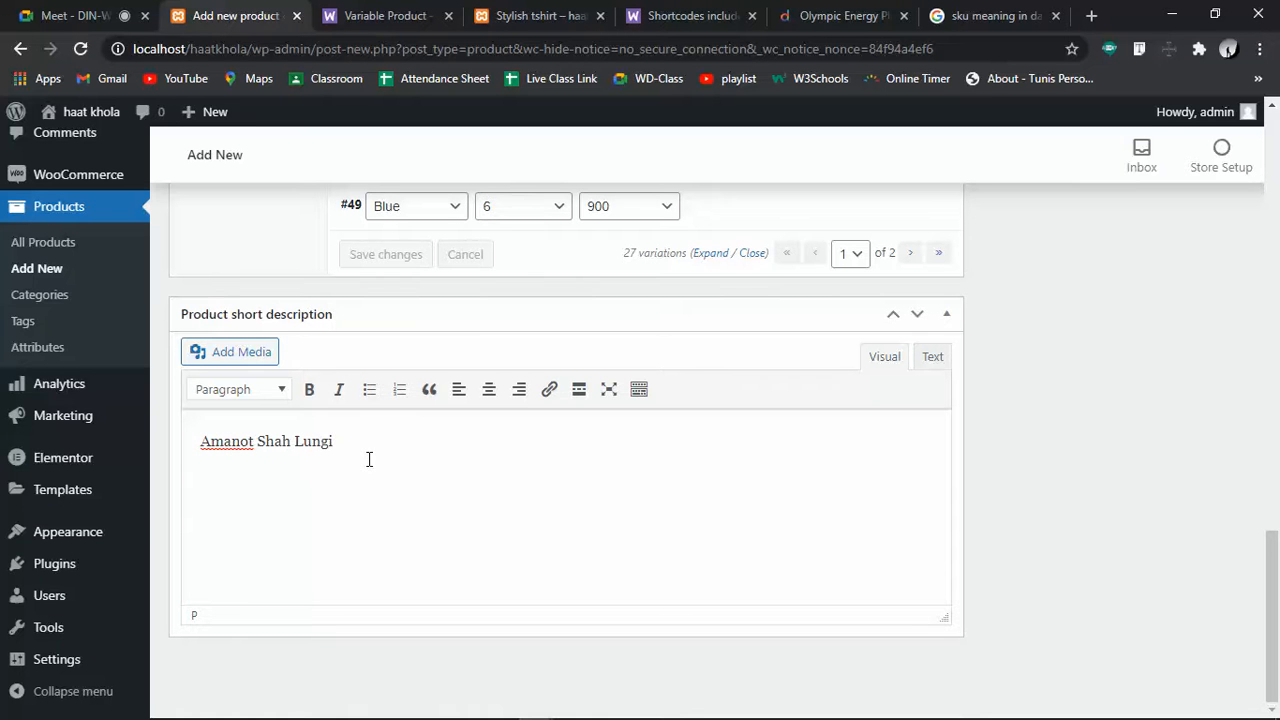
scroll(369, 459, "up", 9)
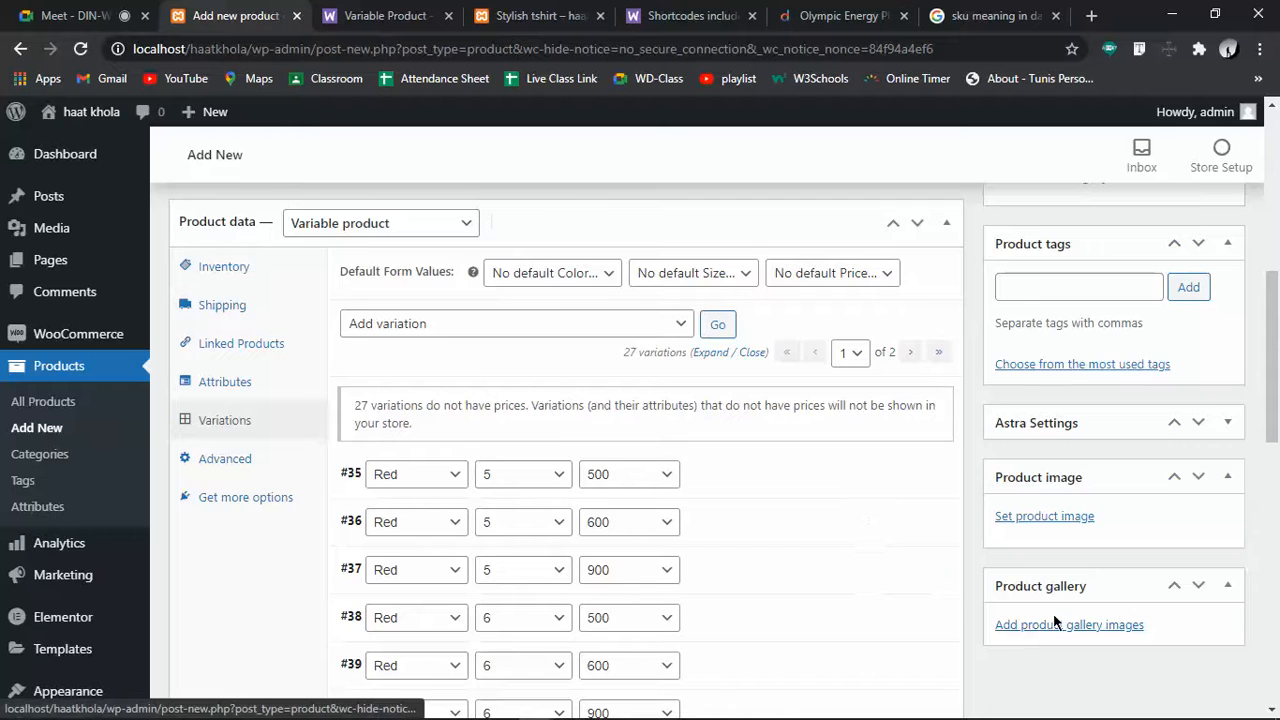
scroll(1137, 607, "down", 3)
left_click(1028, 316)
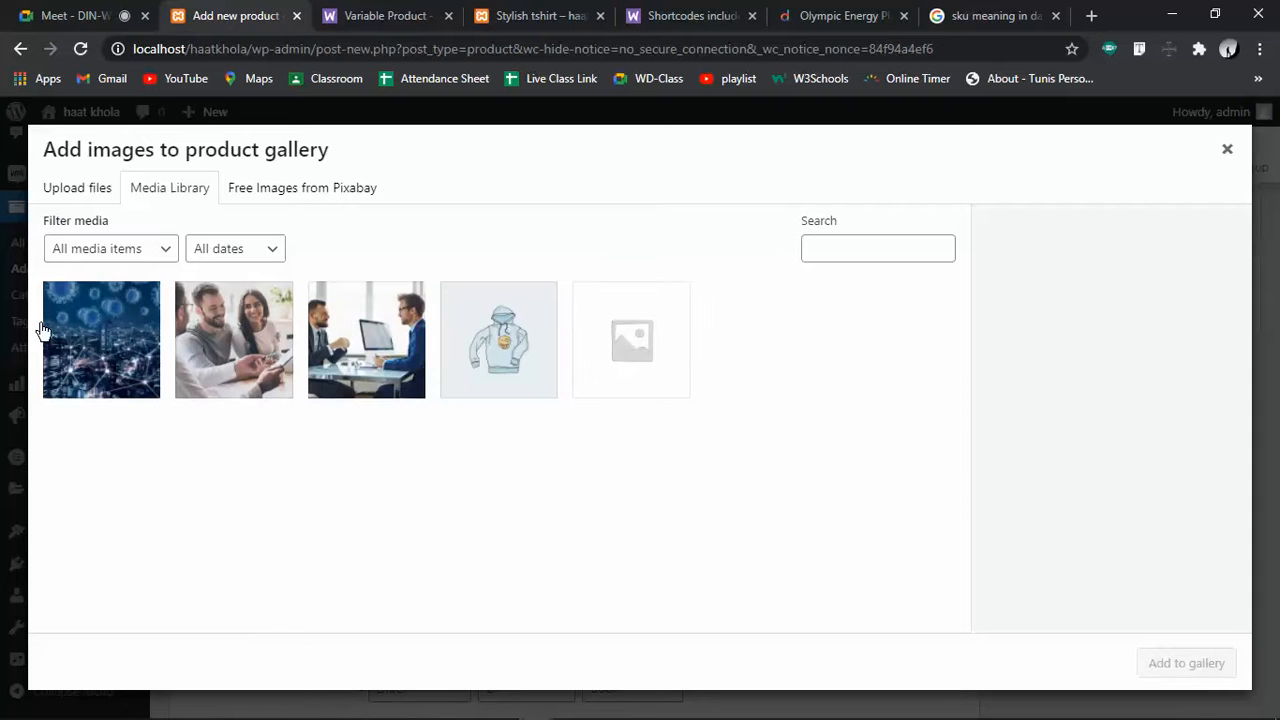
Add three Media Library images to the product gallery, then open a new browser tab
left_click(150, 333)
left_click(234, 340)
left_click(366, 340)
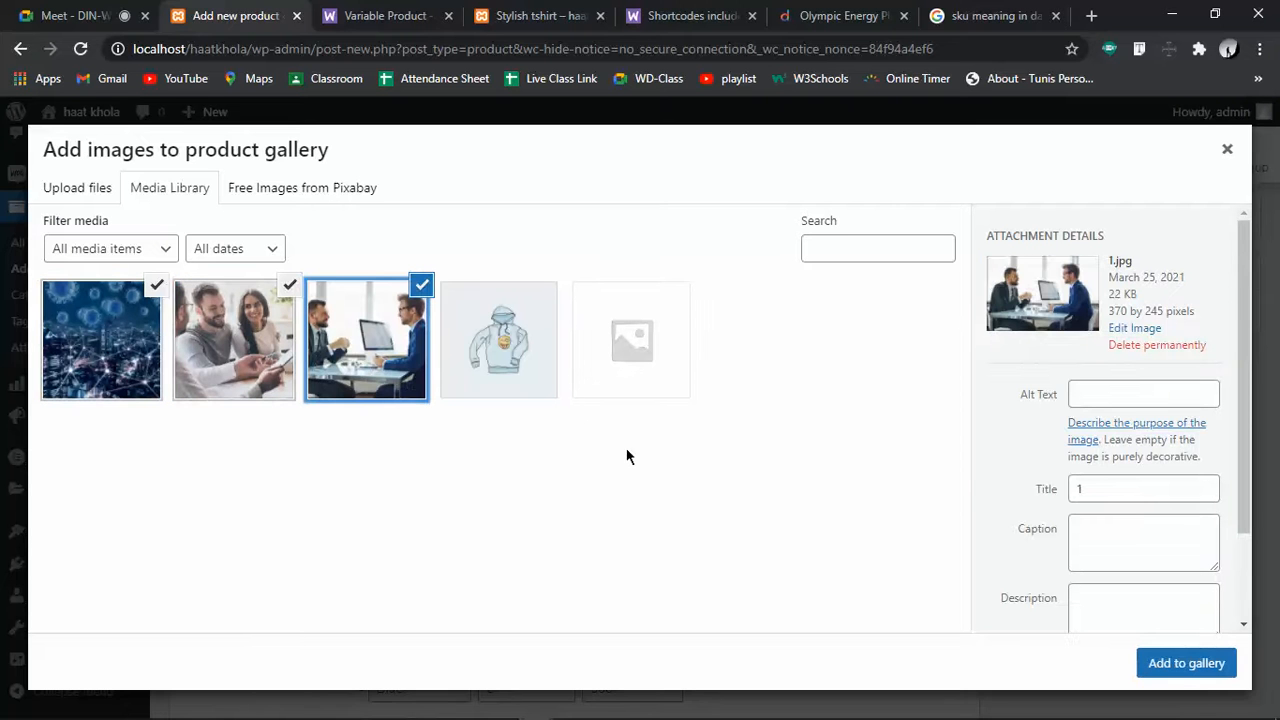
left_click(1180, 663)
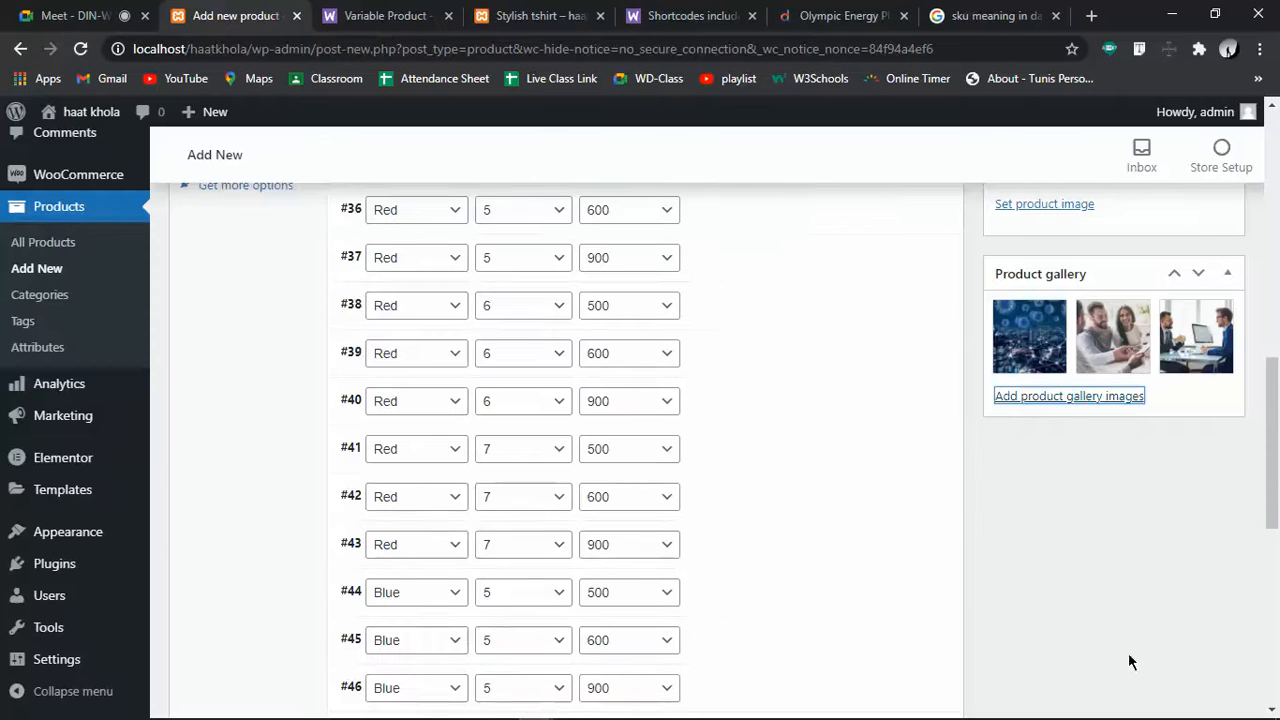
scroll(1078, 418, "up", 3)
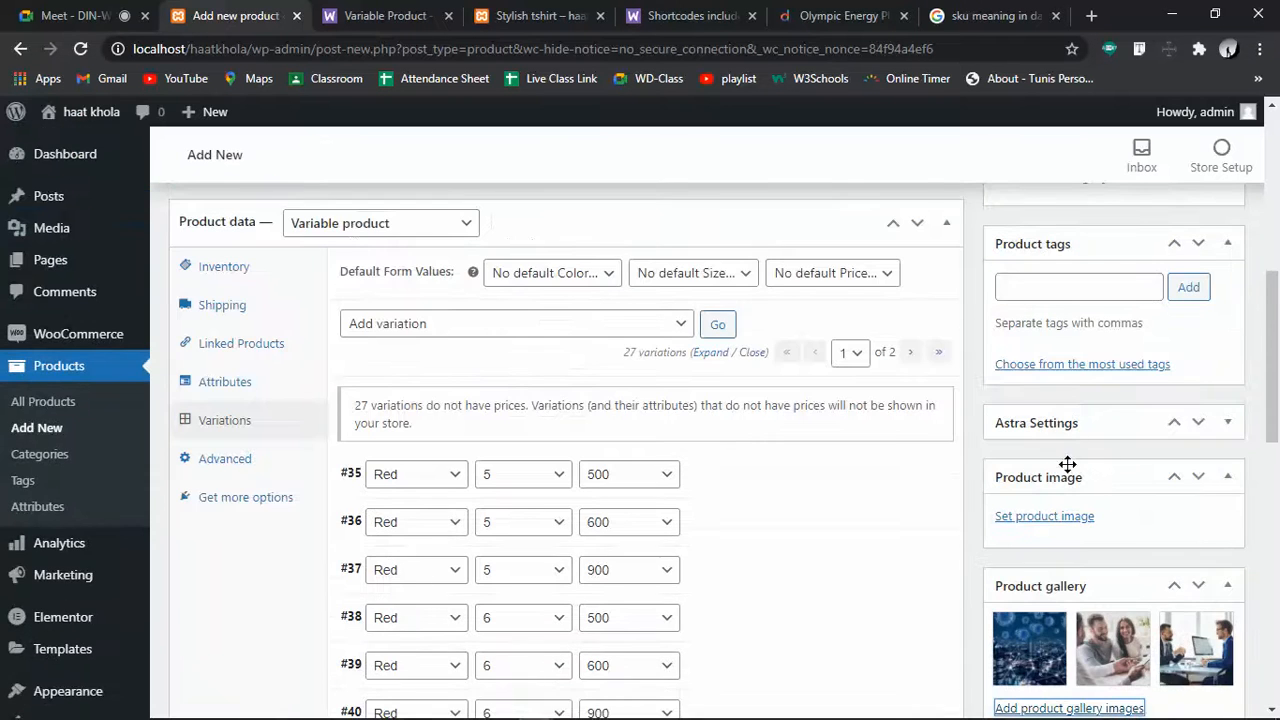
left_click(1047, 517)
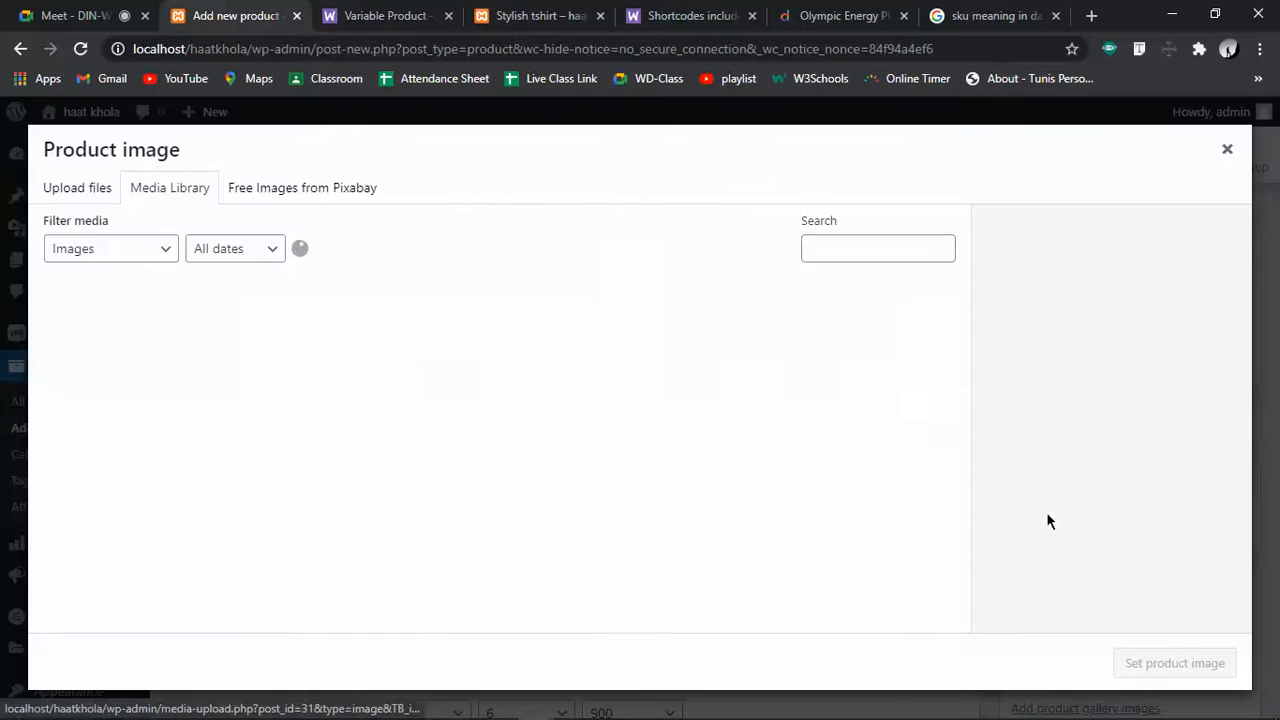
left_click(1090, 15)
Search Google Images for 'lungi' and start saving the white striped lungi picture
type("lungi")
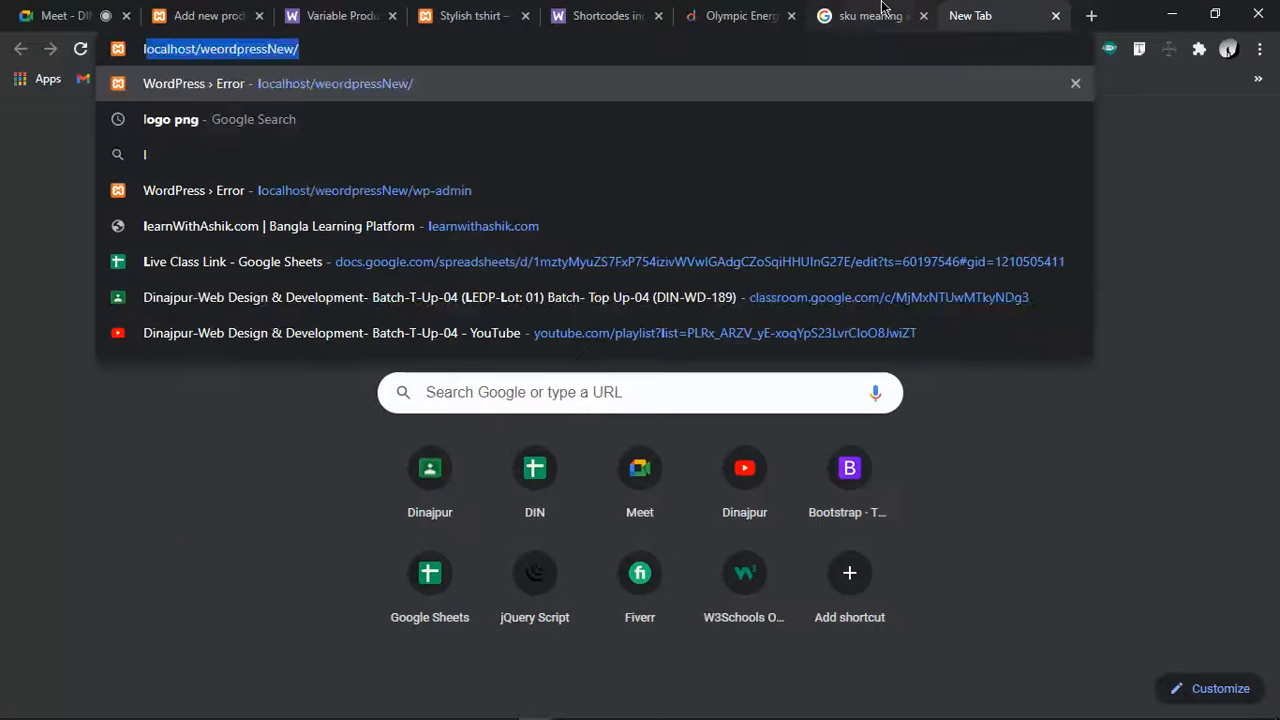
key("Return")
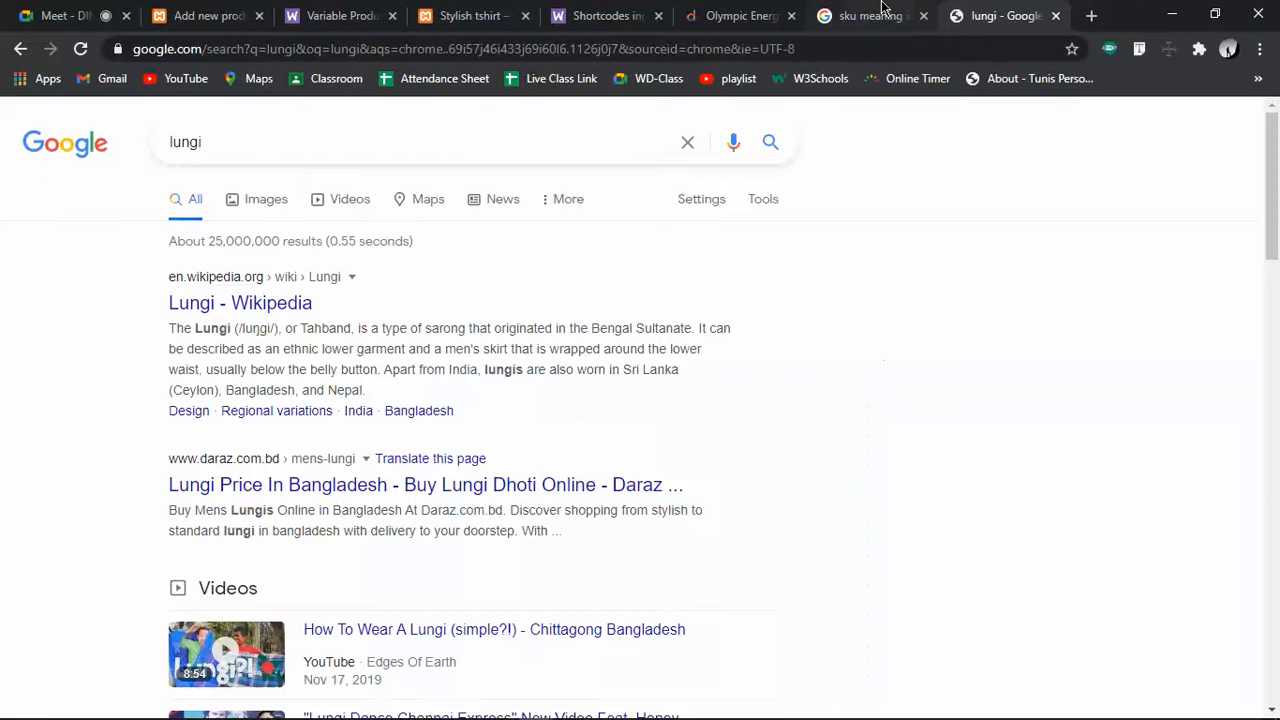
left_click(279, 204)
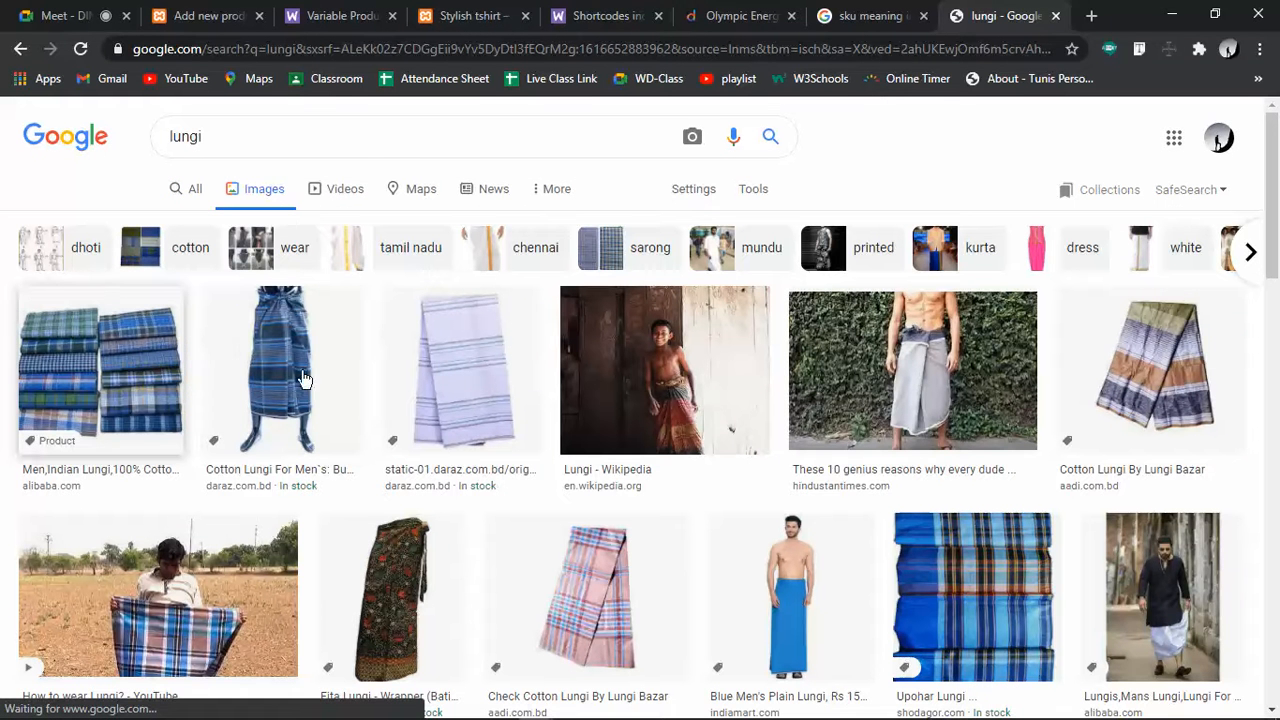
left_click(428, 376)
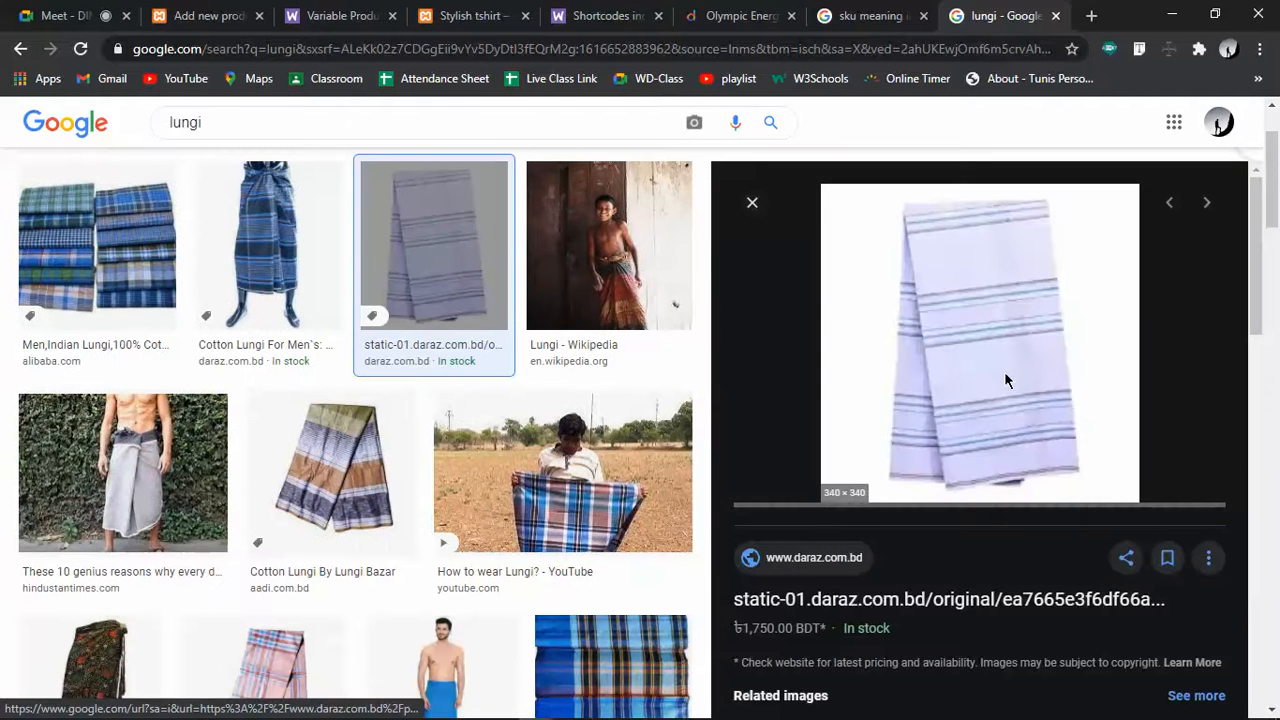
right_click(995, 340)
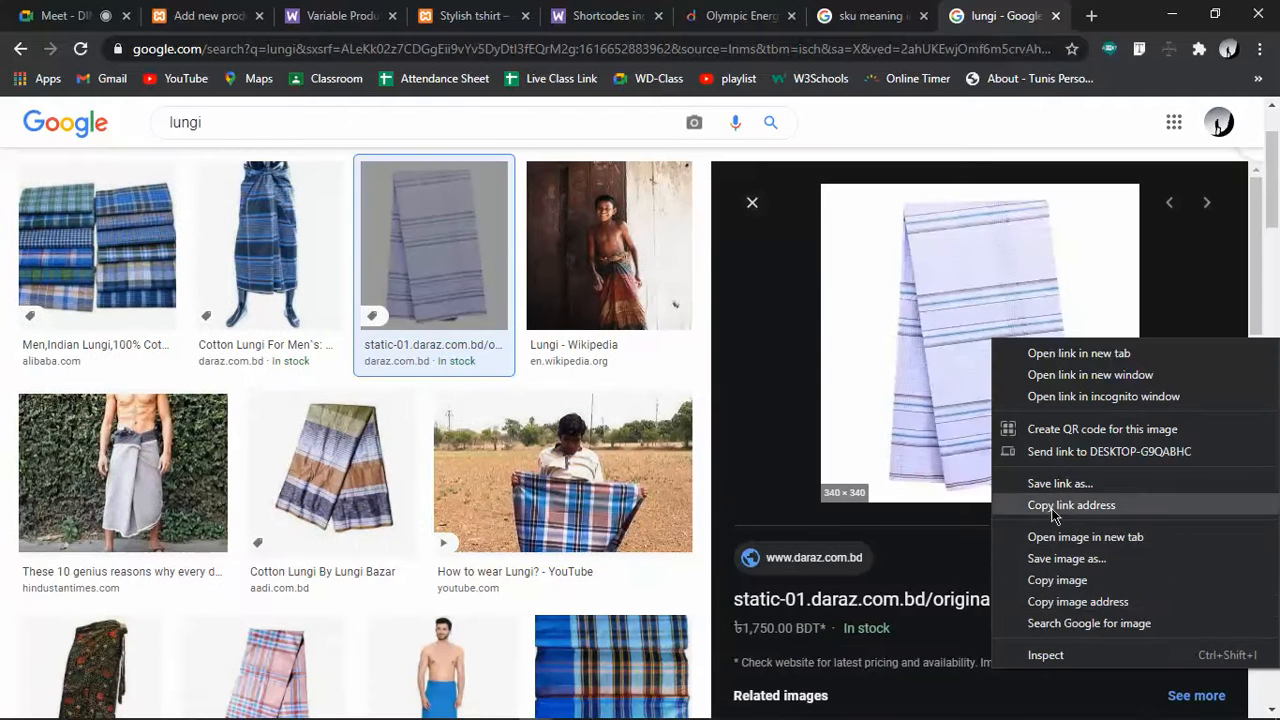
left_click(1061, 558)
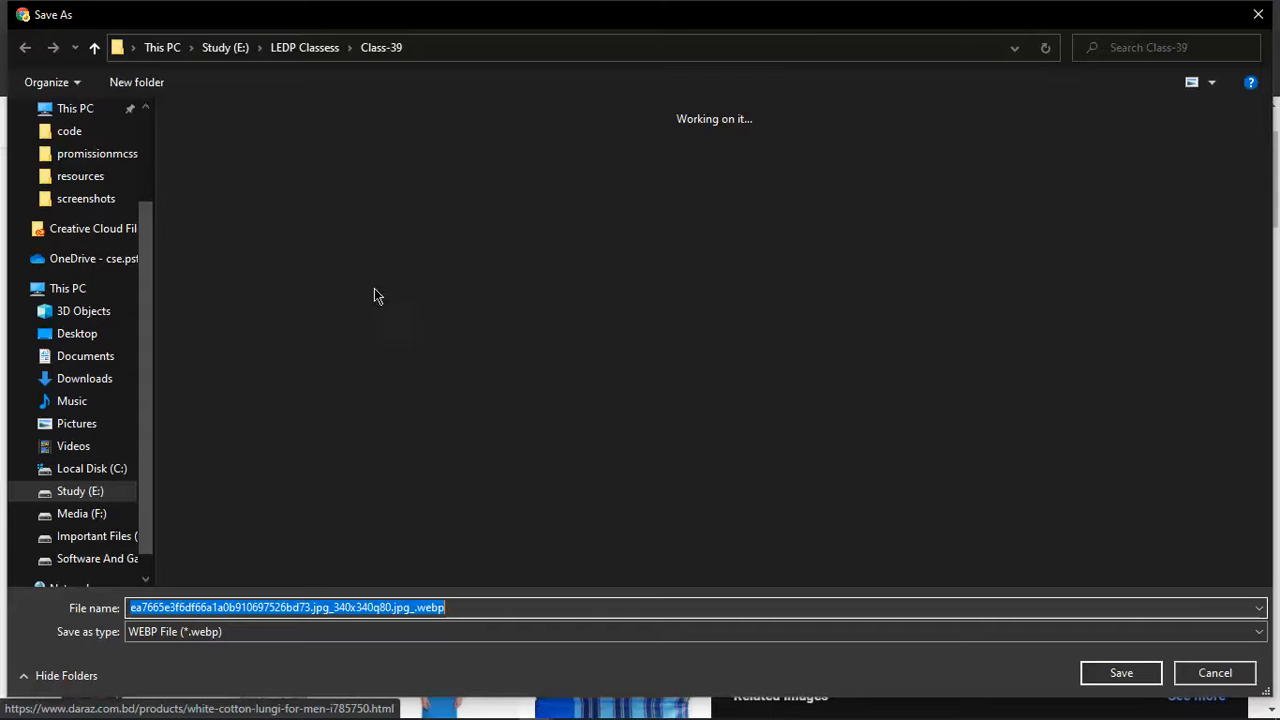
Save the white striped lungi image into a new Class-42 folder
left_click(304, 49)
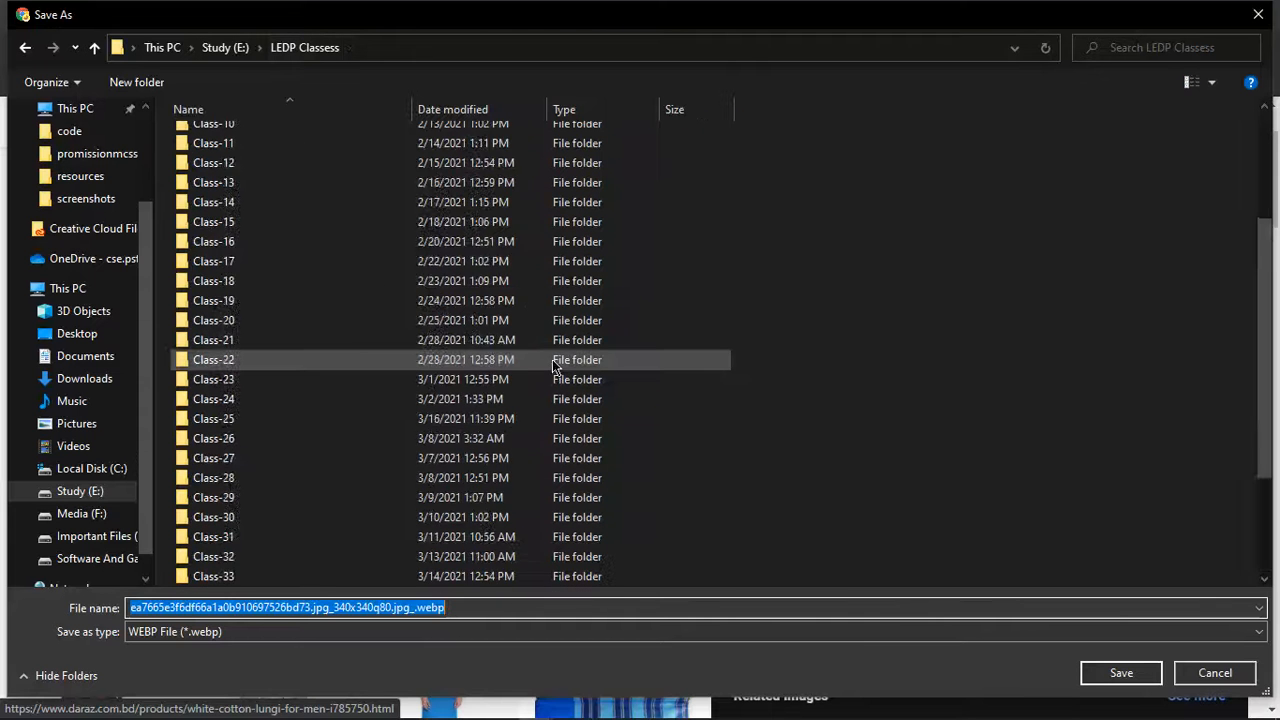
scroll(554, 360, "down", 3)
left_click(953, 409)
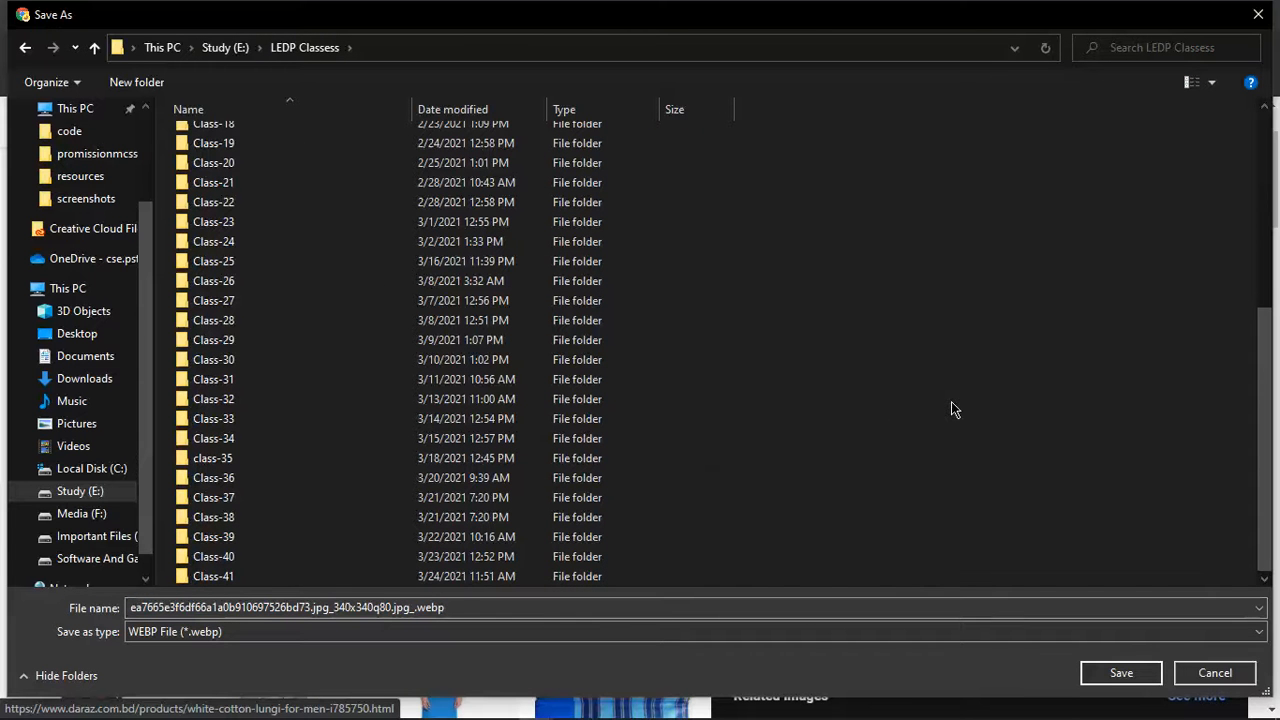
key("ctrl+shift+n")
type("Class-42")
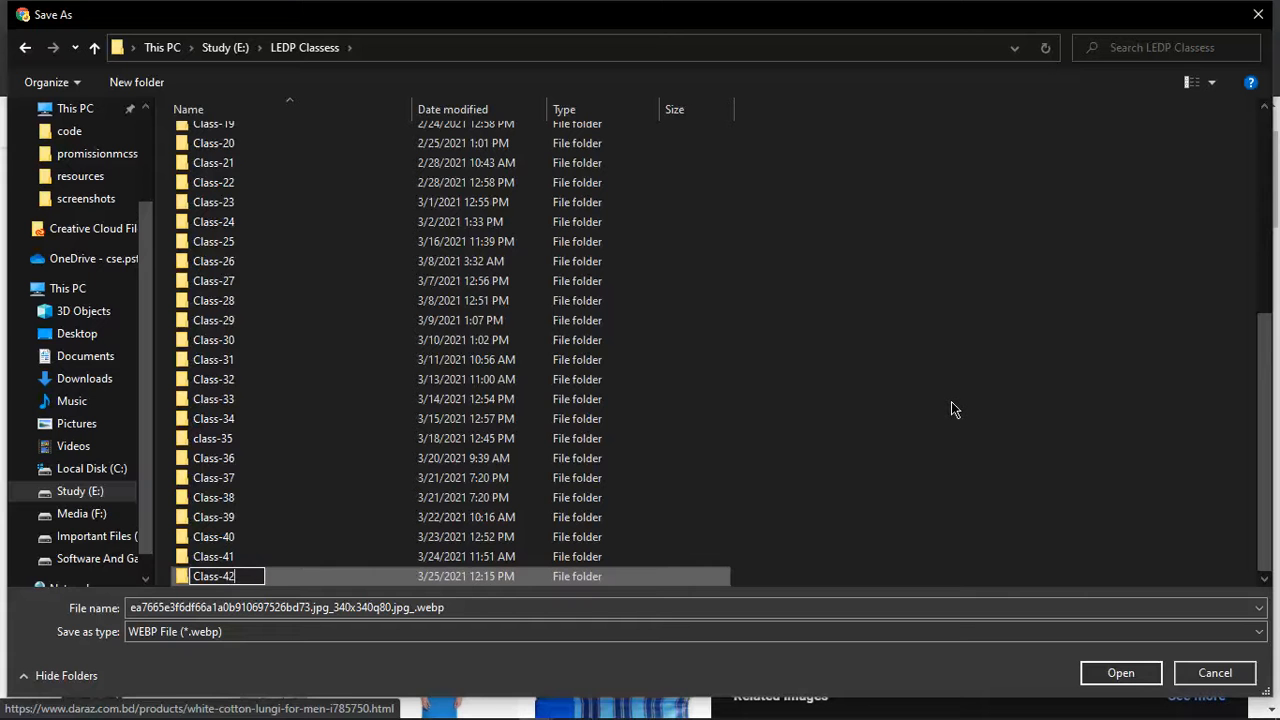
left_click(1135, 677)
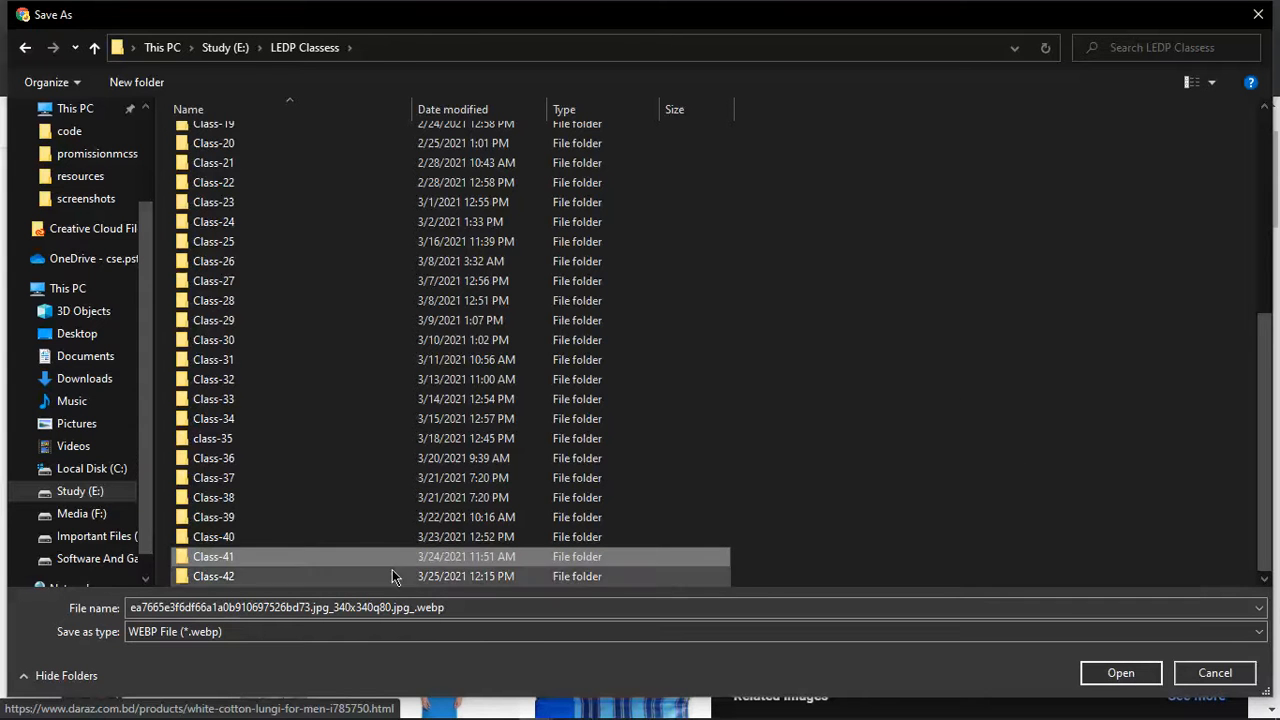
double_click(394, 577)
left_click(1120, 673)
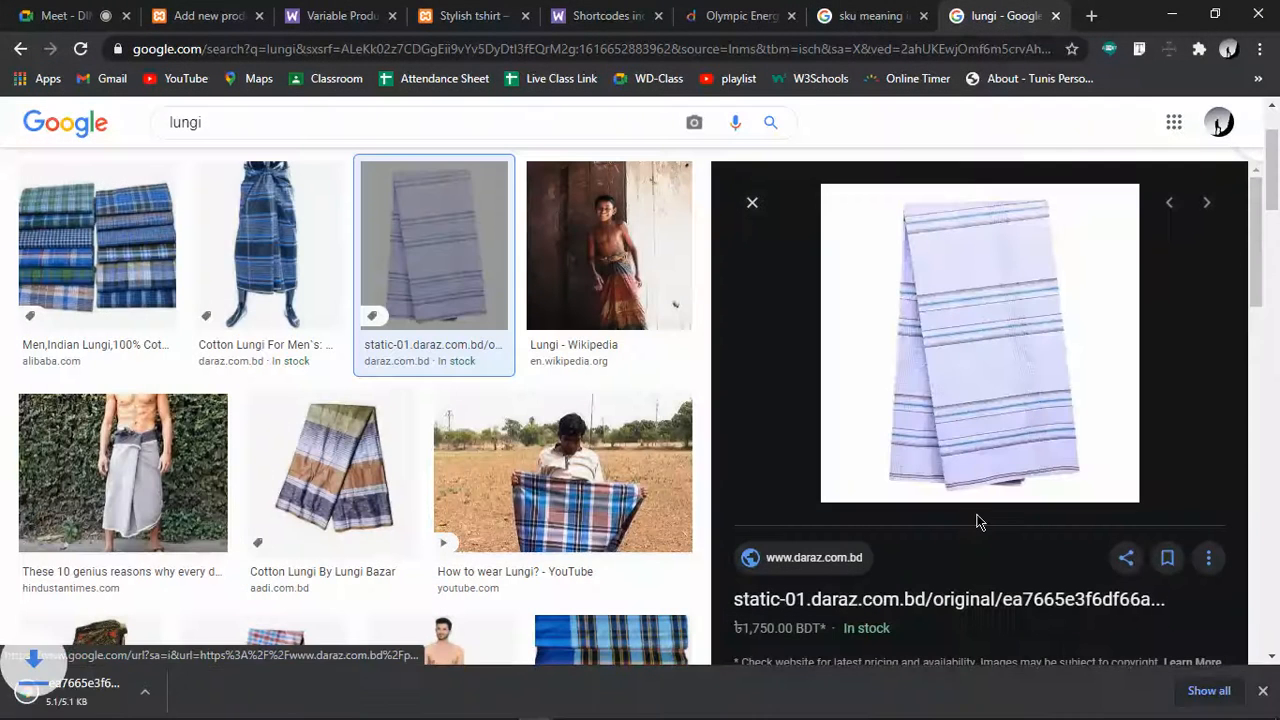
Save the K55 and Mk9 lungi images as unnamed.jpg and images.jpg, then return to WordPress
scroll(977, 521, "down", 3)
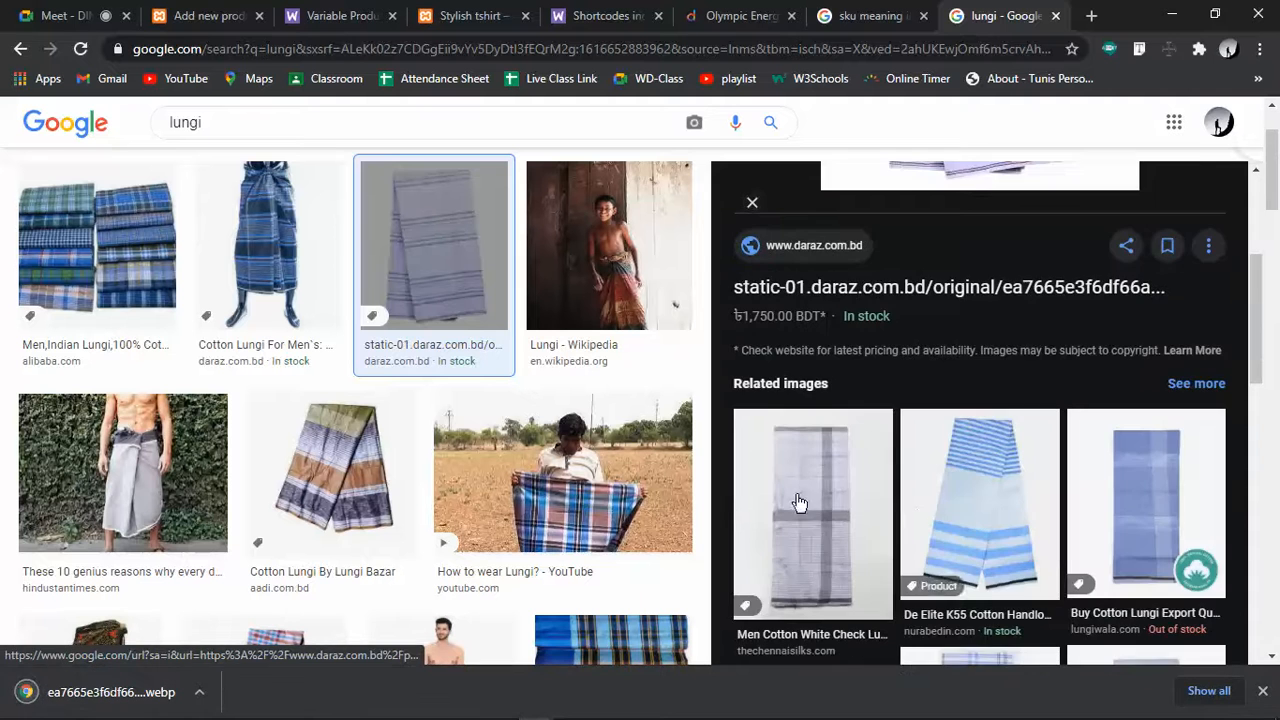
left_click(929, 500)
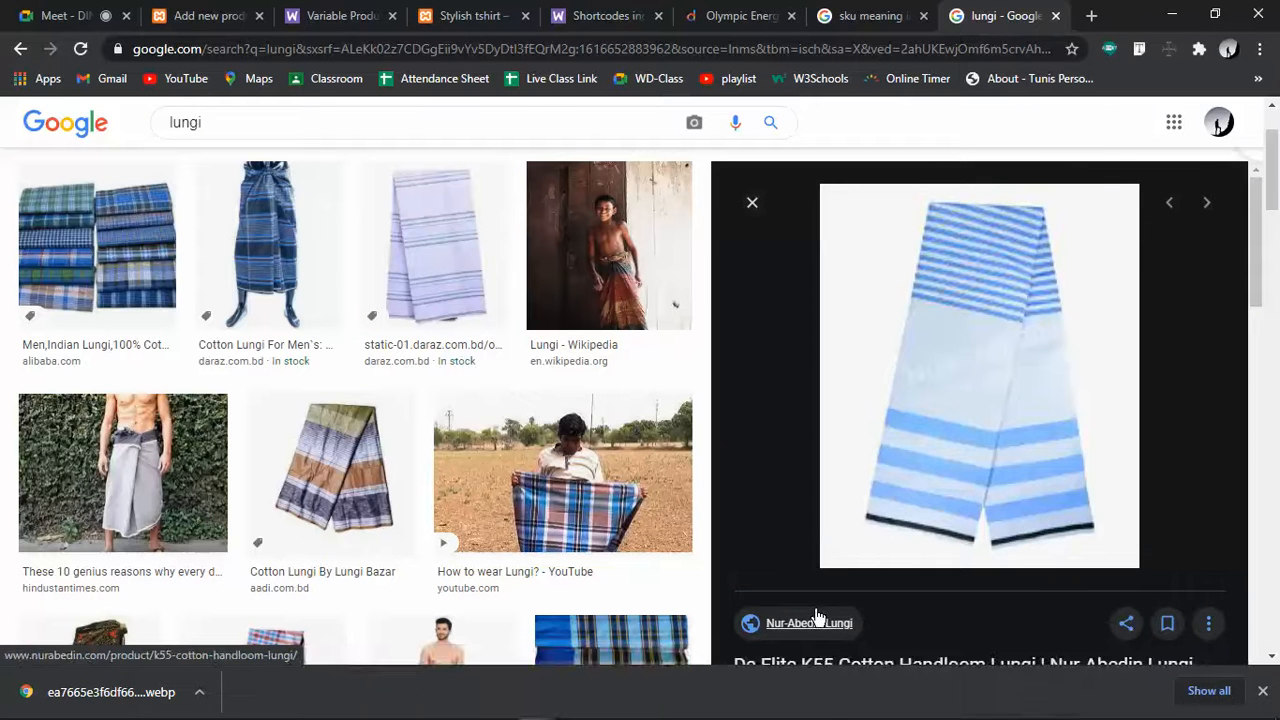
right_click(937, 377)
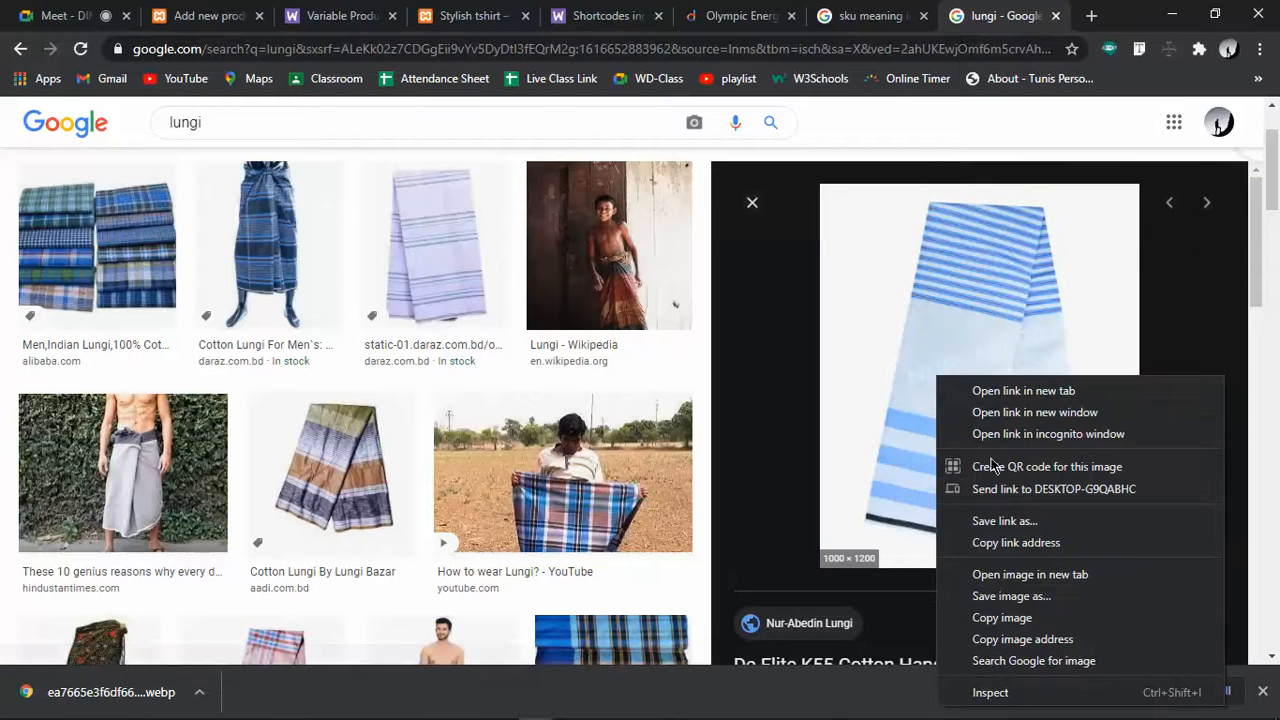
left_click(1012, 597)
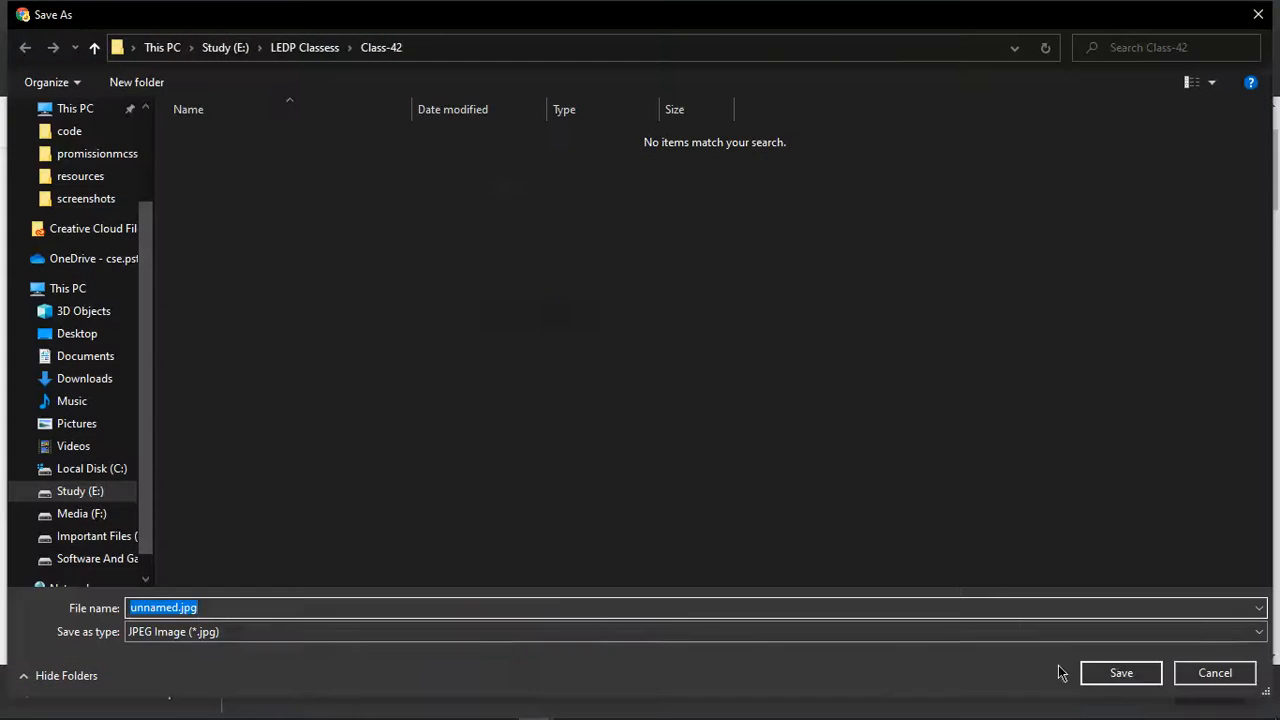
left_click(1121, 673)
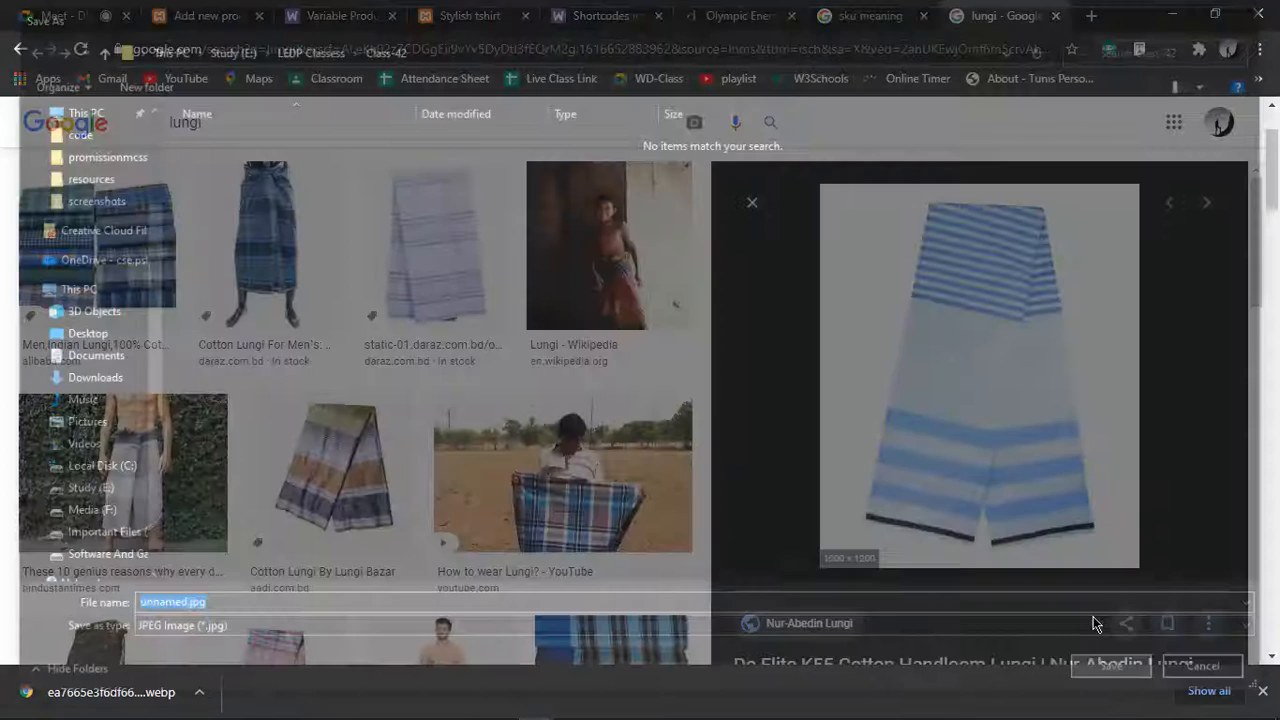
scroll(1010, 496, "down", 5)
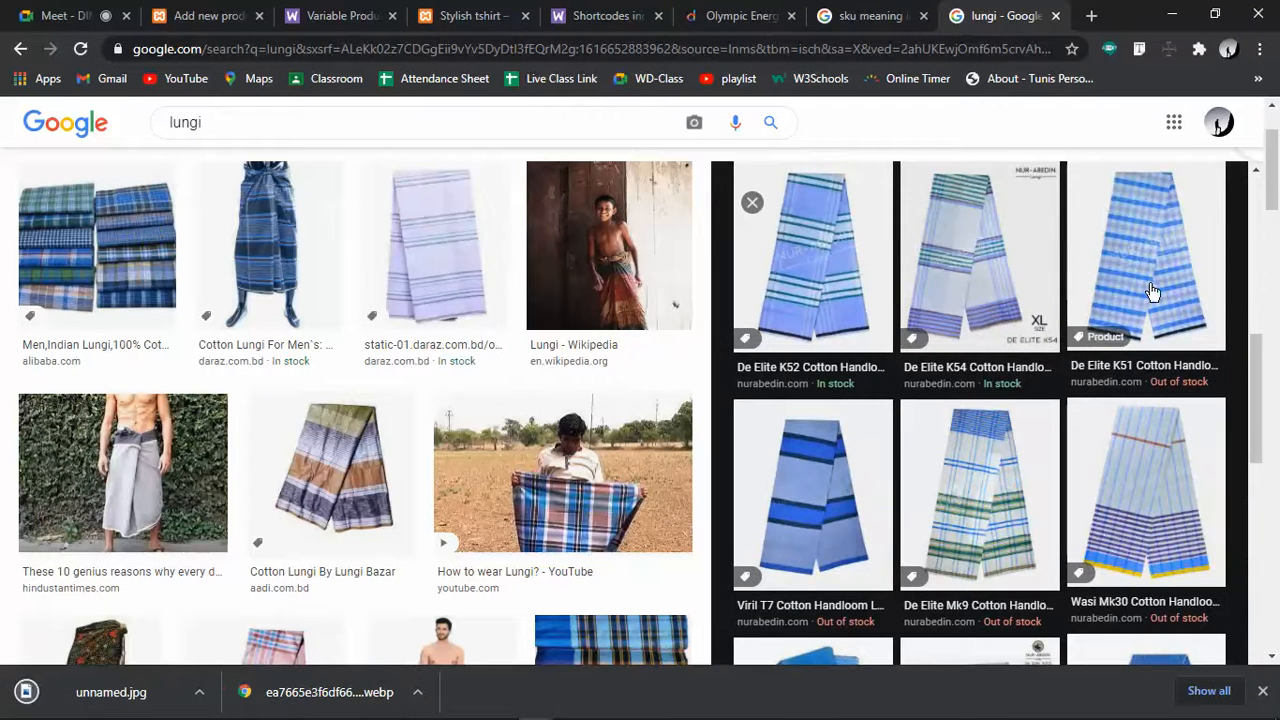
left_click(1010, 475)
right_click(955, 350)
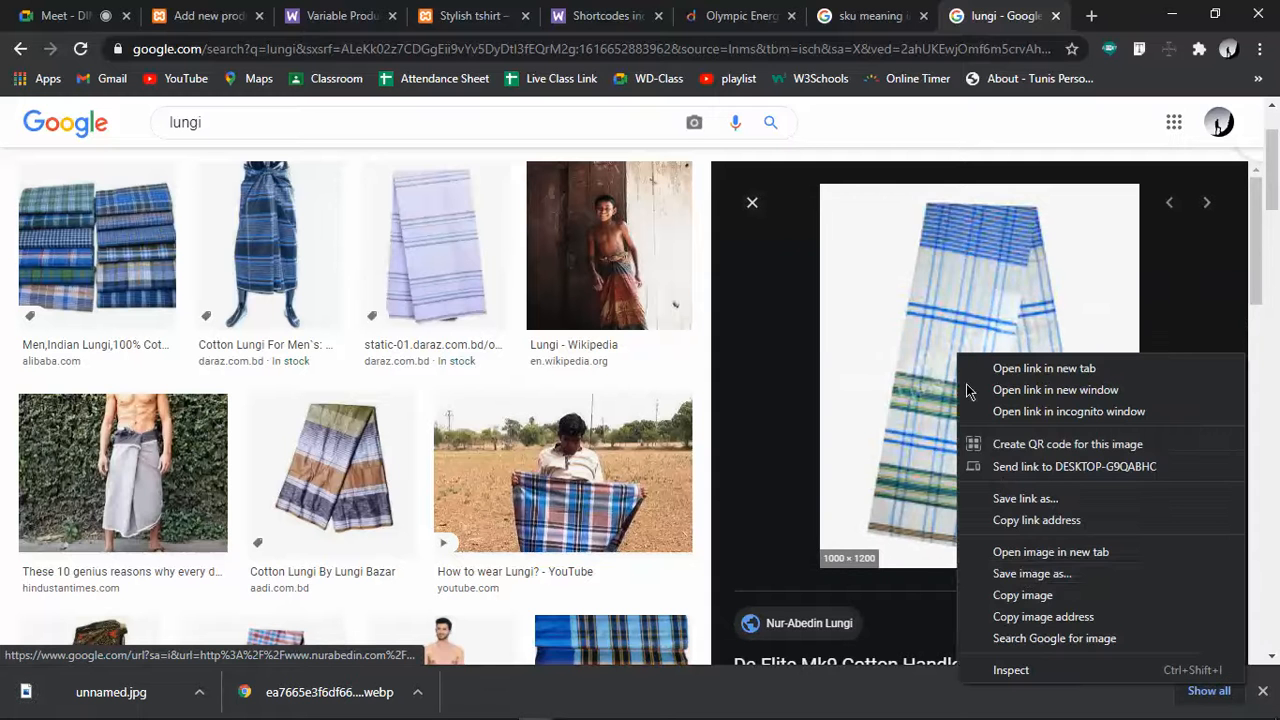
left_click(1021, 571)
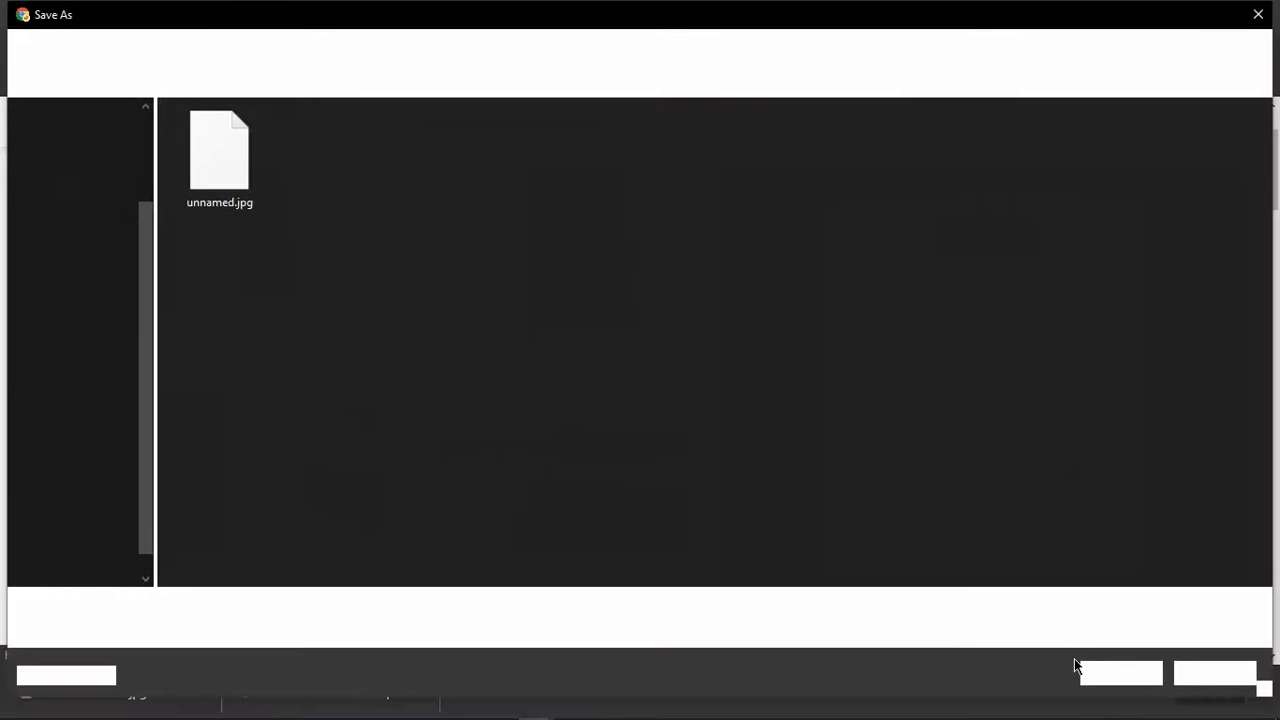
left_click(1120, 673)
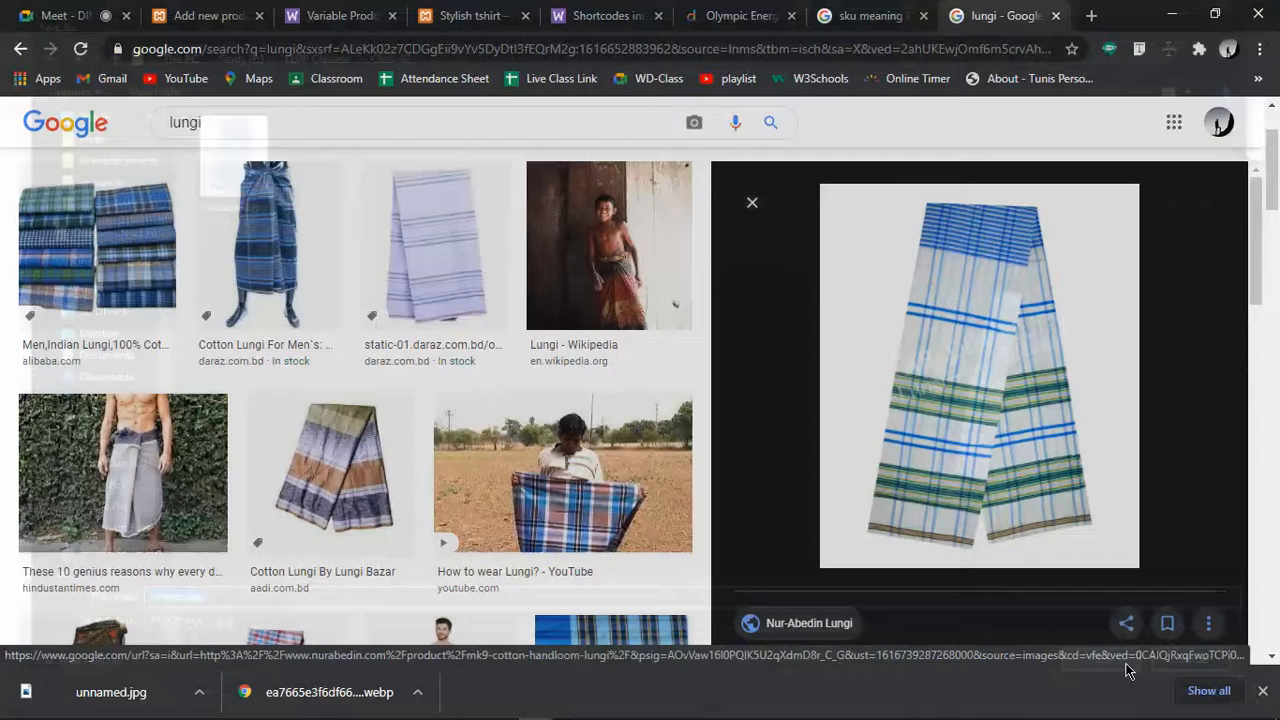
left_click(230, 15)
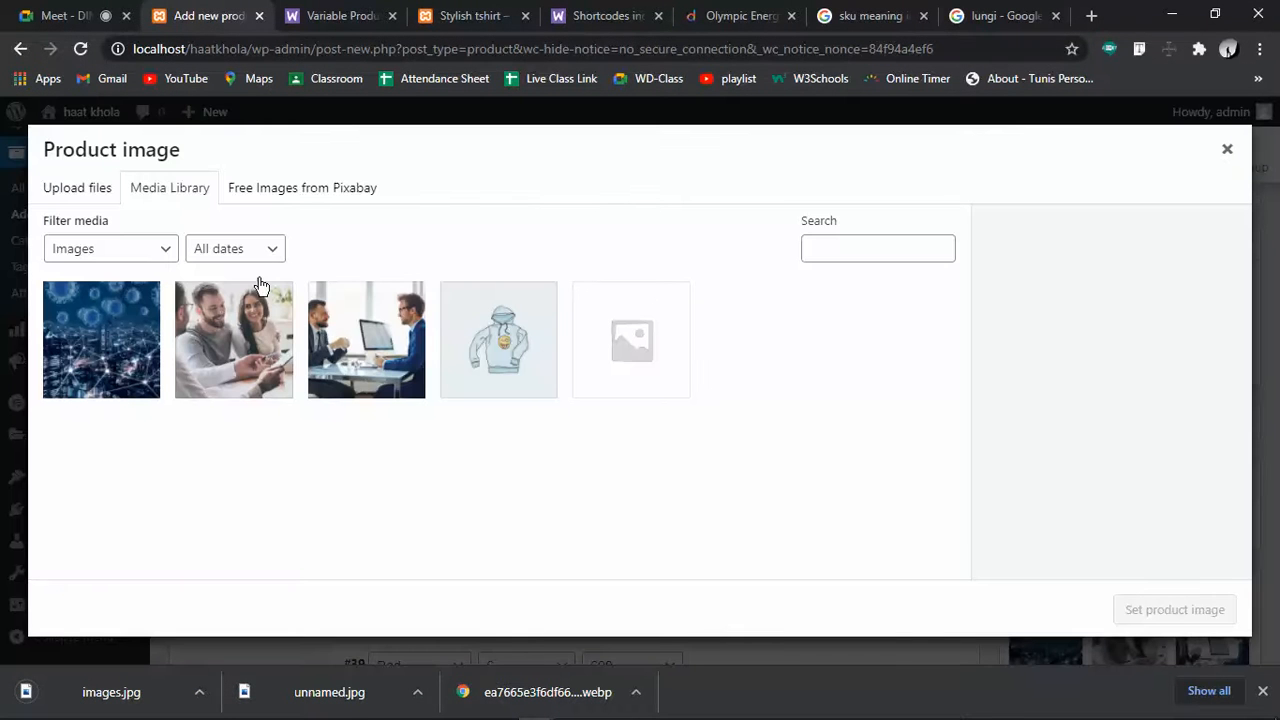
Upload images.jpg and unnamed.jpg to the media library, then go back to the lungi image results
left_click(105, 190)
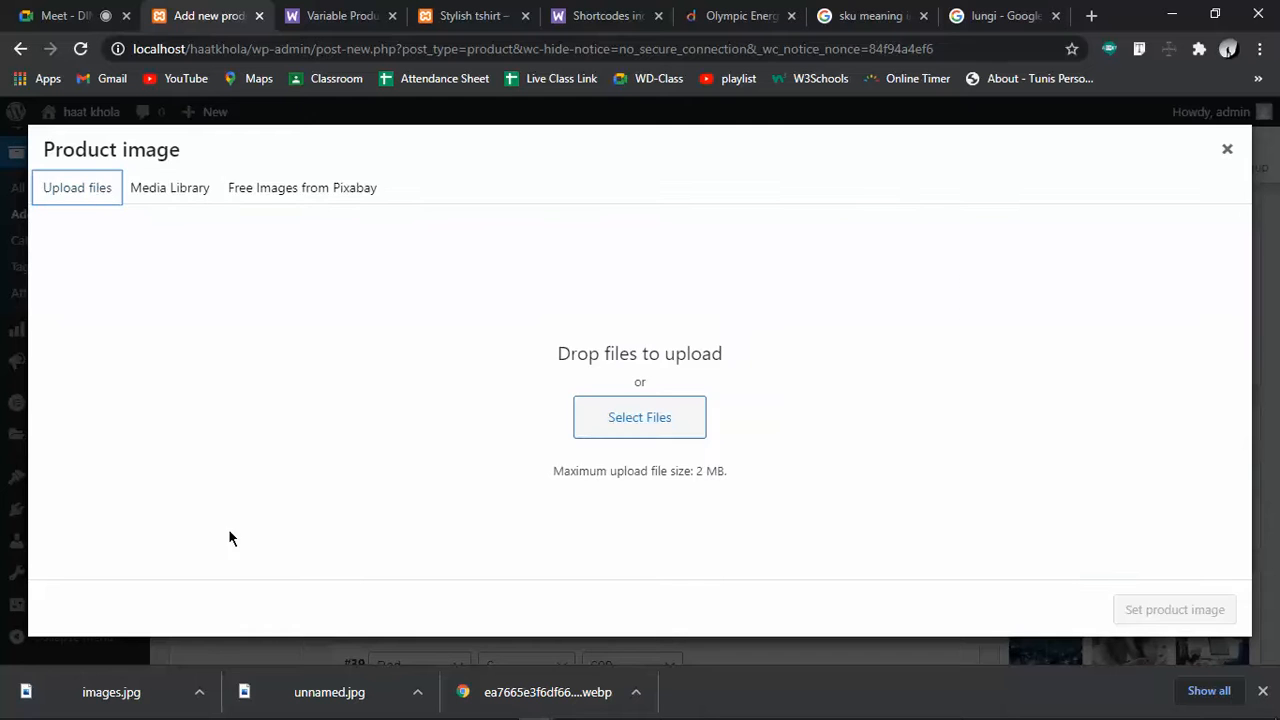
left_click_drag(133, 688, 532, 418)
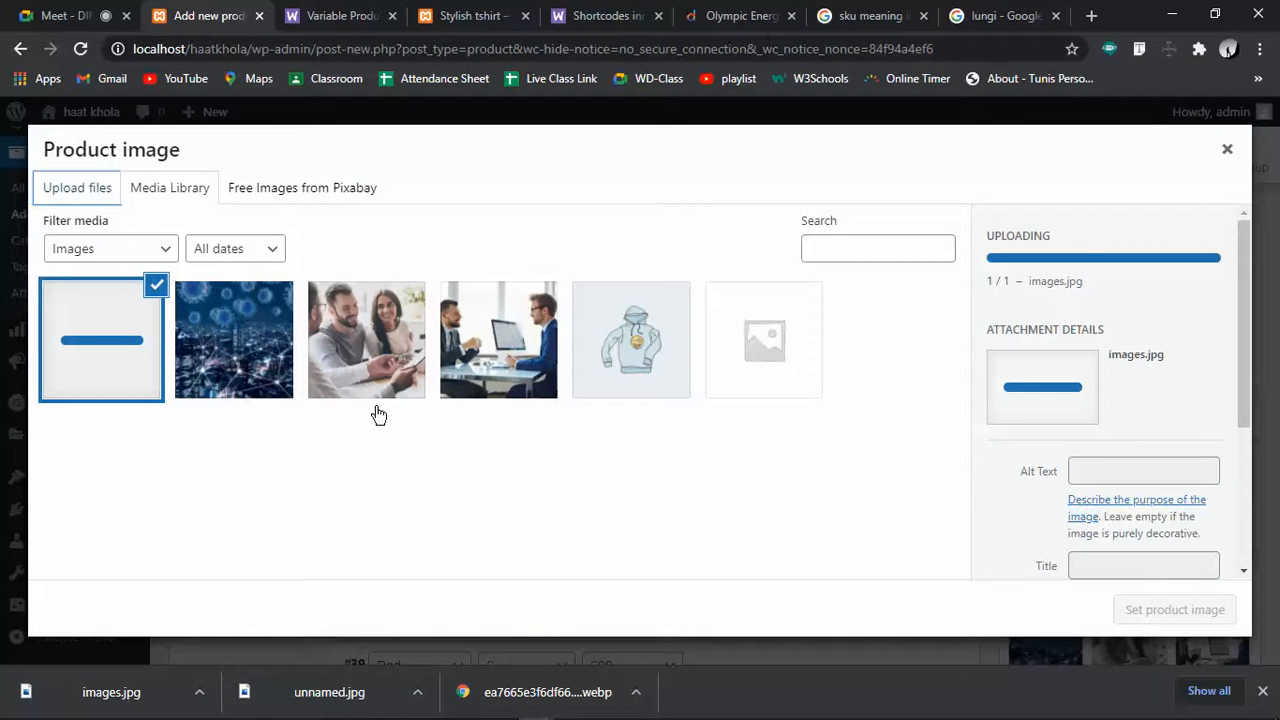
left_click(90, 193)
left_click_drag(305, 695, 578, 400)
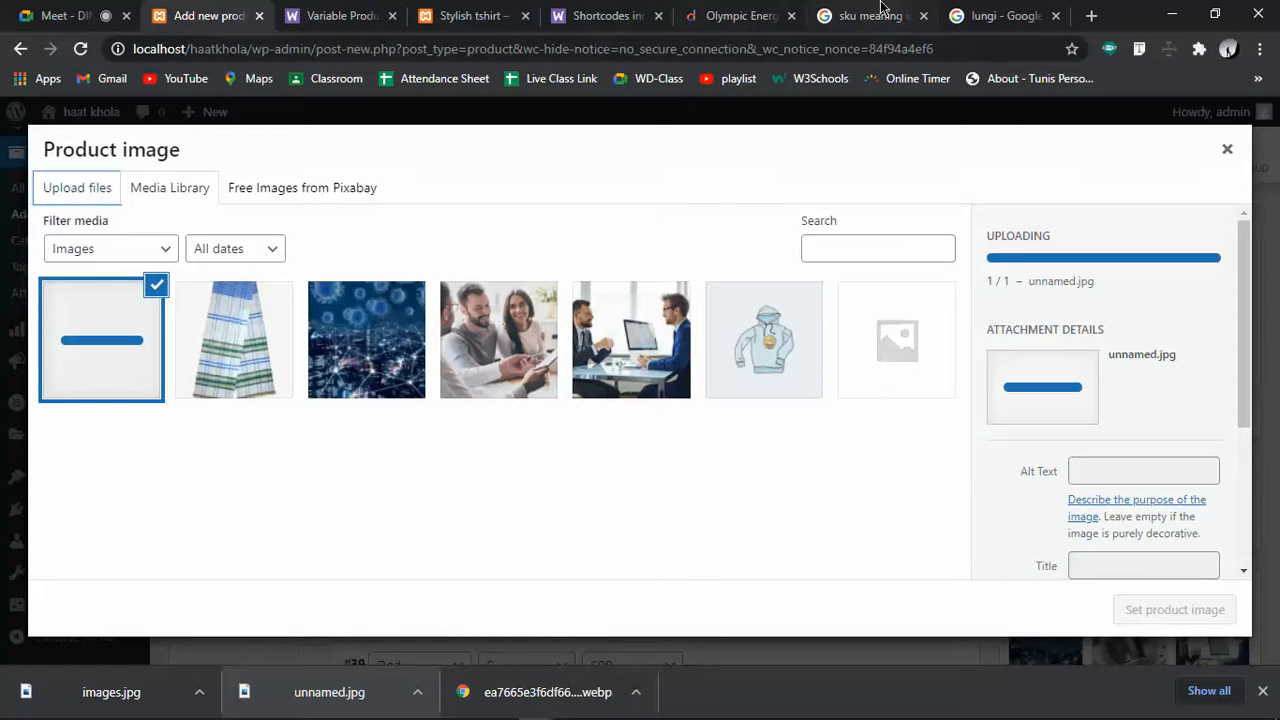
left_click(890, 15)
left_click(1002, 15)
scroll(1037, 443, "down", 2)
Save the yellow-and-green Prime Mk35 lungi image as images (1).jpg
scroll(1037, 443, "down", 3)
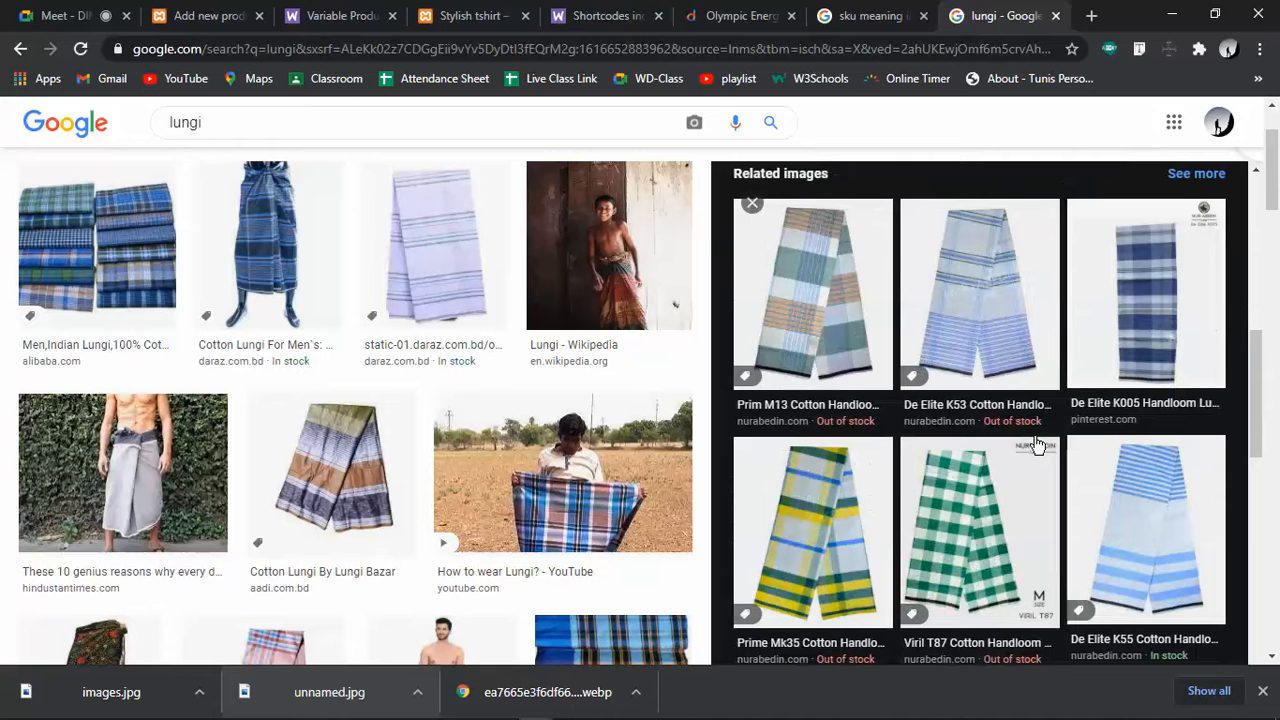
right_click(813, 515)
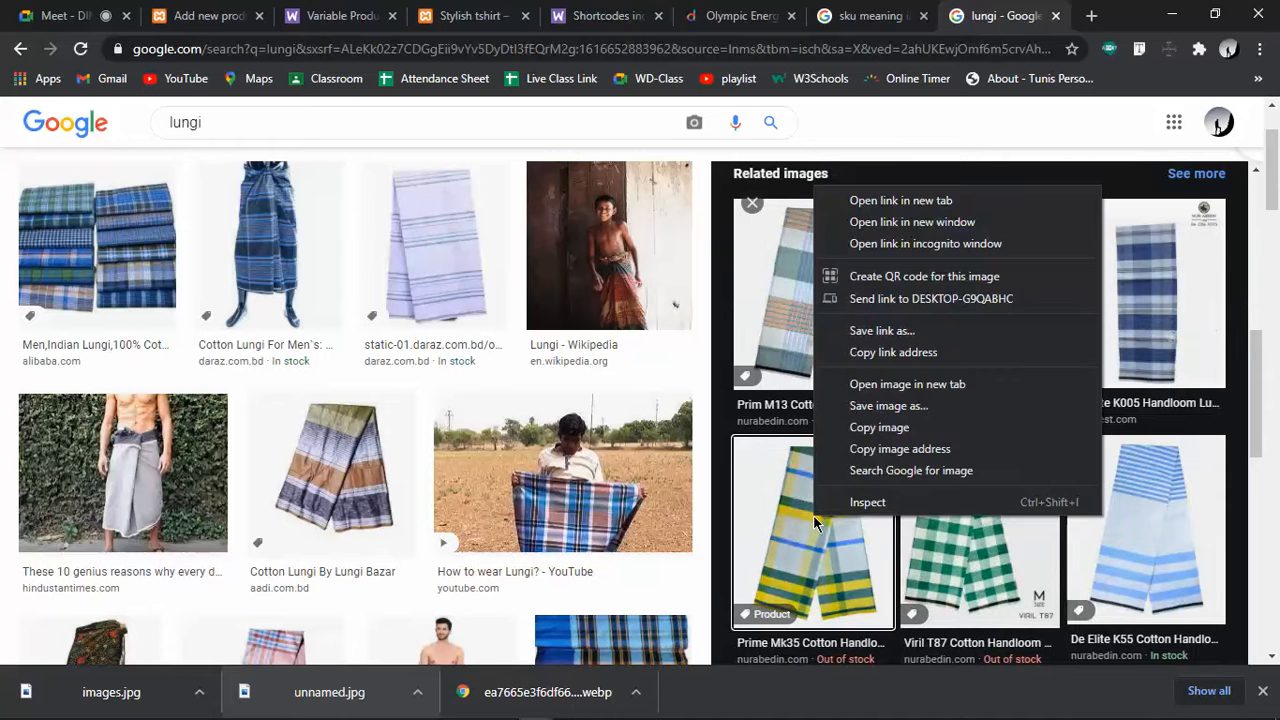
left_click(806, 513)
right_click(986, 430)
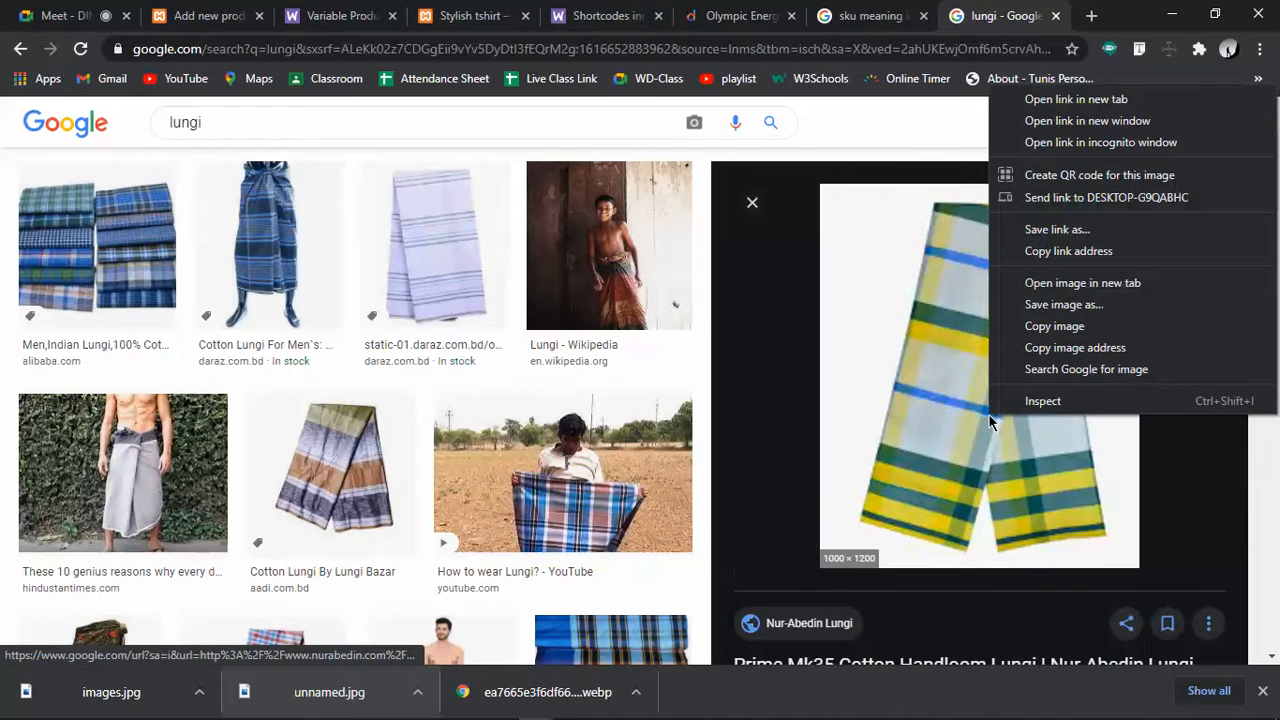
left_click(1059, 306)
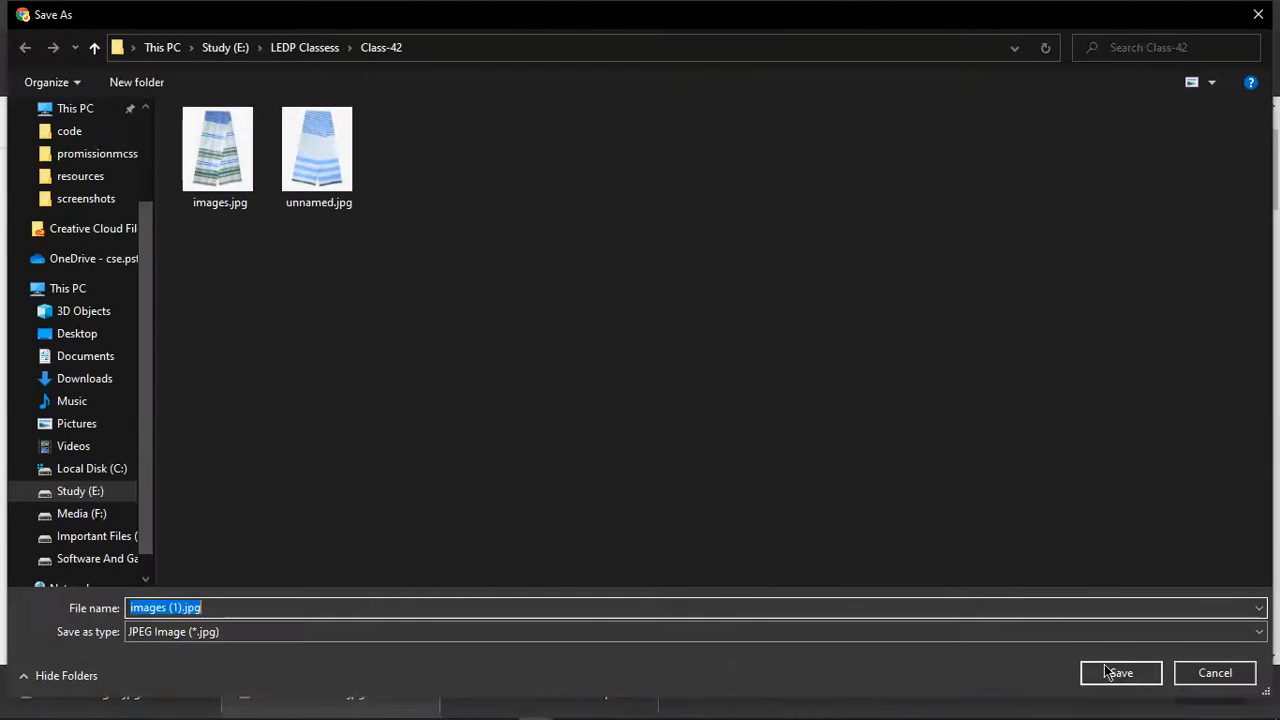
left_click(1108, 672)
Upload images (1).jpg to the media library and select the yellow-and-green lungi image
left_click(205, 12)
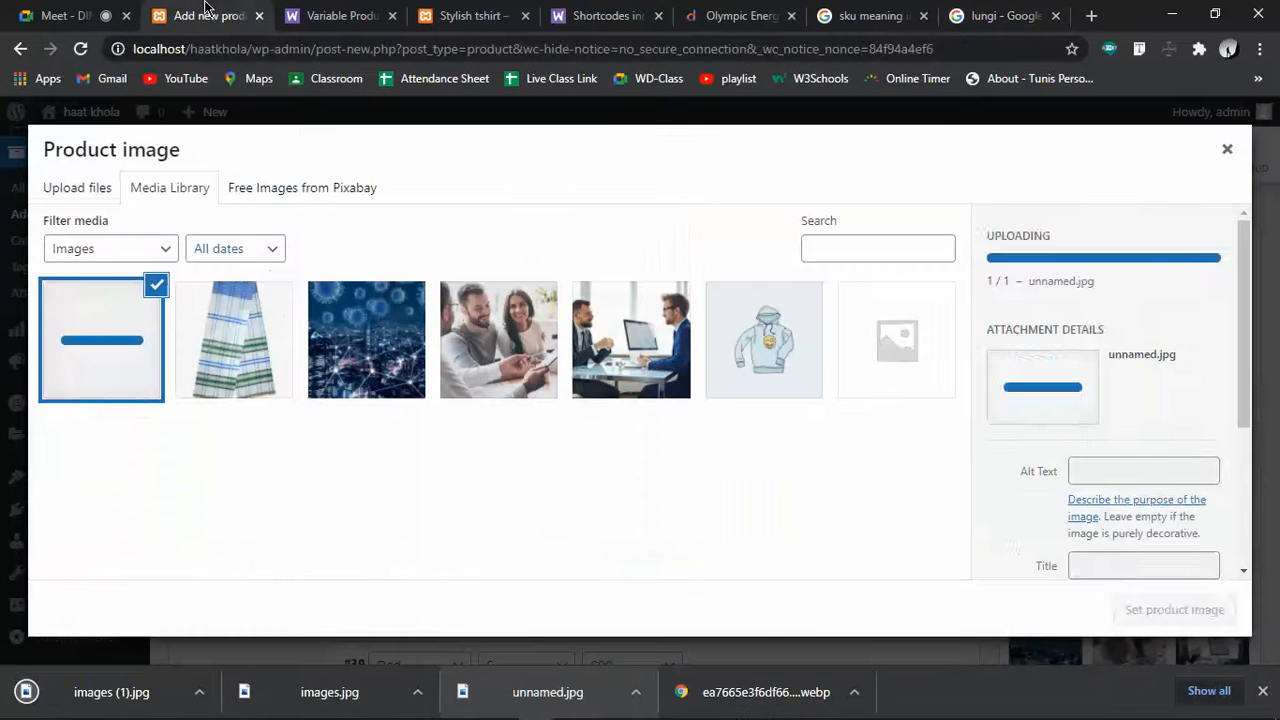
left_click(70, 180)
left_click_drag(111, 692, 592, 398)
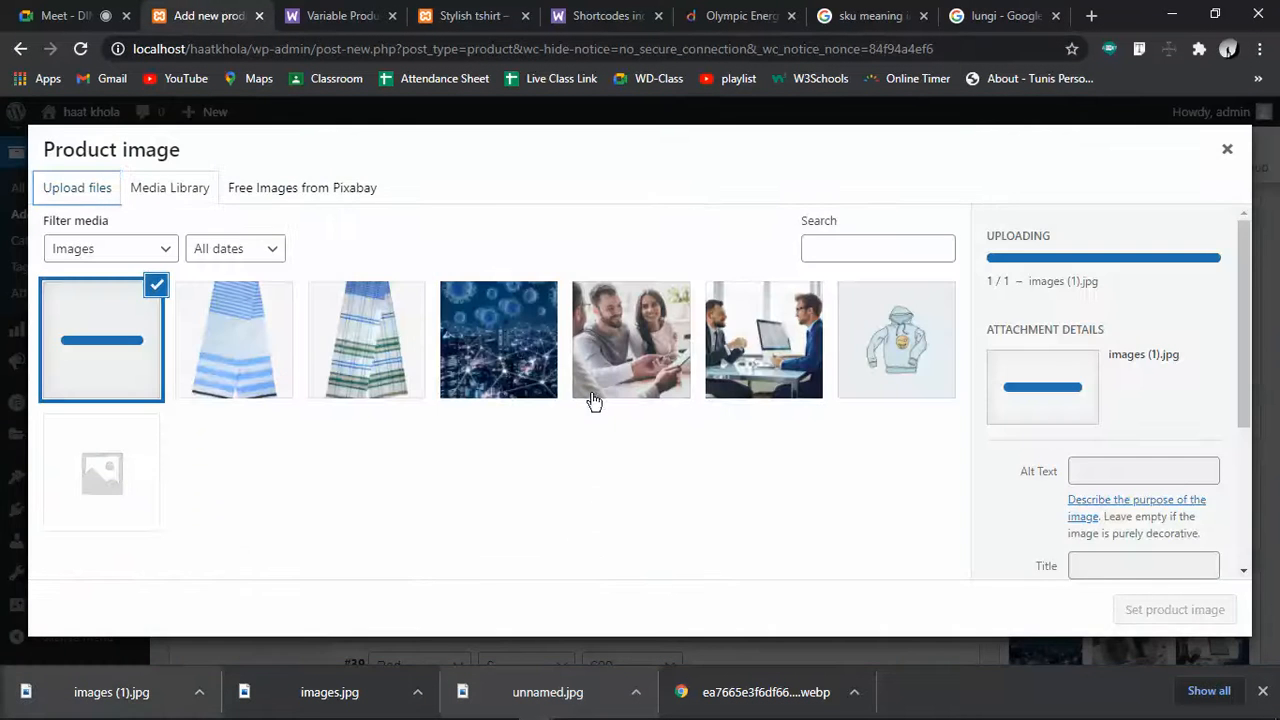
left_click(218, 356)
left_click(369, 365)
left_click(101, 354)
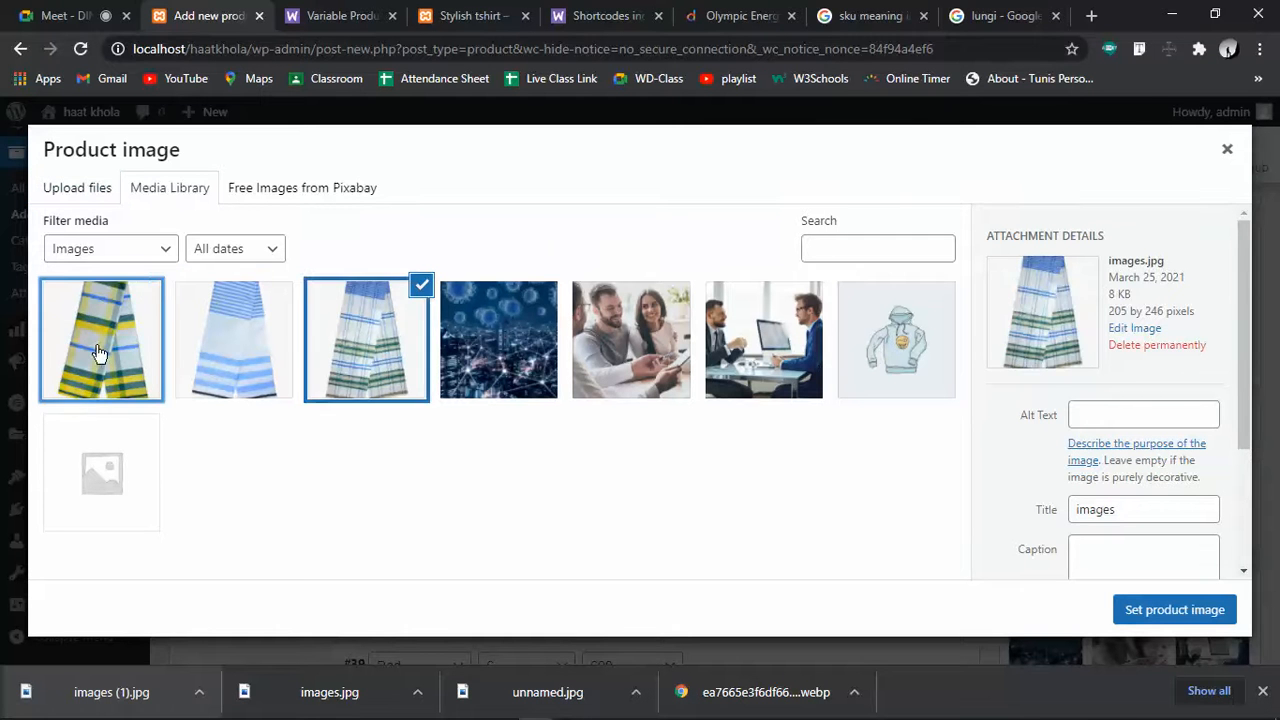
left_click(208, 358)
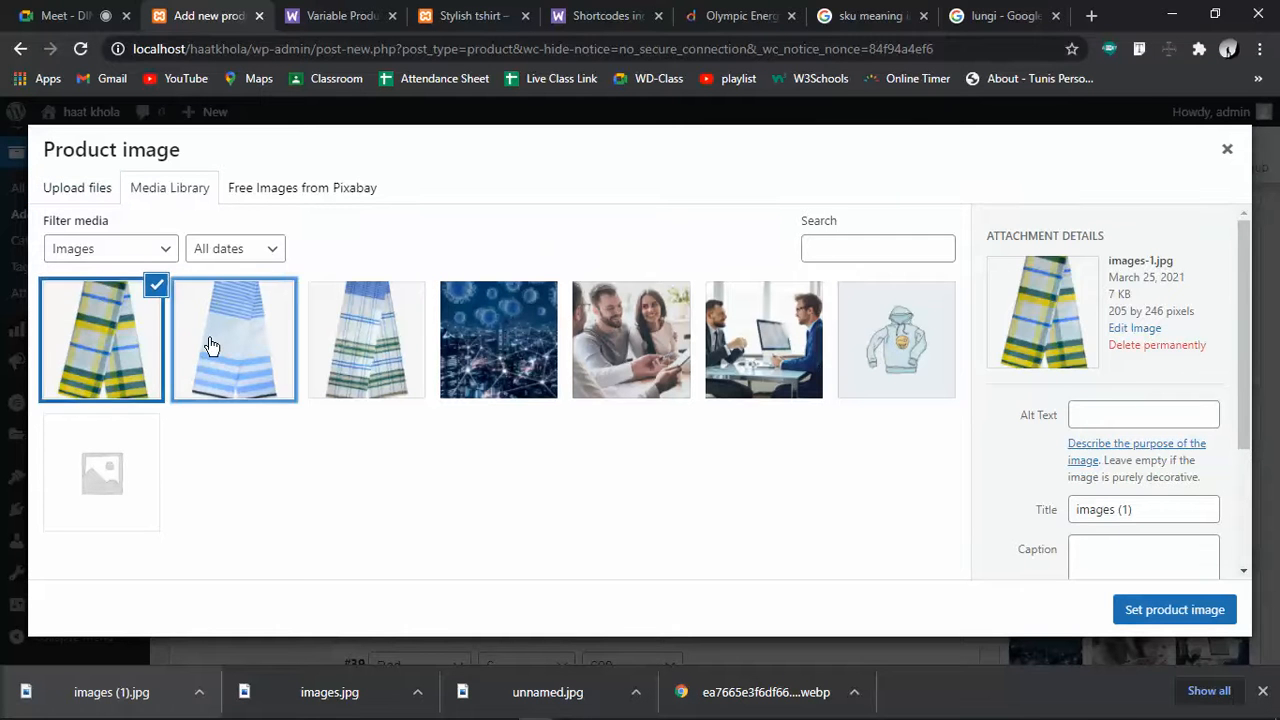
left_click(120, 375)
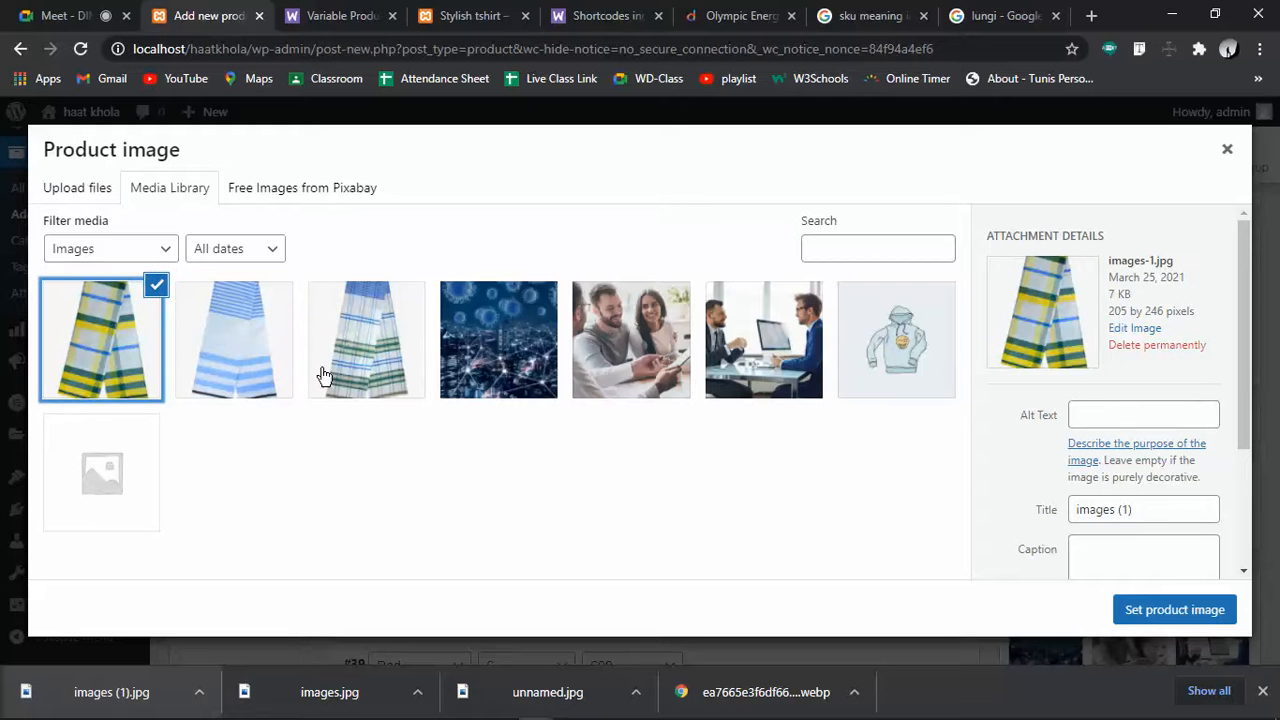
Set the yellow-and-green lungi as the main product image
left_click(1183, 609)
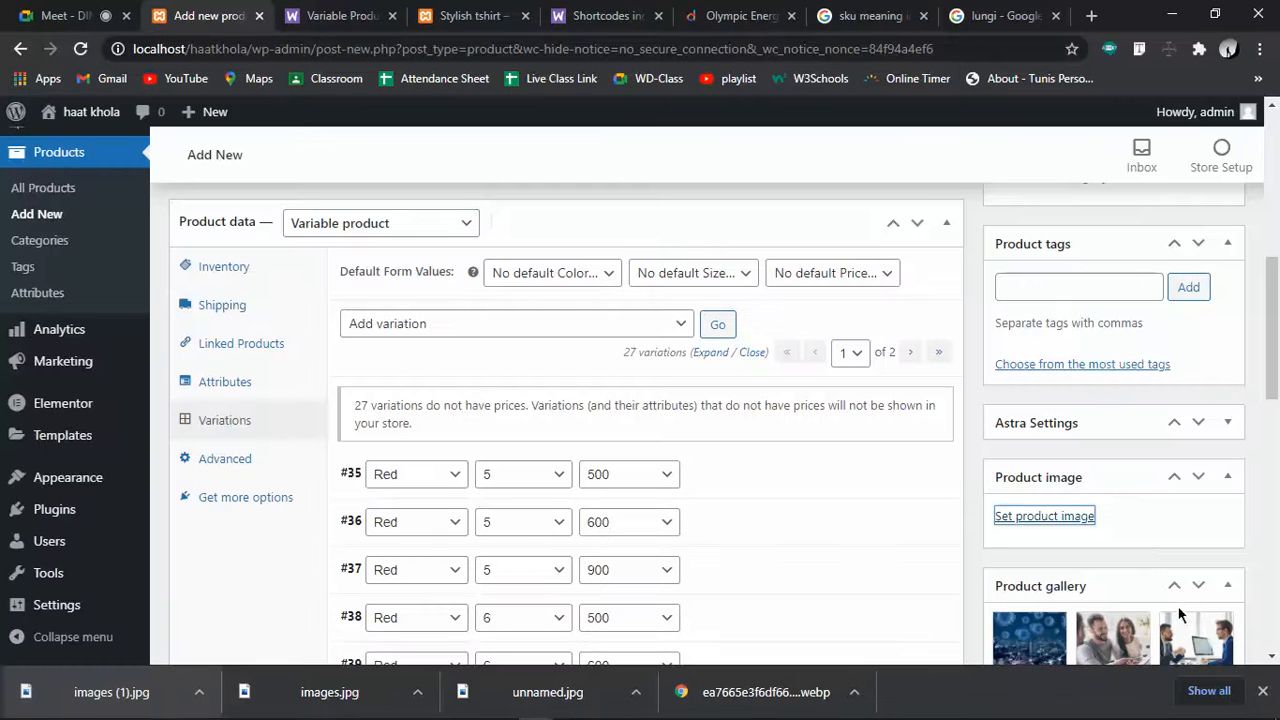
scroll(1146, 510, "down", 3)
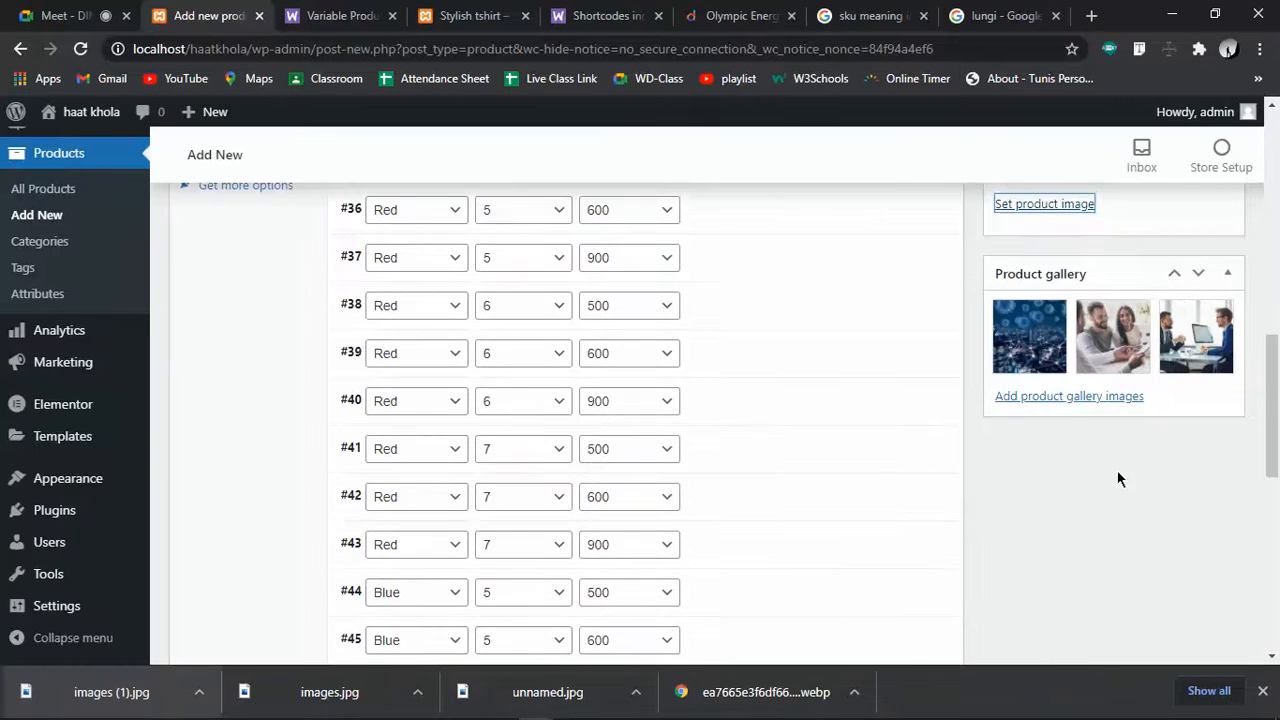
scroll(1117, 505, "down", 3)
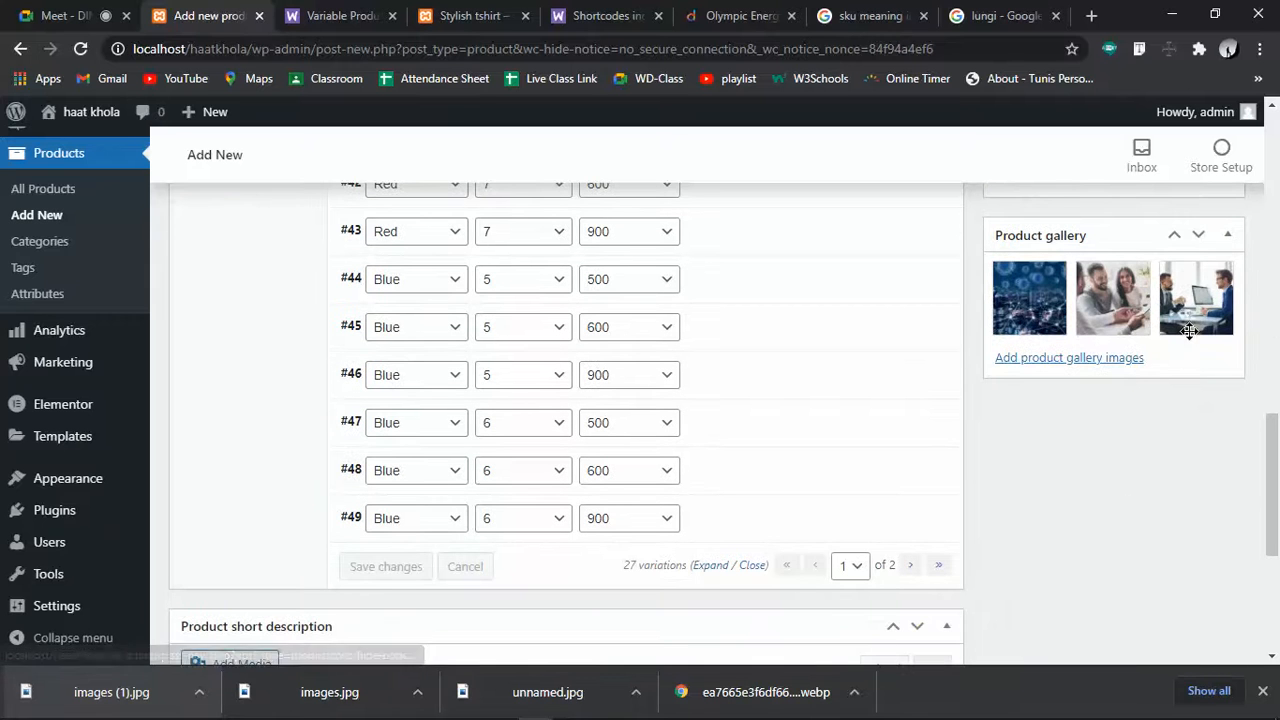
Replace the three stock gallery photos with the three lungi pictures
left_click(1230, 265)
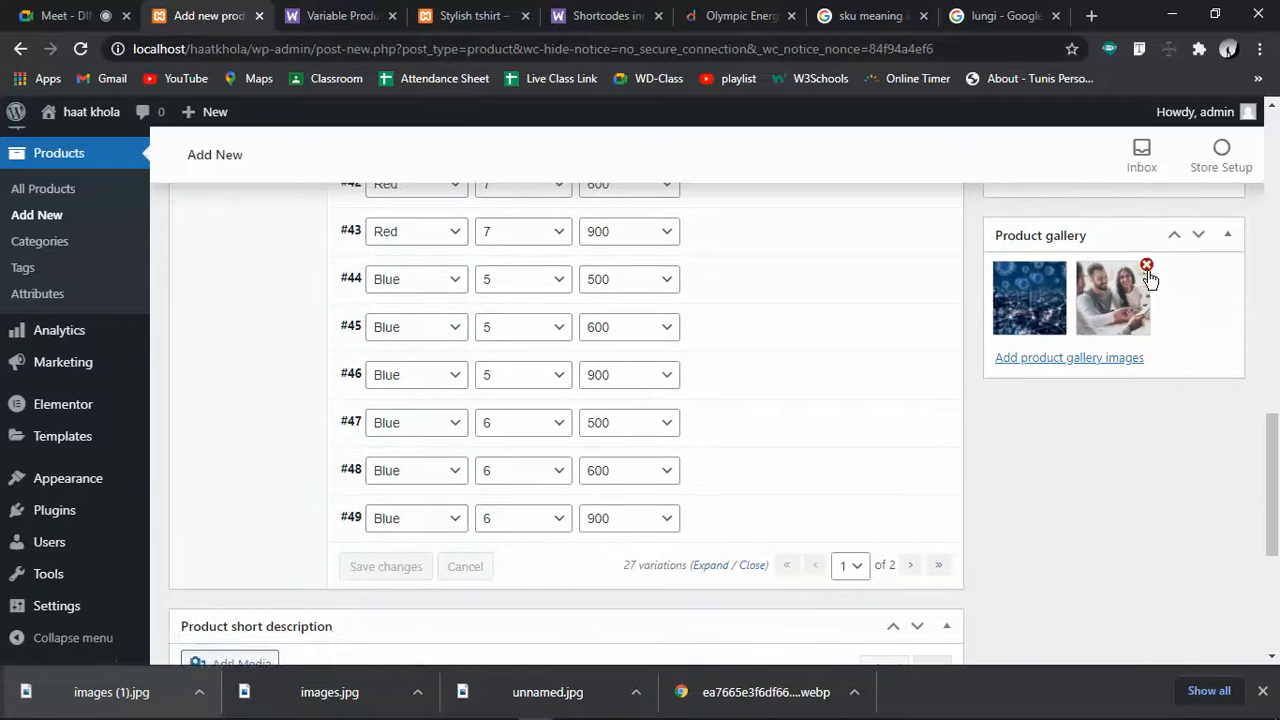
left_click(1147, 266)
left_click(1063, 266)
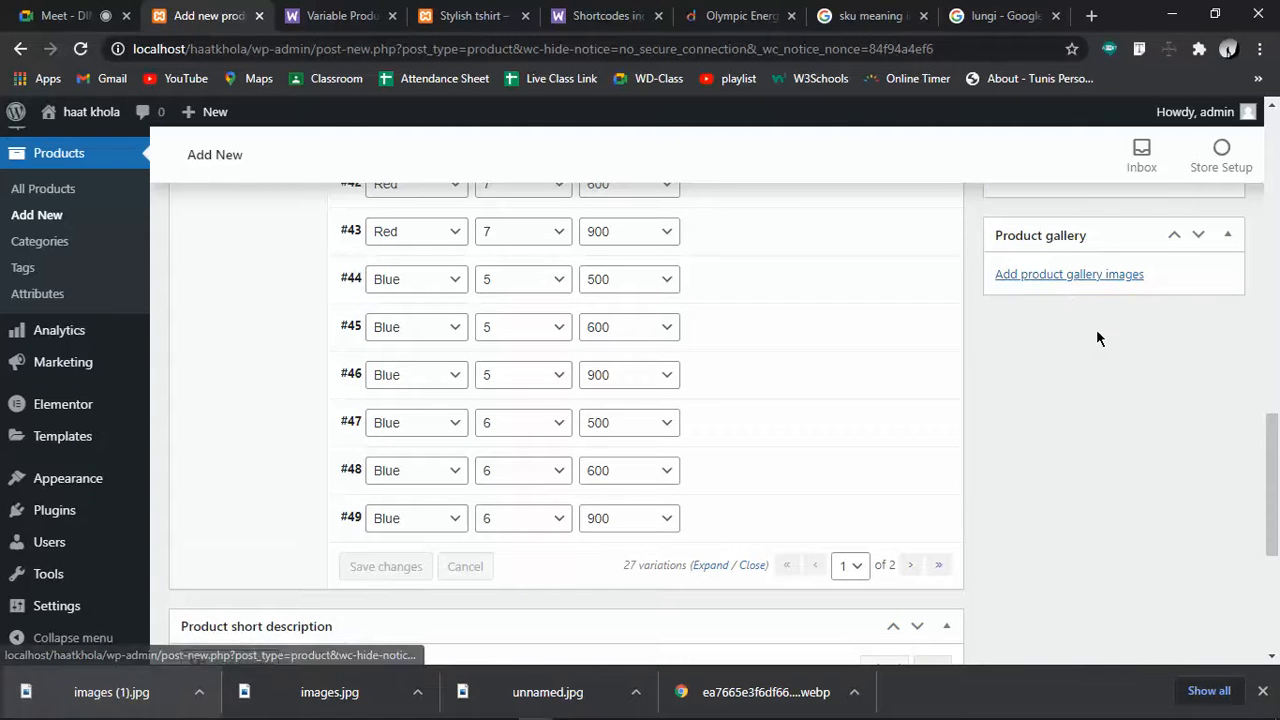
left_click(1066, 276)
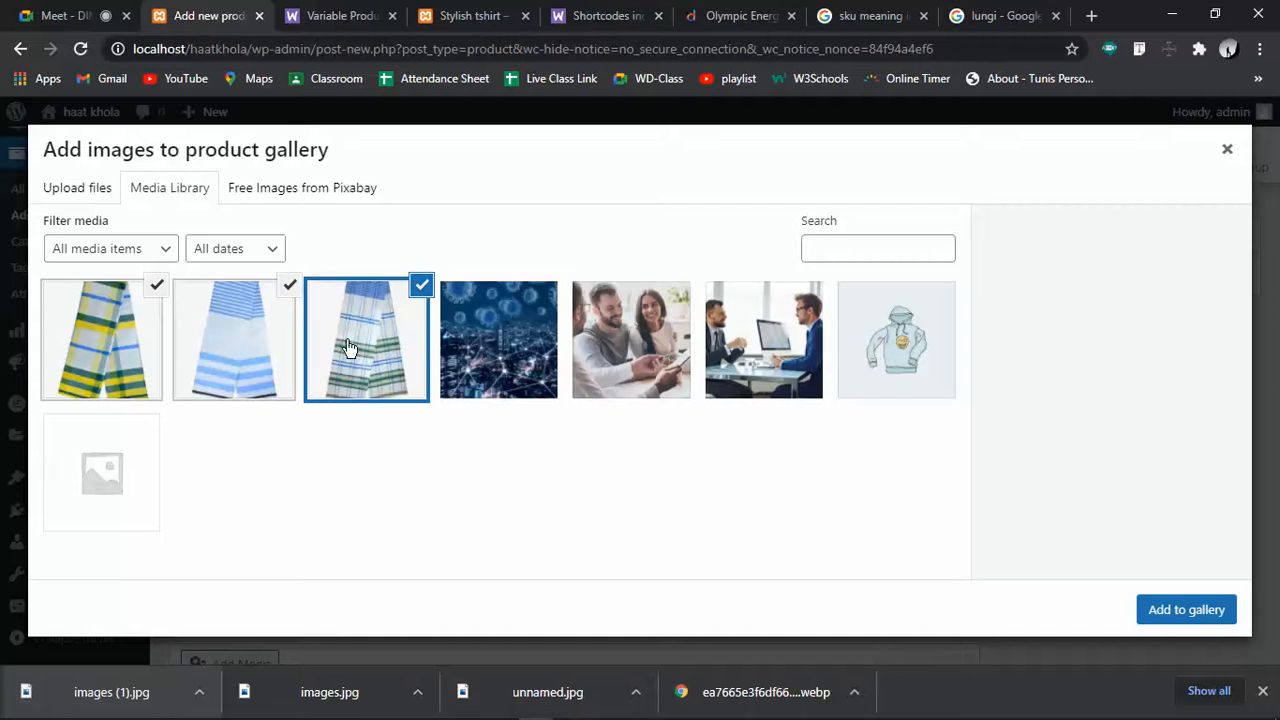
left_click(1145, 607)
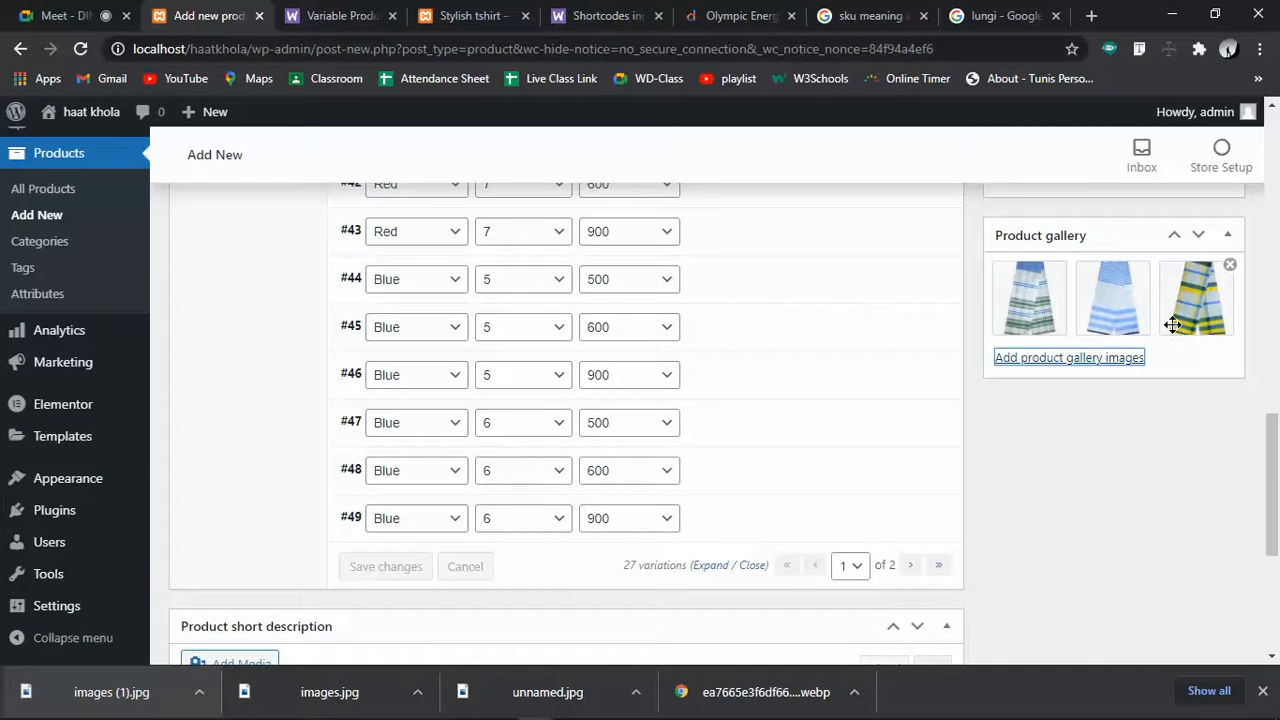
scroll(1172, 325, "up", 3)
scroll(1245, 360, "up", 1)
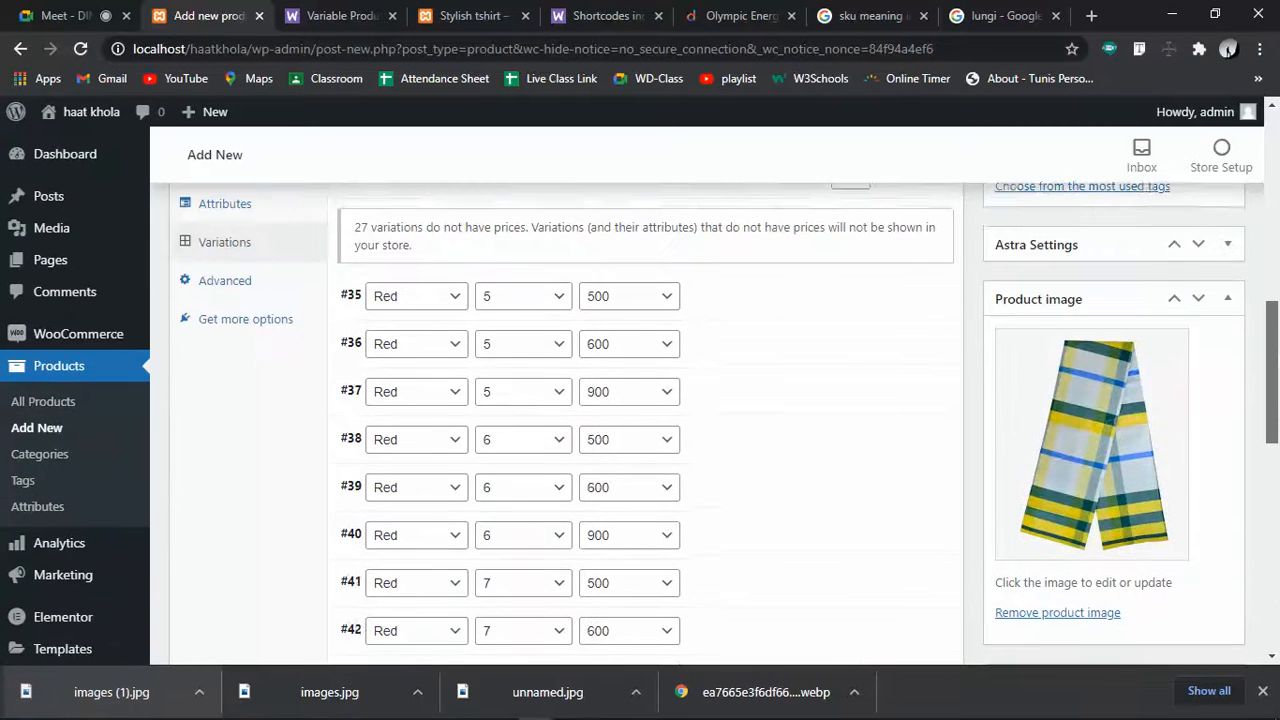
scroll(730, 424, "up", 1)
scroll(1120, 486, "up", 1)
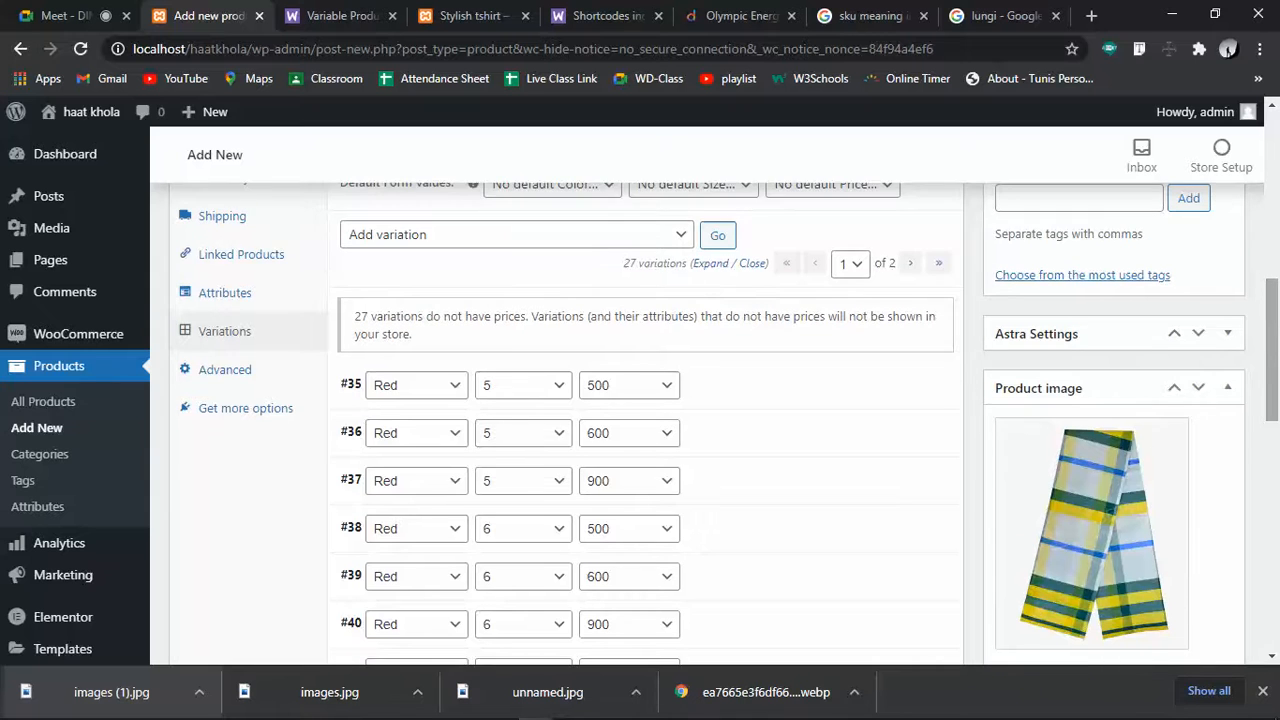
scroll(1120, 486, "down", 6)
scroll(1170, 489, "up", 3)
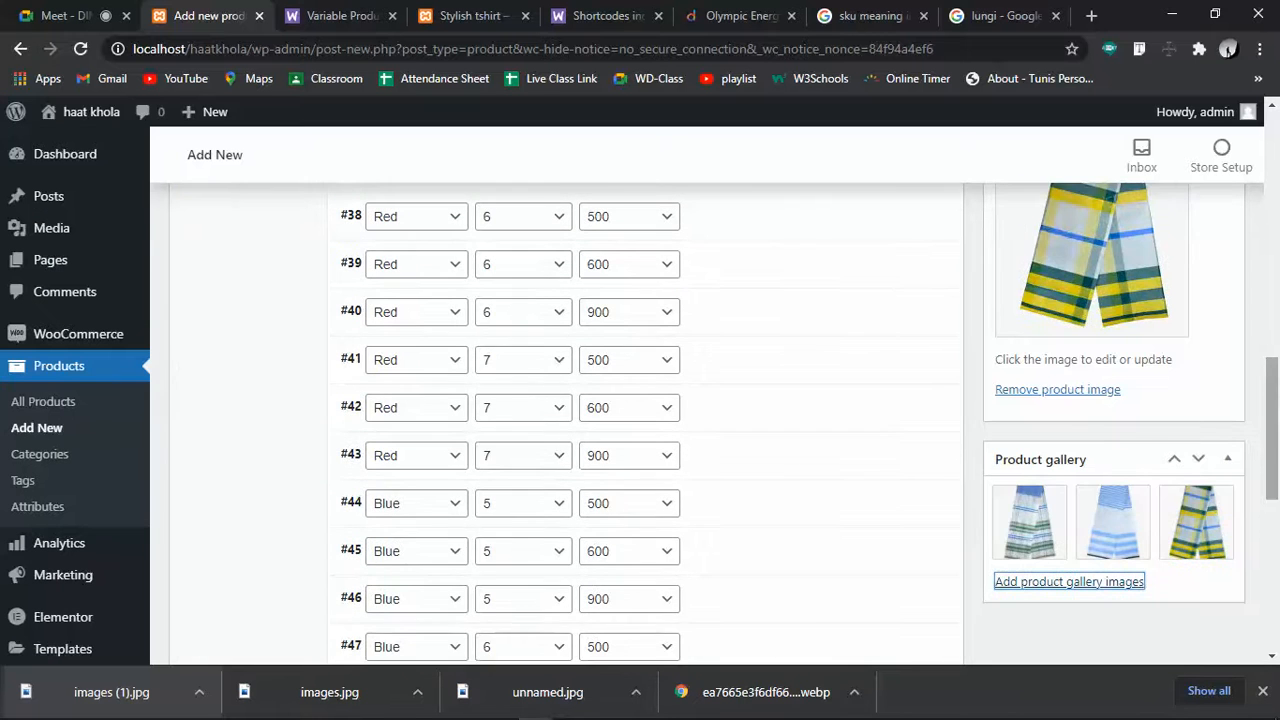
scroll(1170, 489, "up", 3)
scroll(1268, 322, "up", 2)
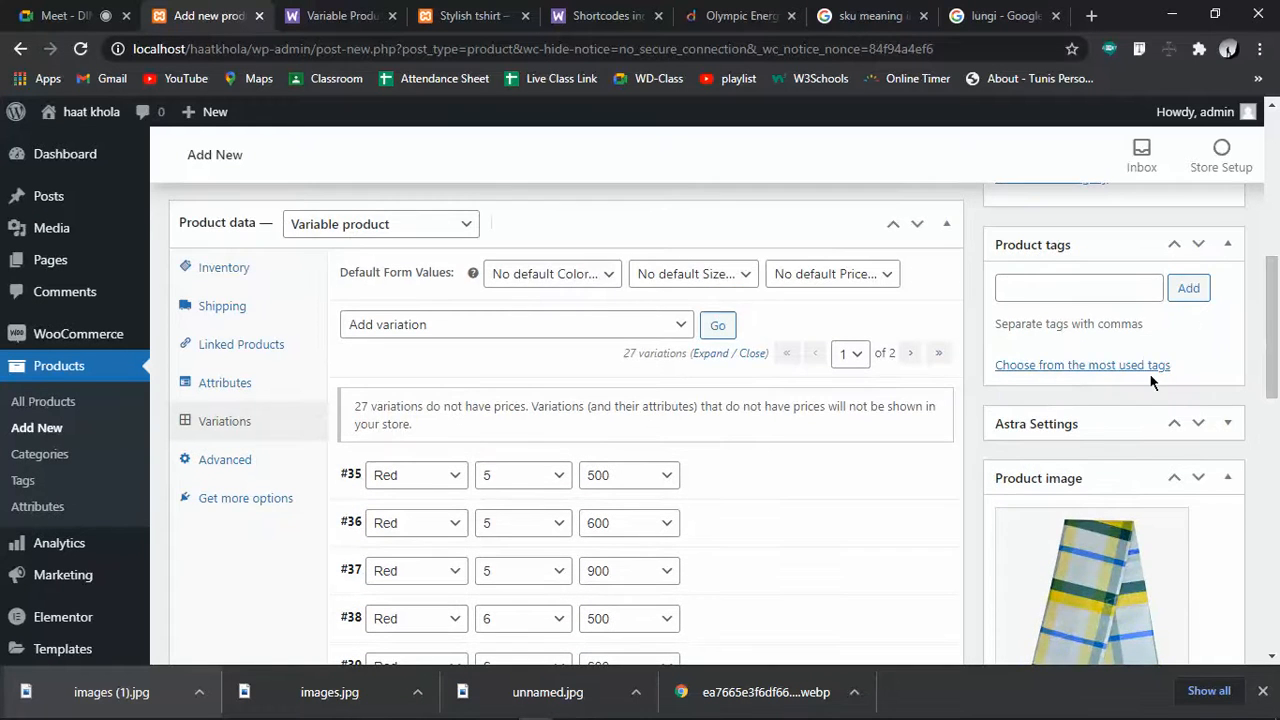
scroll(1270, 320, "up", 1)
scroll(1272, 320, "up", 1)
Enter the product tags: Lungi plus two lungi brand names, fixing a doubled letter
left_click(1054, 389)
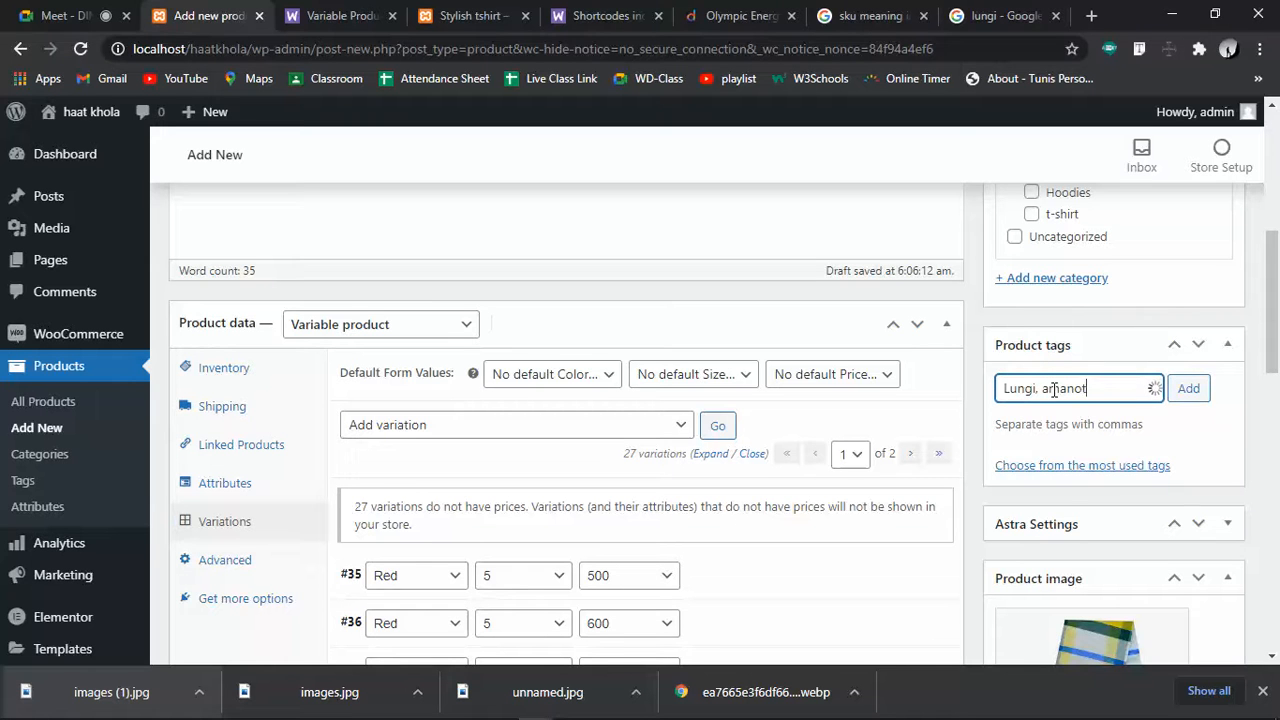
type("Lungi, arianot shah lungi, nu")
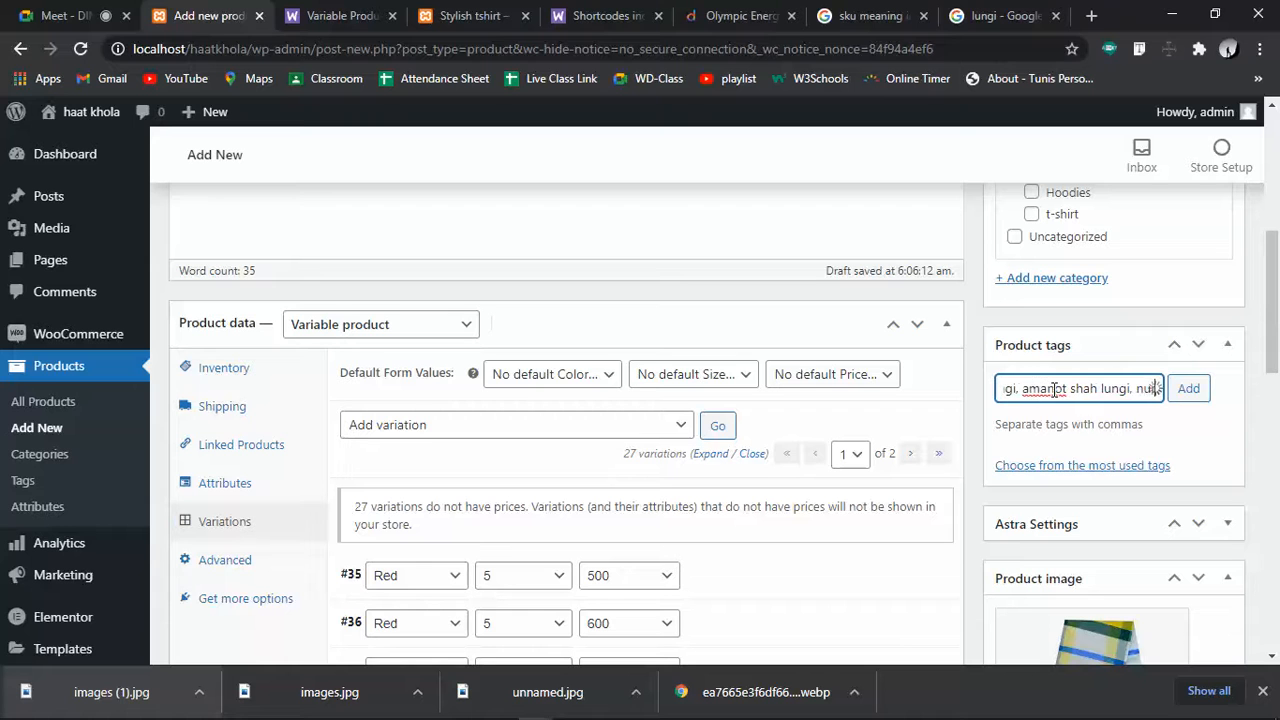
type("r abedin l")
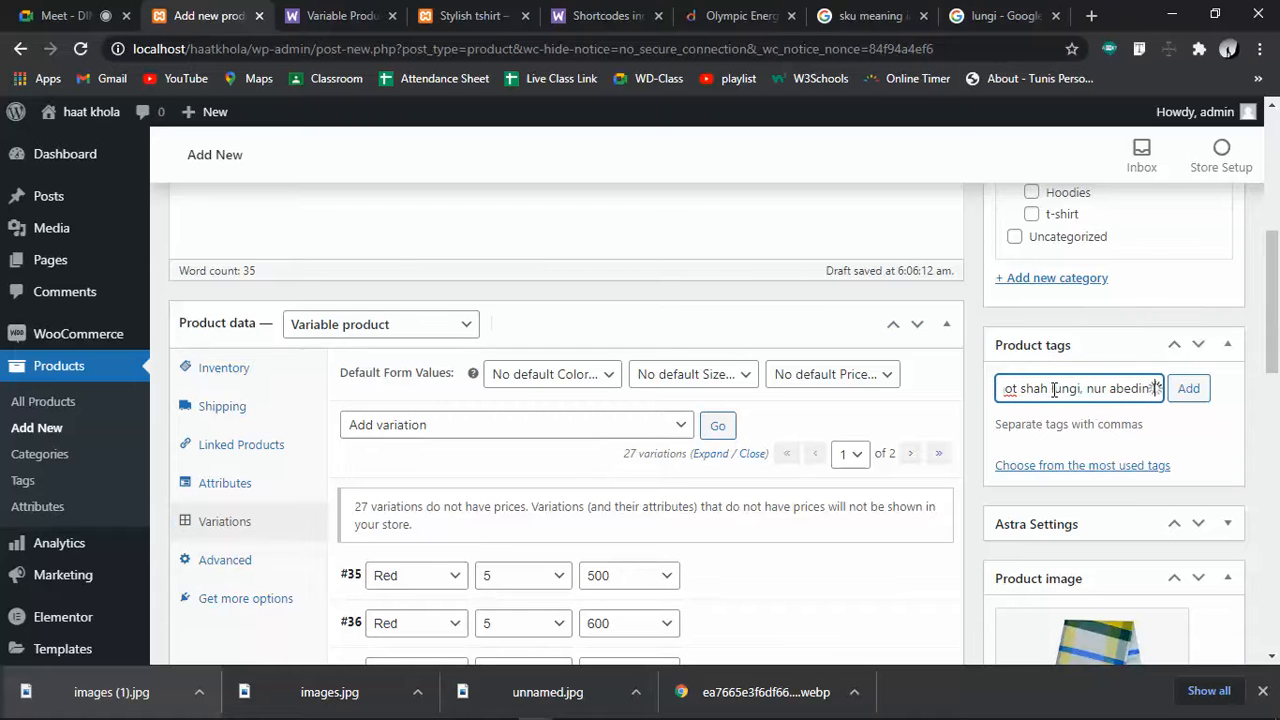
type("lungi")
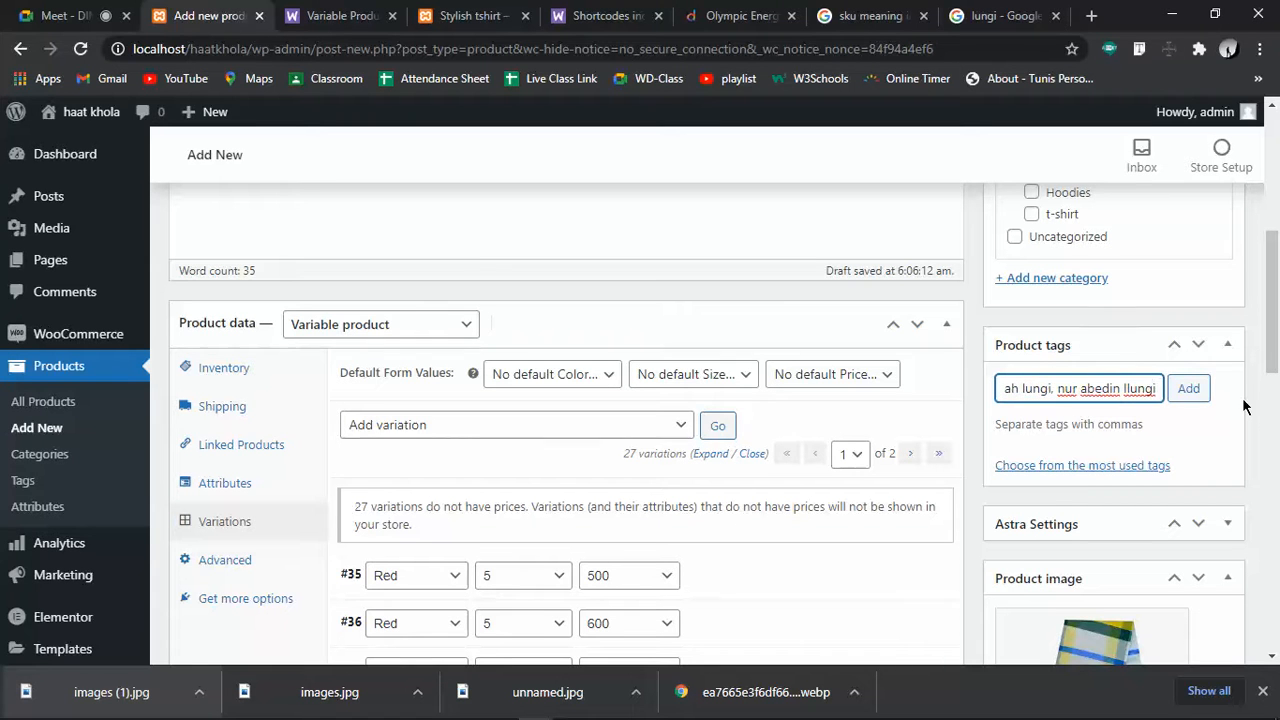
key("BackSpace")
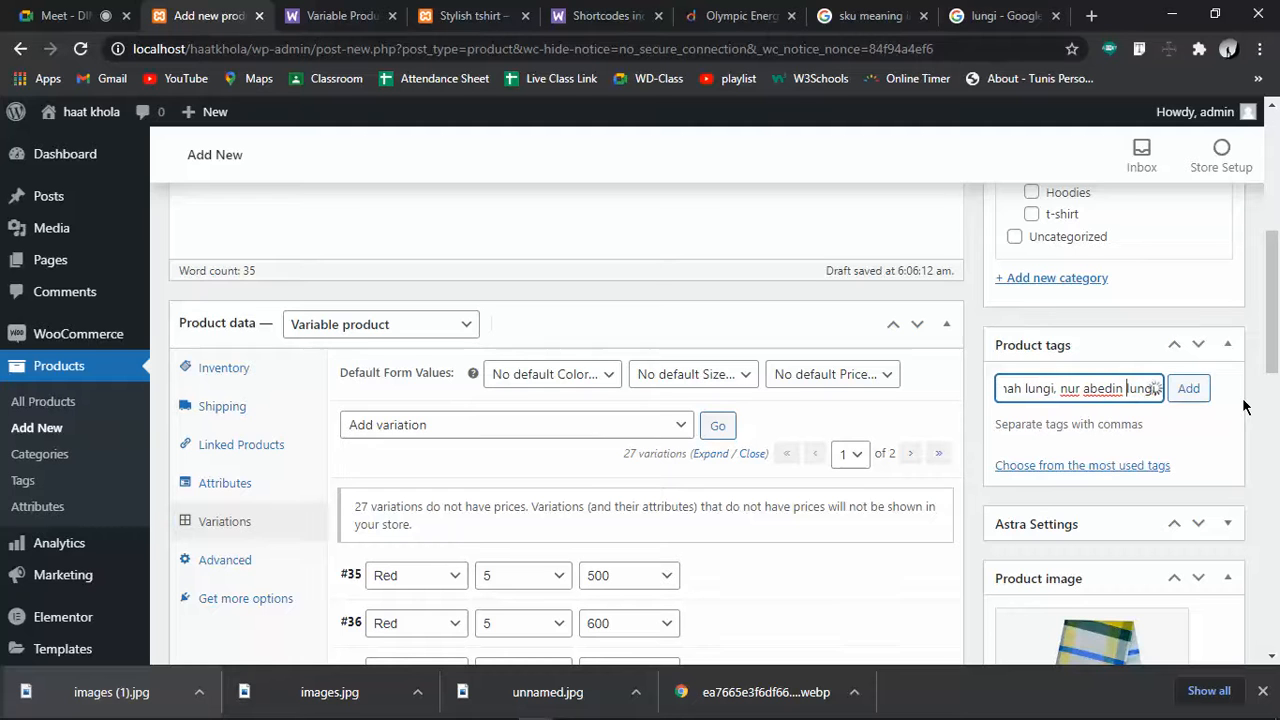
left_click_drag(1274, 317, 1276, 266)
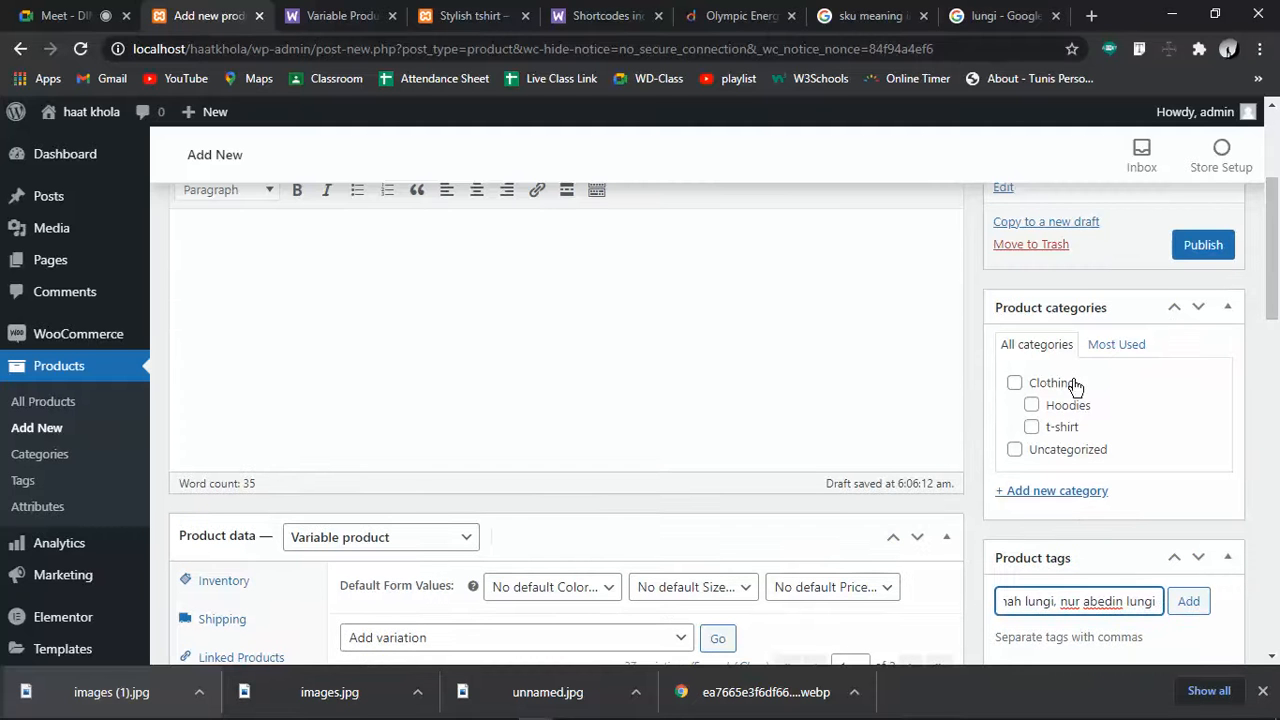
Create a new Lungi product category with Clothing as its parent, ticked for this product
left_click(1062, 491)
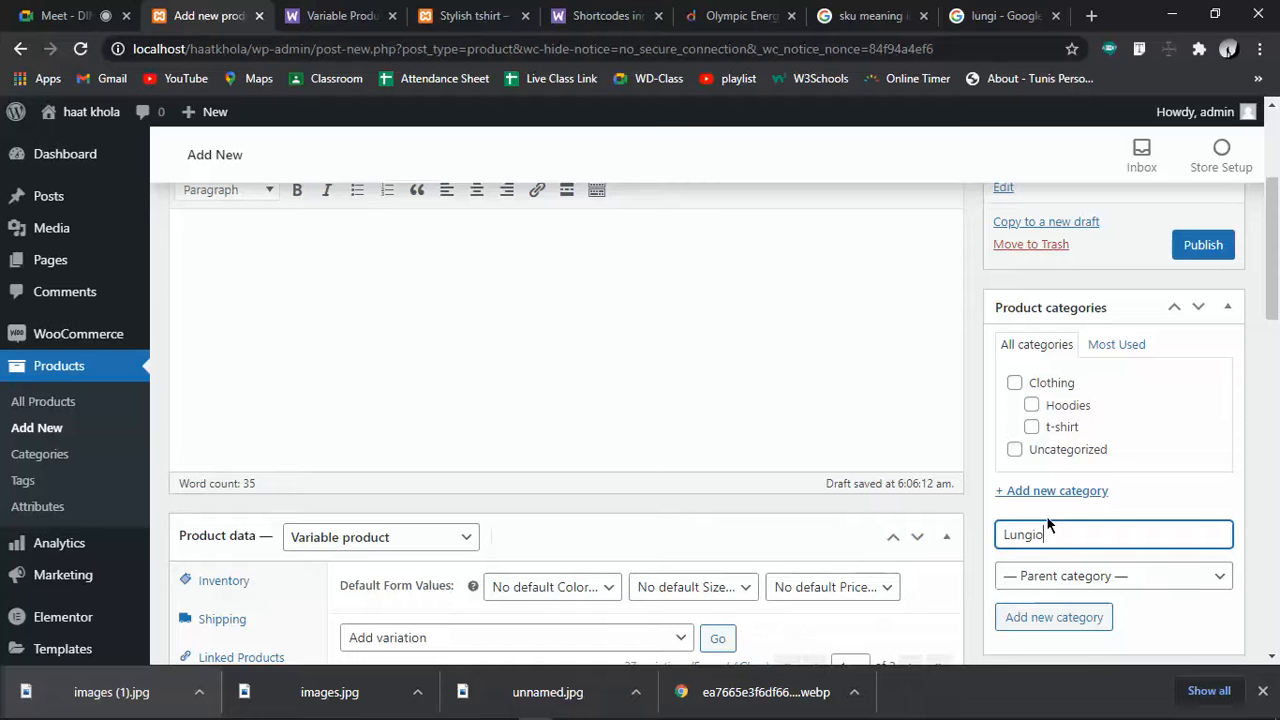
left_click(1065, 580)
left_click(1028, 619)
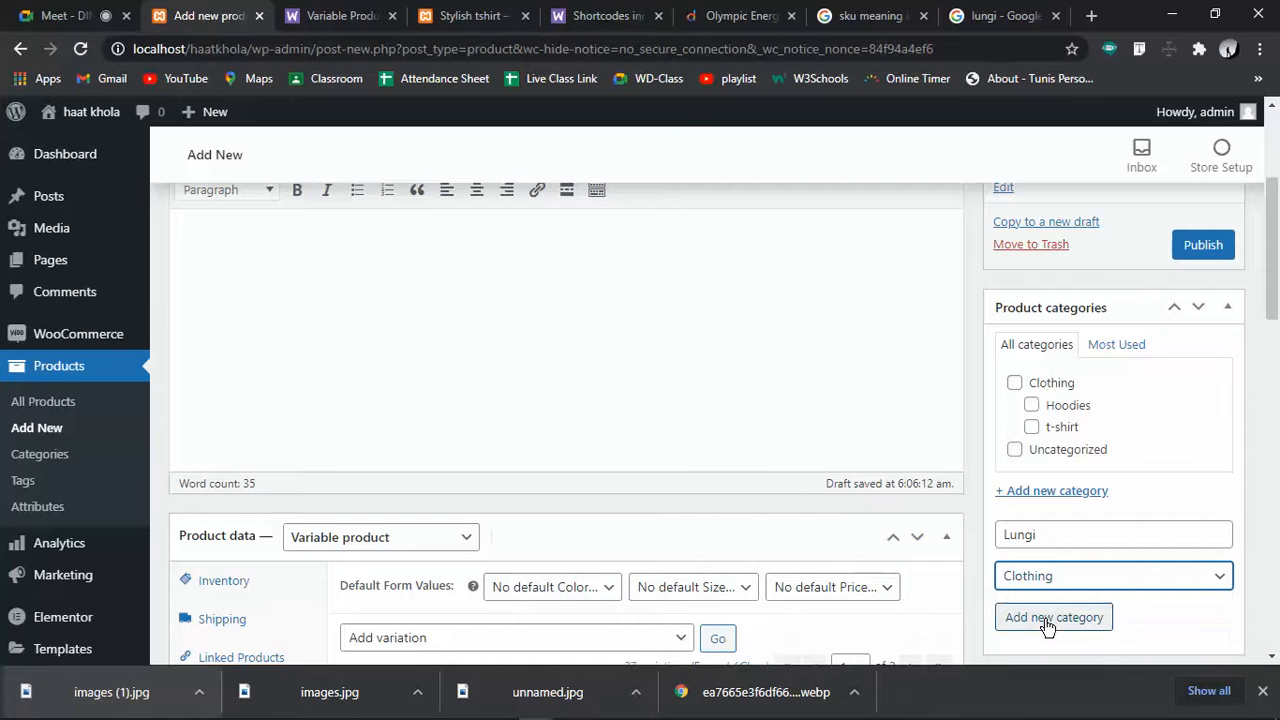
scroll(1157, 421, "down", 3)
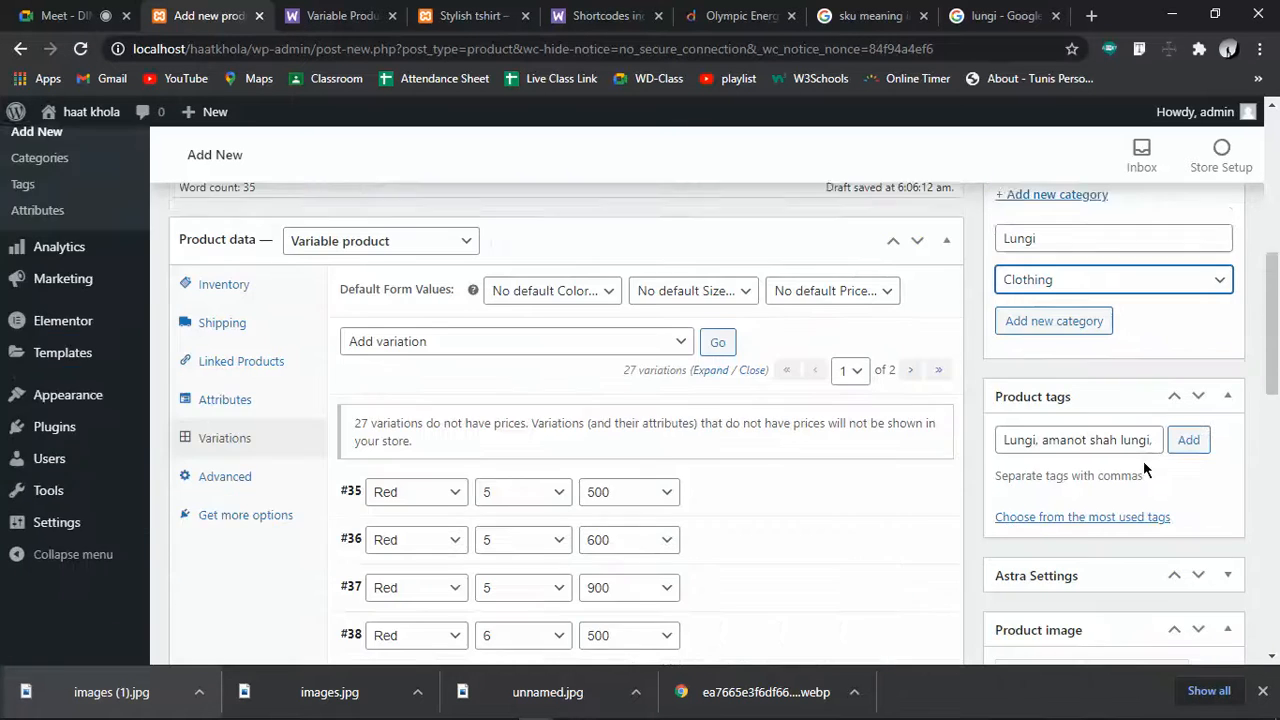
left_click(1008, 304)
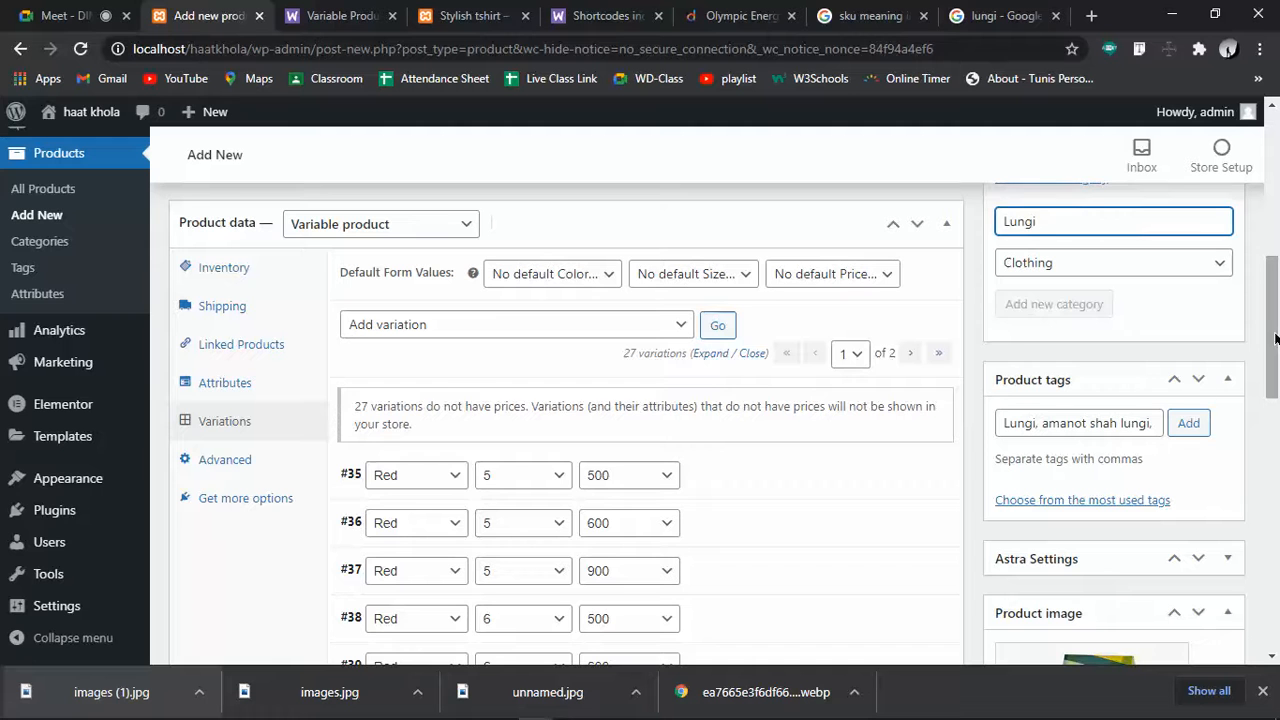
left_click_drag(1274, 332, 1275, 286)
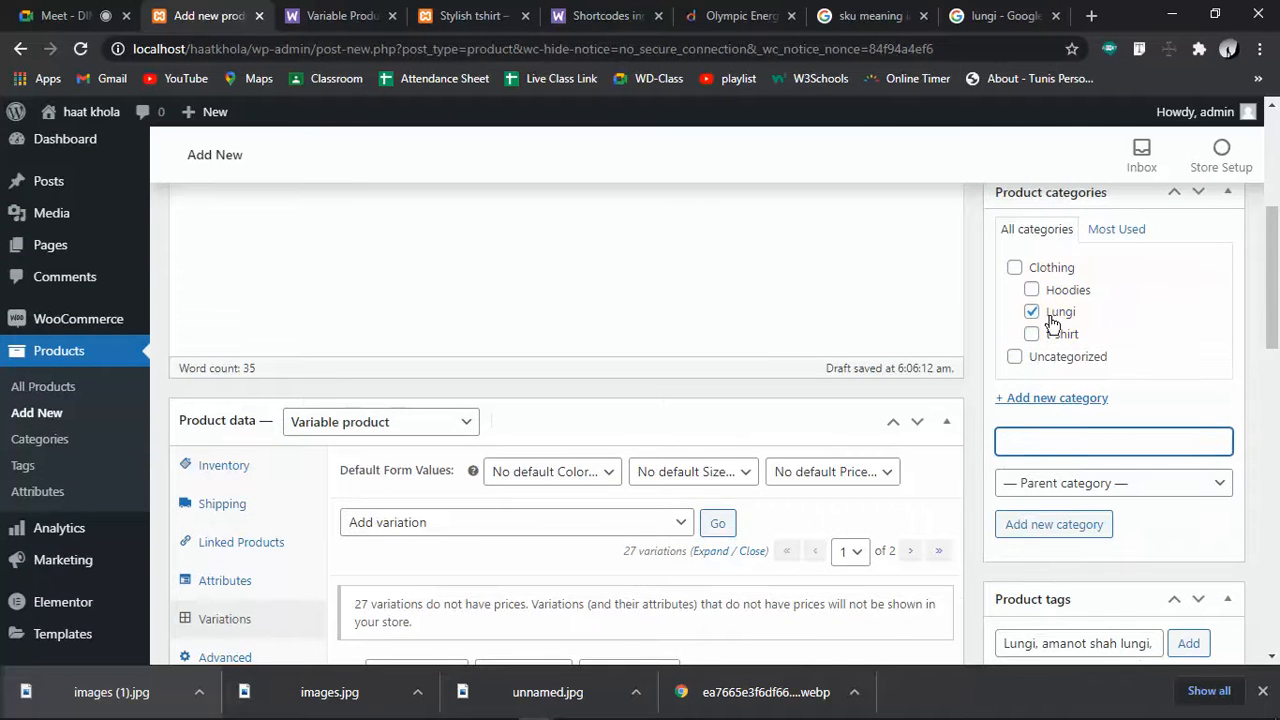
left_click_drag(1275, 318, 1276, 291)
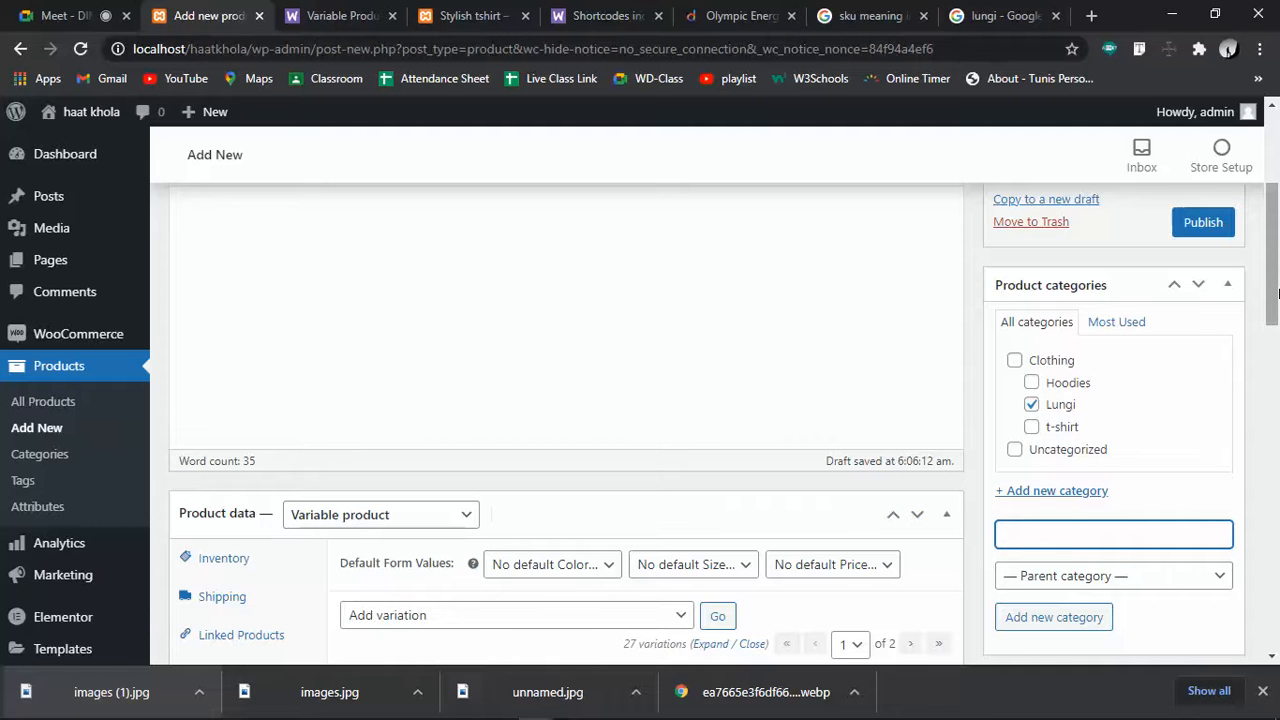
scroll(1192, 418, "up", 2)
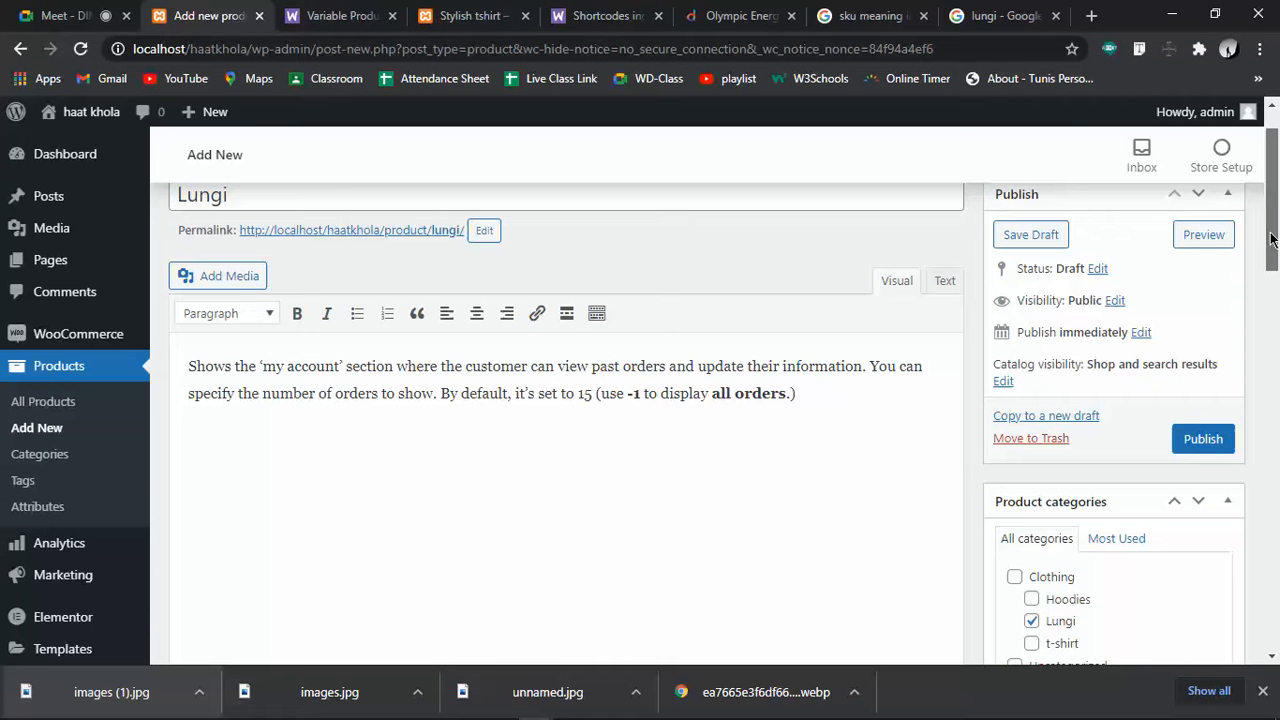
Publish the Lungi product and dismiss the browser's downloads bar
left_click(1192, 438)
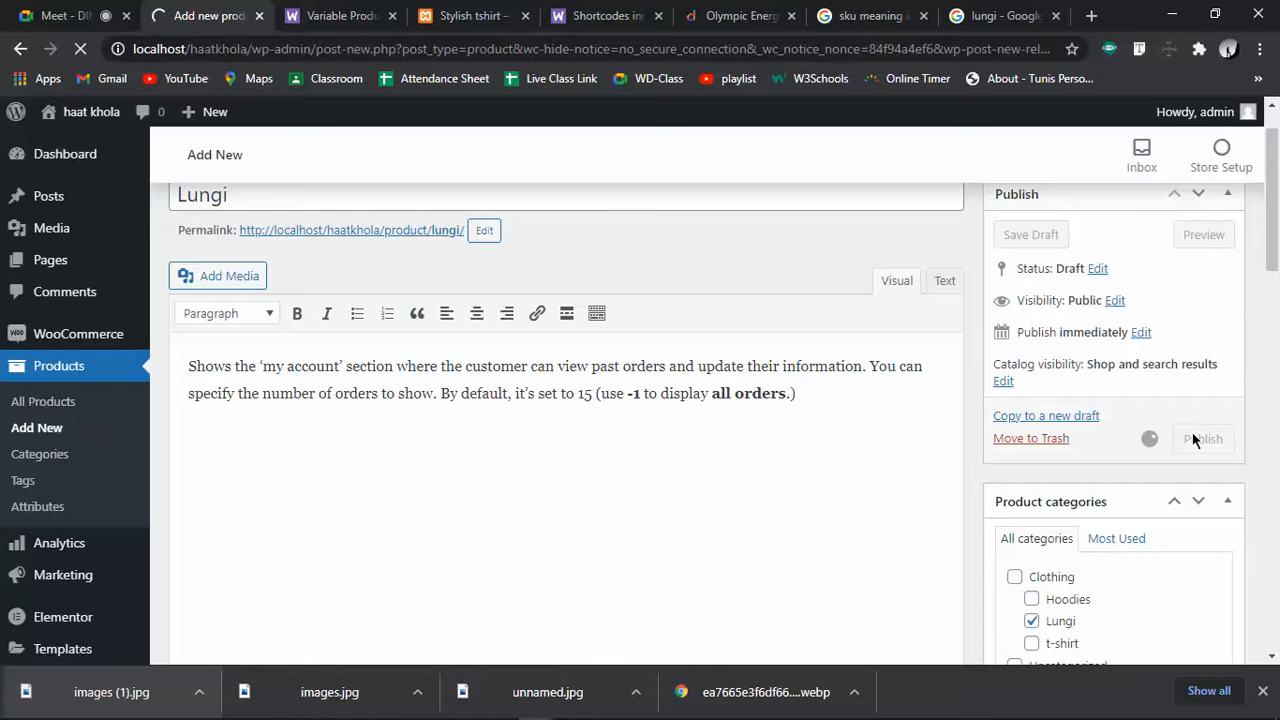
left_click(1264, 692)
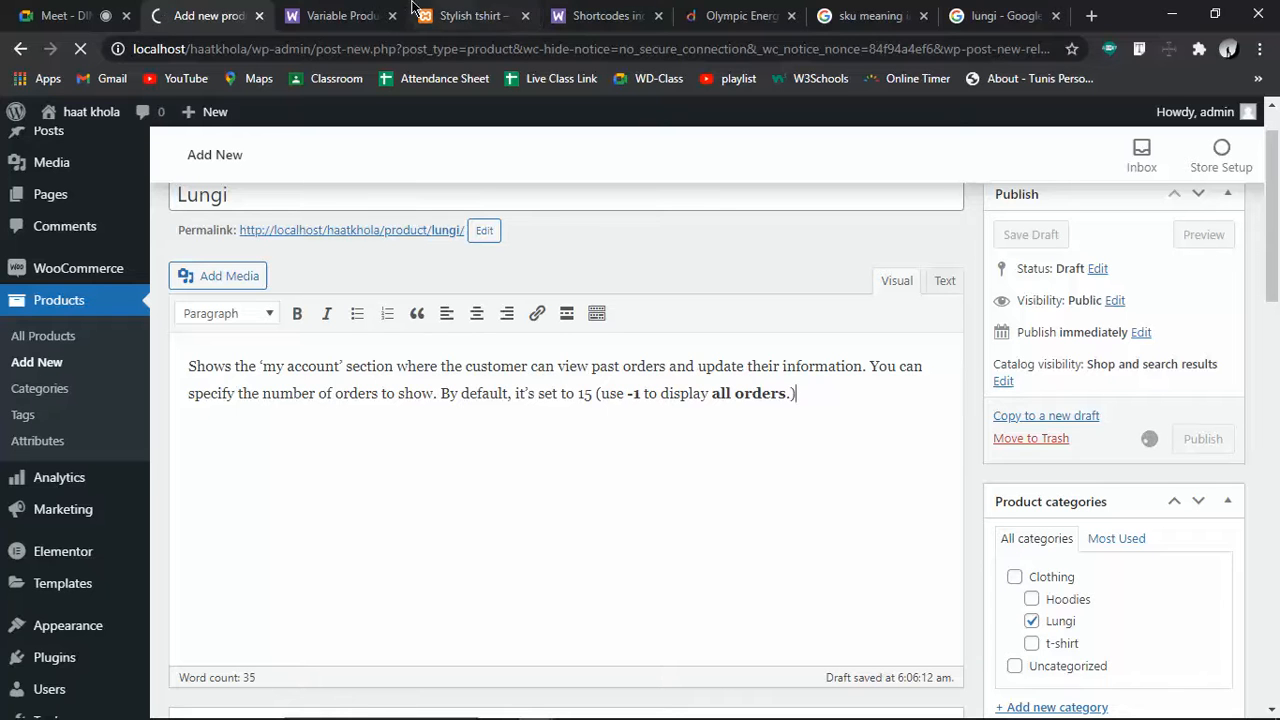
mouse_move(982, 718)
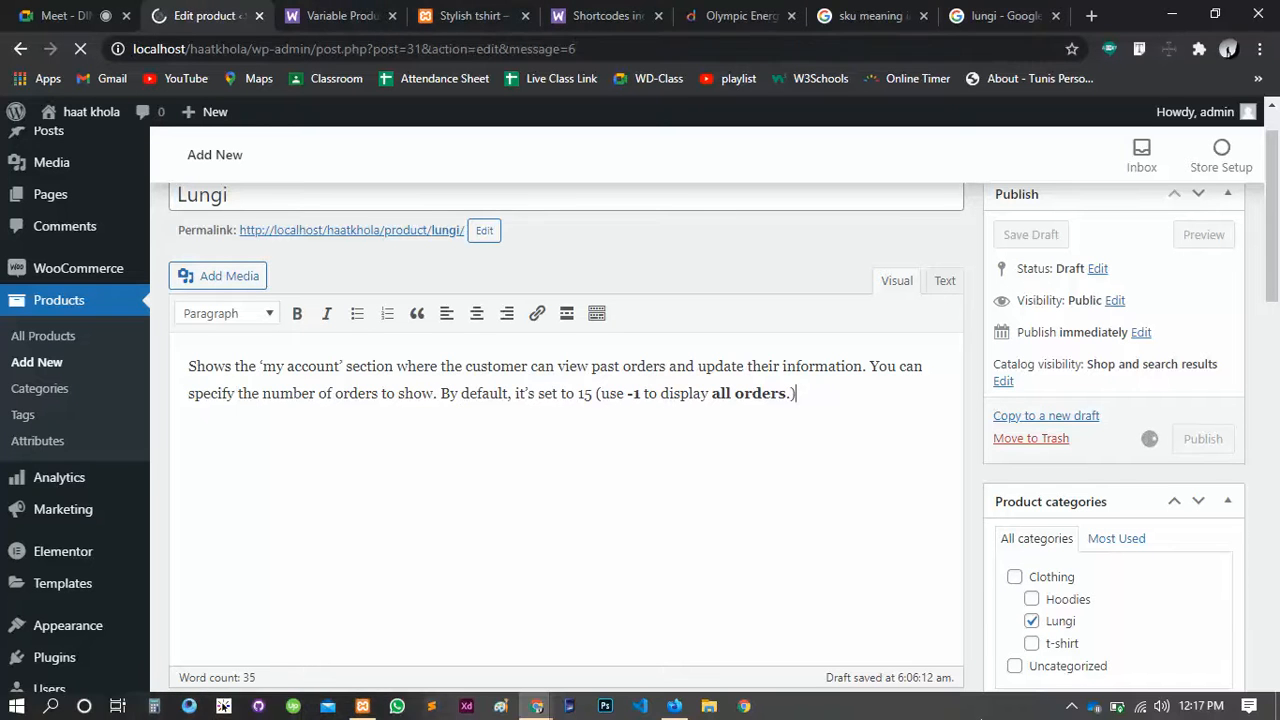
left_click(329, 8)
Reload the Stylish tshirt page and check that Lungi appears on the shop home page, then return to its editor
left_click(484, 14)
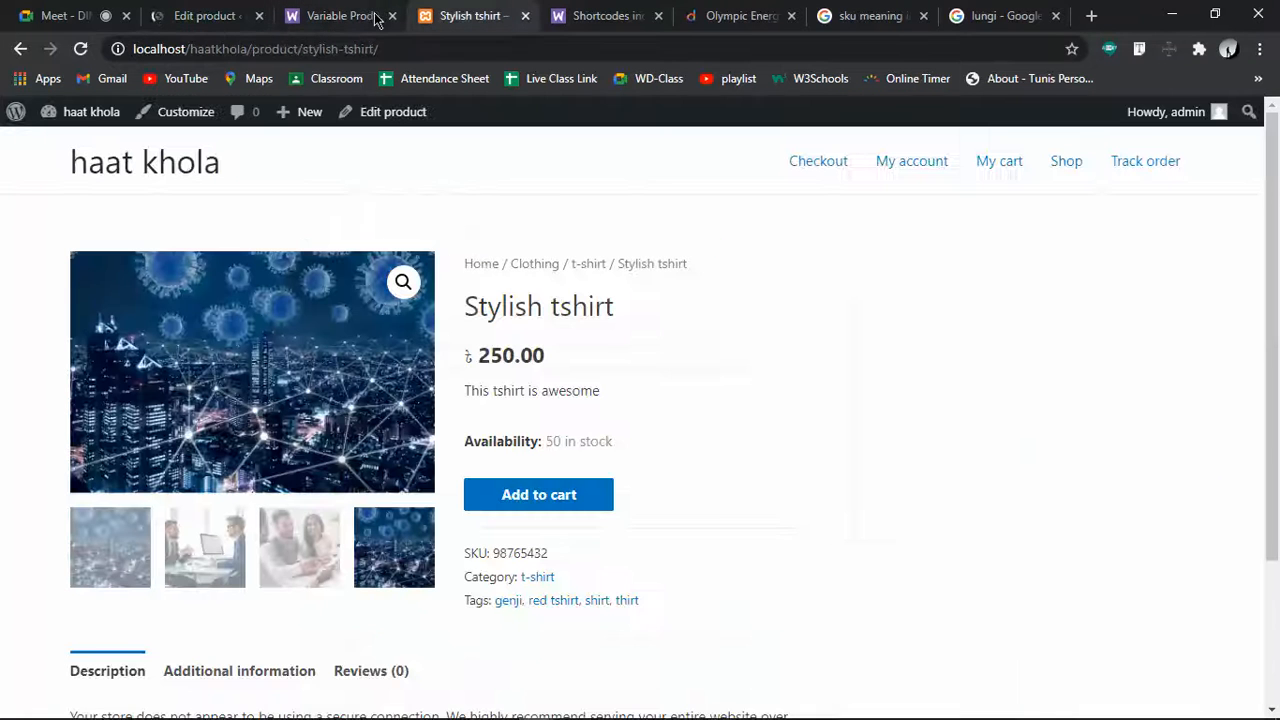
left_click(82, 49)
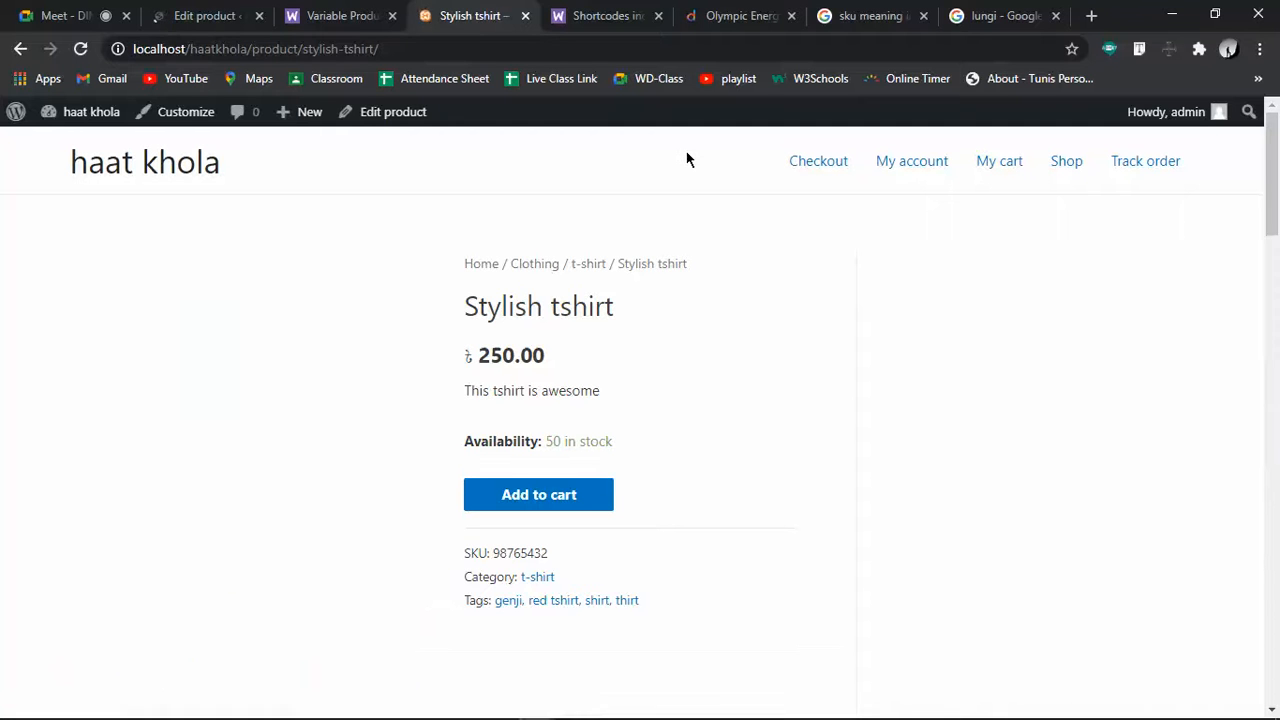
left_click(146, 167)
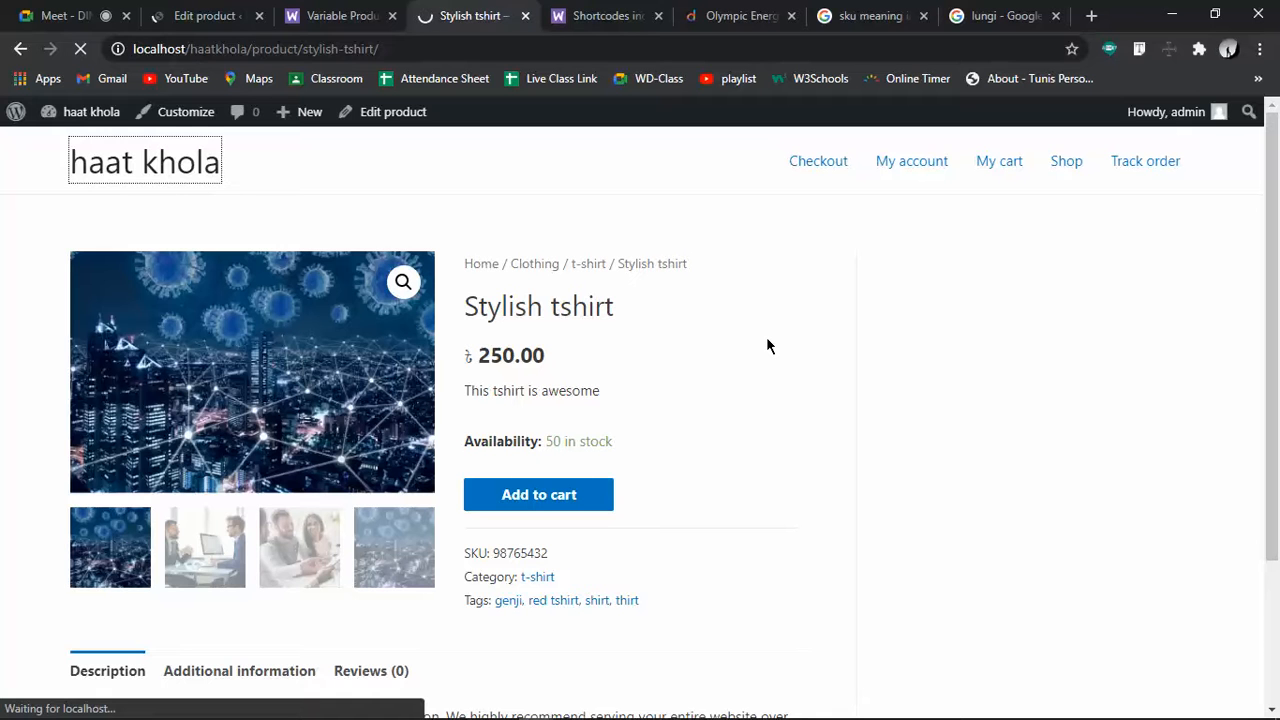
scroll(767, 336, "down", 3)
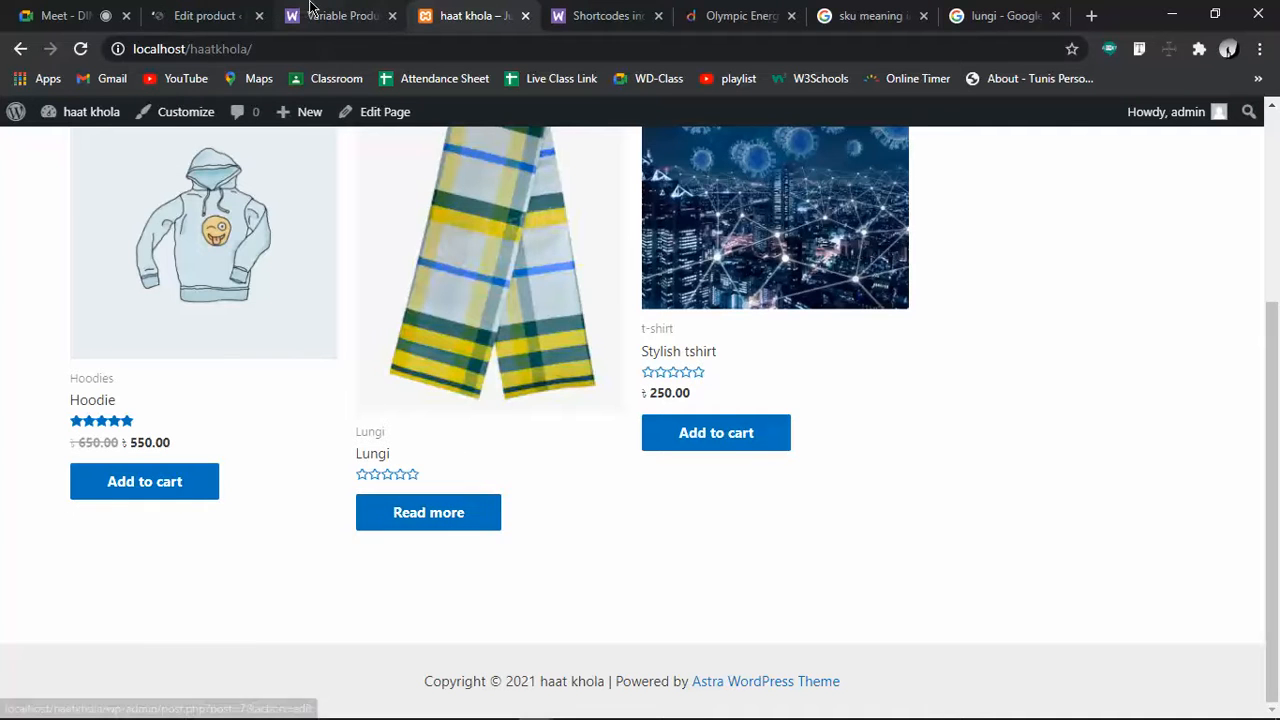
left_click(192, 10)
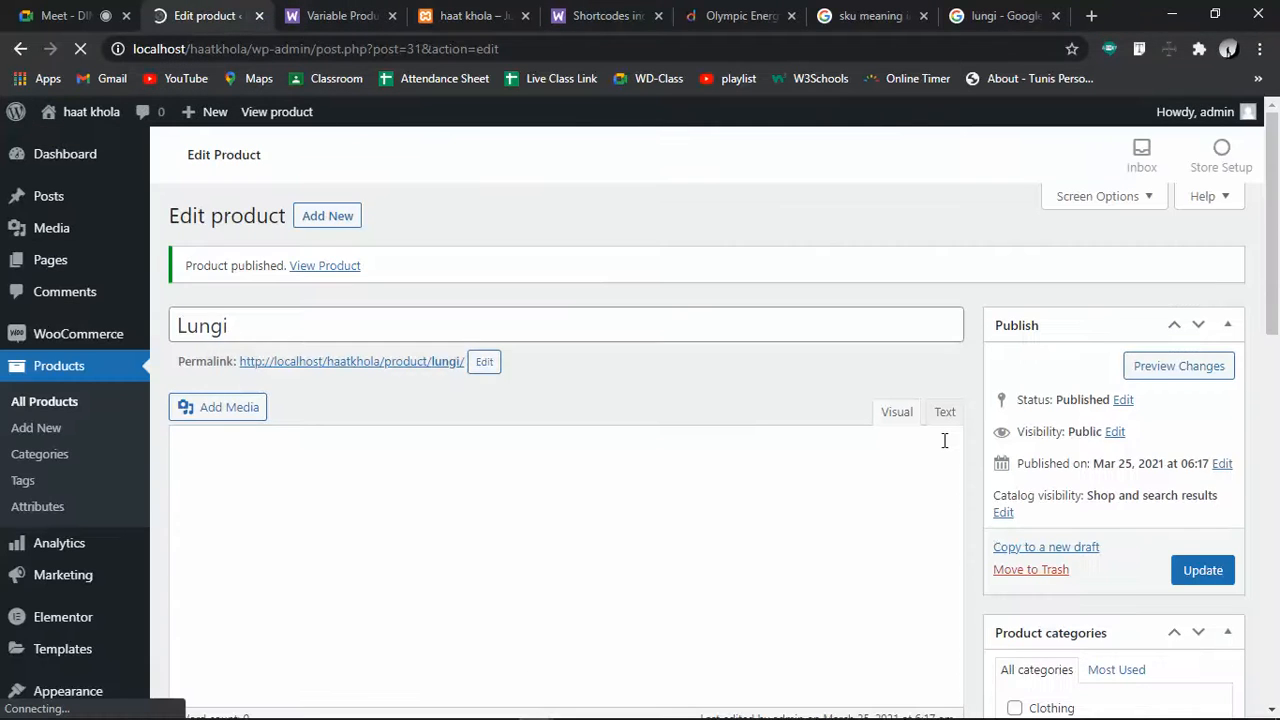
scroll(943, 440, "down", 3)
scroll(946, 449, "down", 3)
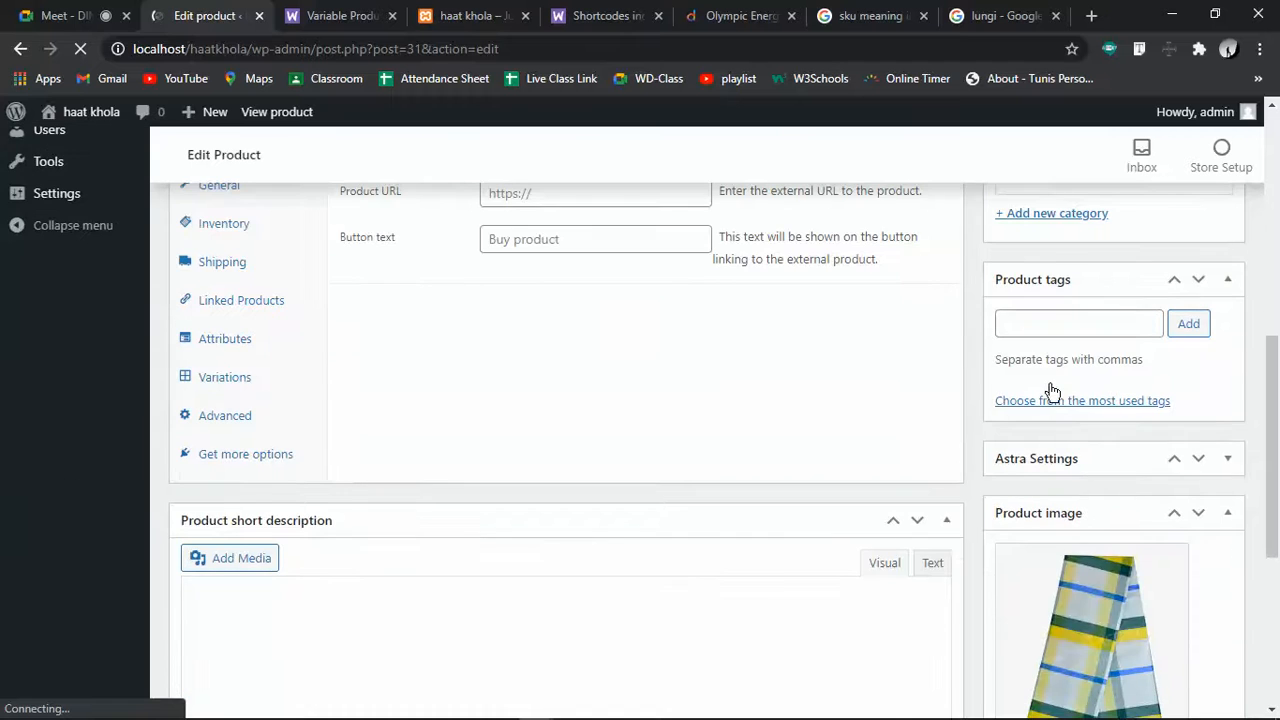
scroll(1057, 394, "up", 1)
scroll(1051, 392, "down", 3)
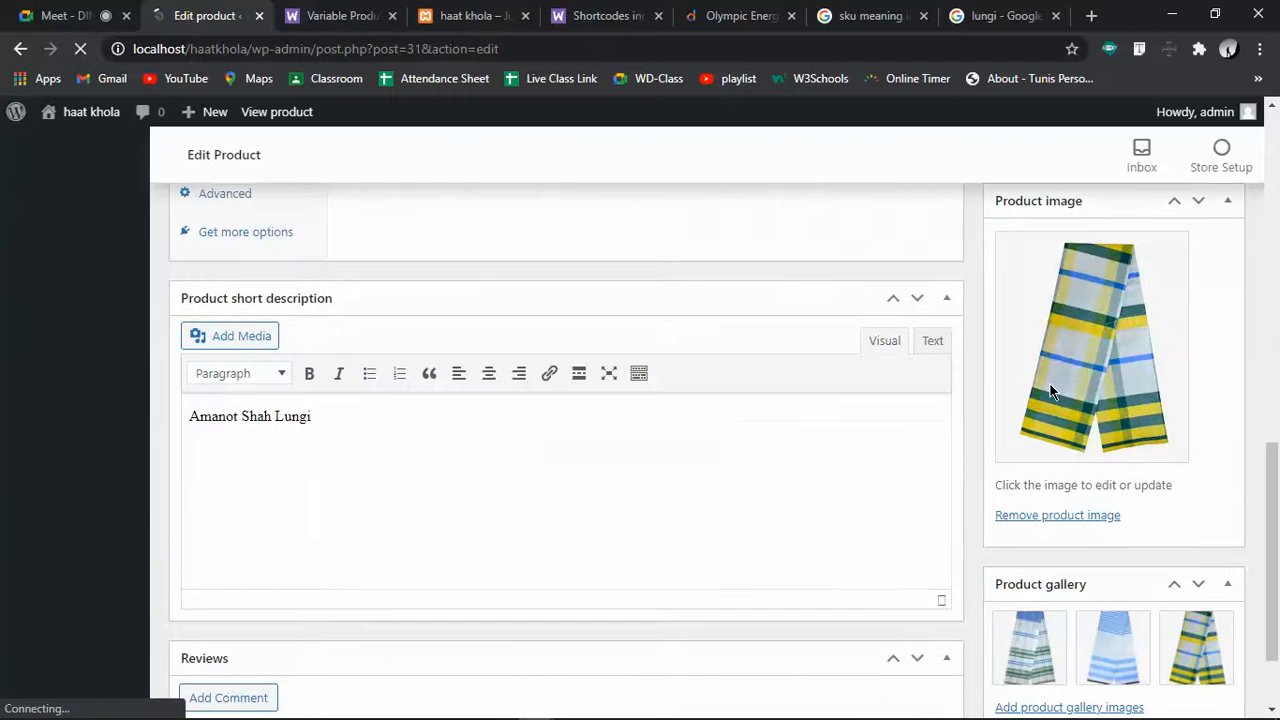
scroll(946, 391, "up", 10)
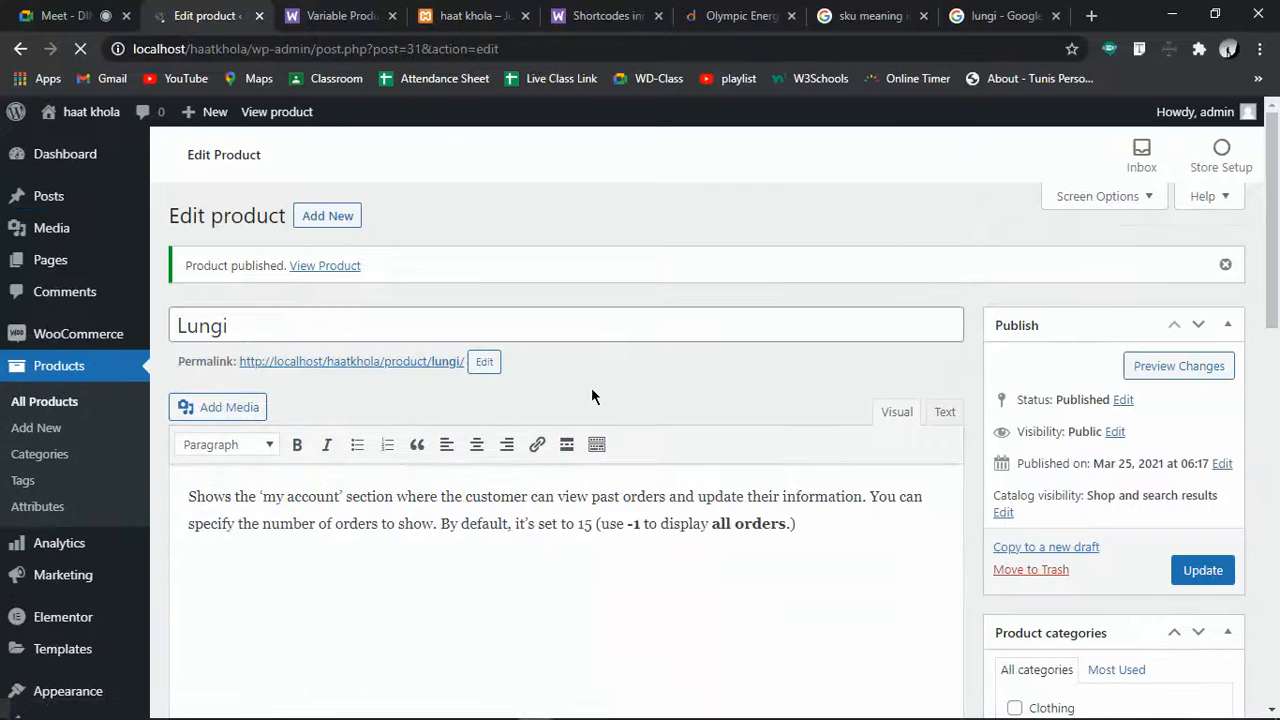
scroll(591, 396, "down", 5)
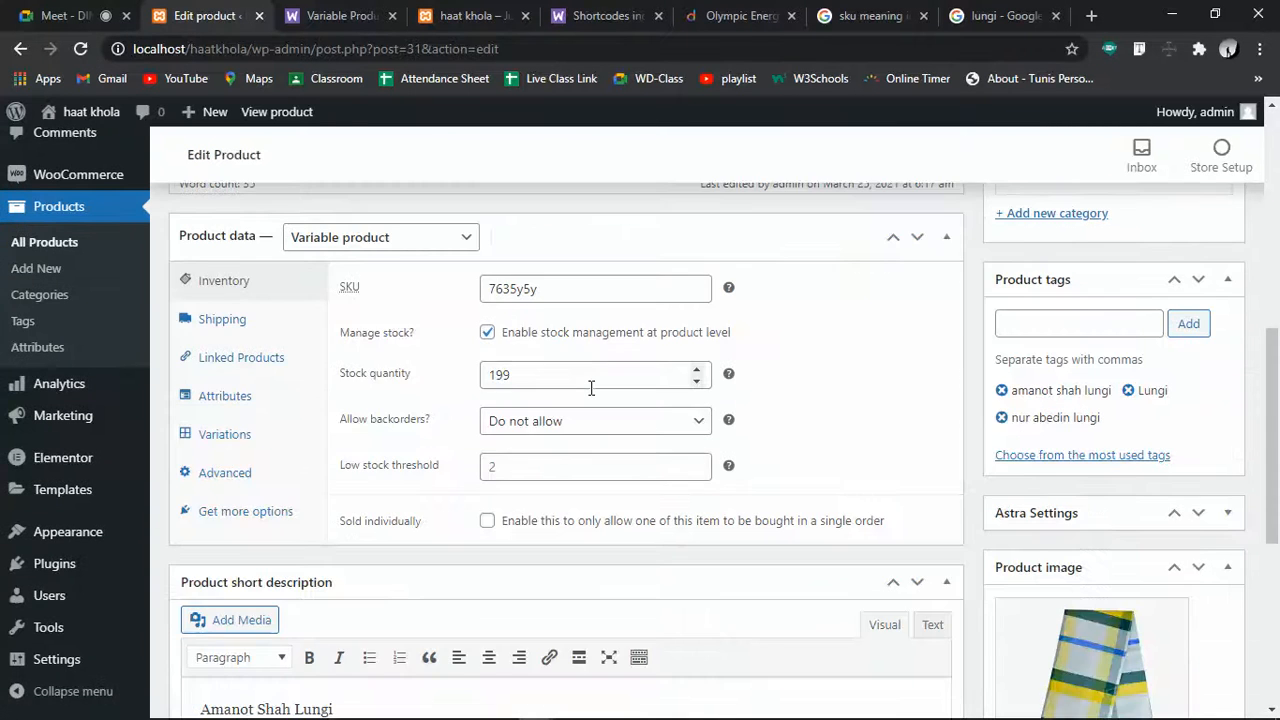
left_click(268, 329)
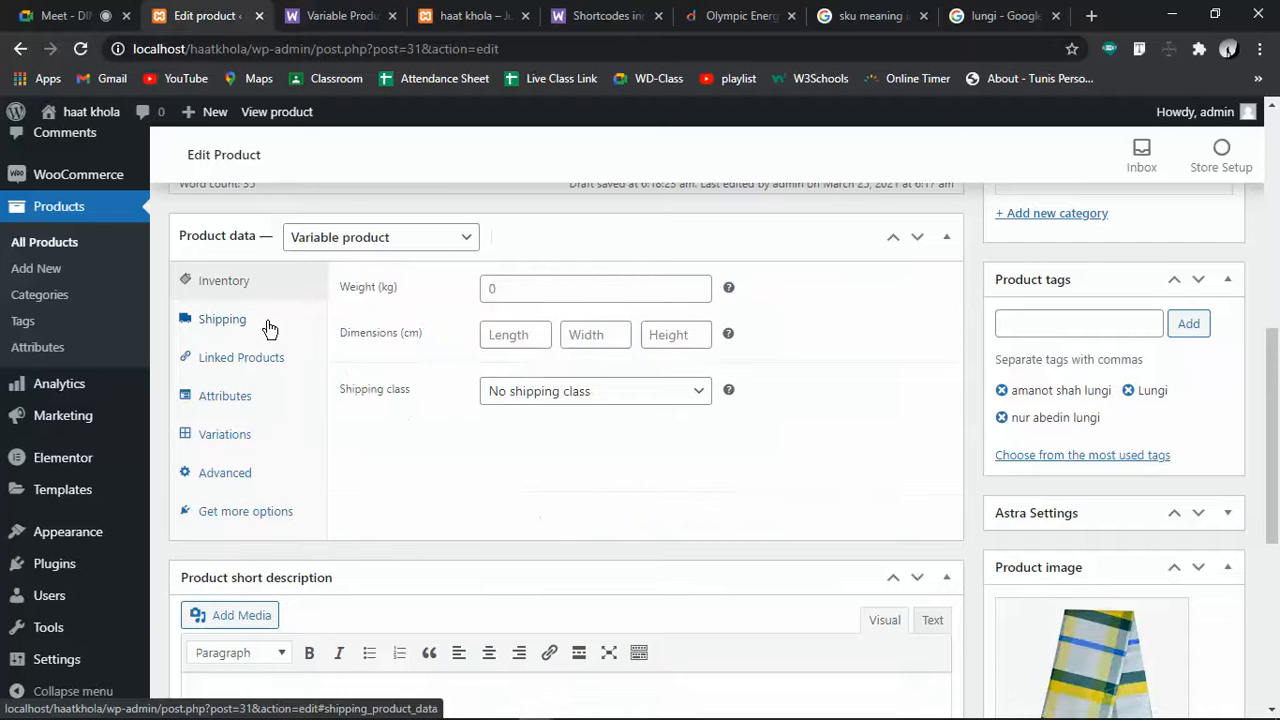
left_click(228, 285)
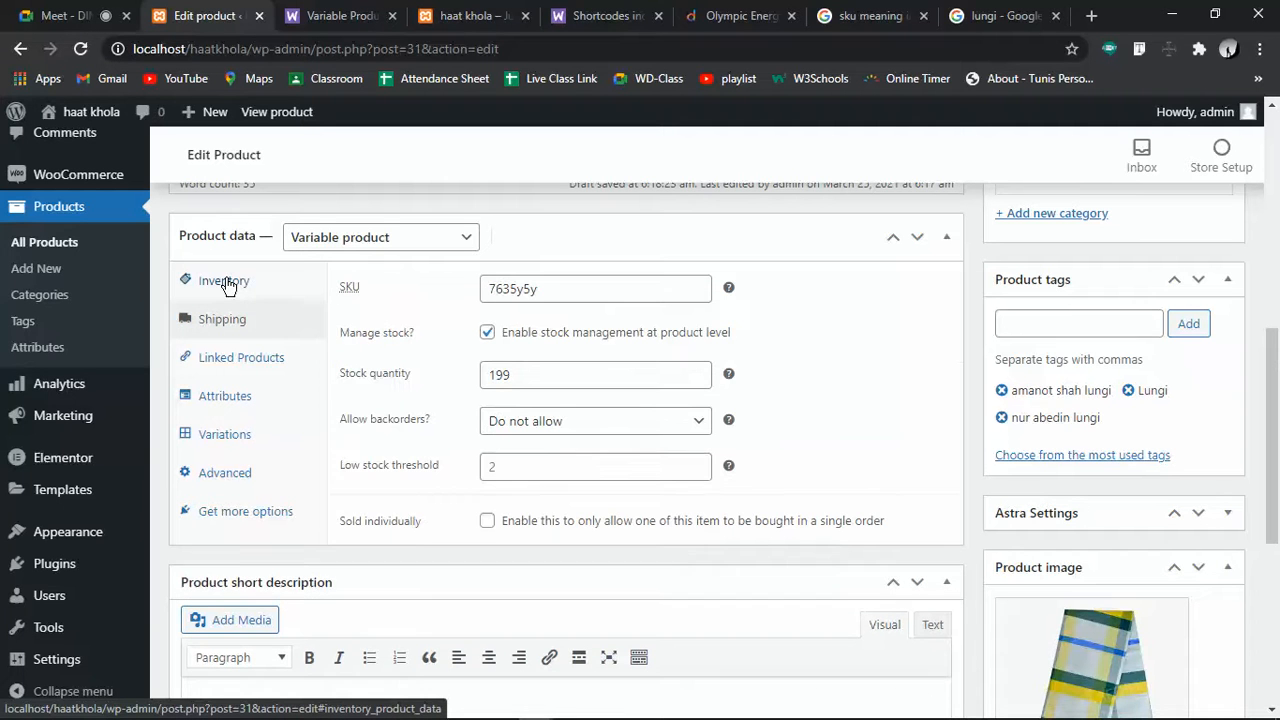
left_click(486, 332)
left_click(486, 332)
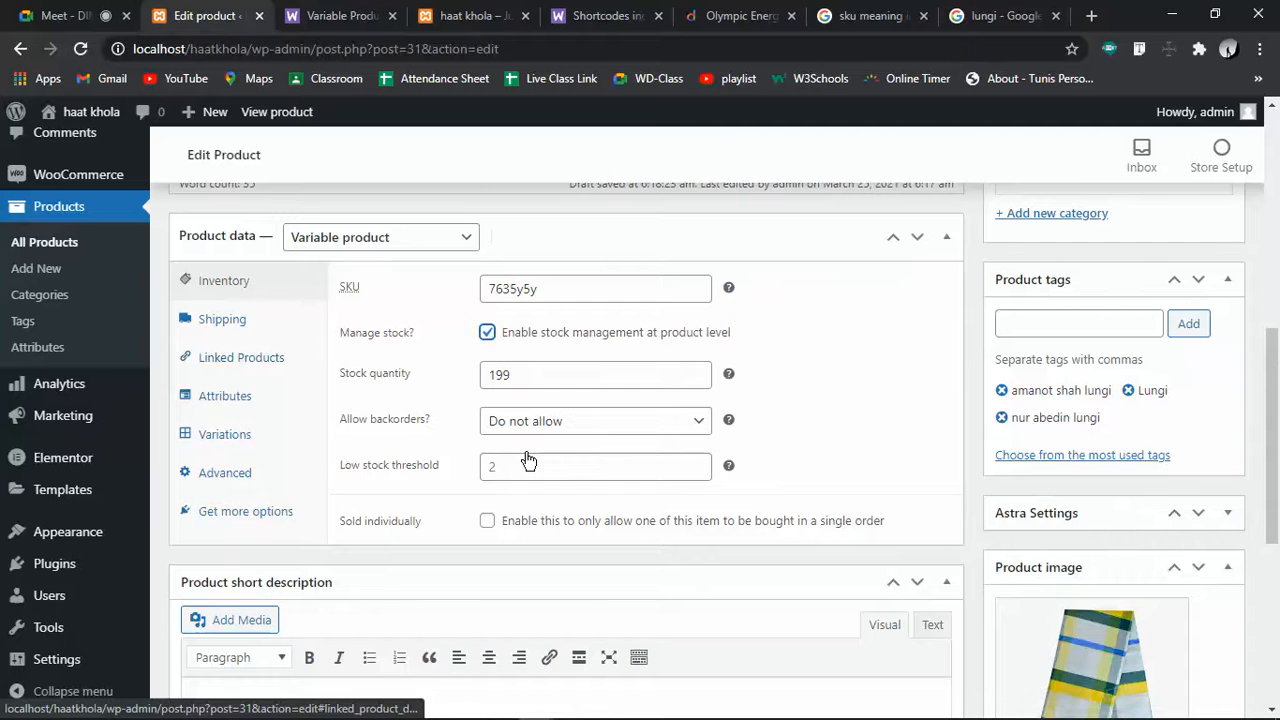
scroll(846, 554, "down", 3)
scroll(697, 506, "down", 2)
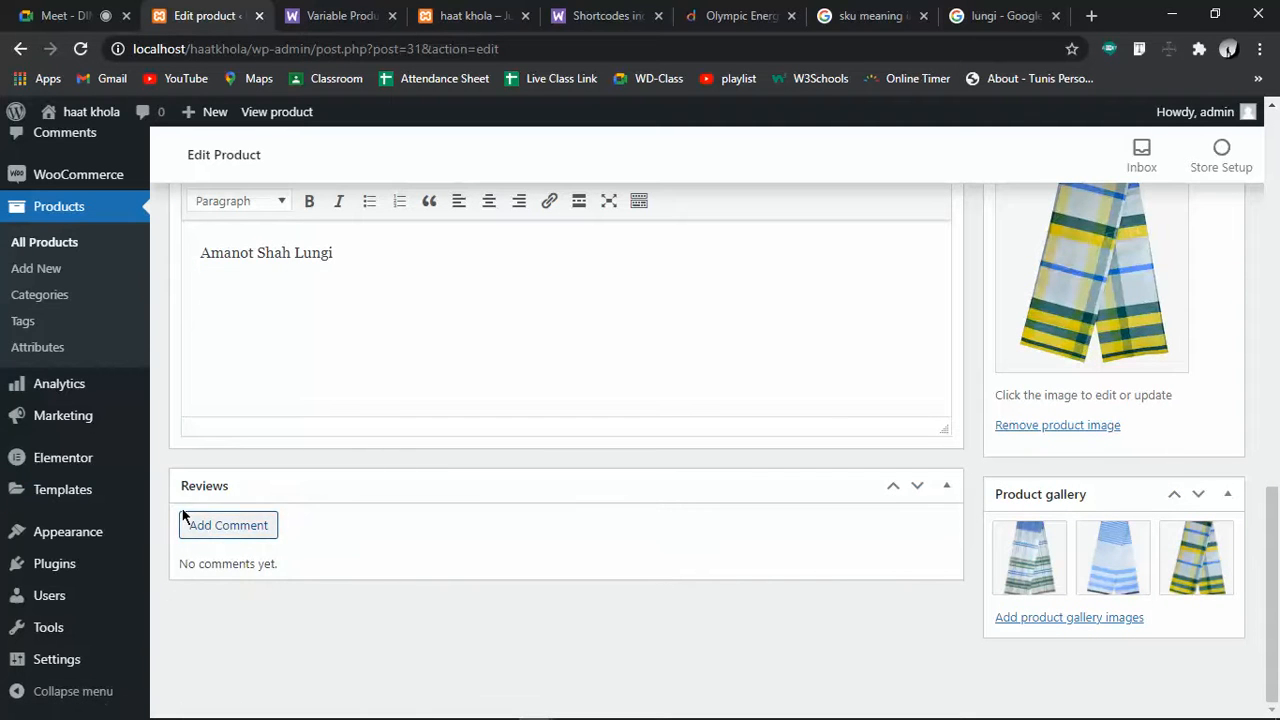
scroll(995, 555, "up", 2)
scroll(995, 557, "up", 10)
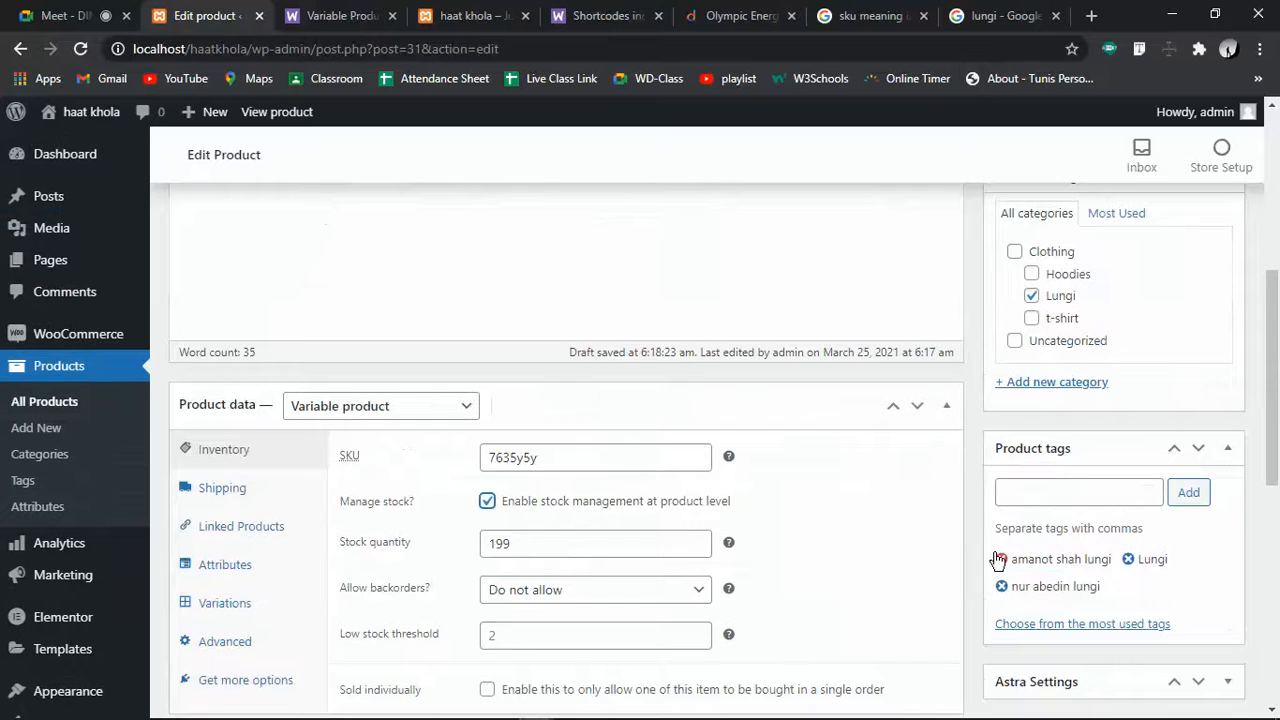
scroll(995, 557, "up", 2)
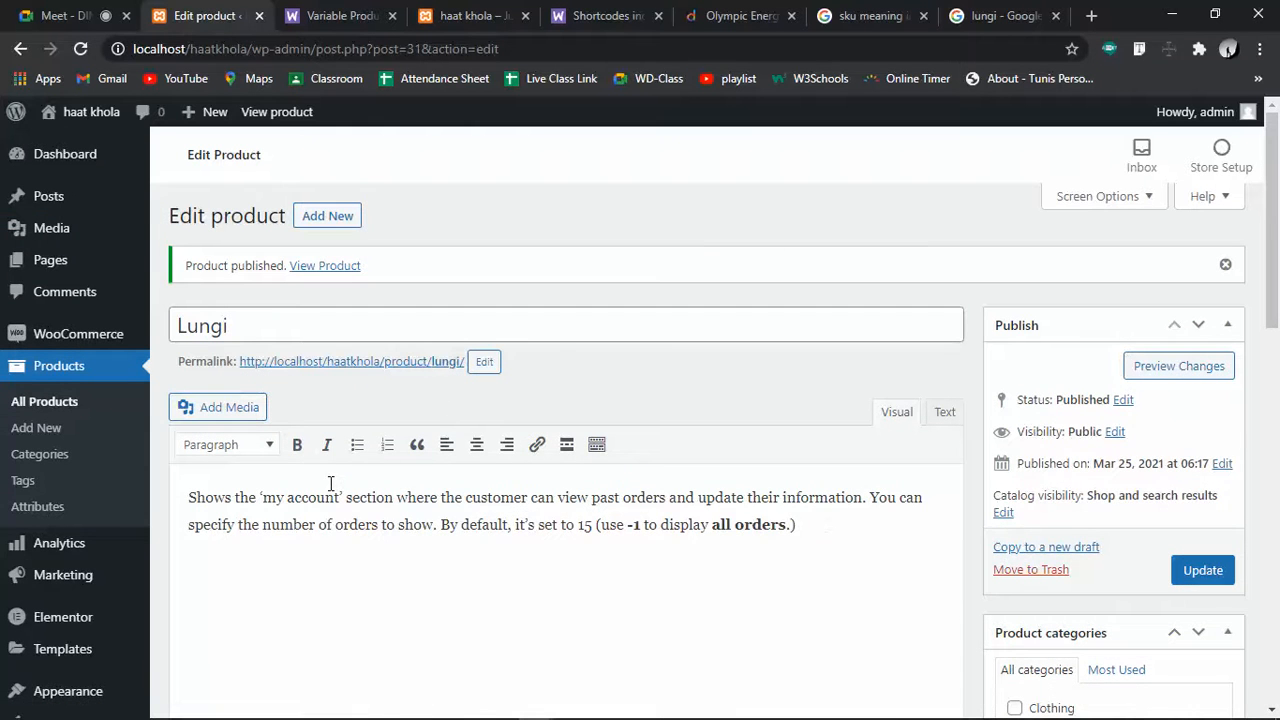
scroll(331, 484, "down", 3)
scroll(331, 484, "up", 3)
scroll(331, 484, "down", 3)
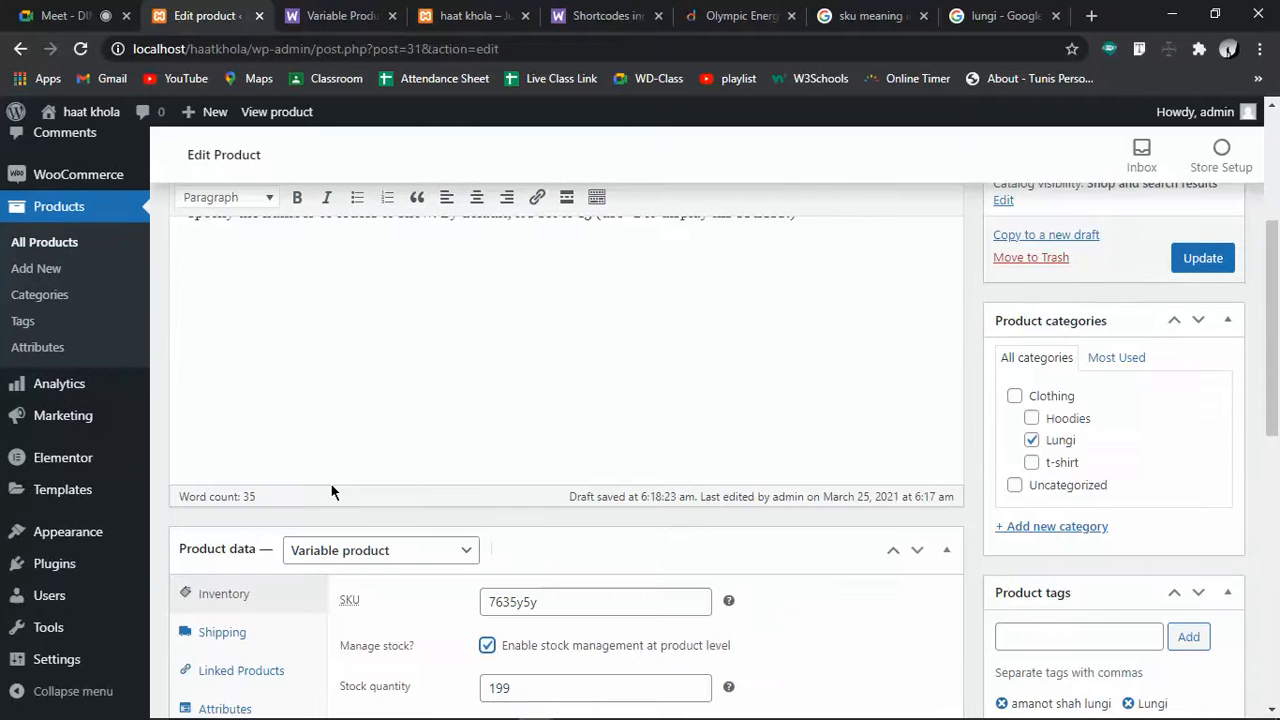
scroll(331, 490, "down", 3)
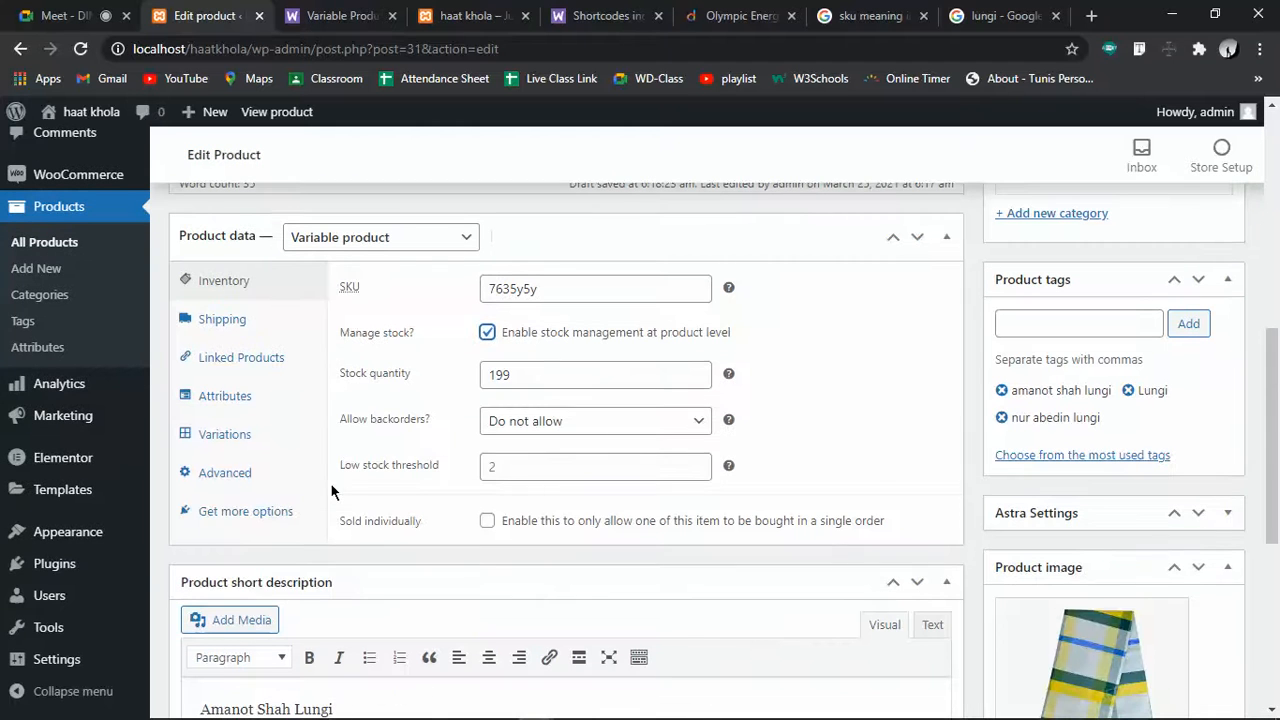
Review Lungi's Shipping, Linked Products, Attributes (Color, Size, Price), 27 Variations and Advanced sections
left_click(220, 322)
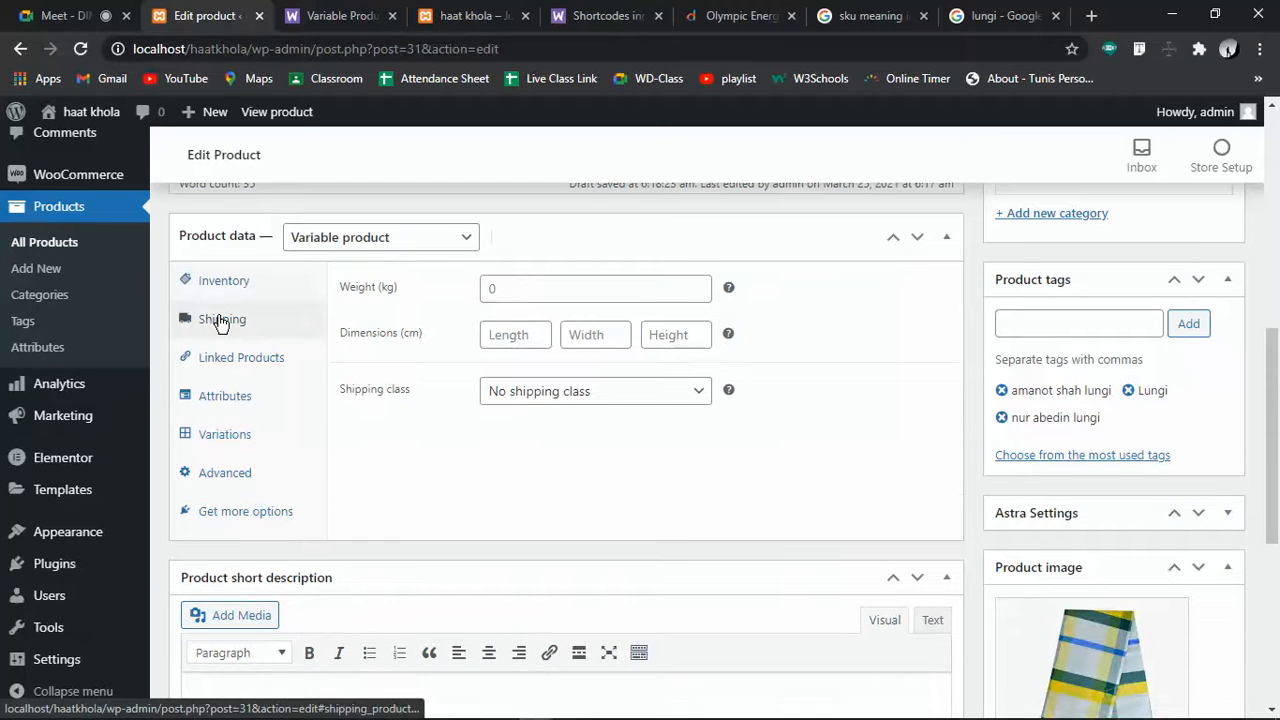
left_click(240, 366)
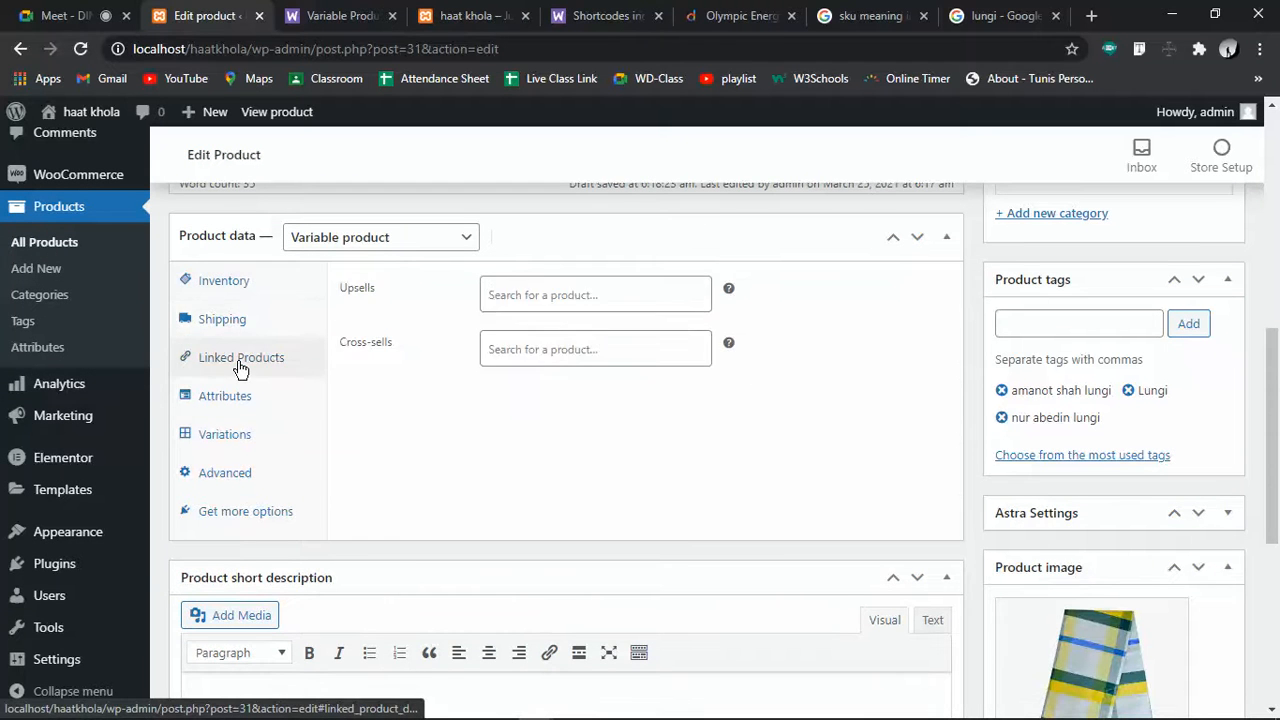
left_click(249, 406)
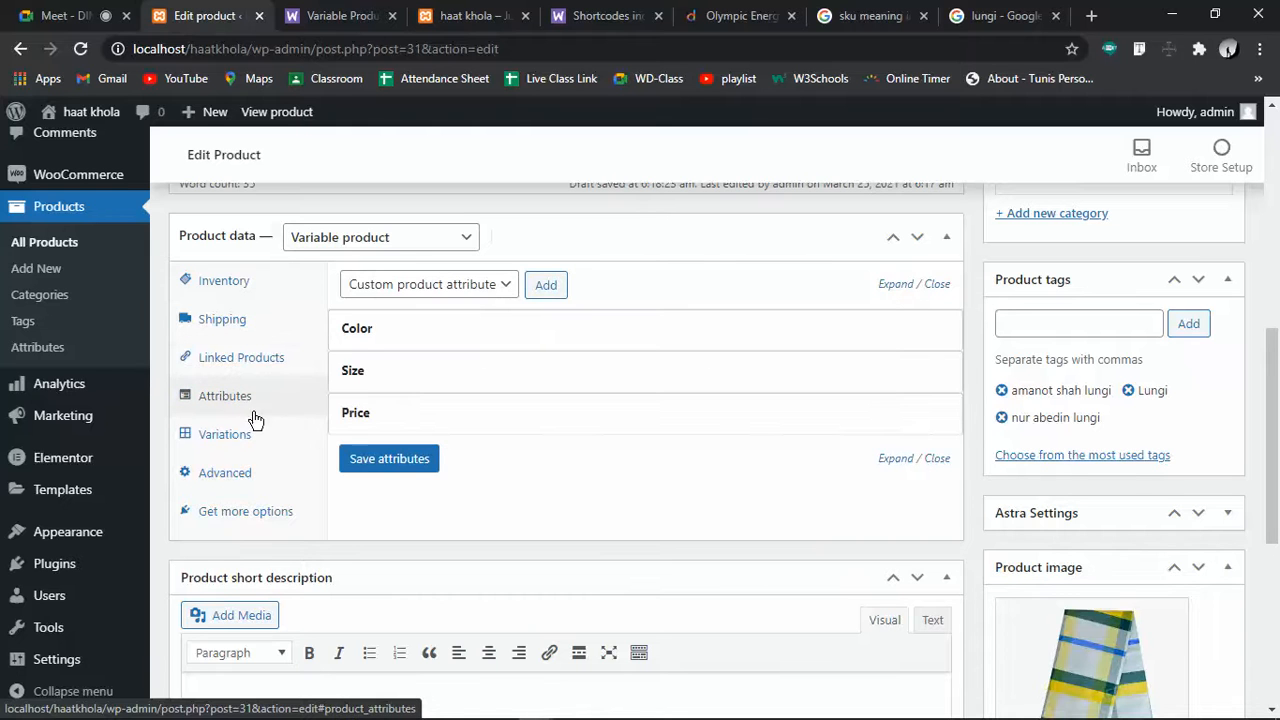
left_click(200, 436)
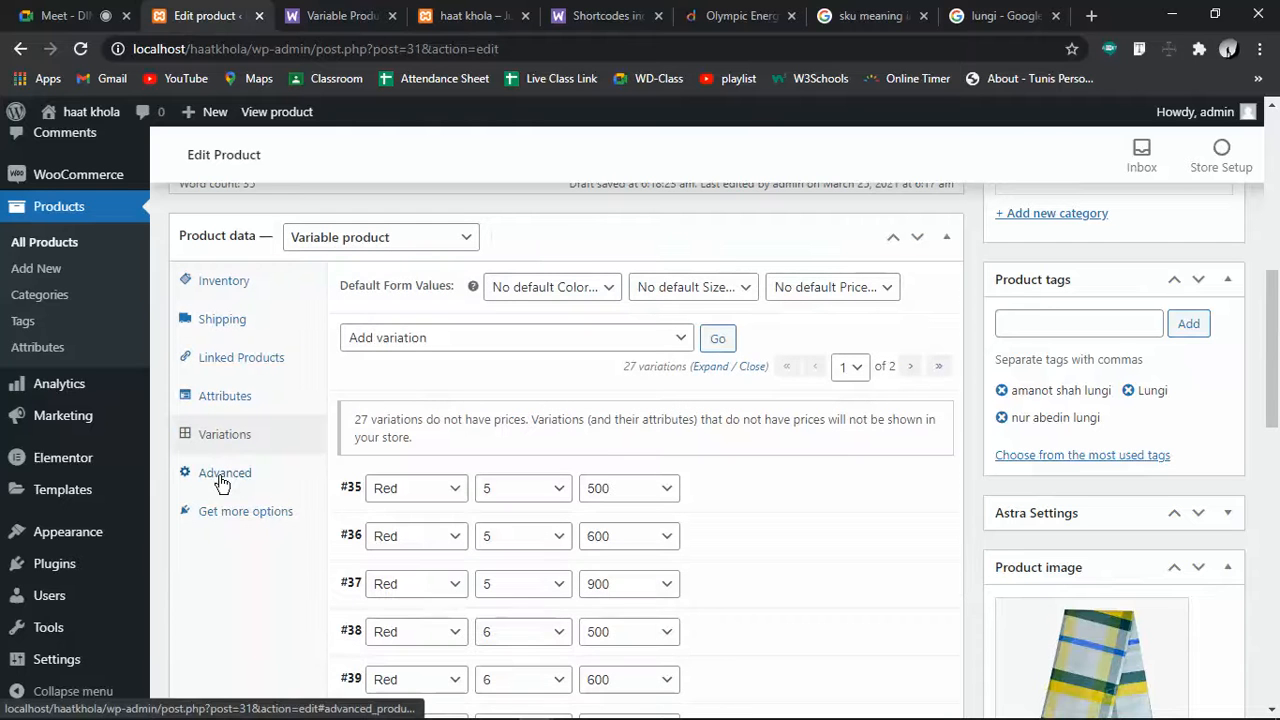
left_click(222, 474)
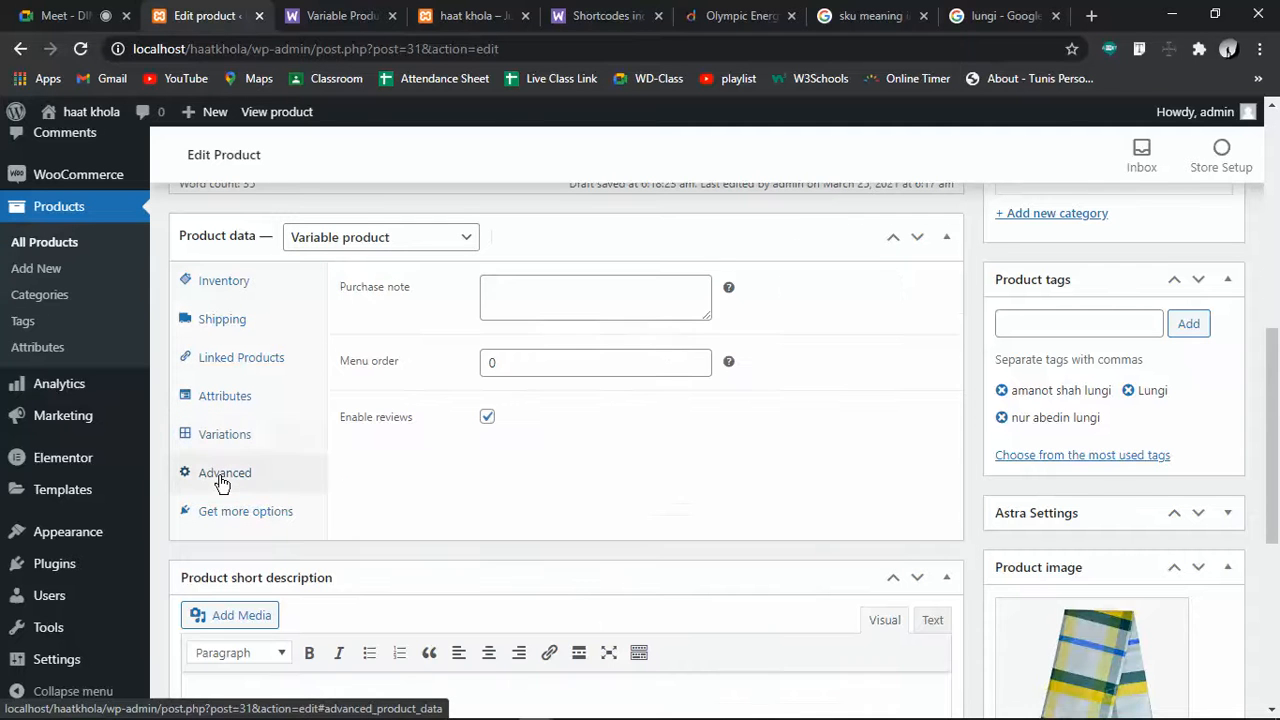
Browse the recommended extensions list, such as One Page Checkout
left_click(231, 527)
scroll(519, 580, "down", 3)
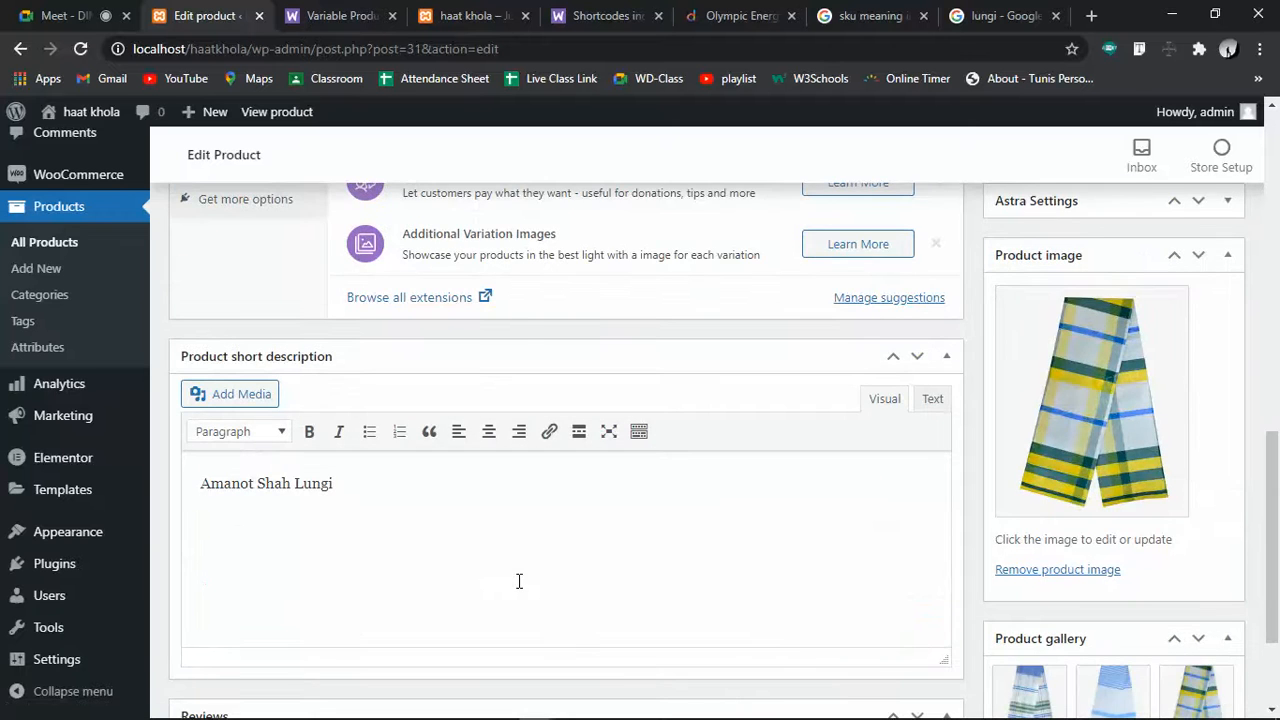
scroll(519, 580, "down", 2)
scroll(519, 580, "up", 3)
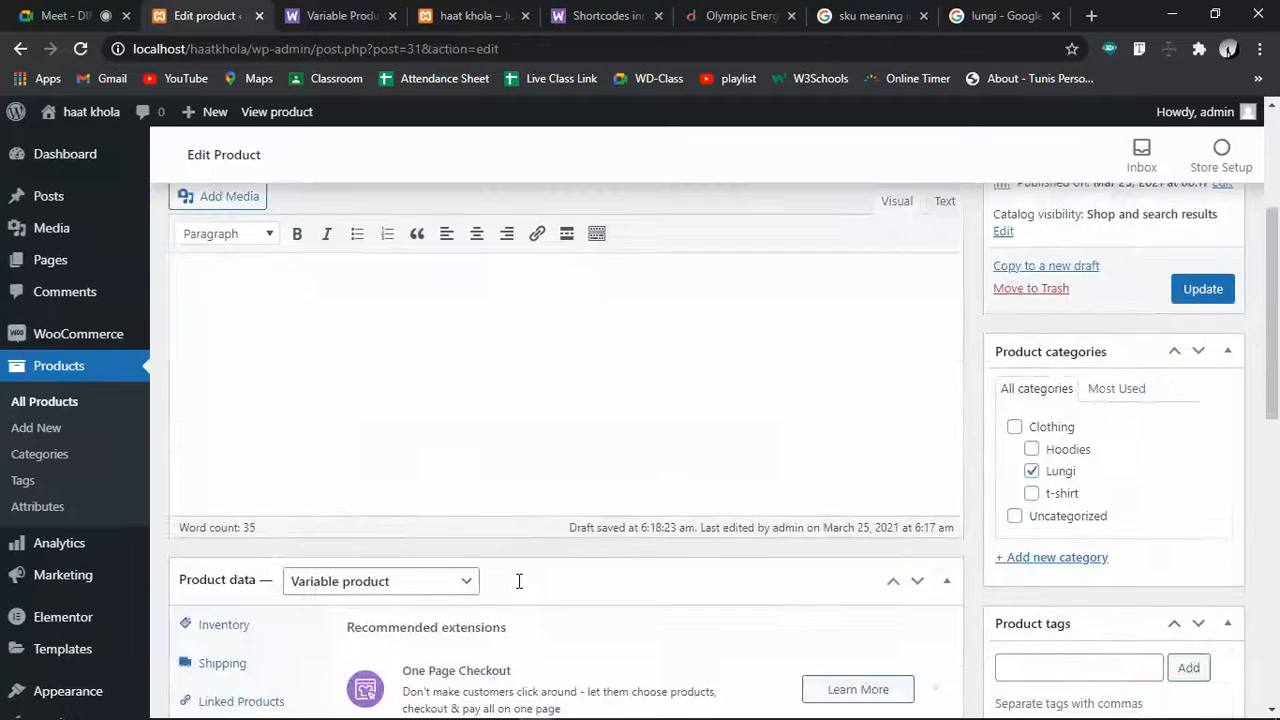
scroll(519, 580, "up", 5)
scroll(519, 580, "down", 6)
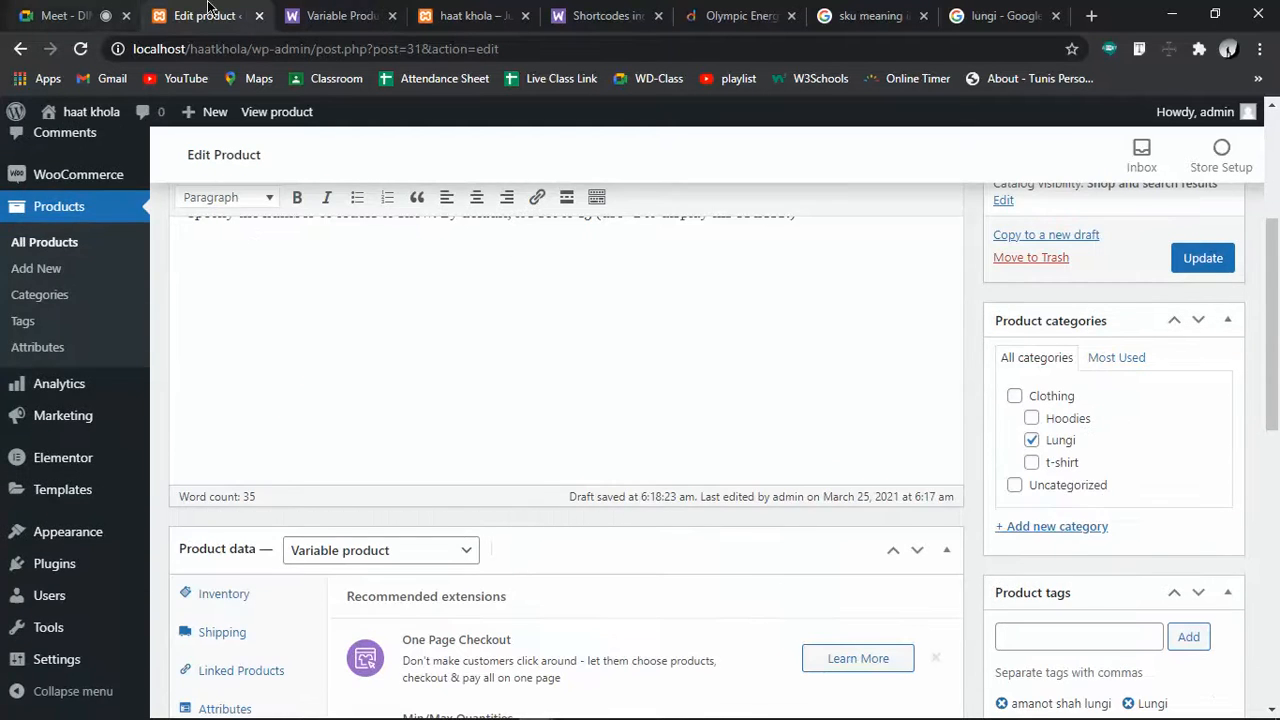
left_click(335, 15)
Open the Lungi product page from the haat khola shop
left_click(208, 12)
left_click(475, 12)
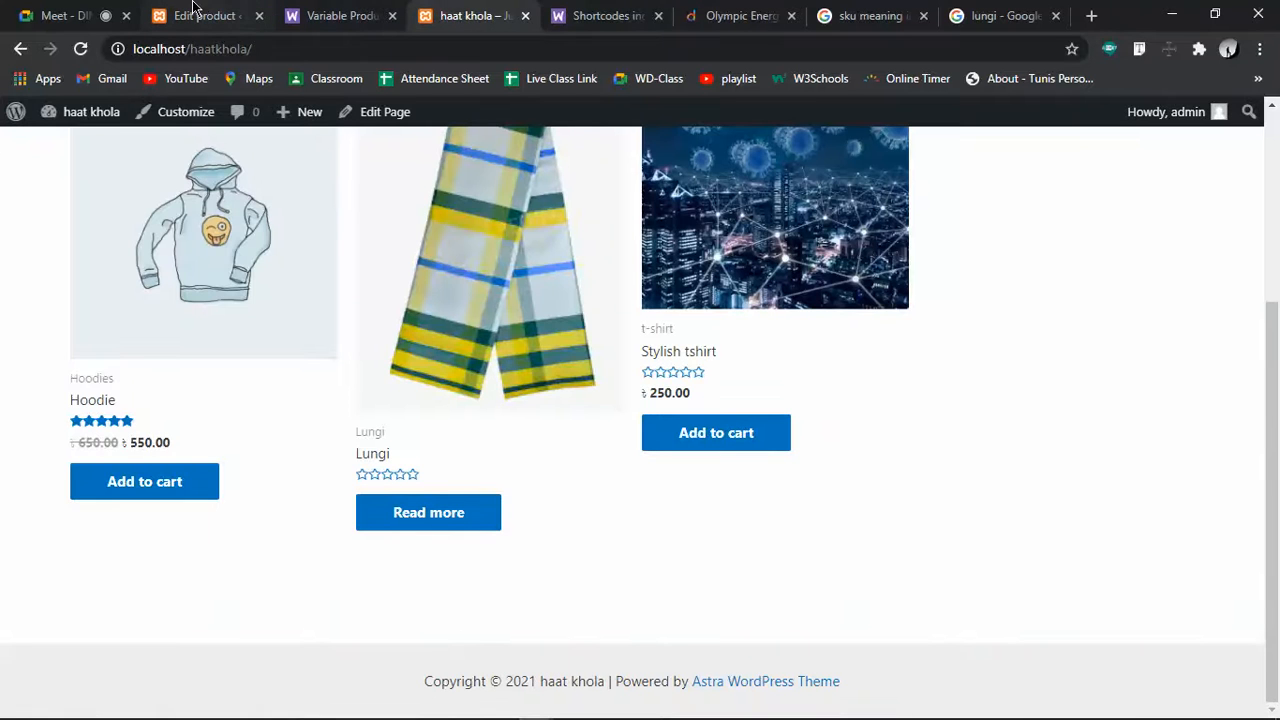
left_click(374, 455)
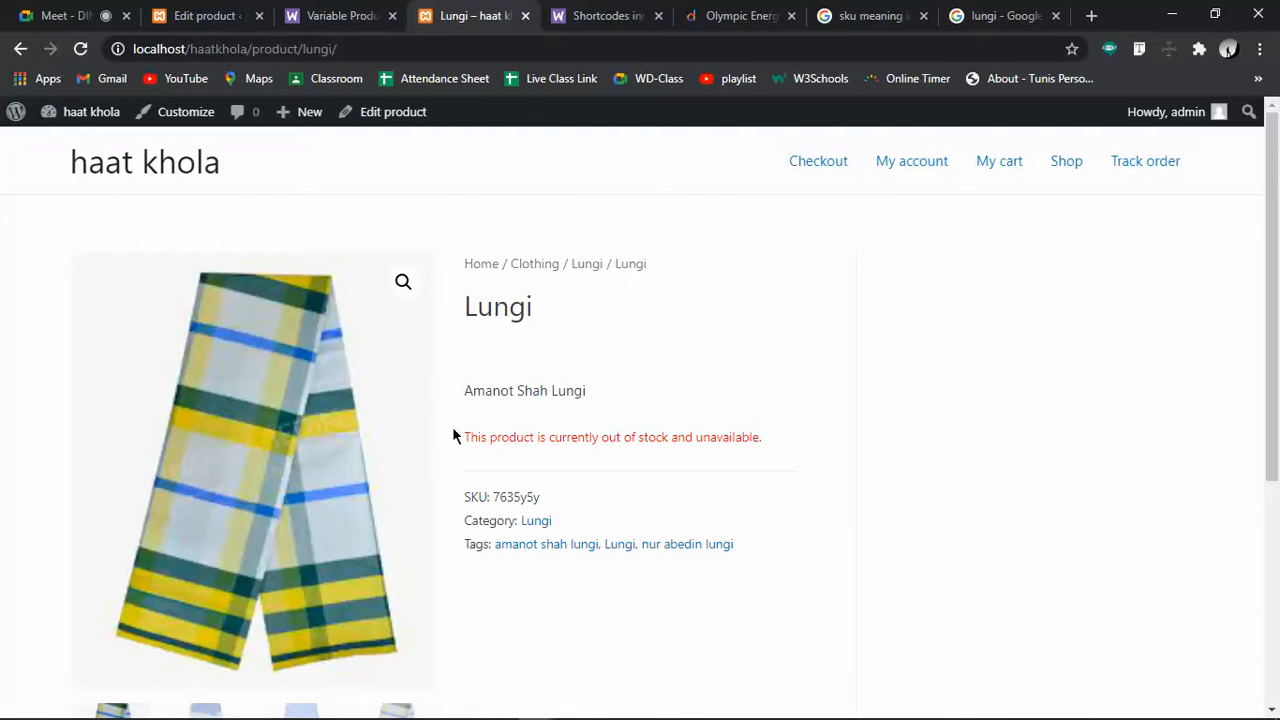
Inspect the out-of-stock notice and product details, and preview the second and third gallery images
left_click_drag(462, 437, 822, 449)
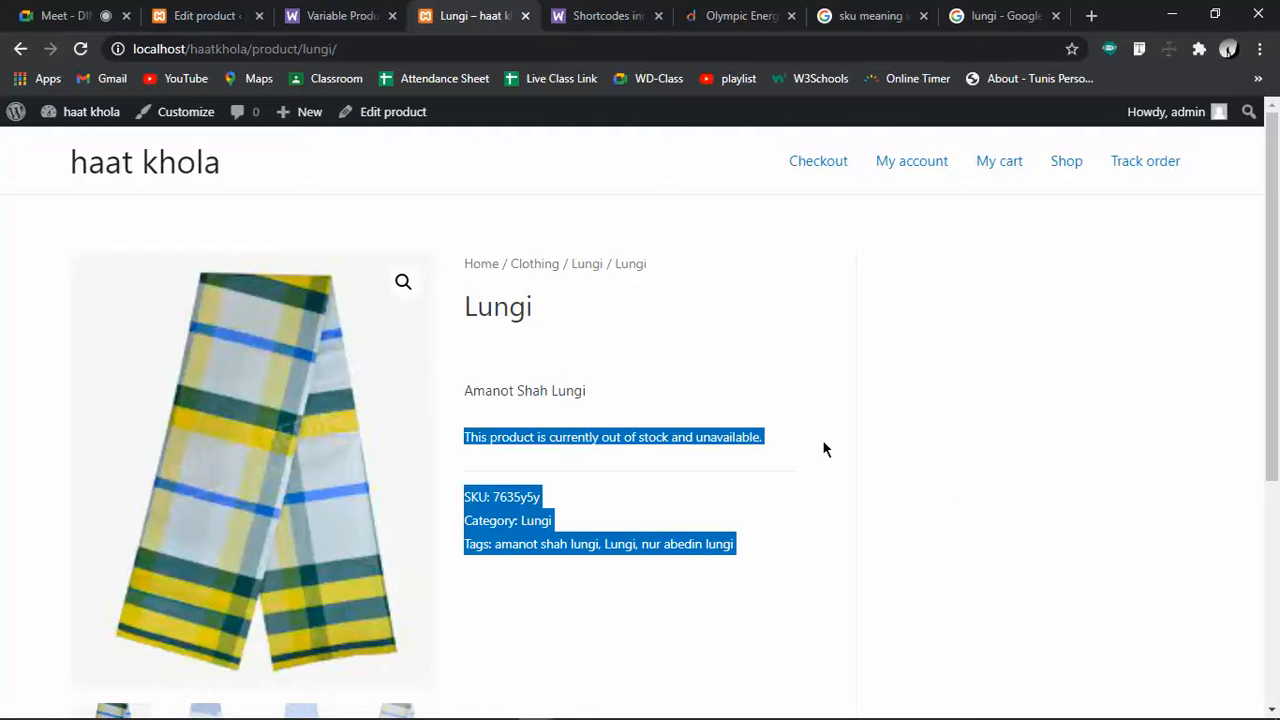
left_click(823, 494)
scroll(608, 518, "down", 1)
scroll(608, 518, "down", 2)
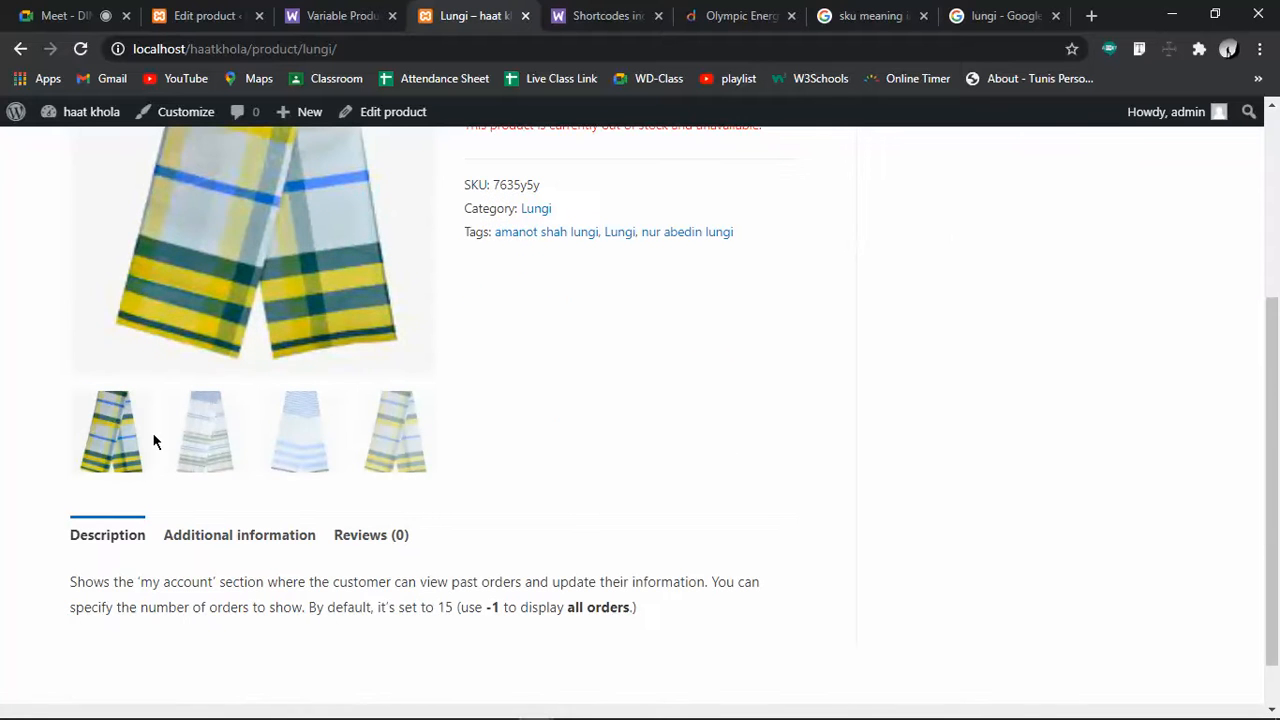
left_click(180, 440)
left_click(273, 449)
scroll(611, 463, "up", 3)
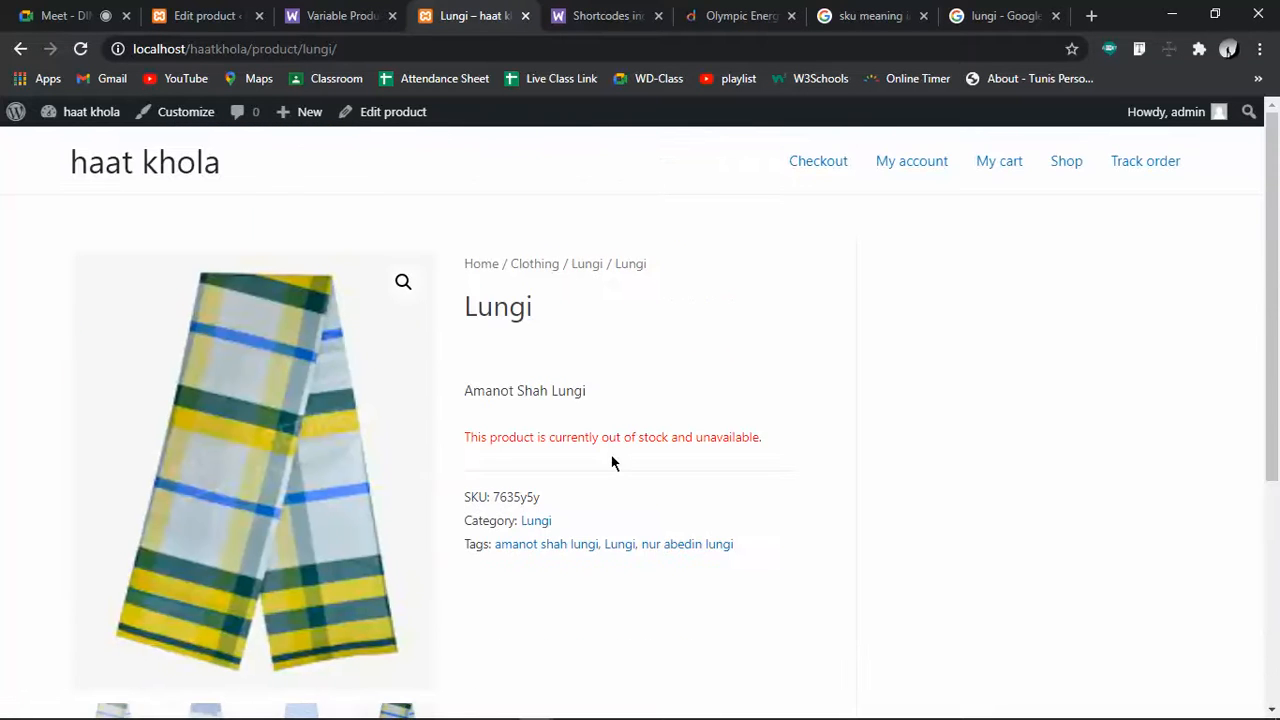
Return to the Lungi product editor after a brief look at the live product page
left_click(212, 15)
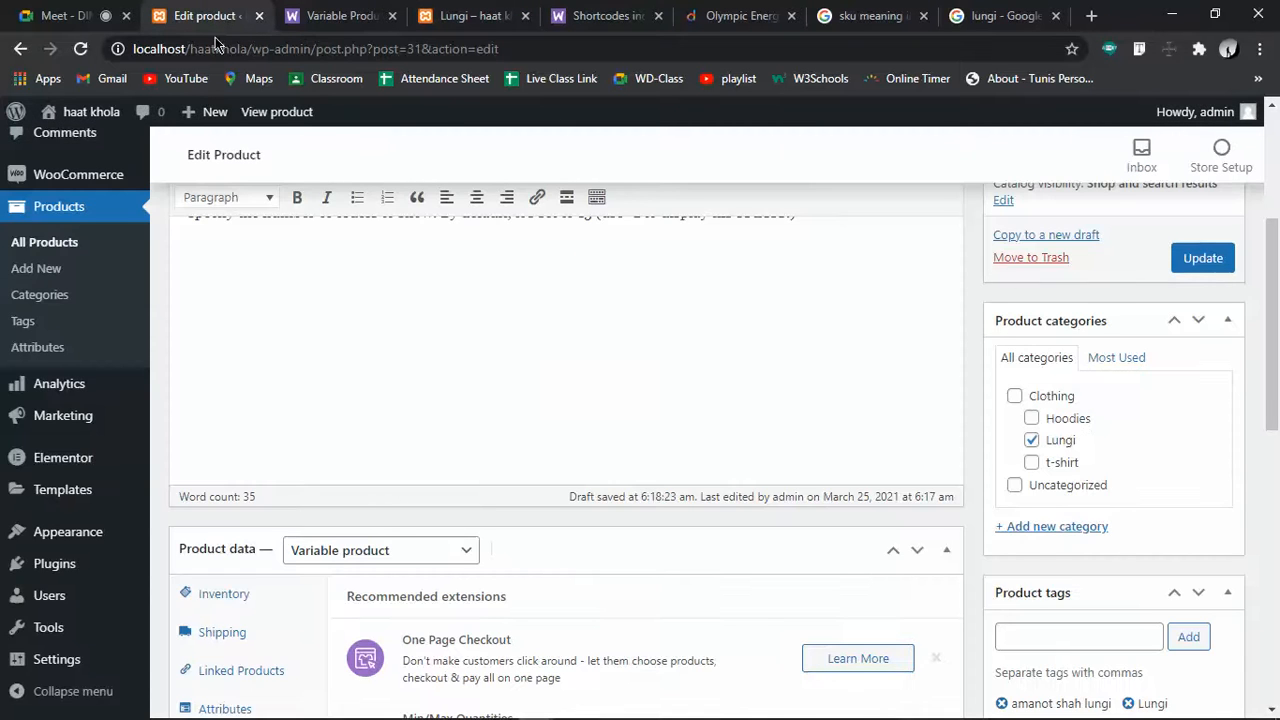
scroll(605, 394, "up", 3)
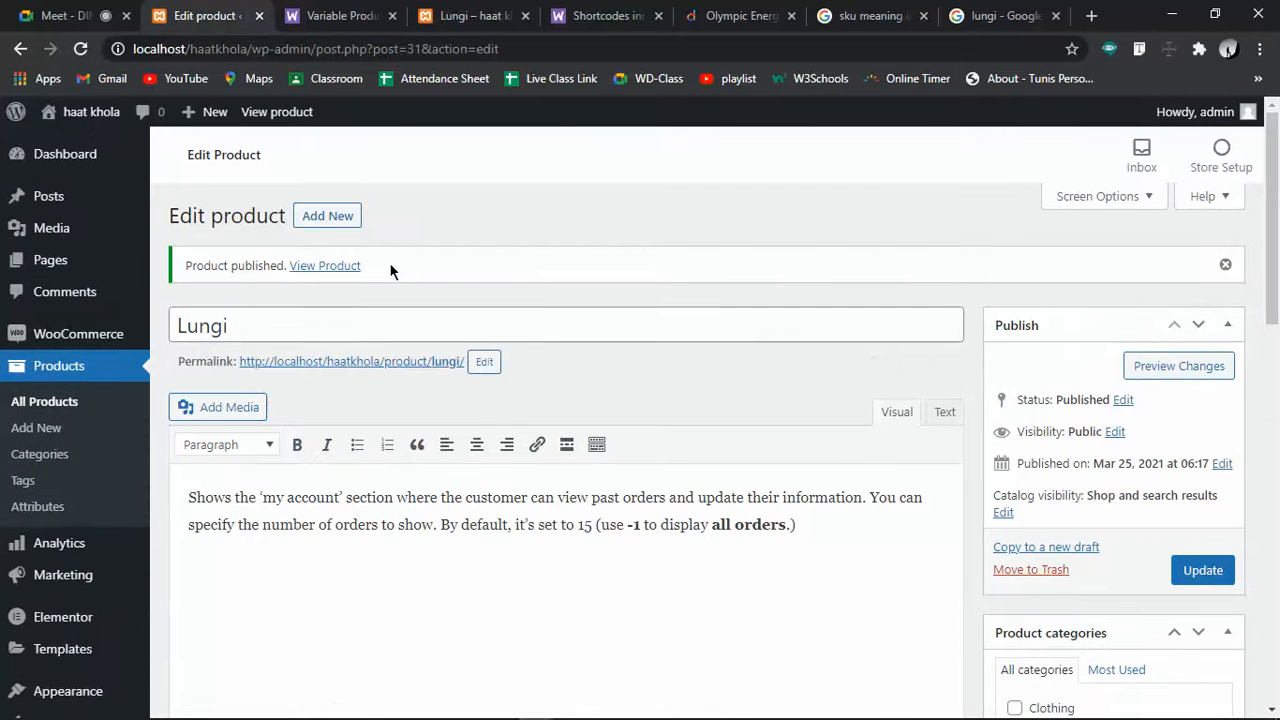
left_click(455, 15)
left_click(213, 12)
scroll(640, 363, "down", 10)
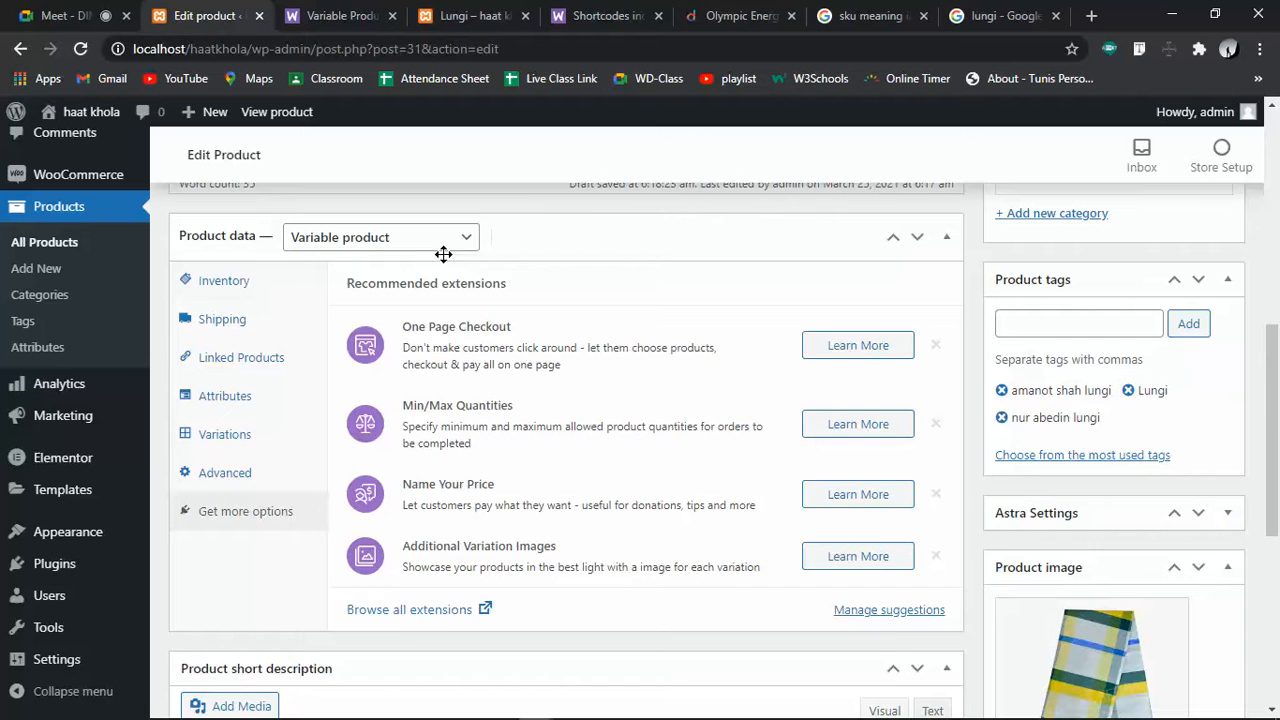
In Inventory, toggle Manage stock off and back on, keeping the stock quantity at 199
left_click(223, 280)
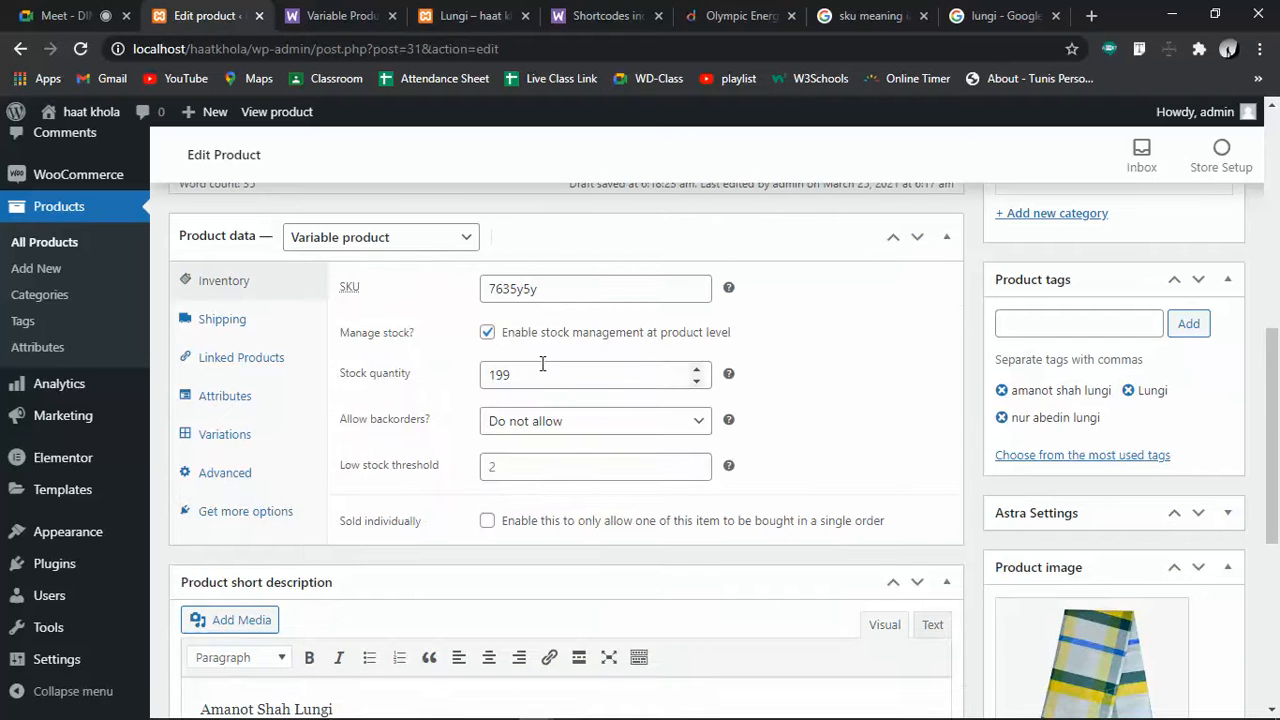
left_click_drag(520, 376, 490, 365)
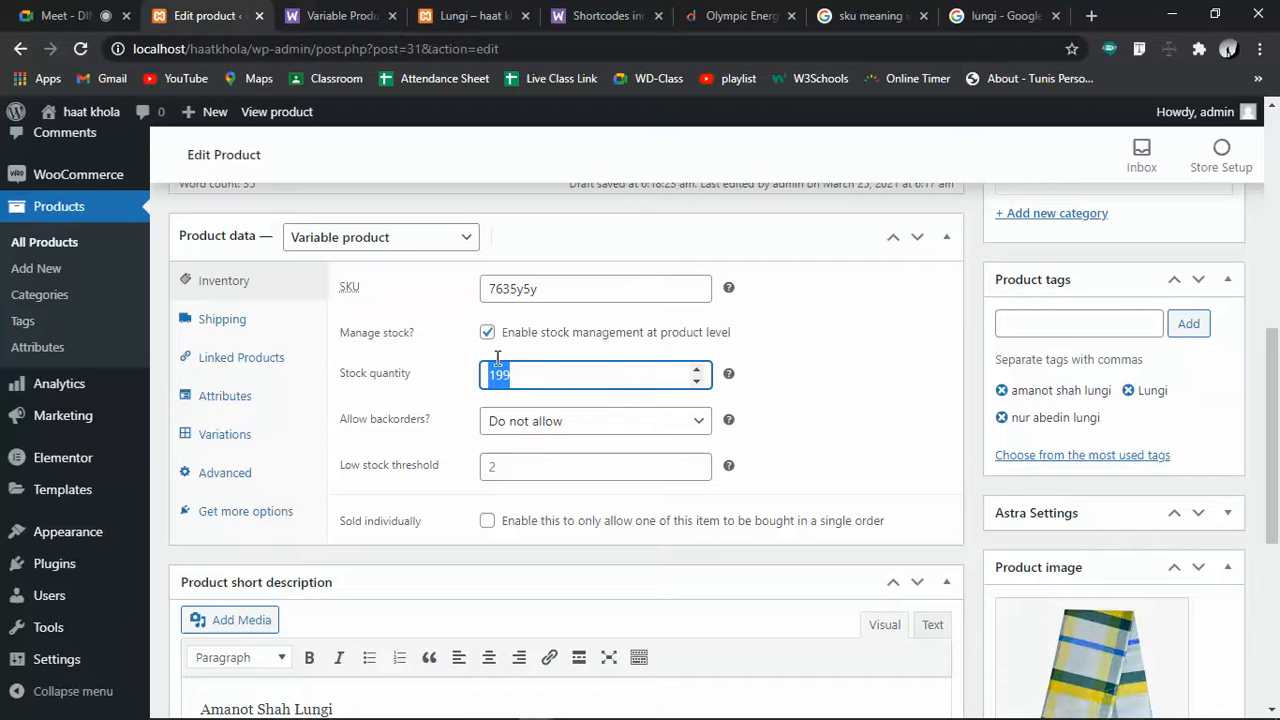
left_click(490, 333)
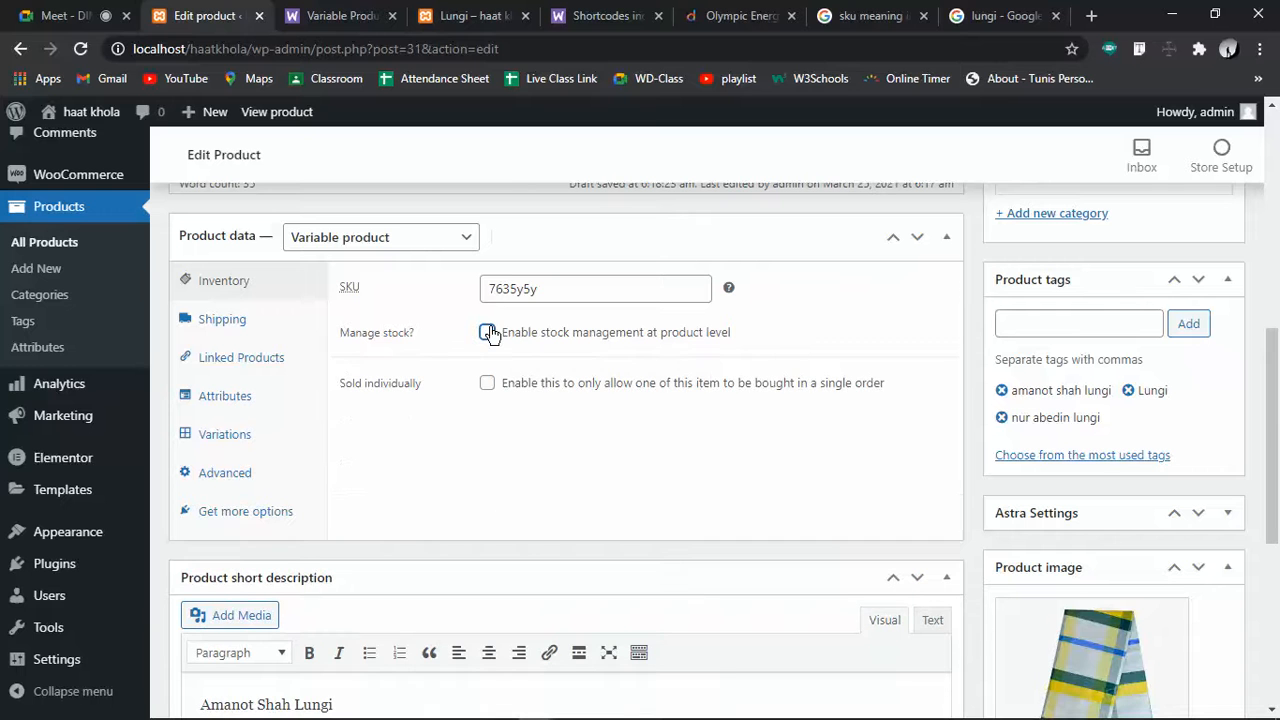
left_click(488, 333)
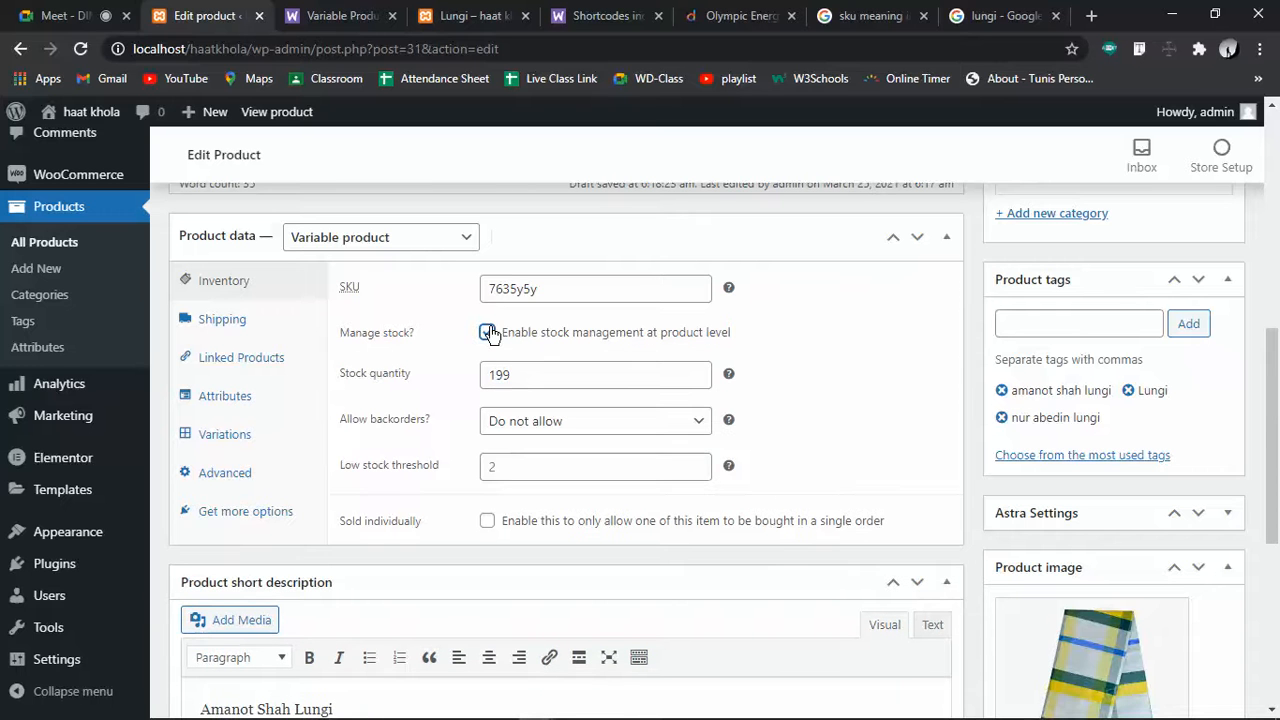
left_click(518, 375)
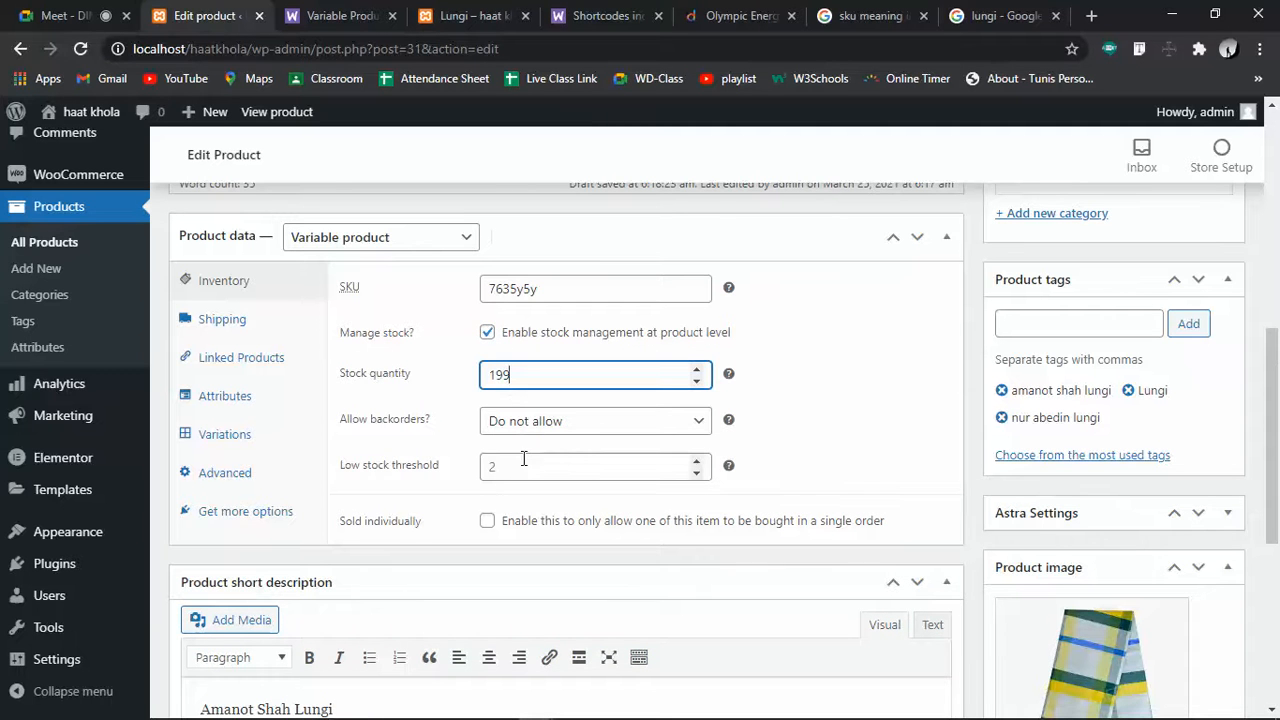
scroll(483, 526, "down", 5)
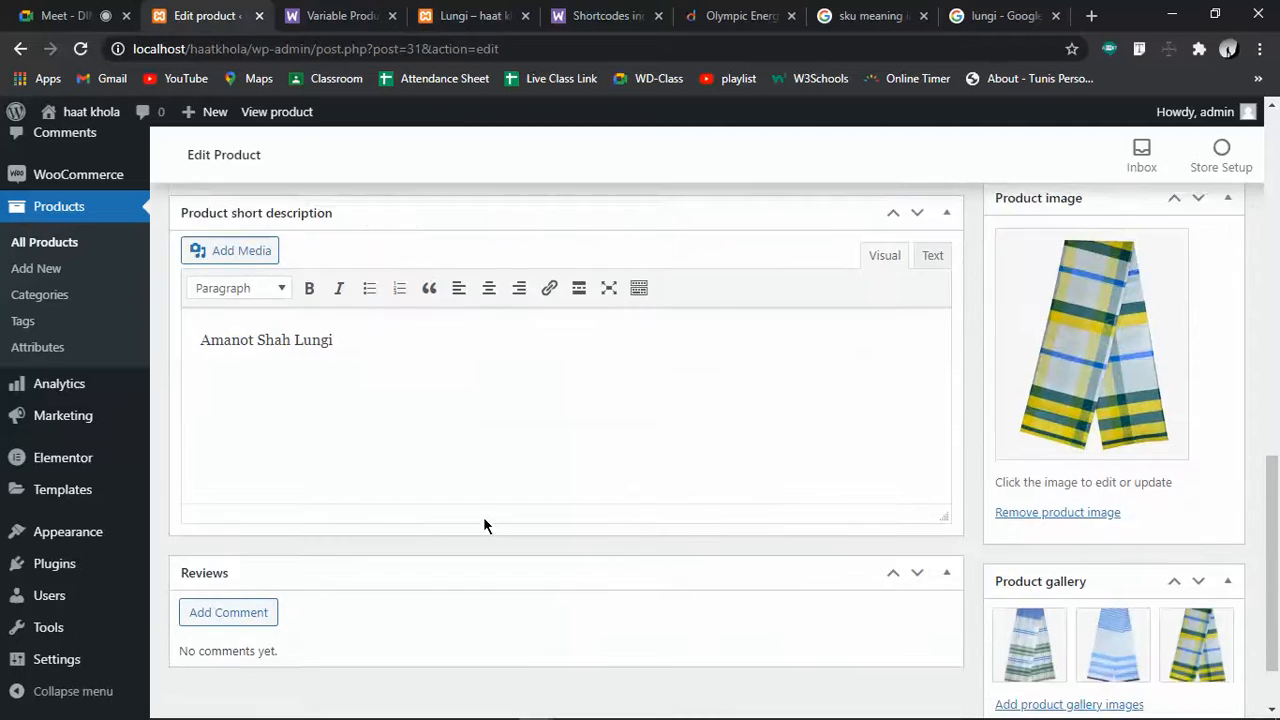
scroll(484, 525, "up", 5)
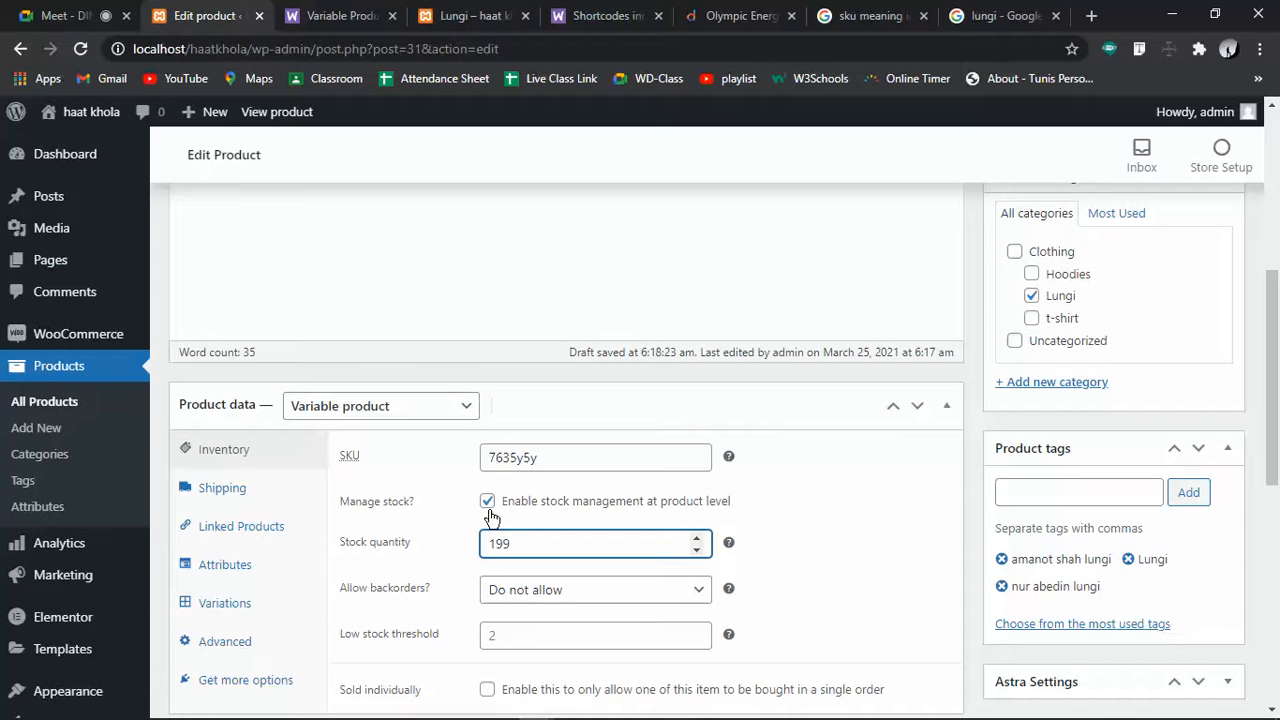
Turn off Manage stock and enable Sold individually for Lungi
left_click(487, 503)
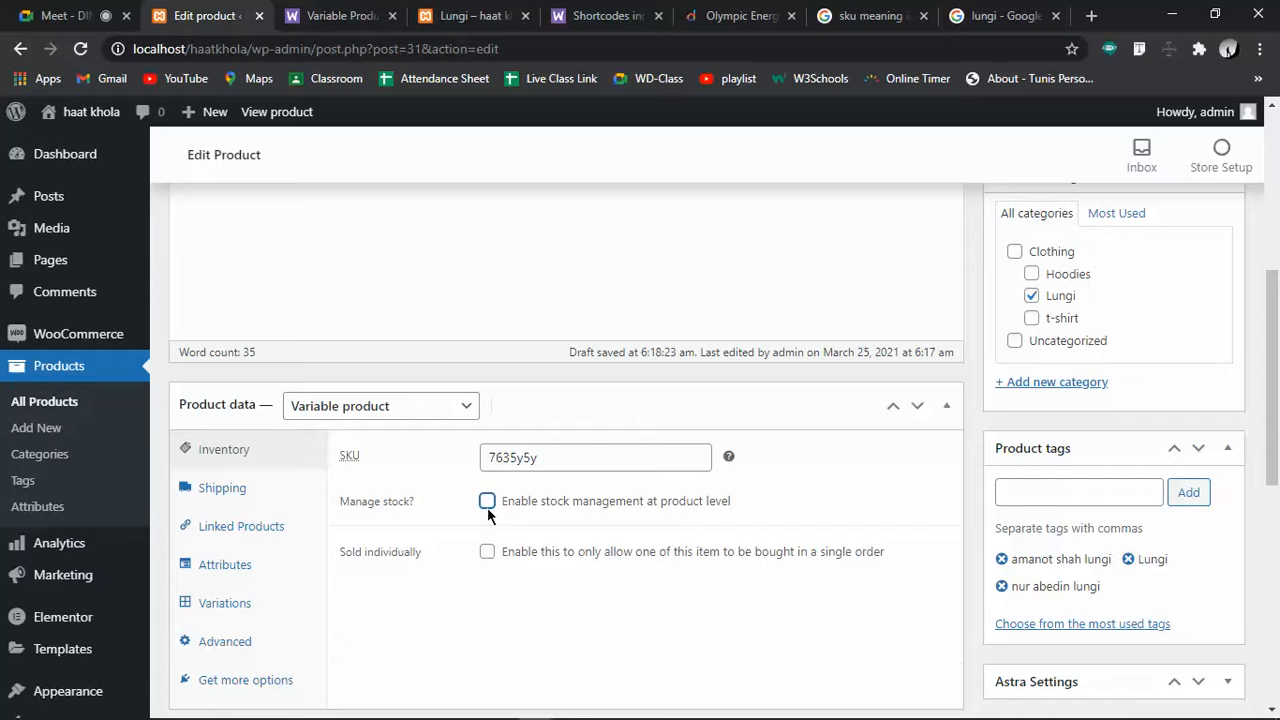
left_click(488, 556)
scroll(490, 565, "down", 3)
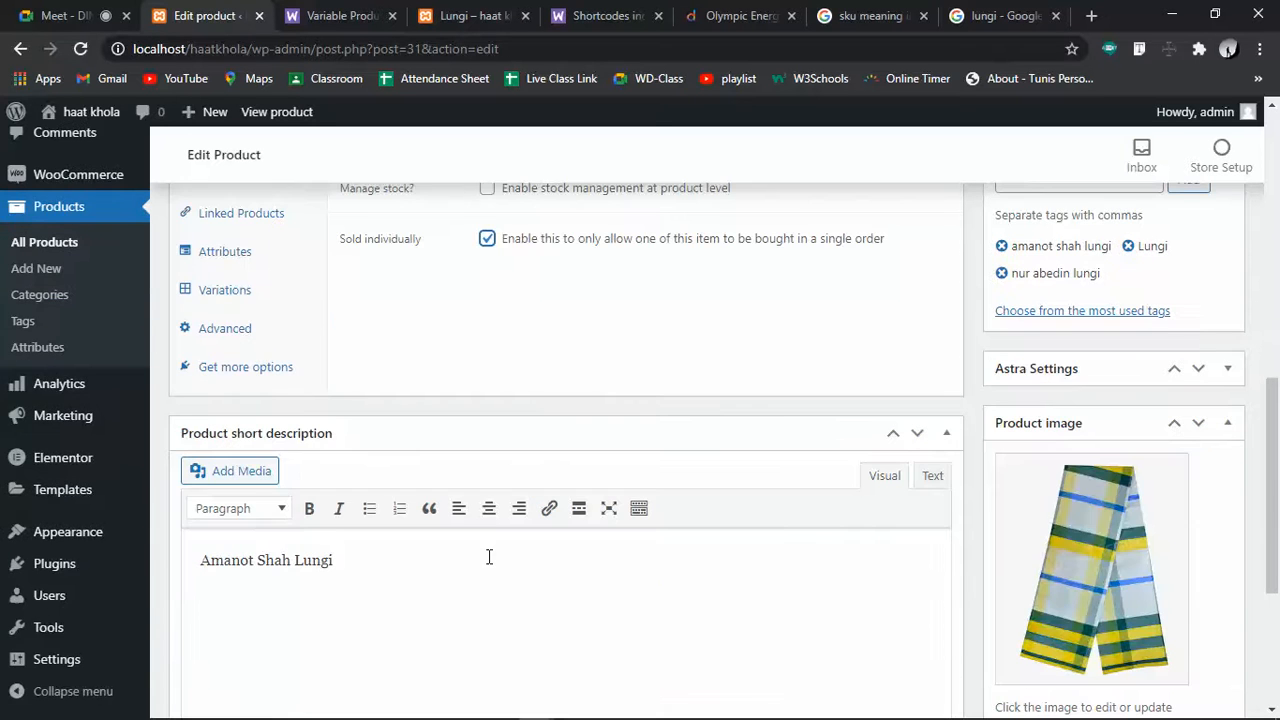
scroll(489, 560, "up", 3)
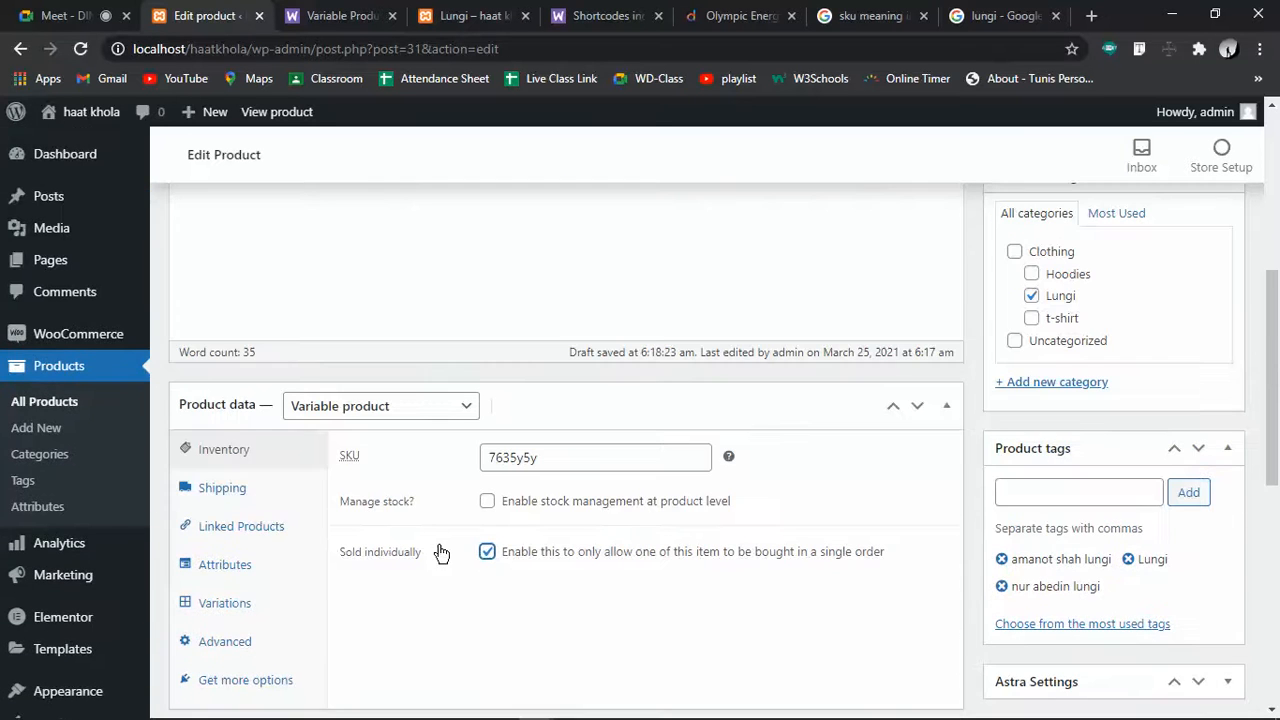
Review the Shipping, Linked Products, Attributes, Variations, Advanced and extensions sections, then update the product
left_click(271, 500)
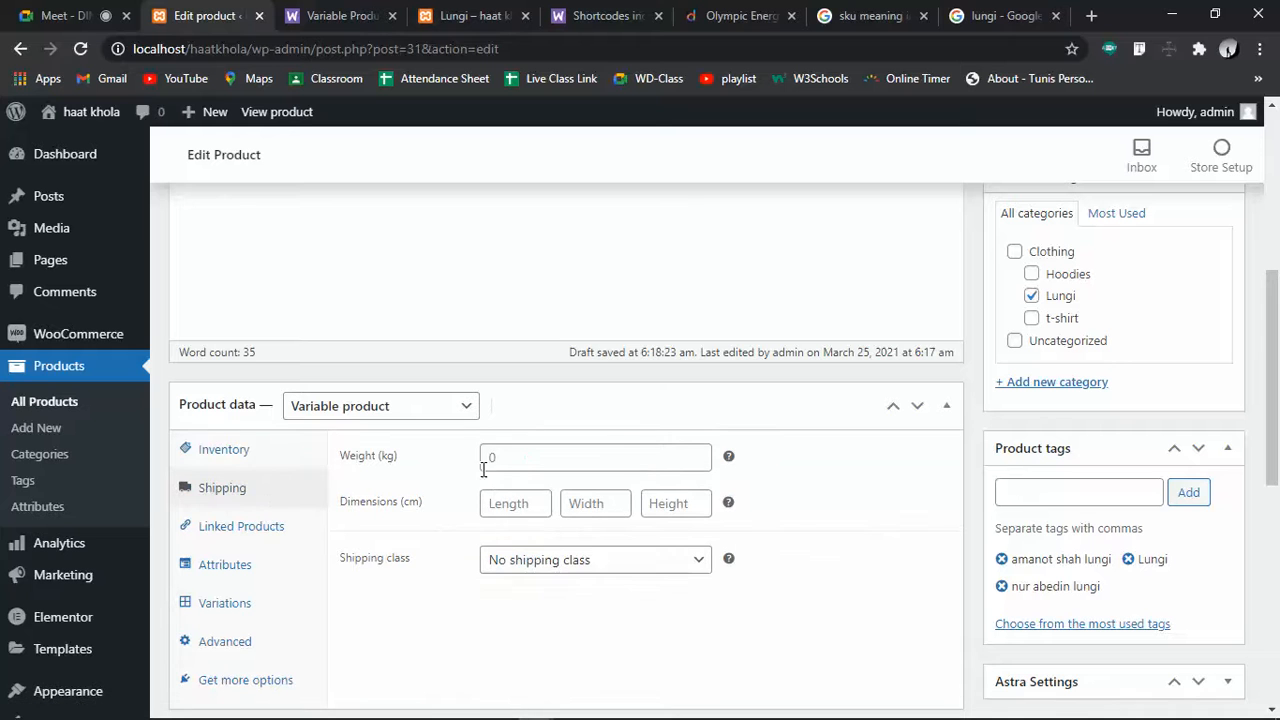
left_click(298, 530)
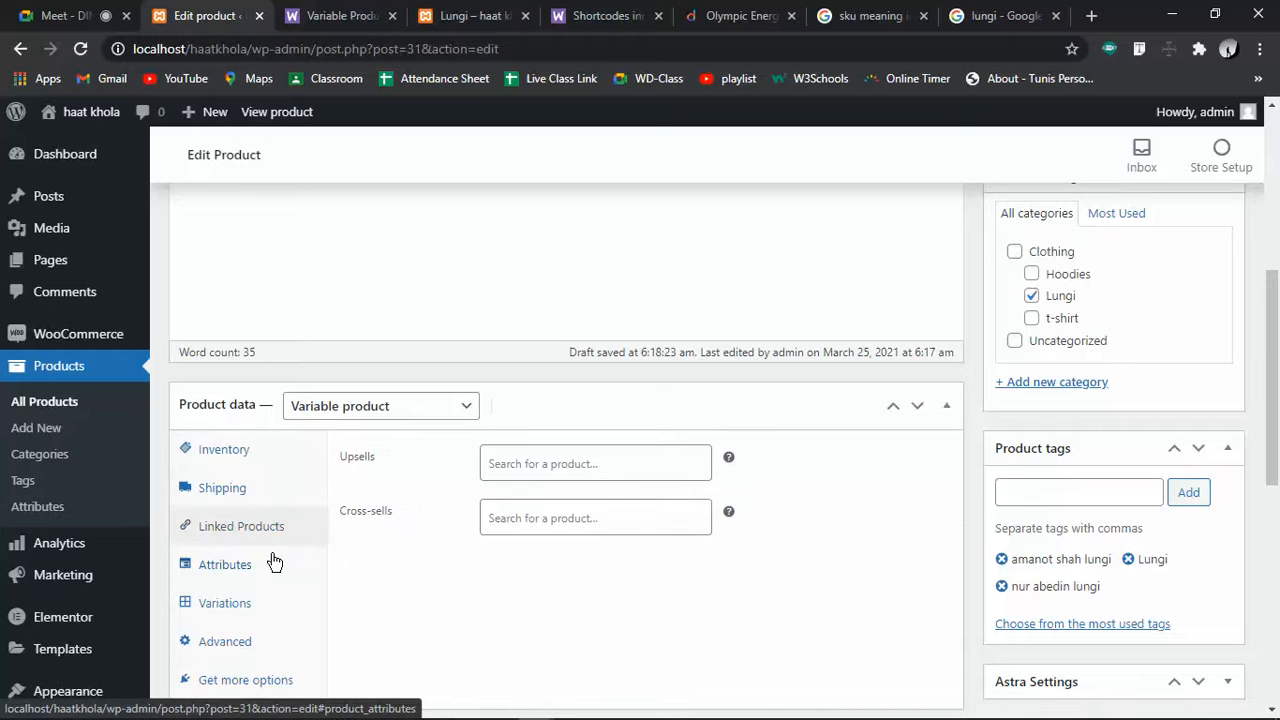
left_click(274, 562)
scroll(274, 562, "down", 3)
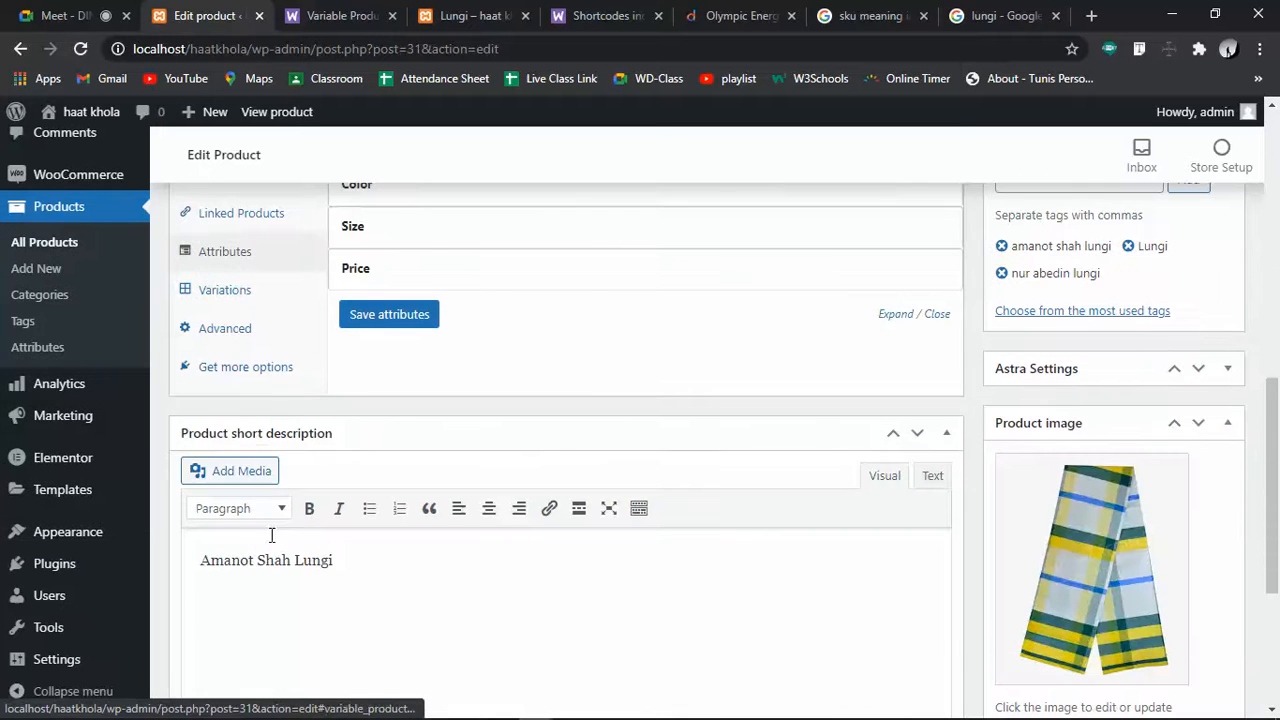
left_click(224, 296)
left_click(224, 328)
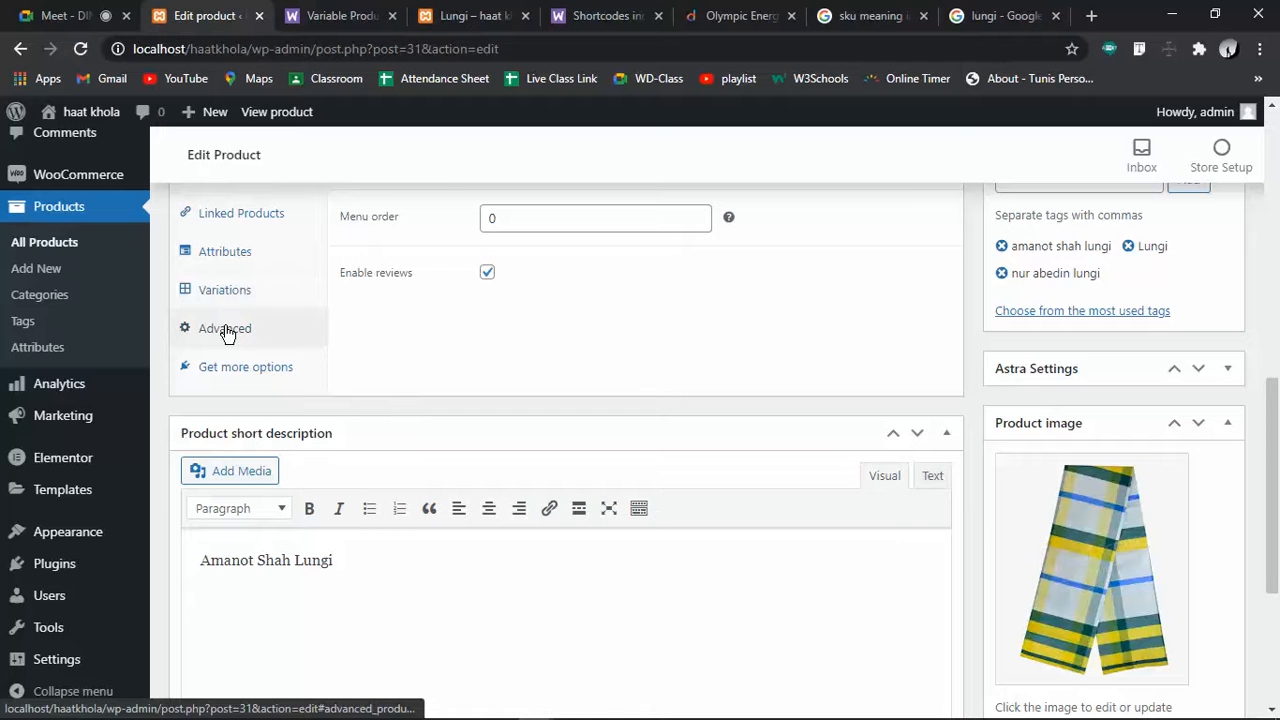
left_click(226, 370)
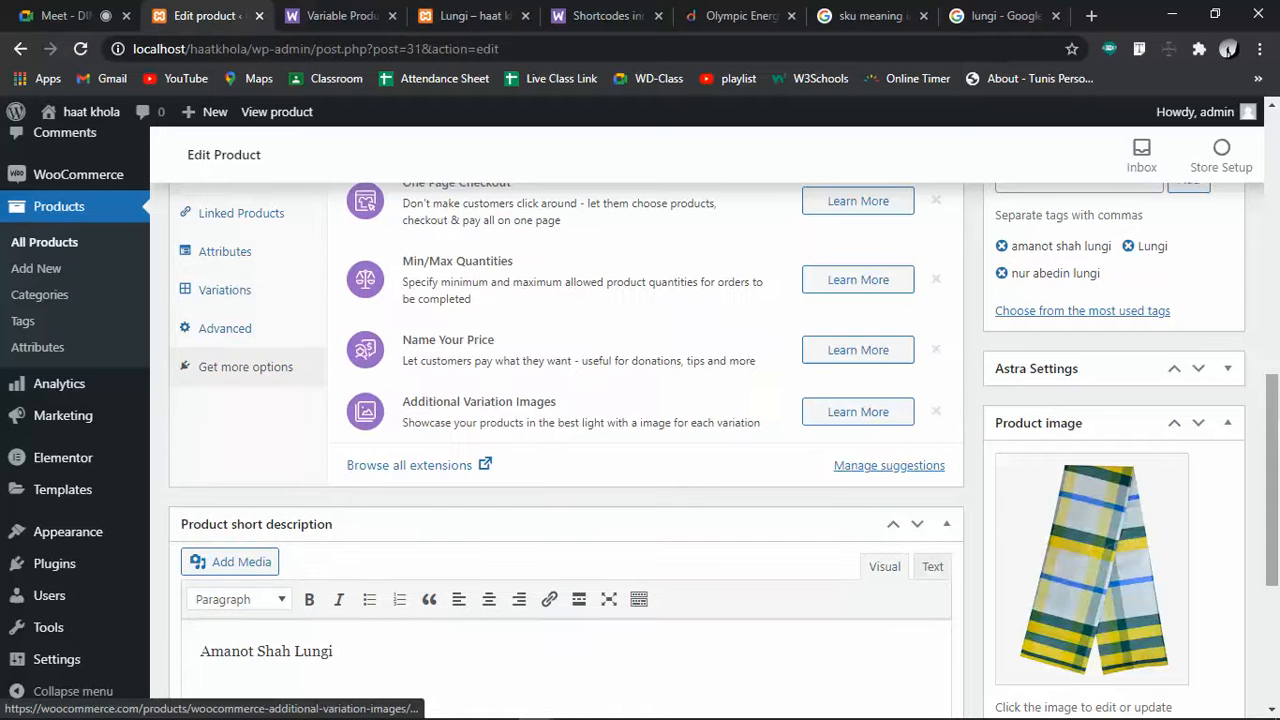
scroll(1086, 523, "down", 3)
scroll(1090, 578, "up", 2)
scroll(1090, 578, "up", 4)
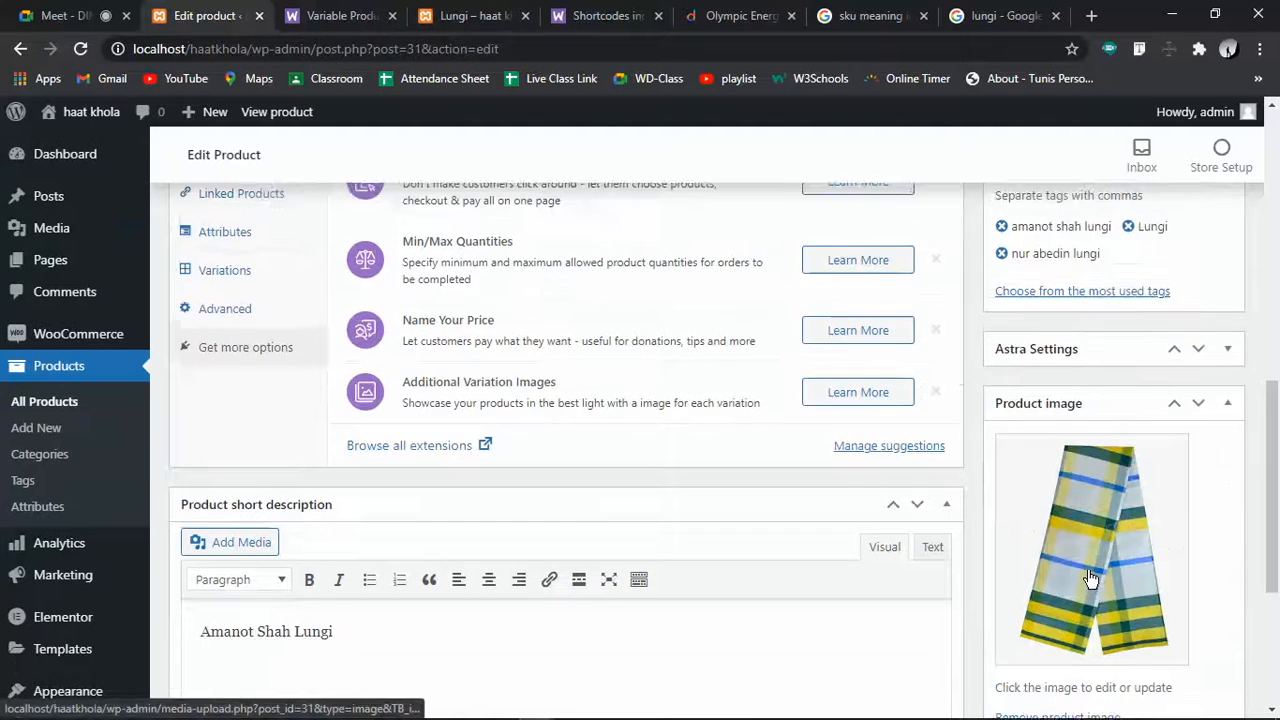
scroll(1088, 578, "up", 3)
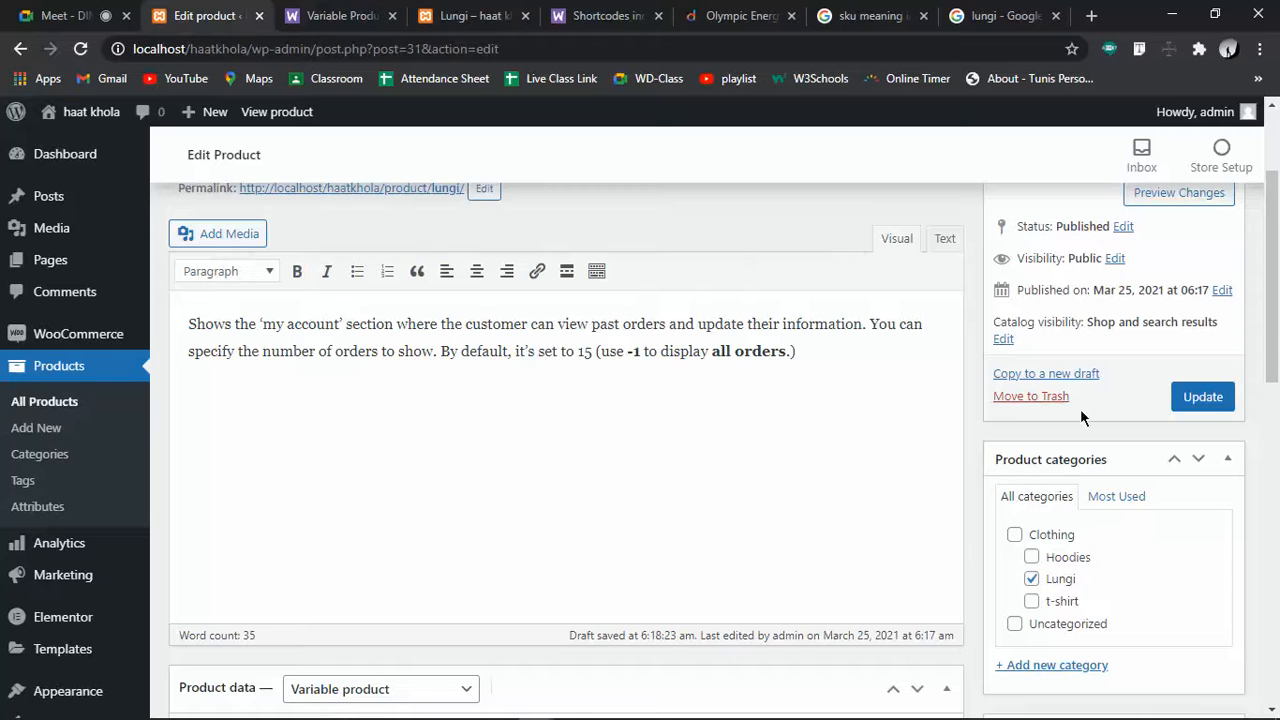
left_click(1196, 397)
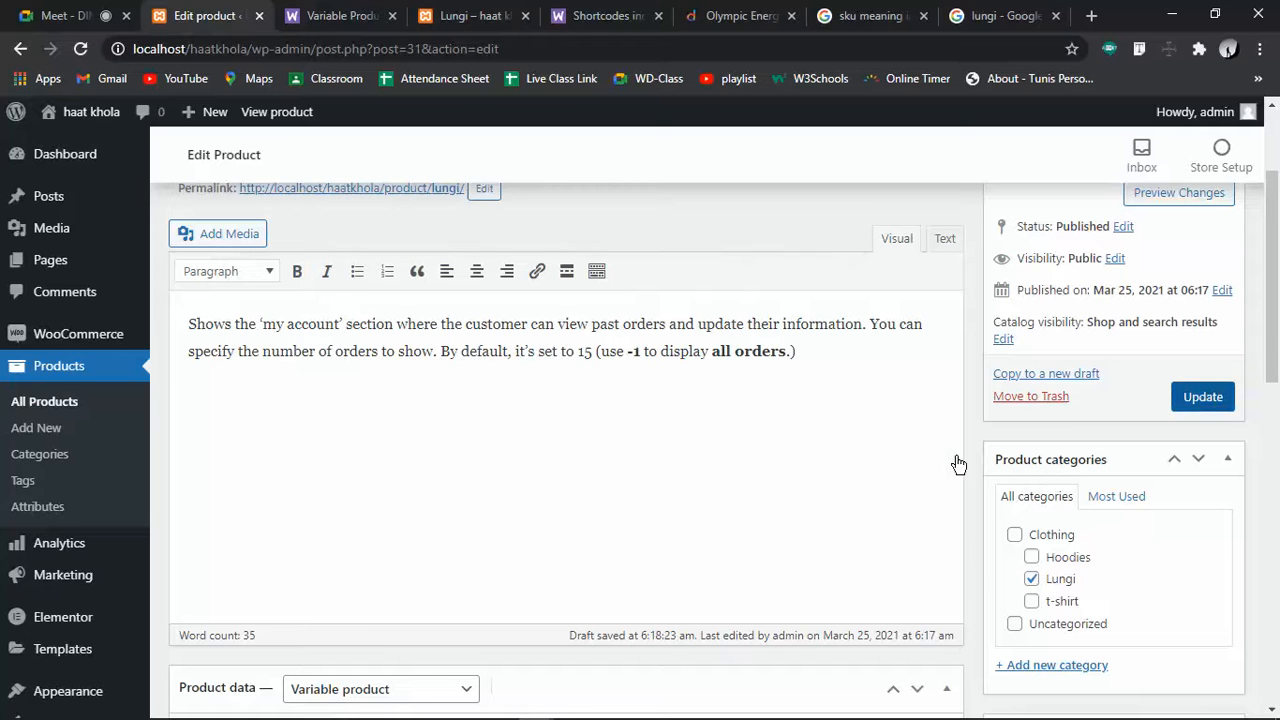
left_click(1202, 395)
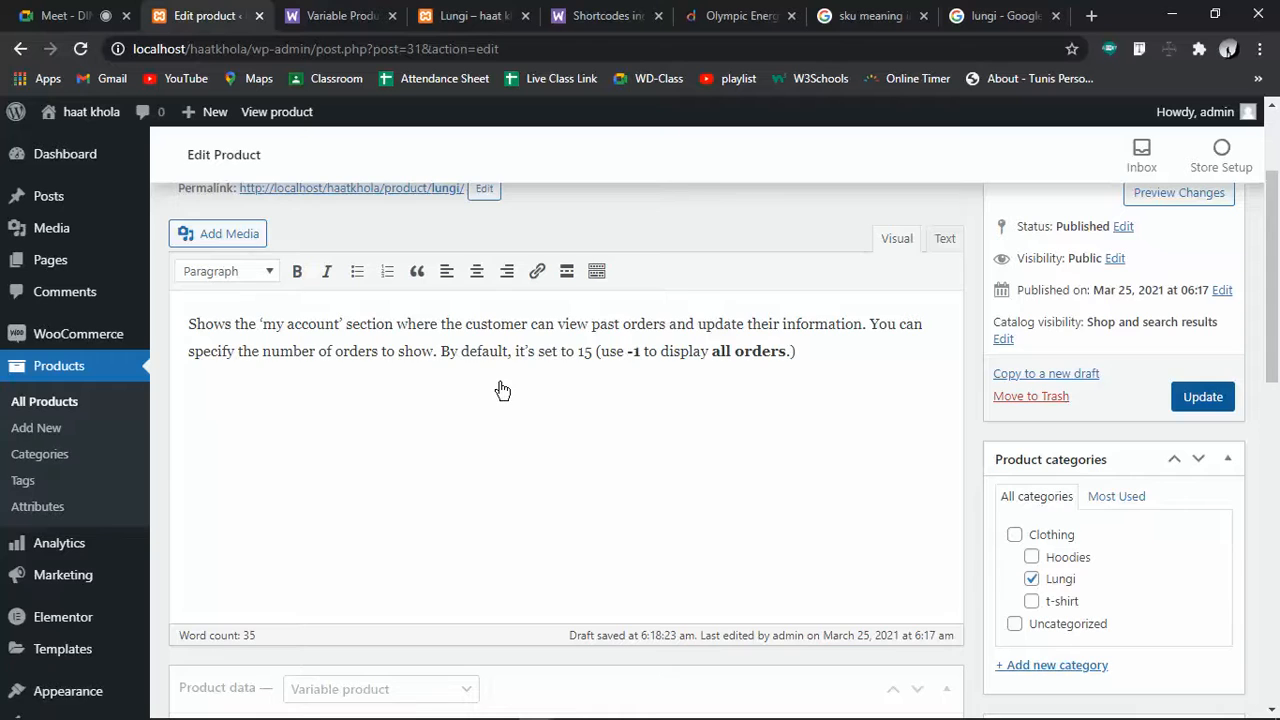
Reload the storefront Lungi product page, then return to the Lungi product editor
left_click(465, 16)
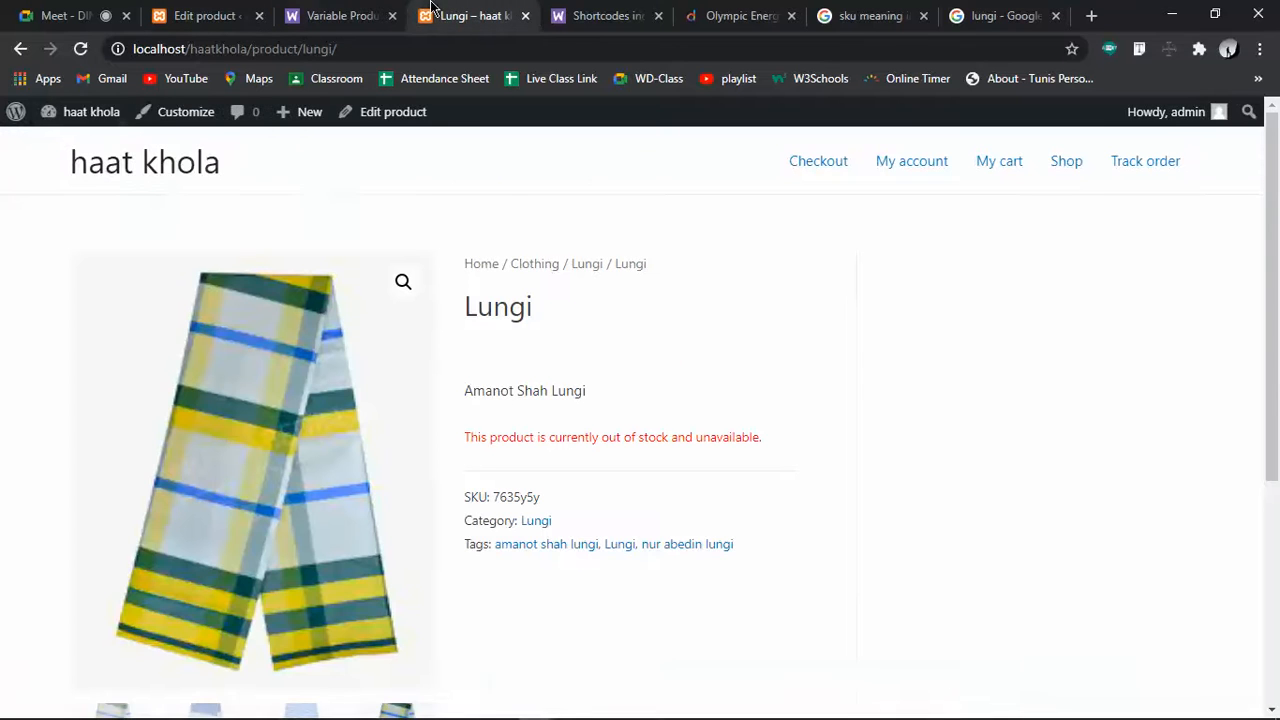
left_click(80, 52)
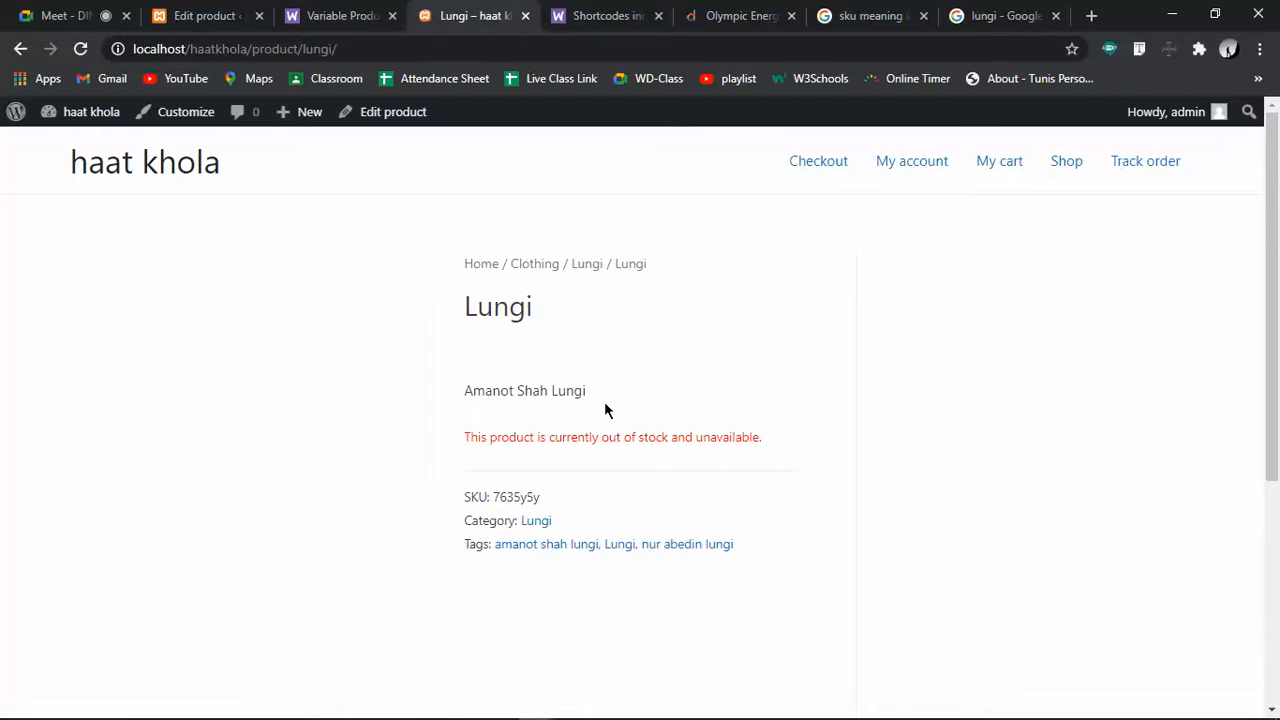
left_click(223, 15)
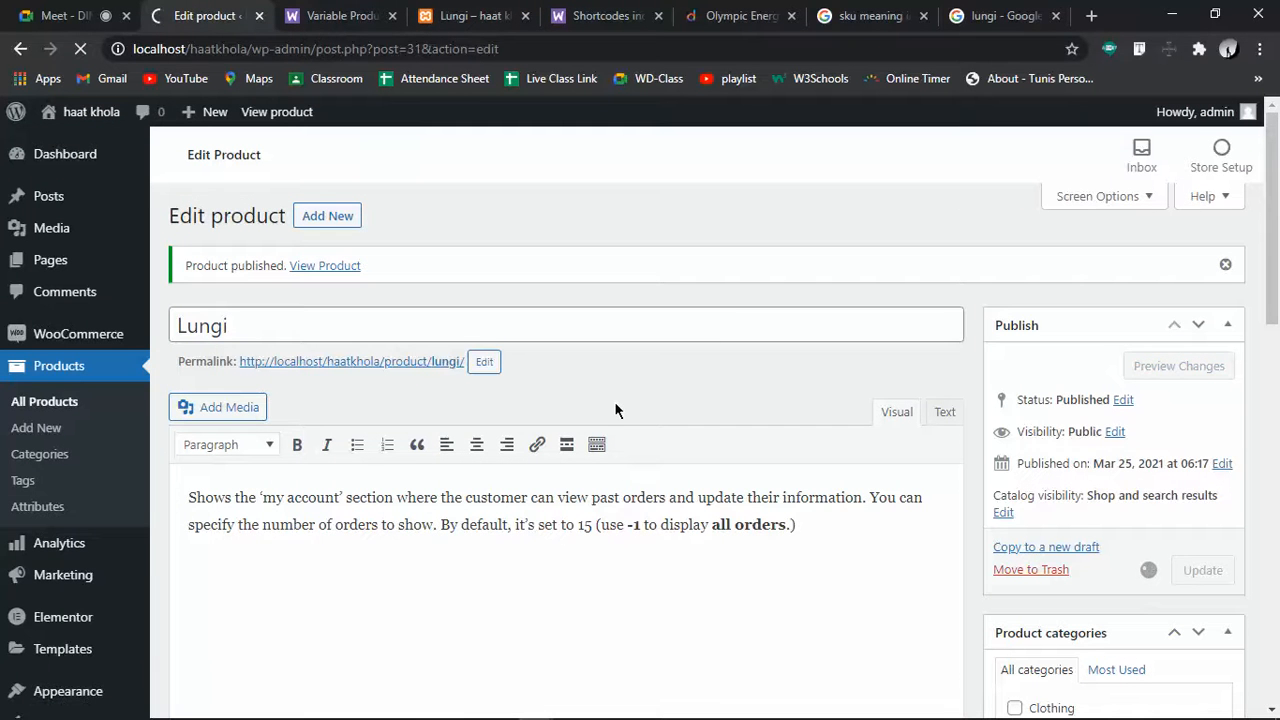
Change the Lungi product type to Simple product
scroll(614, 401, "down", 3)
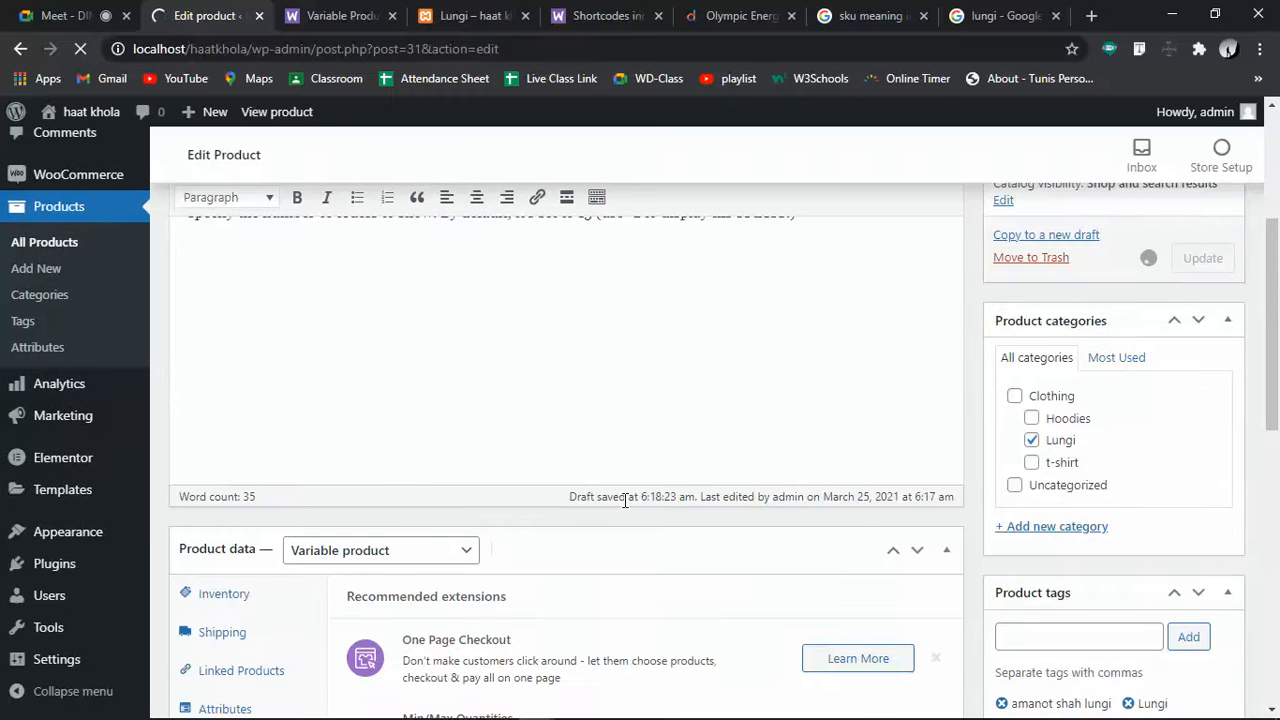
scroll(469, 535, "down", 3)
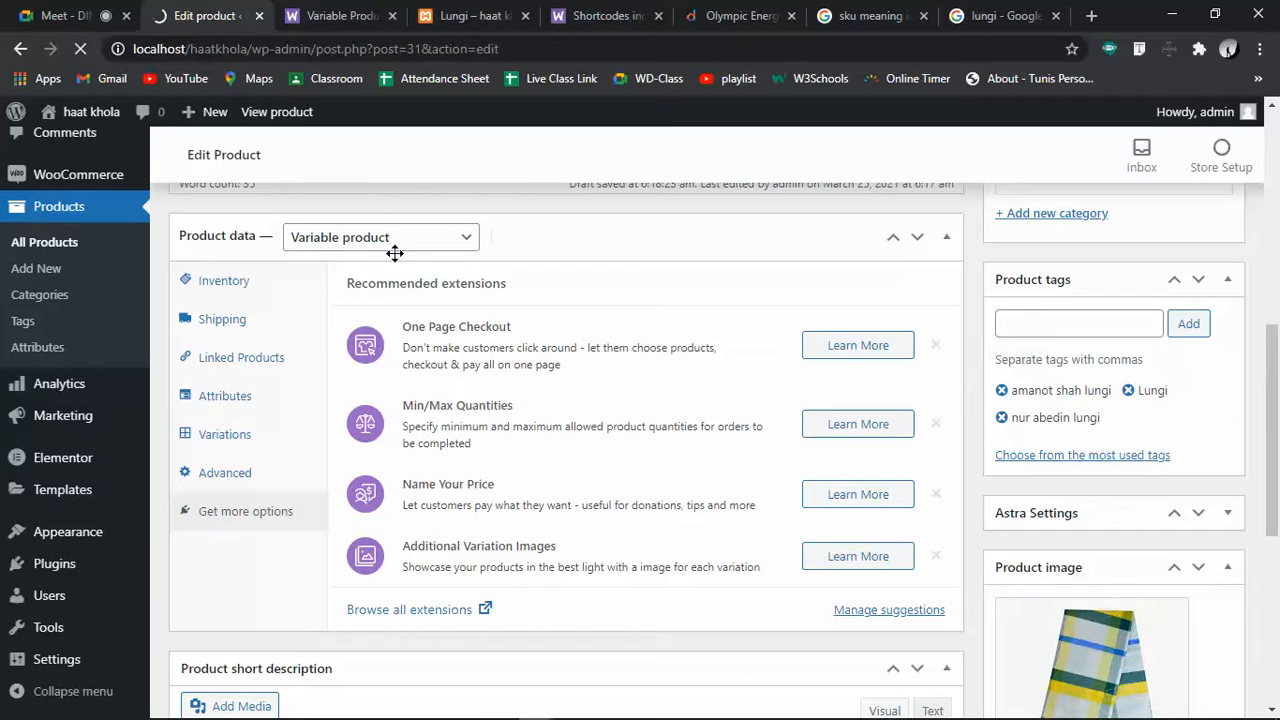
left_click(395, 237)
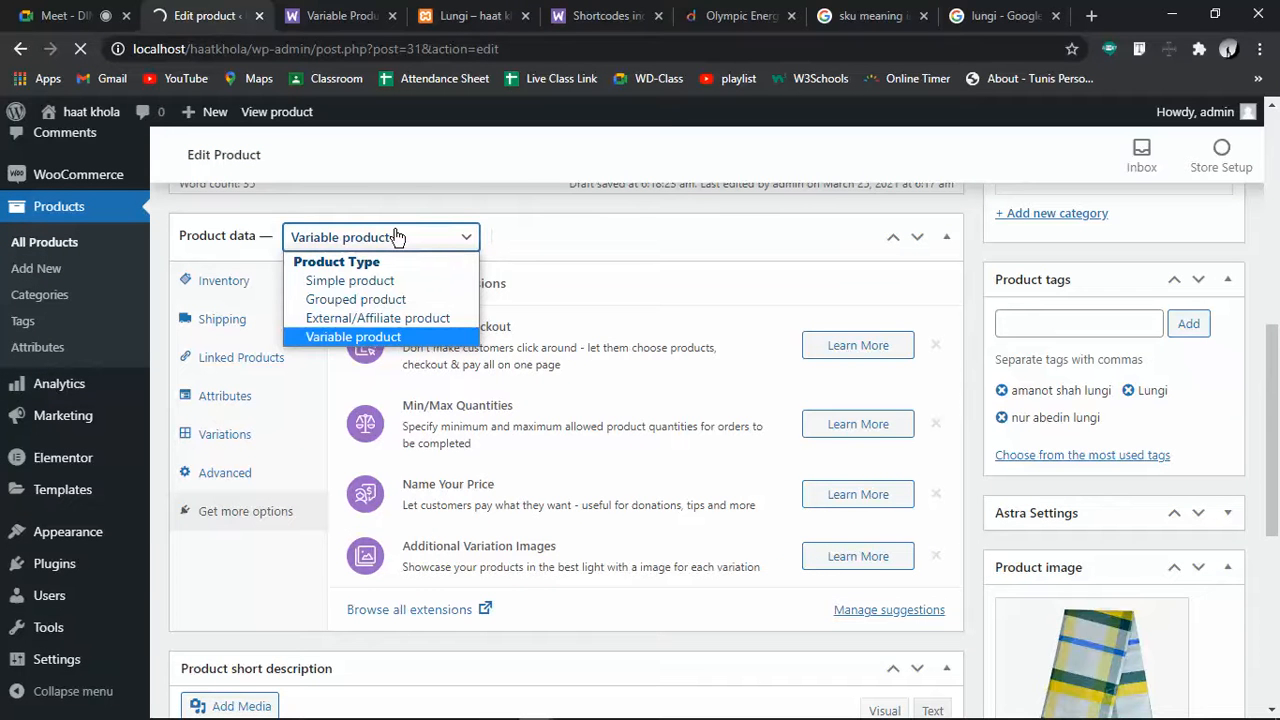
left_click(648, 234)
left_click(650, 235)
left_click(388, 242)
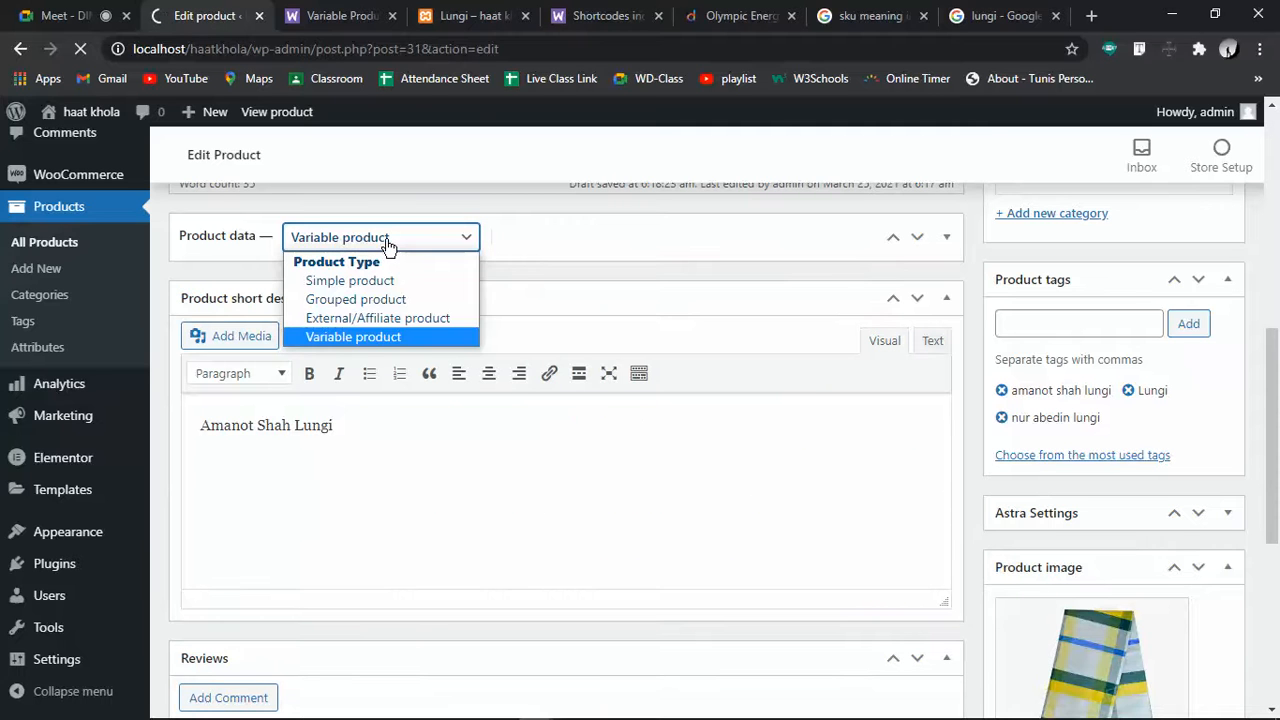
left_click(383, 283)
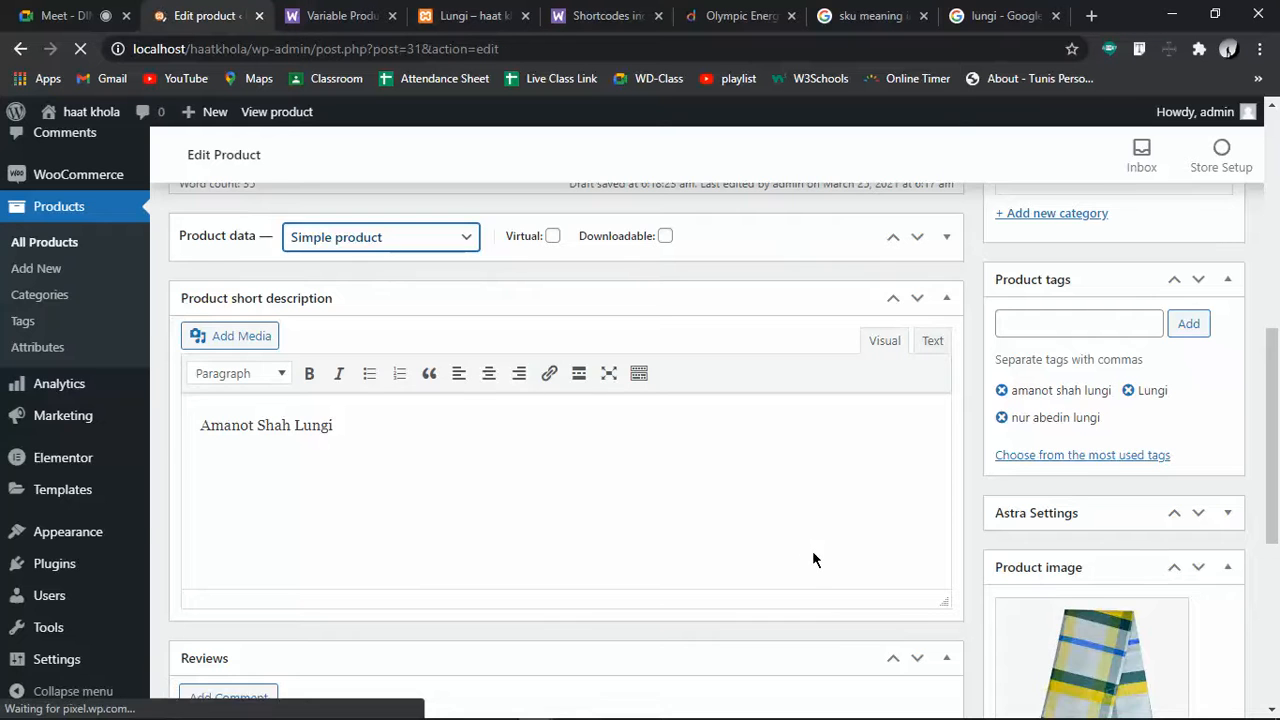
Browse the Shipping, Linked Products and Inventory tabs, then set the type back to Variable product
scroll(342, 432, "down", 6)
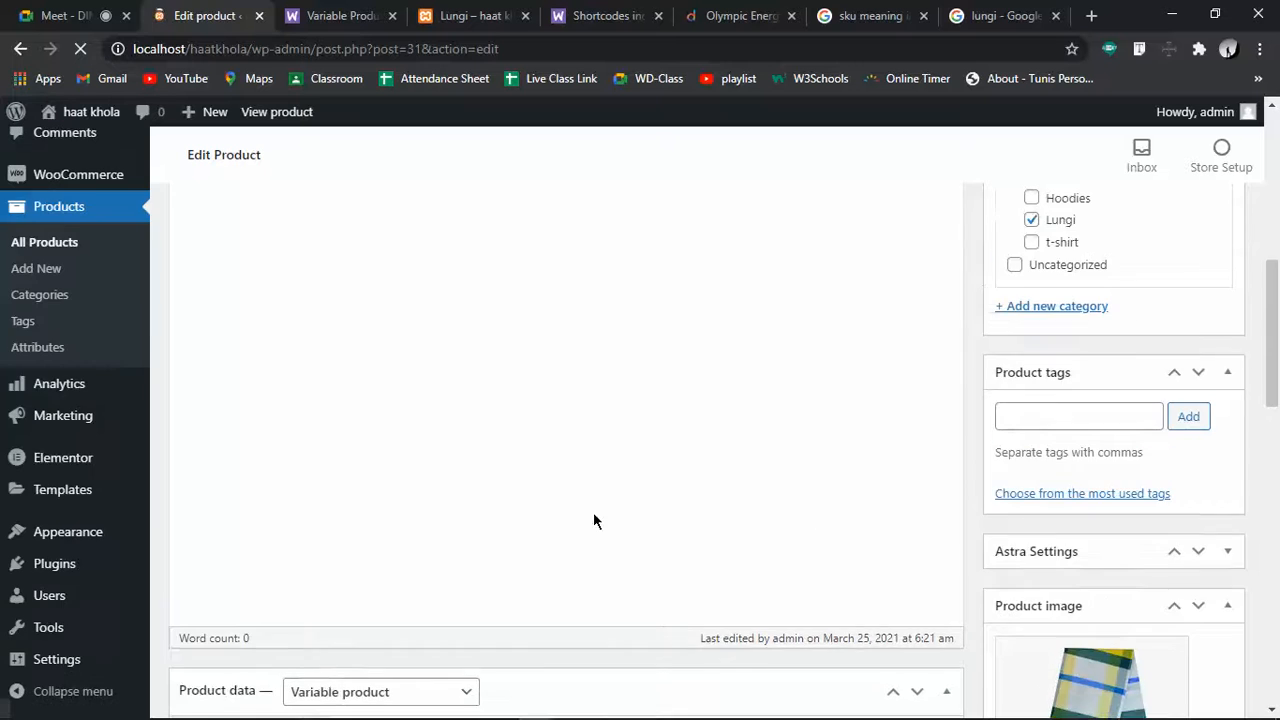
scroll(594, 516, "up", 3)
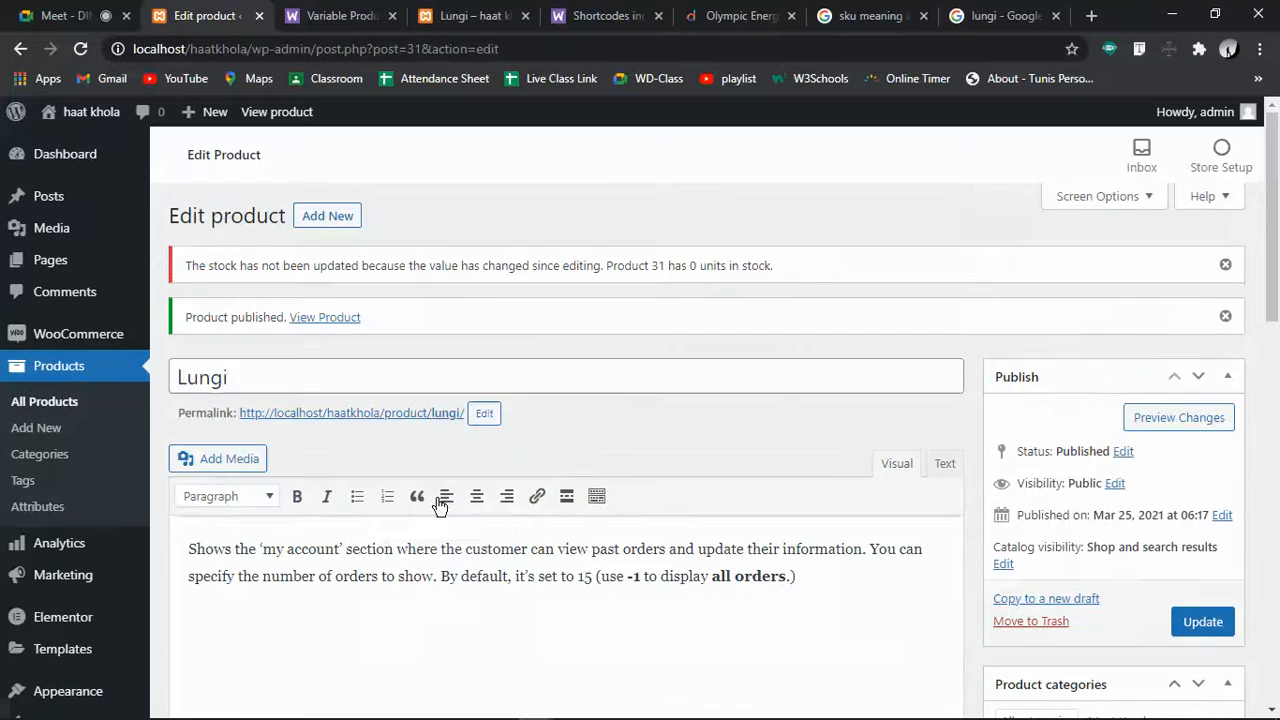
scroll(436, 496, "down", 6)
scroll(786, 528, "down", 2)
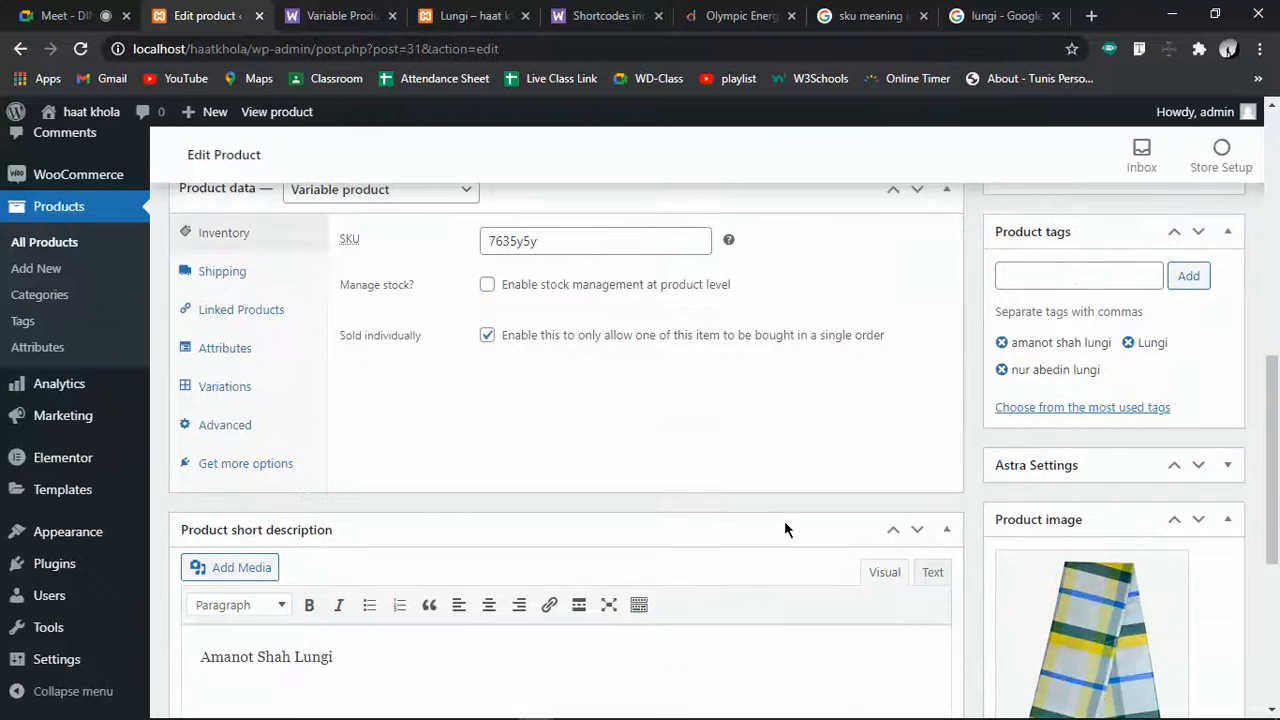
scroll(277, 449, "up", 2)
left_click(203, 372)
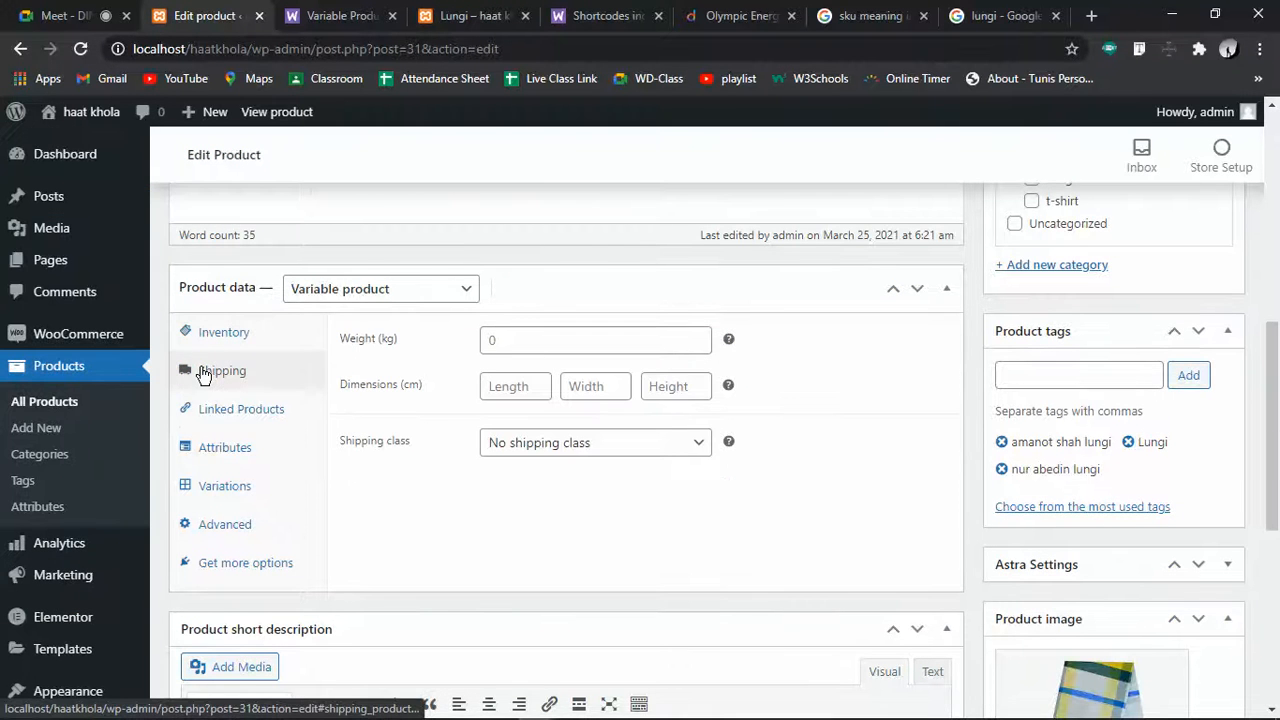
left_click(237, 413)
left_click(244, 366)
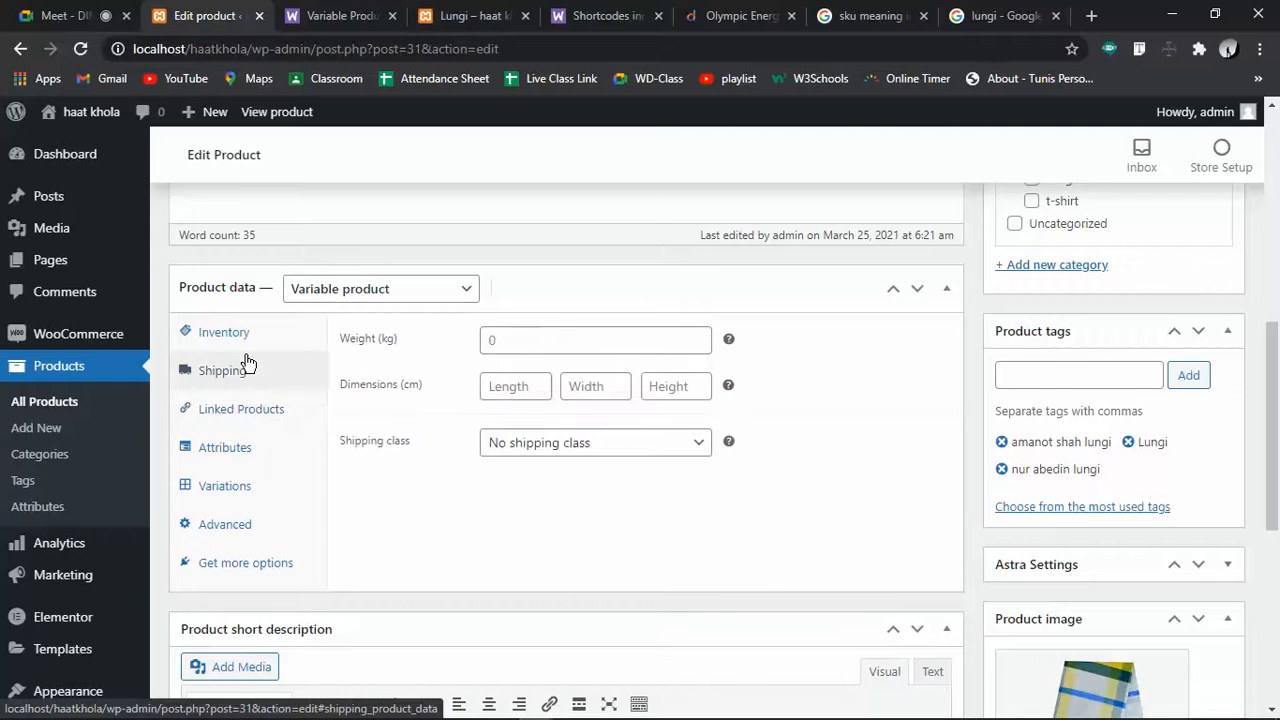
left_click(232, 334)
left_click(366, 288)
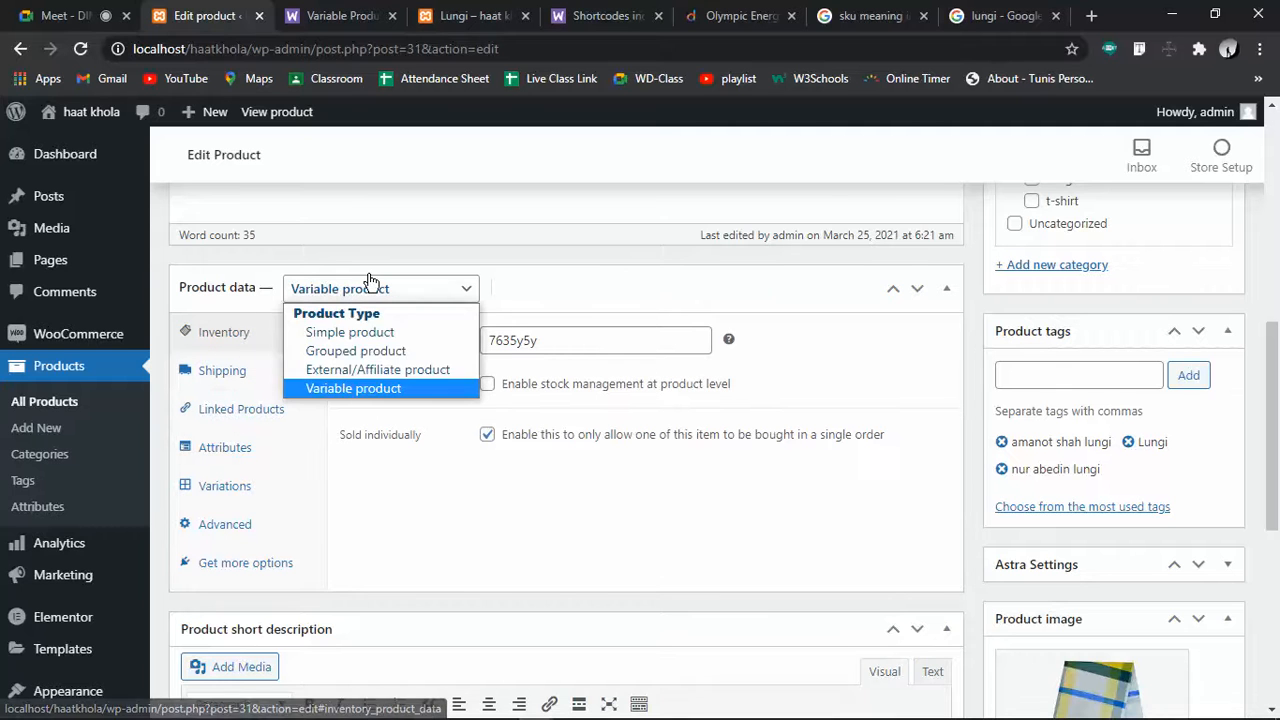
left_click(370, 388)
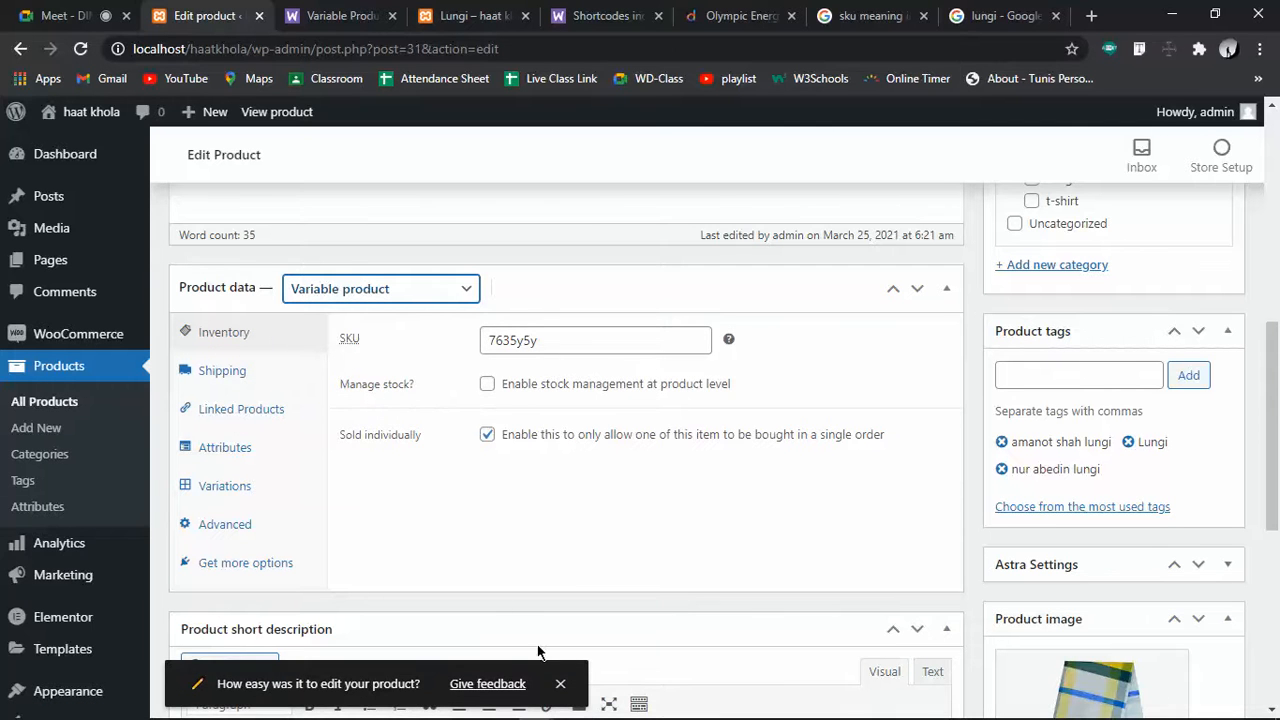
Dismiss the editing feedback prompt, check the Most Used and All category lists, then bring up the lungi image search
left_click(558, 686)
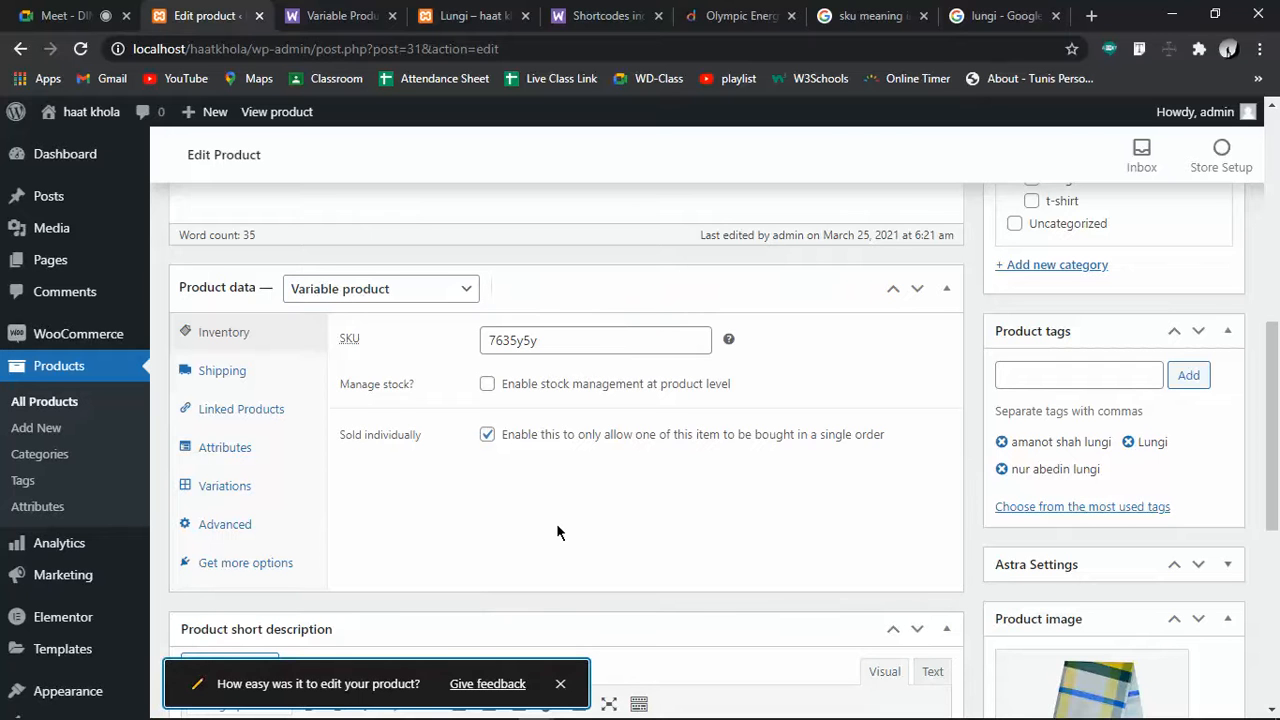
left_click(561, 683)
scroll(797, 468, "down", 3)
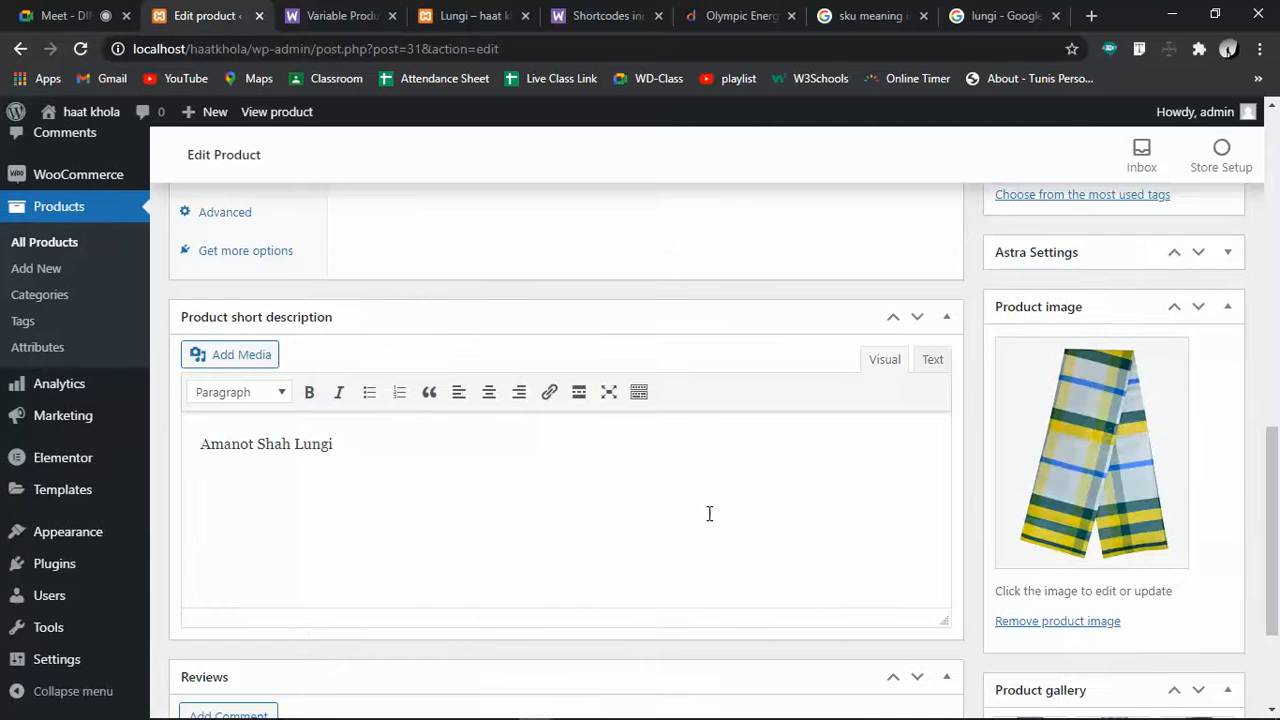
scroll(445, 520, "down", 2)
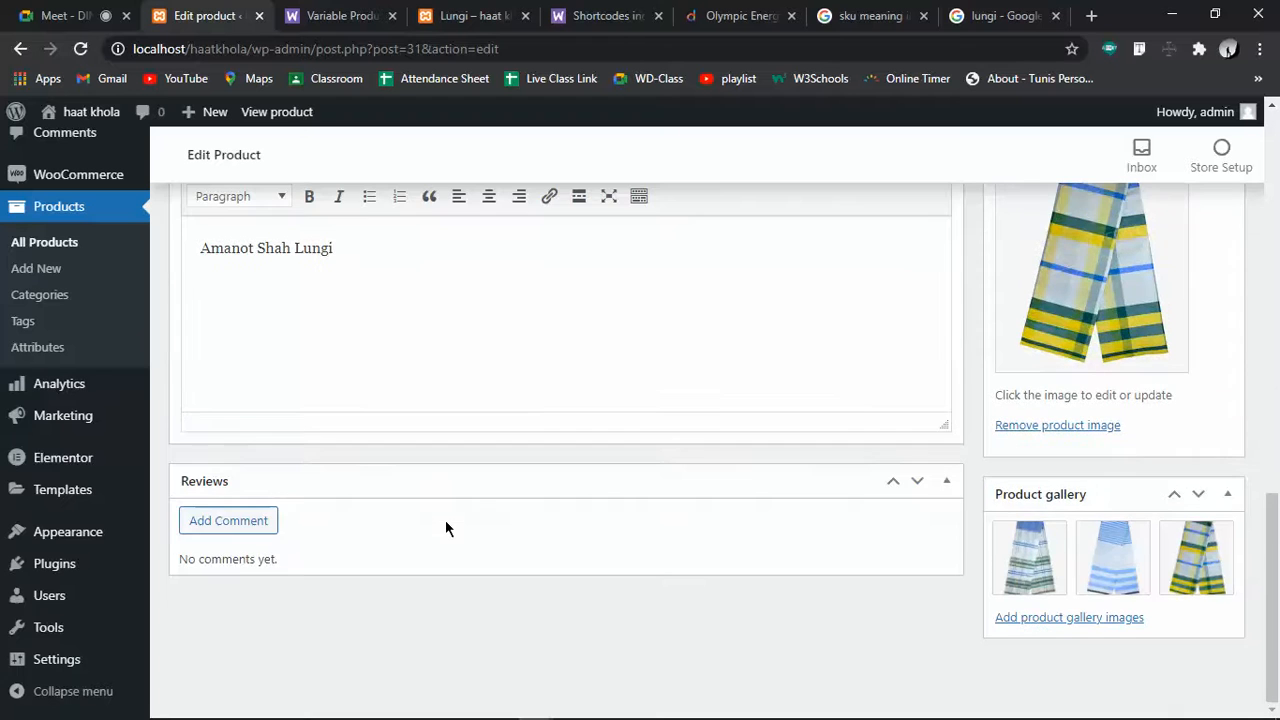
scroll(927, 522, "up", 5)
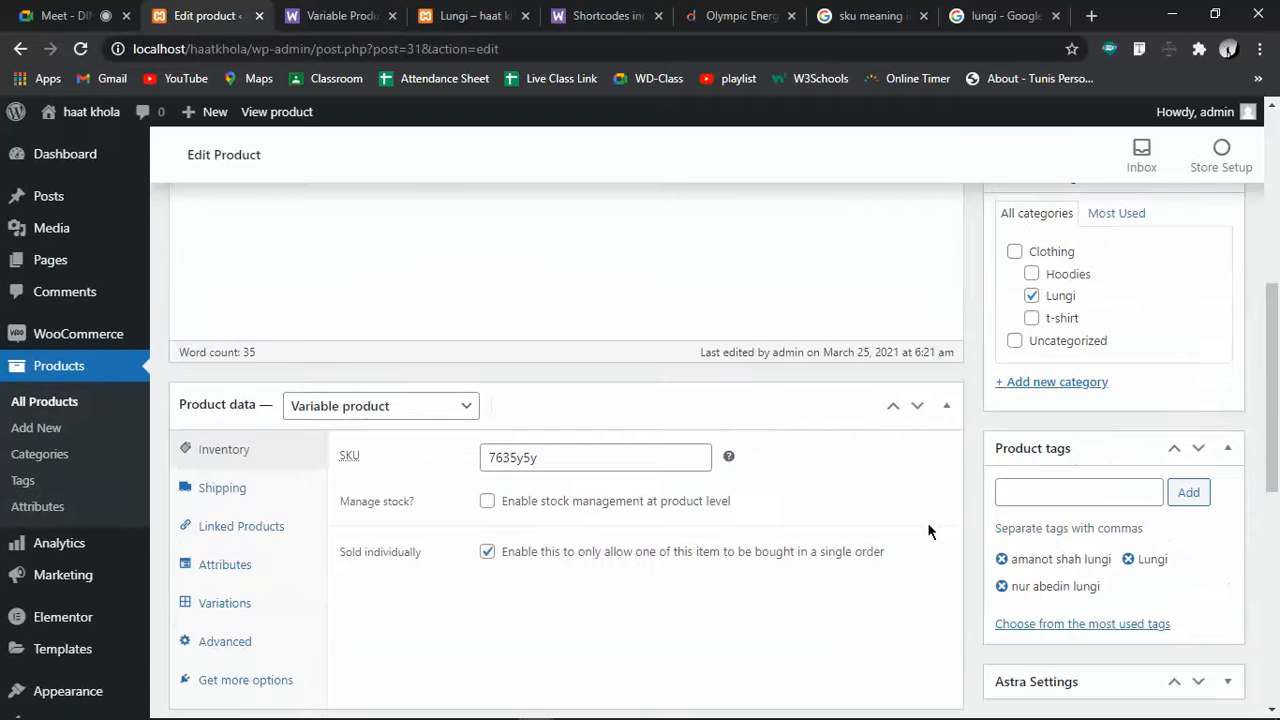
scroll(927, 522, "up", 3)
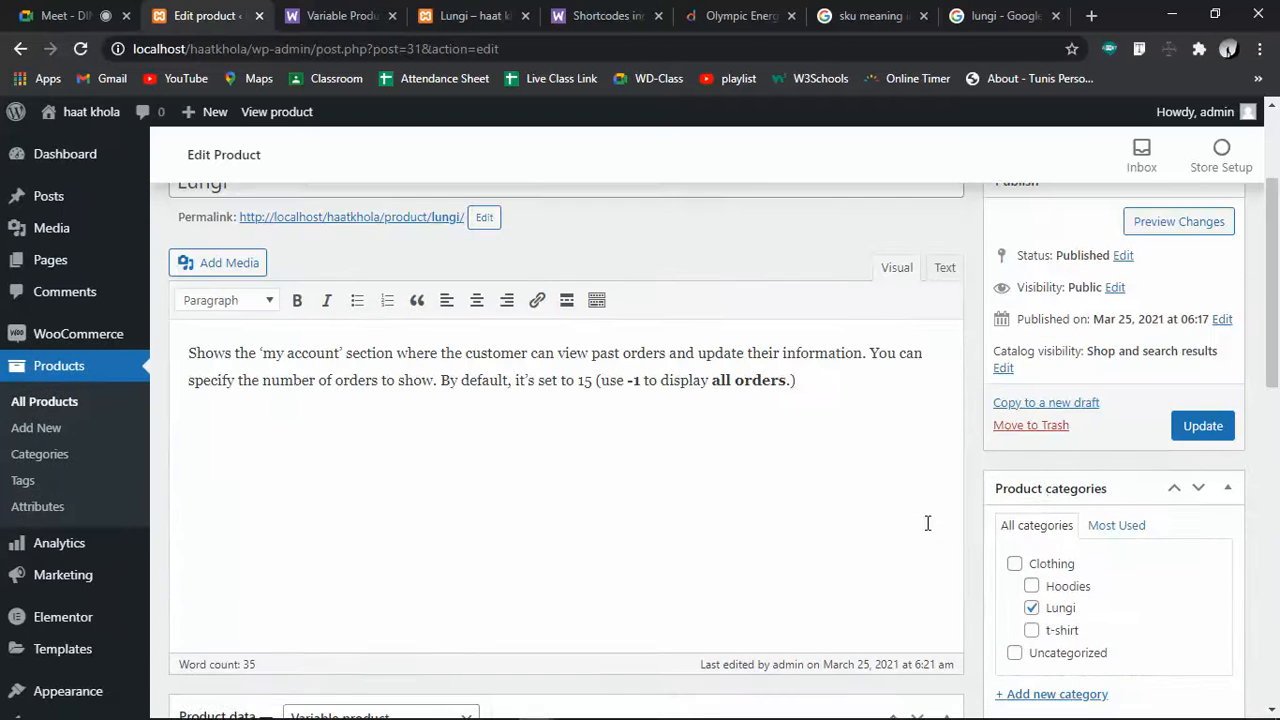
left_click(1116, 525)
left_click(1070, 525)
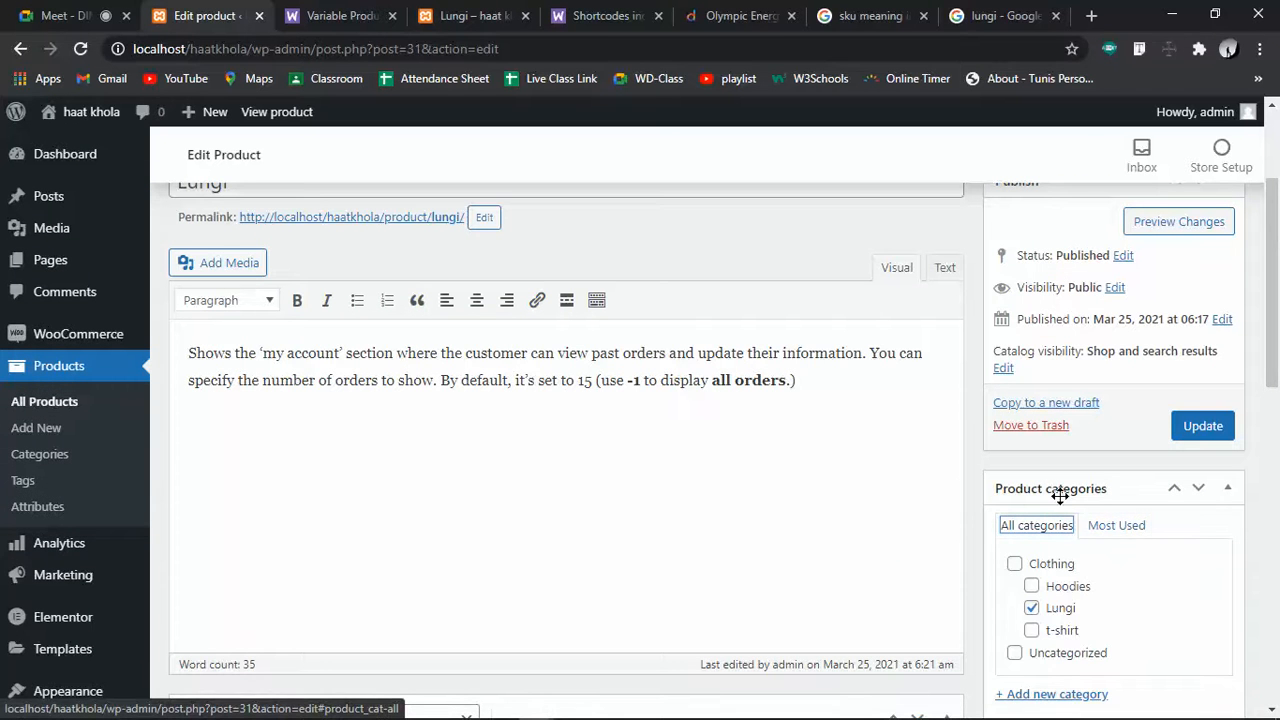
scroll(570, 406, "down", 2)
scroll(570, 406, "down", 2)
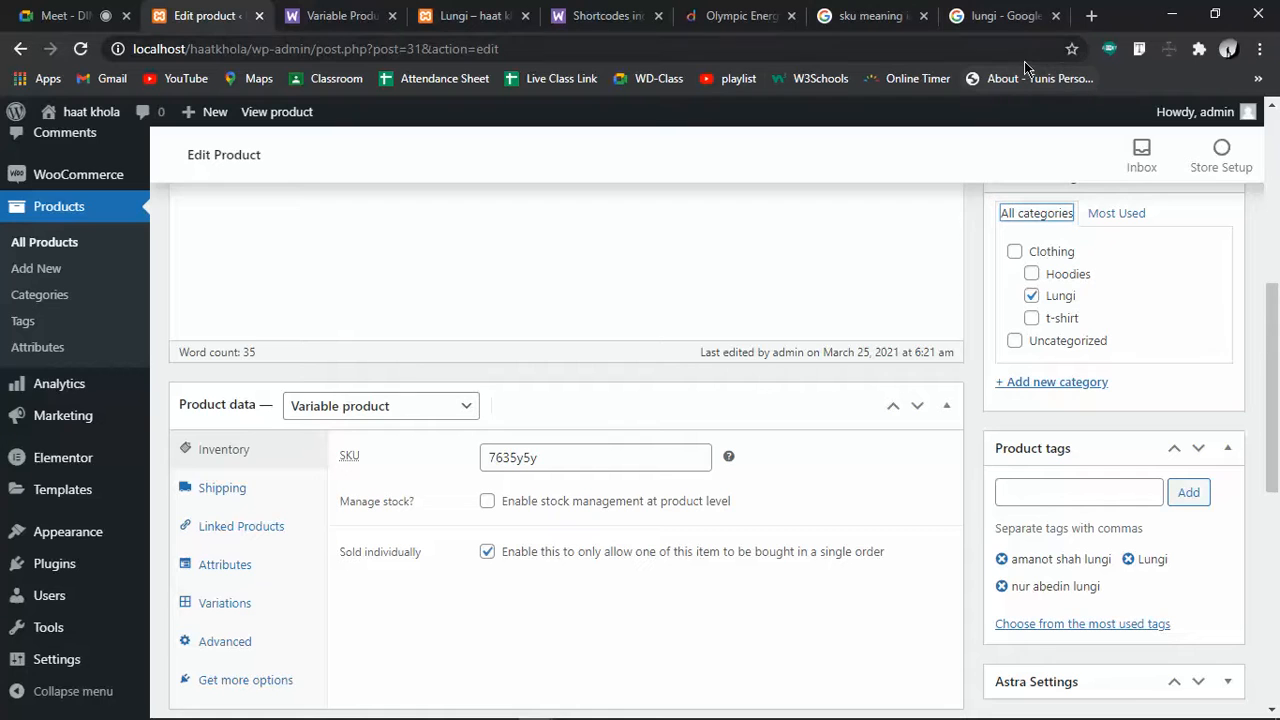
left_click(1012, 8)
Search 'add price to variable product woocommerce' and open the WooCommerce Docs Variable Product article
left_click(720, 49)
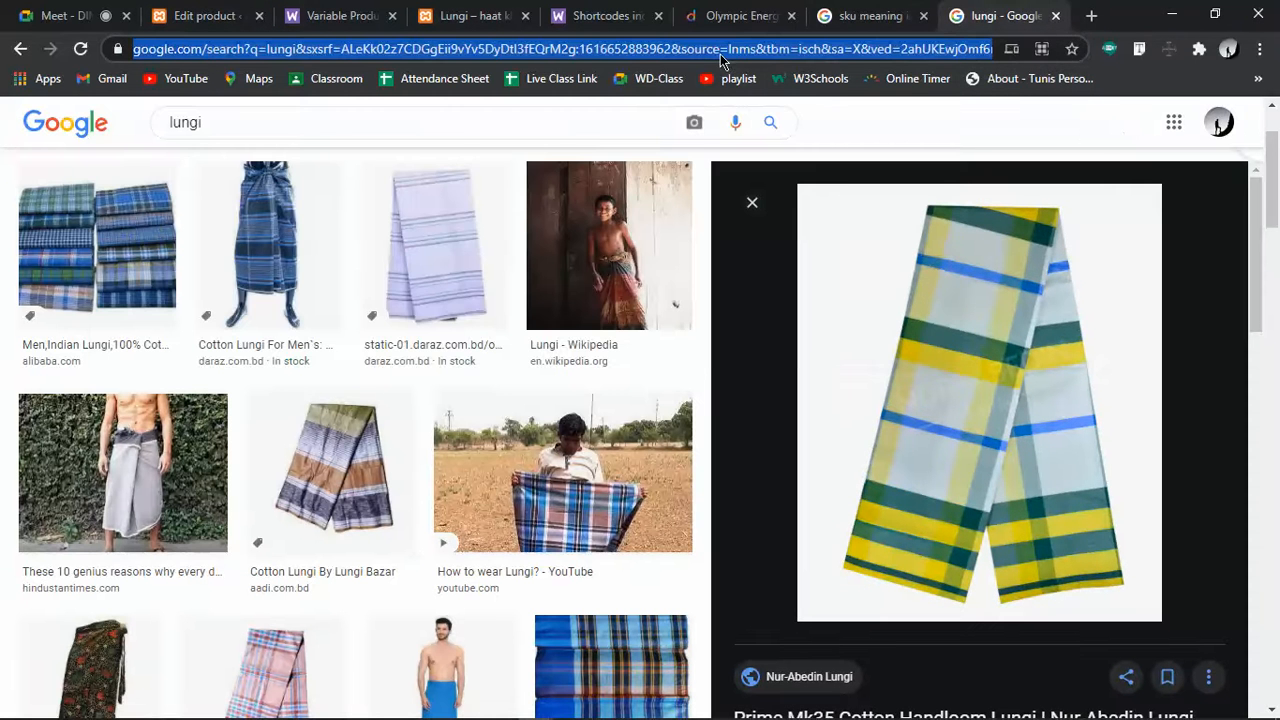
type("add pros")
key("BackSpace")
key("BackSpace")
type("ie")
key("BackSpace")
type("ce ")
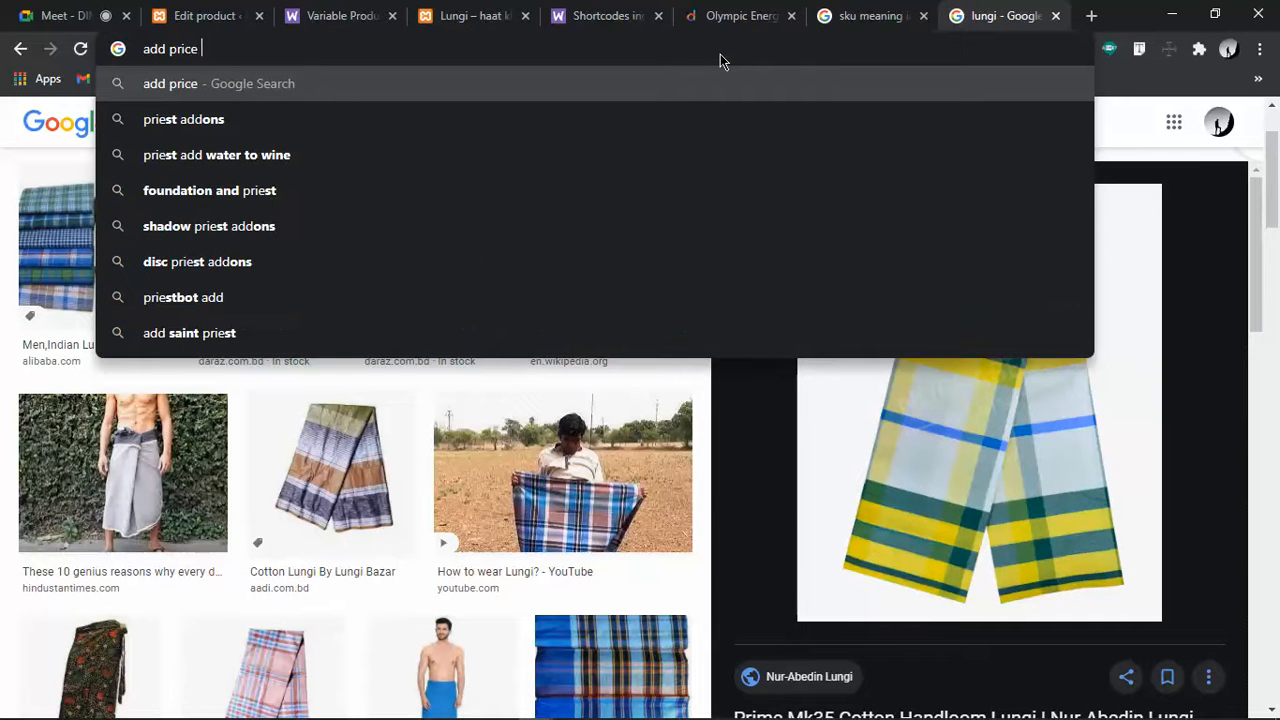
type("on vari")
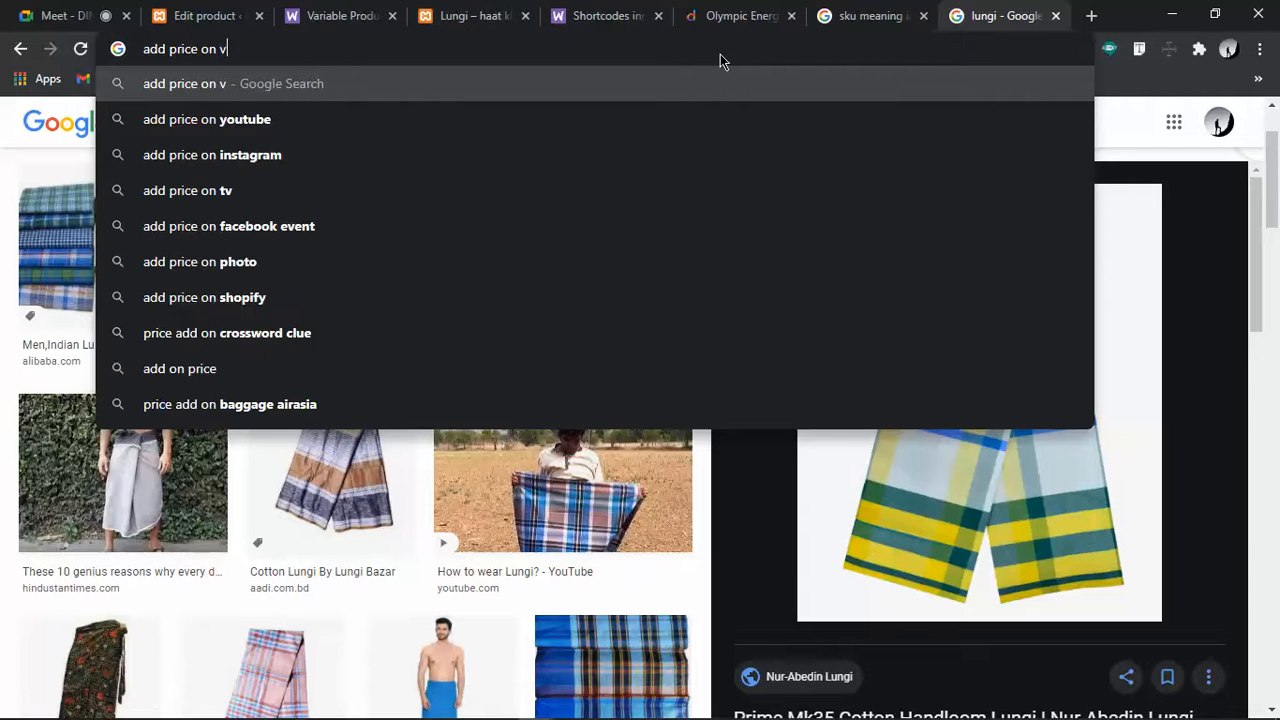
type("a")
key("Down")
key("Return")
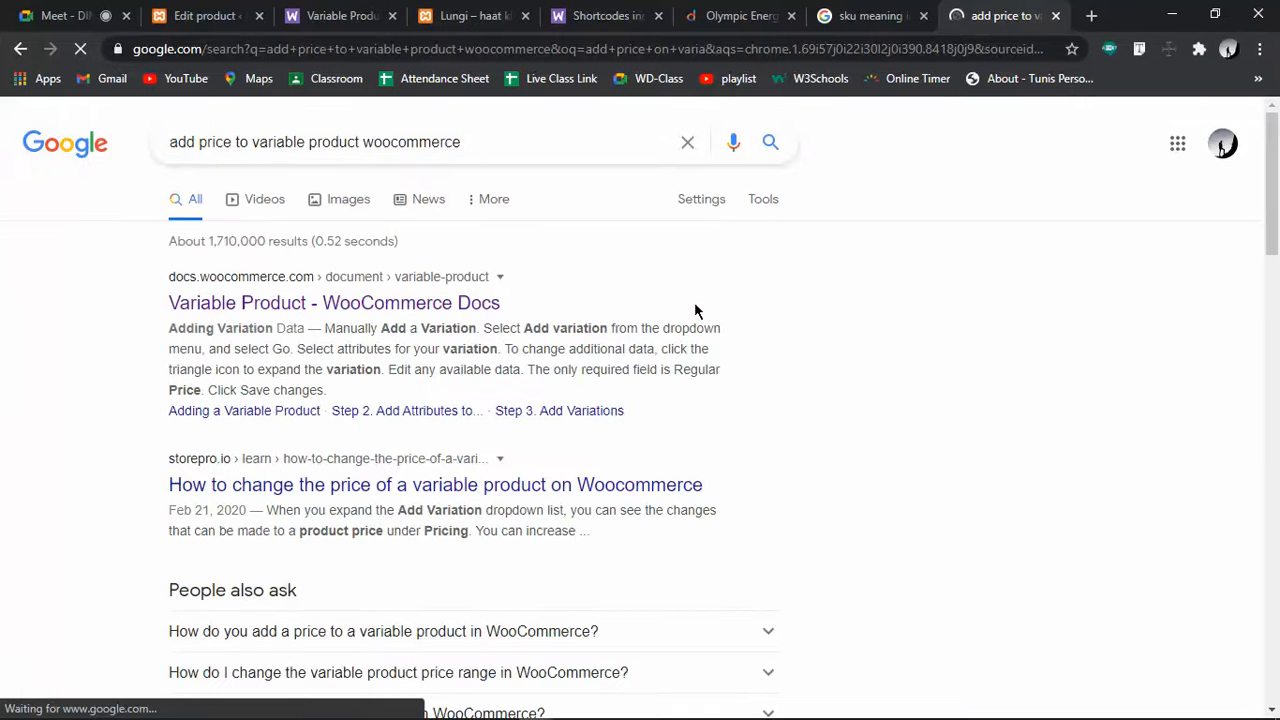
left_click(326, 302)
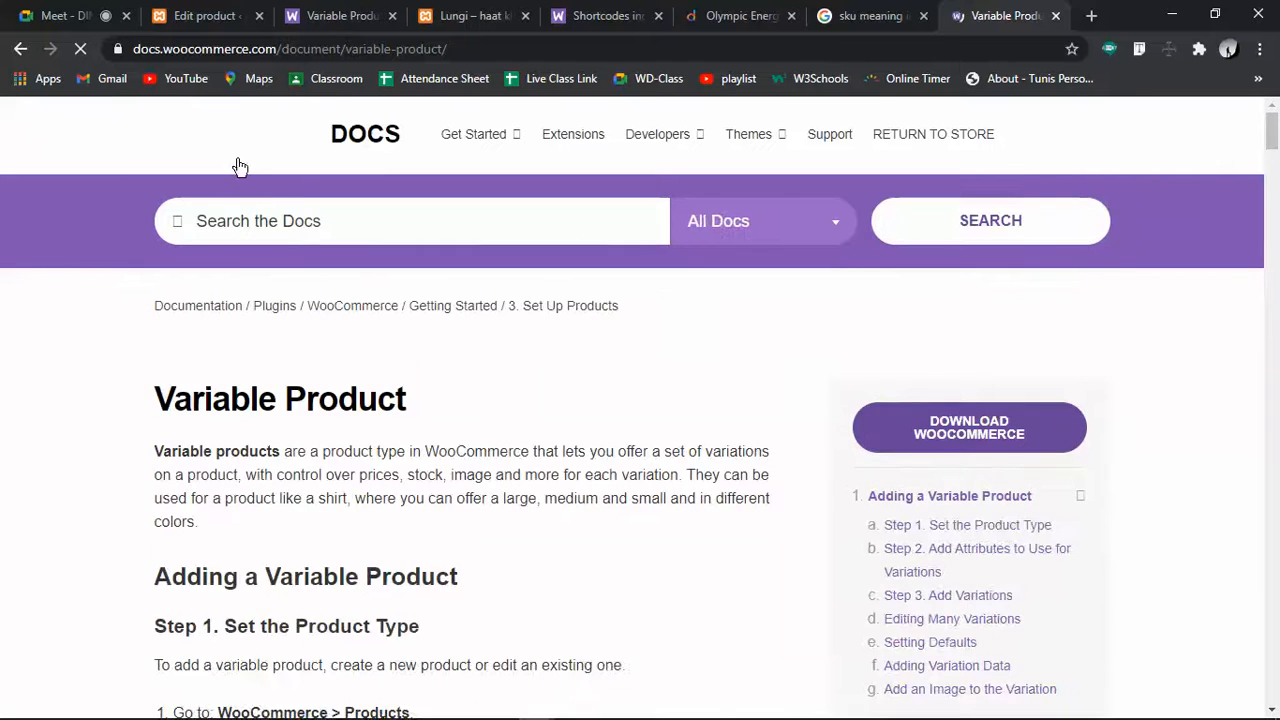
Scroll the Variable Product article down to Step 1 on choosing Variable product under Product Data
scroll(629, 560, "down", 3)
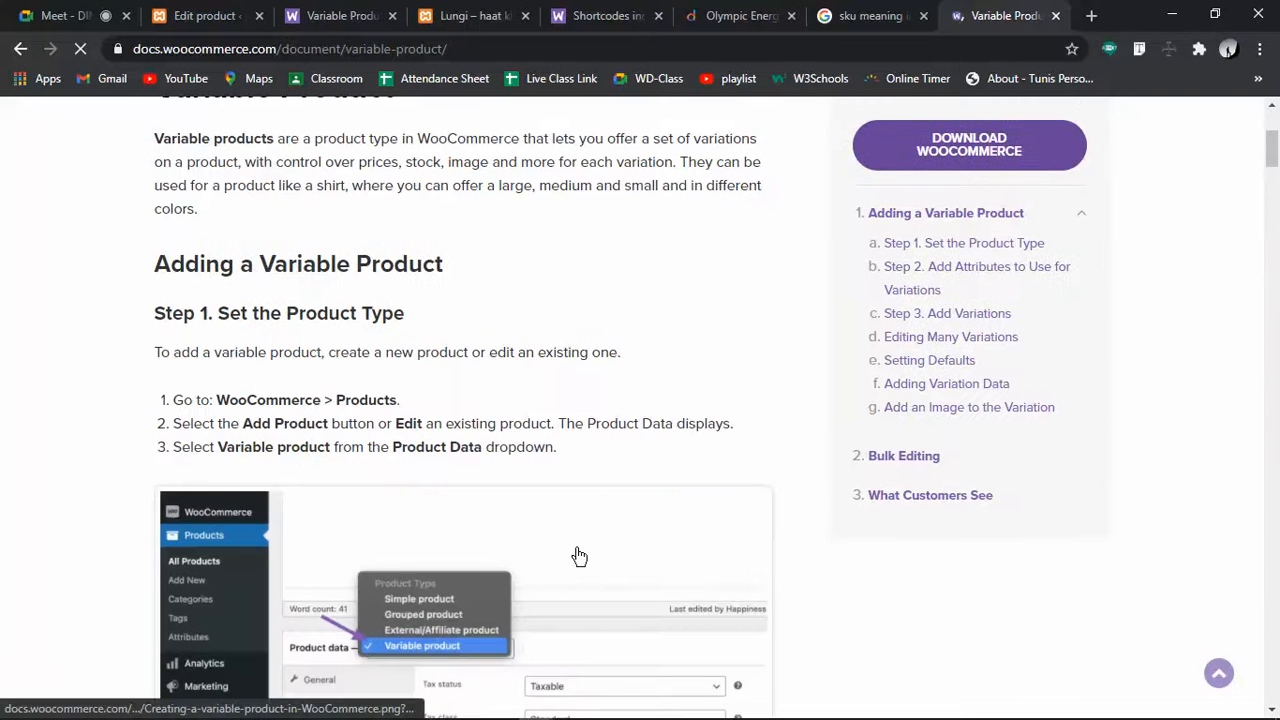
scroll(408, 614, "down", 3)
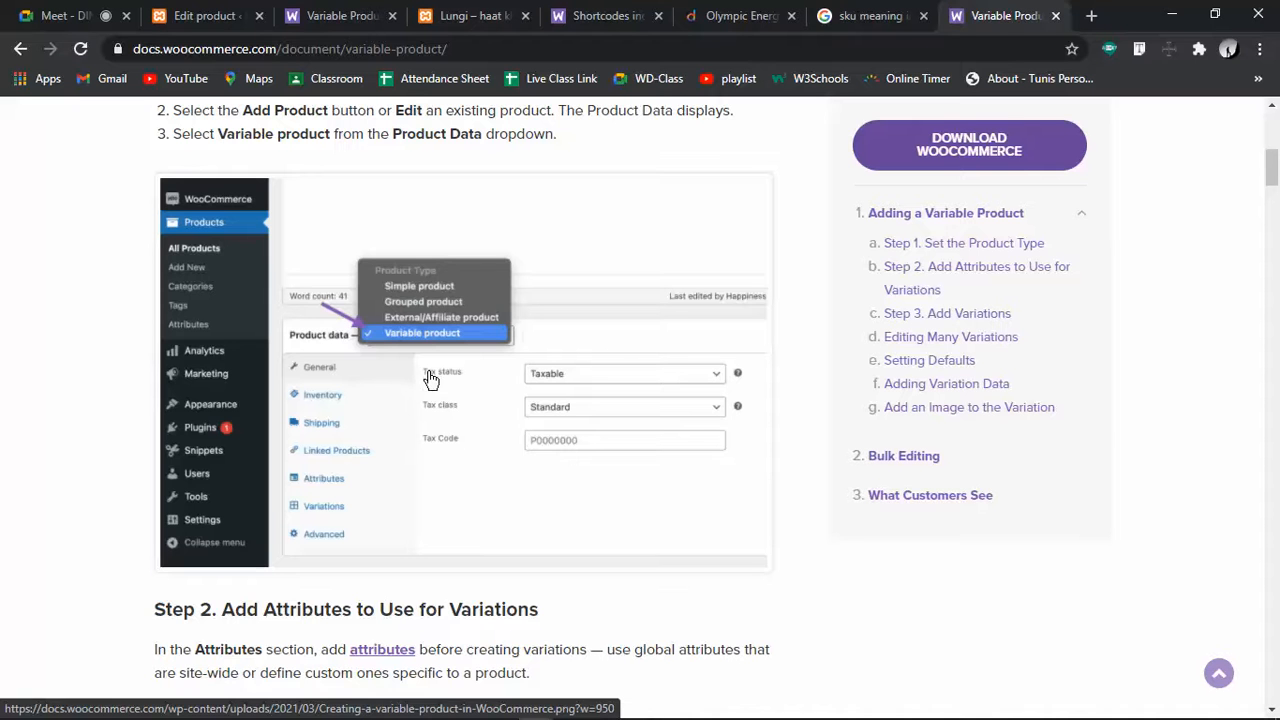
In the Lungi editor, collapse and re-expand Product data, keeping the type as Variable product
left_click(211, 8)
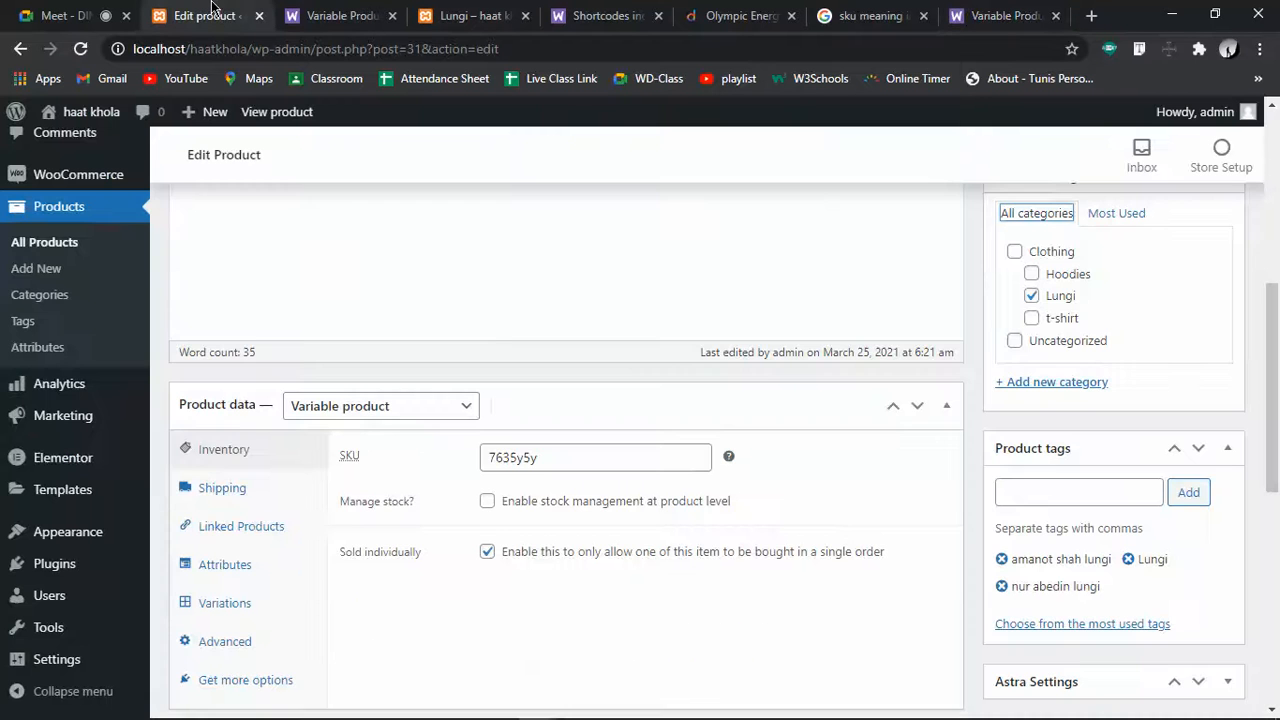
scroll(340, 300, "down", 4)
scroll(305, 330, "up", 3)
scroll(300, 316, "up", 1)
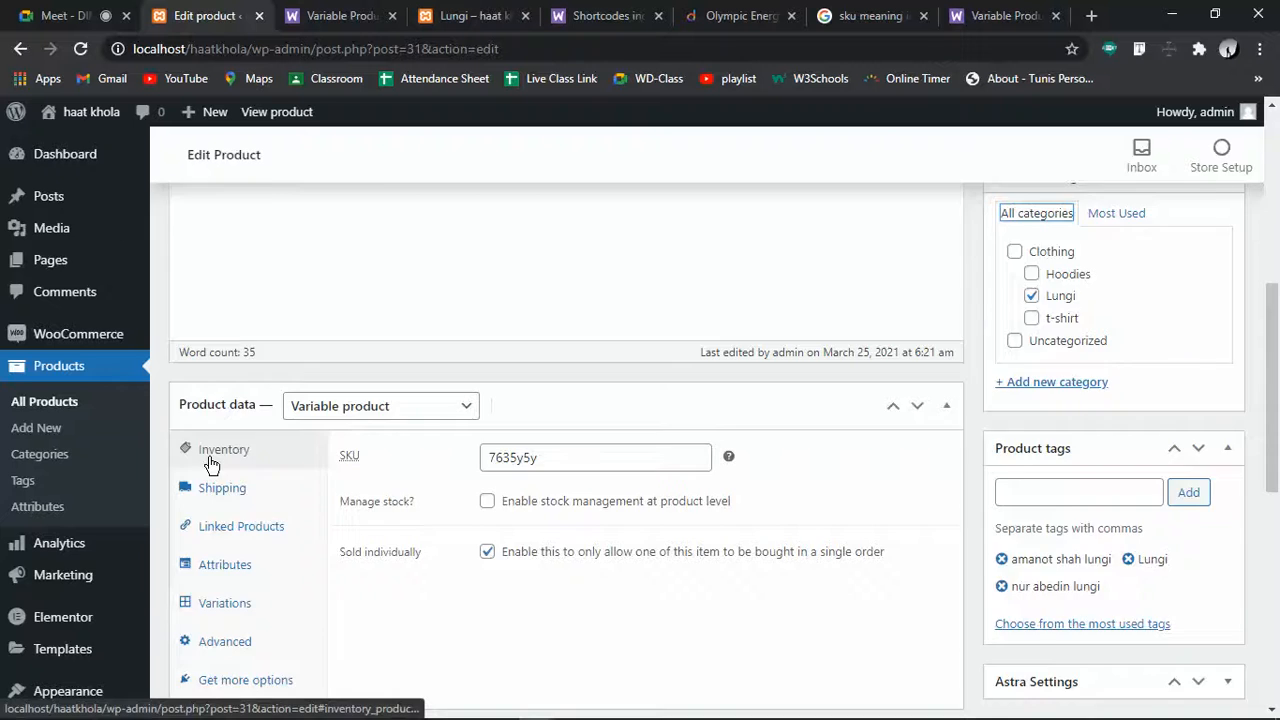
scroll(206, 460, "up", 3)
scroll(206, 460, "down", 3)
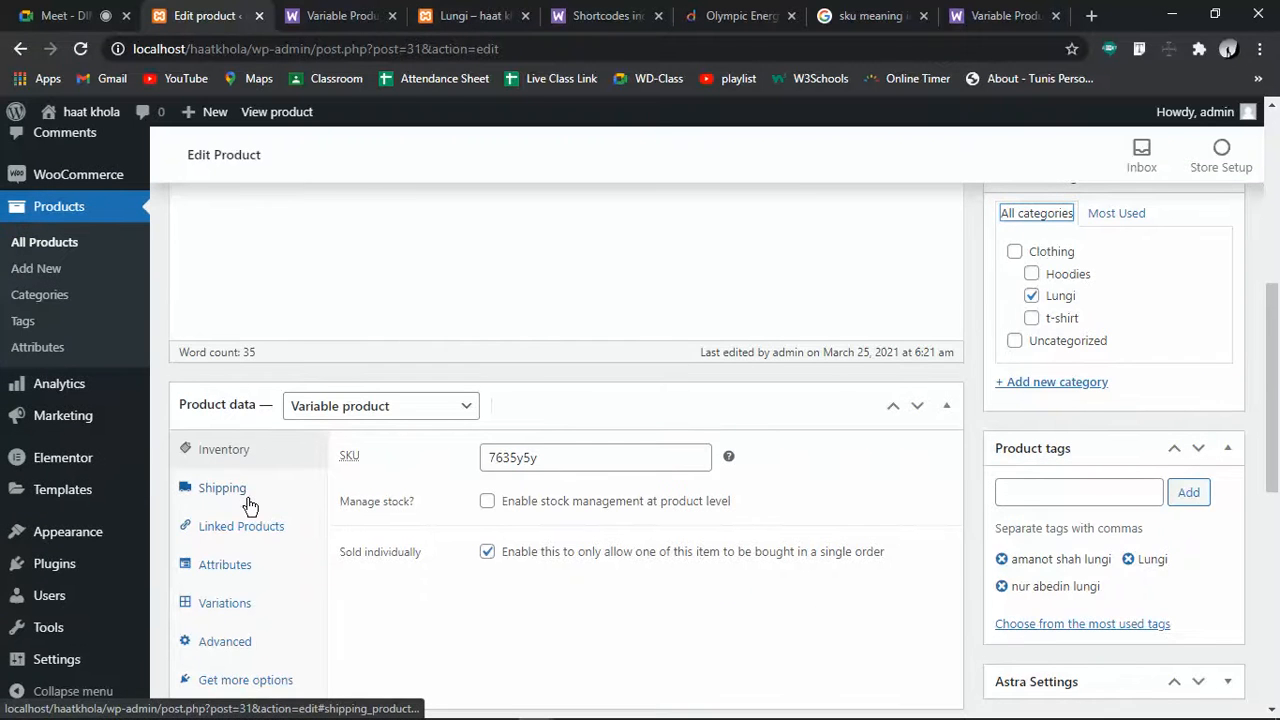
scroll(250, 505, "down", 3)
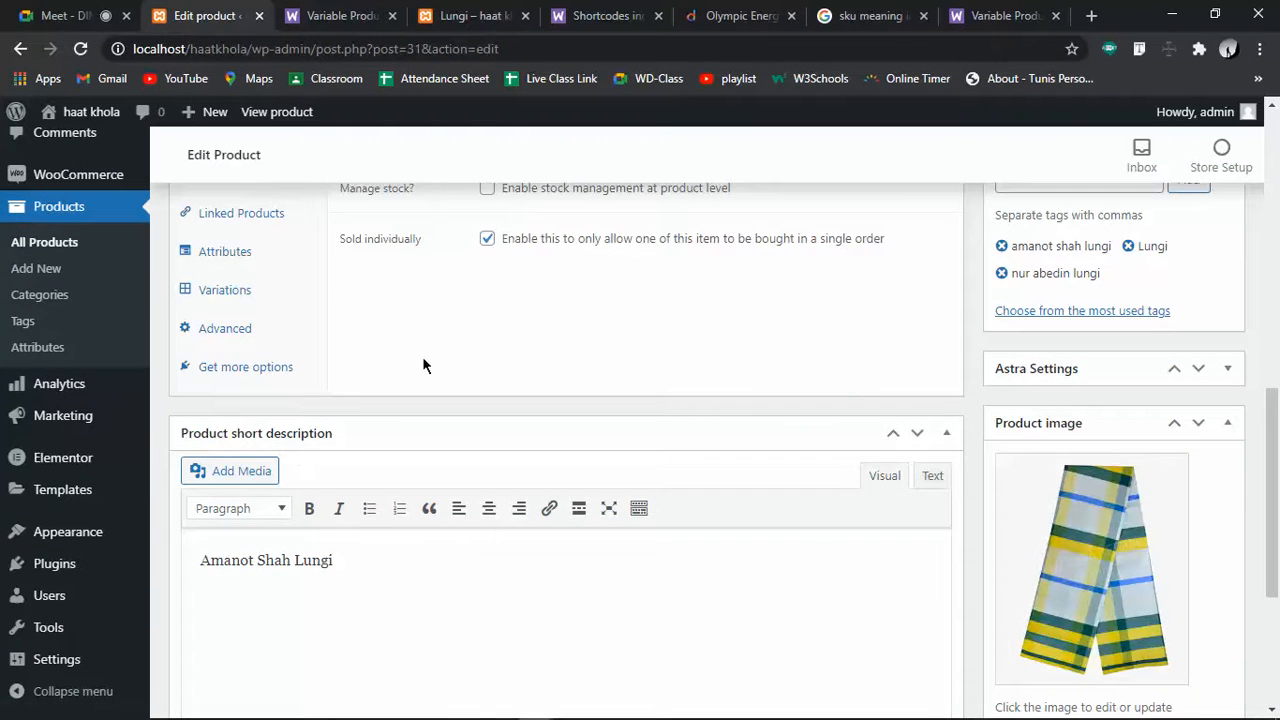
scroll(280, 366, "up", 3)
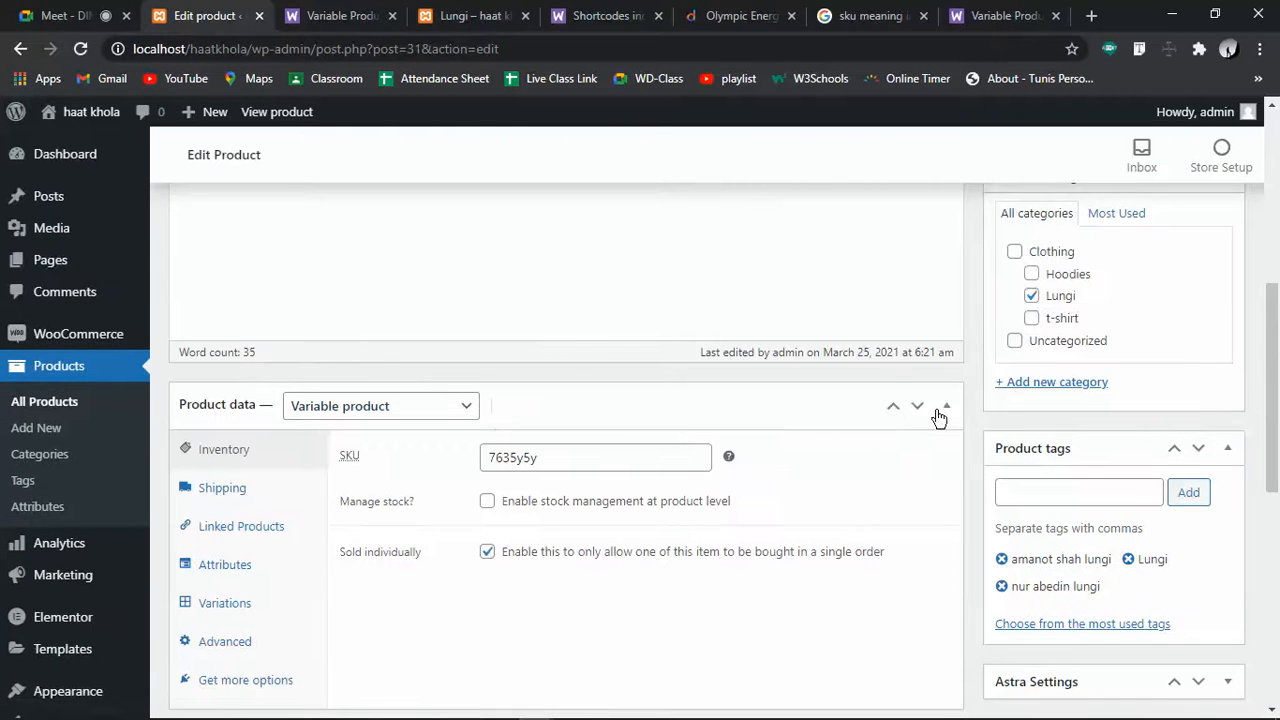
left_click(943, 408)
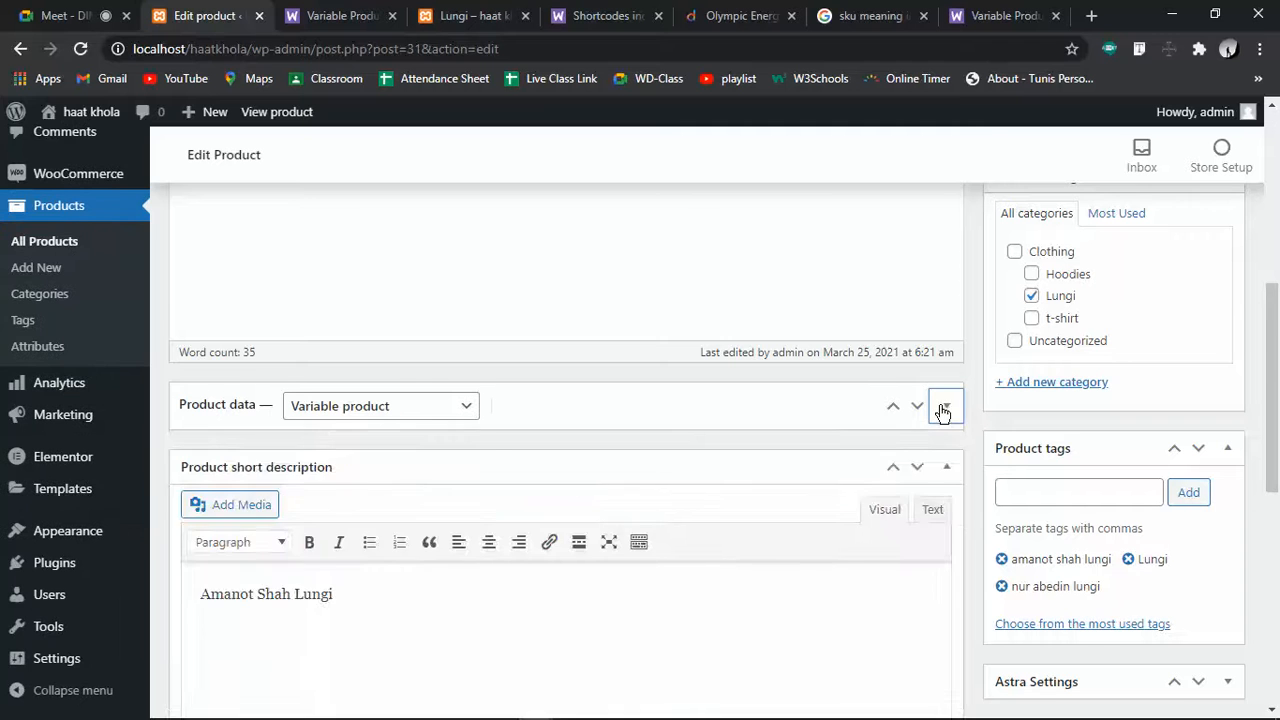
left_click(943, 408)
left_click(371, 407)
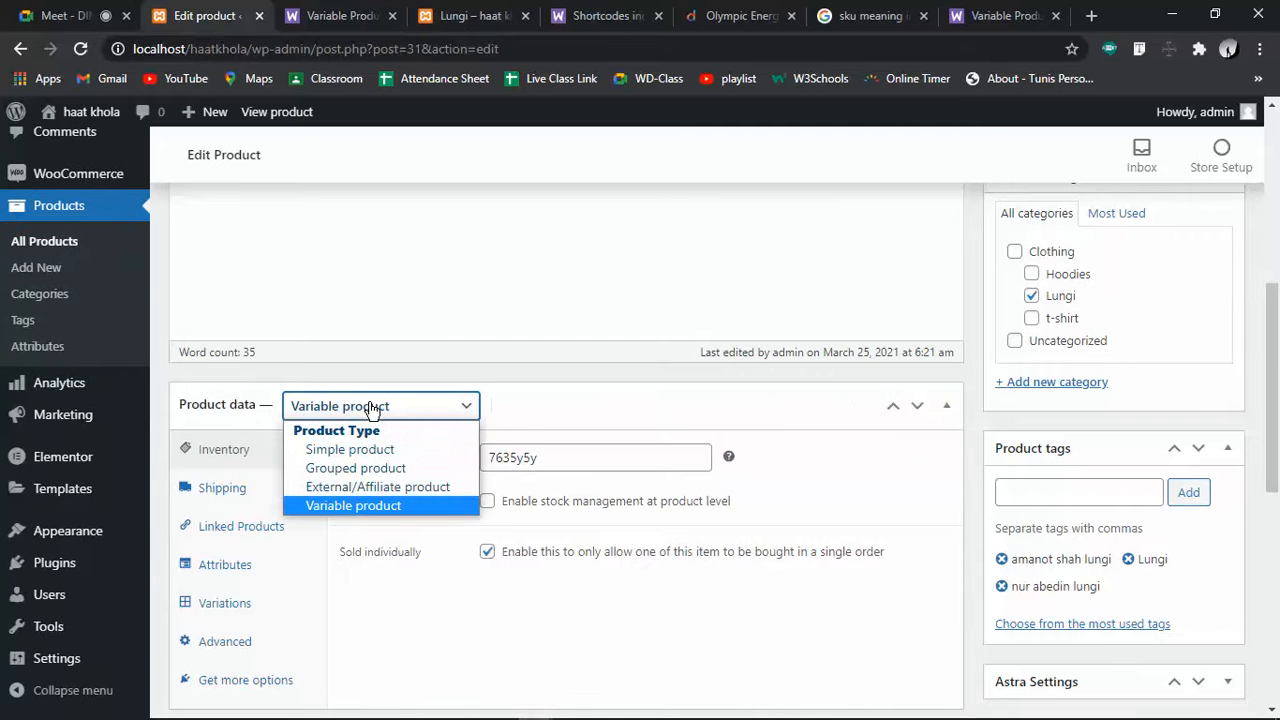
left_click(371, 407)
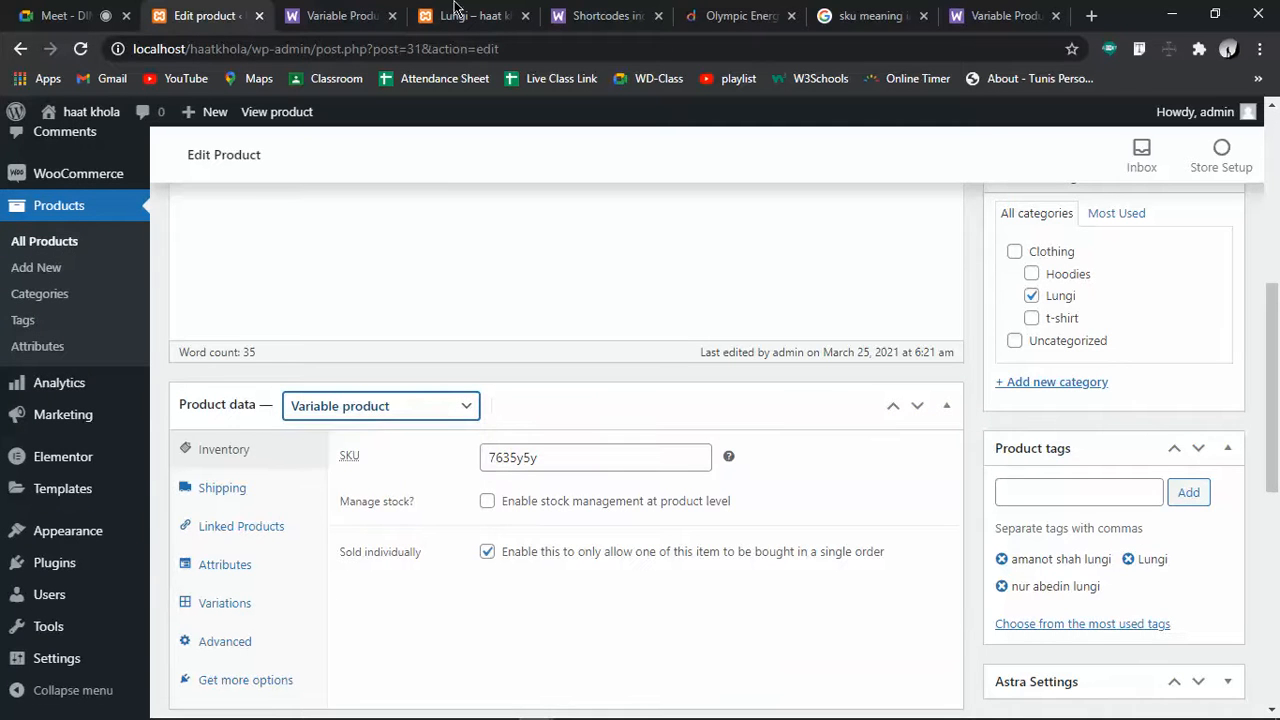
left_click(340, 15)
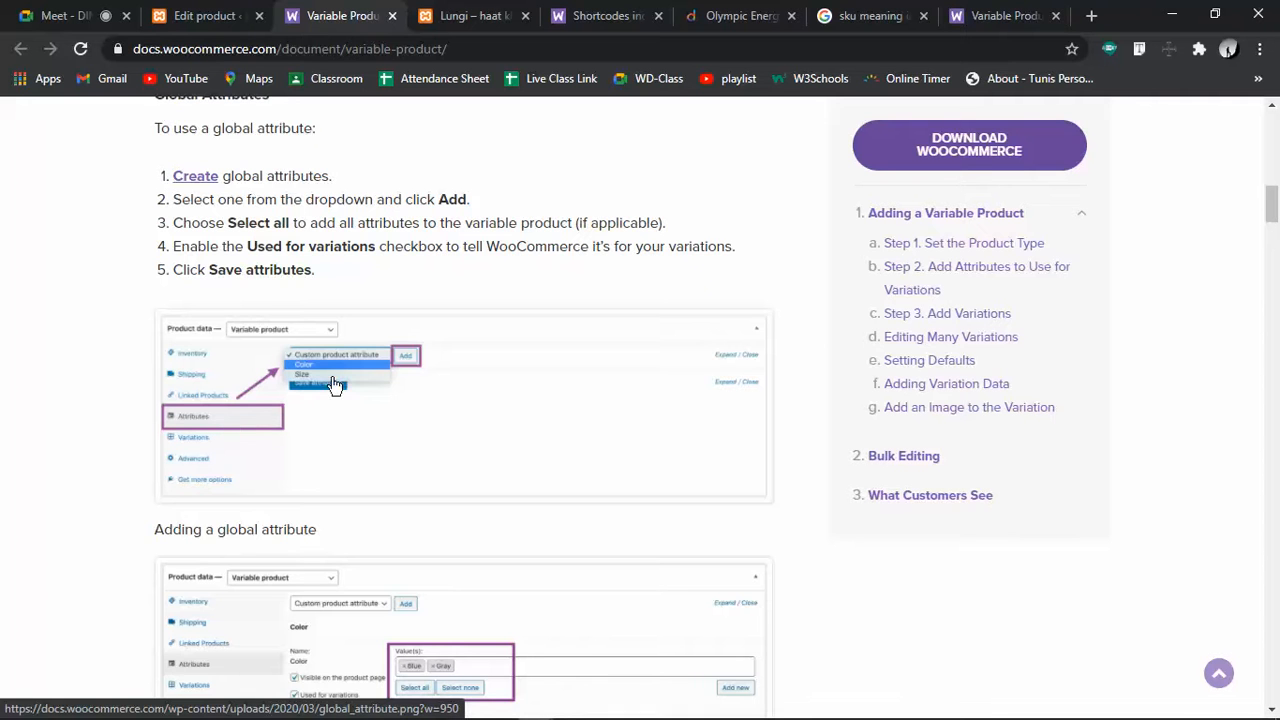
Read the docs through Custom Attributes, Add Variations and Editing Many Variations, then return to the Lungi editor
scroll(371, 378, "down", 3)
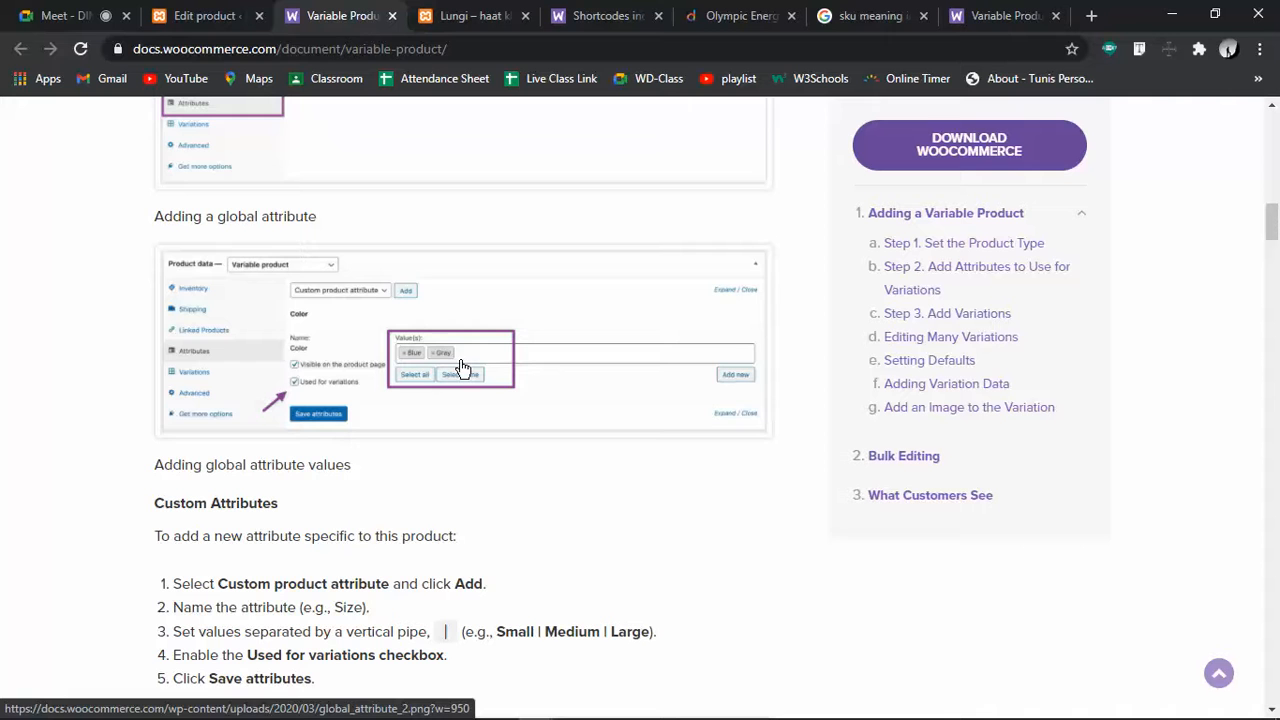
scroll(461, 360, "down", 3)
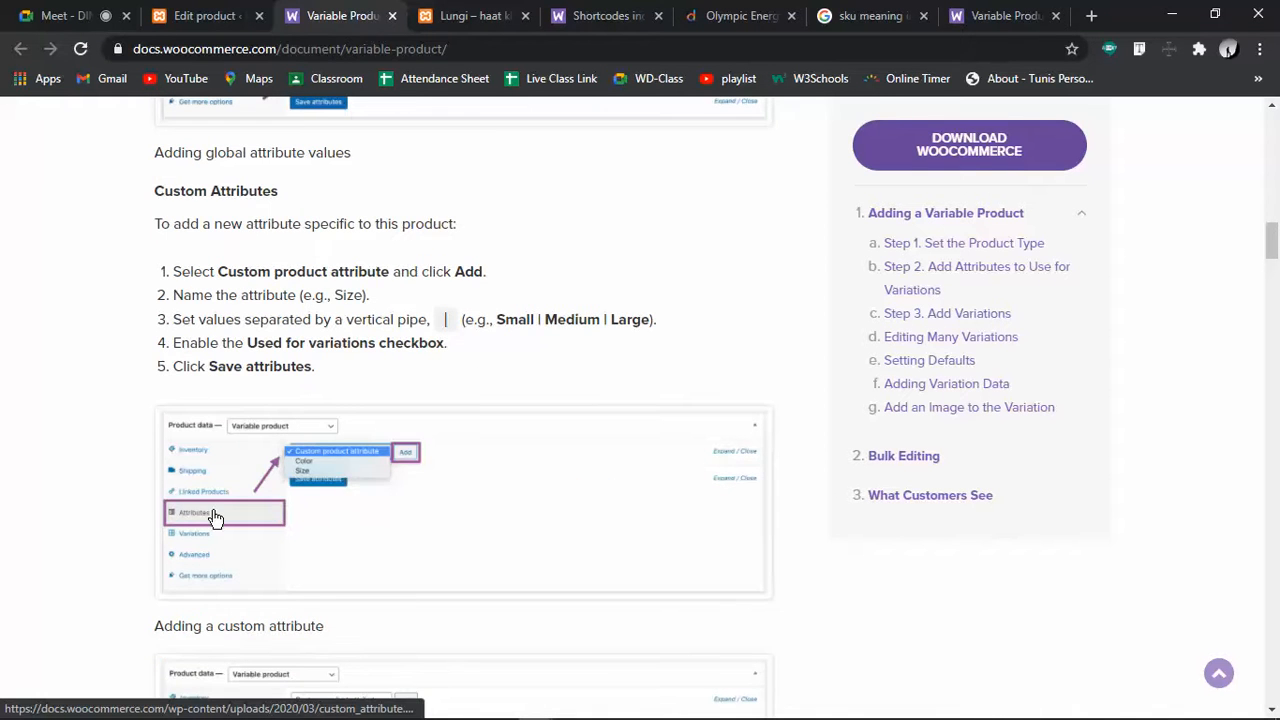
scroll(215, 518, "down", 3)
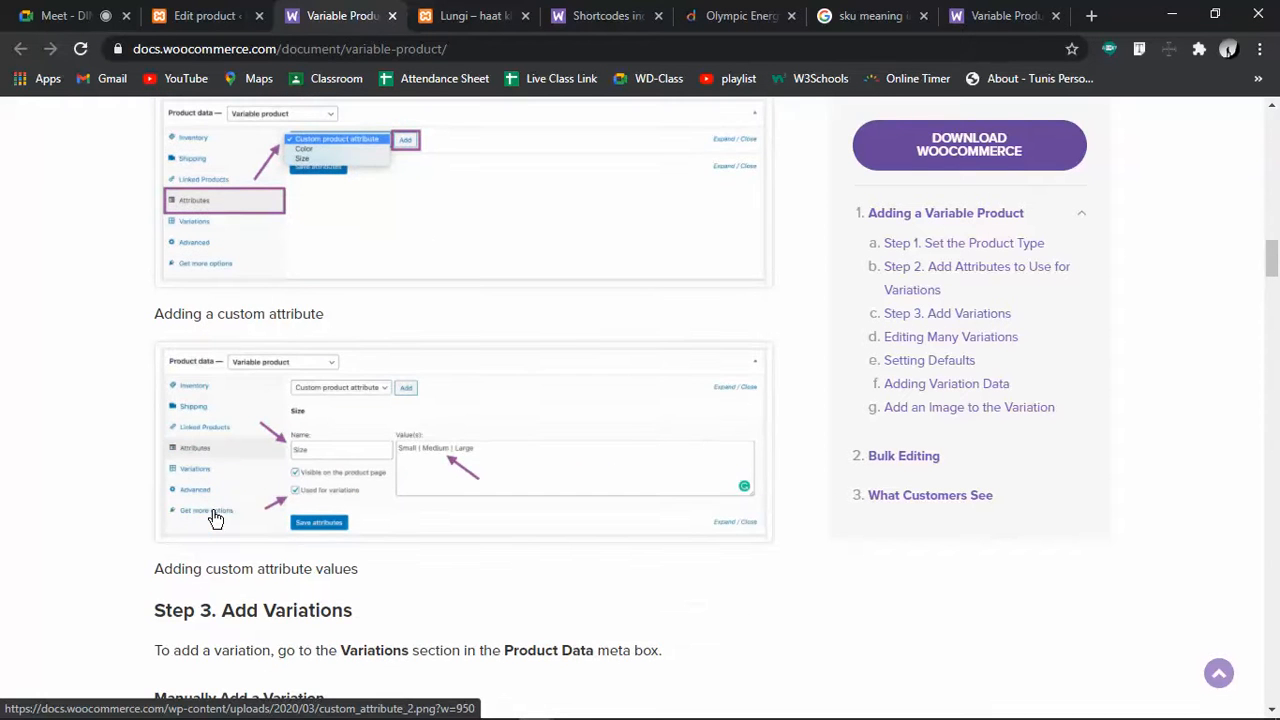
scroll(486, 480, "down", 3)
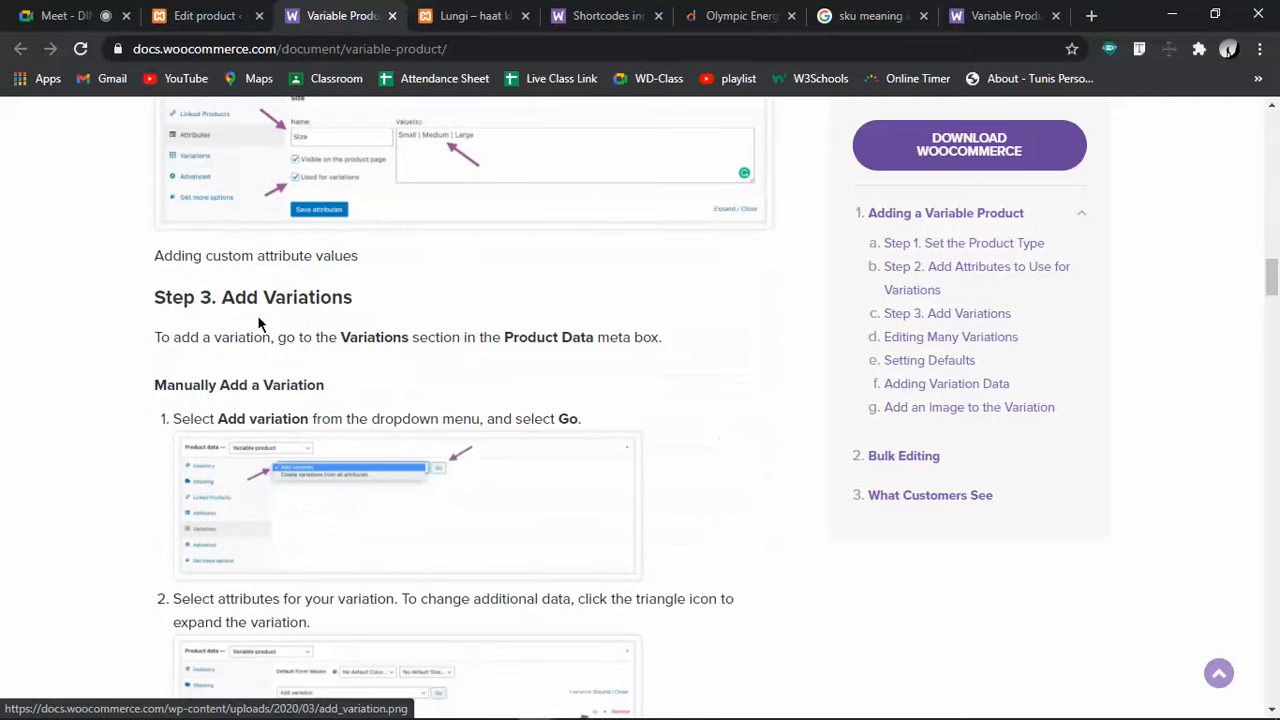
scroll(311, 517, "down", 3)
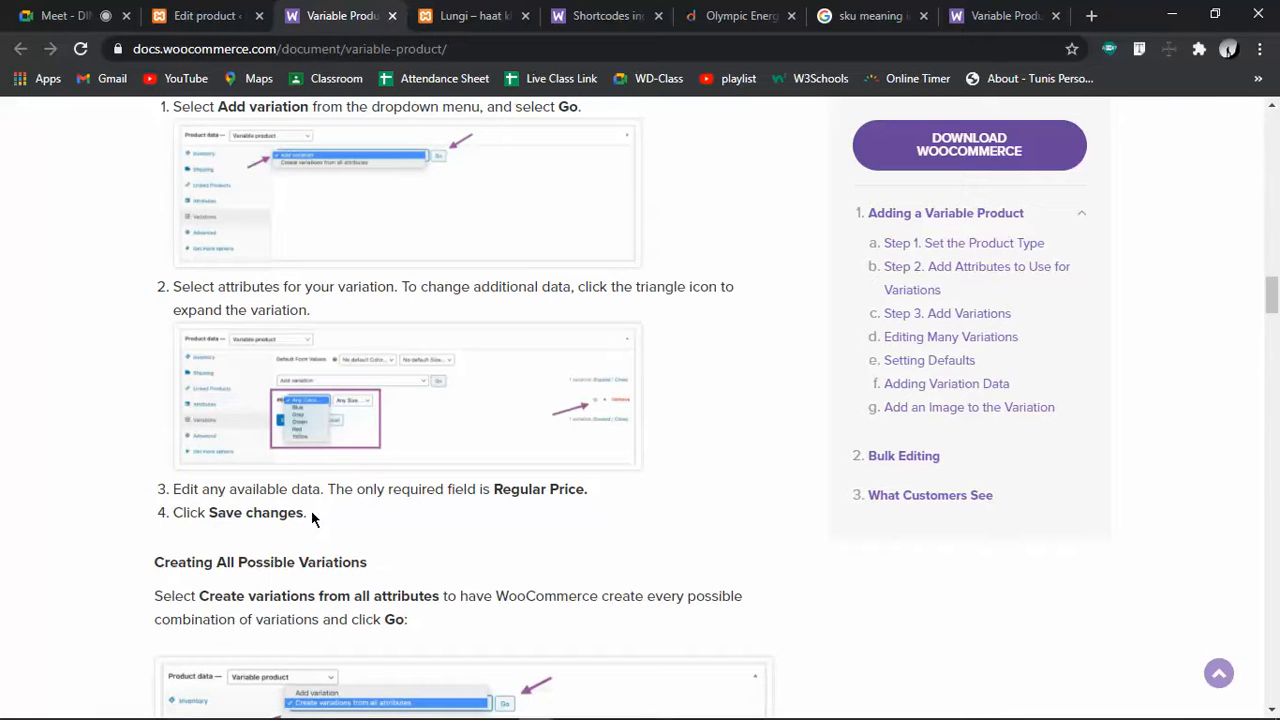
scroll(311, 515, "down", 6)
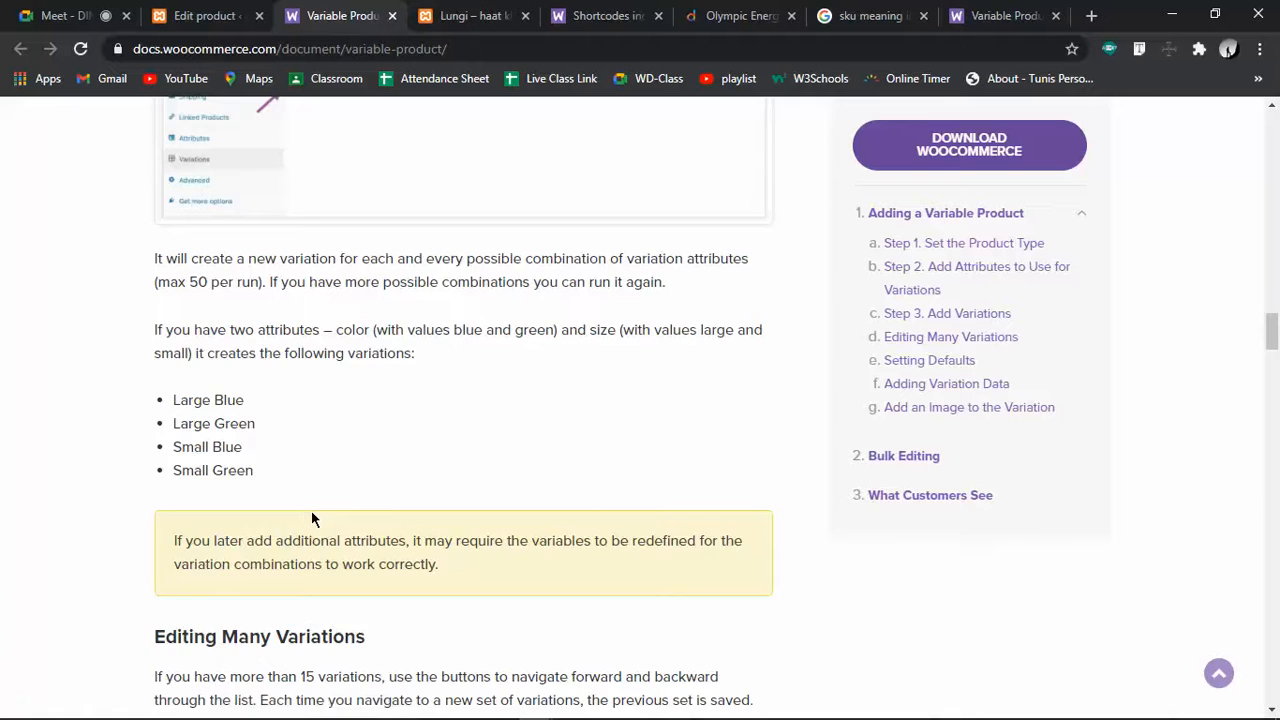
scroll(311, 518, "down", 3)
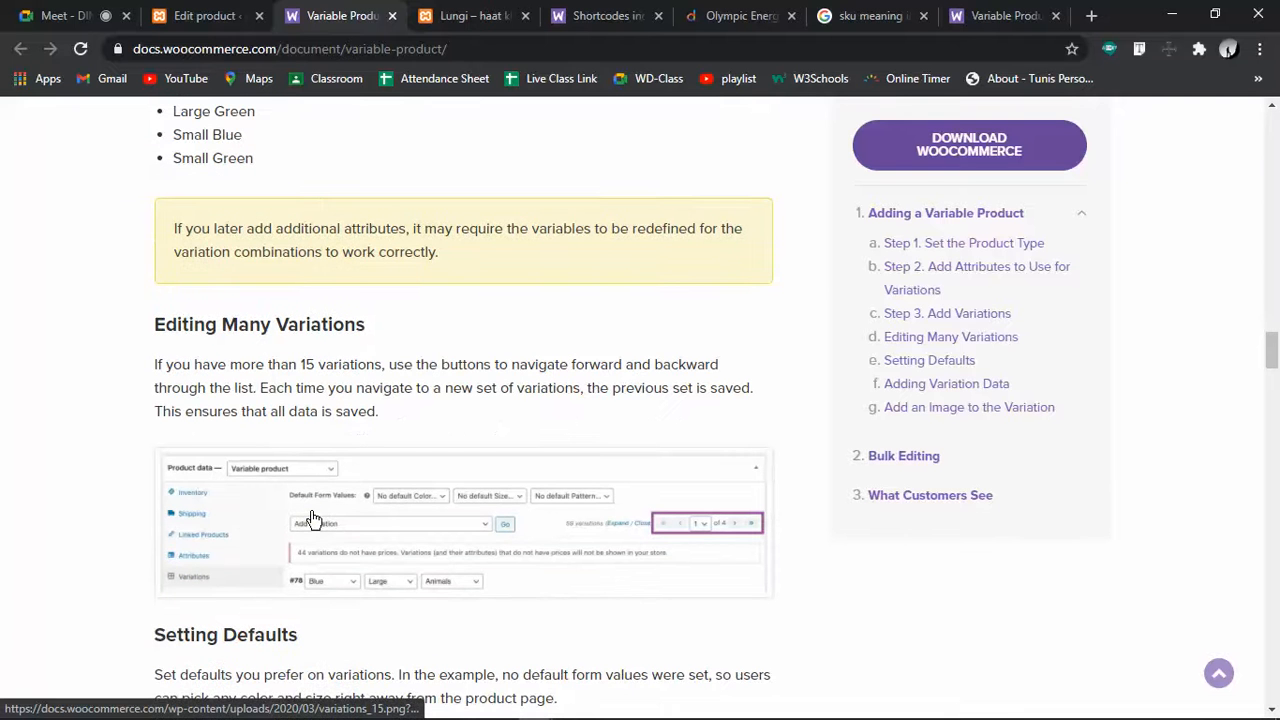
left_click(229, 9)
scroll(500, 414, "down", 3)
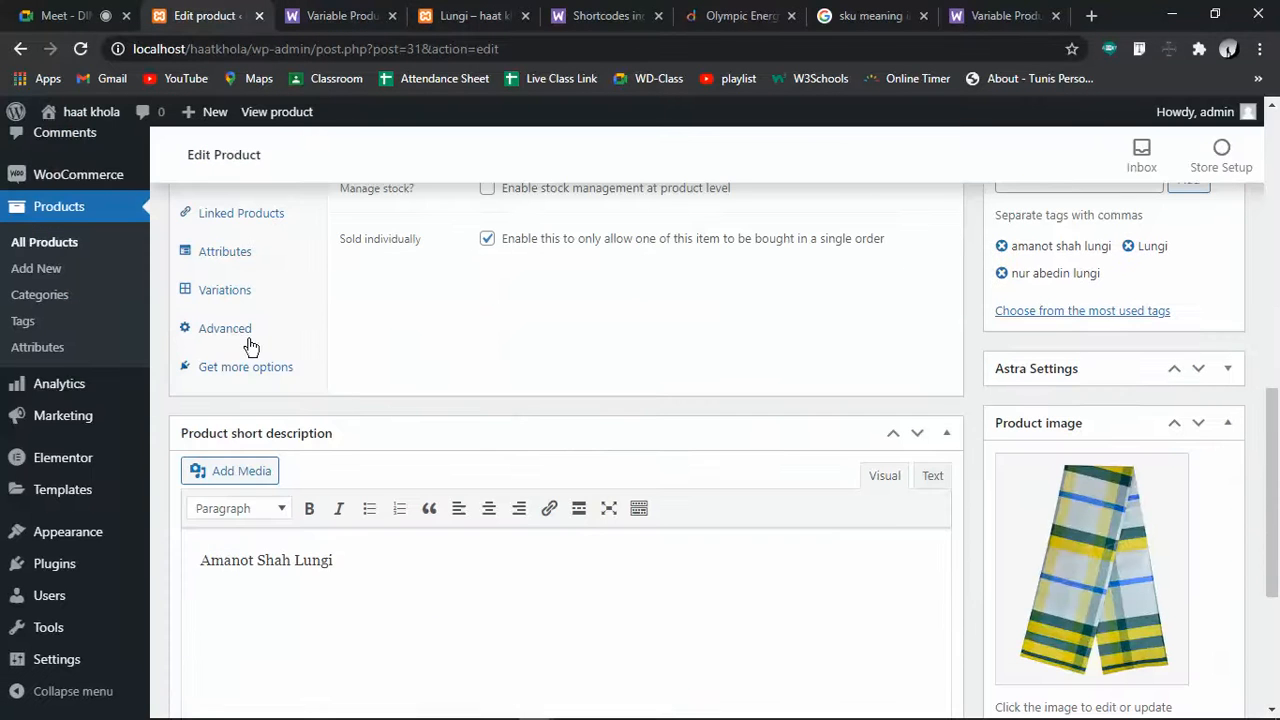
Expand variation #35 (Red, 5, 500) among the 27 variations to reveal its empty Regular and Sale price fields
left_click(226, 292)
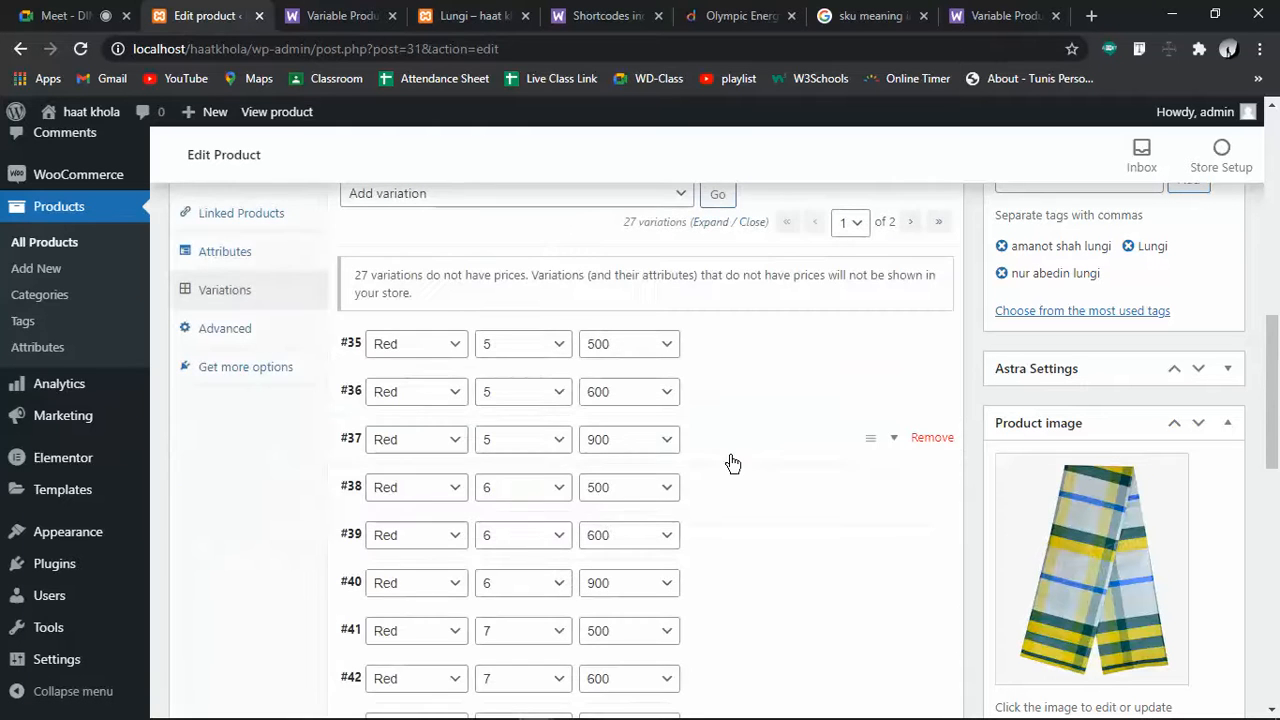
left_click(748, 343)
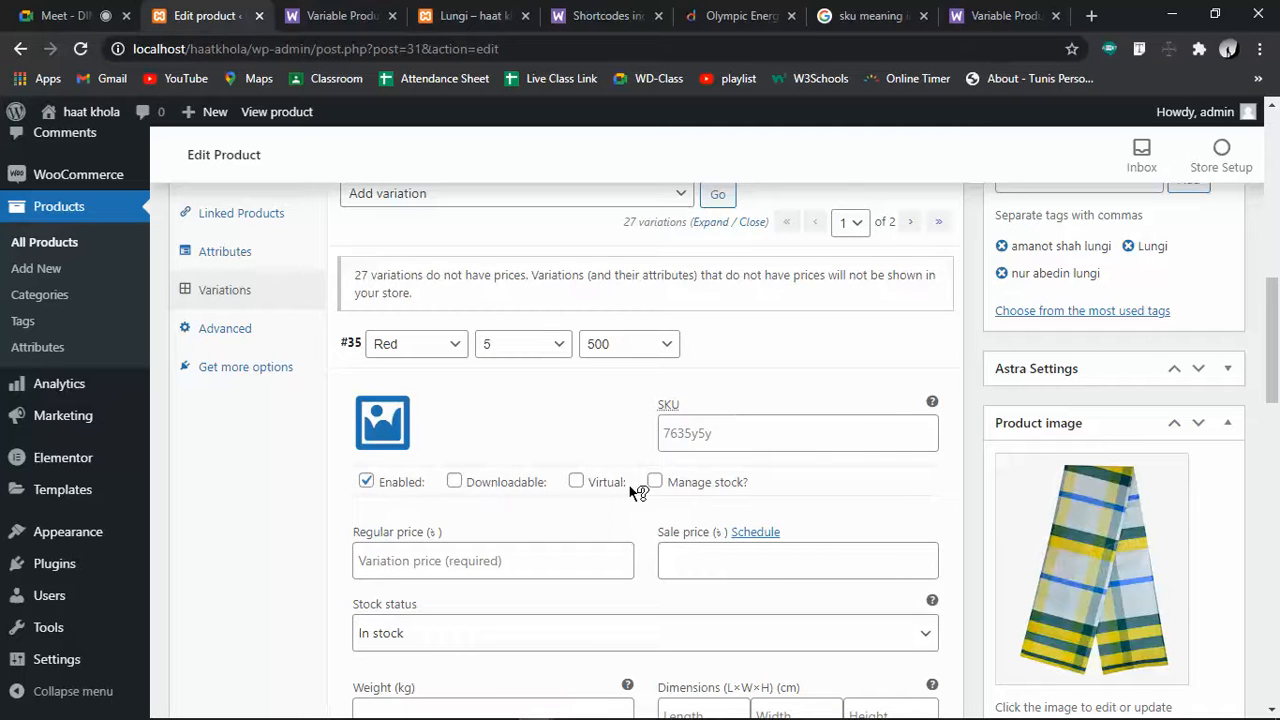
left_click(552, 562)
left_click(665, 558)
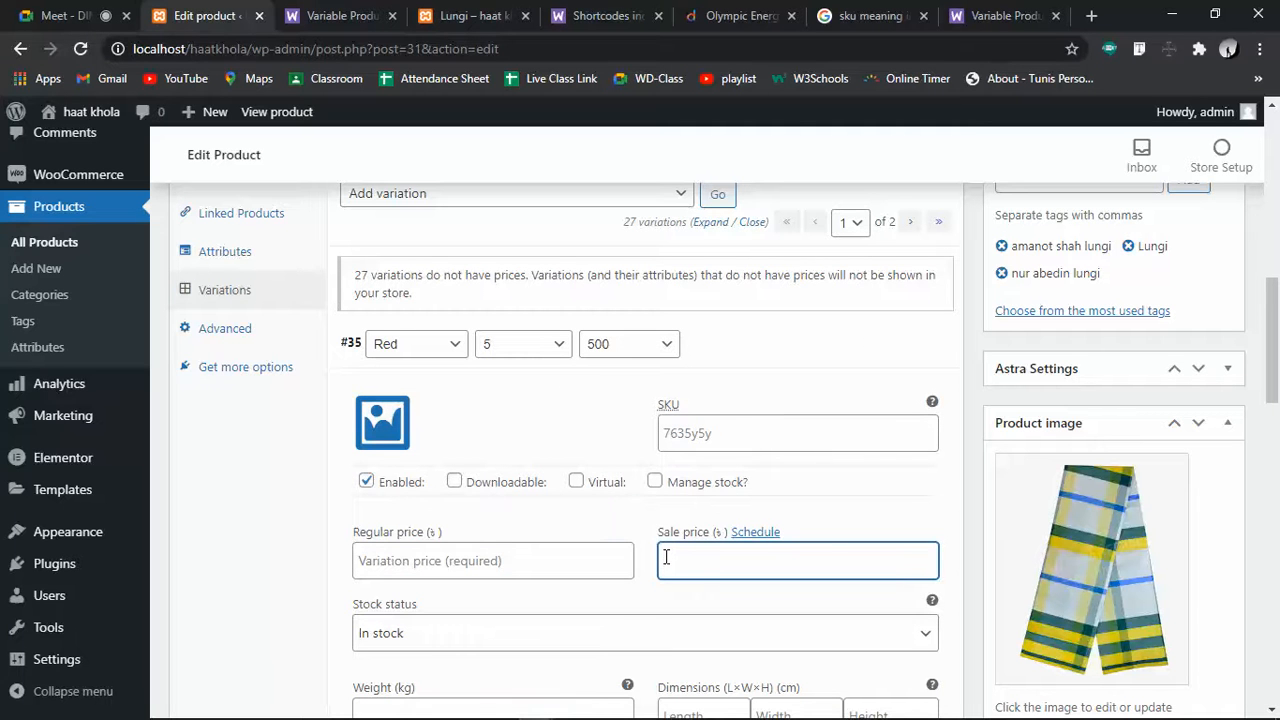
scroll(670, 565, "down", 6)
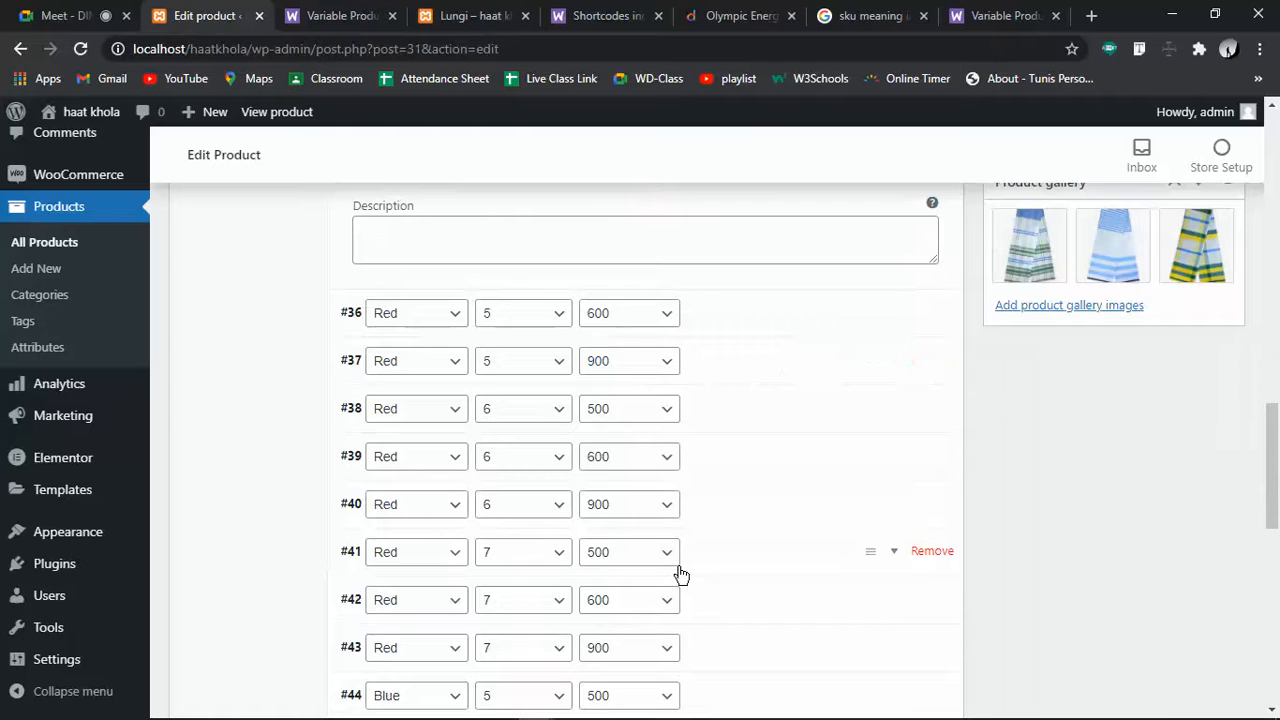
scroll(794, 414, "down", 3)
scroll(794, 414, "up", 2)
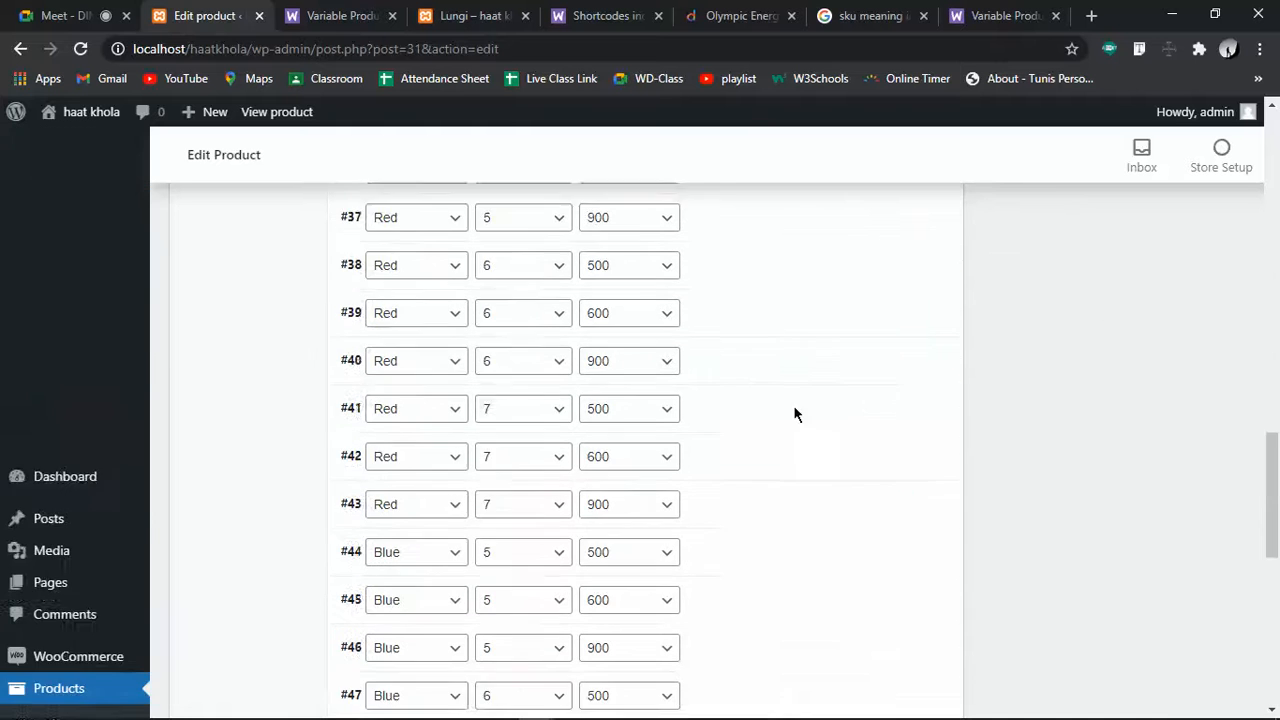
scroll(793, 405, "up", 5)
scroll(789, 410, "down", 6)
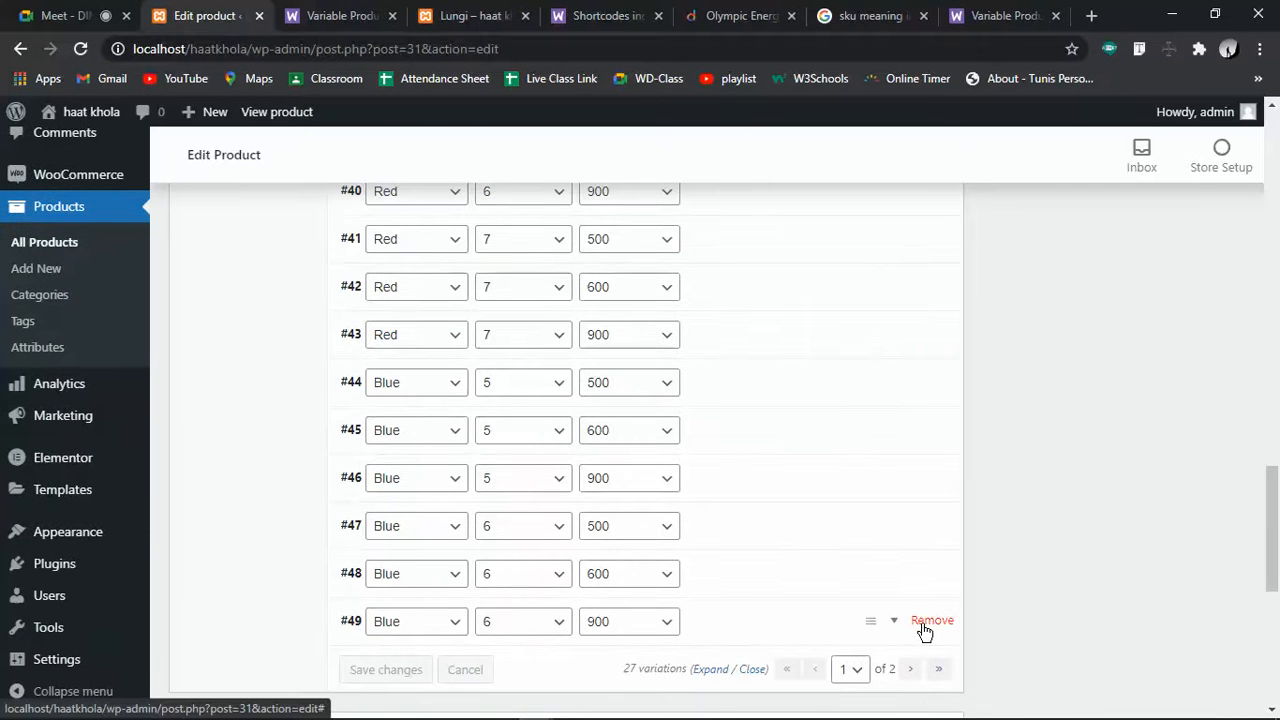
scroll(651, 537, "up", 10)
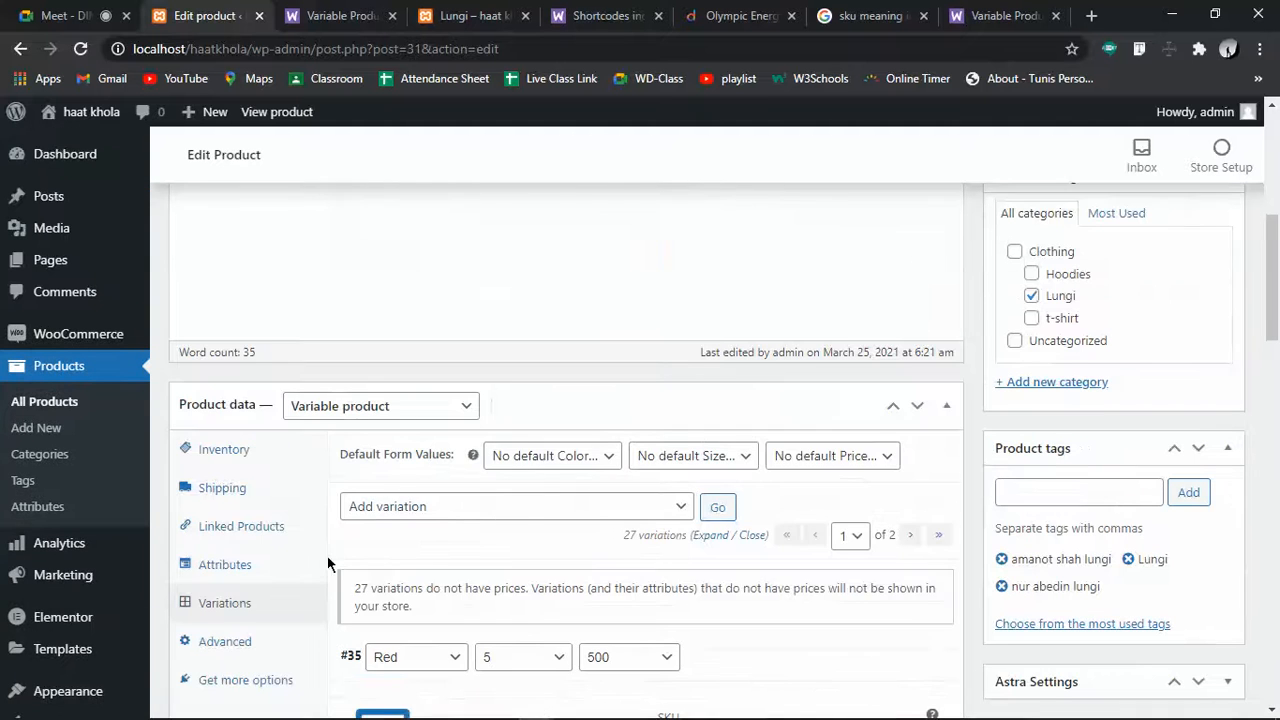
Remove yellow from the Color attribute values and 7 from the Size values
left_click(223, 578)
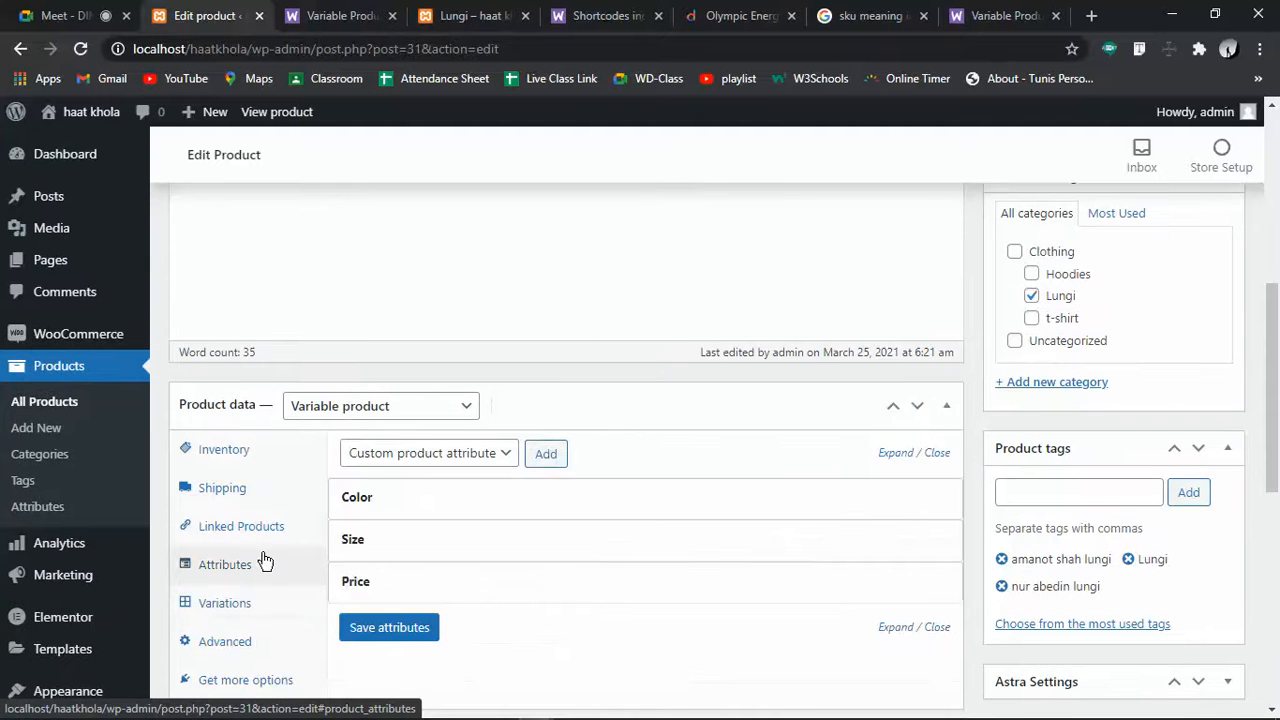
left_click(409, 500)
left_click_drag(664, 566, 604, 566)
key("BackSpace")
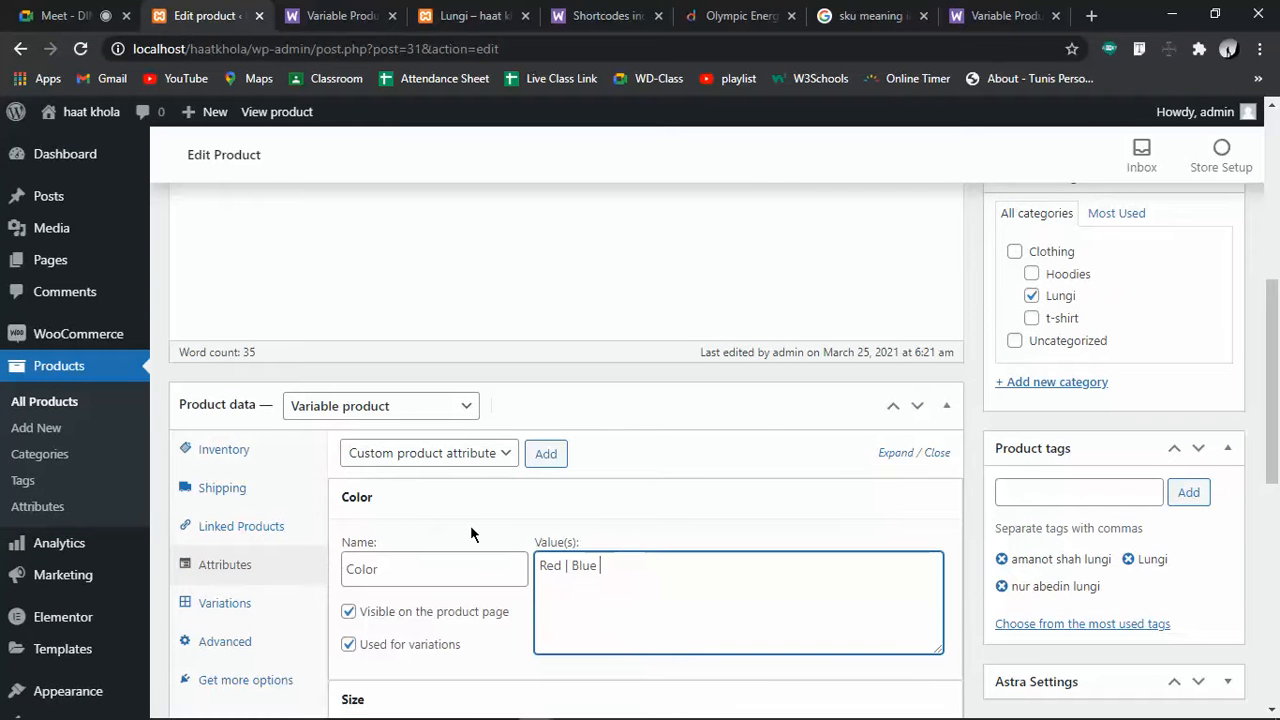
scroll(426, 610, "down", 3)
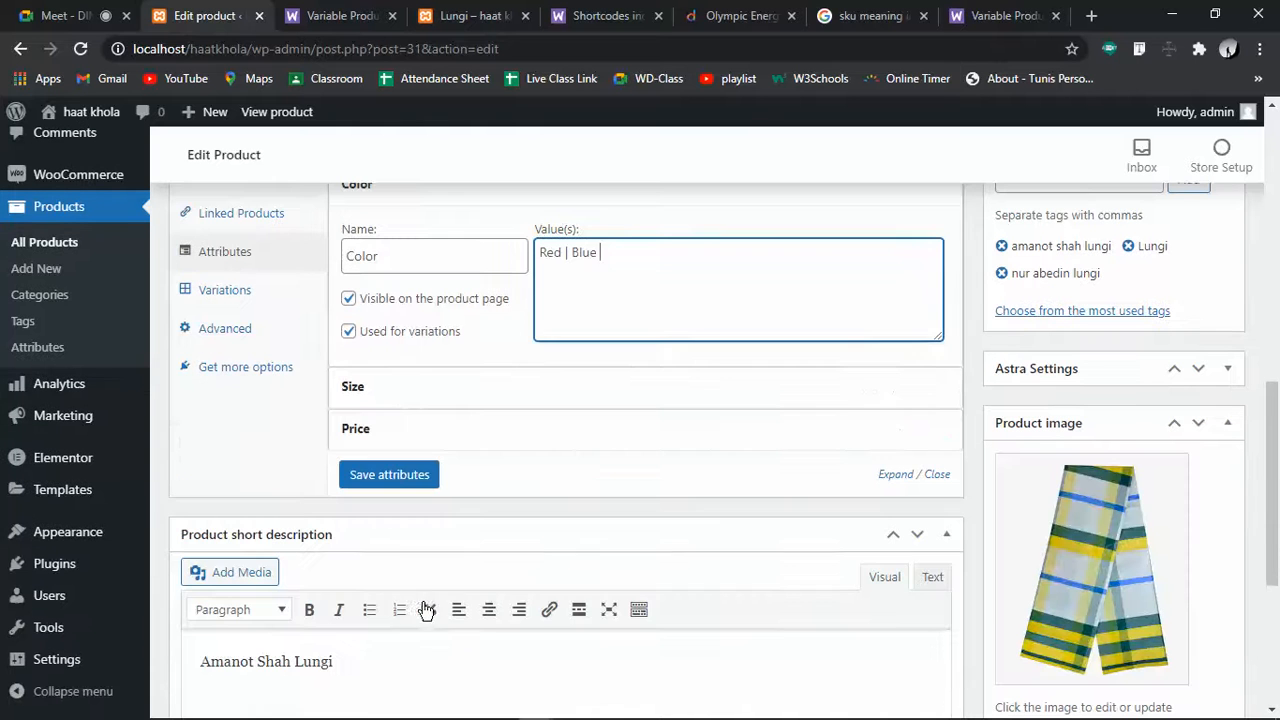
left_click(403, 405)
left_click_drag(611, 463, 568, 463)
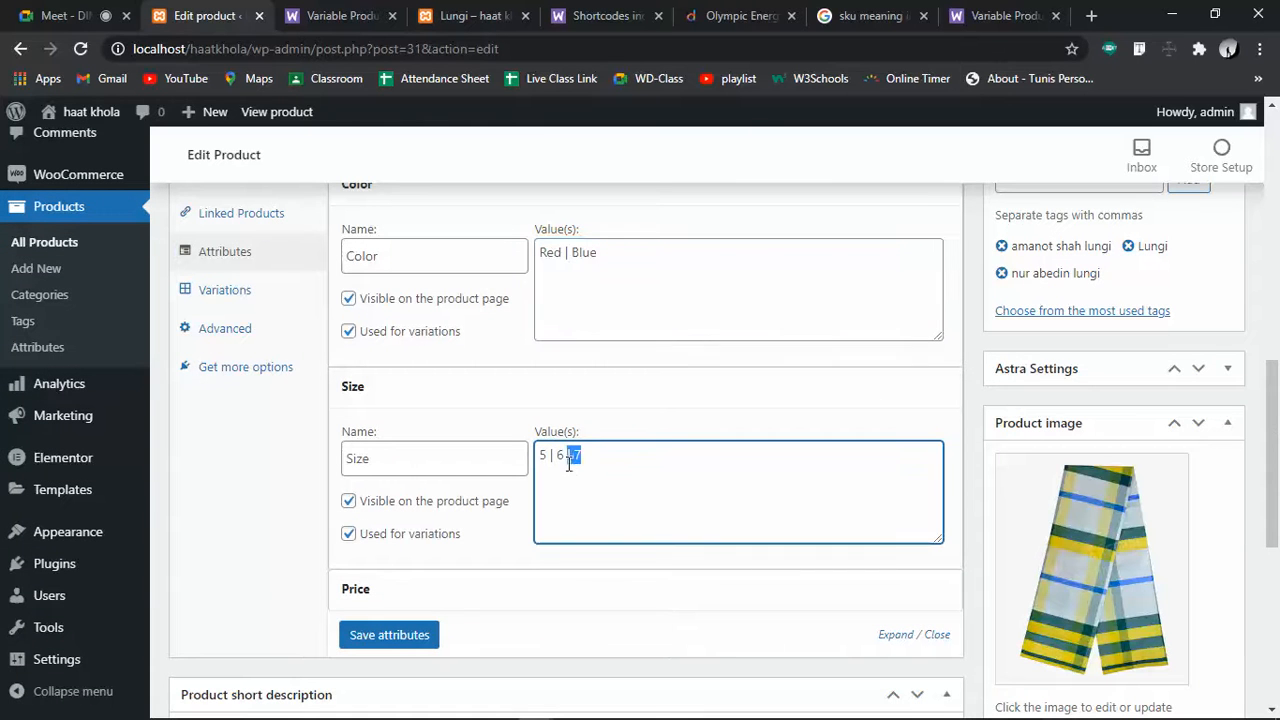
key("BackSpace")
Cut the Price attribute values down to 500 and save the attributes
left_click(414, 589)
left_click_drag(642, 657, 565, 662)
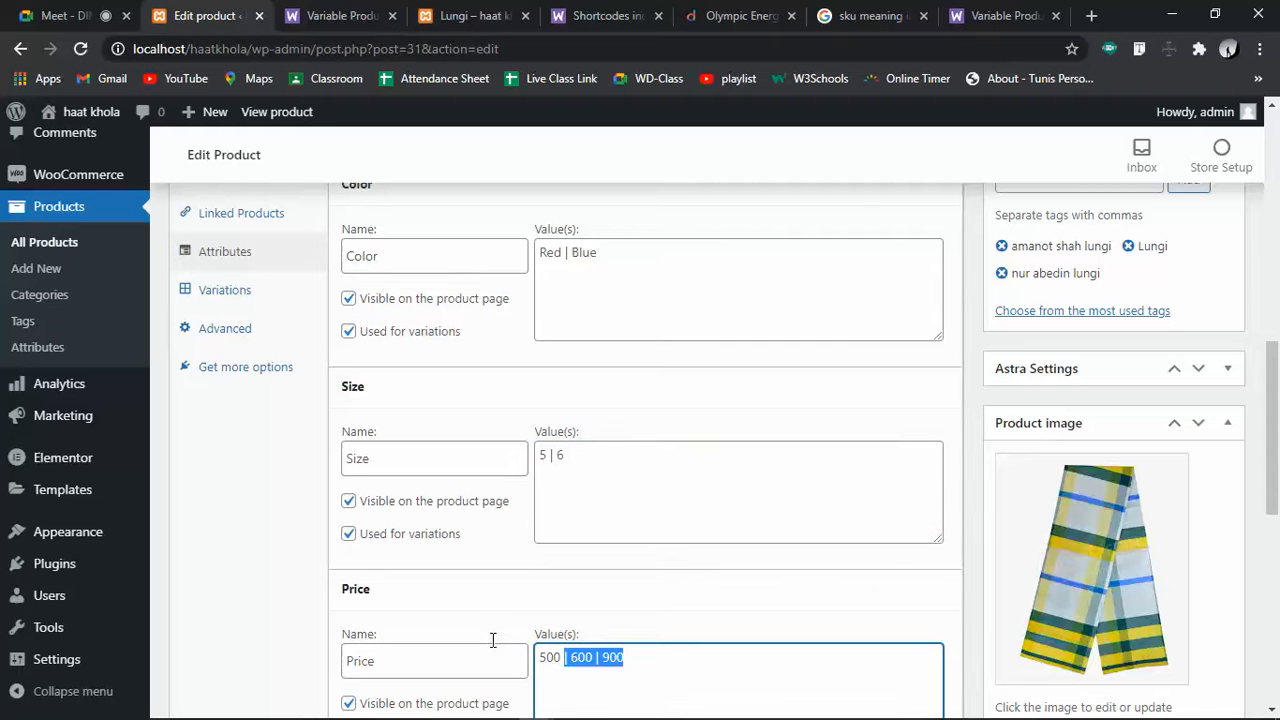
key("BackSpace")
scroll(457, 634, "down", 3)
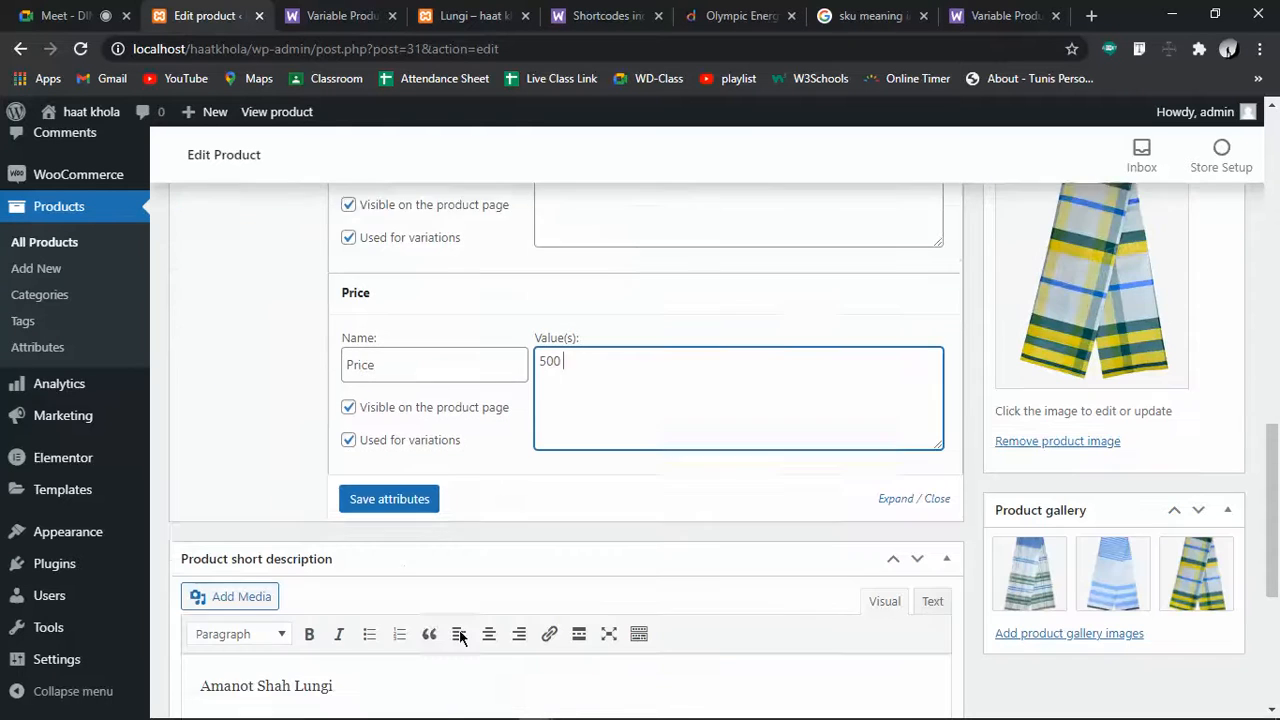
left_click(393, 485)
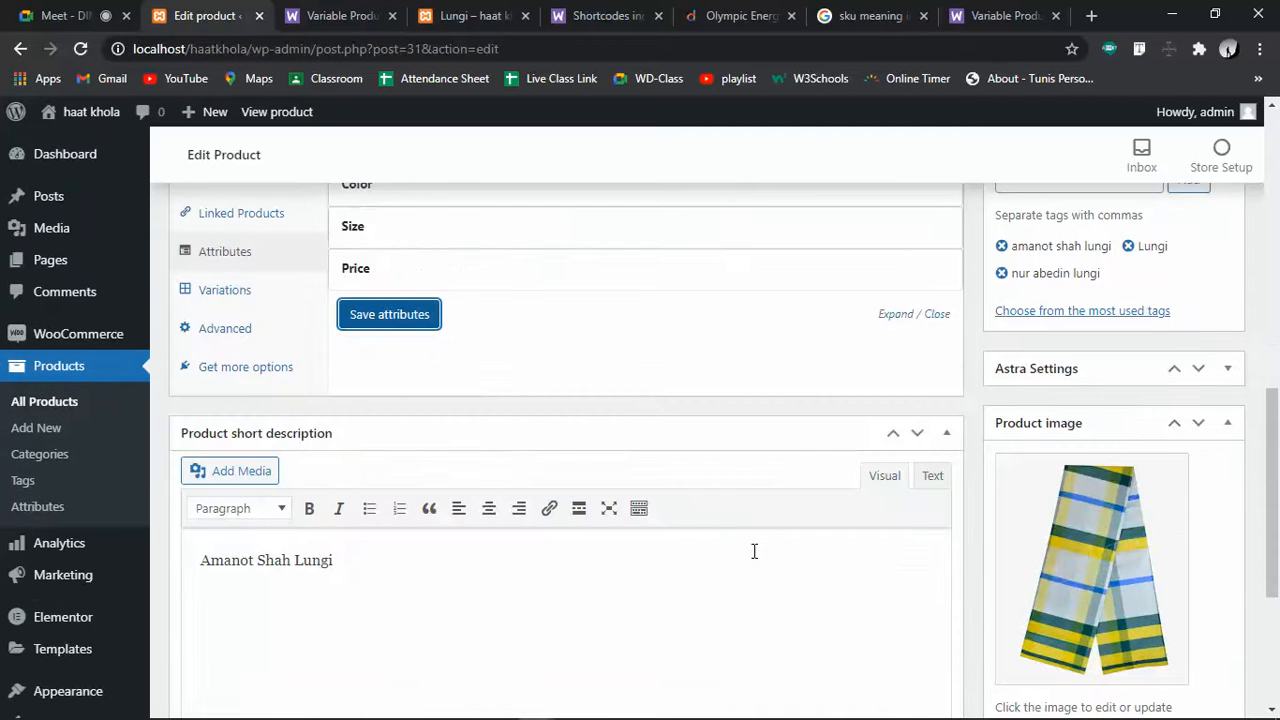
scroll(740, 556, "up", 3)
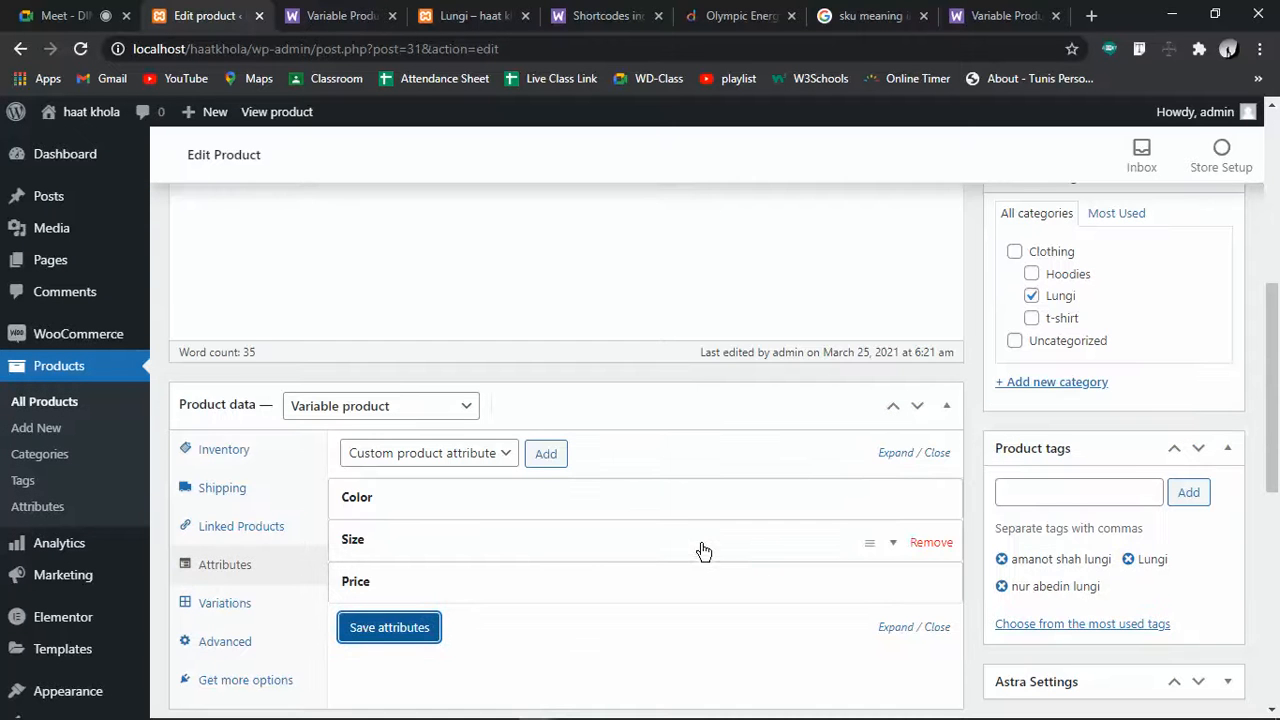
left_click(228, 608)
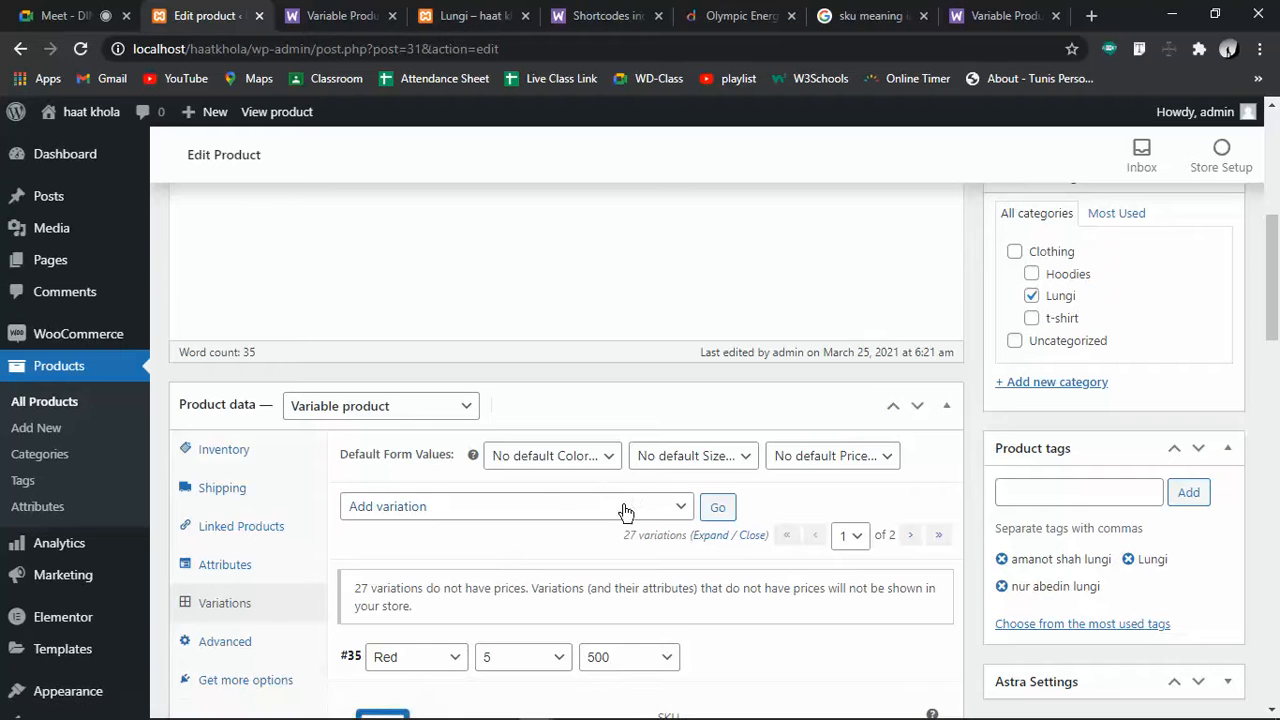
left_click(695, 507)
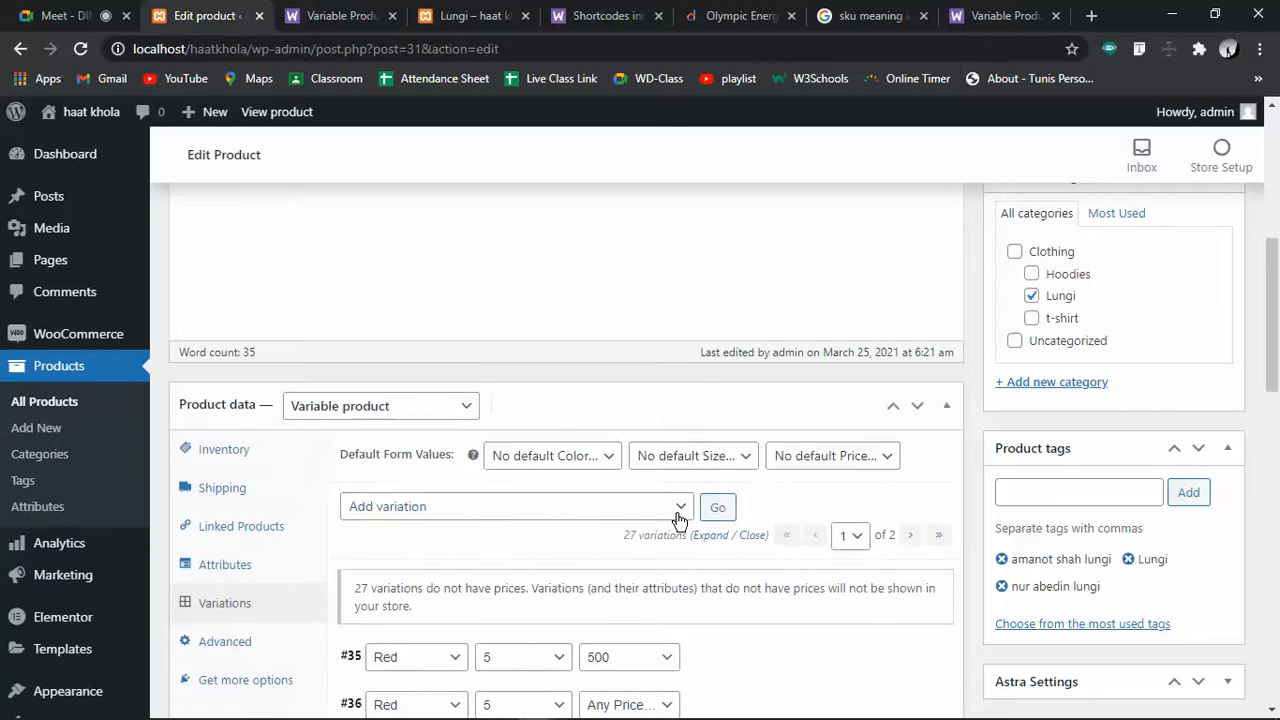
left_click(678, 518)
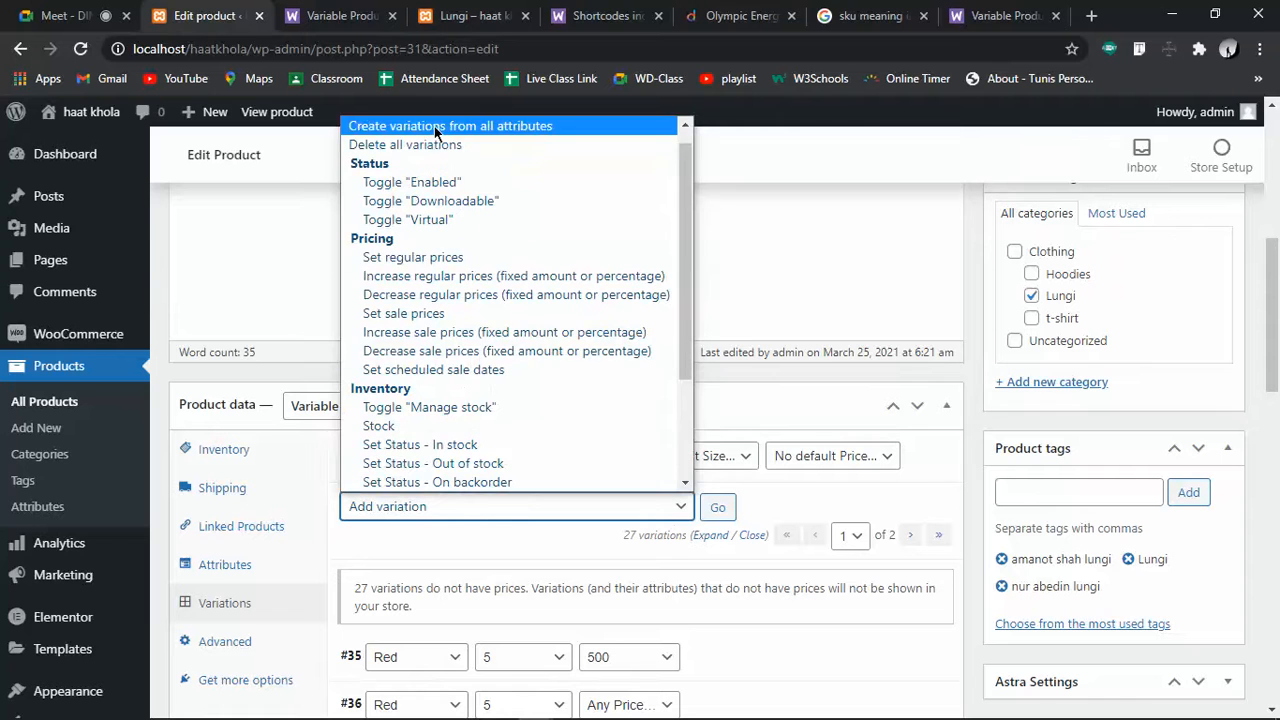
left_click(434, 126)
left_click(726, 508)
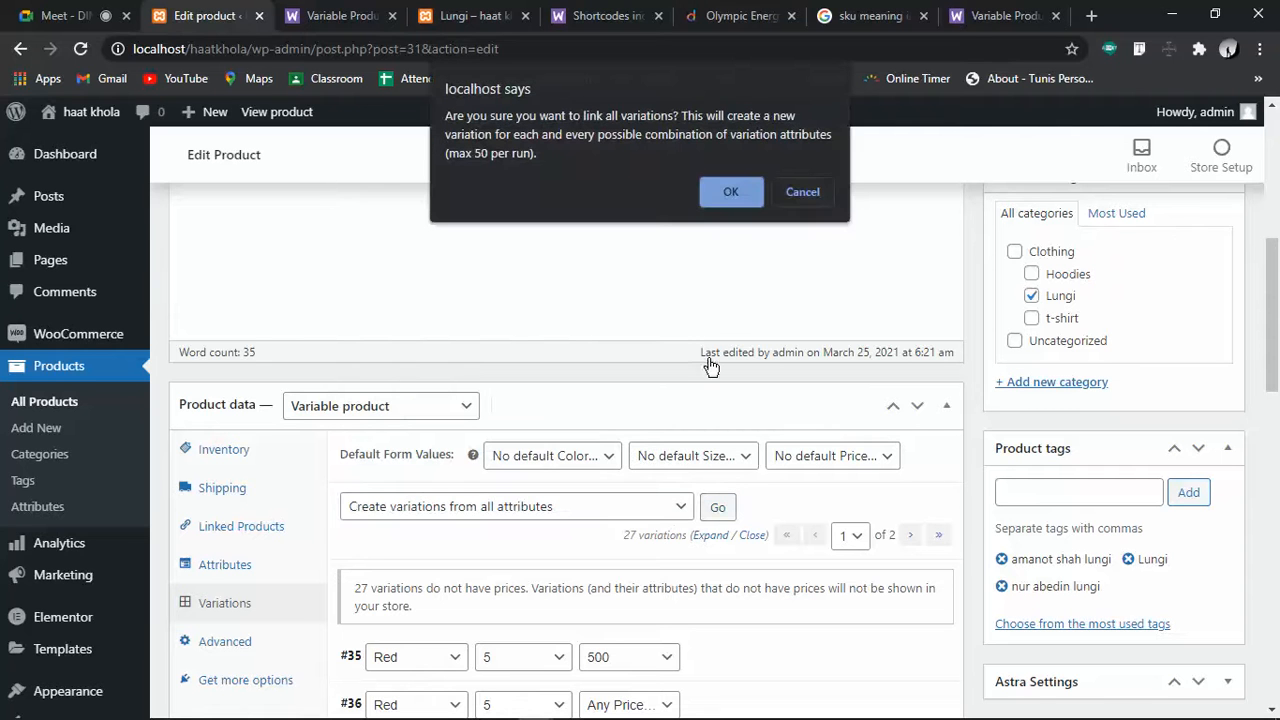
left_click(729, 193)
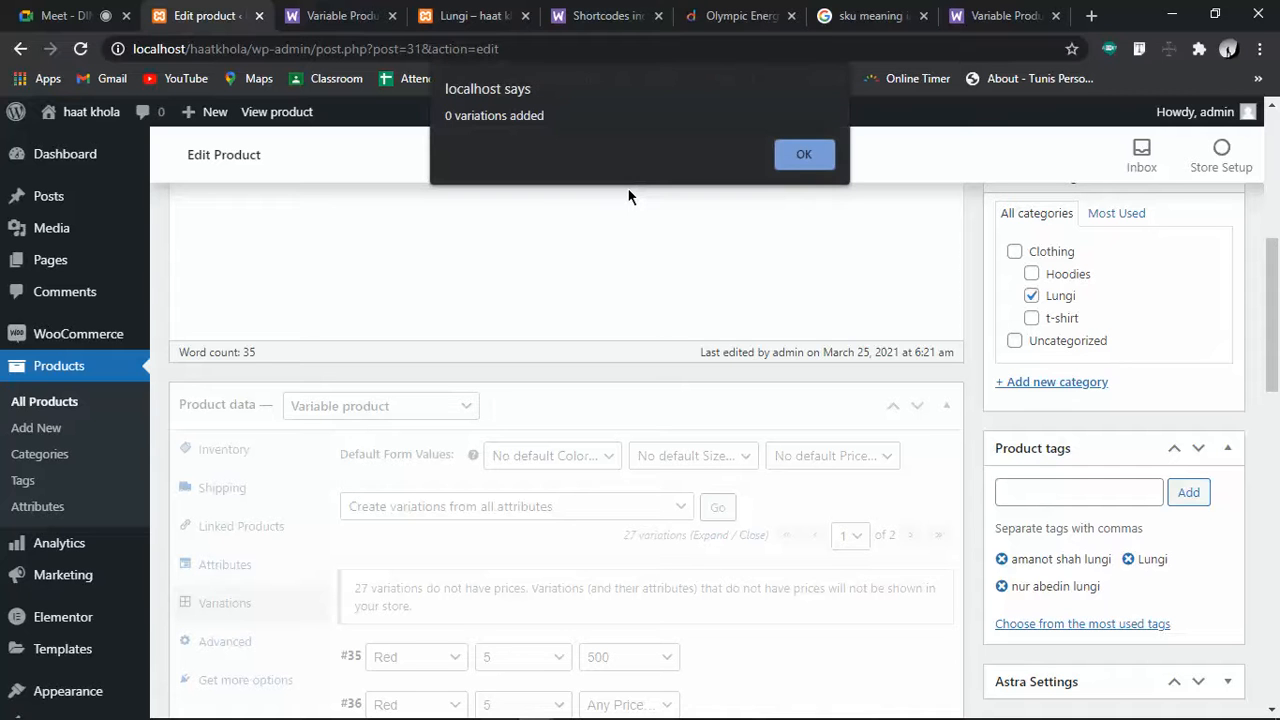
left_click(778, 158)
scroll(643, 514, "down", 3)
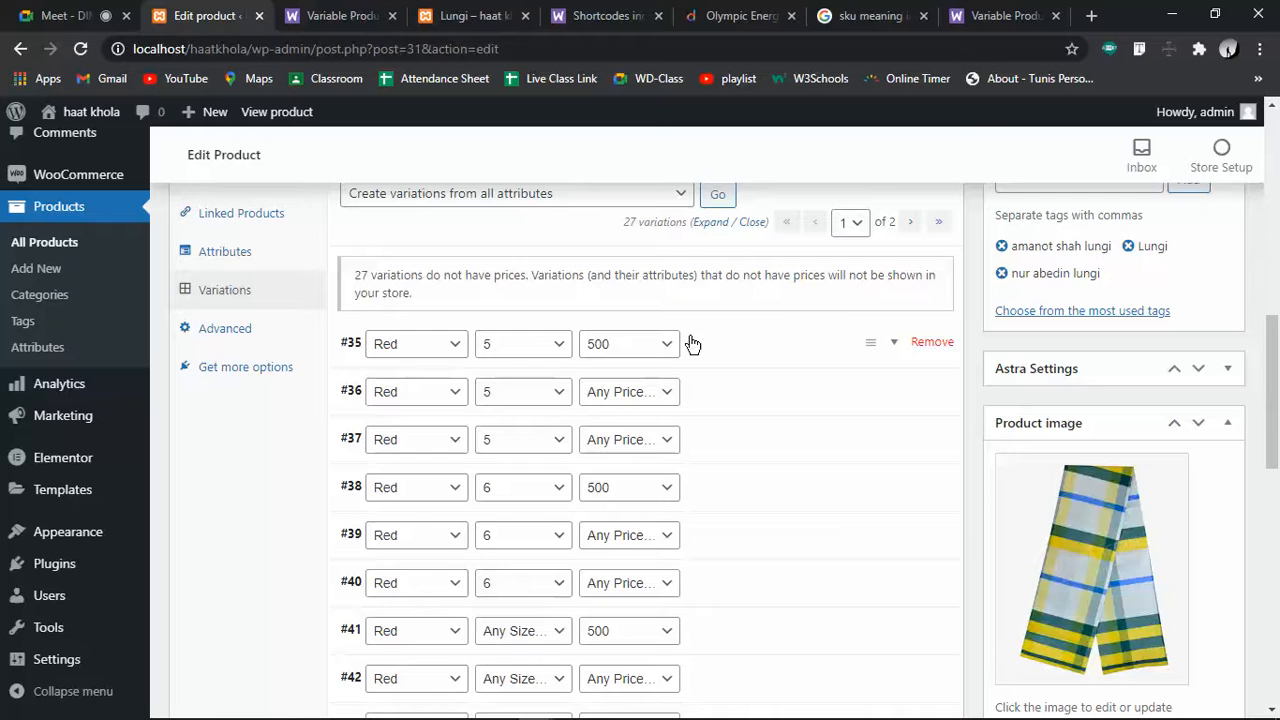
left_click(225, 250)
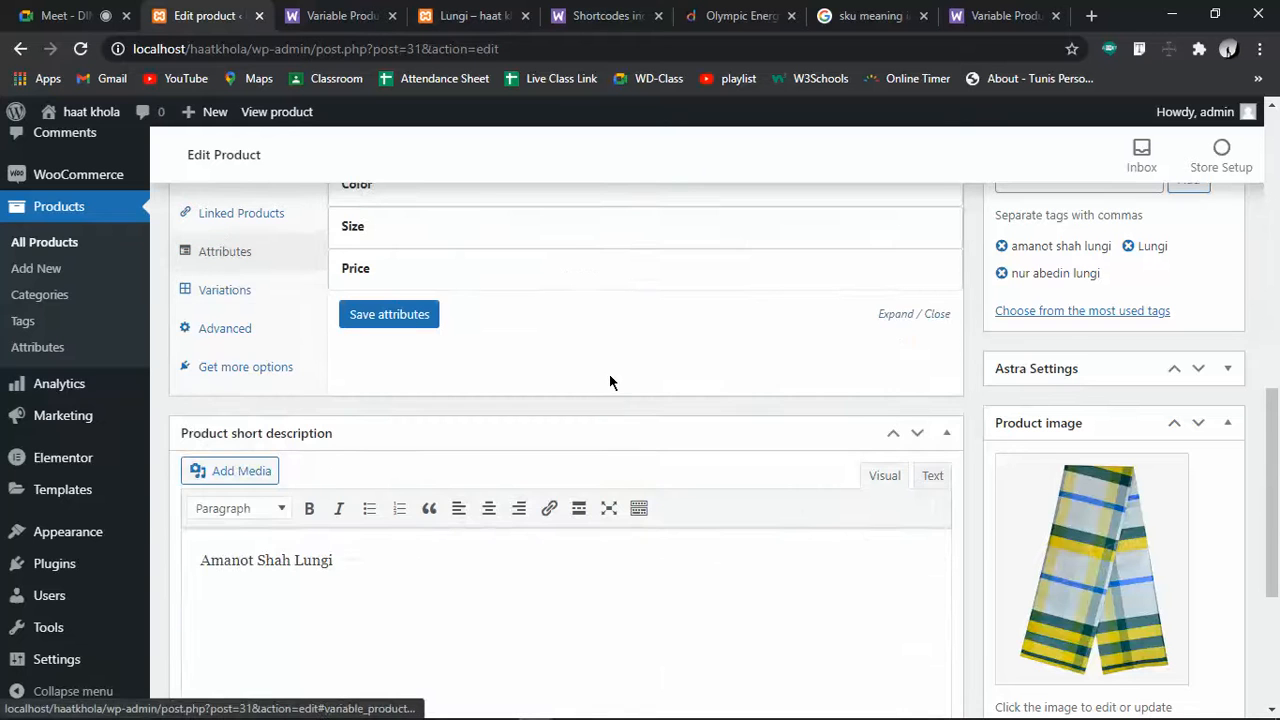
Add 600 to the Price attribute values, making them 500 | 600, and save the attributes
scroll(609, 375, "up", 3)
left_click(469, 505)
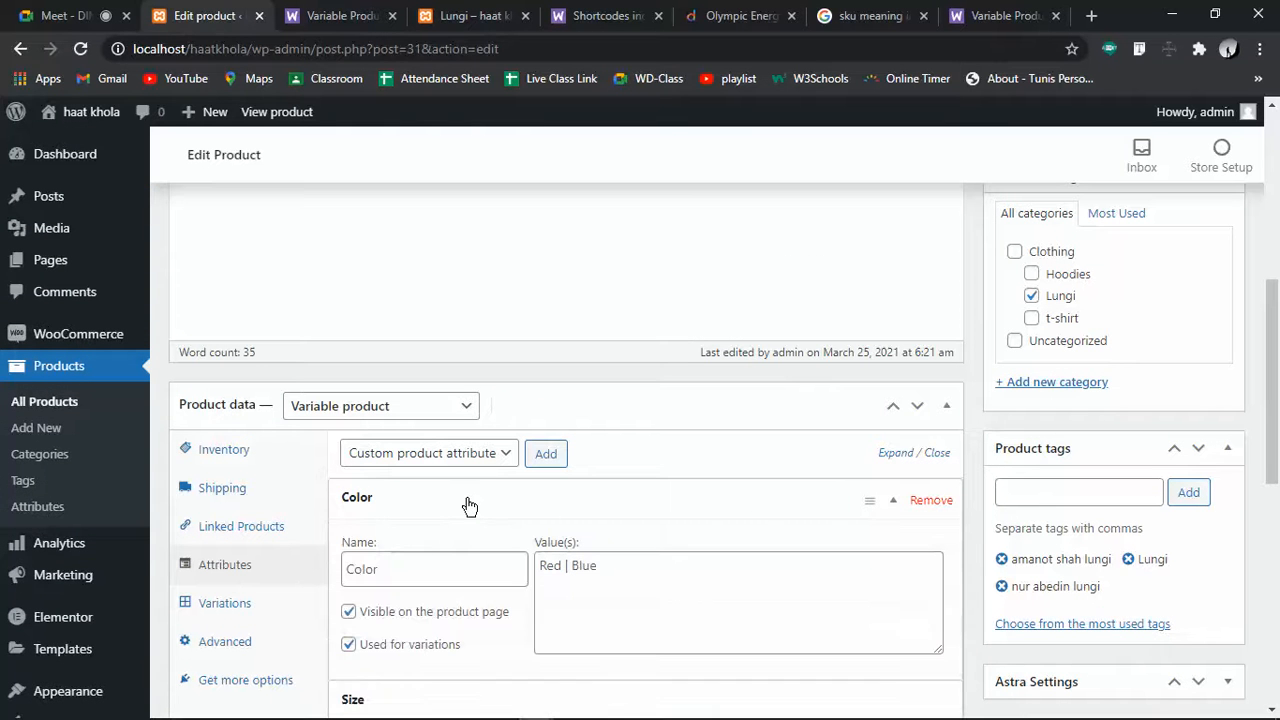
left_click(469, 505)
left_click(459, 556)
left_click(462, 557)
left_click(457, 583)
left_click(605, 640)
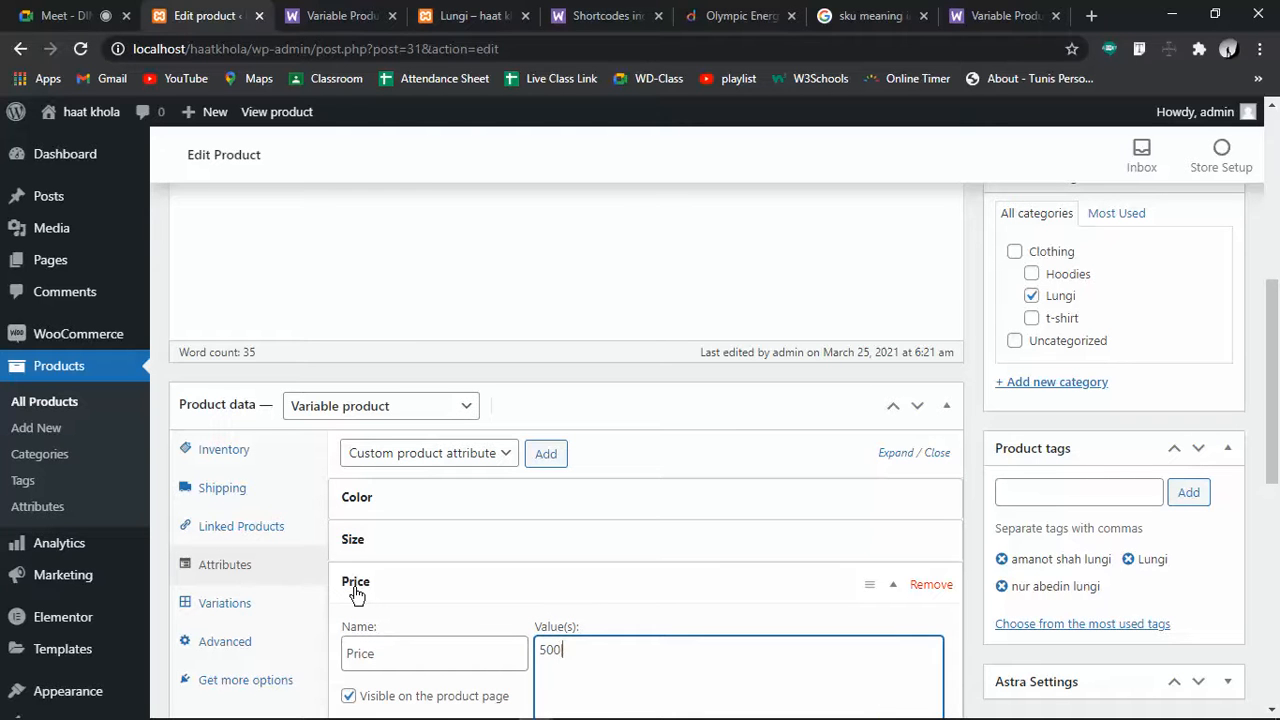
type("|600")
scroll(356, 590, "down", 3)
left_click(379, 489)
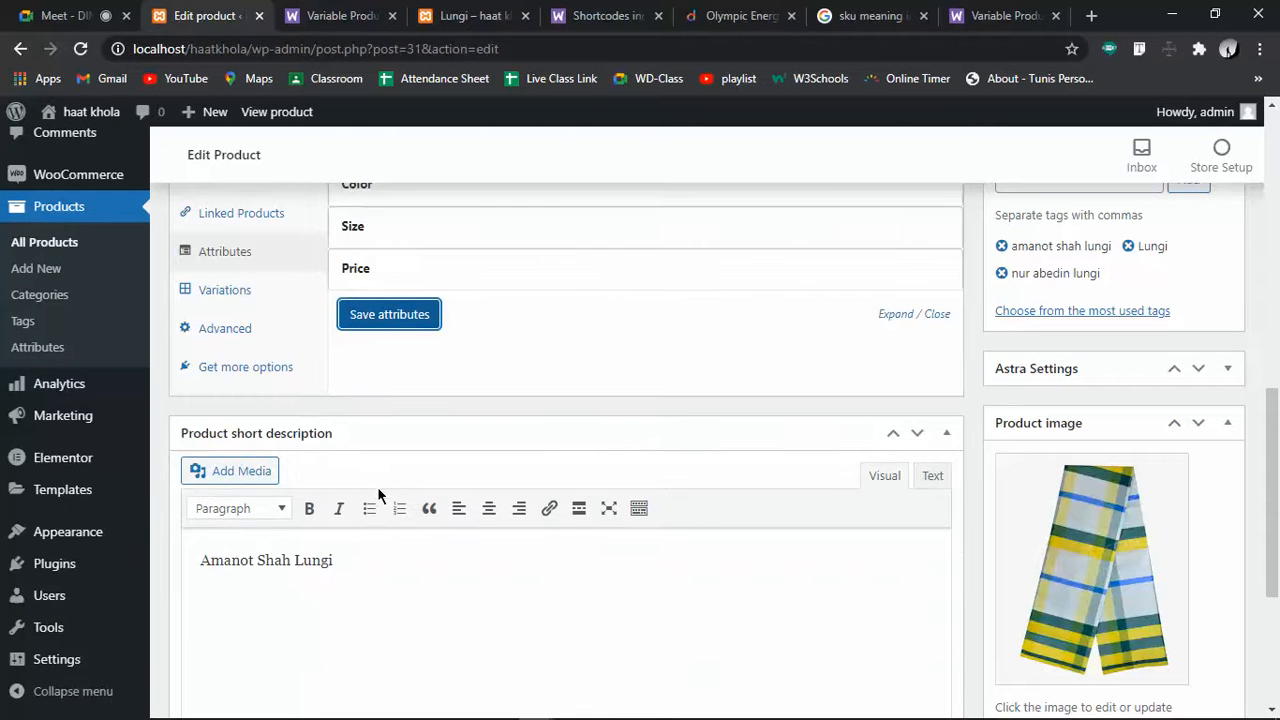
Open the variations list and check variation #35
left_click(259, 298)
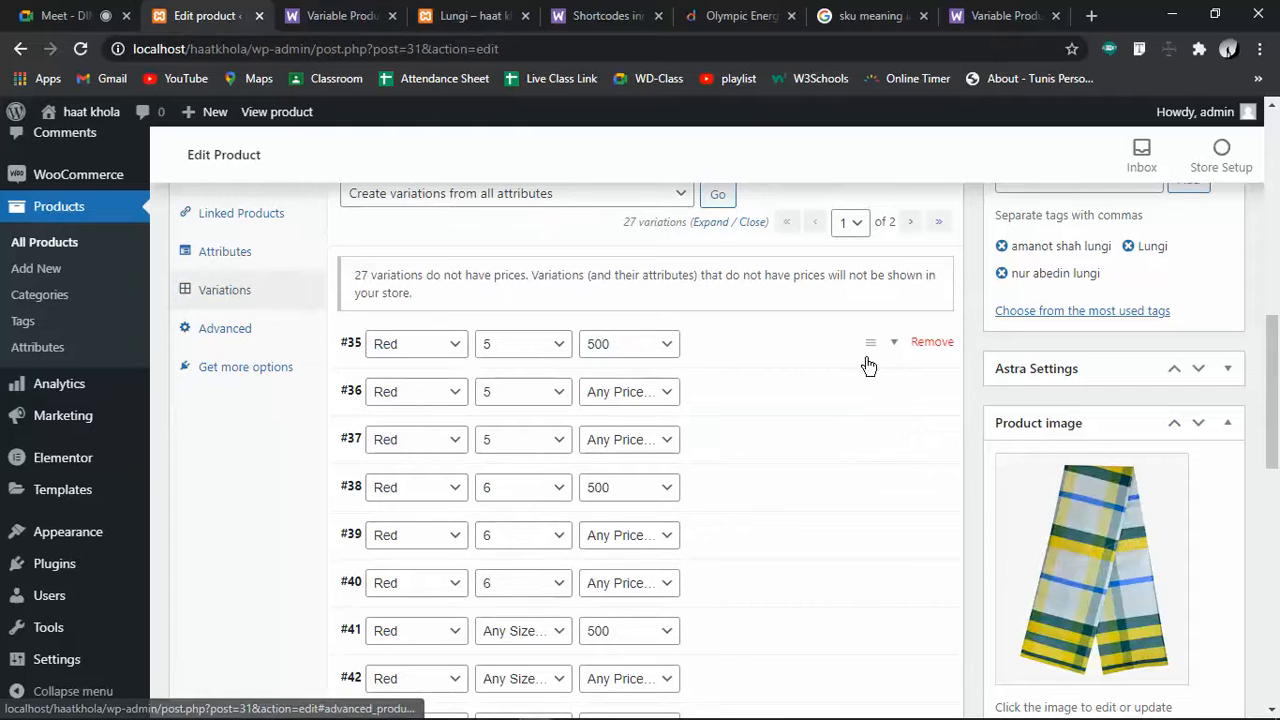
left_click(906, 343)
left_click(908, 345)
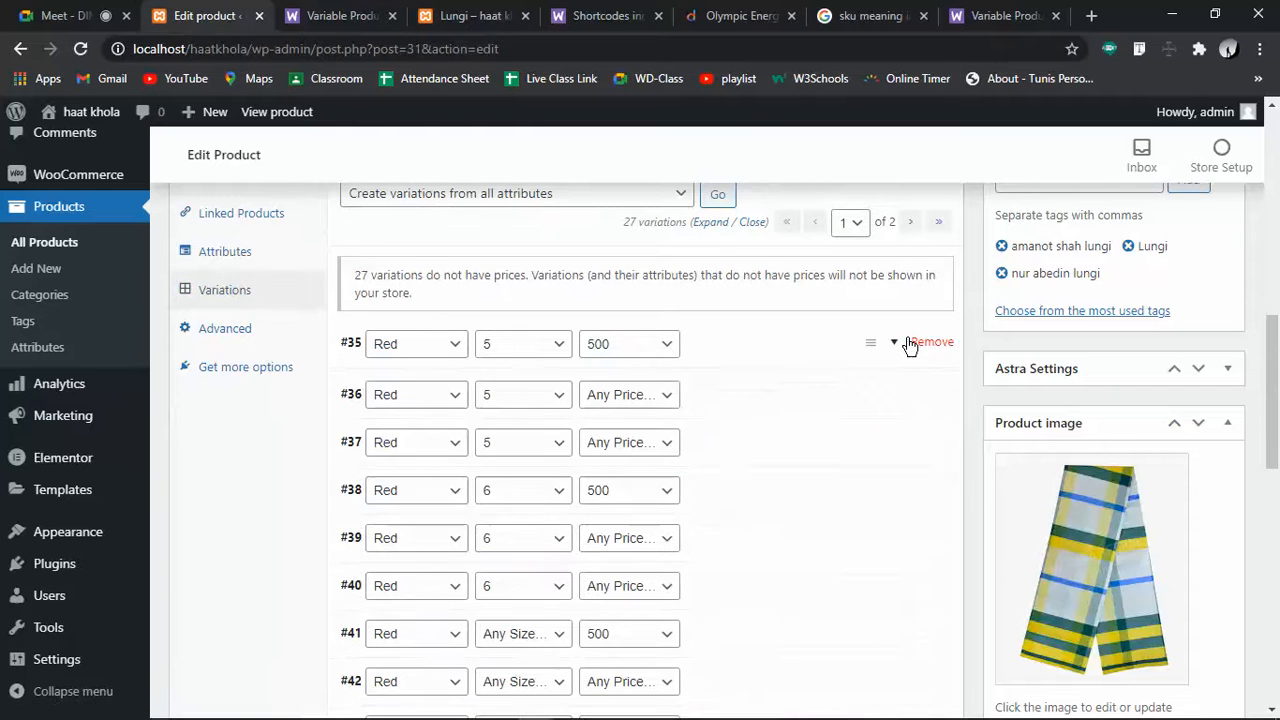
left_click(925, 343)
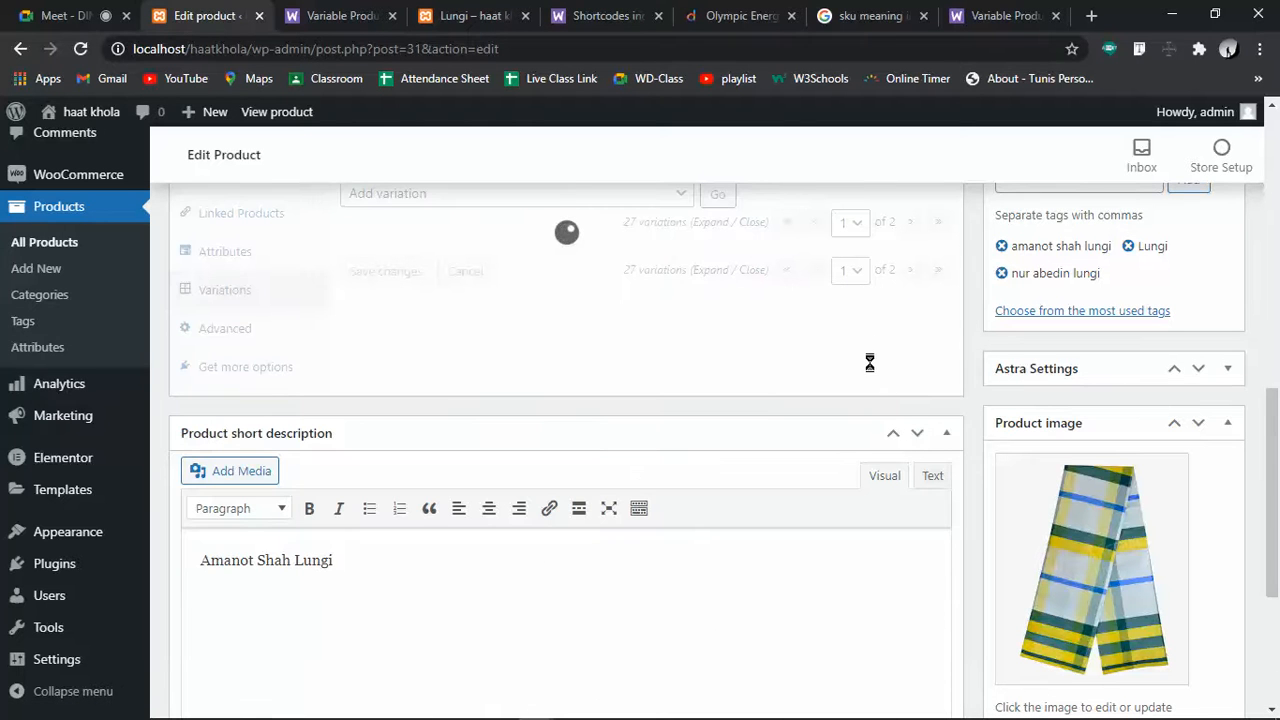
scroll(849, 517, "up", 3)
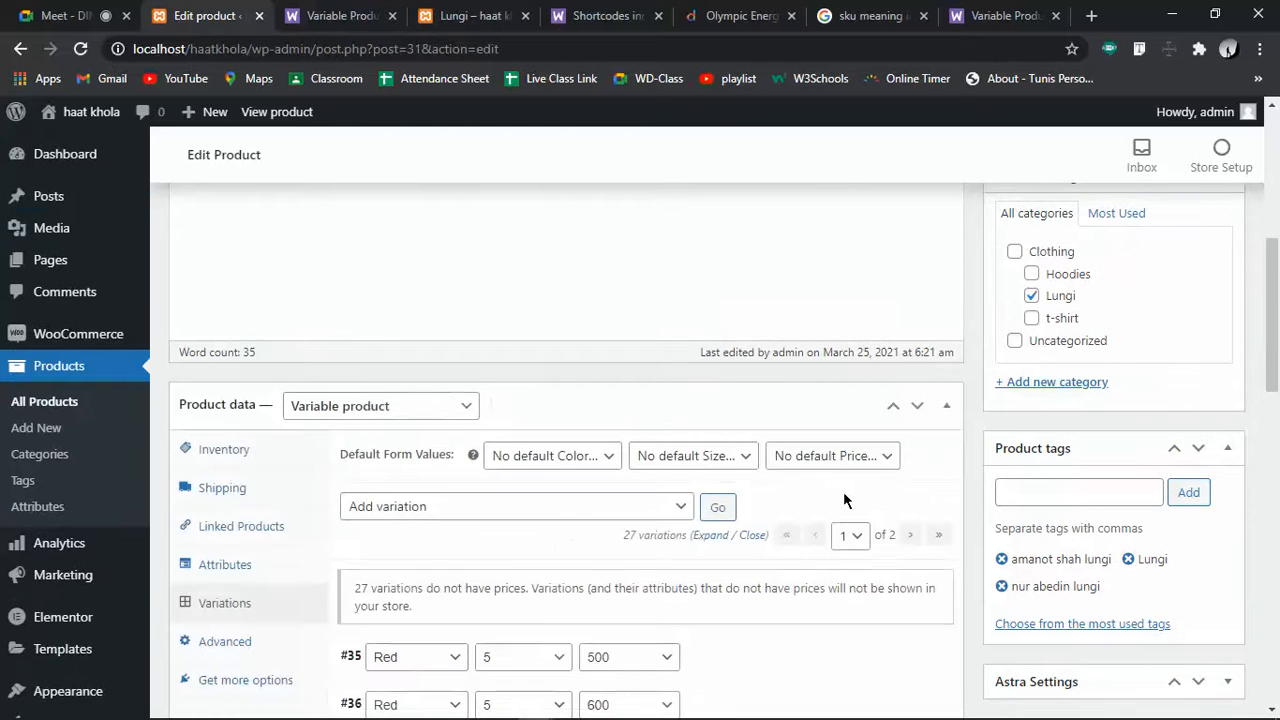
Run Create variations from all attributes, confirm it, and dismiss the 0 variations added notice
left_click(584, 459)
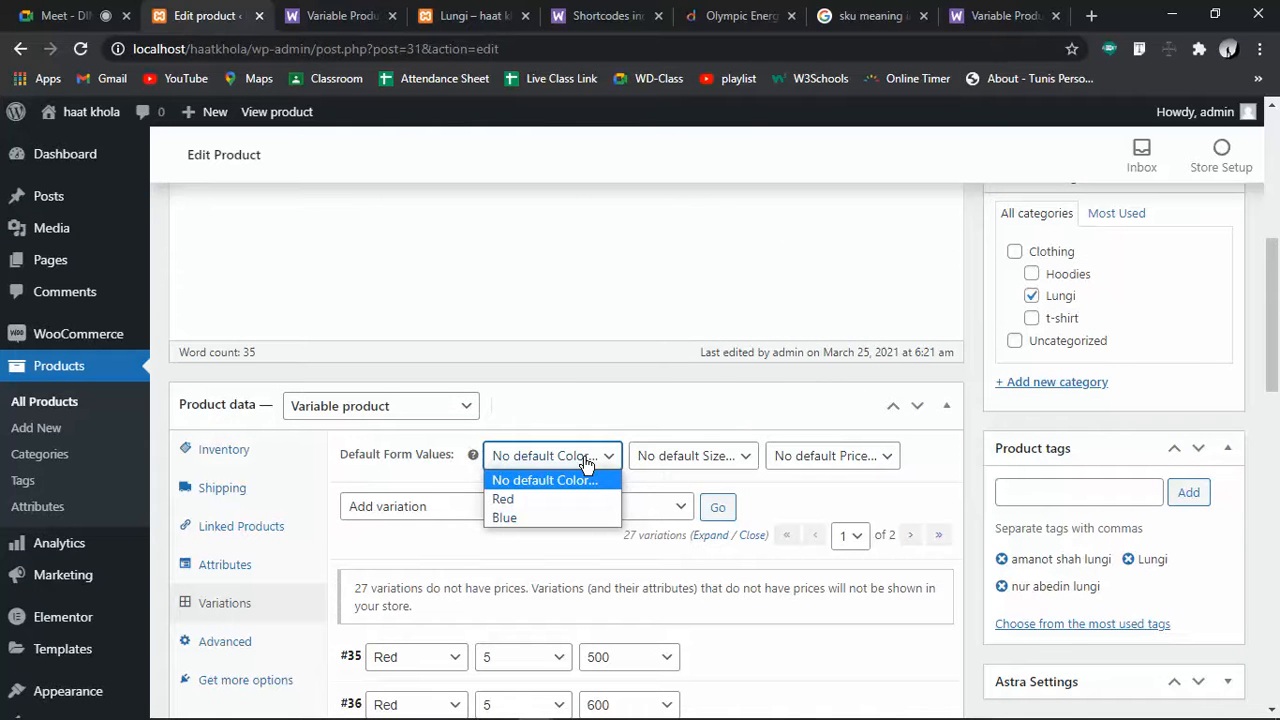
left_click(586, 459)
left_click(679, 505)
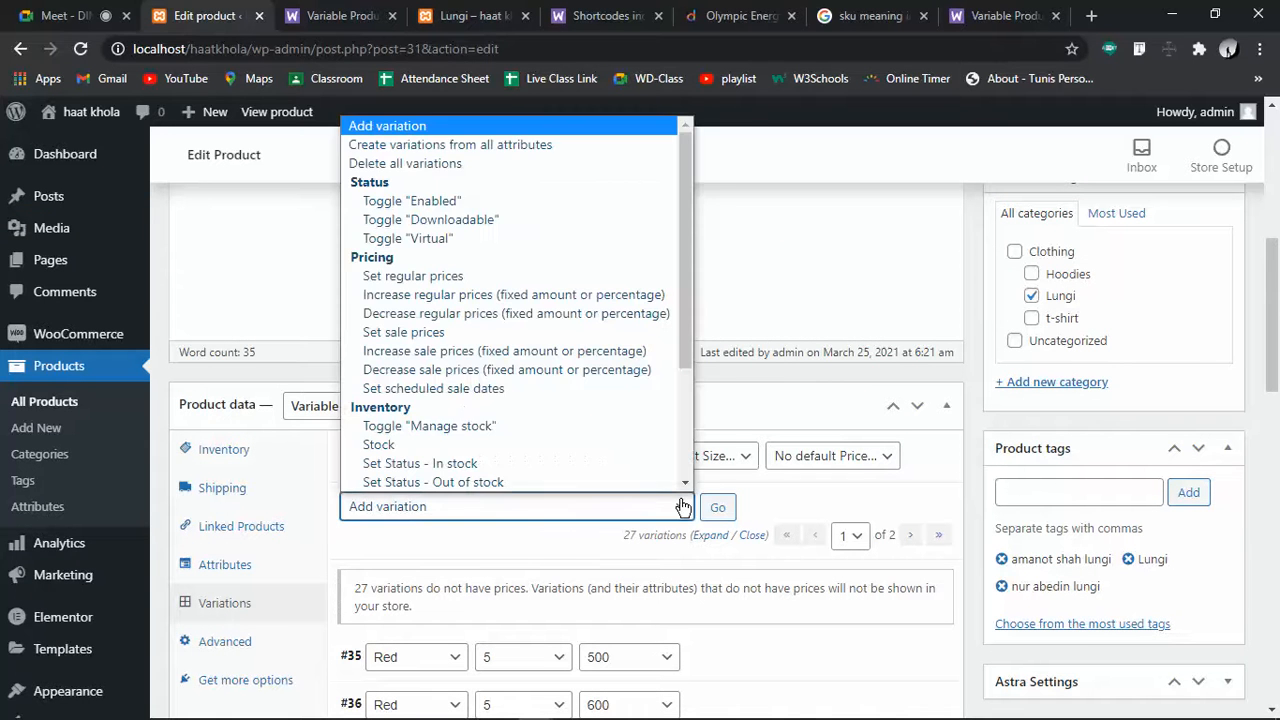
left_click(366, 146)
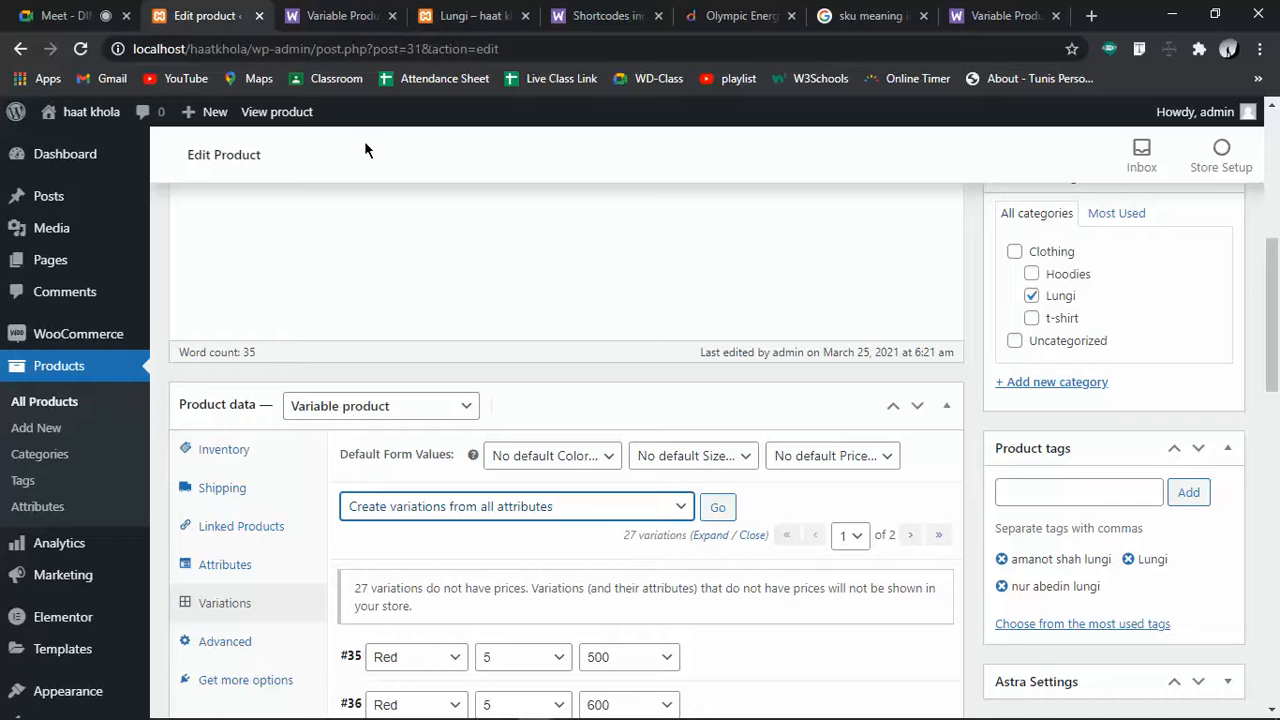
left_click(720, 507)
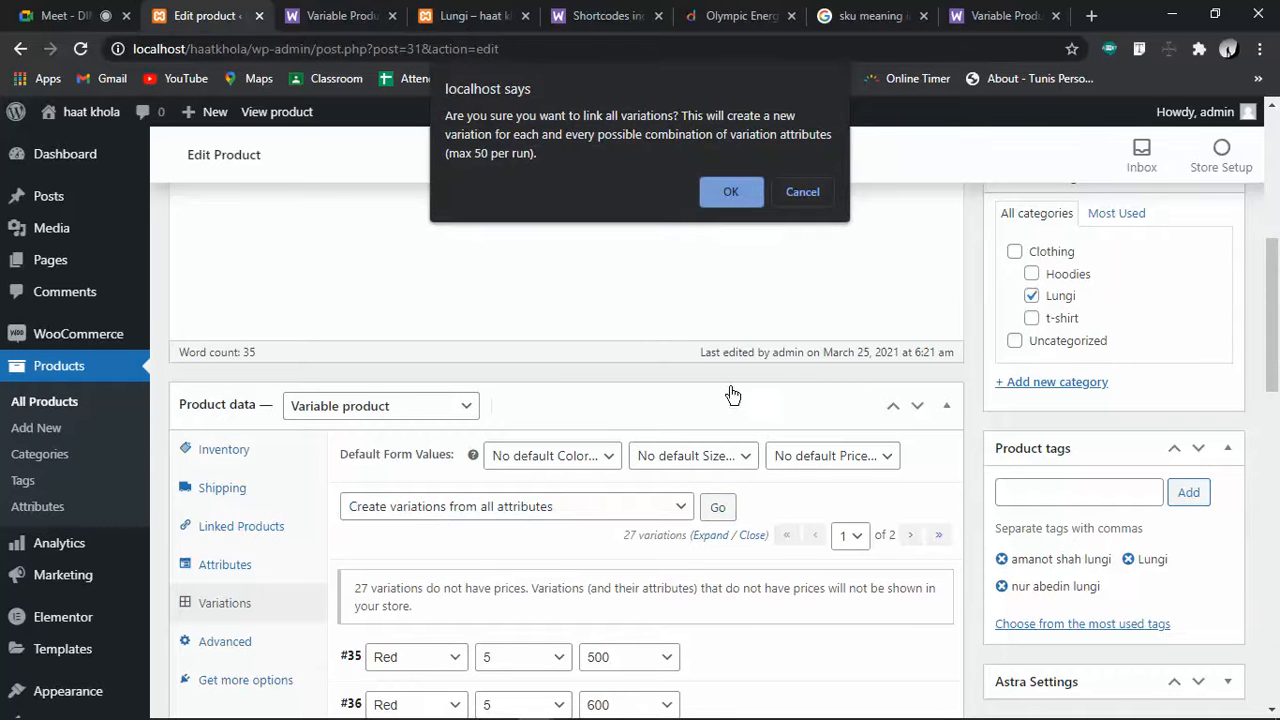
left_click(705, 190)
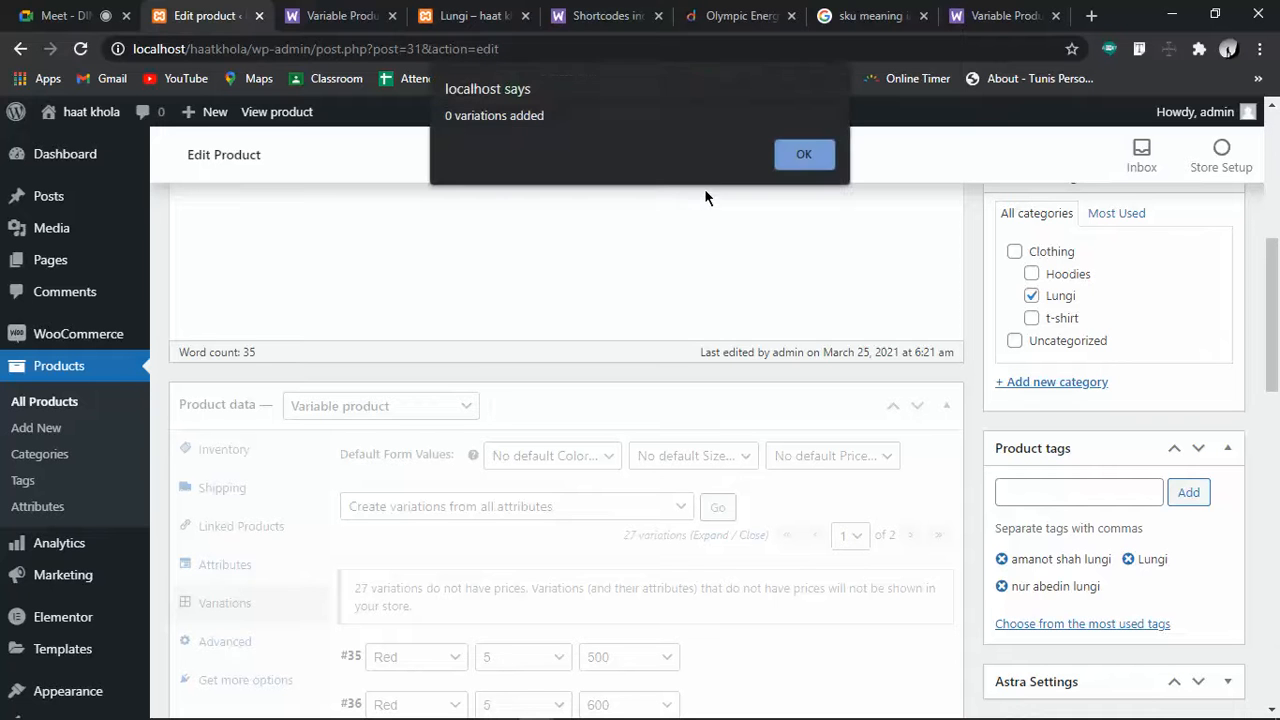
left_click(790, 158)
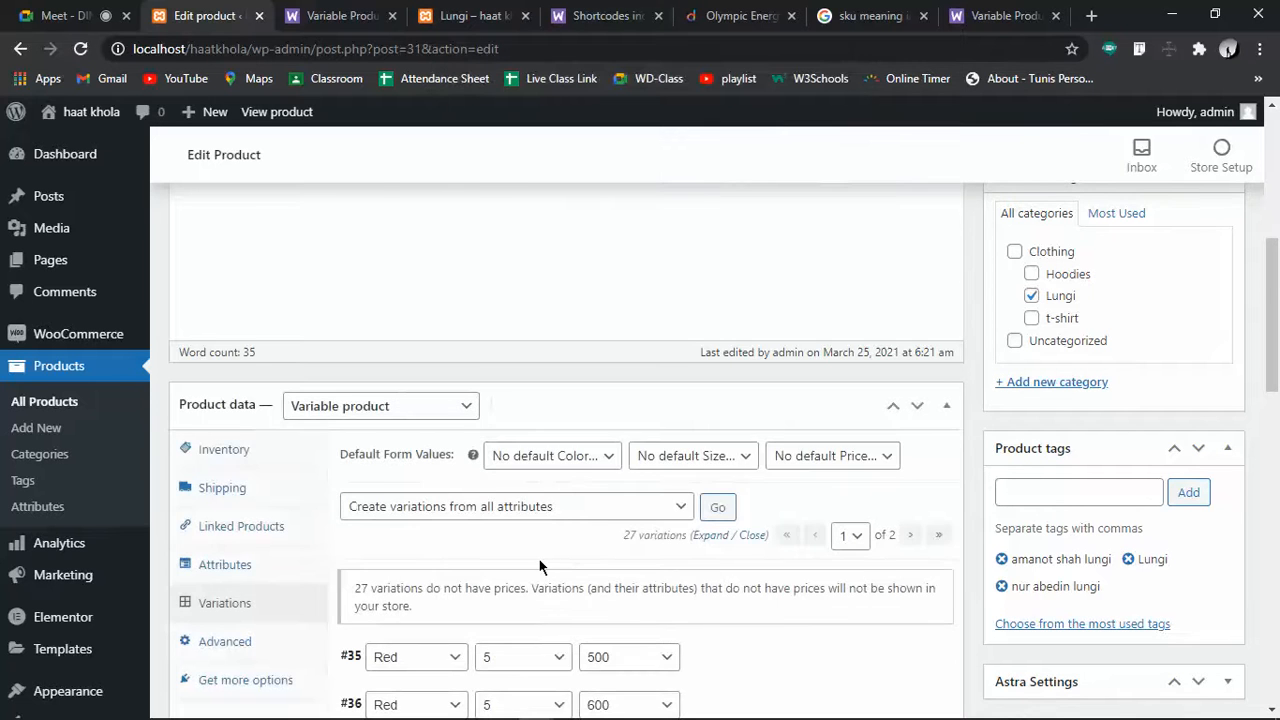
Expand variation #35 (Red, 5, 500) to show its SKU, Enabled box and empty regular price
scroll(544, 567, "down", 3)
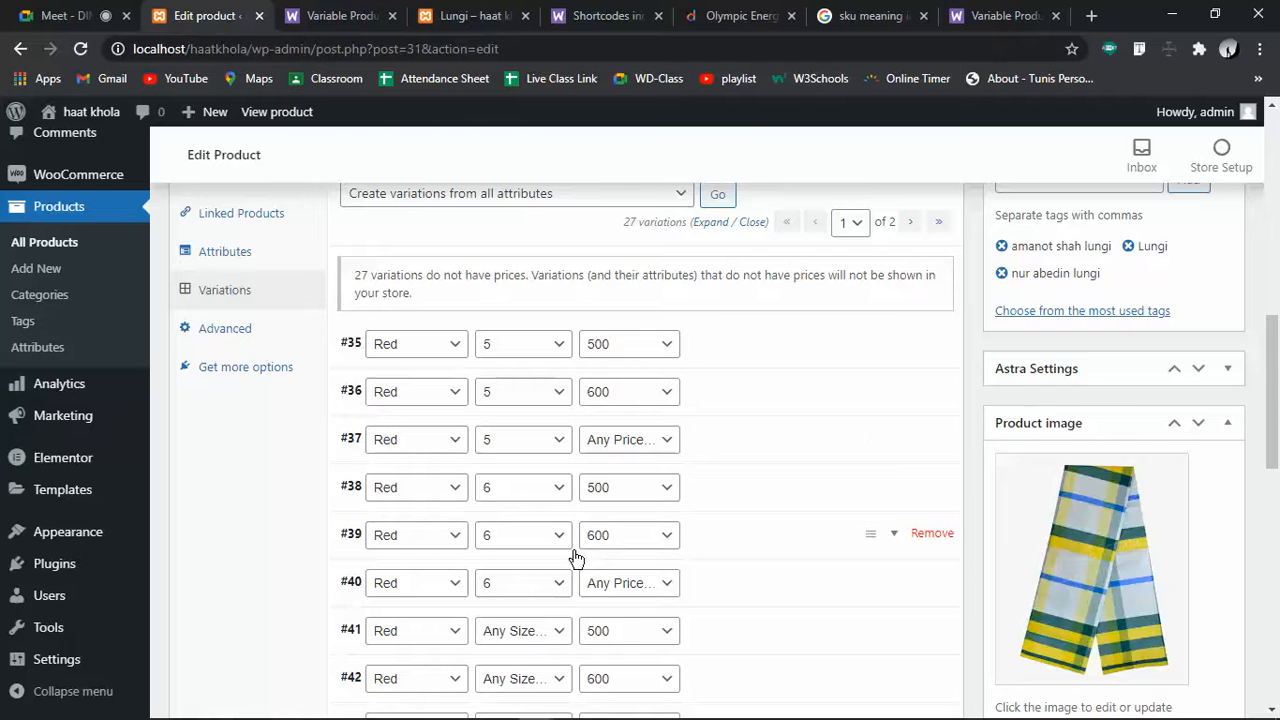
scroll(586, 580, "down", 6)
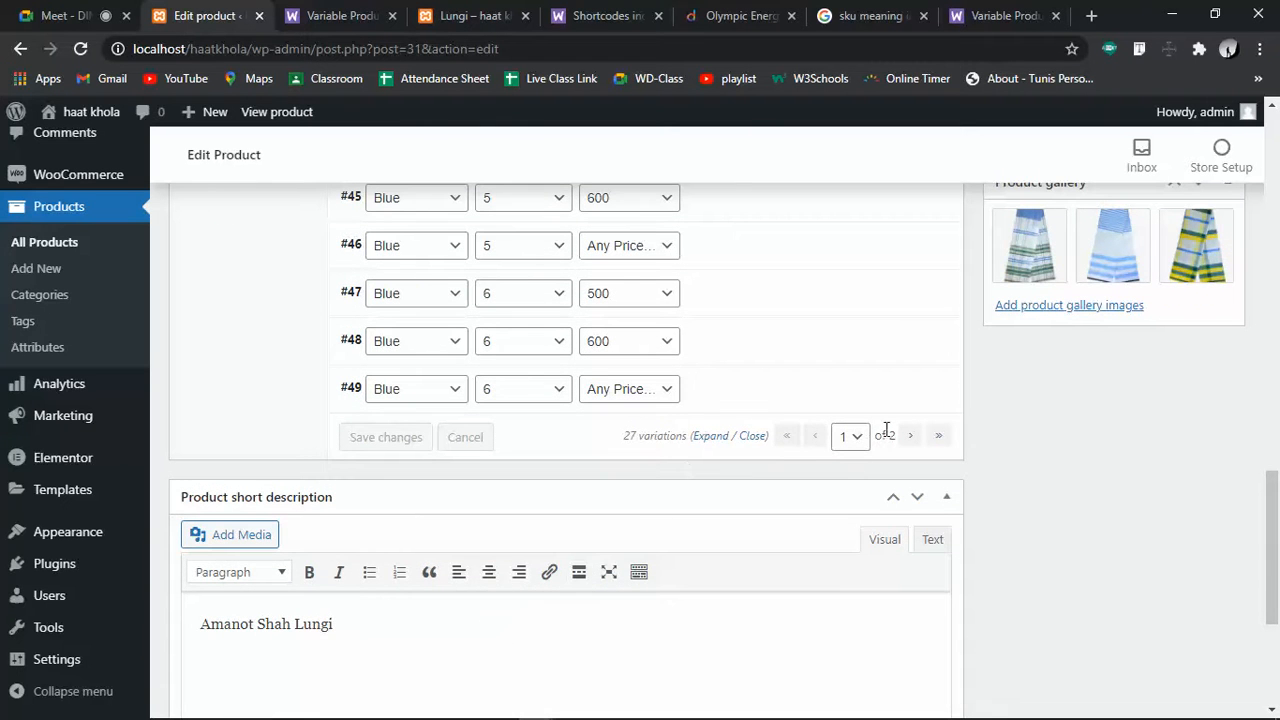
scroll(886, 430, "up", 9)
scroll(889, 432, "down", 3)
scroll(889, 432, "up", 3)
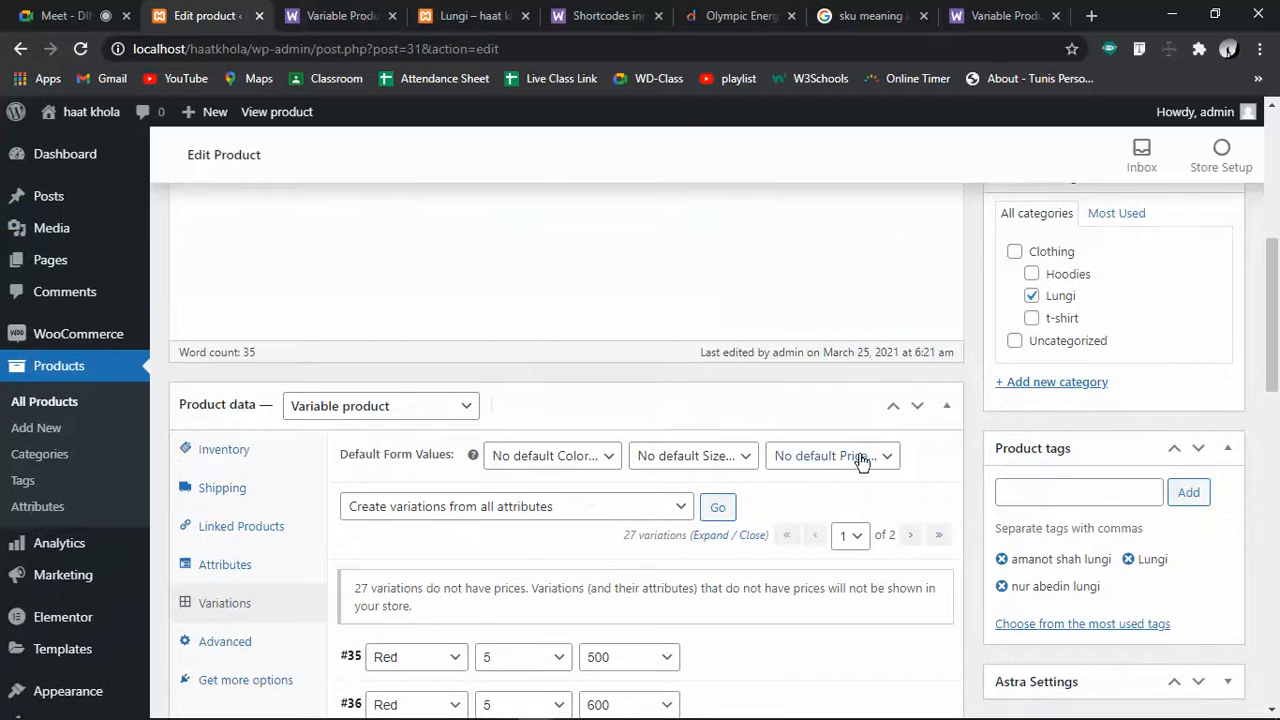
scroll(880, 586, "down", 3)
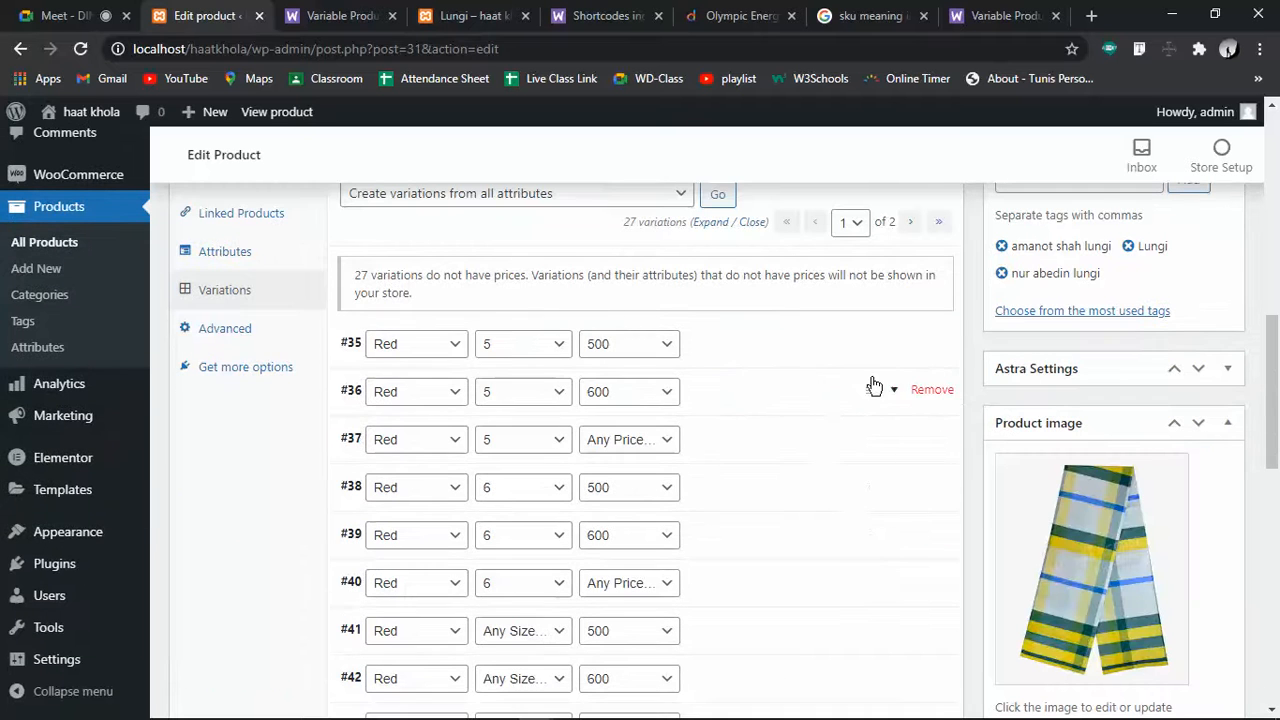
left_click(717, 352)
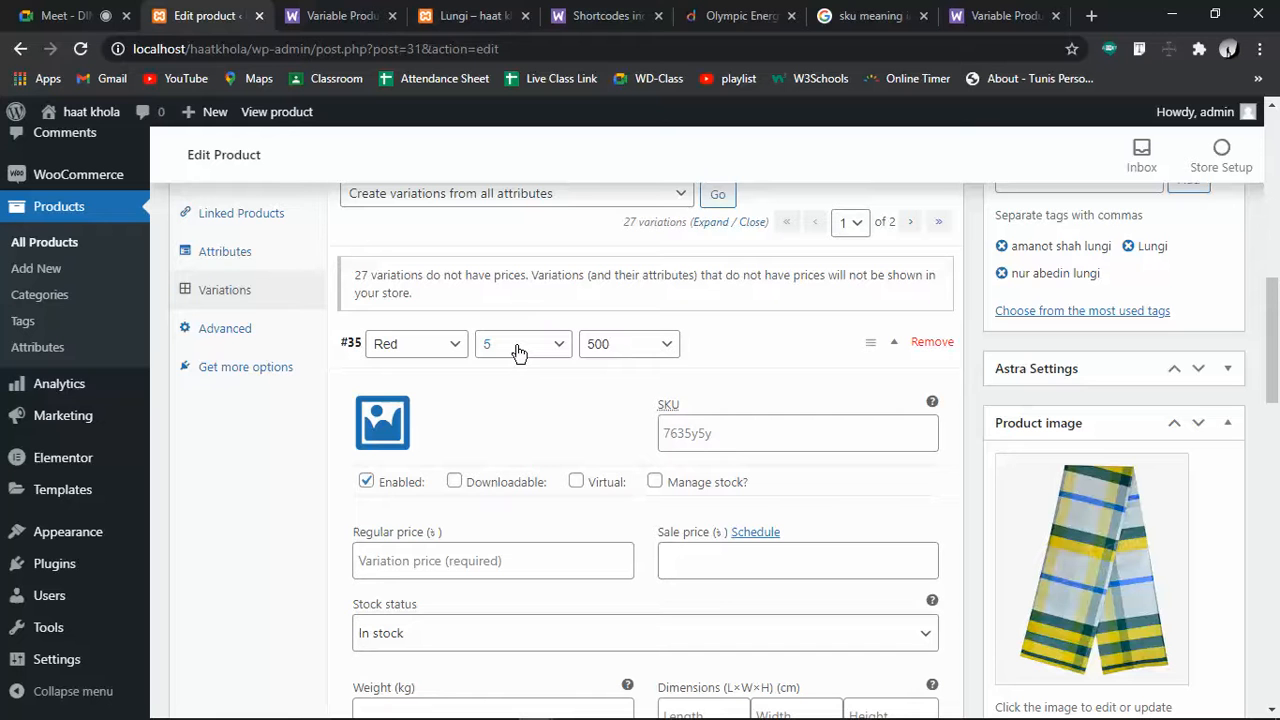
Give variation #35 regular price 500 and the description 'laal lungi'
left_click(485, 560)
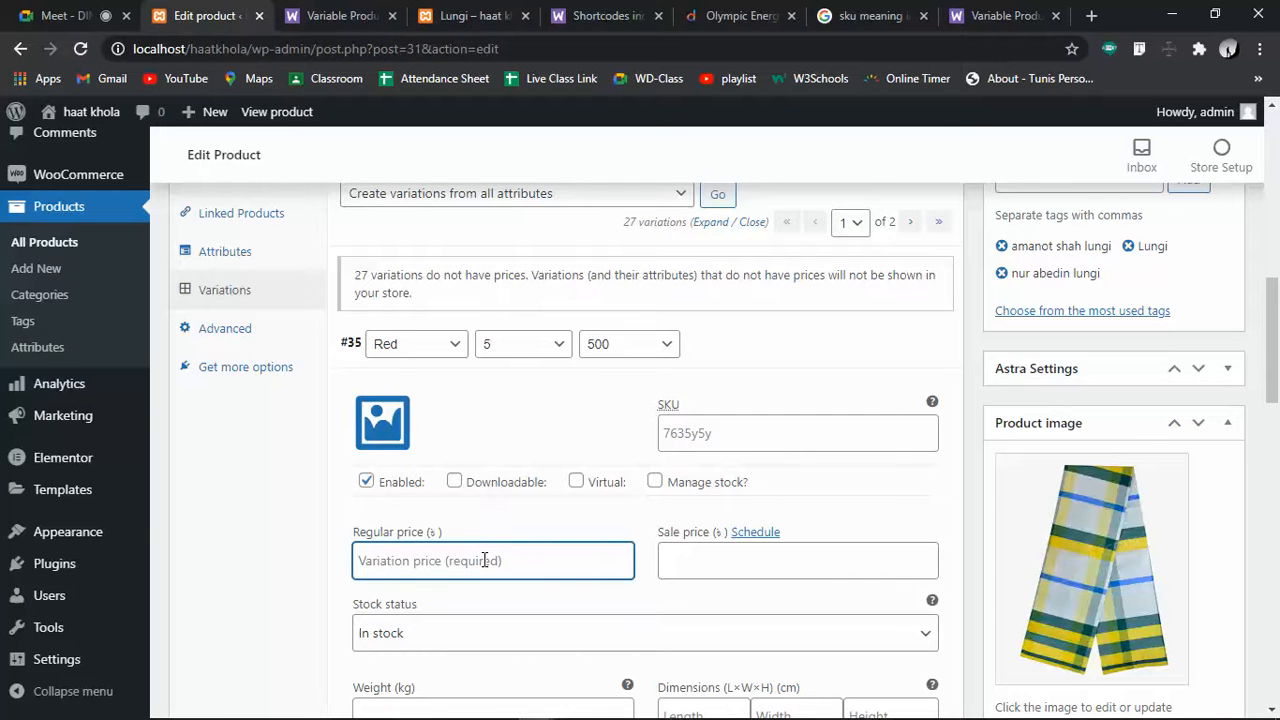
scroll(485, 560, "up", 10)
scroll(471, 551, "down", 10)
type("500")
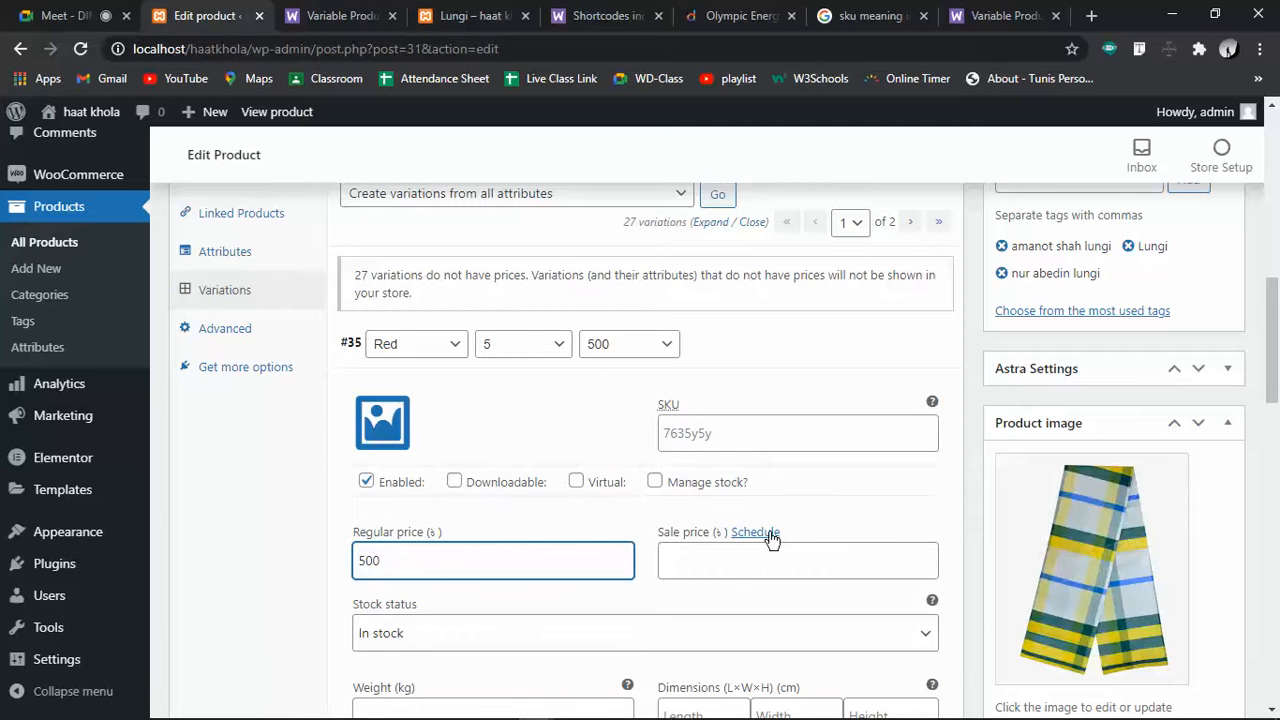
left_click(775, 563)
scroll(773, 560, "down", 3)
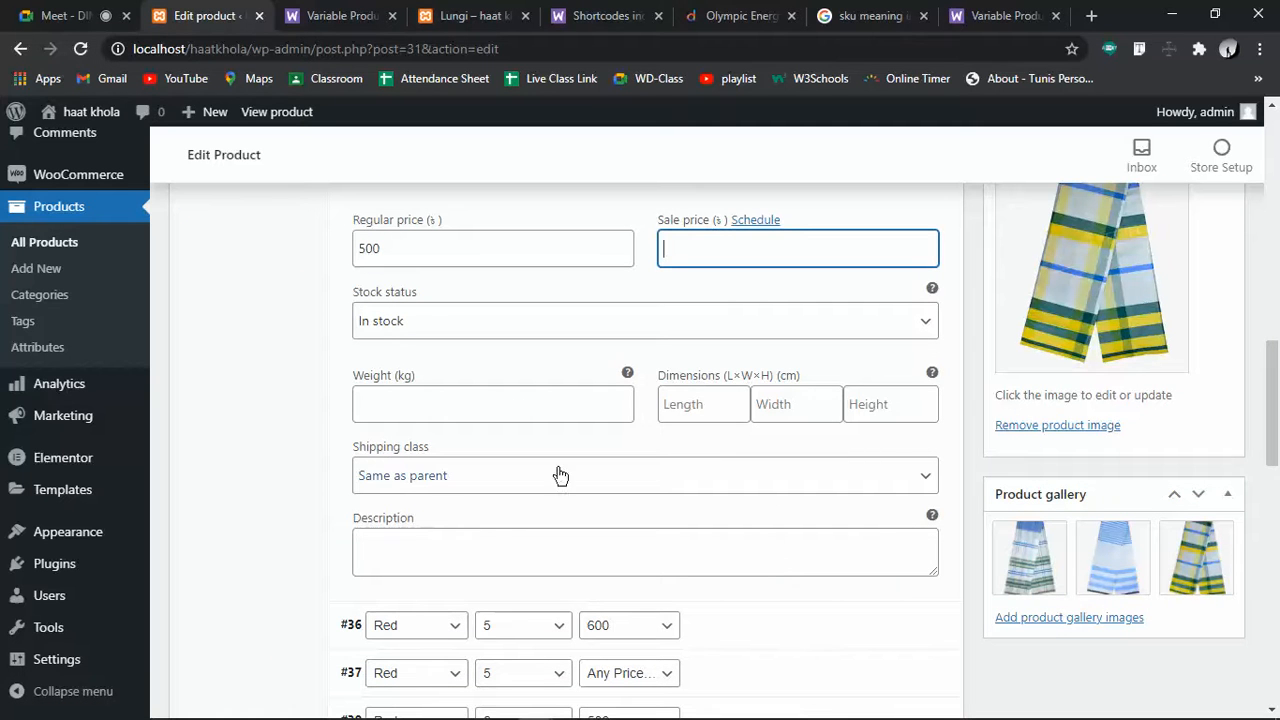
left_click(468, 542)
type("laa")
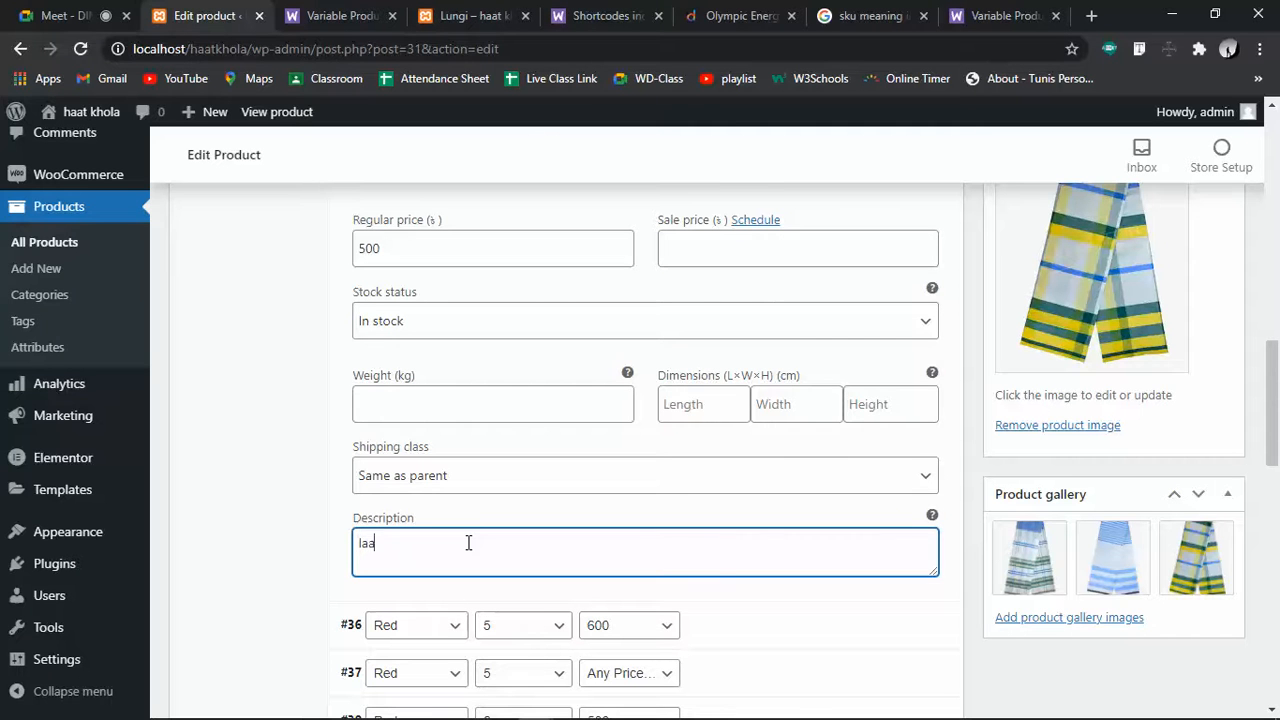
type("l lungi")
scroll(468, 549, "down", 3)
Set variation #36's regular price to 600
left_click(749, 335)
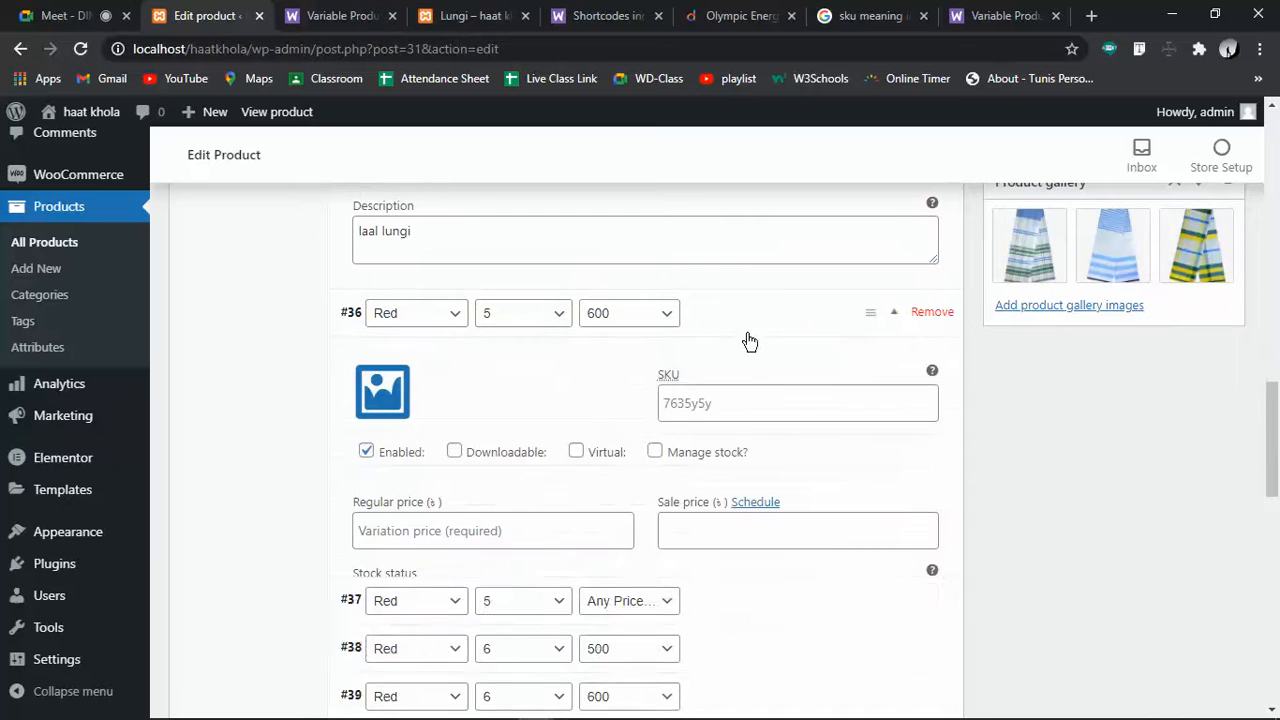
left_click(448, 541)
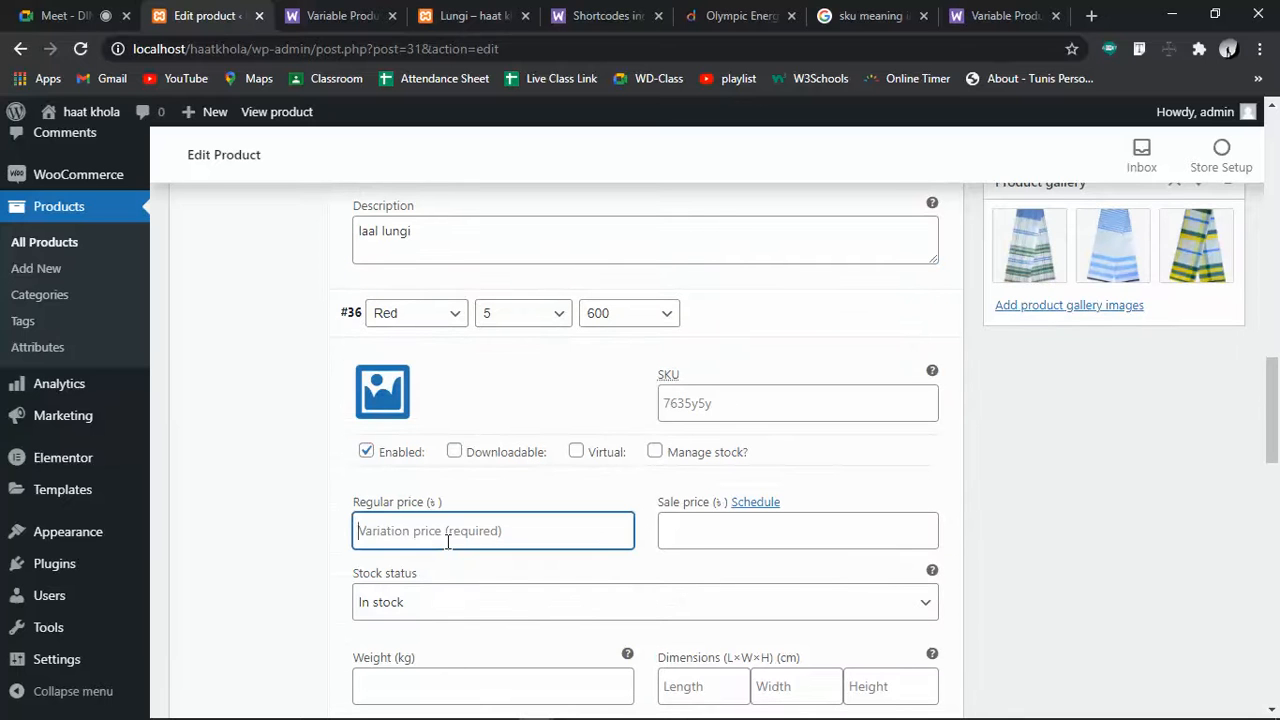
type("450")
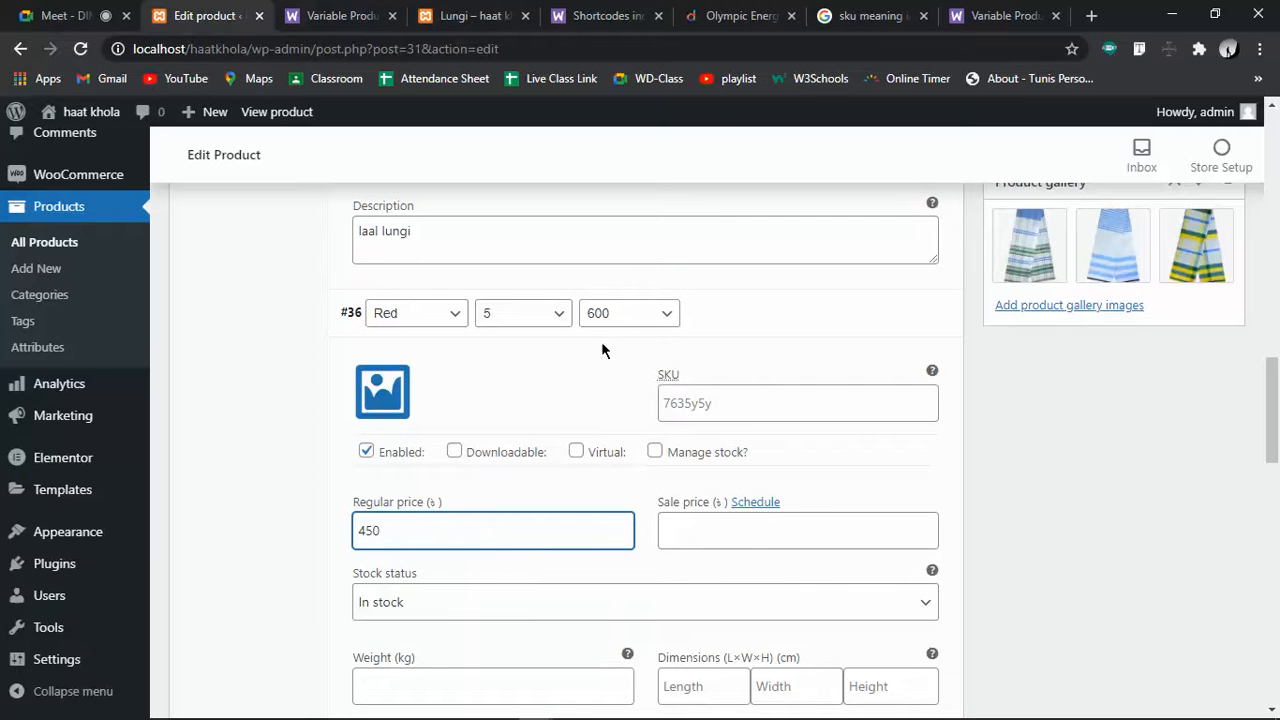
left_click_drag(409, 531, 246, 537)
type("600")
left_click(722, 528)
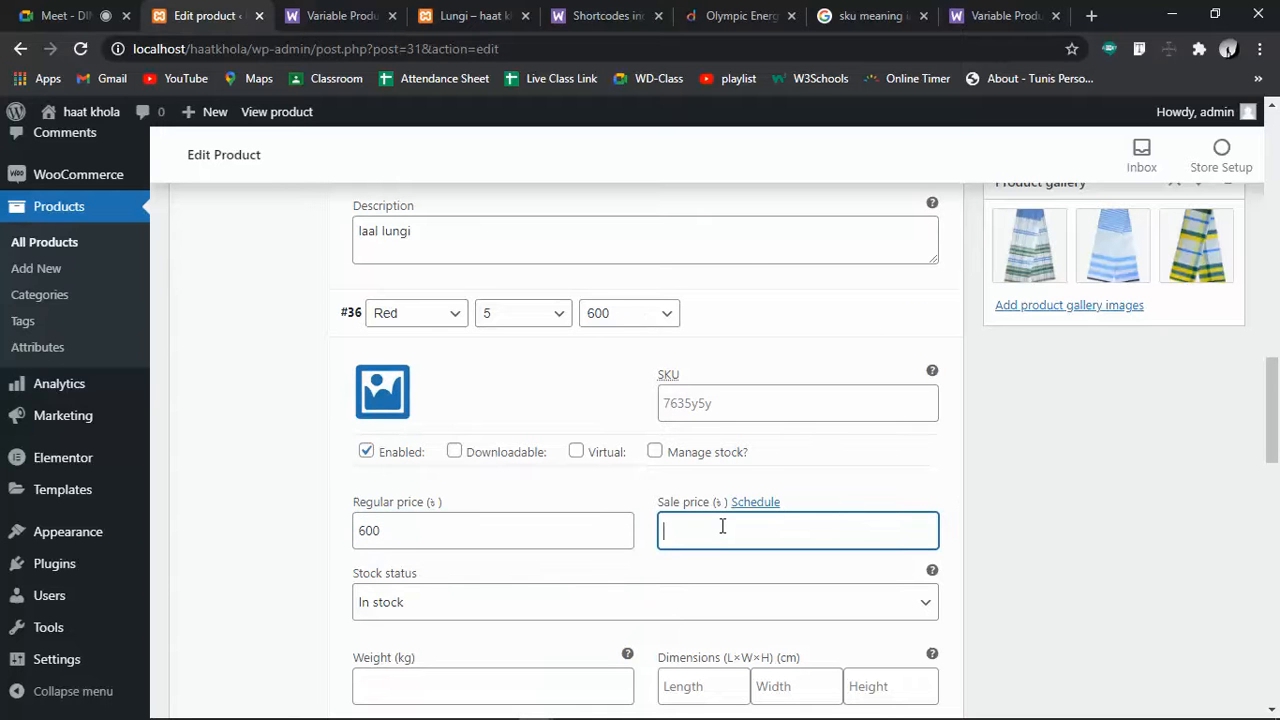
scroll(722, 527, "up", 10)
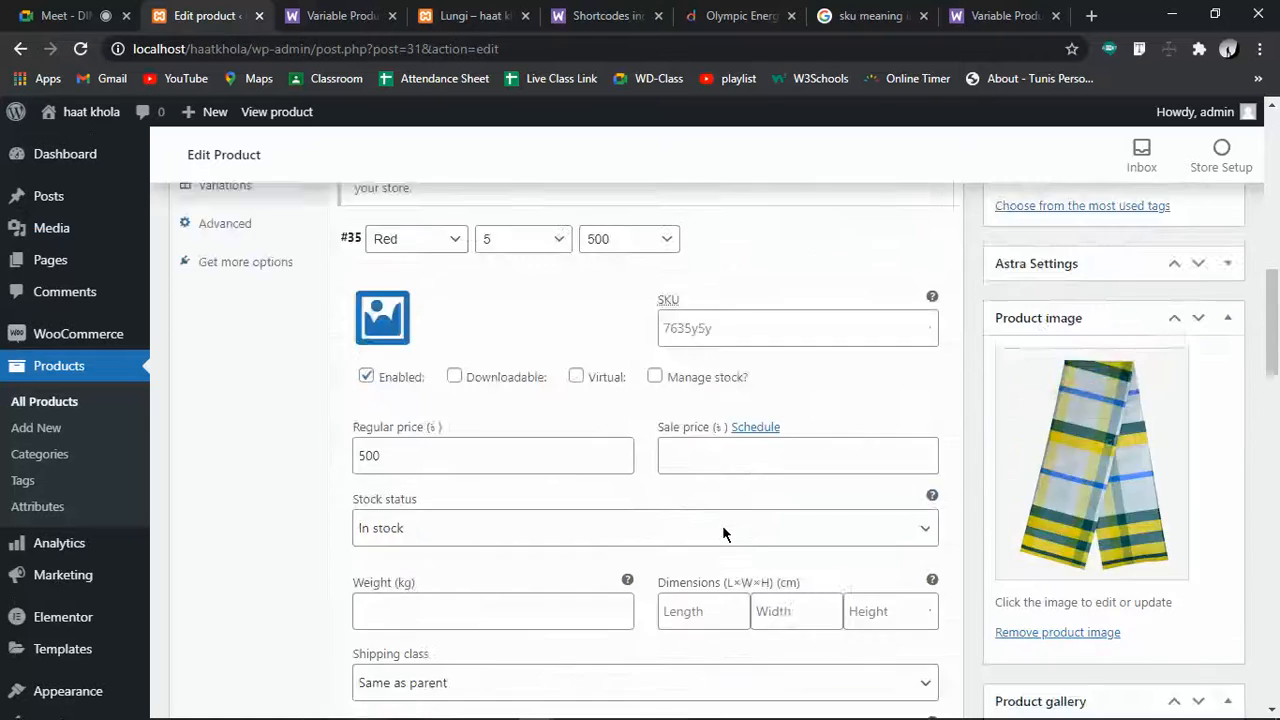
Remove the Price attribute from the Lungi product
left_click(225, 568)
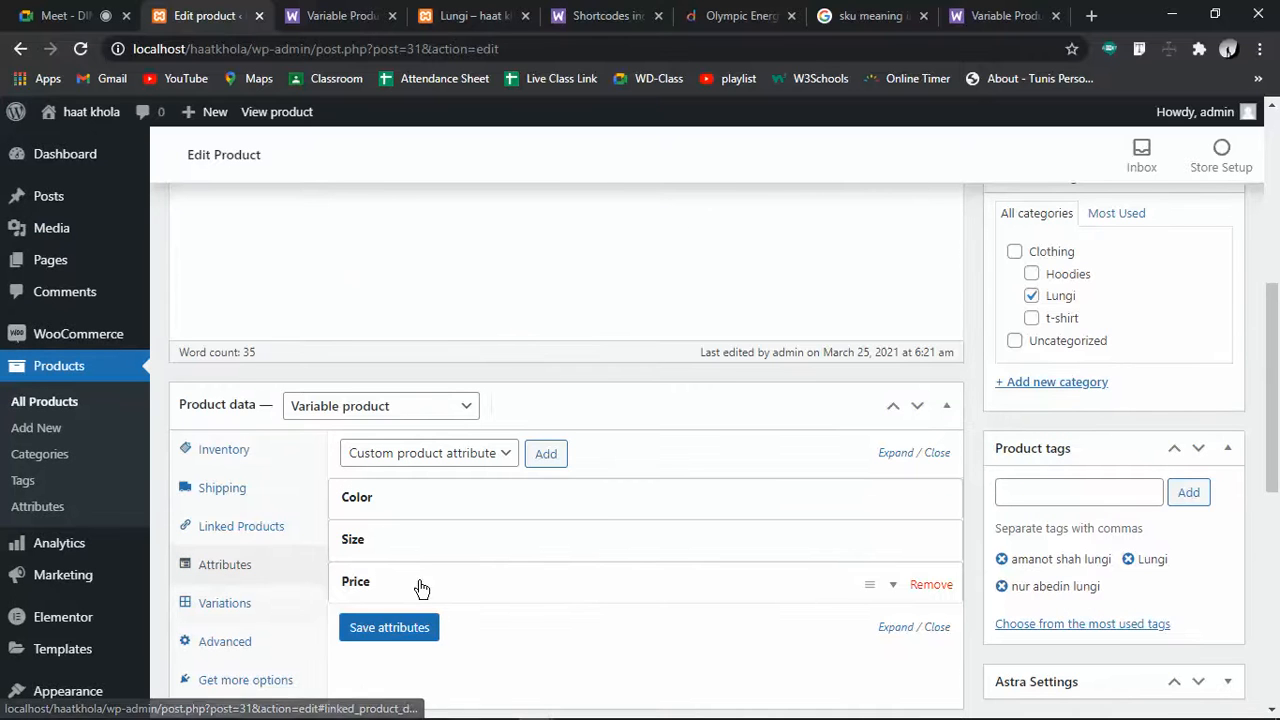
left_click(925, 588)
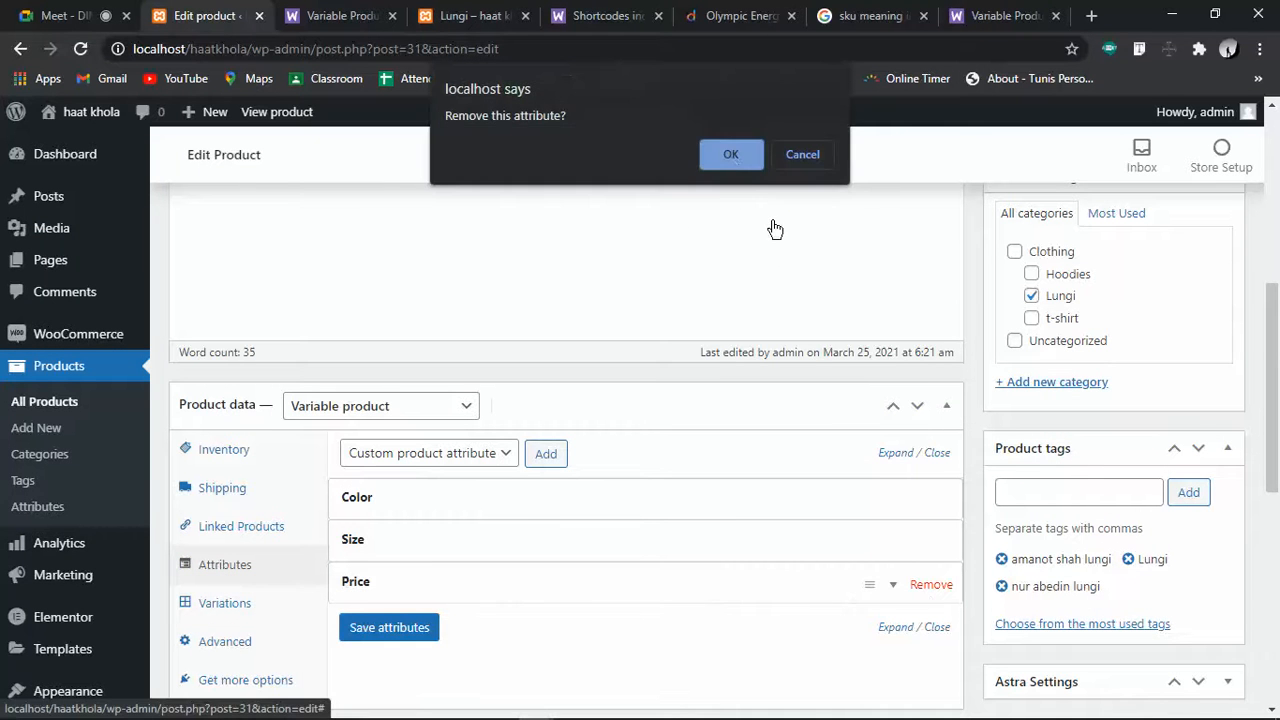
left_click(731, 155)
Run 'Create variations from all attributes' on the Lungi; it adds 0, leaving 27
left_click(244, 603)
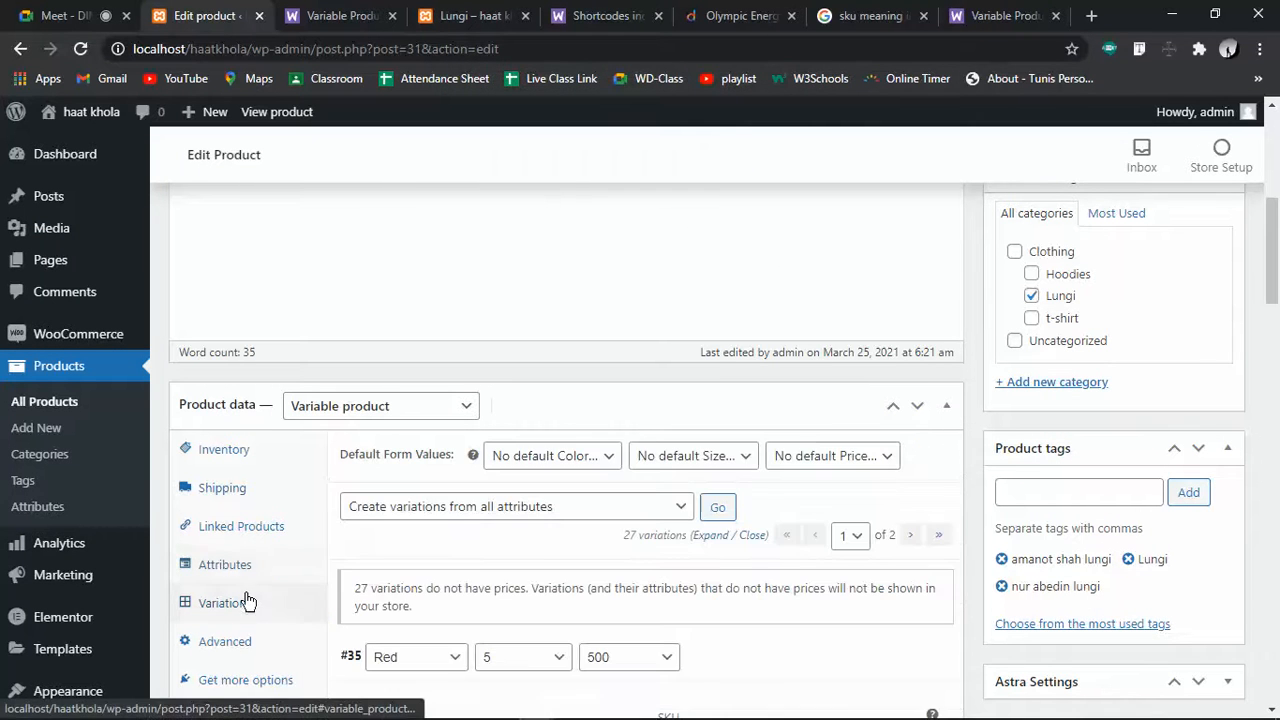
left_click(593, 517)
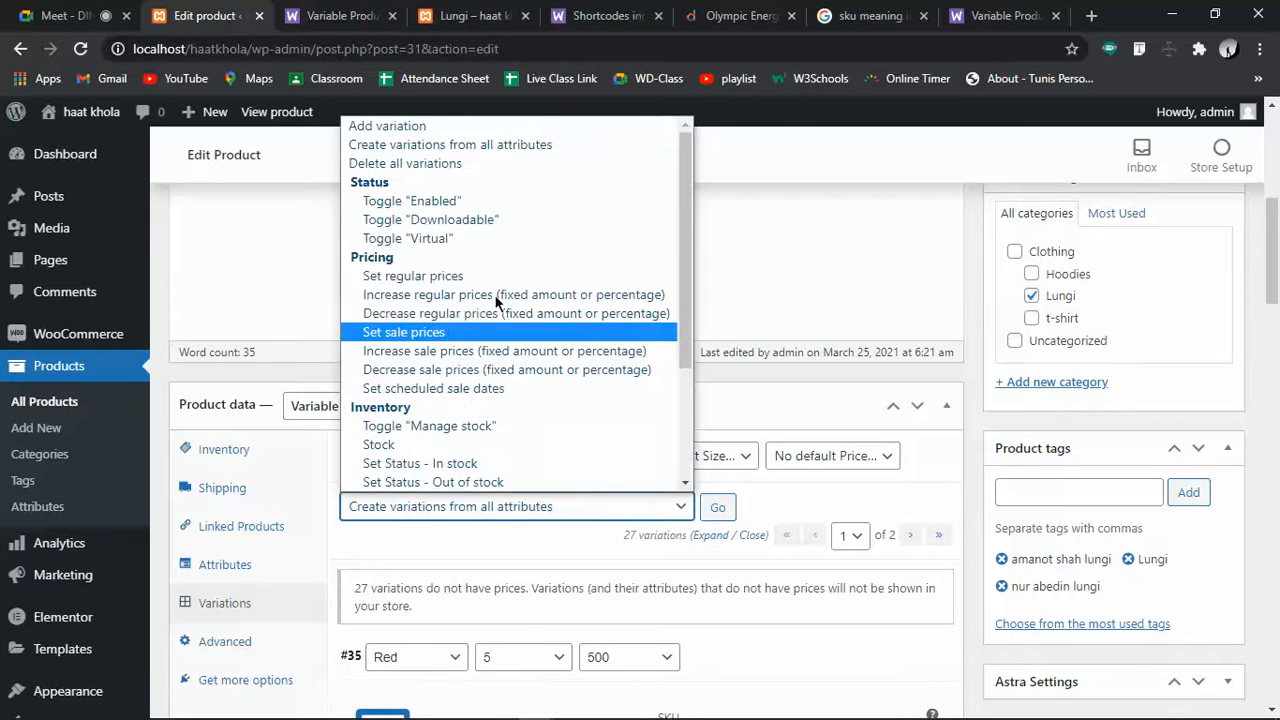
left_click(413, 143)
left_click(717, 507)
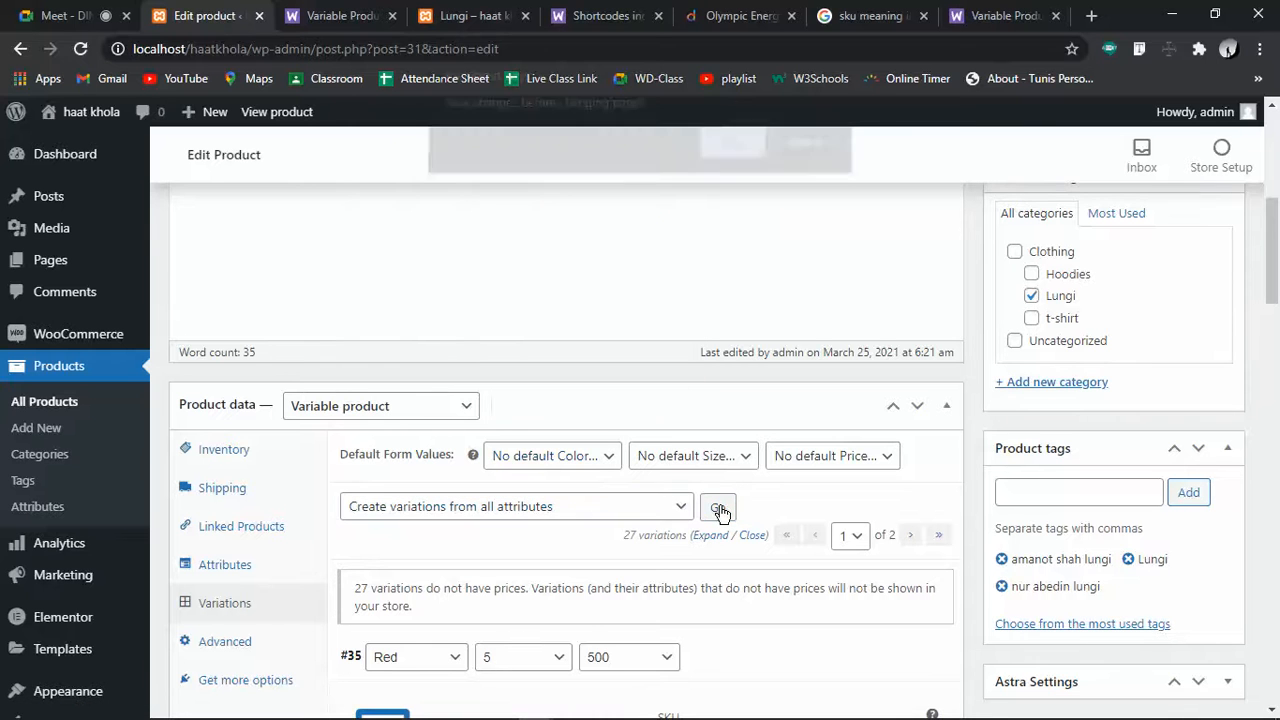
left_click(722, 166)
left_click(728, 186)
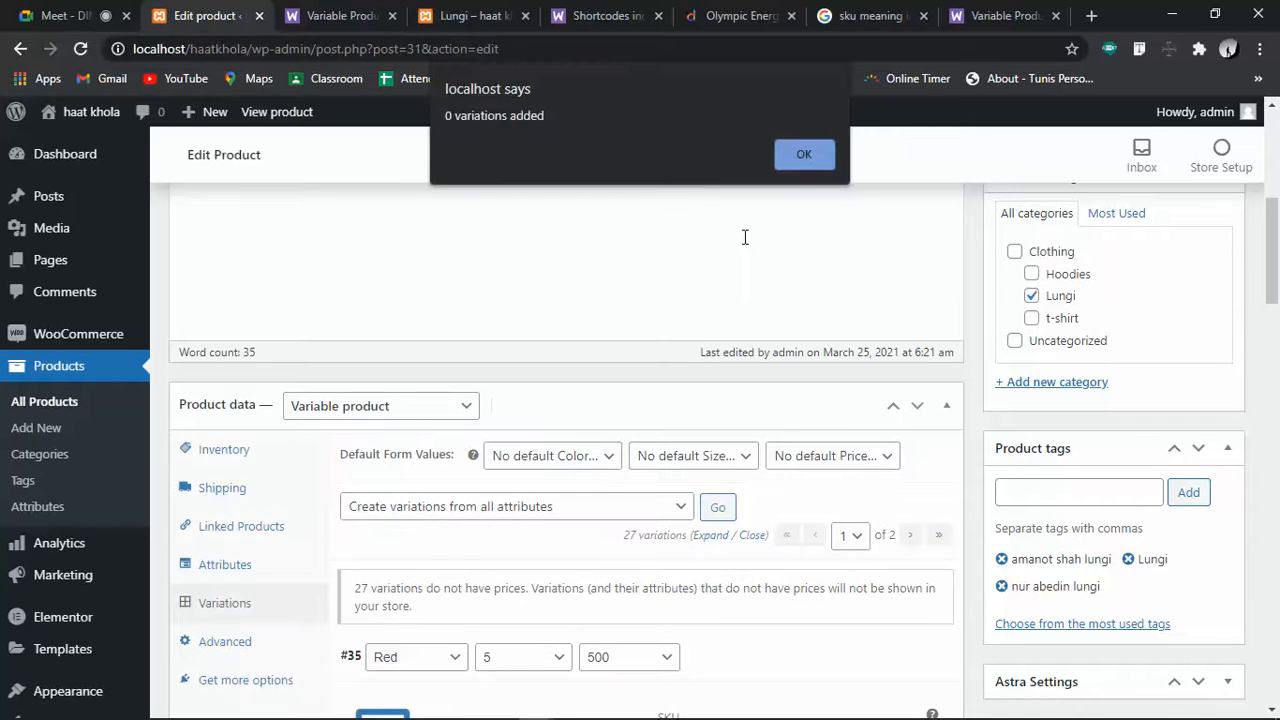
left_click(805, 153)
scroll(594, 506, "down", 3)
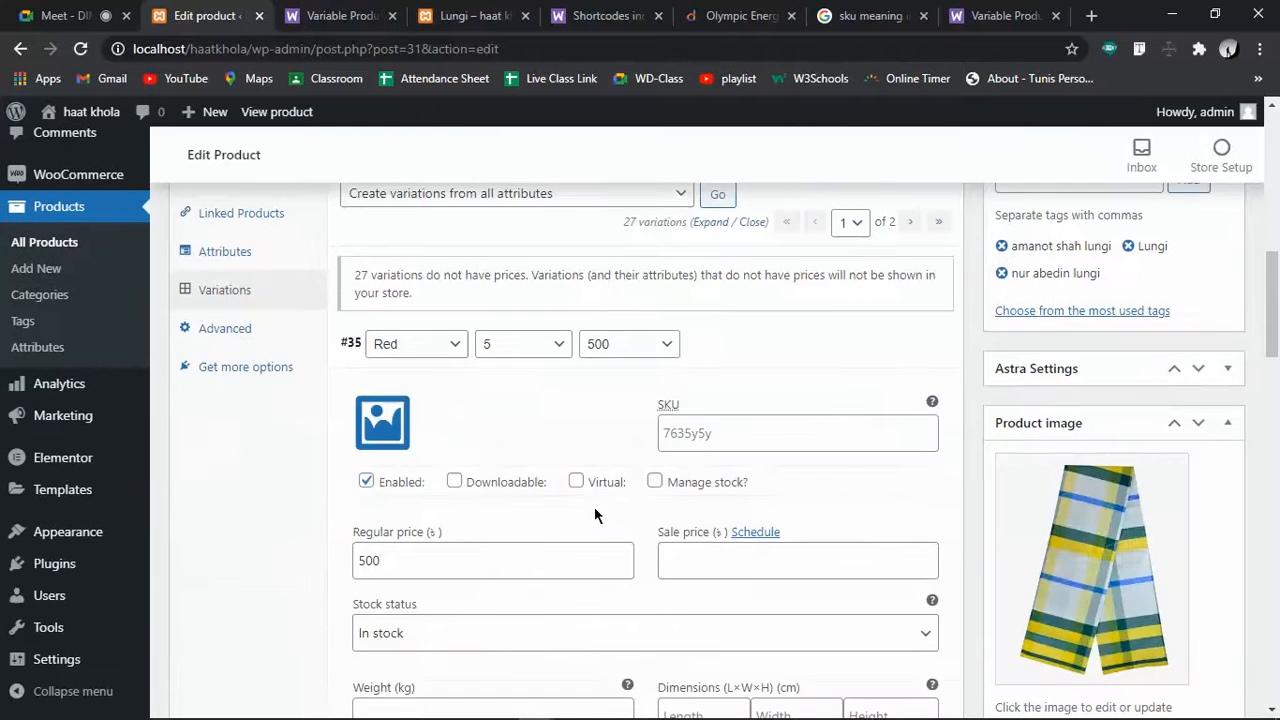
Delete Lungi variation #37, the one with any price
scroll(594, 510, "down", 3)
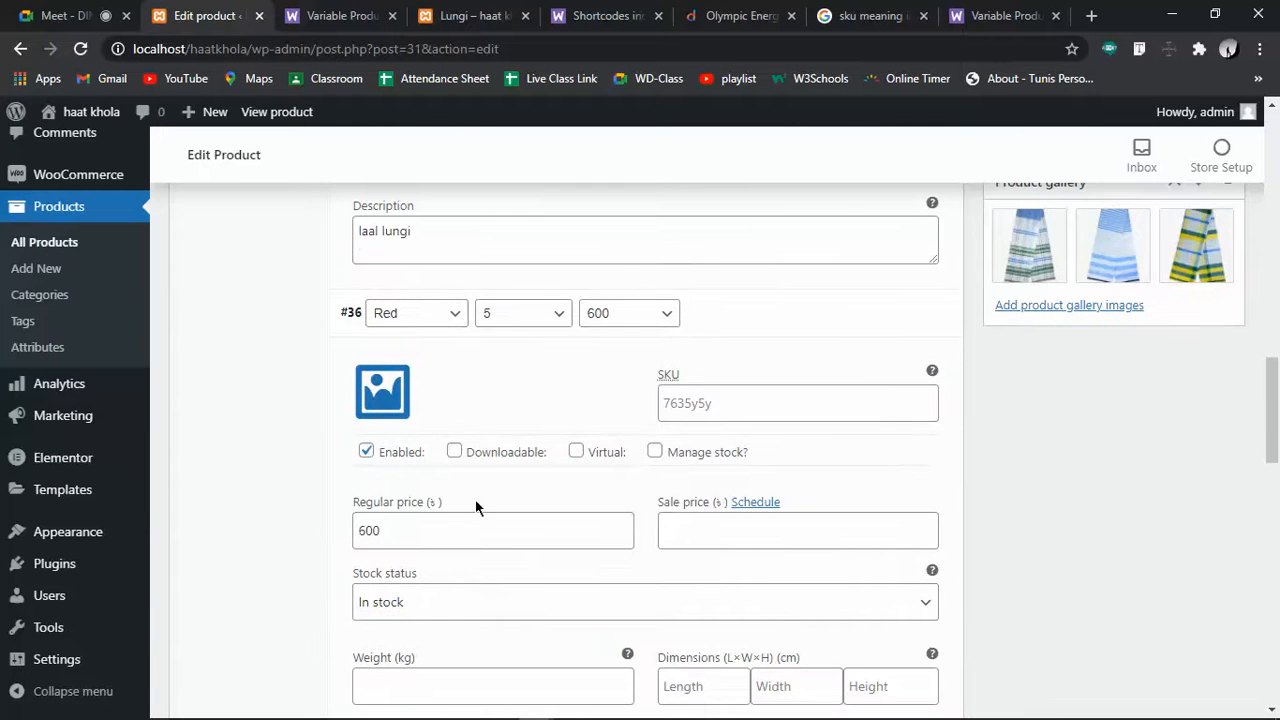
scroll(443, 560, "down", 3)
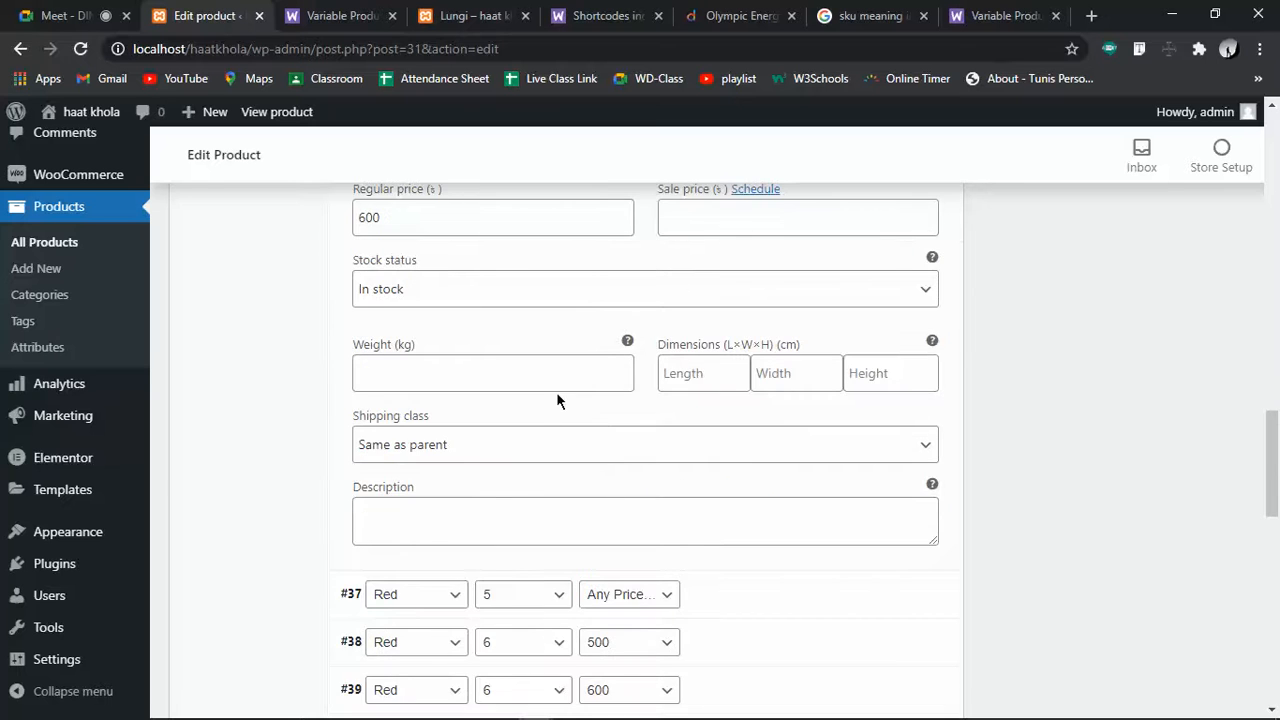
scroll(556, 401, "down", 3)
left_click(770, 288)
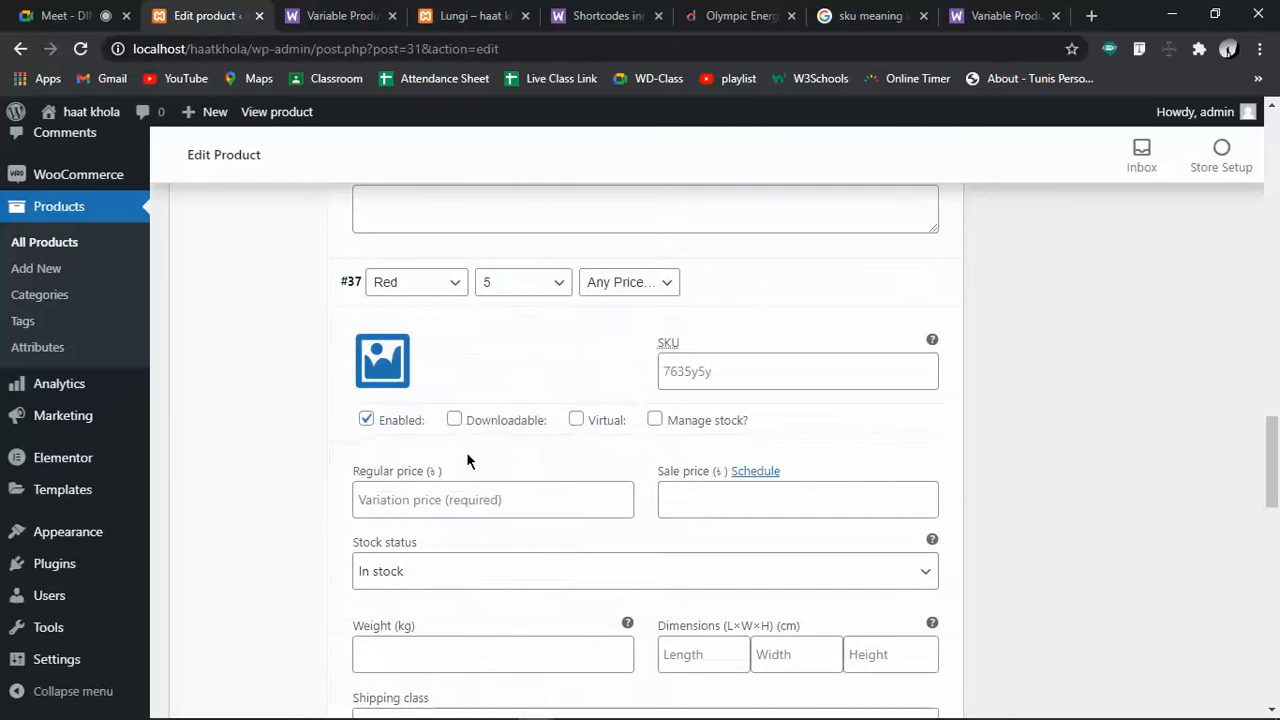
left_click(651, 289)
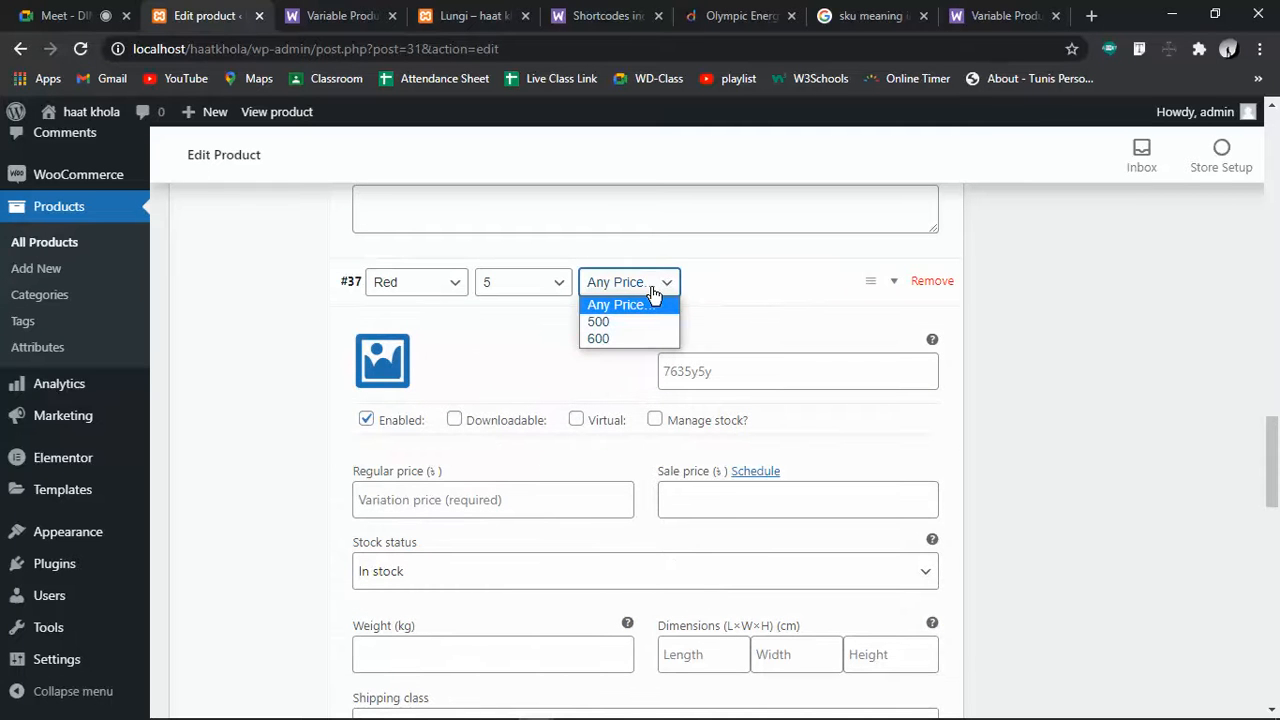
left_click(651, 290)
left_click(930, 281)
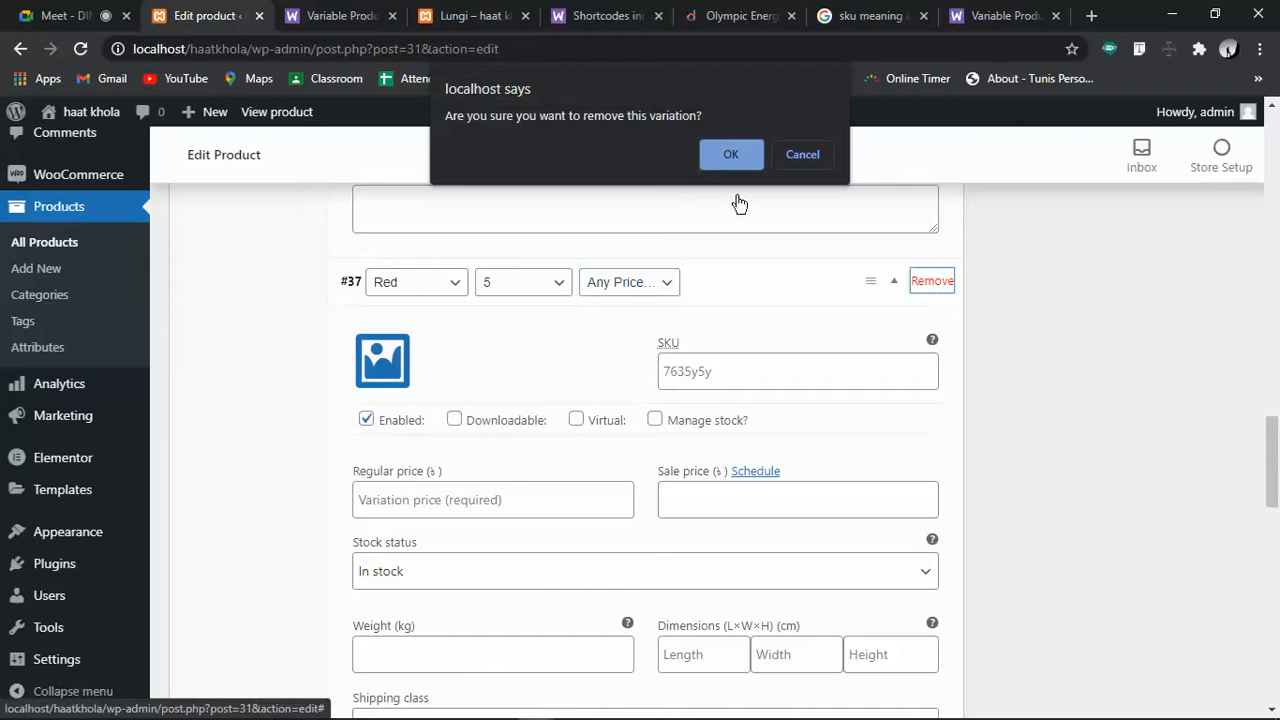
left_click(705, 150)
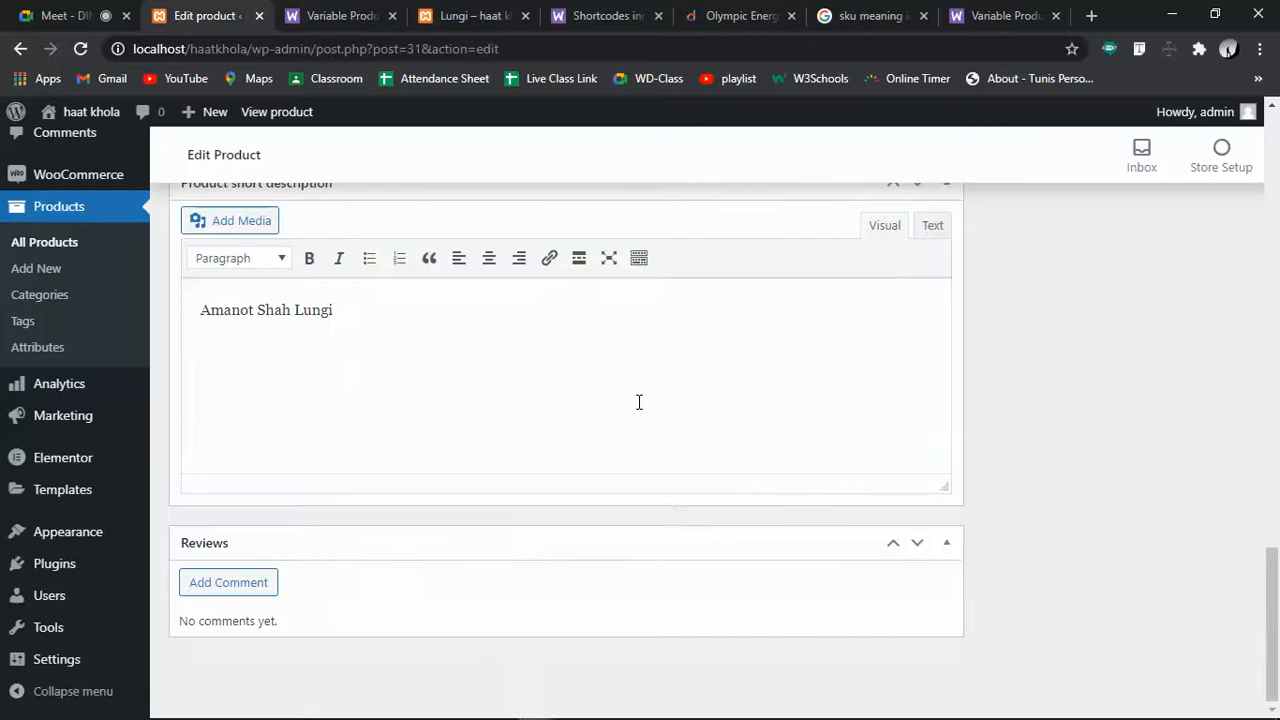
Delete variations #40 and #43, leaving 24 Lungi variations
scroll(639, 402, "up", 7)
scroll(641, 411, "up", 3)
left_click(733, 441)
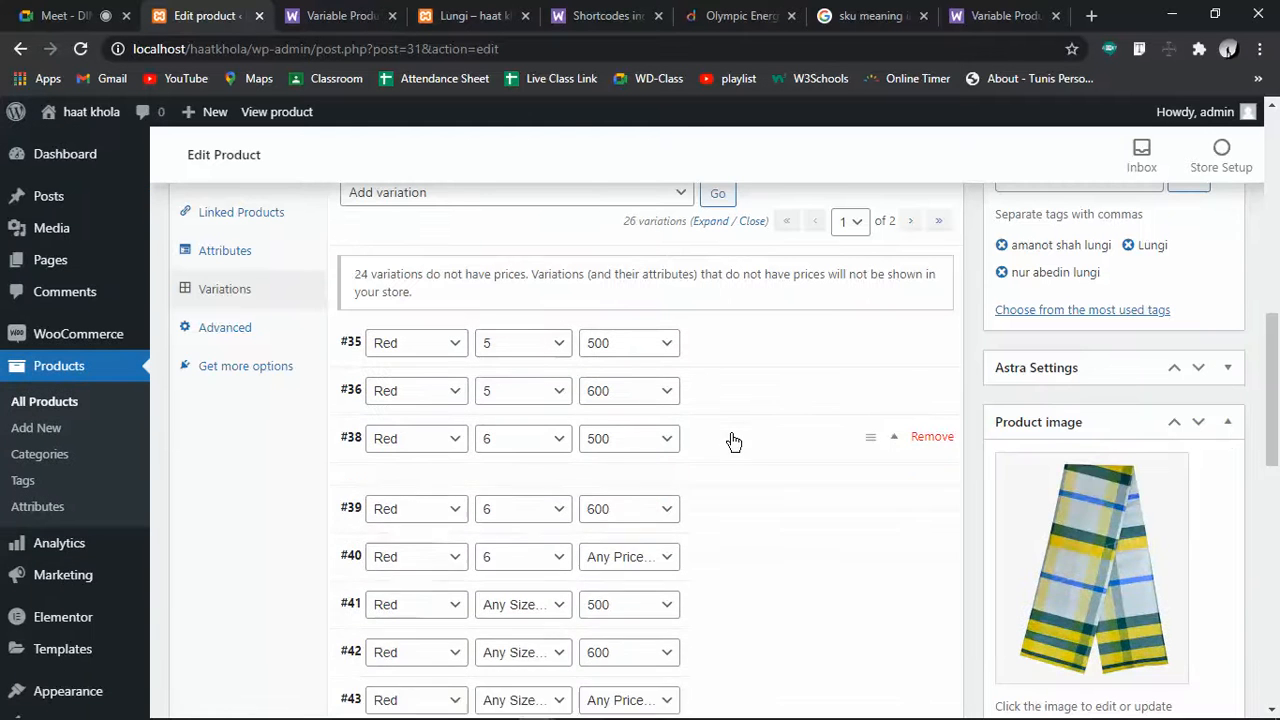
left_click(733, 441)
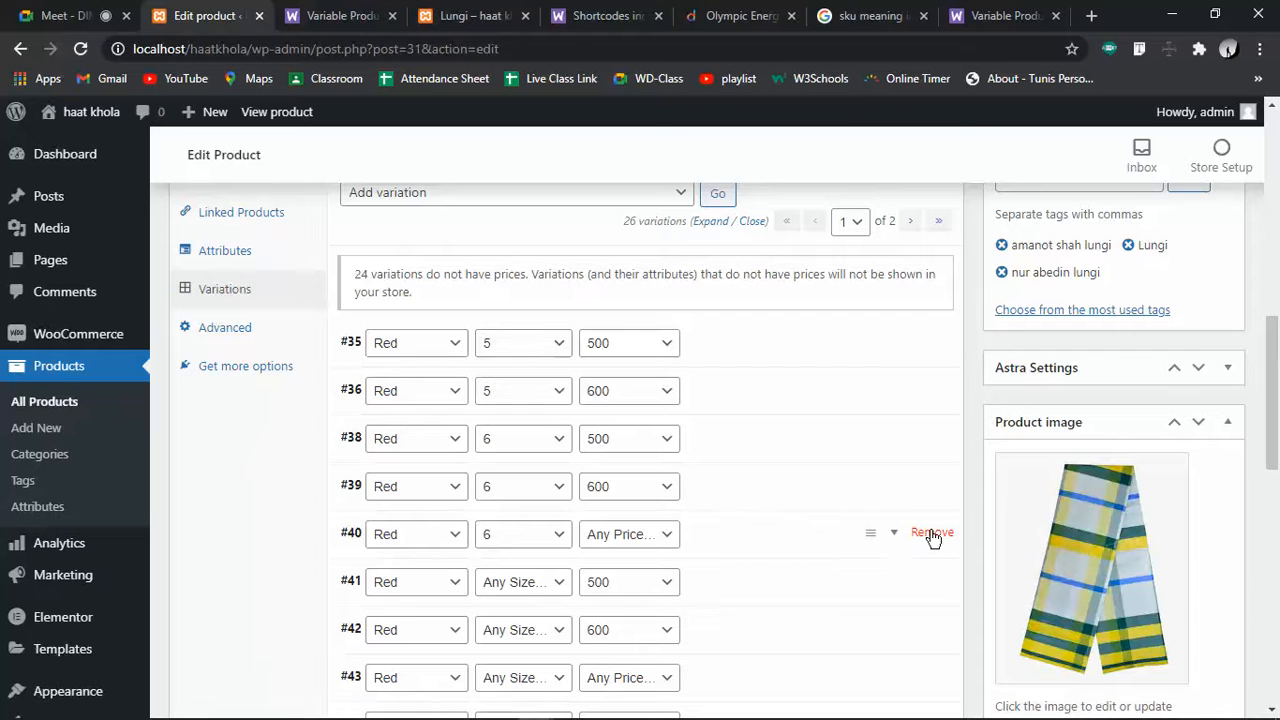
left_click(932, 532)
left_click(732, 153)
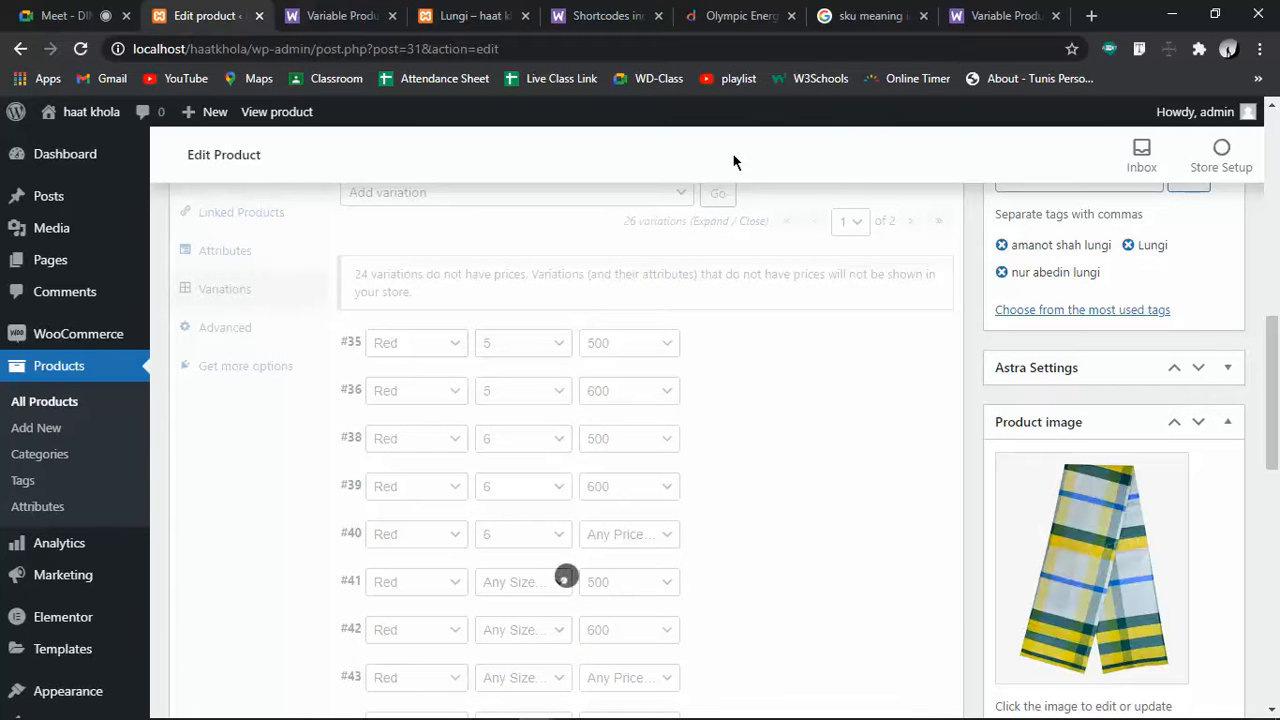
scroll(757, 305, "down", 3)
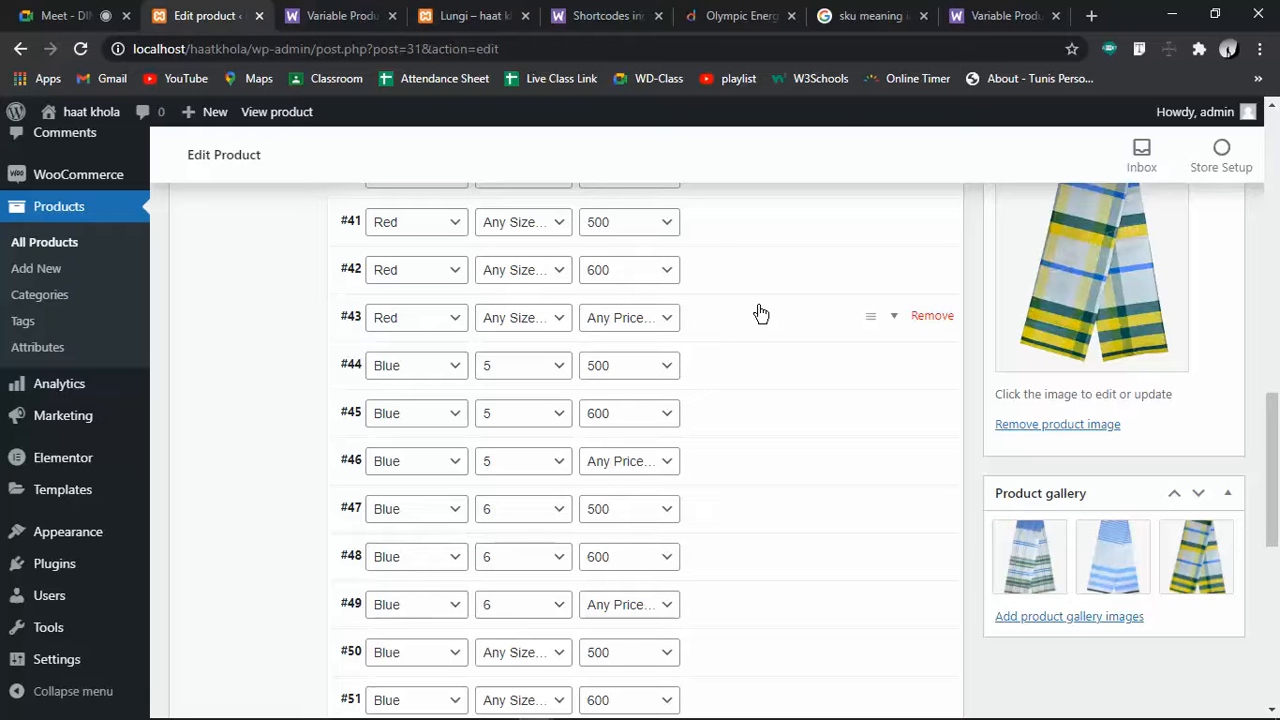
left_click(936, 318)
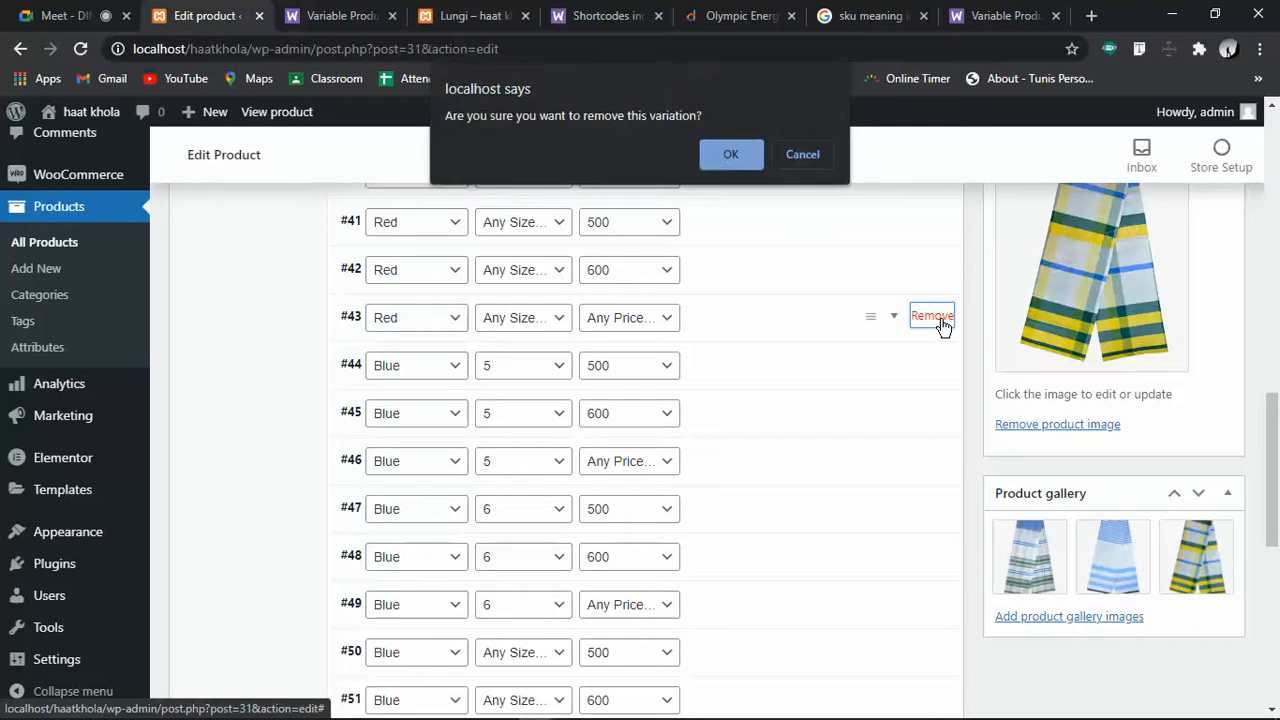
left_click(718, 153)
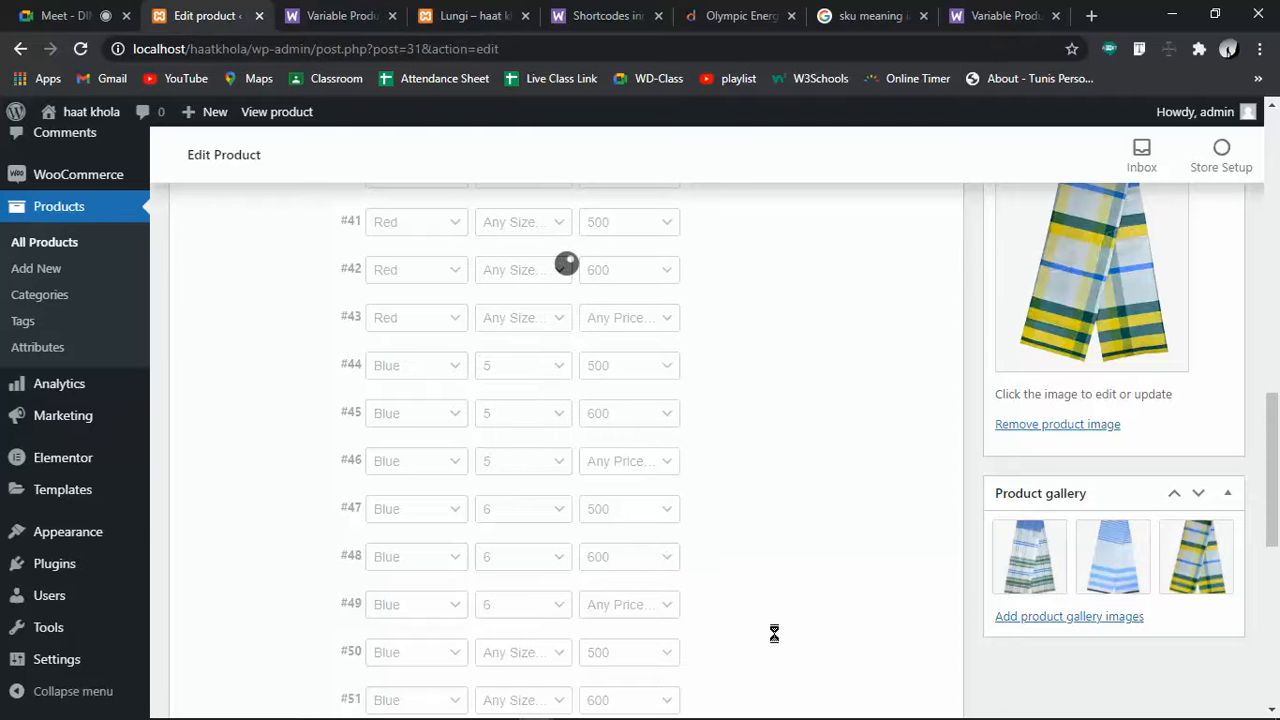
scroll(774, 633, "up", 7)
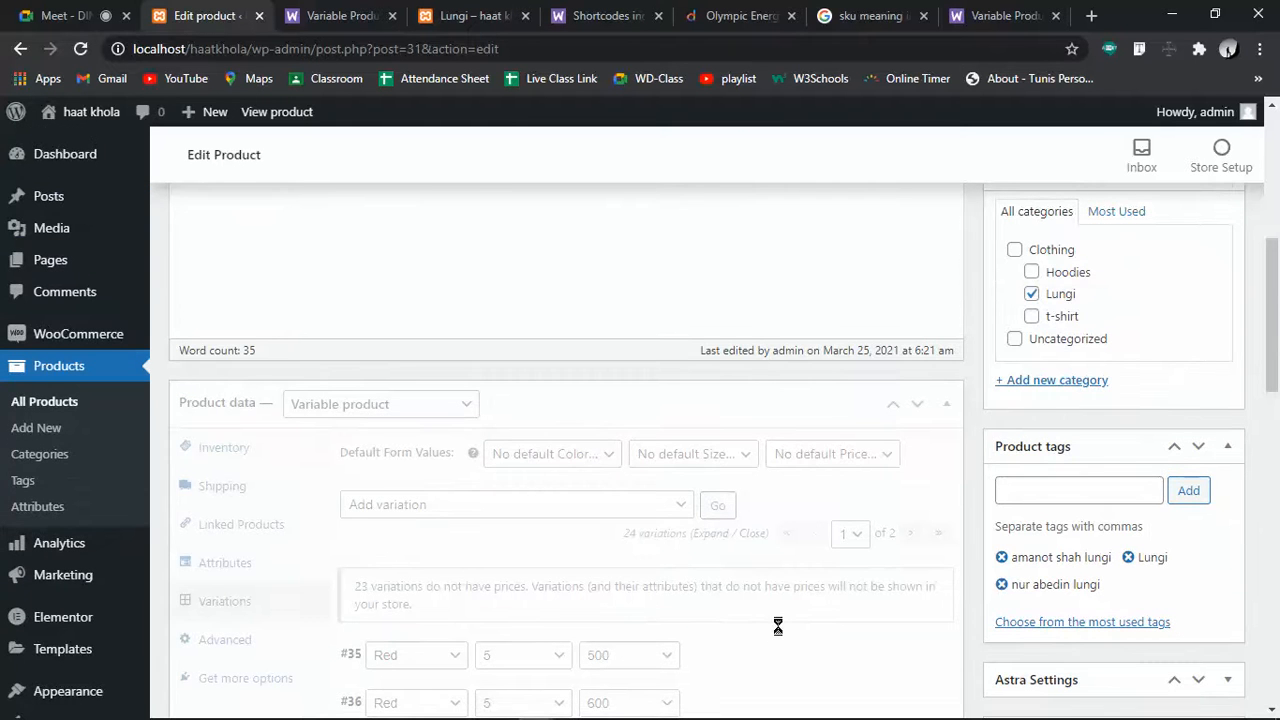
scroll(778, 626, "down", 3)
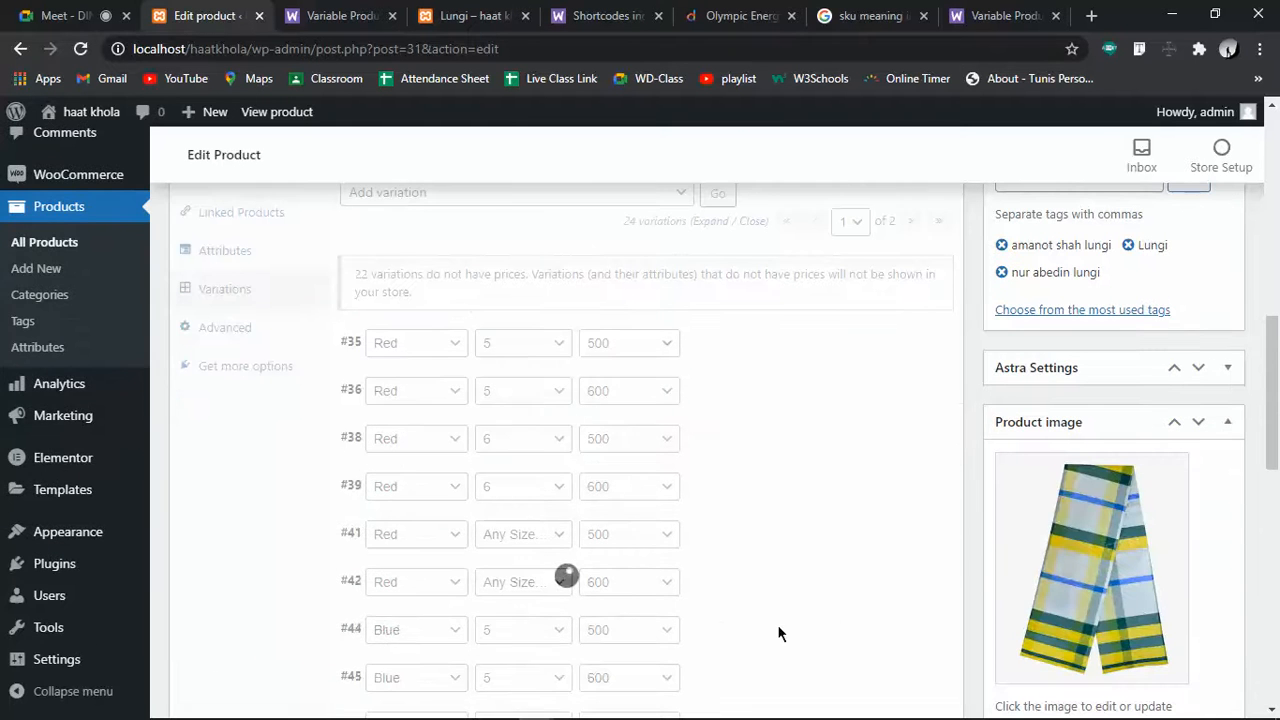
scroll(777, 625, "down", 9)
scroll(610, 483, "up", 3)
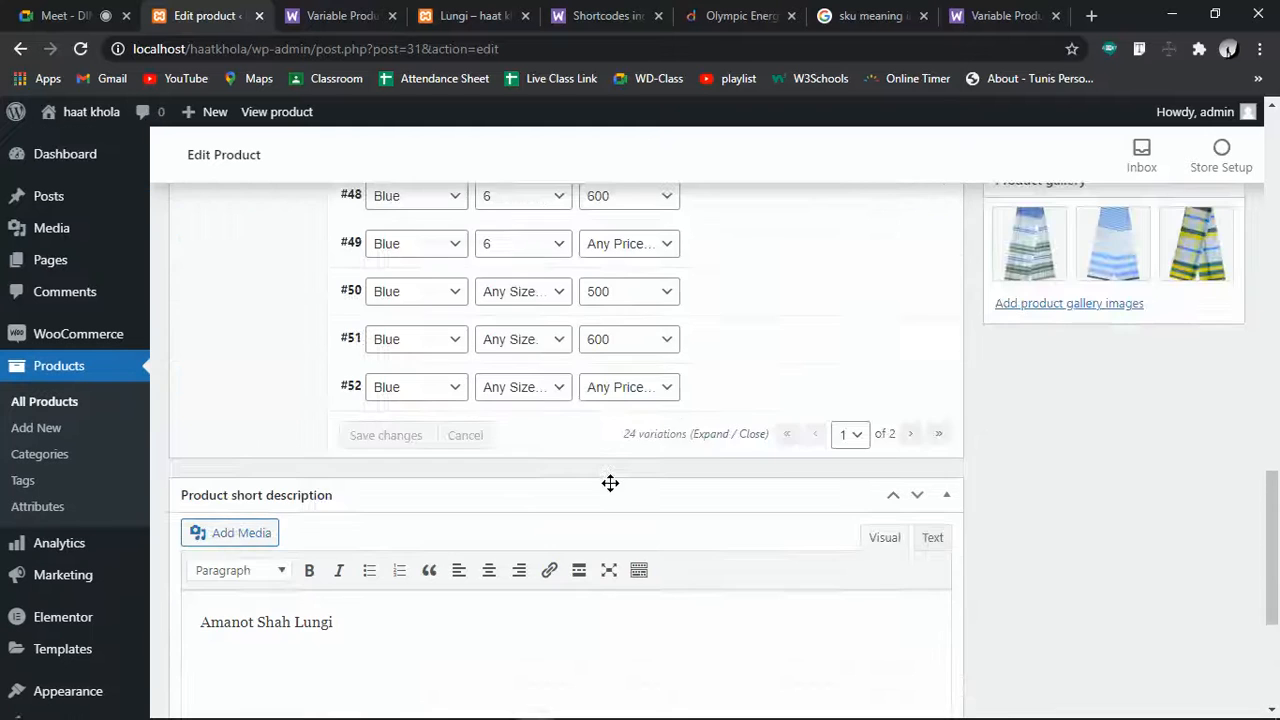
scroll(610, 483, "up", 15)
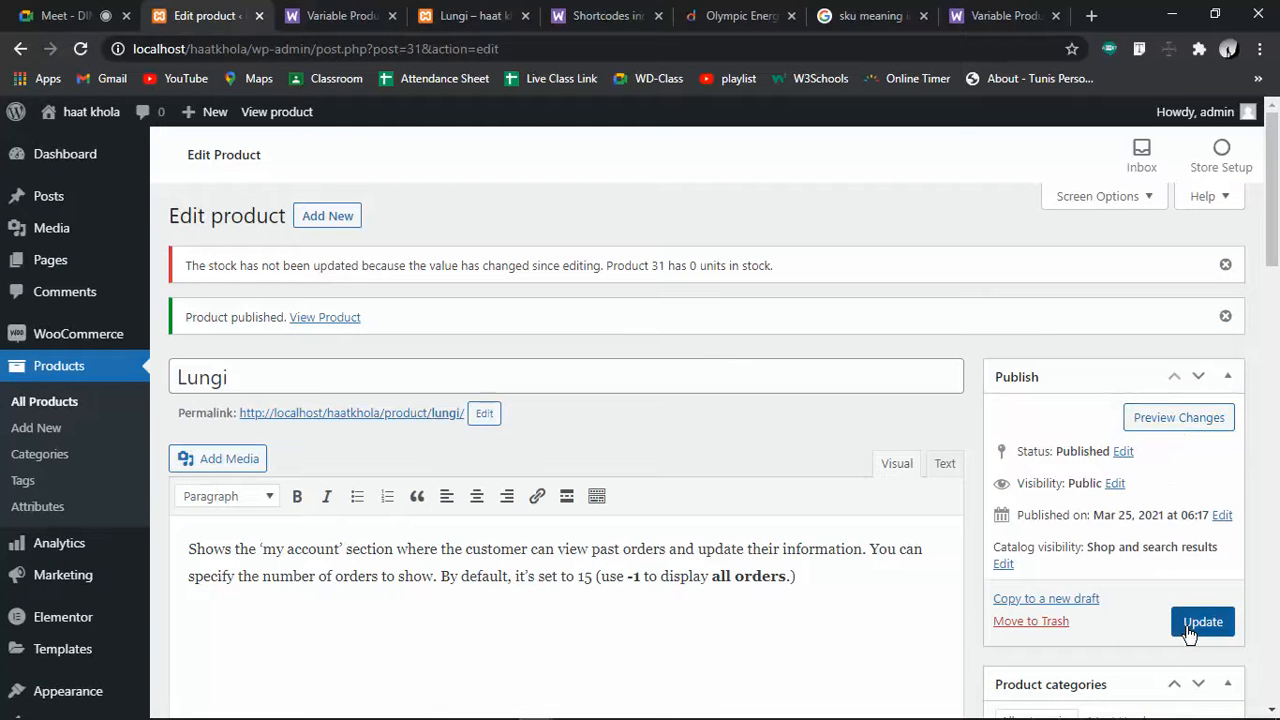
Update the Lungi product and reload its store page, now showing ৳500.00 – ৳600.00
left_click(1202, 622)
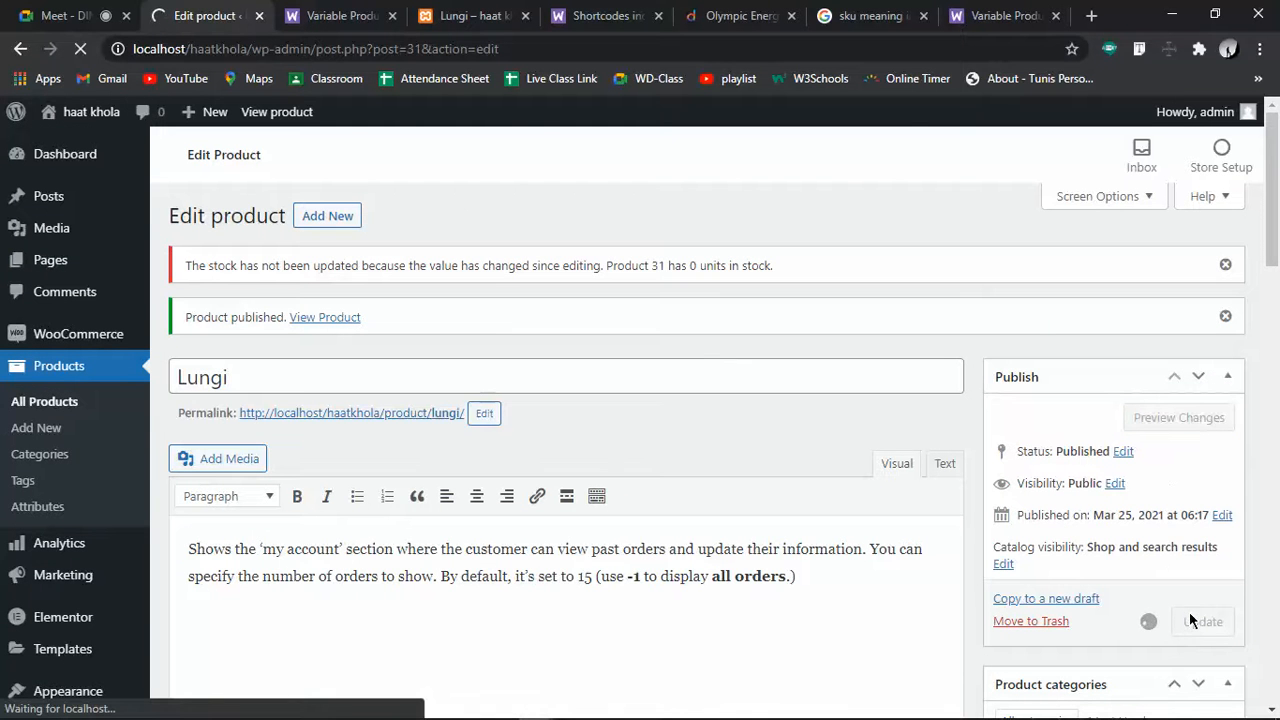
left_click(392, 16)
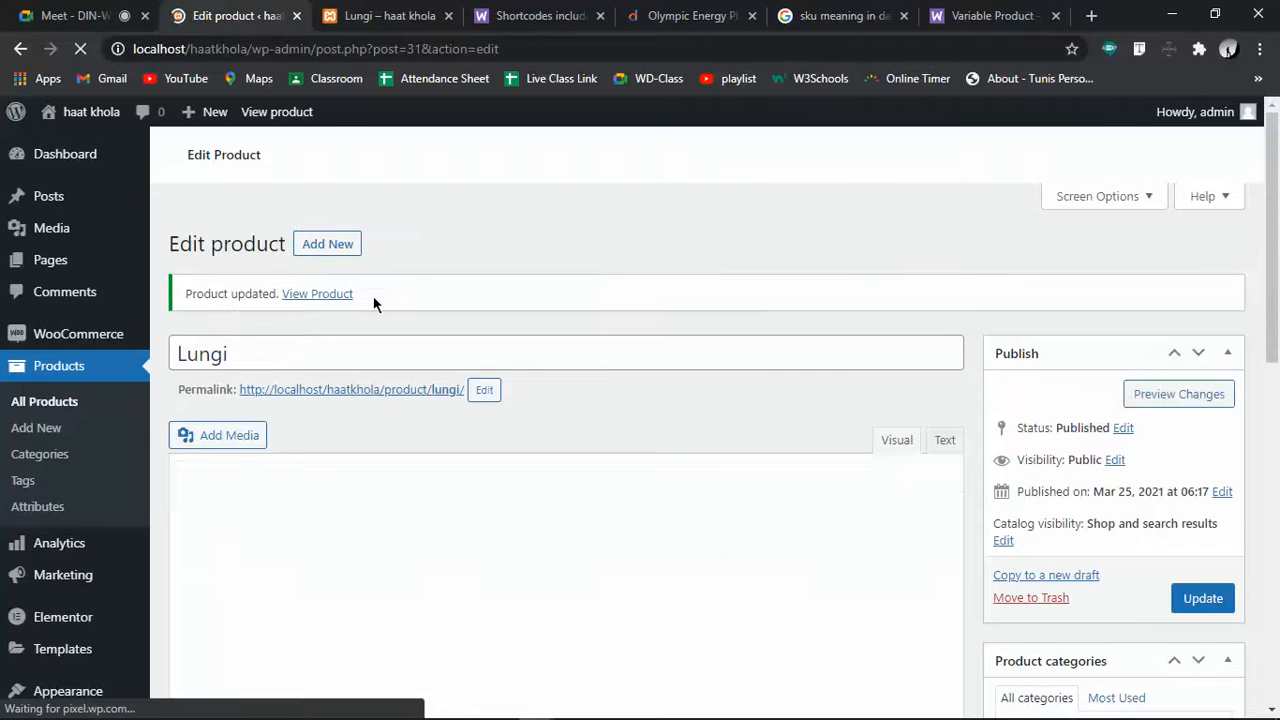
left_click(385, 16)
left_click(80, 49)
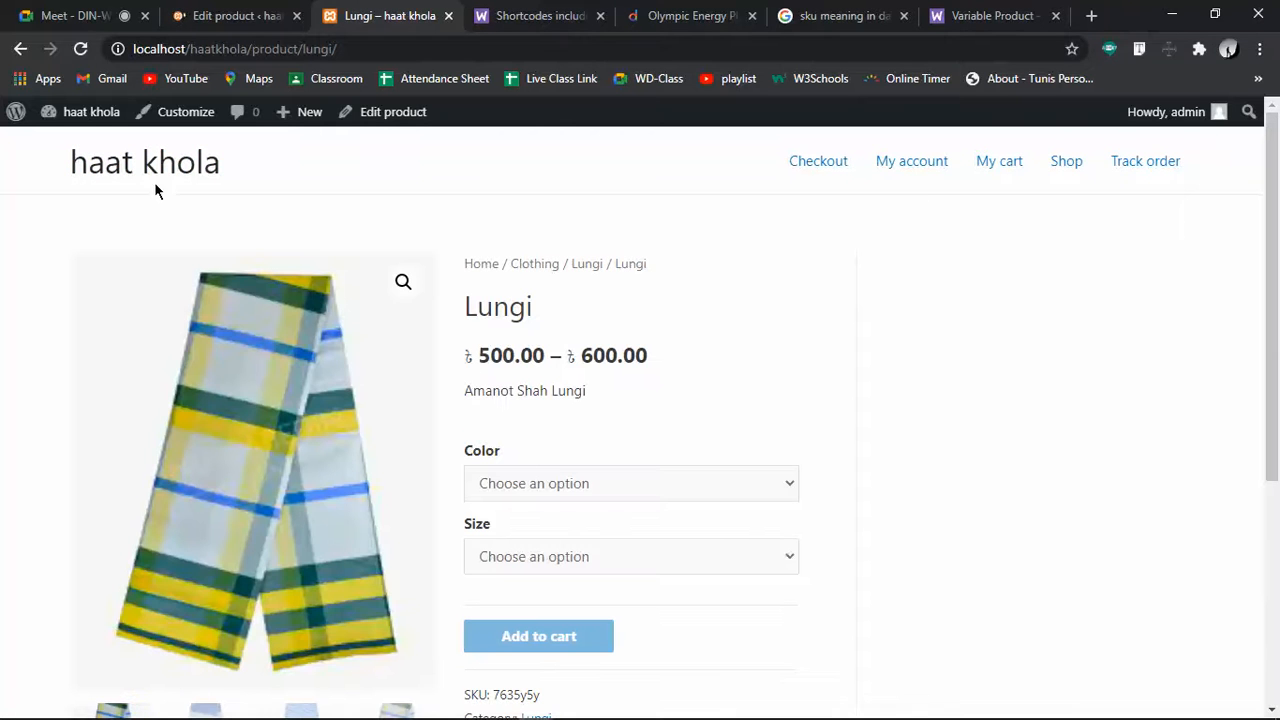
left_click(150, 168)
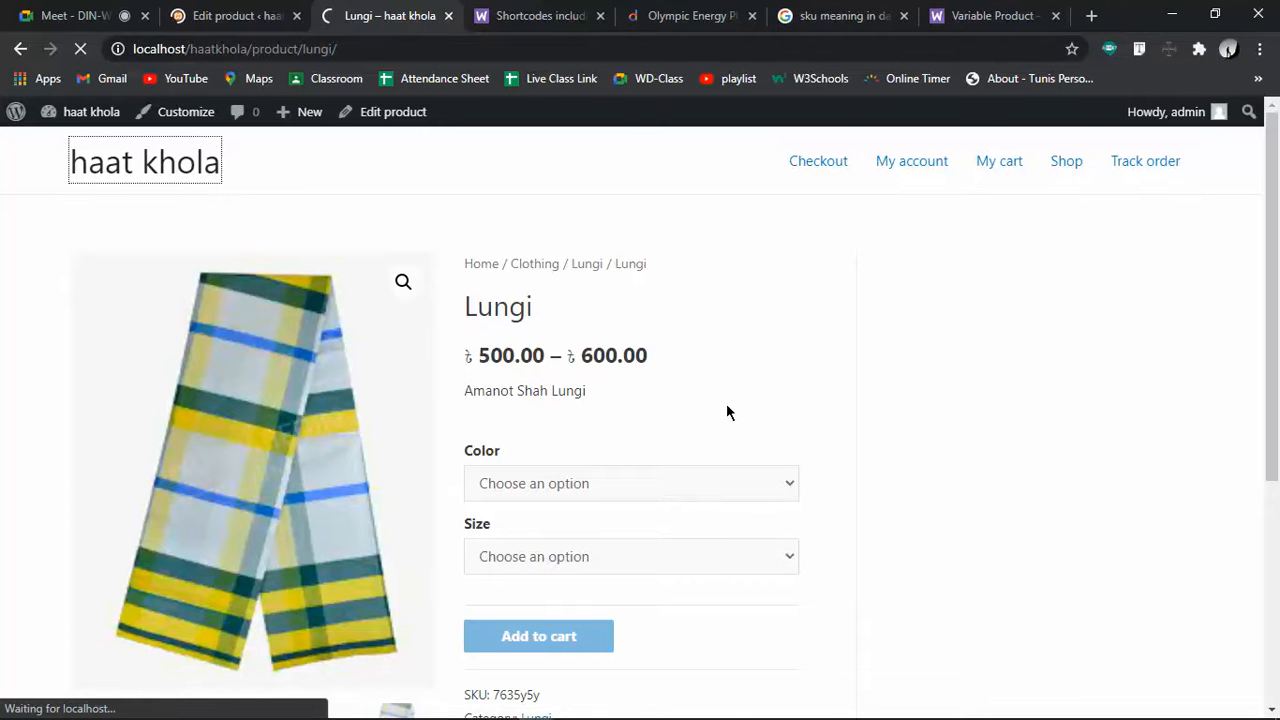
scroll(852, 459, "down", 4)
scroll(813, 458, "down", 3)
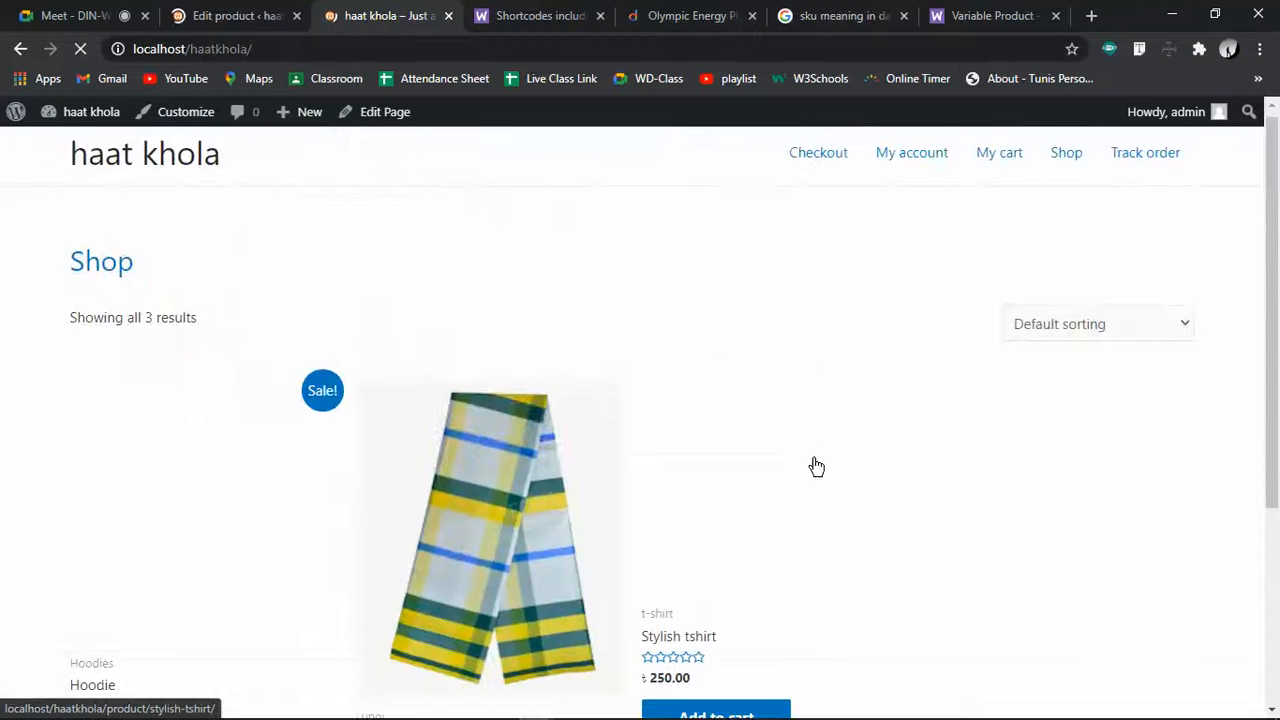
left_click_drag(469, 483, 349, 485)
left_click(778, 522)
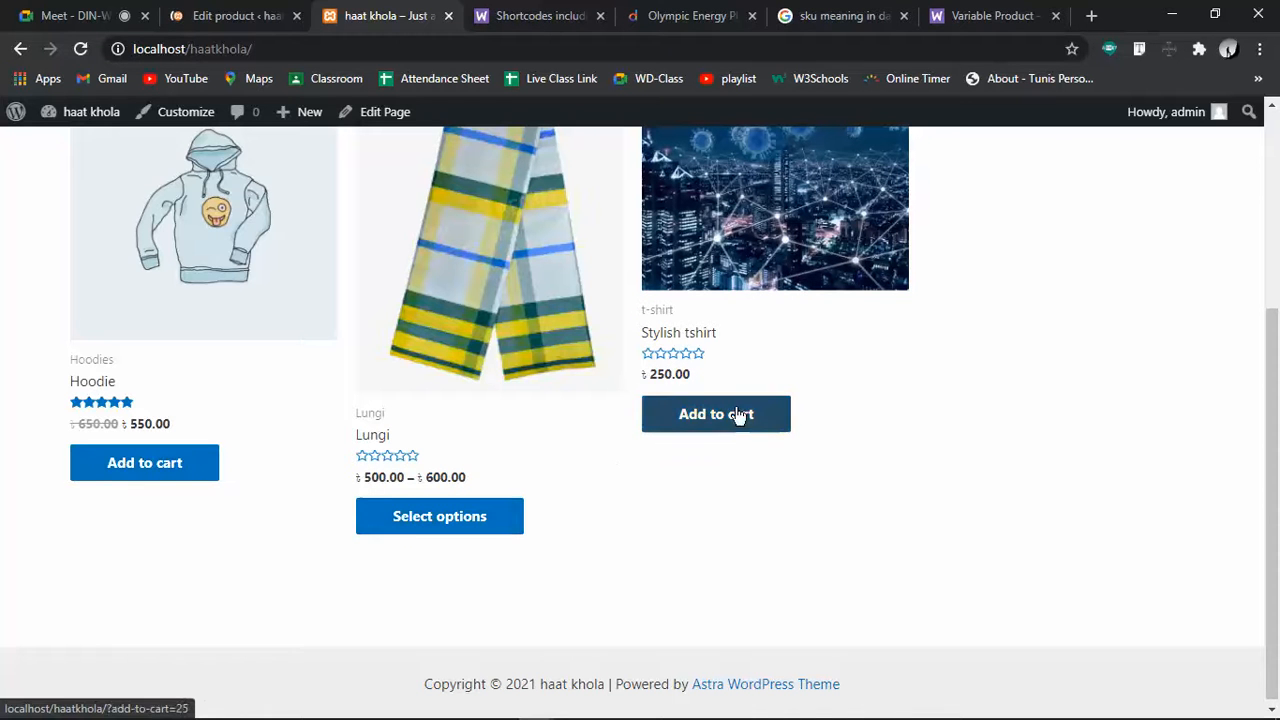
left_click(463, 518)
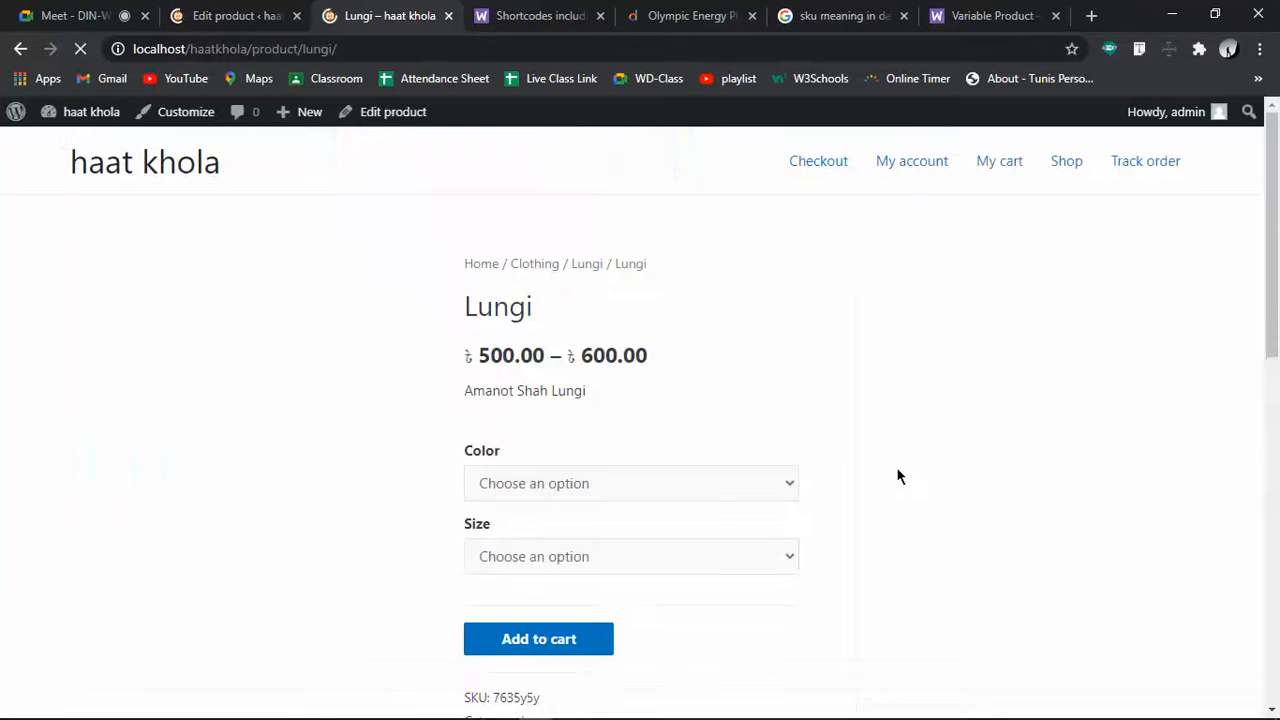
Select colour Red and size 5 for the Lungi on its store page
left_click(538, 634)
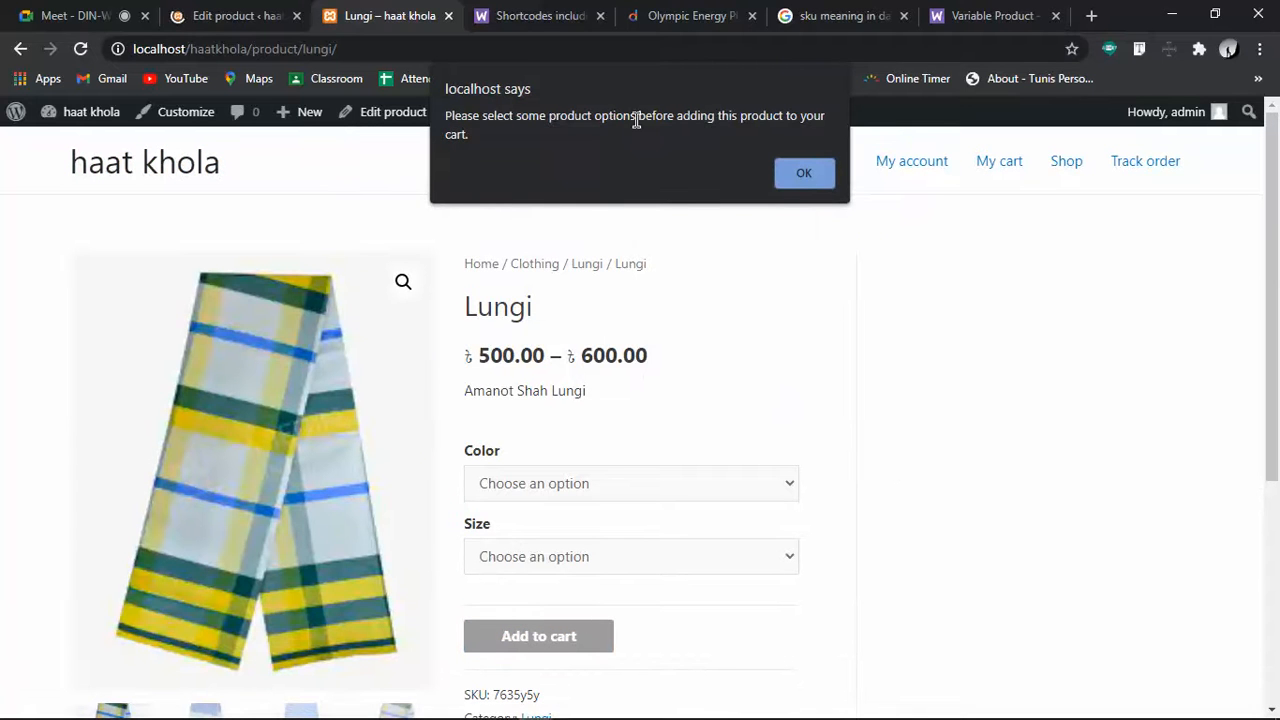
left_click(798, 172)
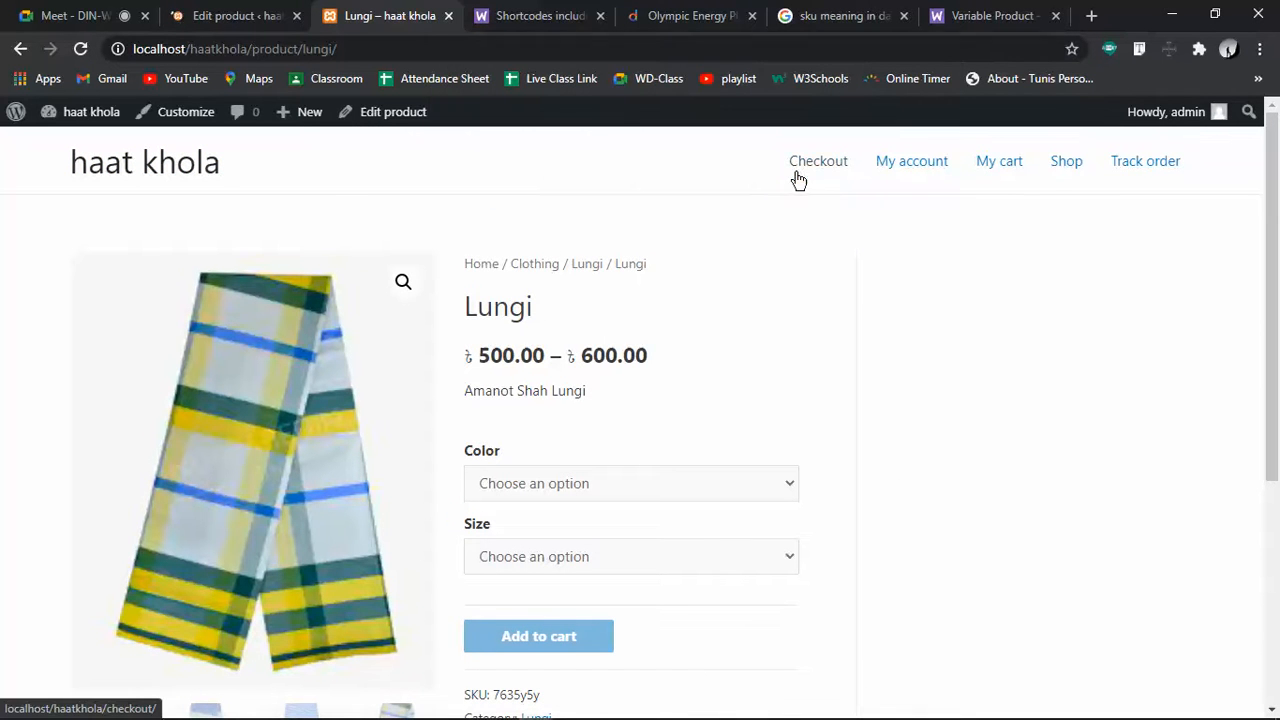
left_click(543, 488)
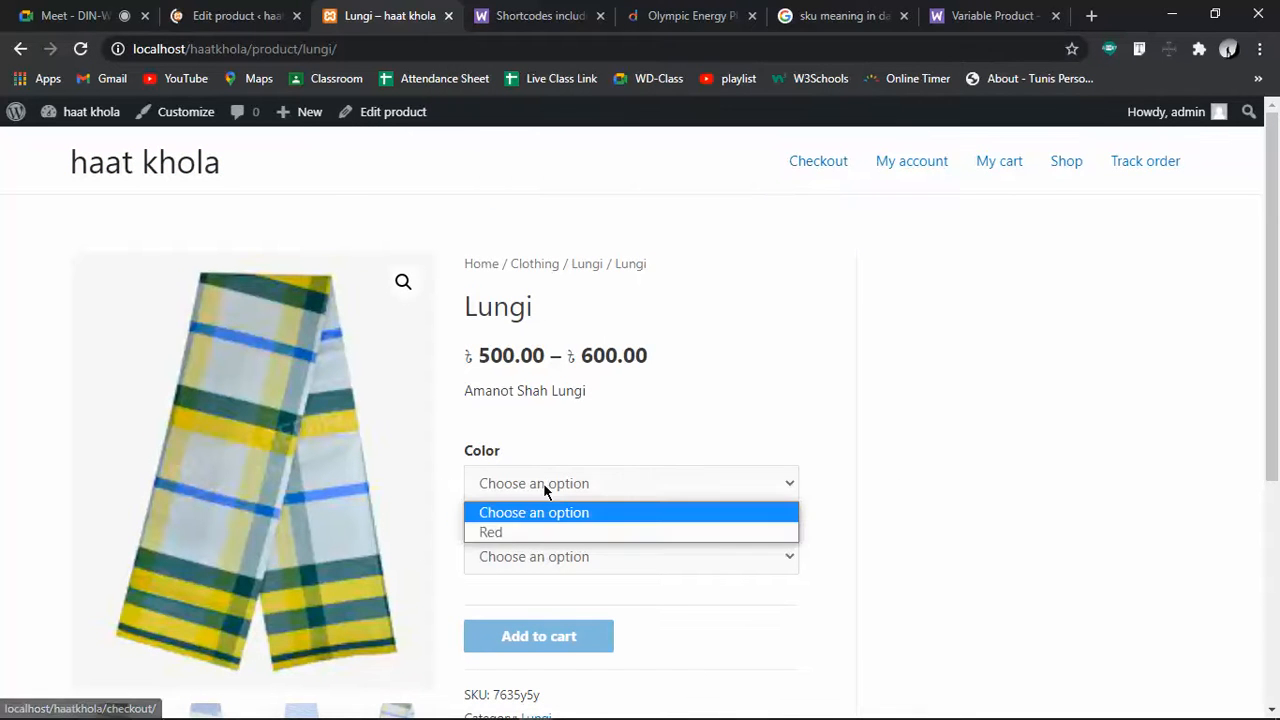
left_click(516, 532)
left_click(550, 556)
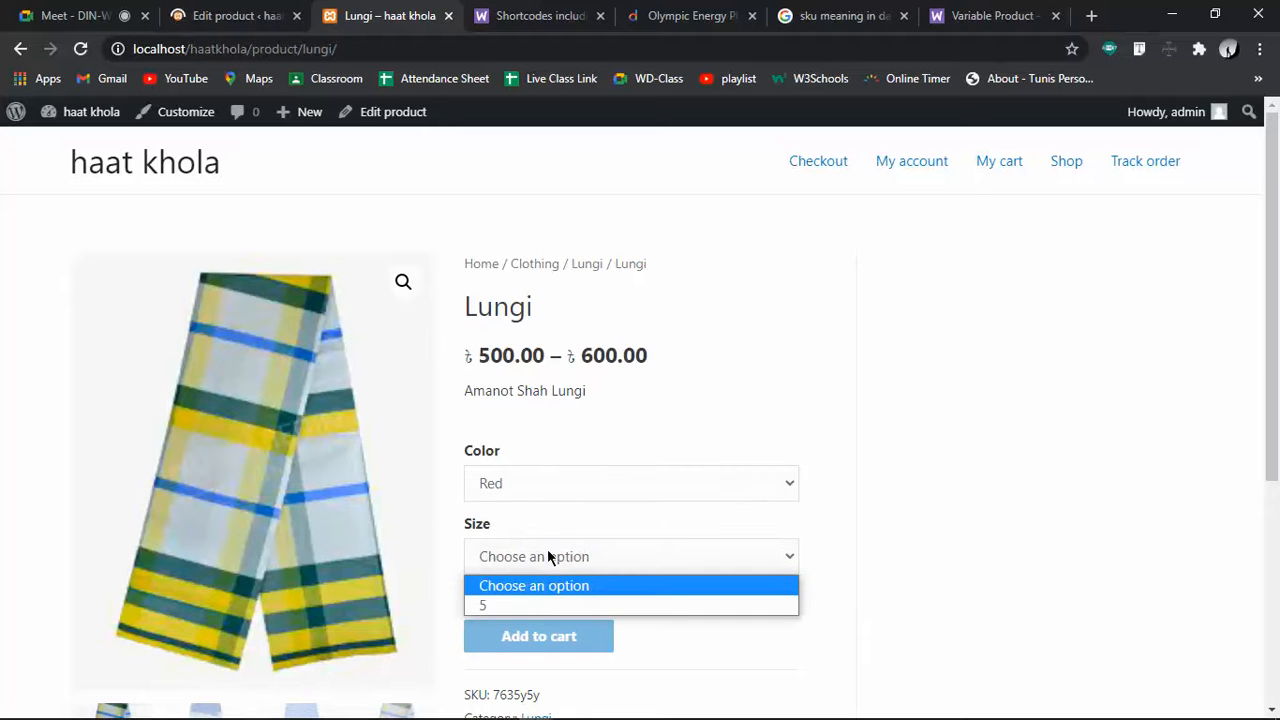
left_click(510, 600)
scroll(986, 623, "down", 3)
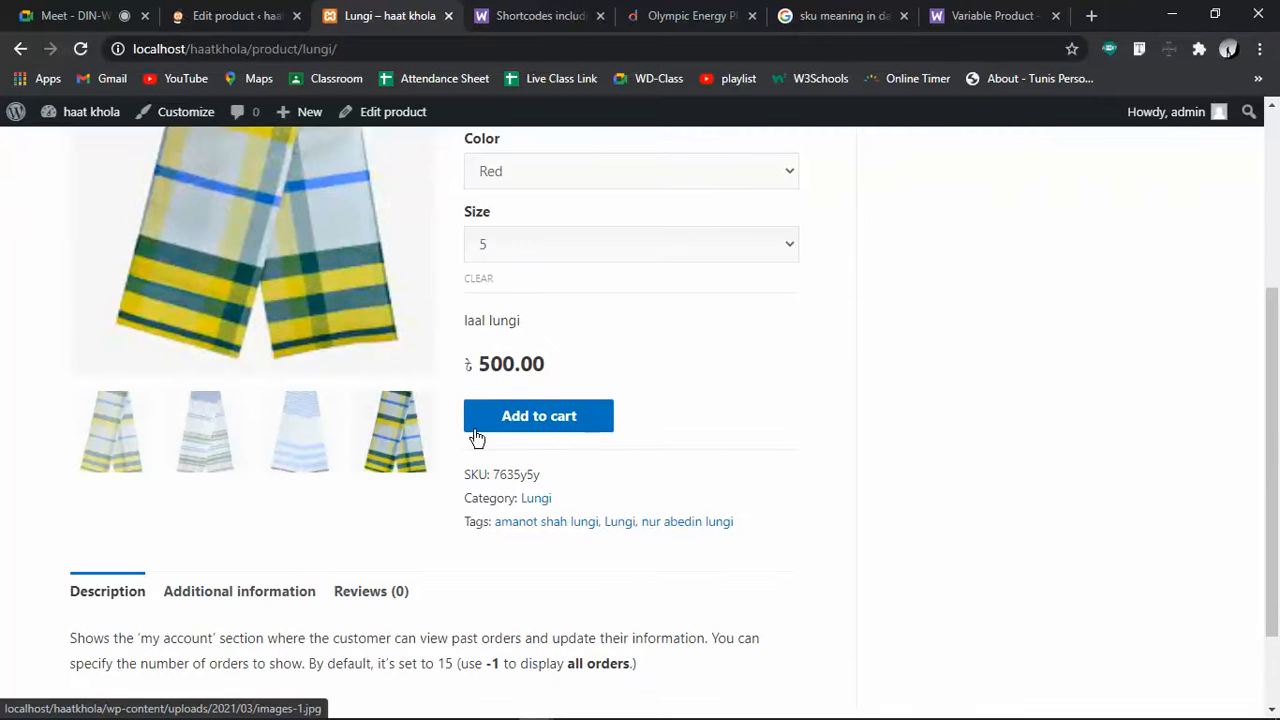
left_click(285, 438)
left_click(586, 177)
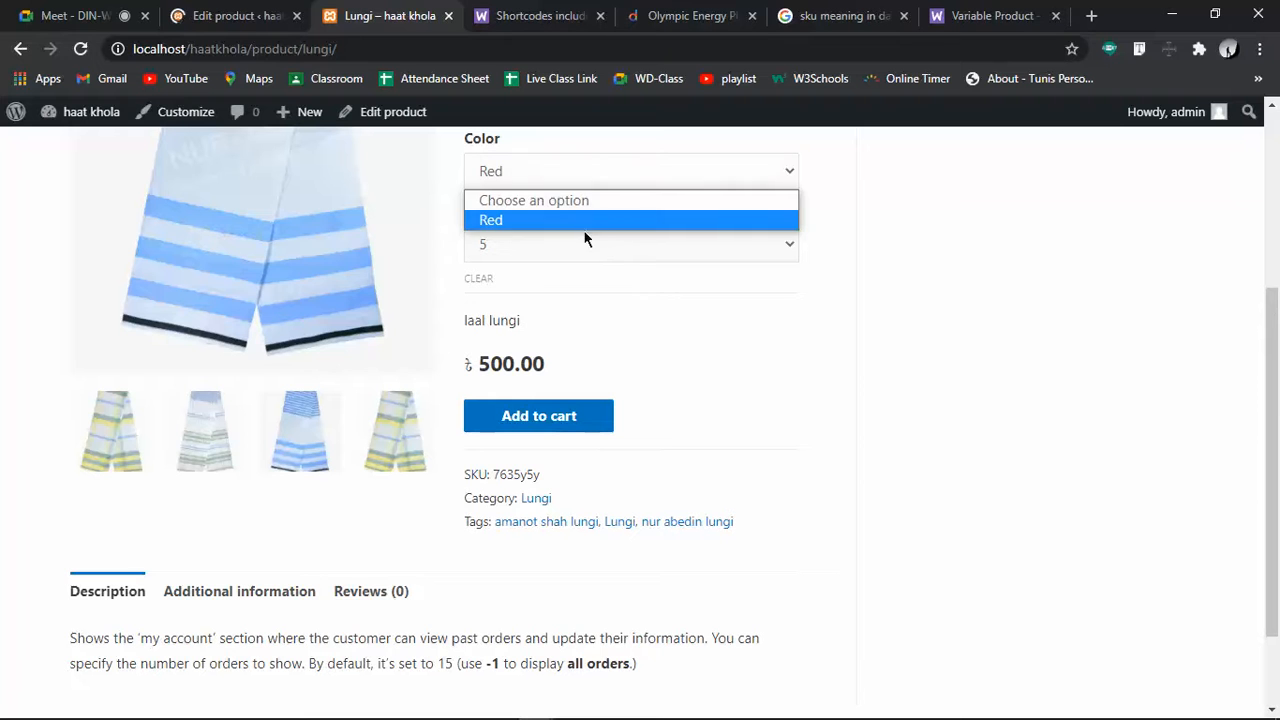
left_click(578, 230)
left_click(574, 250)
left_click(553, 294)
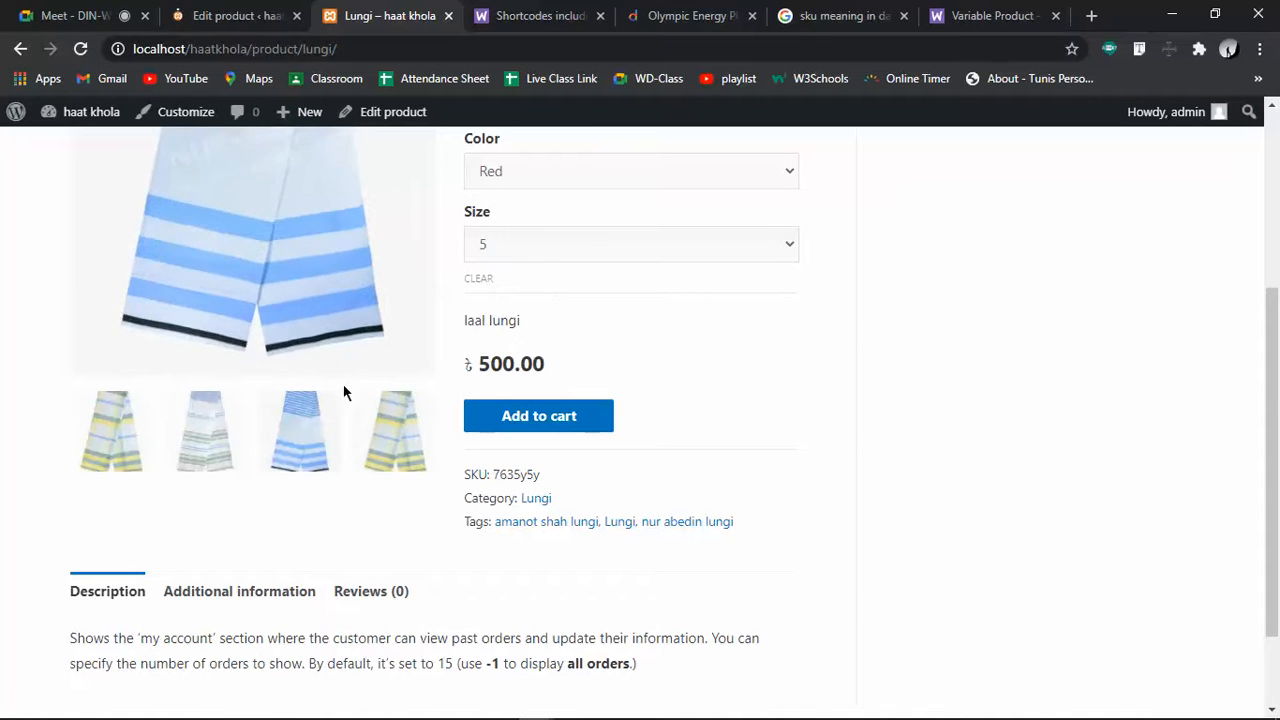
Browse the Lungi gallery pictures and check the WooCommerce home dashboard
left_click(208, 430)
left_click(128, 432)
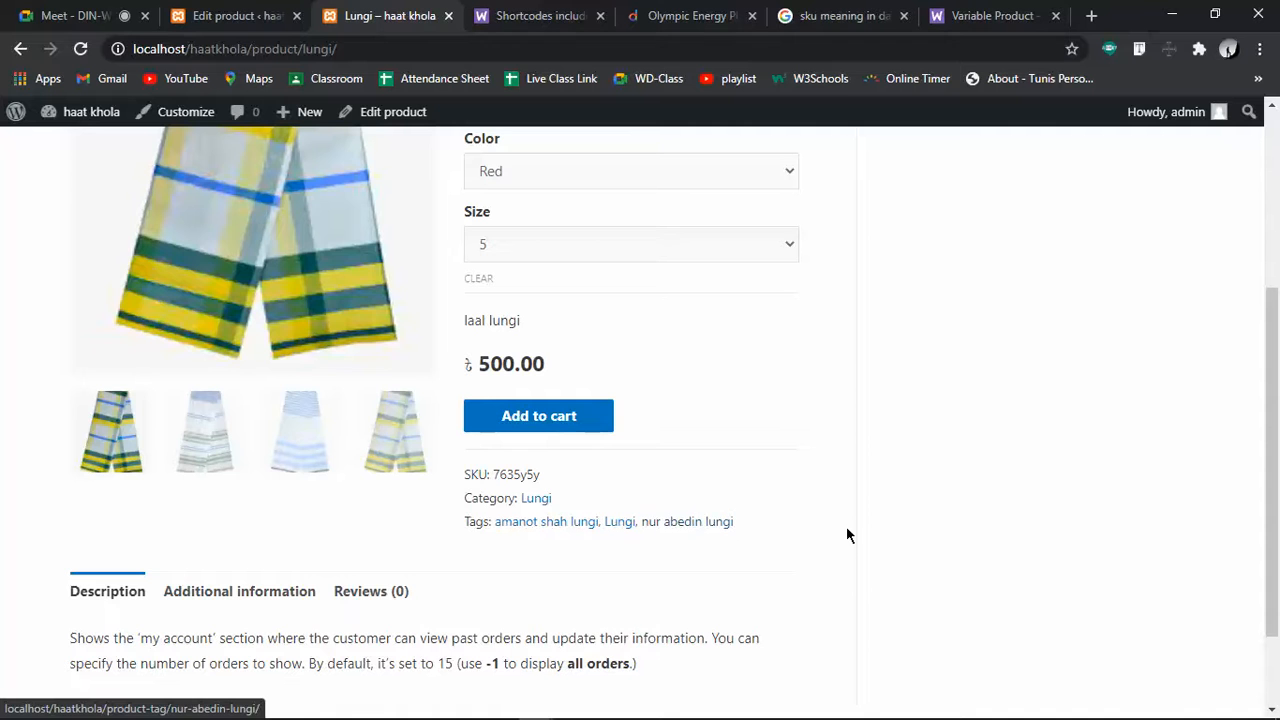
scroll(846, 536, "up", 3)
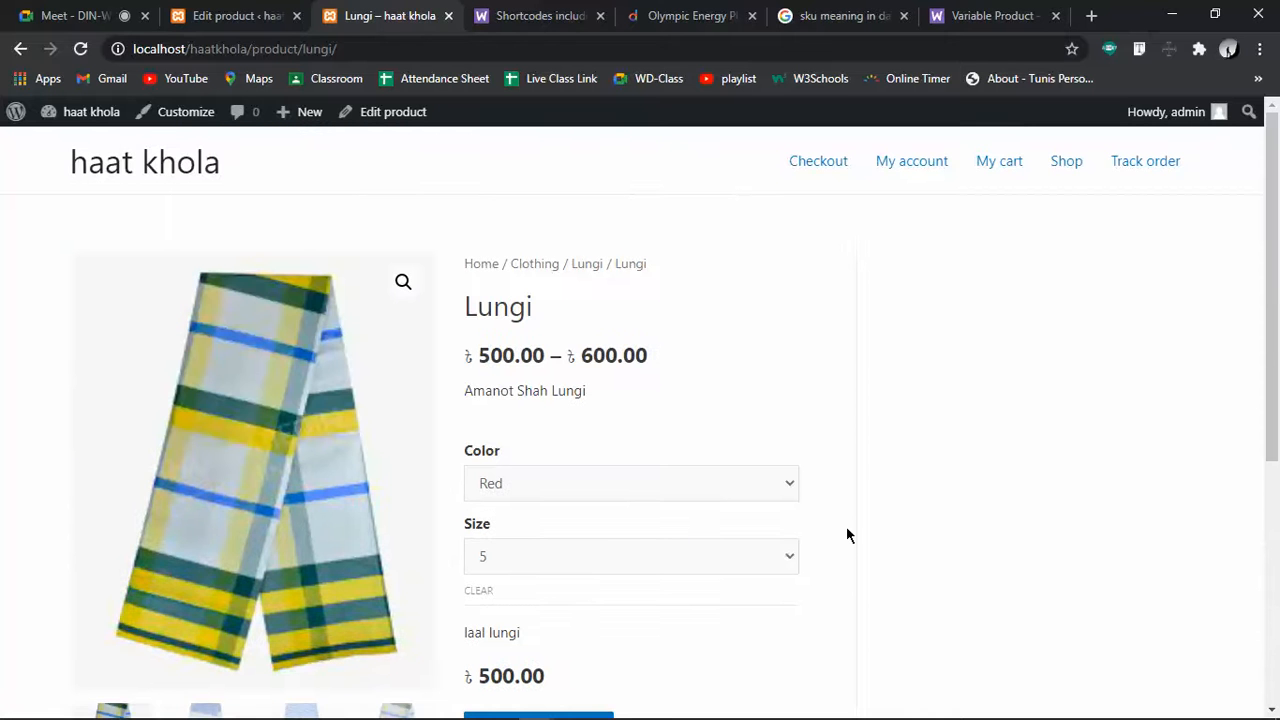
scroll(845, 530, "down", 4)
scroll(841, 528, "up", 4)
left_click(262, 8)
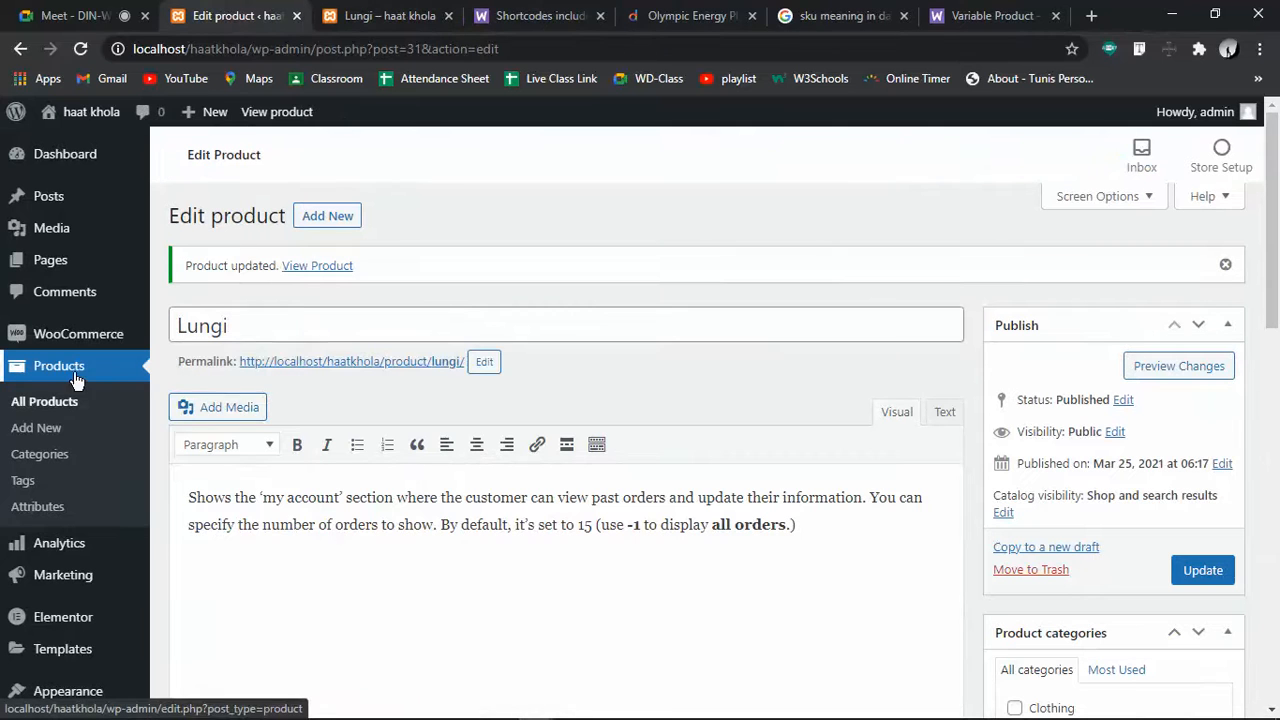
mouse_move(75, 350)
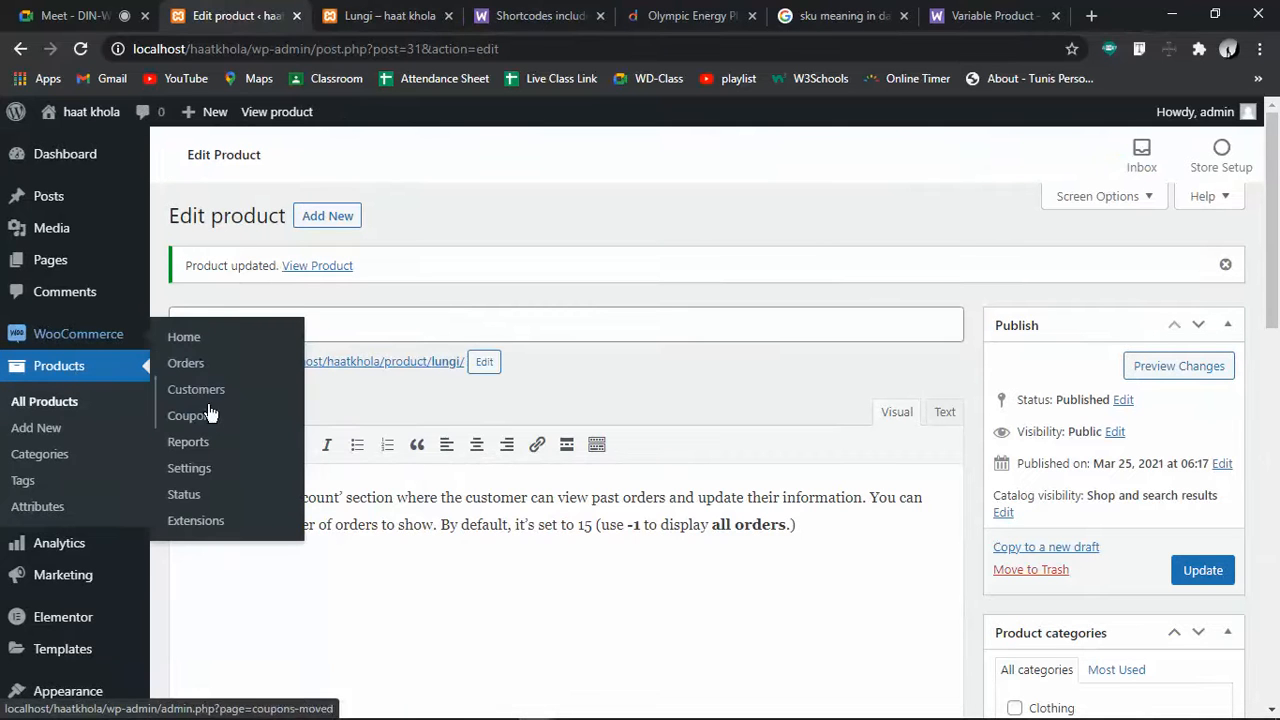
left_click(205, 342)
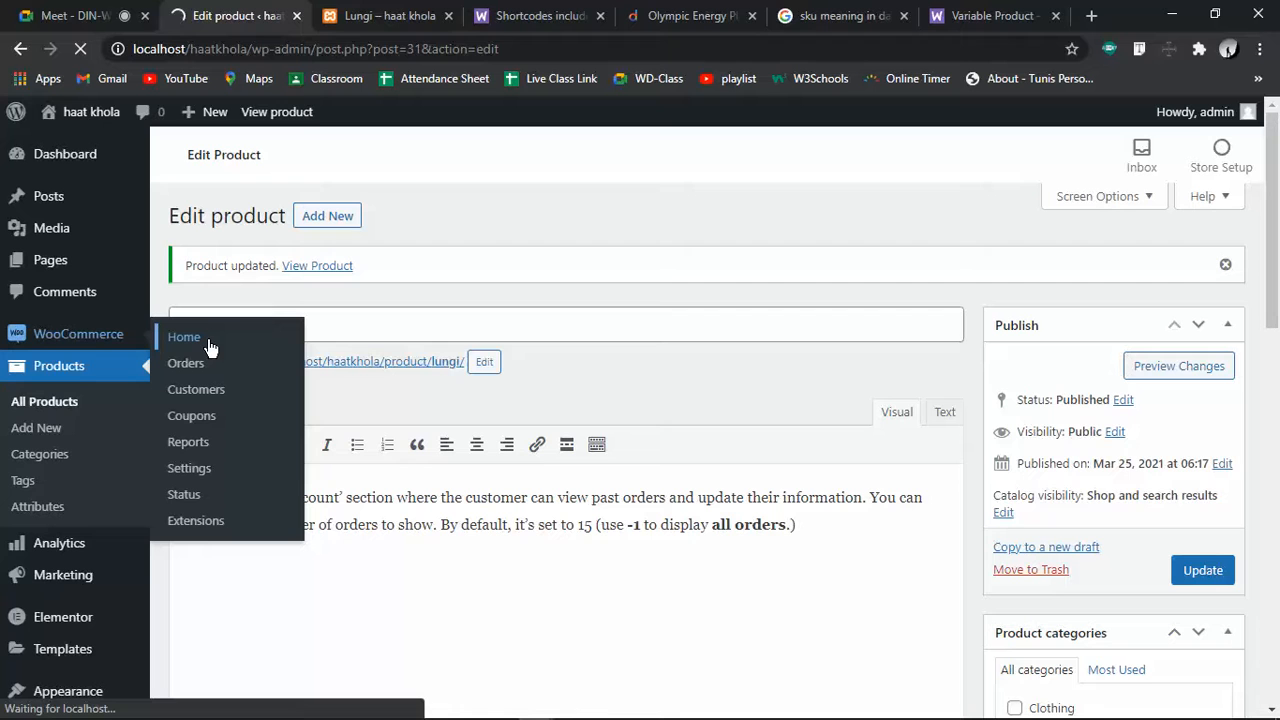
Add the Red, size 5 Lungi at ৳500.00 to the cart
left_click(385, 15)
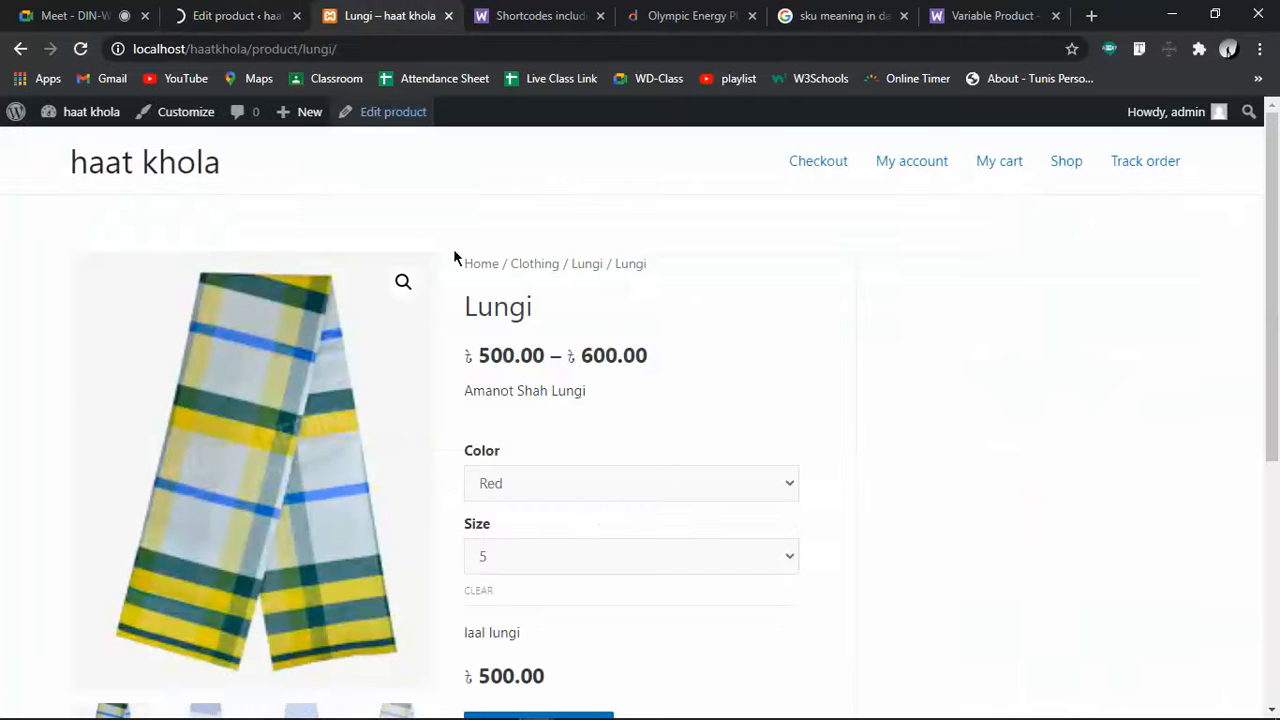
scroll(560, 370, "down", 3)
scroll(577, 382, "down", 2)
left_click(515, 296)
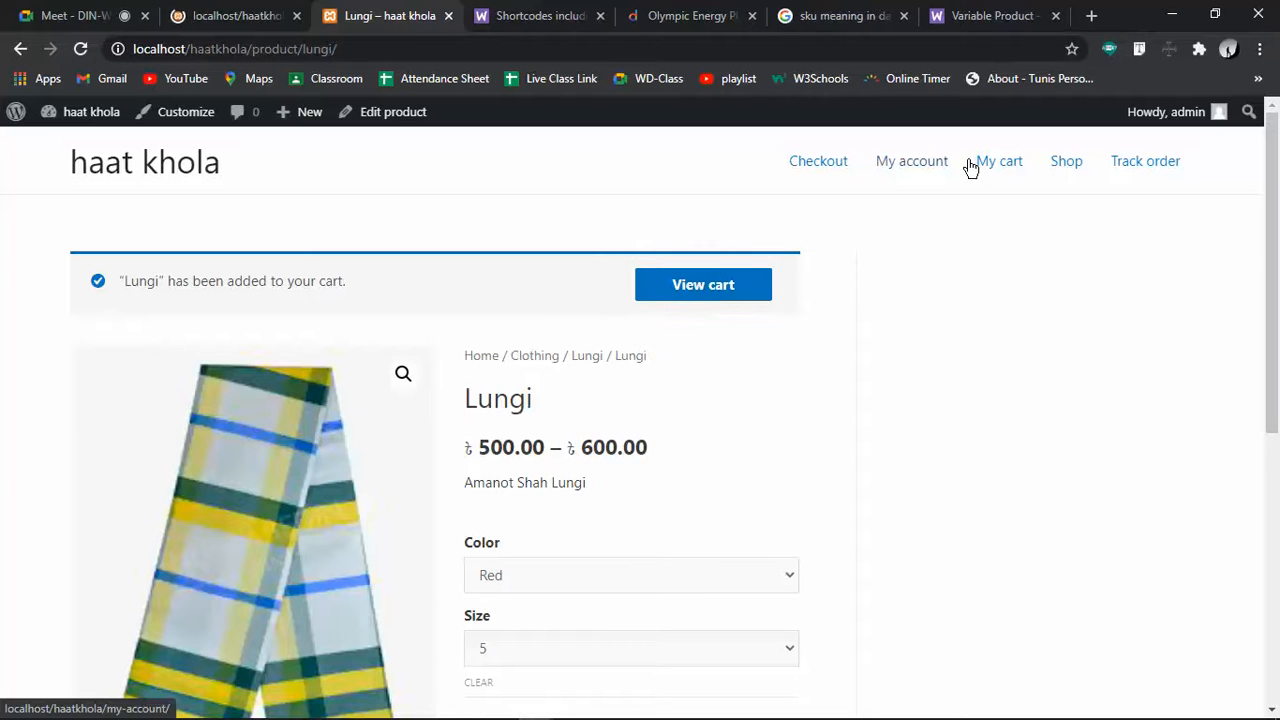
Review the cart with Hoodie and Lungi - Red, 5 (৳1,050.00) and proceed to checkout
left_click(1003, 165)
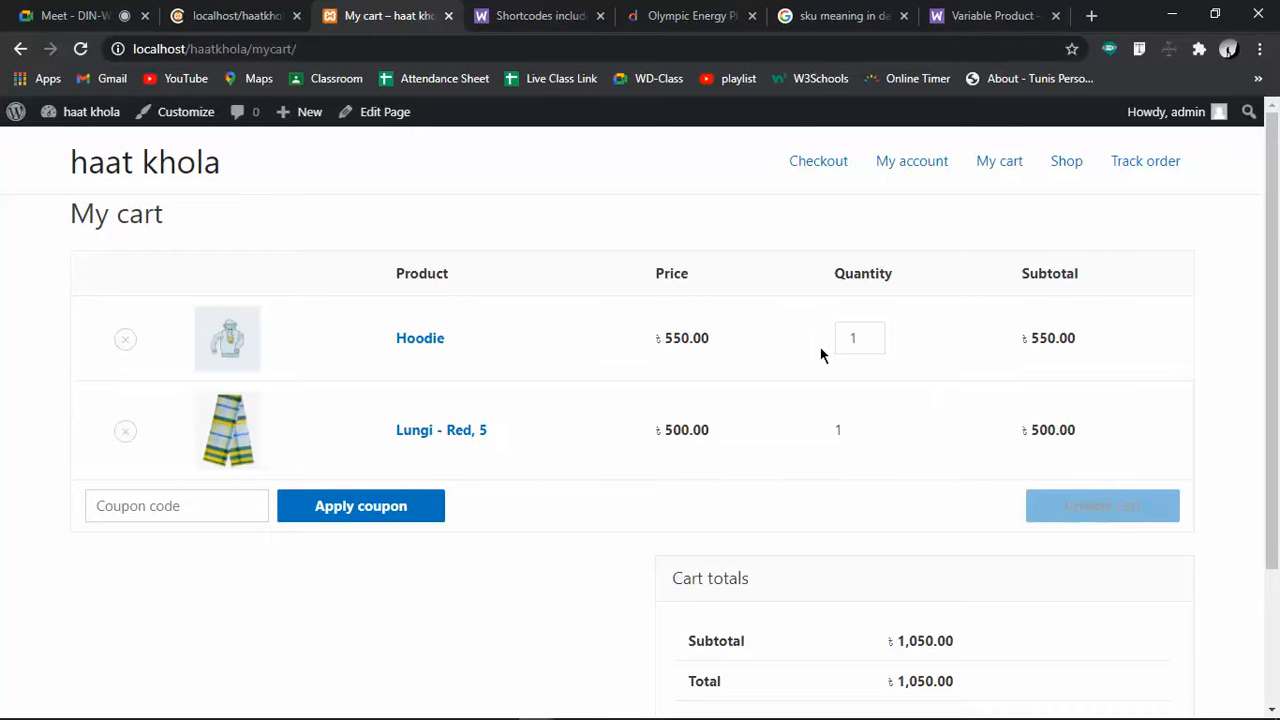
scroll(600, 440, "down", 2)
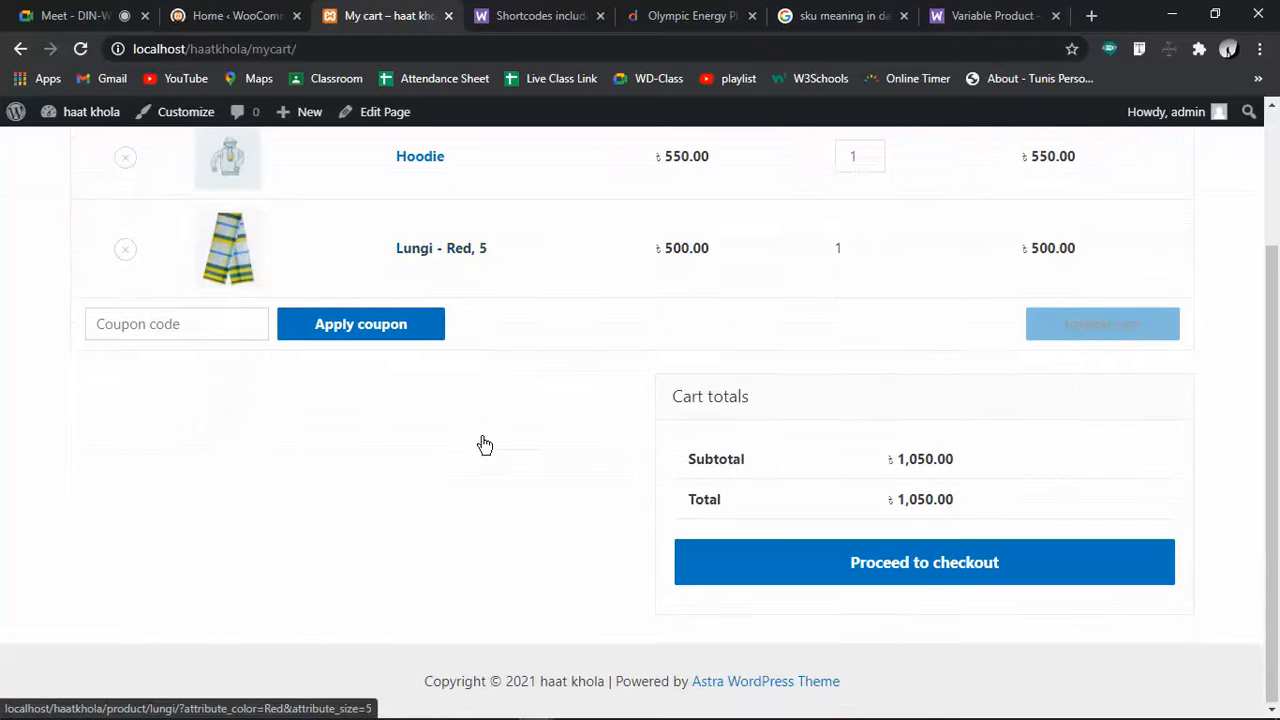
double_click(841, 246)
left_click(862, 259)
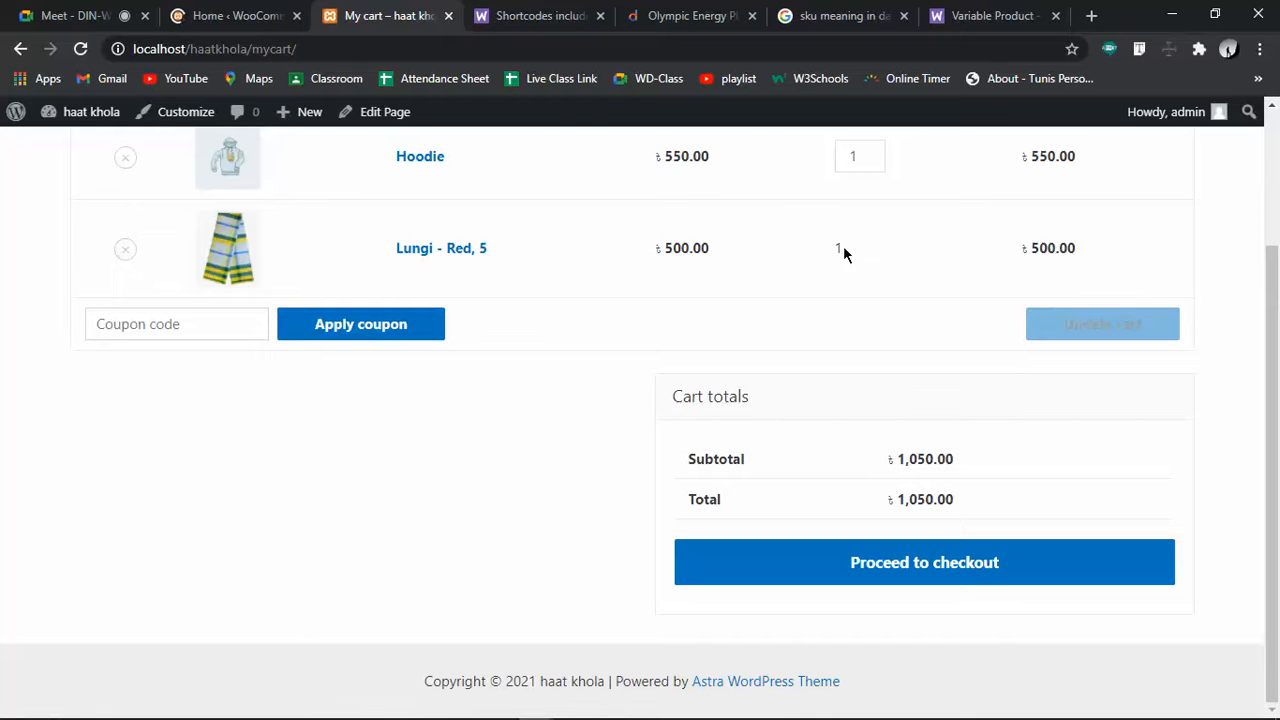
double_click(840, 247)
left_click(887, 250)
scroll(887, 252, "up", 2)
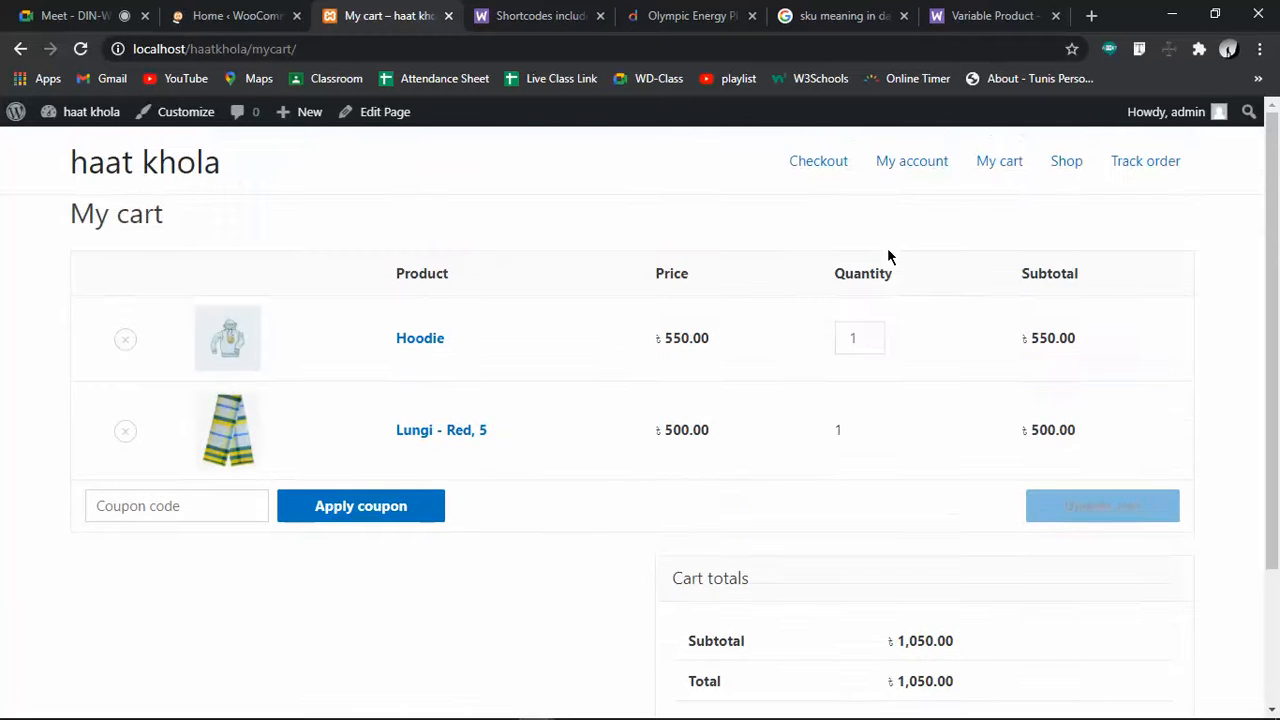
left_click(876, 336)
left_click(872, 343)
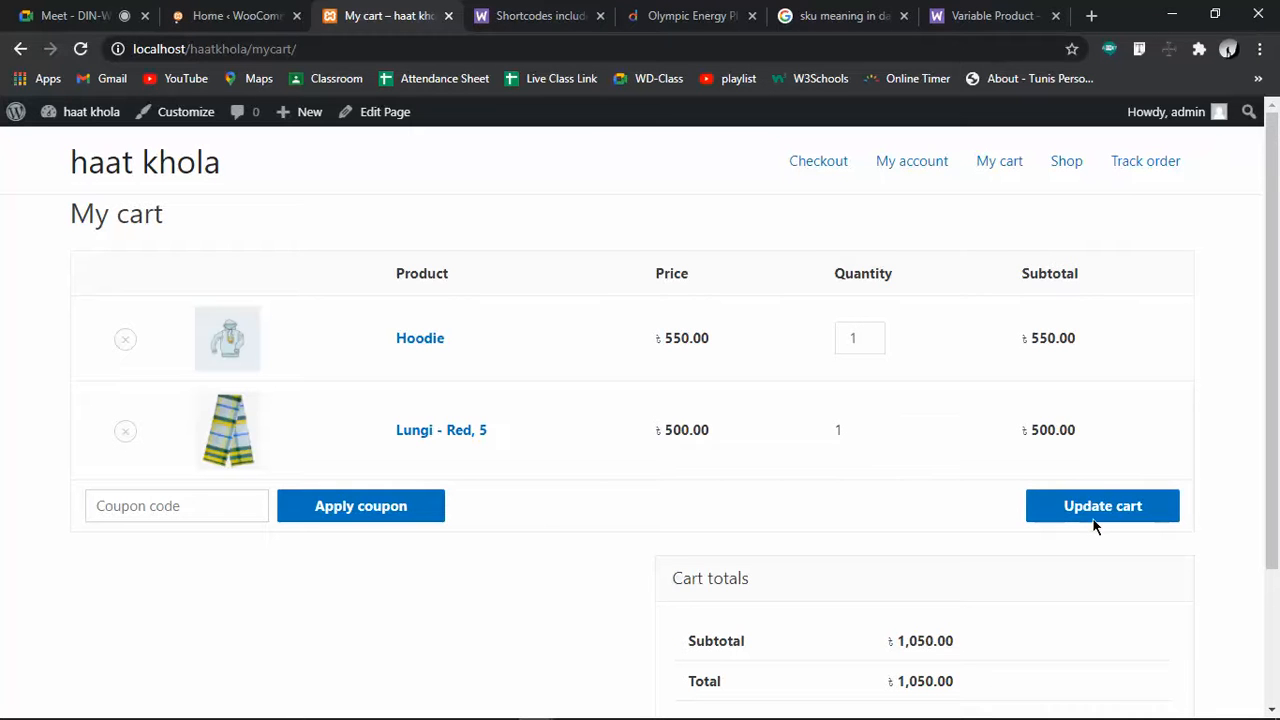
scroll(1102, 522, "down", 2)
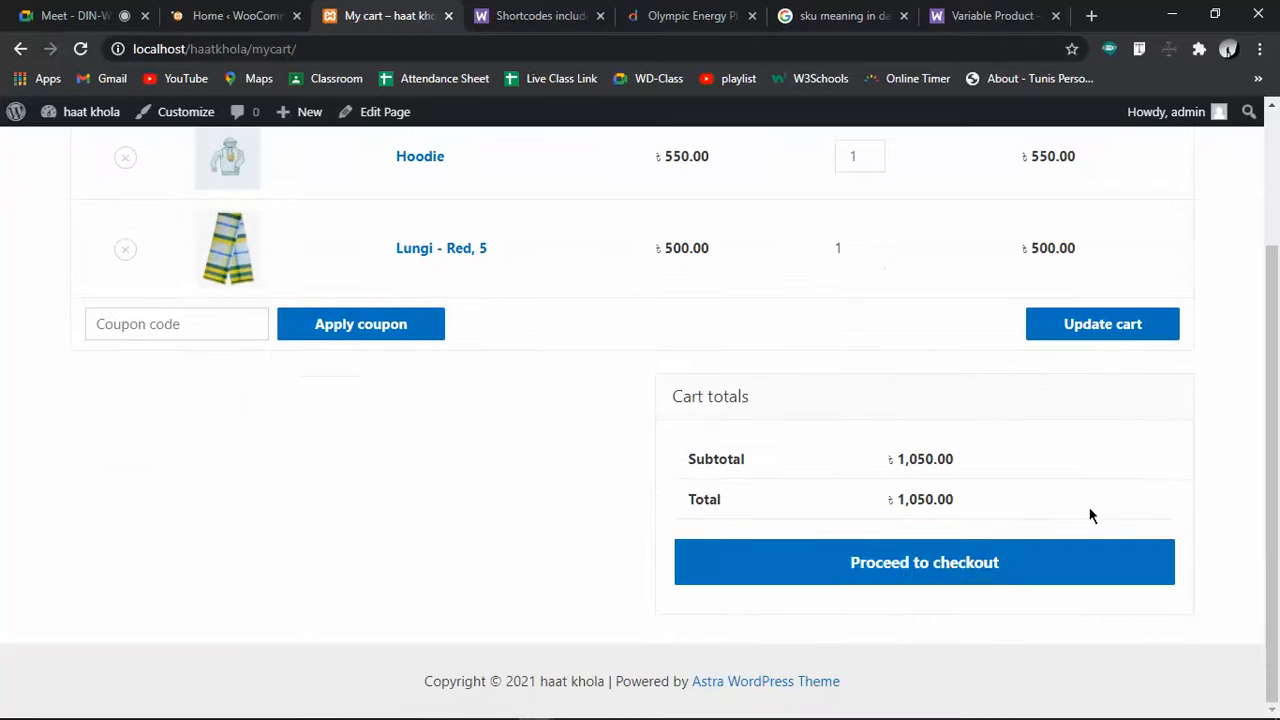
left_click(930, 568)
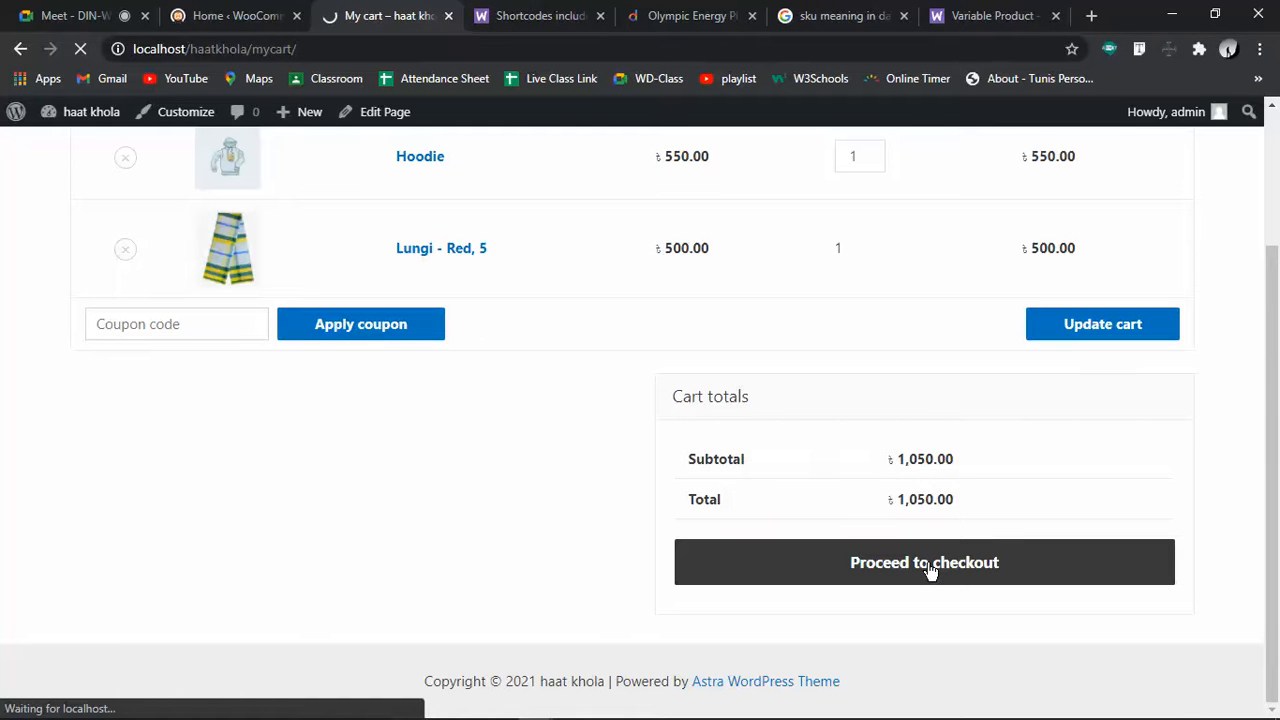
Read checkout's 'no available payment methods' notice, then go to the WooCommerce Home admin page
scroll(453, 490, "down", 8)
scroll(453, 495, "up", 6)
scroll(465, 530, "down", 3)
scroll(1137, 548, "up", 2)
scroll(1120, 545, "up", 2)
scroll(1097, 540, "down", 3)
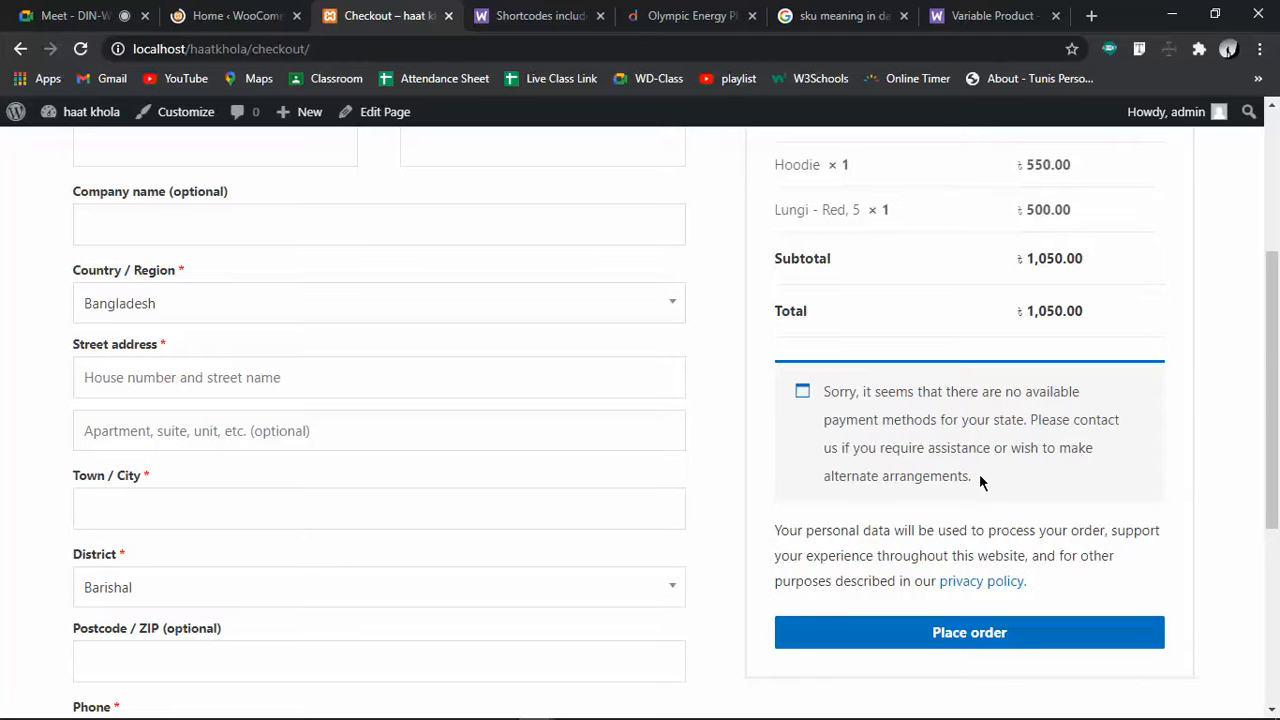
left_click_drag(958, 472, 822, 392)
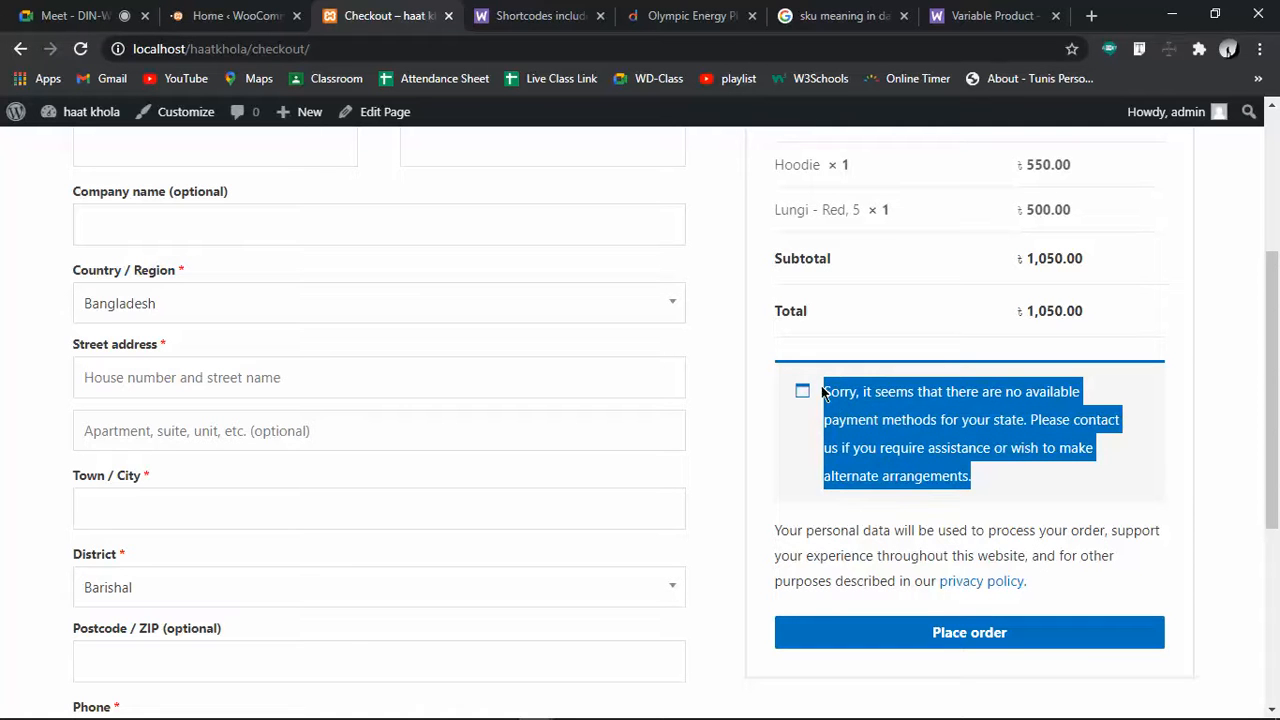
left_click(991, 431)
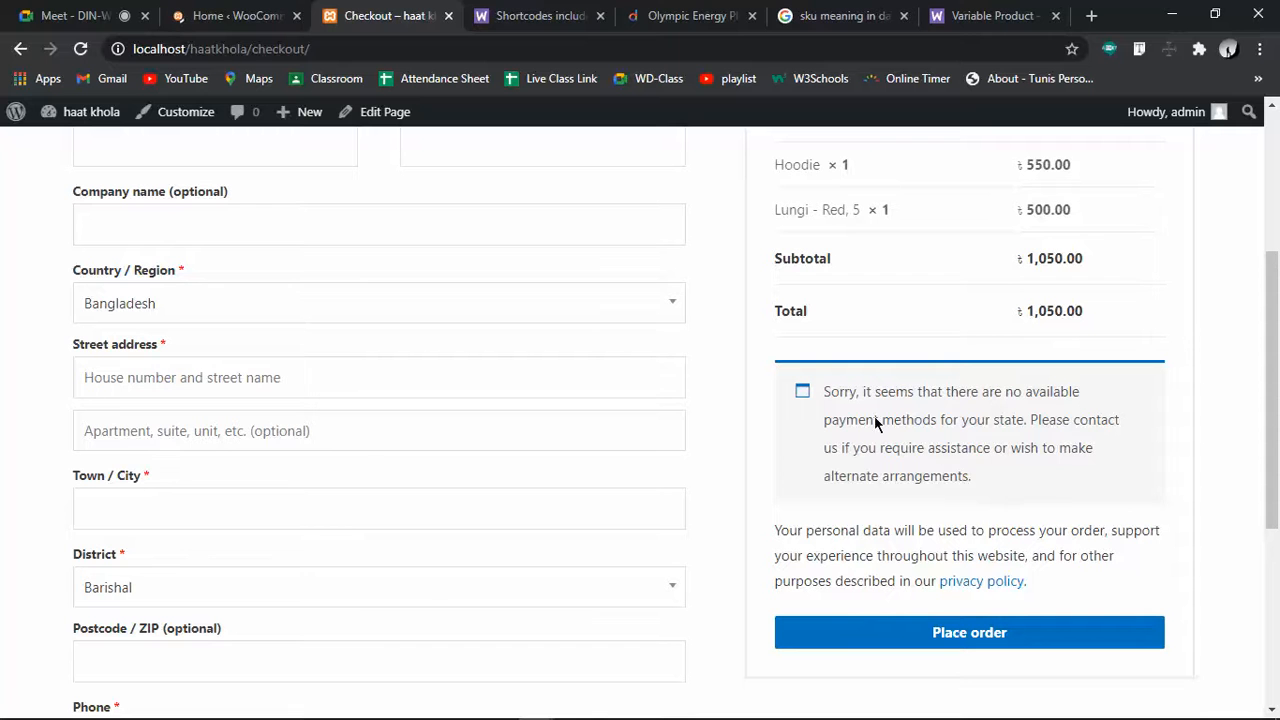
triple_click(810, 396)
left_click(946, 443)
mouse_move(829, 386)
left_mouse_down()
mouse_move(1002, 482)
mouse_move(823, 393)
left_mouse_up()
left_click(1001, 478)
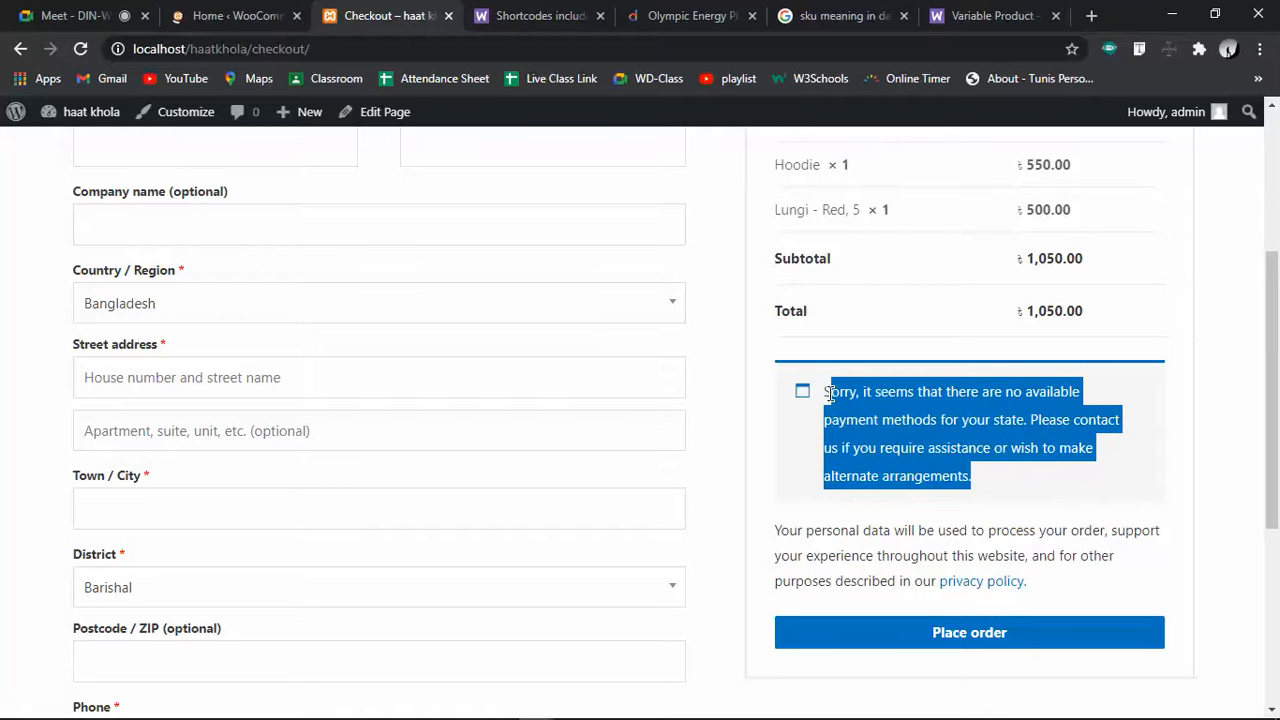
left_click(882, 422)
left_click(232, 15)
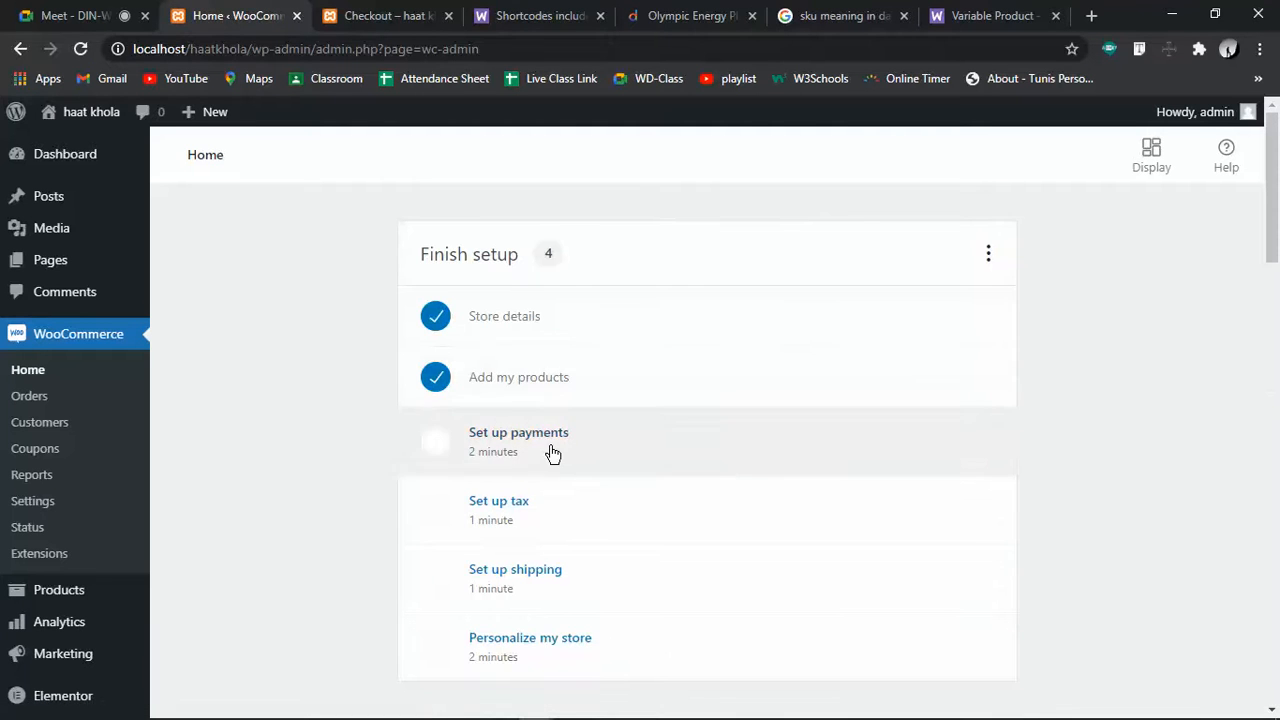
Enable Cash on delivery in payments setup and begin setting up Direct bank transfer
left_click(552, 453)
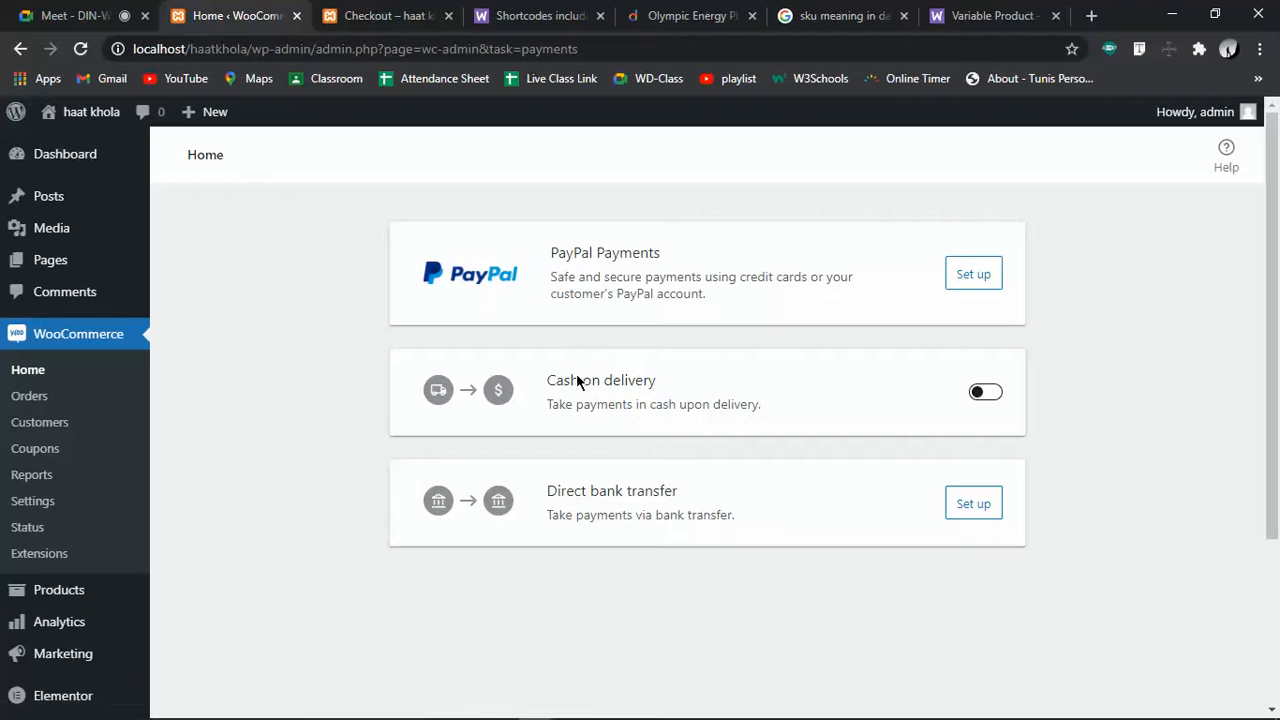
left_click(985, 392)
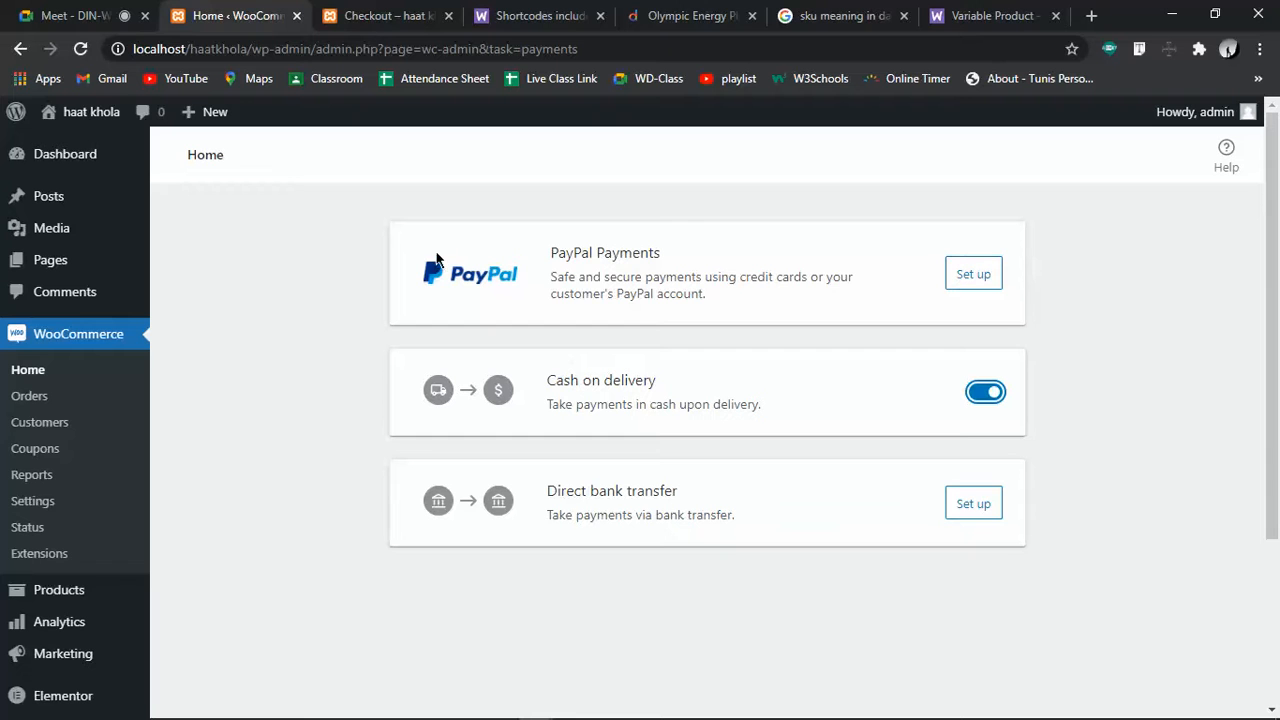
left_click(972, 510)
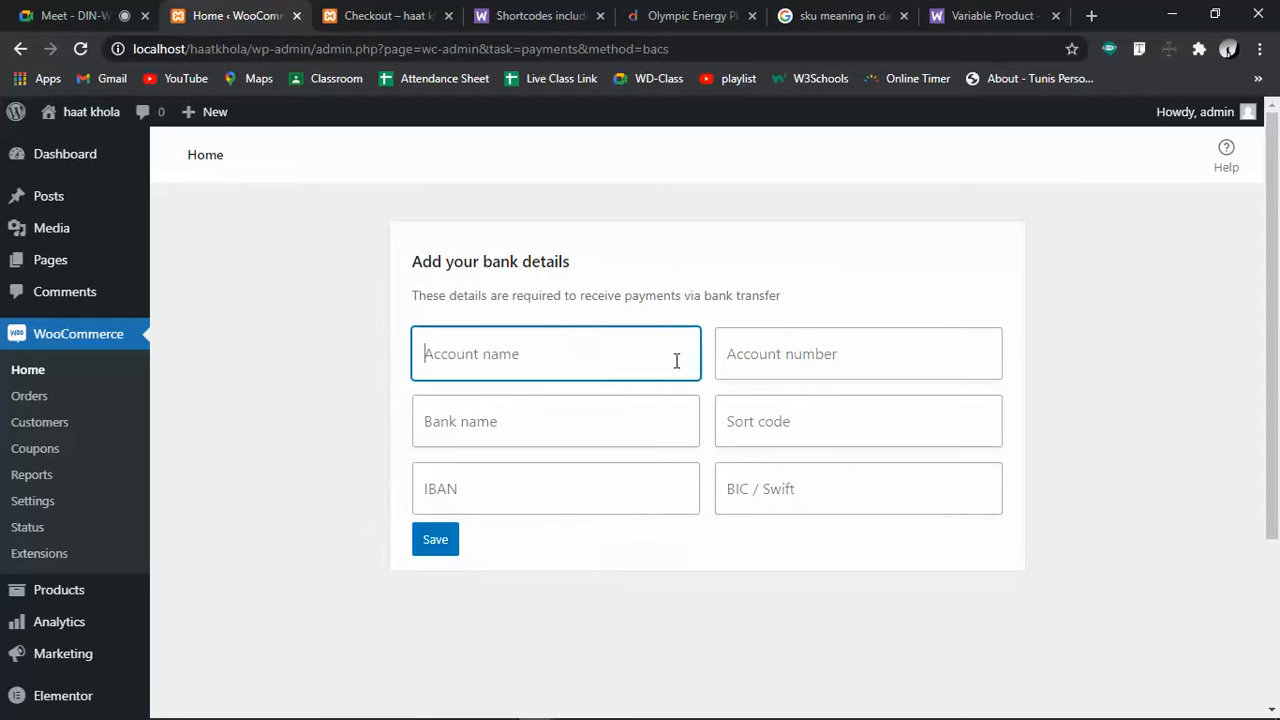
Step through the bank details fields and try saving the form while it is empty
left_click(543, 421)
left_click(797, 432)
left_click(487, 488)
left_click(771, 488)
left_click(669, 569)
left_click(450, 569)
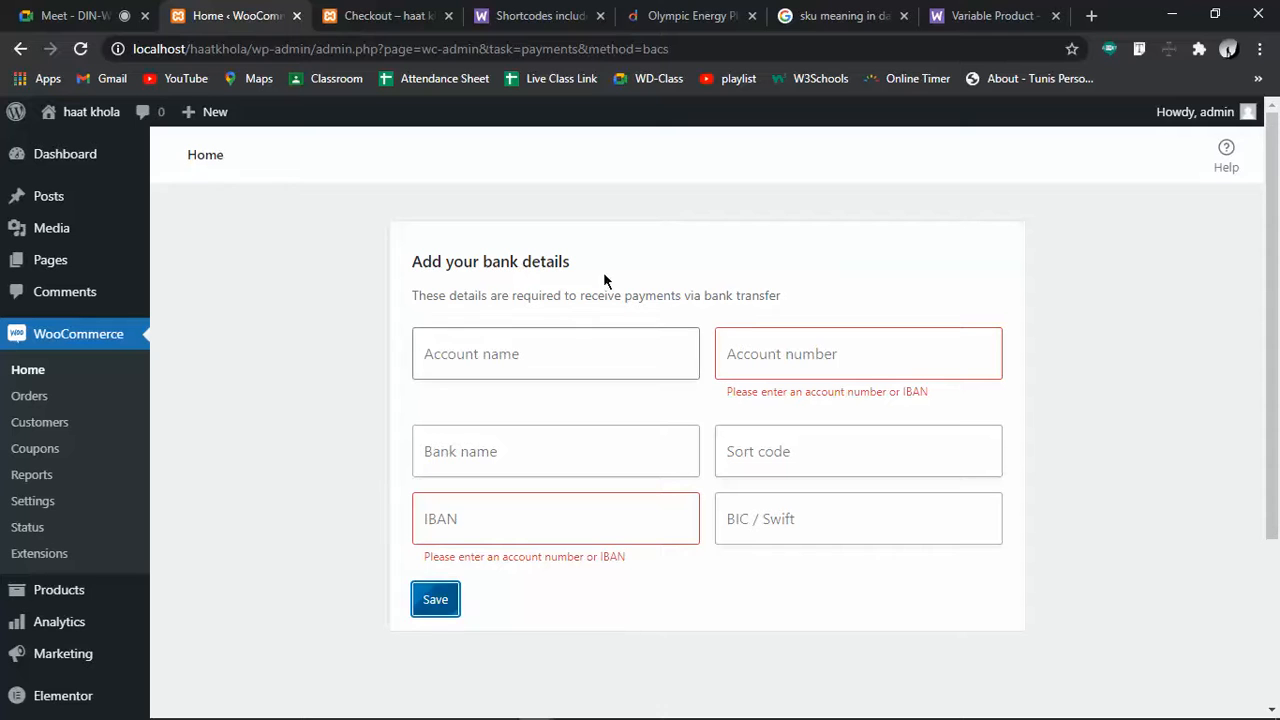
left_click_drag(399, 257, 821, 296)
left_click(821, 296)
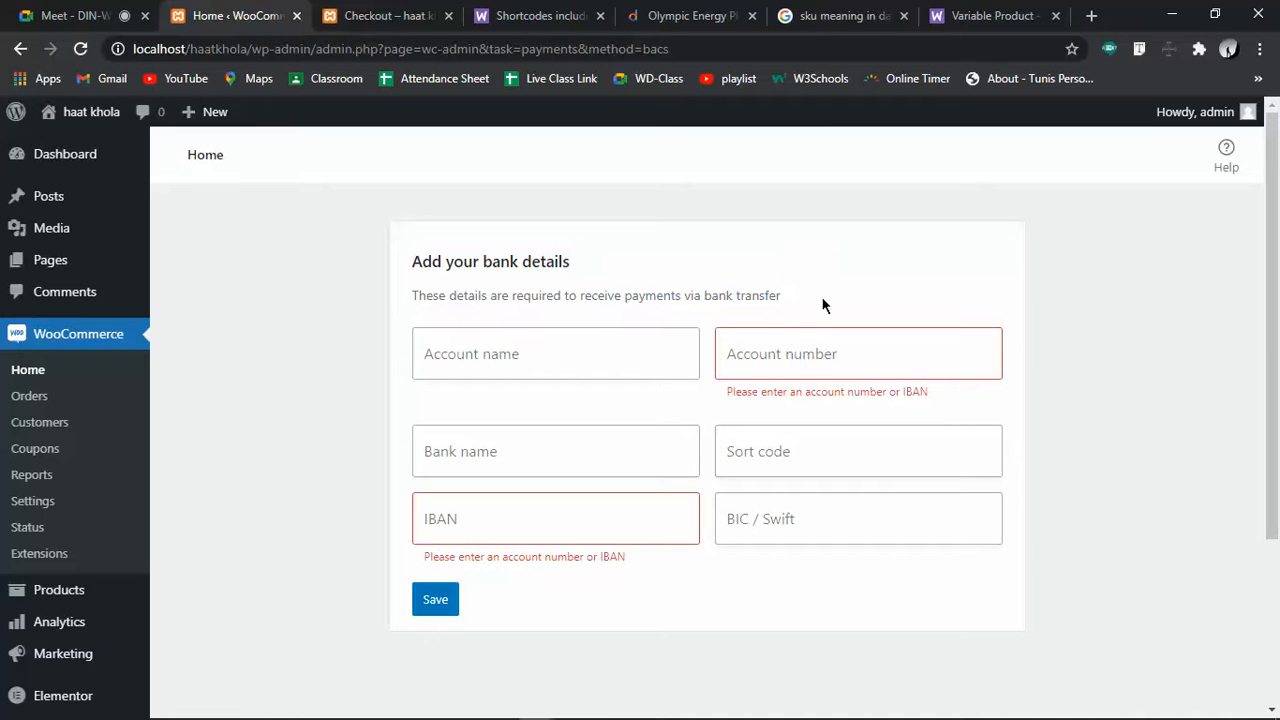
Enter the account name, account number, bank name DBBL and sort code, then save
left_click(488, 346)
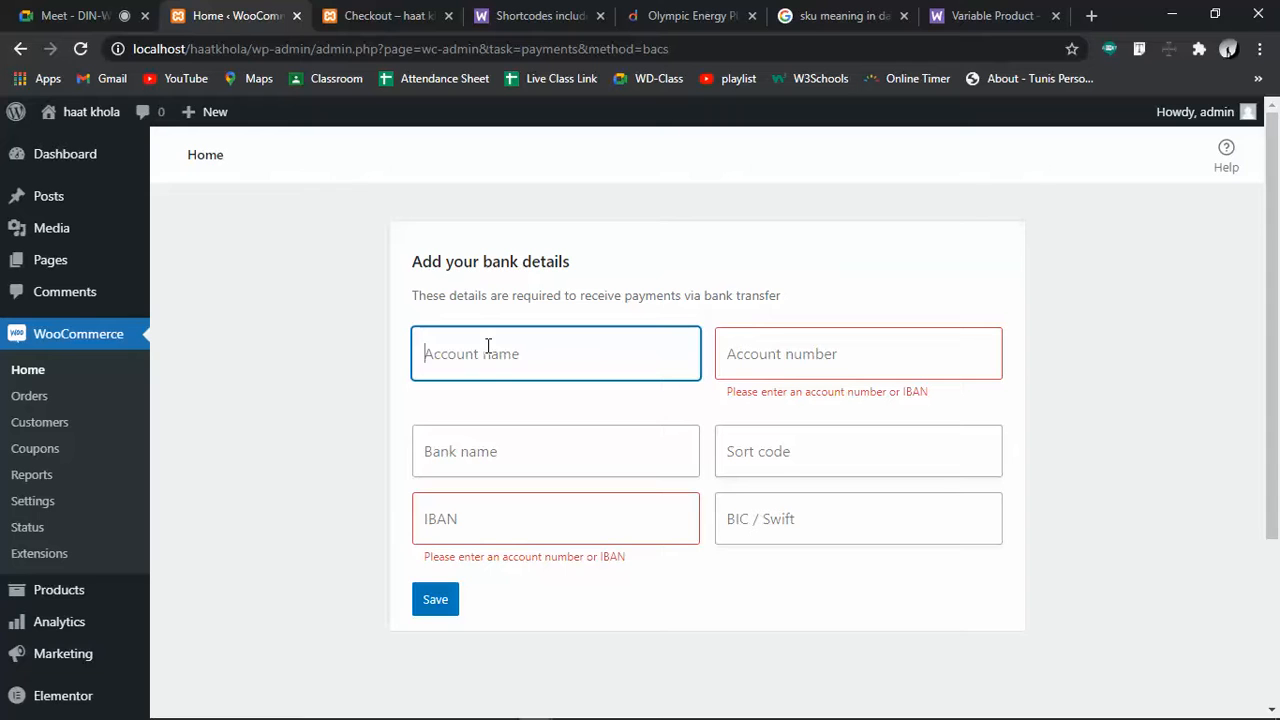
type("Haatkhola")
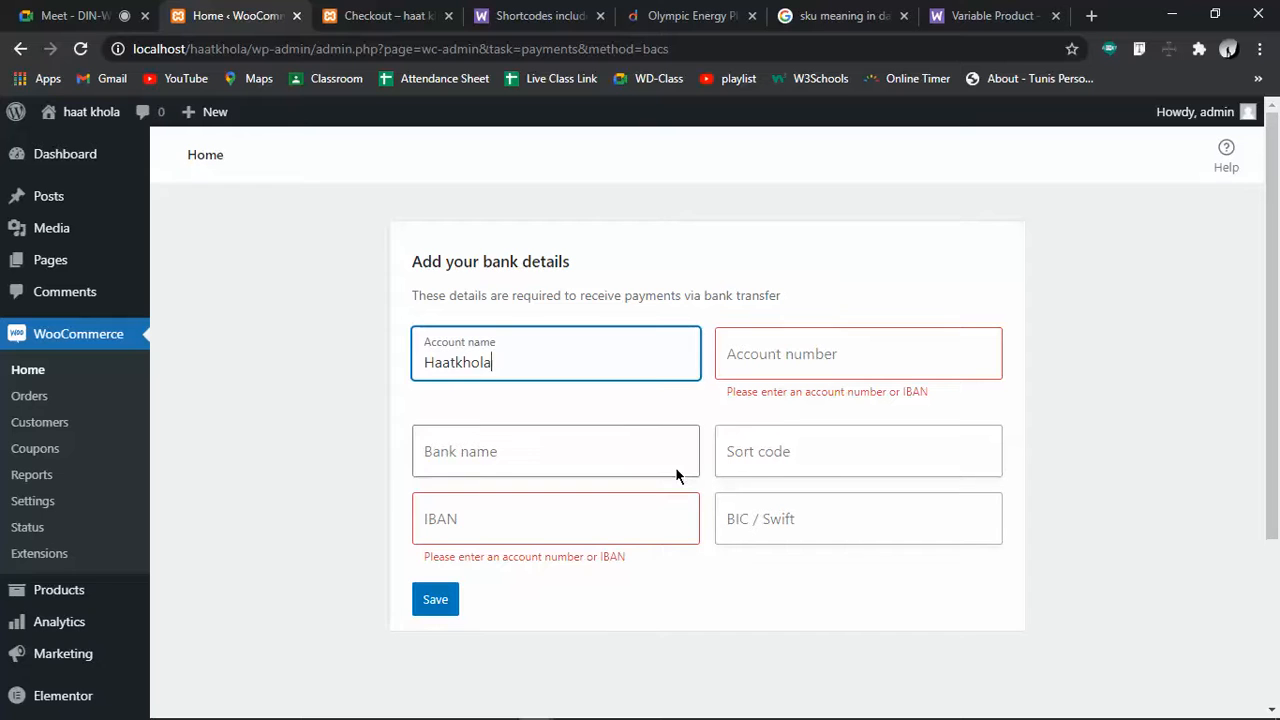
left_click(851, 358)
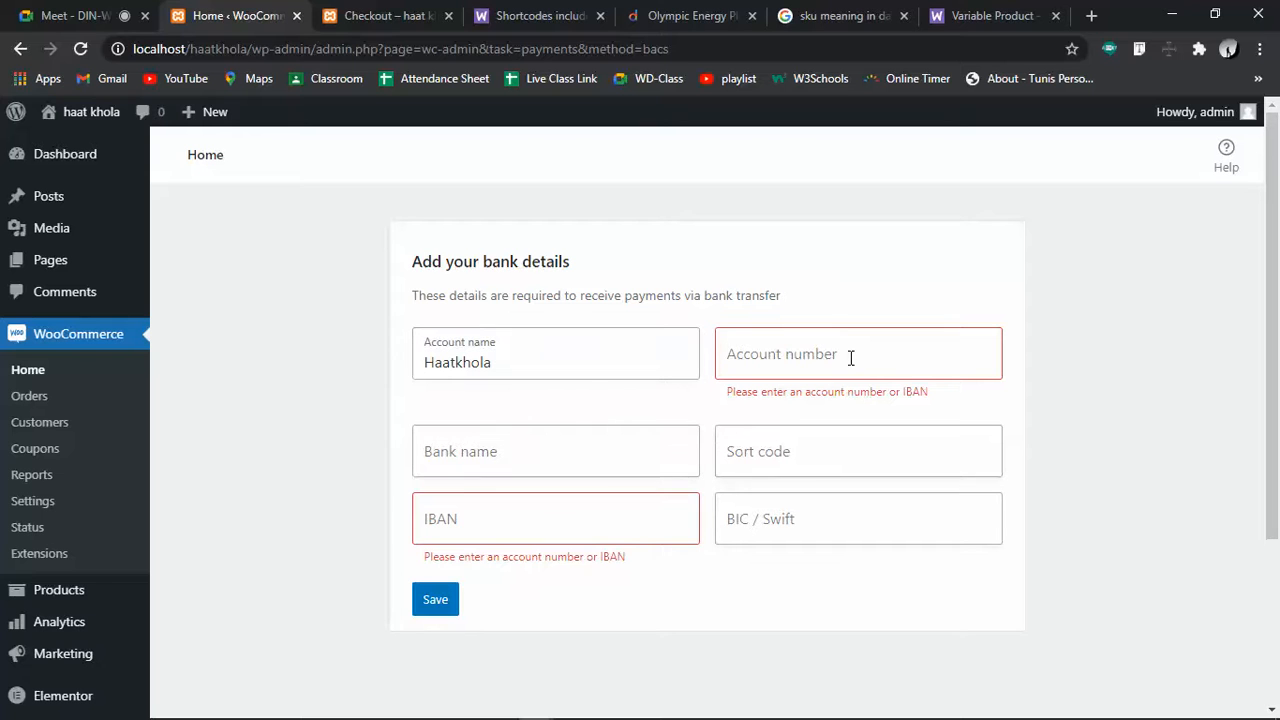
type("13456789")
left_click(600, 417)
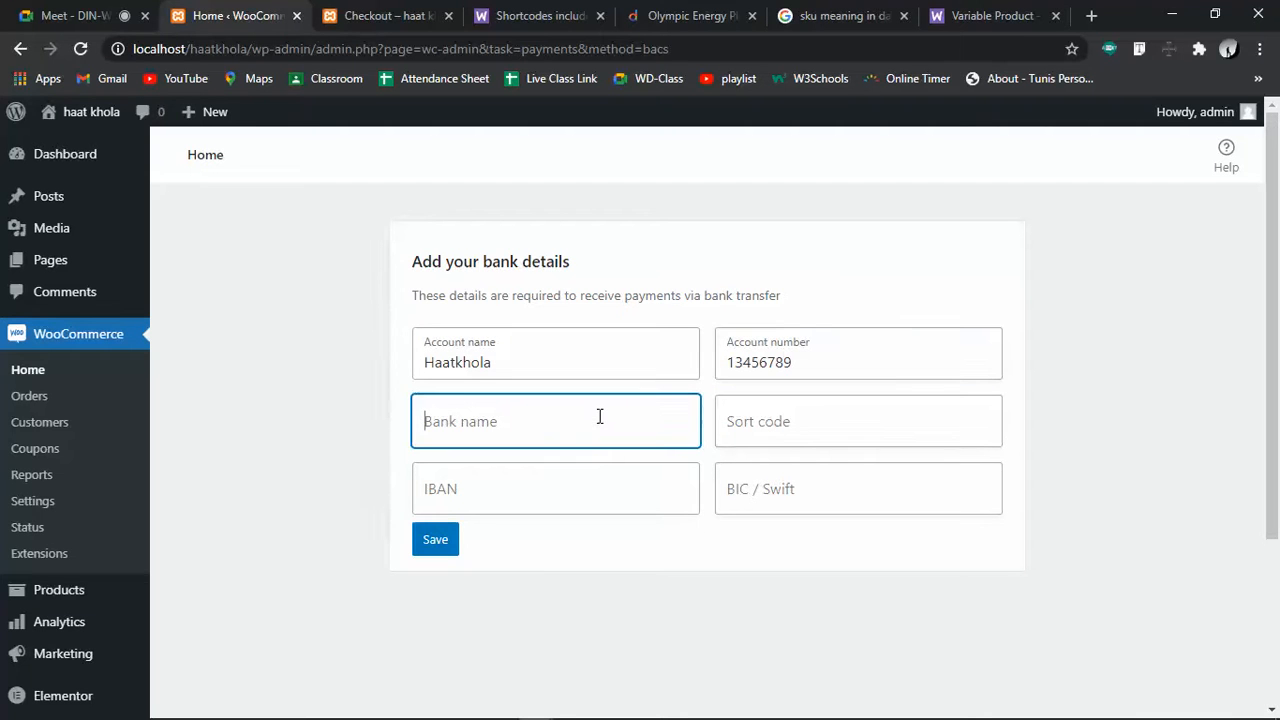
type("DBBL")
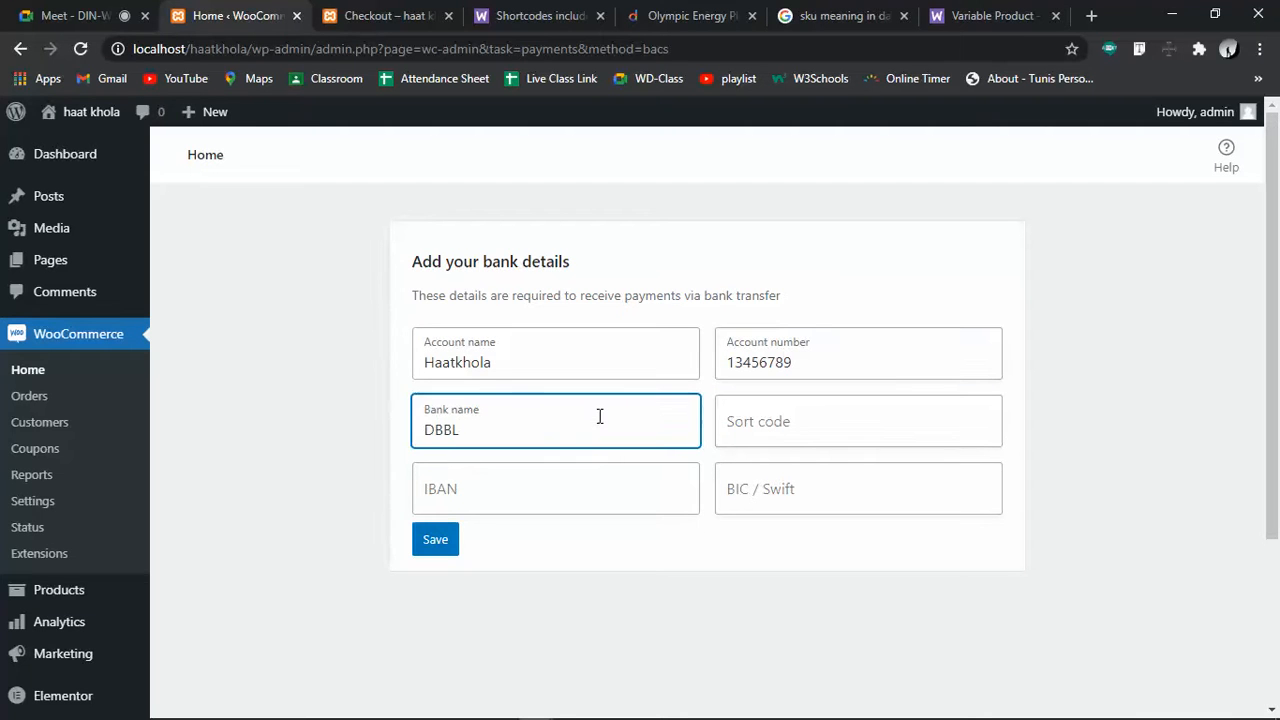
left_click(826, 417)
type("13e1")
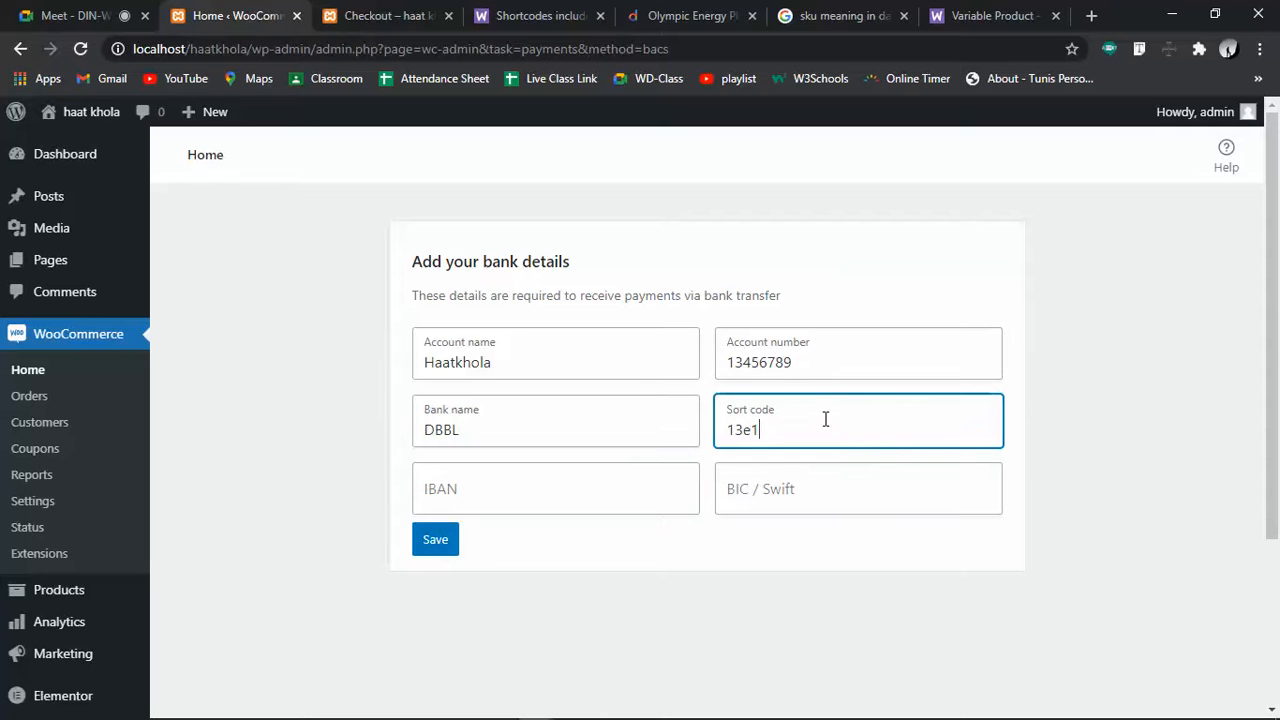
key("BackSpace")
key("BackSpace")
type("23")
left_click(439, 539)
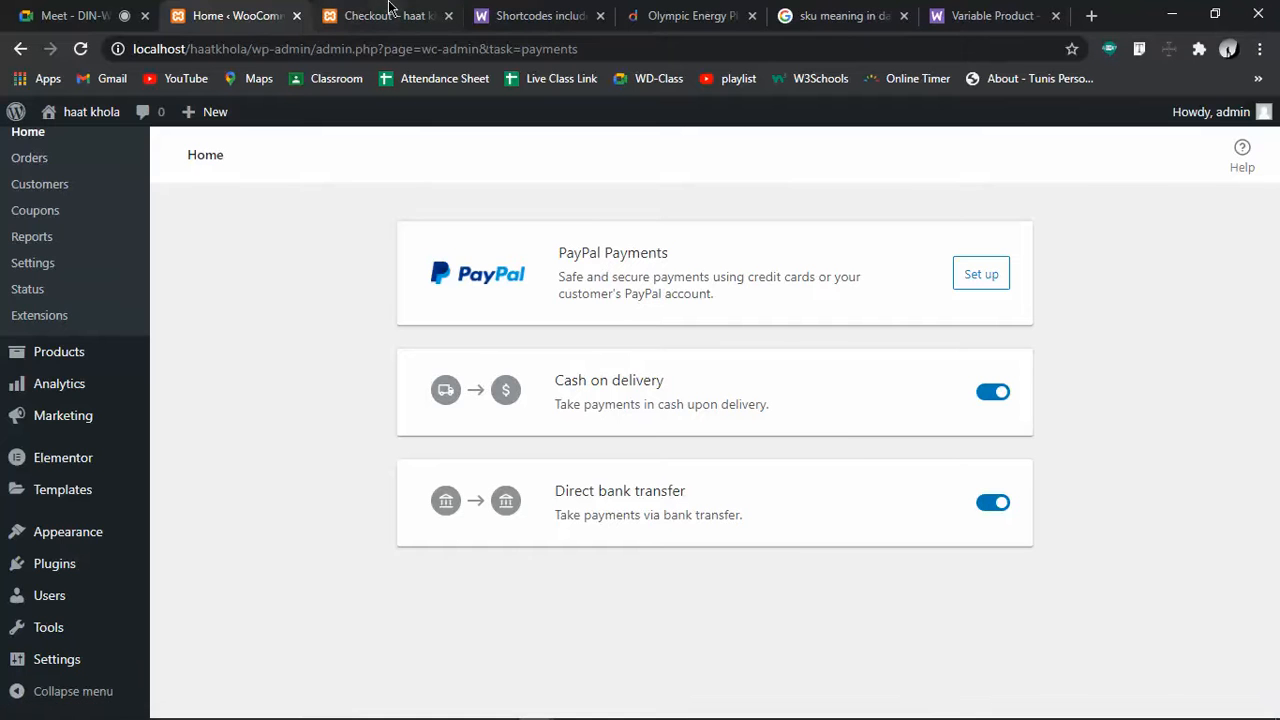
left_click(353, 10)
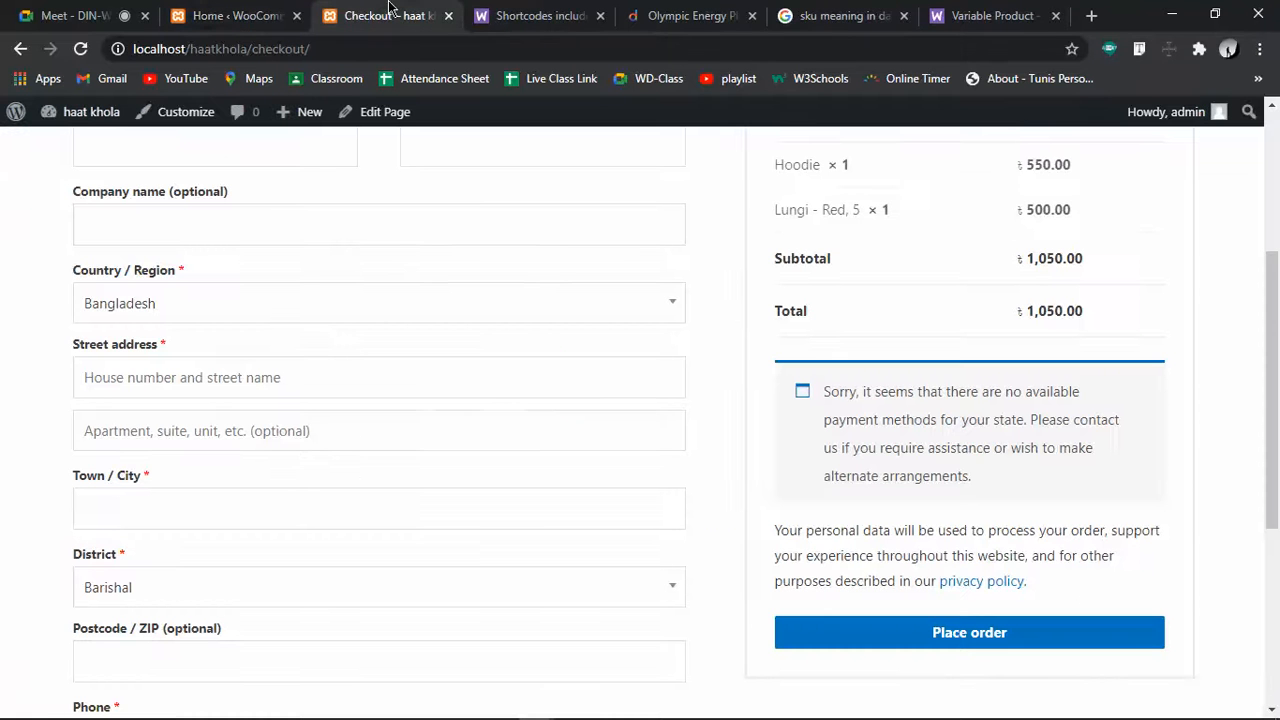
Reload checkout and choose Cash on delivery from the new payment options
left_click(80, 49)
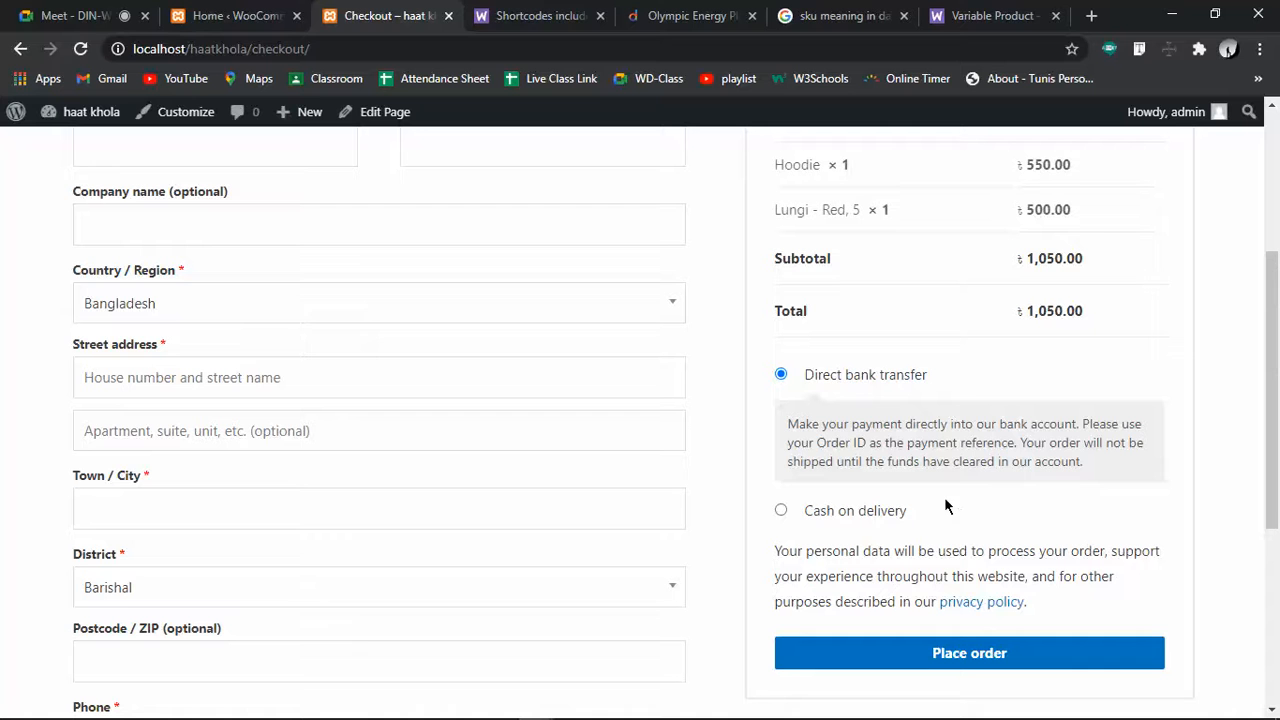
left_click(859, 510)
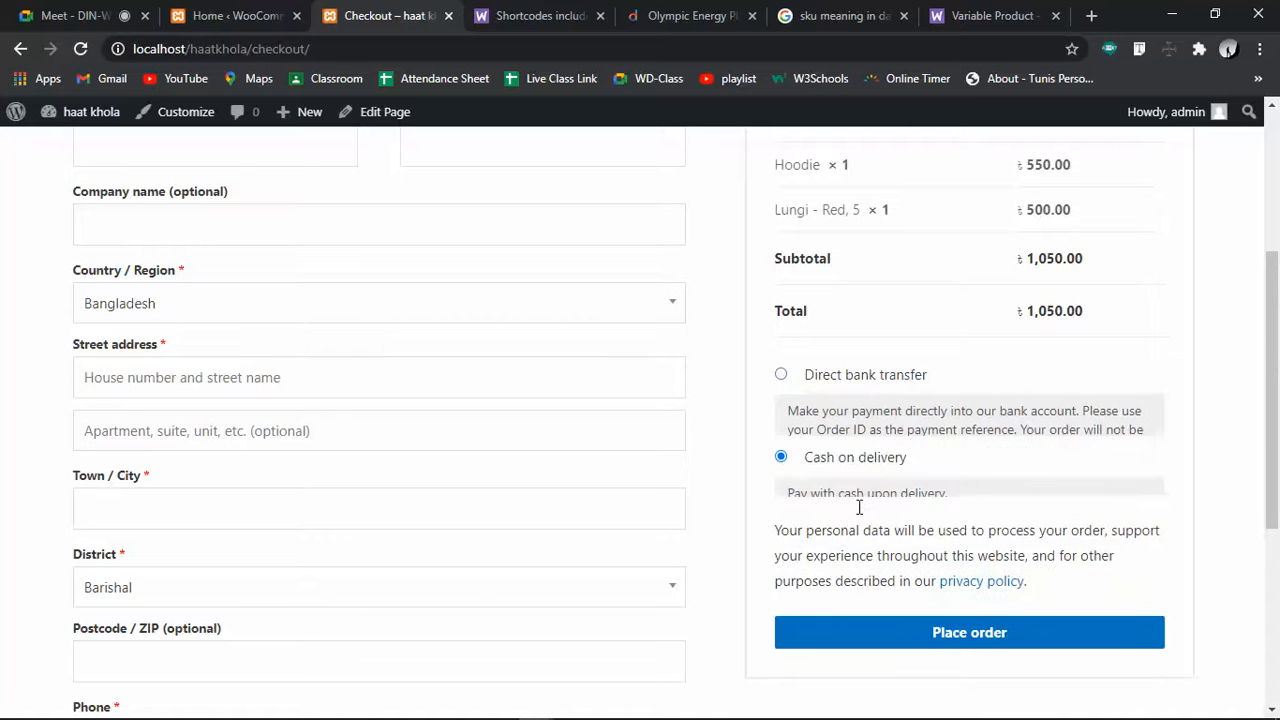
left_click(846, 380)
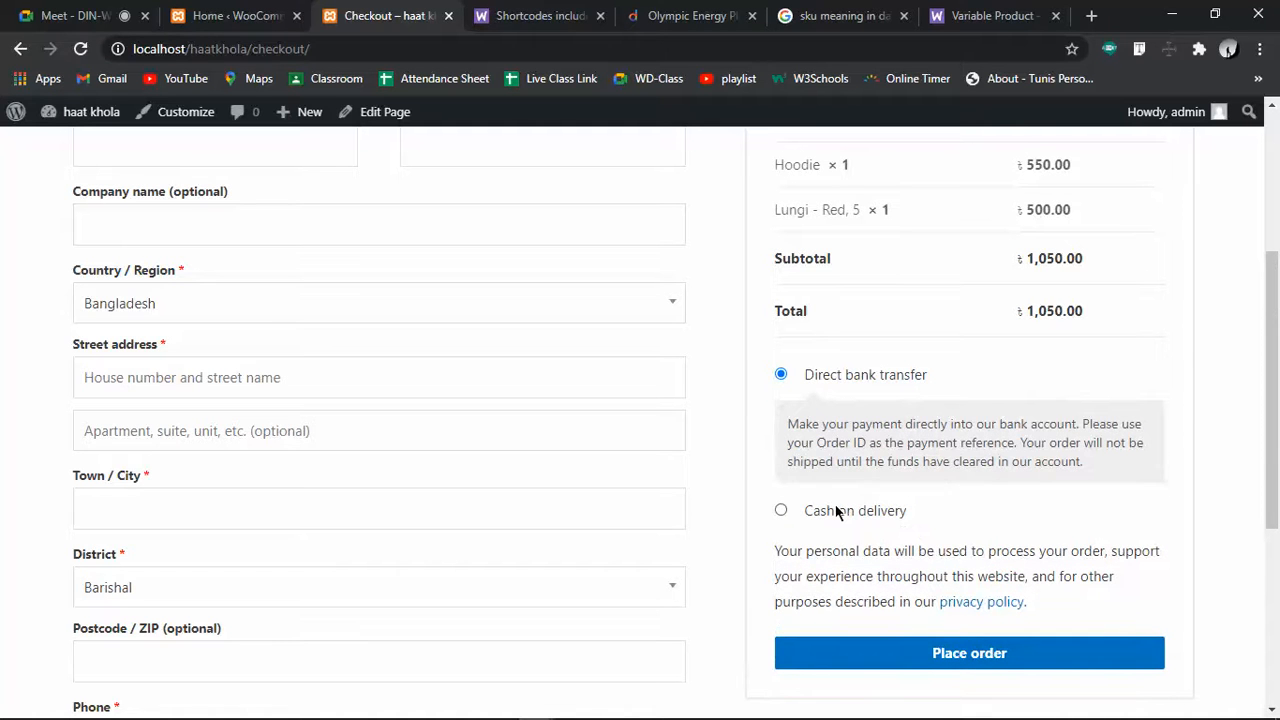
left_click(808, 510)
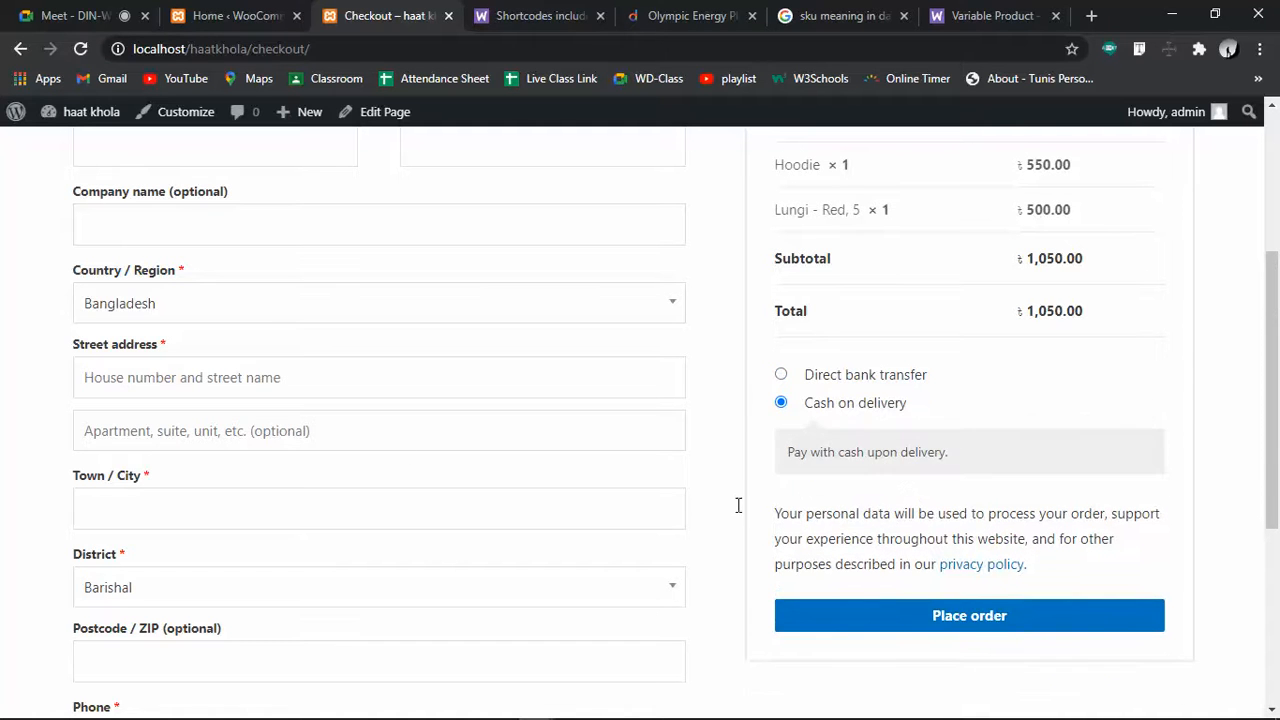
scroll(373, 435, "up", 3)
scroll(354, 660, "down", 6)
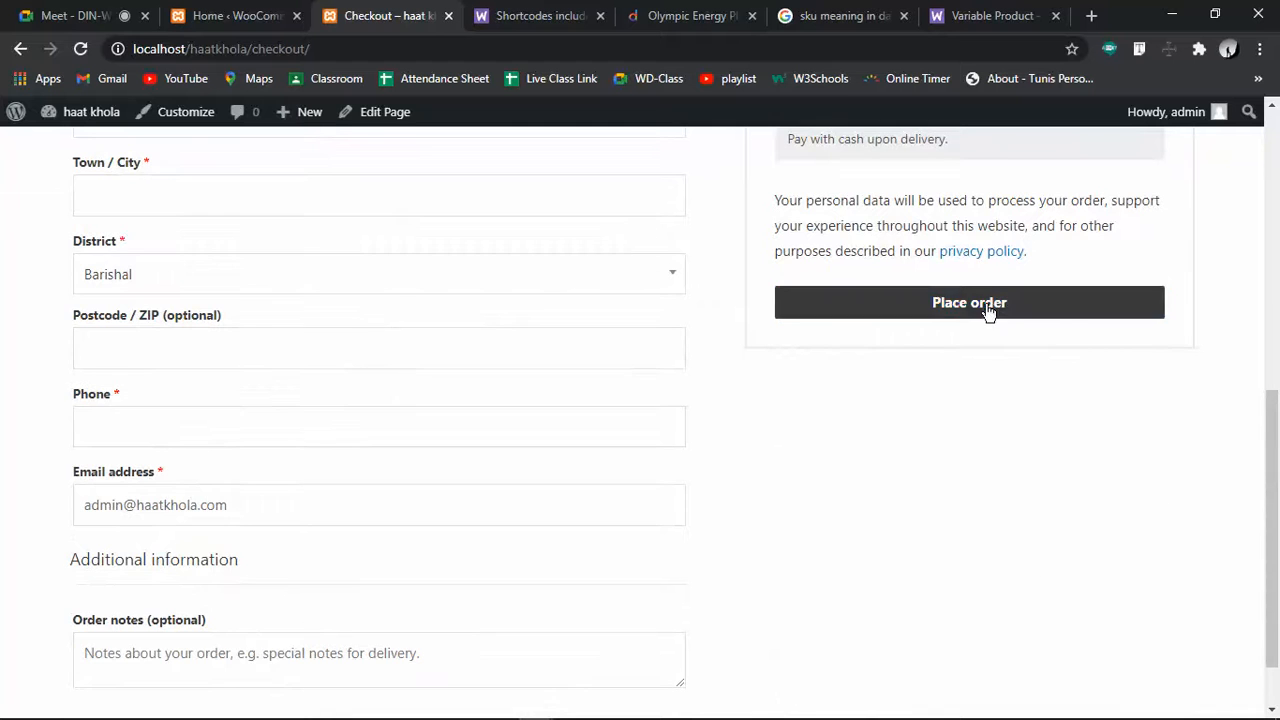
scroll(555, 595, "up", 3)
scroll(541, 592, "up", 3)
Fill the billing first name, last name, street address and town with placeholder text
left_click(182, 440)
type("a")
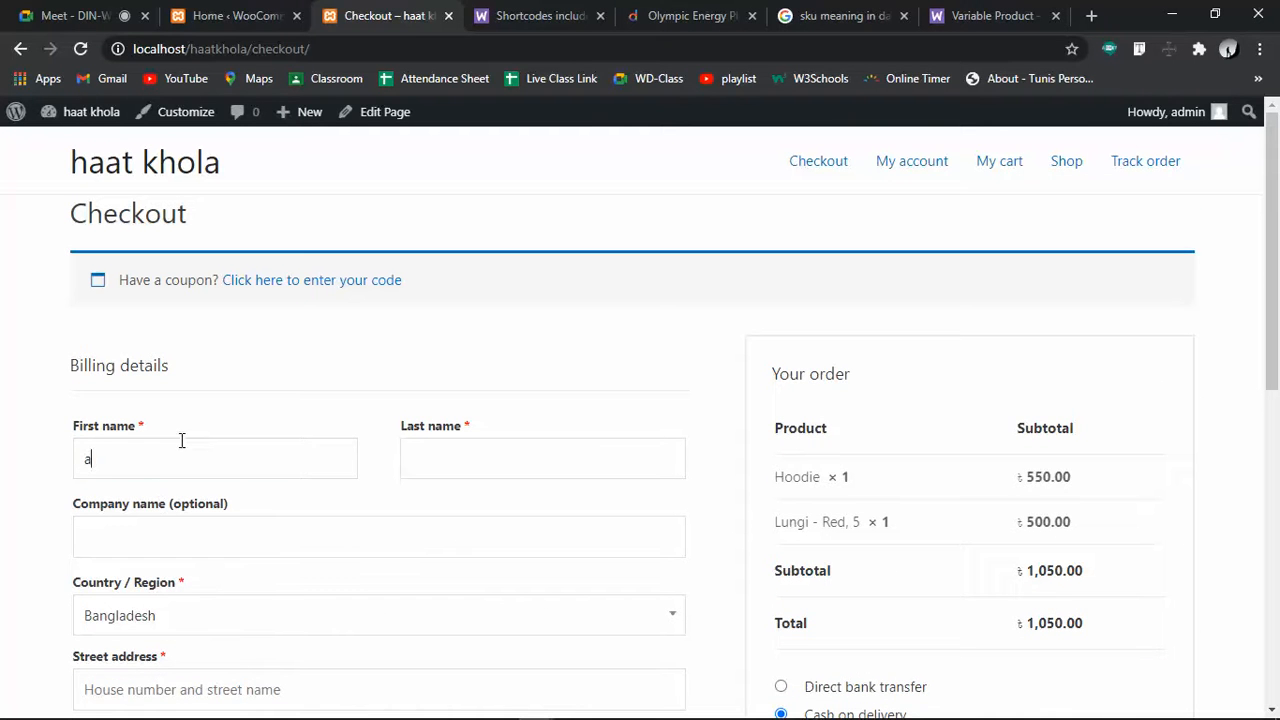
left_click(464, 449)
type("b")
left_click(259, 542)
scroll(255, 530, "down", 3)
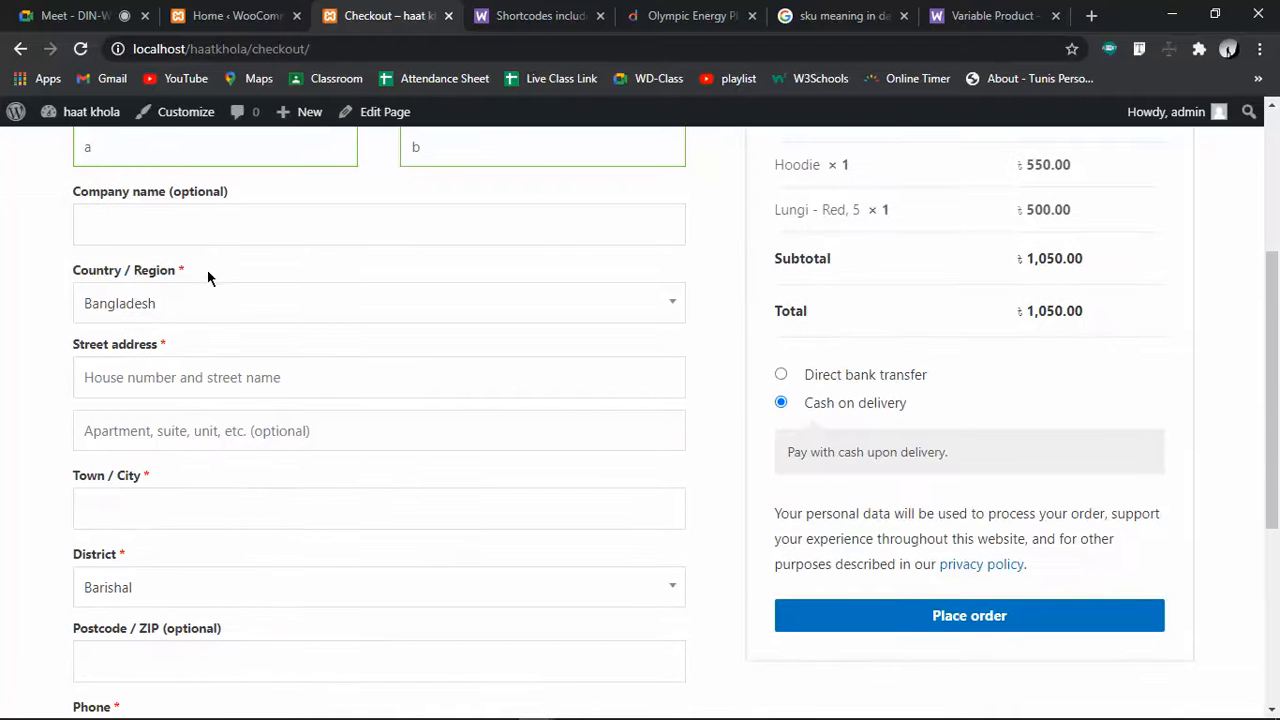
left_click(177, 362)
type("q3rqf")
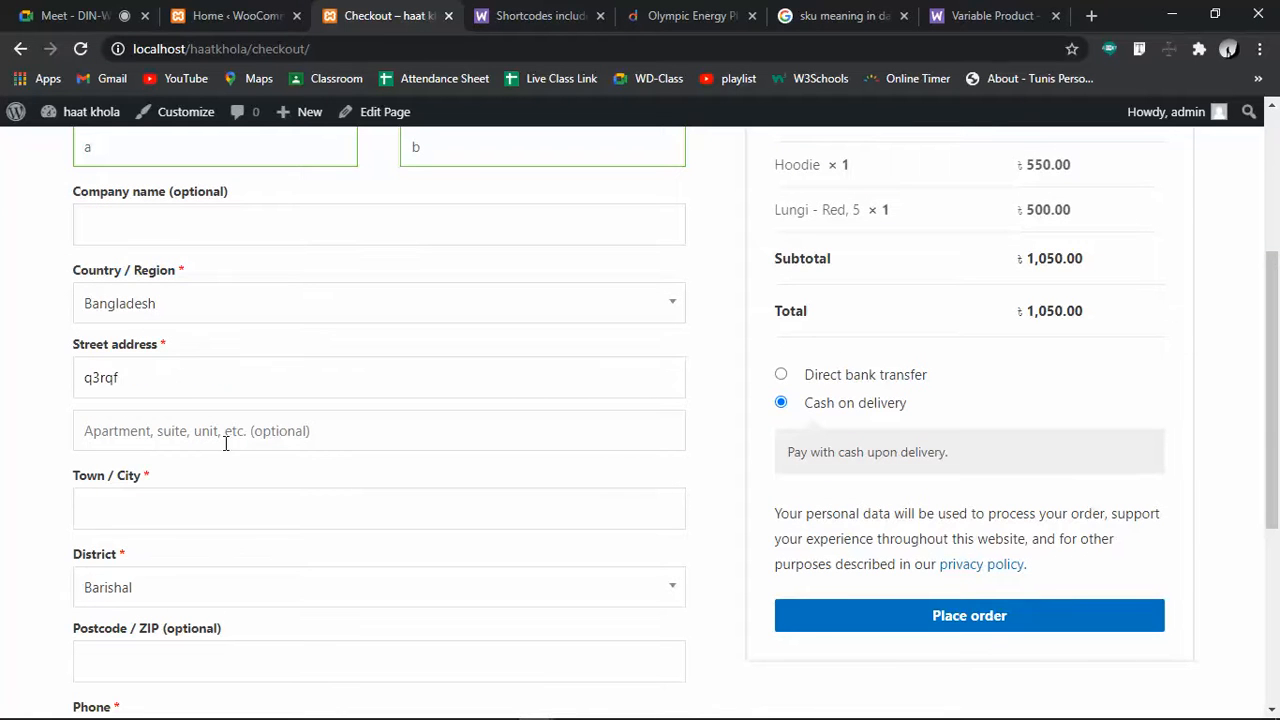
left_click(207, 527)
type("aa")
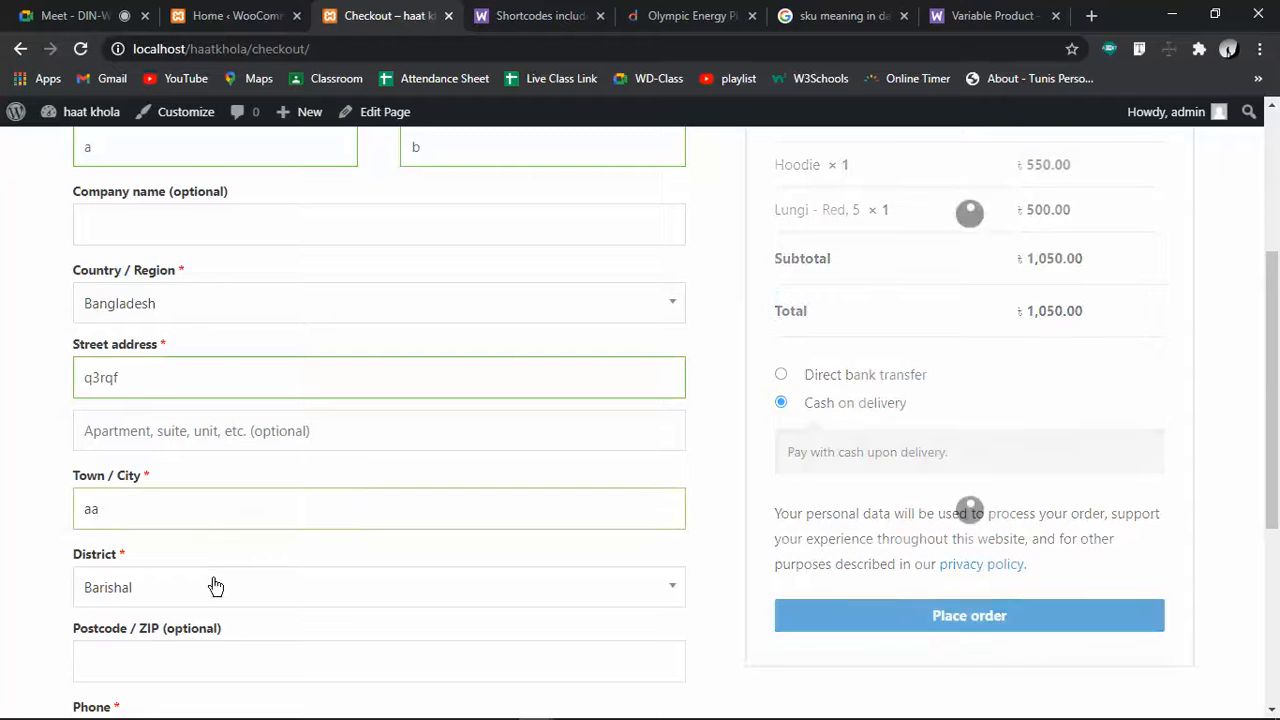
scroll(246, 457, "down", 3)
Enter the billing postcode and phone number, and strip stray characters from the e-mail
left_click(197, 352)
type("a")
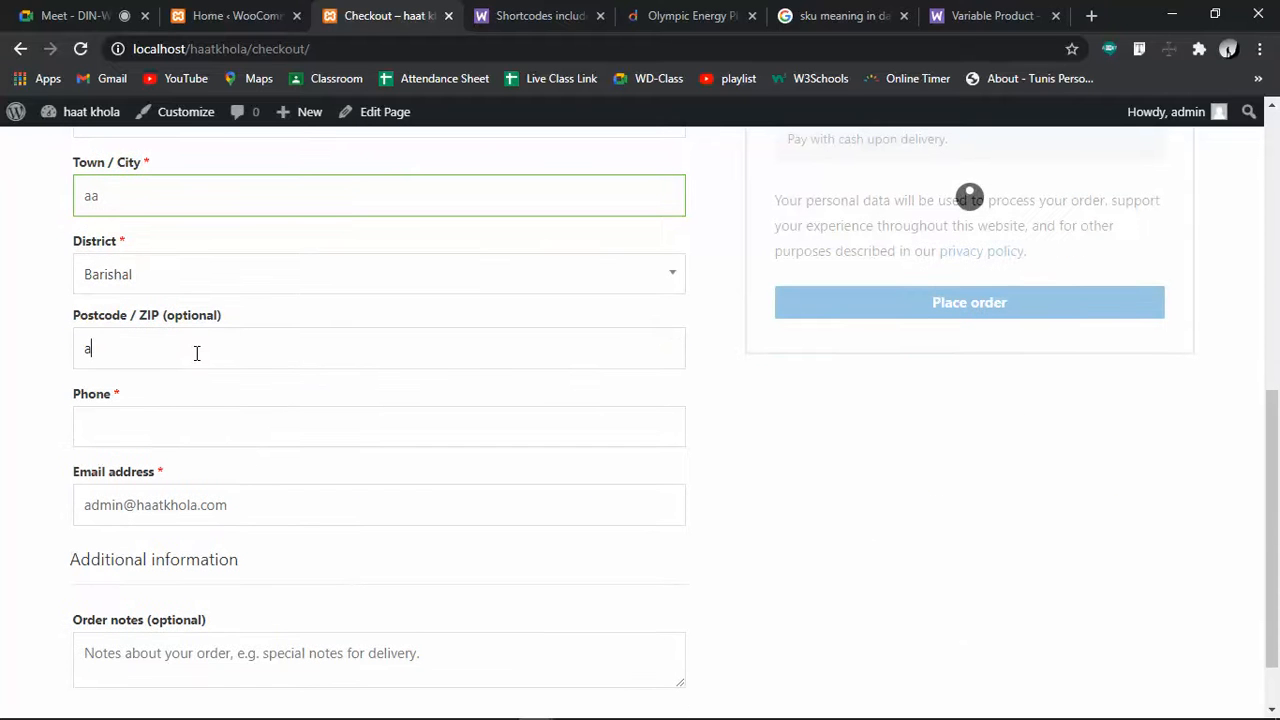
key("BackSpace")
type("9734")
left_click(194, 428)
type("12341235")
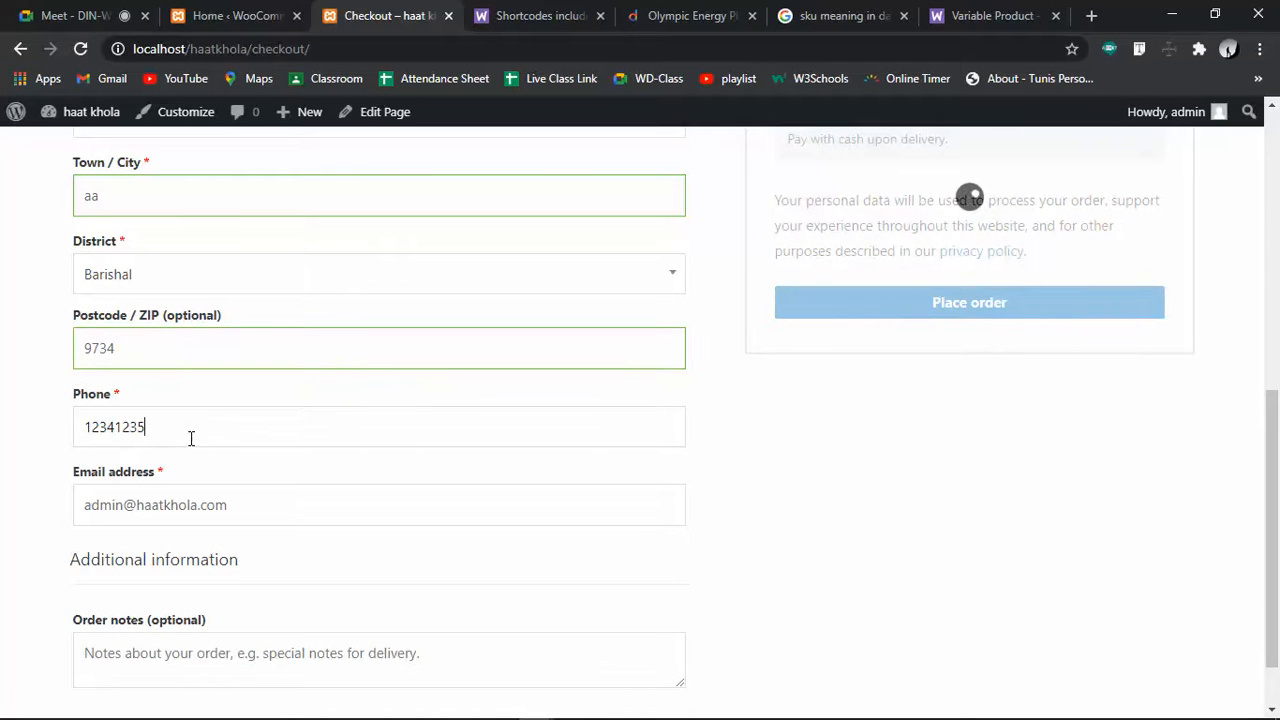
left_click(222, 506)
type("bfb")
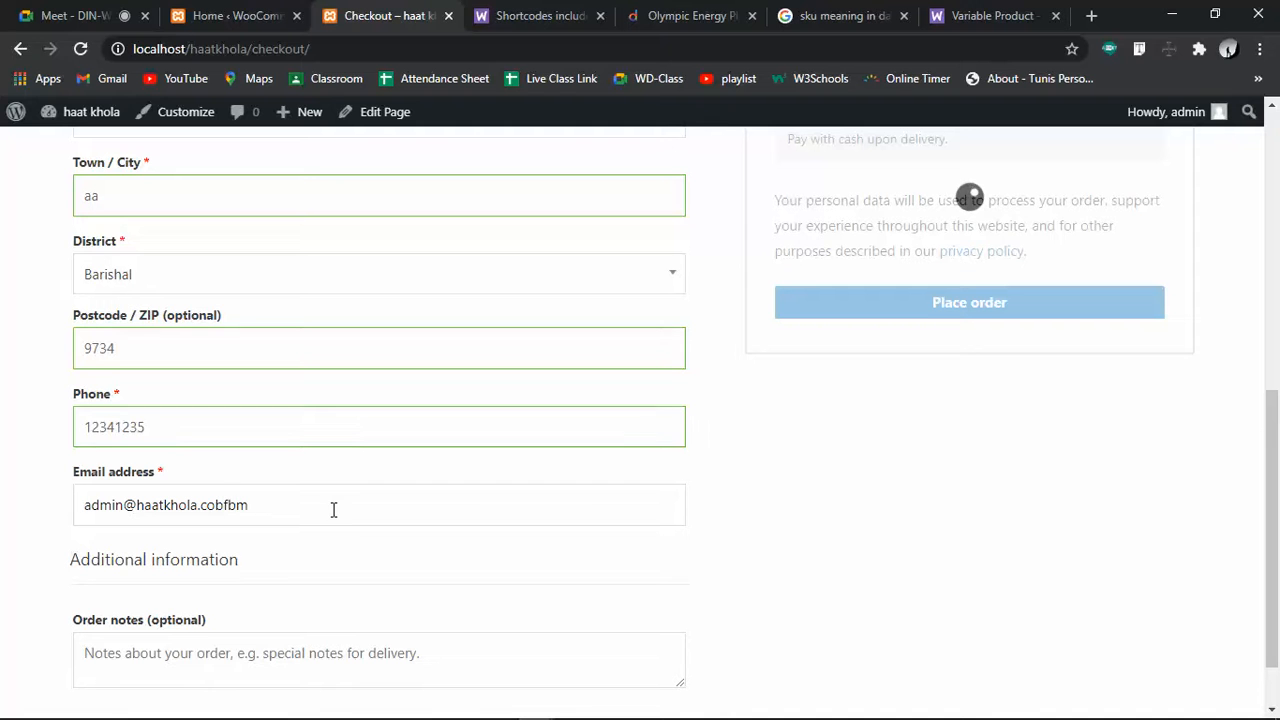
key("BackSpace")
key("BackSpace")
key("BackSpace")
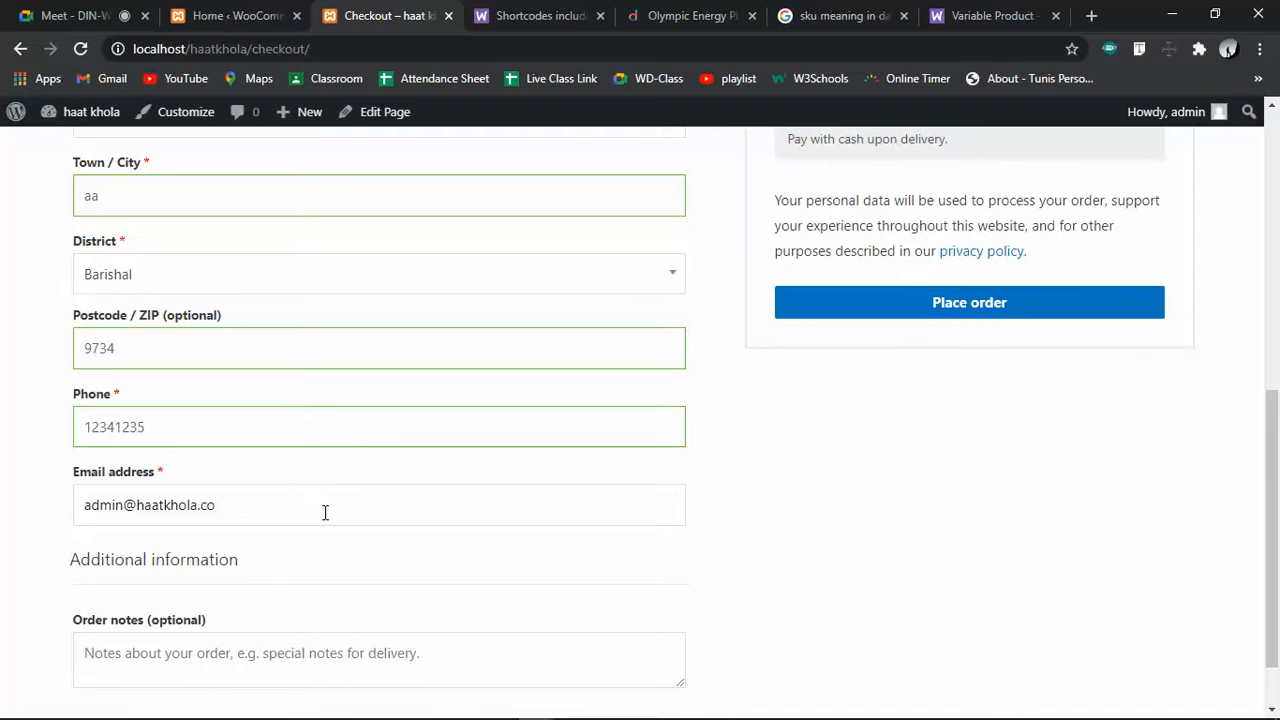
Place the order from the checkout page
scroll(384, 488, "down", 1)
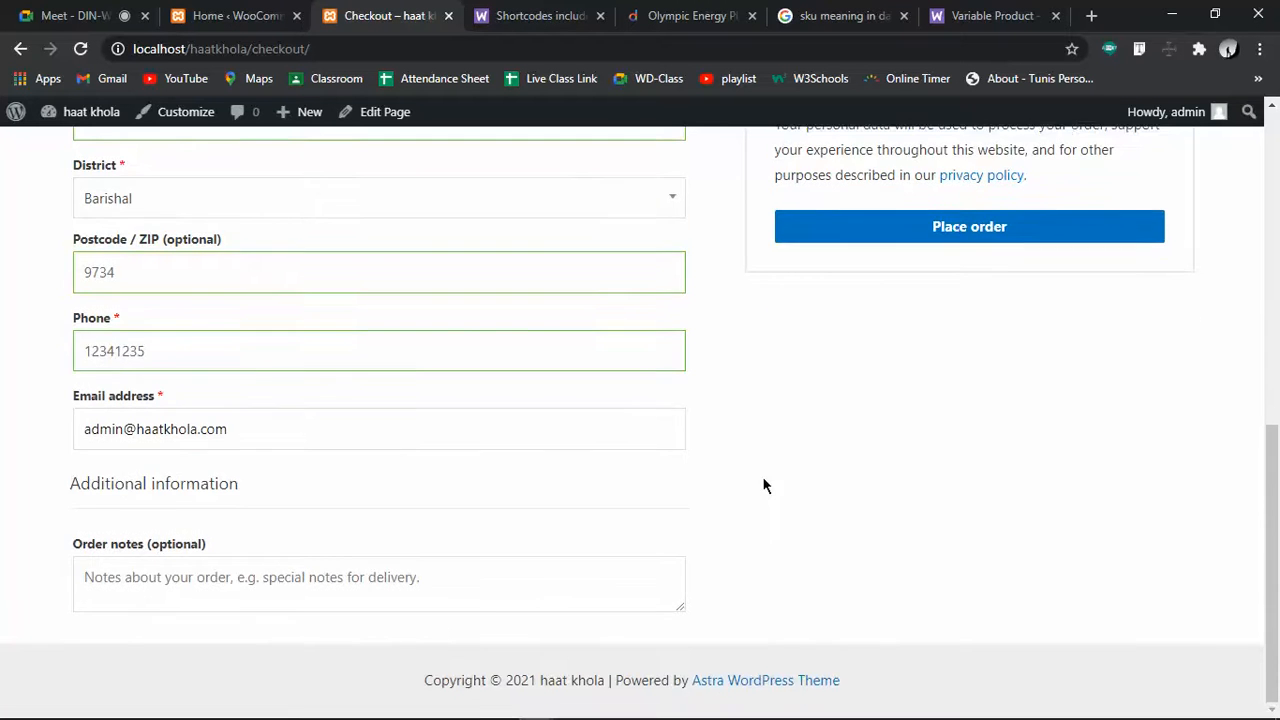
scroll(324, 527, "up", 6)
scroll(860, 466, "down", 10)
left_click(980, 237)
scroll(980, 436, "up", 3)
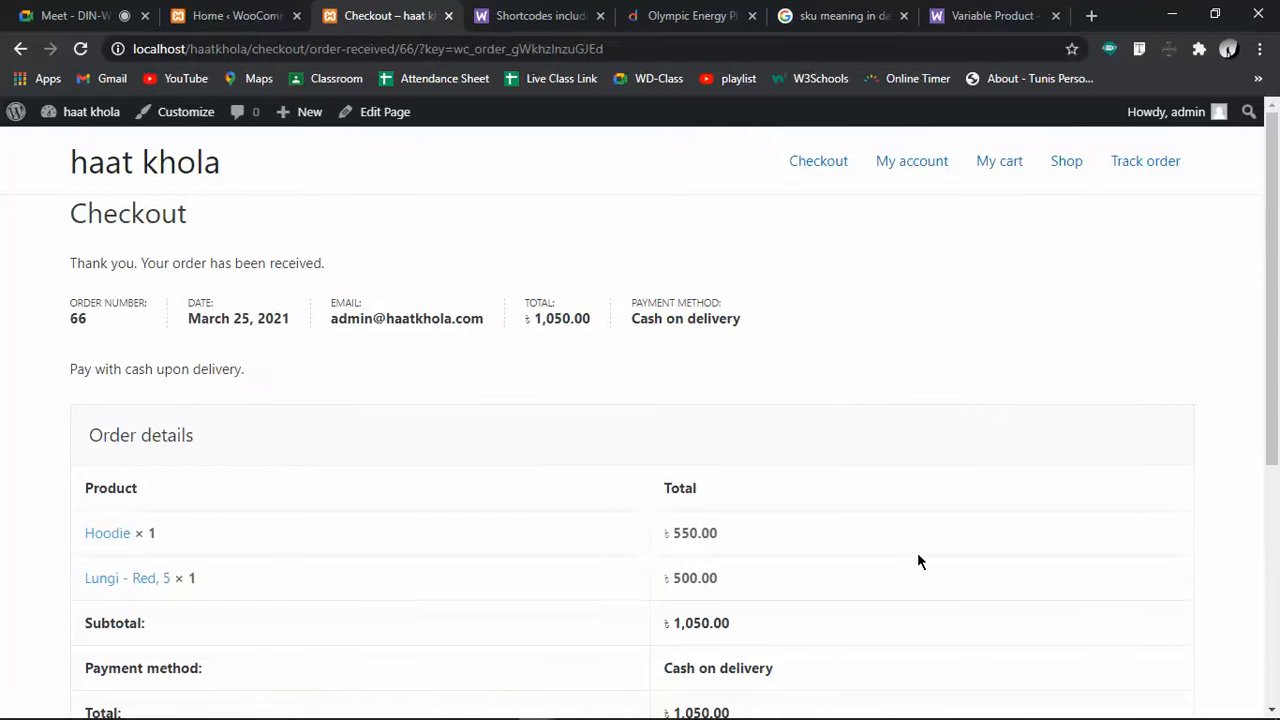
Review the order-received confirmation and check the admin Orders list
scroll(652, 460, "down", 5)
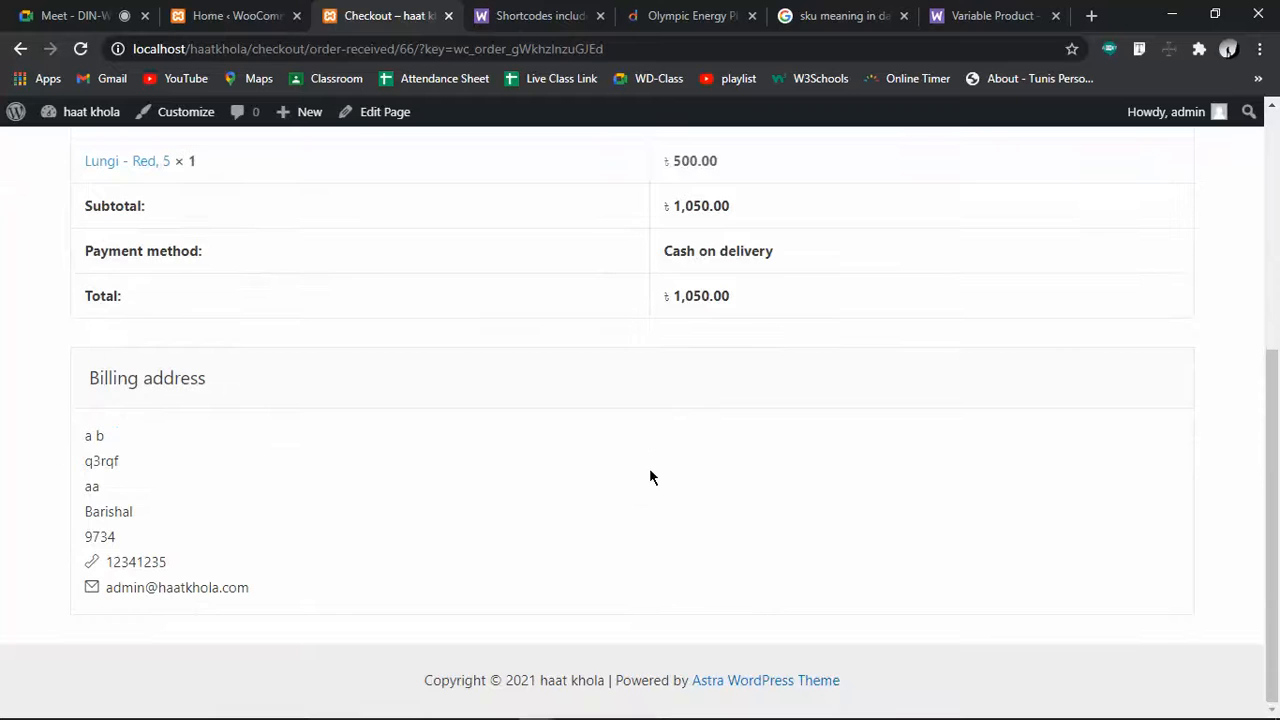
left_click_drag(63, 441, 272, 562)
scroll(369, 507, "up", 3)
scroll(171, 491, "down", 1)
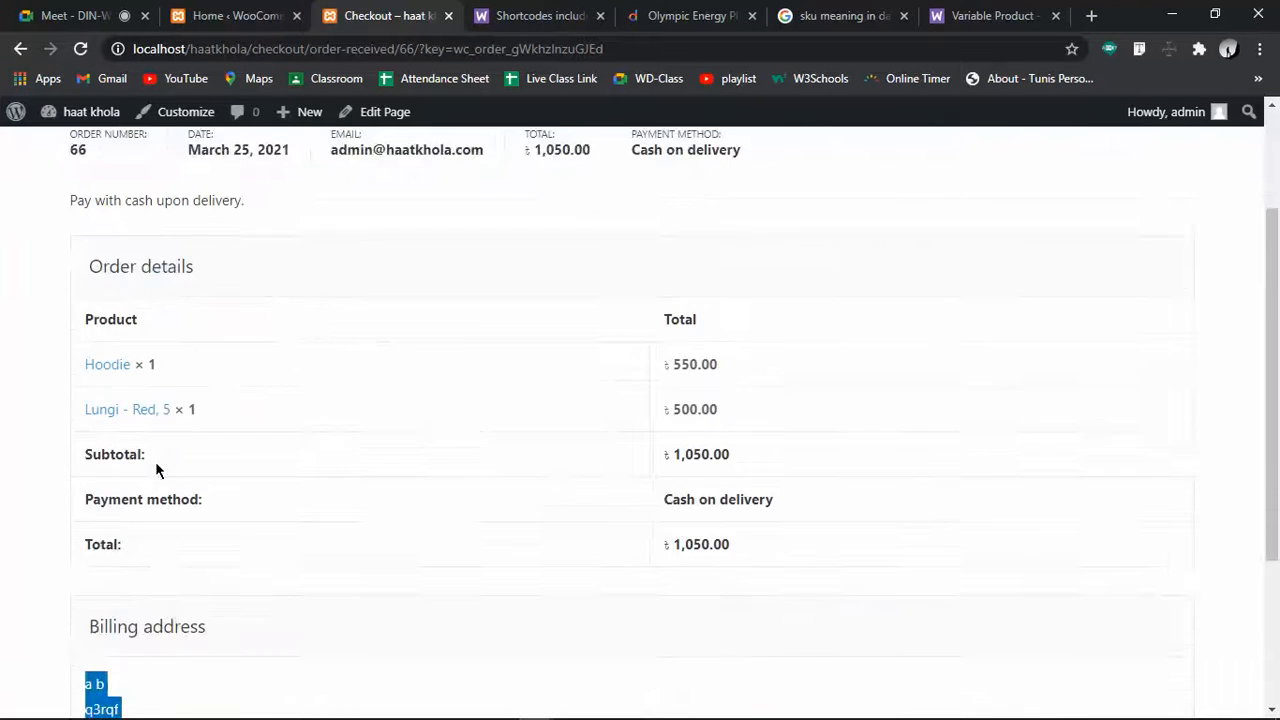
scroll(155, 461, "up", 2)
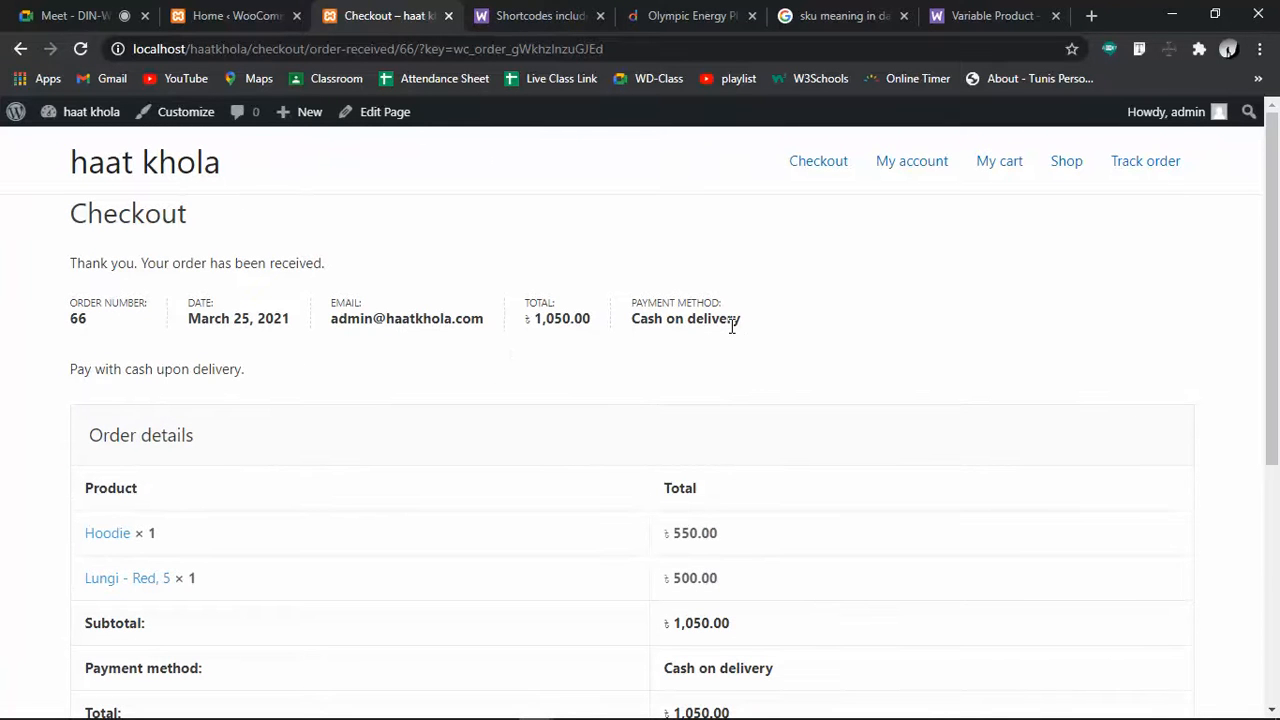
left_click_drag(63, 262, 381, 268)
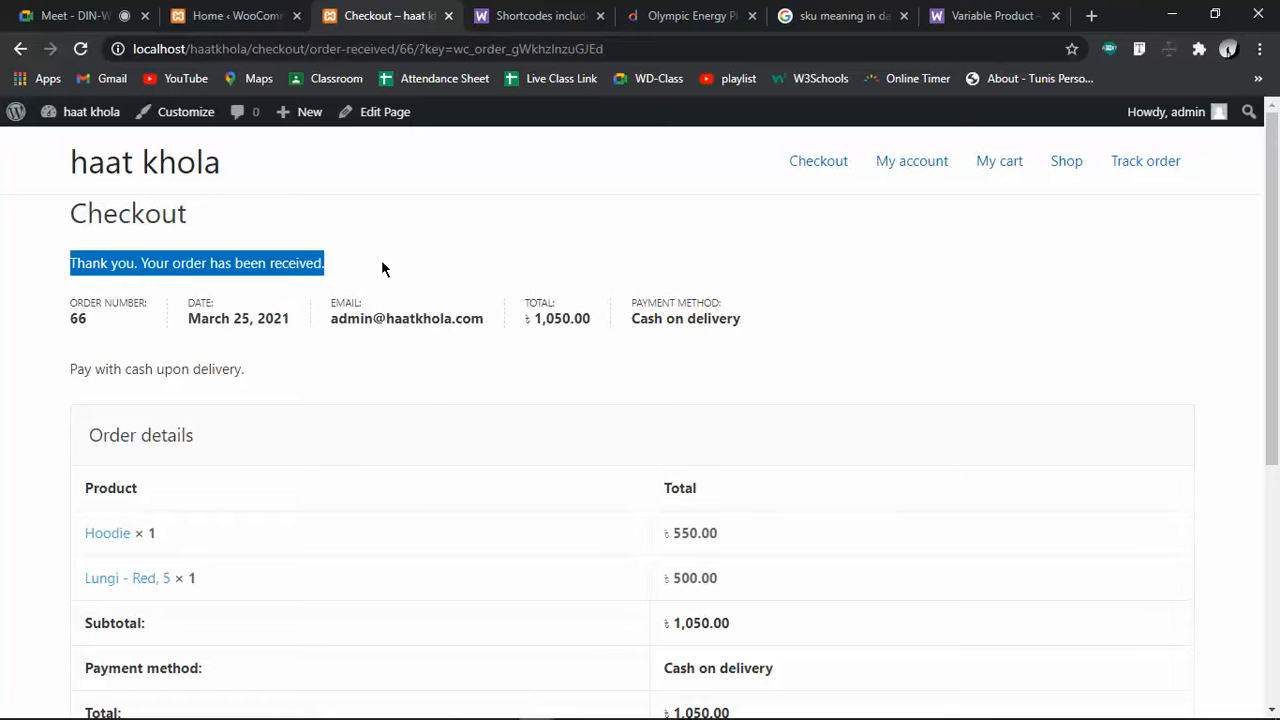
left_click(230, 15)
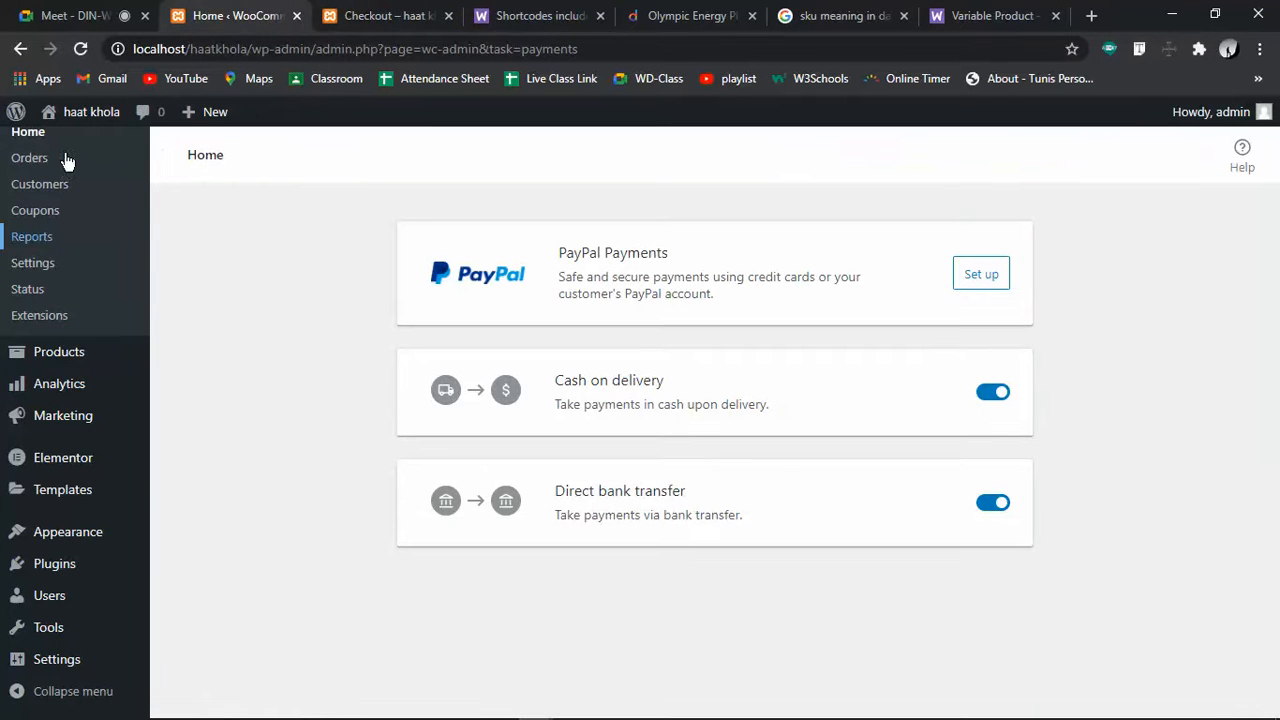
left_click(33, 158)
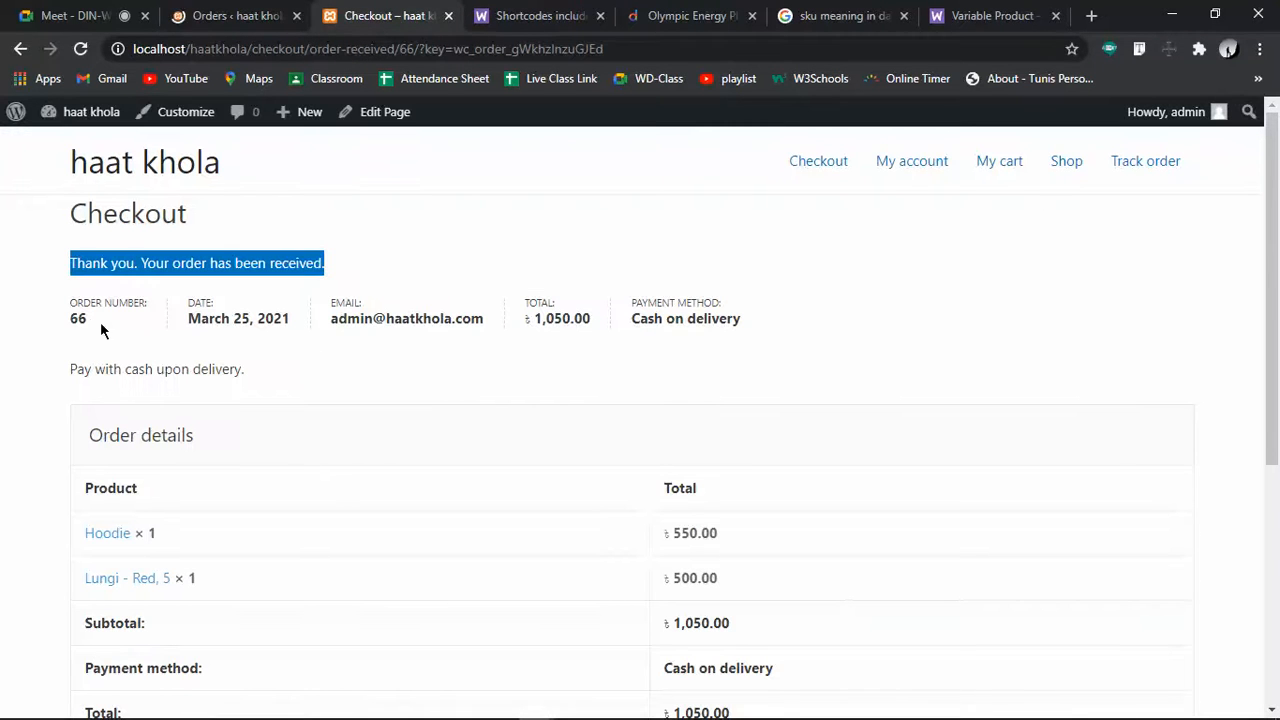
left_click(86, 320)
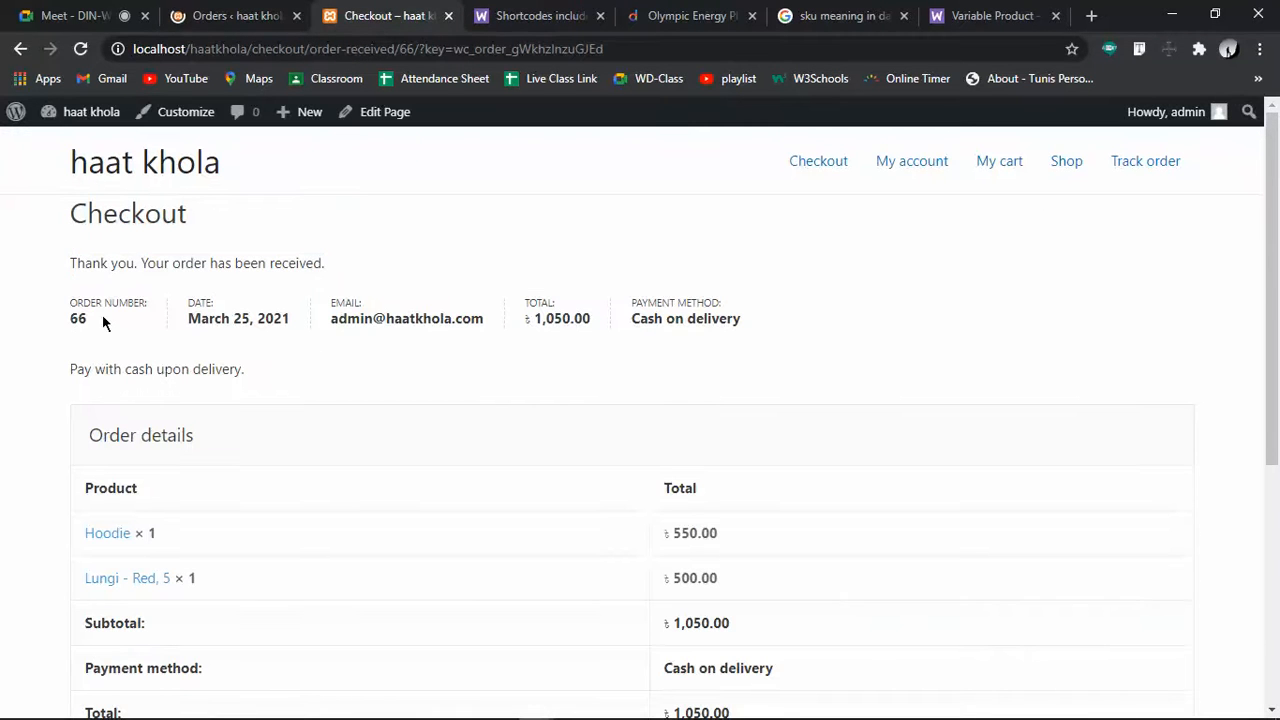
Check the billing details, note order number 66, and go to the Track order page
scroll(297, 448, "down", 3)
scroll(182, 414, "down", 1)
left_click_drag(86, 436, 126, 434)
left_click(300, 428)
scroll(298, 428, "up", 5)
double_click(77, 318)
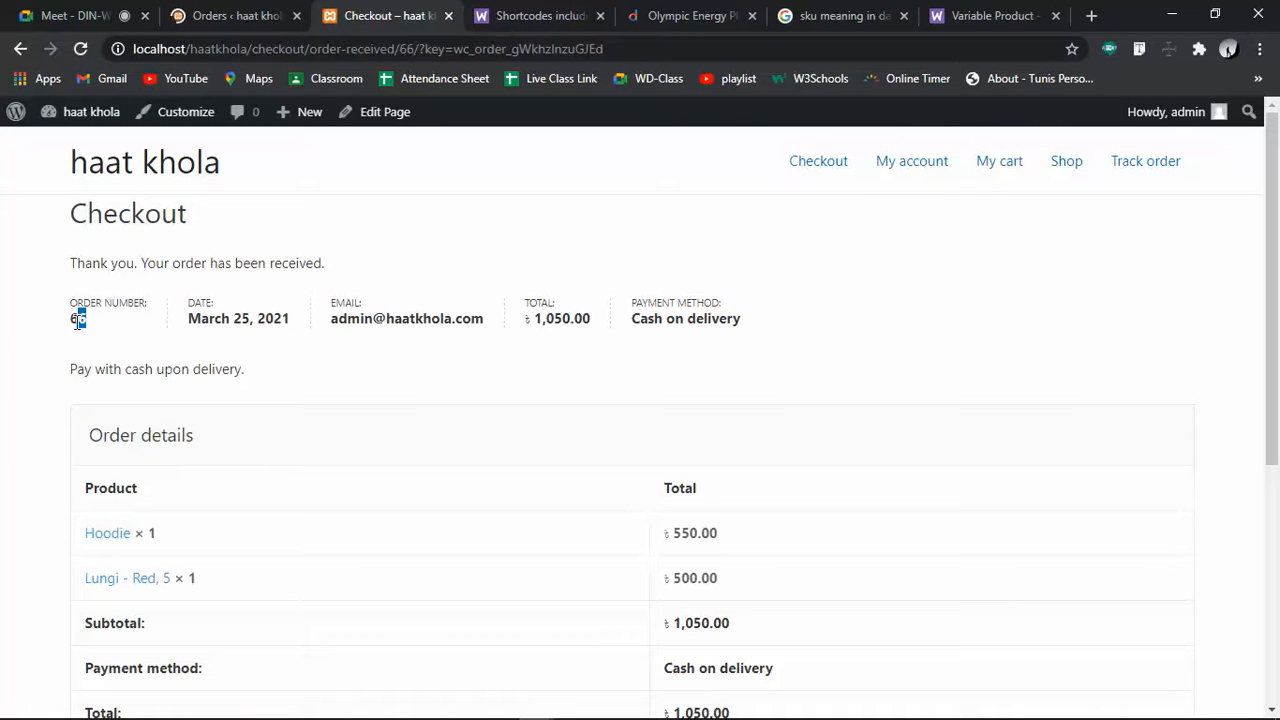
left_click(1128, 164)
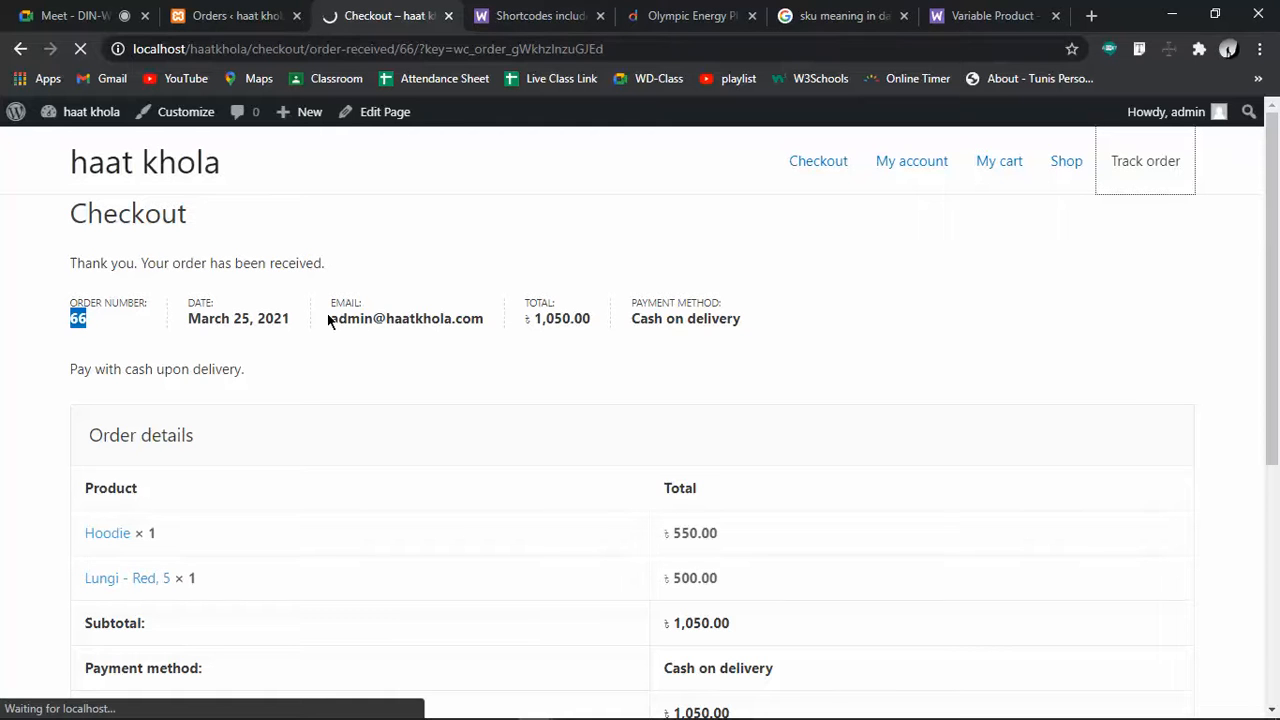
Track order 66 using the store's billing e-mail address
left_click(256, 385)
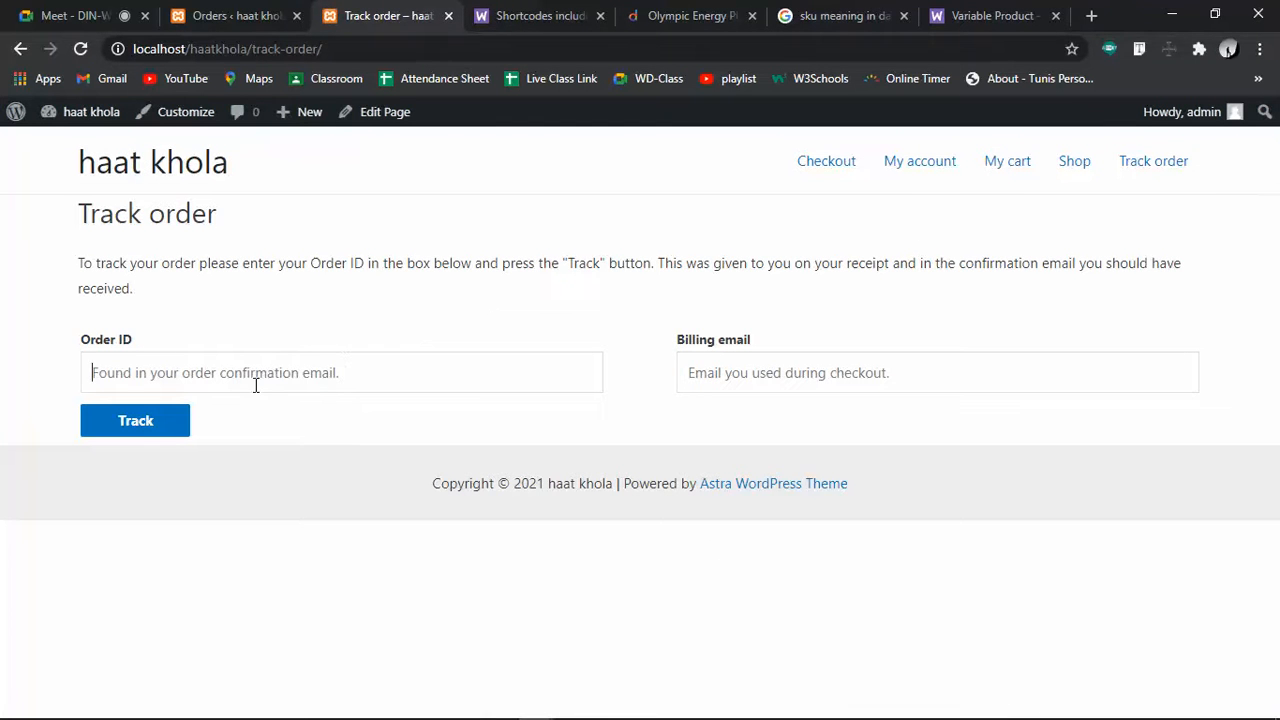
type("66")
left_click(742, 358)
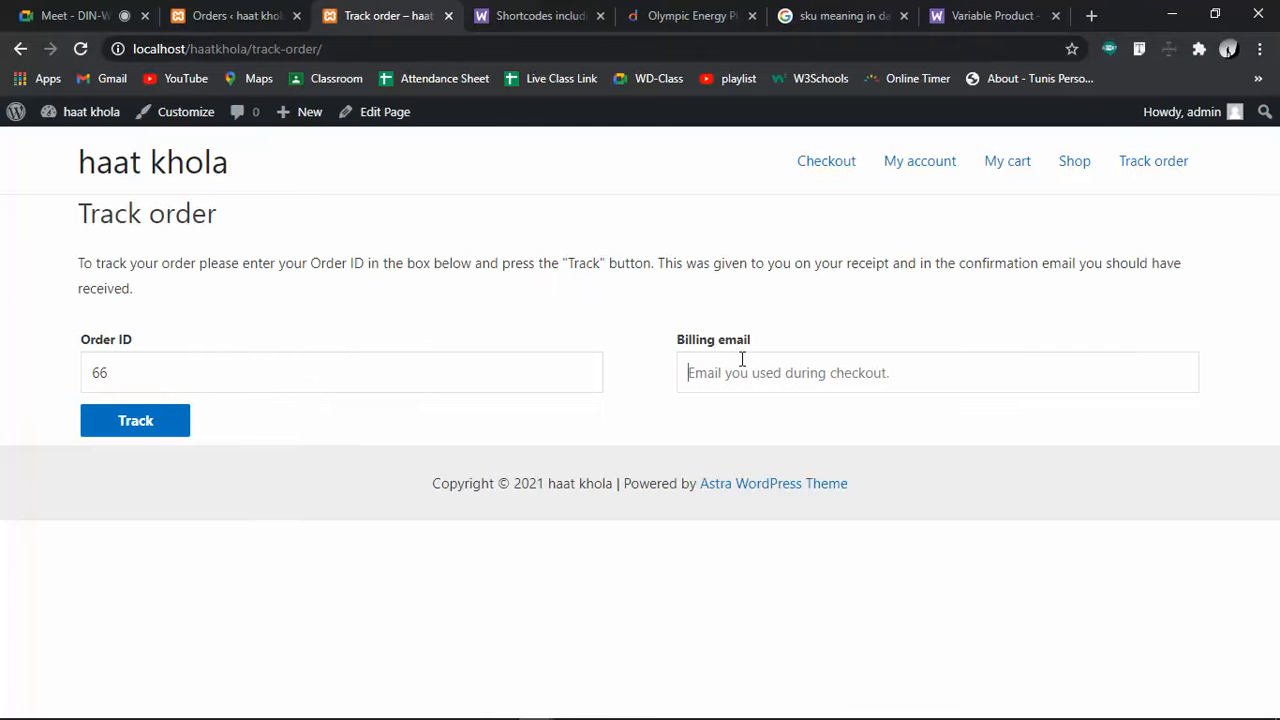
type("haat")
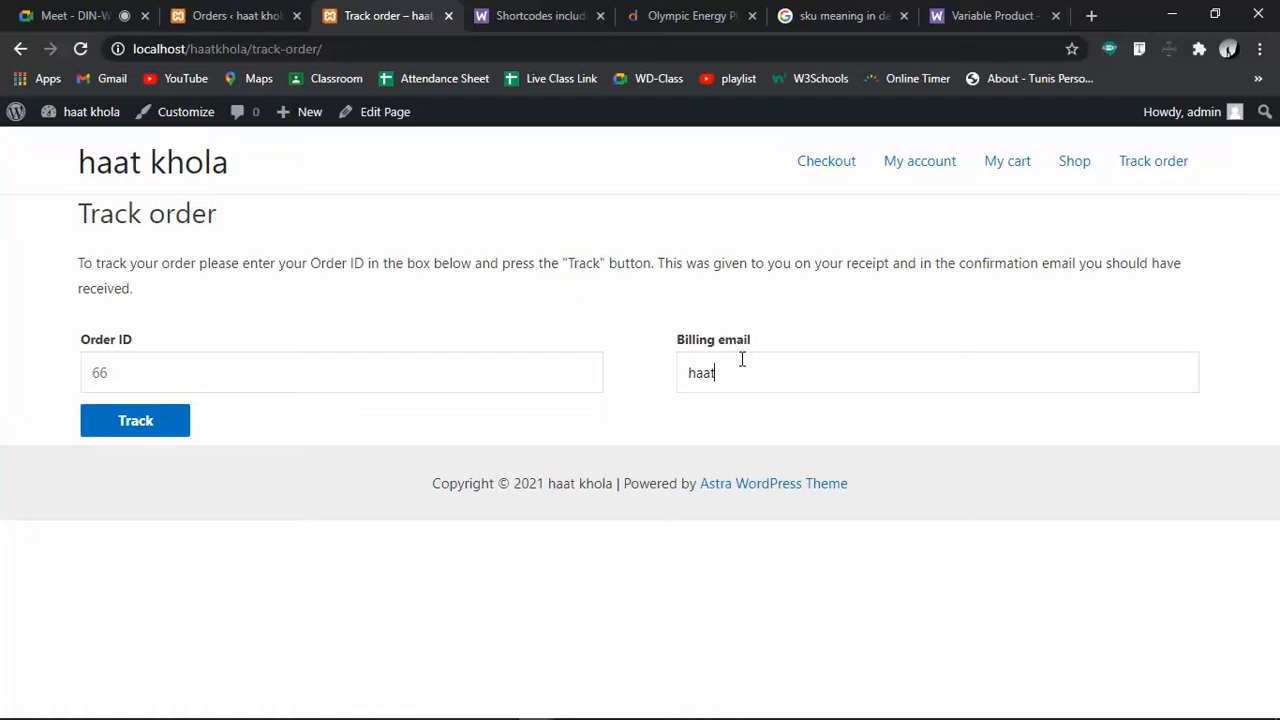
type("khola")
key("ctrl+a")
key("BackSpace")
left_click(149, 422)
key("Return")
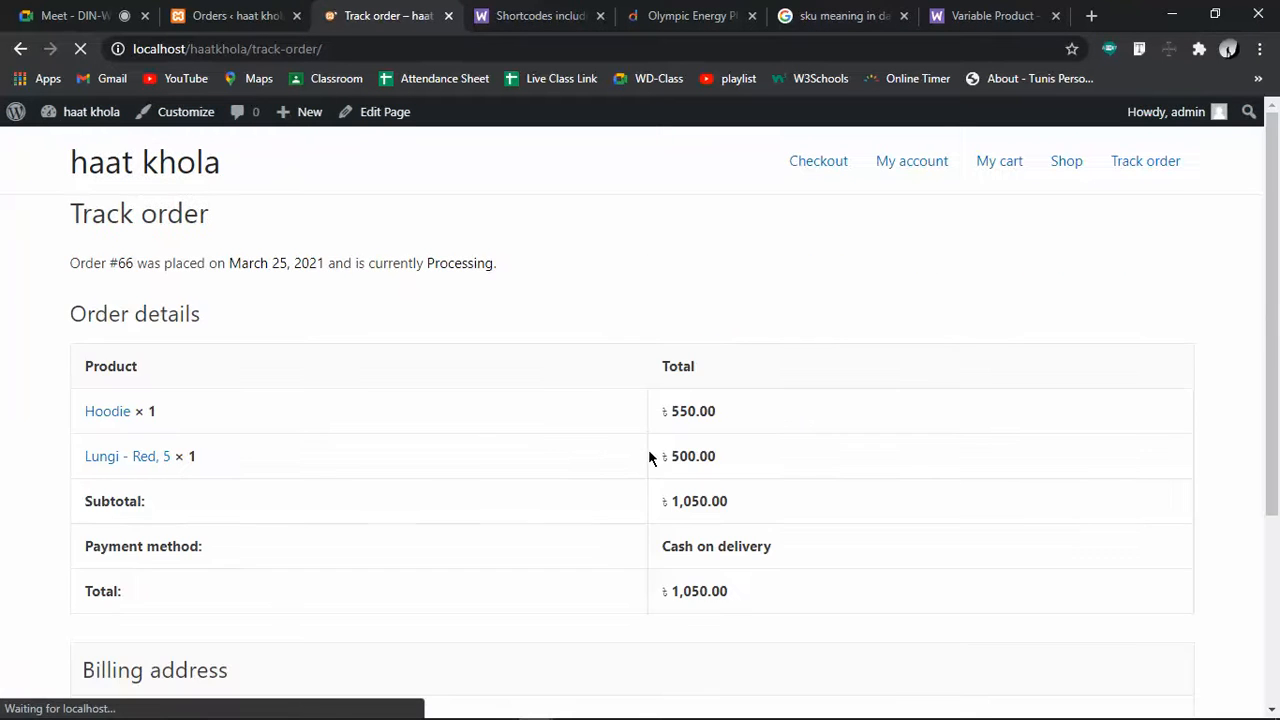
Check the Processing status and order date, then return to the admin Orders list
scroll(544, 459, "down", 2)
scroll(544, 465, "up", 3)
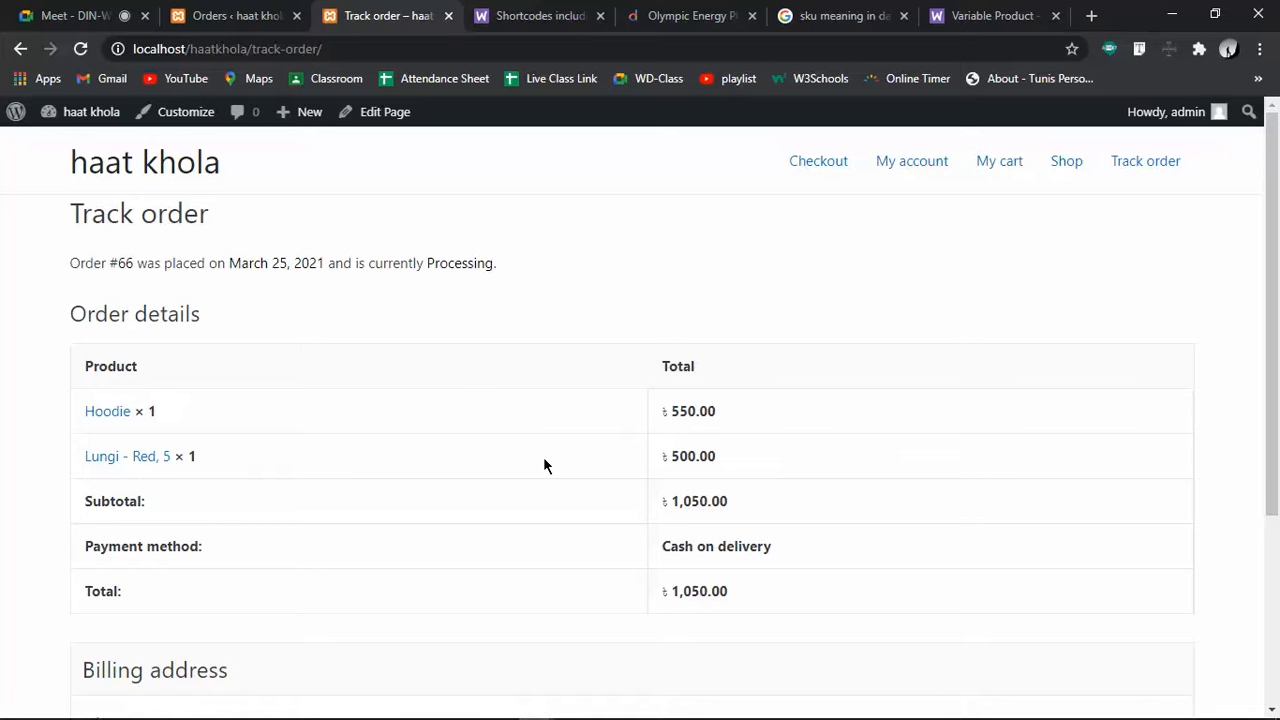
left_click_drag(240, 256, 337, 262)
left_click(403, 266)
scroll(825, 278, "down", 3)
left_click(234, 12)
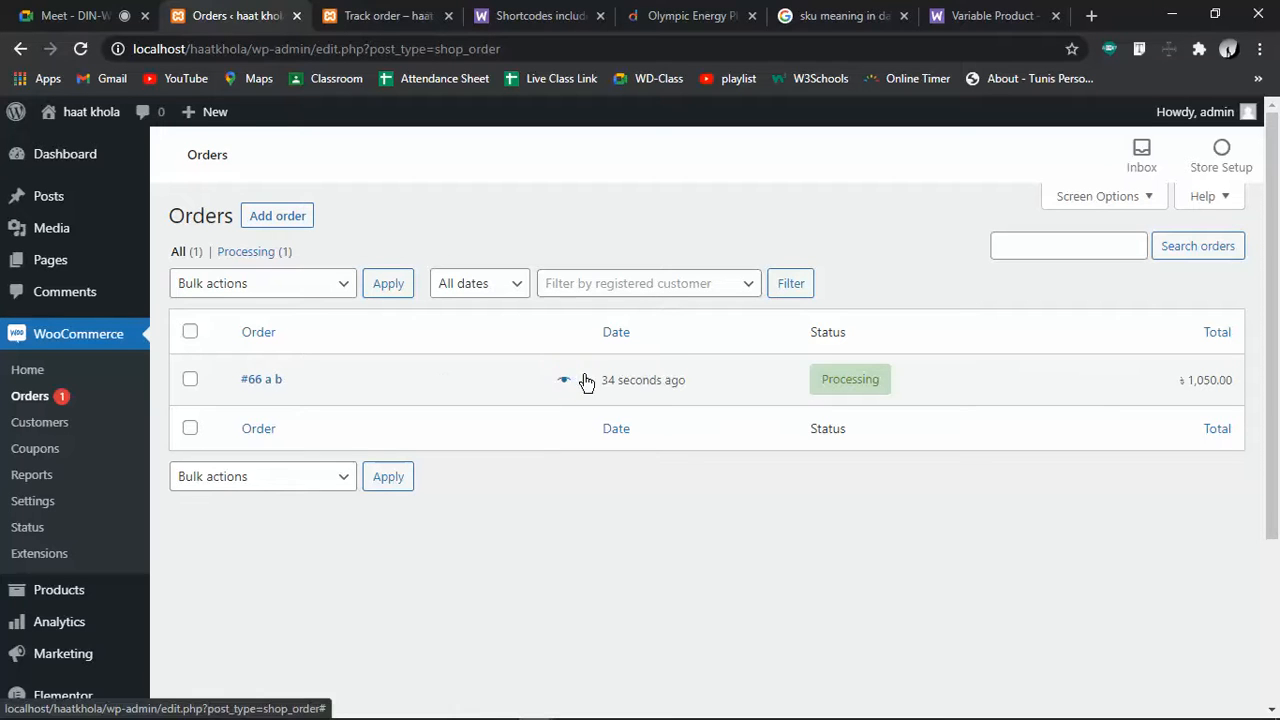
Open order #66 in the admin order editor
left_click(190, 381)
left_click(190, 381)
left_click(450, 393)
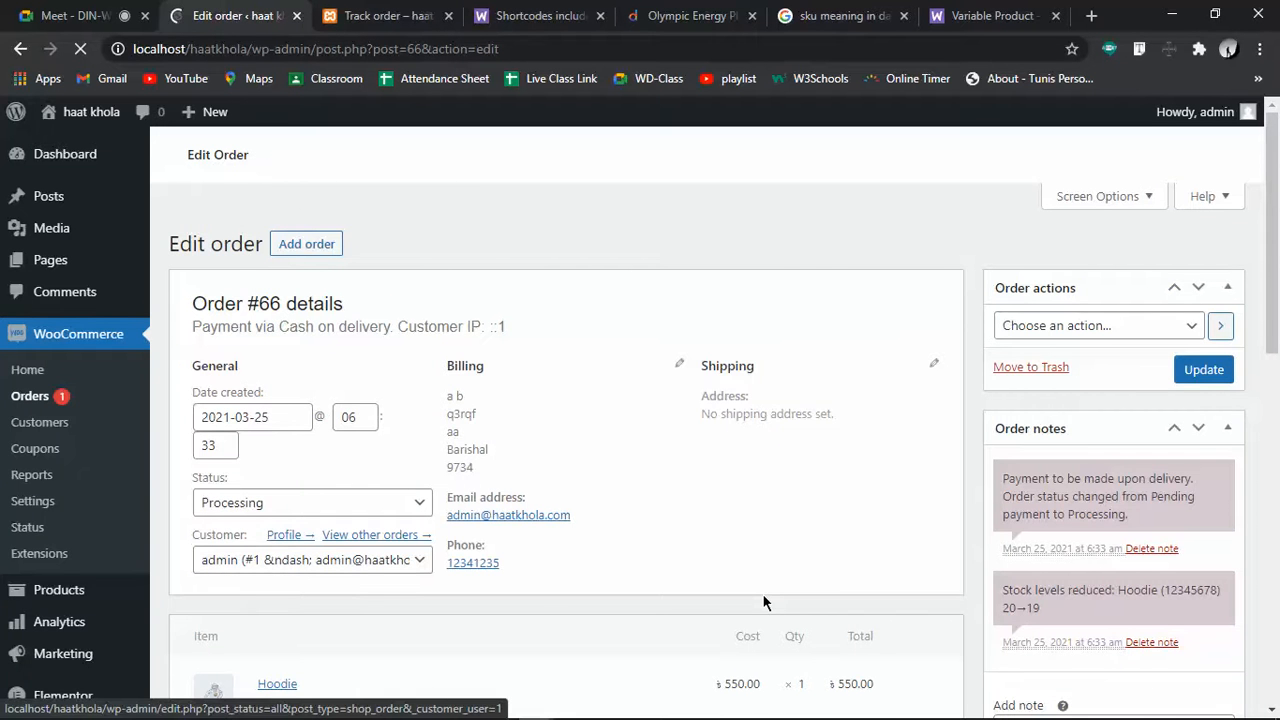
scroll(762, 593, "down", 3)
scroll(389, 512, "up", 3)
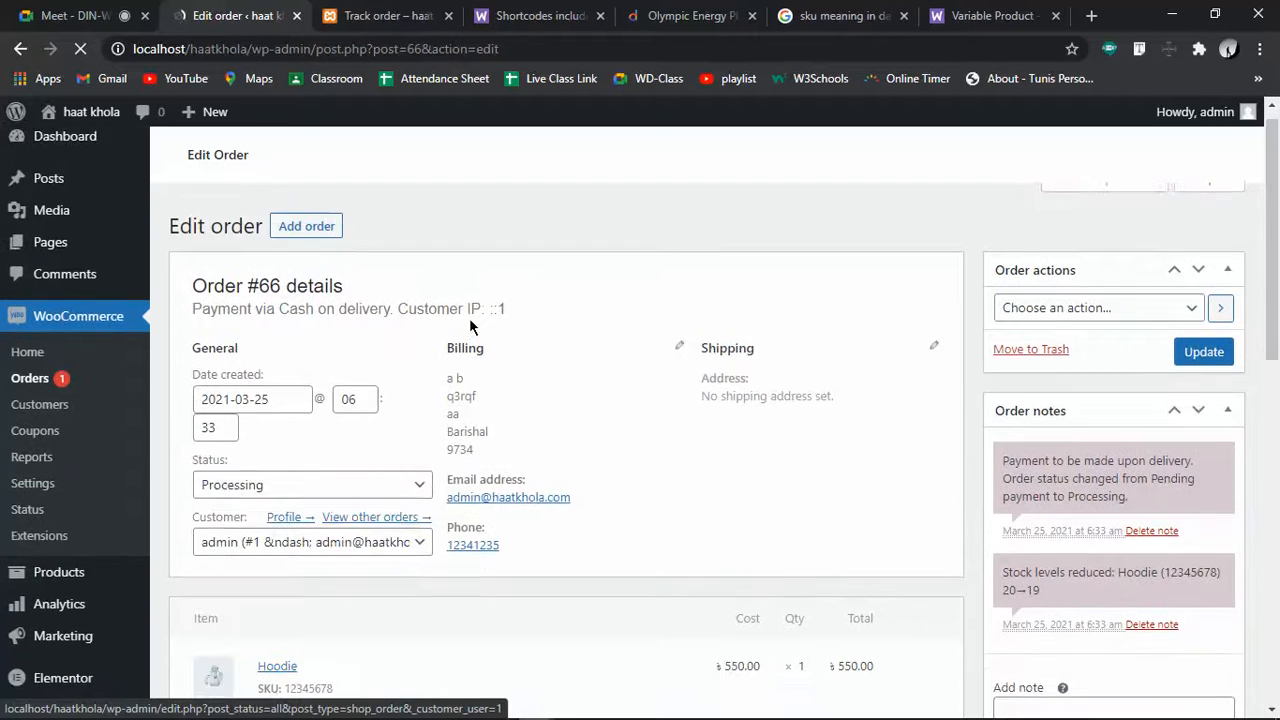
left_click(389, 512)
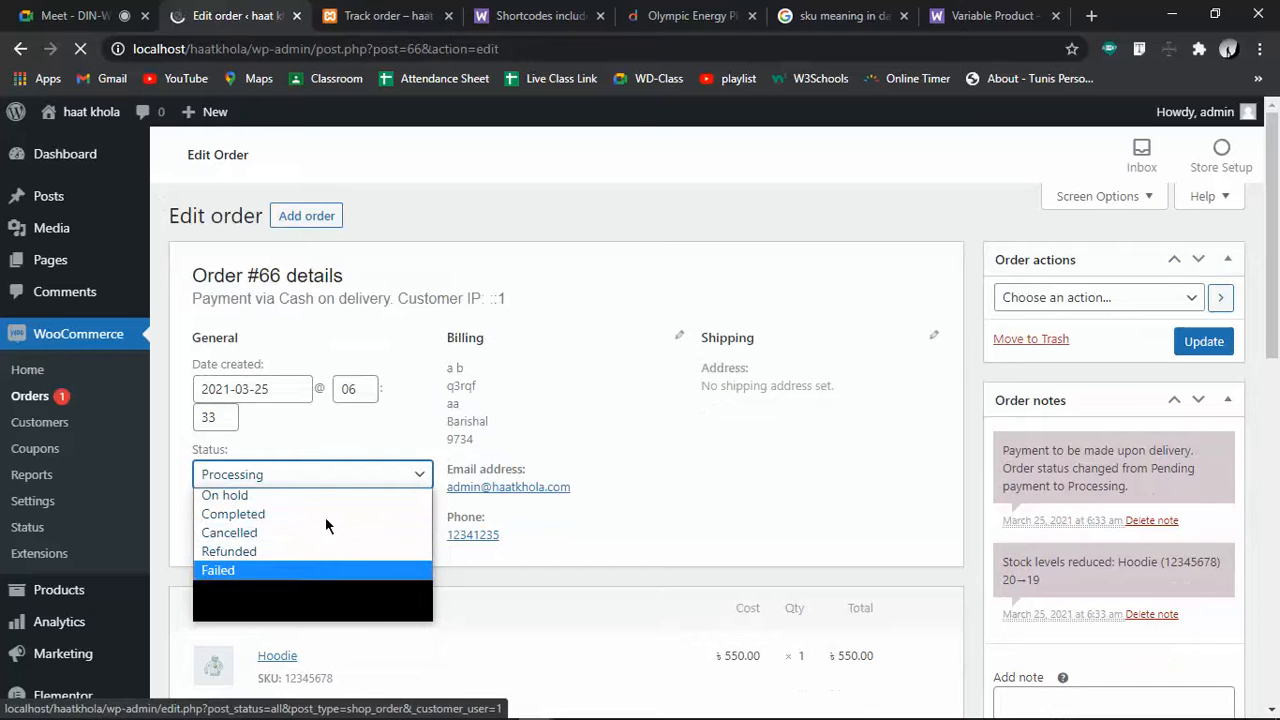
key("Escape")
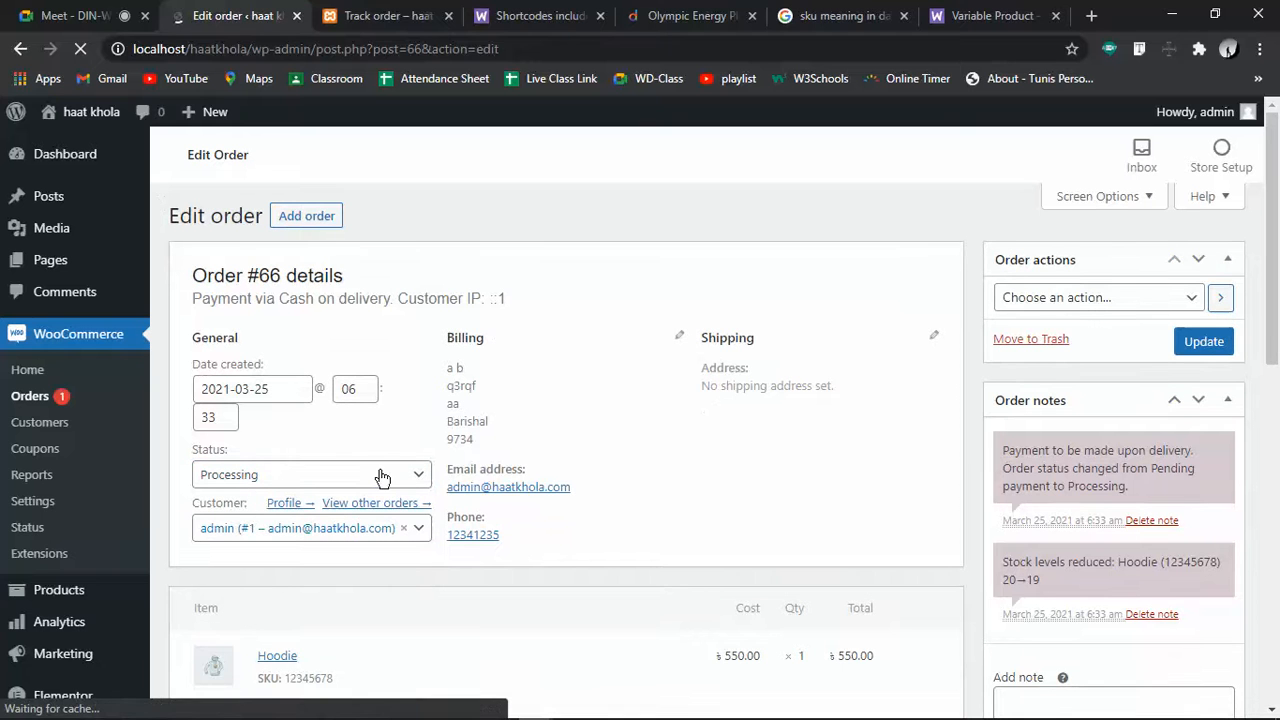
Change order #66's status to Completed and save it with Update
left_click(381, 477)
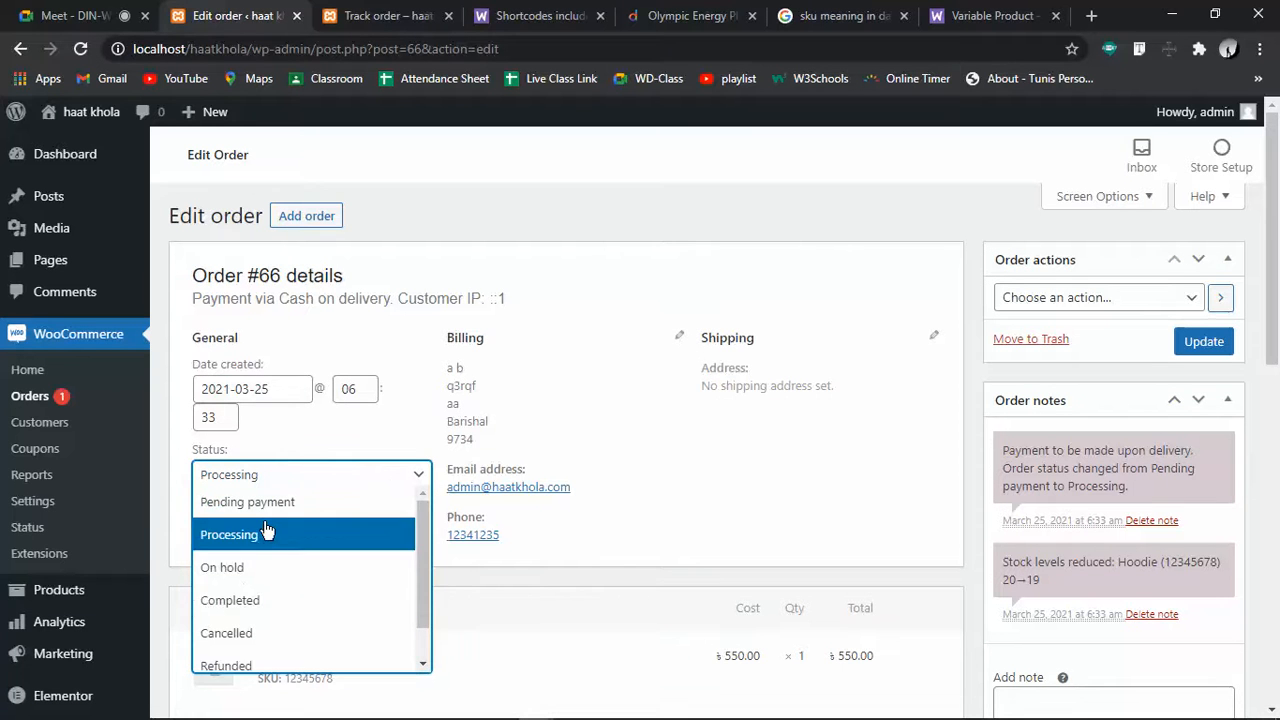
left_click(268, 606)
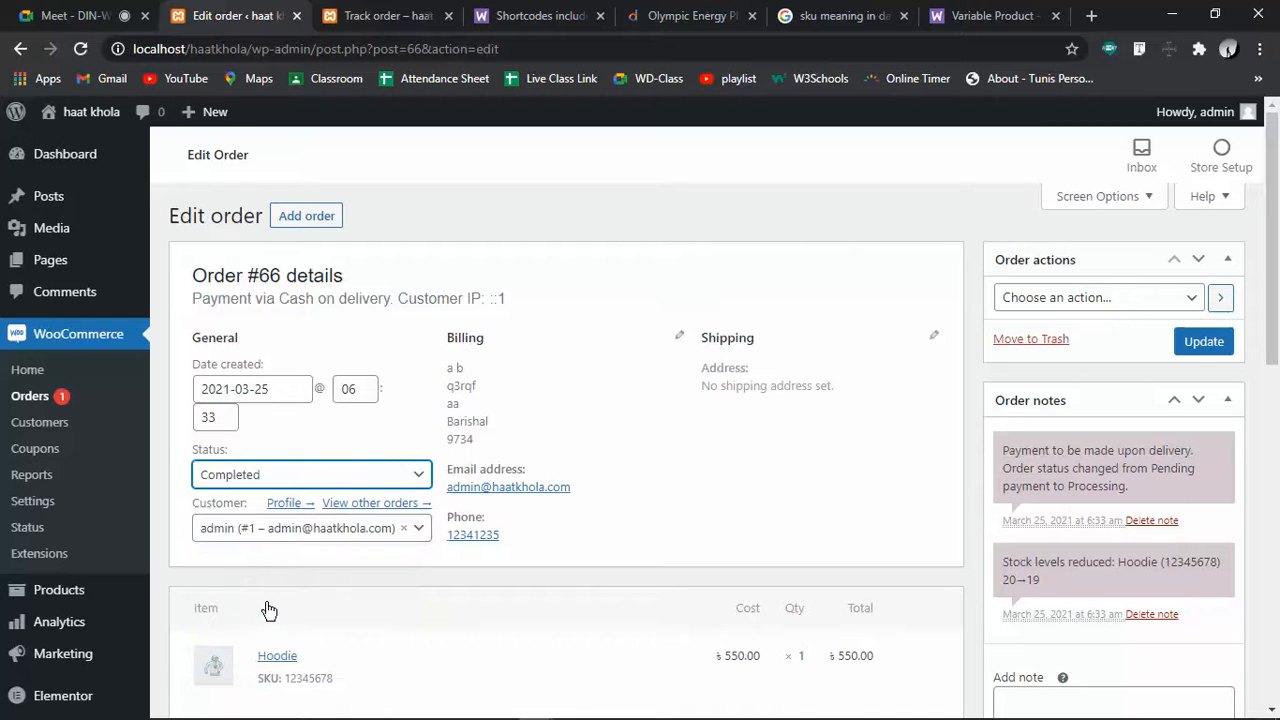
left_click(335, 485)
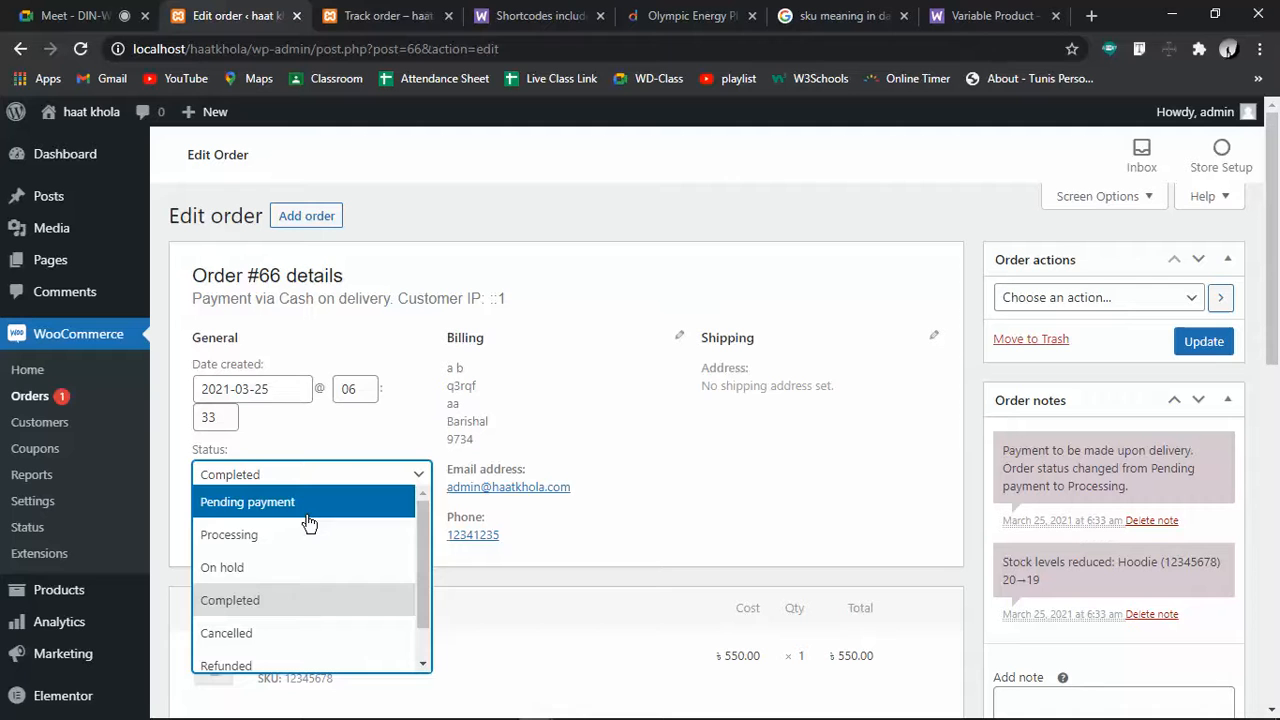
left_click(302, 604)
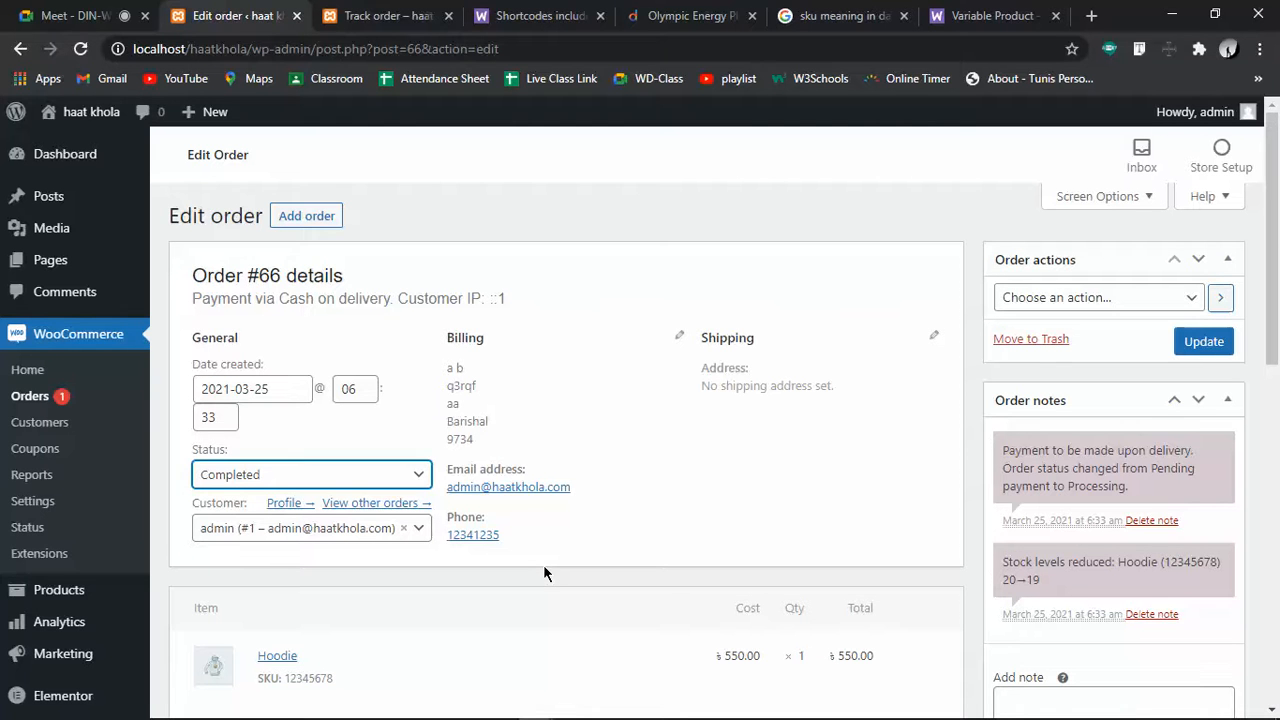
left_click(1194, 340)
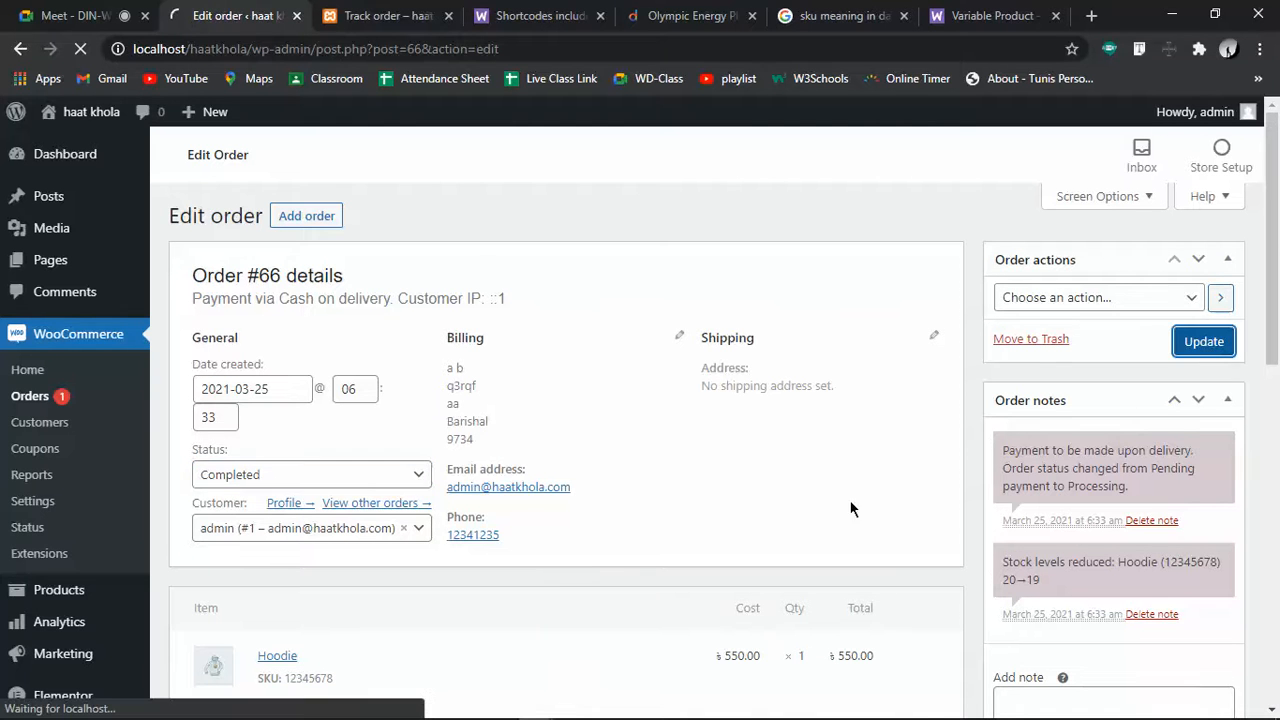
Return to the storefront's Track order page for order #66
scroll(731, 548, "down", 3)
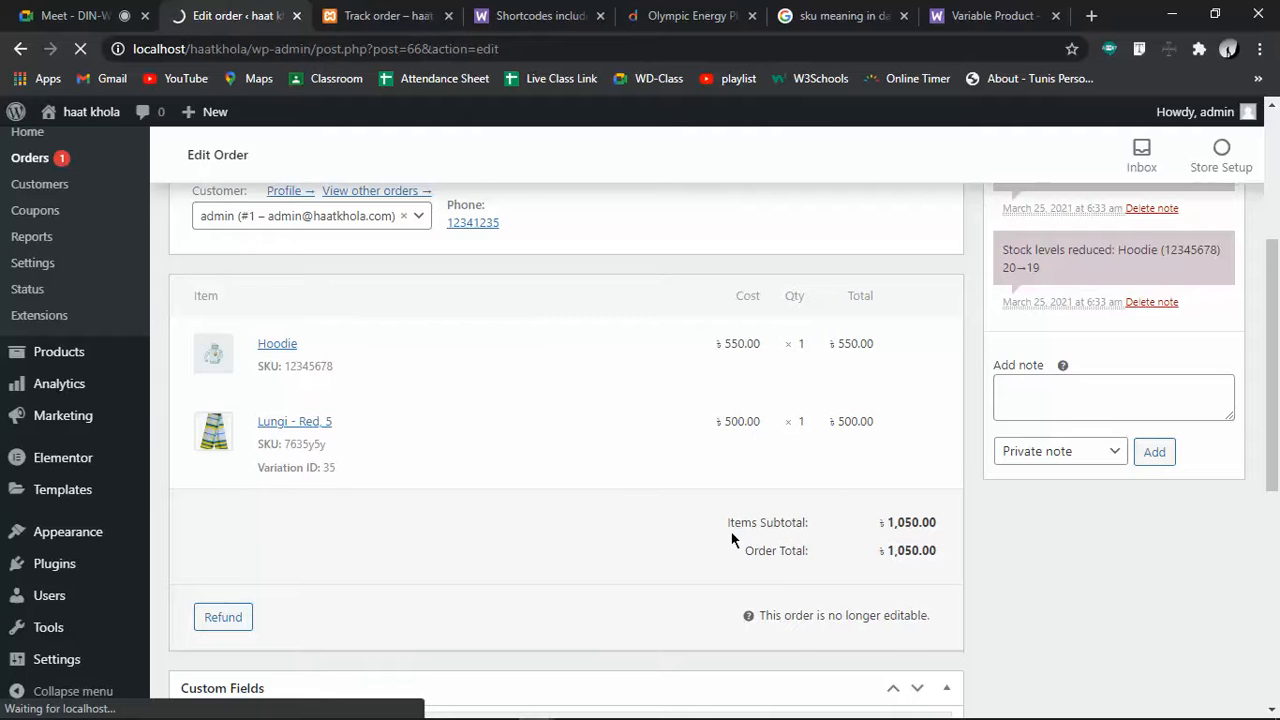
scroll(731, 540, "up", 3)
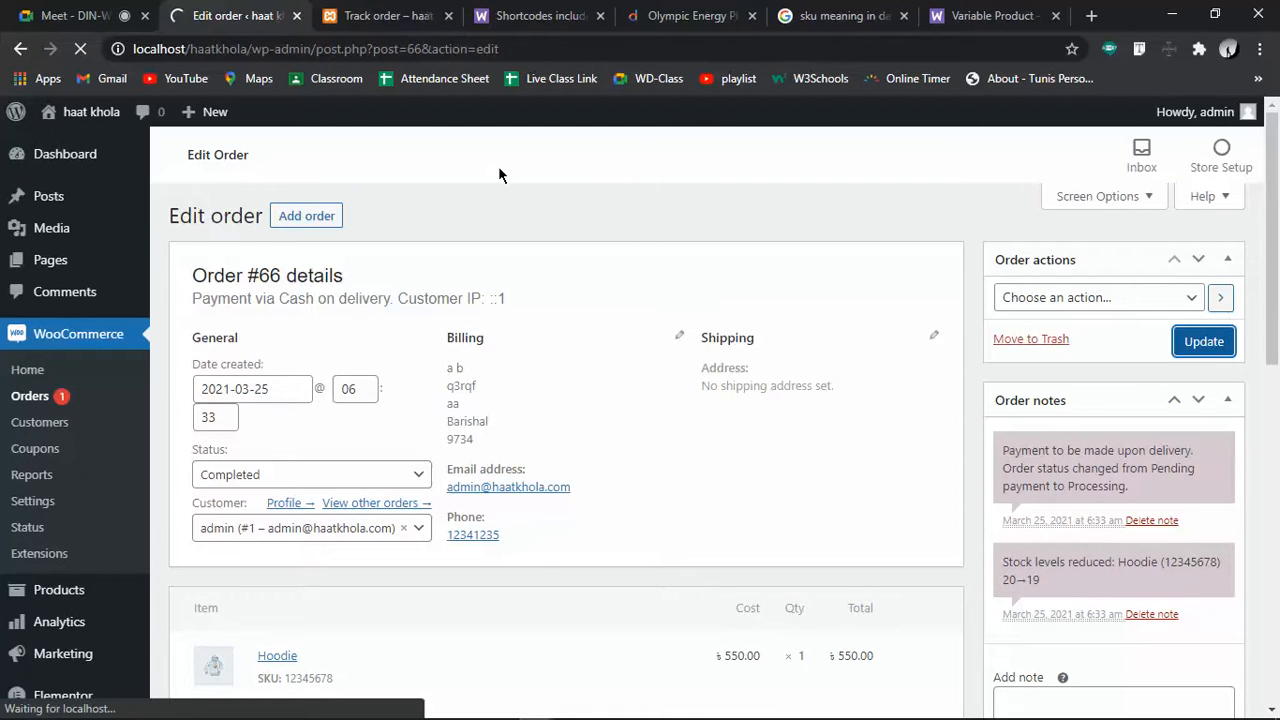
left_click(382, 15)
scroll(281, 456, "up", 4)
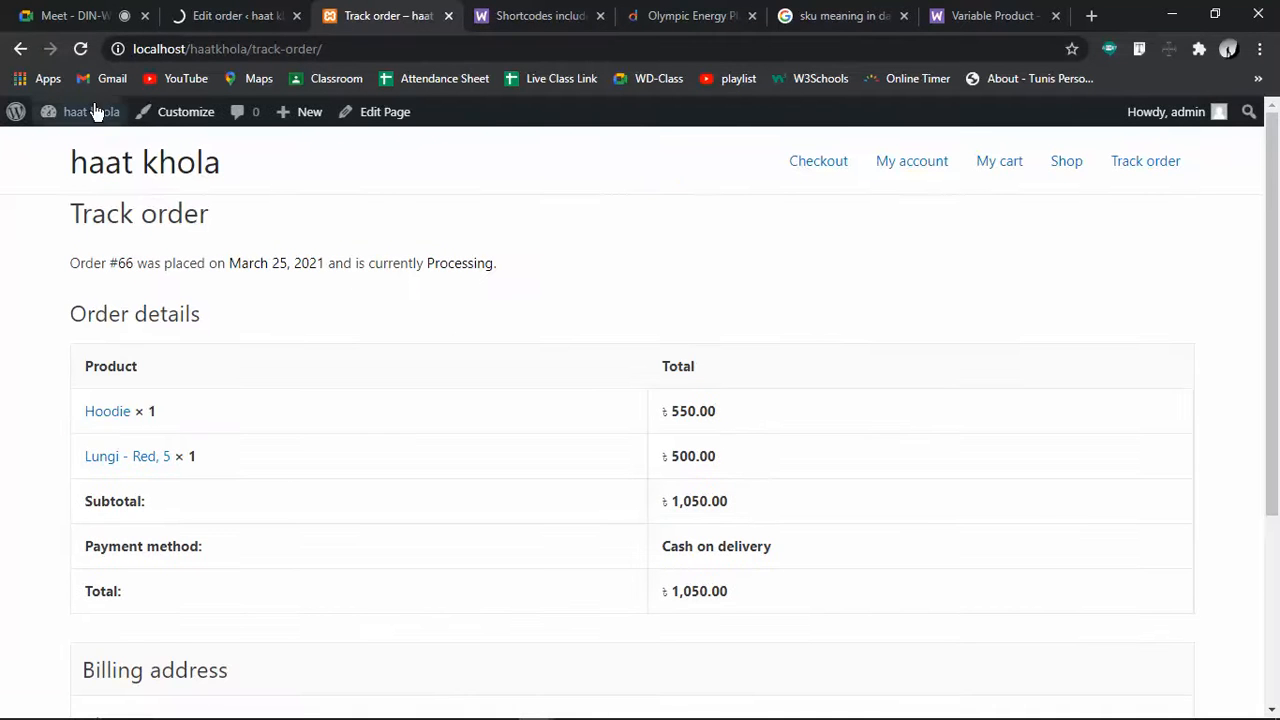
Reload the tracking results to see order #66 now marked Completed
left_click(80, 50)
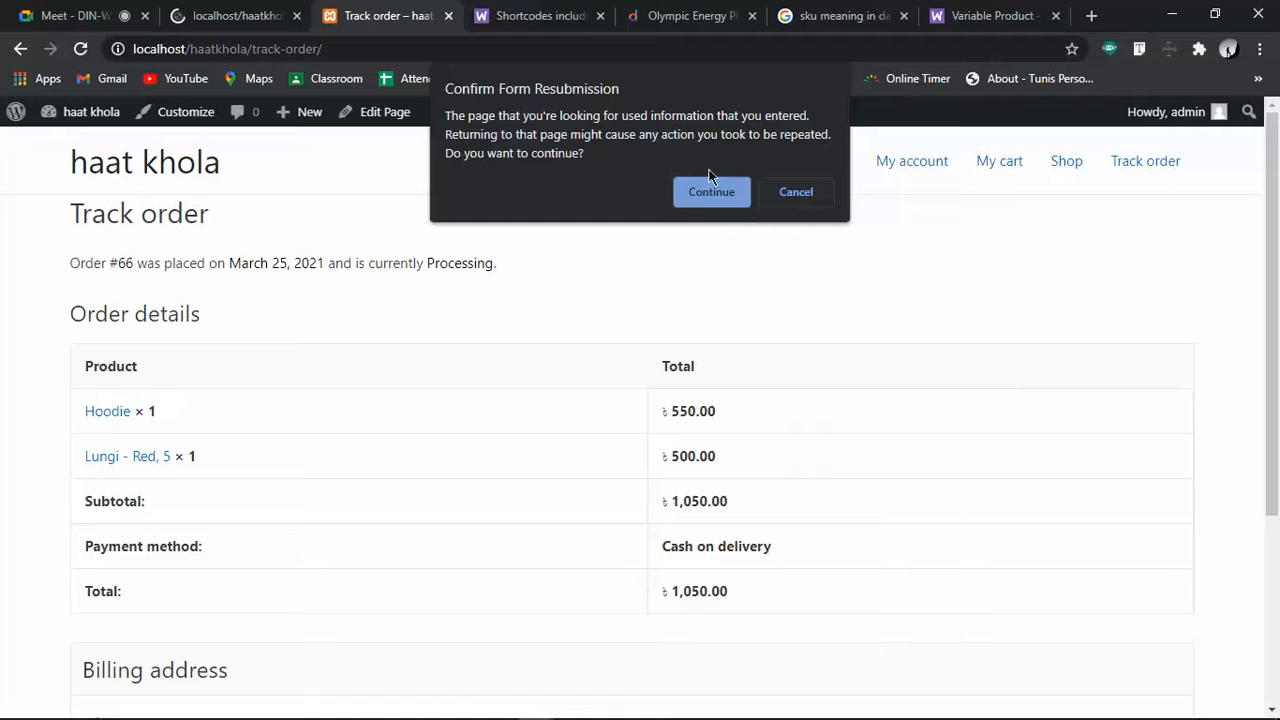
left_click(703, 197)
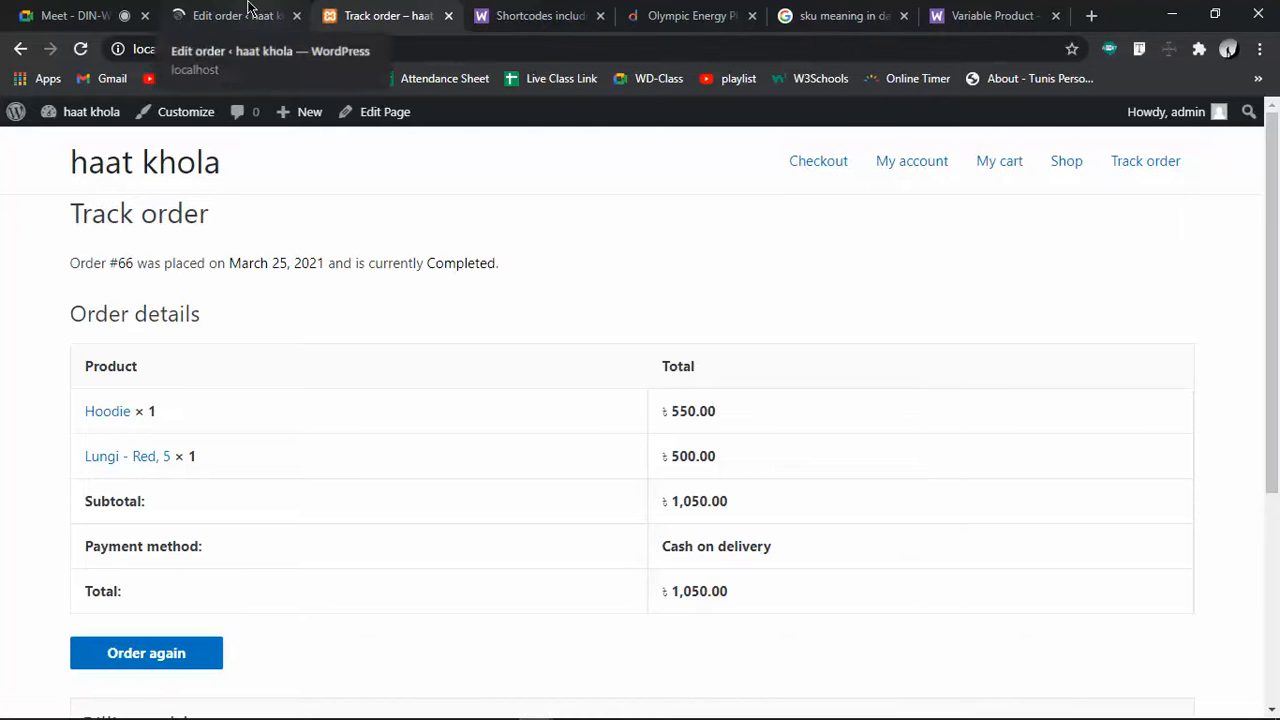
left_click_drag(385, 262, 369, 263)
left_click(753, 247)
Go to the My account dashboard from the site navigation
left_click(911, 172)
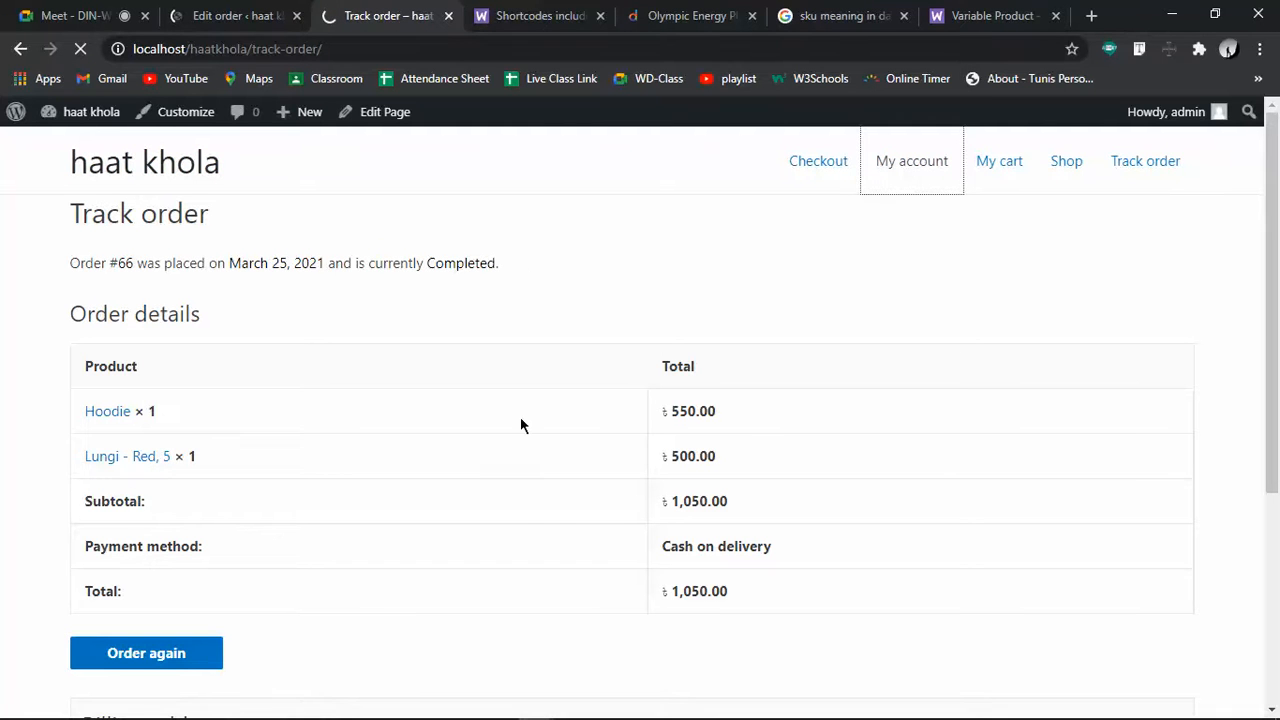
scroll(520, 416, "down", 4)
scroll(520, 416, "up", 4)
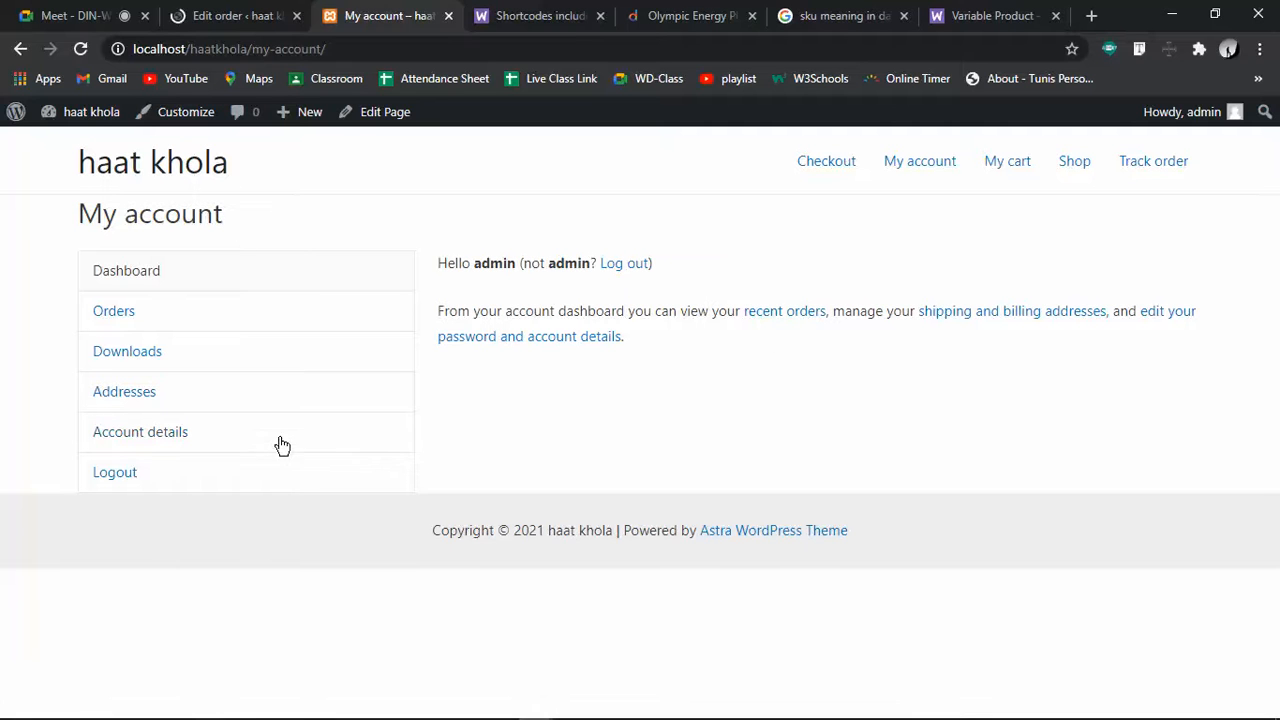
View My account Orders showing #66 as Completed, then the Downloads page
left_click(114, 313)
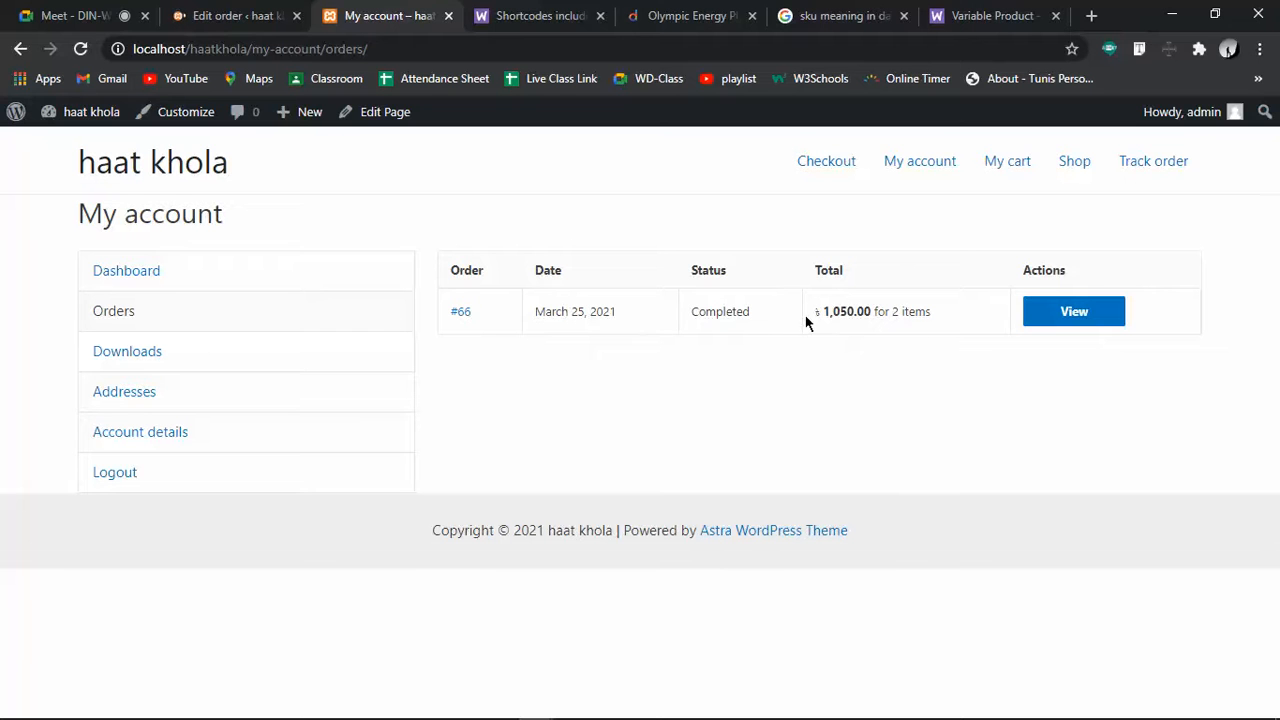
double_click(718, 313)
left_click(691, 387)
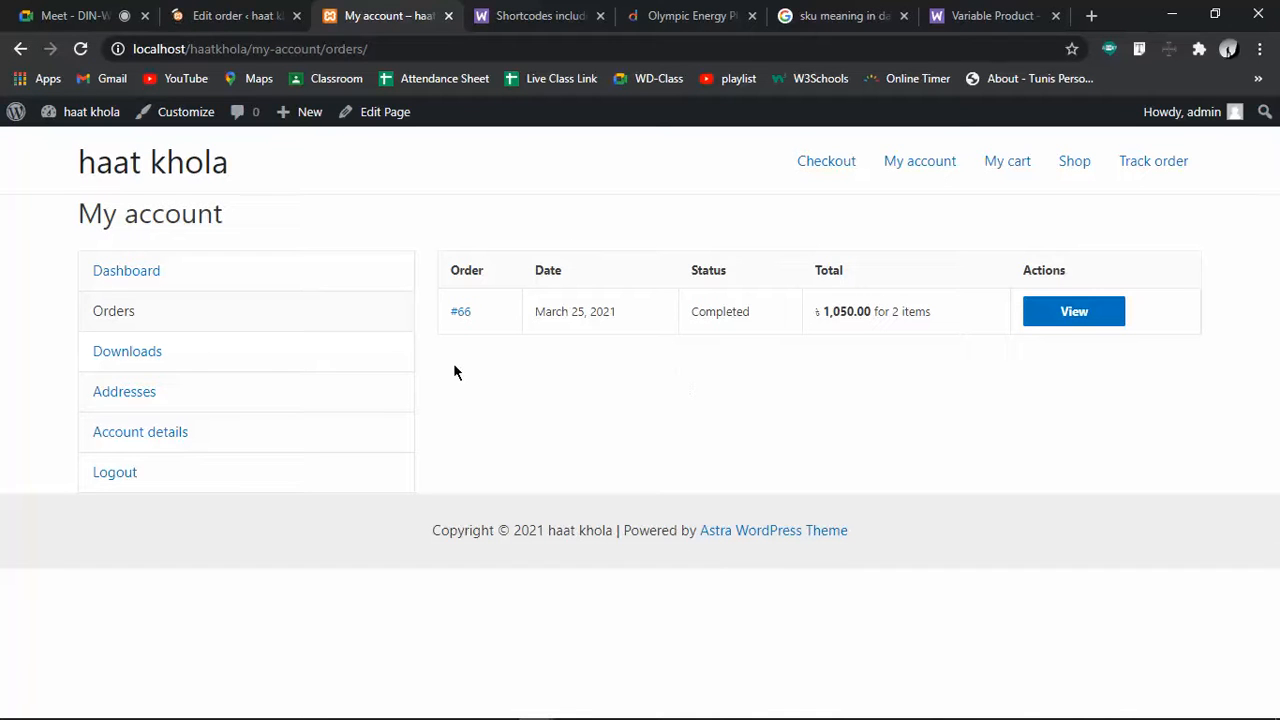
left_click(82, 358)
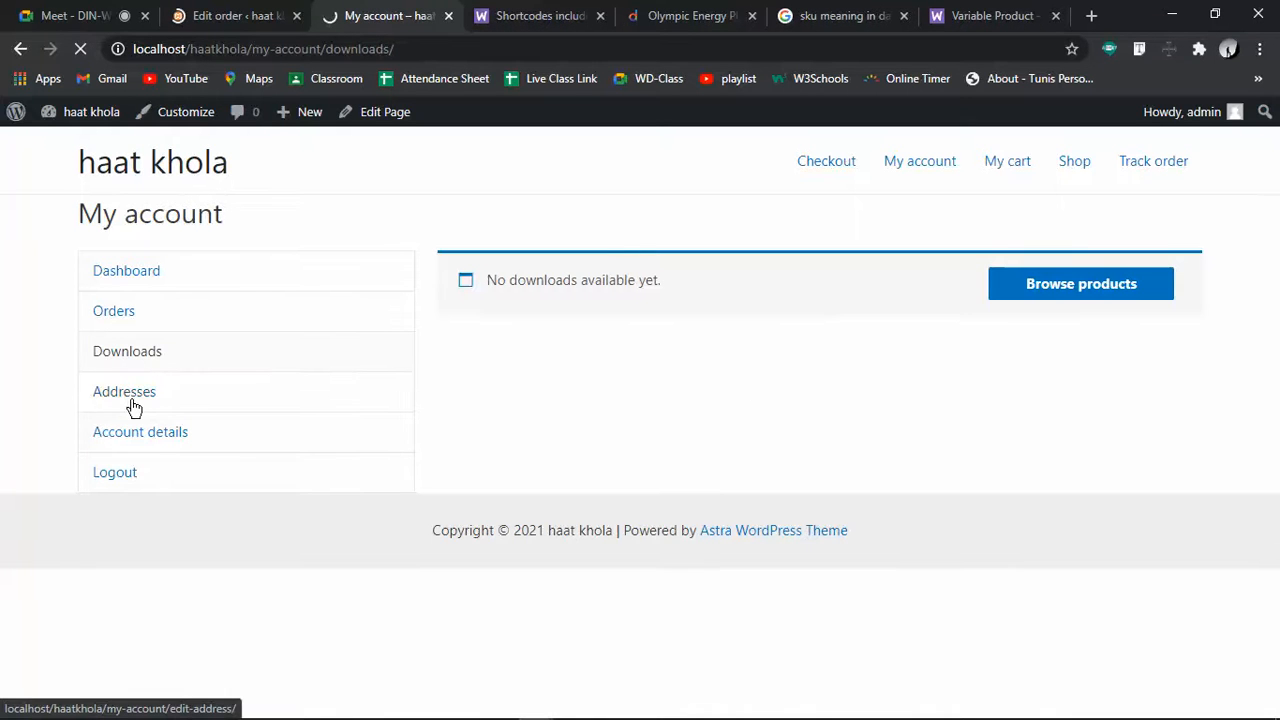
Review the saved billing address and open the empty shipping address form
left_click(133, 407)
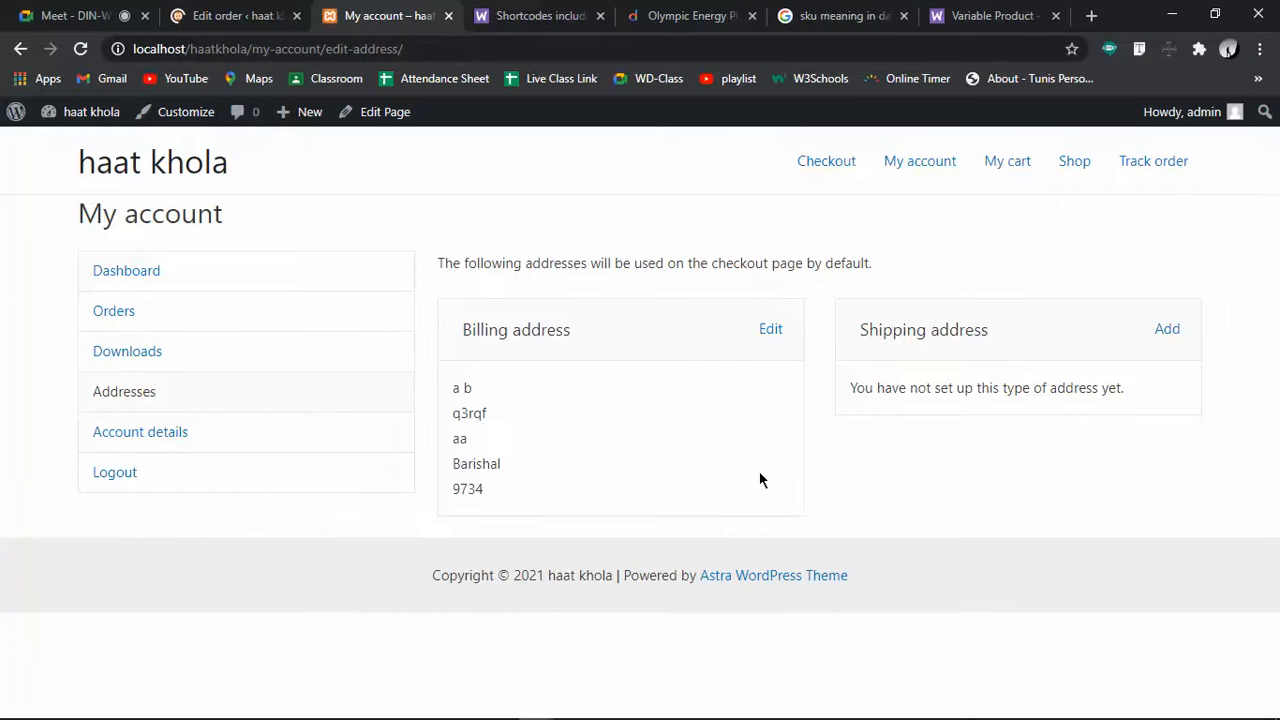
left_click_drag(453, 388, 514, 493)
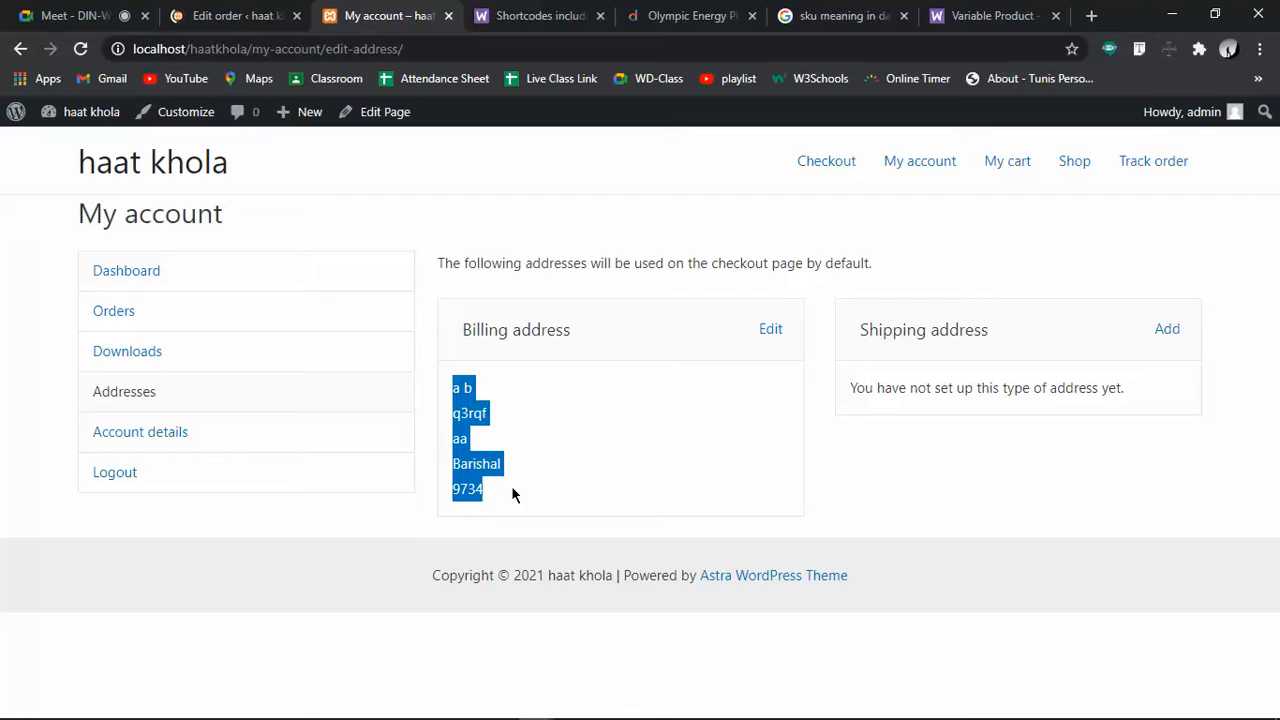
left_click(567, 479)
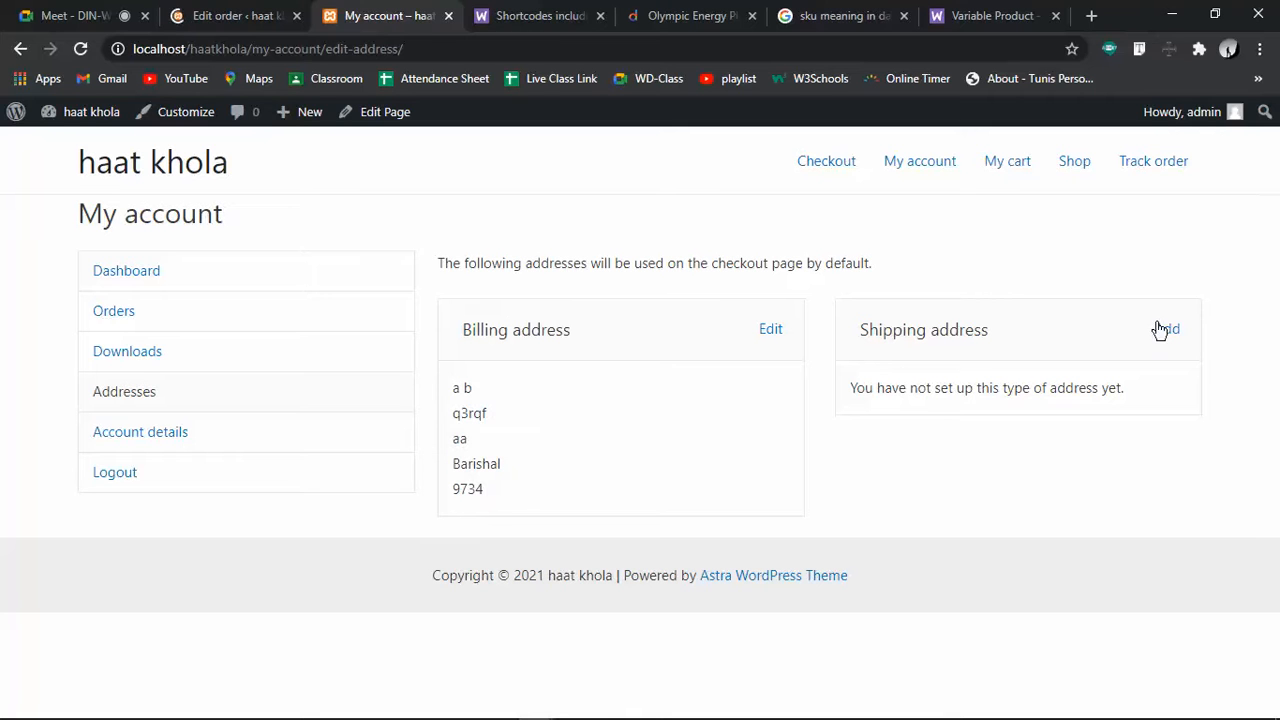
left_click(1168, 332)
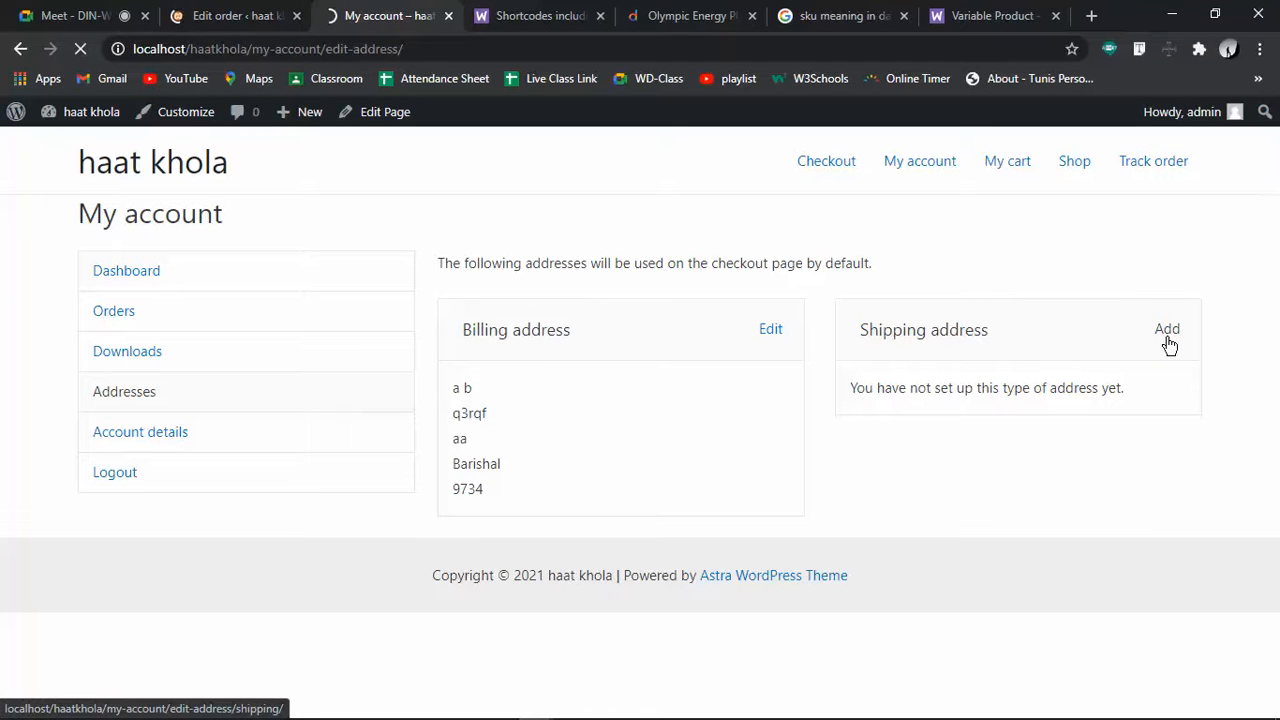
left_click(1166, 343)
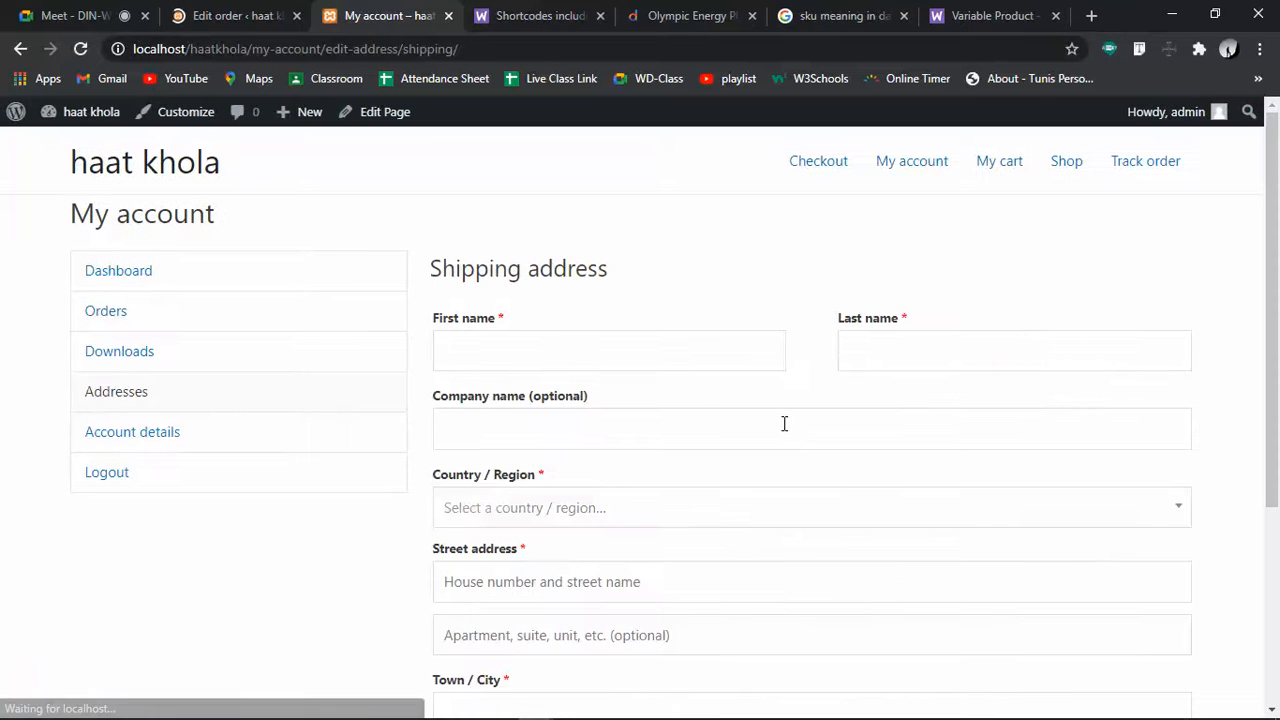
Look over the shipping form, Account details and cart, then return to order #66's admin tab
scroll(704, 399, "down", 3)
scroll(703, 393, "up", 3)
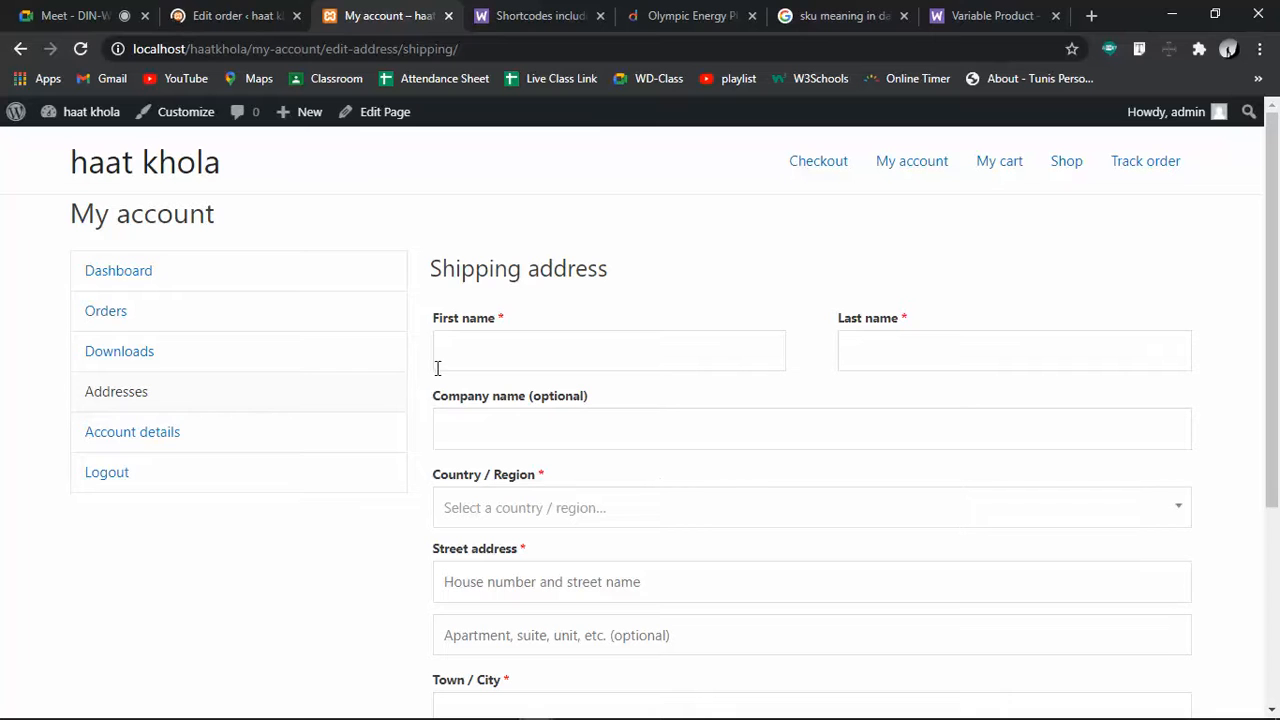
left_click(172, 432)
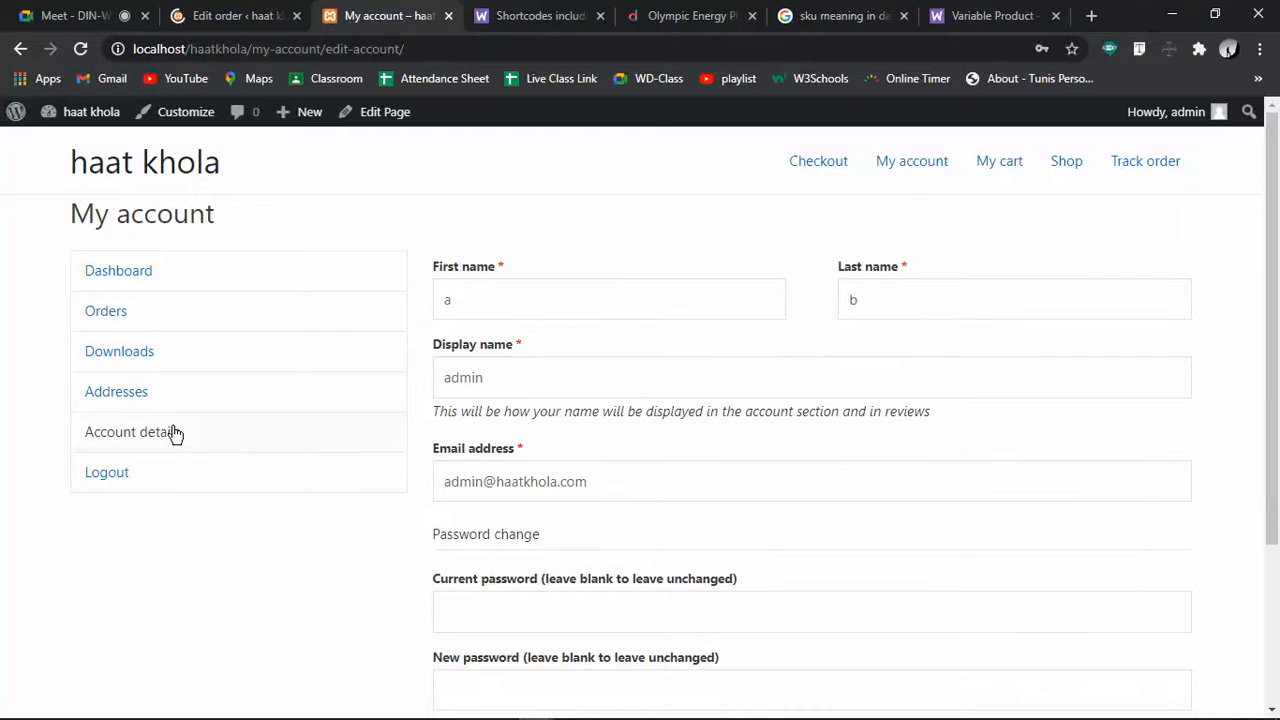
scroll(774, 577, "down", 2)
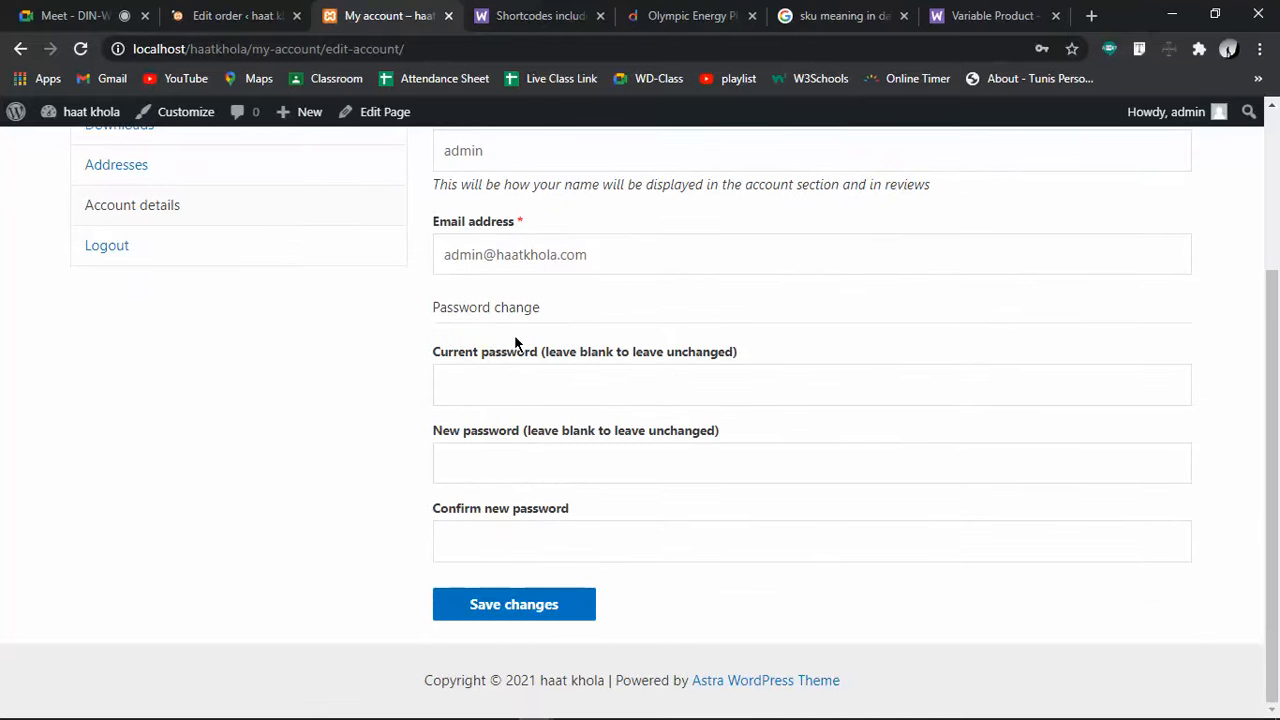
scroll(232, 458, "up", 2)
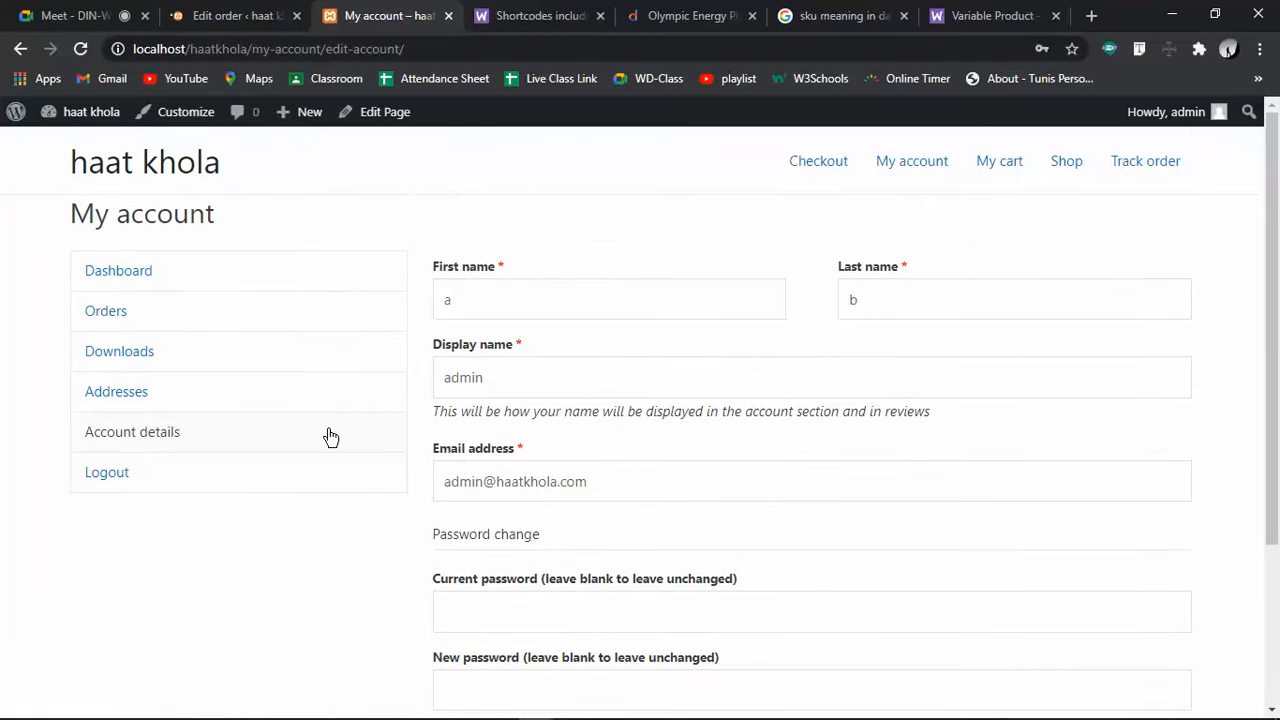
left_click(996, 170)
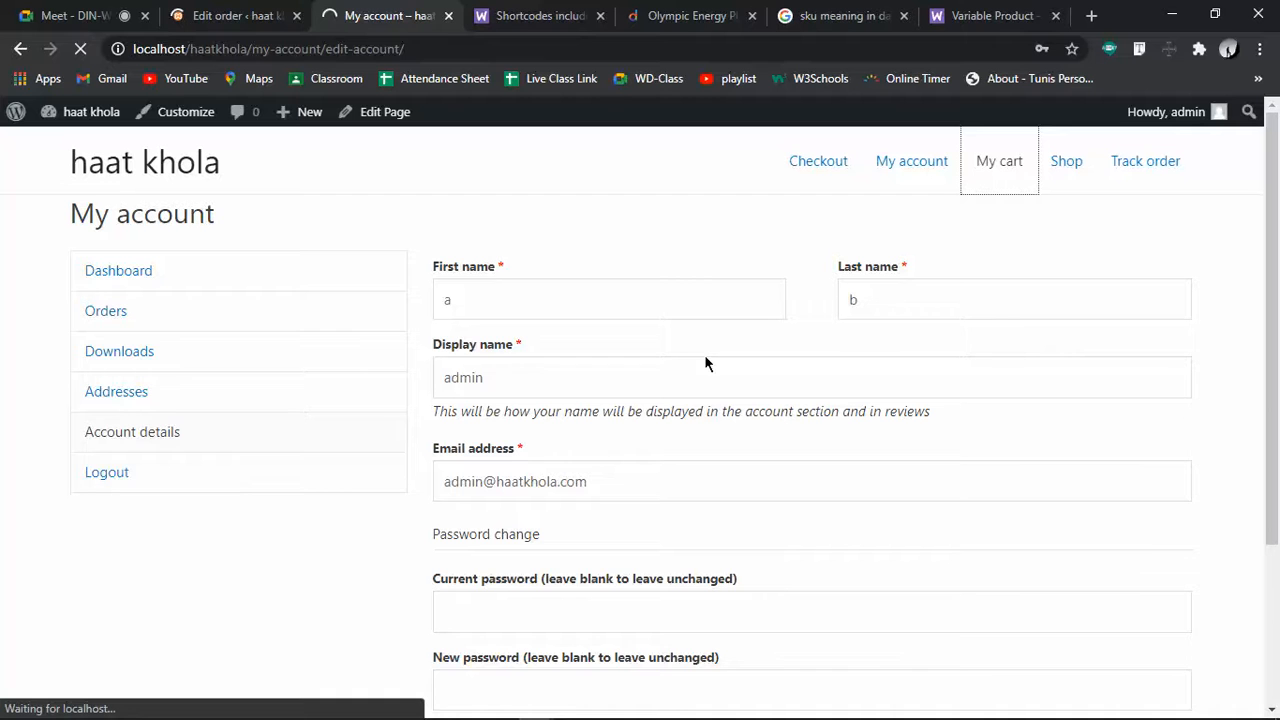
left_click(268, 8)
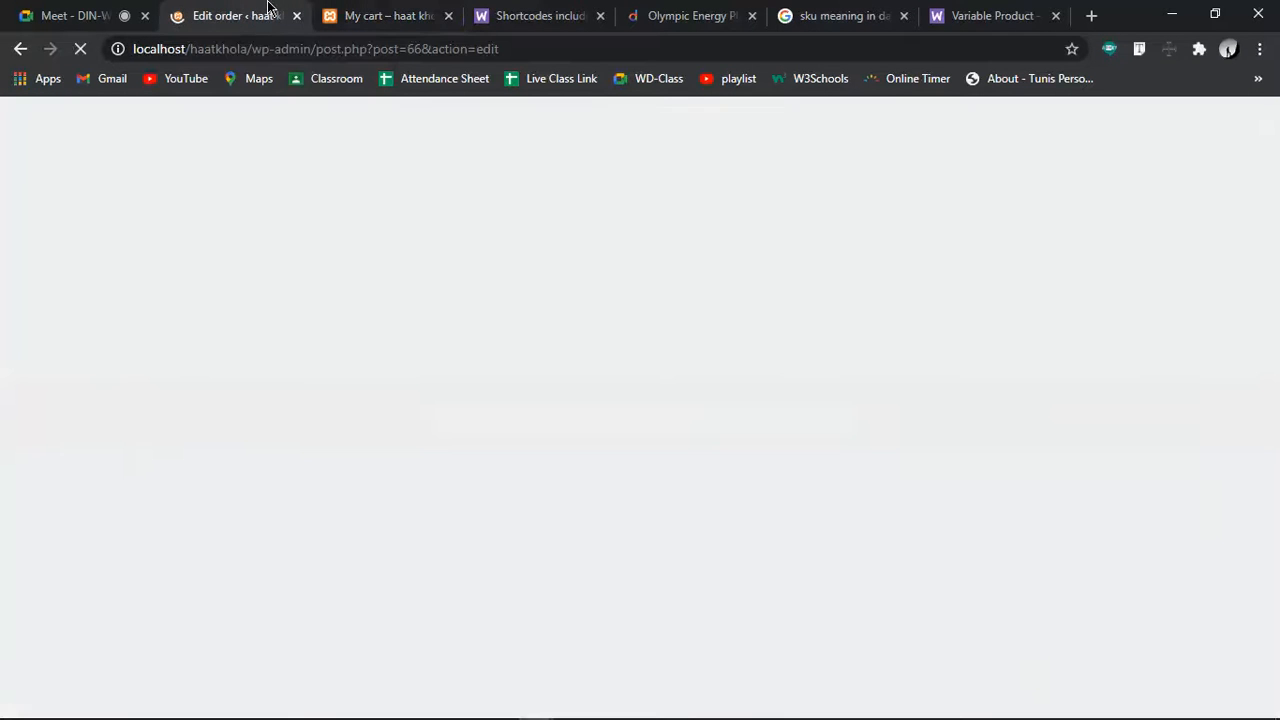
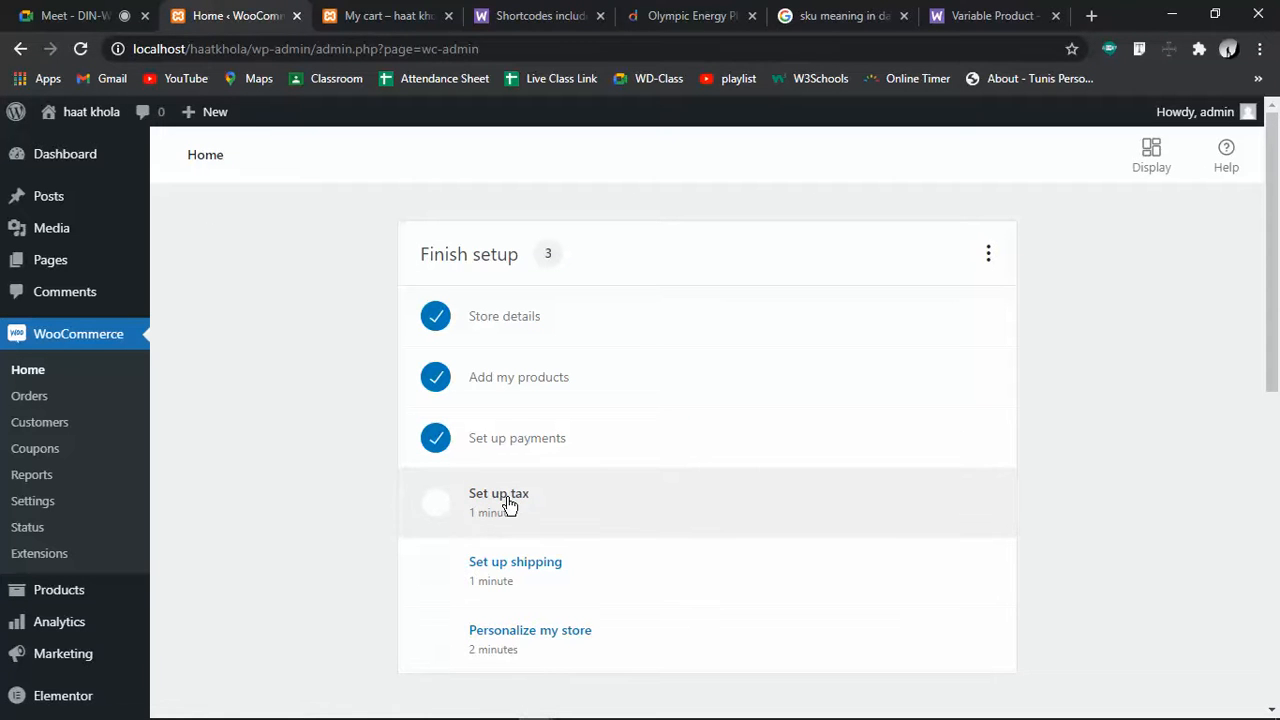
Enable tax rates from the Set up tax task, add no standard rates, and return to WooCommerce Home
left_click(508, 503)
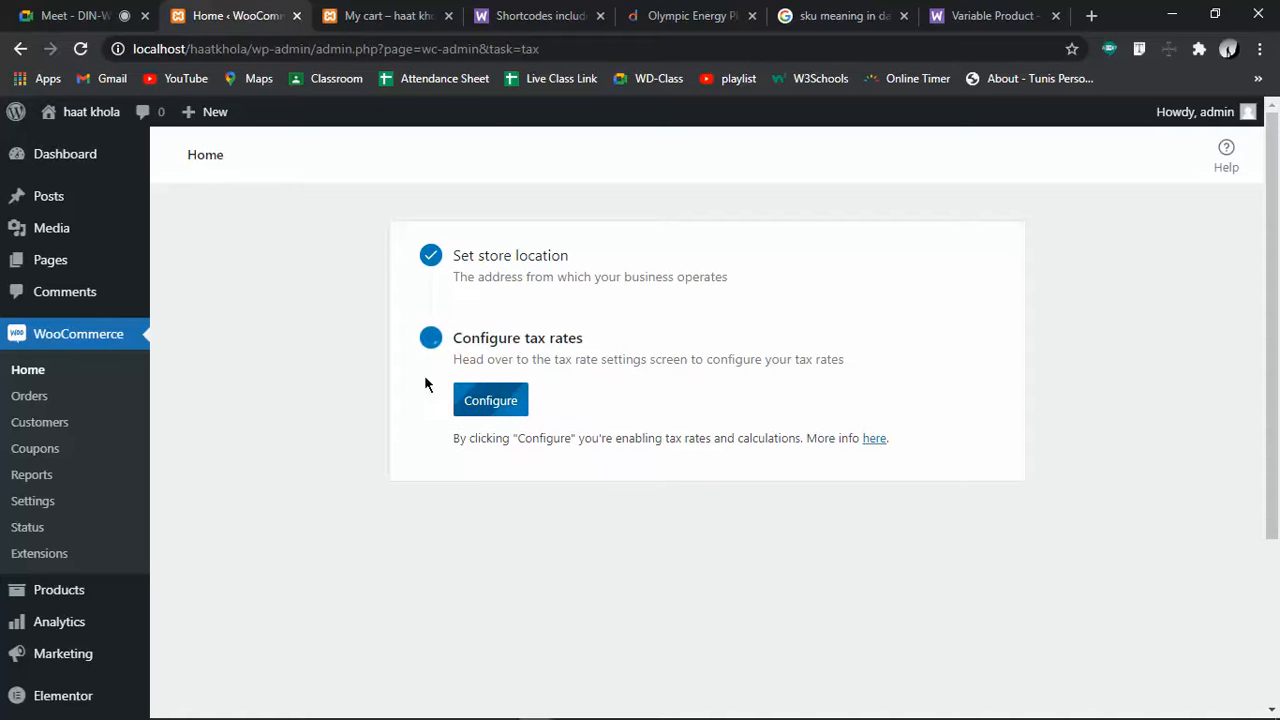
left_click(491, 400)
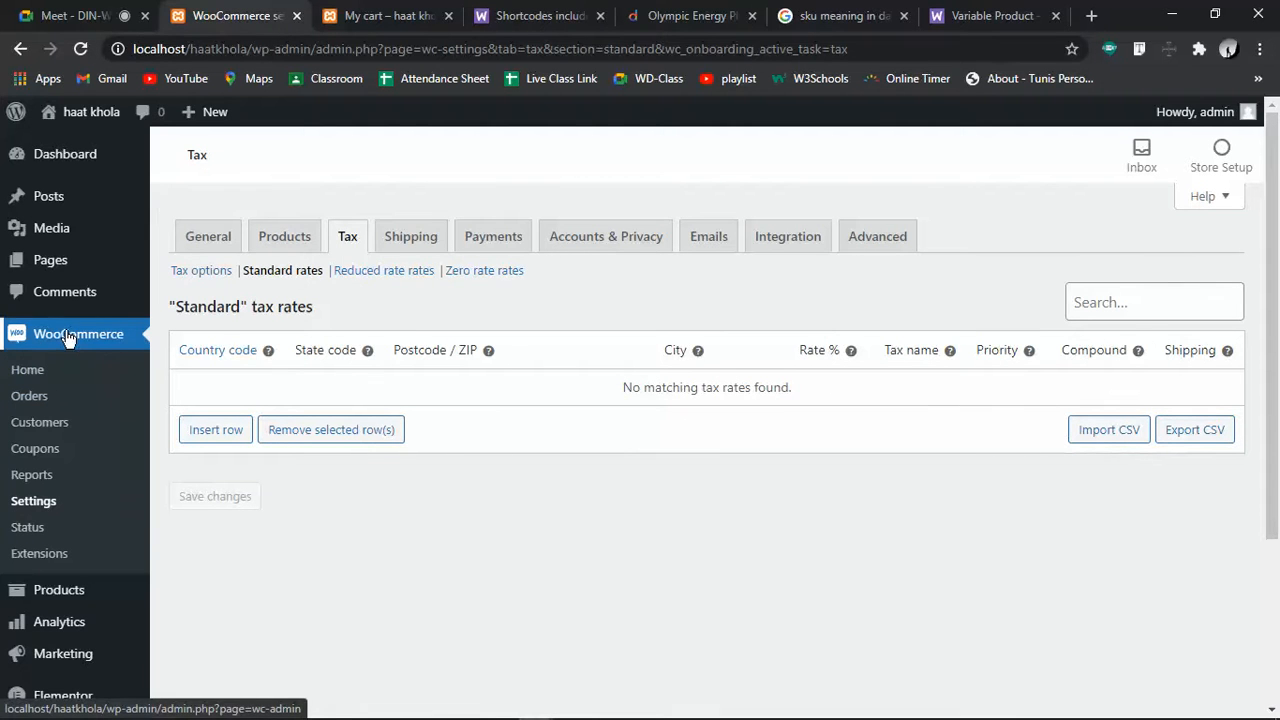
left_click(27, 371)
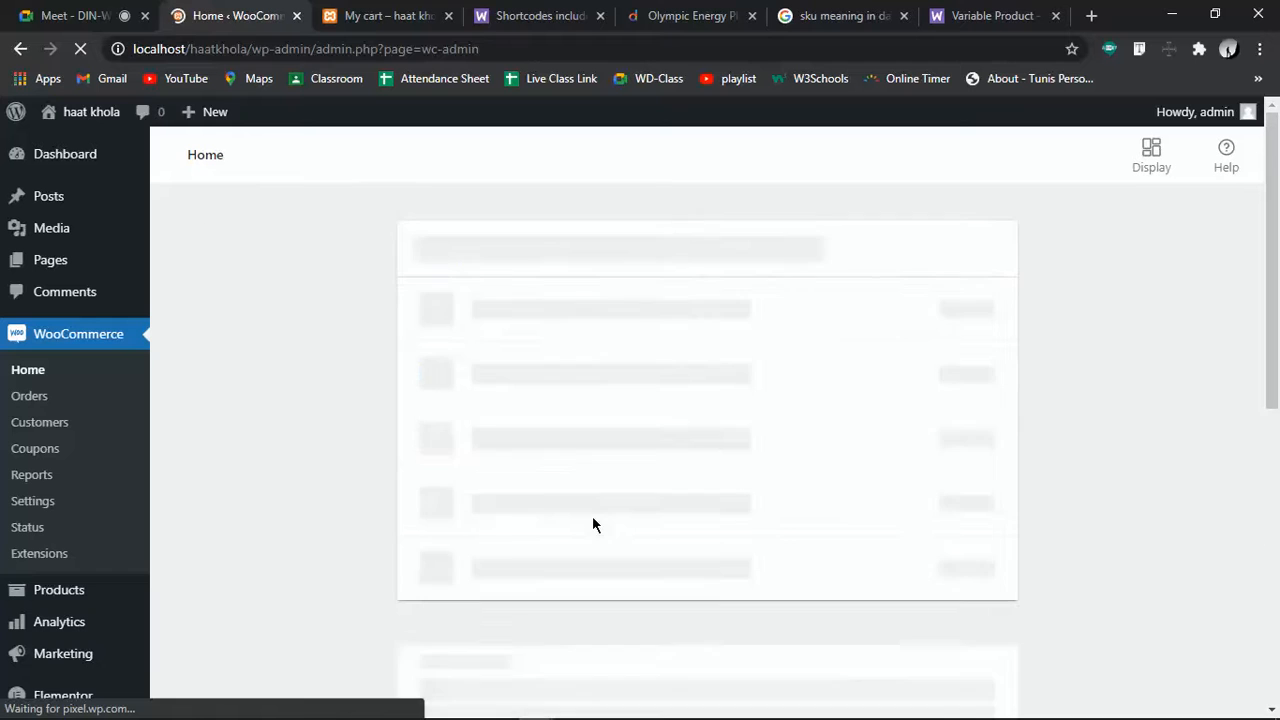
In the shipping setup task, change the Bangladesh shipping cost from 0.00 to 100
left_click(511, 566)
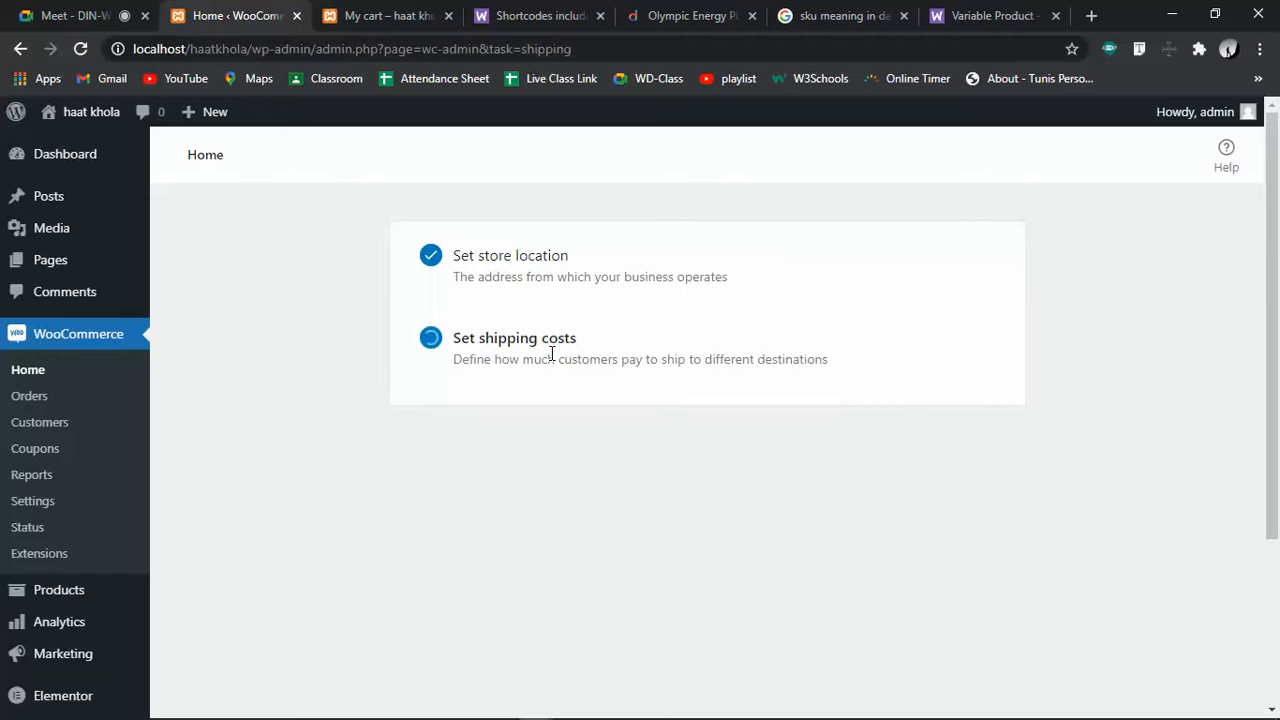
left_click_drag(460, 256, 866, 289)
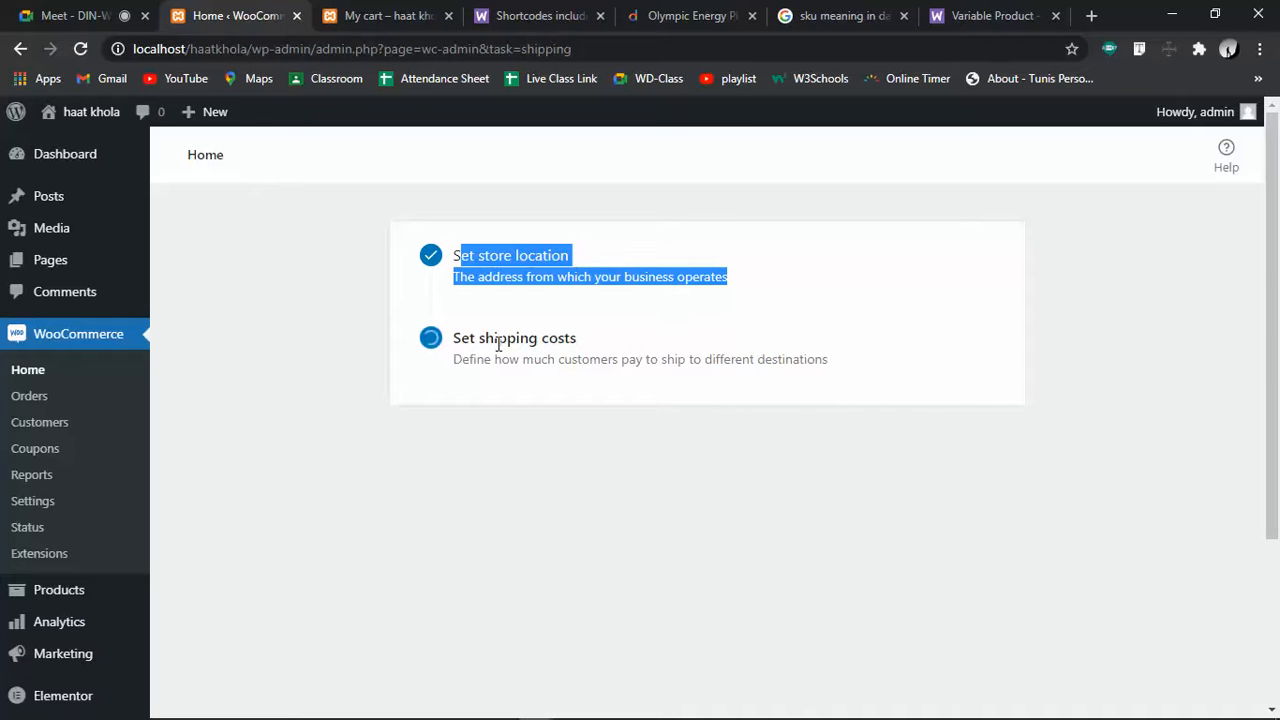
left_click(552, 471)
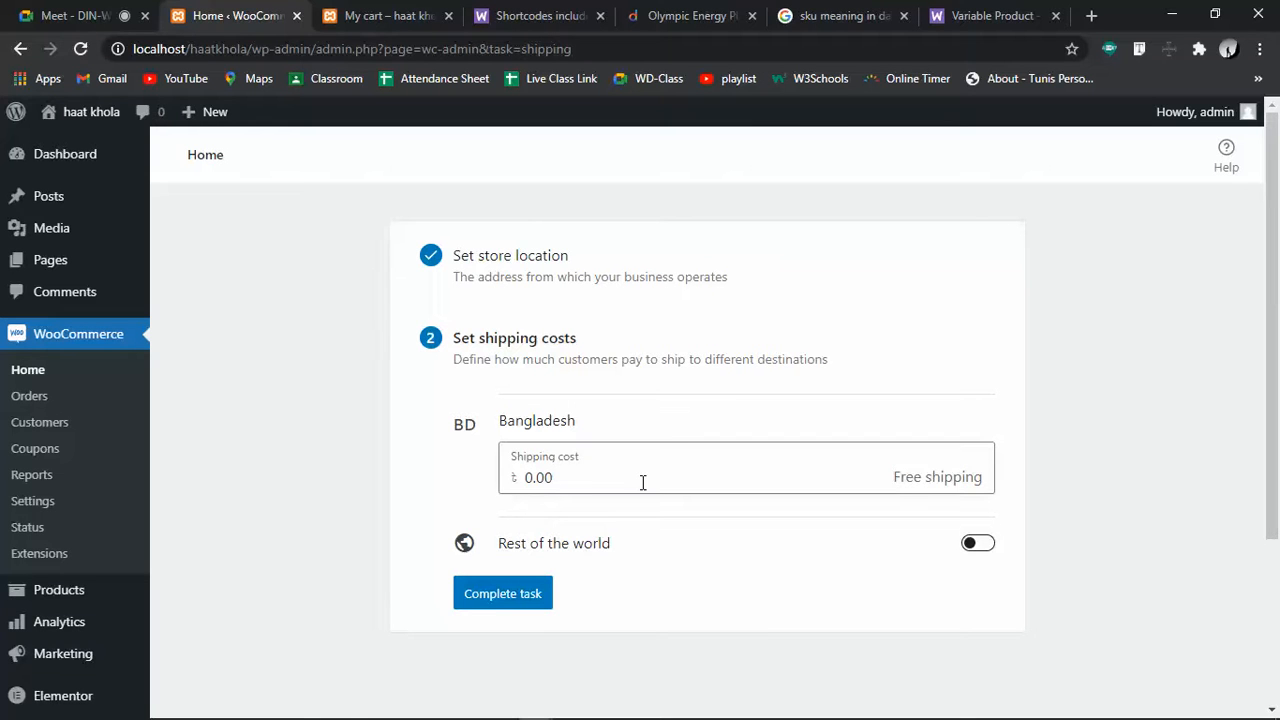
left_click(587, 477)
left_click_drag(587, 477, 510, 487)
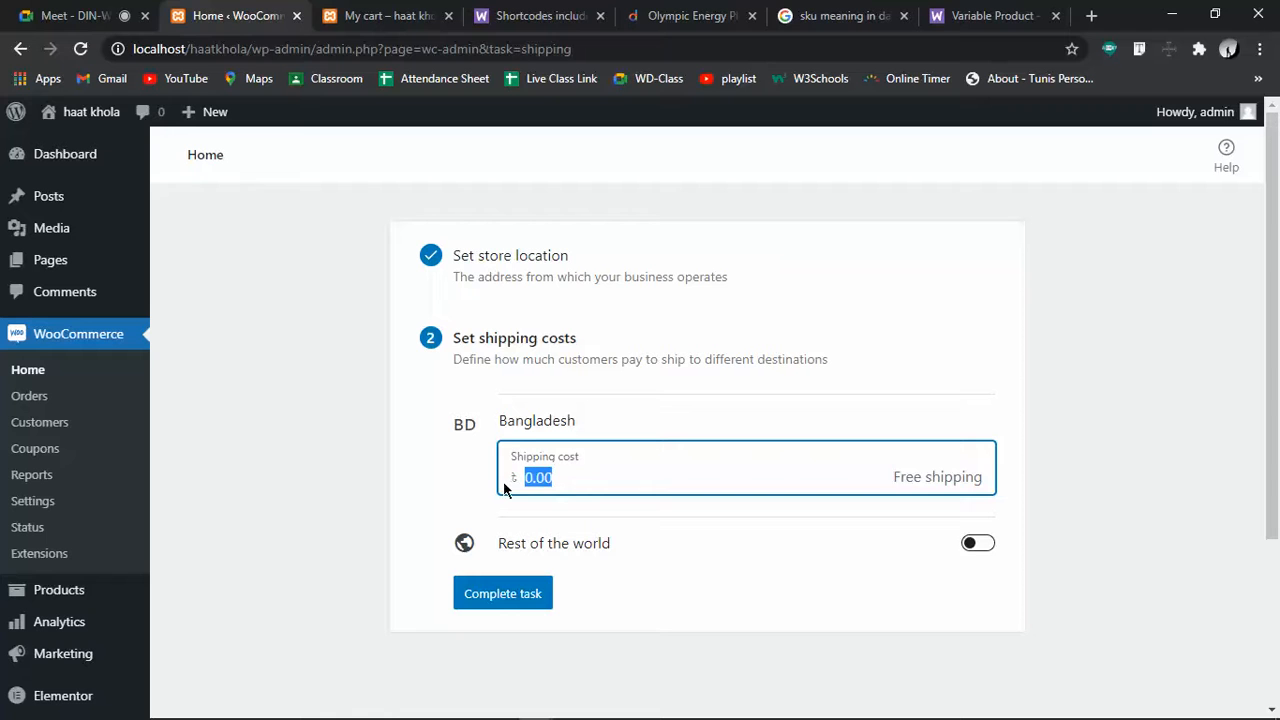
type("100")
Leave rest-of-world shipping off and mark the shipping task complete
left_click(993, 543)
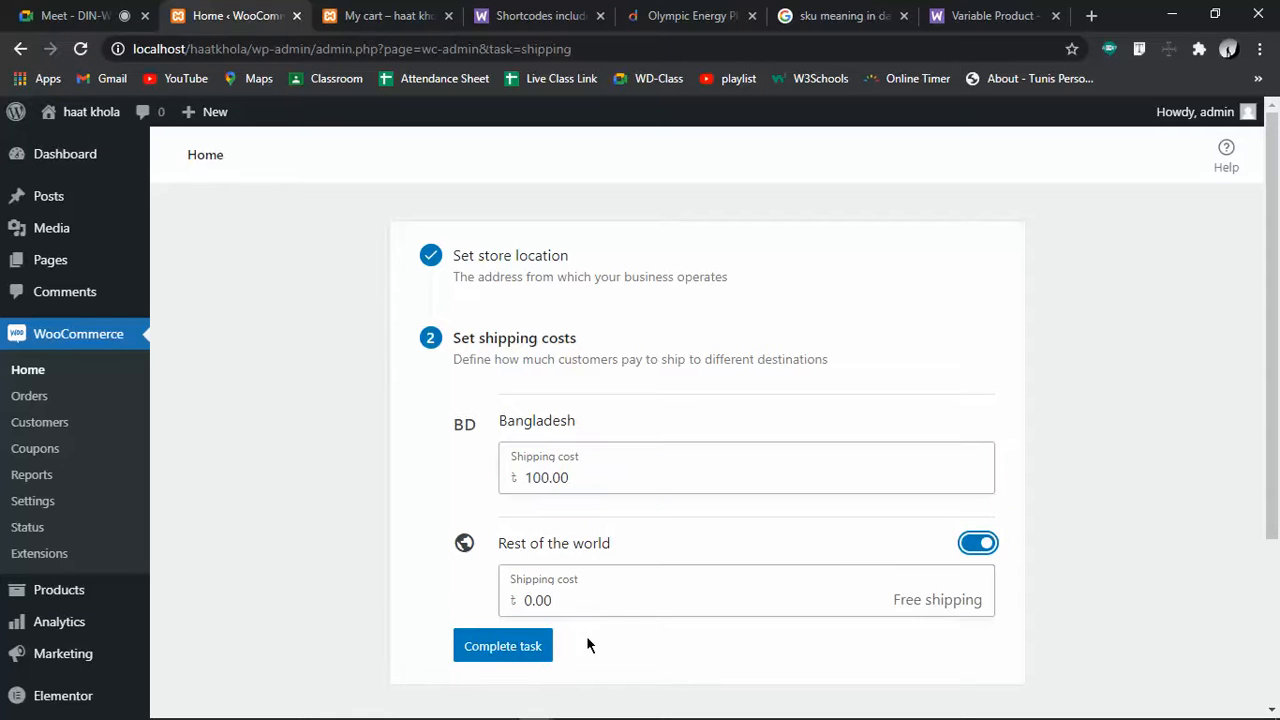
left_click(980, 545)
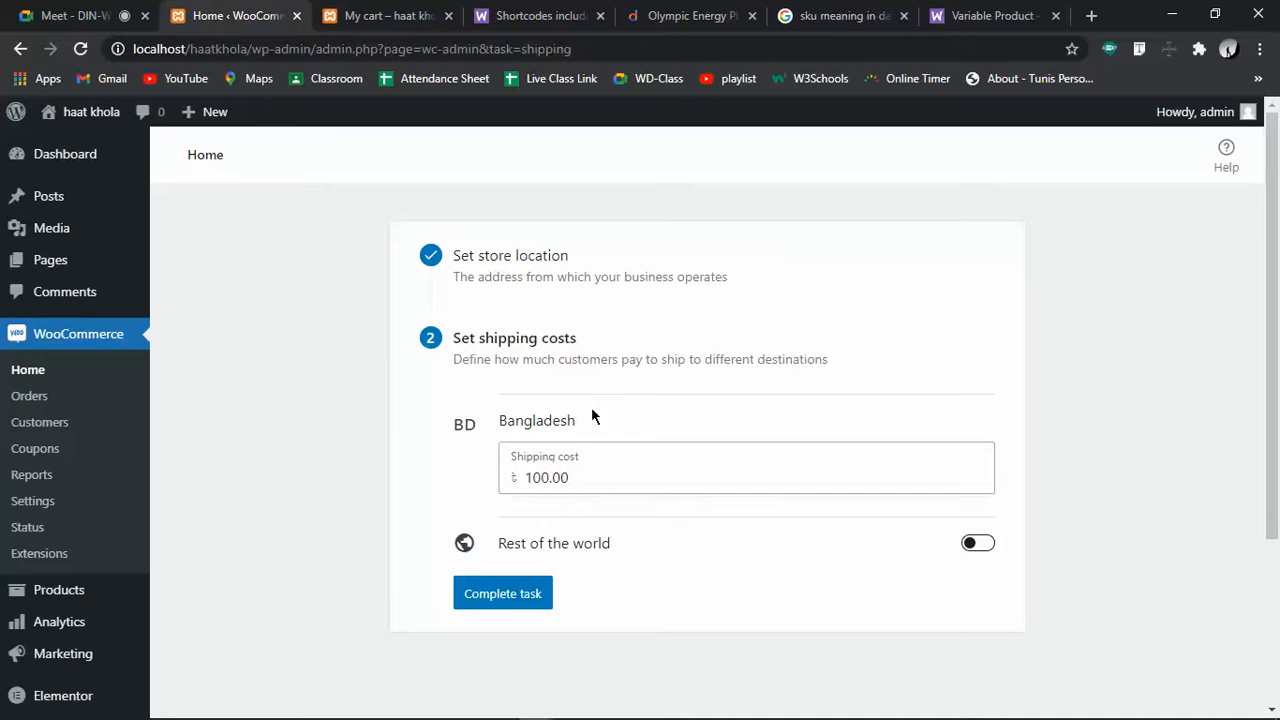
left_click(486, 600)
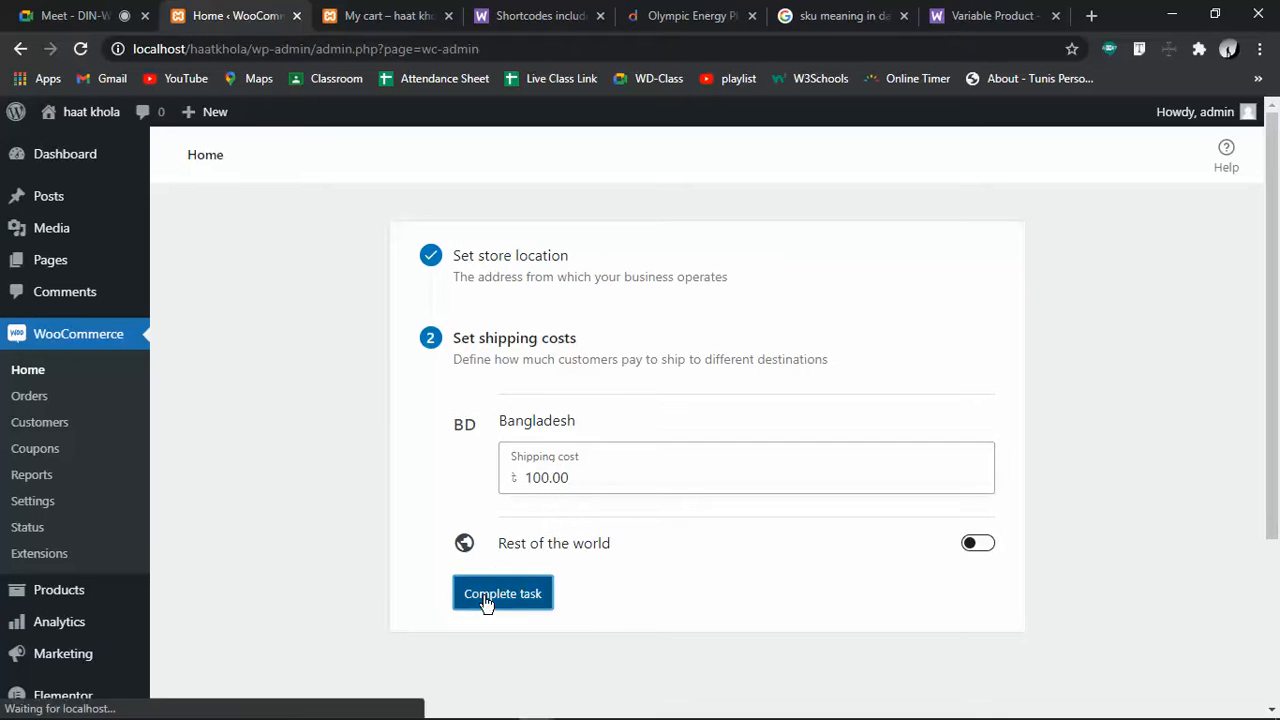
scroll(703, 506, "down", 3)
scroll(703, 506, "up", 3)
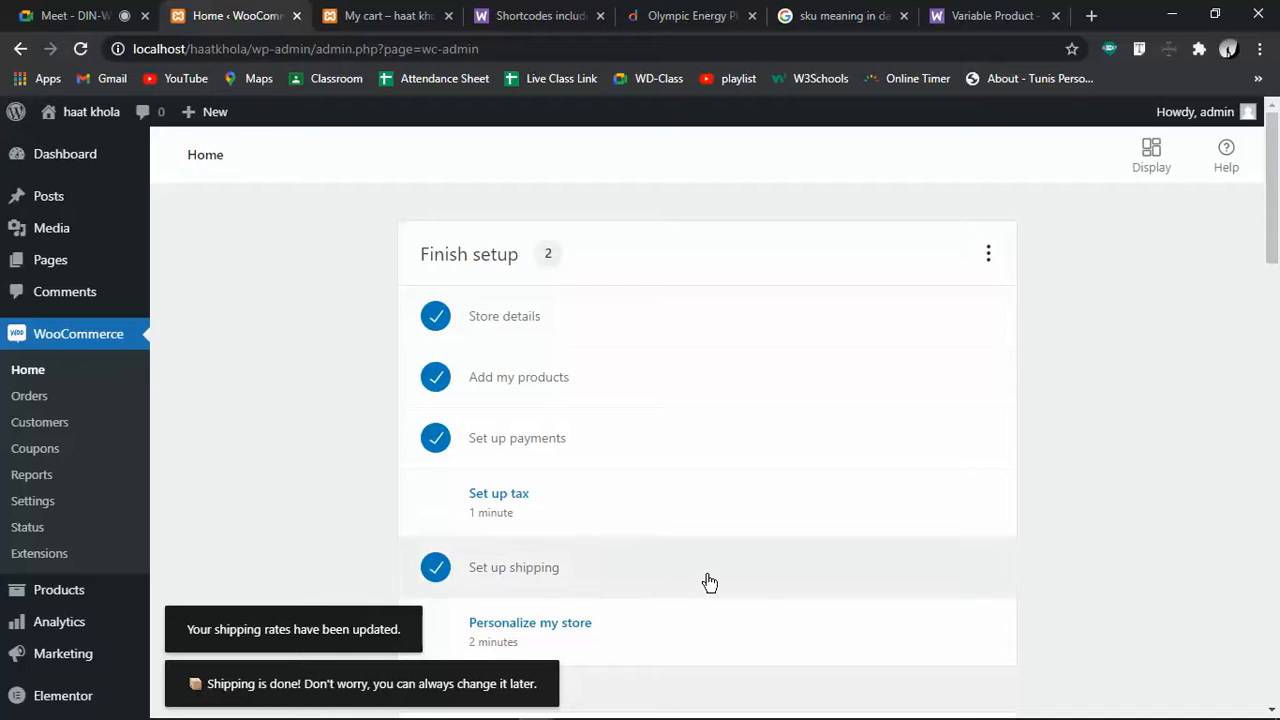
scroll(710, 582, "down", 2)
scroll(715, 581, "down", 1)
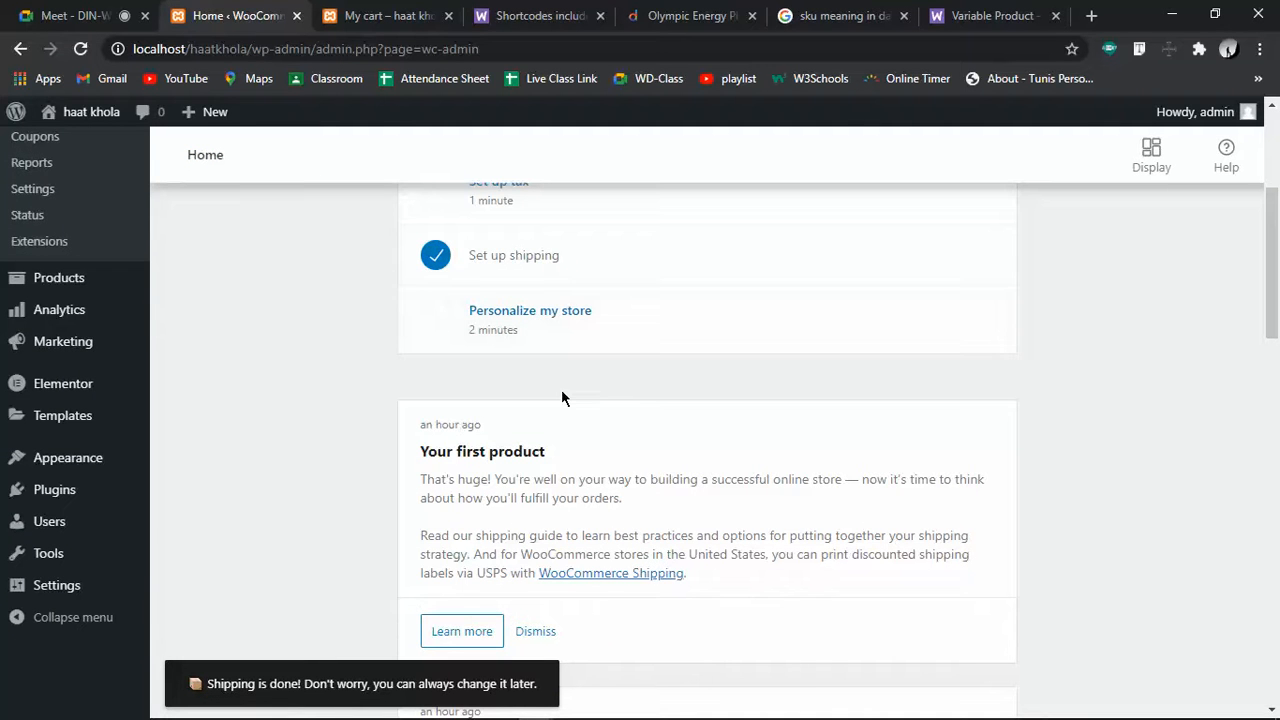
scroll(561, 392, "up", 2)
scroll(561, 392, "down", 2)
scroll(483, 437, "up", 2)
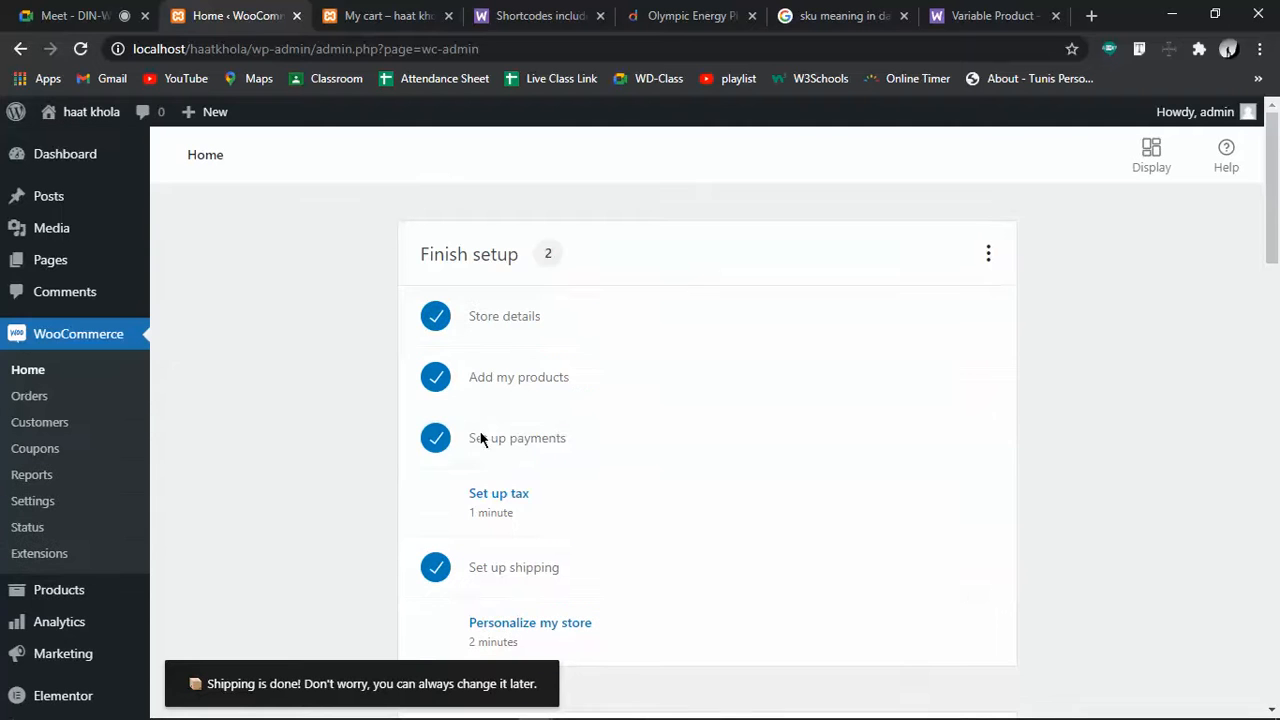
scroll(486, 461, "down", 2)
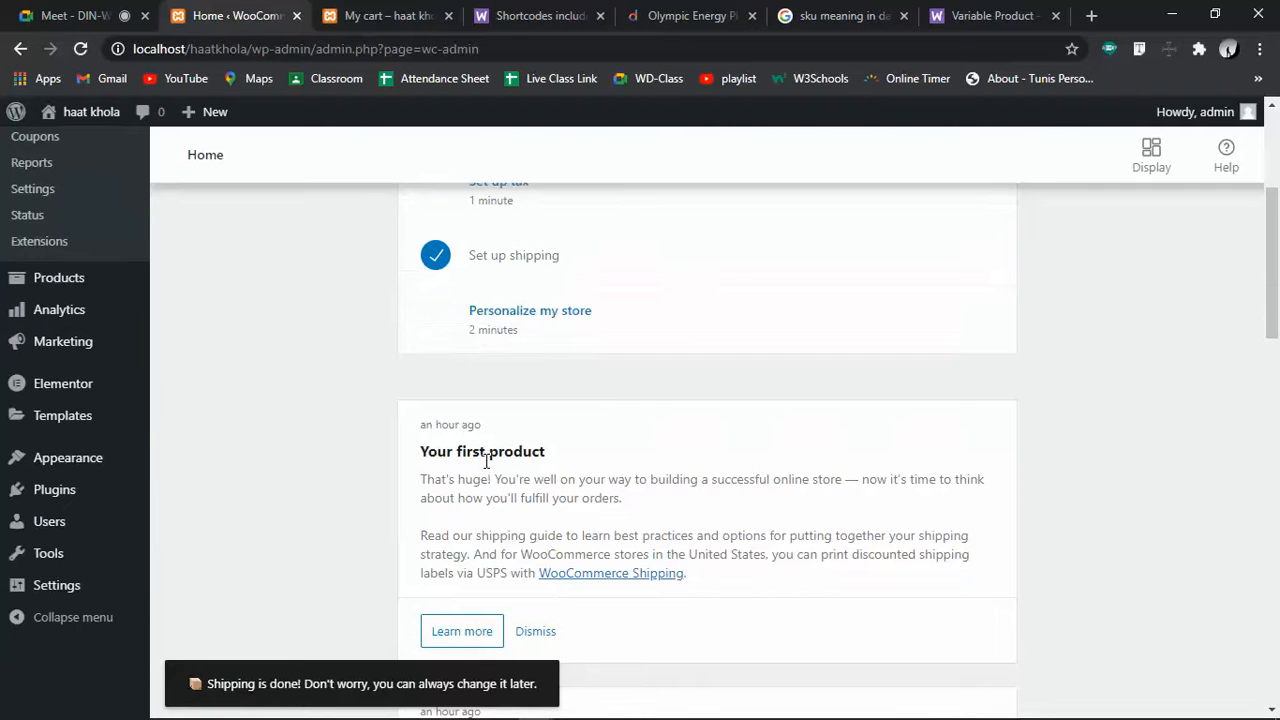
Under Personalize my store, create the custom homepage and open the media library for the logo
left_click(494, 326)
scroll(494, 326, "up", 1)
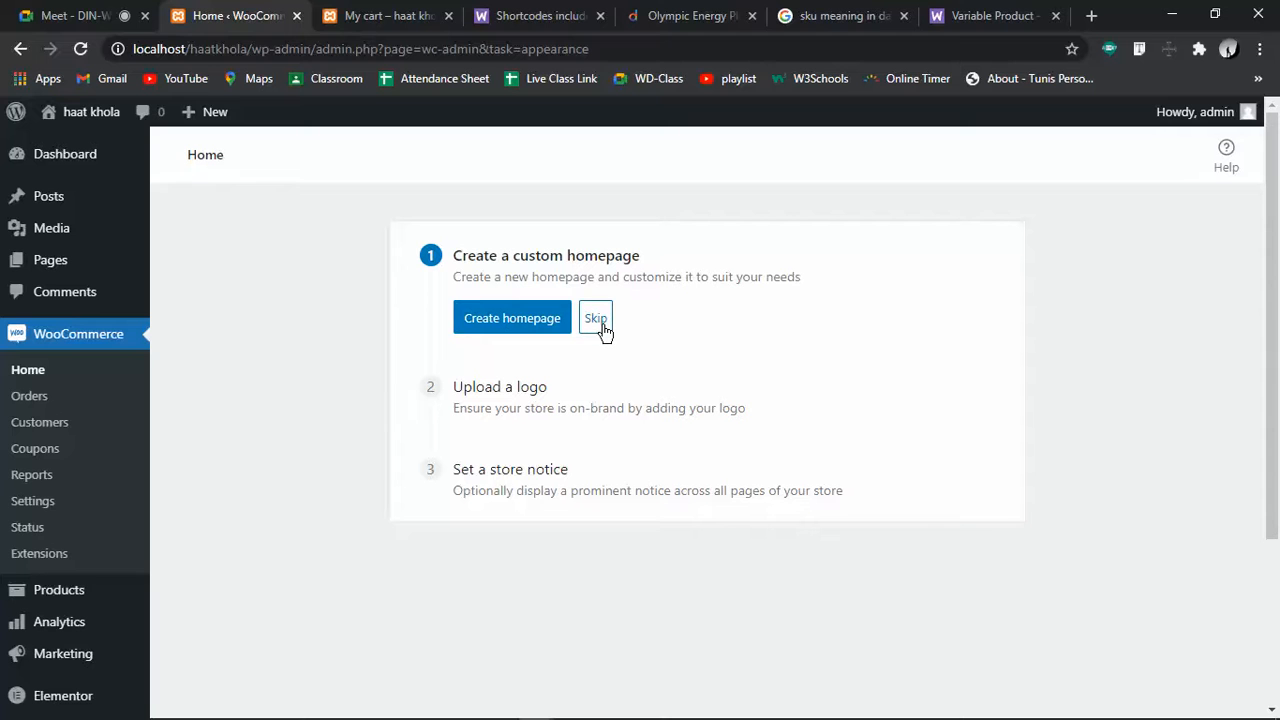
left_click(489, 330)
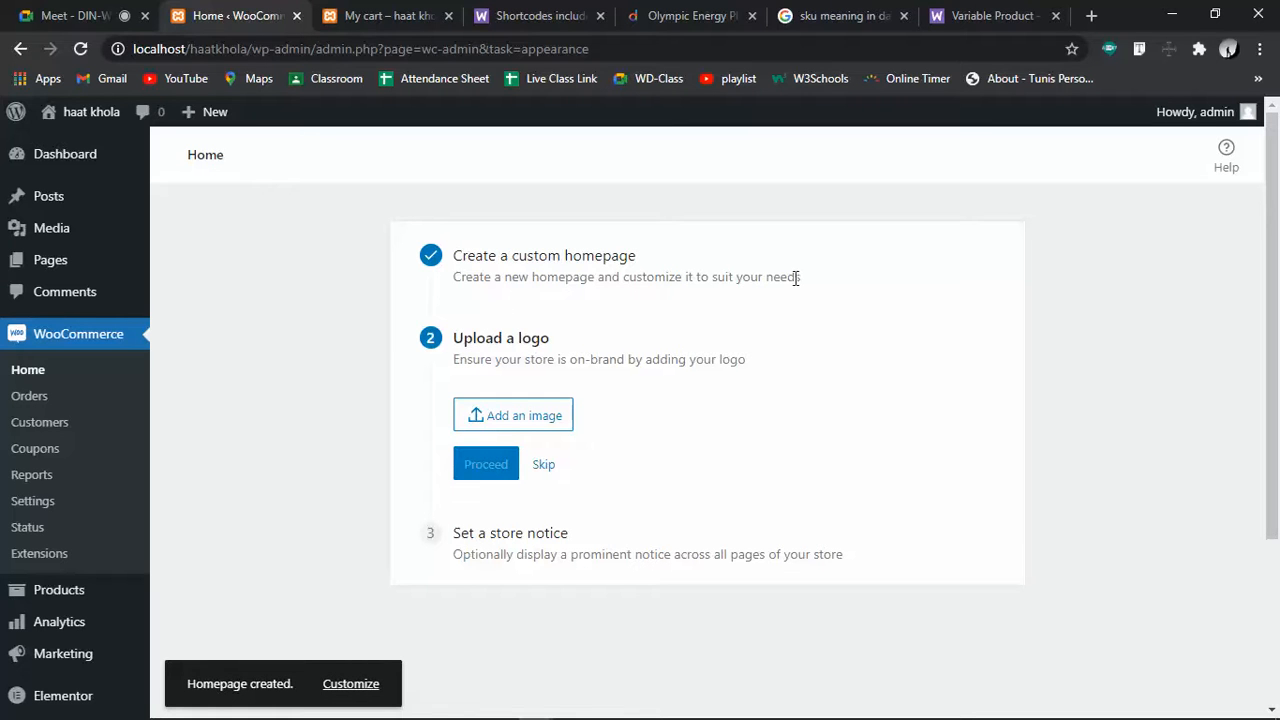
left_click(516, 418)
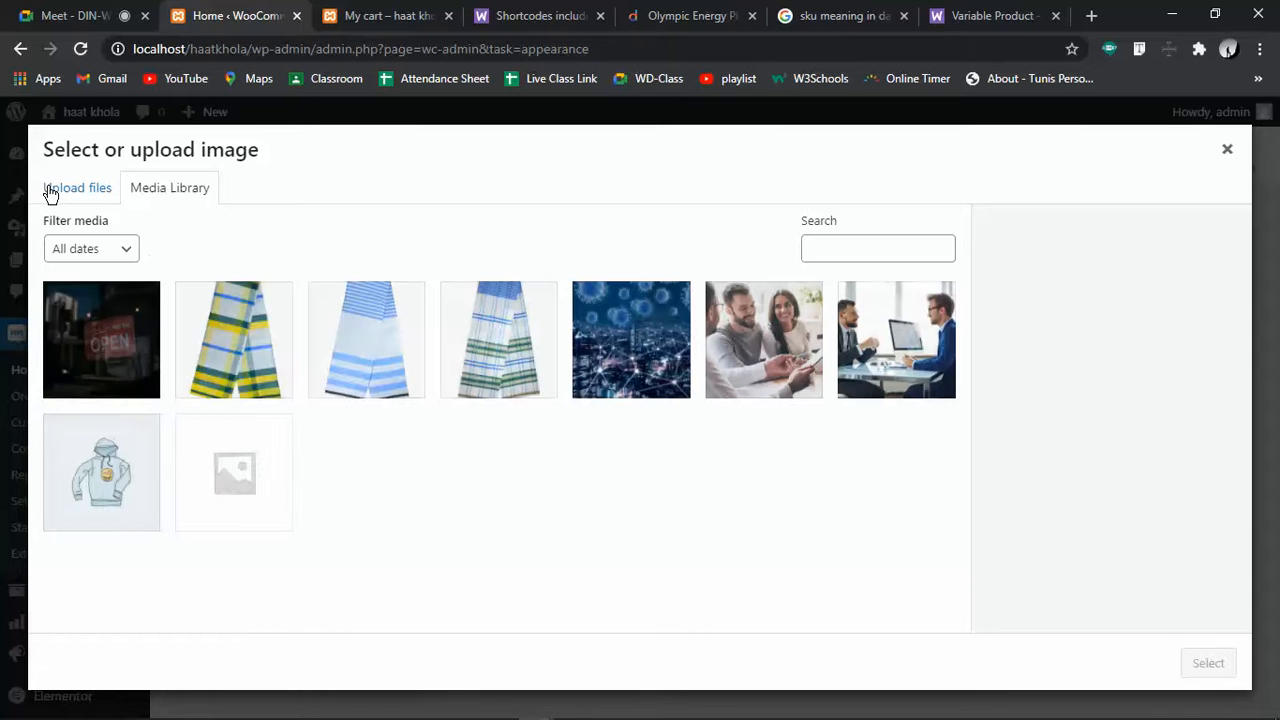
Upload a new file by browsing to Study (E:) > LEDP Classess > Class-39
left_click(98, 464)
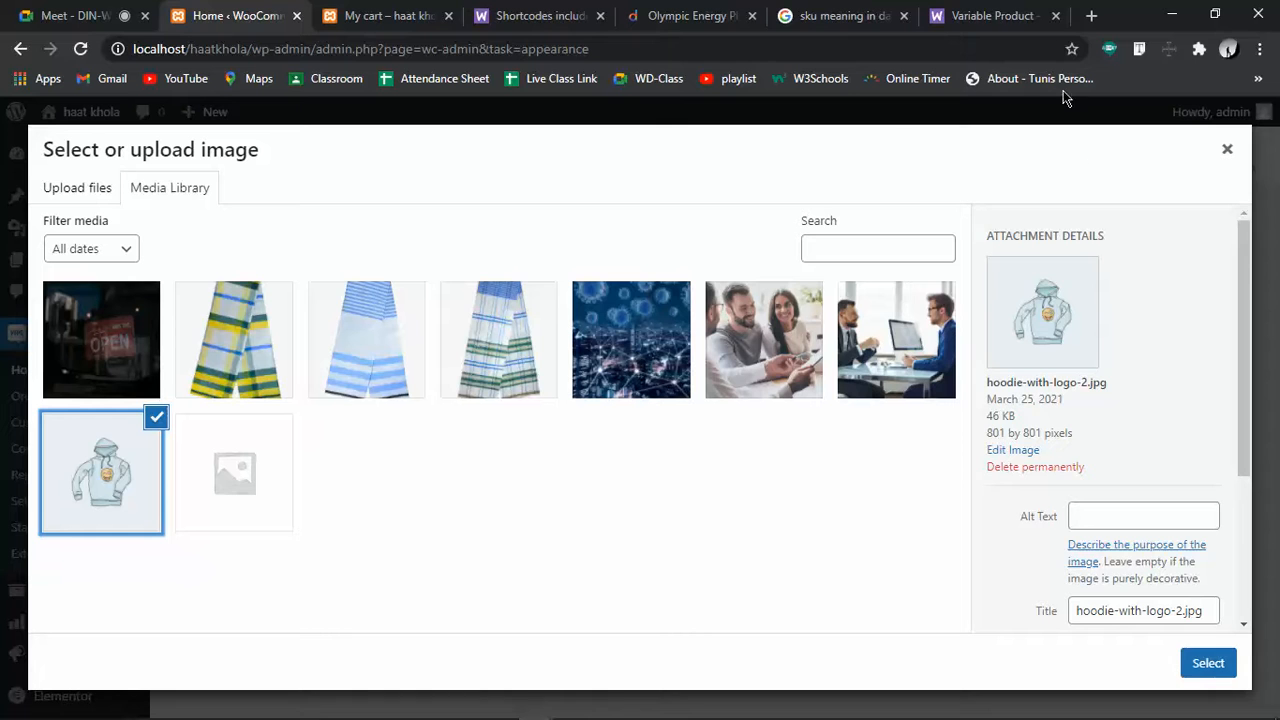
left_click(84, 193)
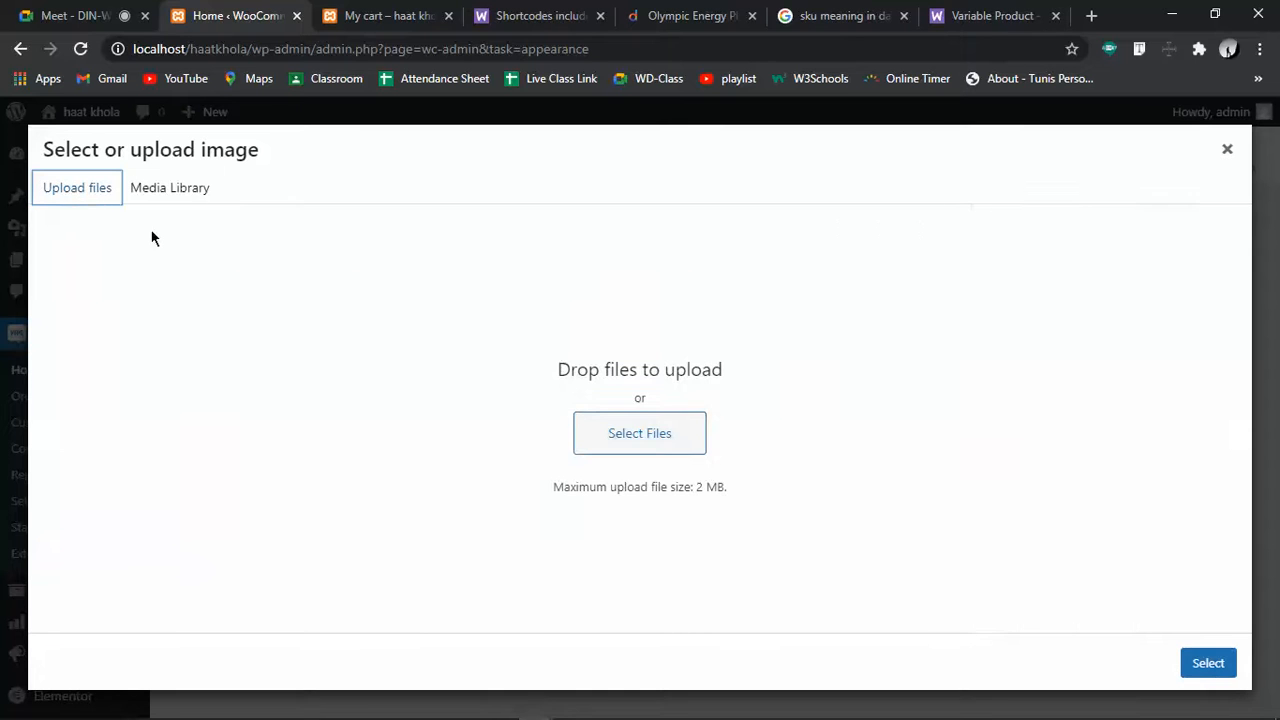
left_click(670, 436)
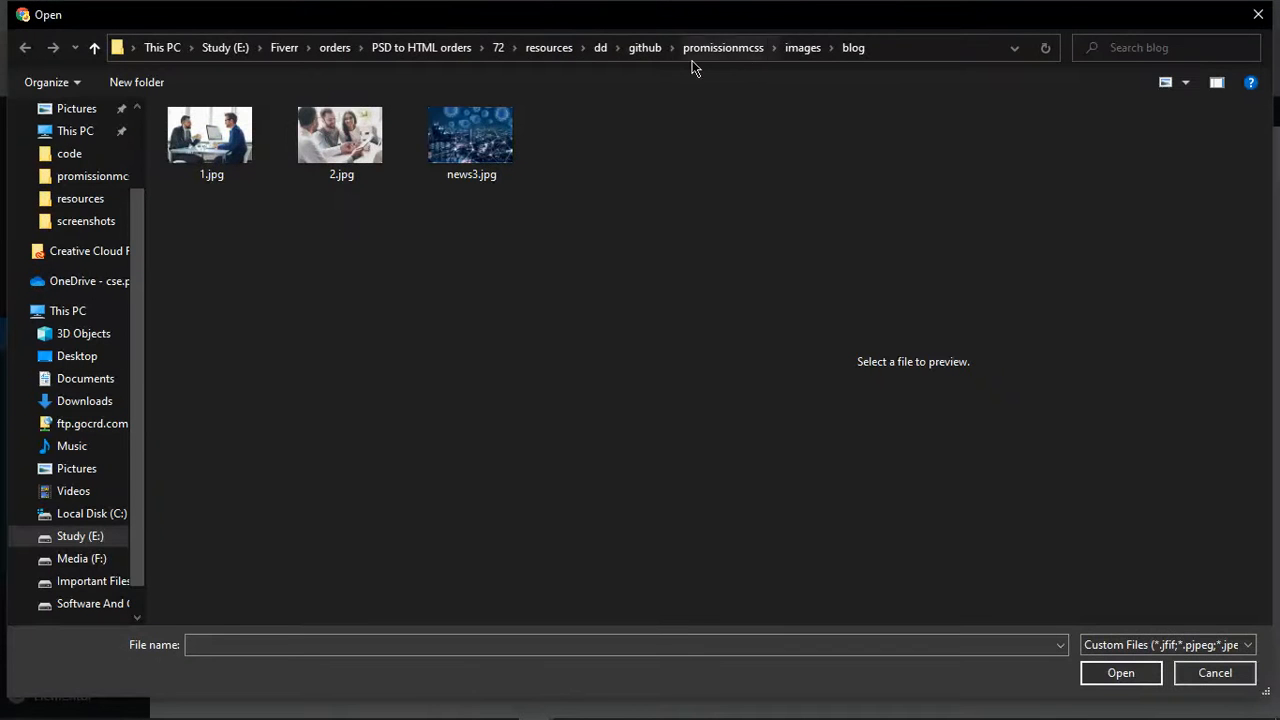
left_click(225, 48)
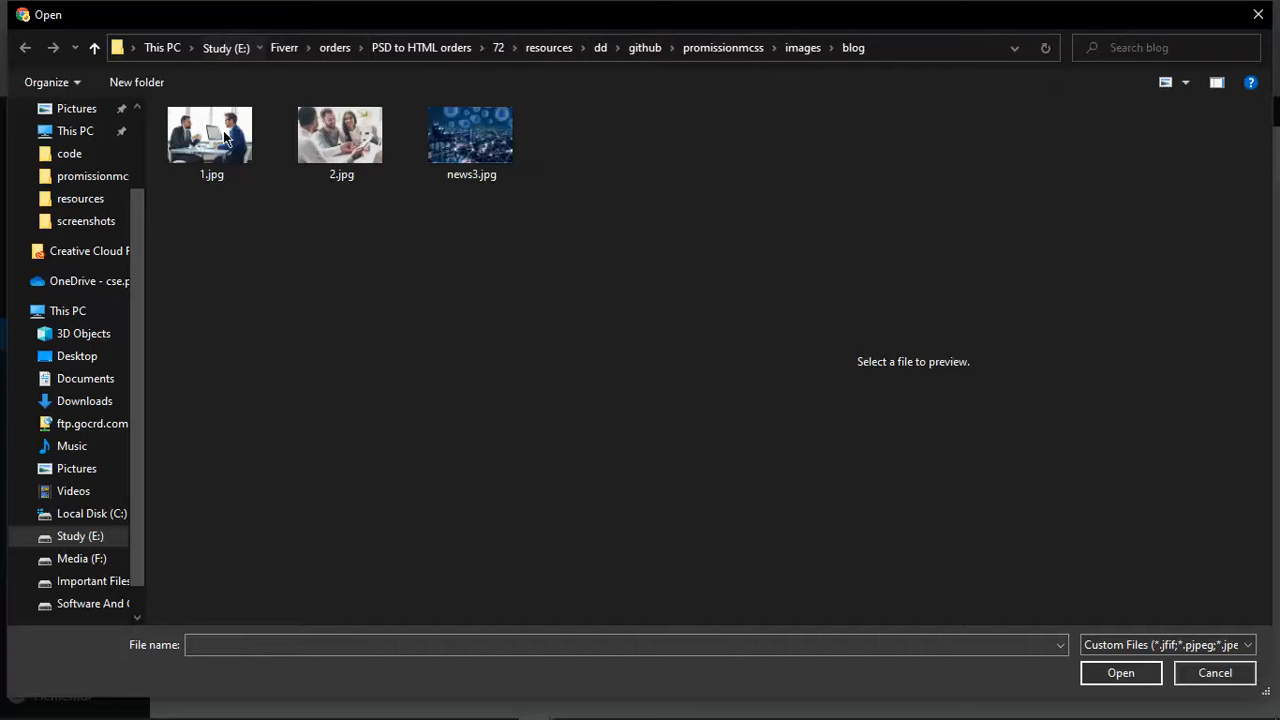
scroll(378, 391, "down", 3)
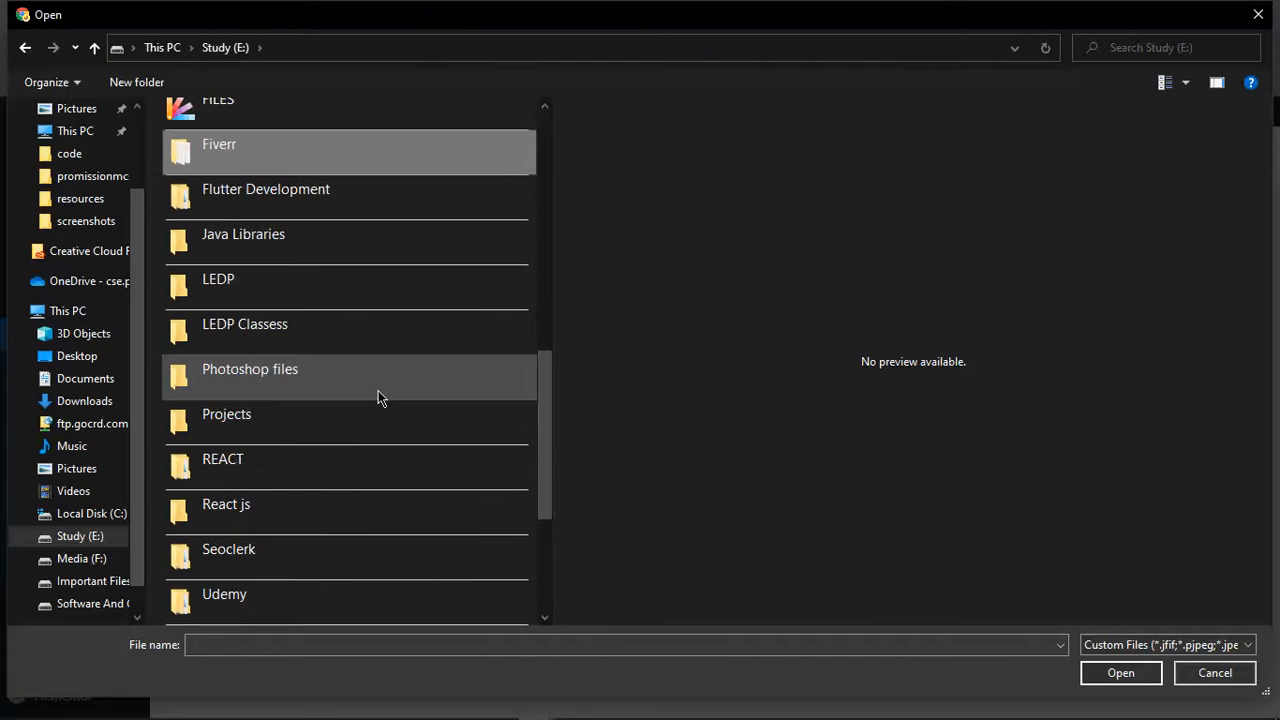
scroll(378, 391, "down", 2)
scroll(330, 340, "up", 3)
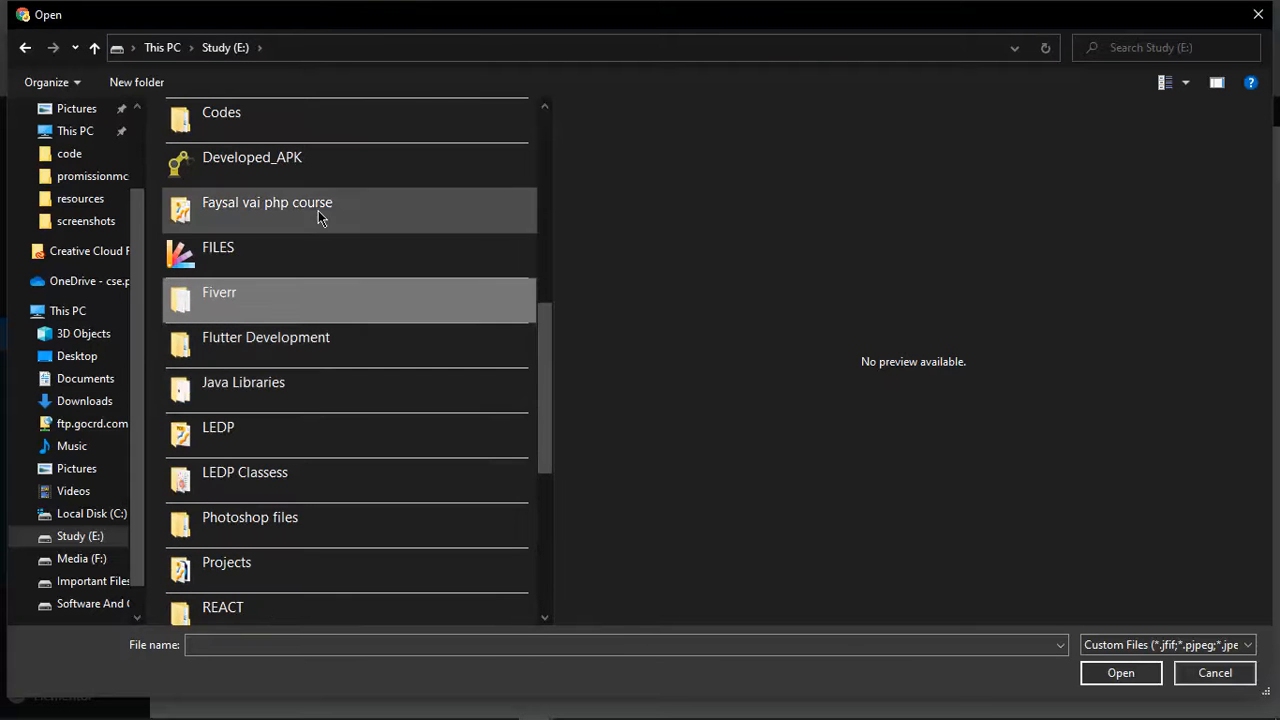
double_click(298, 471)
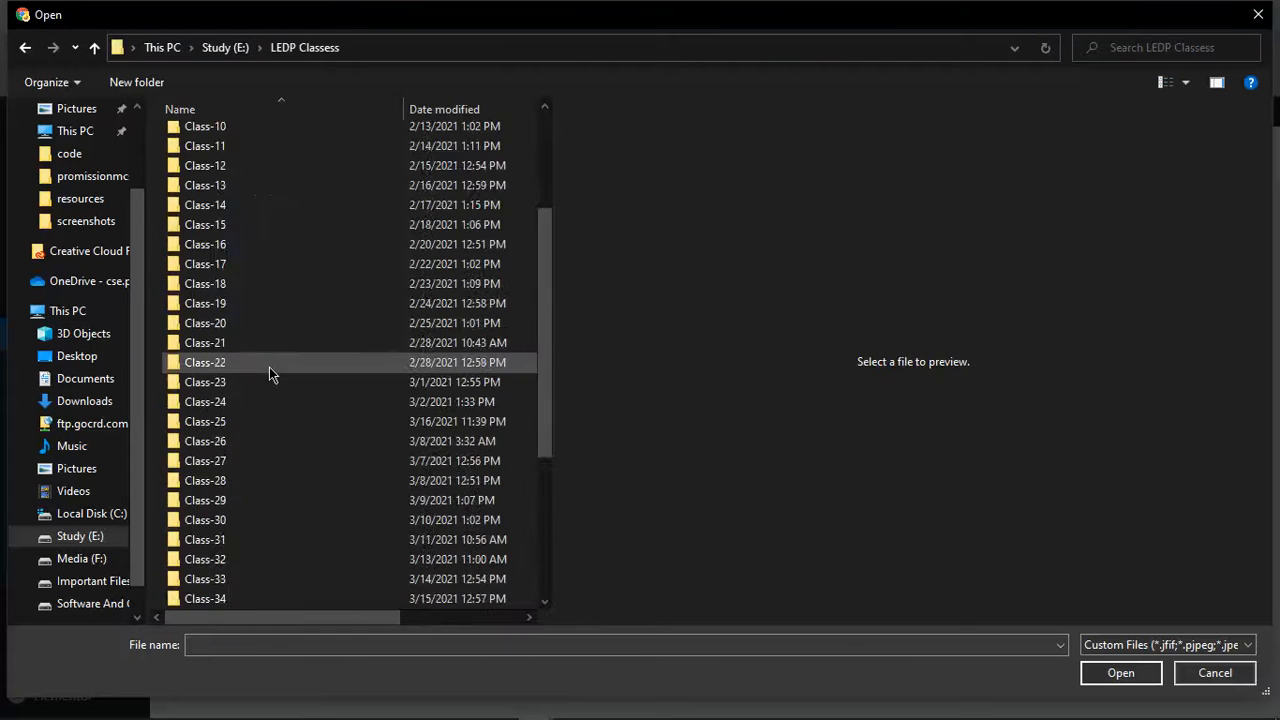
scroll(269, 367, "down", 5)
double_click(266, 441)
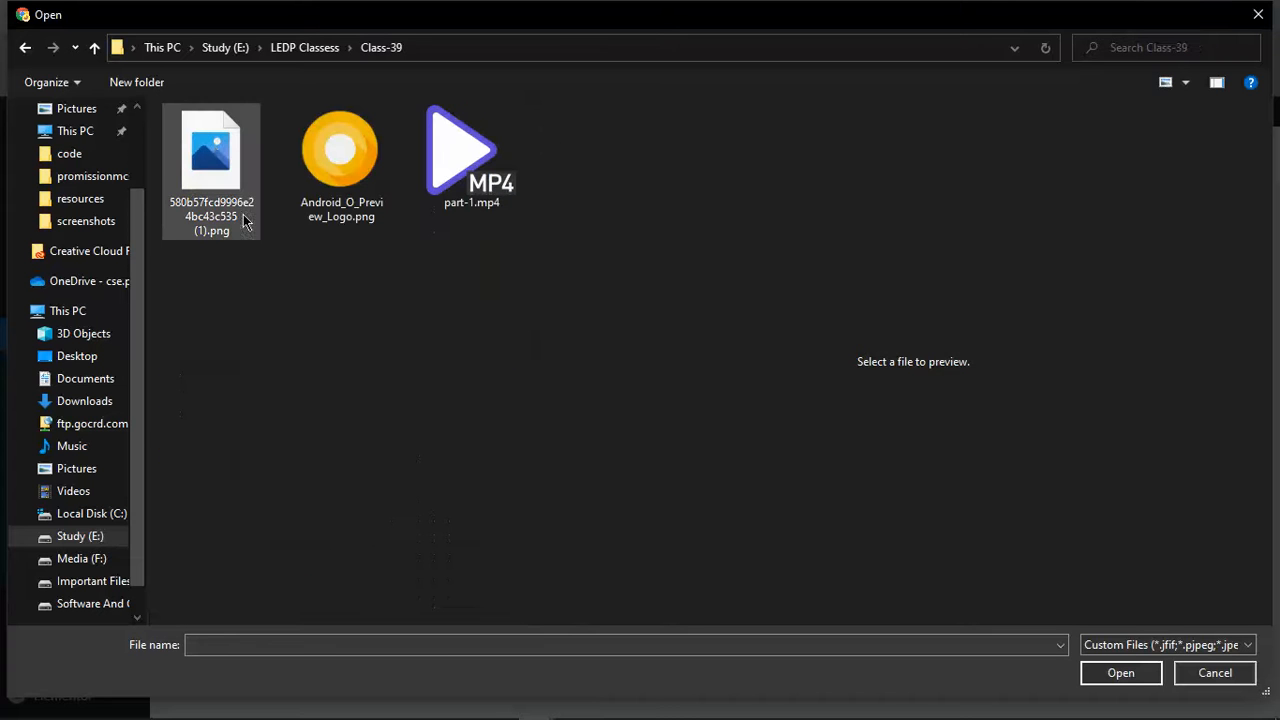
Upload the Skype png, select it as the store logo, and proceed
left_click(214, 146)
left_click(1118, 674)
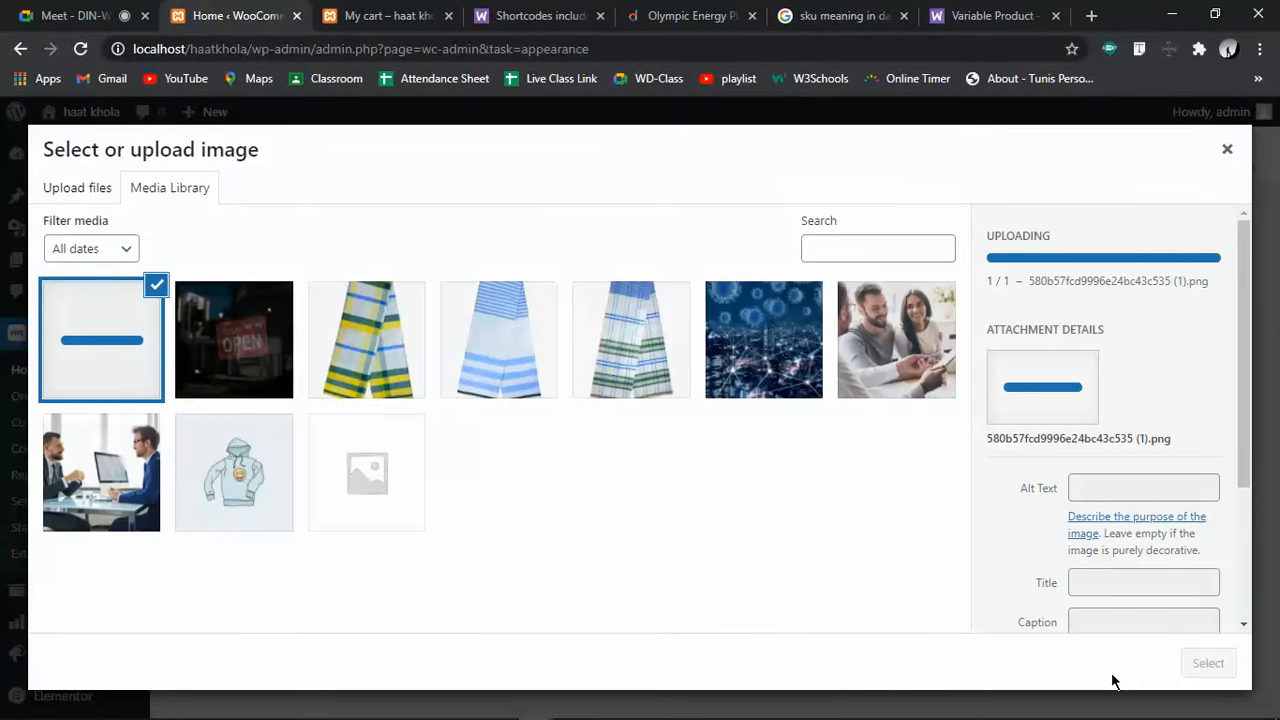
mouse_move(1118, 718)
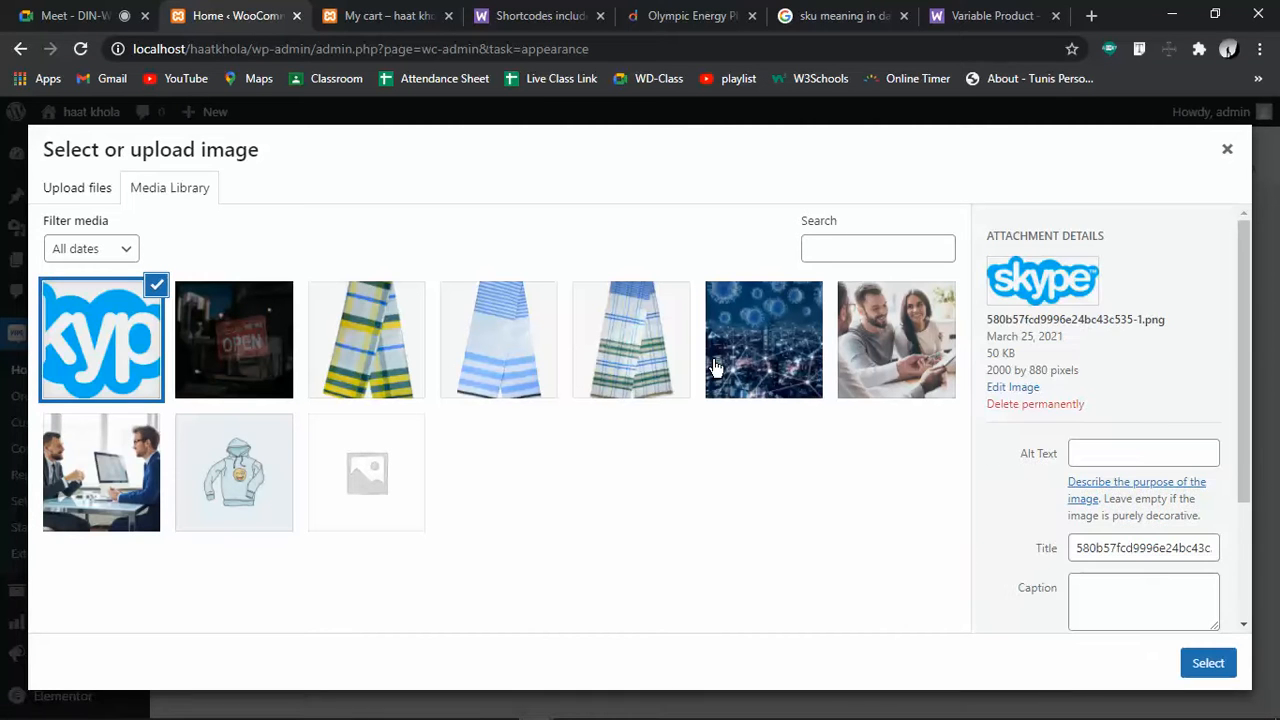
left_click(1200, 663)
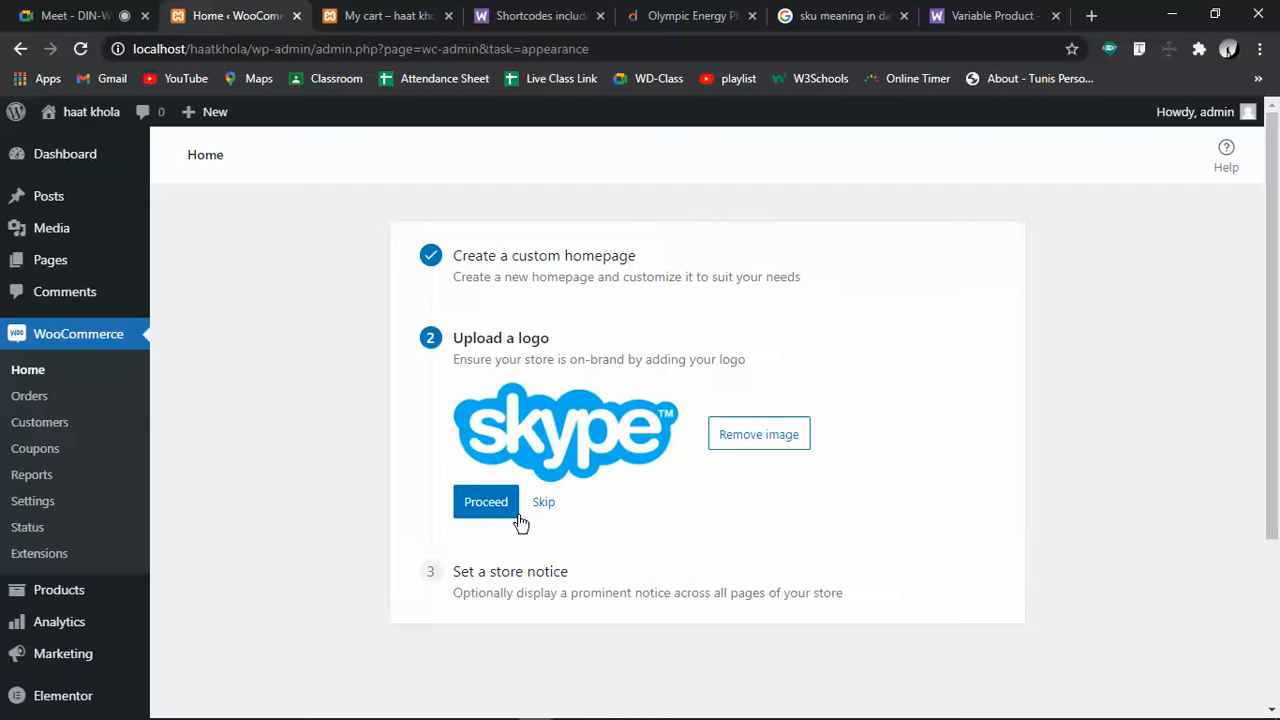
left_click(496, 510)
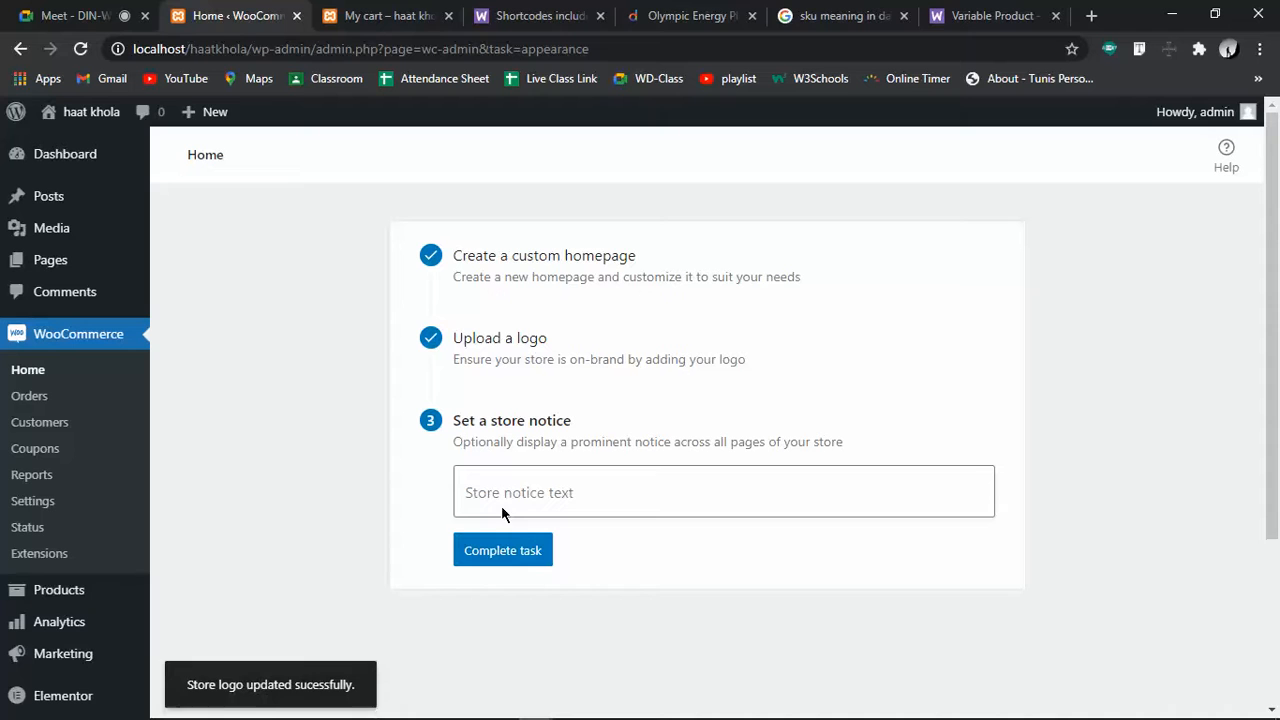
Set the store notice to 'Hi, Welcome to Haatkhola' and complete the task
left_click(647, 497)
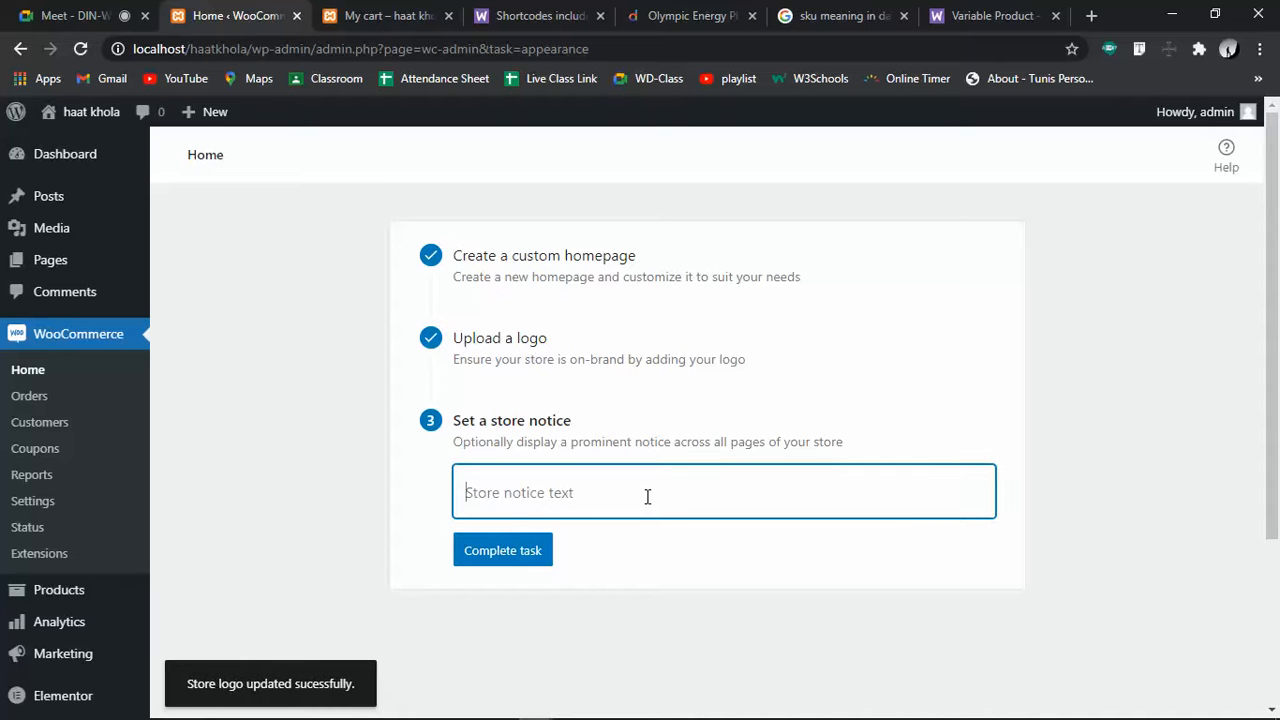
type("Hi, Welcome to ")
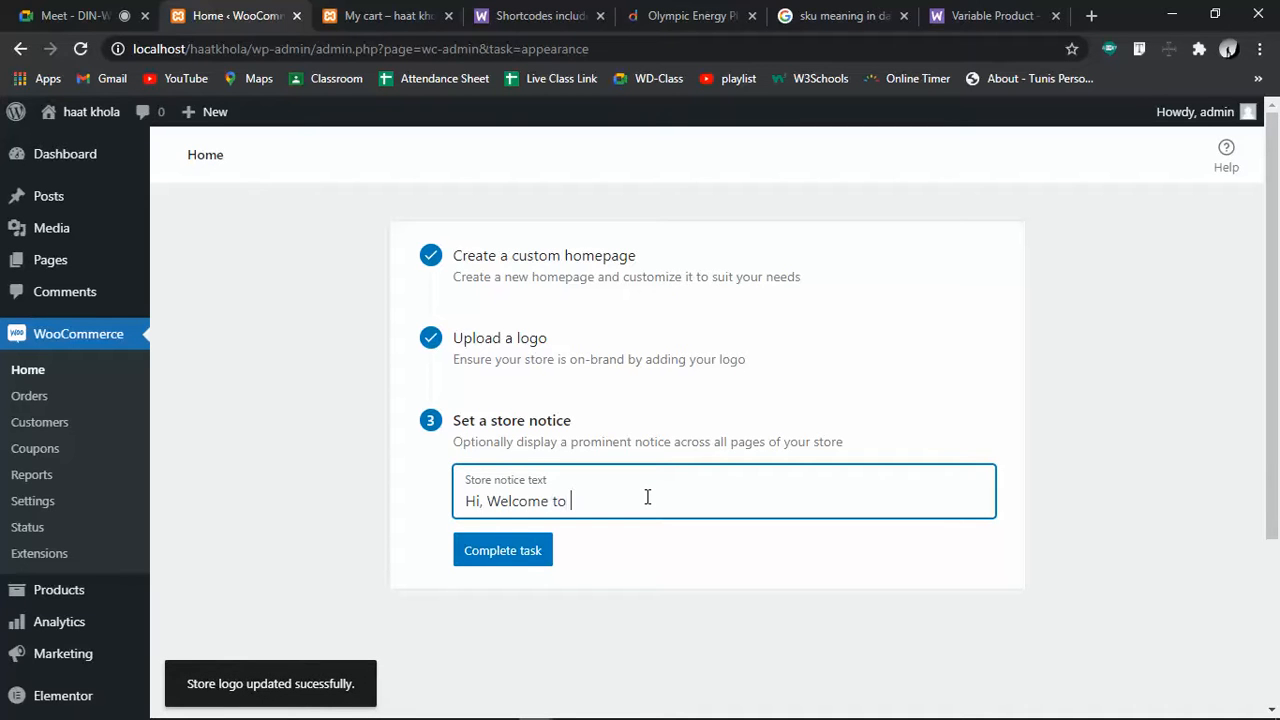
type("Haatkhola")
left_click(480, 556)
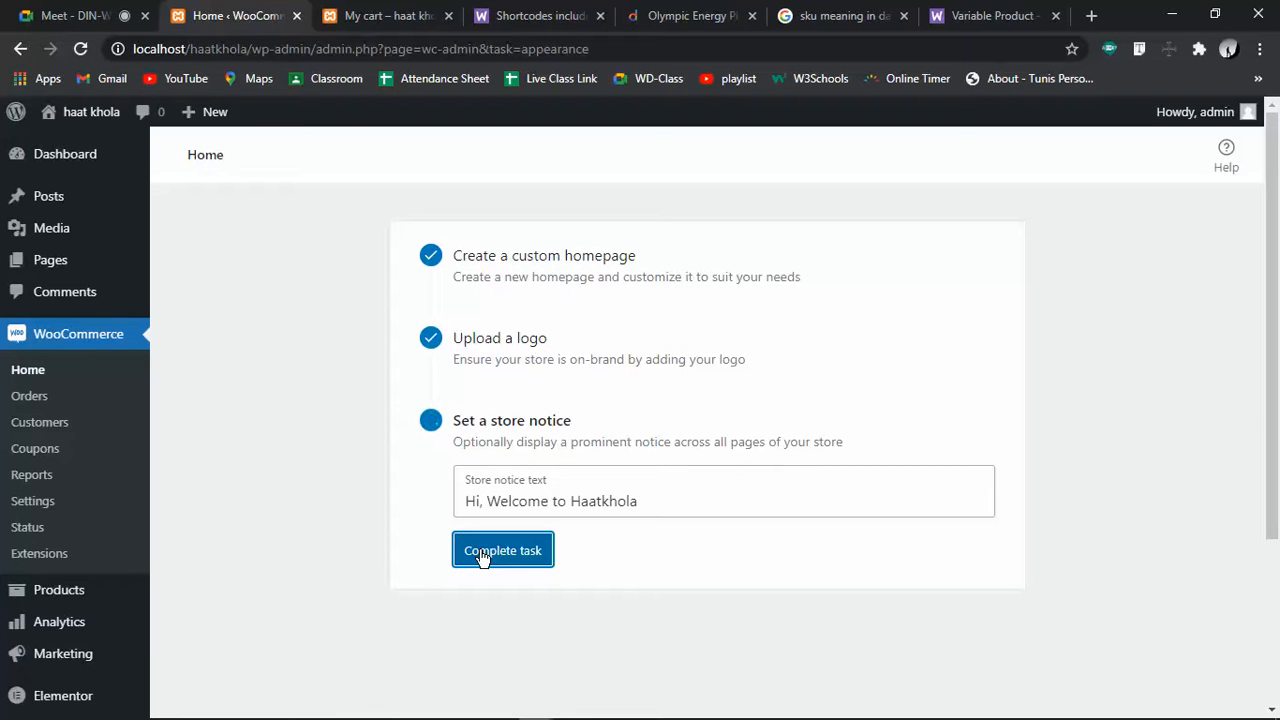
Reopen Personalize my store, then switch to the storefront's My cart page
scroll(571, 566, "down", 3)
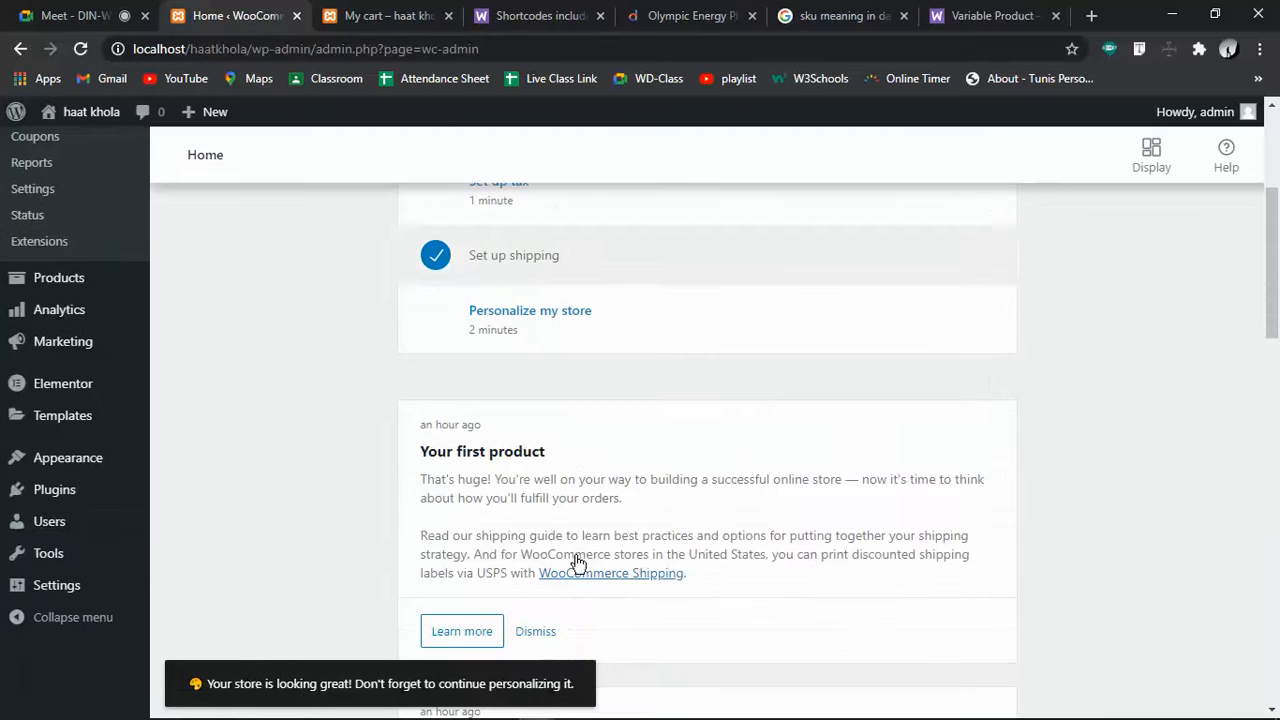
left_click(530, 318)
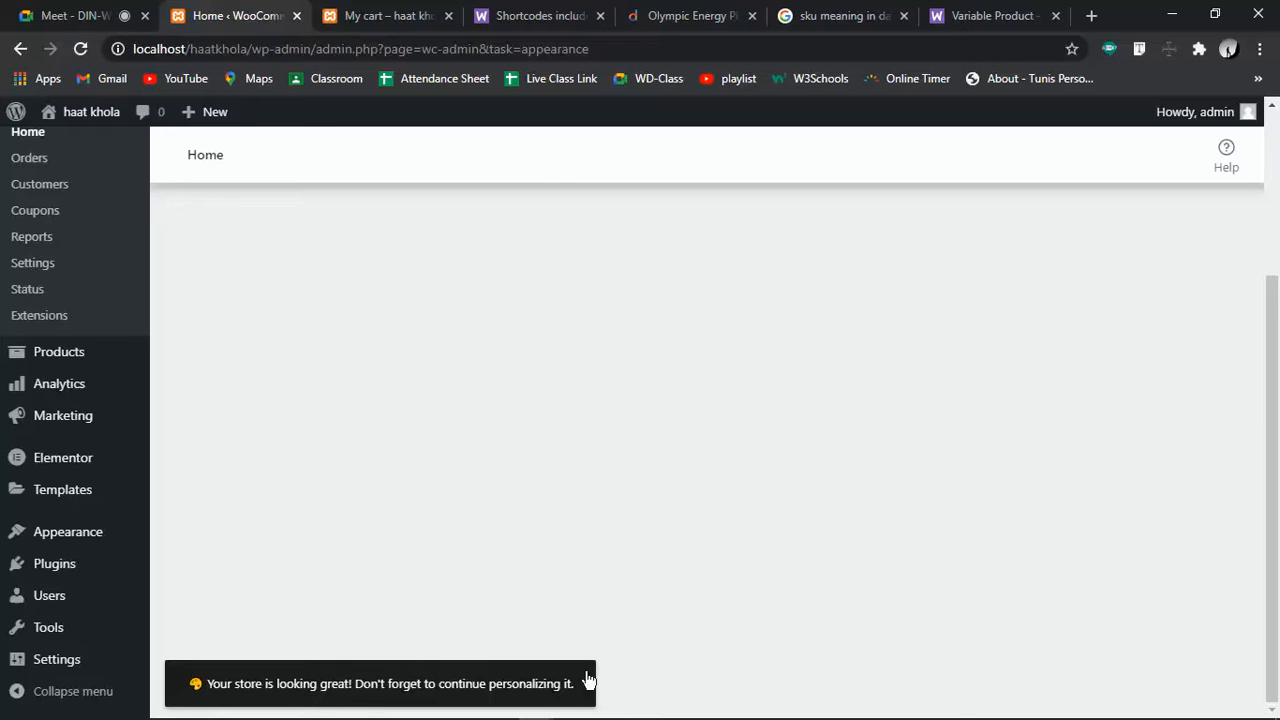
left_click(418, 14)
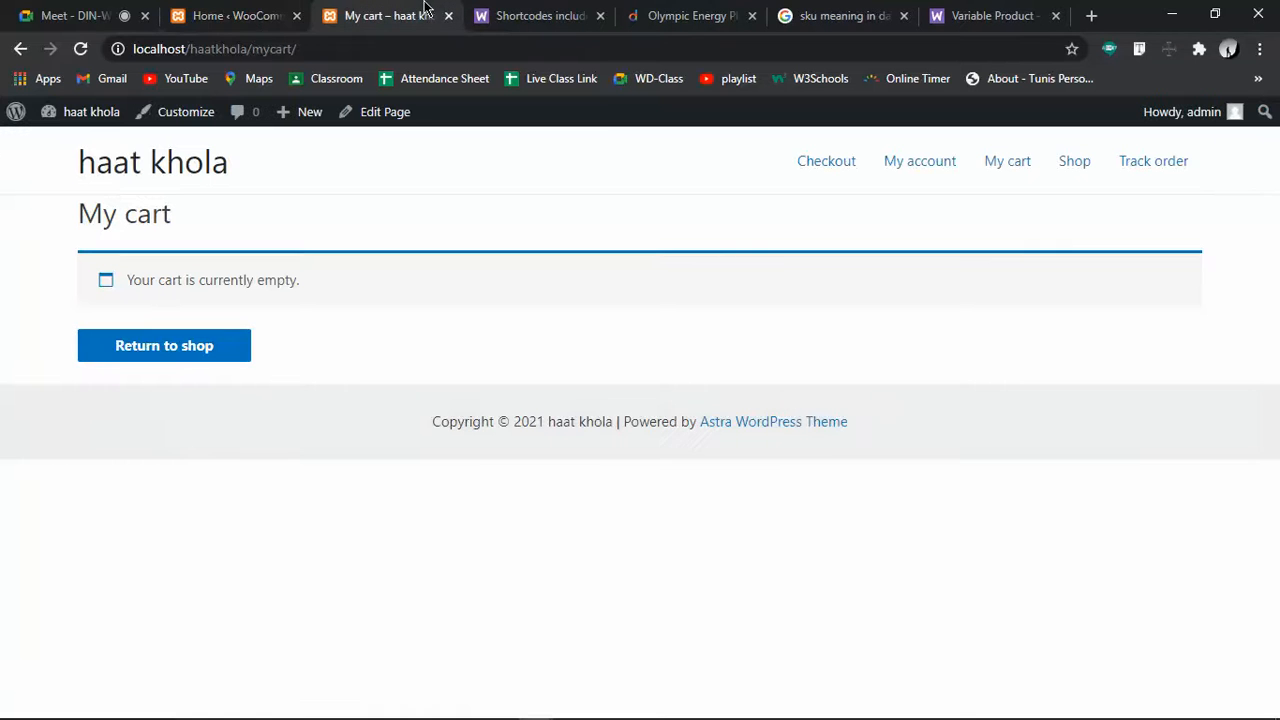
Reload the storefront, open the homepage with the Skype logo, dismiss the welcome notice, and browse it
left_click(81, 49)
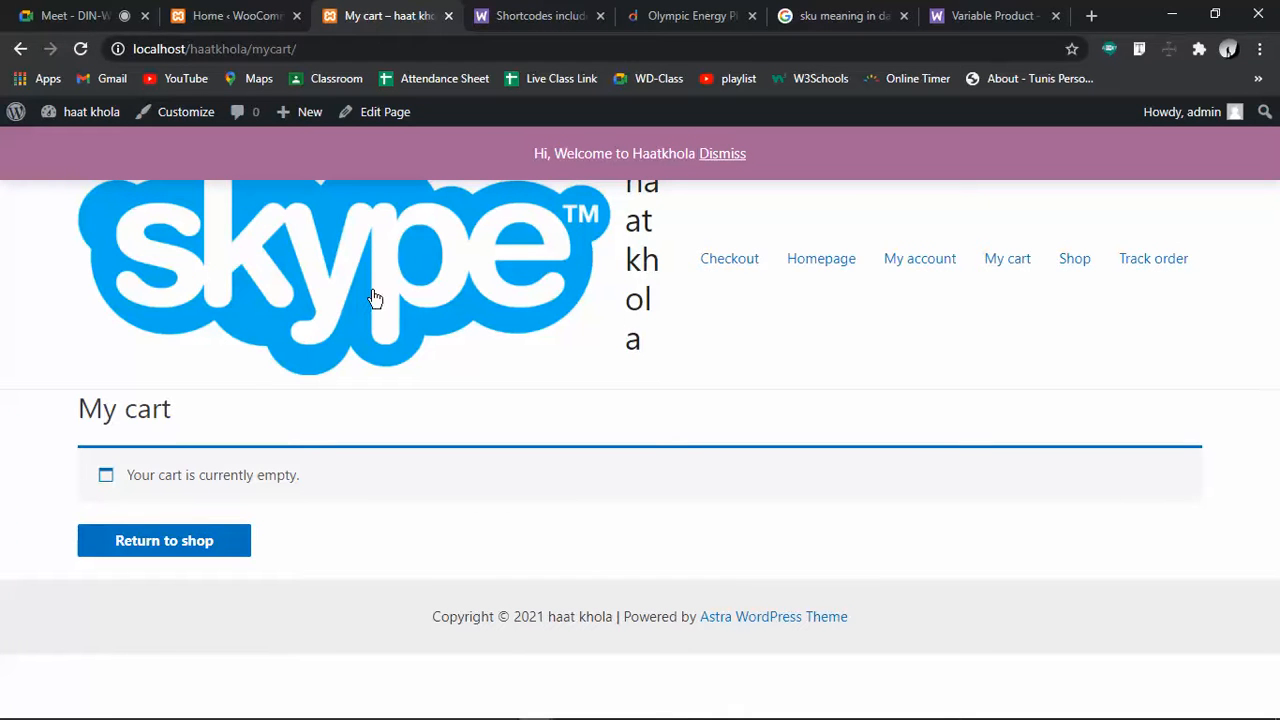
left_click(316, 291)
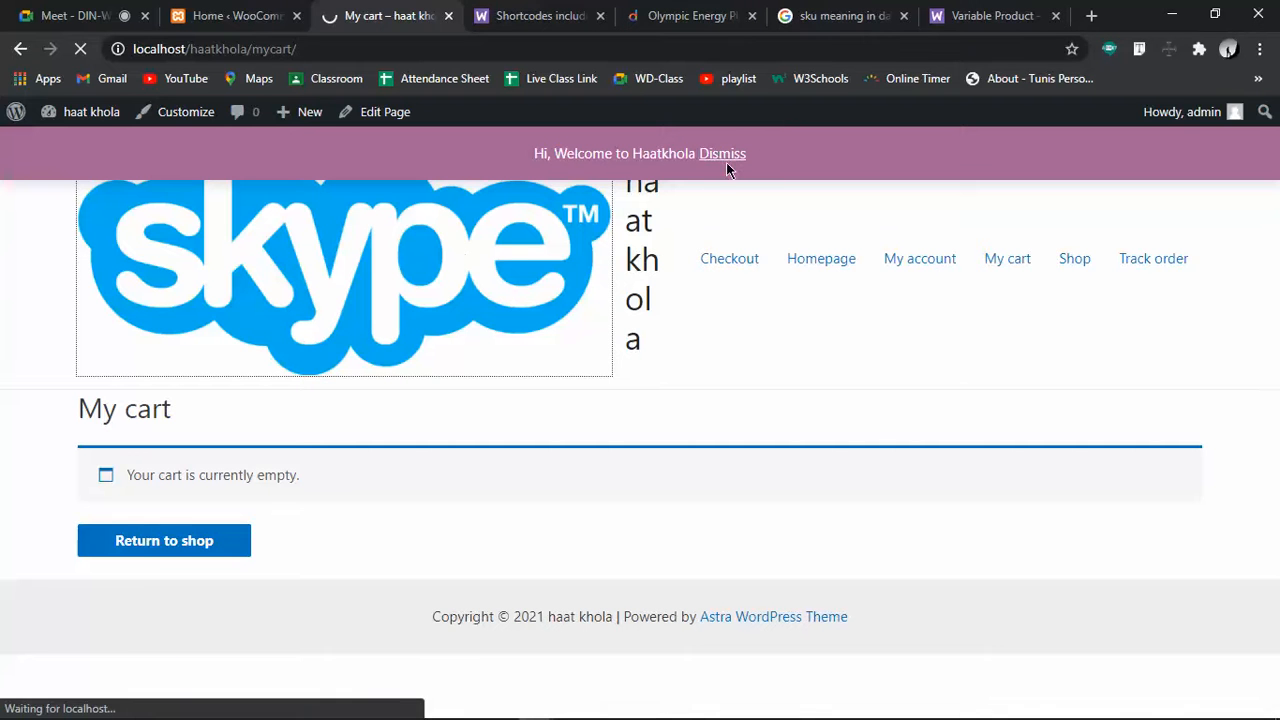
left_click(721, 158)
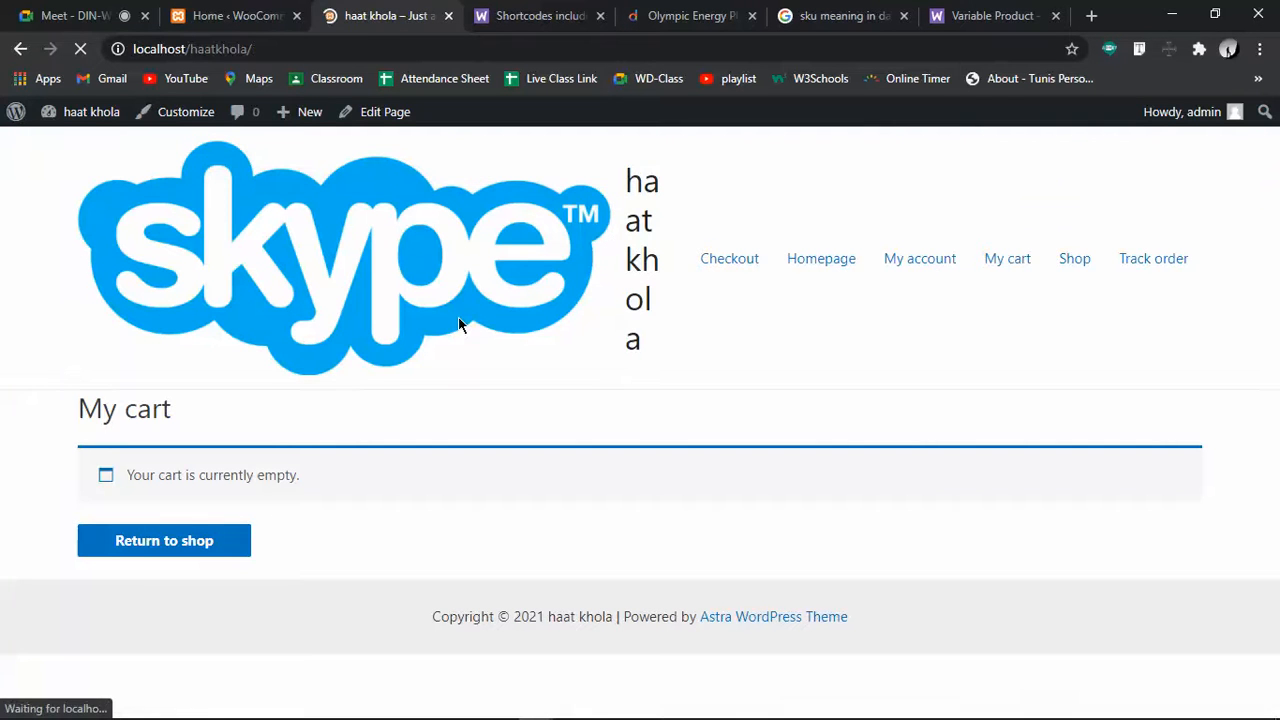
scroll(471, 277, "down", 3)
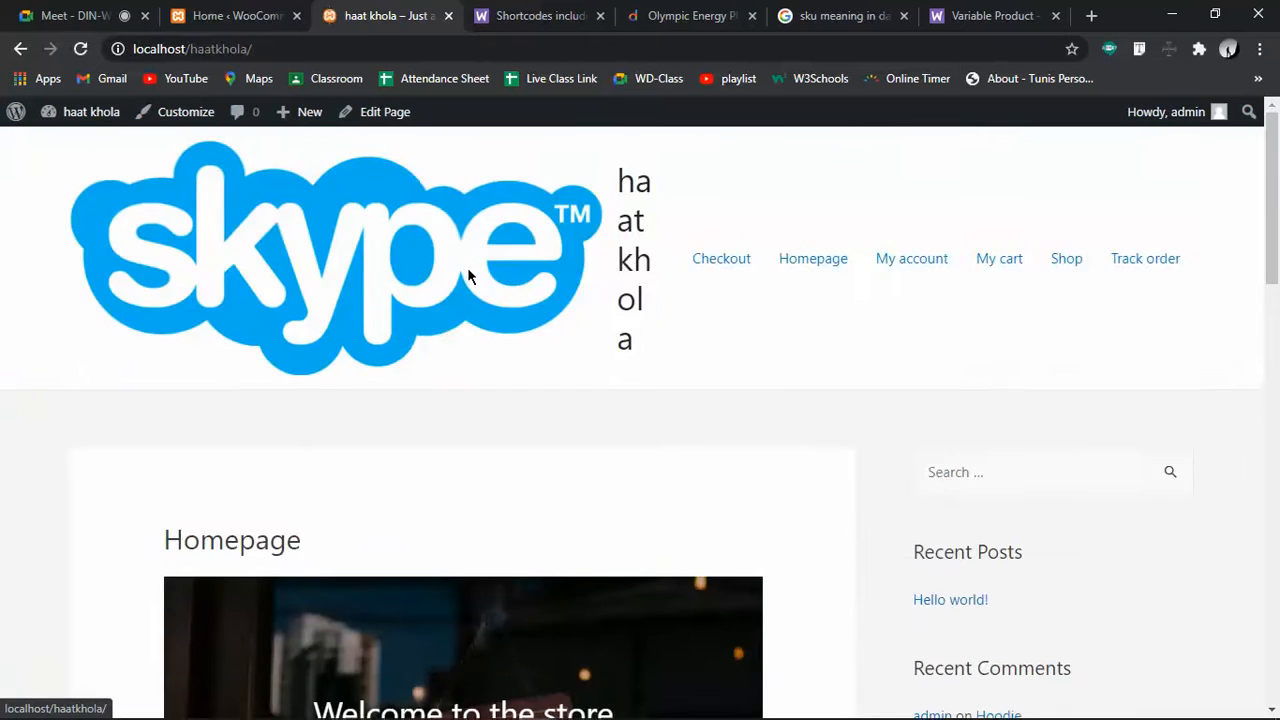
scroll(467, 267, "down", 6)
scroll(470, 280, "up", 3)
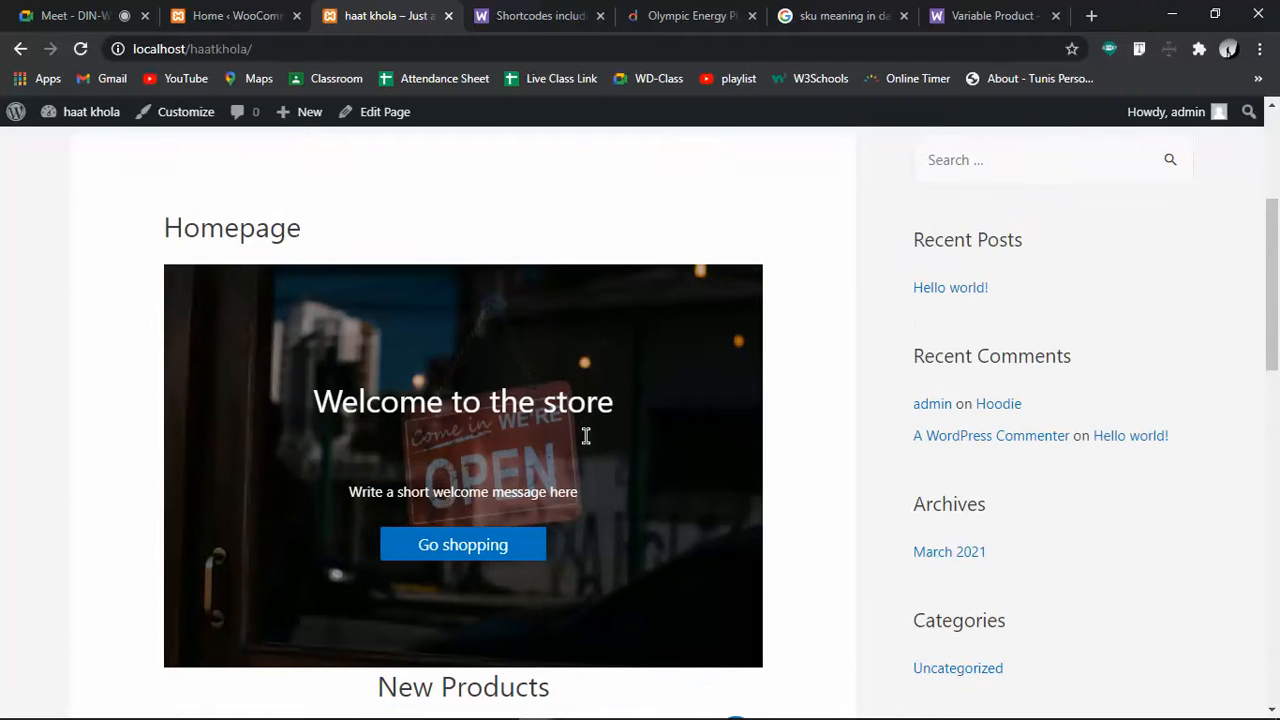
scroll(586, 437, "down", 6)
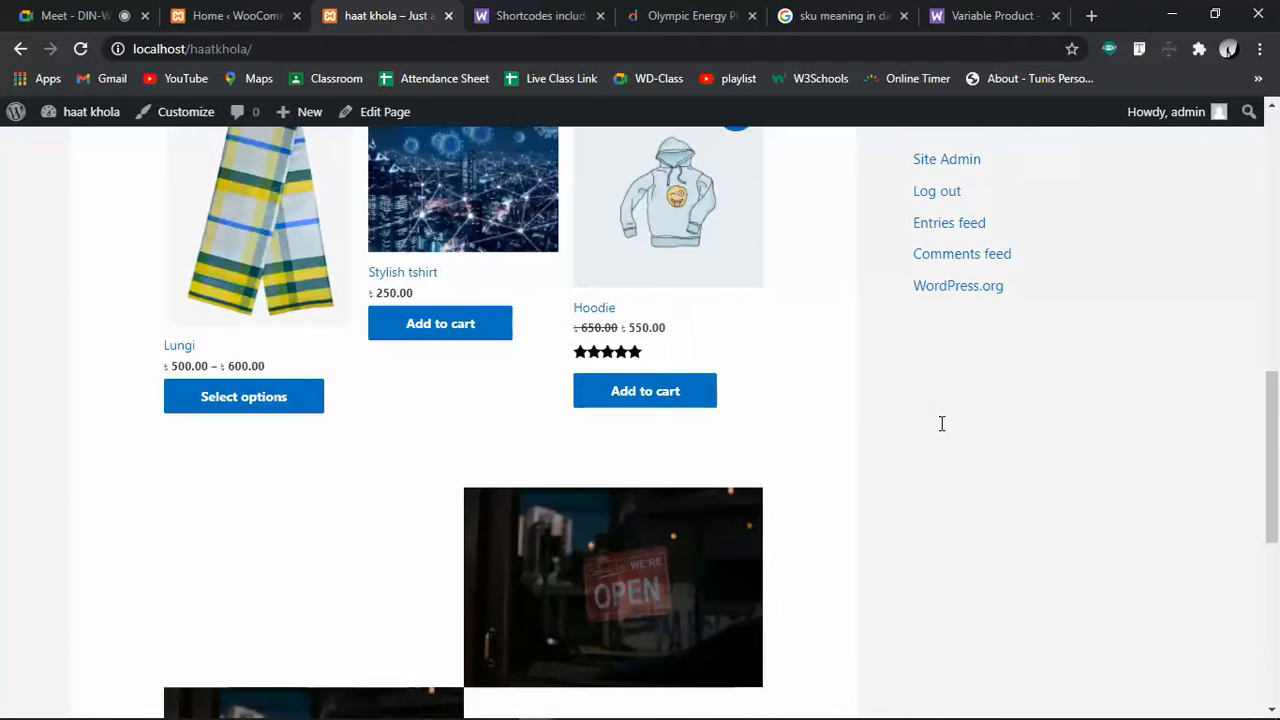
scroll(480, 300, "down", 3)
scroll(467, 338, "down", 3)
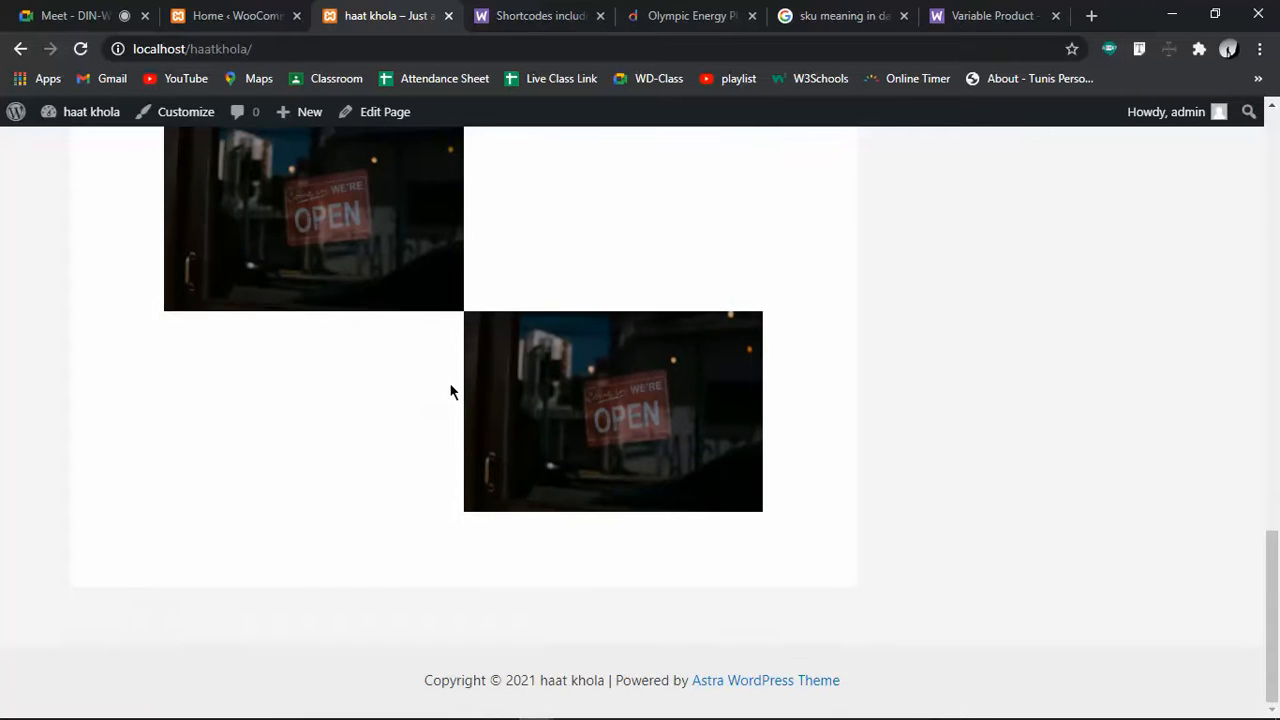
scroll(837, 405, "up", 15)
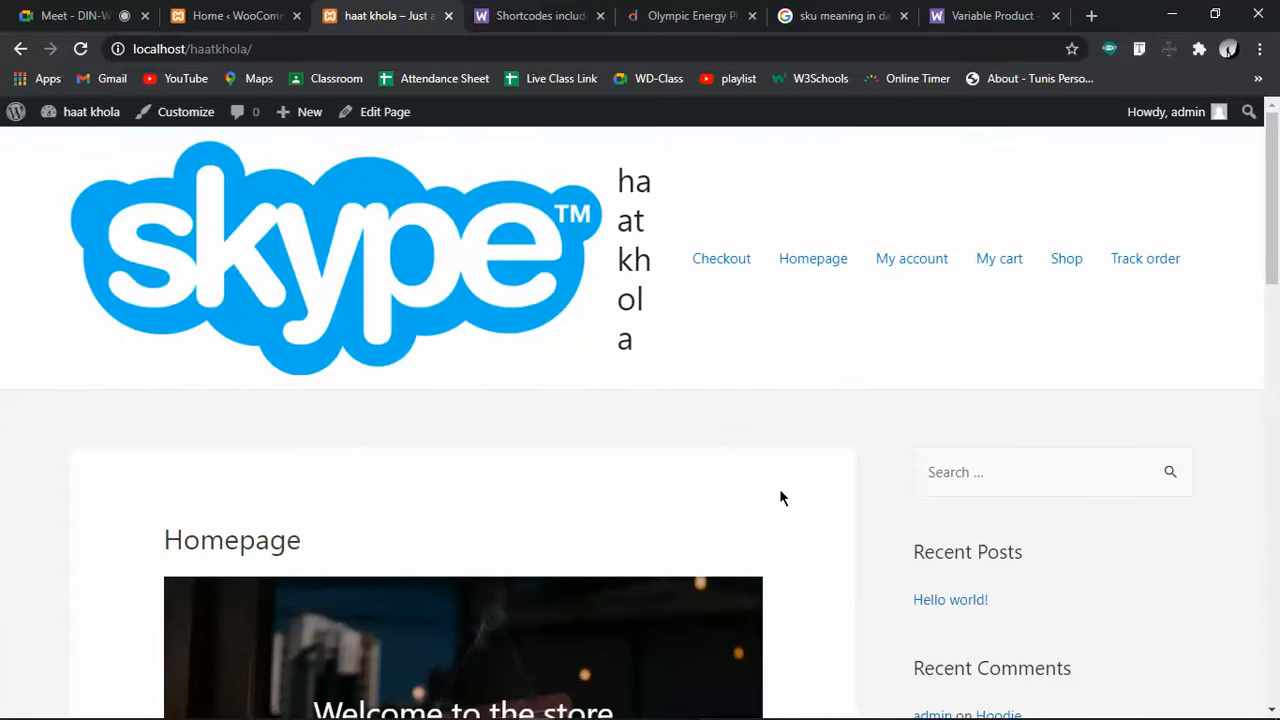
Back in WooCommerce setup, keep the uploaded logo and complete the store notice task
left_click(282, 12)
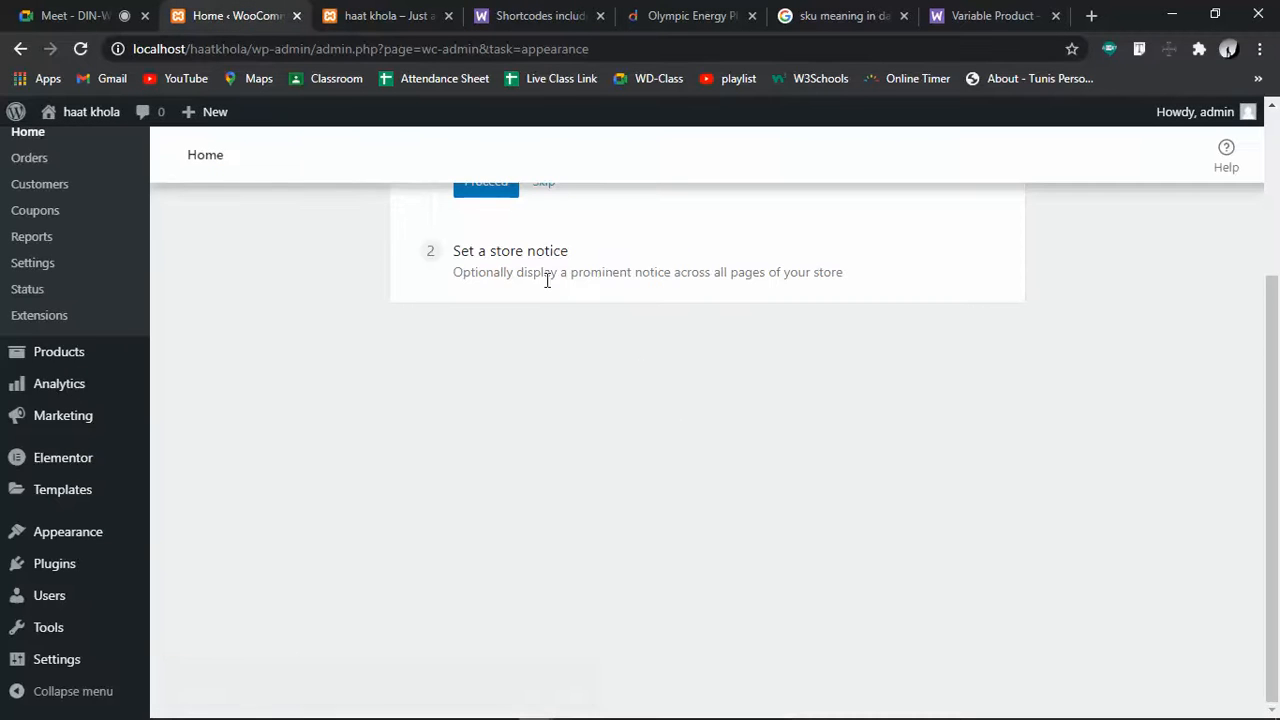
scroll(684, 474, "up", 3)
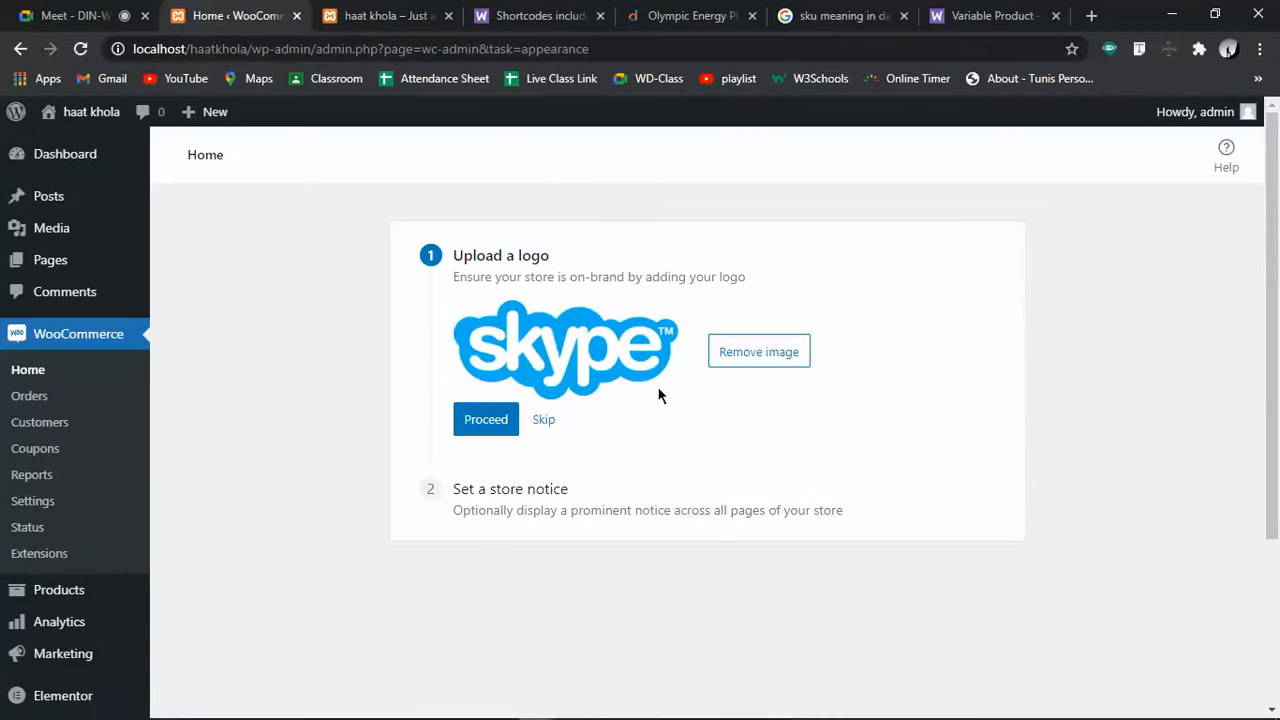
left_click(534, 424)
left_click(479, 411)
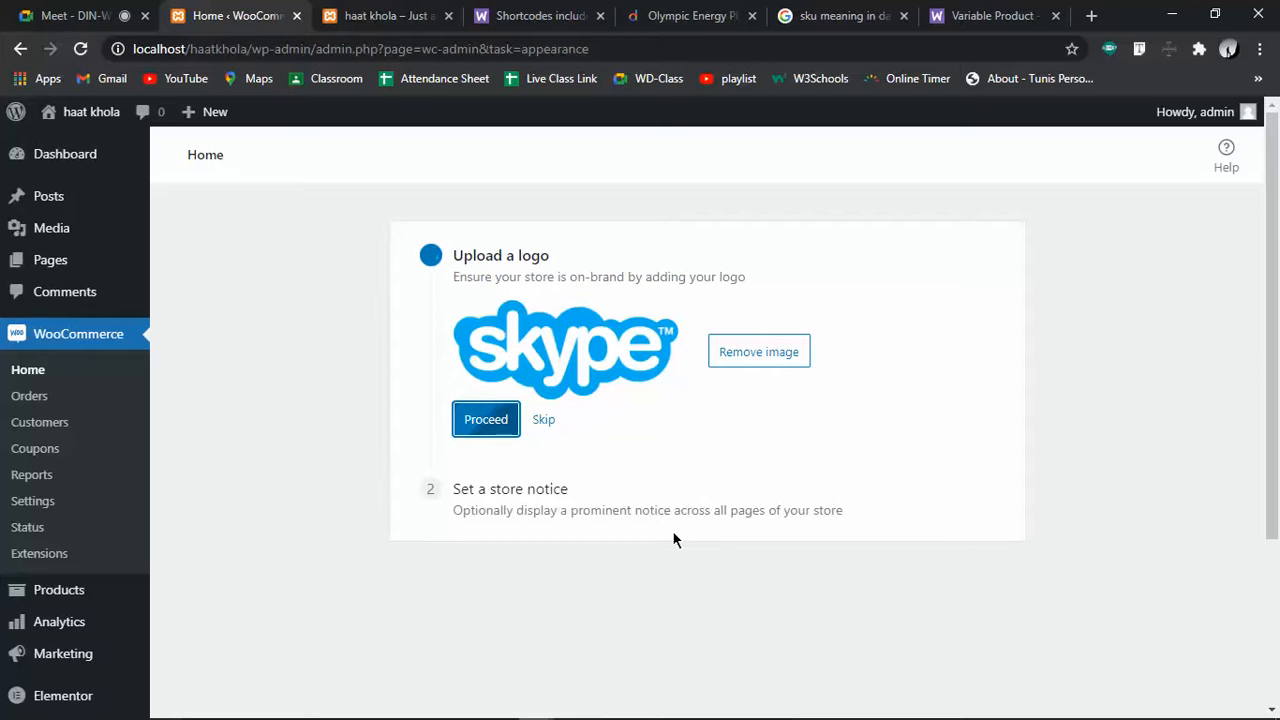
left_click(503, 469)
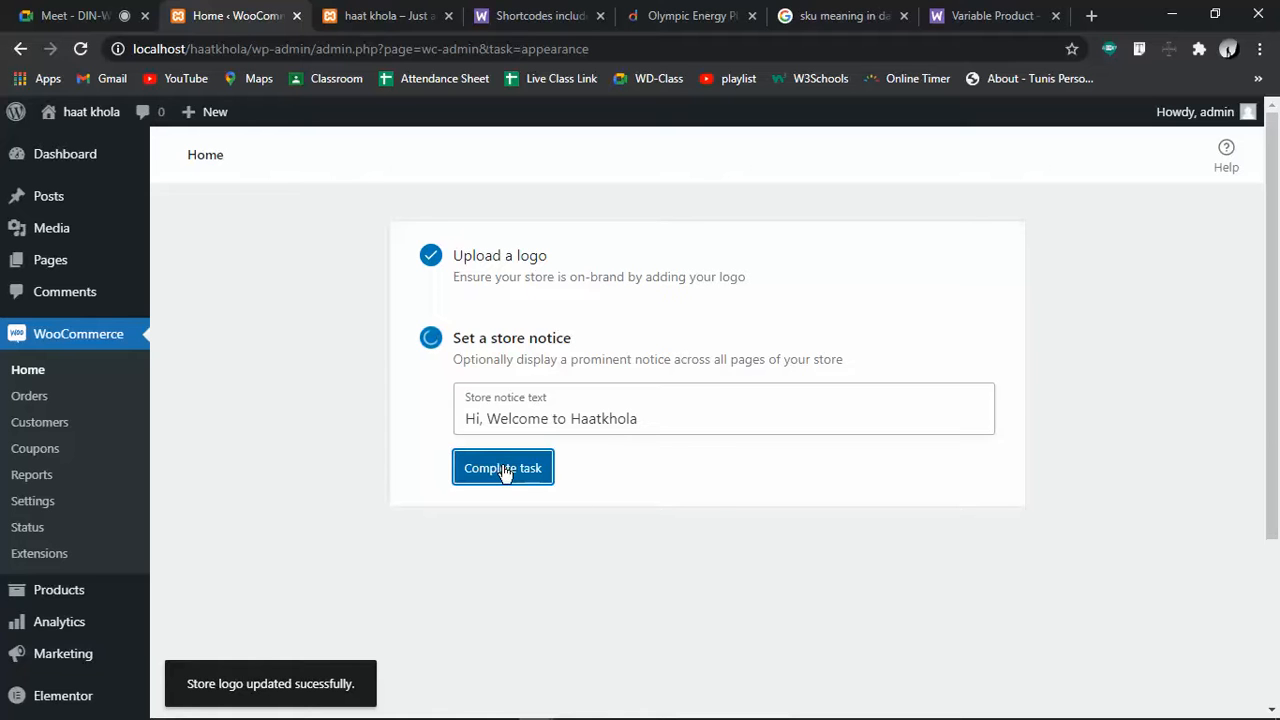
left_click(501, 474)
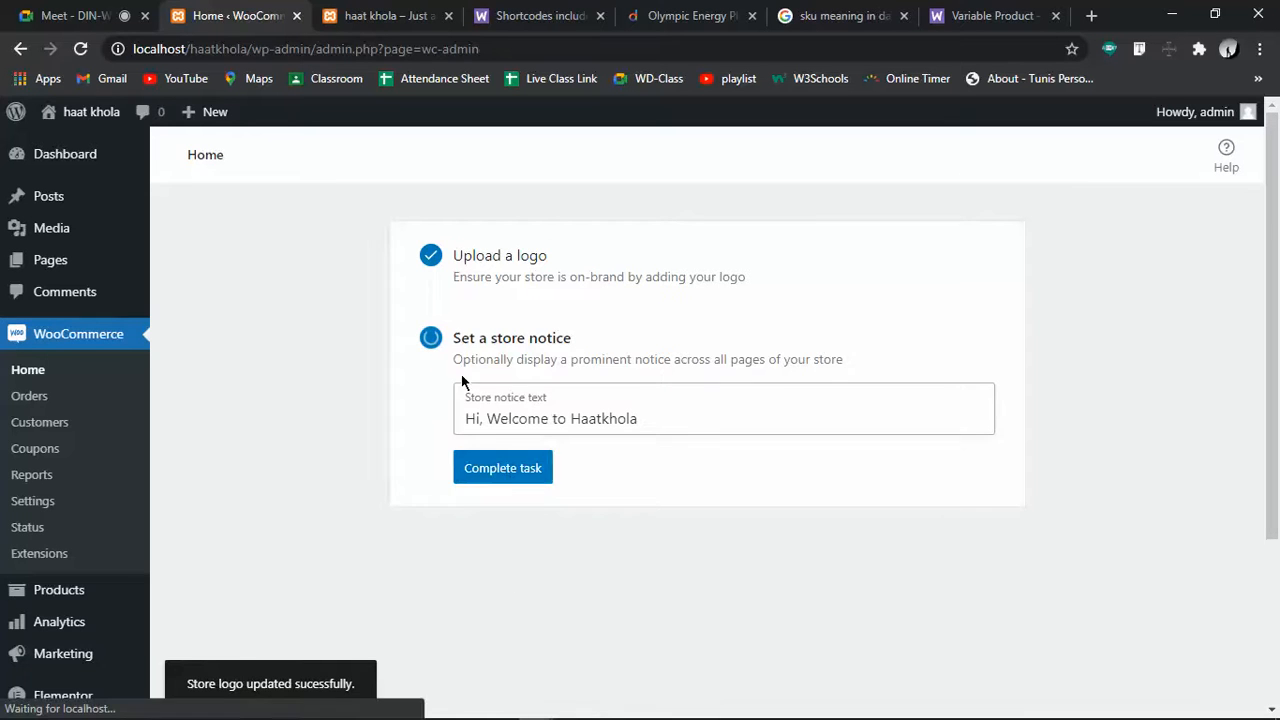
Dismiss the product tip messages on WooCommerce Home
scroll(585, 425, "down", 3)
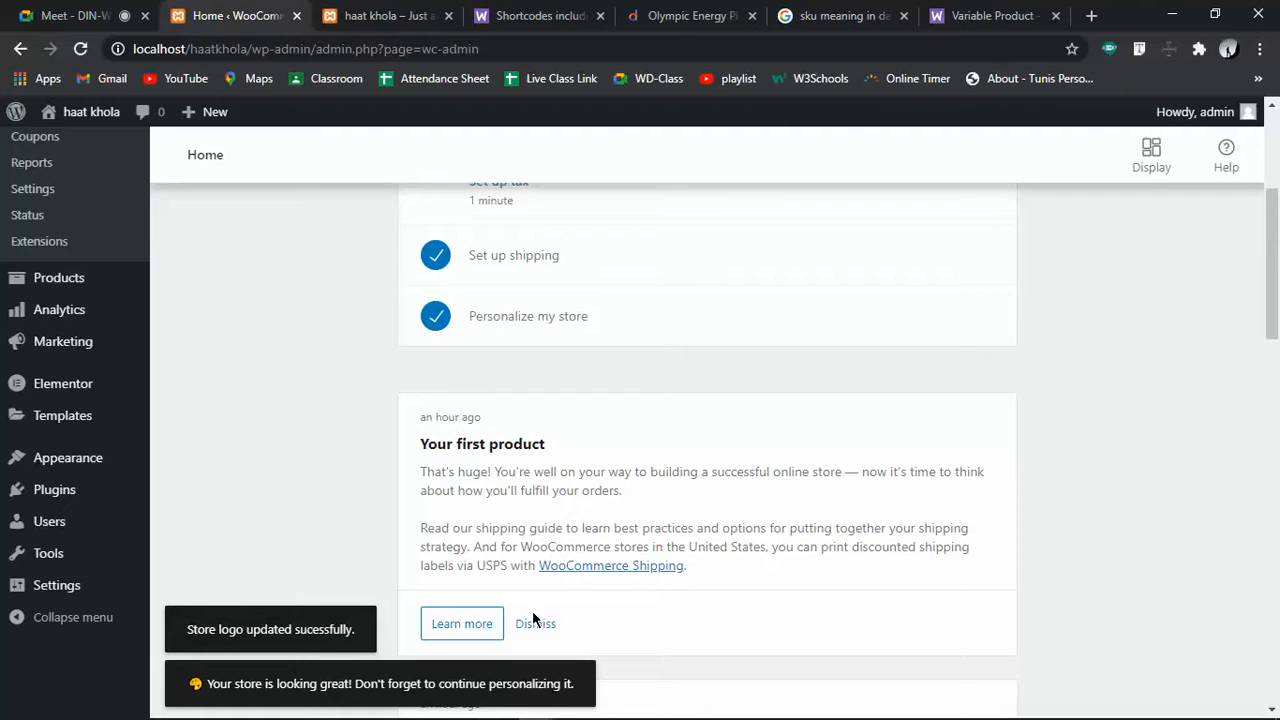
scroll(571, 535, "down", 3)
scroll(571, 535, "up", 3)
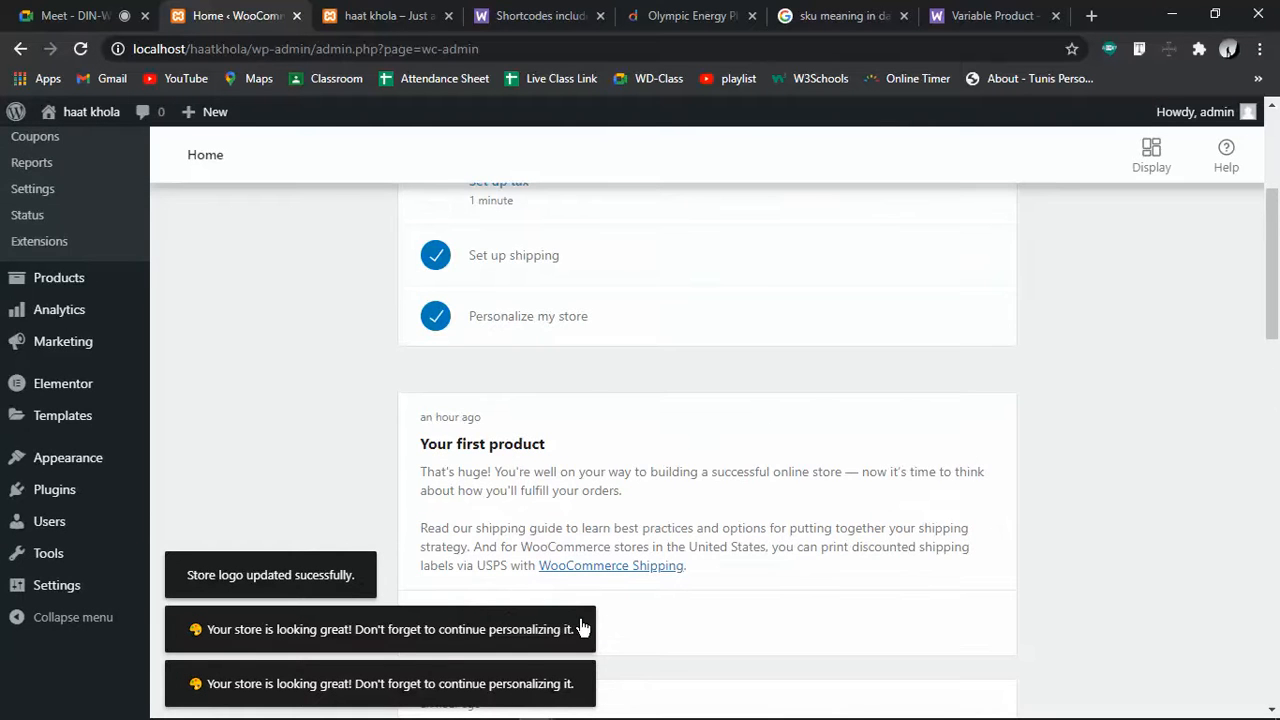
scroll(583, 627, "down", 3)
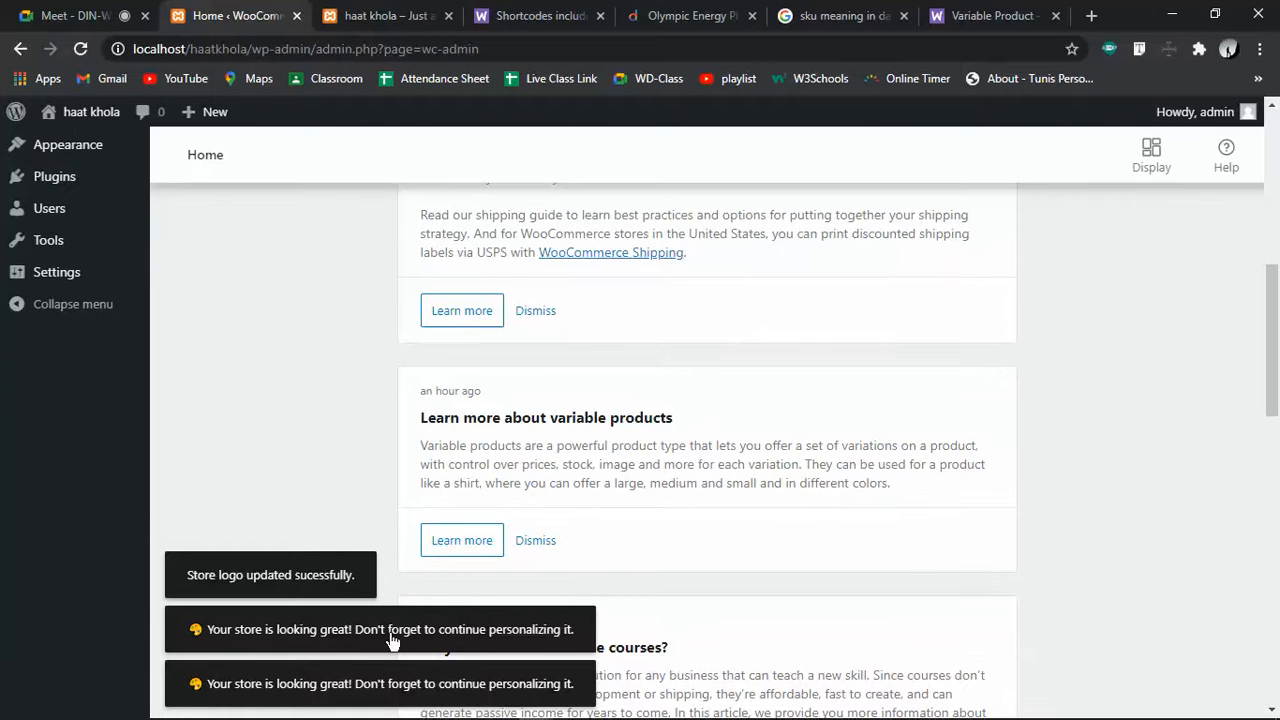
left_click(537, 314)
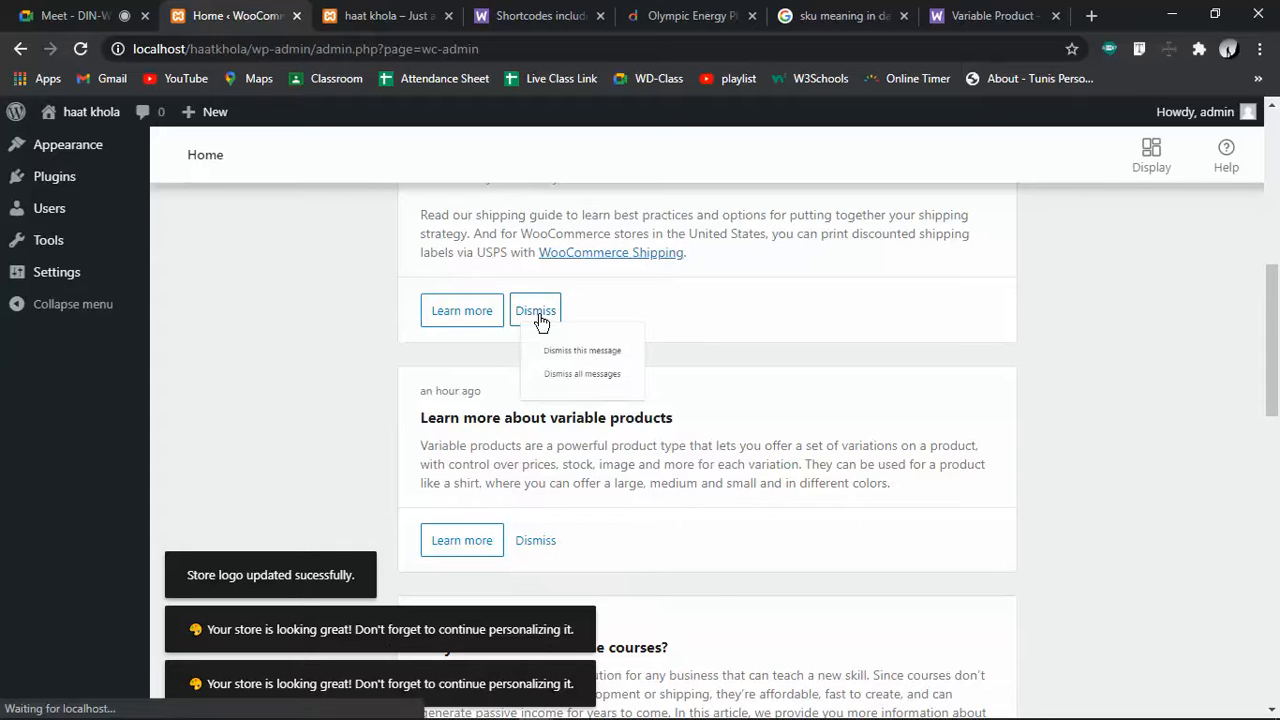
left_click(600, 375)
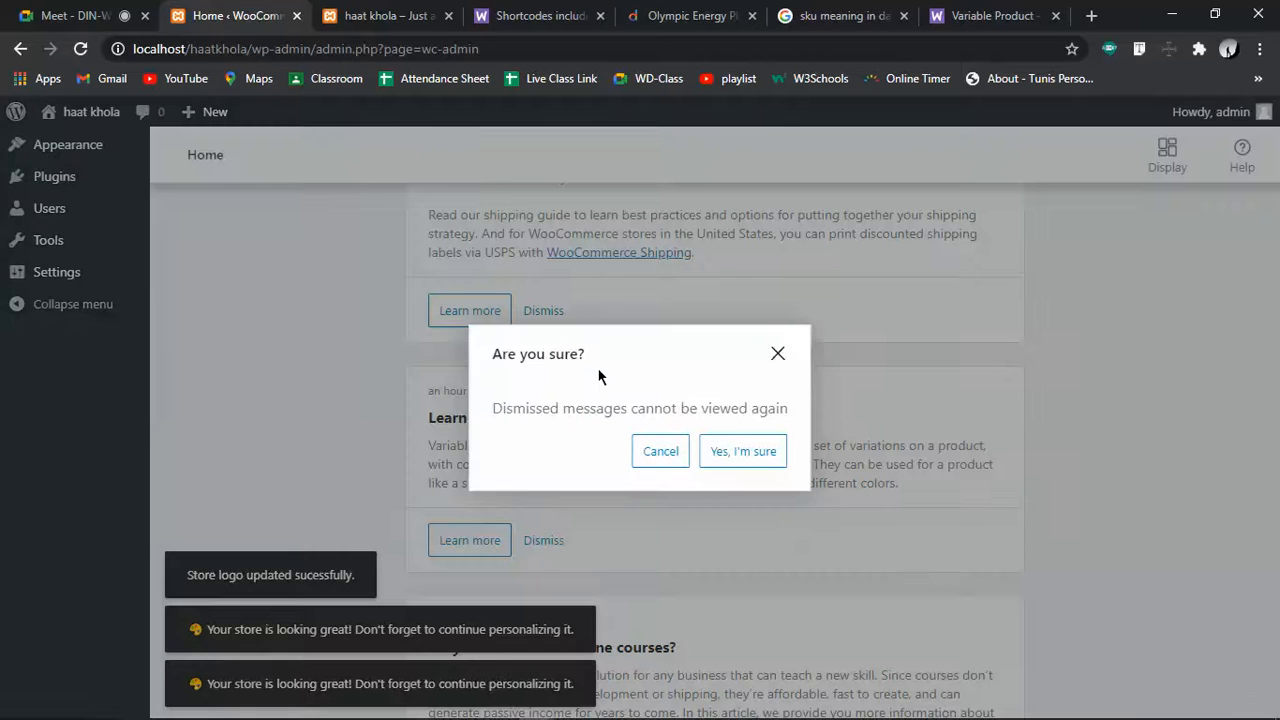
left_click(748, 452)
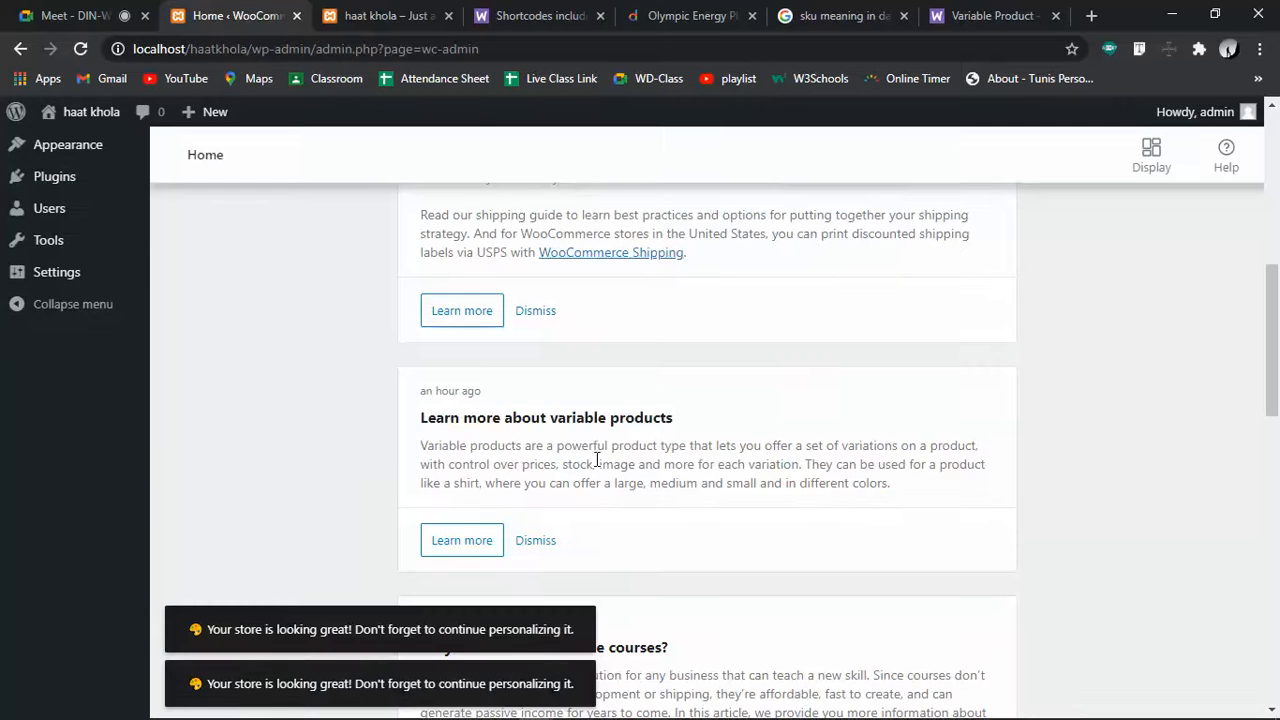
Check the Finish setup checklist, then go to the Coupons list under Marketing
left_click(535, 544)
scroll(536, 546, "down", 11)
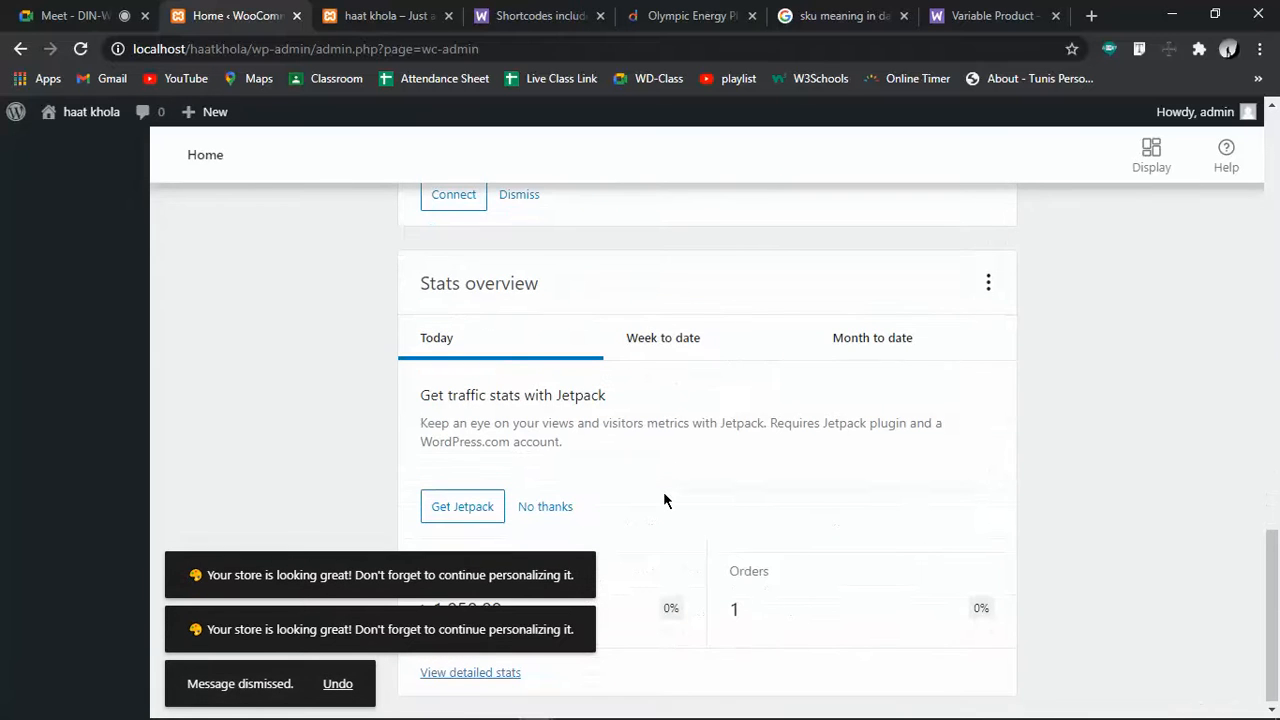
scroll(663, 499, "up", 10)
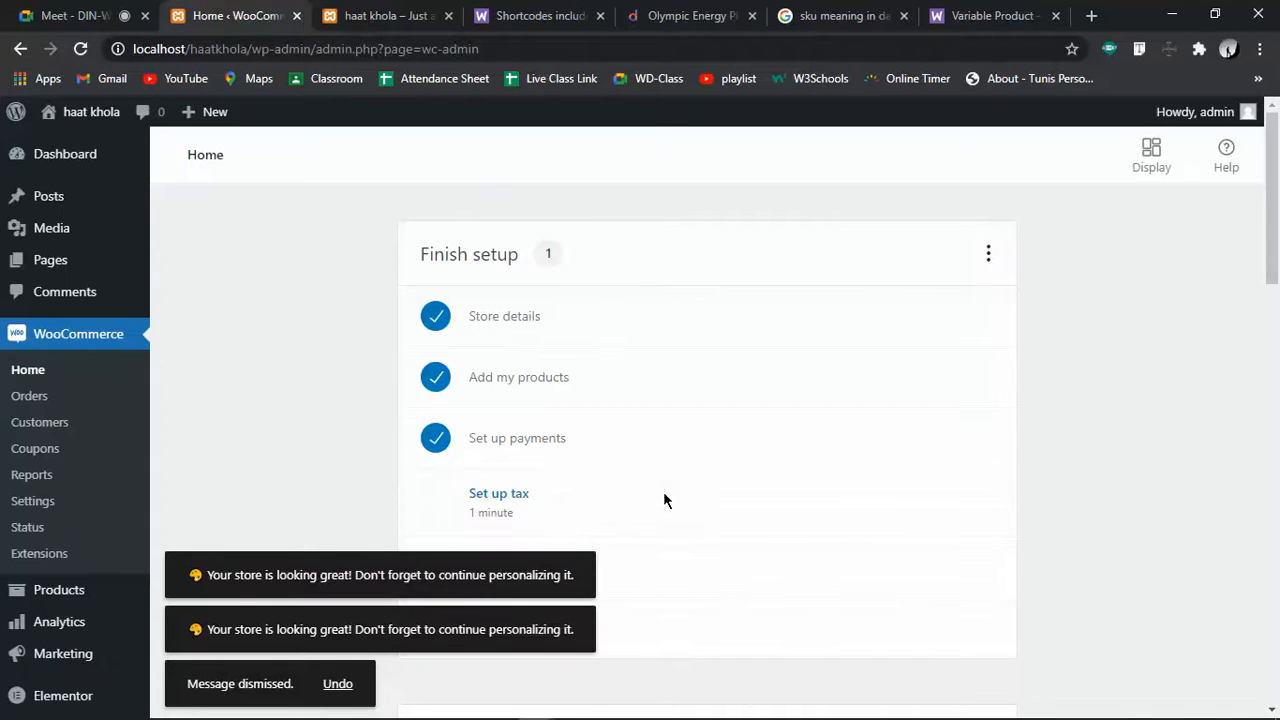
left_click(50, 452)
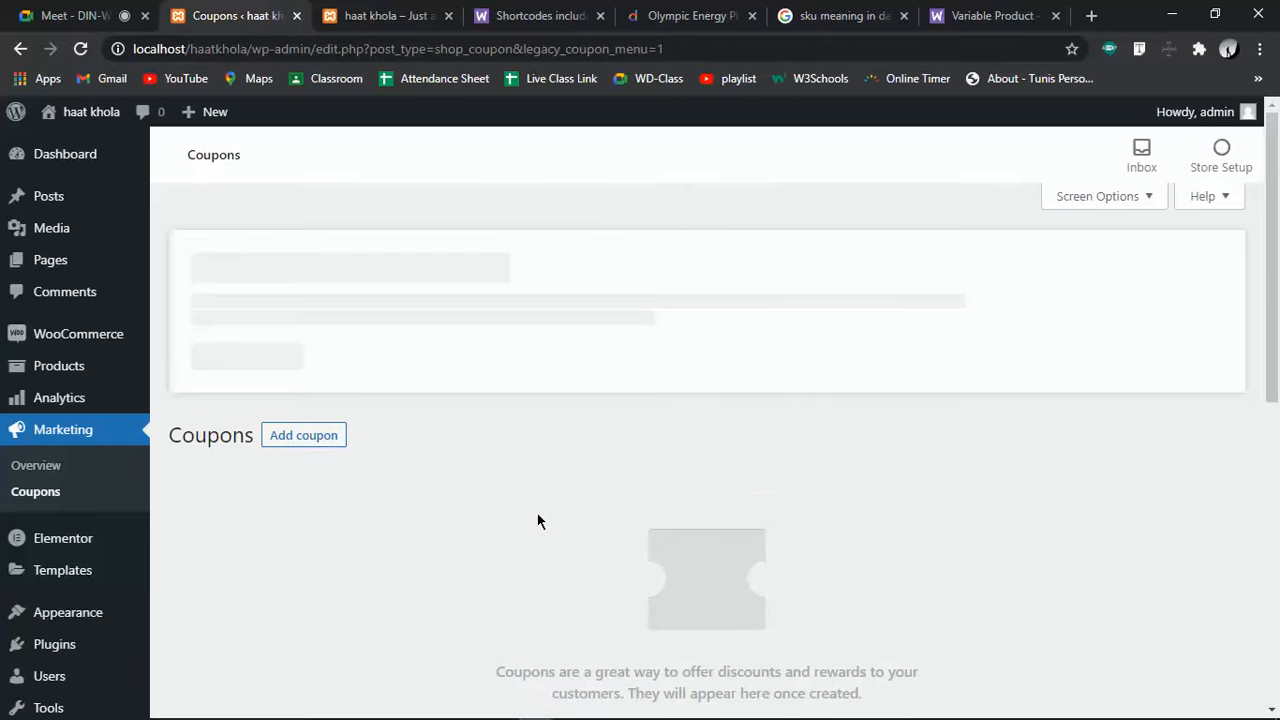
Start a new coupon from the Coupons page
left_click(299, 438)
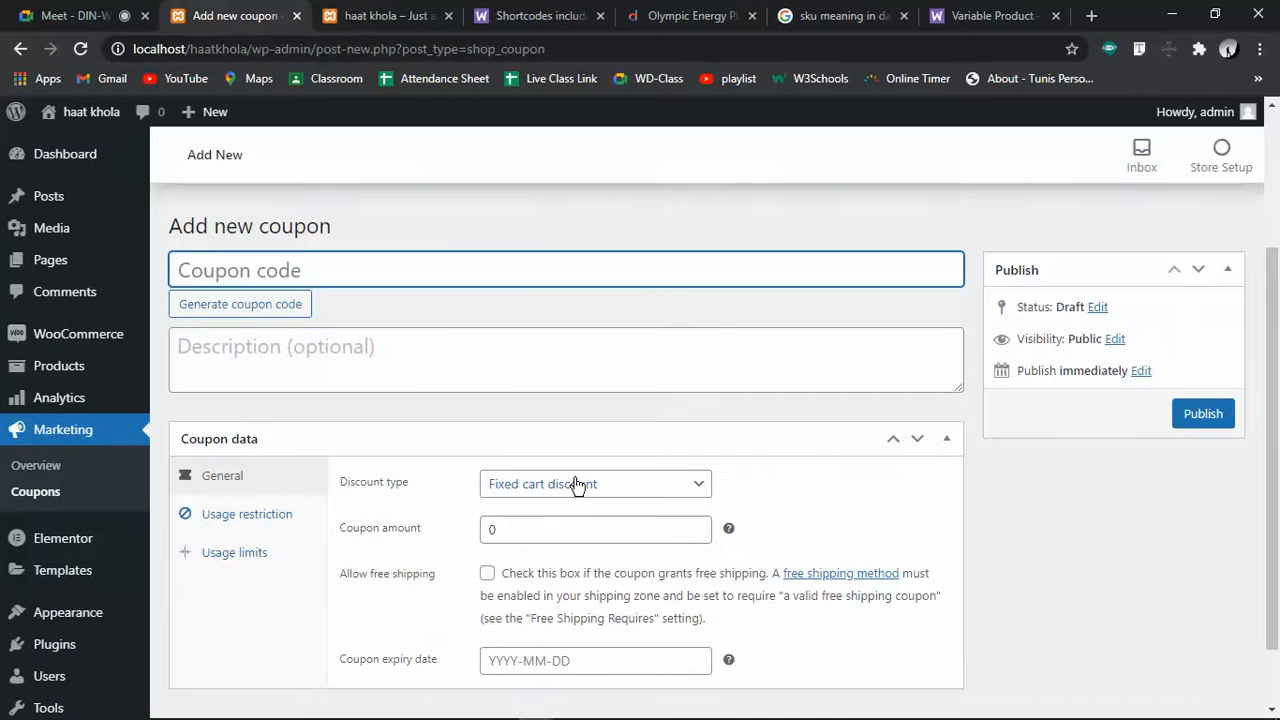
Try Percentage discount with a 600 amount, and look over the usage restriction and limit tabs
left_click(577, 485)
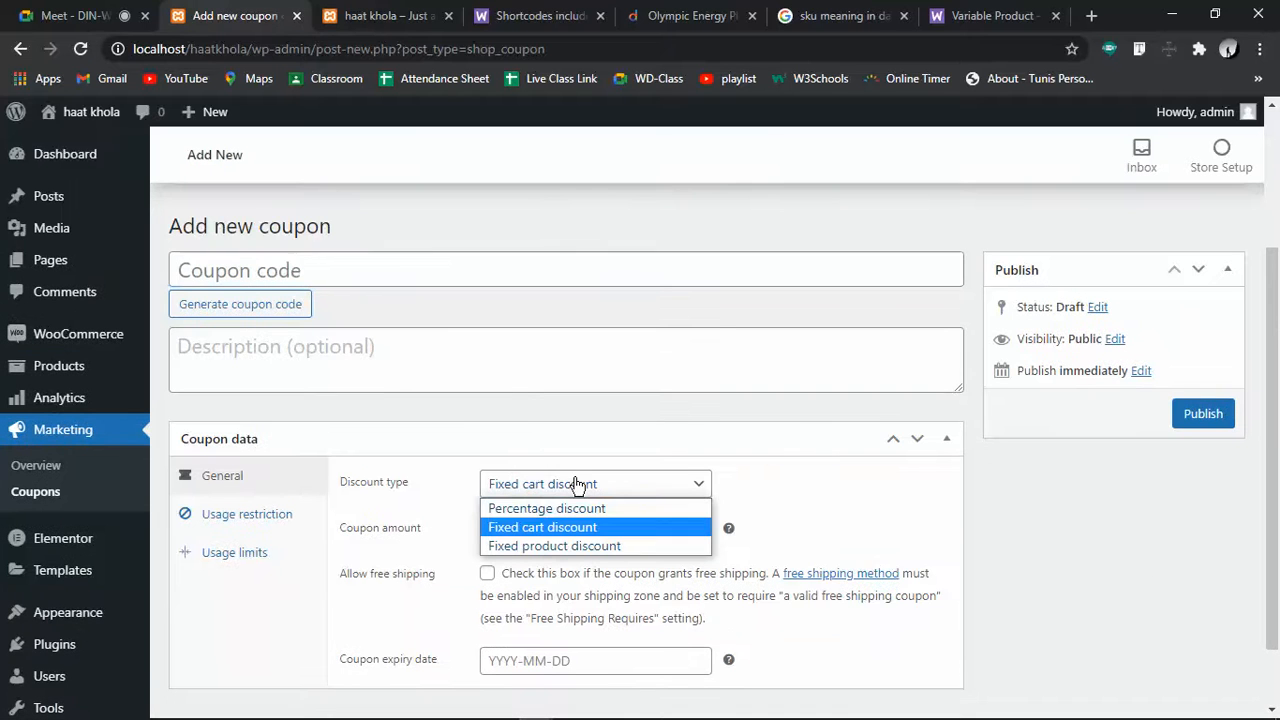
left_click(572, 507)
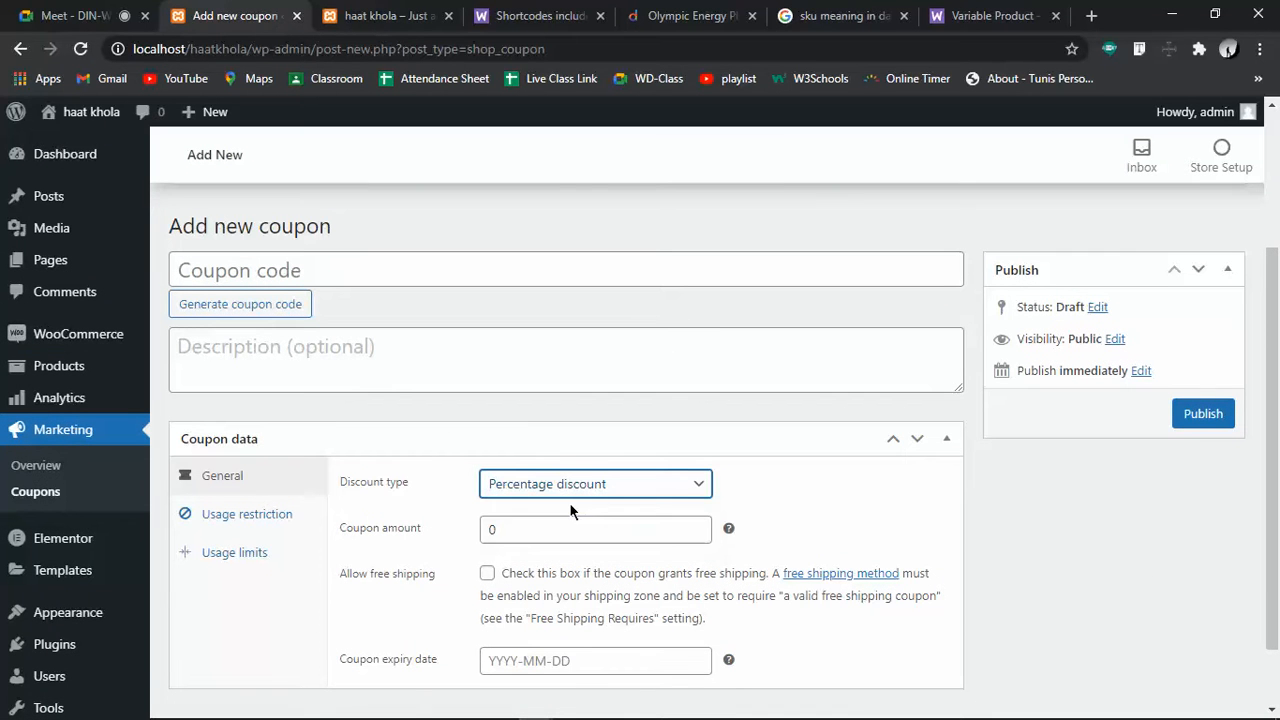
left_click(640, 485)
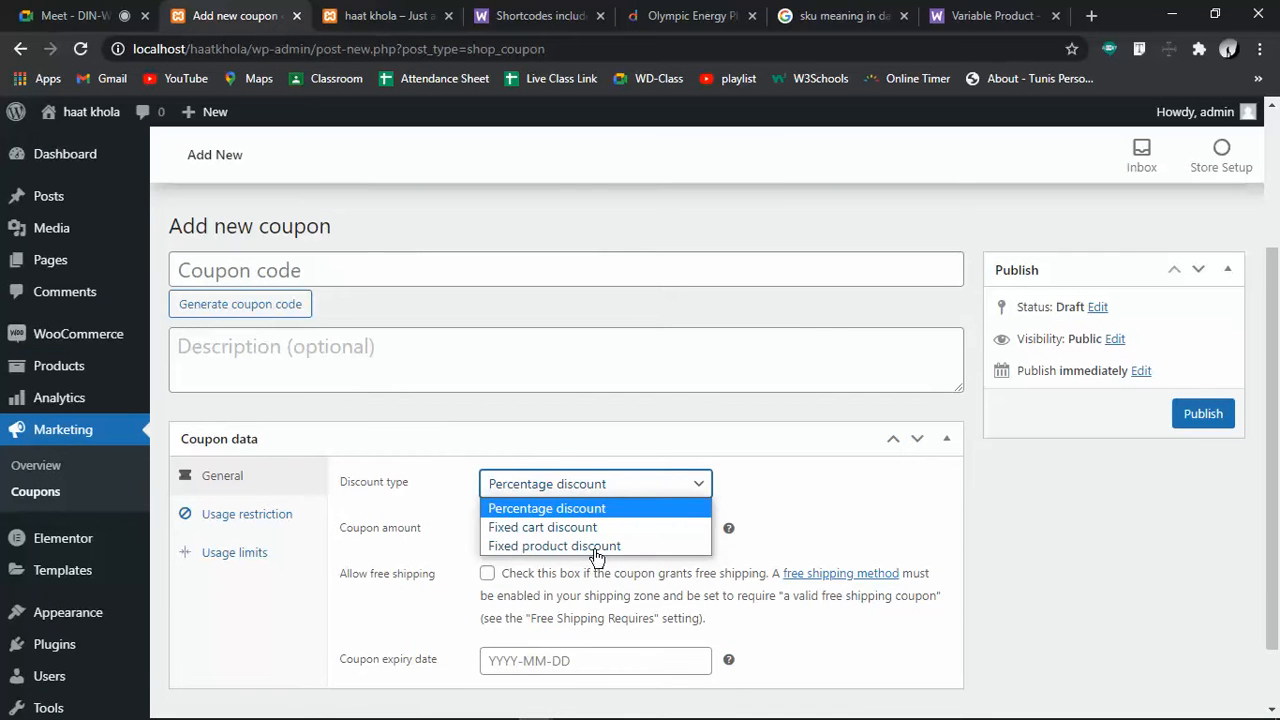
scroll(580, 515, "down", 1)
left_click(563, 518)
key("BackSpace")
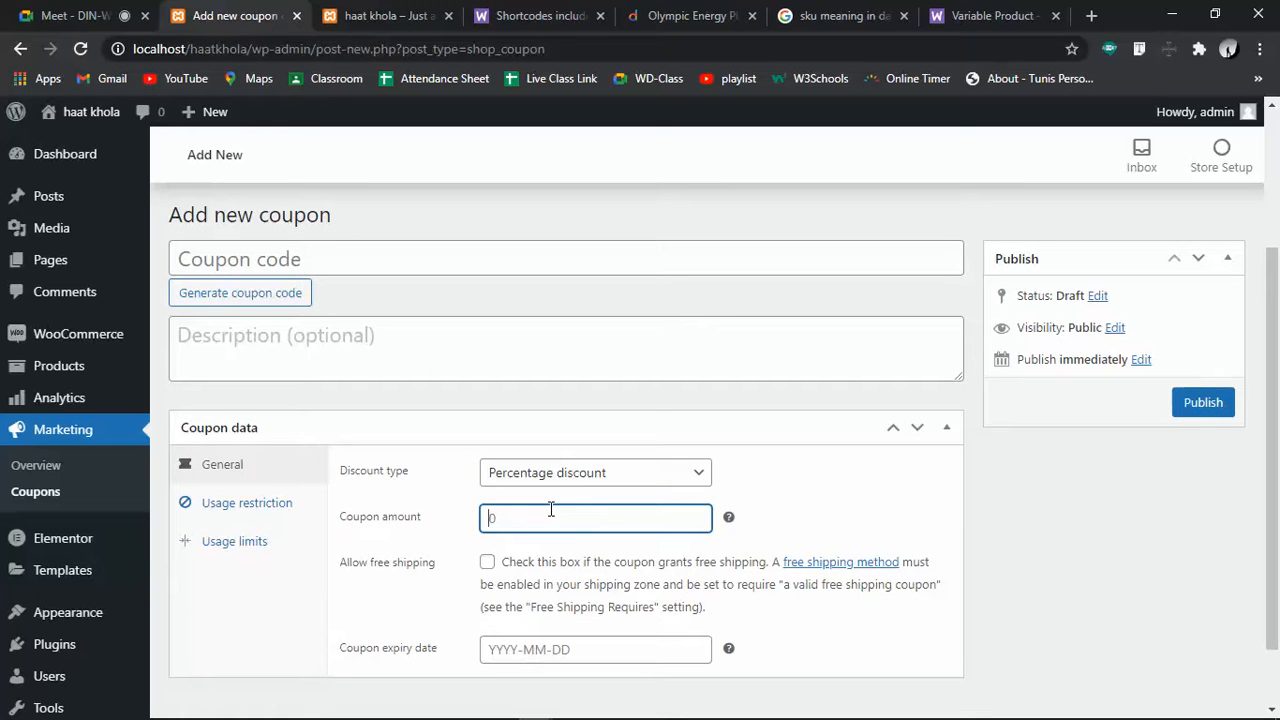
type("600")
scroll(486, 566, "down", 1)
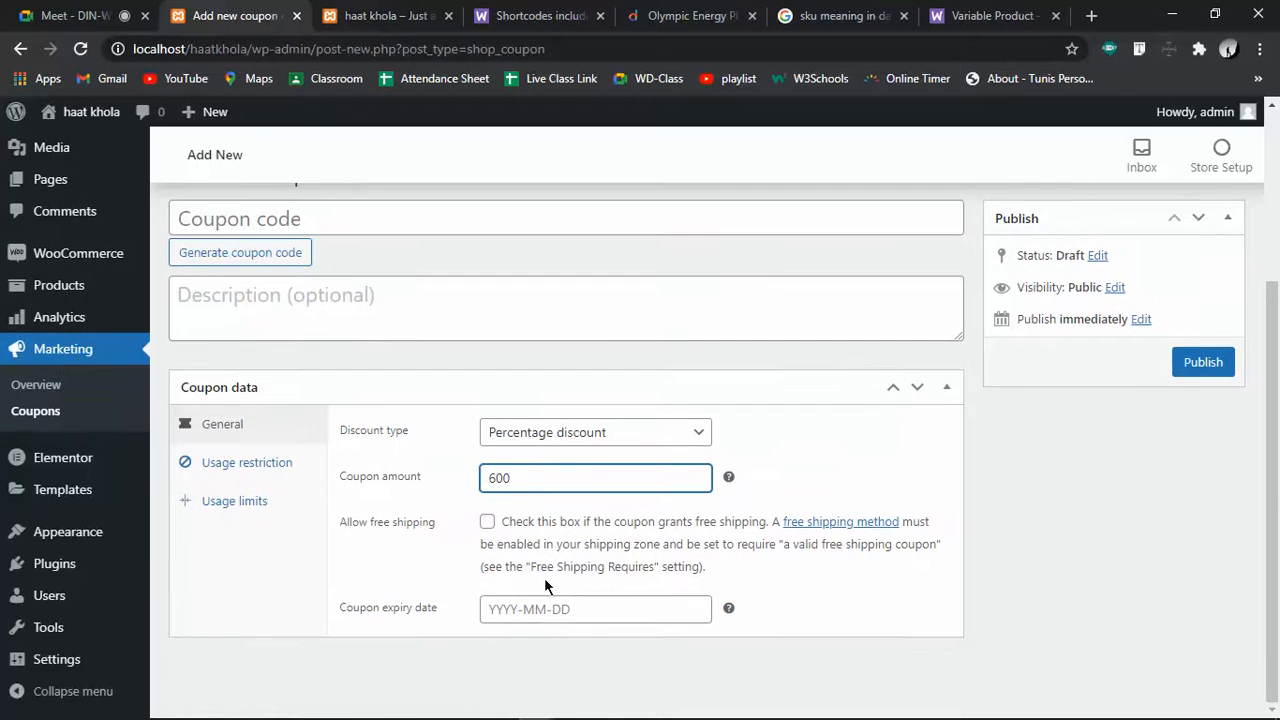
left_click(284, 462)
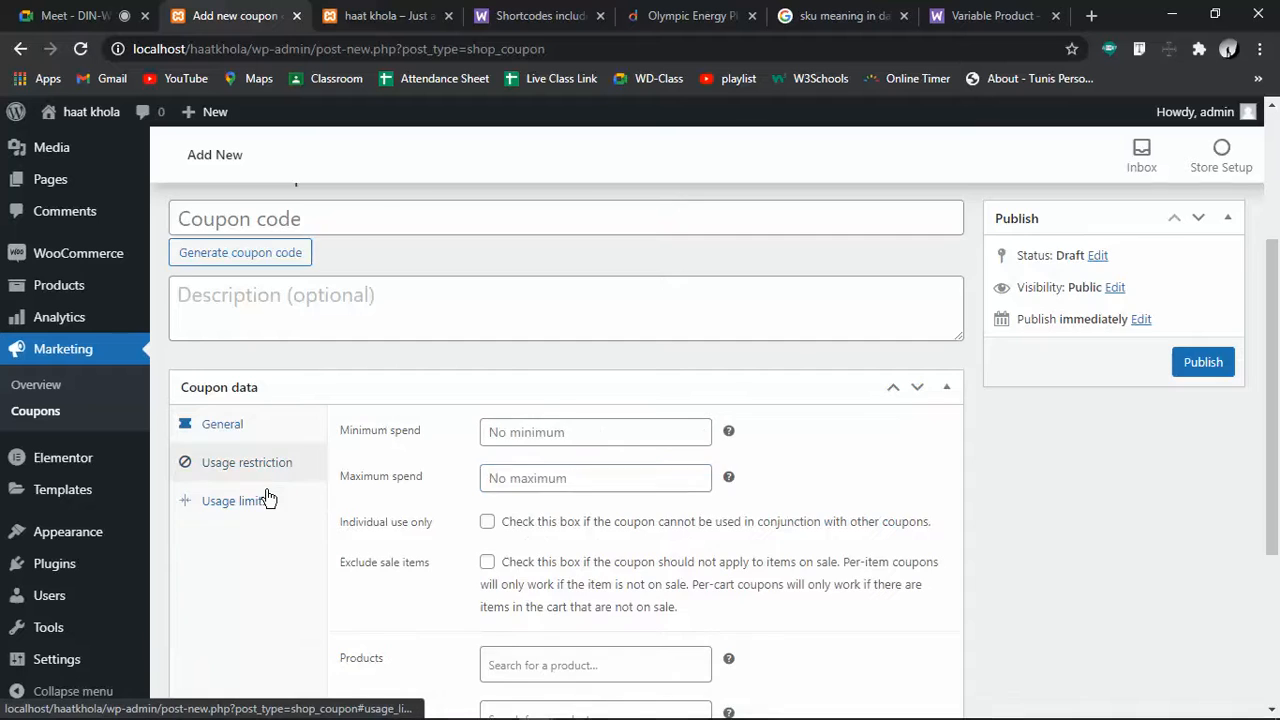
left_click(274, 496)
left_click(260, 492)
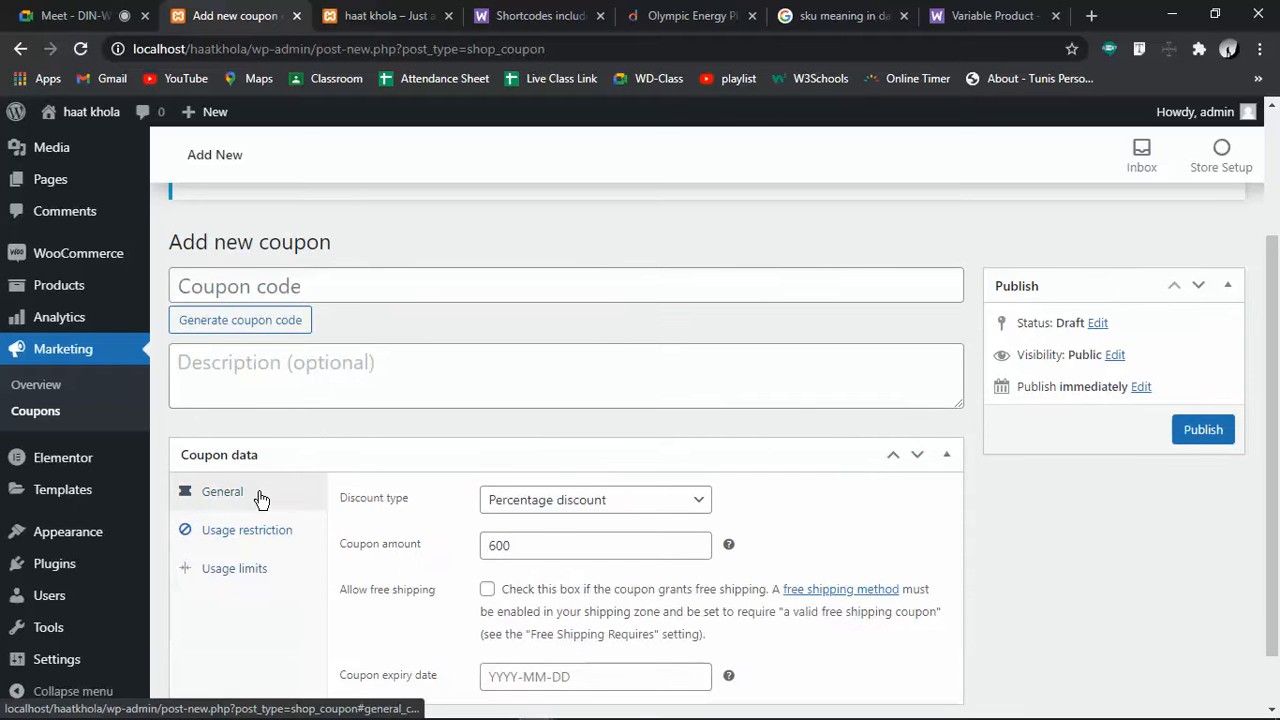
Begin the coupon code with '50' and change the coupon amount from 600 to 50
left_click(292, 285)
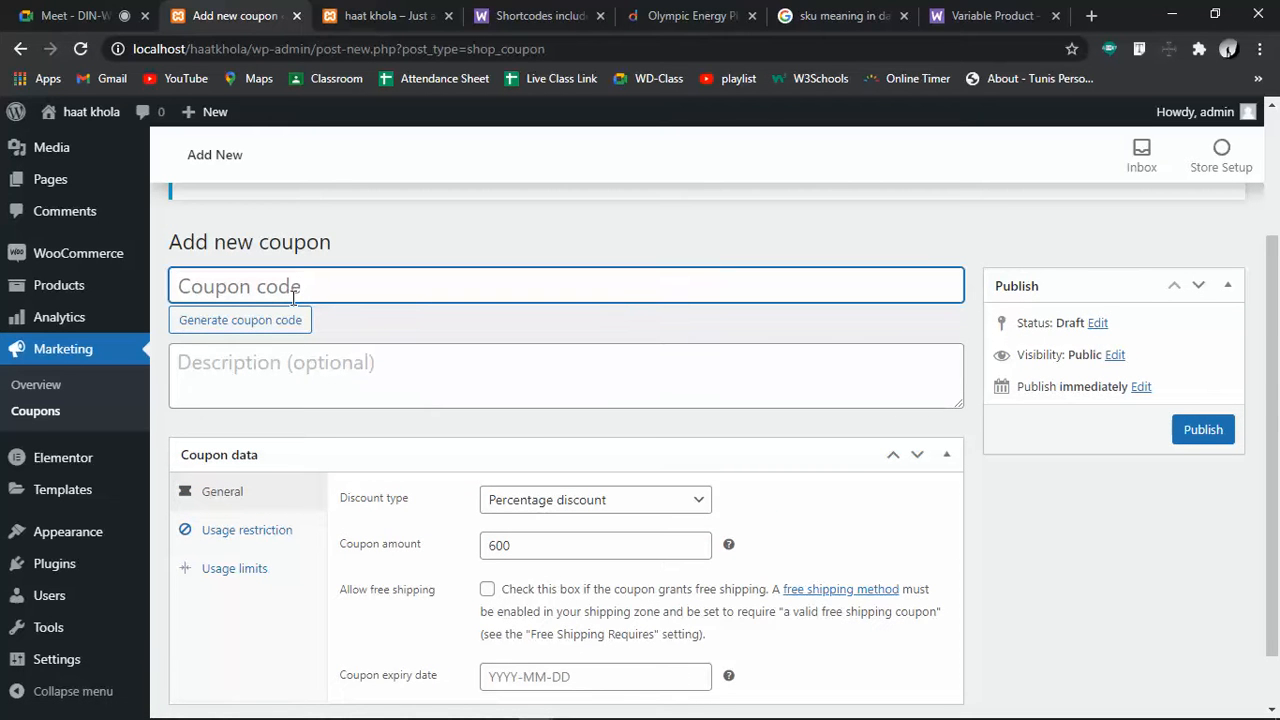
type("50")
left_click(632, 505)
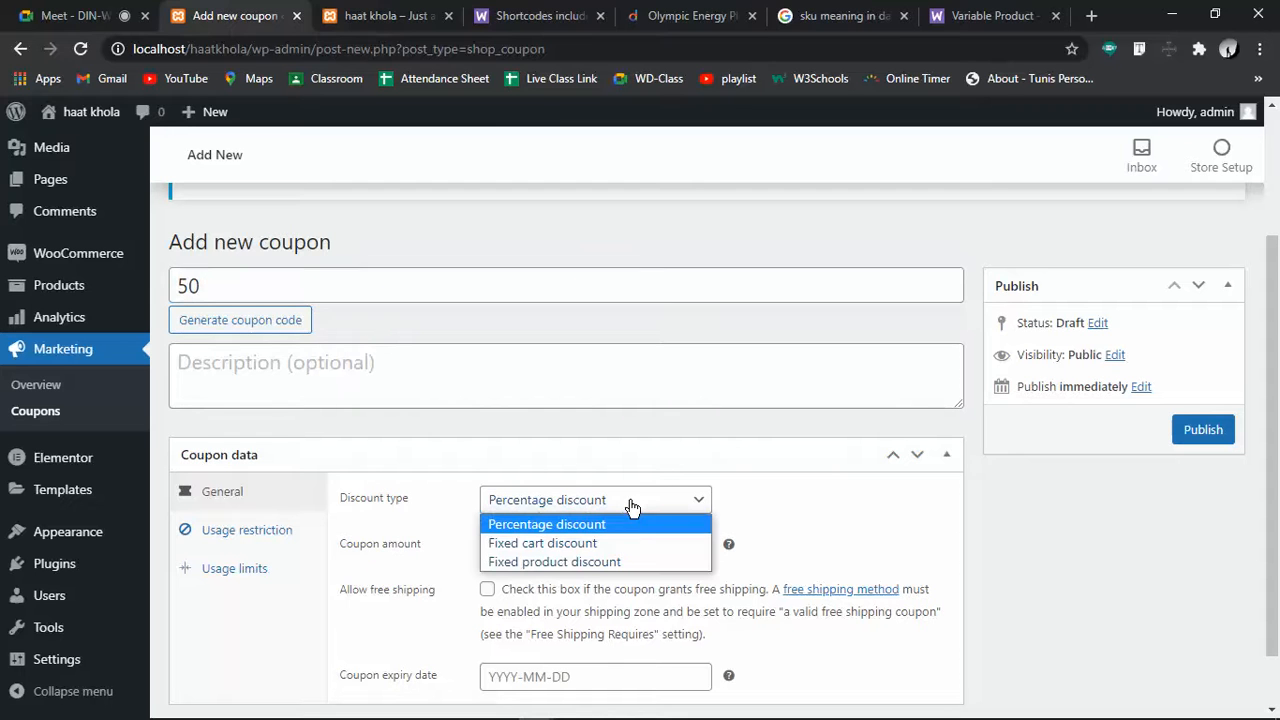
left_click(630, 507)
left_click_drag(543, 542, 473, 554)
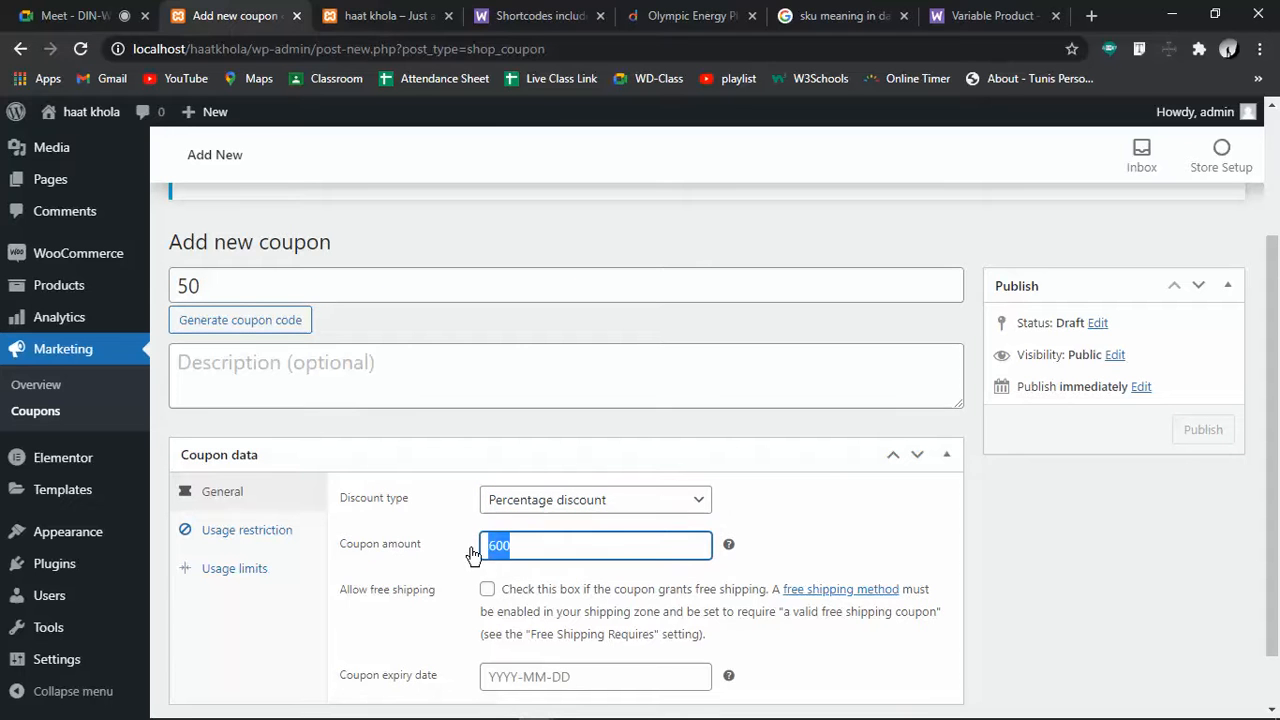
type("50")
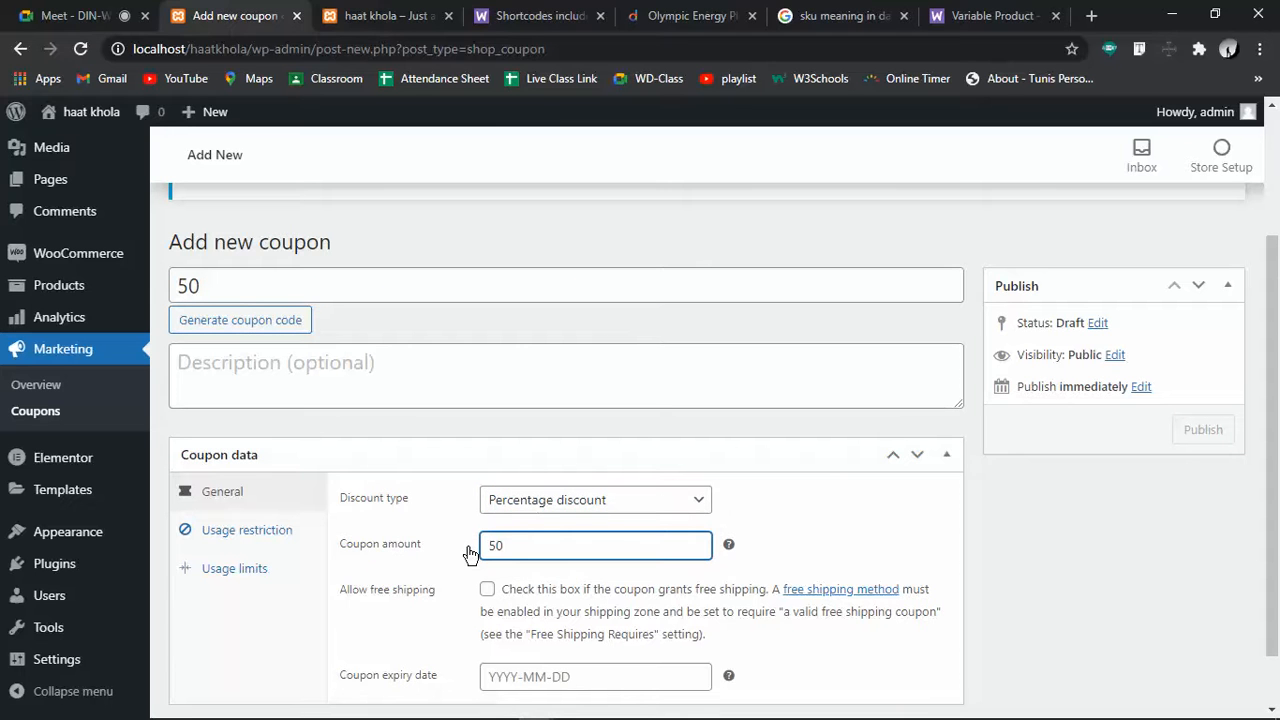
Finish the code as 50takakom, make it a Fixed product discount, and view Usage restriction
left_click(269, 287)
type("takak")
type("ori")
left_click(592, 499)
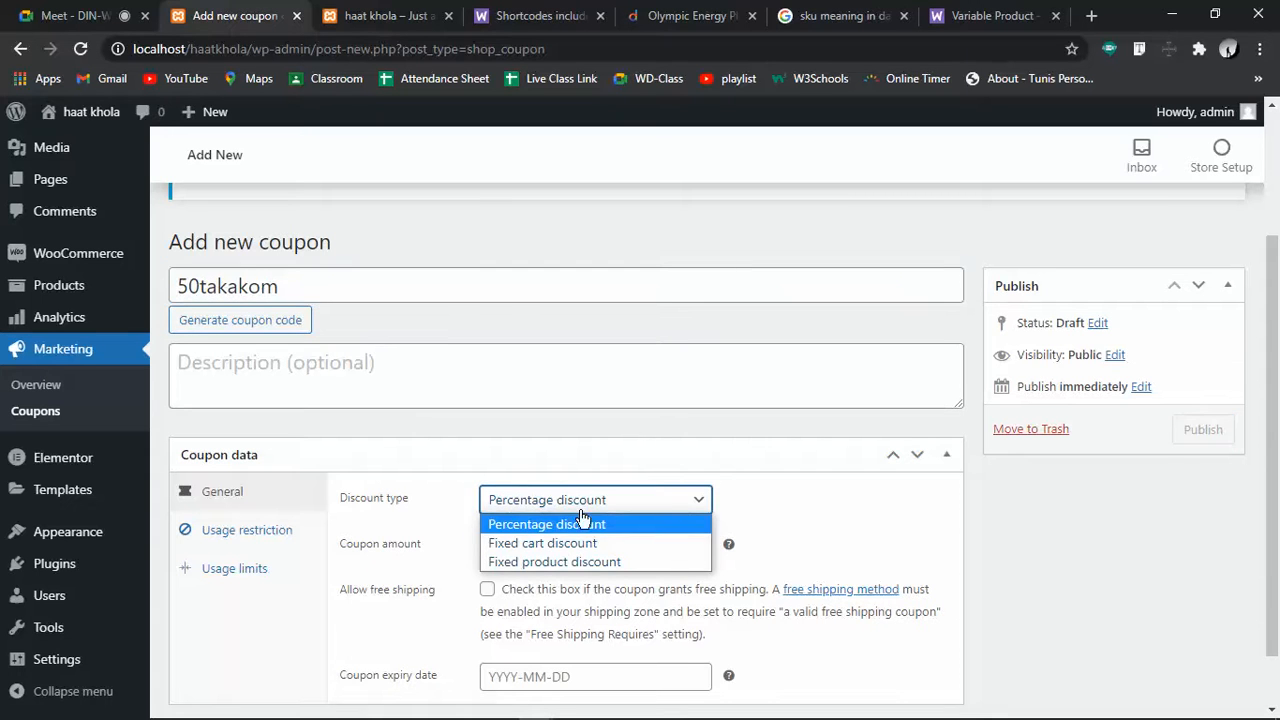
left_click(603, 566)
scroll(603, 566, "down", 1)
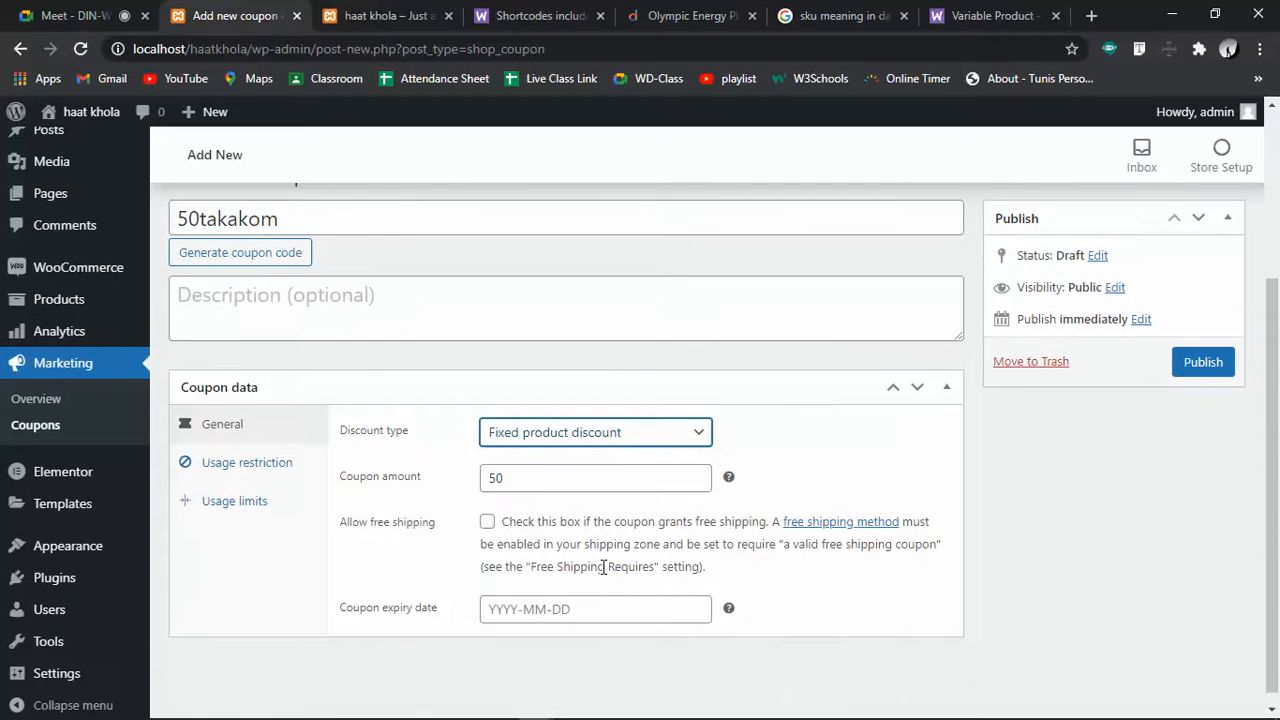
left_click(188, 466)
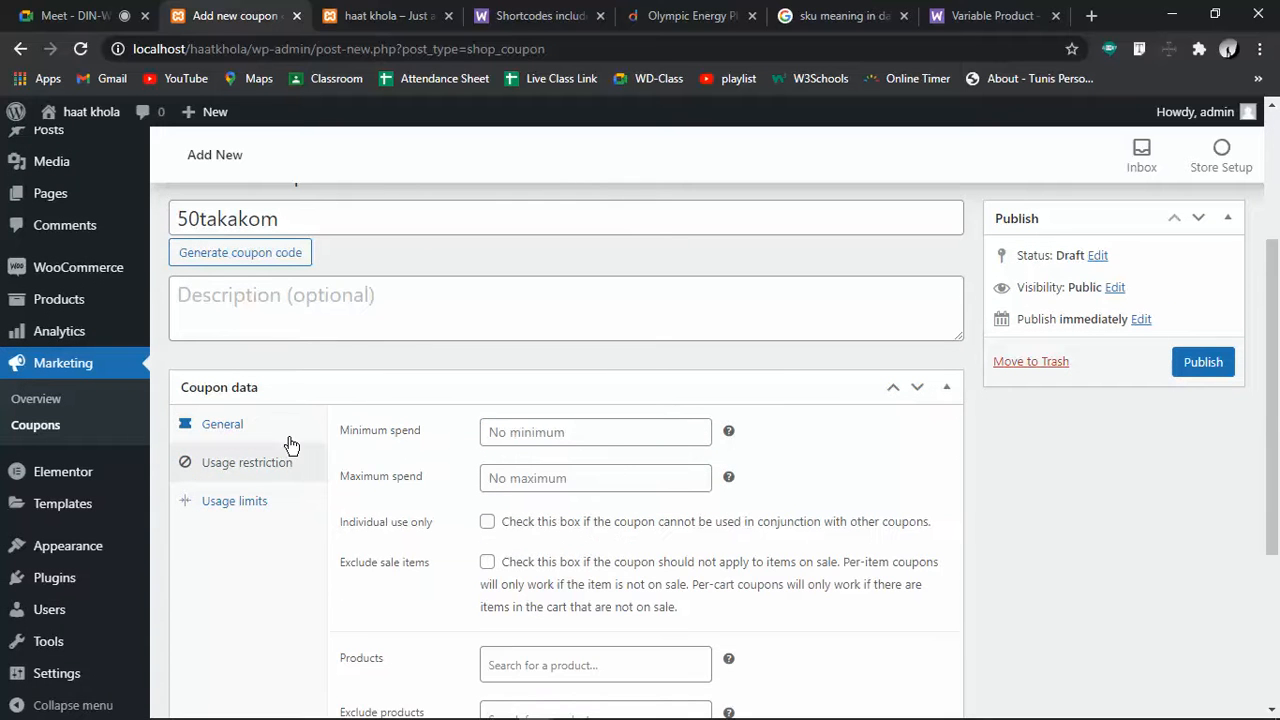
Set the 50takakom coupon's minimum spend to 600
left_click(217, 432)
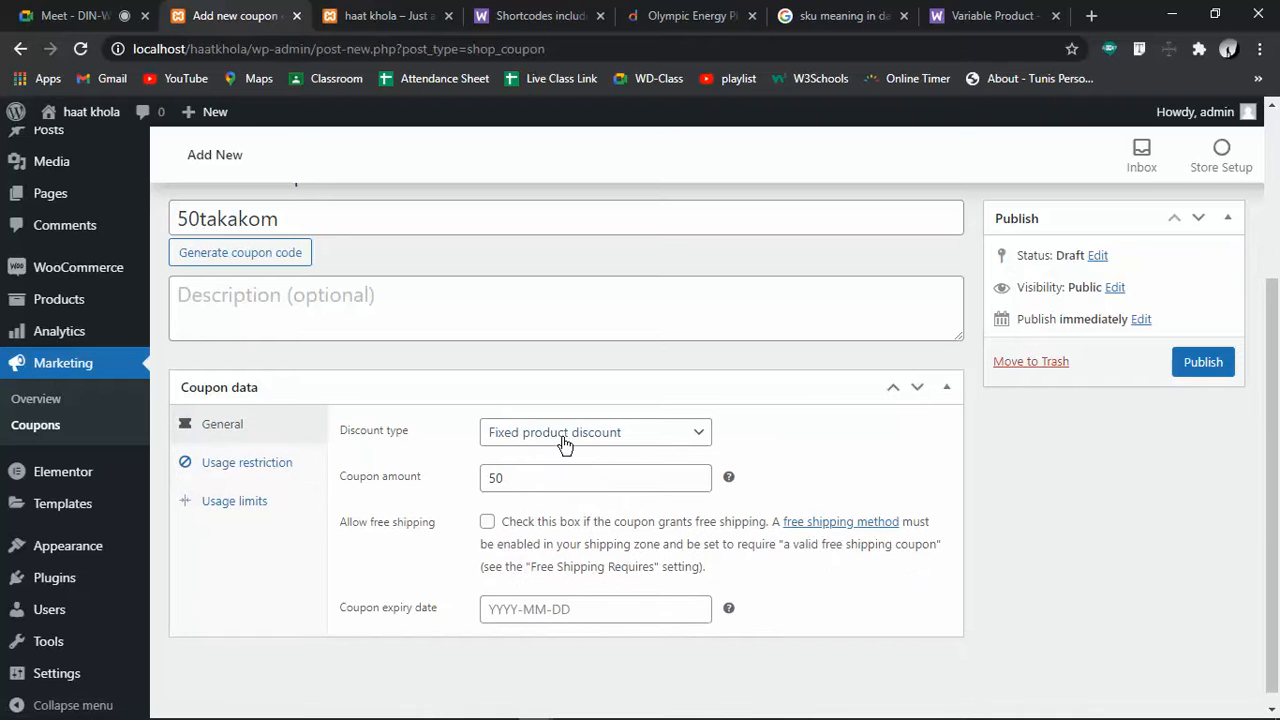
left_click(554, 480)
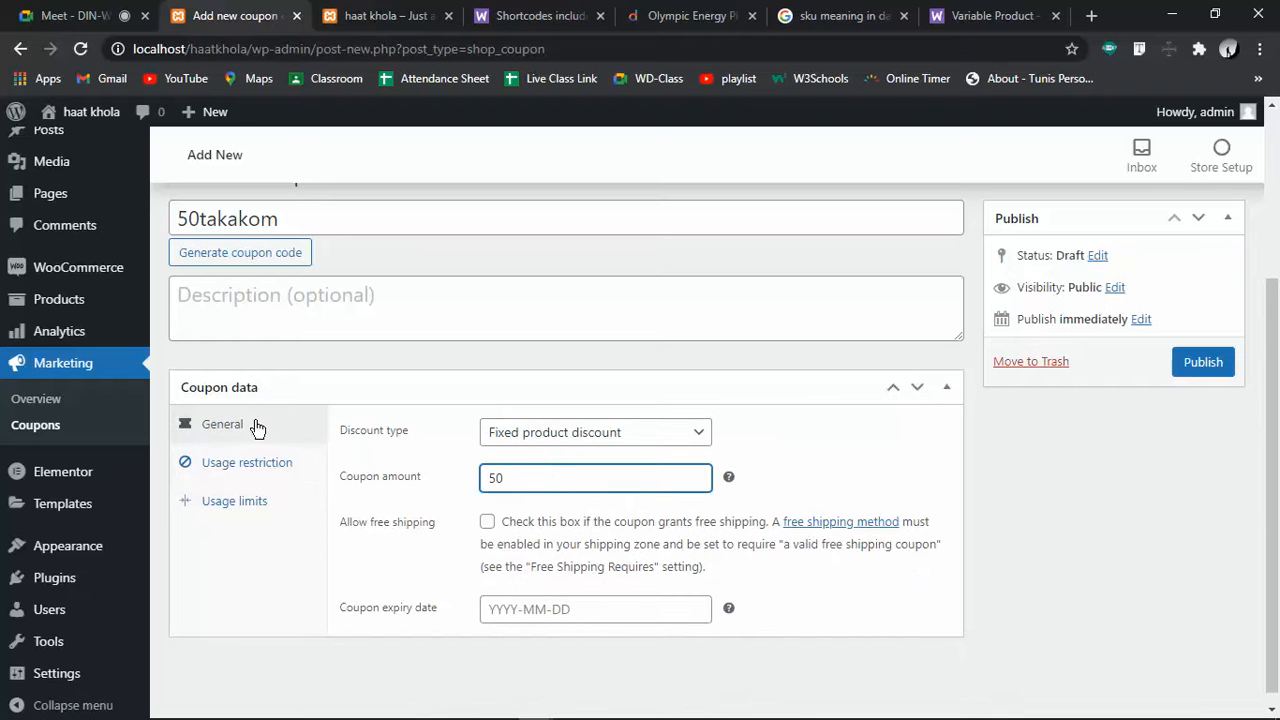
left_click(257, 490)
left_click(295, 458)
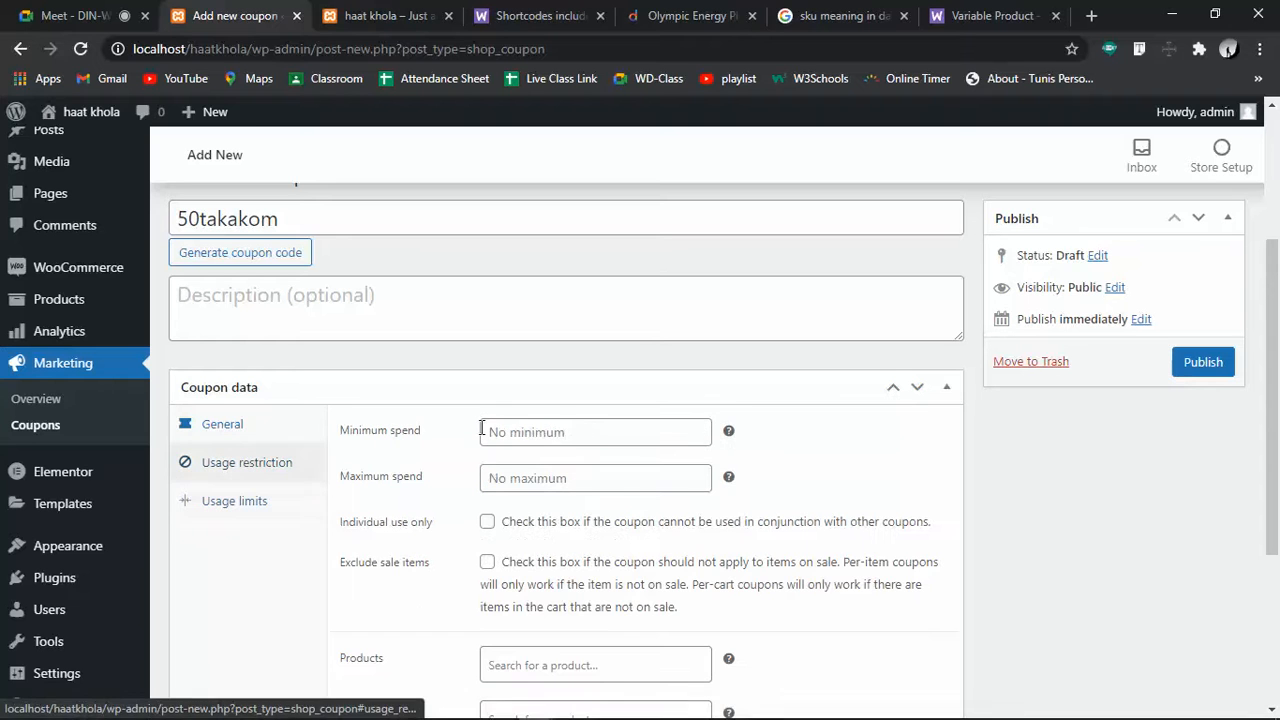
left_click(568, 432)
type("600")
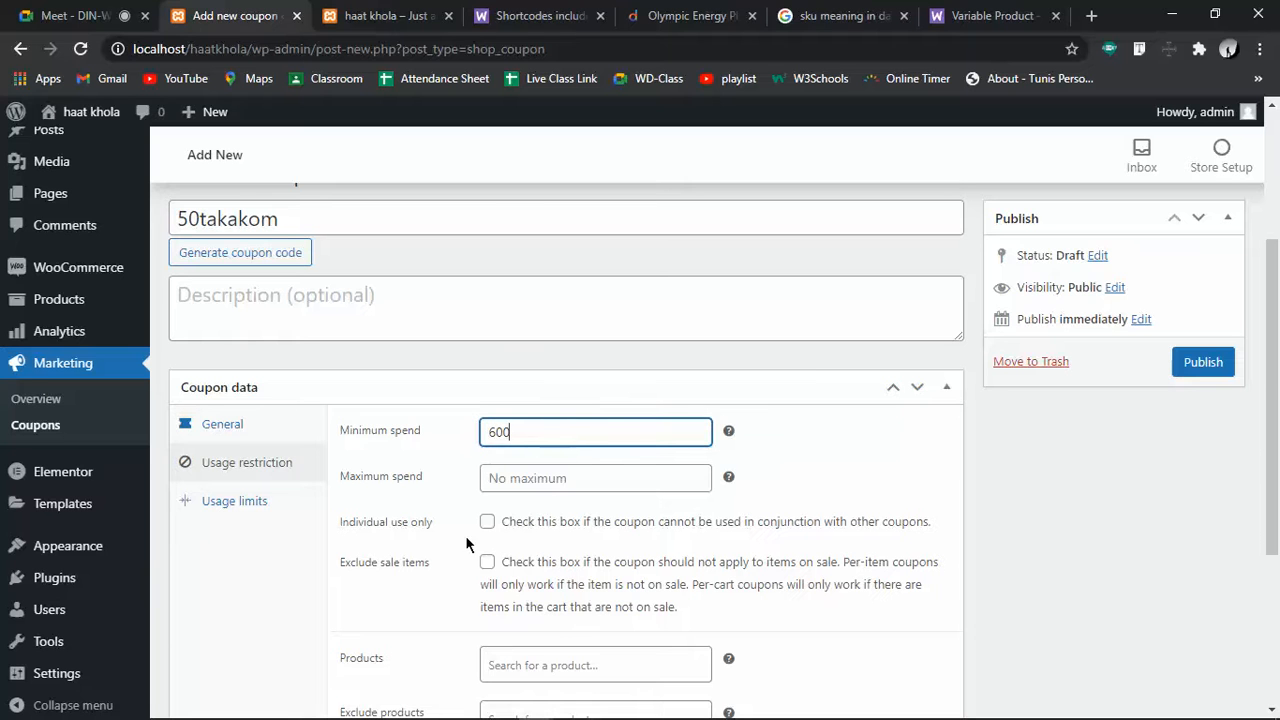
scroll(465, 548, "down", 1)
scroll(465, 548, "down", 3)
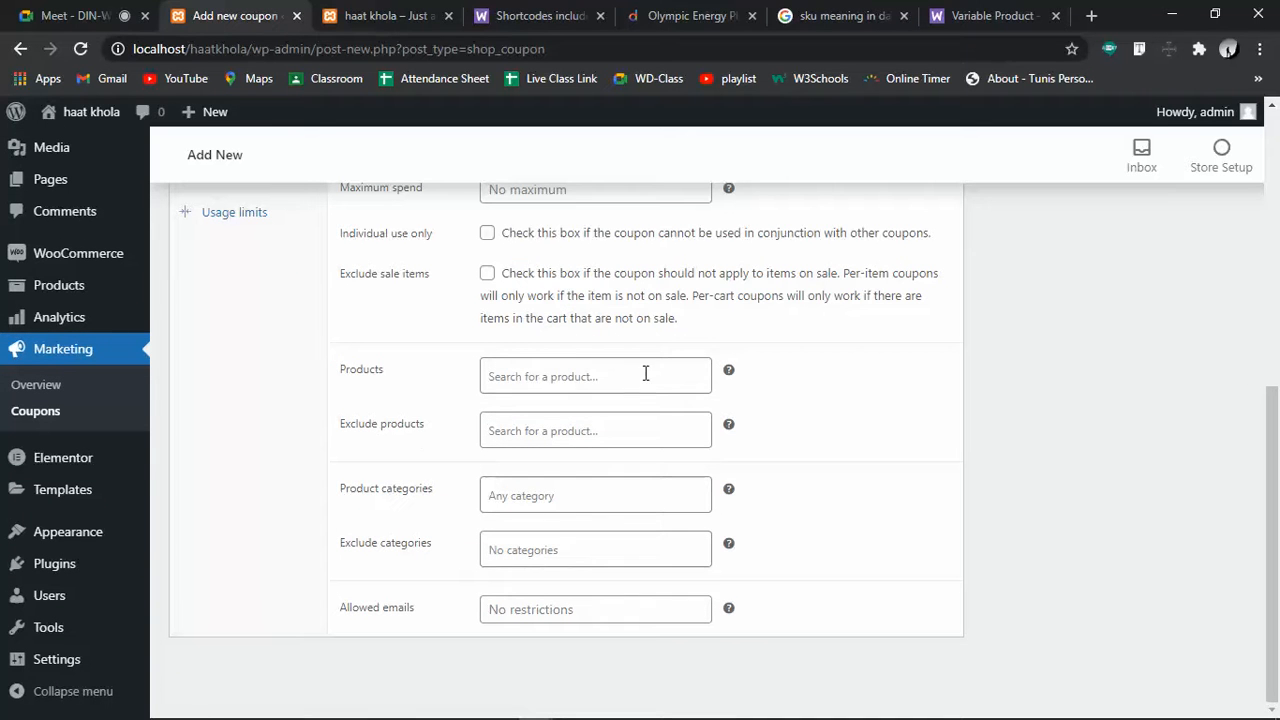
Restrict the coupon to the Hoodie product only
left_click(568, 372)
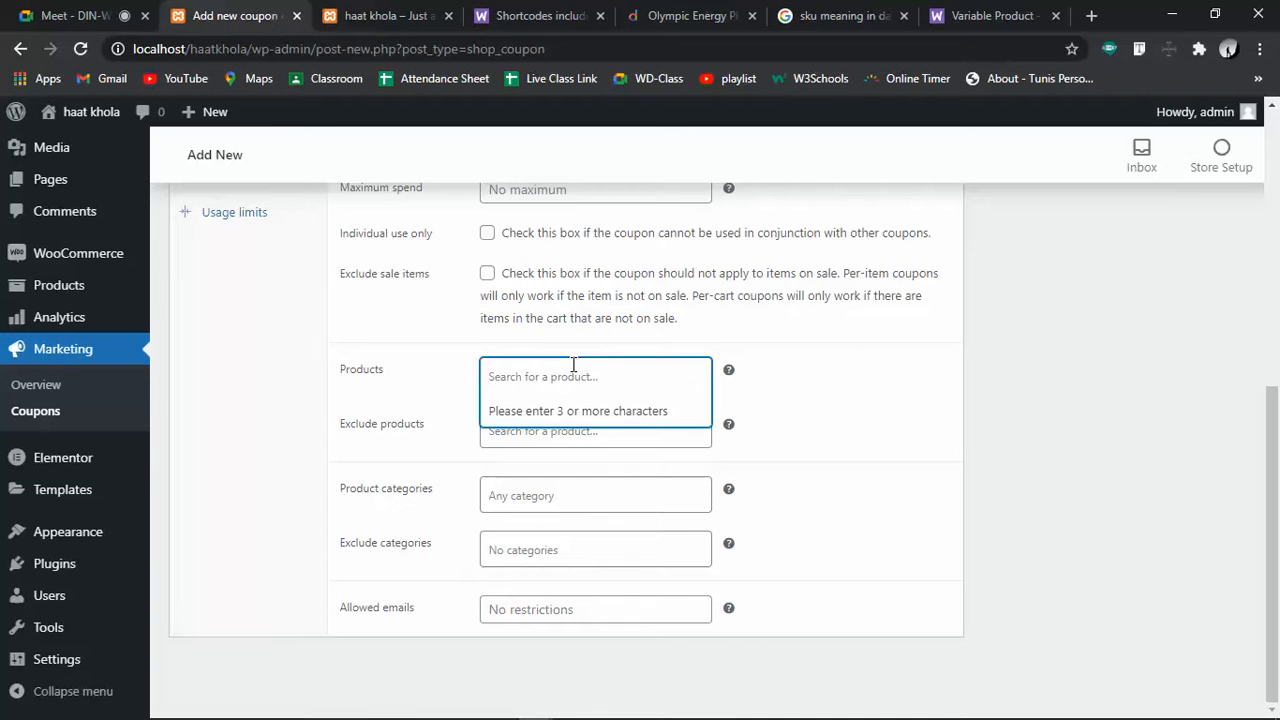
left_click(893, 416)
left_click(592, 378)
type("ungi")
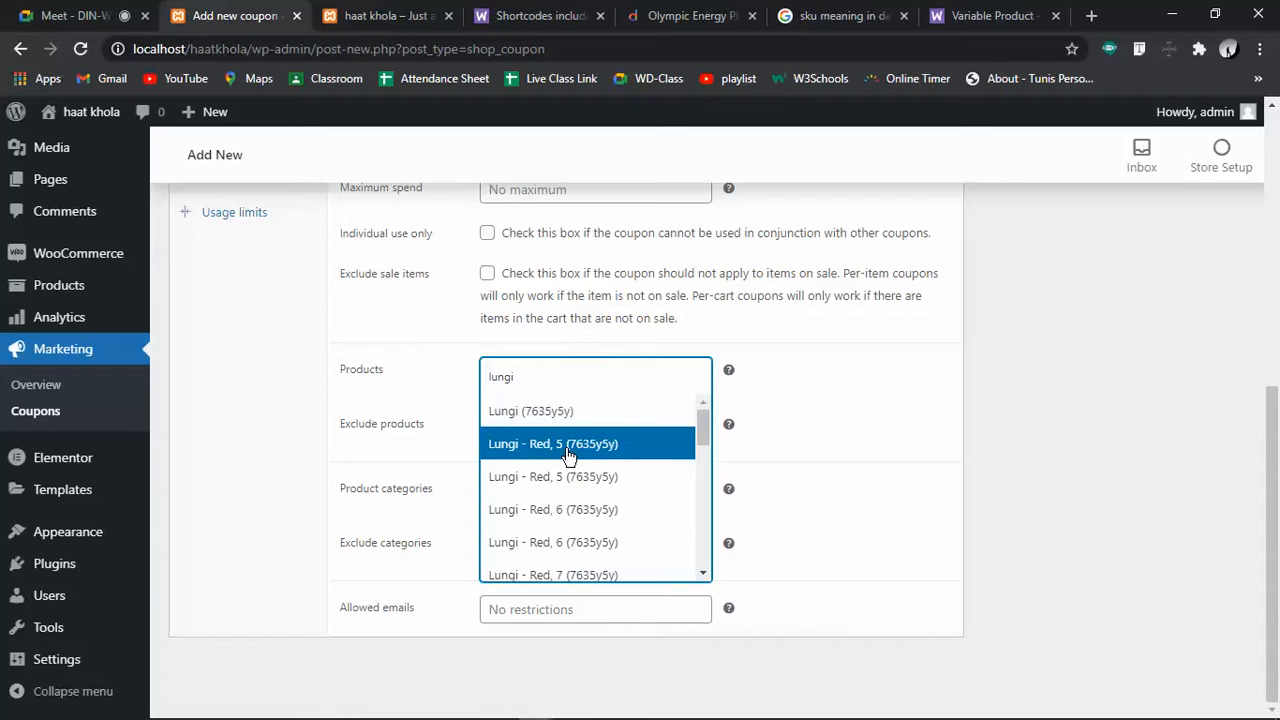
left_click_drag(537, 376, 478, 340)
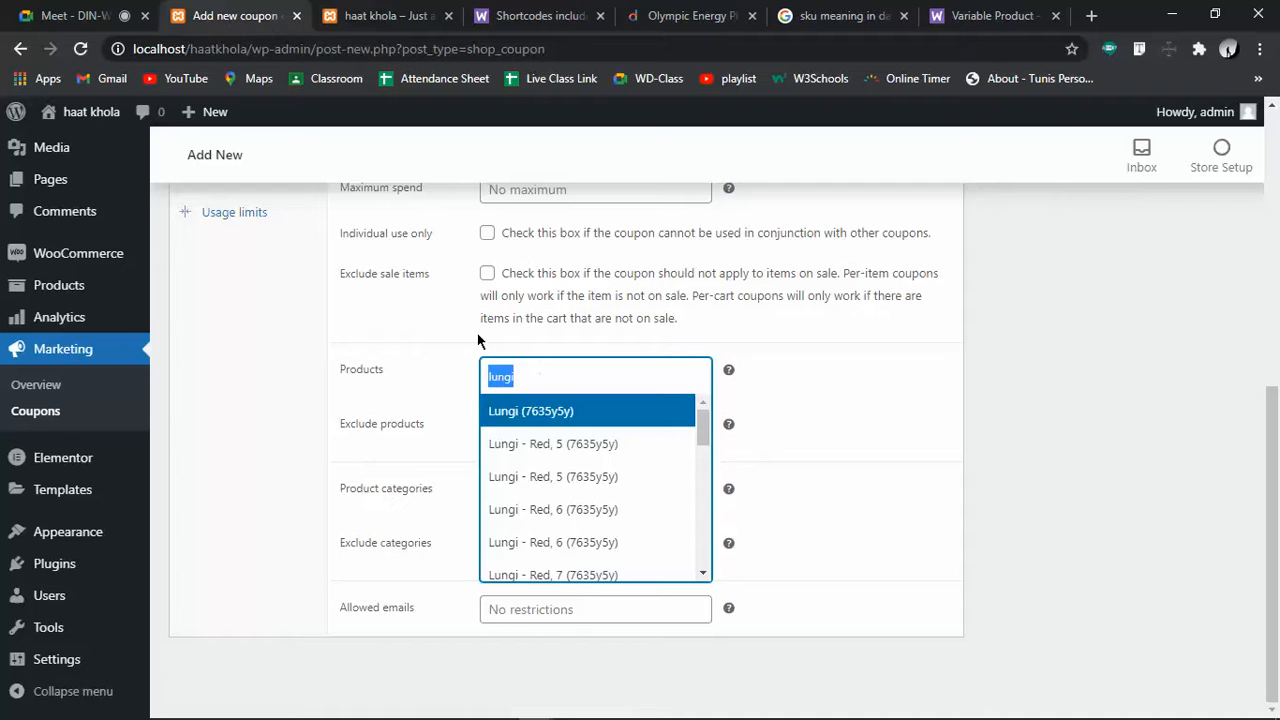
key("BackSpace")
type("hoodie")
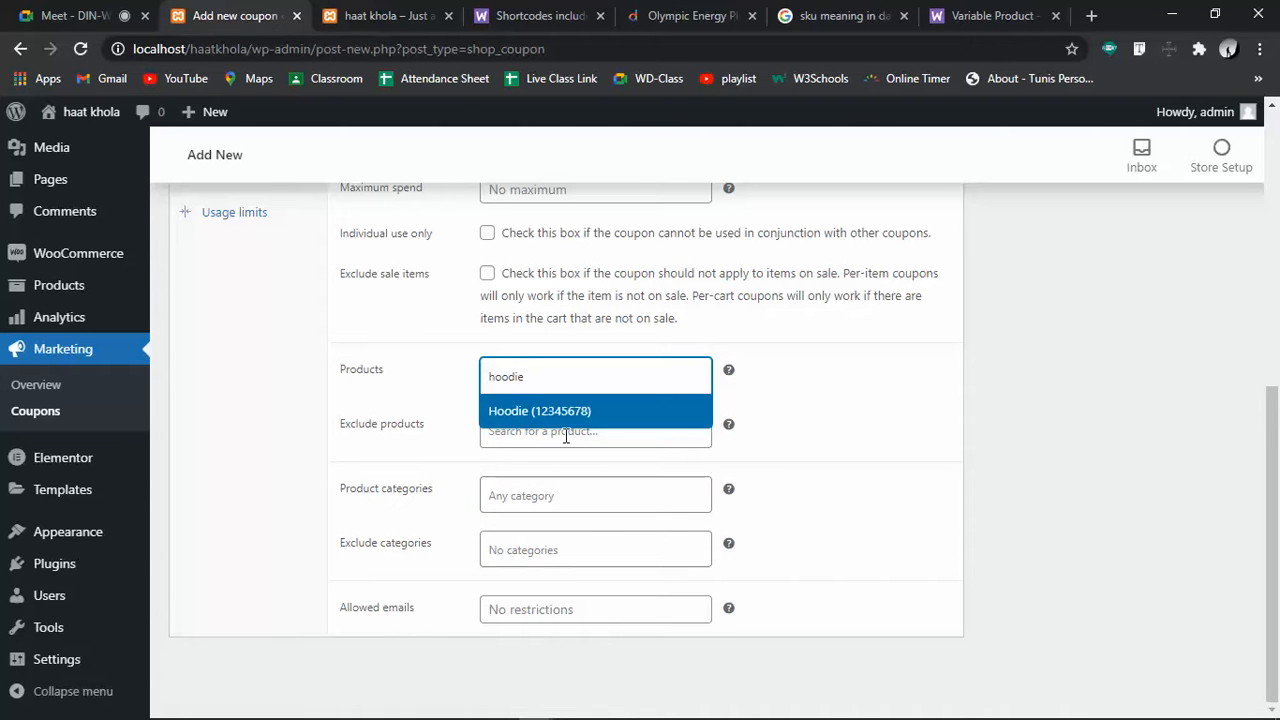
left_click(529, 411)
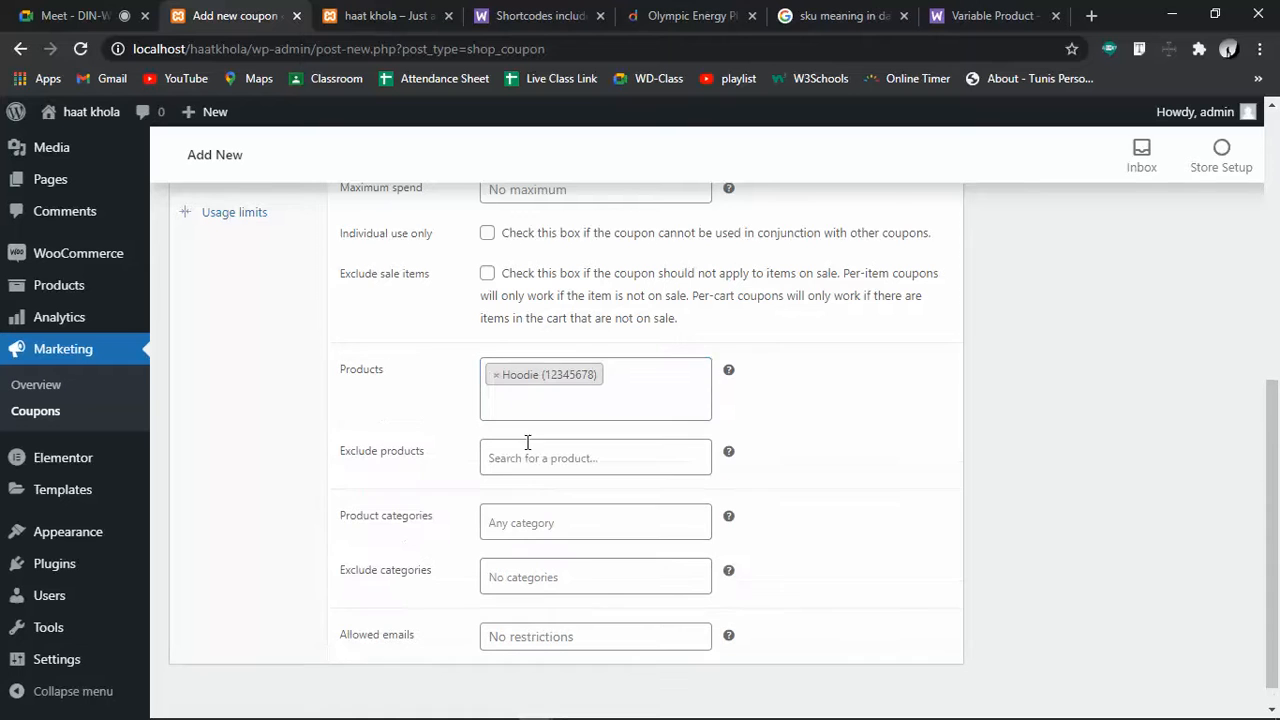
left_click(527, 455)
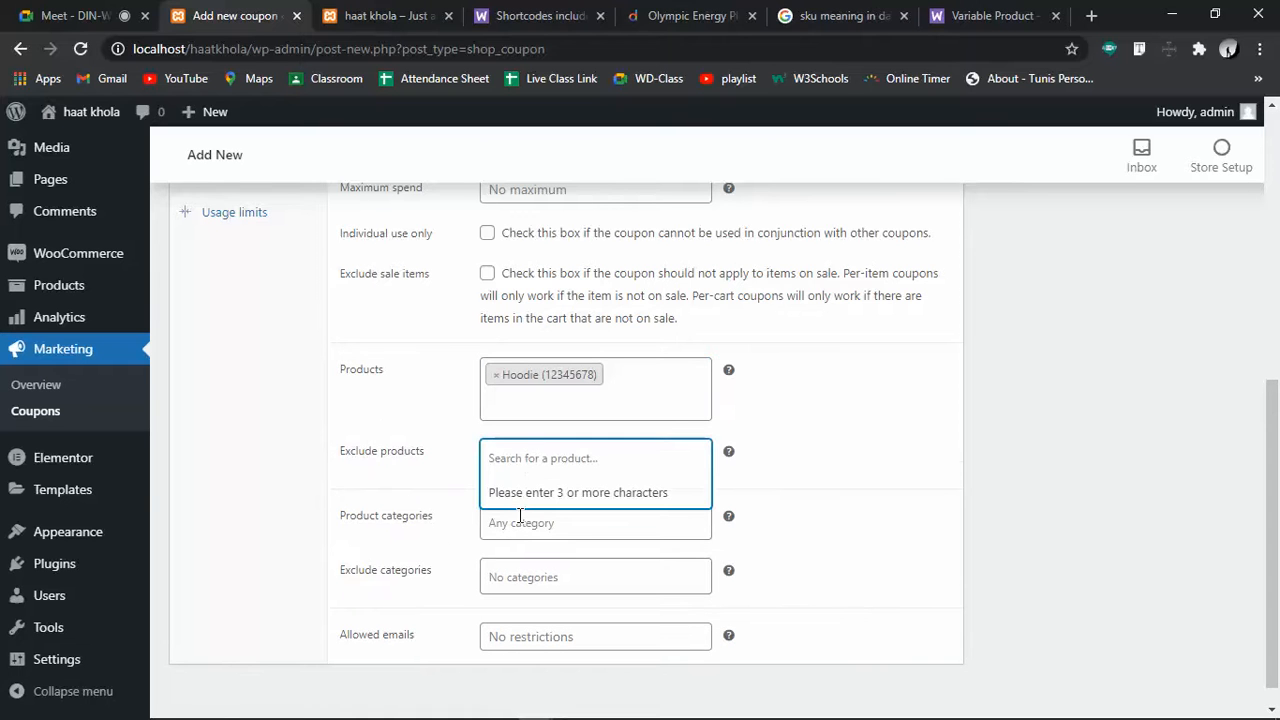
left_click(277, 546)
Publish coupon 50takakom and view the haat khola store homepage
scroll(278, 546, "up", 3)
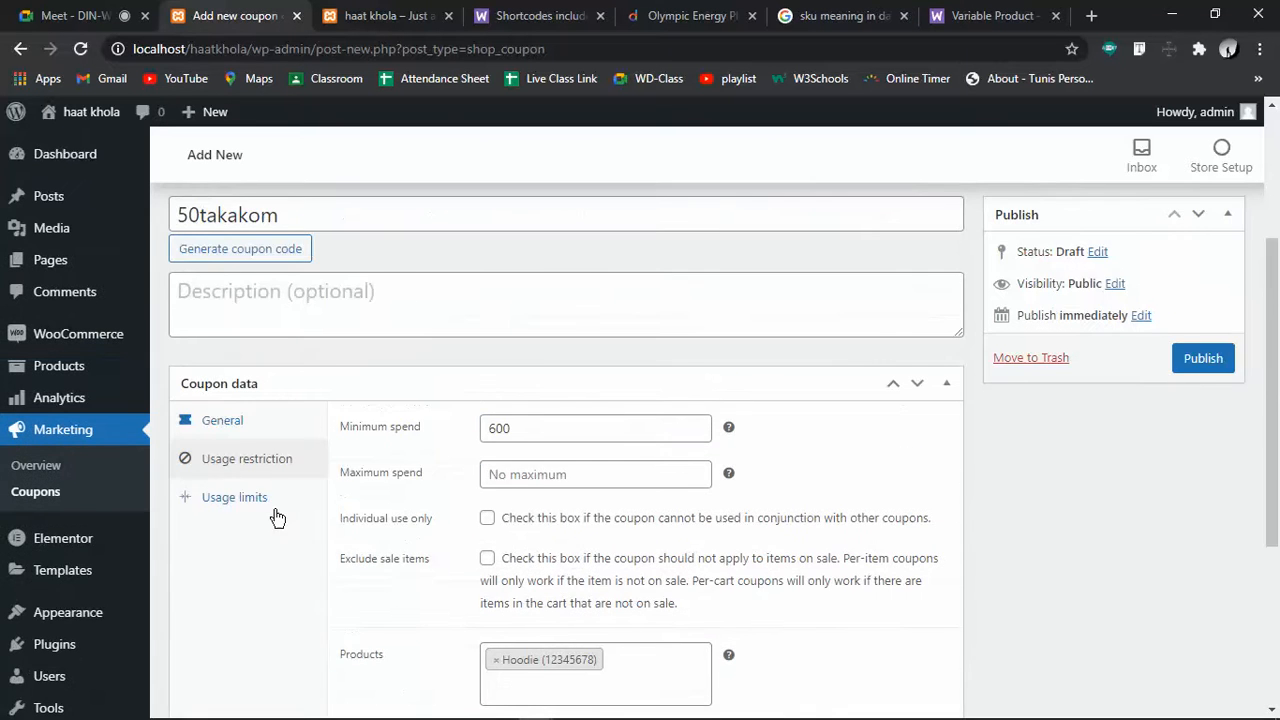
left_click(238, 499)
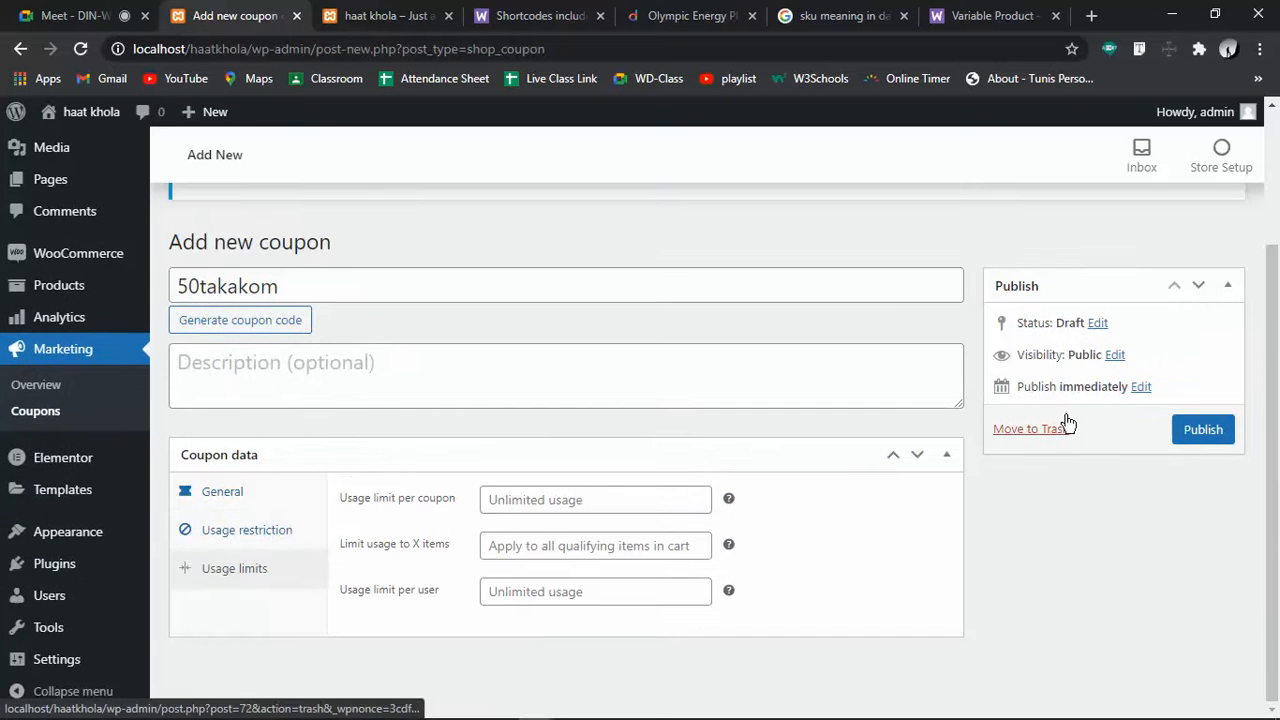
left_click(1218, 429)
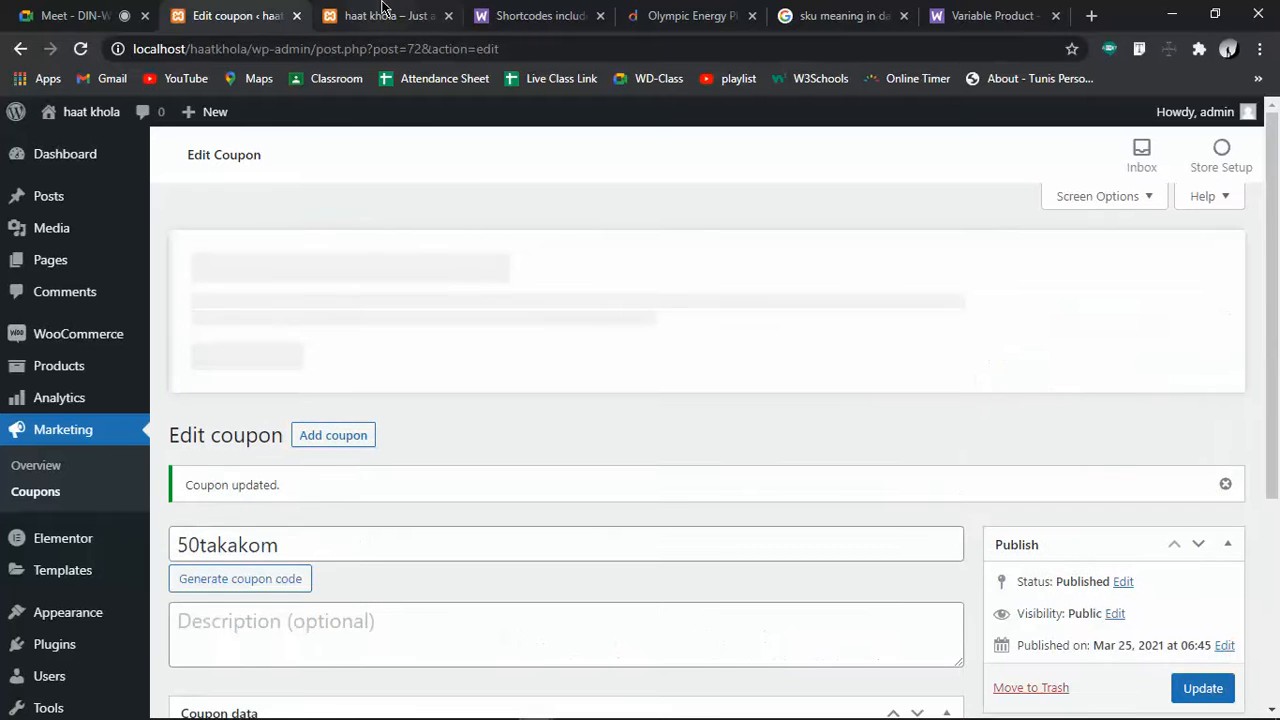
left_click(381, 15)
scroll(451, 500, "down", 3)
scroll(452, 500, "up", 3)
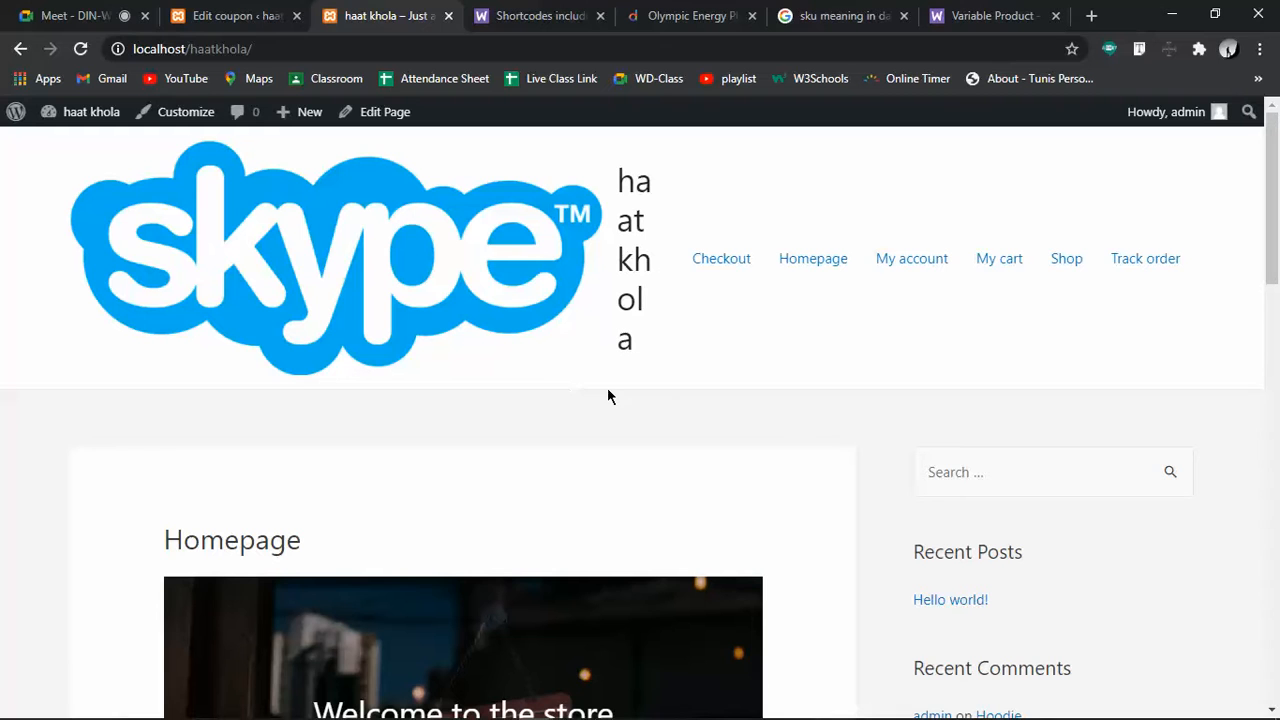
Reload the store homepage to show the latest products
left_click(793, 268)
left_click(307, 39)
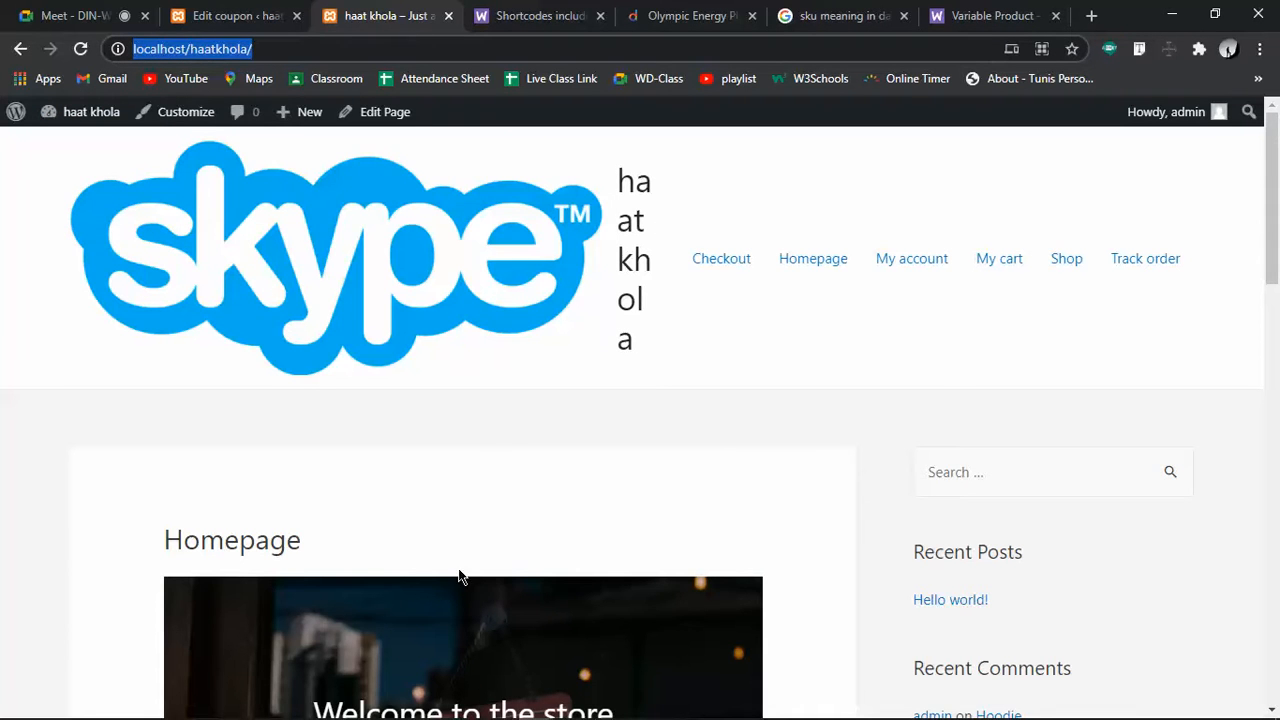
left_click(501, 427)
scroll(501, 427, "down", 10)
scroll(501, 436, "up", 3)
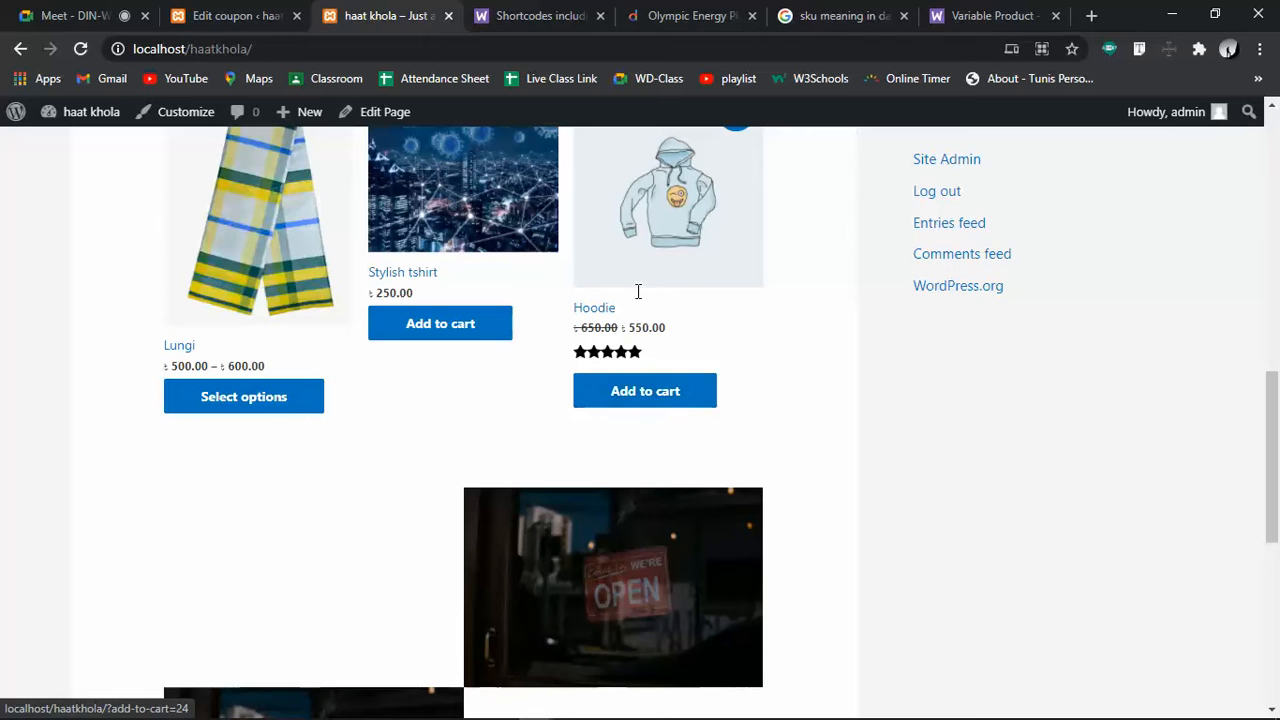
Add the Hoodie to the cart from its product page, then go to My cart
left_click(600, 314)
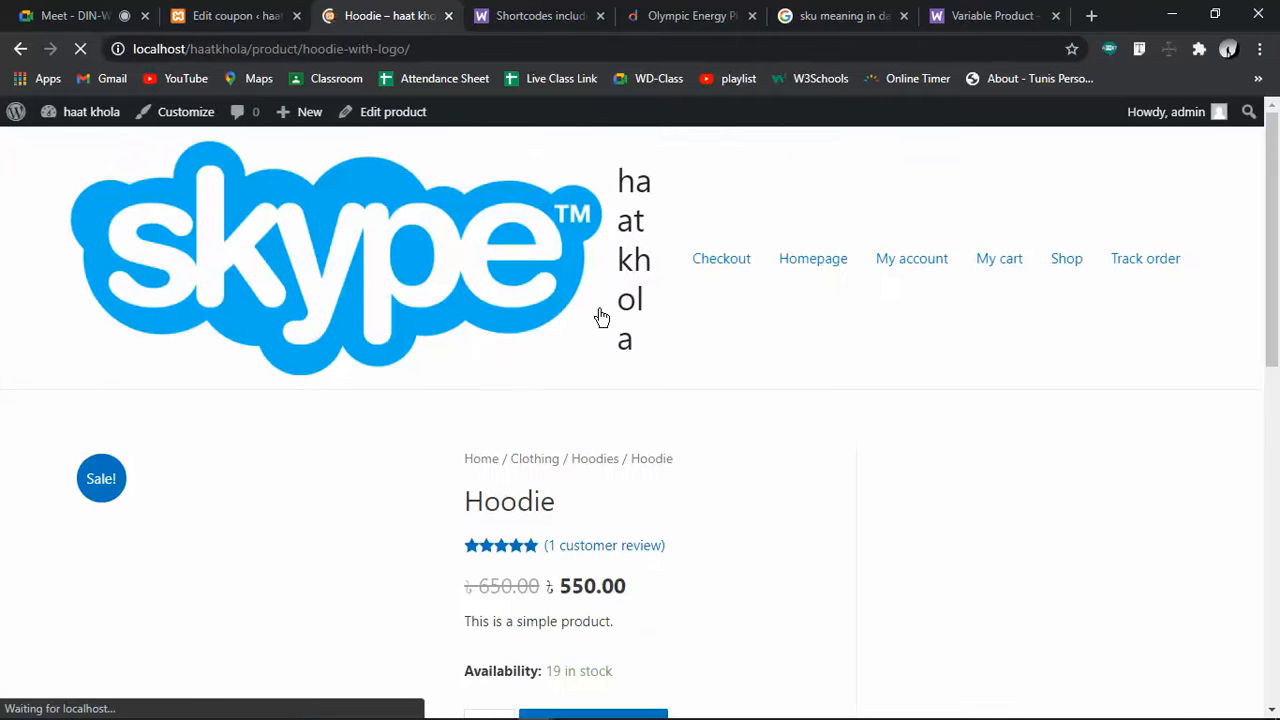
scroll(640, 420, "down", 3)
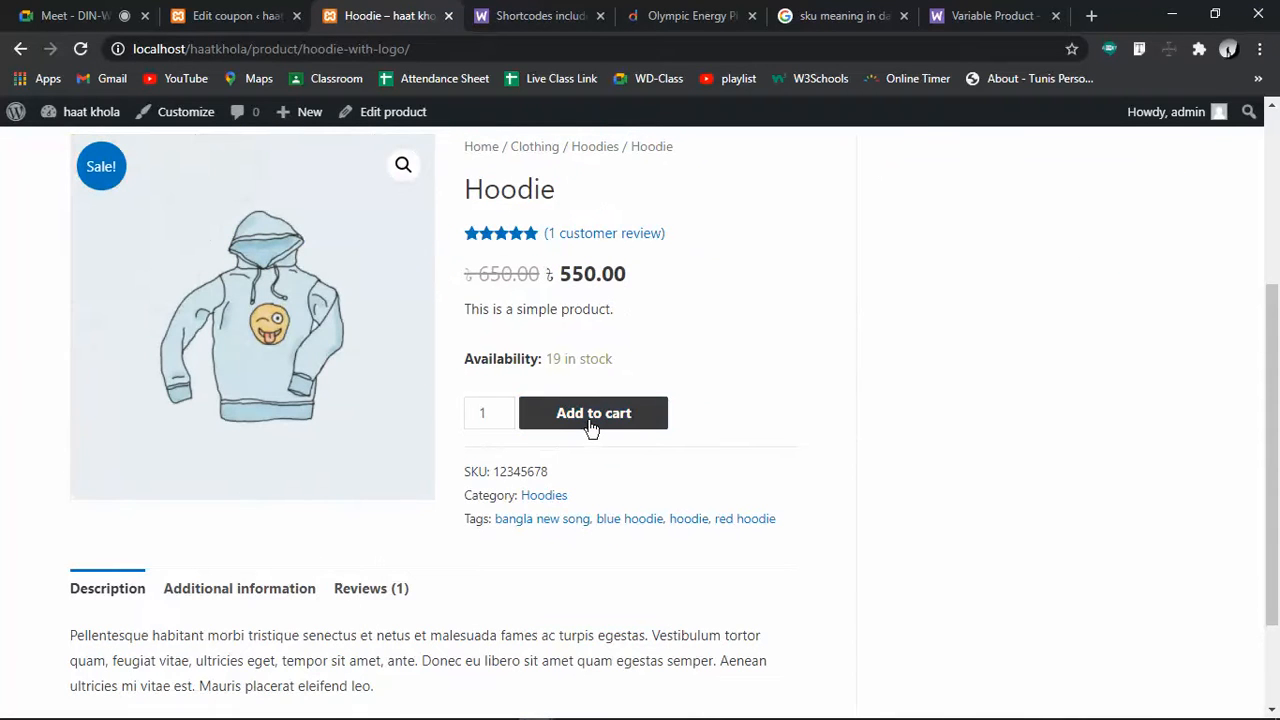
left_click(589, 425)
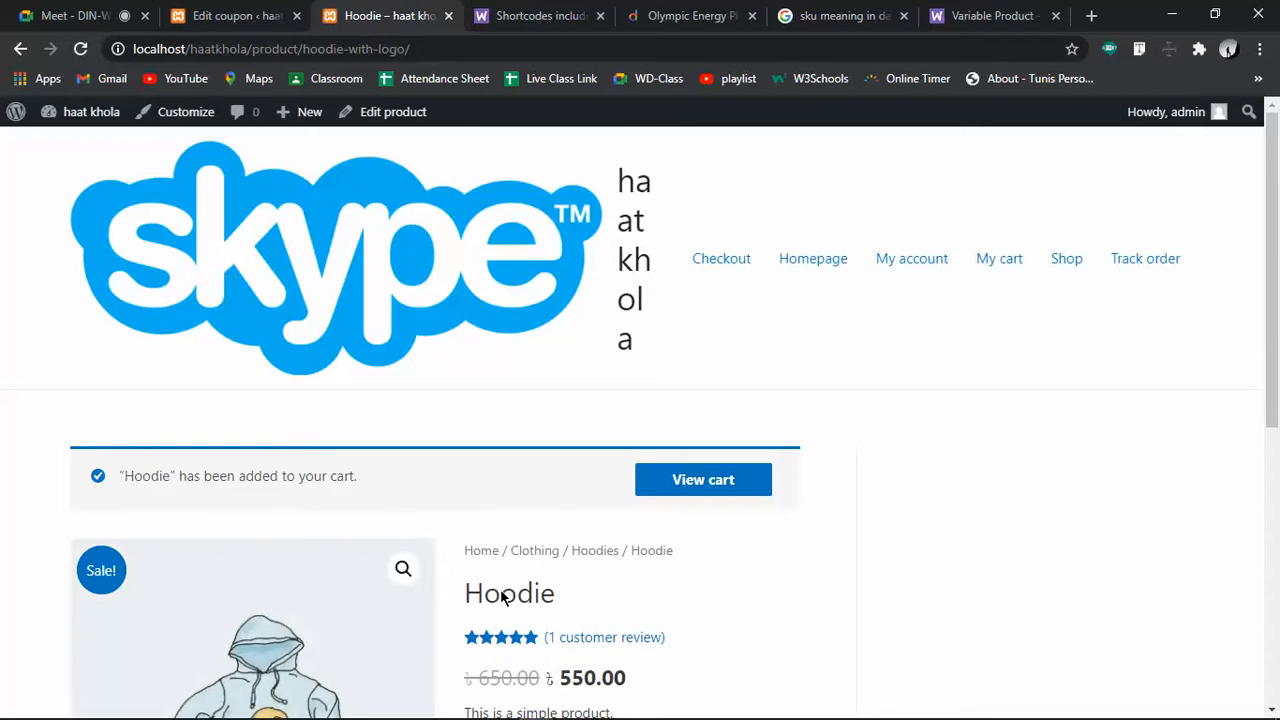
scroll(670, 599, "down", 1)
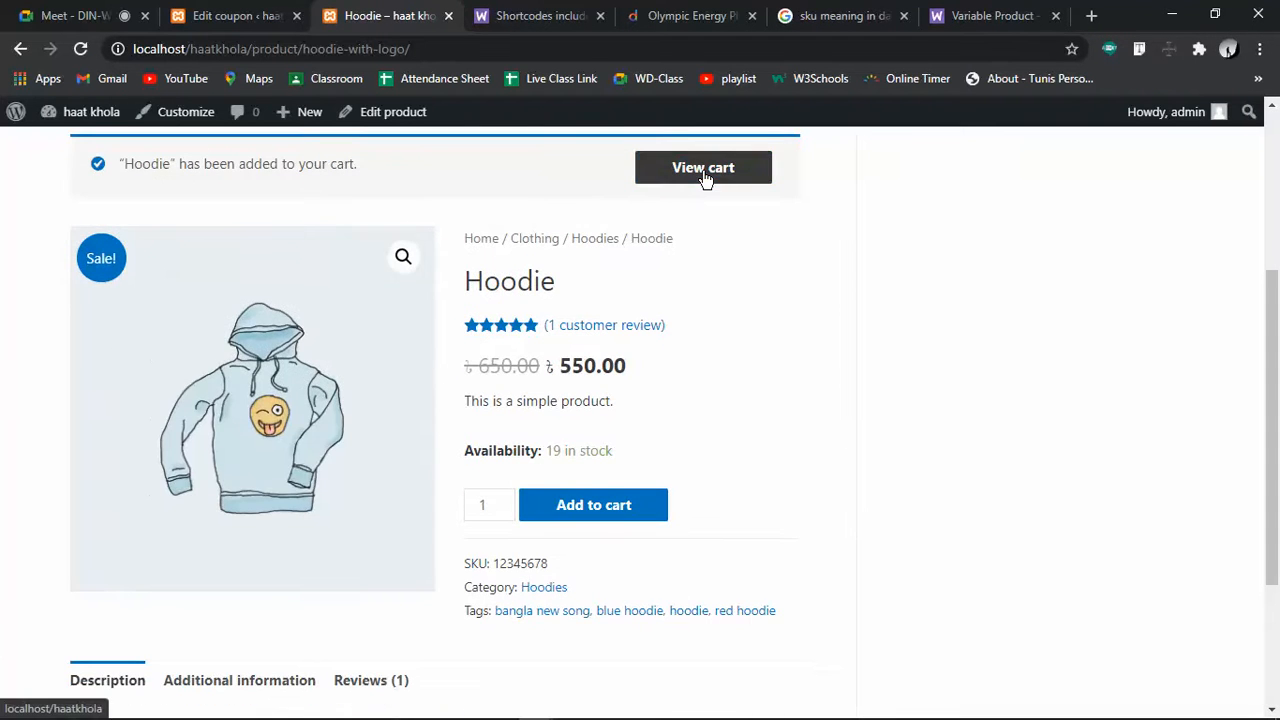
scroll(887, 400, "up", 3)
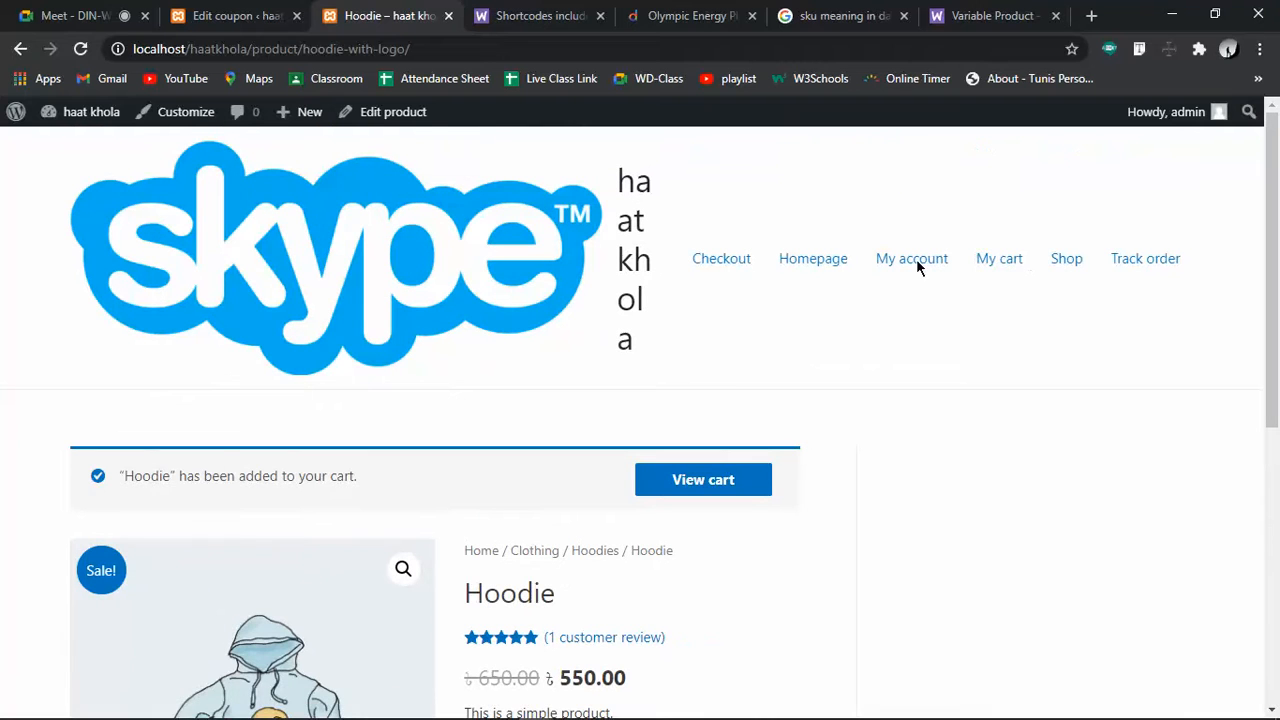
left_click(998, 262)
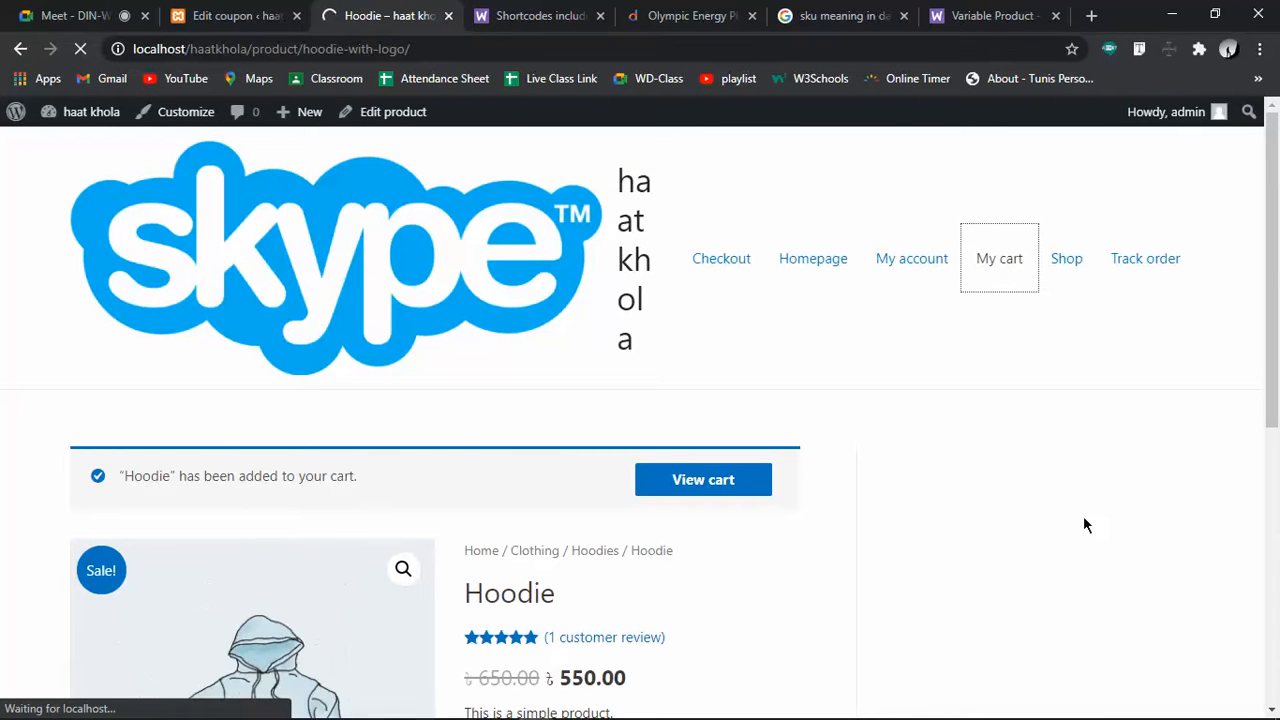
scroll(1085, 523, "down", 3)
scroll(1083, 524, "down", 2)
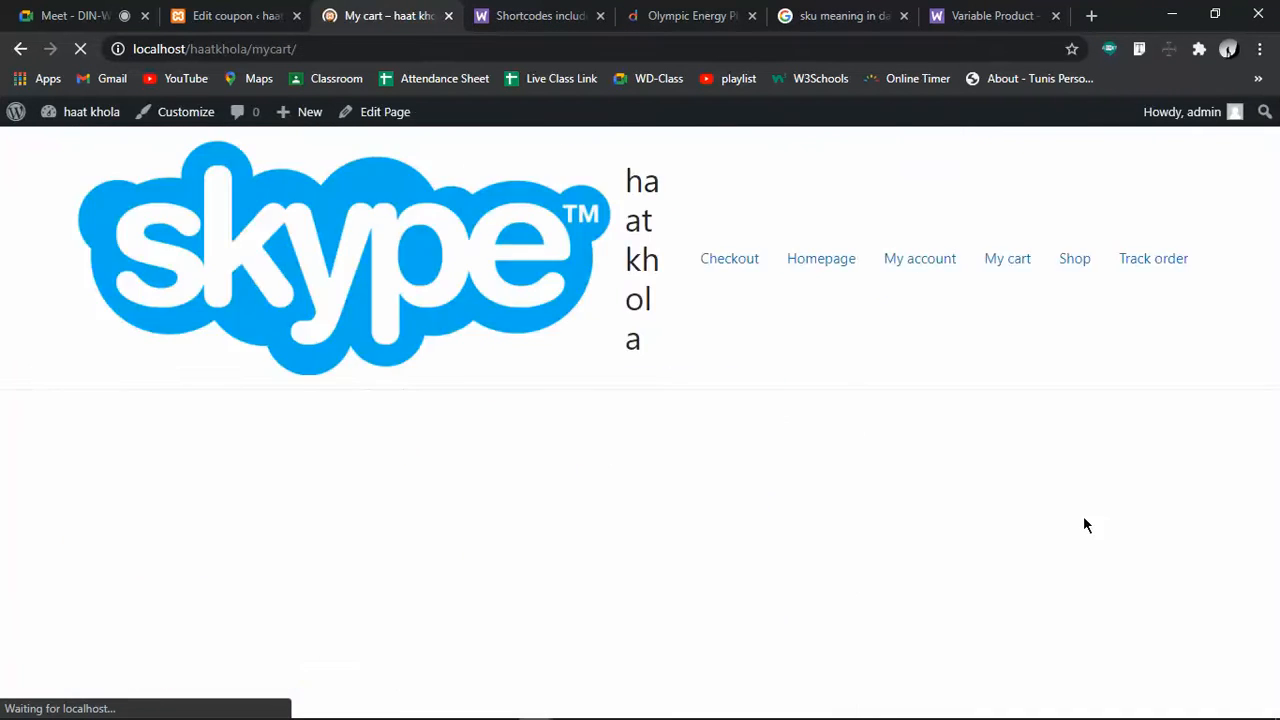
scroll(434, 565, "down", 3)
scroll(434, 563, "up", 3)
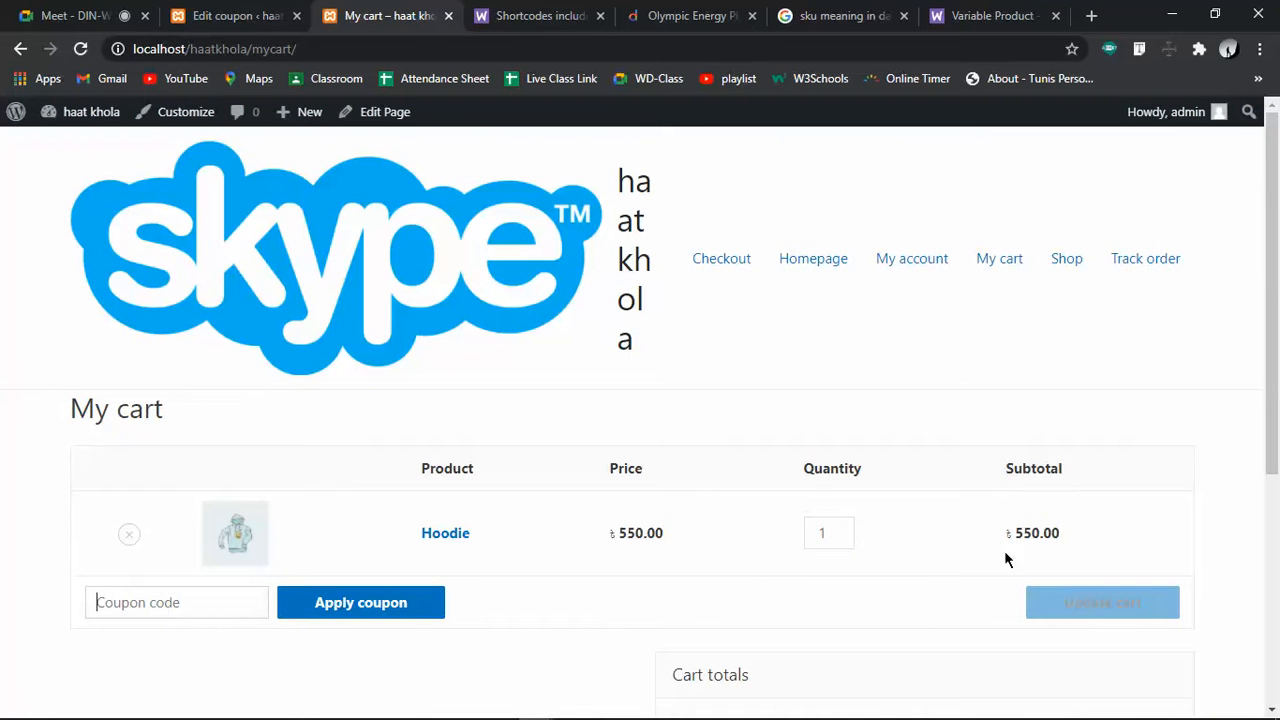
left_click(841, 530)
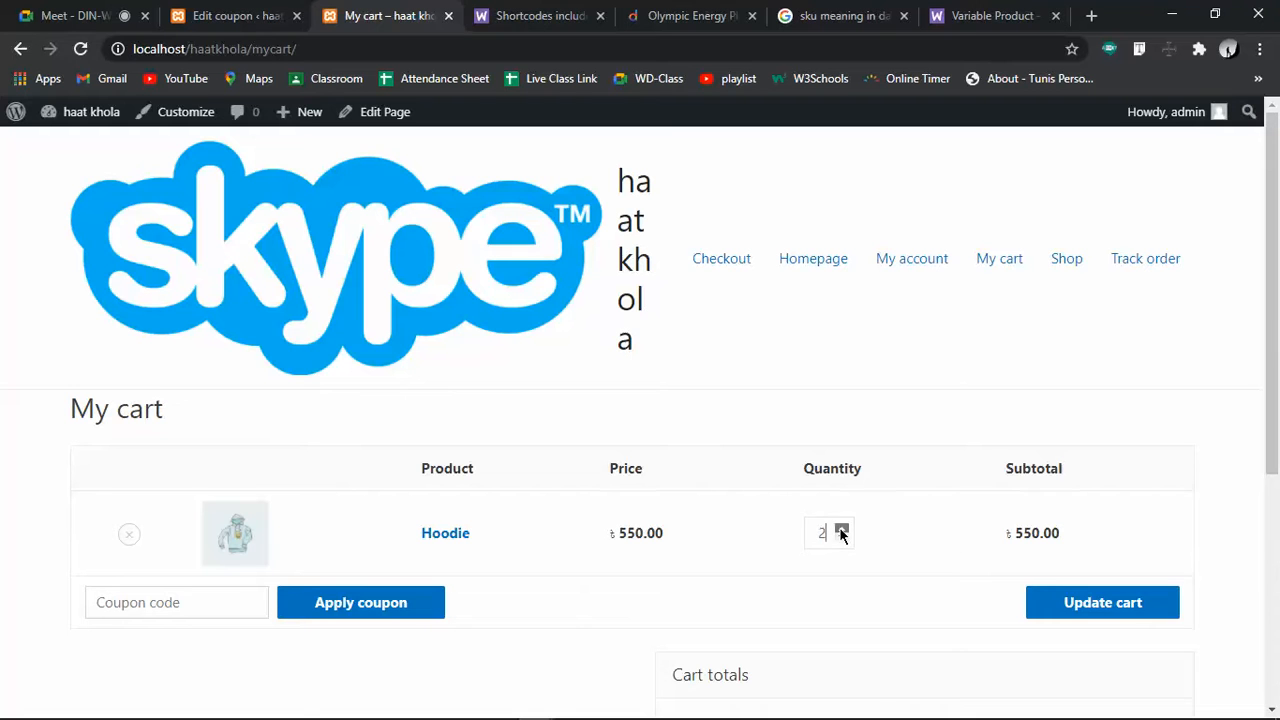
left_click(1074, 598)
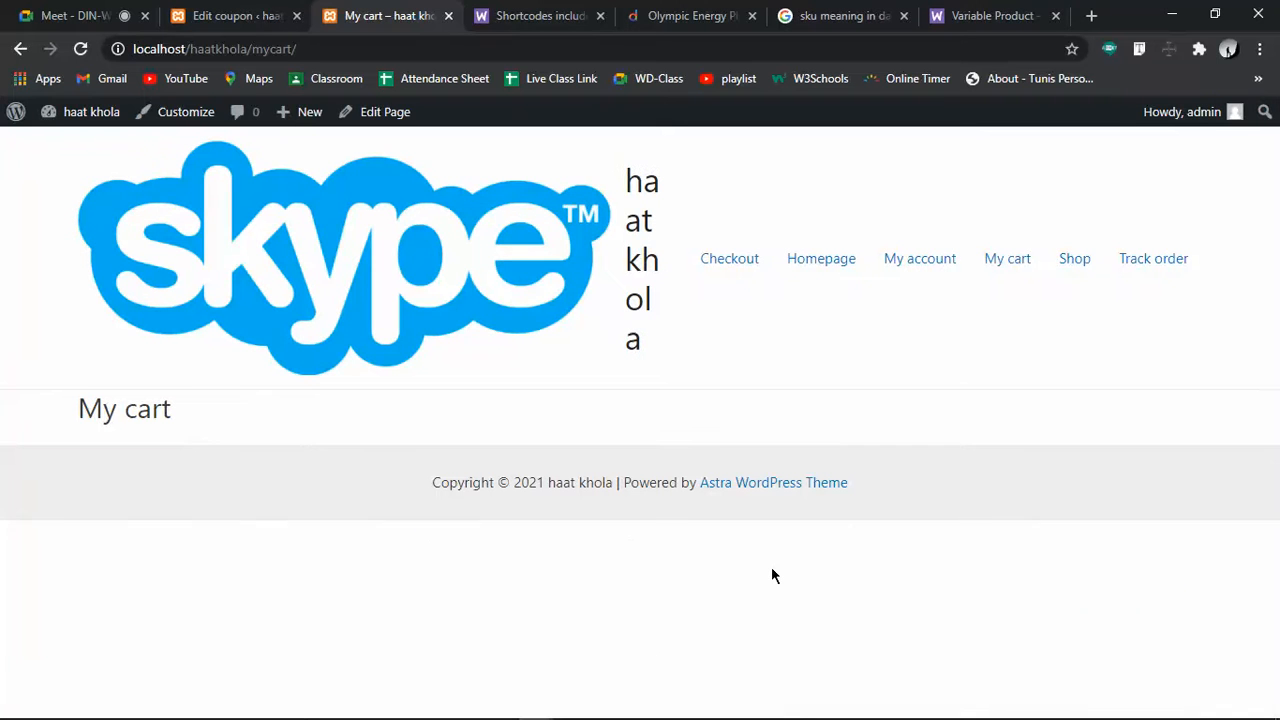
left_click(1006, 266)
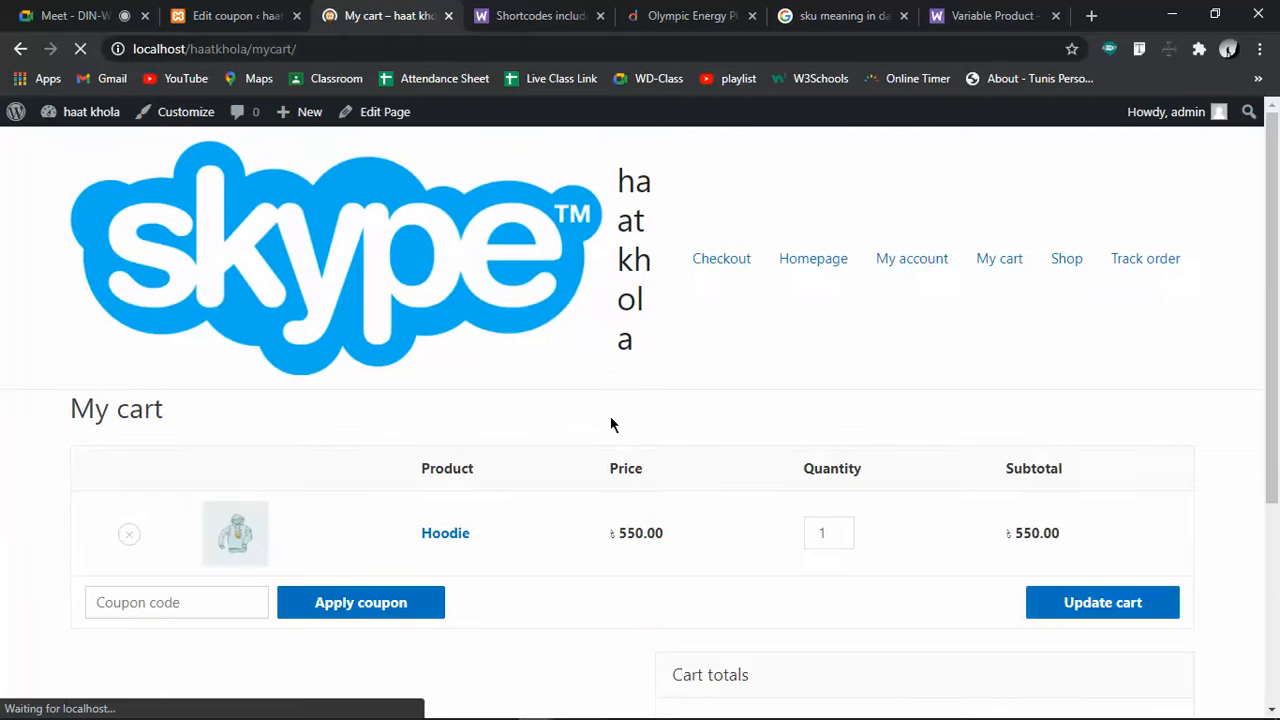
scroll(612, 425, "down", 3)
Change coupon 50takakom's minimum spend to 500, update it, and refresh the cart
left_click(174, 10)
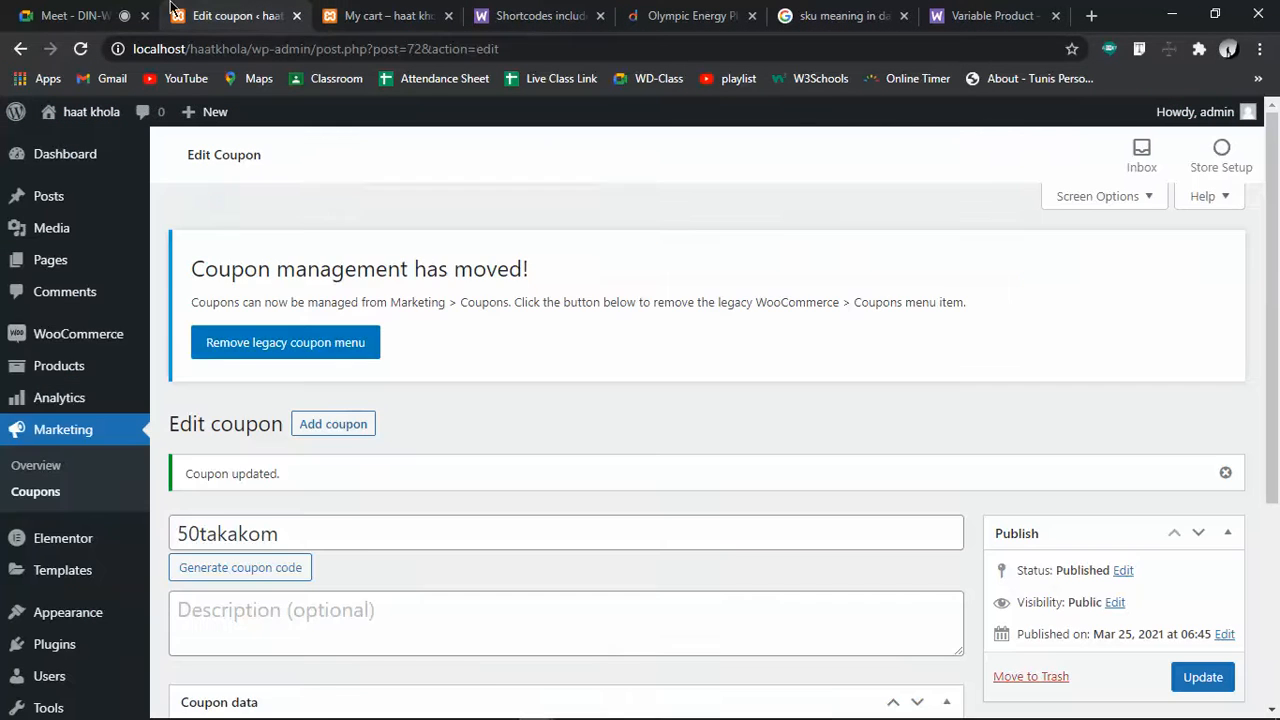
scroll(361, 558, "down", 3)
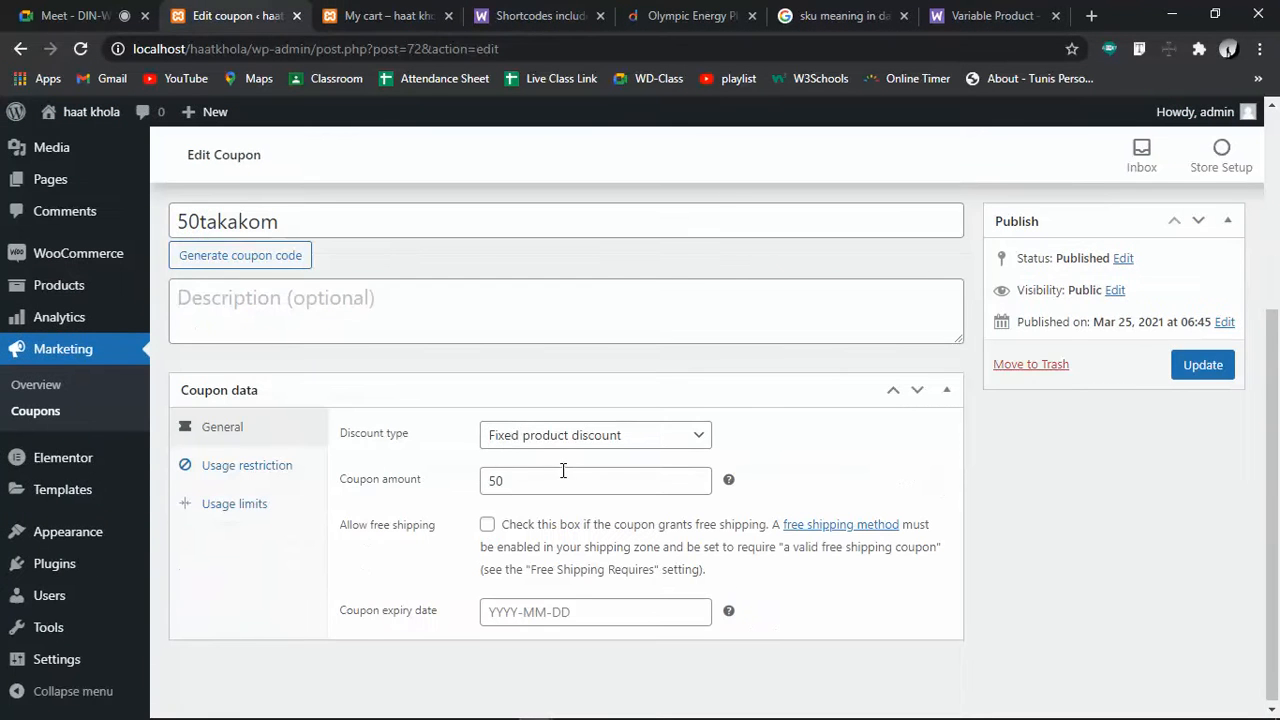
left_click(240, 467)
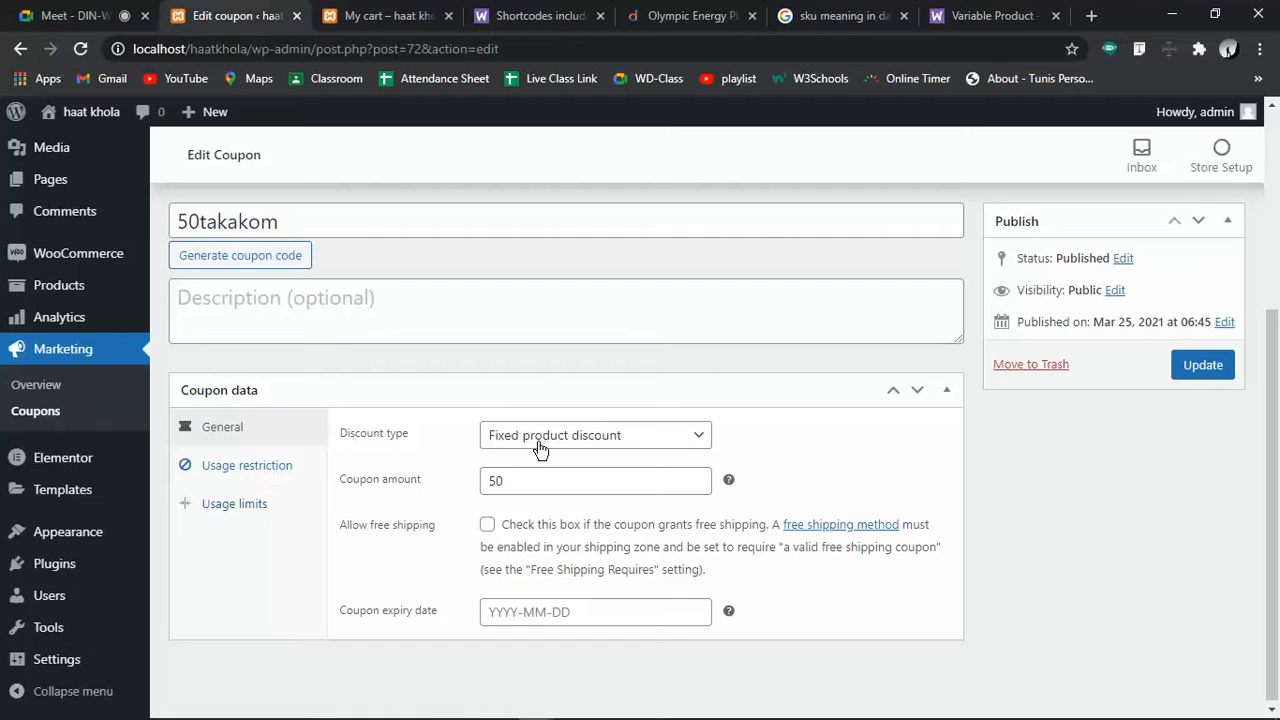
left_click(497, 435)
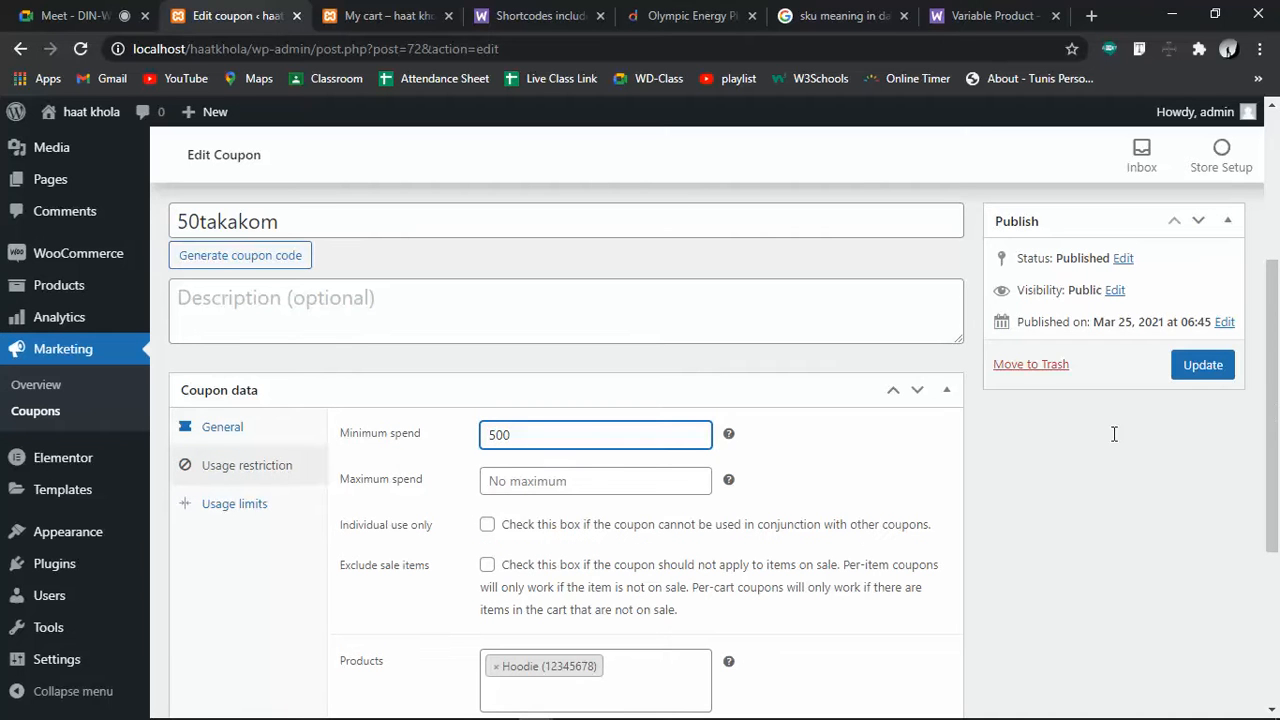
left_click(1184, 370)
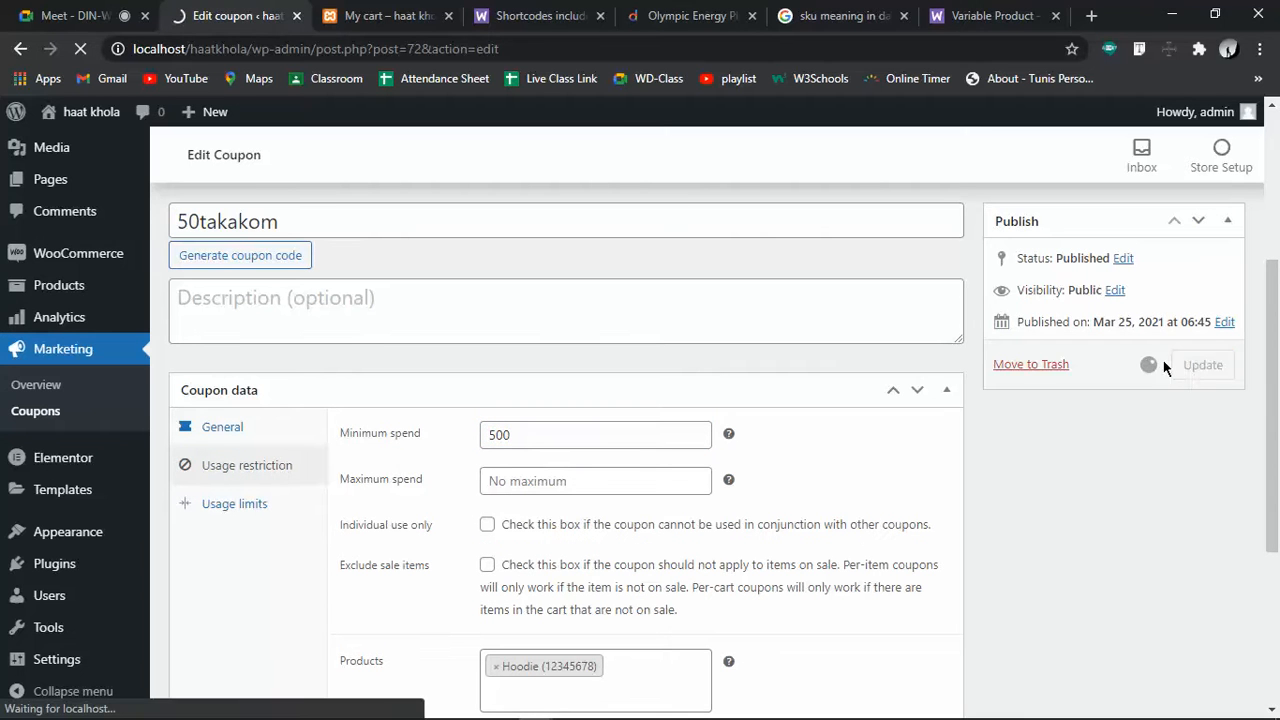
left_click(382, 10)
left_click(80, 48)
Add the description '500 TAKA BA TAR BESHI KHOROCH KORLE PABEN 50 TAKA OFF' and update the coupon
left_click(235, 10)
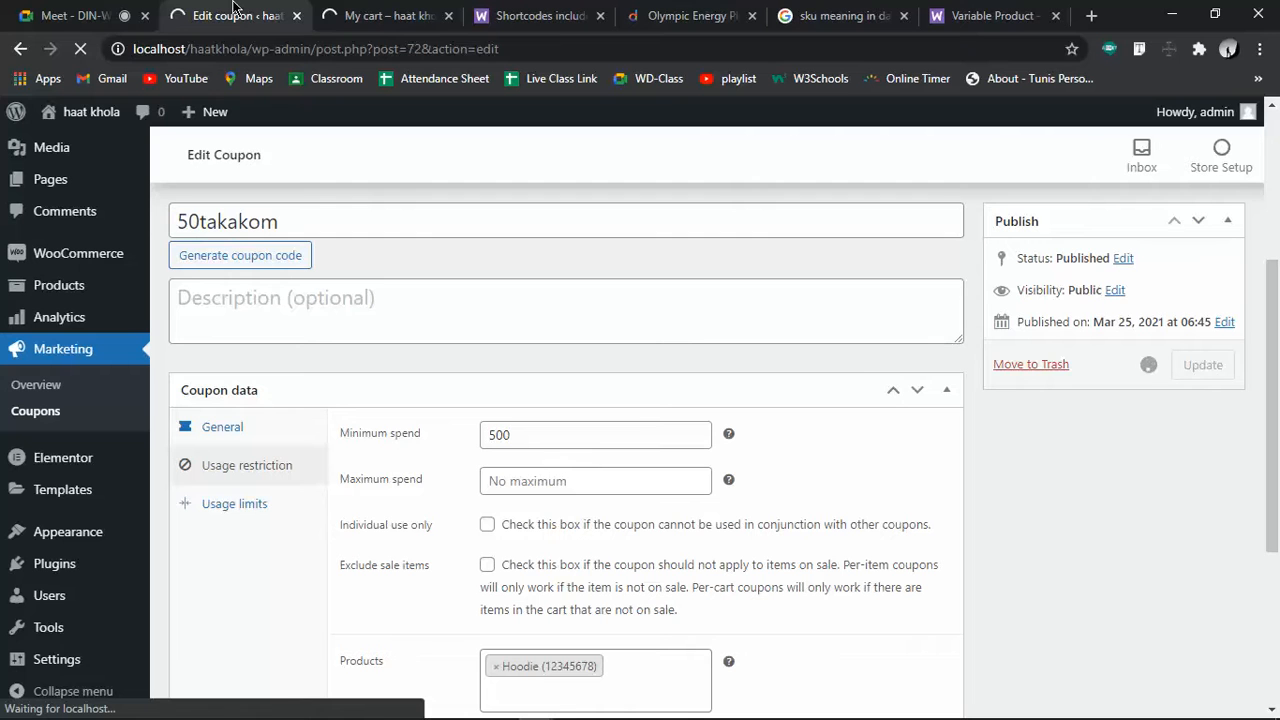
left_click(310, 328)
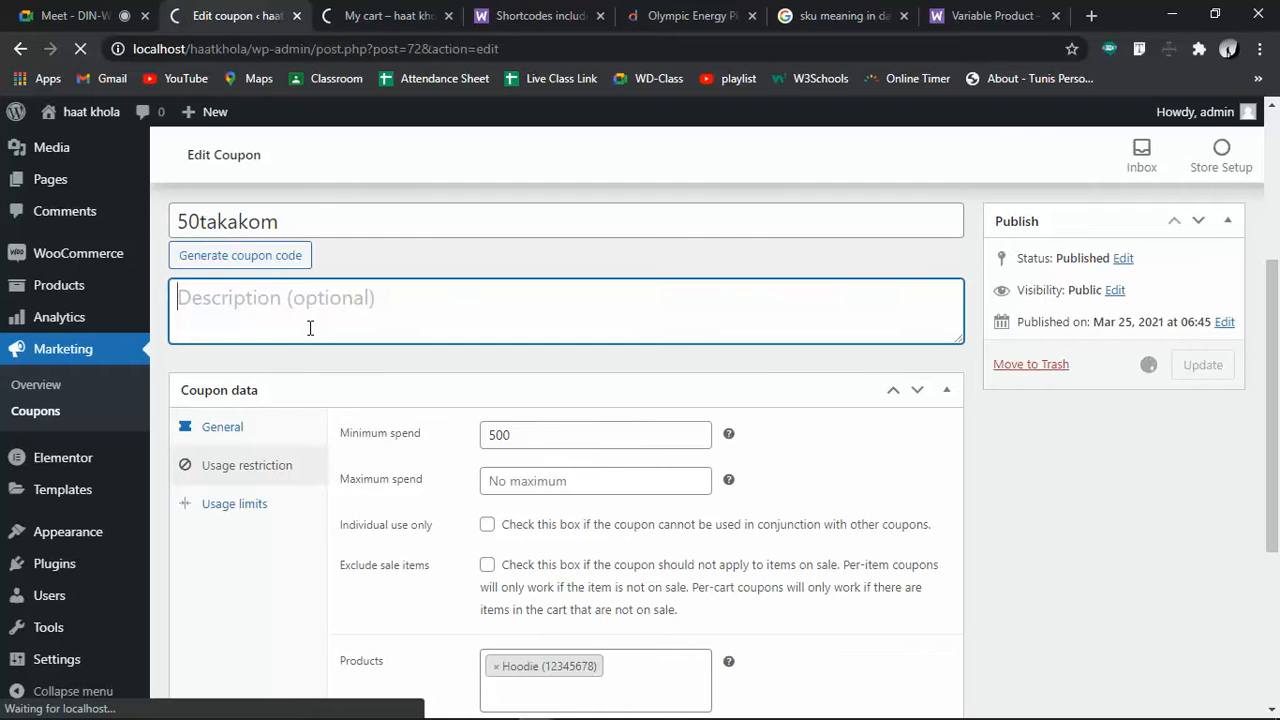
type("500 taka va")
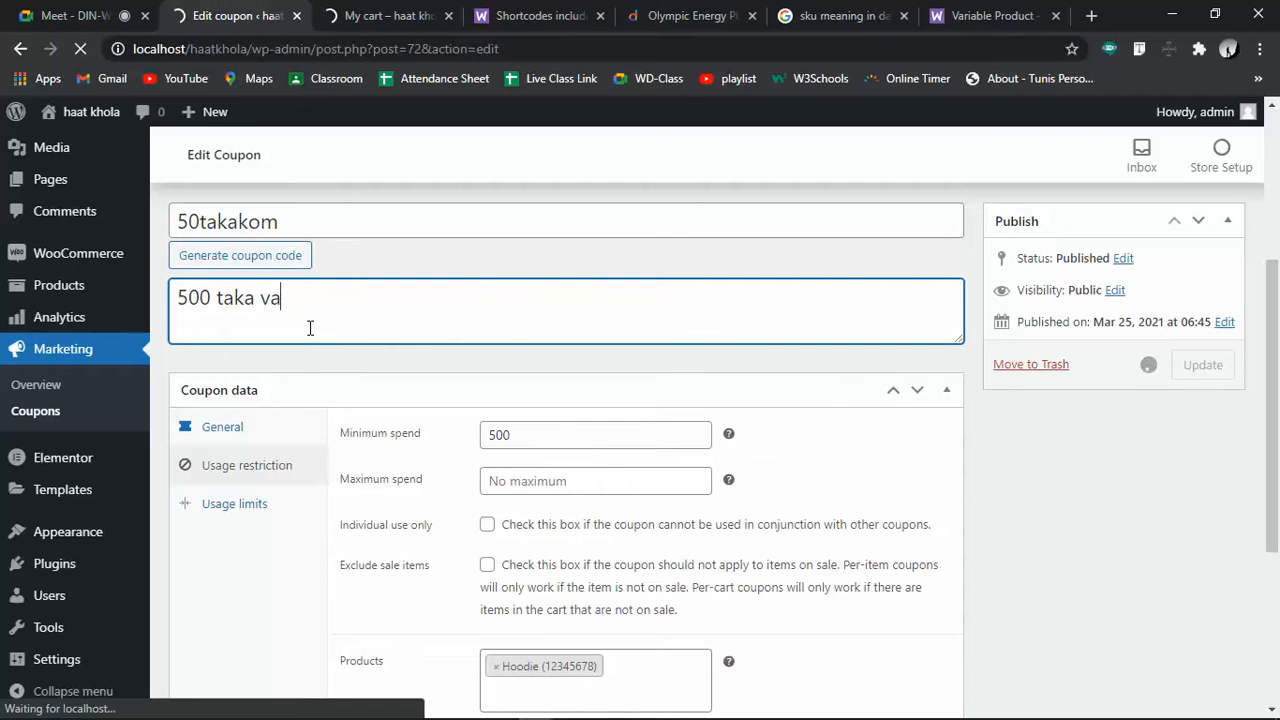
key("BackSpace")
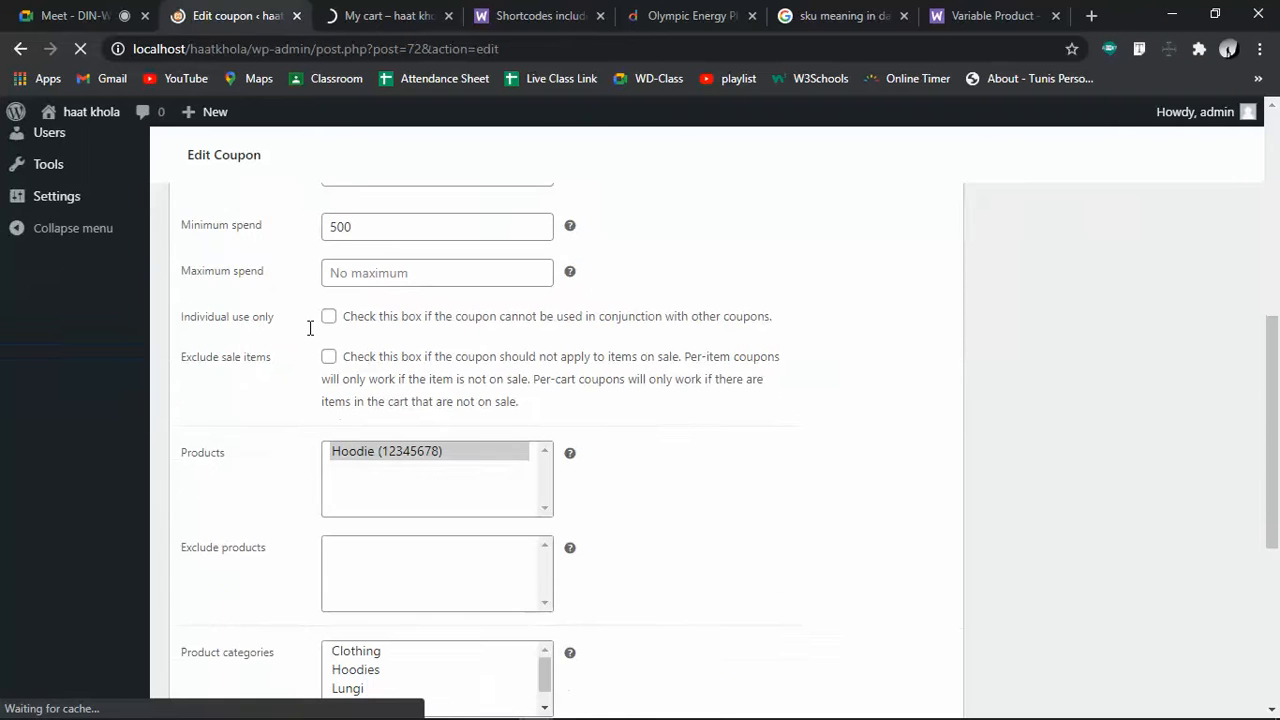
left_click(341, 403)
type("50")
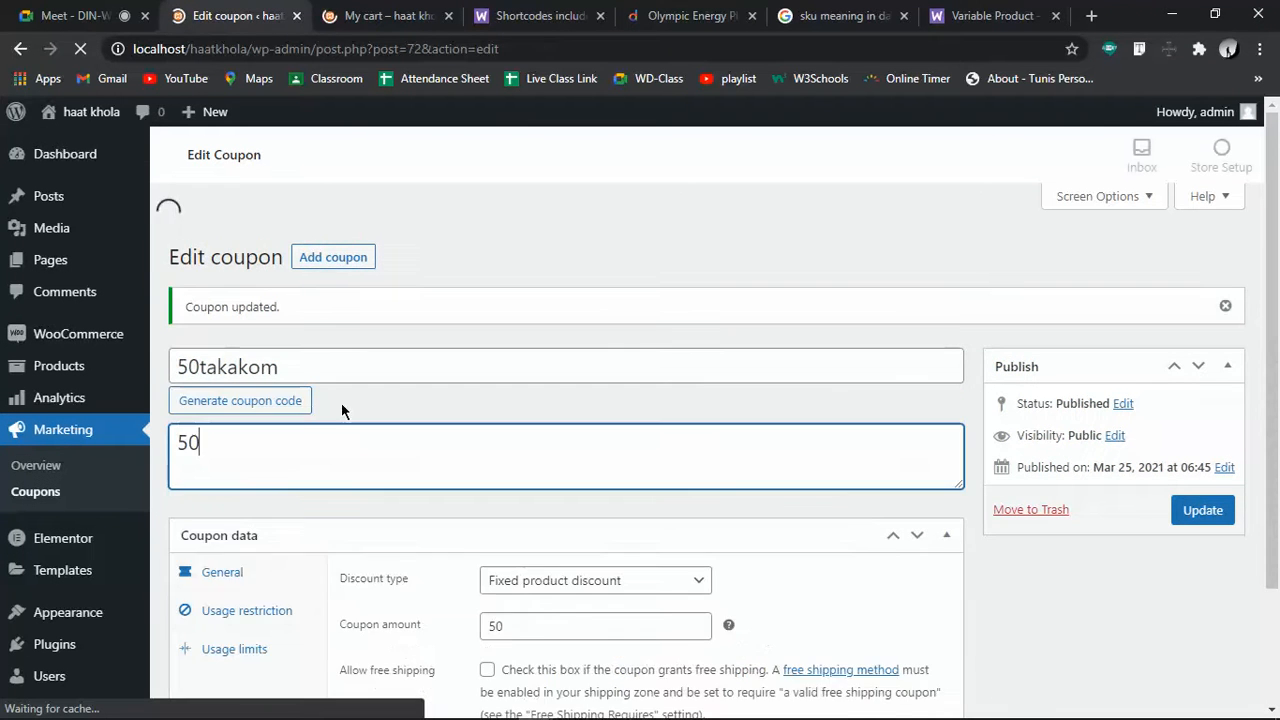
type("0 ")
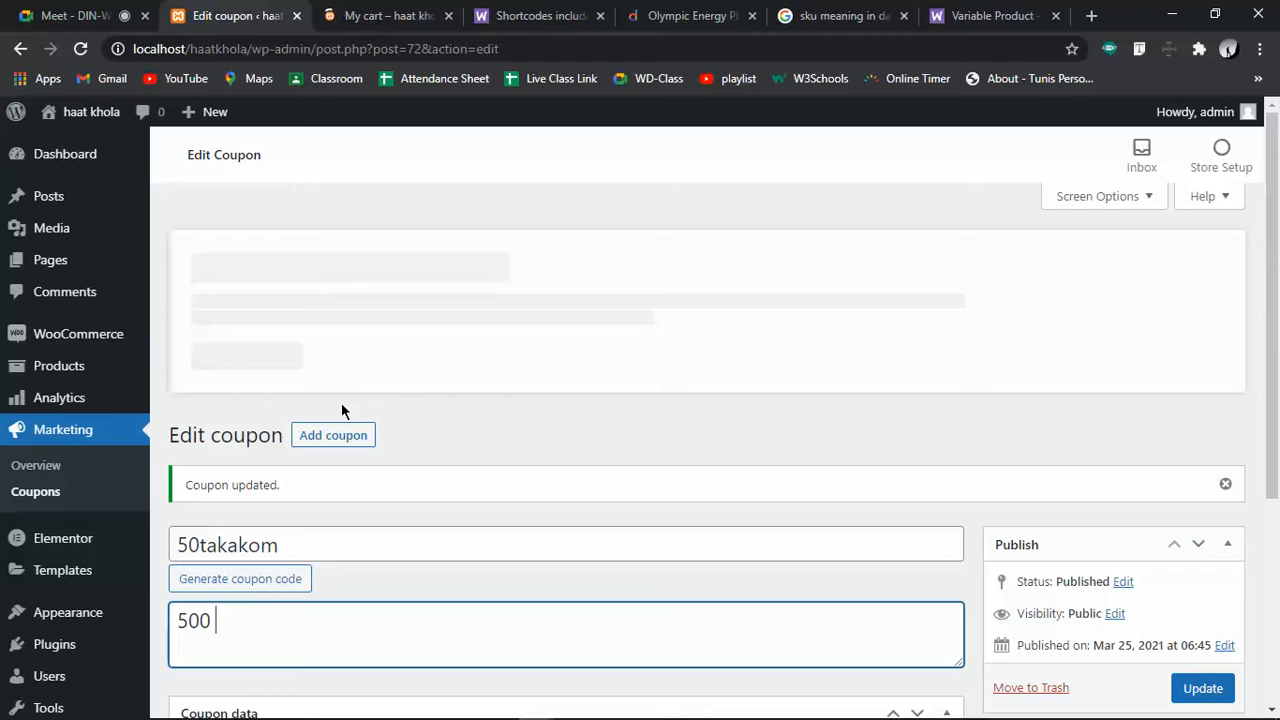
type("TAKA BA TAR BESHI")
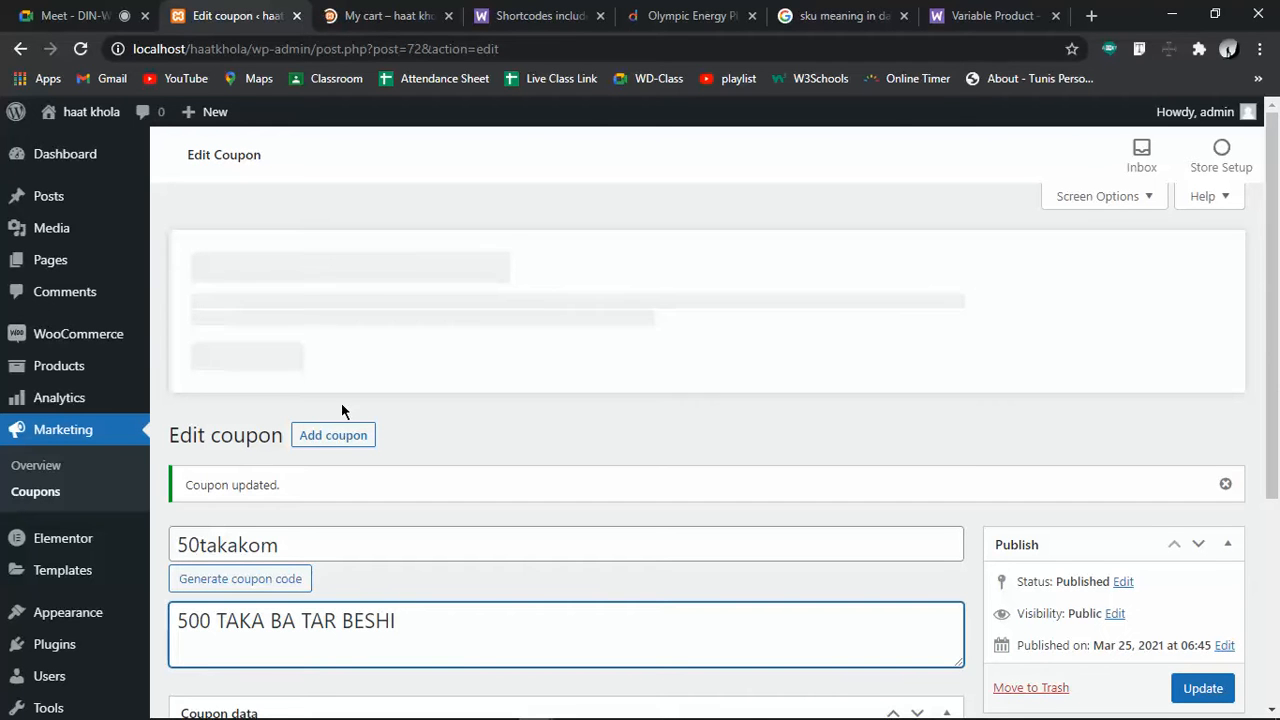
type(" KHOROCH")
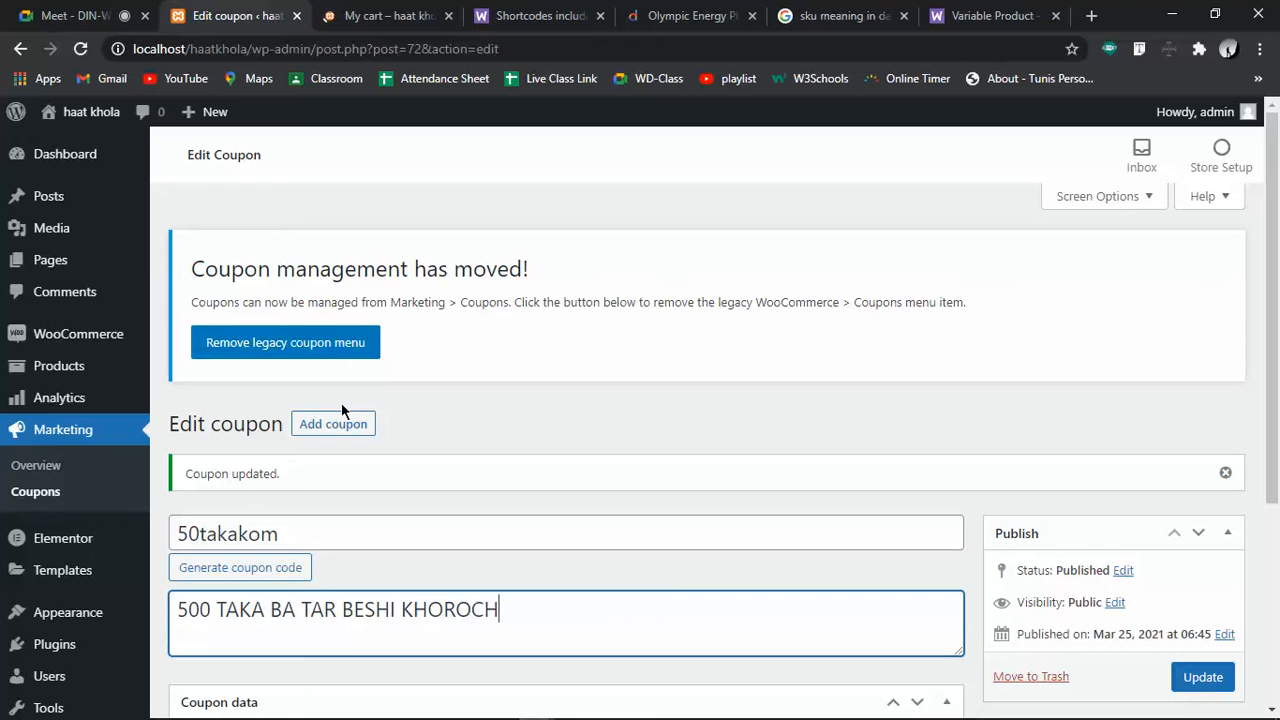
type(" KORLE PABEN")
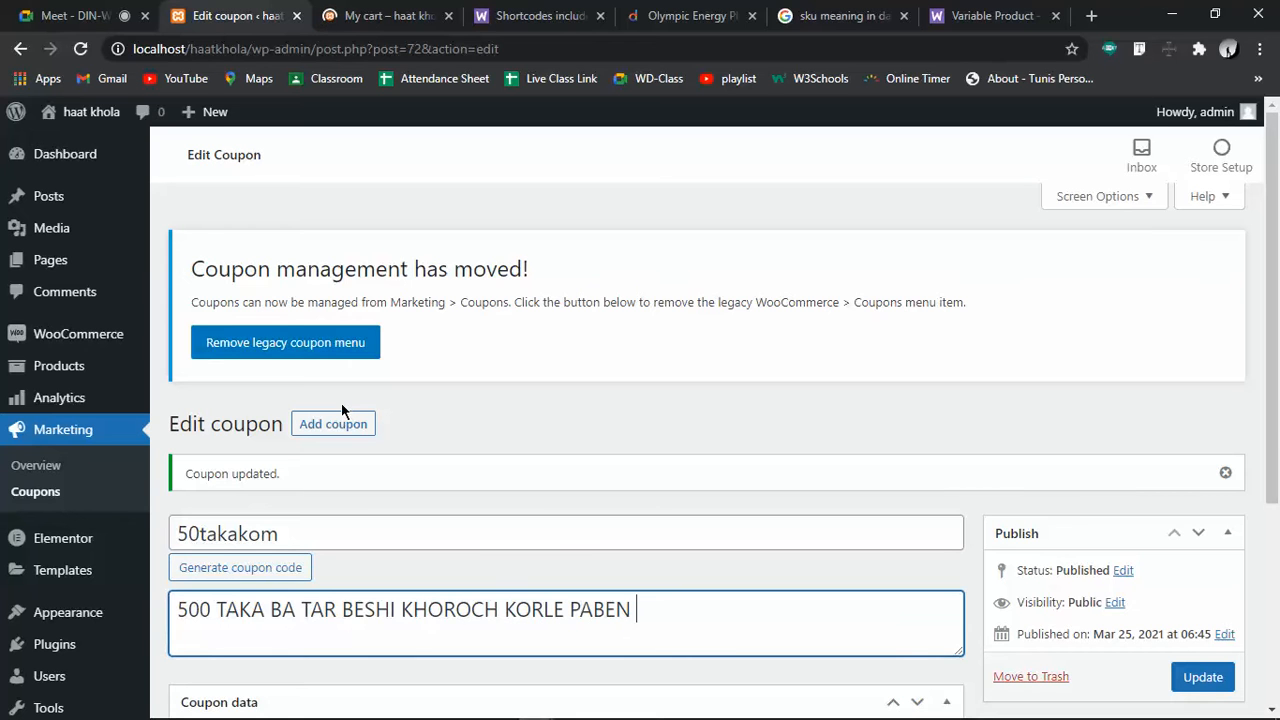
type(" 50 TAKA OFF")
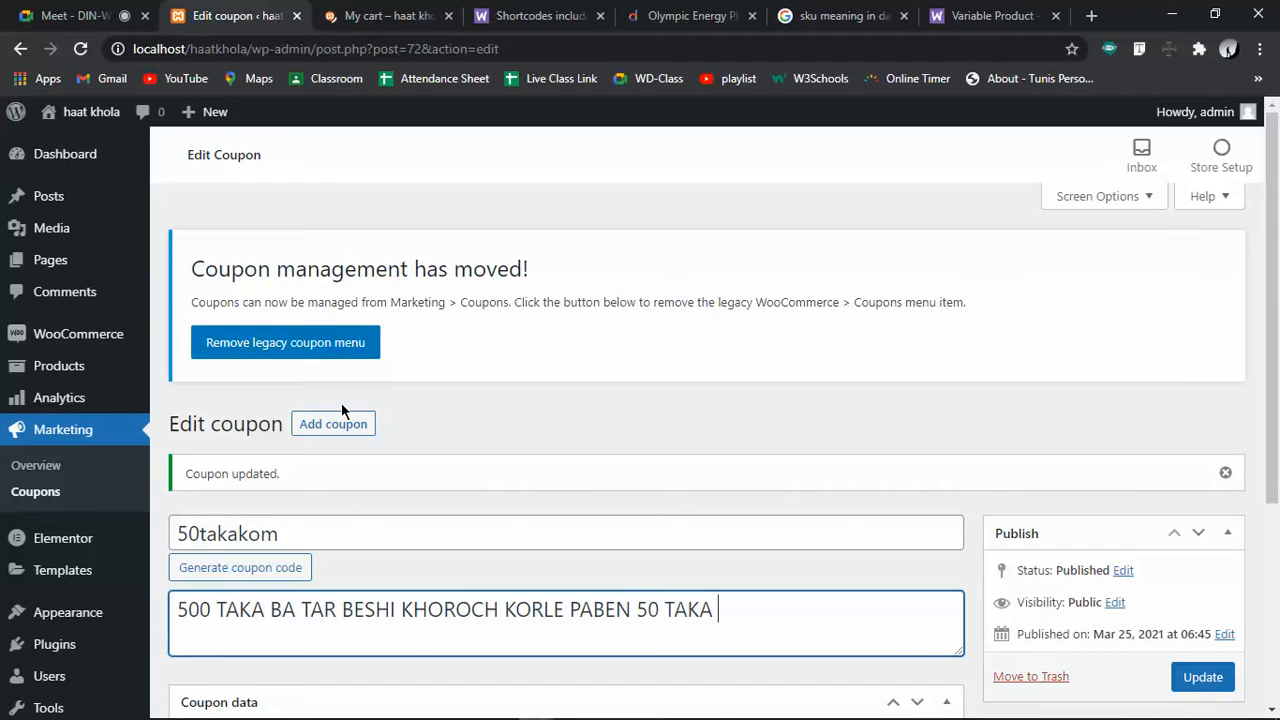
left_click(1205, 680)
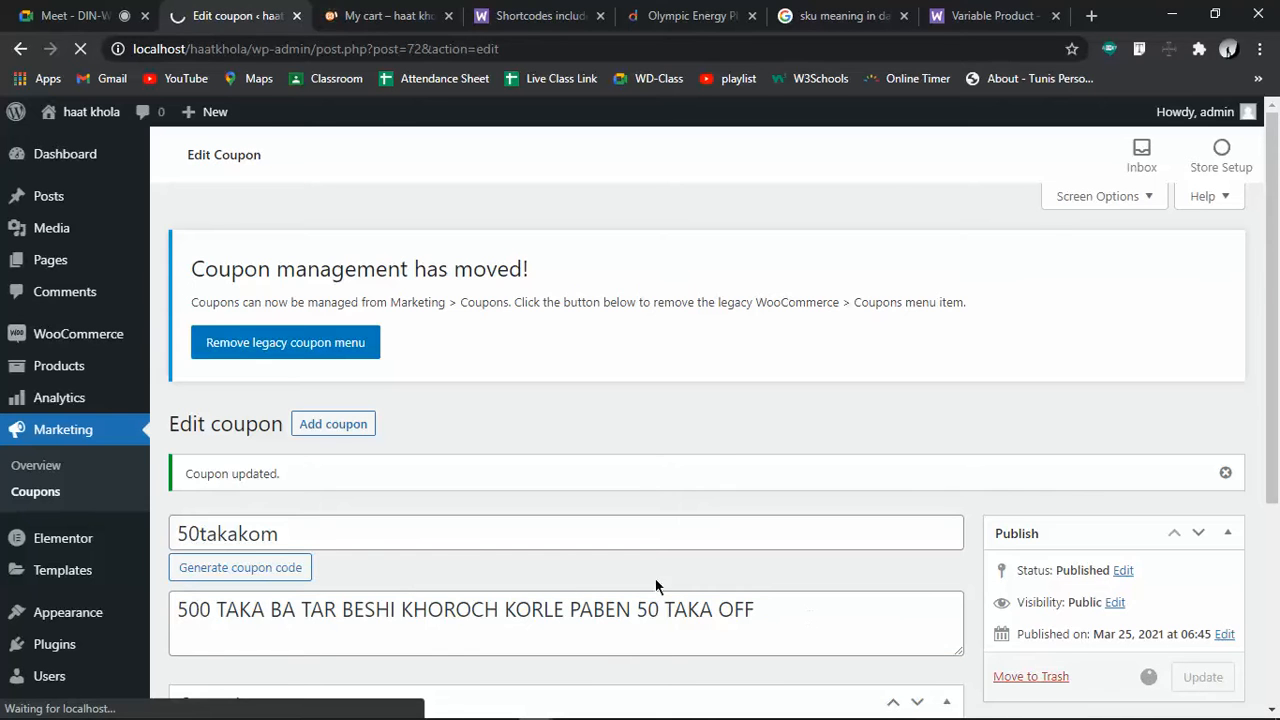
left_click(425, 14)
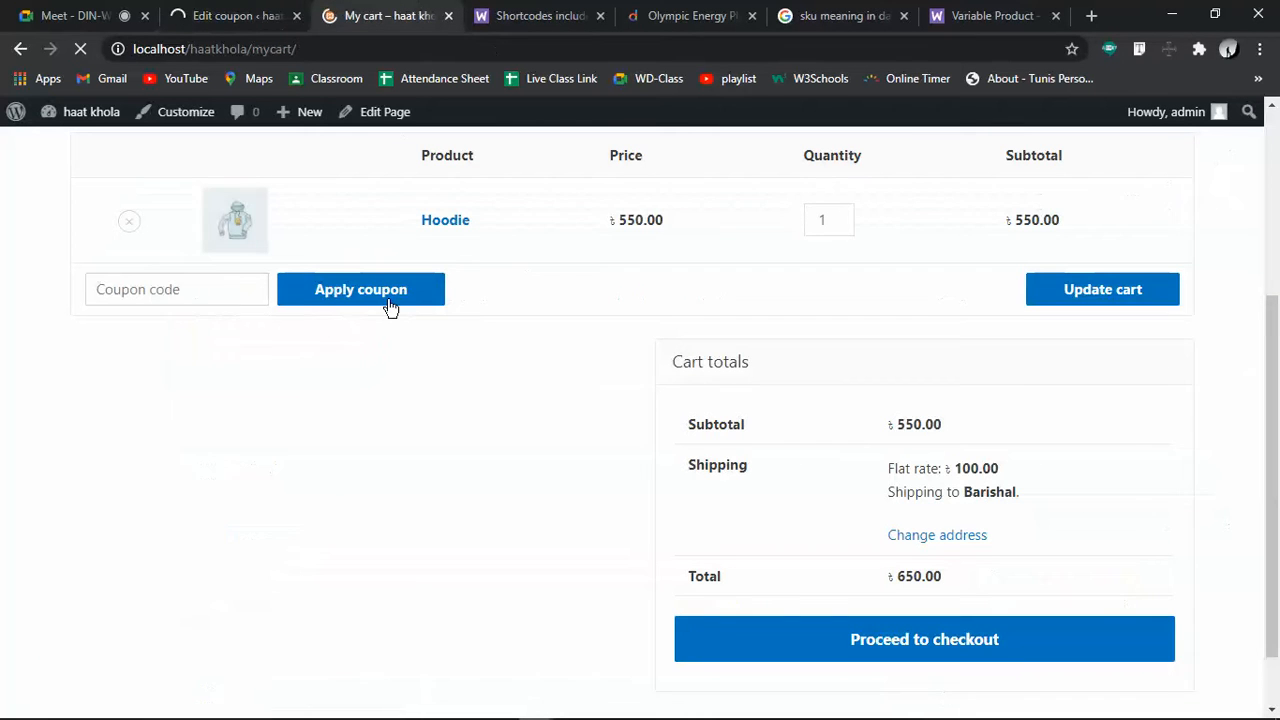
Enter coupon code 50takakom in the cart and apply it
scroll(391, 323, "up", 3)
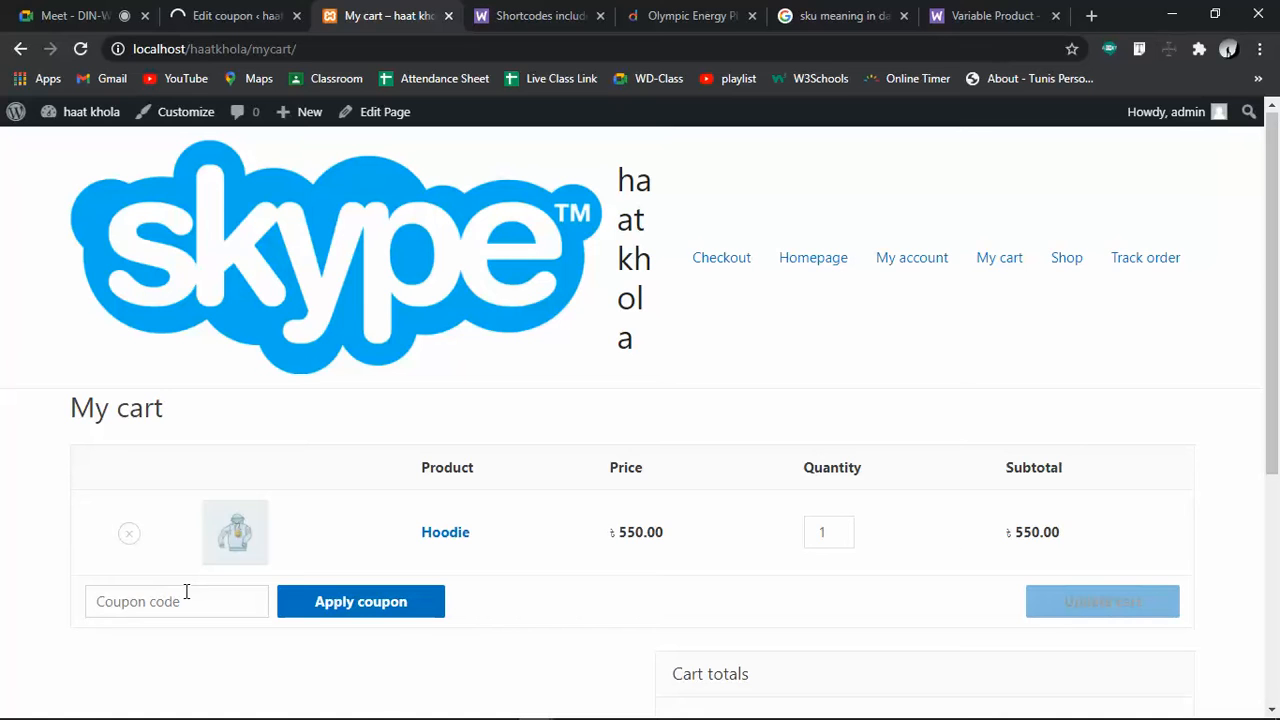
type("50TAK")
key("BackSpace")
type("takakom")
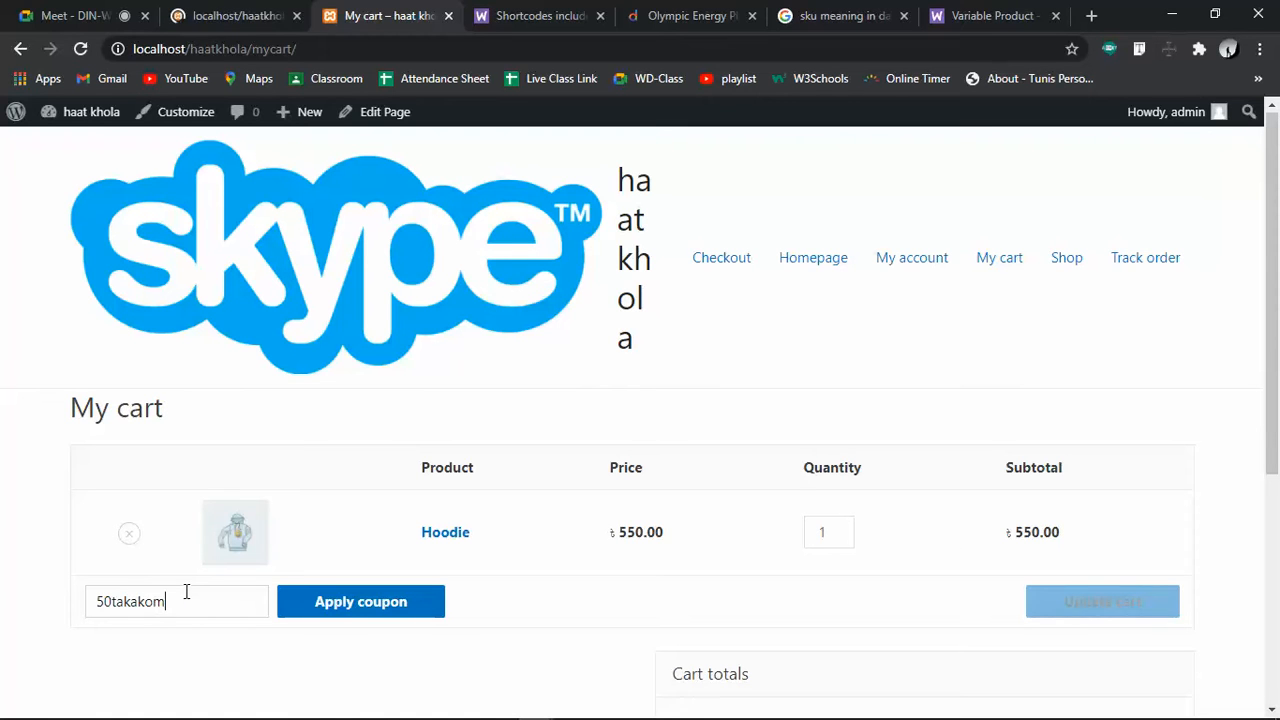
left_click(397, 609)
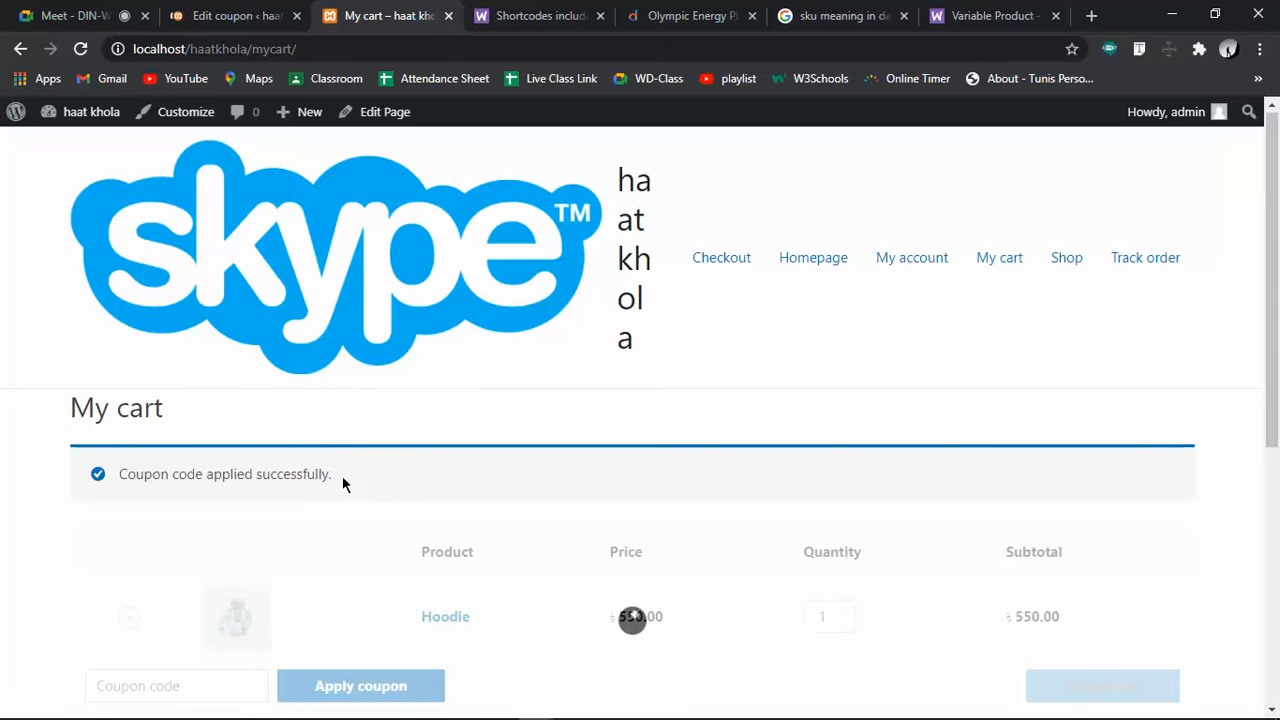
Reload the cart and confirm the ৳50.00 coupon discount and ৳600.00 total
left_click_drag(342, 484, 169, 476)
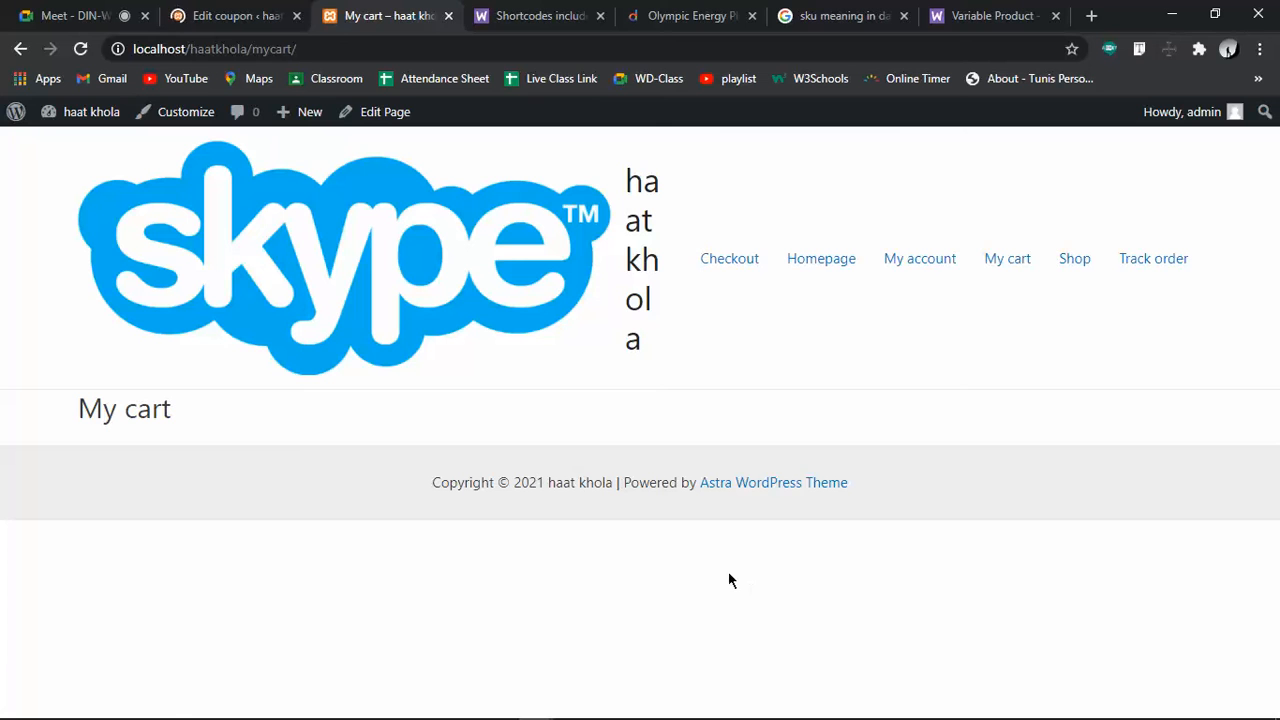
left_click(993, 273)
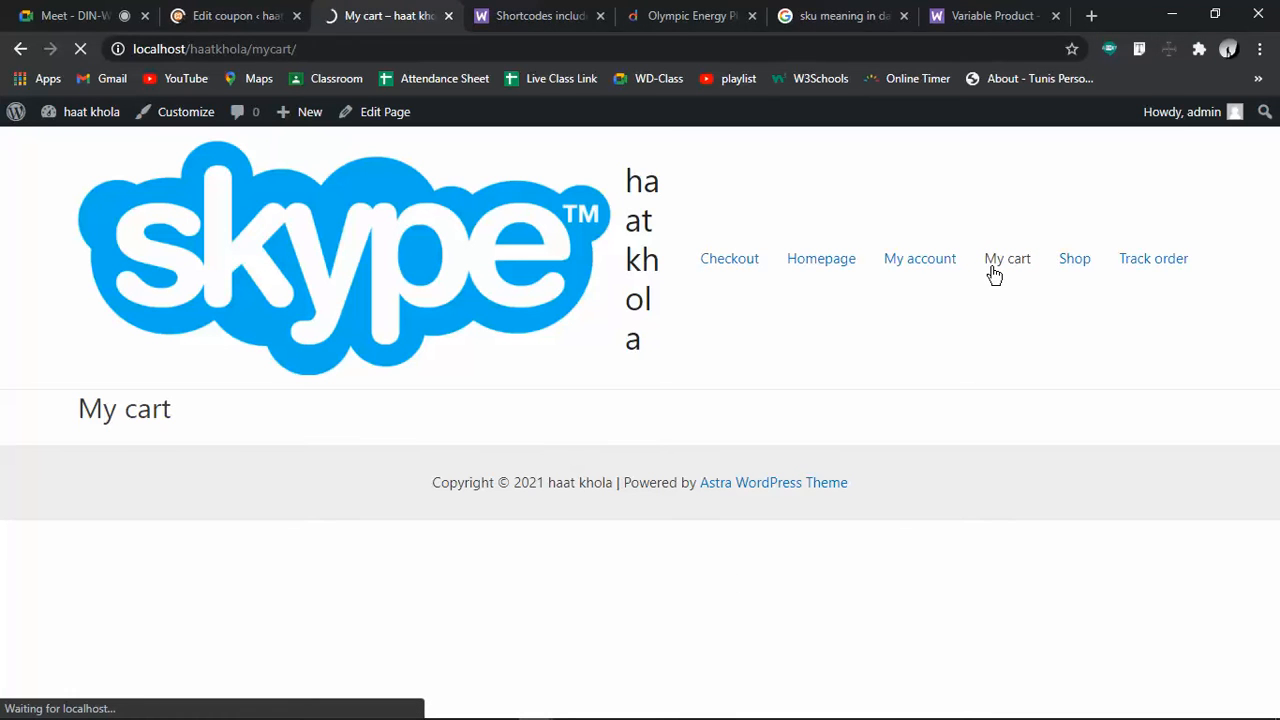
left_click(993, 274)
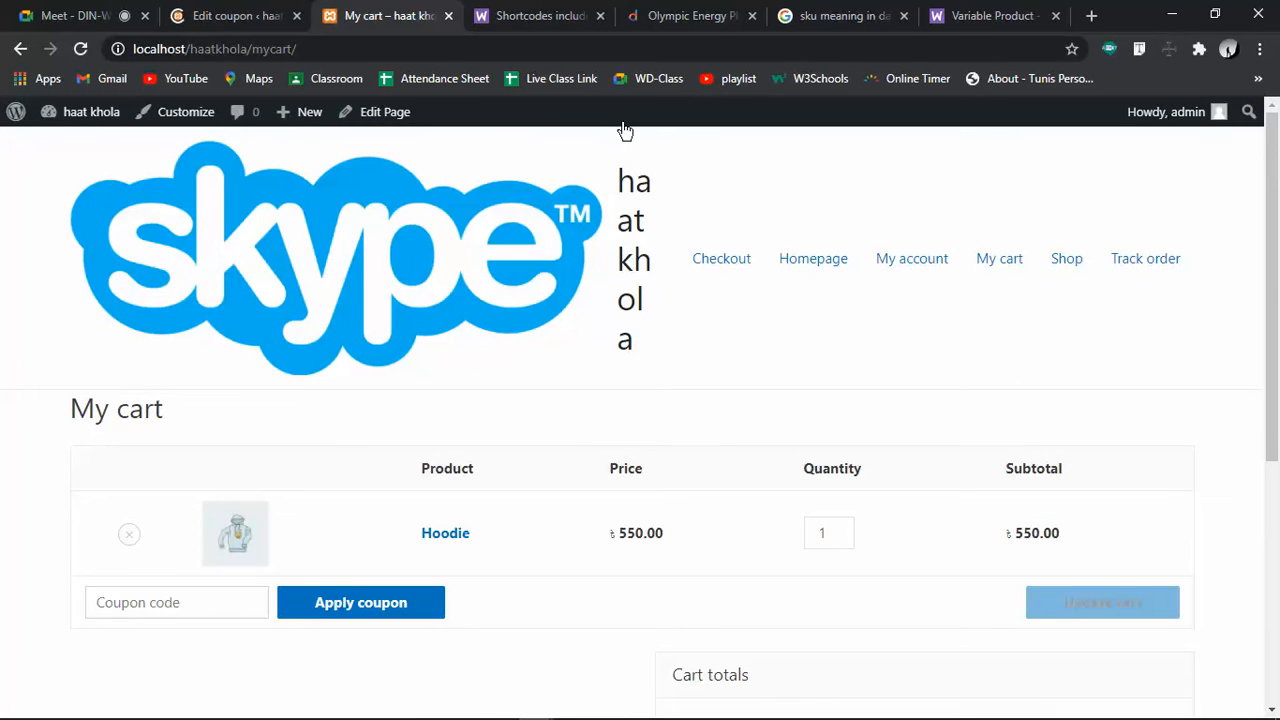
scroll(553, 610, "down", 3)
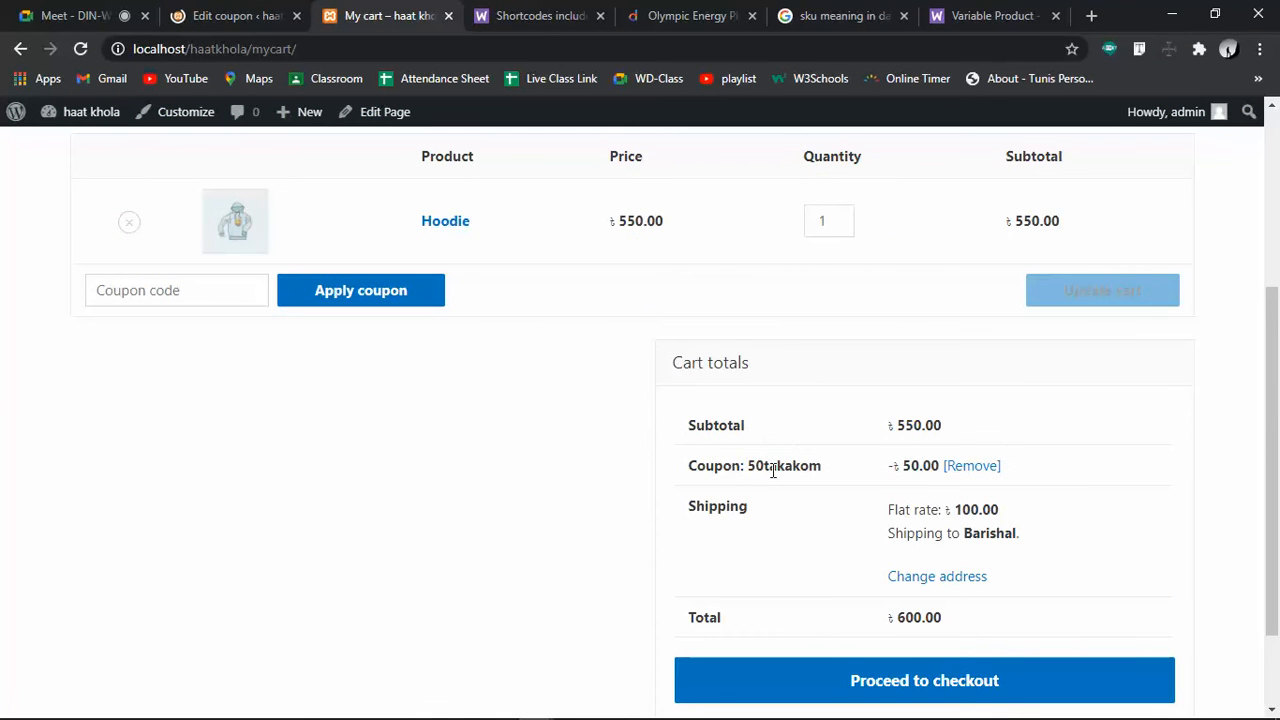
left_click_drag(692, 465, 889, 466)
left_click_drag(1026, 458, 889, 472)
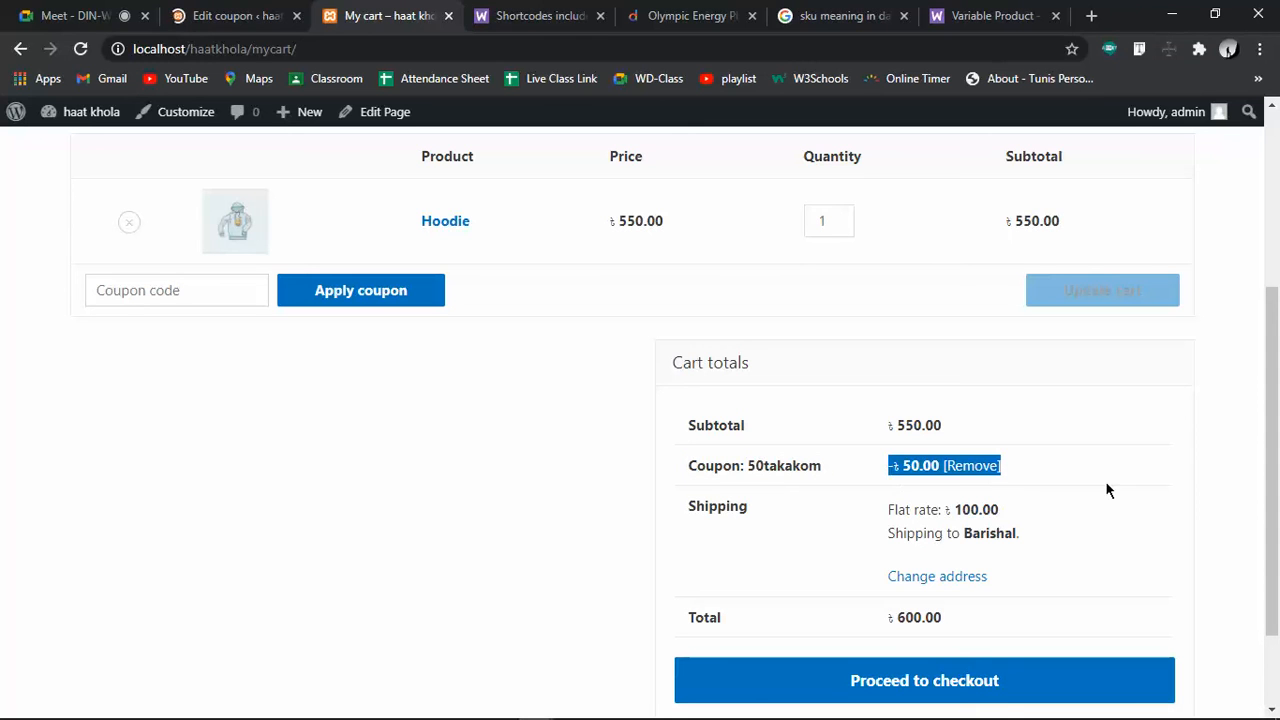
left_click(1168, 527)
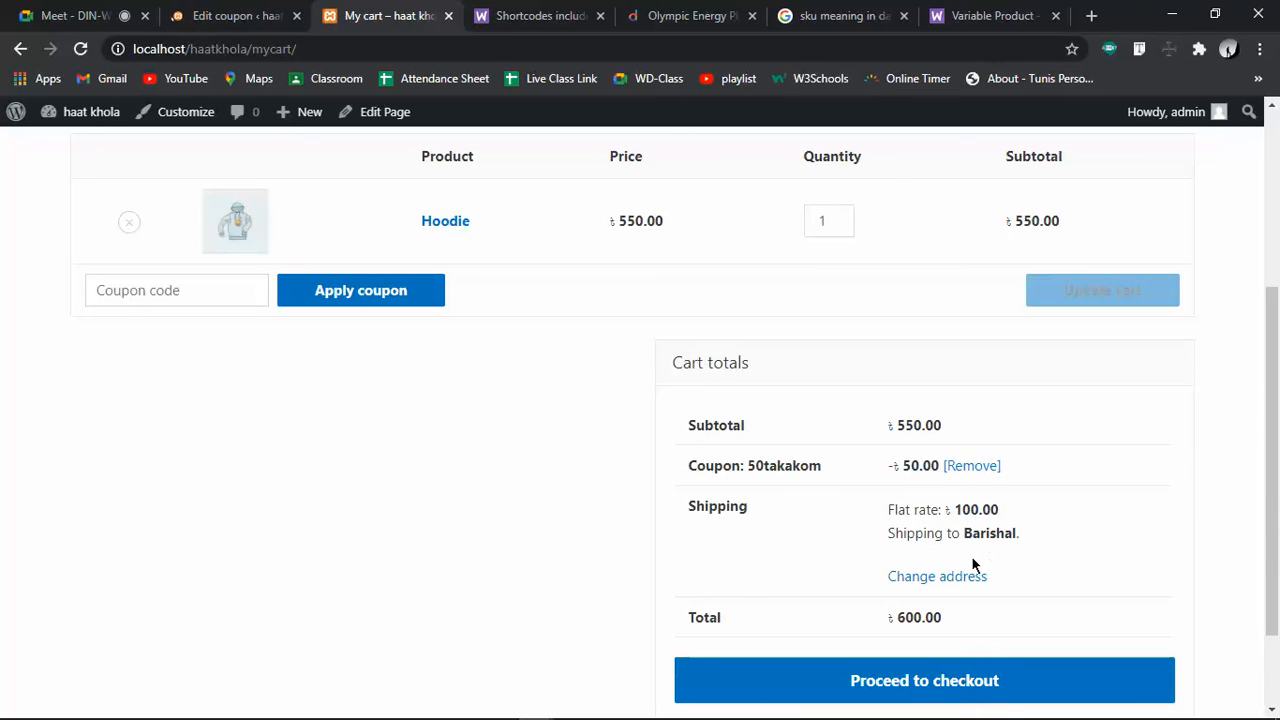
left_click_drag(1005, 506, 962, 521)
left_click(905, 398)
left_click(1068, 706)
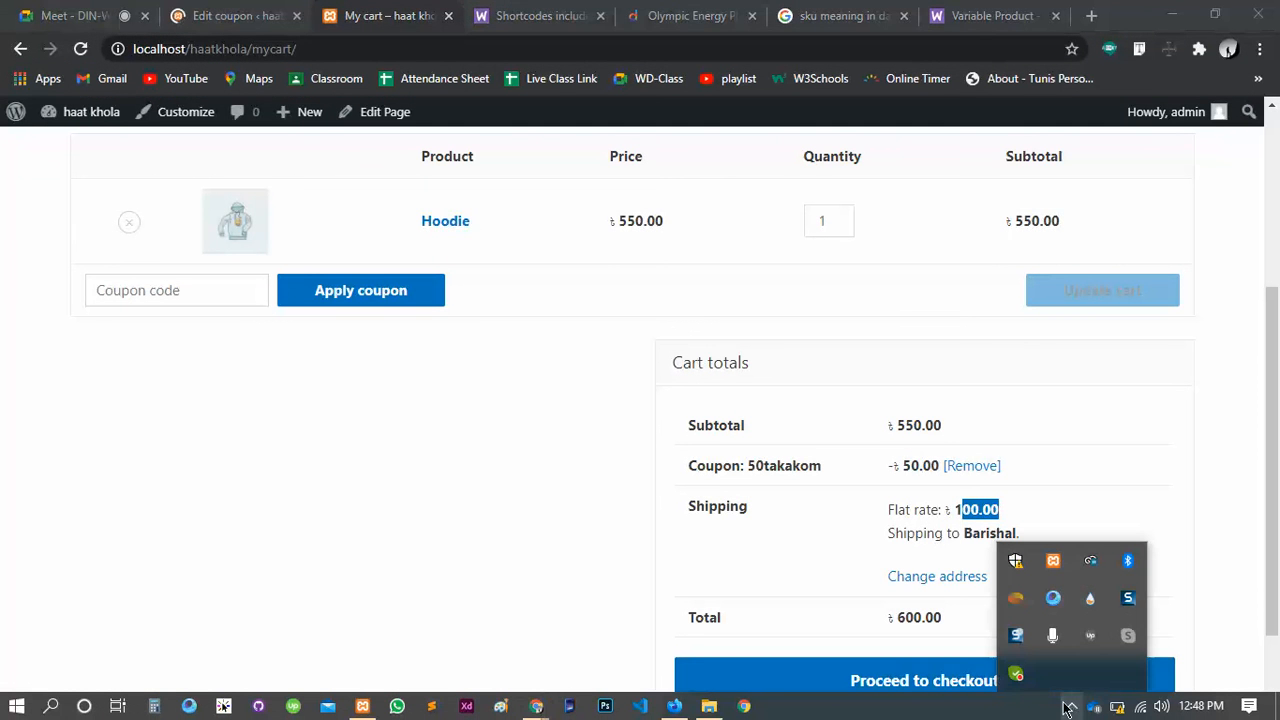